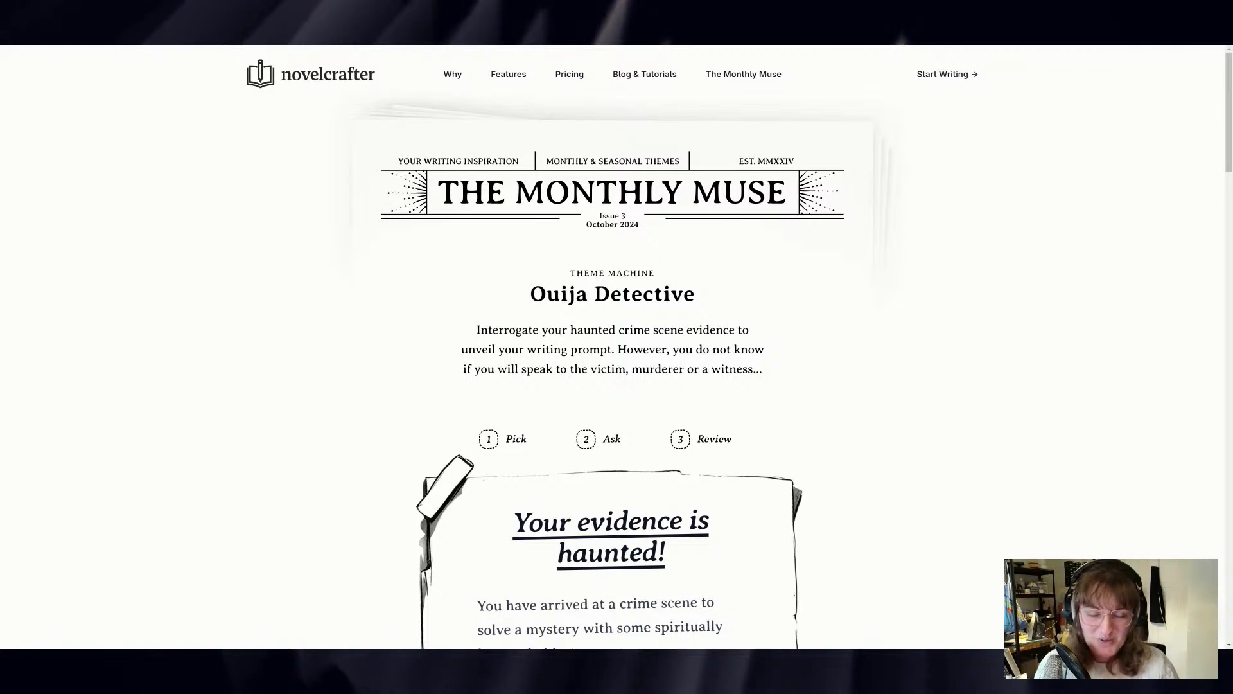
- Start the Ouija Detective prompt machine and pick the boots, the snake and the framed picture as haunted evidence
{"action": "scroll", "coordinate": [405, 417], "scroll_direction": "down", "scroll_amount": 5}
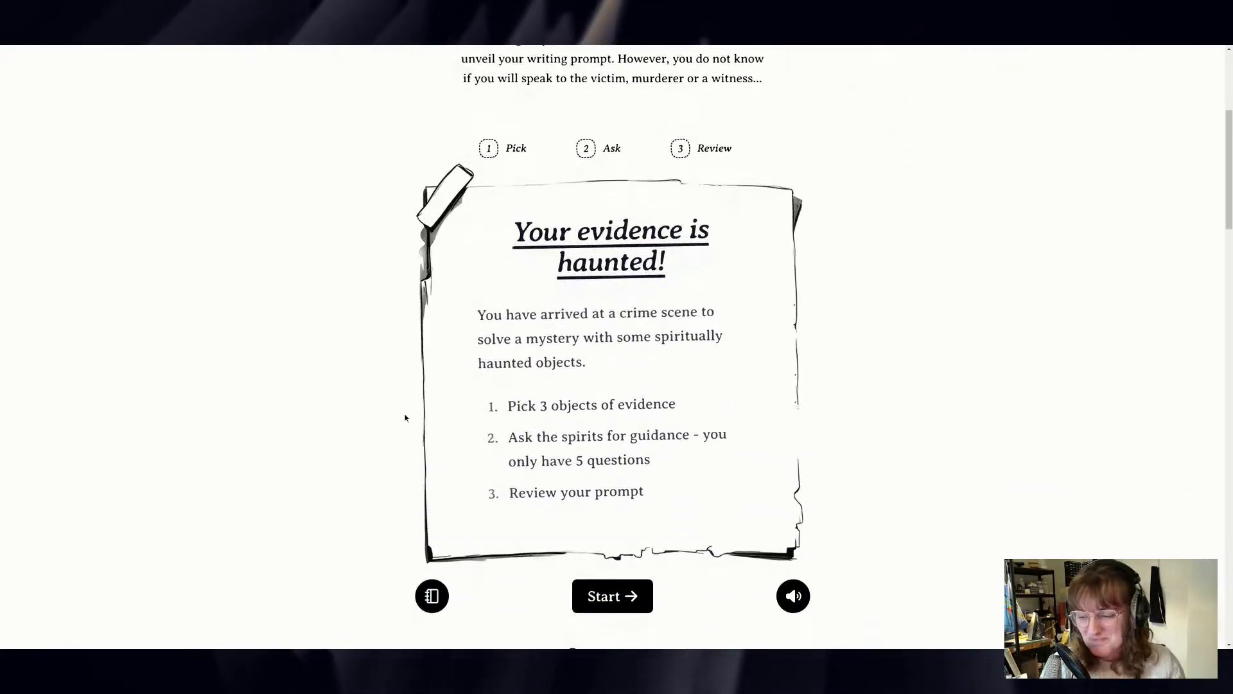
{"action": "scroll", "coordinate": [405, 418], "scroll_direction": "down", "scroll_amount": 1}
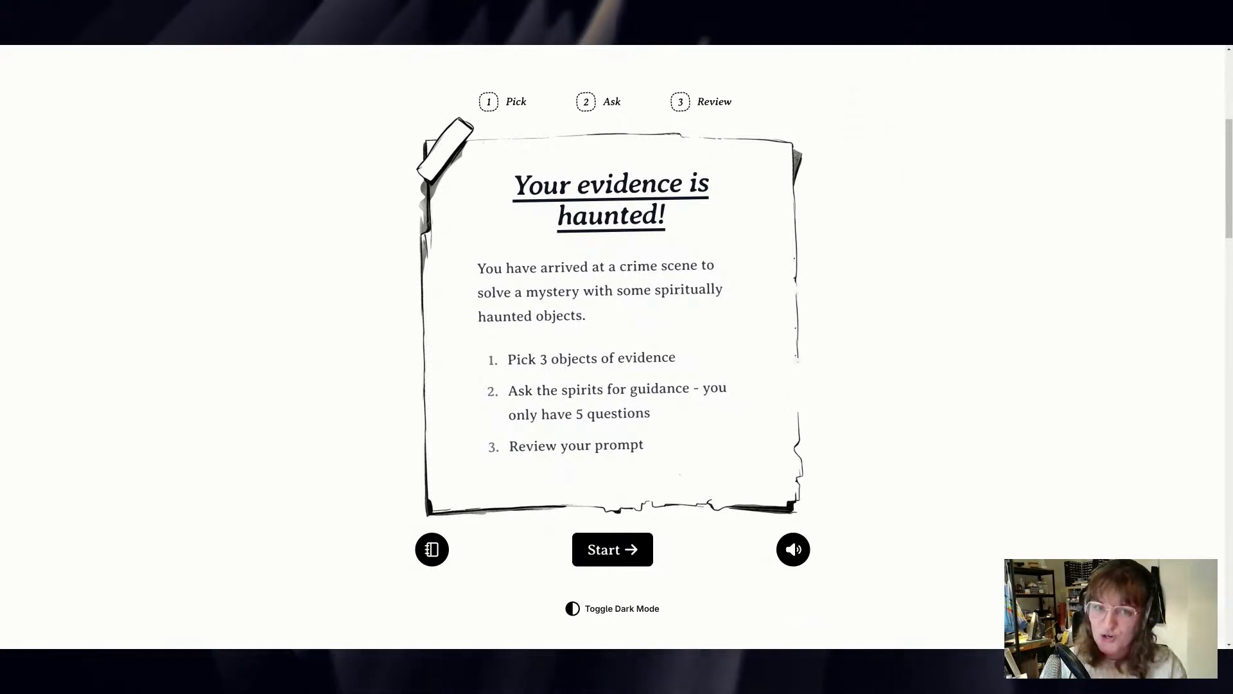
{"action": "left_click", "coordinate": [590, 563]}
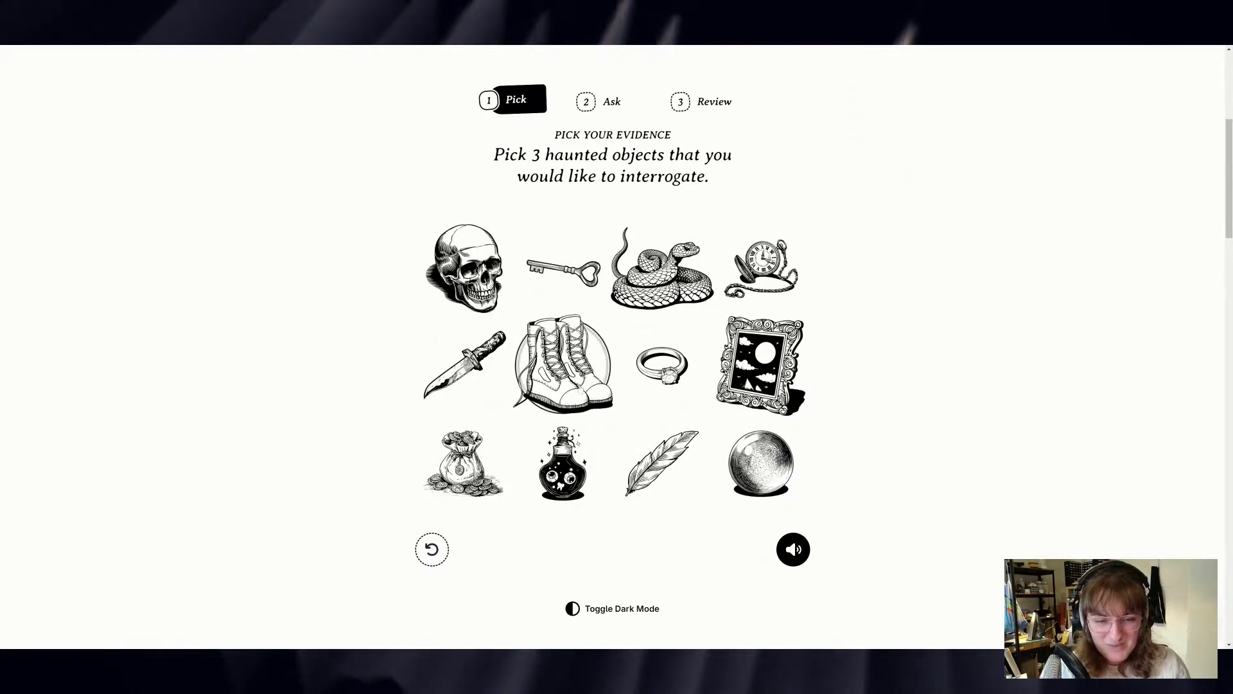
{"action": "left_click", "coordinate": [580, 389]}
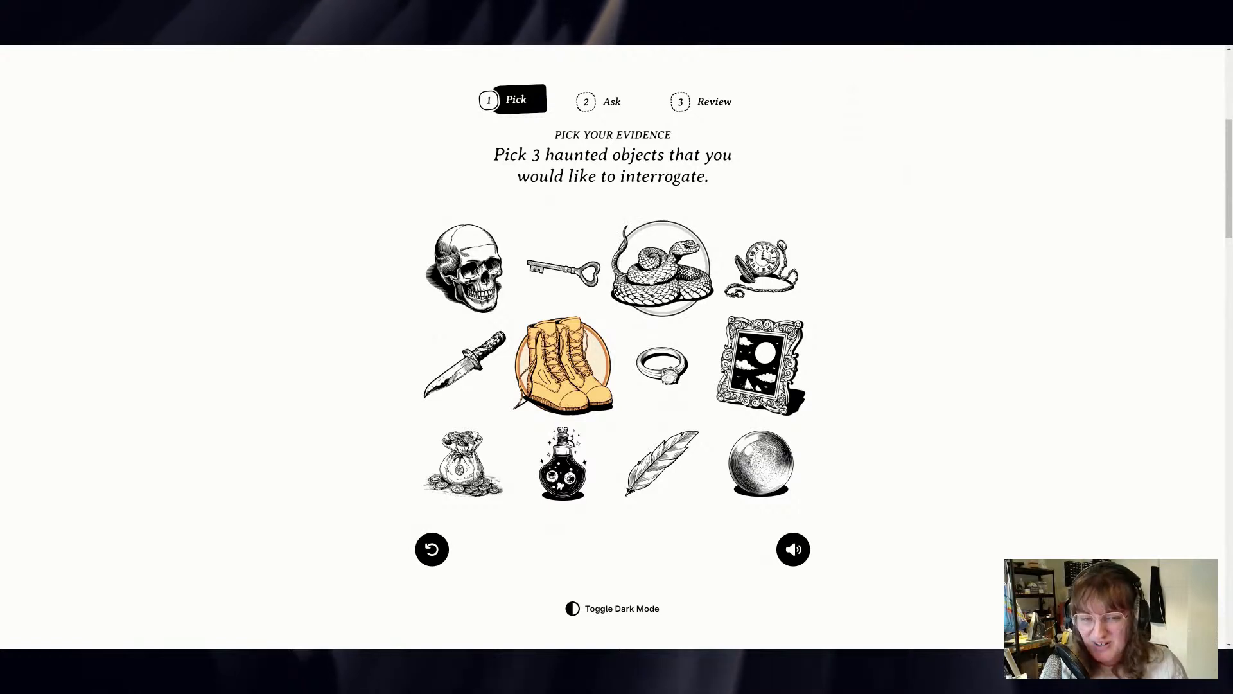
{"action": "left_click", "coordinate": [654, 280]}
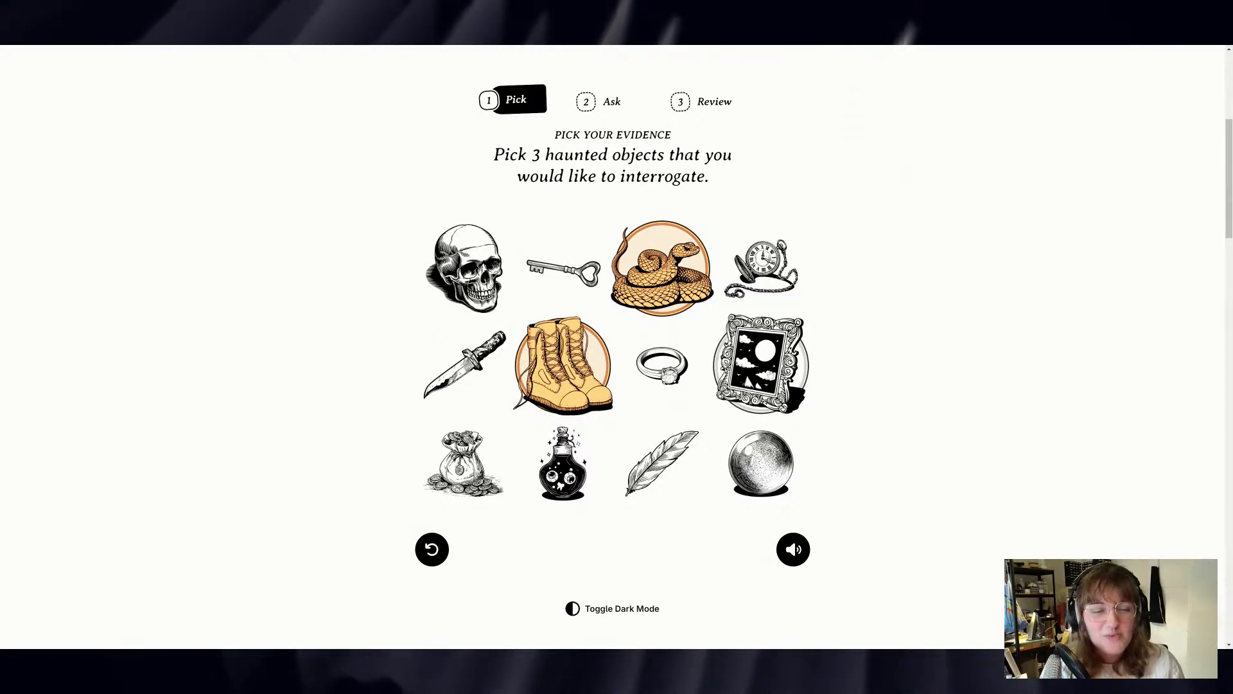
{"action": "left_click", "coordinate": [770, 375]}
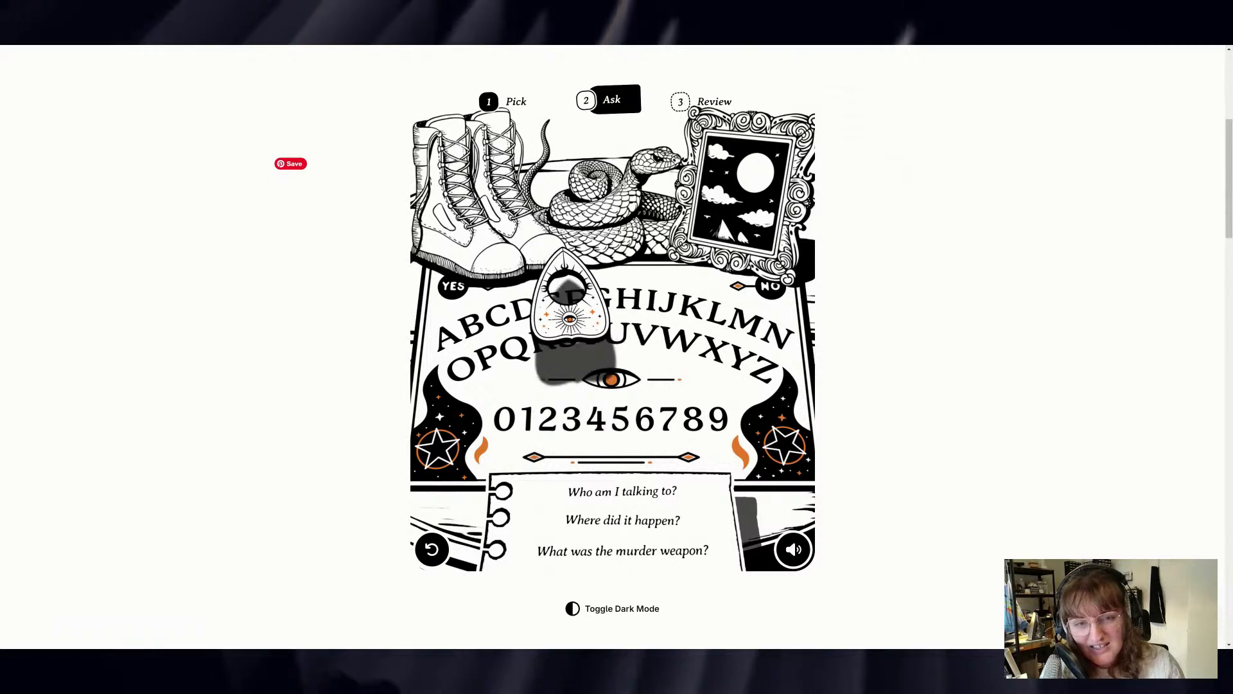
- Switch the page to dark mode
{"action": "mouse_move", "coordinate": [668, 483]}
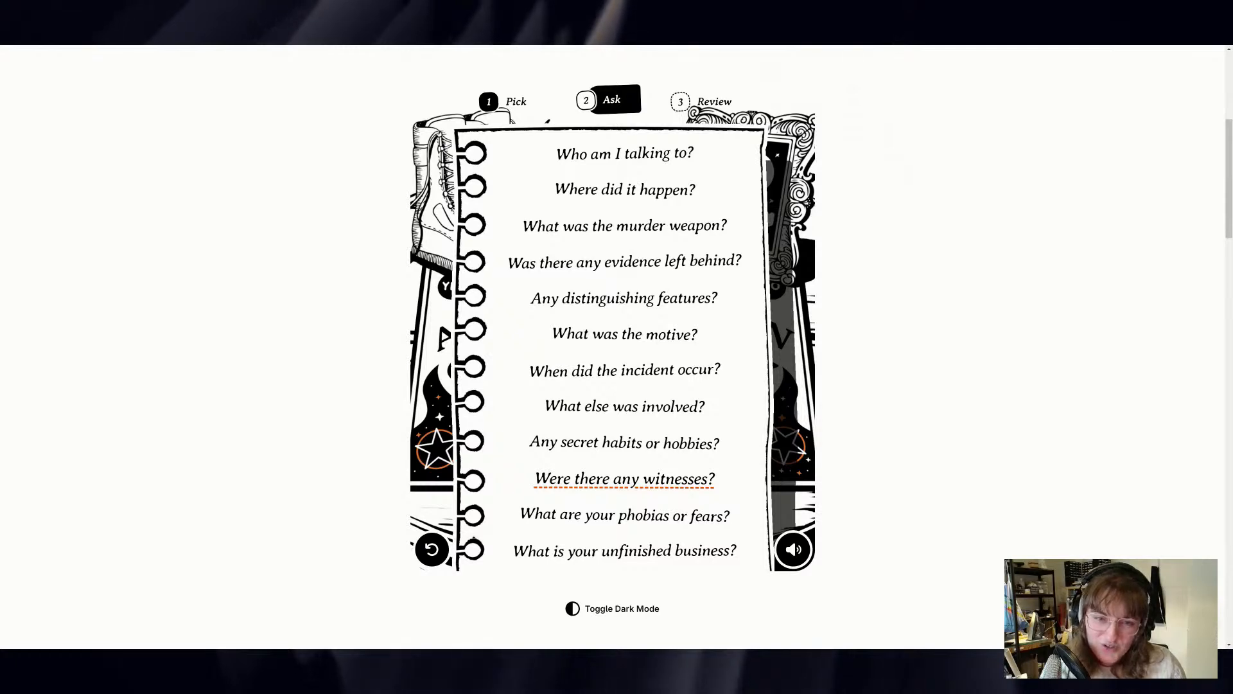
{"action": "left_click", "coordinate": [620, 609]}
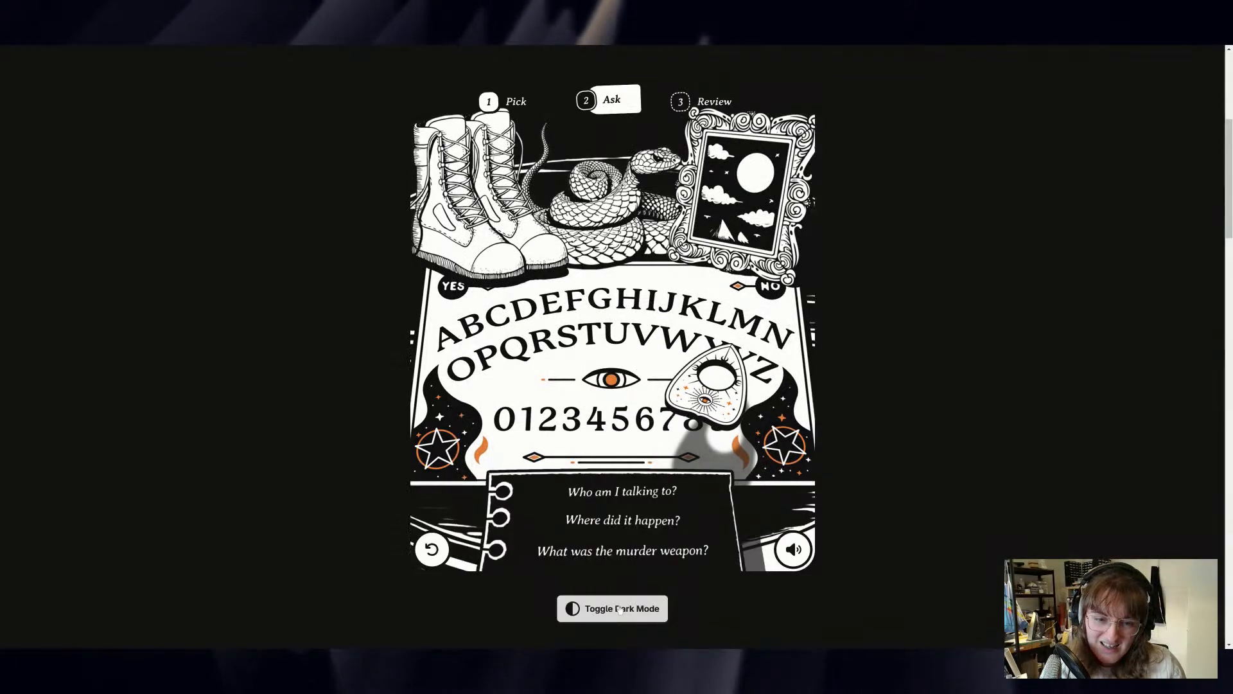
- Ask the spirits when the incident occurred, where it happened, and about witnesses, evidence left behind and unfinished business, in that order
{"action": "mouse_move", "coordinate": [616, 564]}
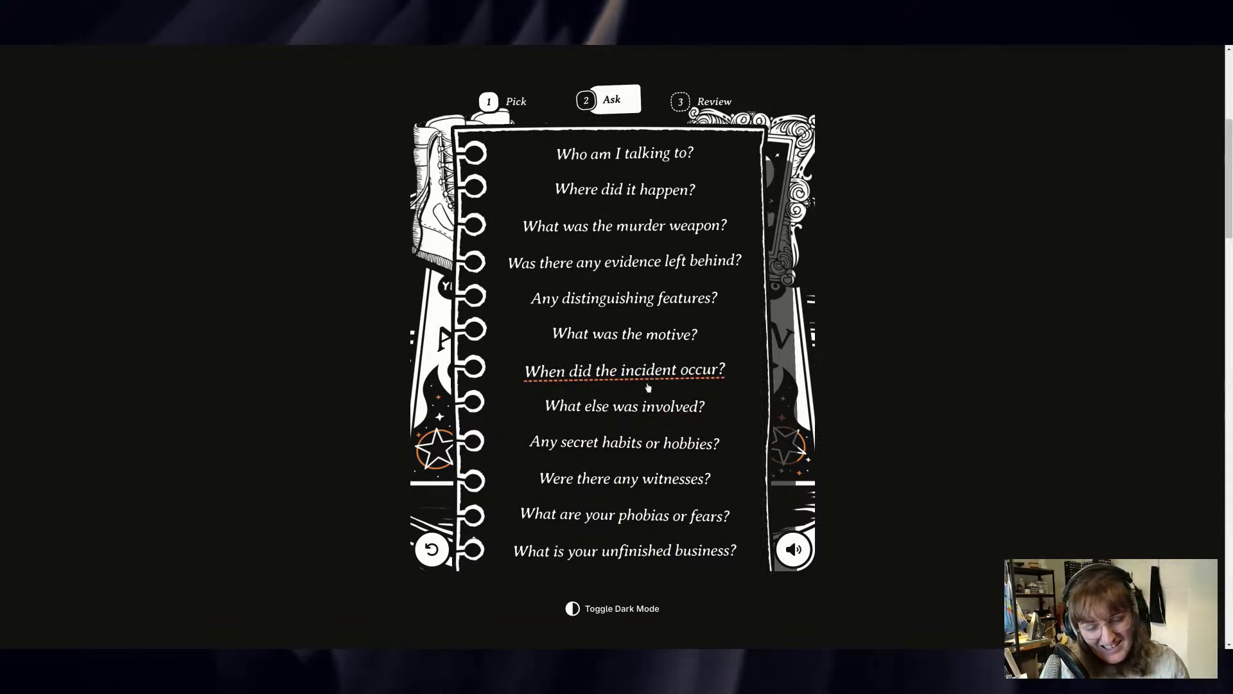
{"action": "left_click", "coordinate": [700, 376]}
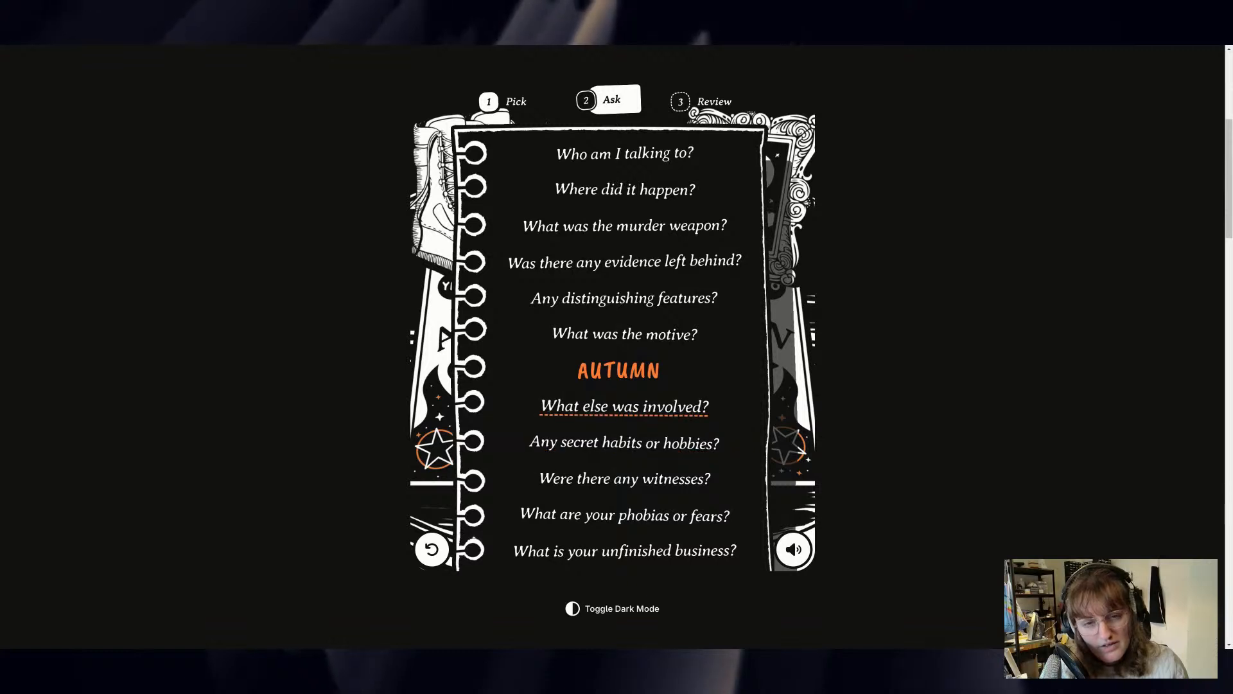
{"action": "left_click", "coordinate": [687, 191]}
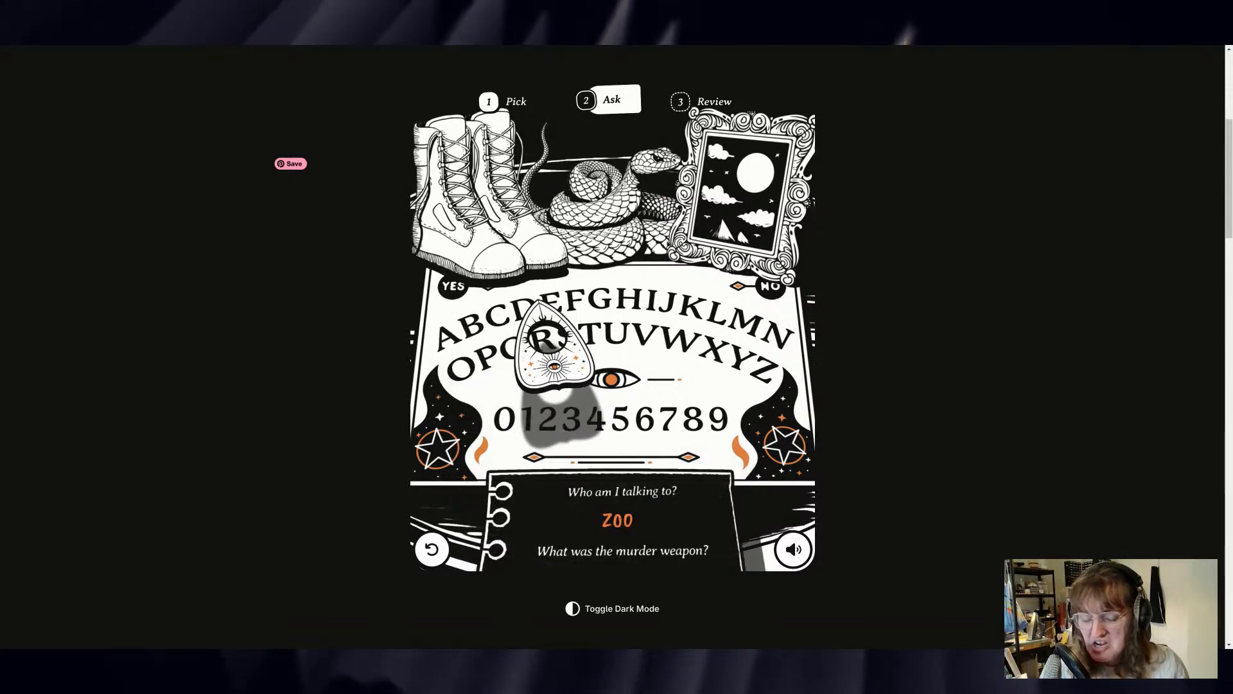
{"action": "mouse_move", "coordinate": [639, 502]}
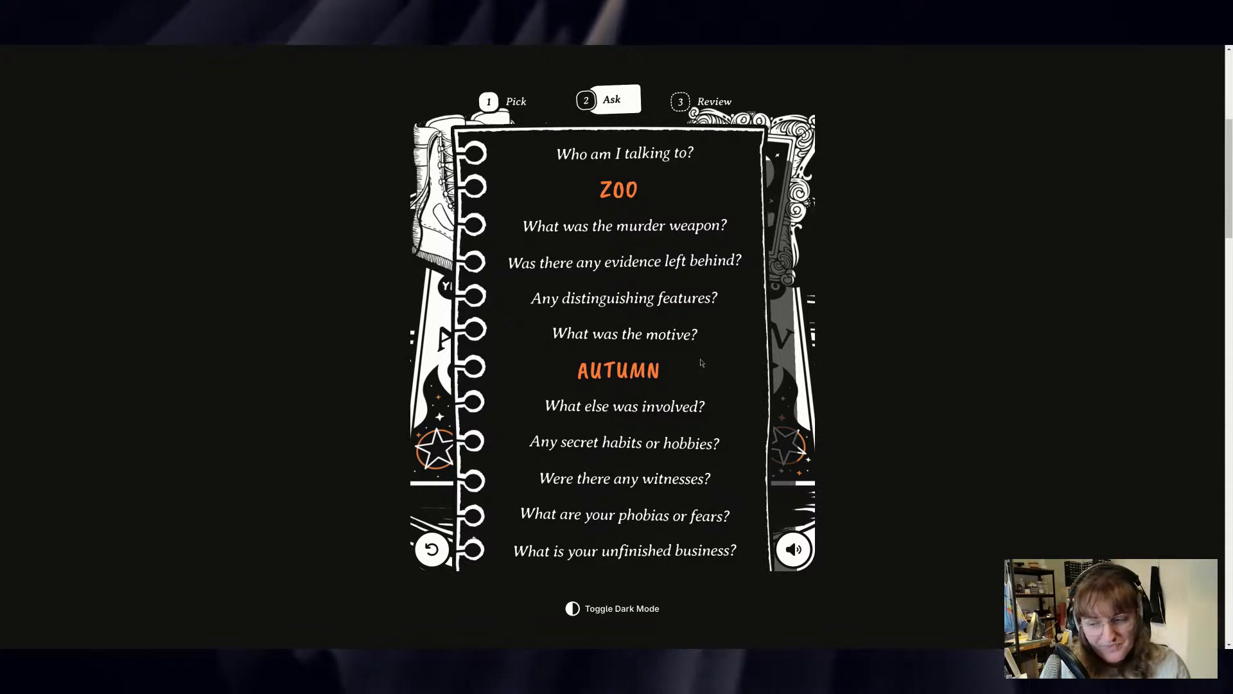
{"action": "scroll", "coordinate": [701, 363], "scroll_direction": "down", "scroll_amount": 1}
{"action": "scroll", "coordinate": [701, 363], "scroll_direction": "up", "scroll_amount": 2}
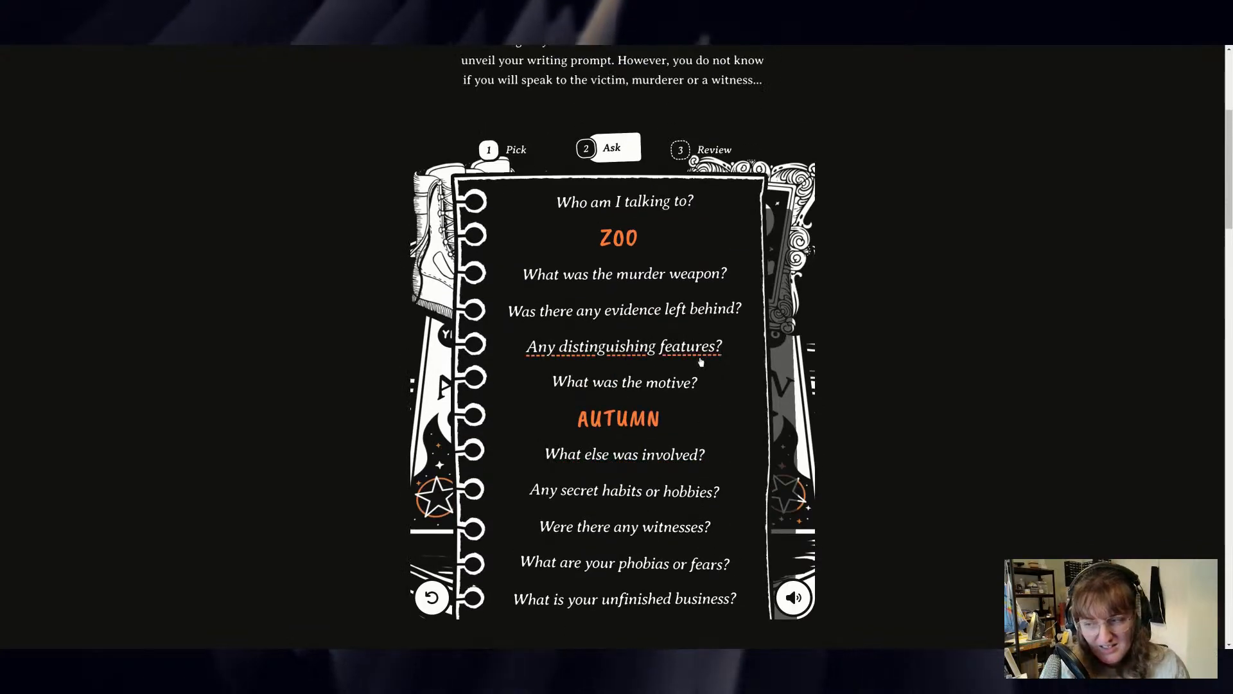
{"action": "left_click", "coordinate": [688, 531]}
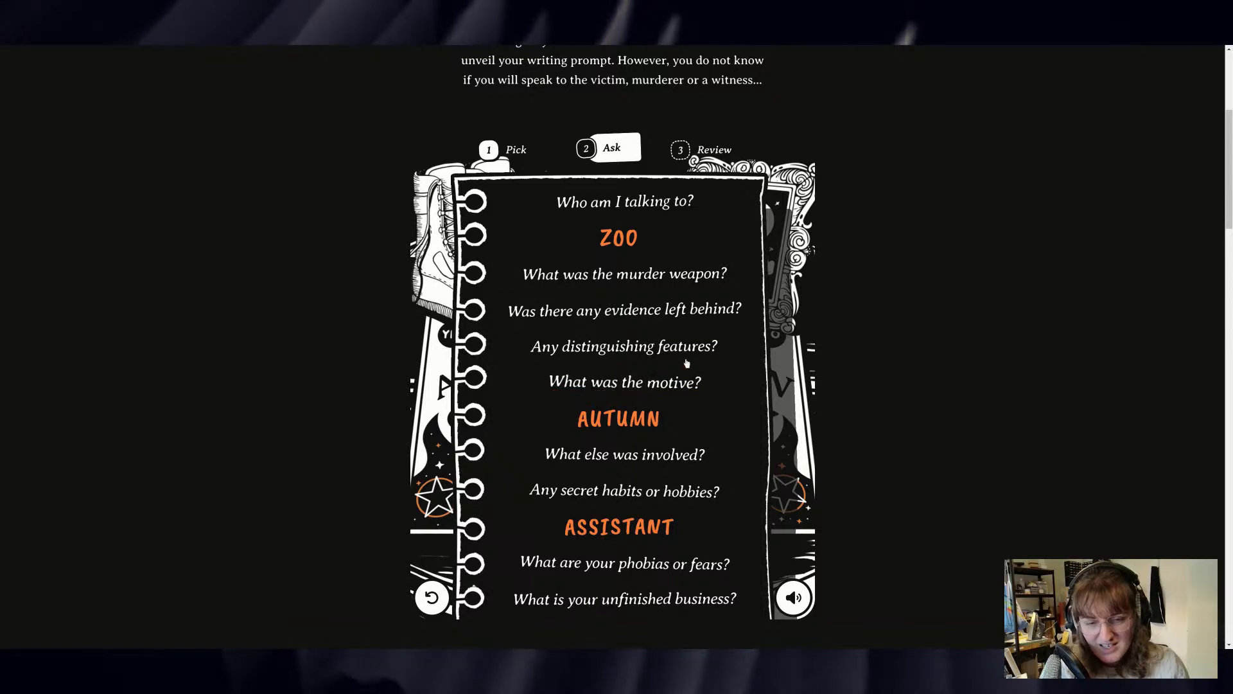
{"action": "left_click", "coordinate": [694, 315]}
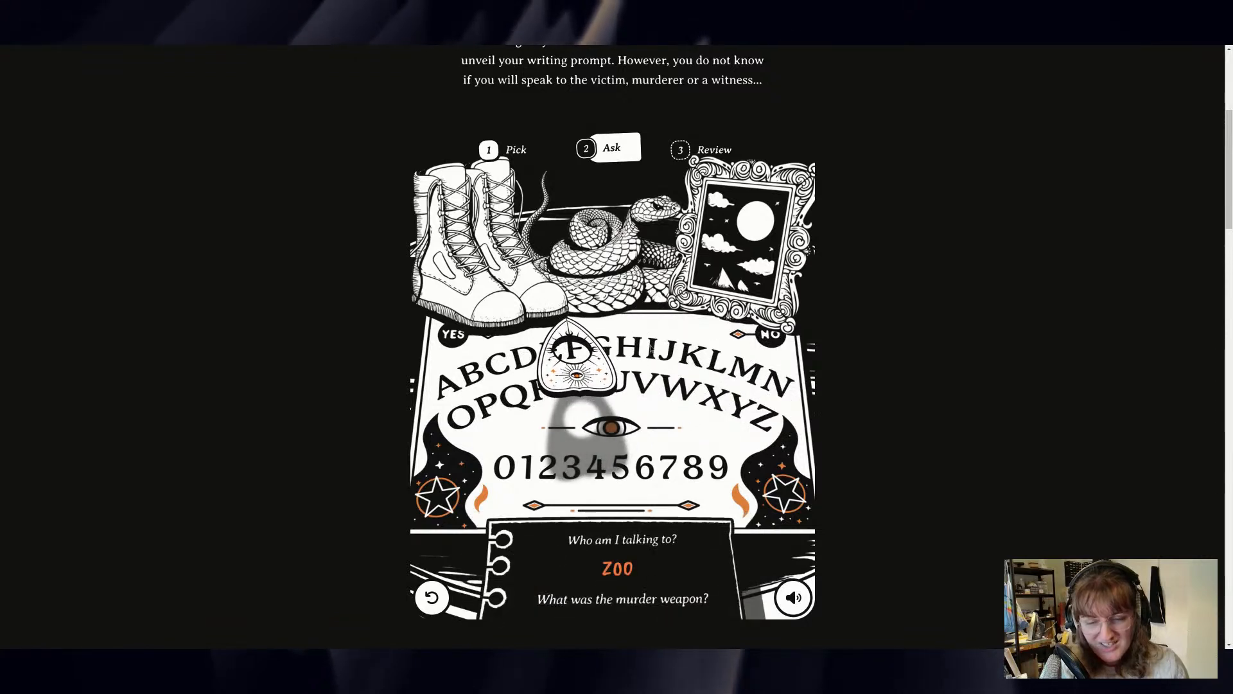
{"action": "mouse_move", "coordinate": [620, 578]}
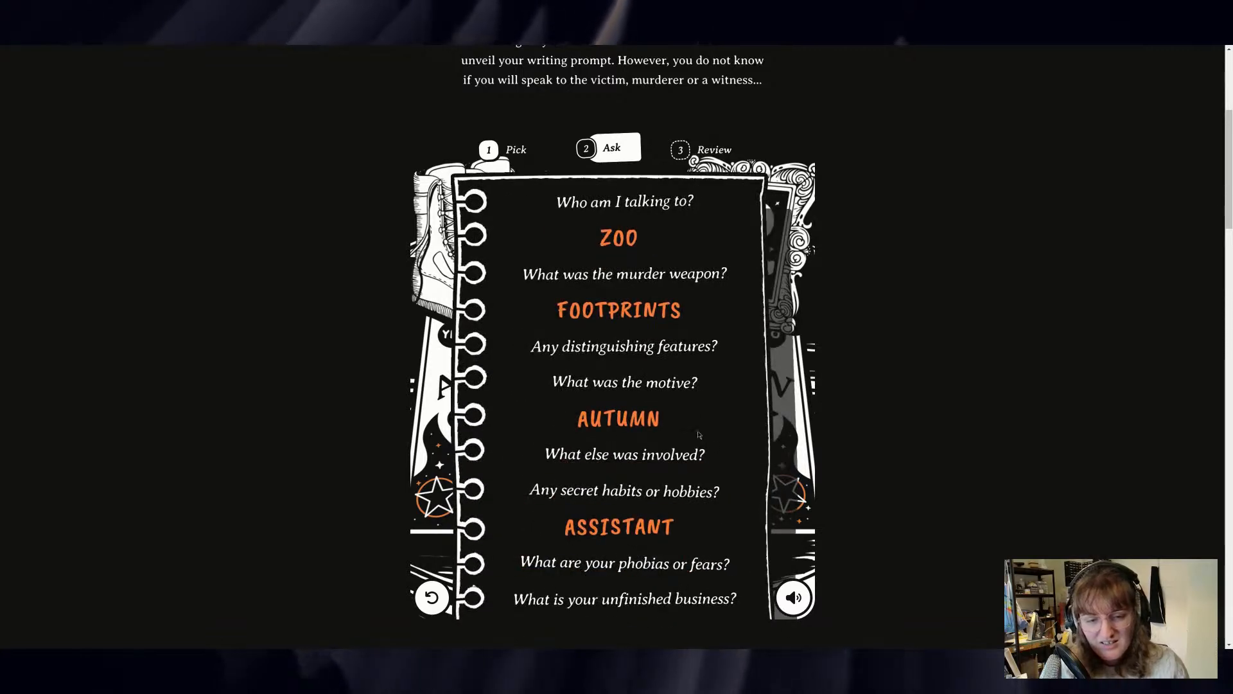
{"action": "left_click", "coordinate": [668, 610]}
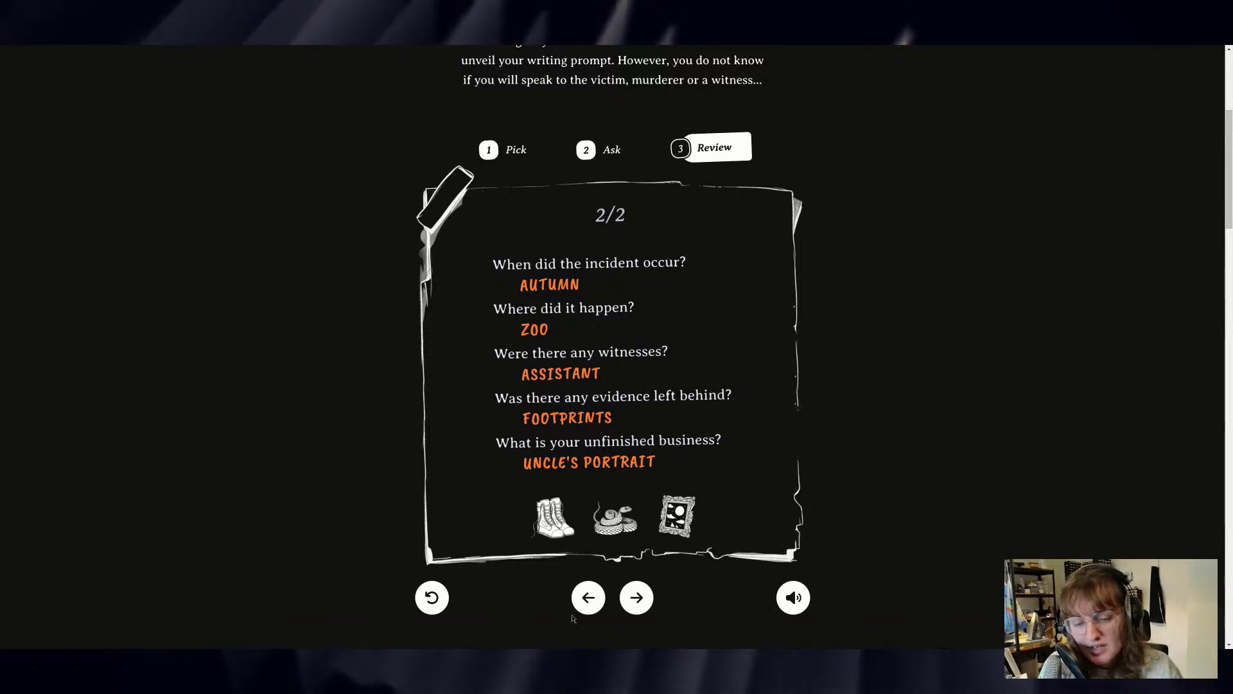
- Look at the other saved prompt and start a new round with the knife, the ring and the skull as evidence
{"action": "left_click", "coordinate": [648, 606]}
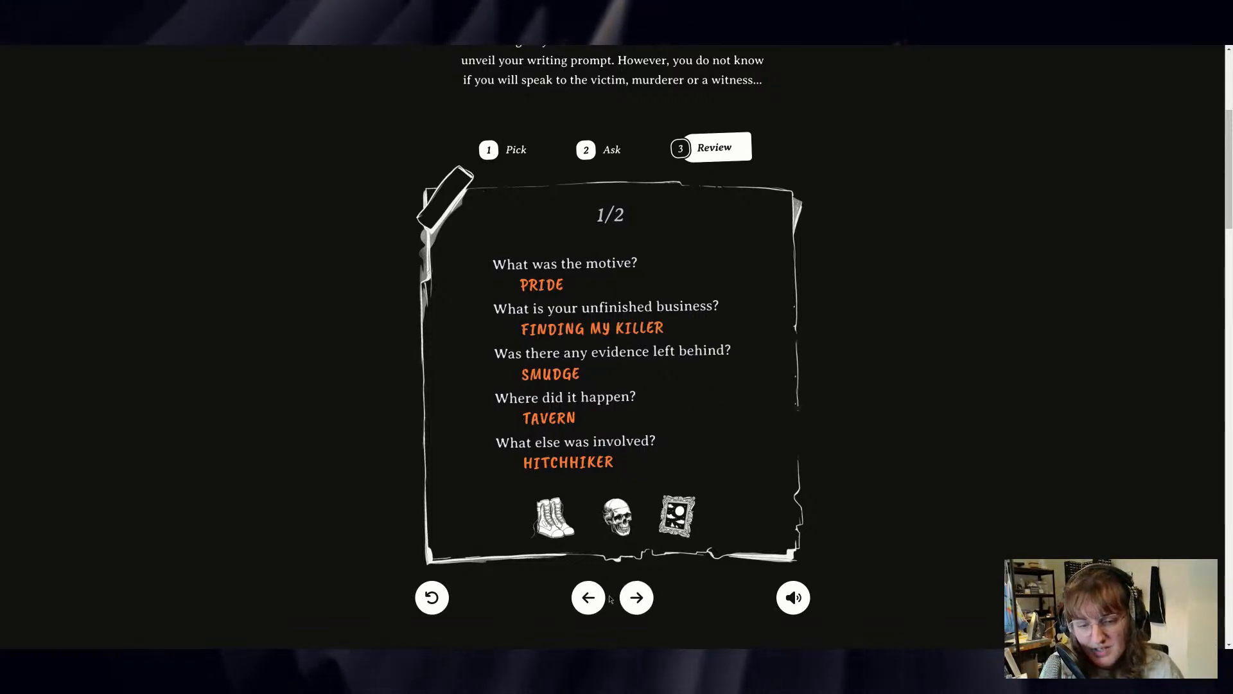
{"action": "left_click", "coordinate": [602, 599]}
{"action": "left_click", "coordinate": [434, 608]}
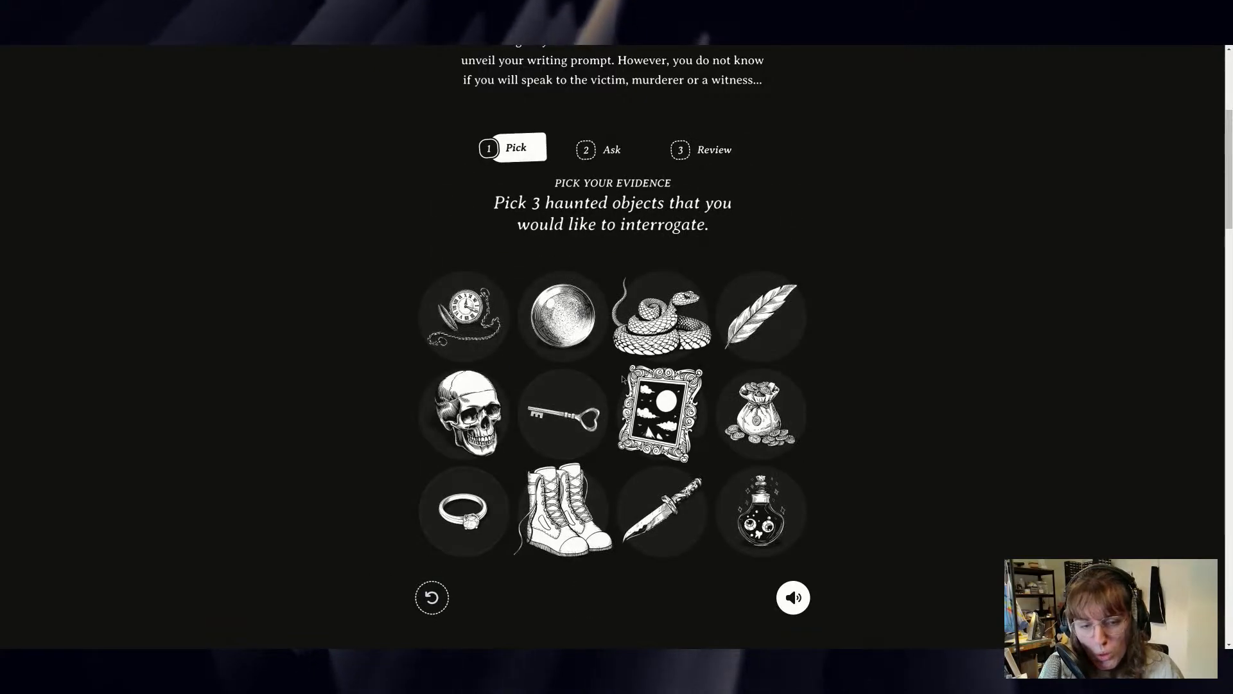
{"action": "left_click", "coordinate": [662, 514]}
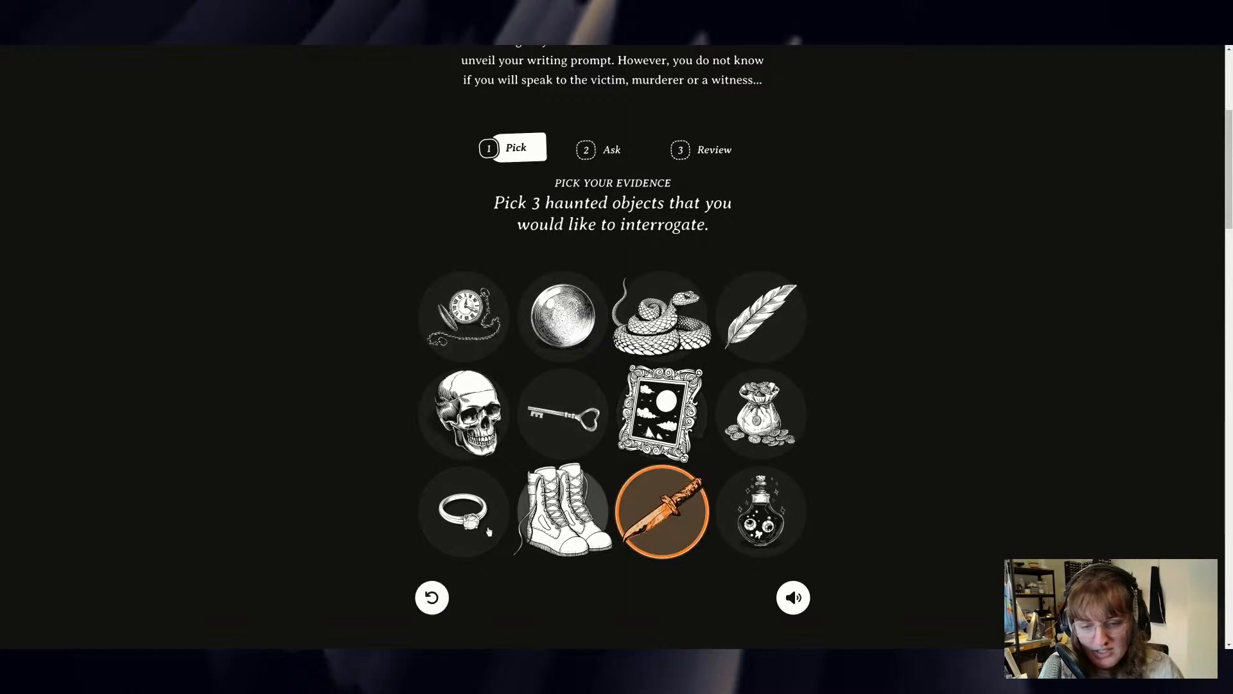
{"action": "left_click", "coordinate": [483, 527]}
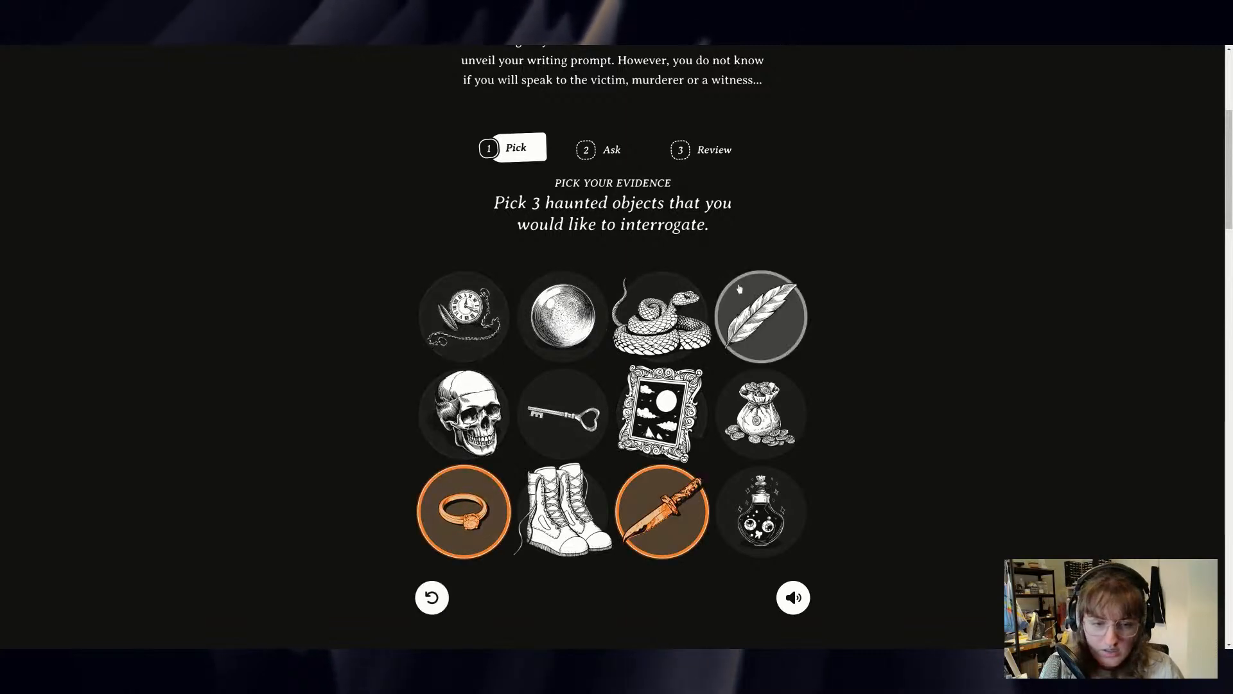
{"action": "left_click", "coordinate": [463, 412]}
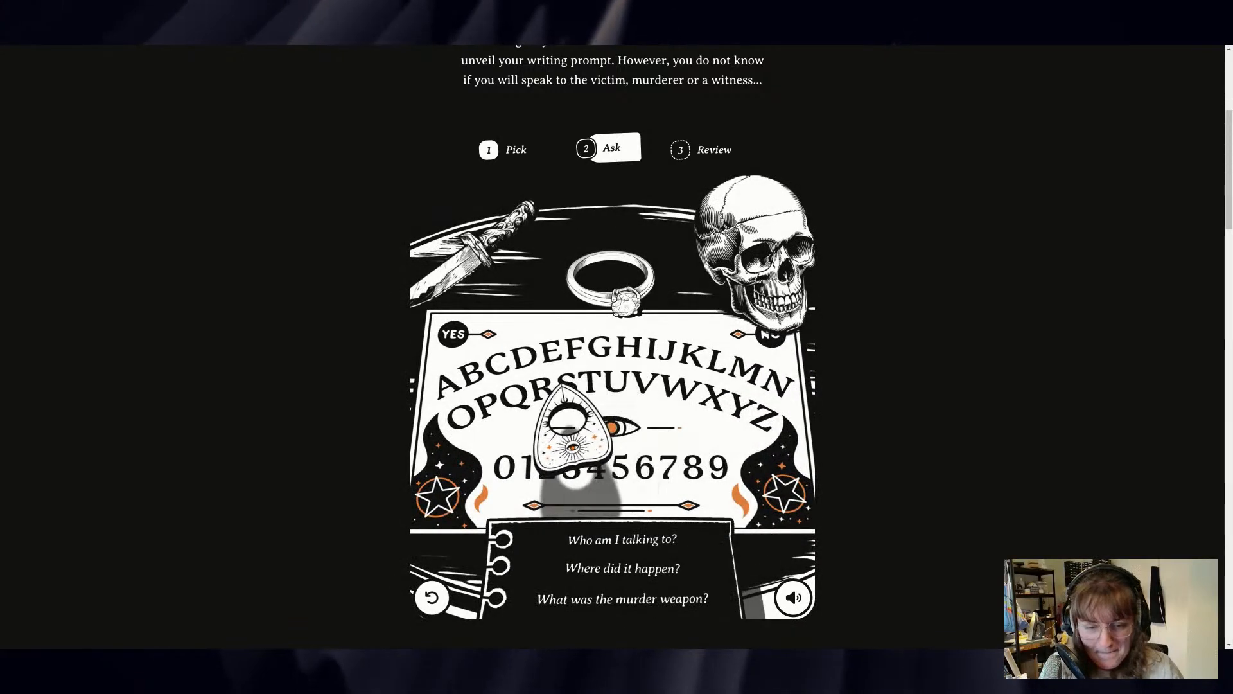
- Ask the spirits who is talking, what evidence was left behind, what else was involved, what the motive was and whether there were witnesses
{"action": "mouse_move", "coordinate": [572, 558]}
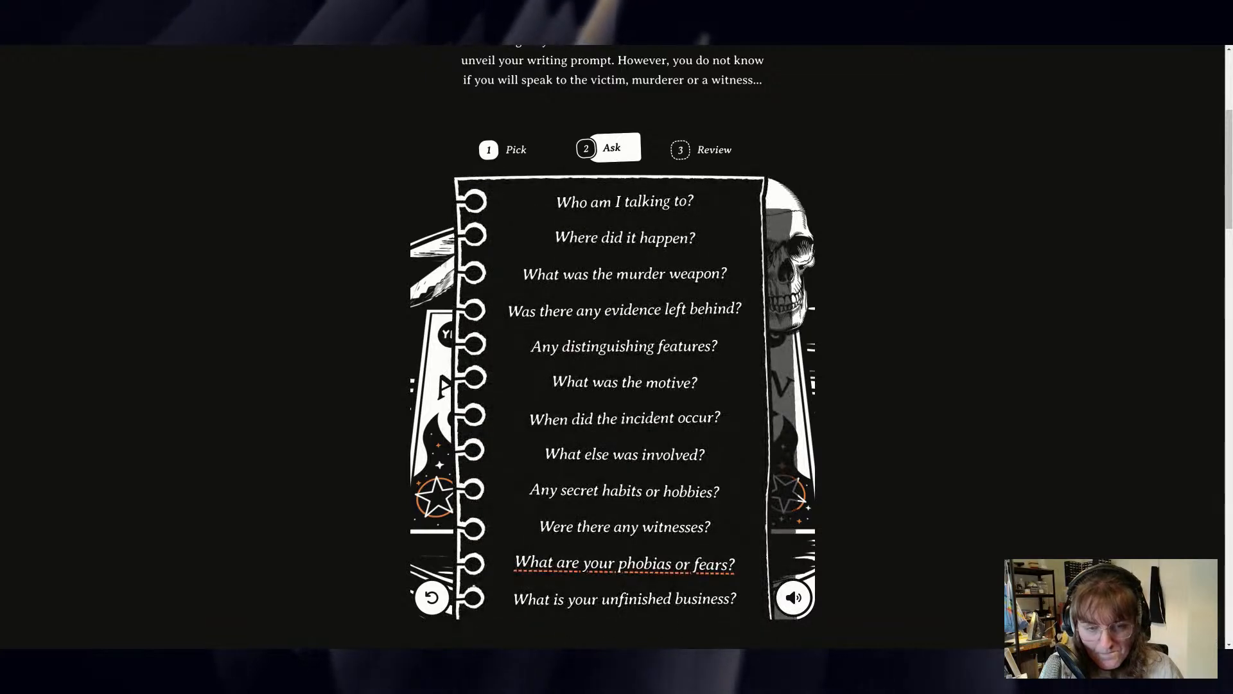
{"action": "left_click", "coordinate": [617, 206]}
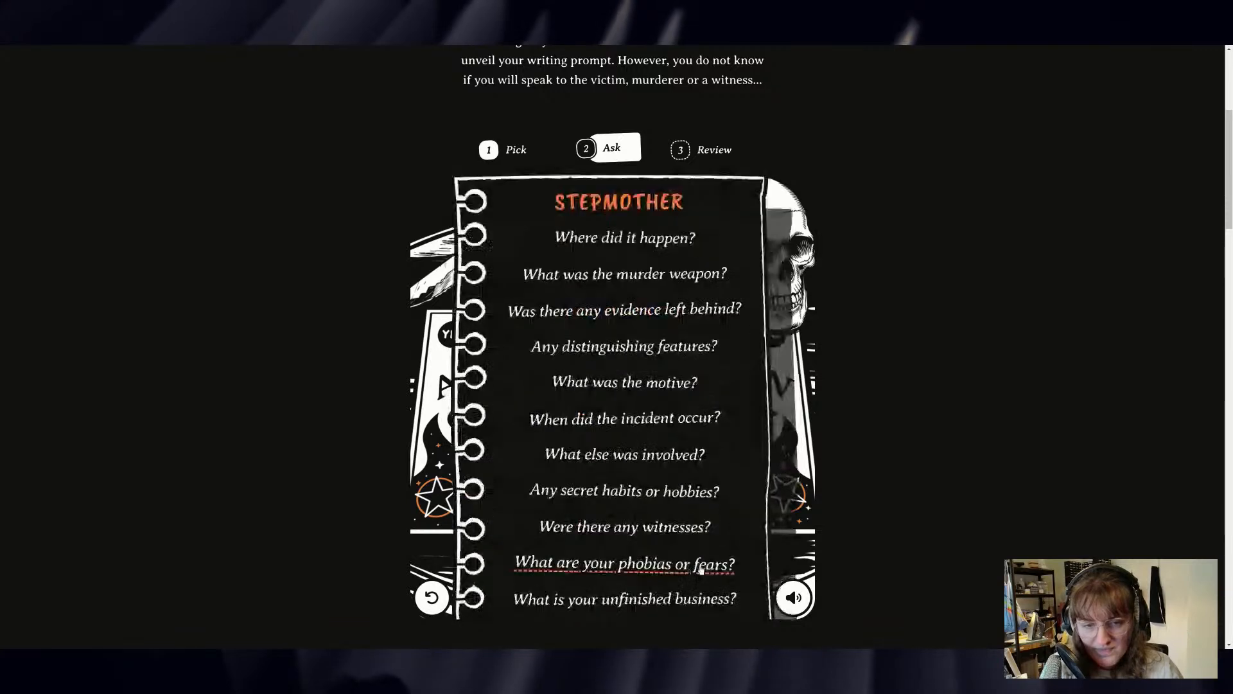
{"action": "left_click", "coordinate": [671, 311]}
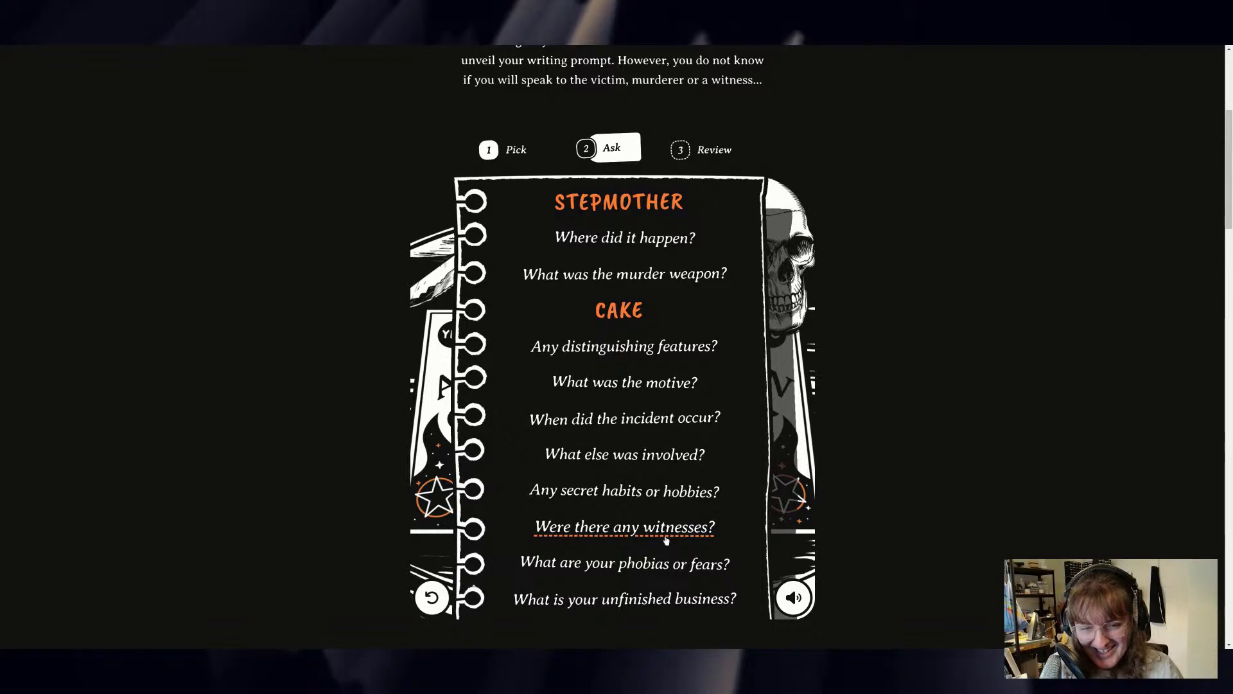
{"action": "left_click", "coordinate": [680, 465]}
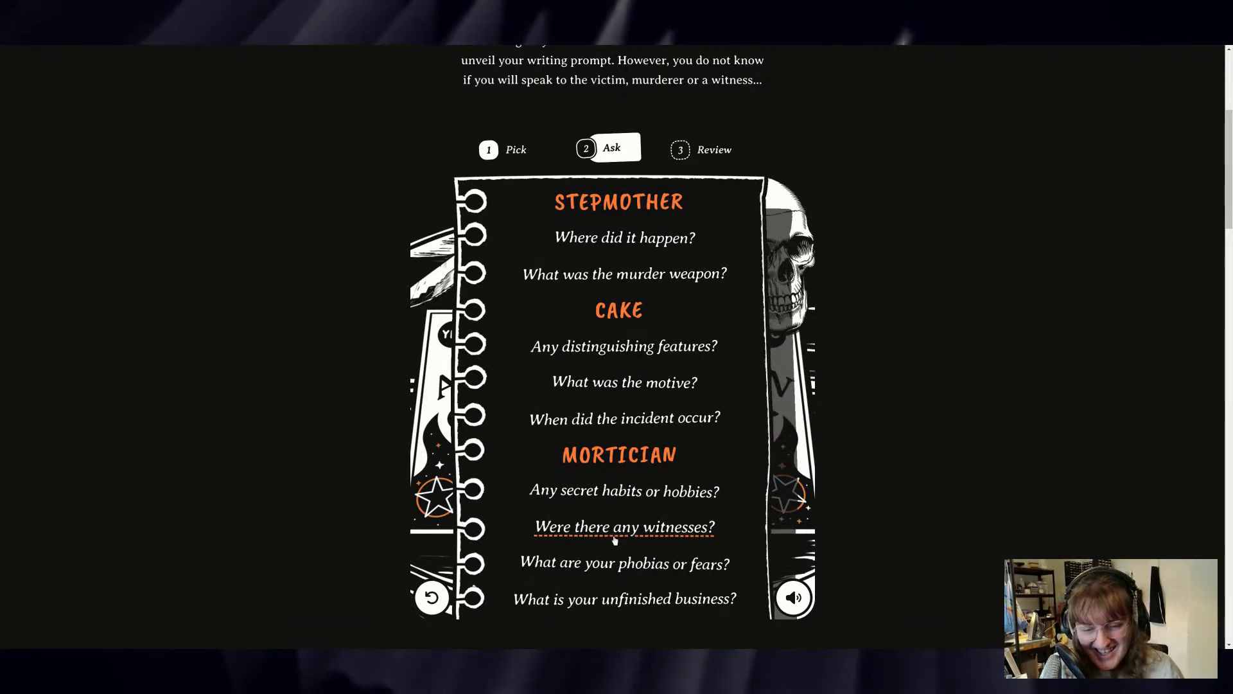
{"action": "left_click", "coordinate": [680, 390]}
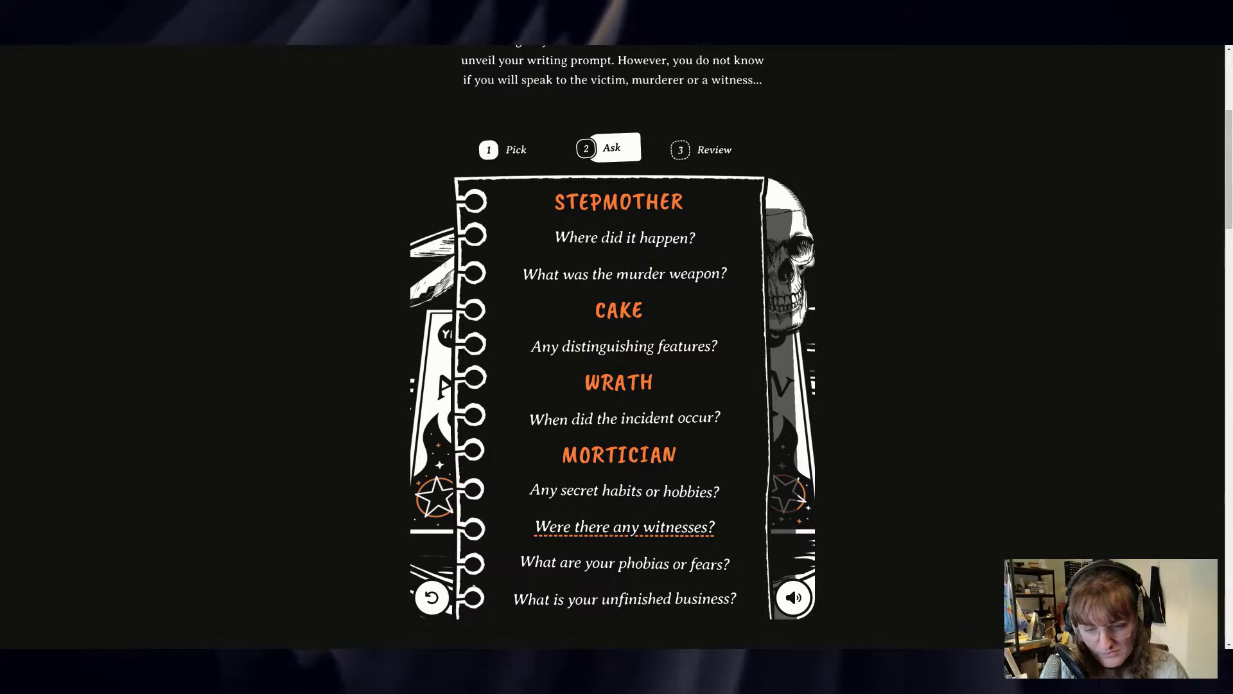
{"action": "left_click", "coordinate": [707, 528]}
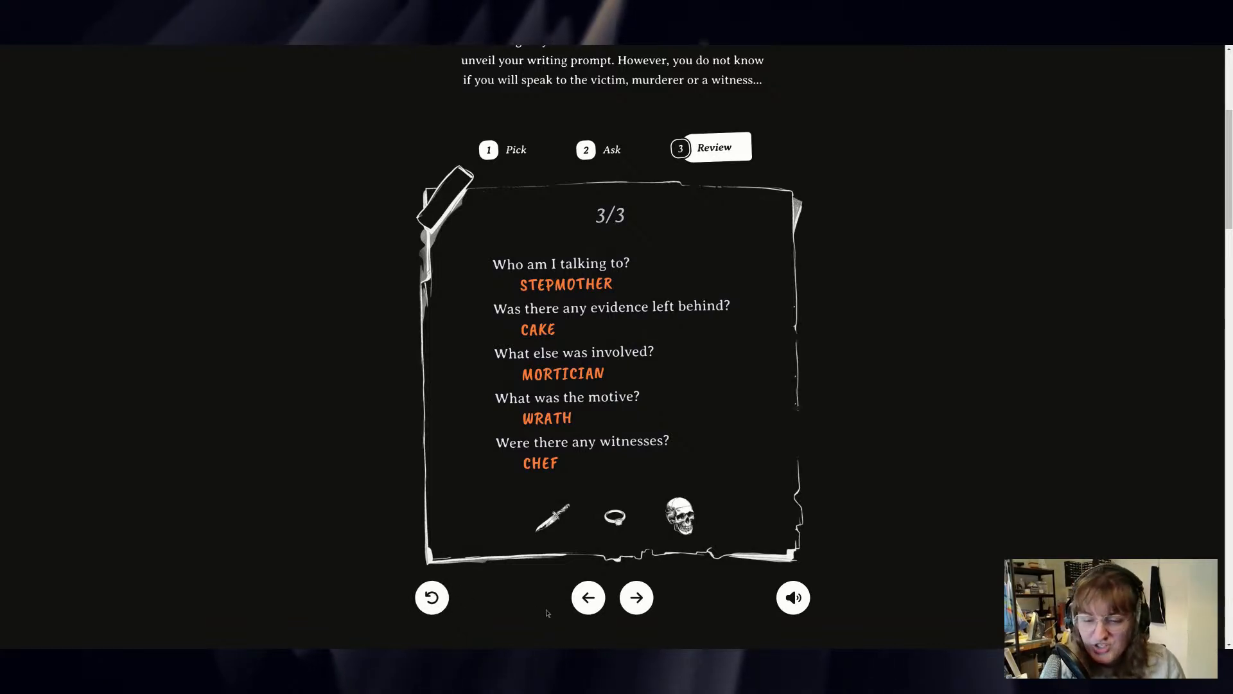
- Look back at the previous prompt and start another round with the feather, the money bag and the knife as evidence
{"action": "left_click", "coordinate": [589, 606]}
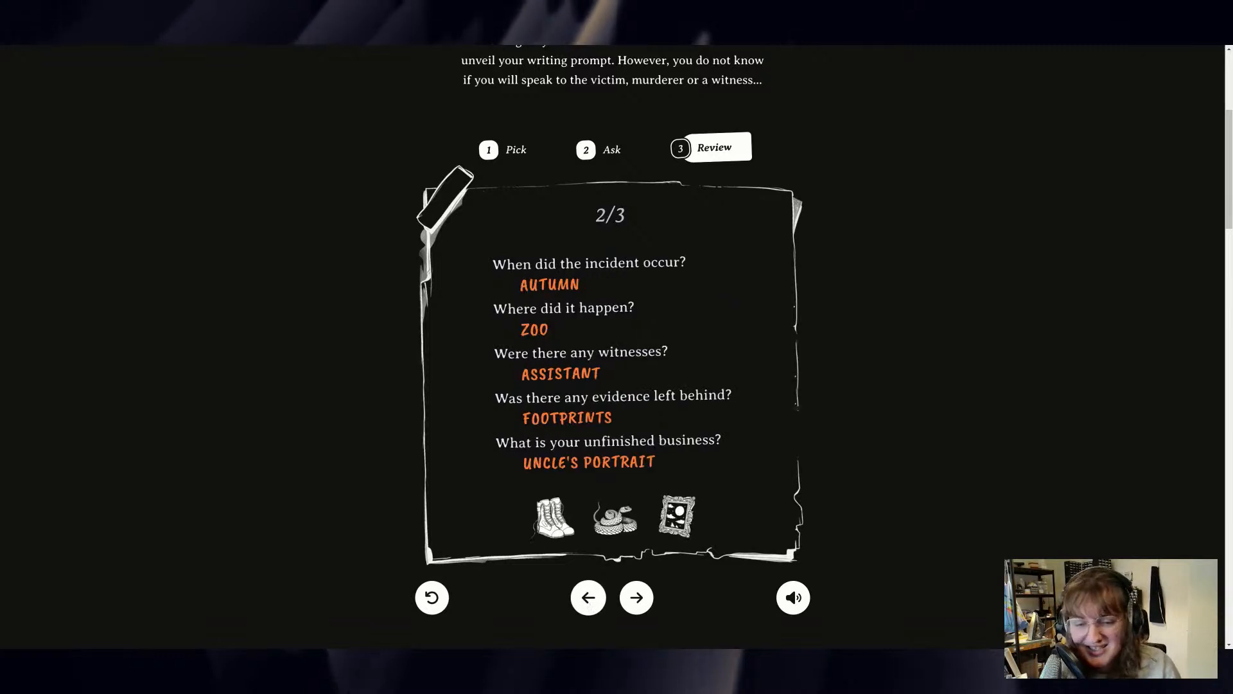
{"action": "left_click", "coordinate": [636, 597]}
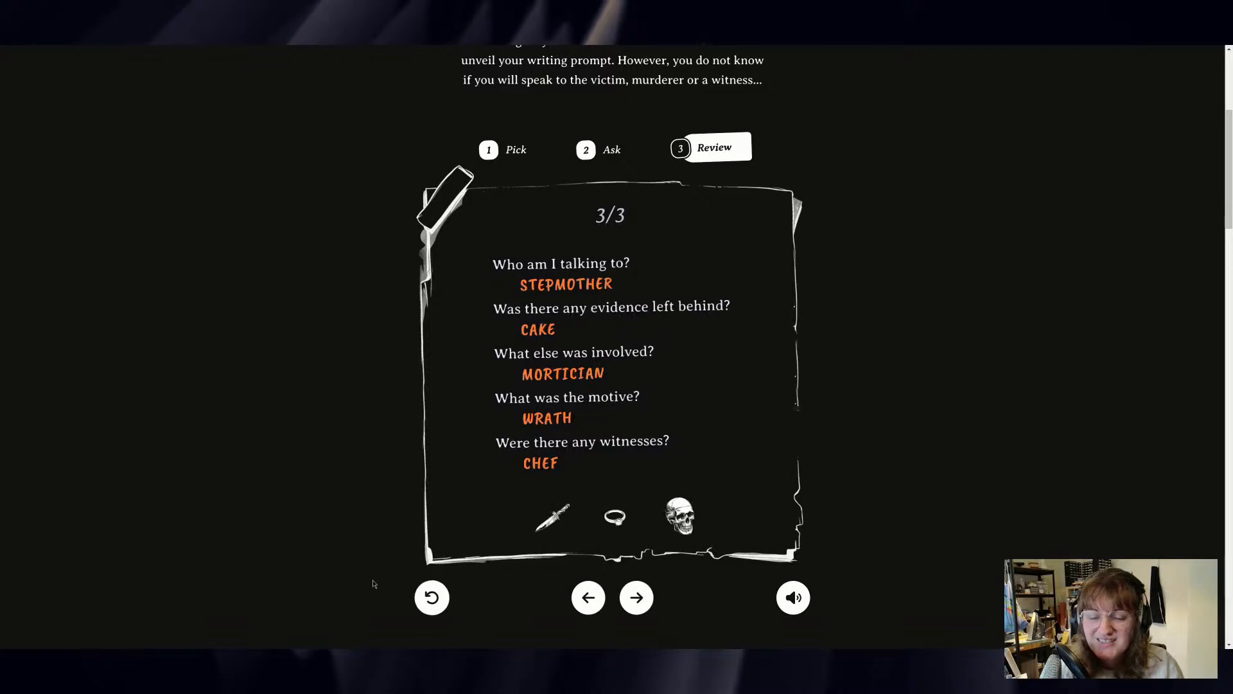
{"action": "left_click", "coordinate": [433, 597]}
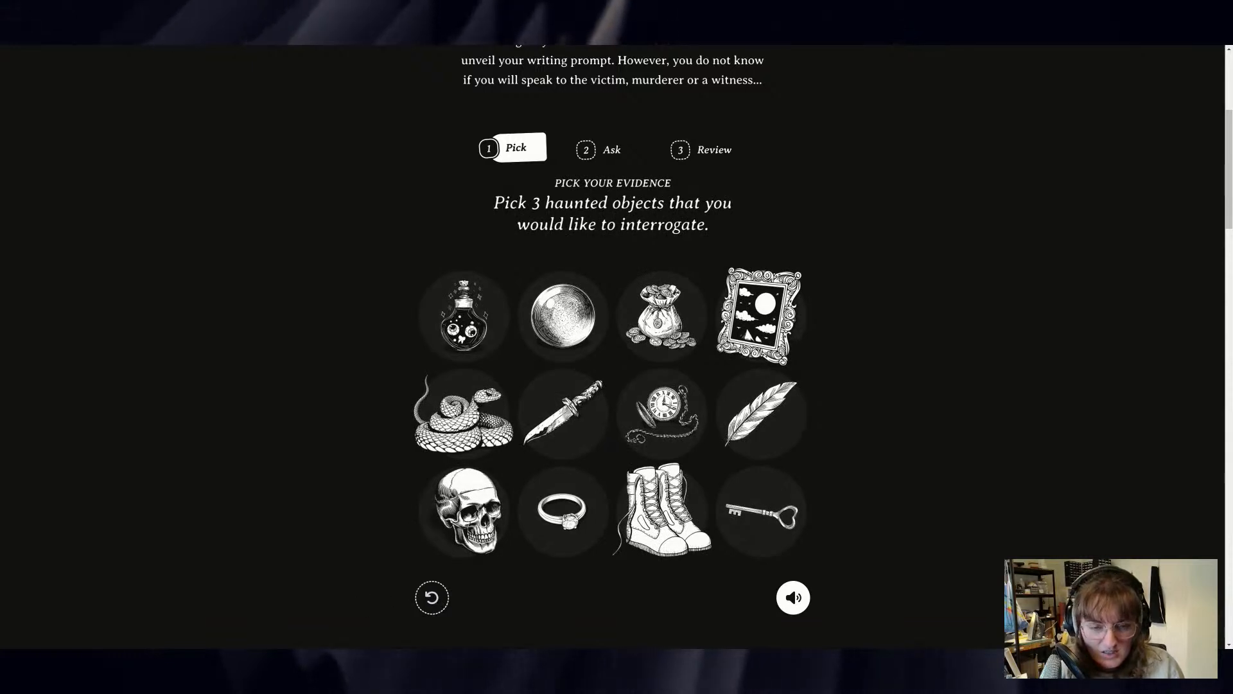
{"action": "left_click", "coordinate": [761, 414]}
{"action": "left_click", "coordinate": [656, 347]}
{"action": "left_click", "coordinate": [562, 414]}
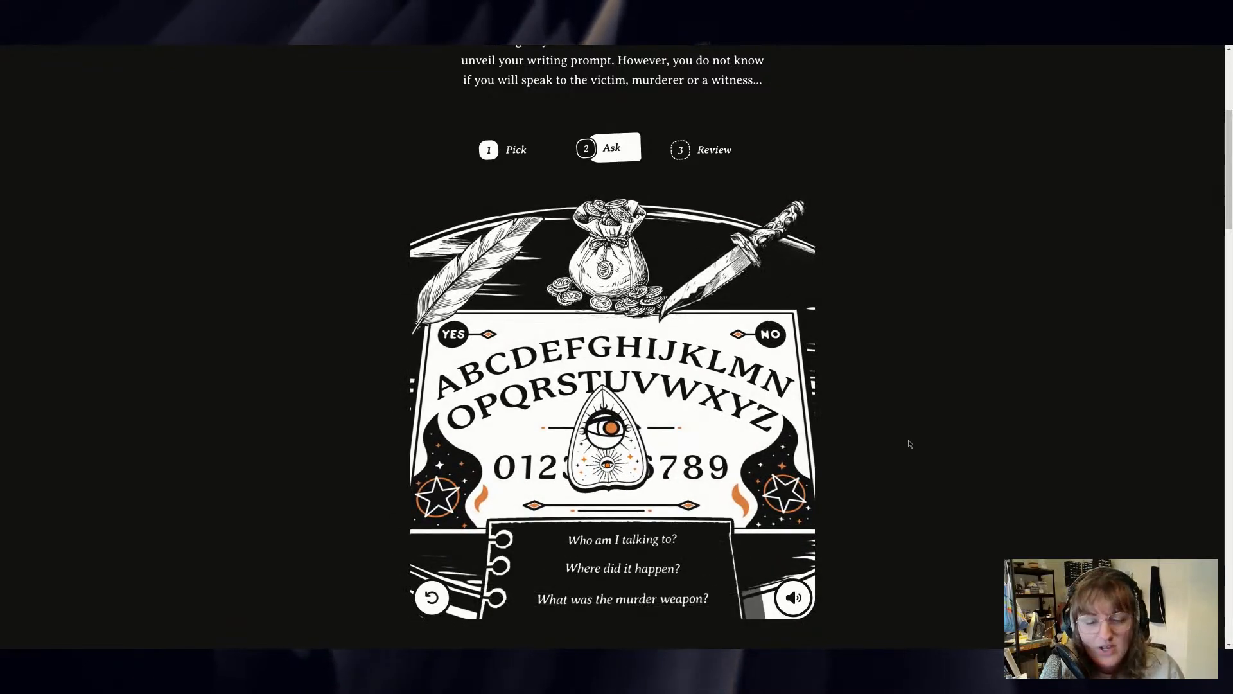
- Ask the spirits about distinguishing features, evidence left behind, phobias or fears, what else was involved and when the incident occurred, in that order
{"action": "scroll", "coordinate": [689, 483], "scroll_direction": "down", "scroll_amount": 2}
{"action": "scroll", "coordinate": [689, 484], "scroll_direction": "up", "scroll_amount": 5}
{"action": "scroll", "coordinate": [661, 552], "scroll_direction": "down", "scroll_amount": 3}
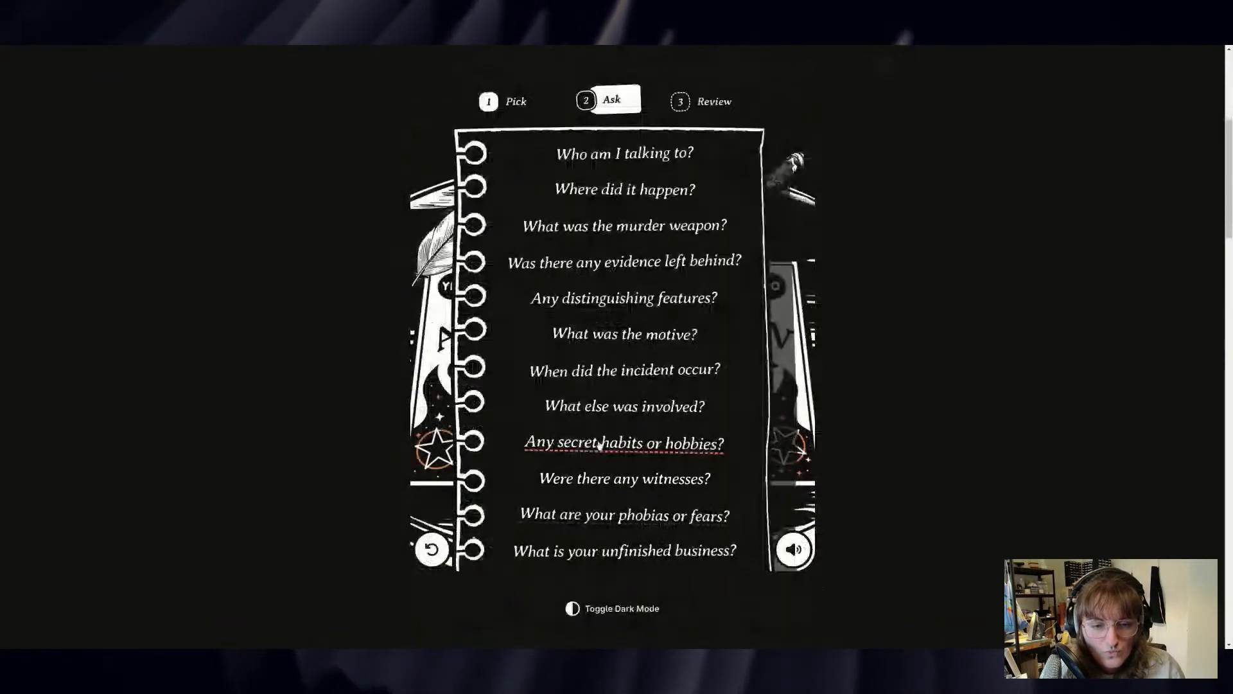
{"action": "left_click", "coordinate": [632, 300]}
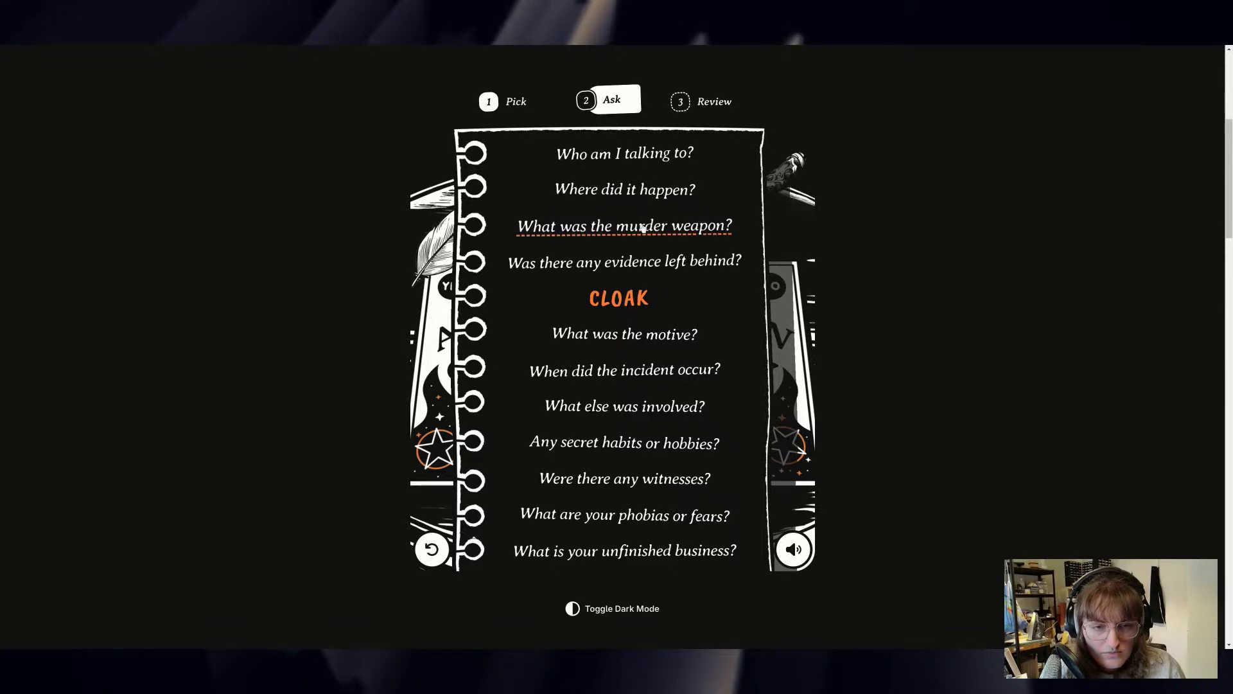
{"action": "left_click", "coordinate": [652, 260]}
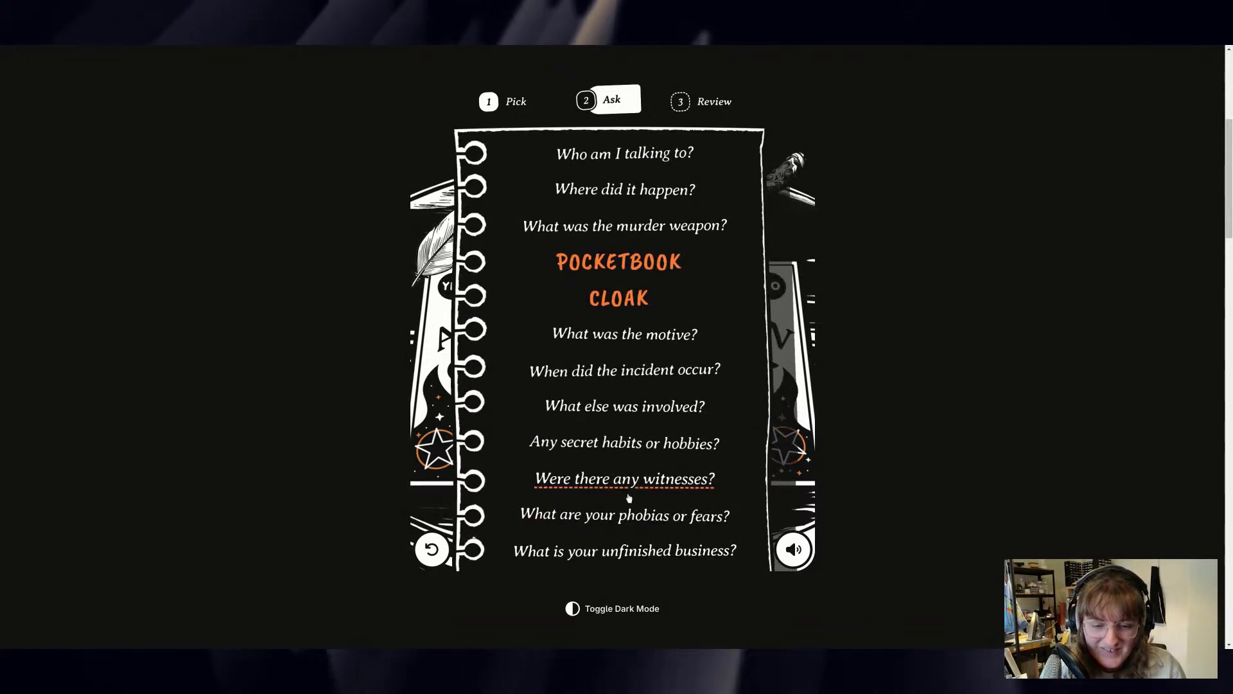
{"action": "left_click", "coordinate": [601, 522]}
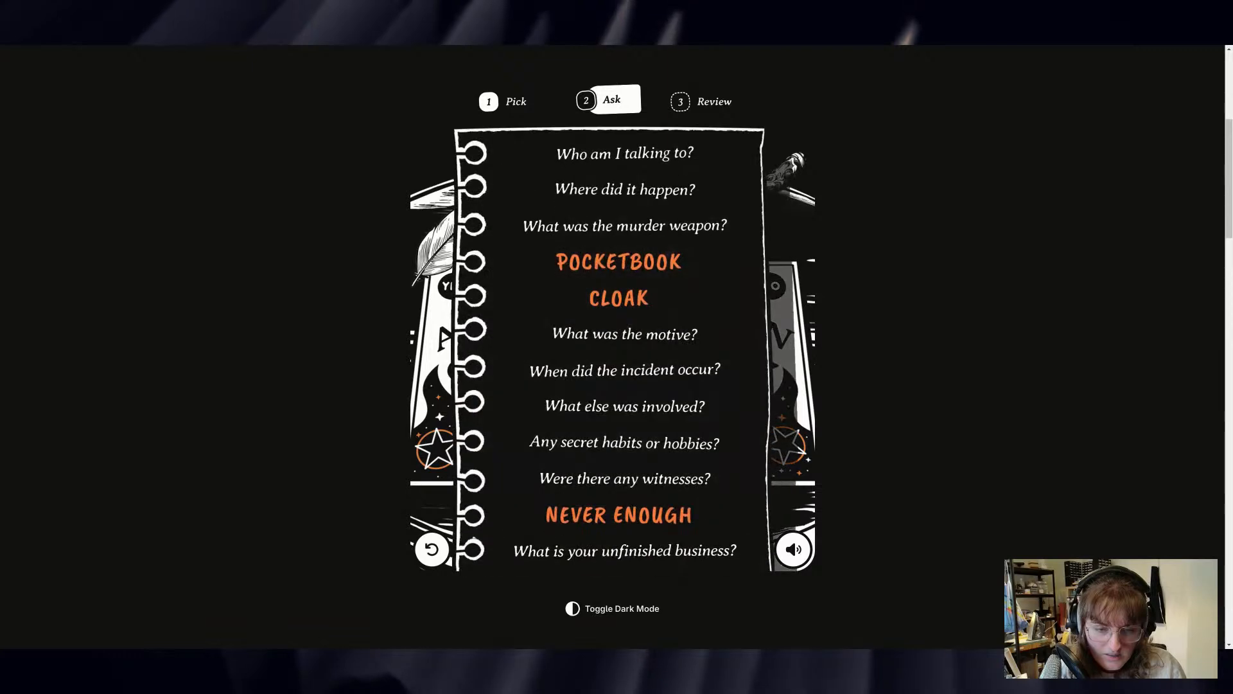
{"action": "left_click", "coordinate": [627, 410]}
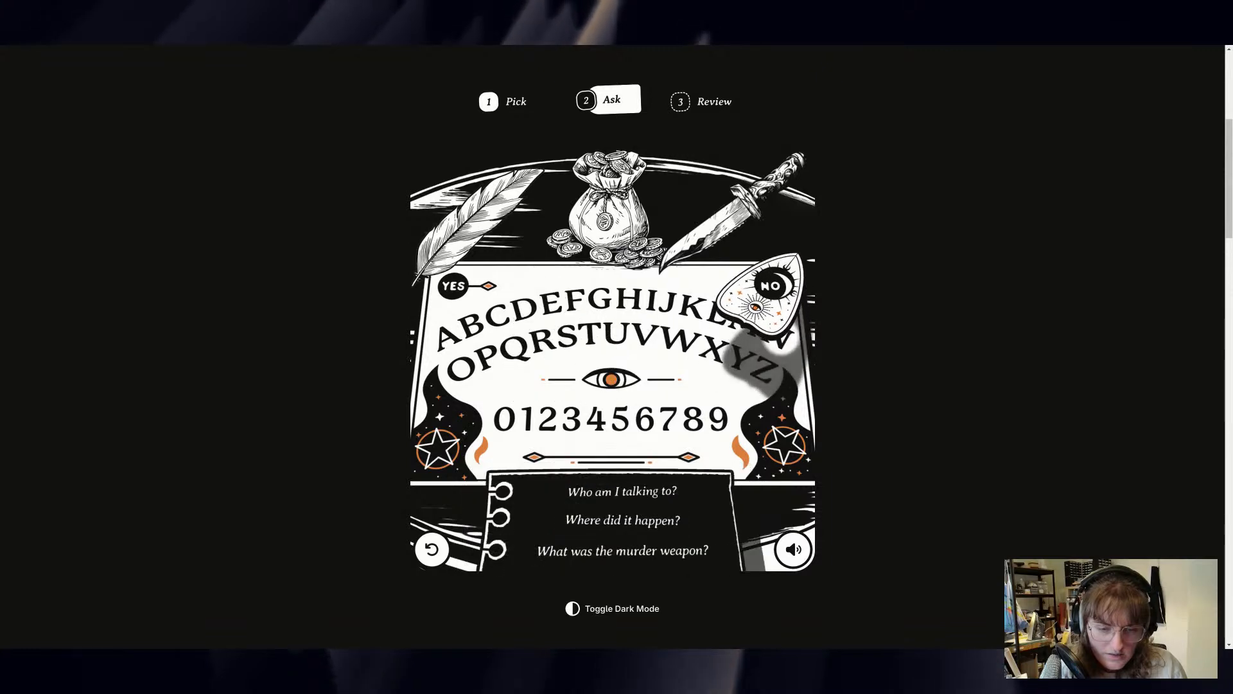
{"action": "mouse_move", "coordinate": [613, 490]}
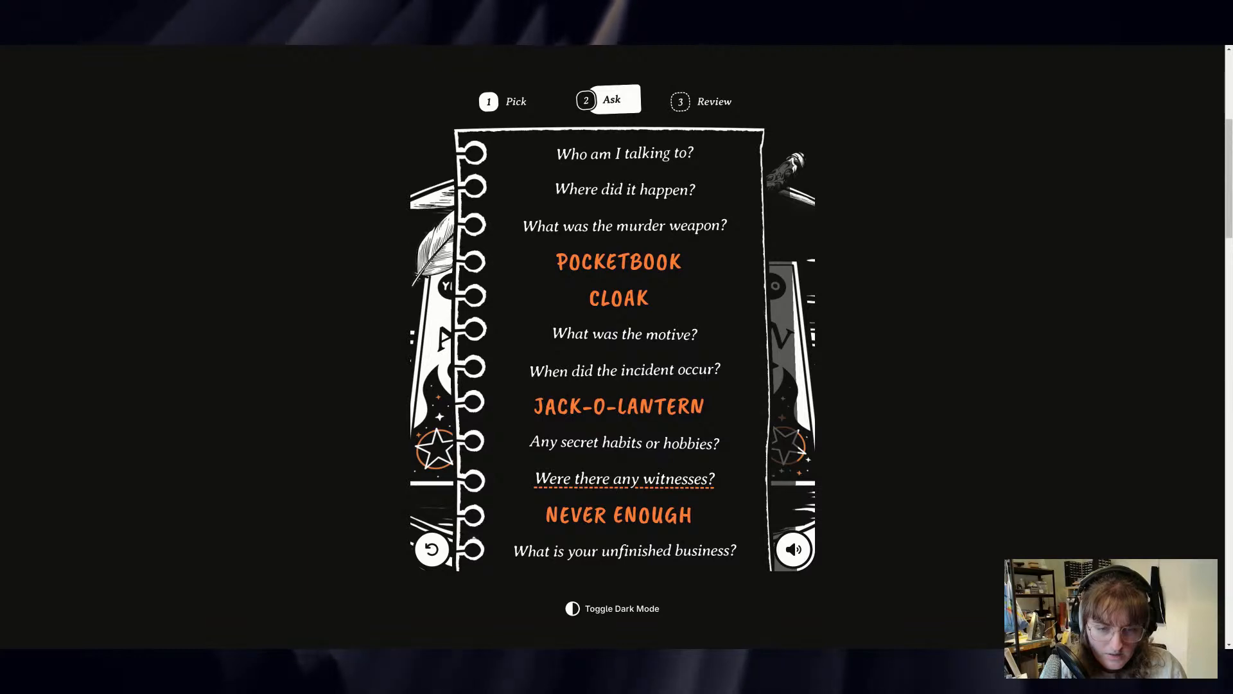
{"action": "left_click", "coordinate": [624, 371]}
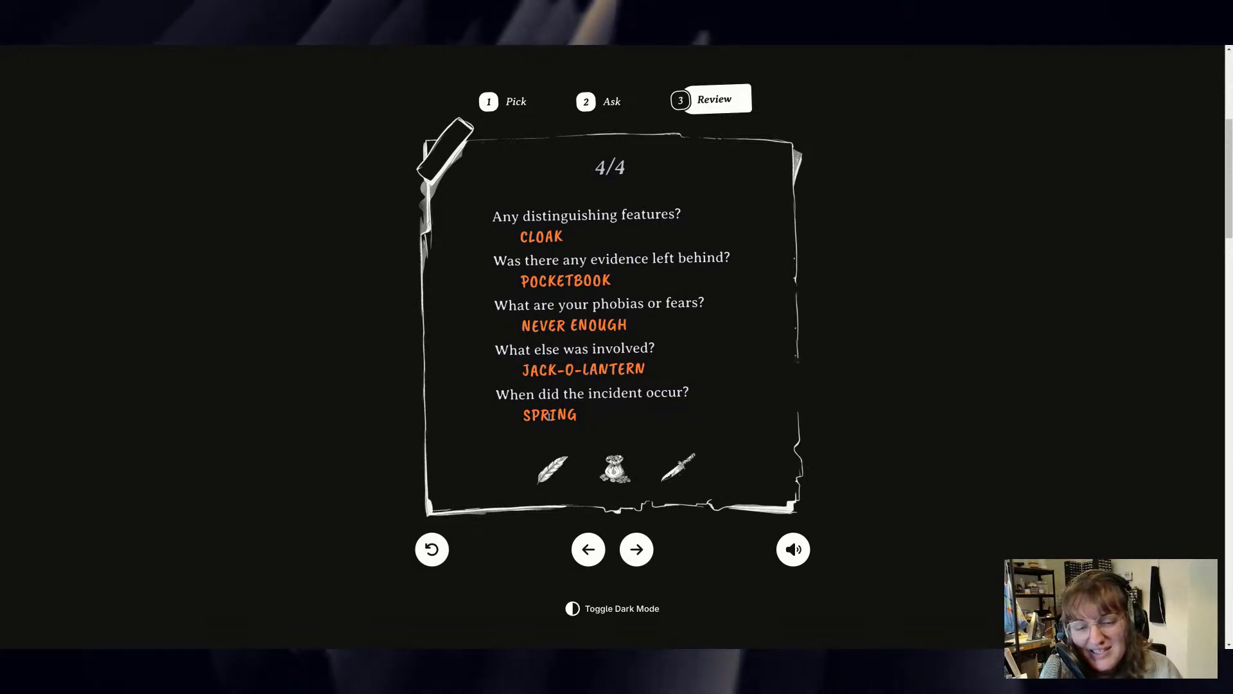
- Look through the other saved prompts, starting with the first and stepping backwards from it
{"action": "left_click", "coordinate": [637, 549]}
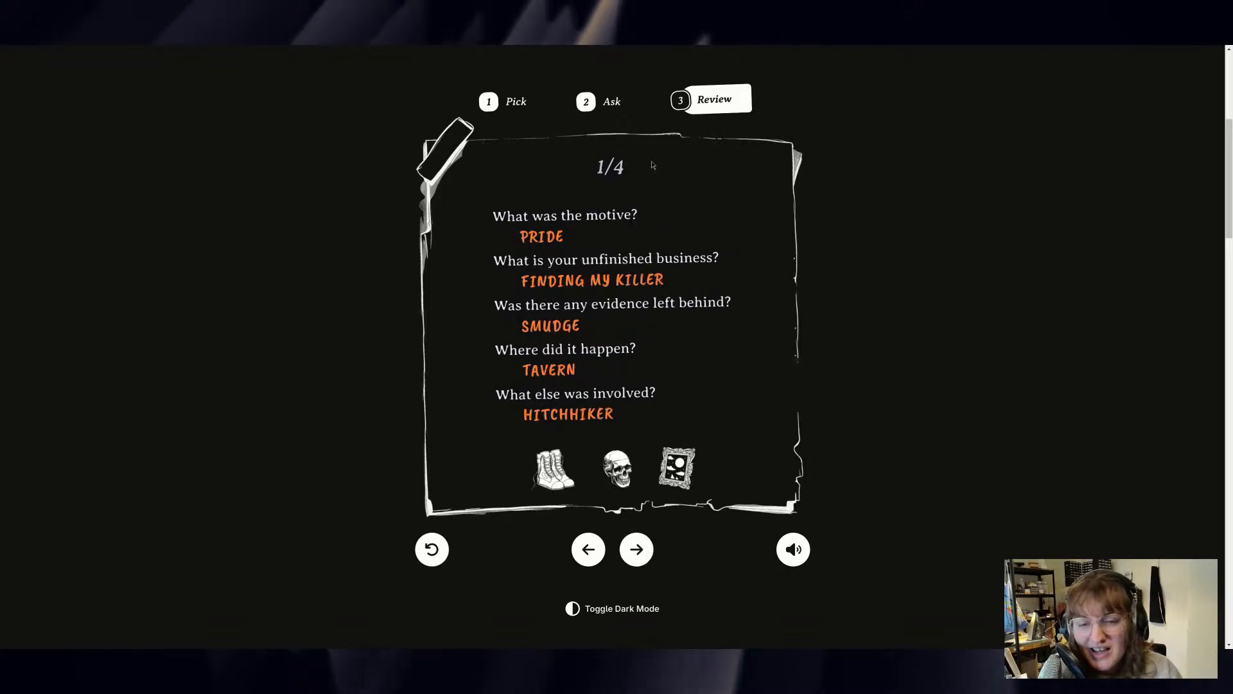
{"action": "left_click", "coordinate": [588, 549]}
{"action": "left_click", "coordinate": [589, 549]}
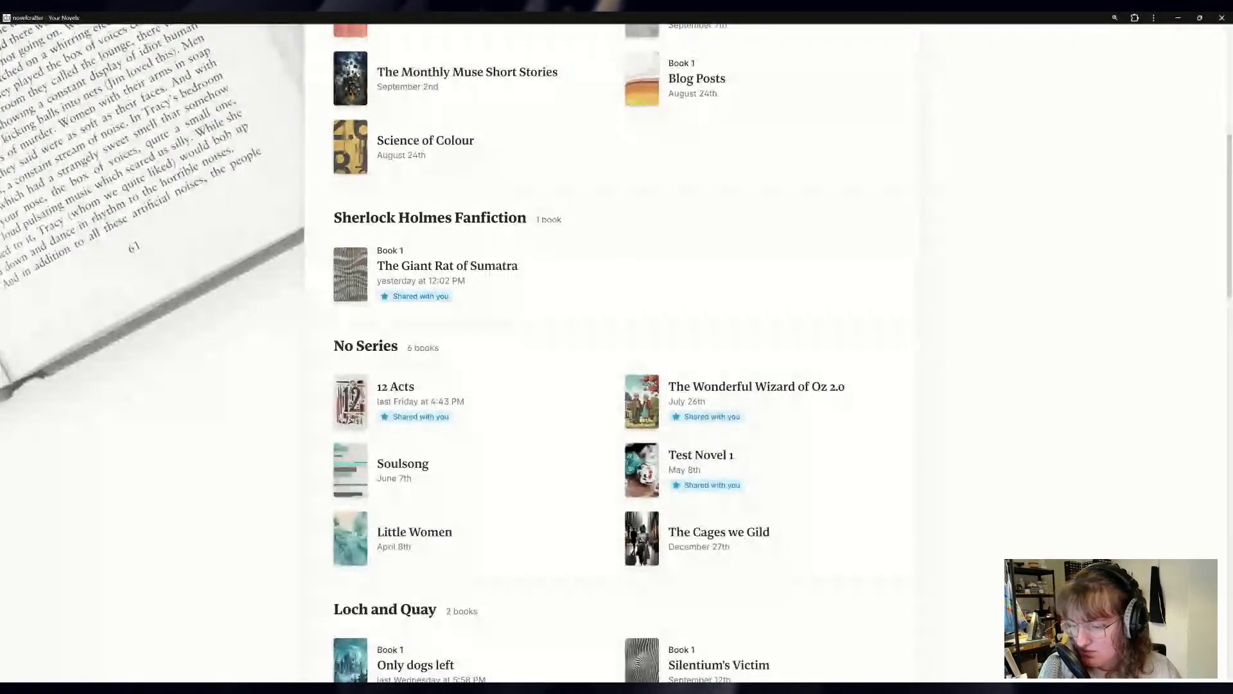
- Switch to novelcrafter and open The Dreamer's Gambit from the Magical Detectives series
{"action": "scroll", "coordinate": [488, 279], "scroll_direction": "up", "scroll_amount": 6}
{"action": "scroll", "coordinate": [488, 287], "scroll_direction": "down", "scroll_amount": 9}
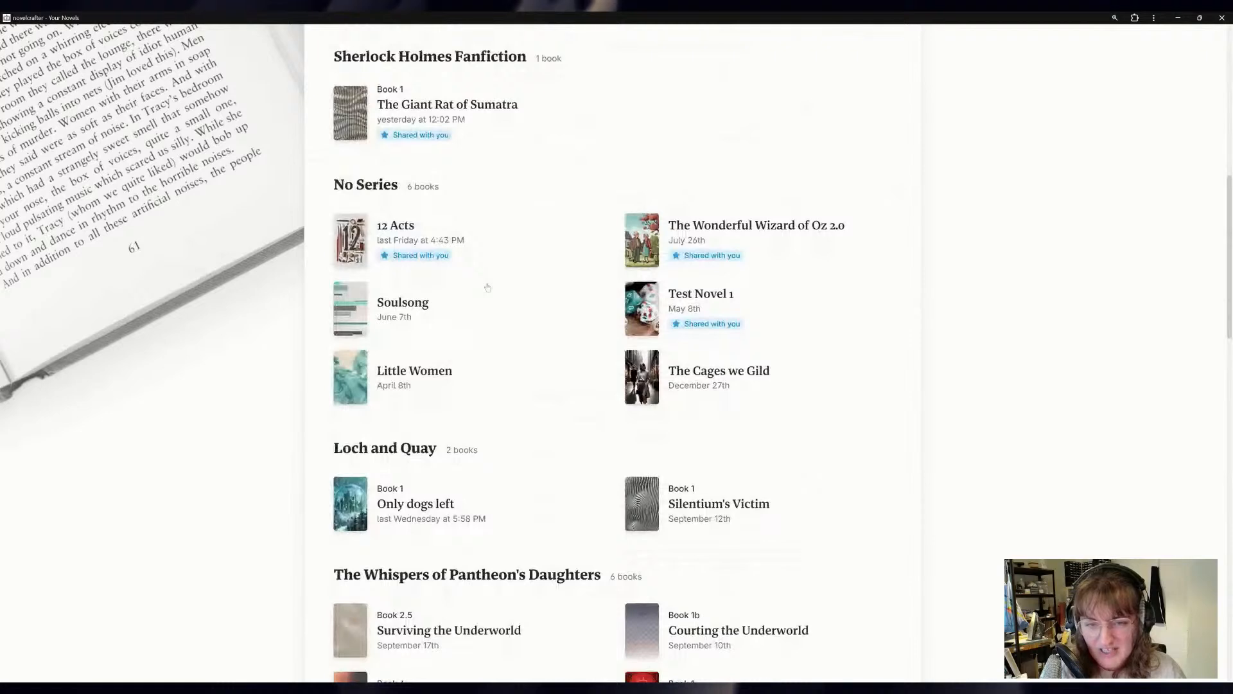
{"action": "scroll", "coordinate": [488, 287], "scroll_direction": "down", "scroll_amount": 12}
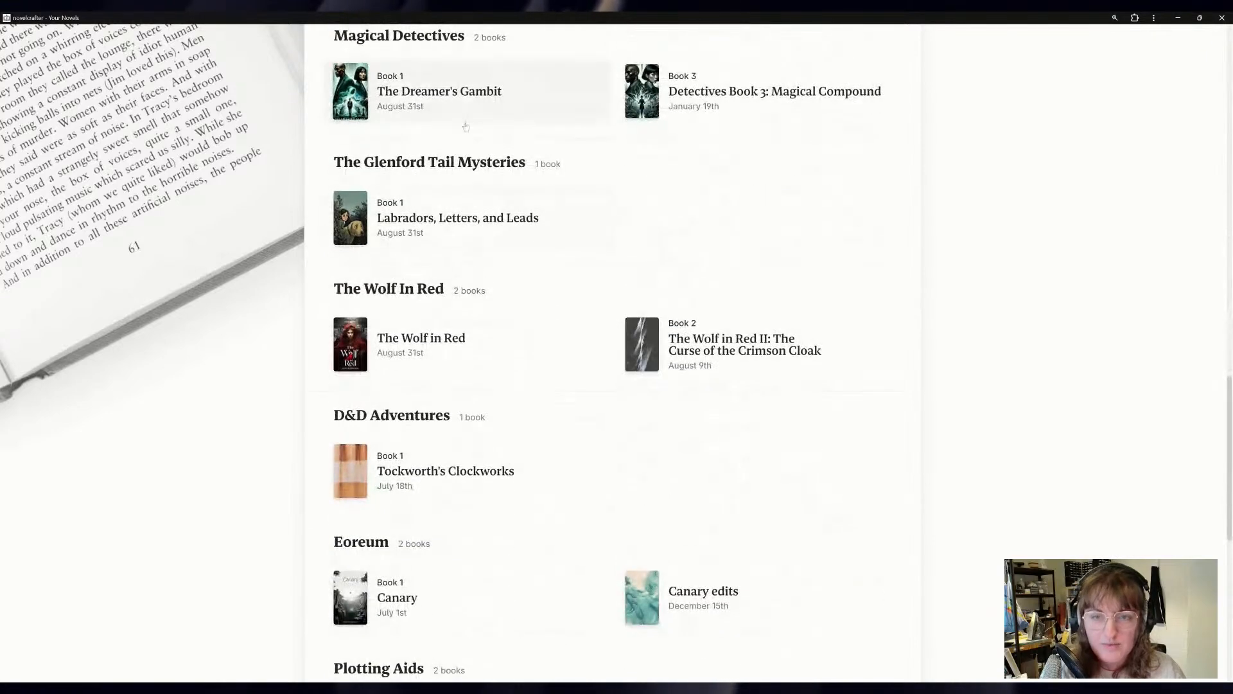
{"action": "left_click", "coordinate": [466, 126]}
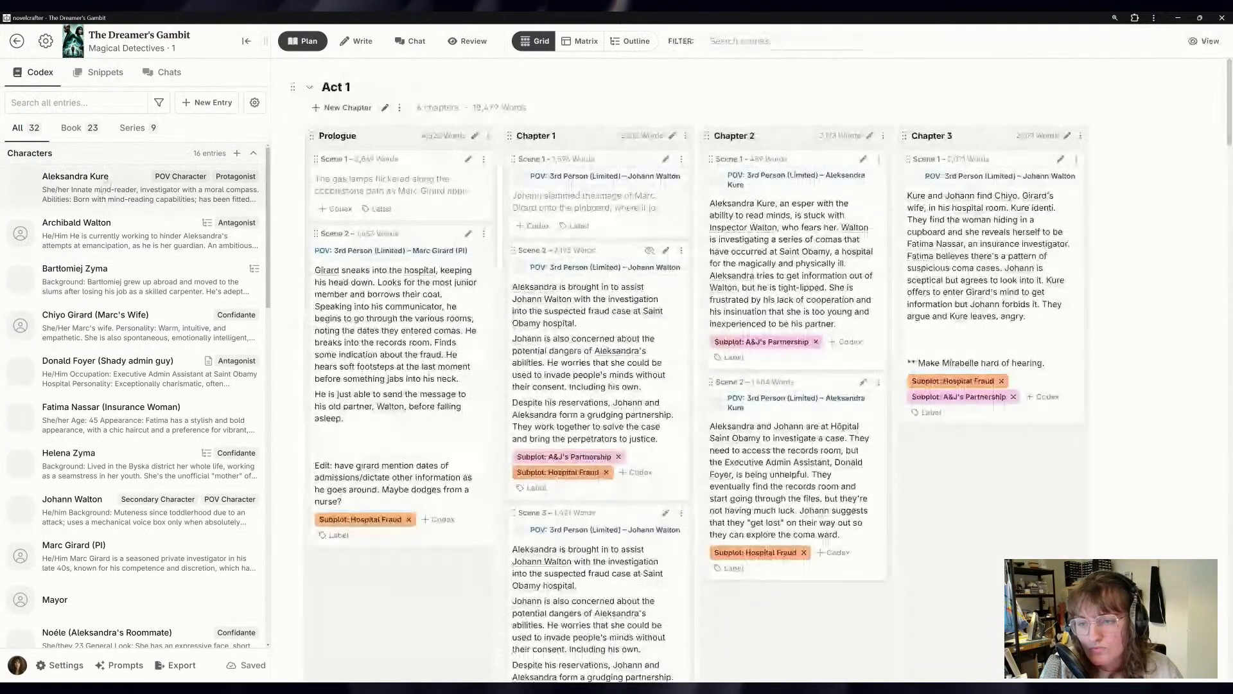
- Open the Aleksandra Kure character entry in the codex and select its entire description text for copying
{"action": "left_click", "coordinate": [104, 184]}
{"action": "scroll", "coordinate": [346, 392], "scroll_direction": "down", "scroll_amount": 6}
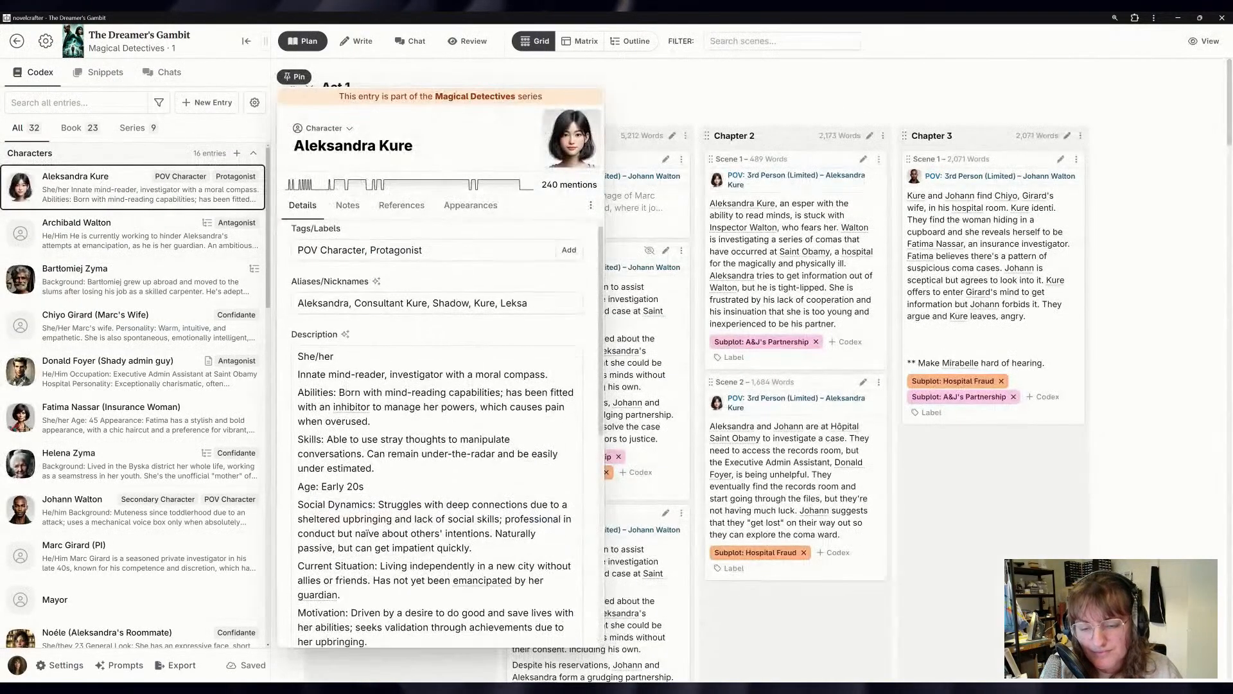
{"action": "scroll", "coordinate": [346, 391], "scroll_direction": "down", "scroll_amount": 1}
{"action": "left_click", "coordinate": [431, 359]}
{"action": "key", "text": "ctrl+a"}
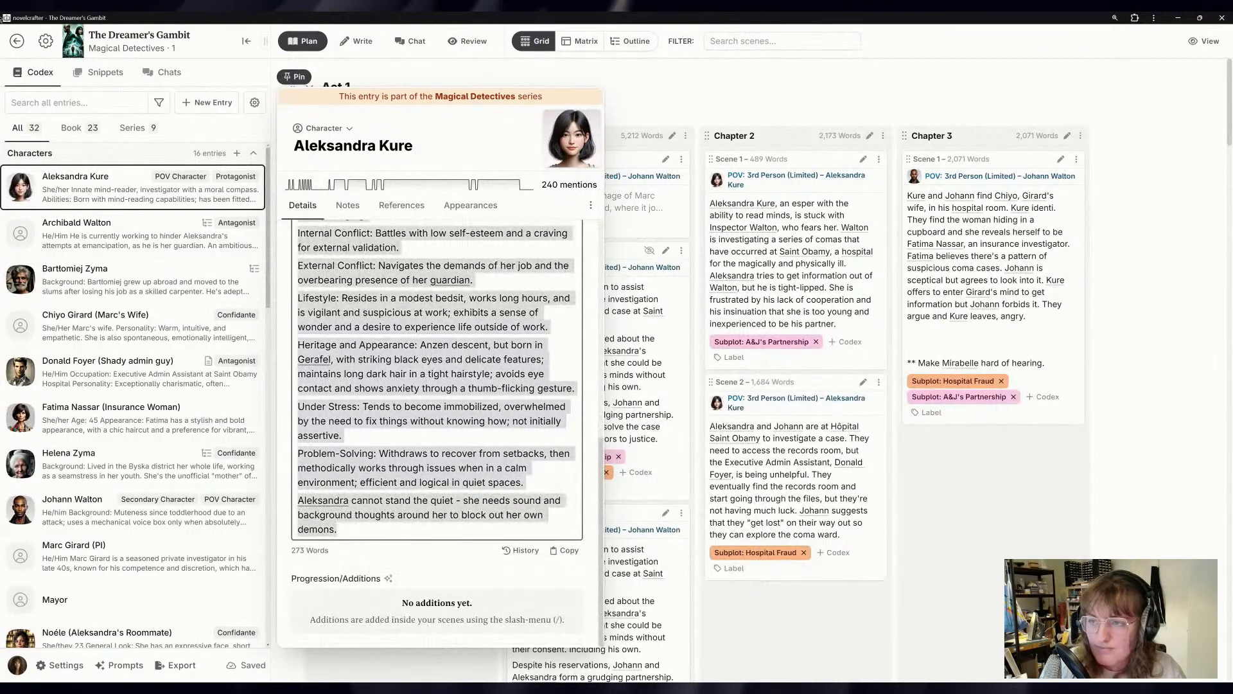
- Open The Monthly Muse Short Stories and reduce its codex to book entries, with every category except Others collapsed
{"action": "left_click", "coordinate": [17, 41]}
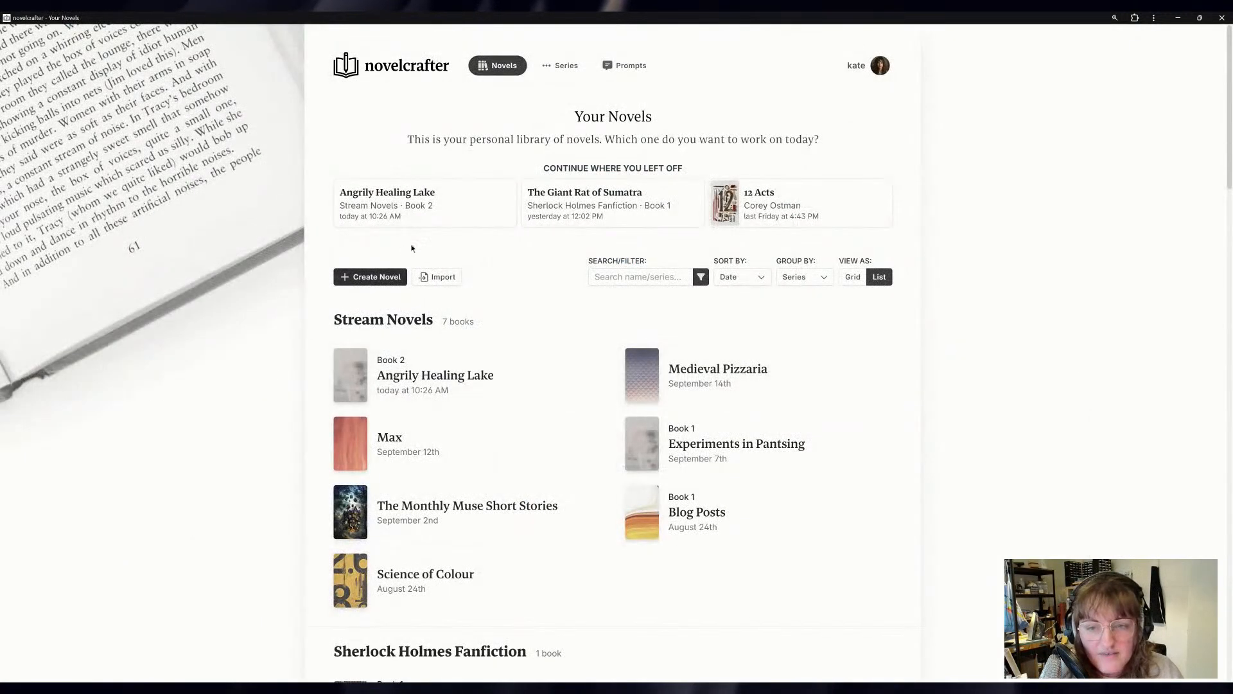
{"action": "left_click", "coordinate": [467, 534]}
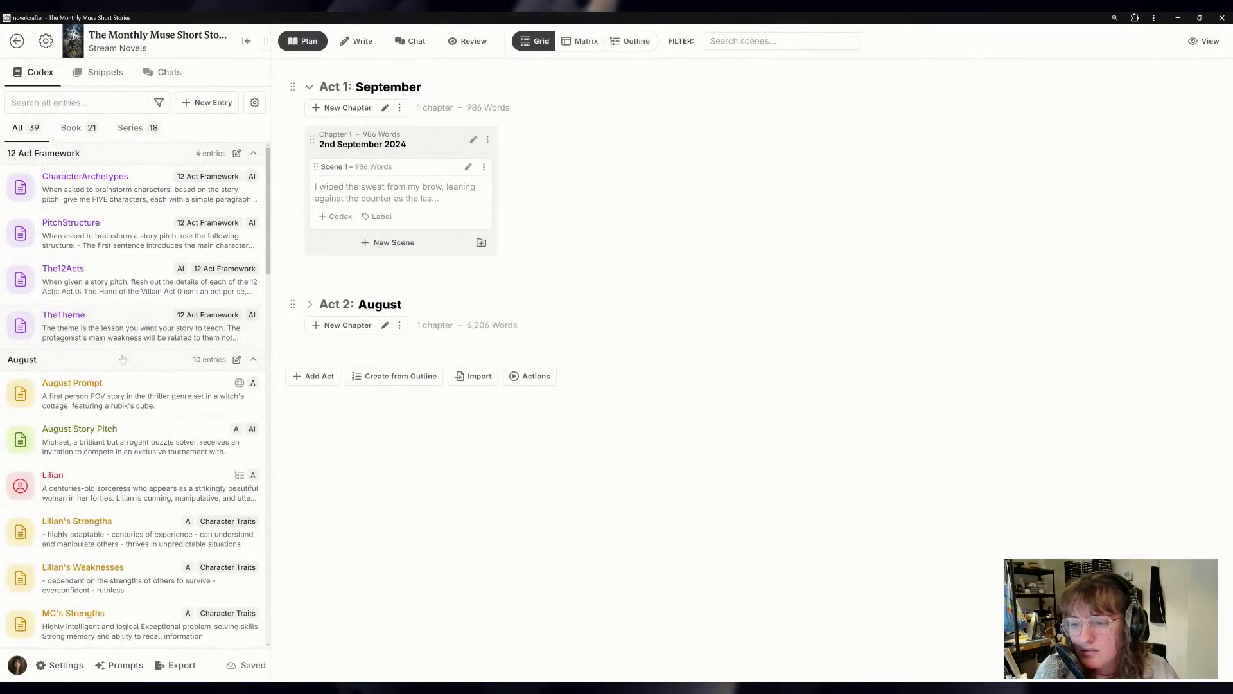
{"action": "left_click", "coordinate": [131, 161]}
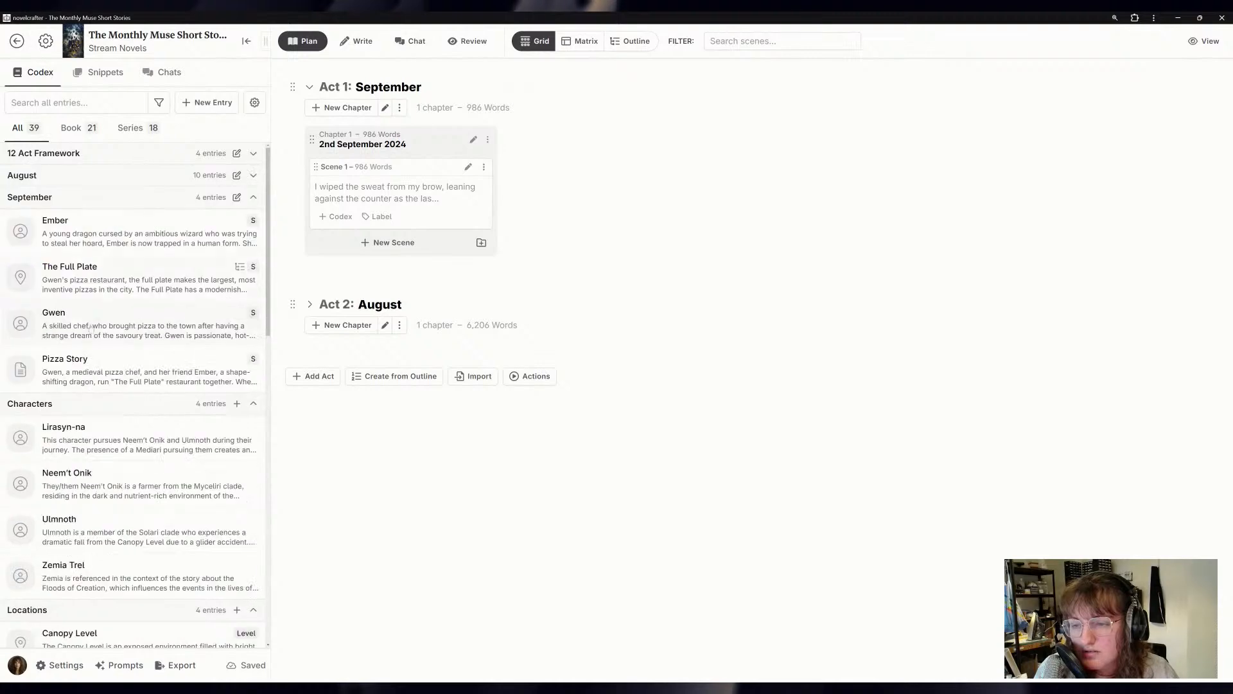
{"action": "left_click", "coordinate": [114, 206]}
{"action": "left_click", "coordinate": [111, 220]}
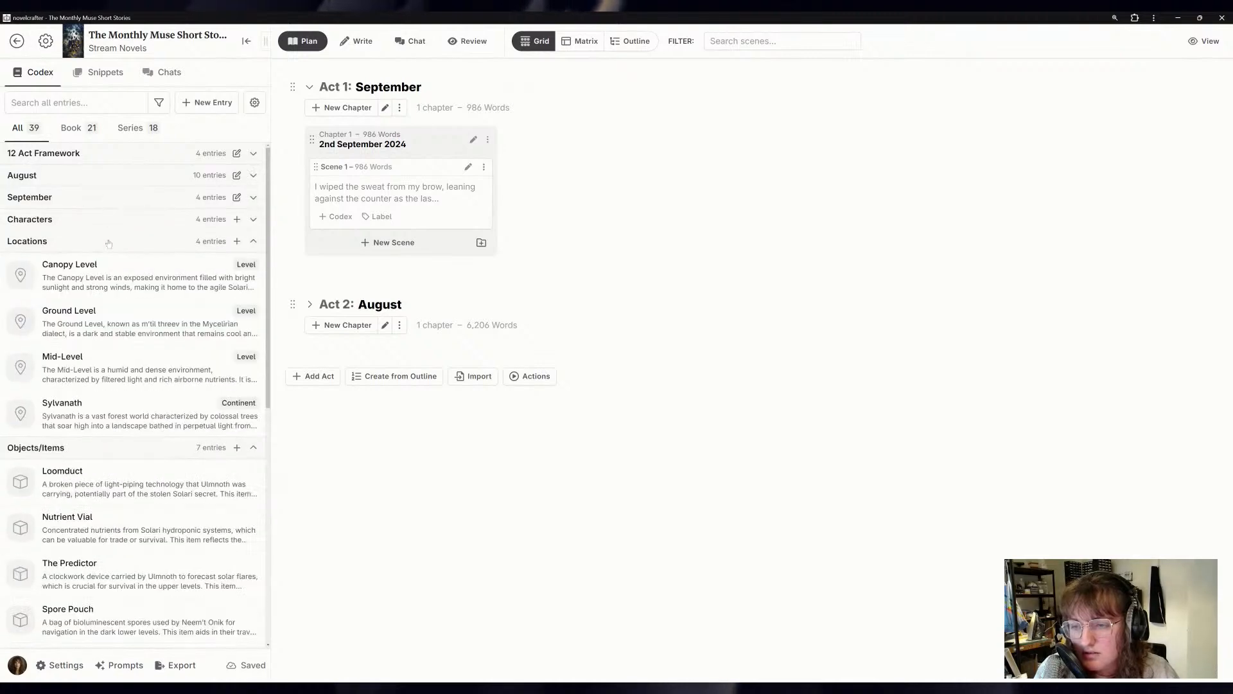
{"action": "left_click", "coordinate": [105, 242]}
{"action": "left_click", "coordinate": [98, 267]}
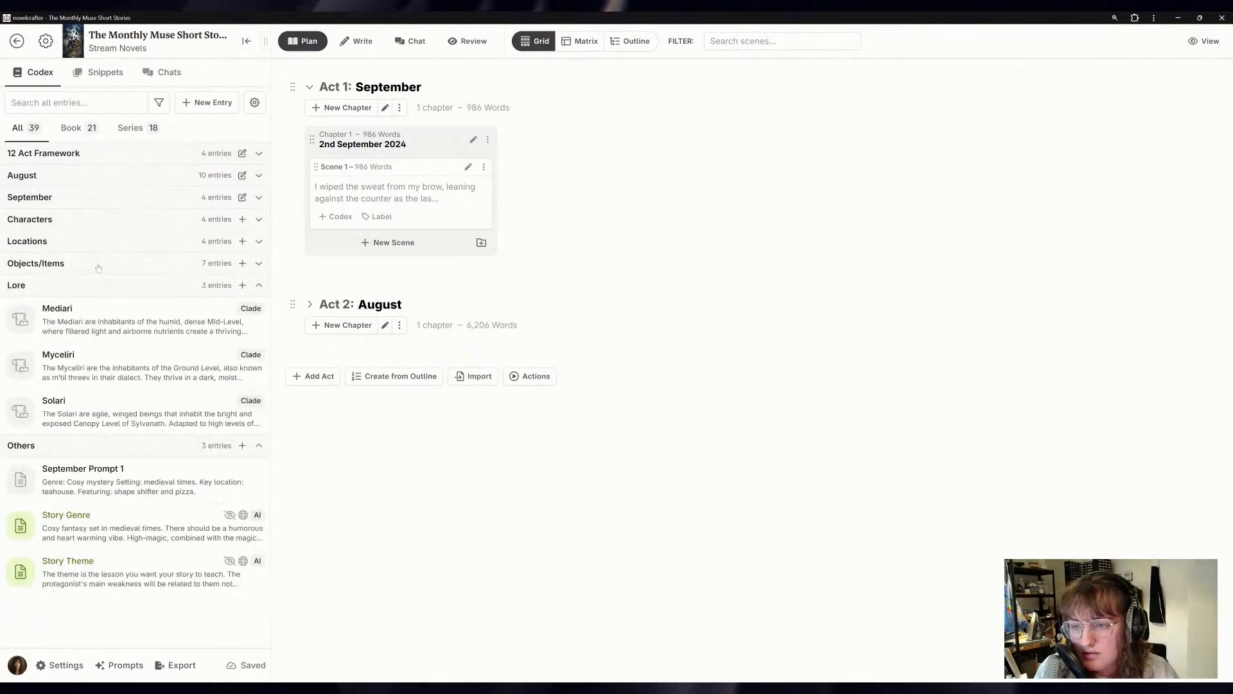
{"action": "left_click", "coordinate": [82, 289]}
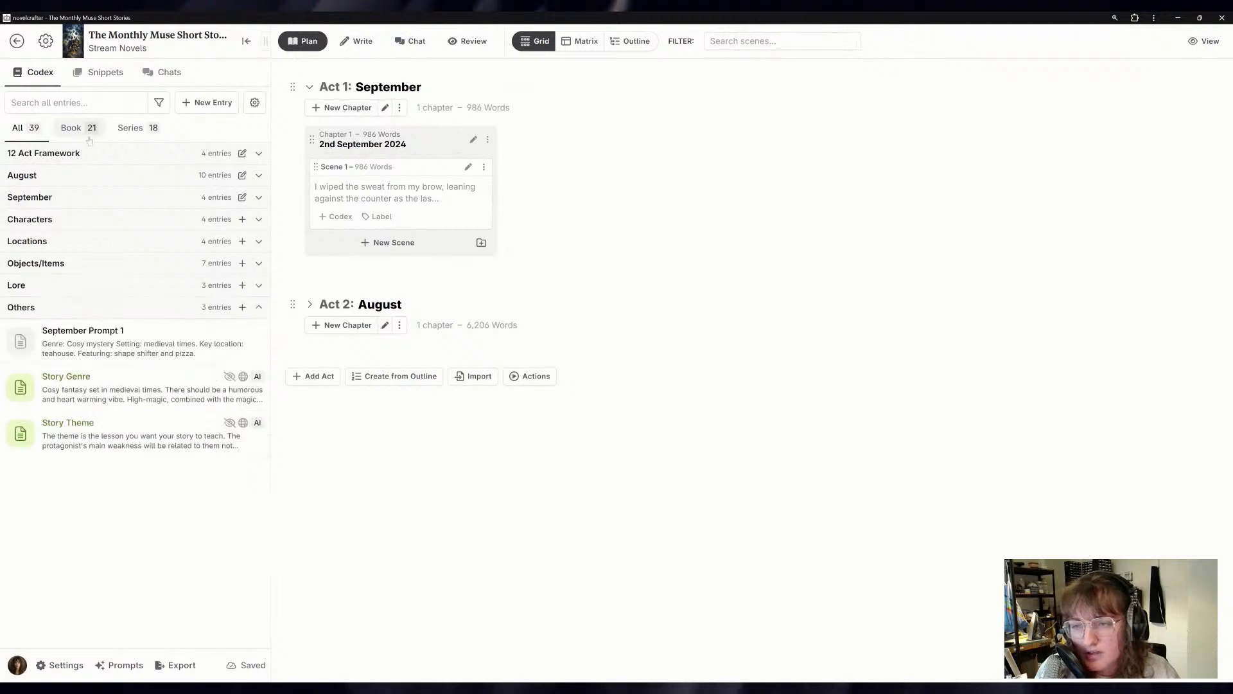
{"action": "left_click", "coordinate": [87, 136]}
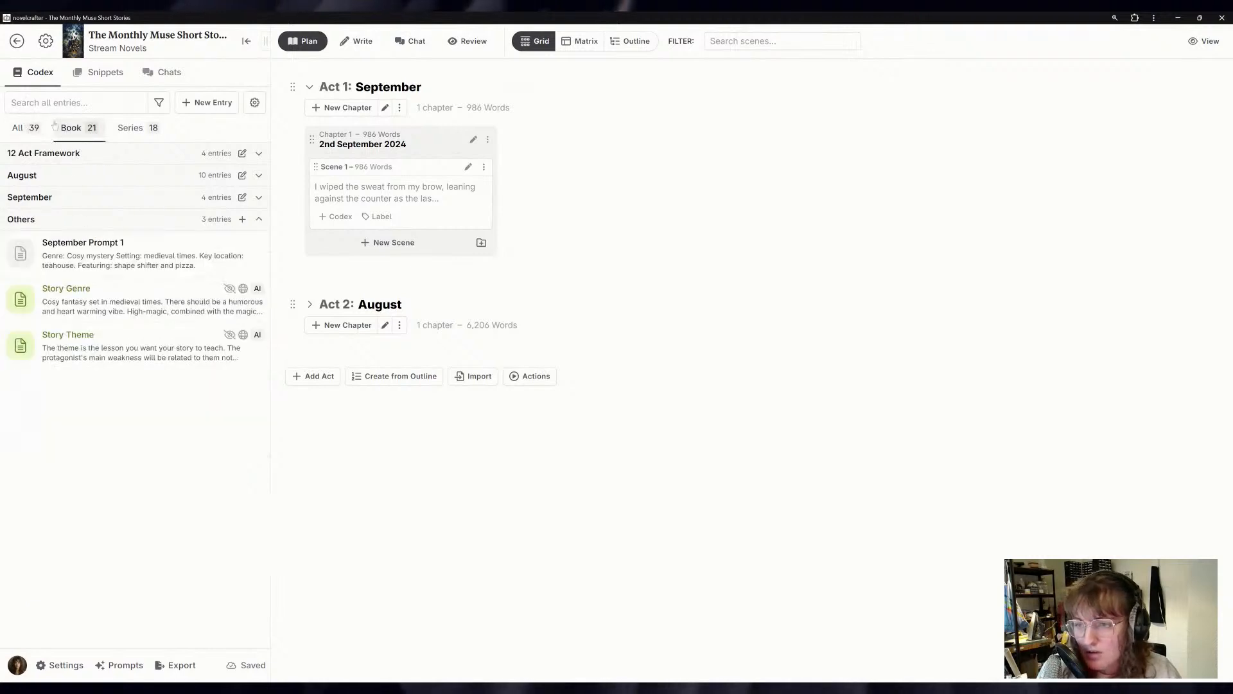
- Create a new custom codex category named October for this novel
{"action": "left_click", "coordinate": [254, 102]}
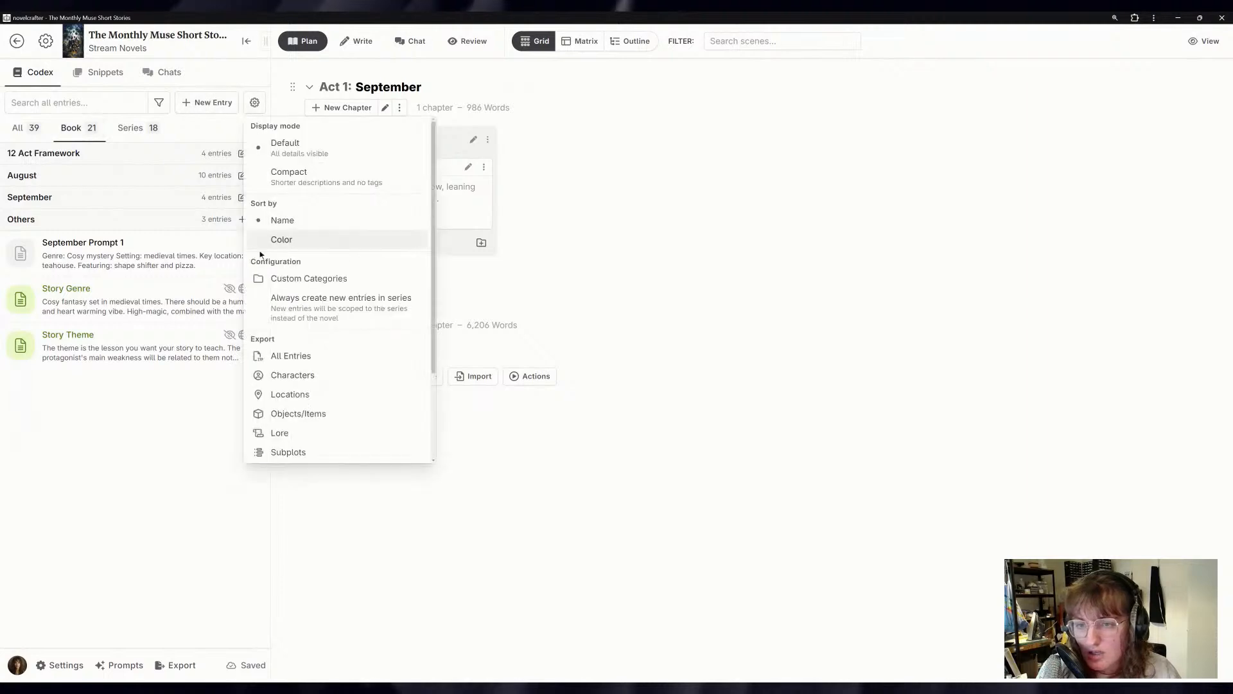
{"action": "left_click", "coordinate": [329, 280]}
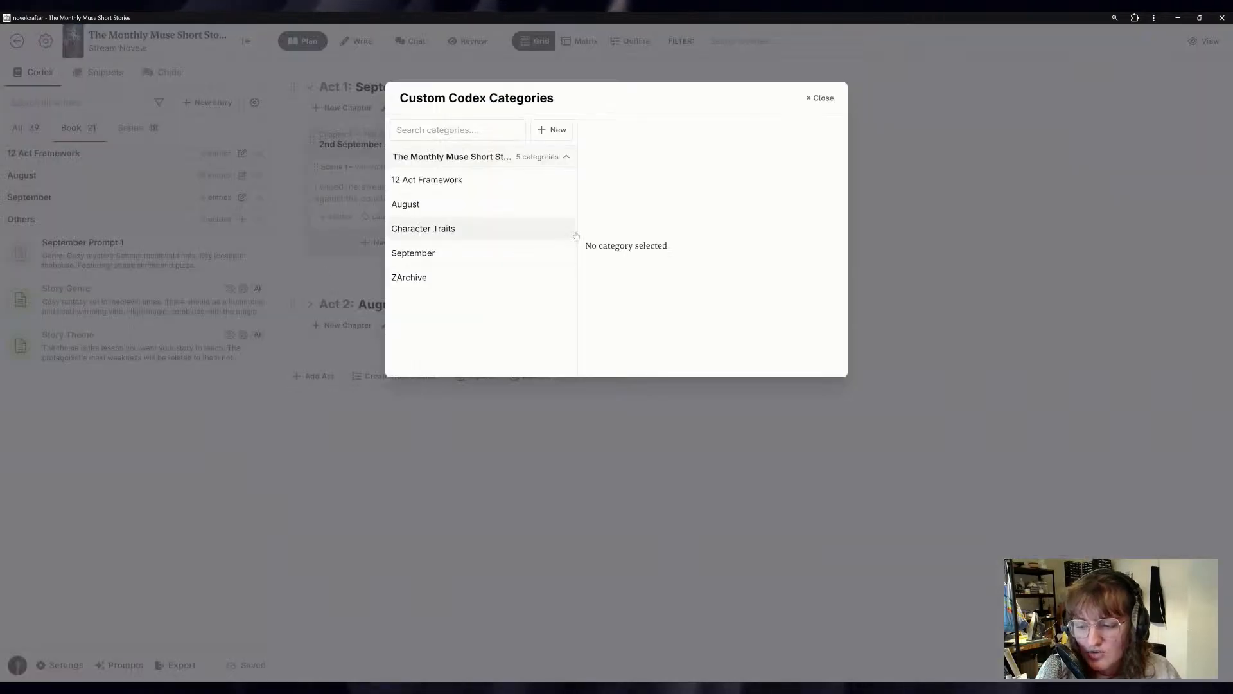
{"action": "left_click", "coordinate": [487, 134]}
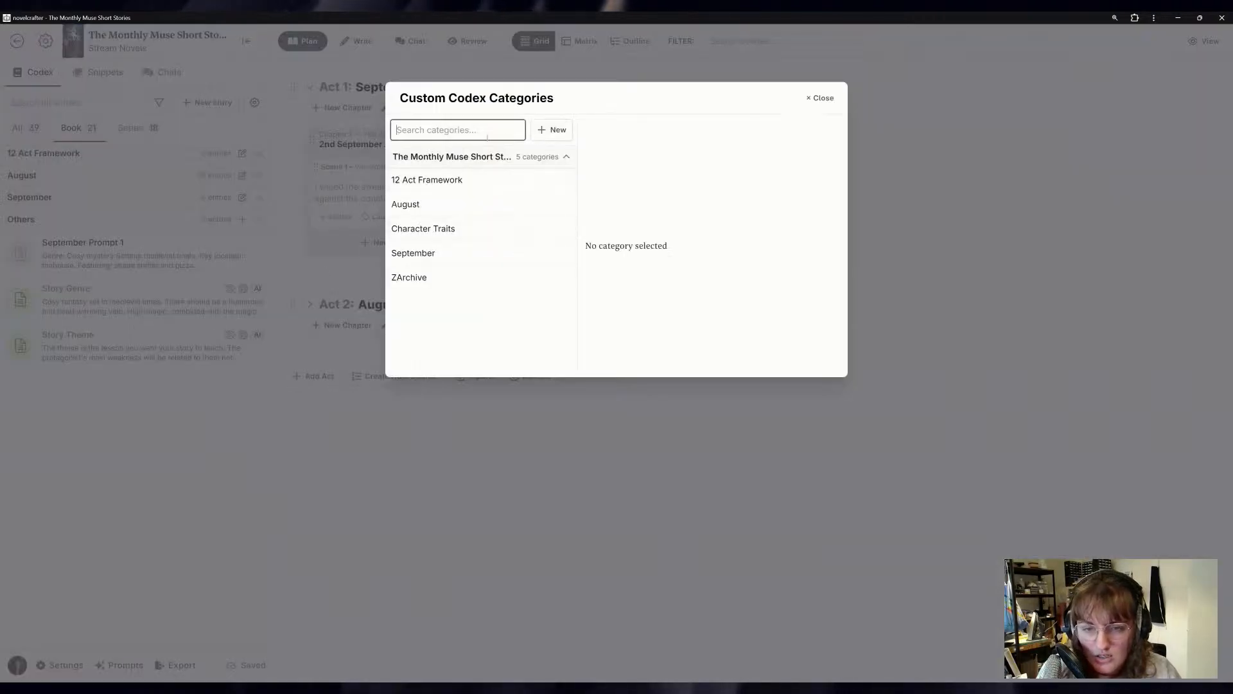
{"action": "type", "text": "October"}
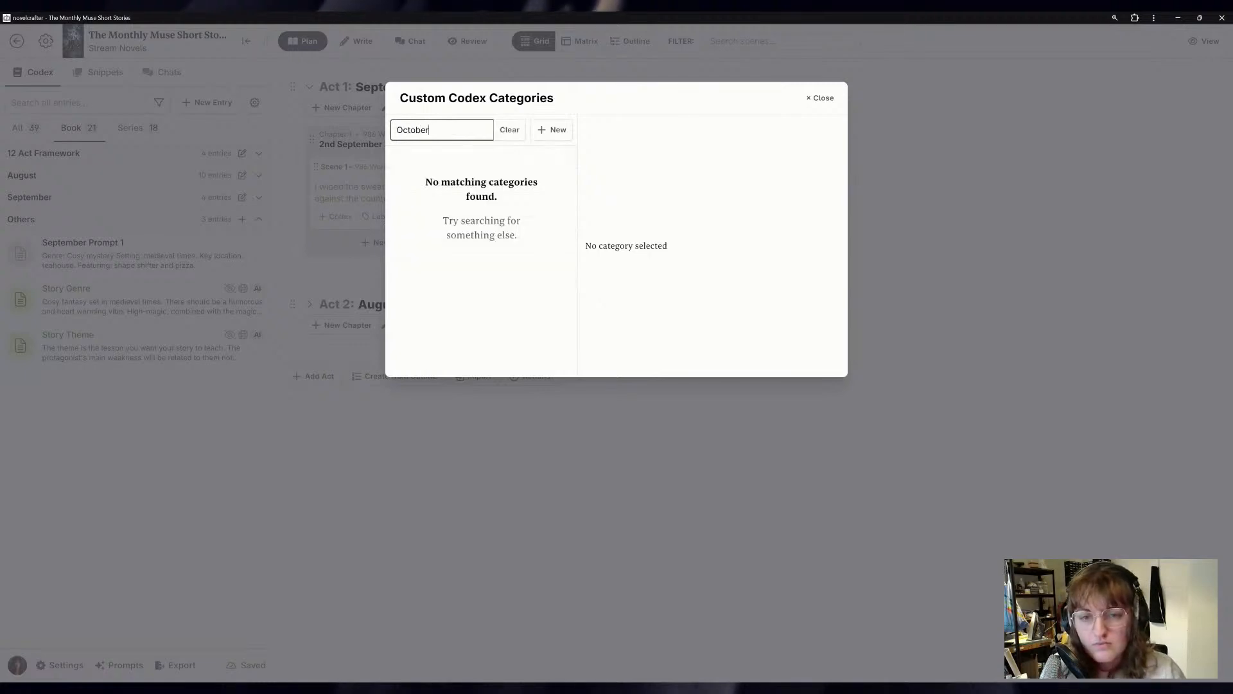
{"action": "left_click", "coordinate": [556, 130]}
{"action": "left_click_drag", "start_coordinate": [619, 157], "coordinate": [658, 159]}
{"action": "key", "text": "ctrl+a"}
{"action": "type", "text": "OCtob"}
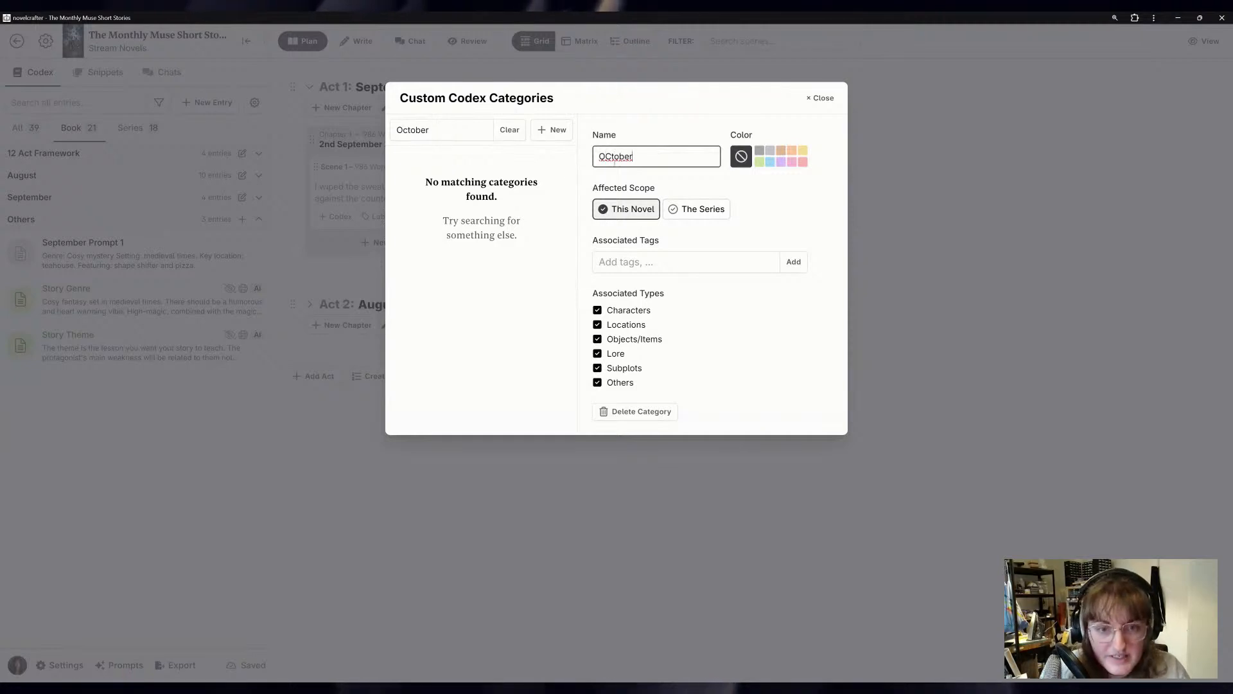
{"action": "left_click", "coordinate": [610, 156]}
{"action": "key", "text": "BackSpace"}
{"action": "type", "text": "c"}
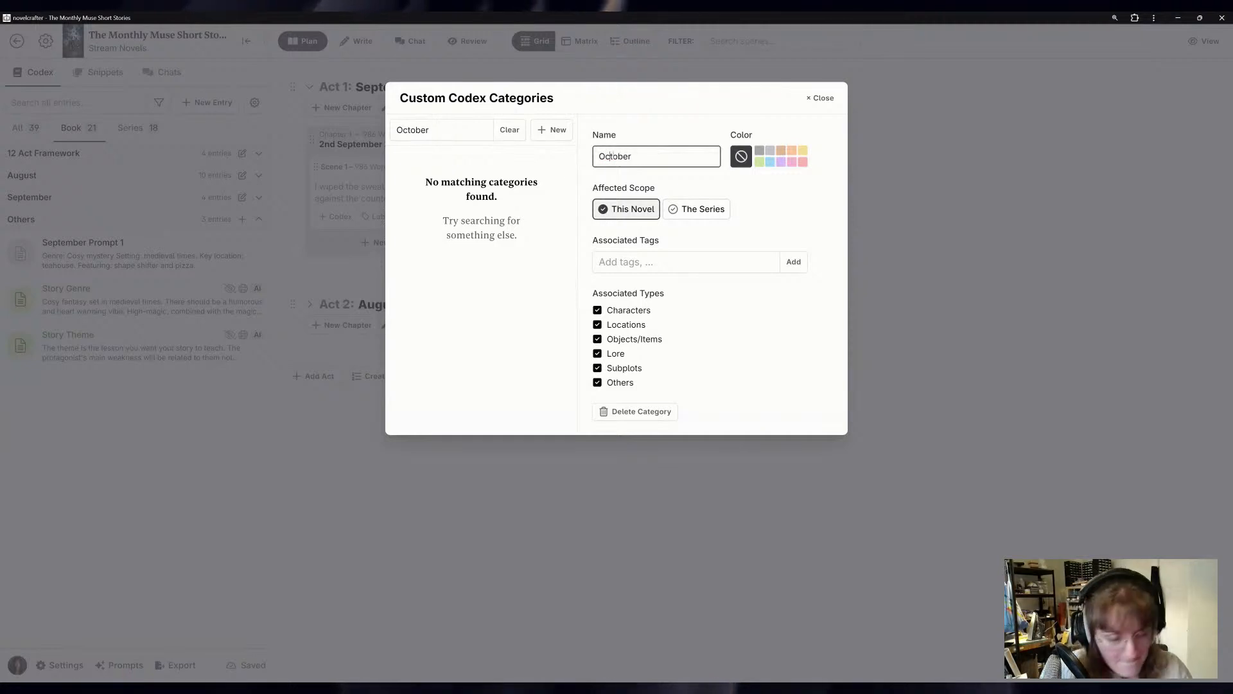
- Color the October category orange, enter Oct as its associated tag, and close the category settings
{"action": "left_click", "coordinate": [792, 150]}
{"action": "left_click", "coordinate": [652, 262]}
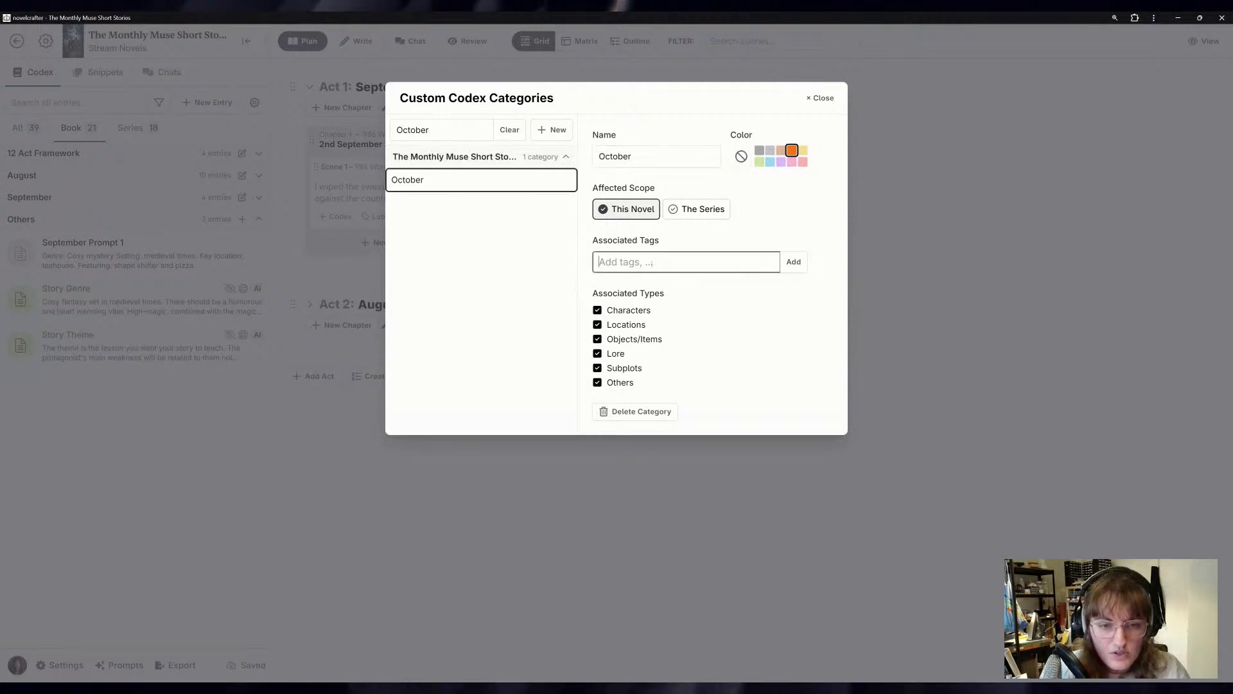
{"action": "type", "text": "Oct"}
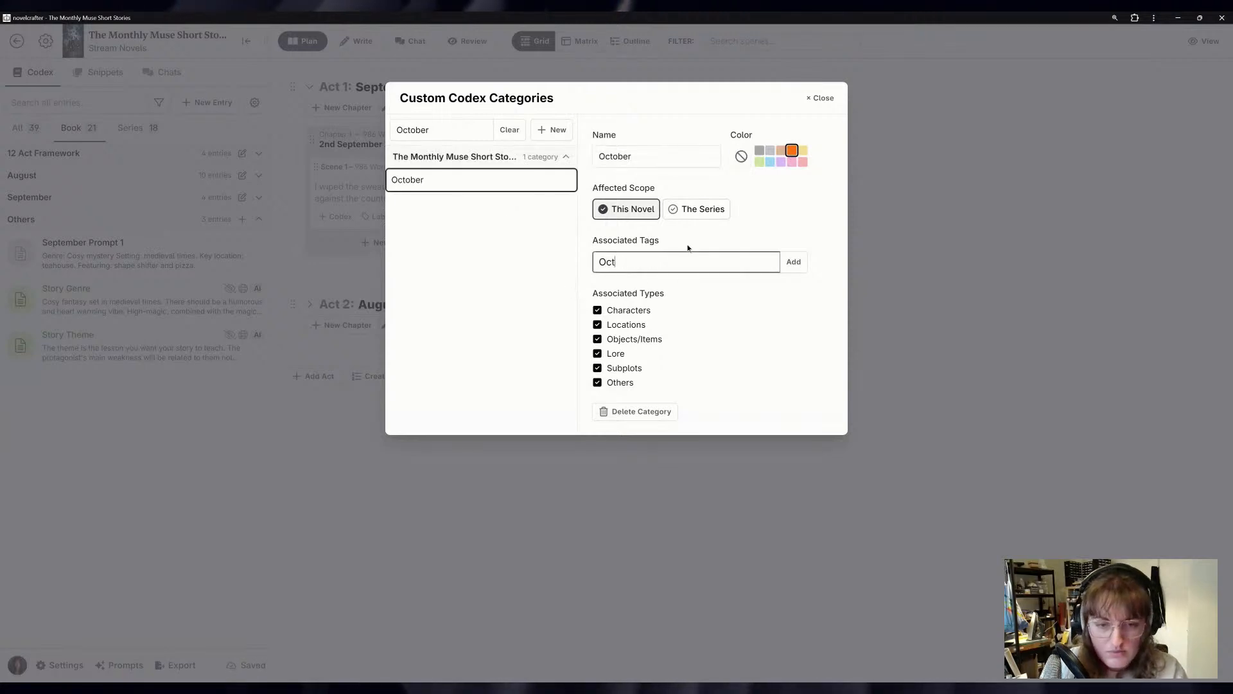
{"action": "left_click", "coordinate": [839, 317]}
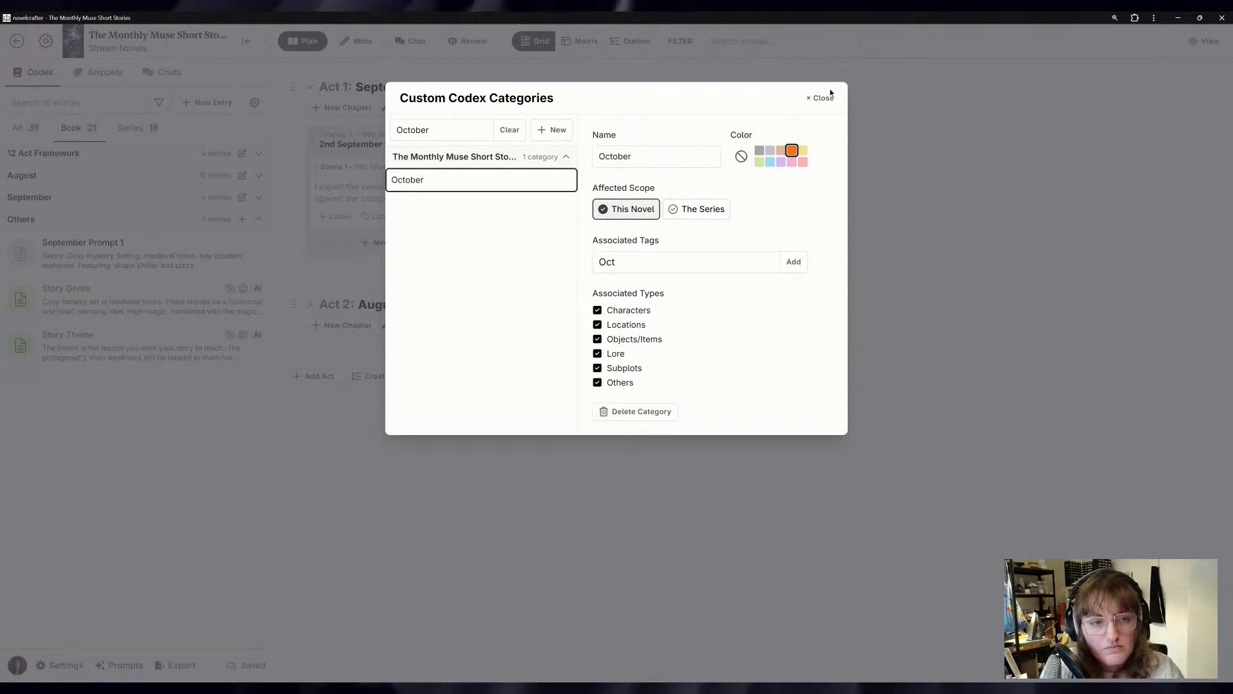
{"action": "left_click", "coordinate": [822, 97]}
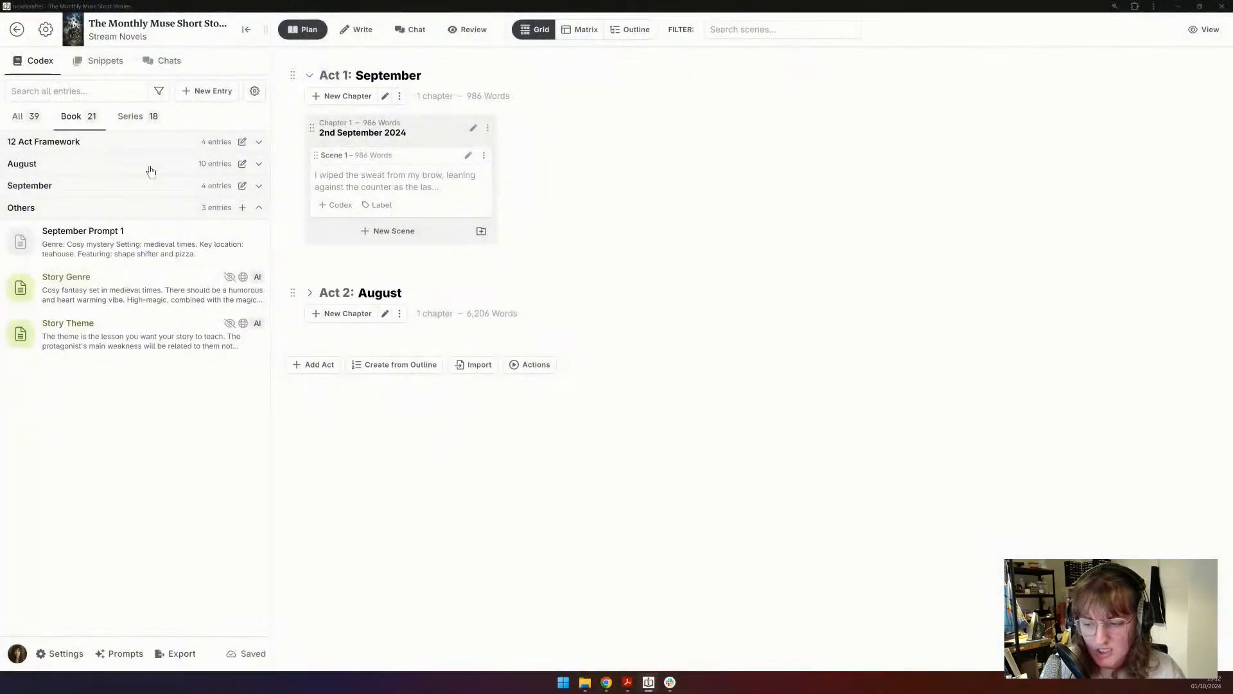
- Create a new character entry in the codex named Aleksandra Kure
{"action": "left_click", "coordinate": [99, 439]}
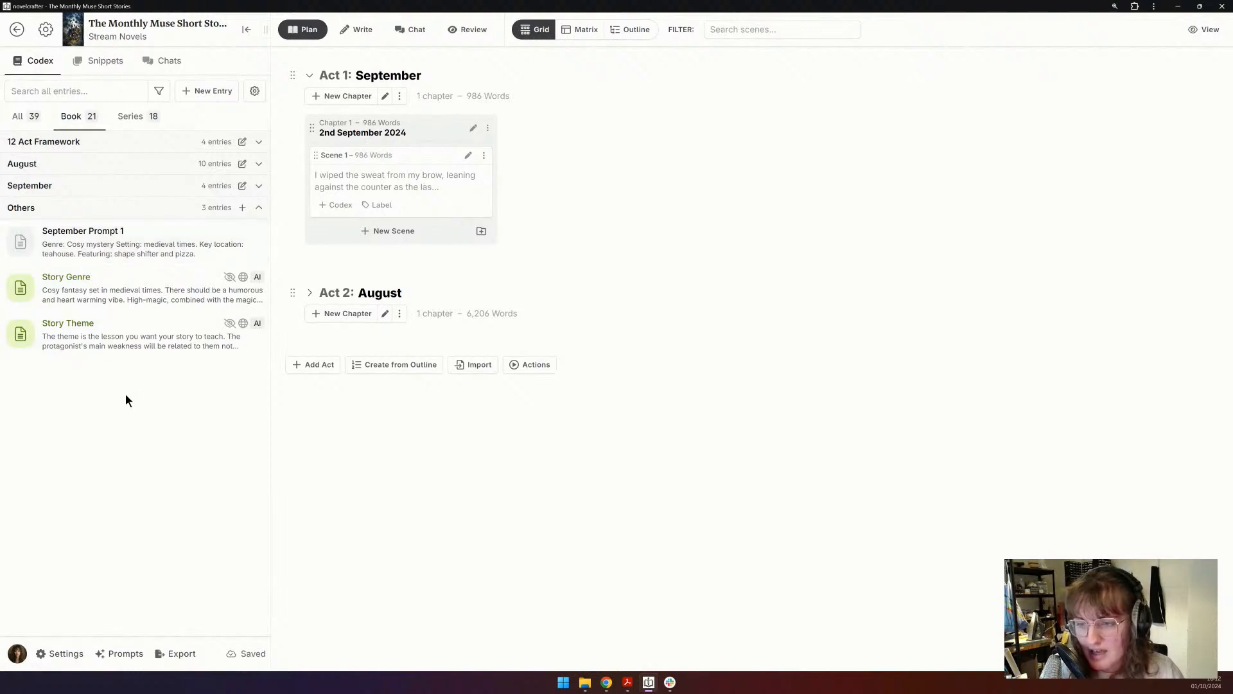
{"action": "left_click", "coordinate": [207, 91]}
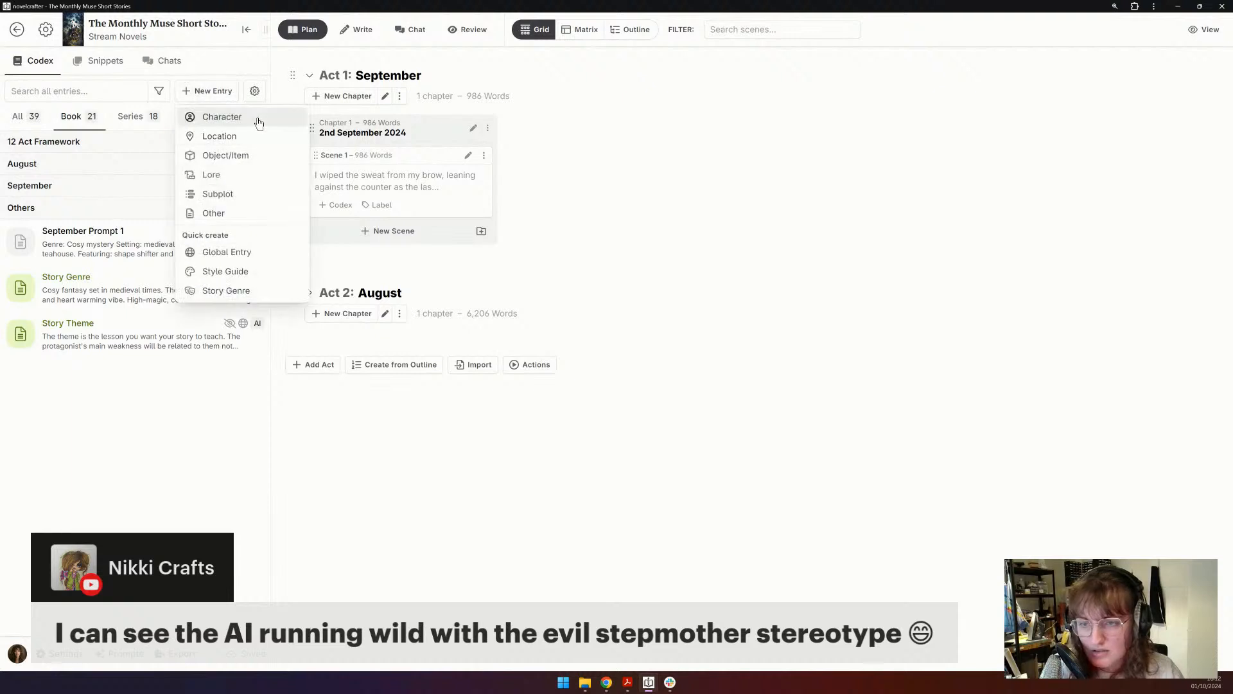
{"action": "left_click", "coordinate": [221, 117]}
{"action": "type", "text": "Alek"}
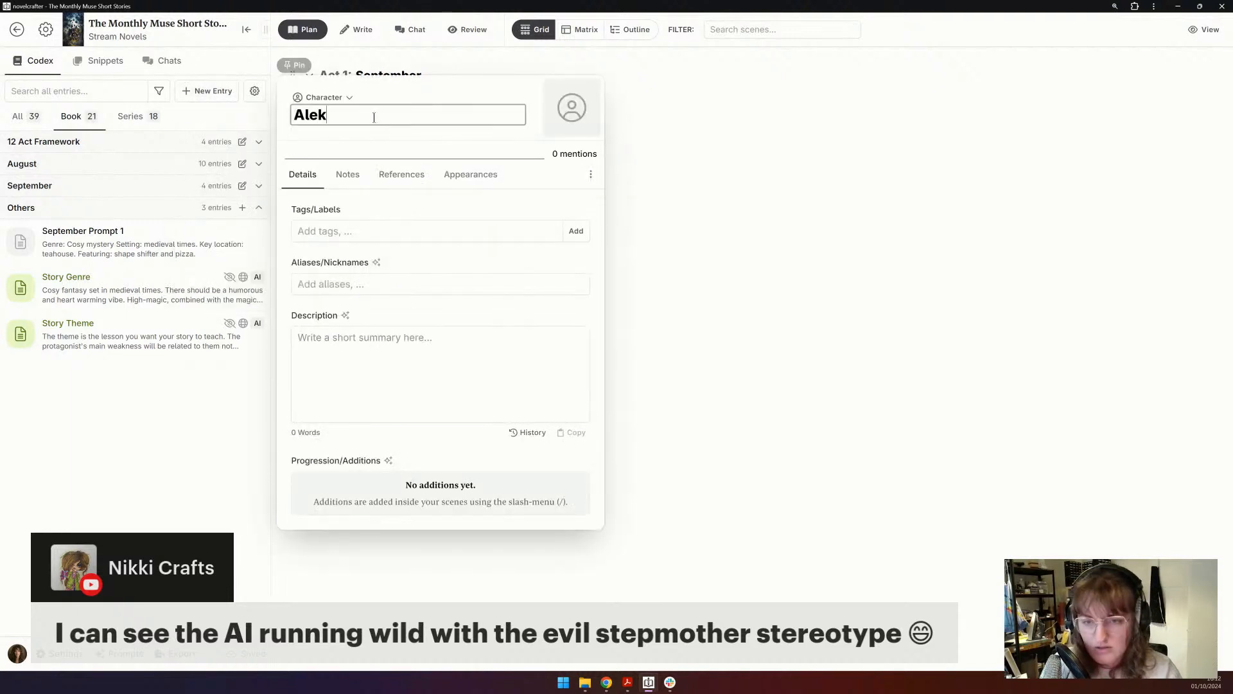
{"action": "type", "text": "sandra Kure"}
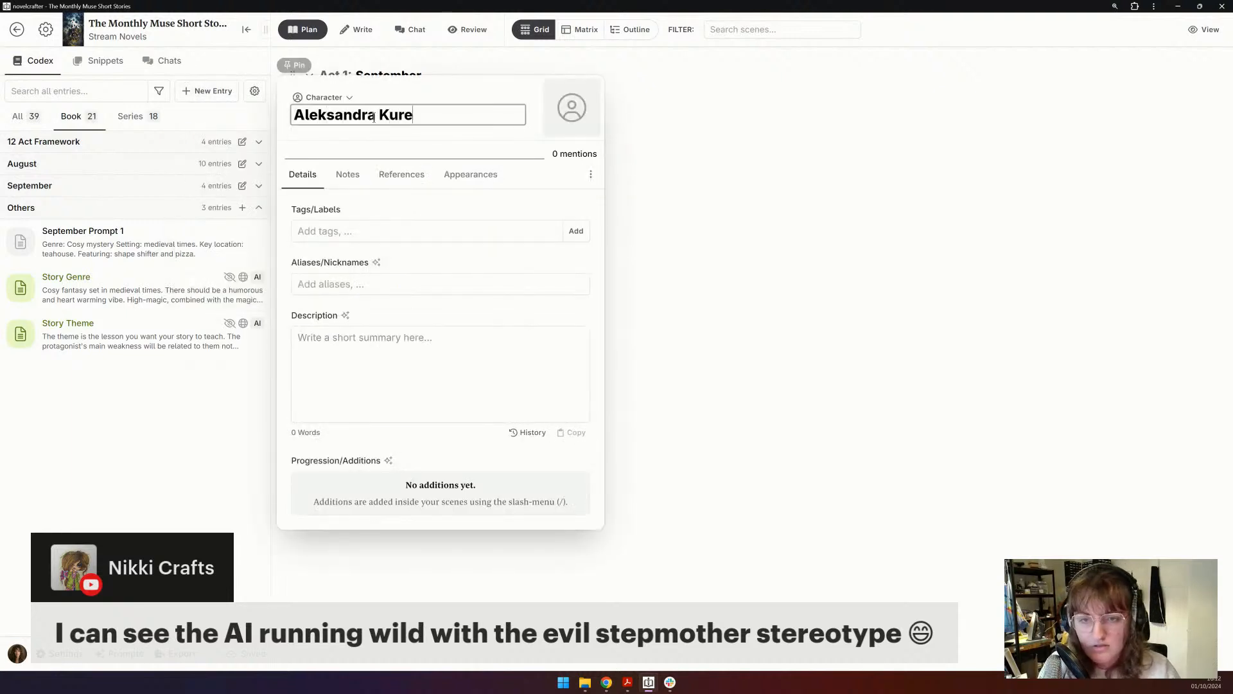
- Paste the copied character description into the Aleksandra Kure entry
{"action": "left_click", "coordinate": [441, 374]}
{"action": "key", "text": "ctrl+v"}
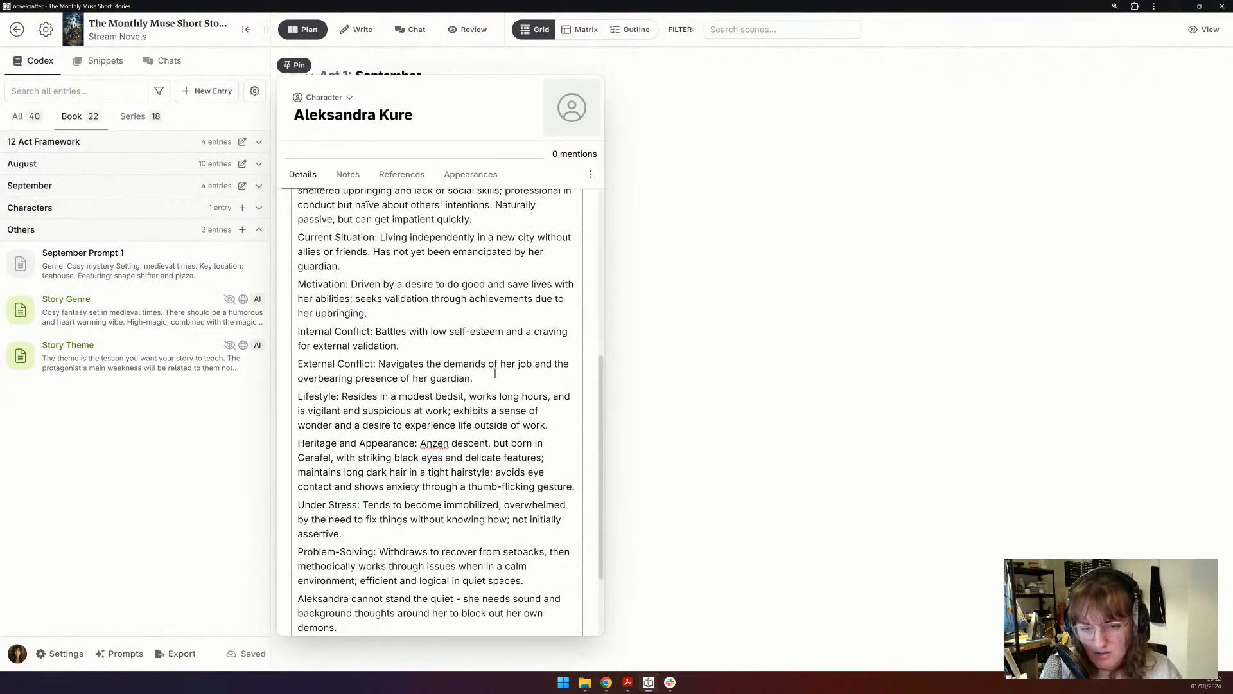
{"action": "scroll", "coordinate": [494, 374], "scroll_direction": "up", "scroll_amount": 10}
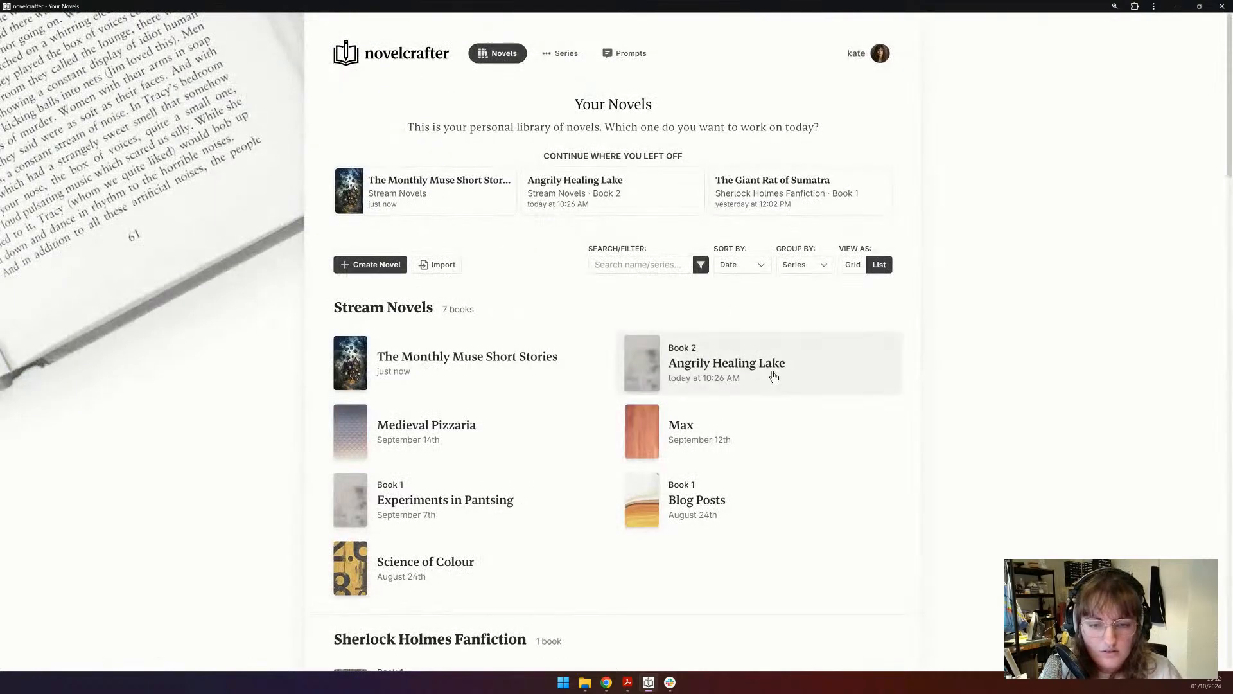
- Open The Dreamer's Gambit from the novel library and copy the full description of its character Johann Walton
{"action": "scroll", "coordinate": [774, 377], "scroll_direction": "down", "scroll_amount": 6}
{"action": "scroll", "coordinate": [773, 377], "scroll_direction": "down", "scroll_amount": 10}
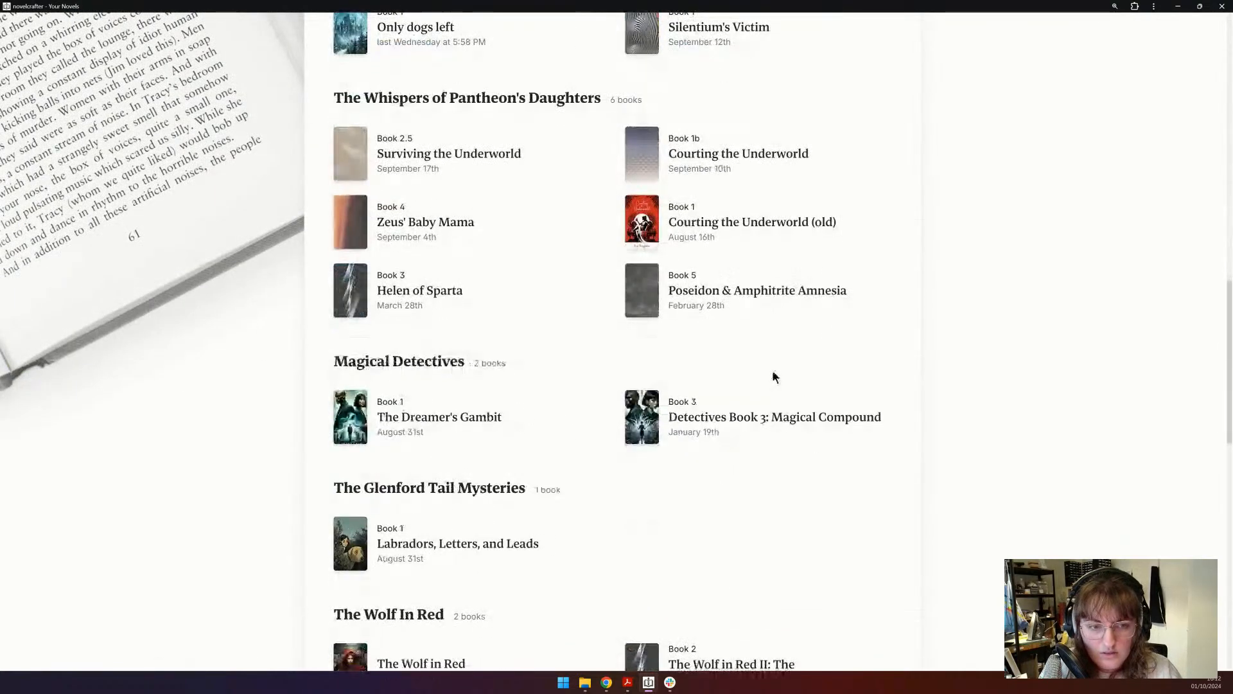
{"action": "scroll", "coordinate": [773, 376], "scroll_direction": "down", "scroll_amount": 5}
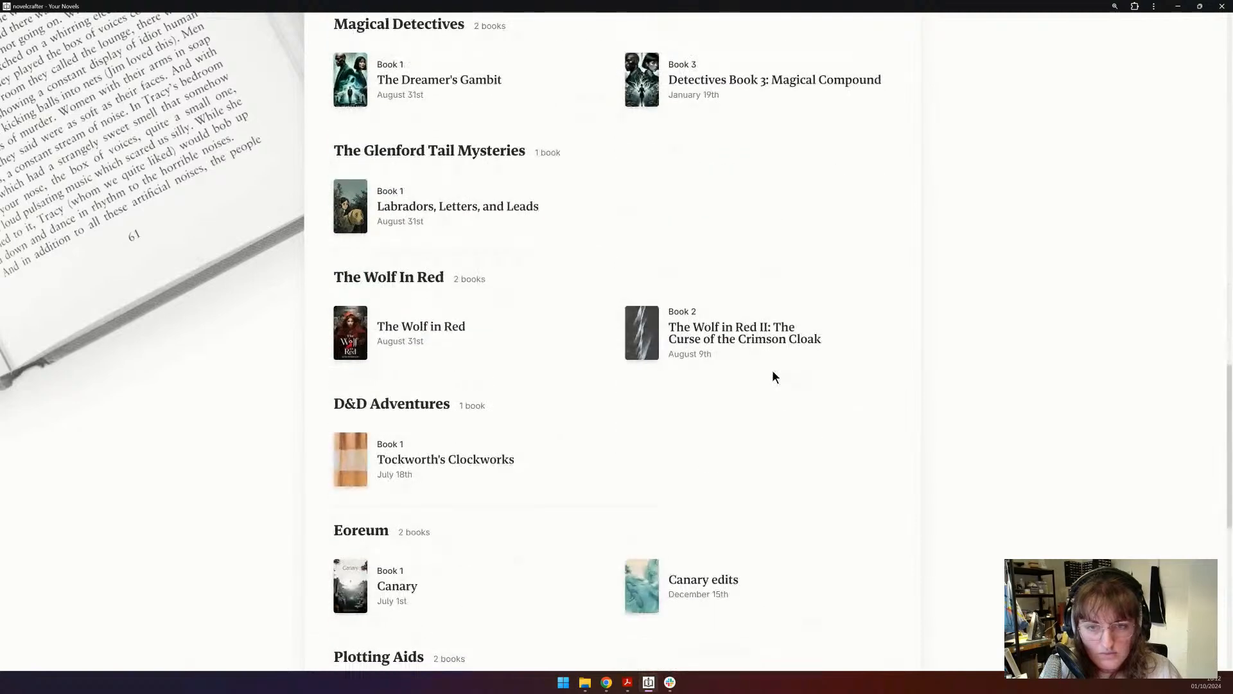
{"action": "left_click", "coordinate": [518, 80]}
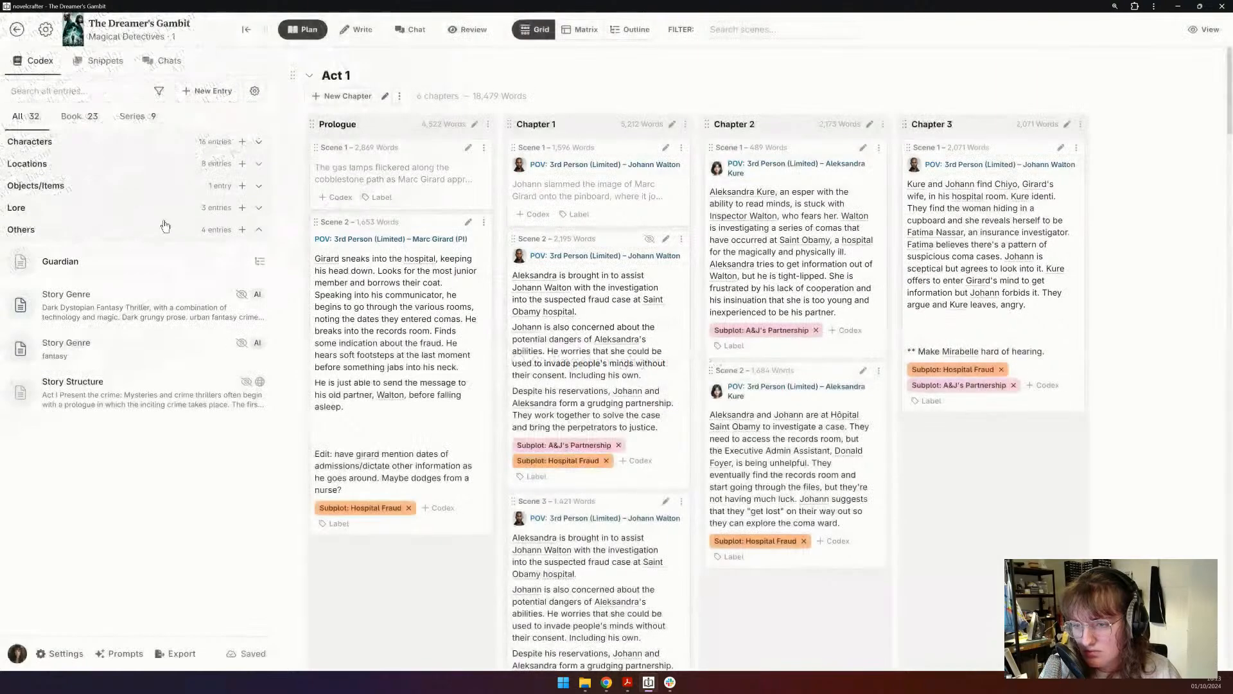
{"action": "left_click", "coordinate": [90, 142]}
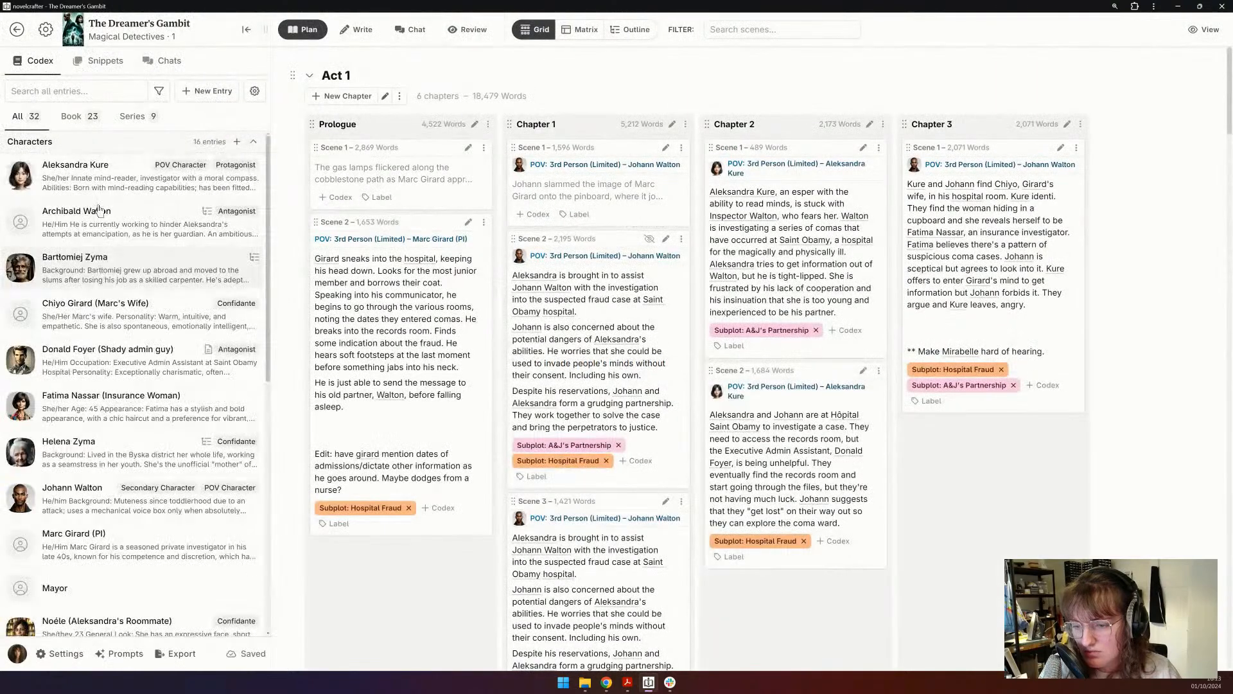
{"action": "left_click", "coordinate": [72, 494]}
{"action": "key", "text": "ctrl+a"}
{"action": "key", "text": "ctrl+c"}
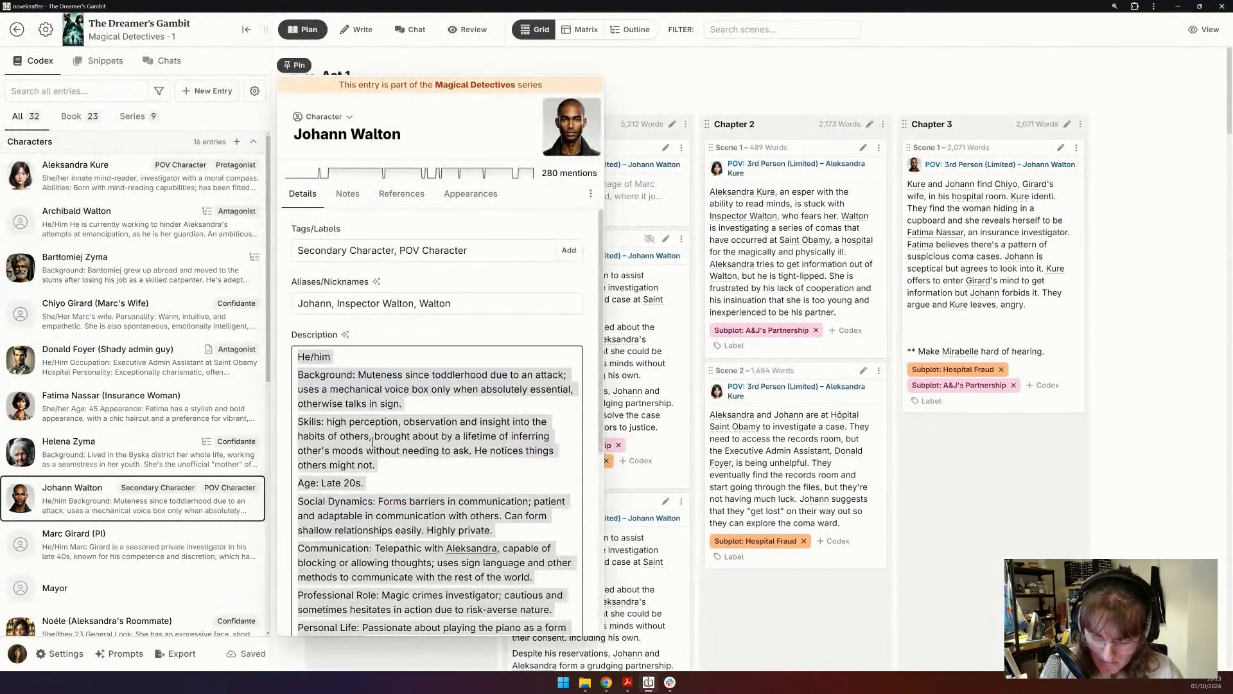
- Return to The Monthly Muse Short Stories and create a character entry named Johann Walton containing the copied description
{"action": "left_click", "coordinate": [16, 29]}
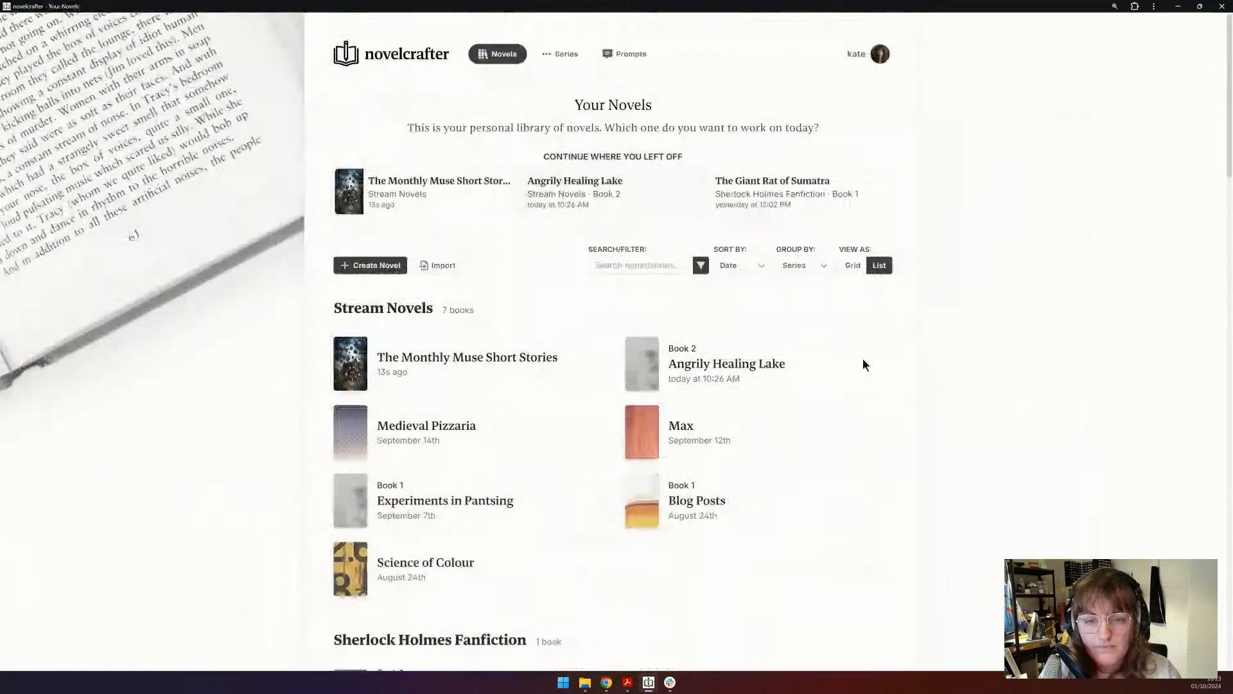
{"action": "left_click", "coordinate": [413, 371]}
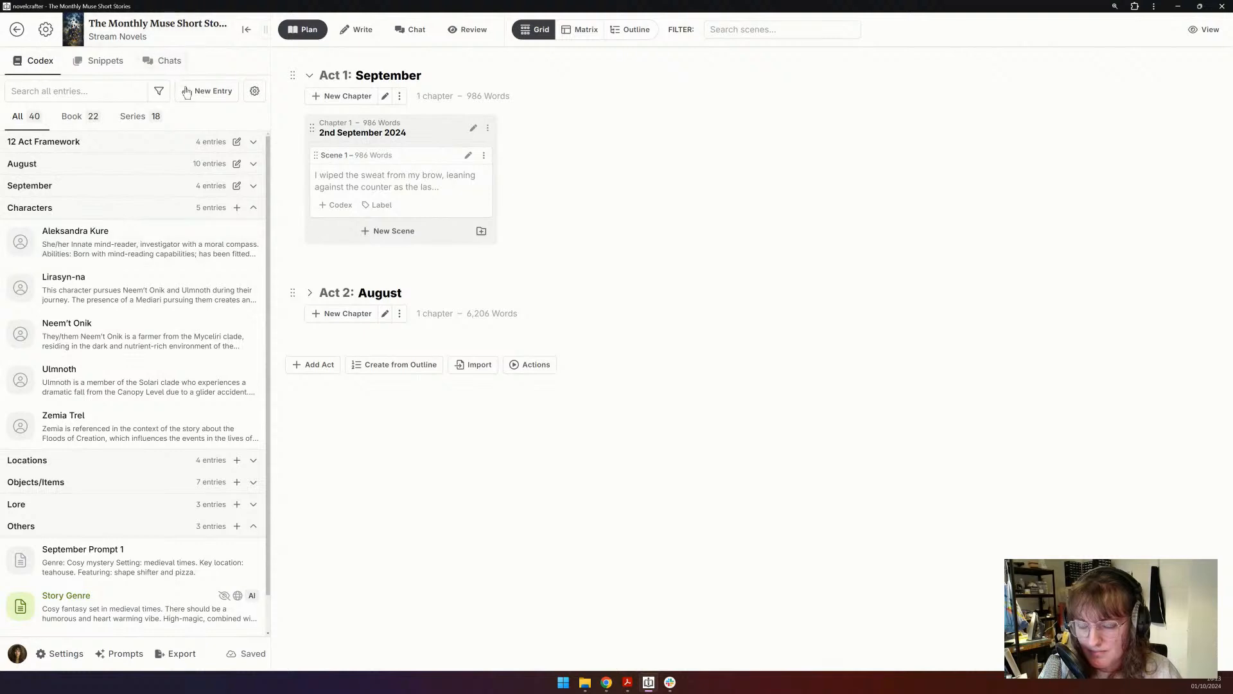
{"action": "left_click", "coordinate": [206, 90]}
{"action": "left_click", "coordinate": [210, 117]}
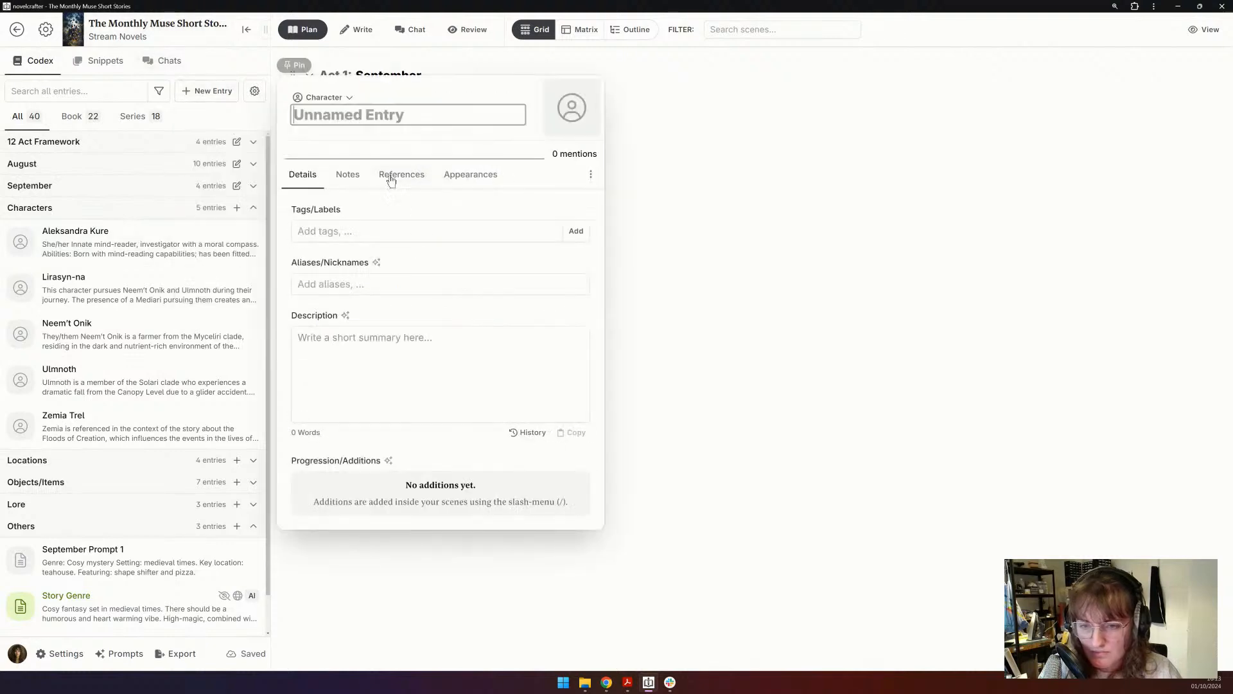
{"action": "type", "text": "Johann Walton"}
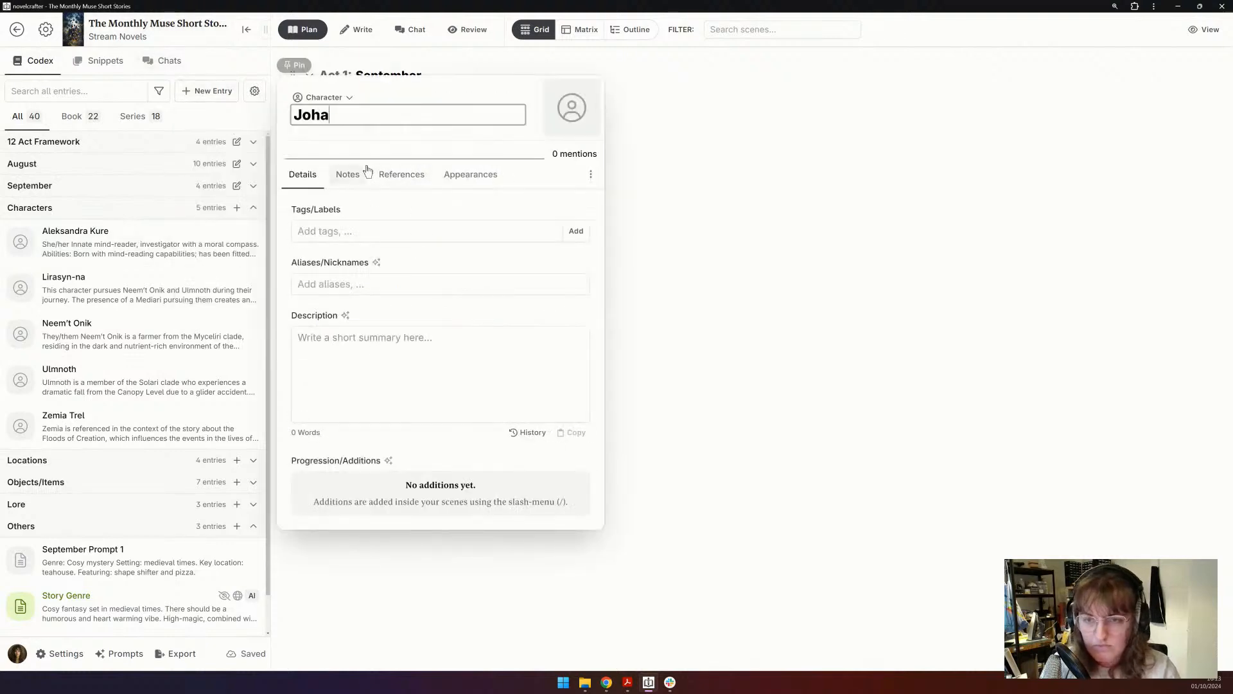
{"action": "left_click", "coordinate": [369, 405]}
{"action": "key", "text": "ctrl+v"}
{"action": "scroll", "coordinate": [412, 385], "scroll_direction": "up", "scroll_amount": 2}
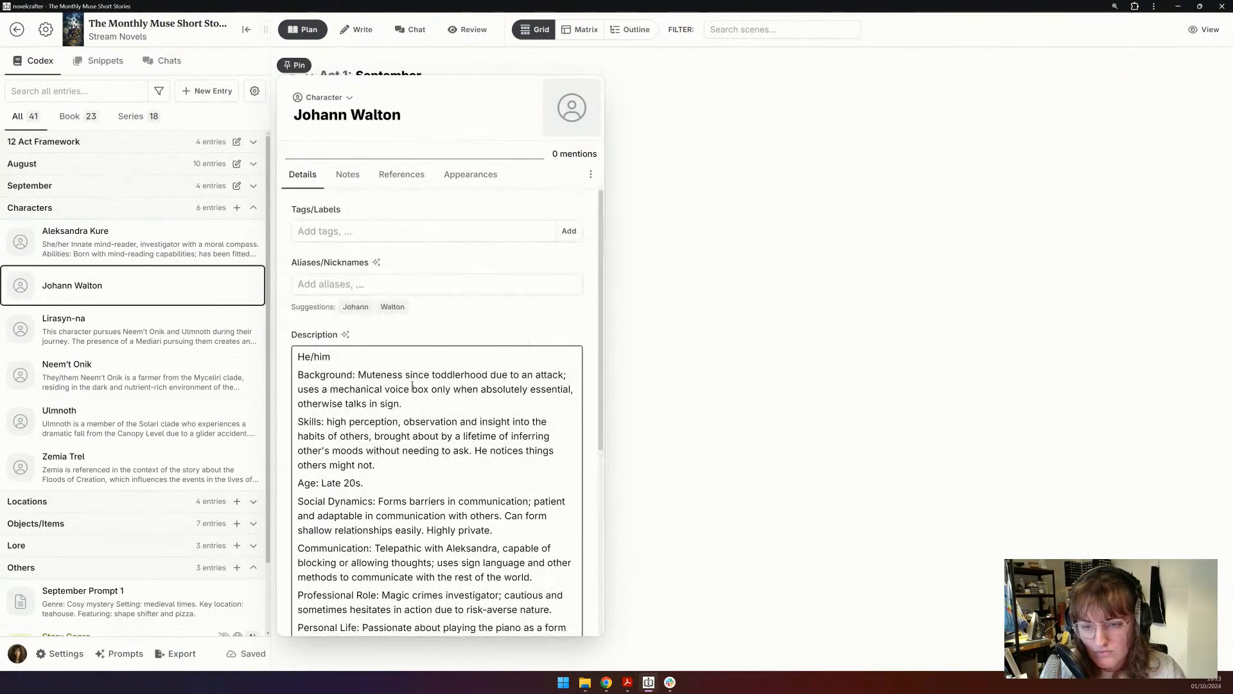
{"action": "left_click", "coordinate": [356, 306]}
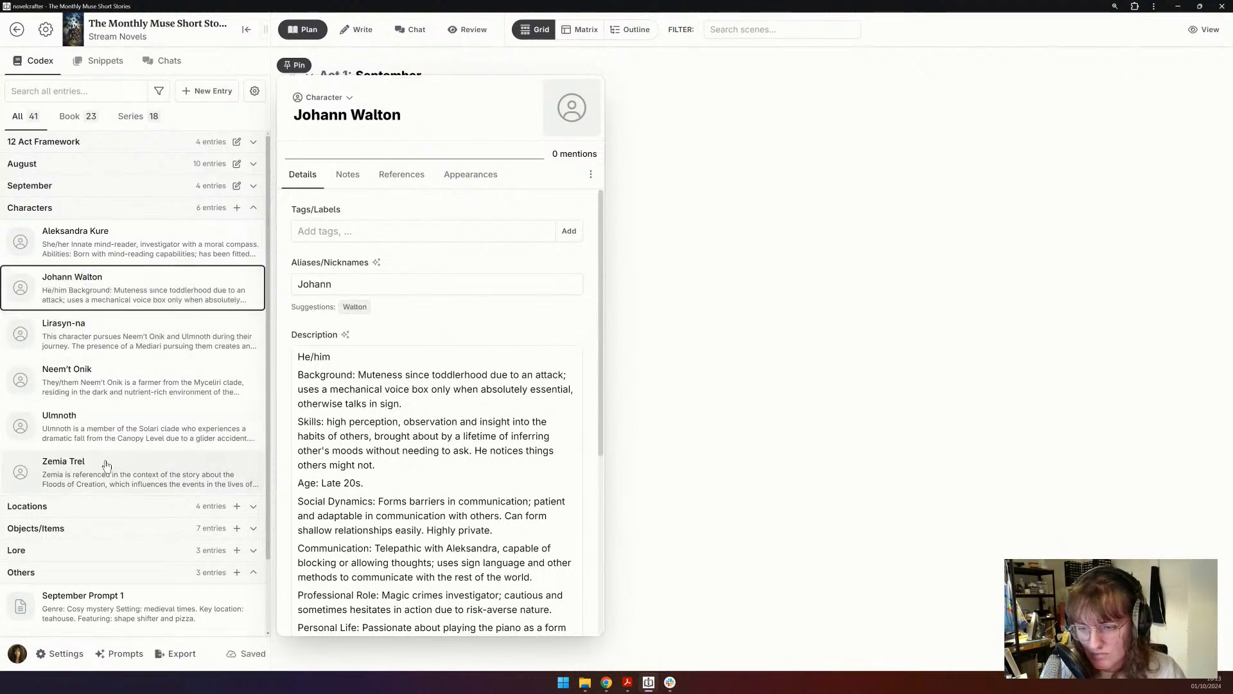
{"action": "left_click", "coordinate": [110, 257]}
{"action": "left_click", "coordinate": [358, 306]}
- Tag both Aleksandra Kure and Johann Walton with Oct, and collapse the Characters category in the codex
{"action": "left_click", "coordinate": [365, 230]}
{"action": "type", "text": "O"}
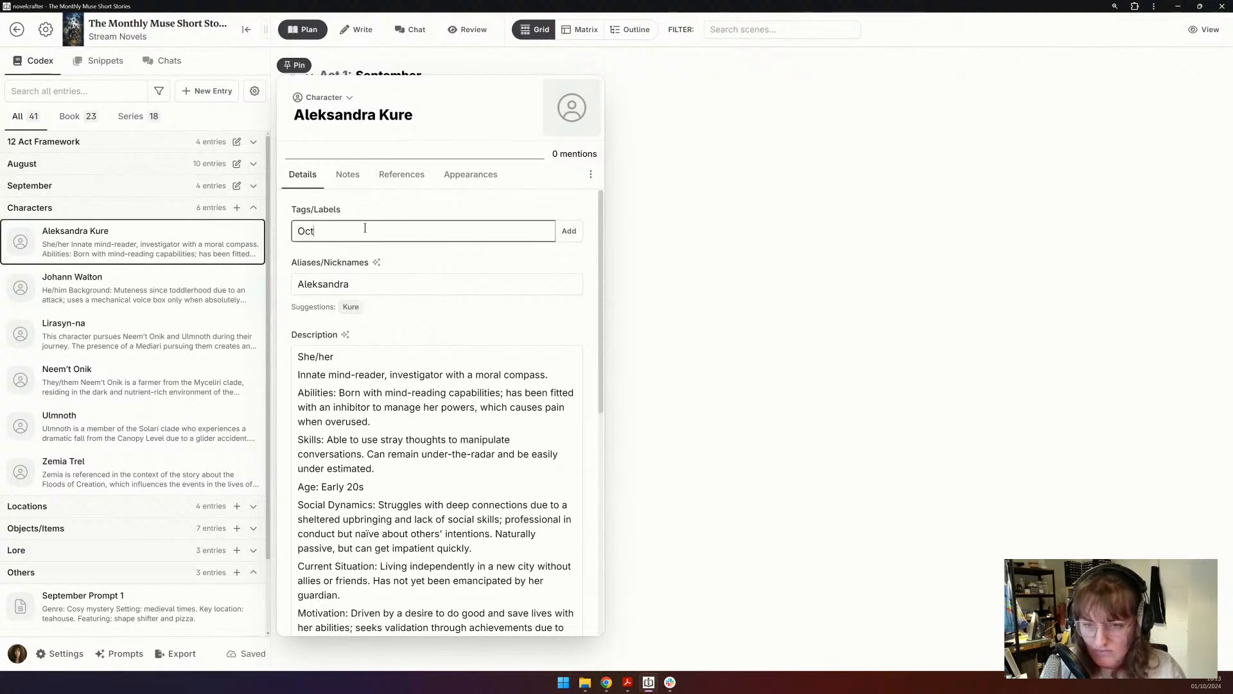
{"action": "type", "text": "ct"}
{"action": "key", "text": "Return"}
{"action": "left_click", "coordinate": [65, 296]}
{"action": "left_click", "coordinate": [308, 231]}
{"action": "type", "text": "Oct"}
{"action": "key", "text": "Return"}
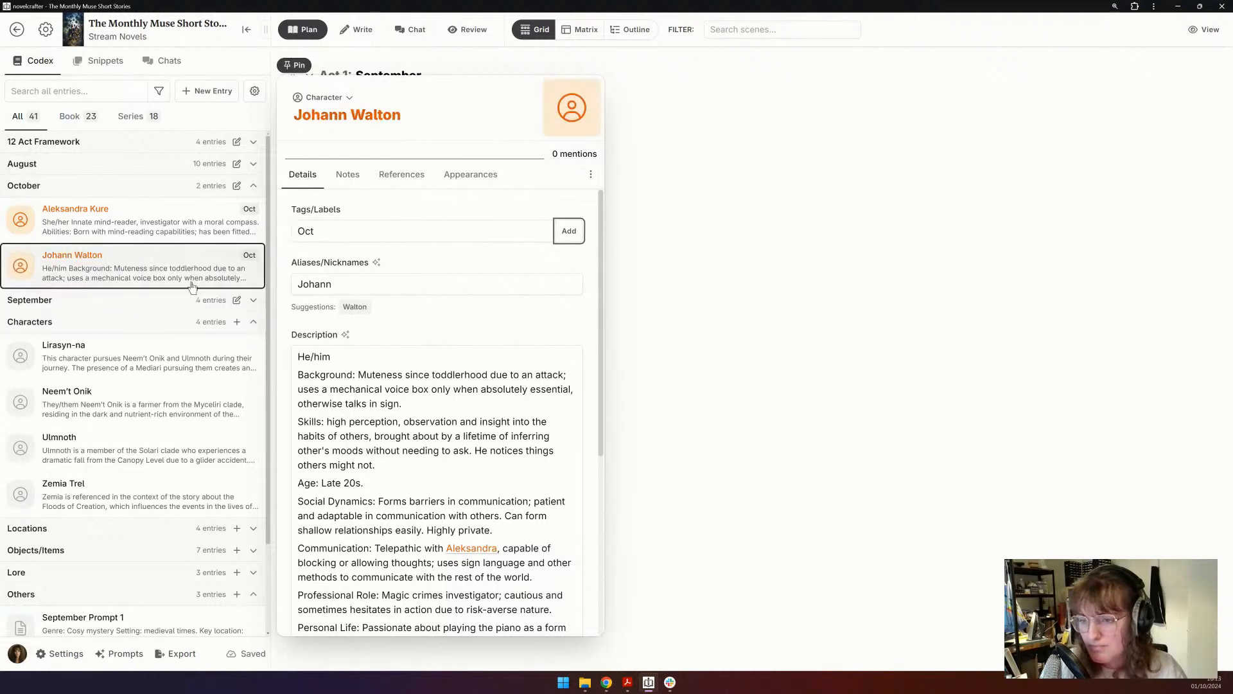
{"action": "left_click", "coordinate": [165, 323]}
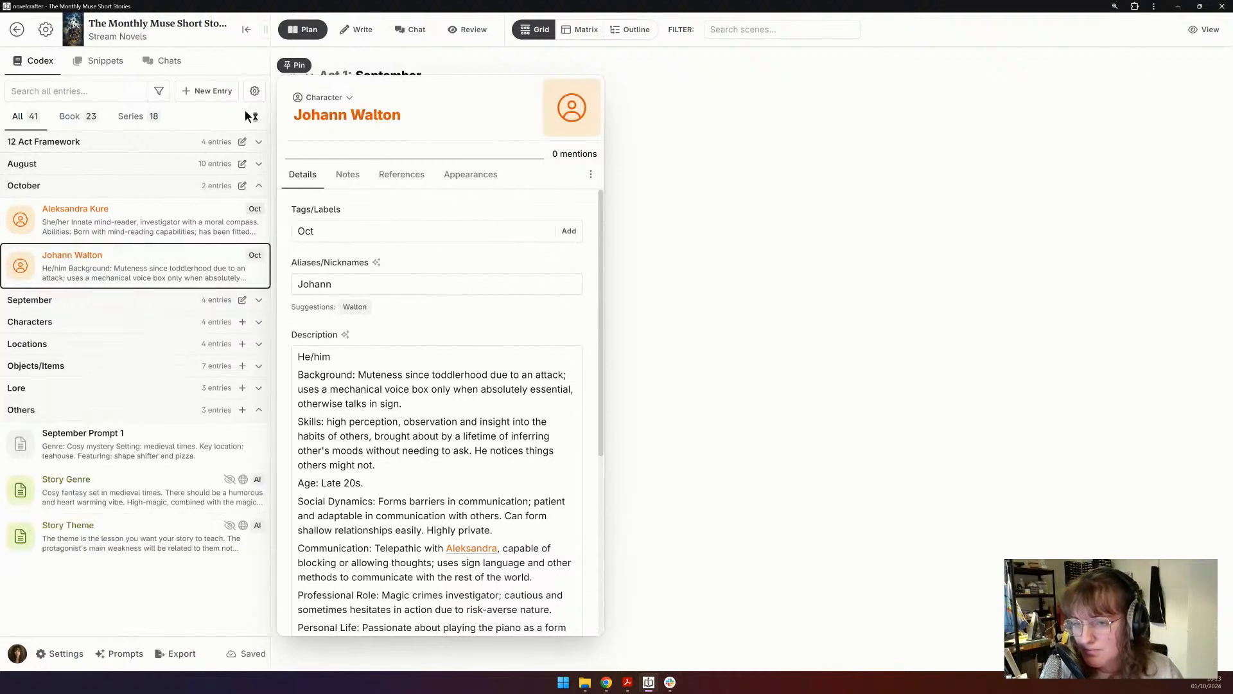
{"action": "left_click", "coordinate": [75, 274]}
{"action": "left_click", "coordinate": [91, 263]}
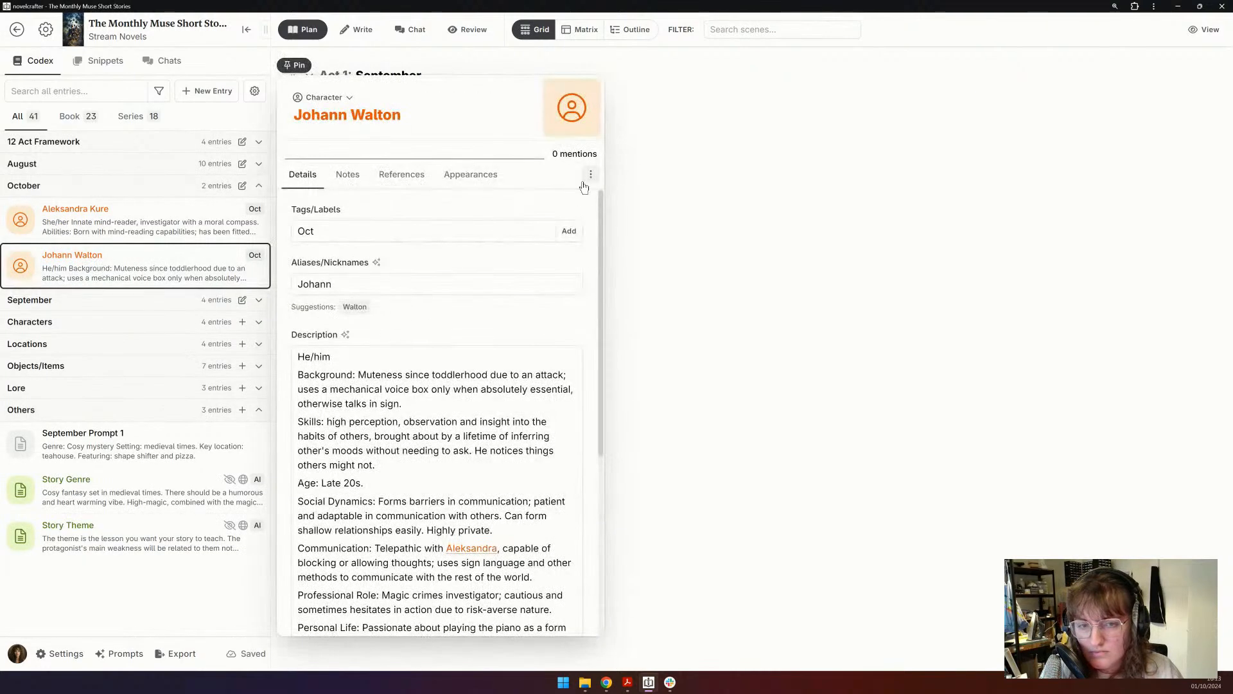
{"action": "left_click", "coordinate": [591, 176]}
{"action": "left_click", "coordinate": [591, 176]}
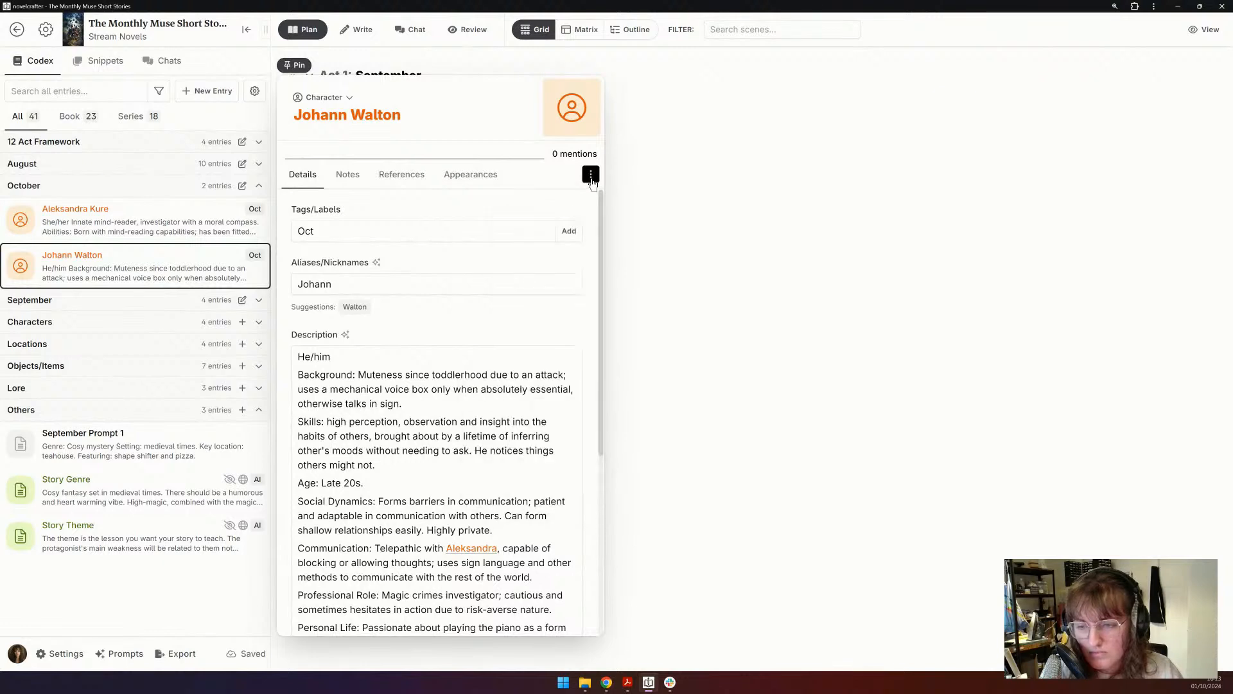
- Rename the codex entry September Prompt 1 as October Prompt
{"action": "left_click", "coordinate": [104, 461]}
{"action": "triple_click", "coordinate": [331, 117]}
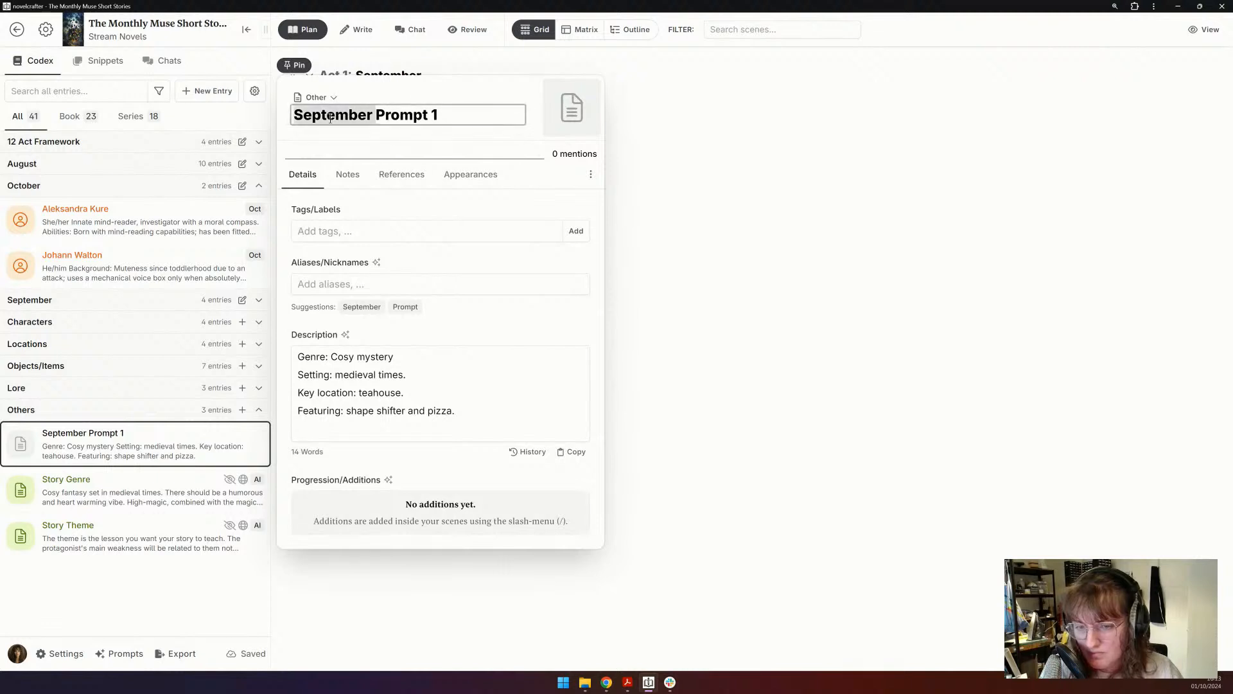
{"action": "type", "text": "October Prompt"}
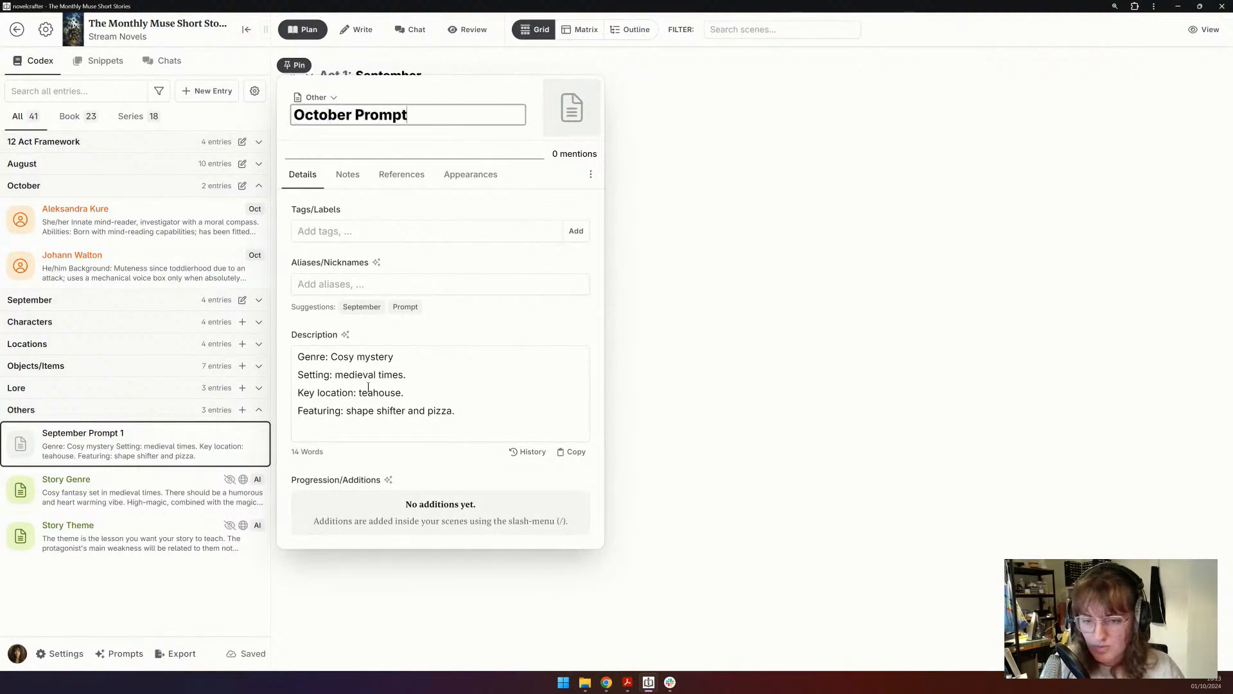
- Replace the October Prompt description with the Ouija Detective themes "Stepmother, cake, mortician, wrath, chef", checking the generator page for the words
{"action": "triple_click", "coordinate": [368, 386]}
{"action": "key", "text": "ctrl+a"}
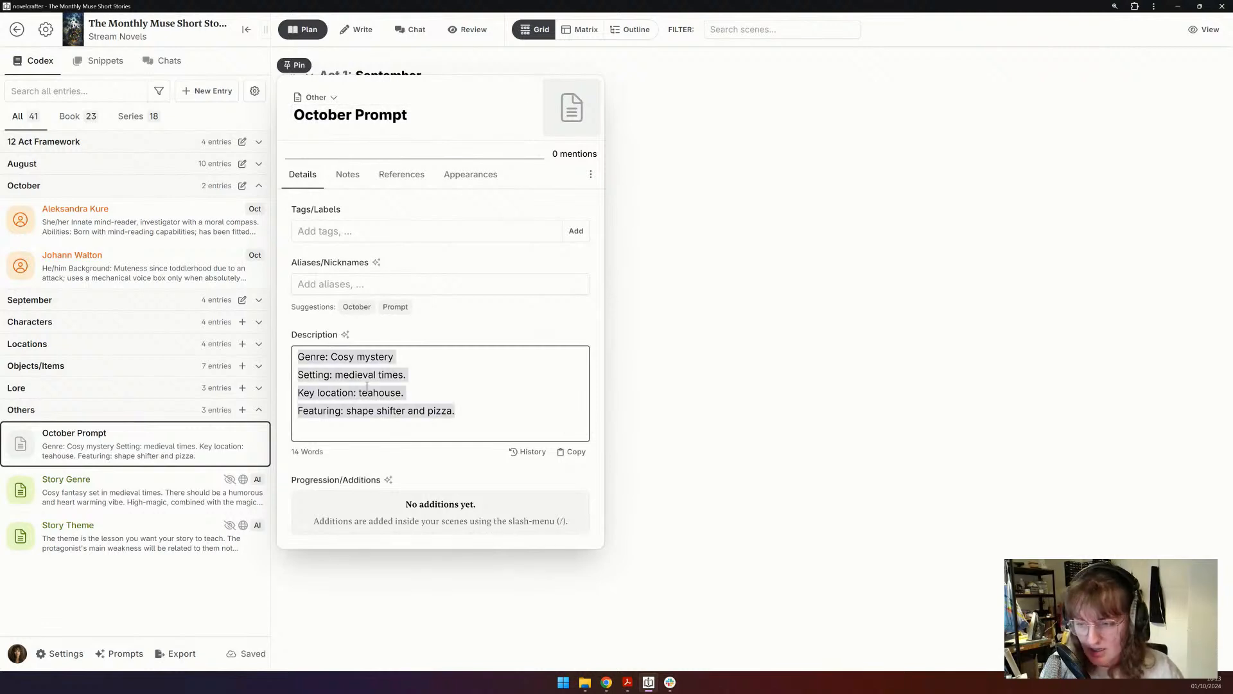
{"action": "mouse_move", "coordinate": [618, 686]}
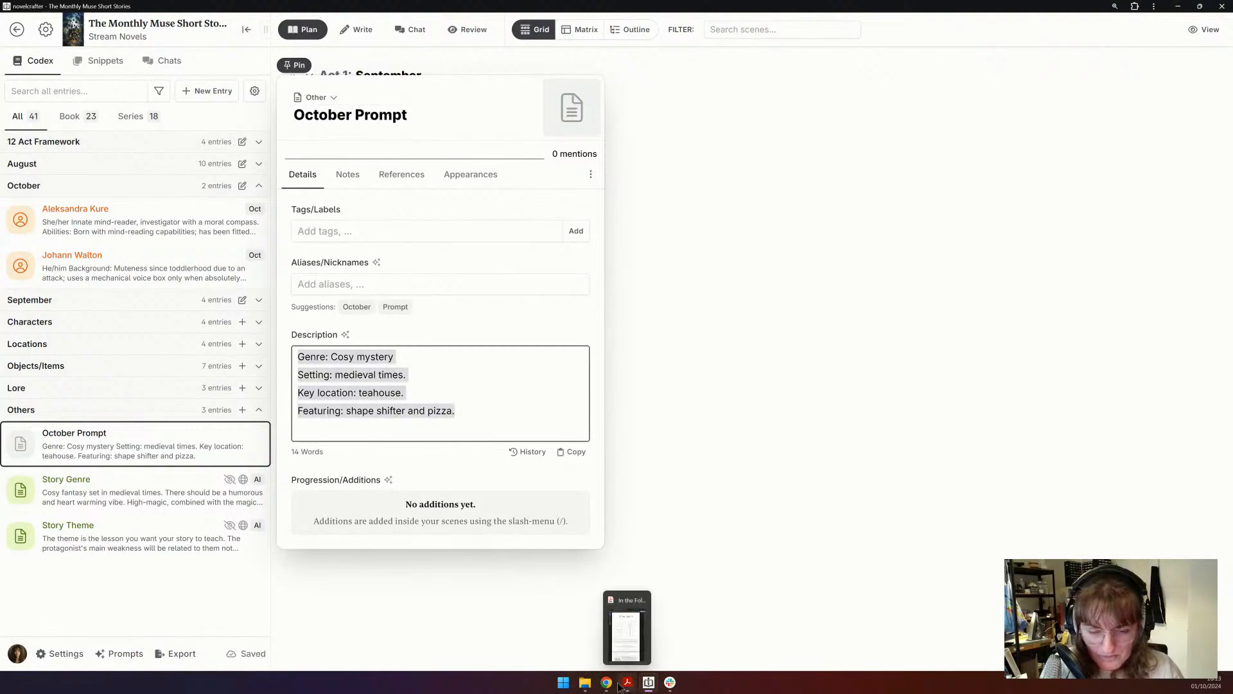
{"action": "left_click", "coordinate": [646, 651]}
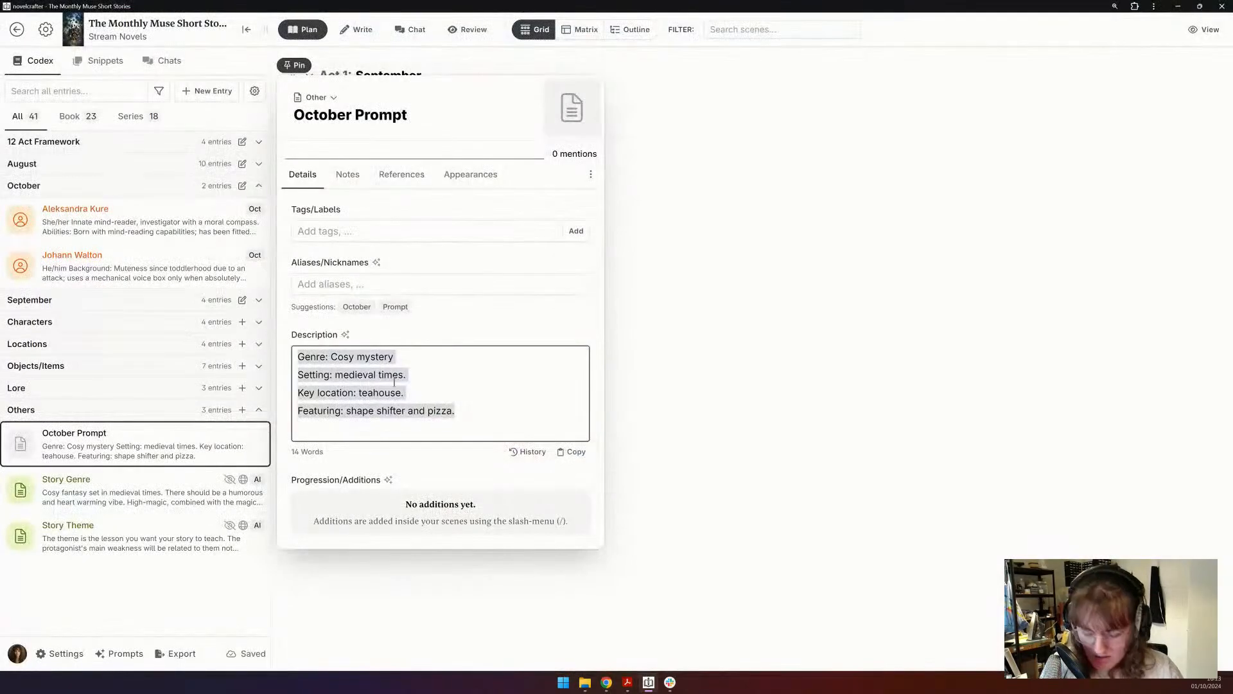
{"action": "type", "text": "Stepmother, "}
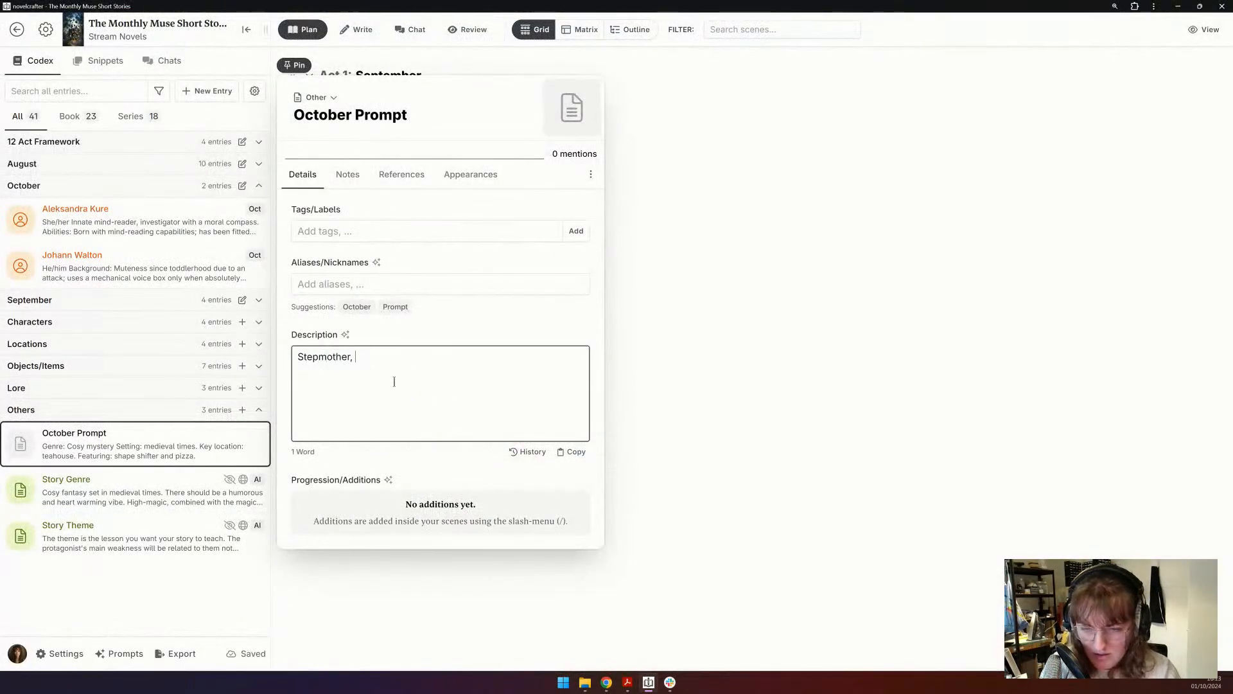
{"action": "type", "text": "cake, mortician,"}
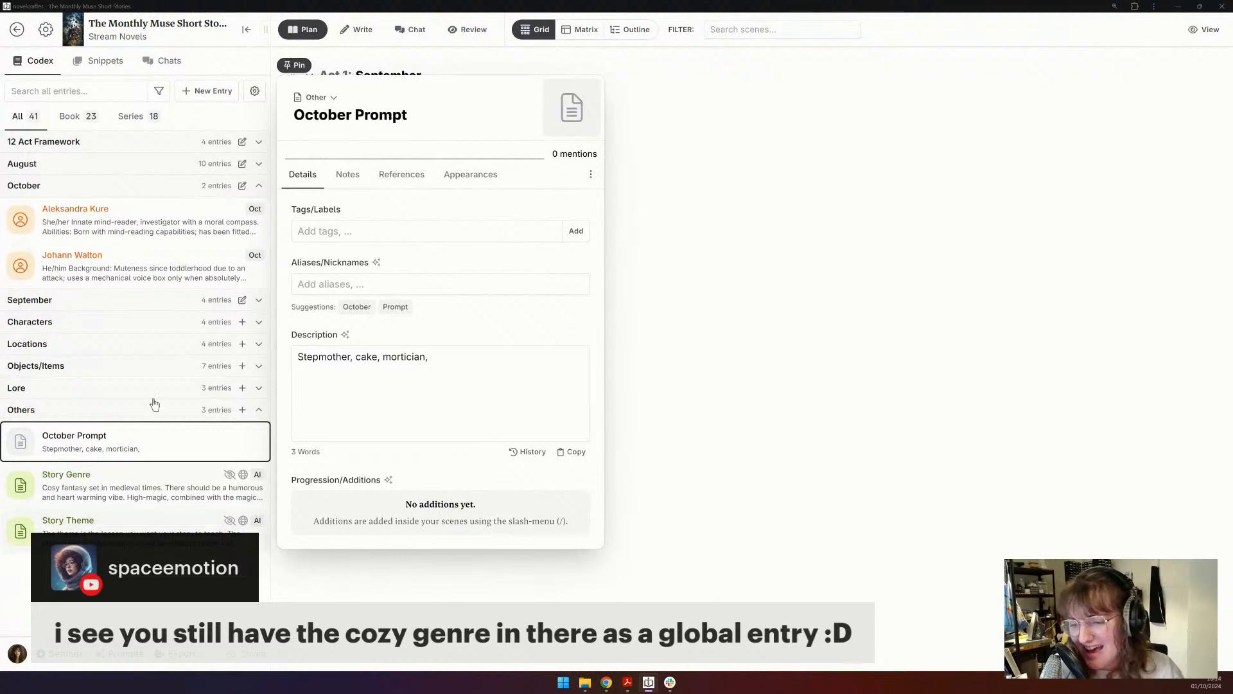
{"action": "mouse_move", "coordinate": [606, 682]}
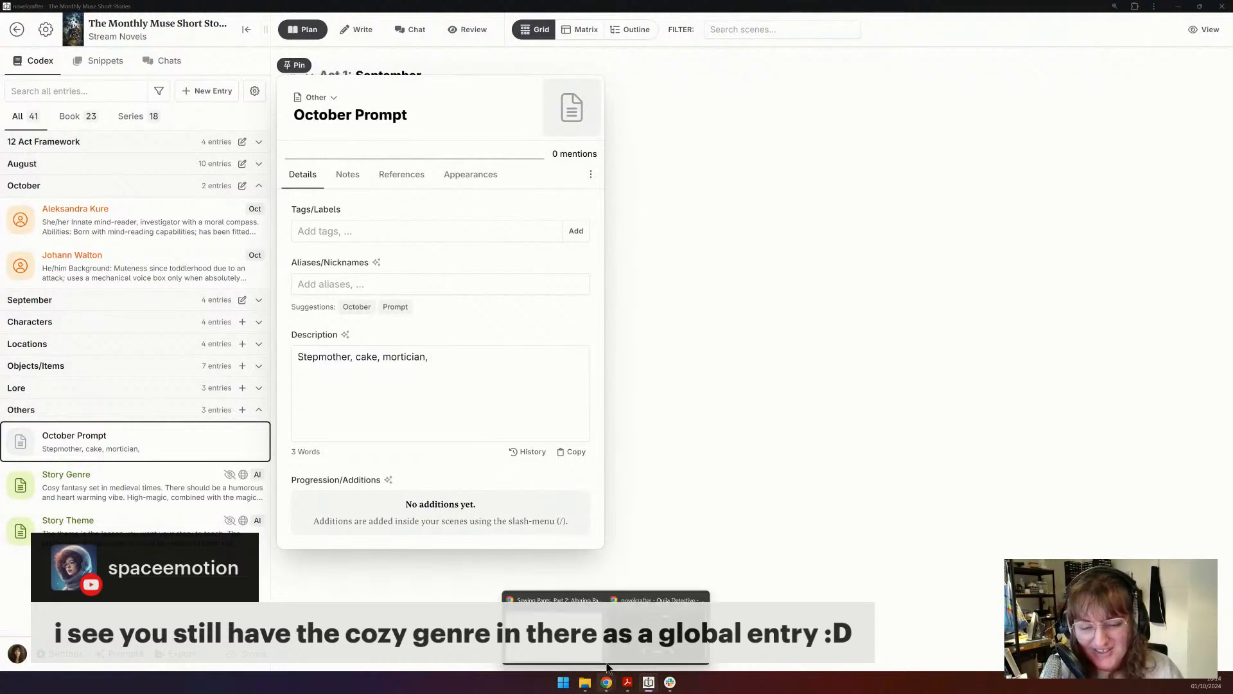
{"action": "left_click", "coordinate": [655, 633]}
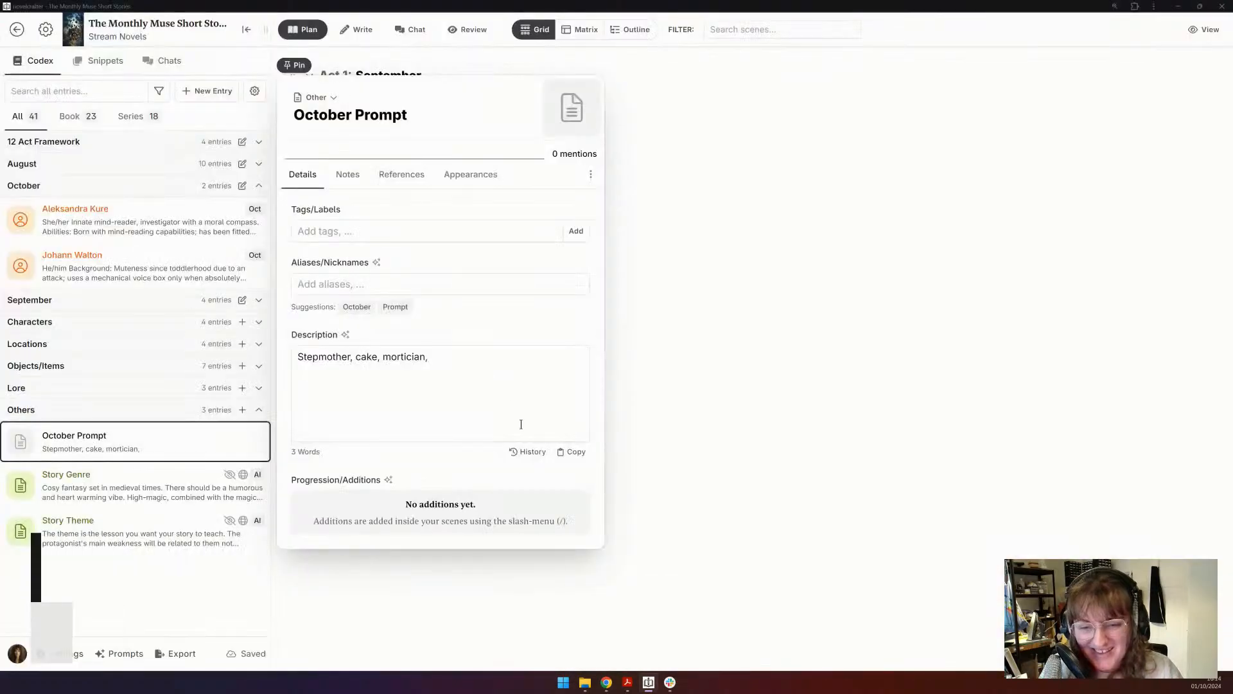
{"action": "left_click", "coordinate": [532, 377]}
{"action": "type", "text": "wrath, chef"}
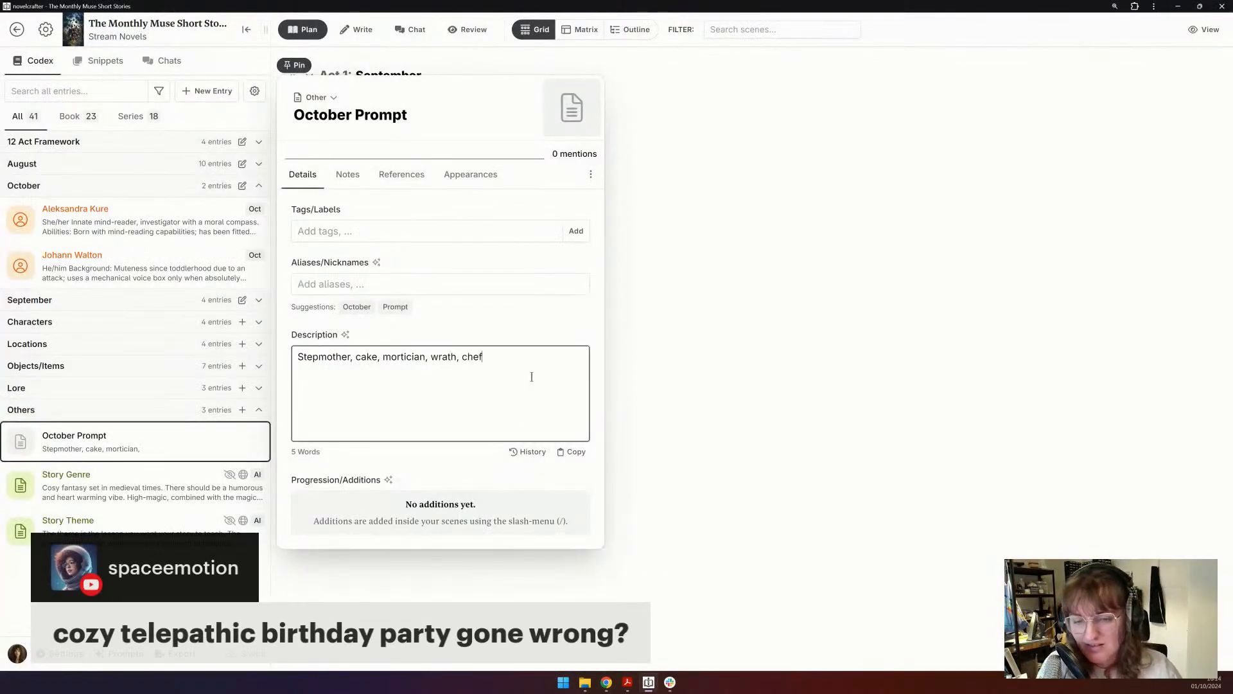
- Replace the Story Genre entry's description with "Detective Noir with a touch of dark humour"
{"action": "left_click", "coordinate": [79, 492]}
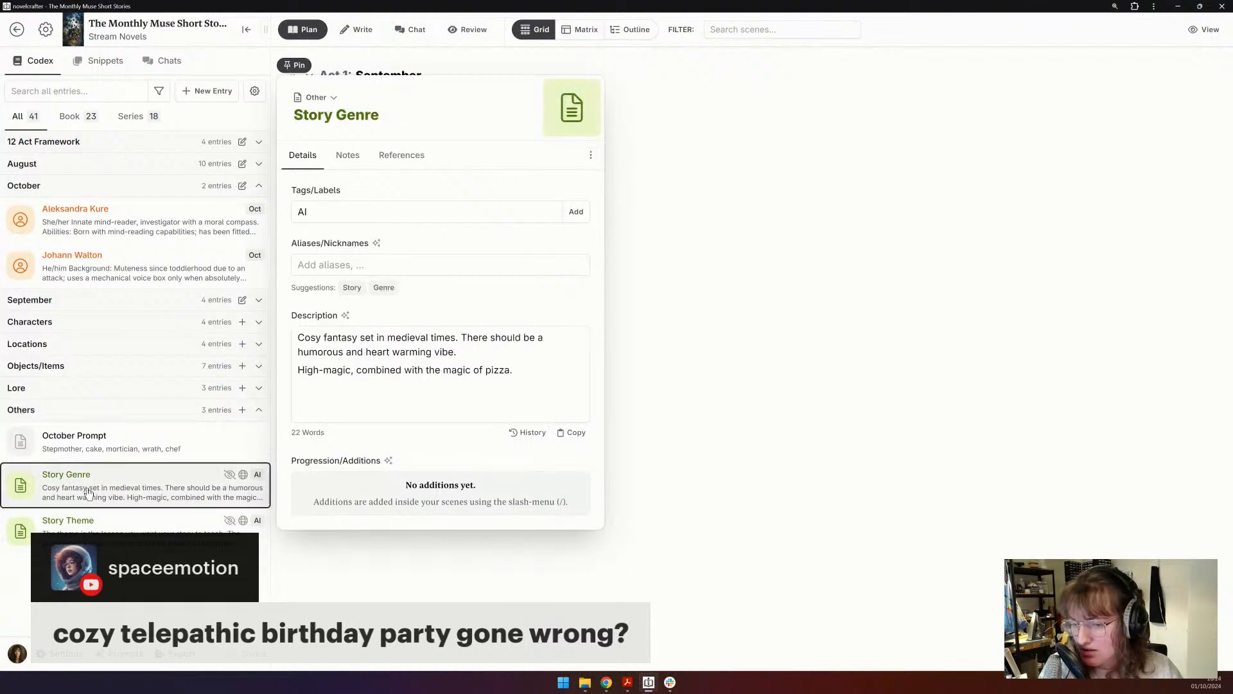
{"action": "left_click_drag", "start_coordinate": [547, 385], "coordinate": [289, 327]}
{"action": "key", "text": "BackSpace"}
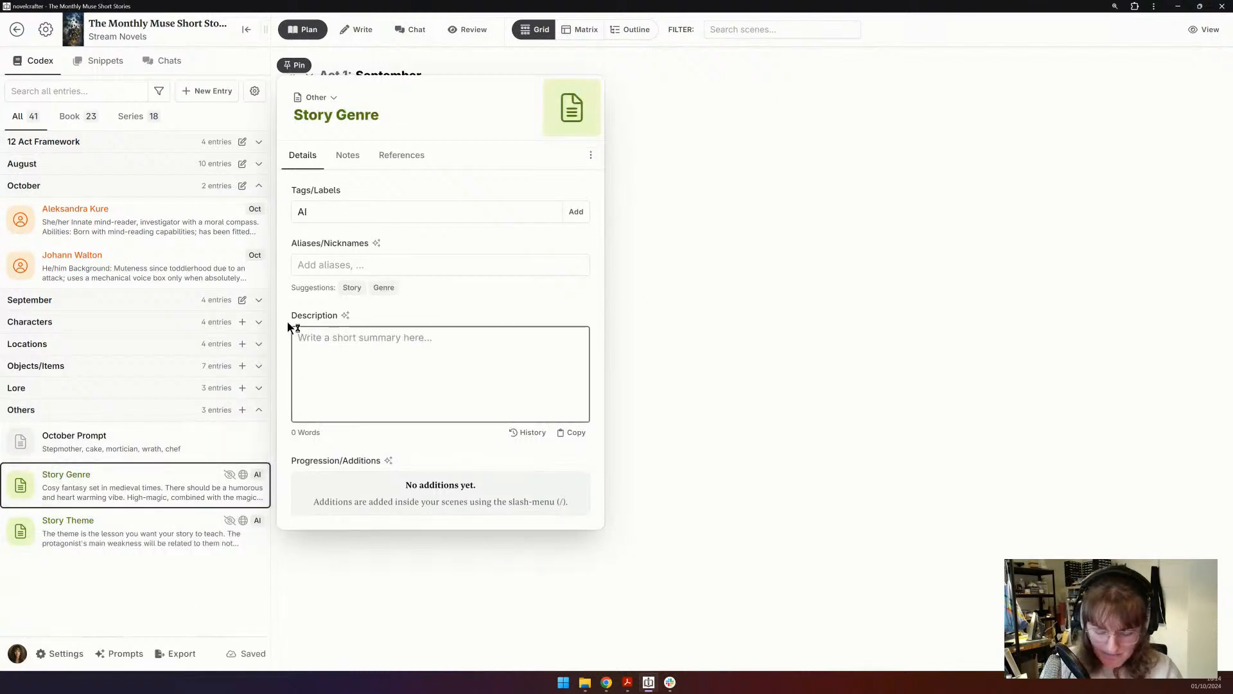
{"action": "type", "text": "Detective No"}
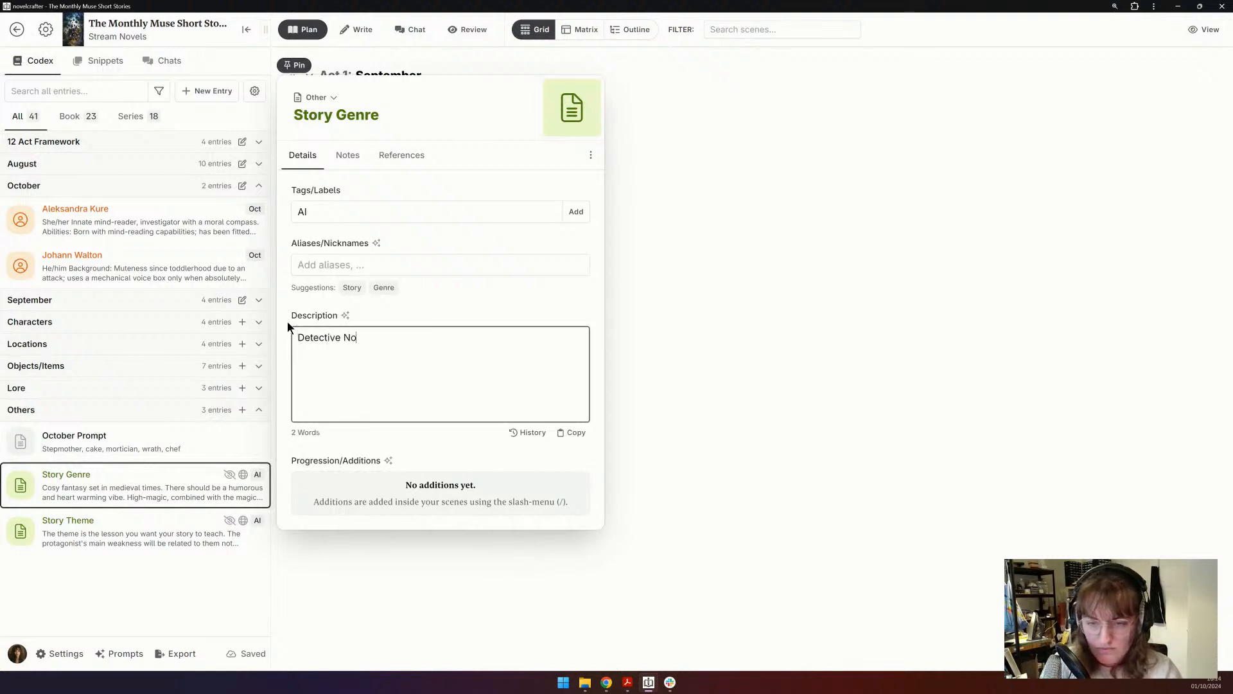
{"action": "type", "text": "ir with a tou"}
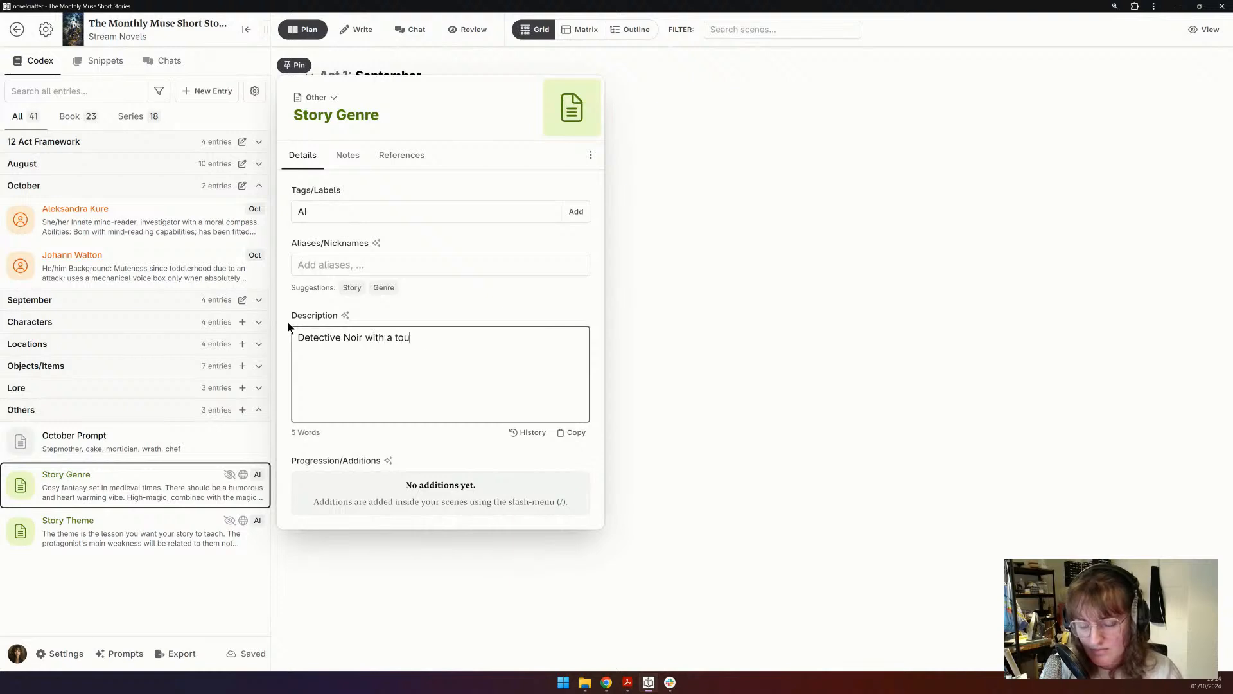
{"action": "type", "text": "ch of dark humour"}
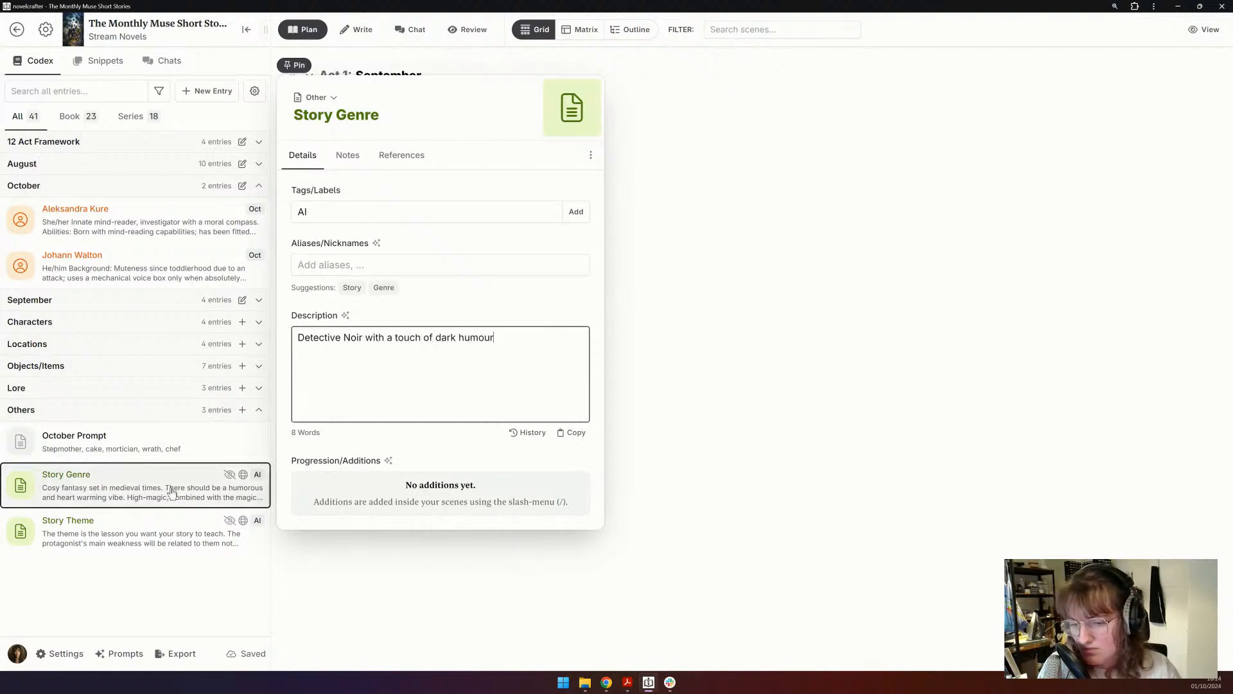
- Stop the Story Theme codex entry from always being included in the AI context
{"action": "left_click", "coordinate": [156, 529]}
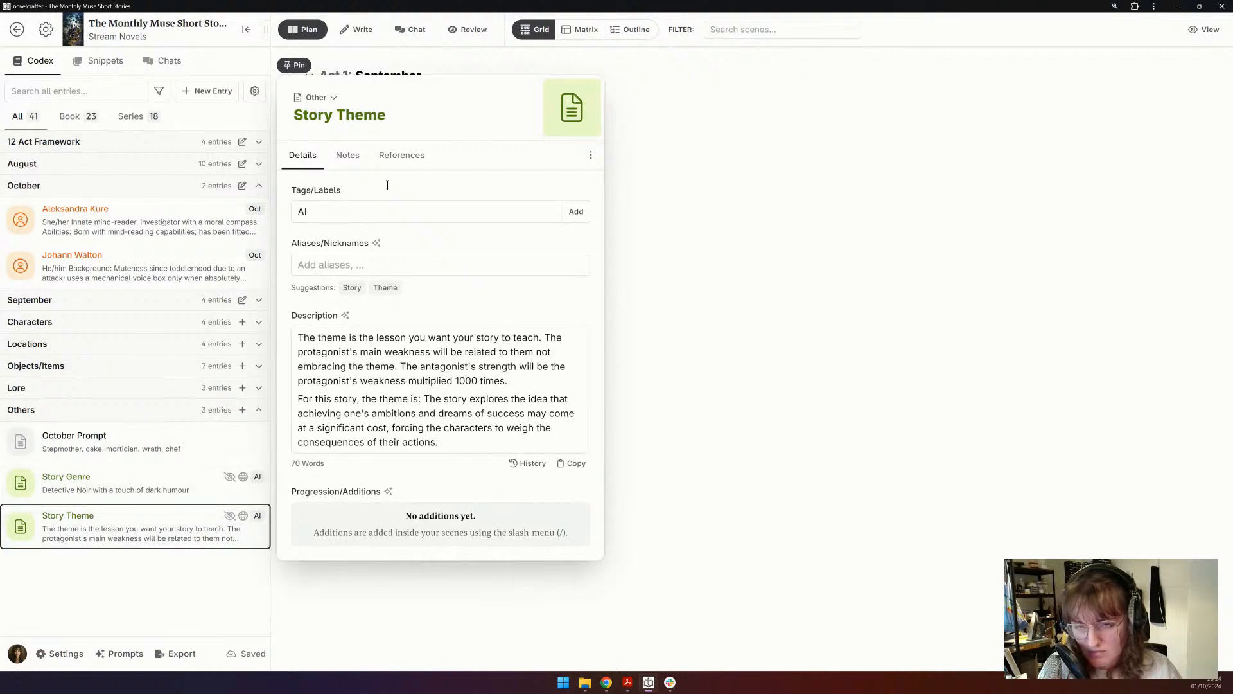
{"action": "left_click", "coordinate": [404, 161]}
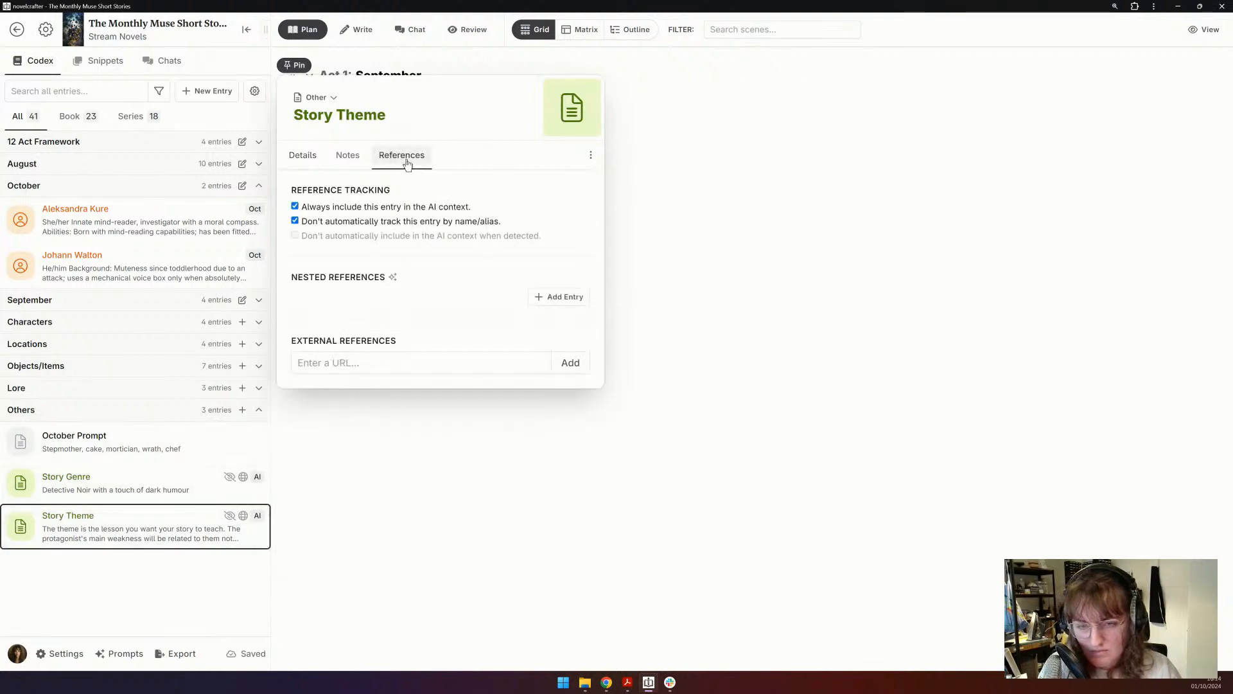
{"action": "left_click", "coordinate": [379, 206]}
{"action": "left_click", "coordinate": [355, 477]}
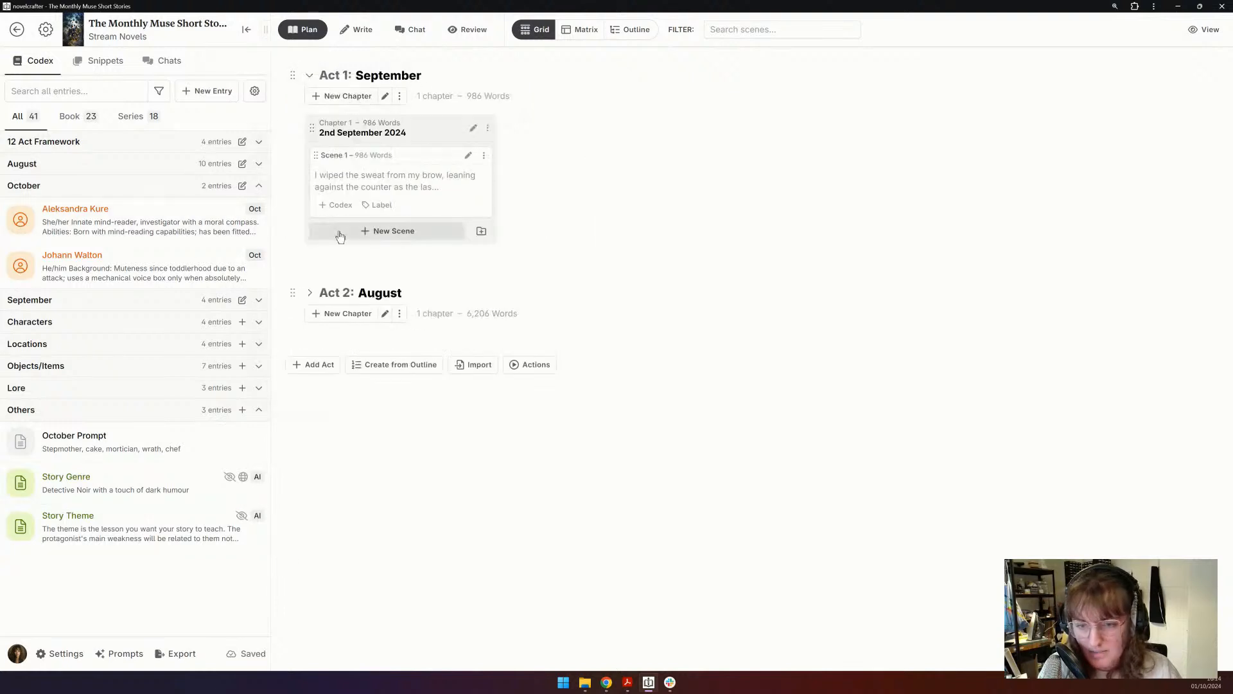
- Add a new act and move it above September as the first act in the plan, with the September act collapsed
{"action": "left_click", "coordinate": [308, 294]}
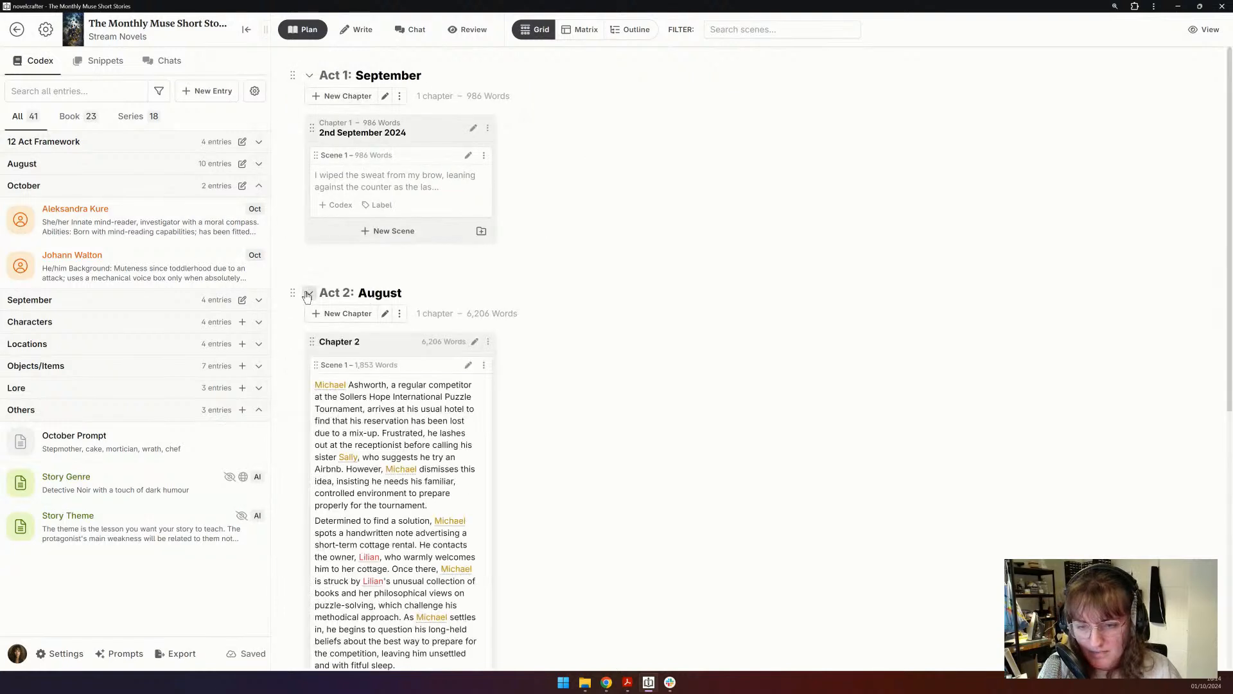
{"action": "left_click", "coordinate": [308, 294]}
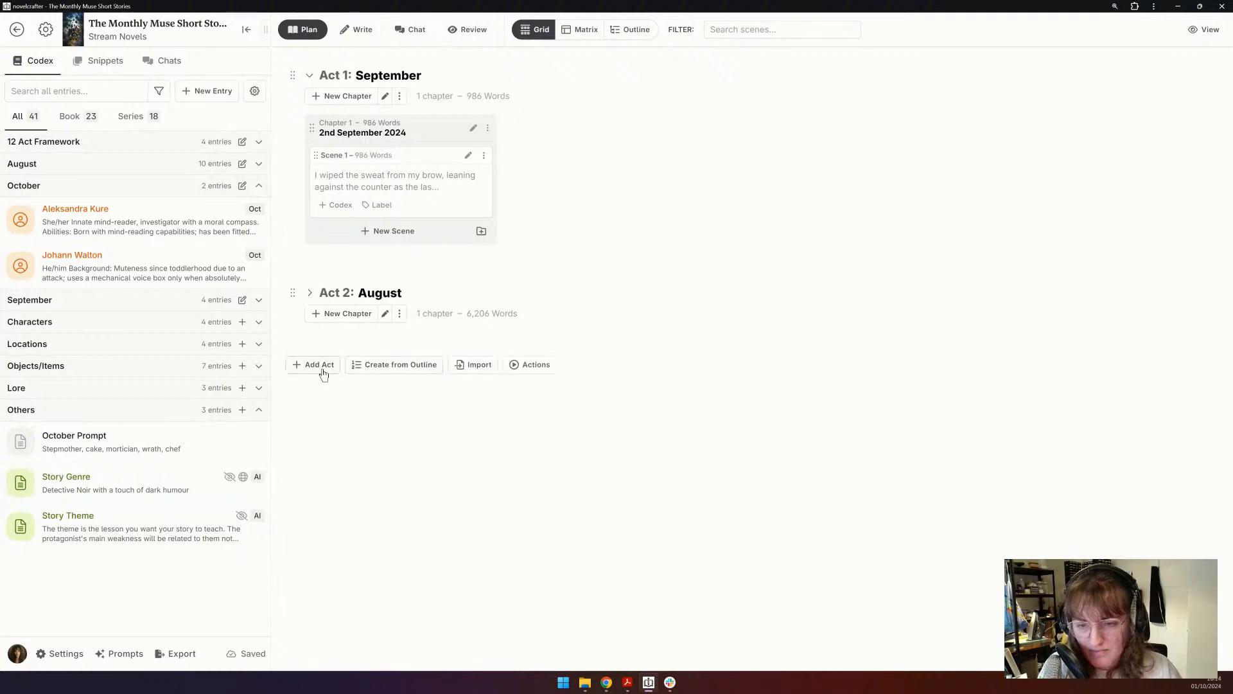
{"action": "left_click", "coordinate": [319, 364]}
{"action": "left_click_drag", "start_coordinate": [292, 371], "coordinate": [291, 151]}
{"action": "left_click", "coordinate": [309, 162]}
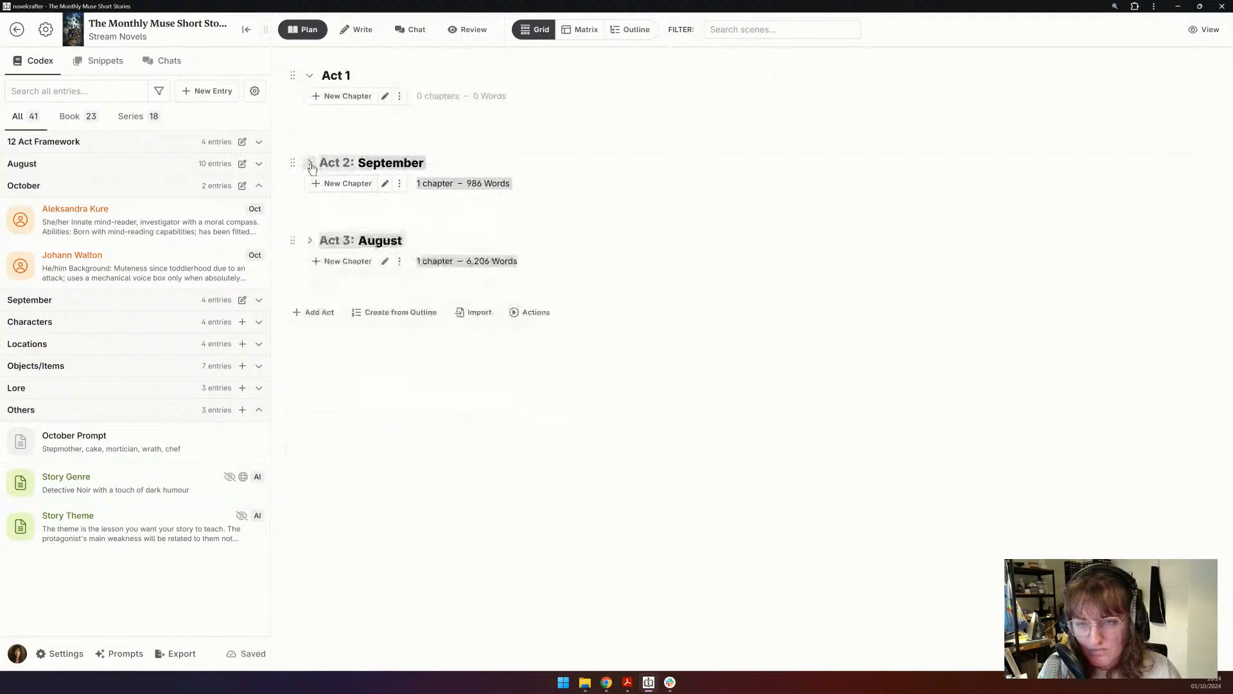
- Name the new first act October
{"action": "left_click", "coordinate": [367, 75]}
{"action": "type", "text": "October"}
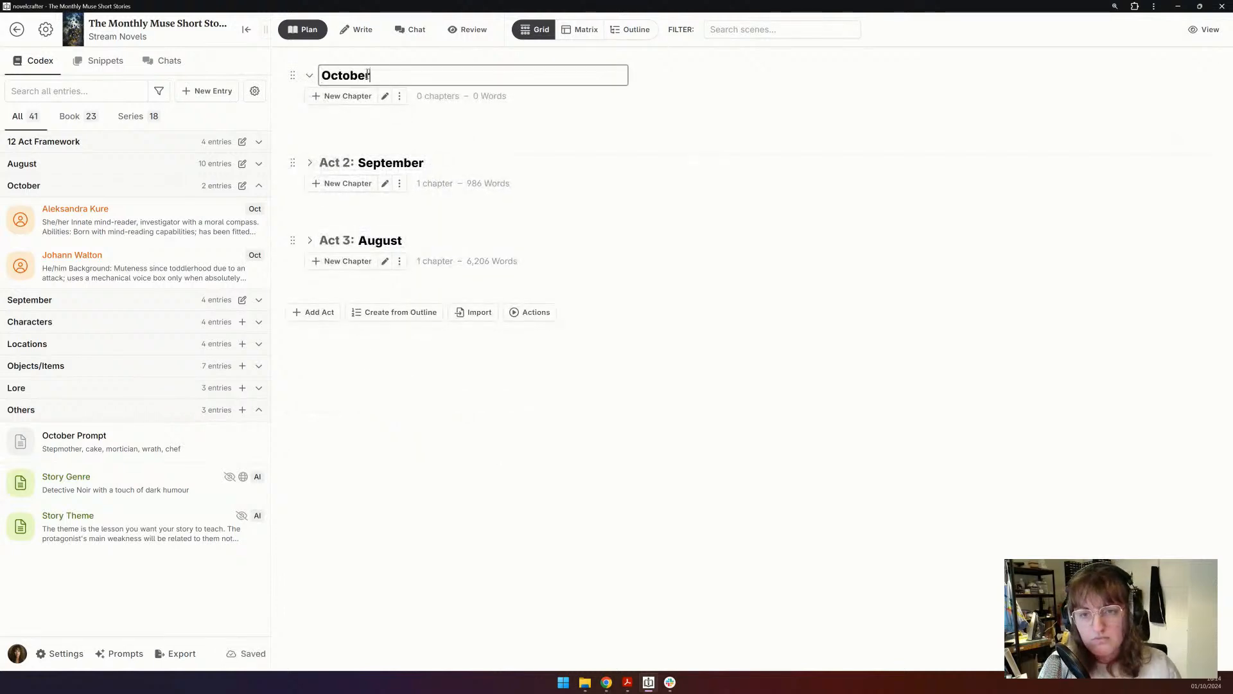
{"action": "left_click", "coordinate": [715, 172]}
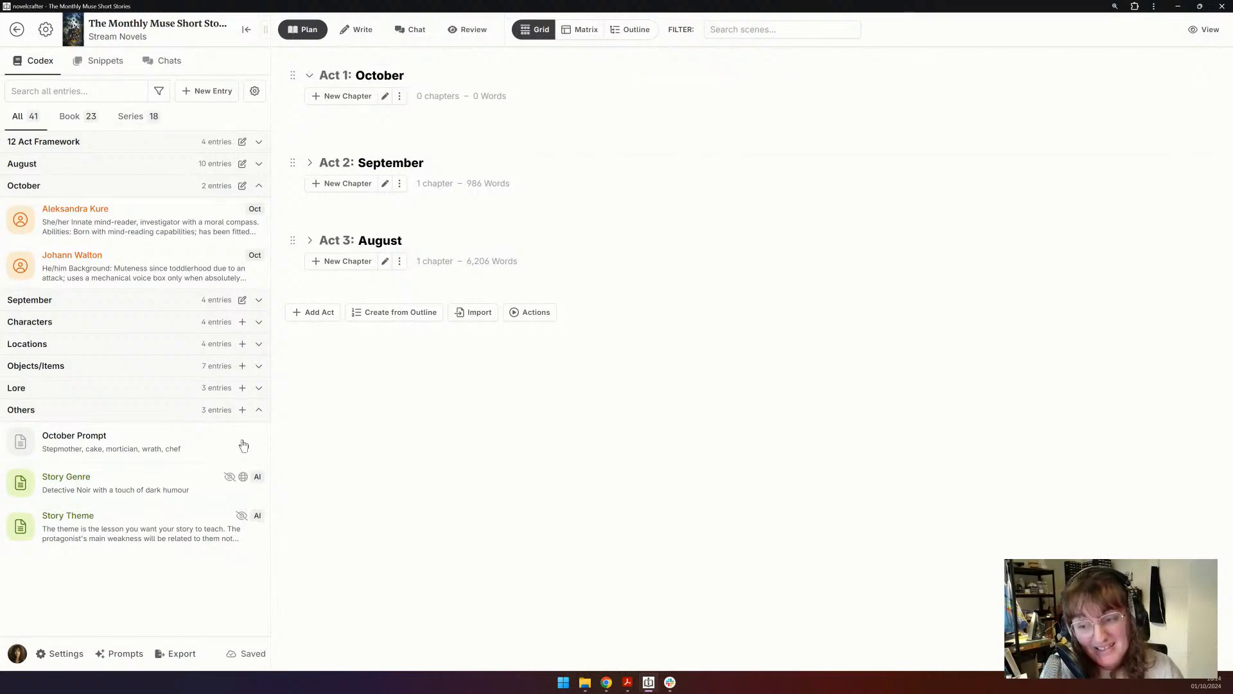
- Add a chapter to the October act and open it for writing
{"action": "left_click", "coordinate": [308, 76]}
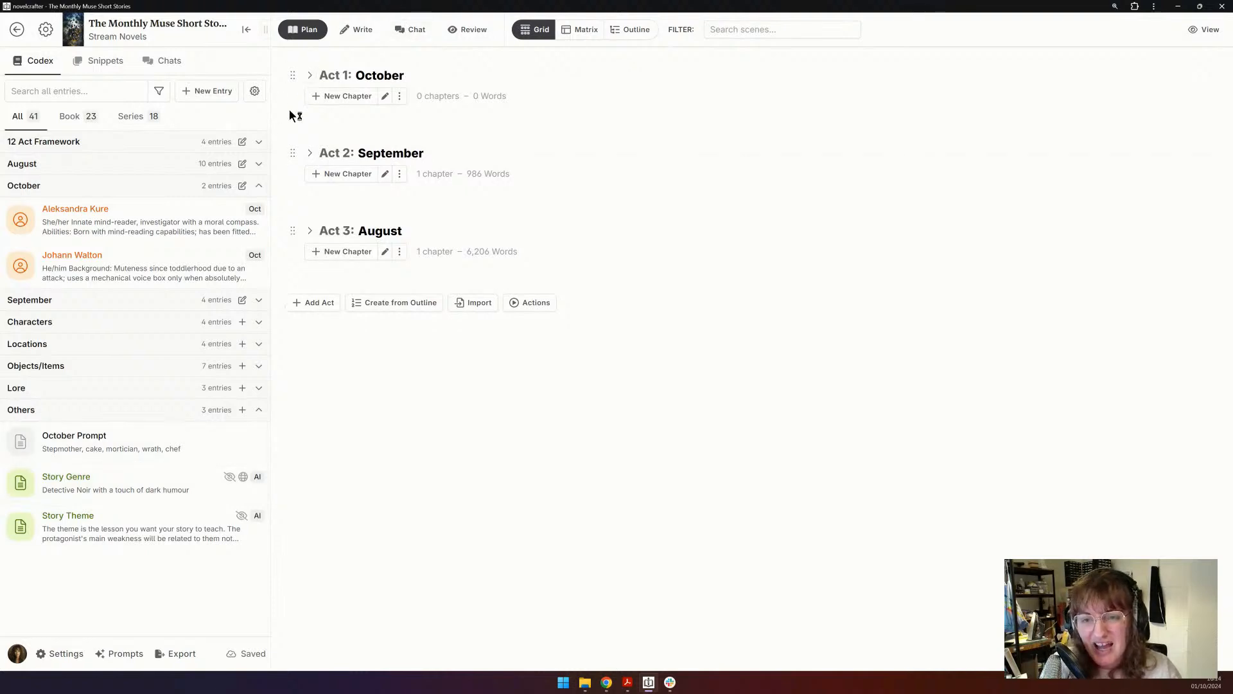
{"action": "left_click", "coordinate": [329, 101]}
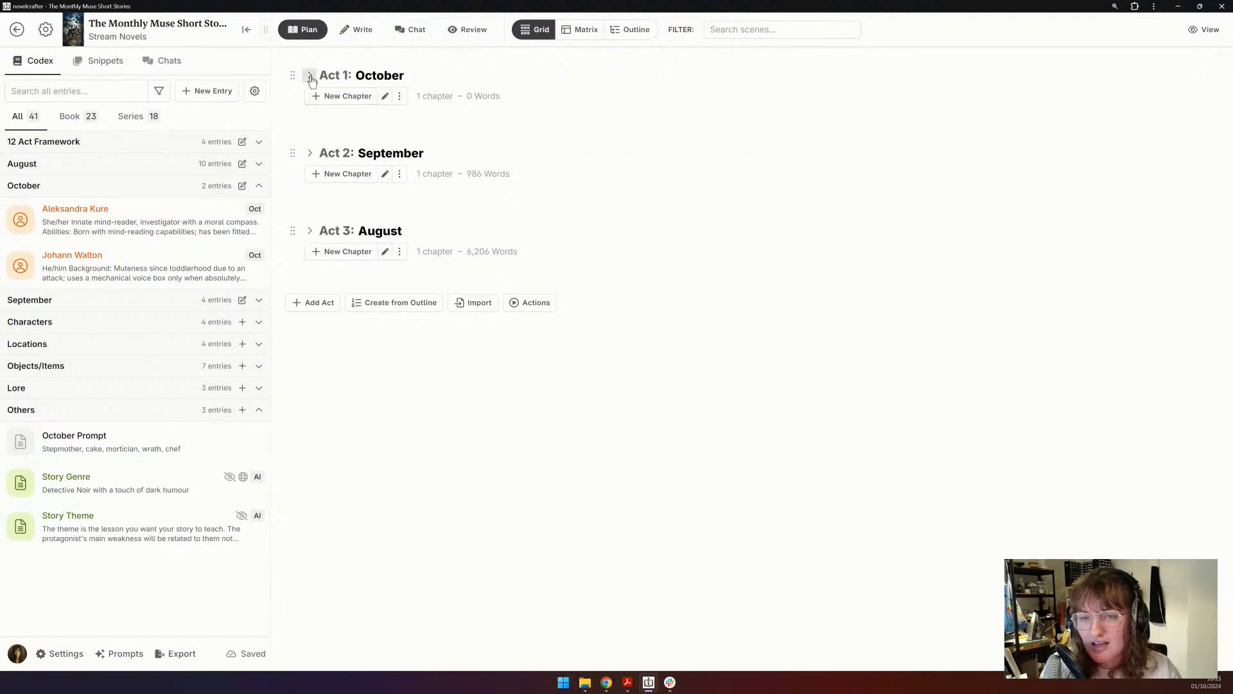
{"action": "left_click", "coordinate": [309, 75]}
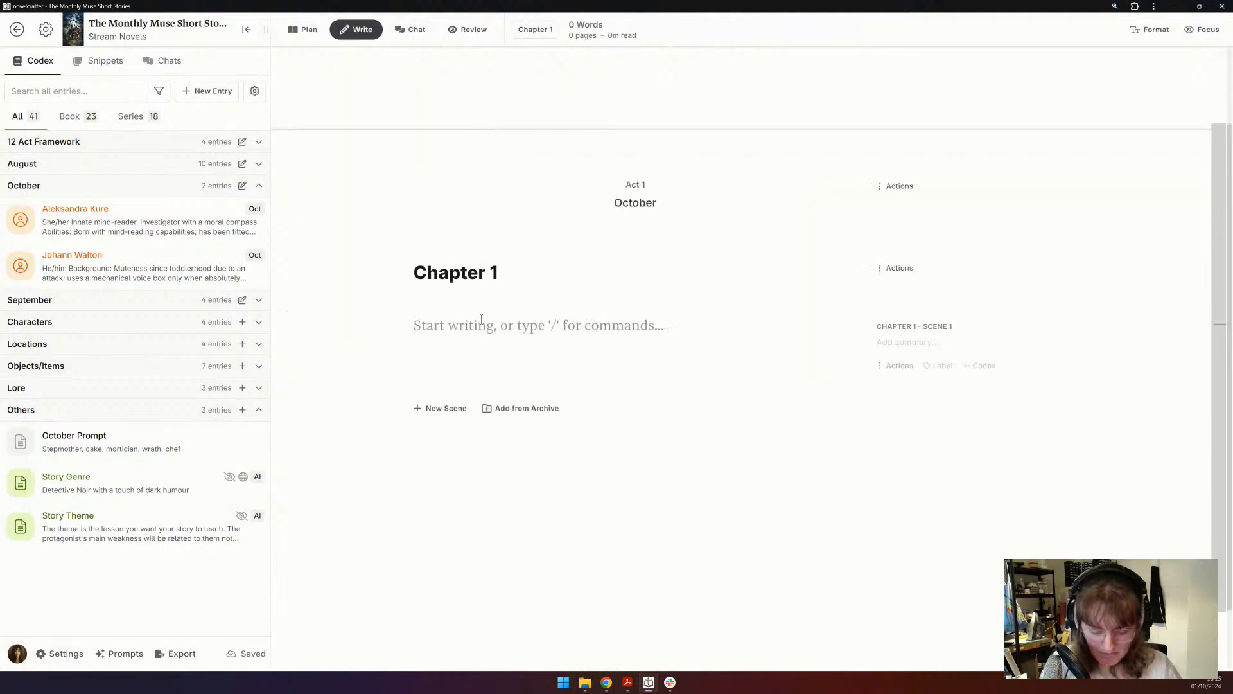
- Insert a scene beat reading "Aleksandra and Johann arrive at what could either be a crime scene, or a food fight gone wrong. It's in a mid"
{"action": "type", "text": "/"}
{"action": "key", "text": "Return"}
{"action": "type", "text": "Aleksandra a"}
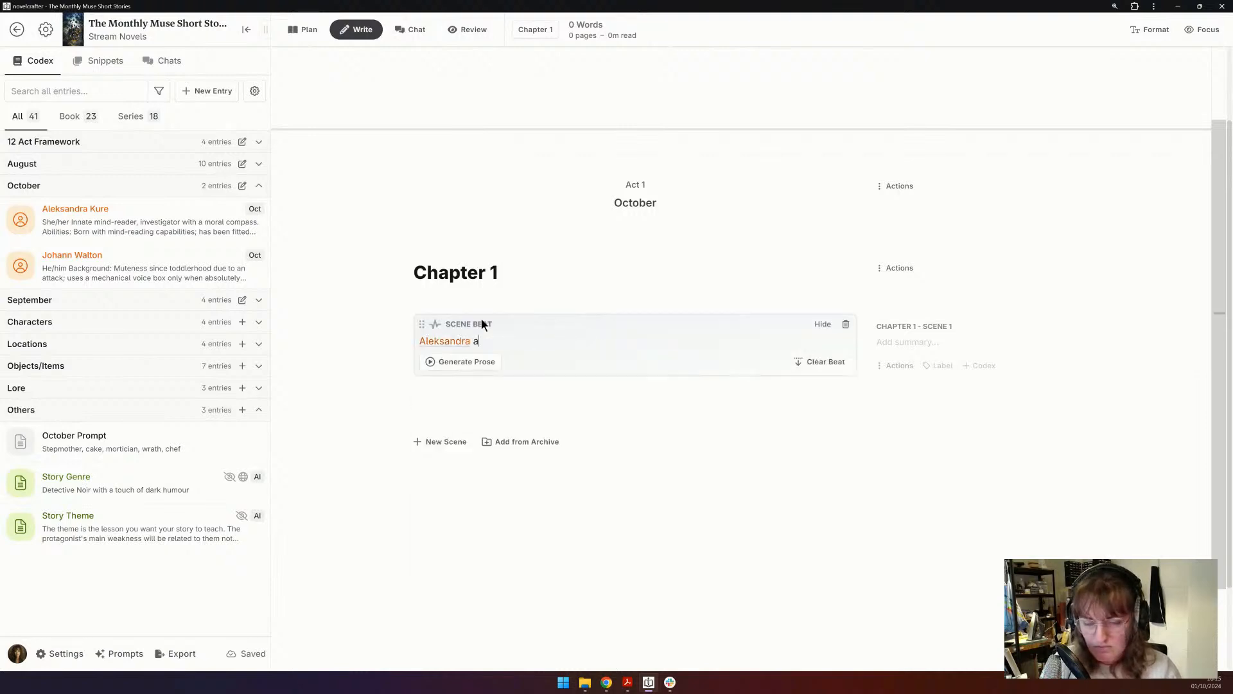
{"action": "type", "text": "nd Johann arr"}
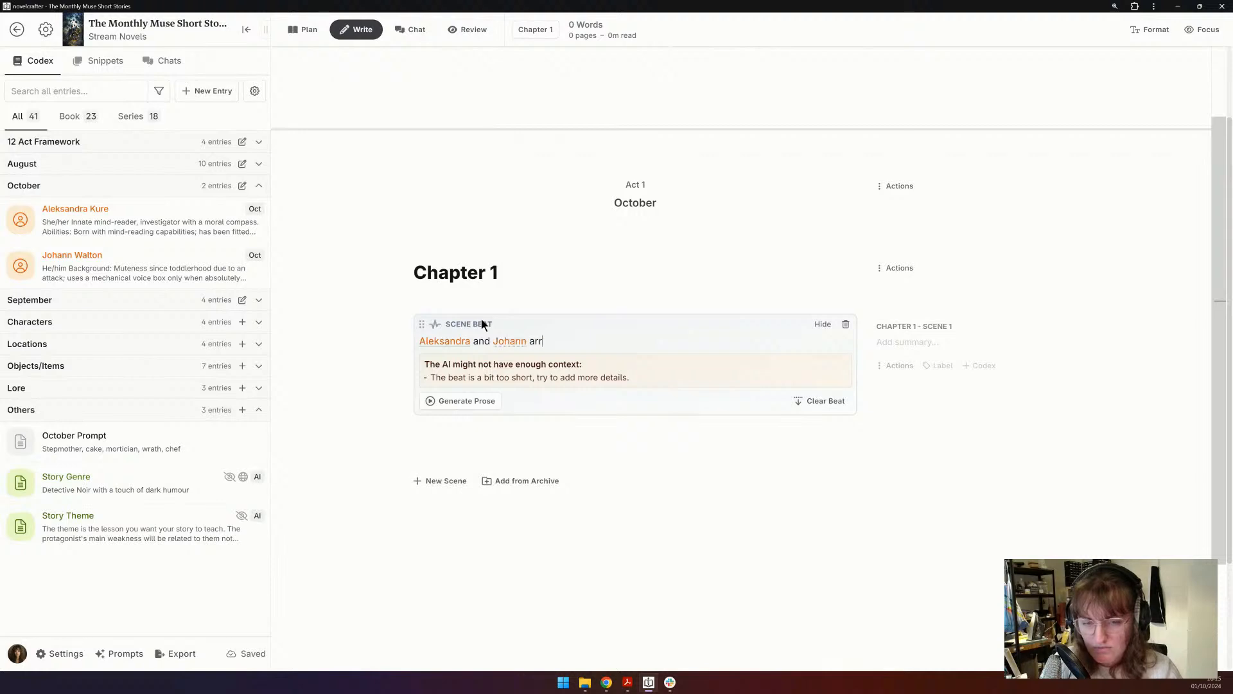
{"action": "type", "text": "ive at what could either be a crime scene, or a food fight gone "}
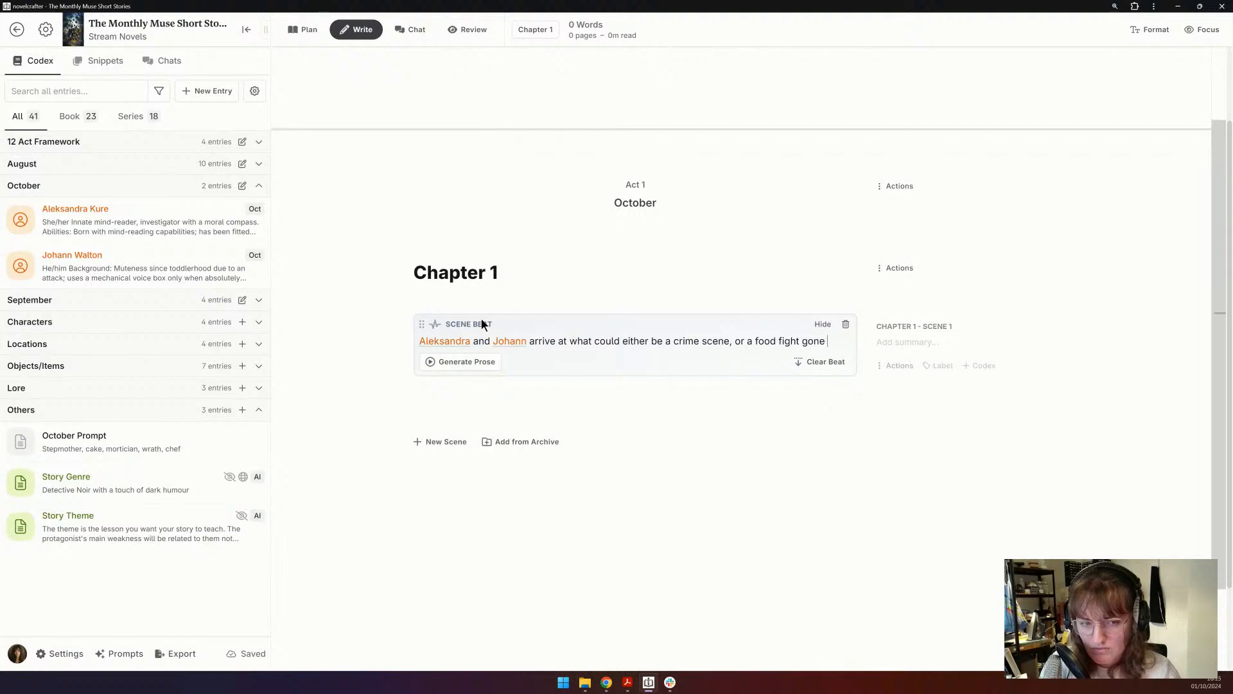
{"action": "type", "text": "wrong. It's in a mid"}
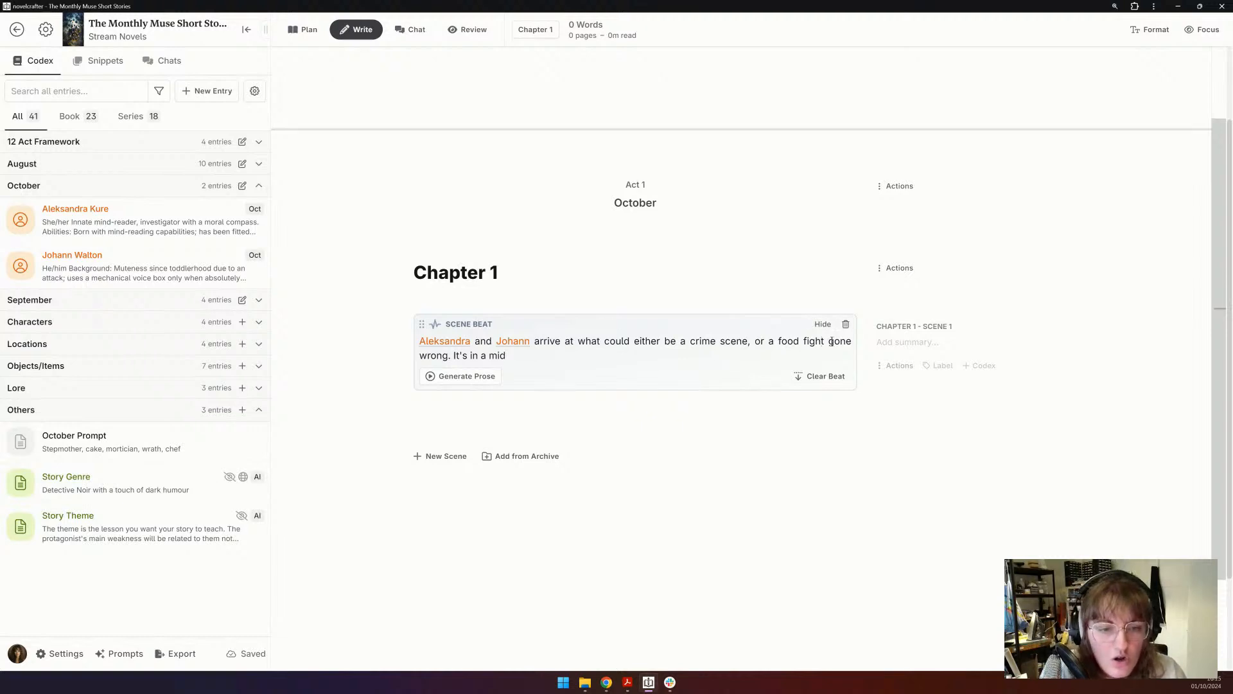
- Add "horribly" before "wrong" and append "suburban house that looks perfect from the outside. Describe their entry into the house, the uncertainty of why they have been called."
{"action": "left_click", "coordinate": [853, 342]}
{"action": "type", "text": "horribly"}
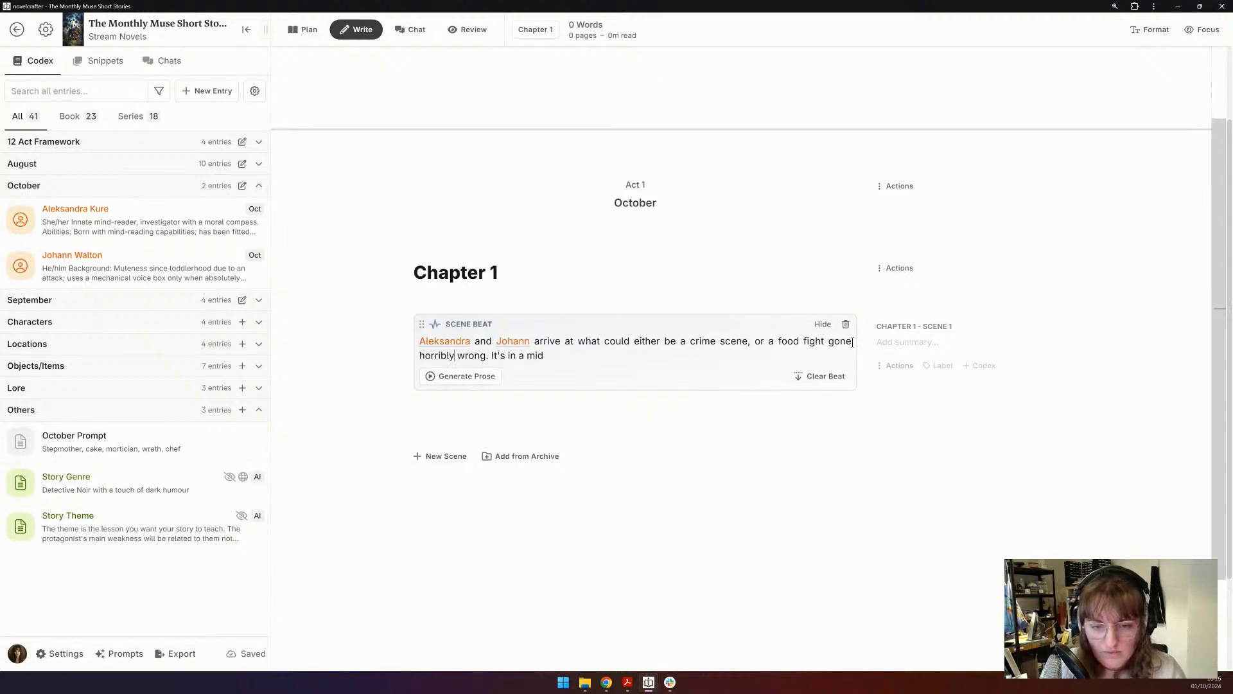
{"action": "left_click", "coordinate": [624, 358]}
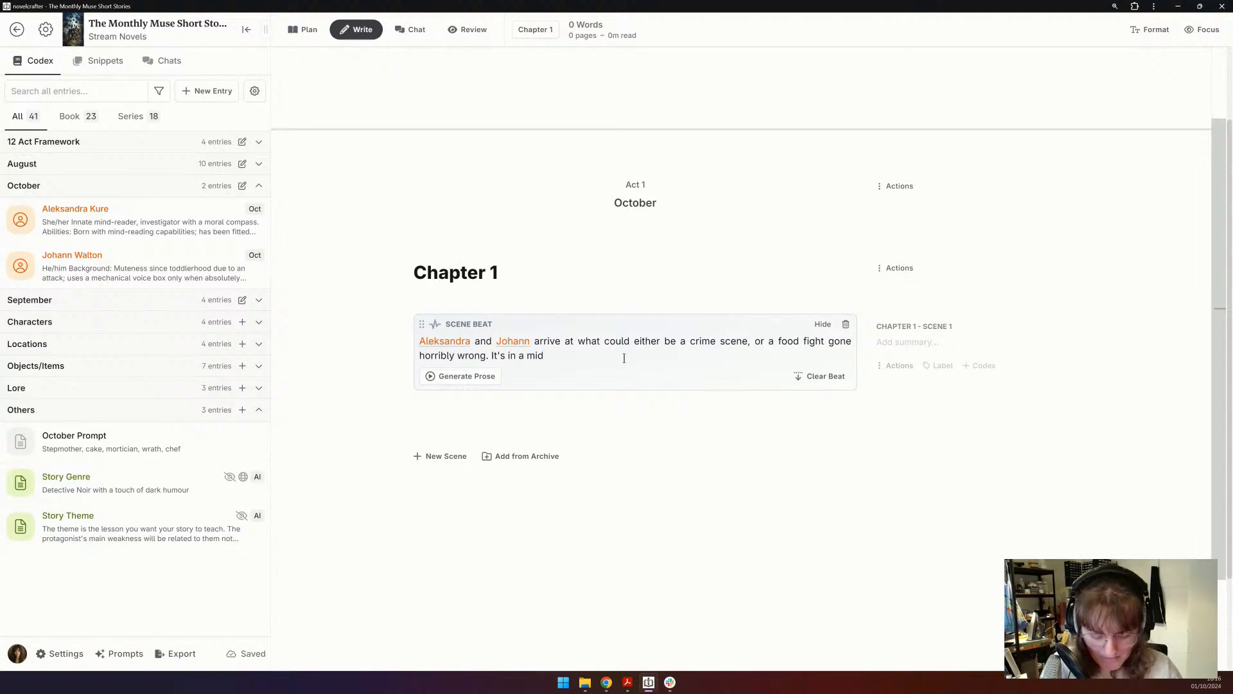
{"action": "type", "text": "sube"}
{"action": "key", "text": "BackSpace"}
{"action": "type", "text": "urban house that looks perfect from the outside. Describe their entry into the house, the uncertainty of why they have been called,"}
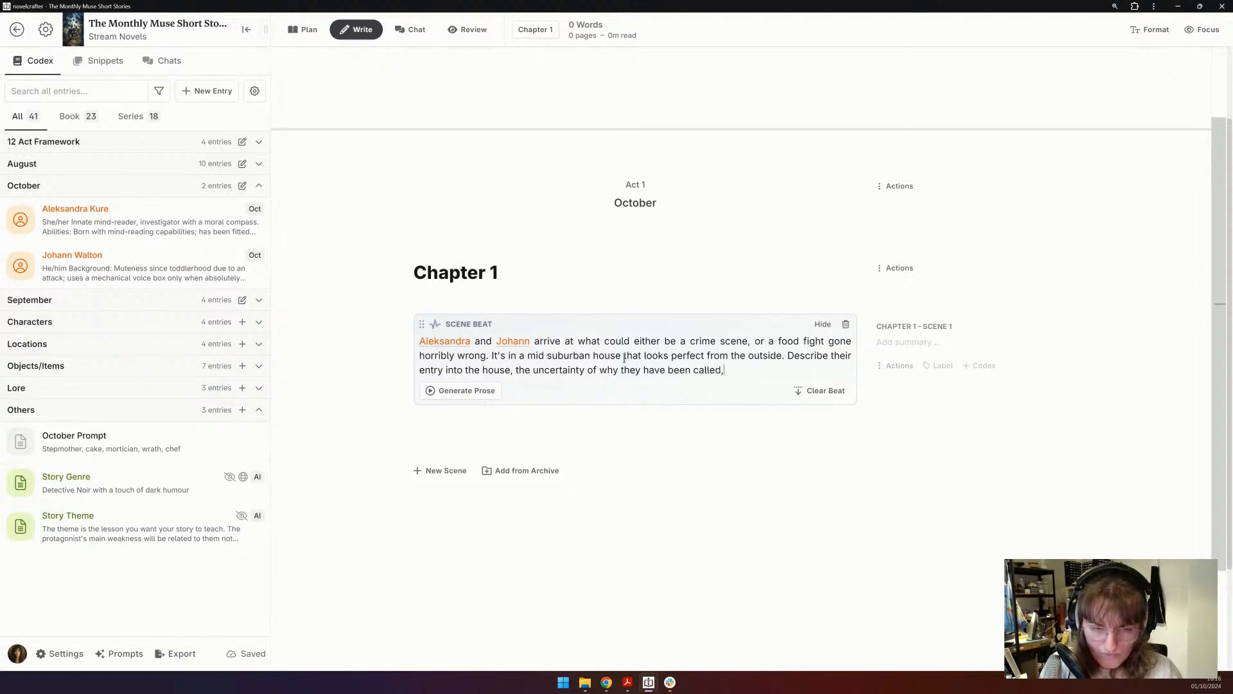
- Add a second paragraph to the scene beat: "They hear a scream—they run through the house to find kids running around playing."
{"action": "key", "text": "Return"}
{"action": "type", "text": "They "}
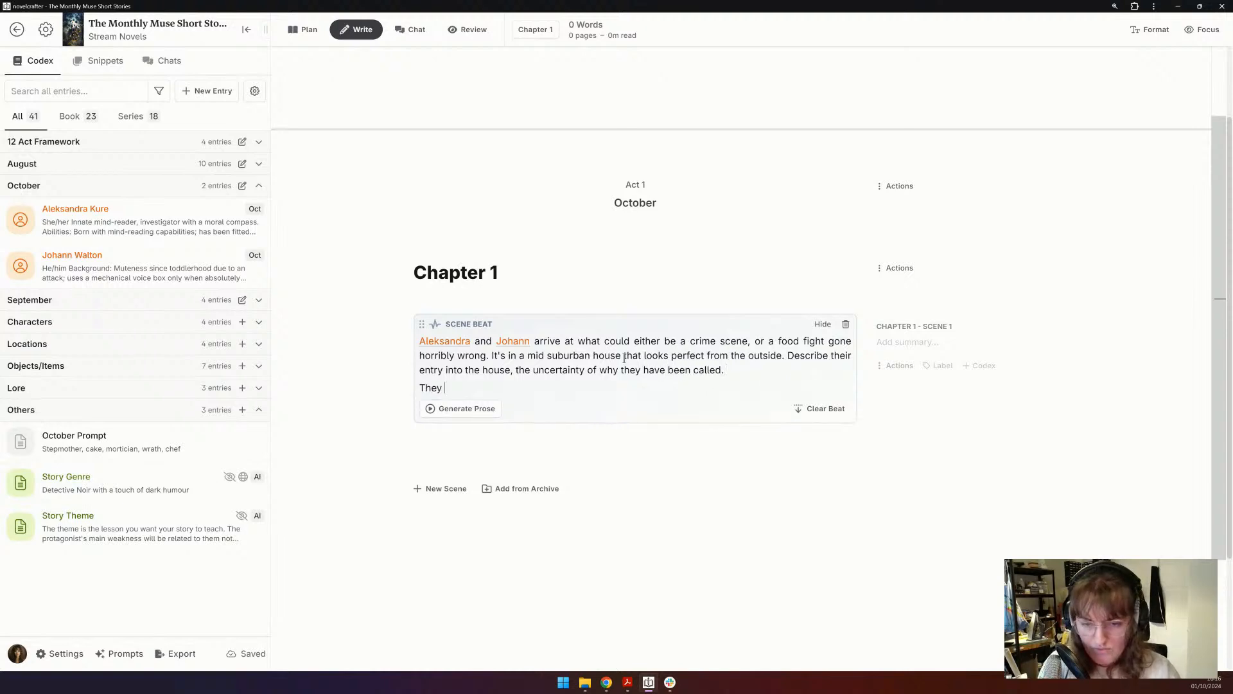
{"action": "type", "text": "hear a scream"}
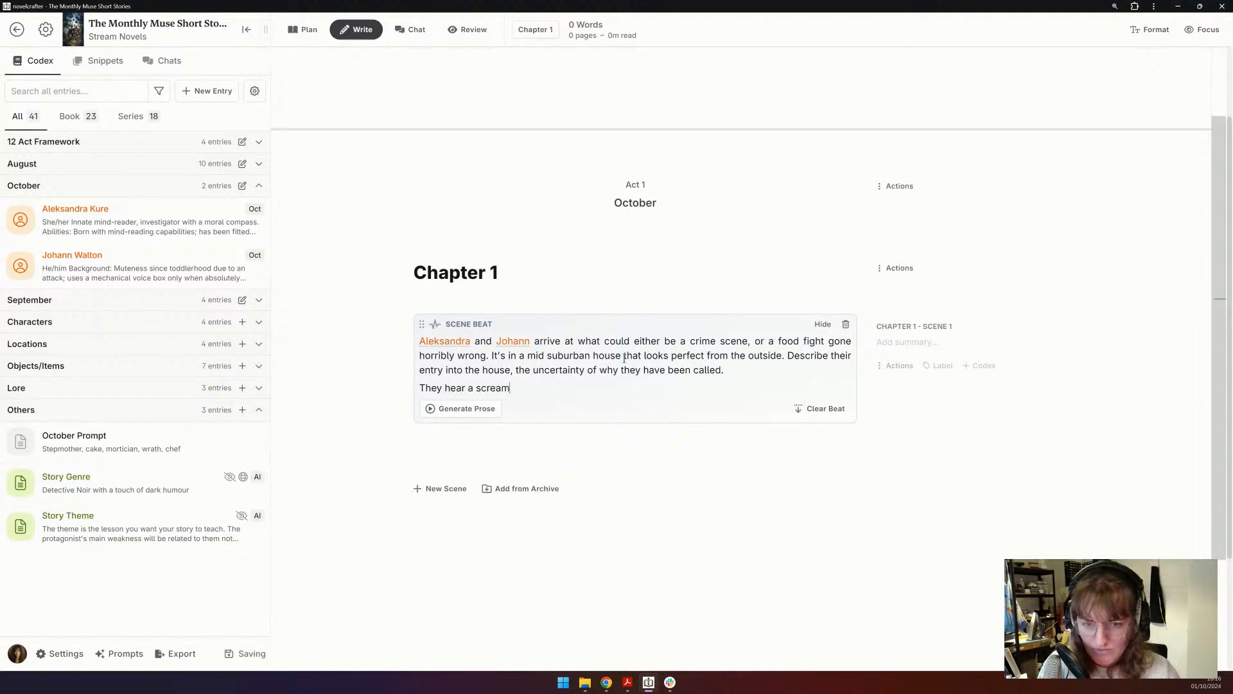
{"action": "type", "text": "- the"}
{"action": "key", "text": "BackSpace"}
{"action": "key", "text": "BackSpace"}
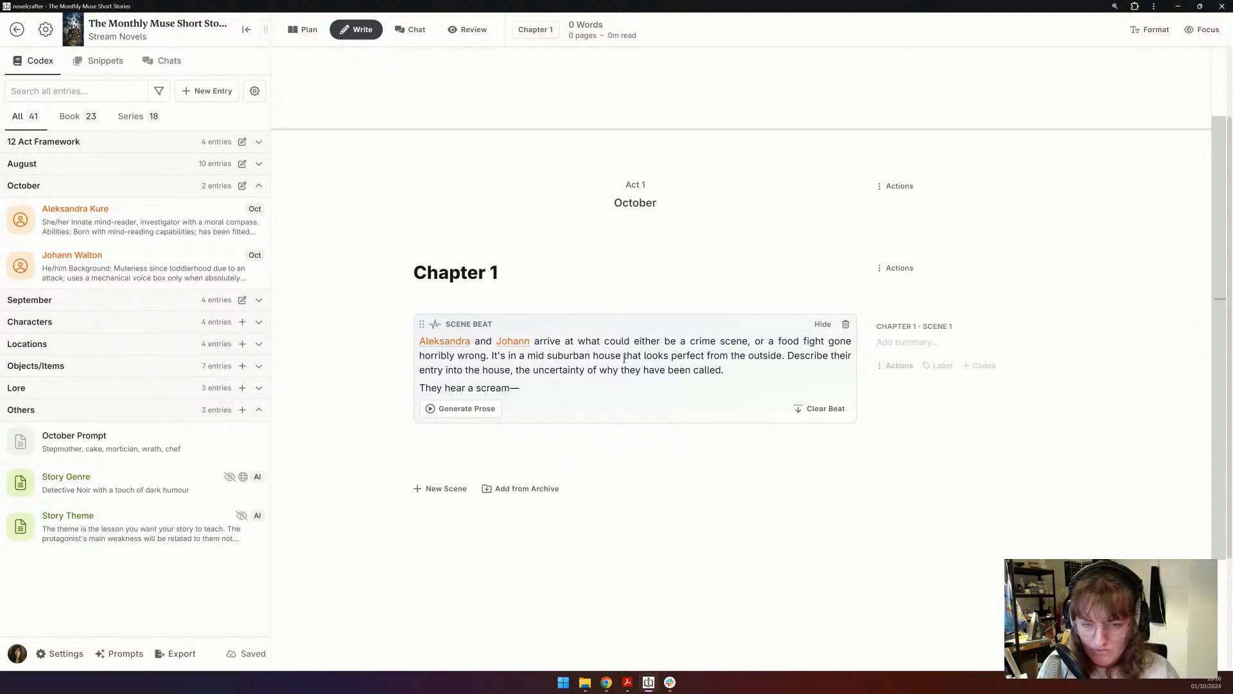
{"action": "type", "text": "they run throug"}
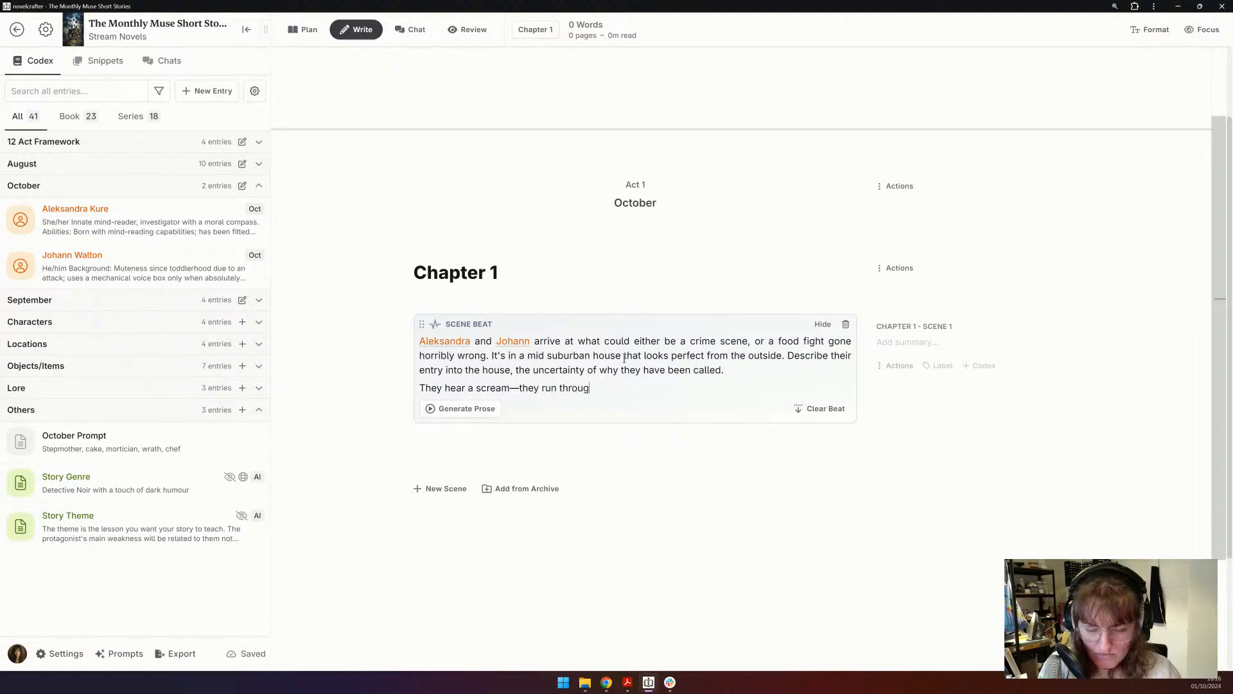
{"action": "type", "text": "h the house to find kids runn"}
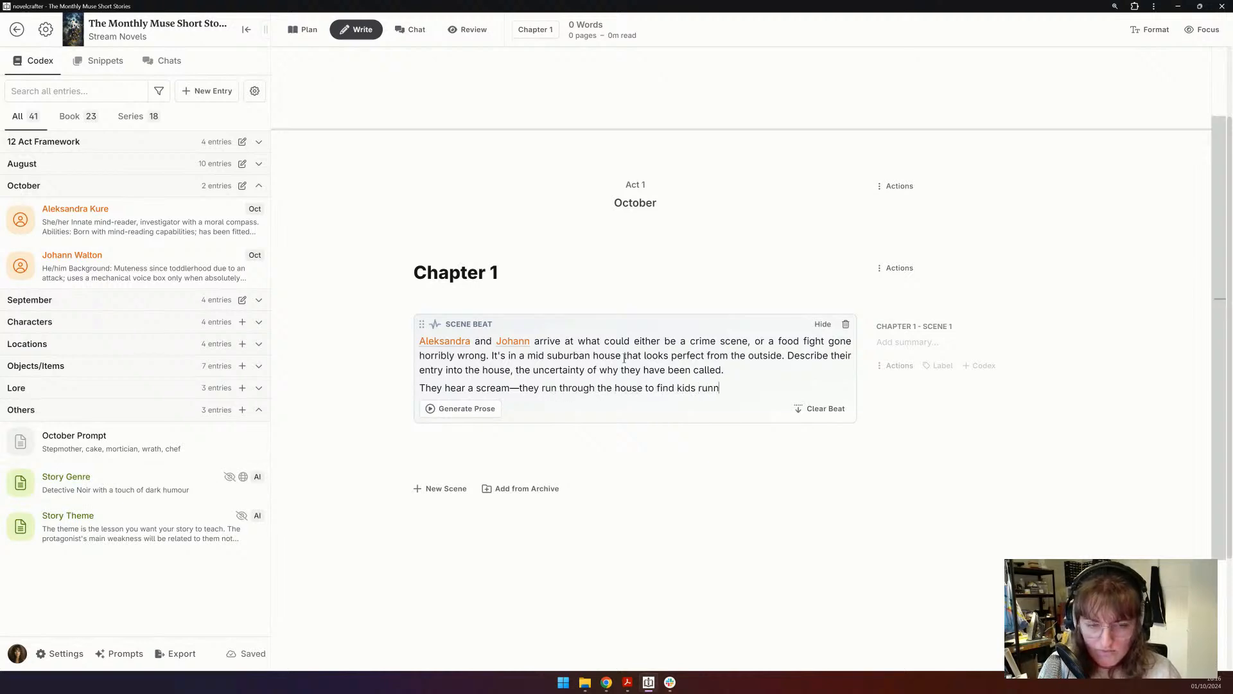
{"action": "type", "text": "ing around playing."}
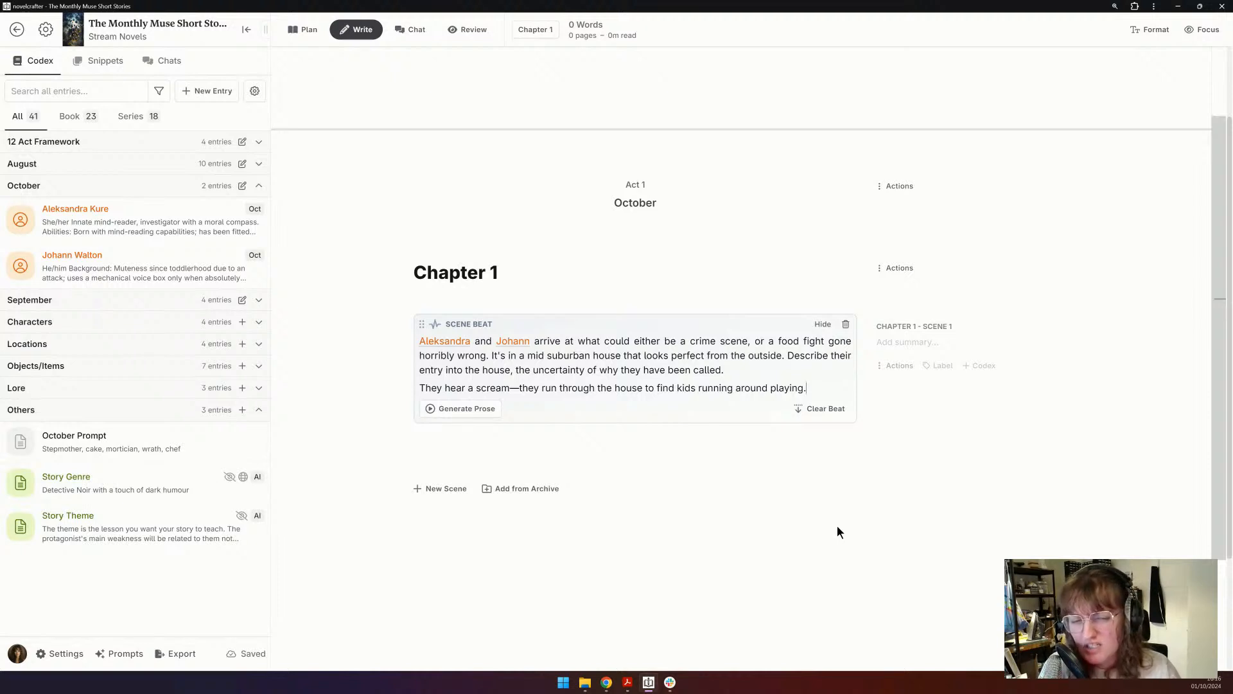
- Append "The door was unlocked" to the end of the scene beat's first paragraph
{"action": "left_click_drag", "start_coordinate": [764, 354], "coordinate": [761, 357]}
{"action": "left_click", "coordinate": [759, 367]}
{"action": "type", "text": "The "}
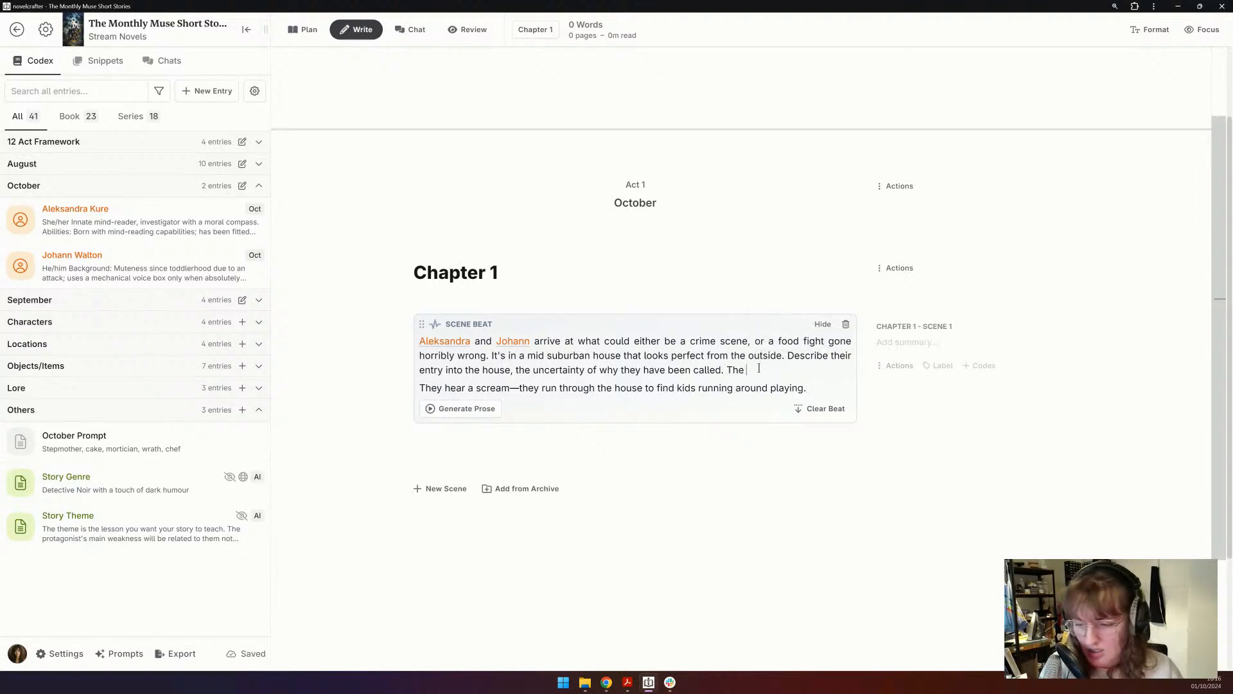
{"action": "type", "text": "door was unlocked"}
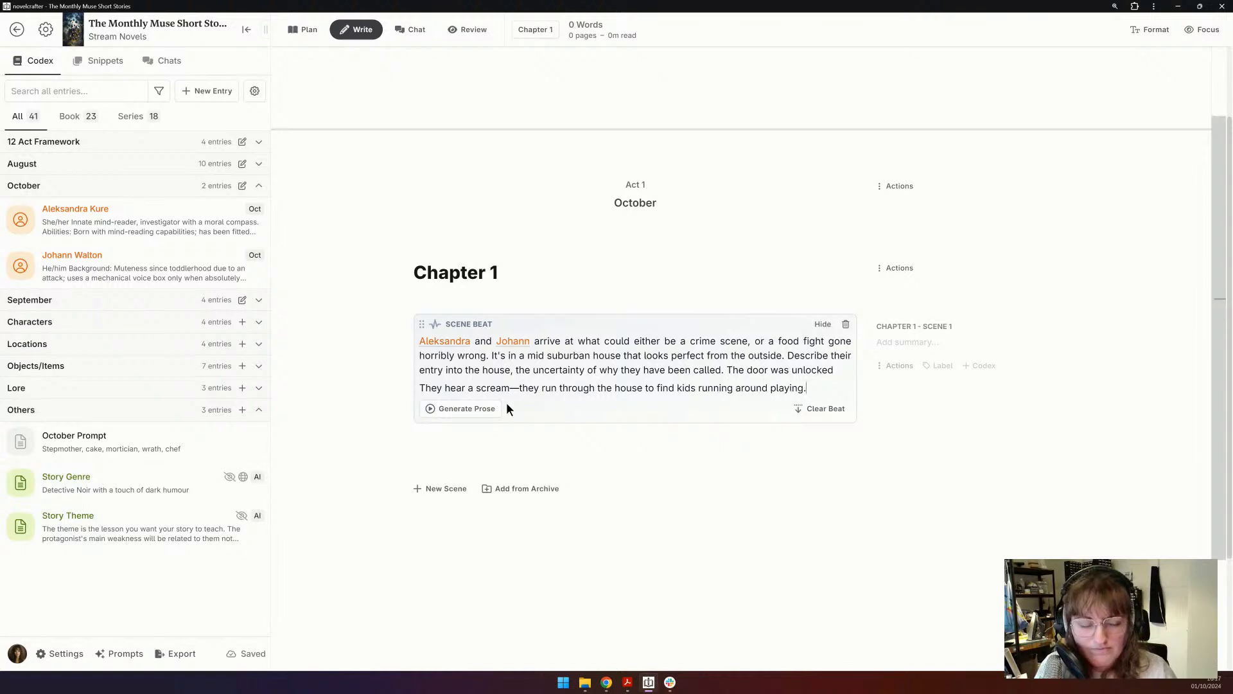
- Set the scene's custom point of view to 3rd Person (Limited) with Aleksandra Kure as the character, and save it
{"action": "left_click", "coordinate": [899, 366]}
{"action": "left_click", "coordinate": [931, 61]}
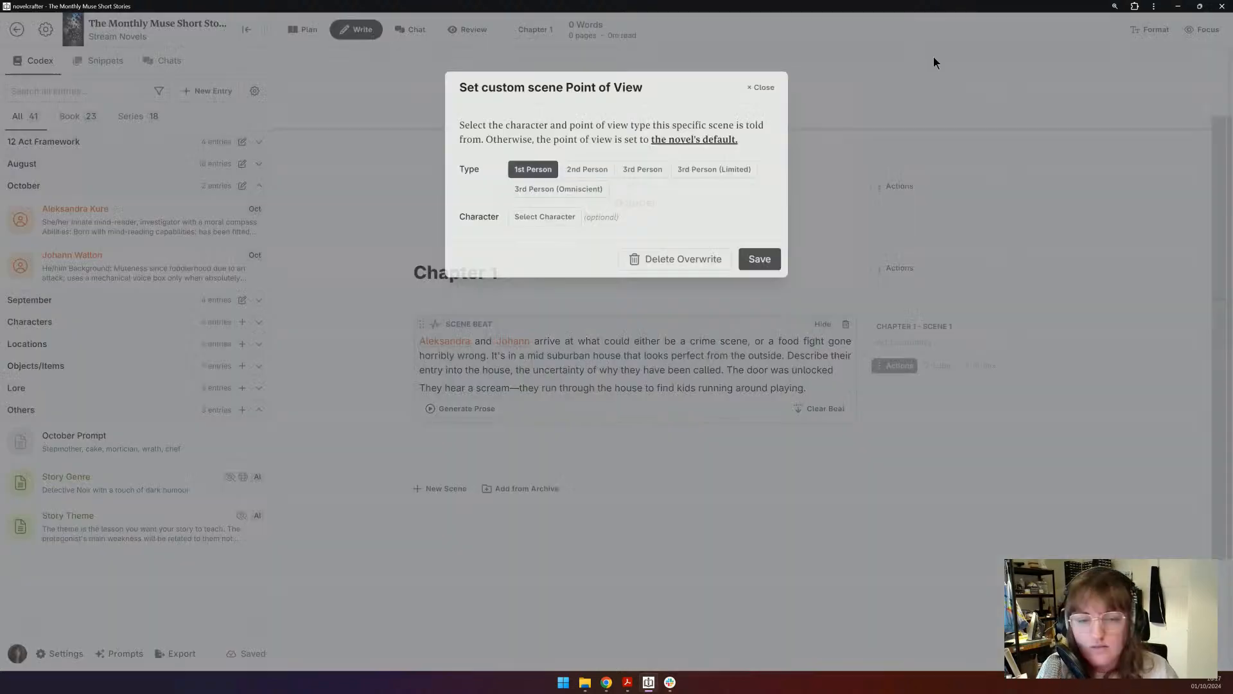
{"action": "left_click", "coordinate": [643, 170]}
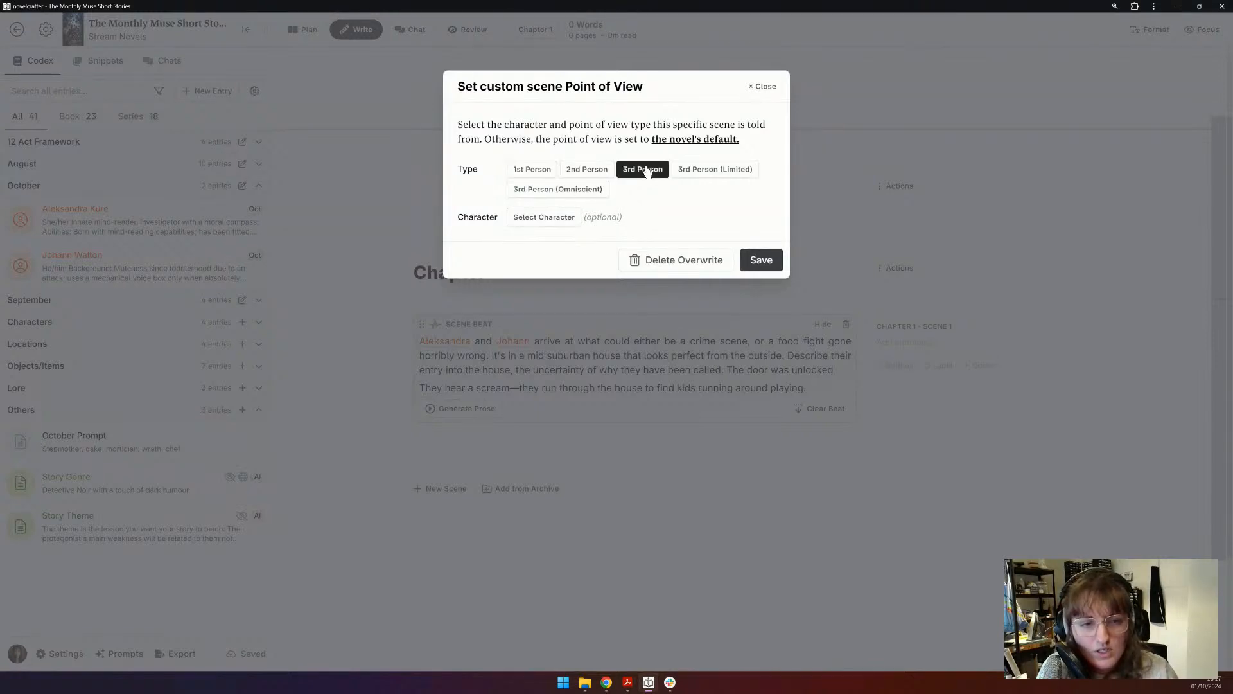
{"action": "left_click", "coordinate": [720, 171]}
{"action": "left_click", "coordinate": [546, 215]}
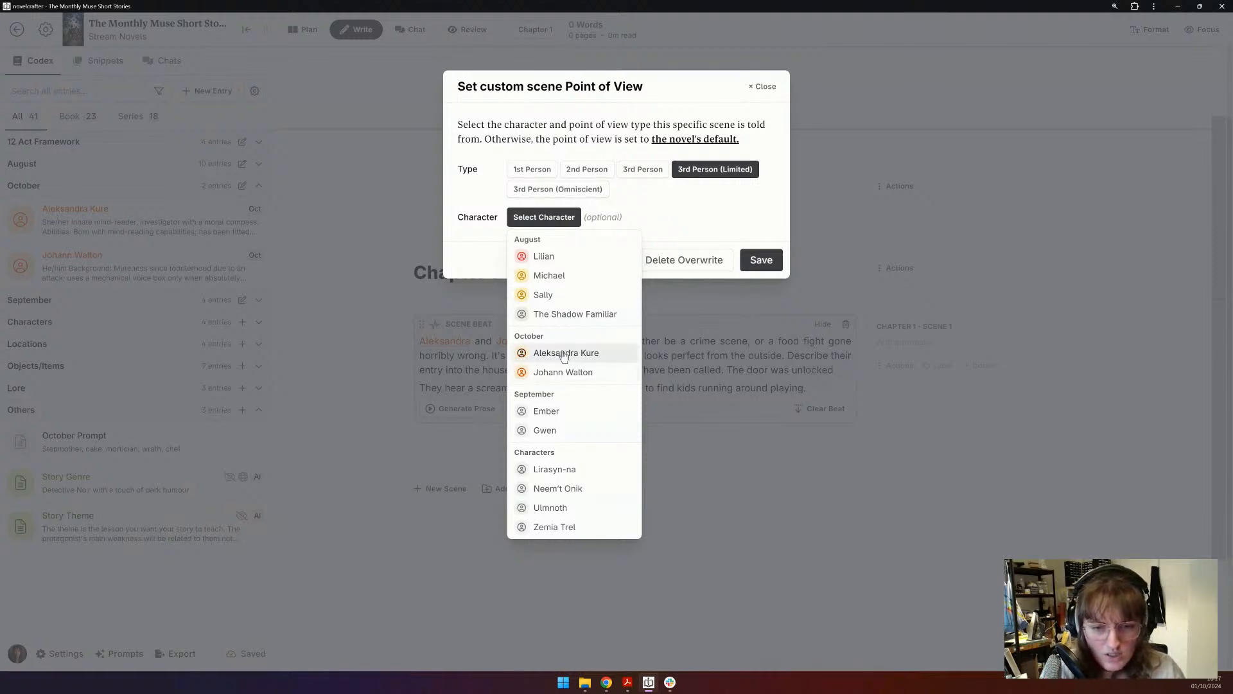
{"action": "left_click", "coordinate": [523, 353]}
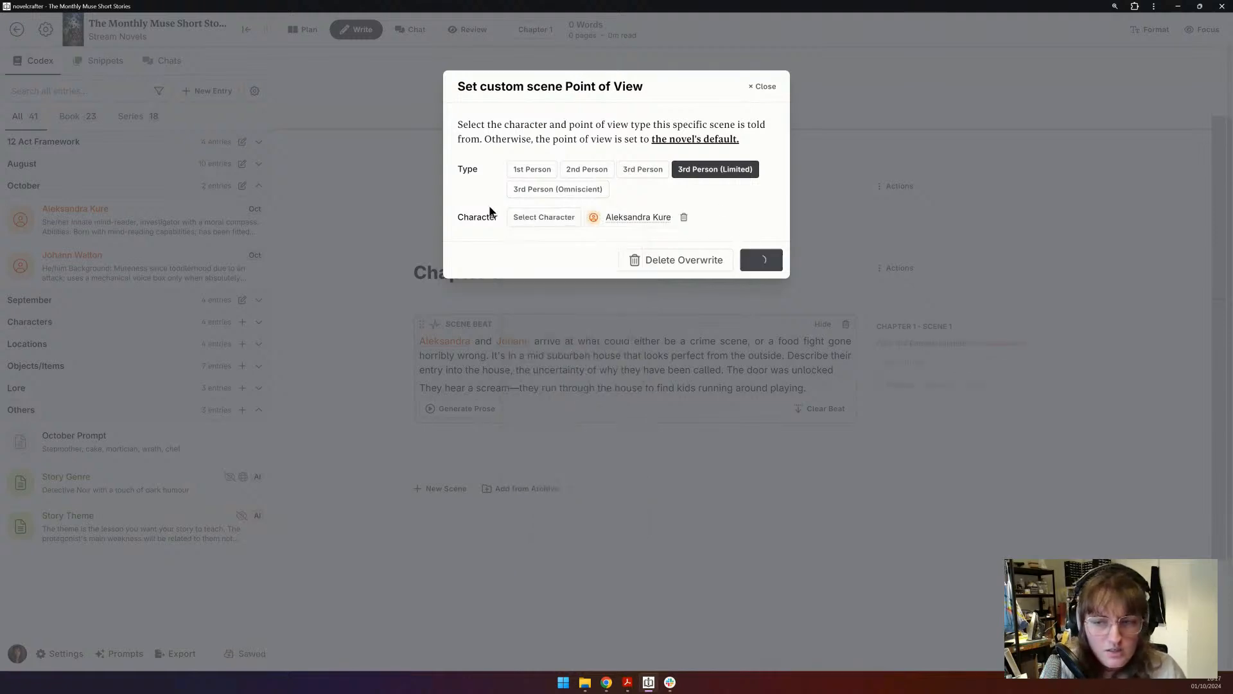
{"action": "left_click", "coordinate": [752, 258]}
- Review the description in Aleksandra Kure's codex entry, then close the entry
{"action": "left_click", "coordinate": [116, 219]}
{"action": "scroll", "coordinate": [364, 388], "scroll_direction": "down", "scroll_amount": 3}
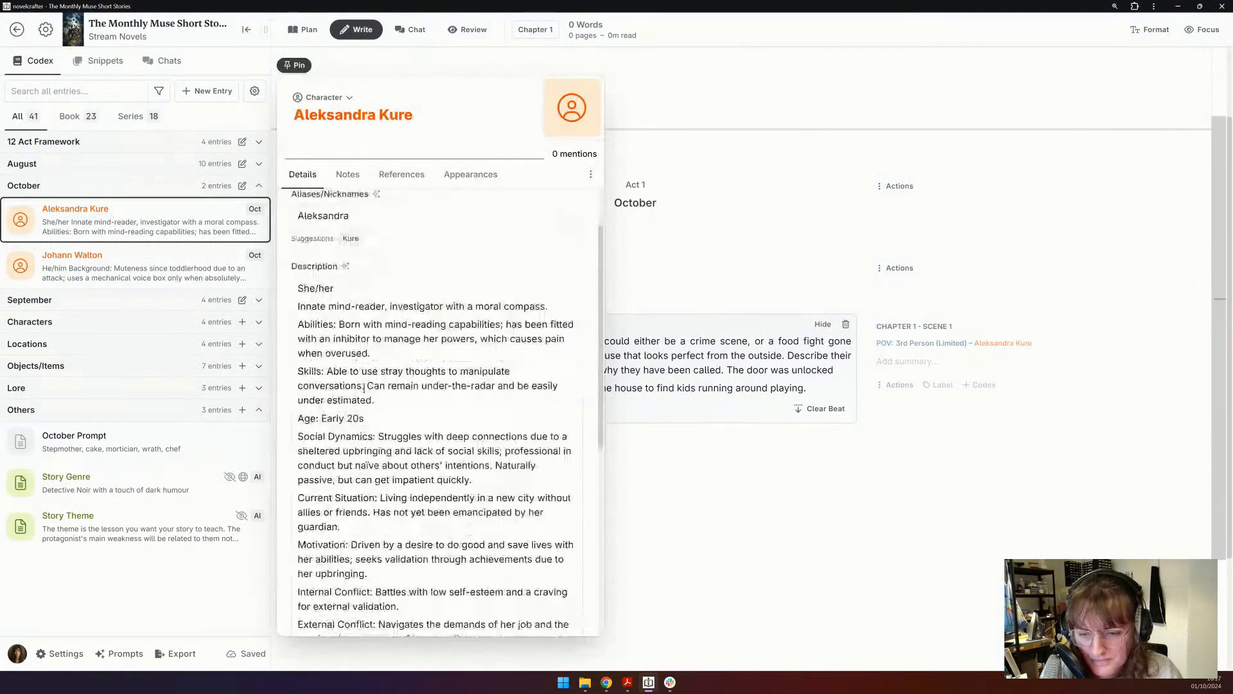
{"action": "scroll", "coordinate": [364, 388], "scroll_direction": "down", "scroll_amount": 2}
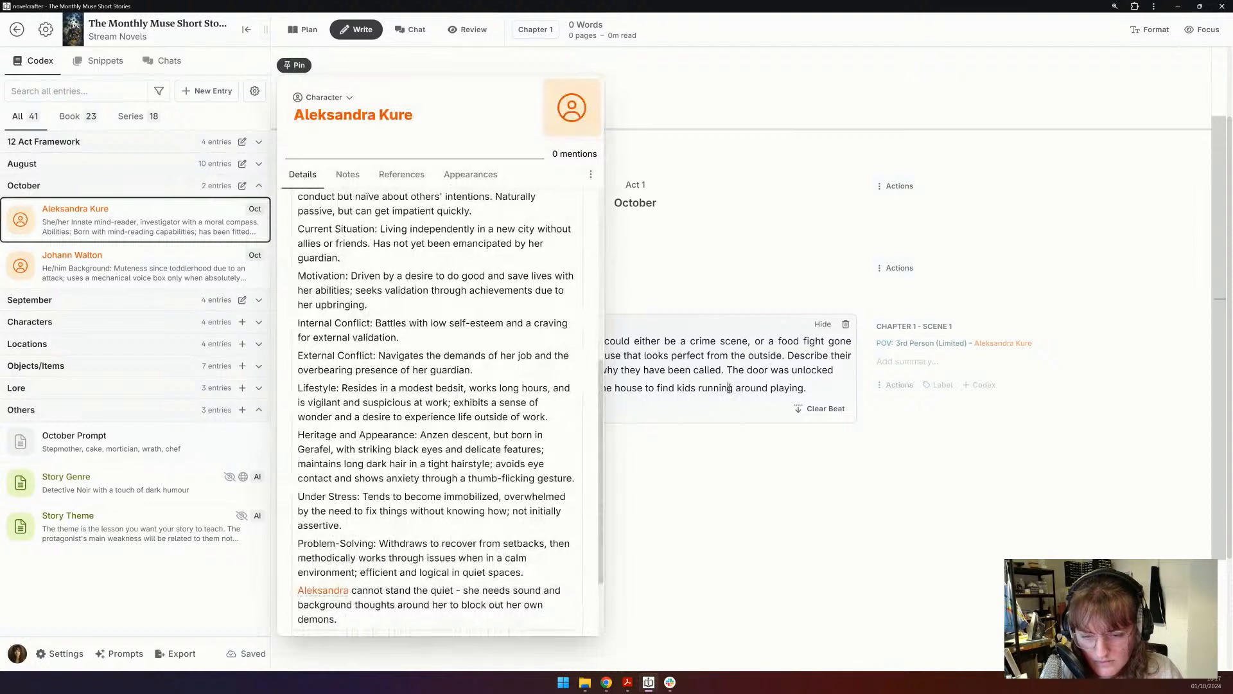
{"action": "key", "text": "Escape"}
- Generate prose from the scene beat using "1. Current Writing Prompt" at 500 words with Claude Sonnet 3.5 T = 1
{"action": "left_click", "coordinate": [451, 413]}
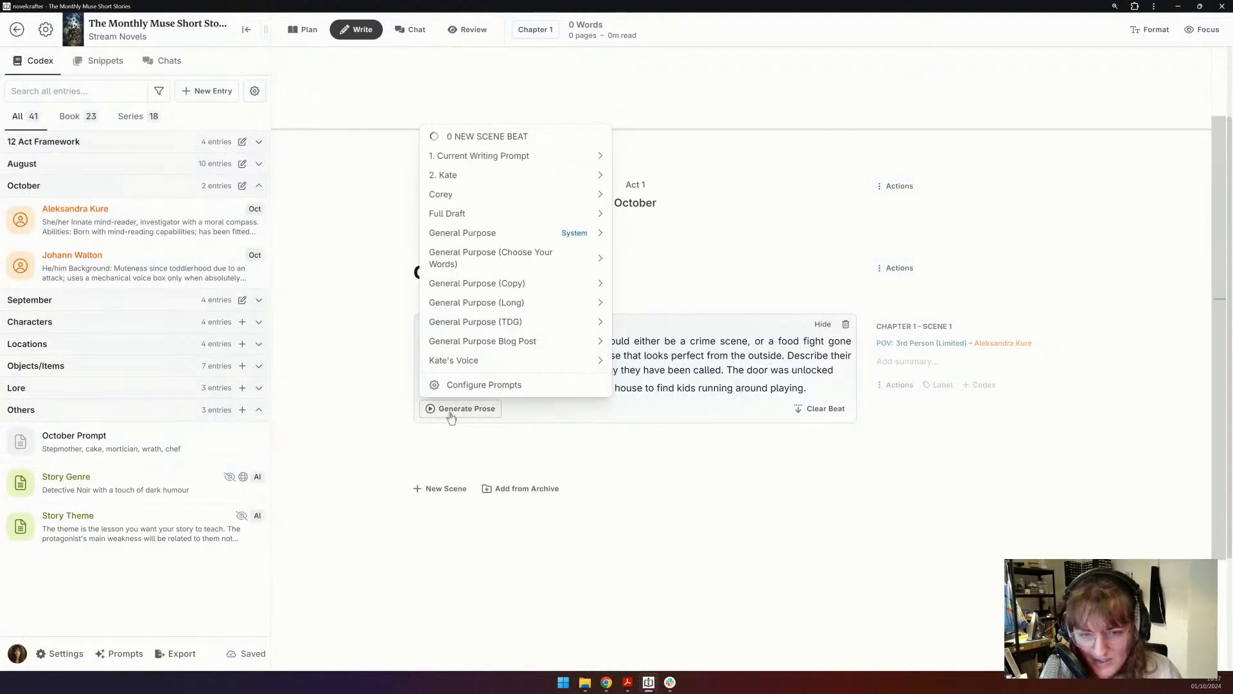
{"action": "mouse_move", "coordinate": [578, 169]}
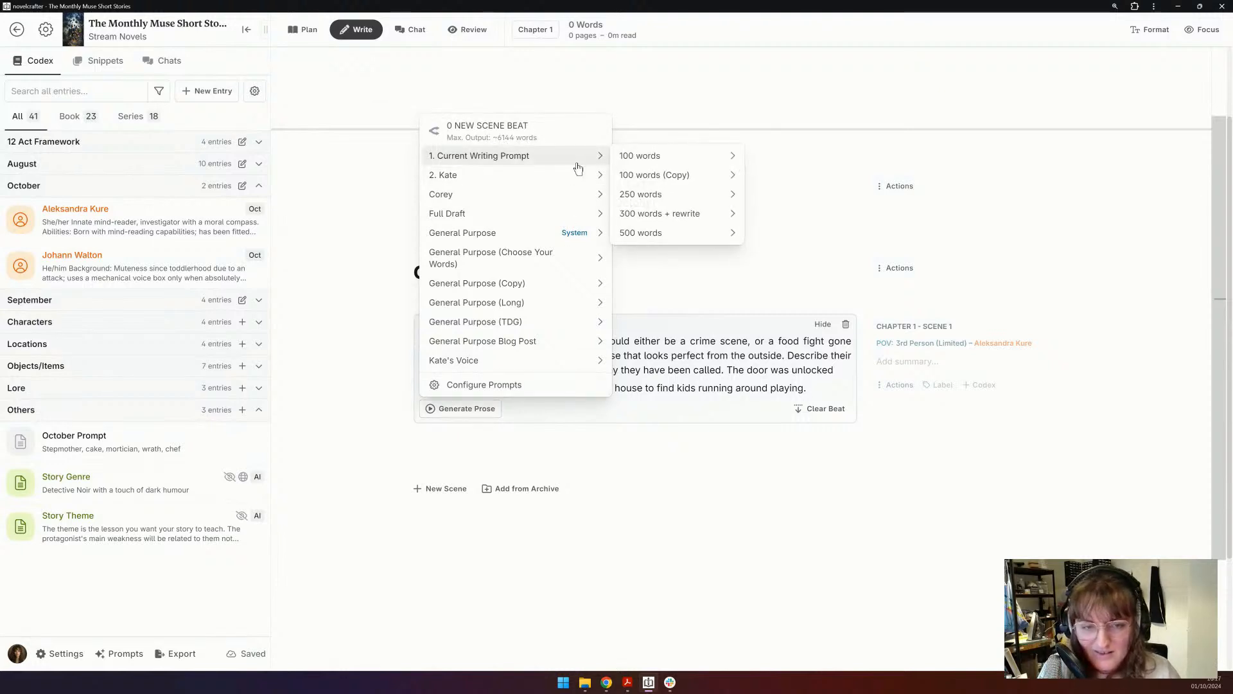
{"action": "mouse_move", "coordinate": [667, 235]}
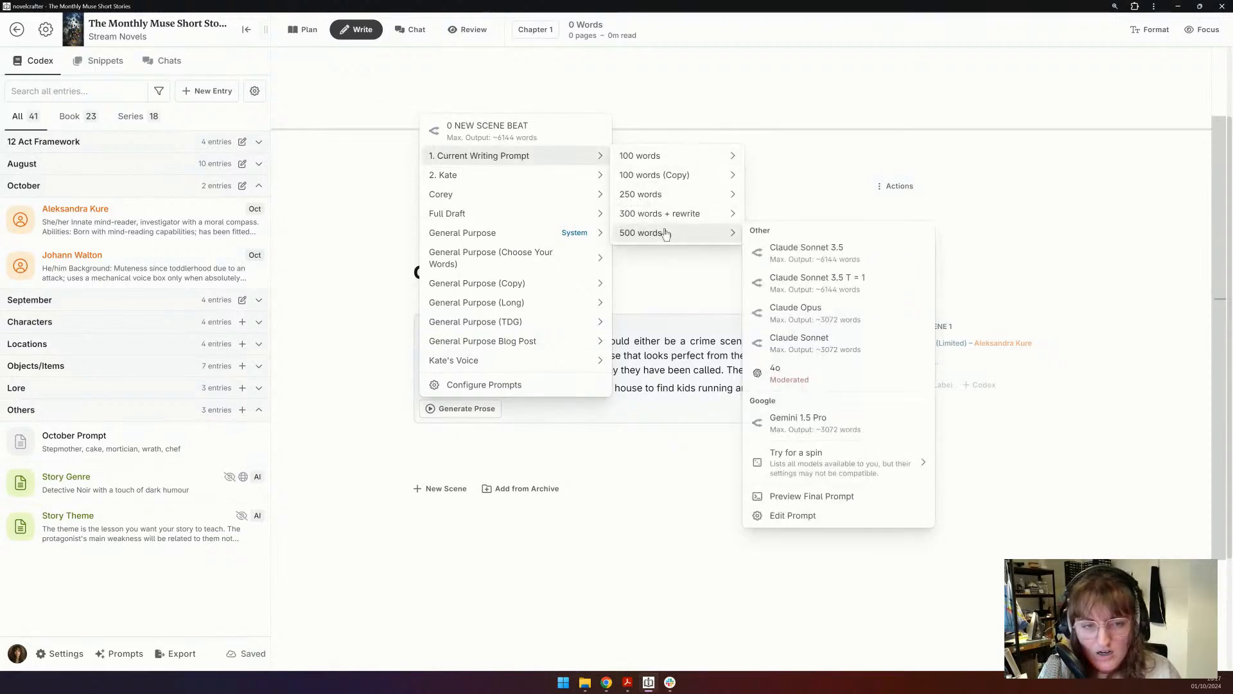
{"action": "left_click", "coordinate": [804, 283]}
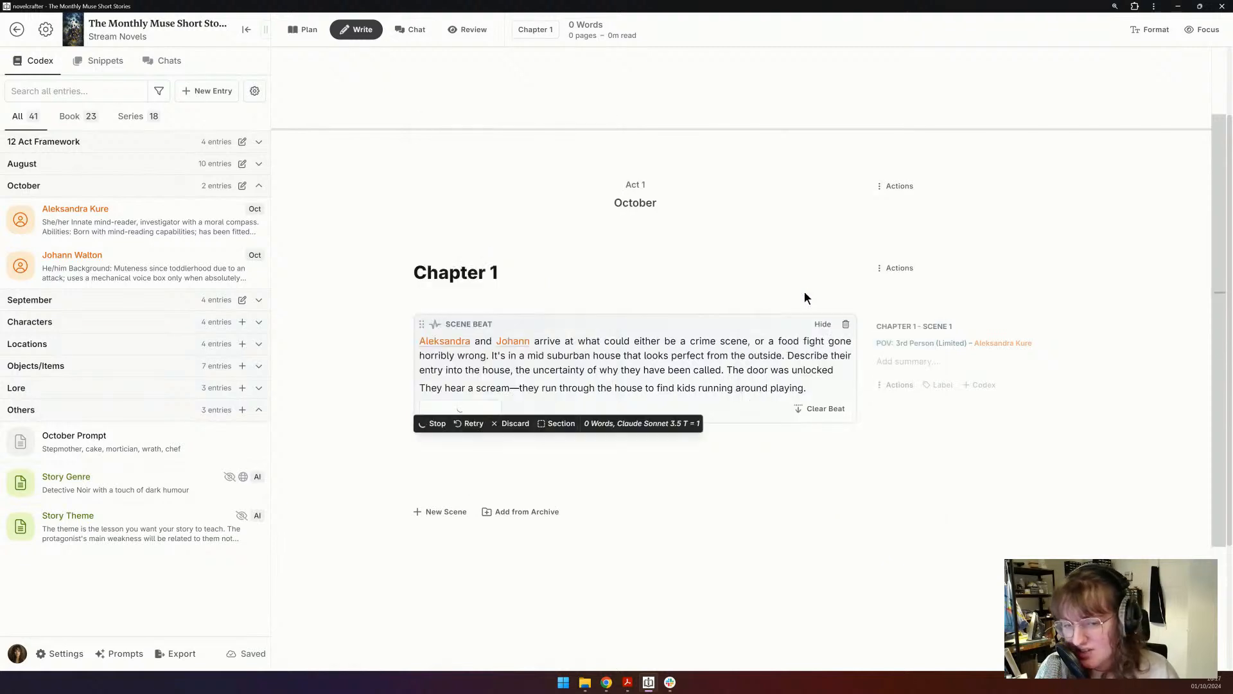
- Skim the generated prose and apply it to the Chapter 1 scene
{"action": "scroll", "coordinate": [528, 256], "scroll_direction": "down", "scroll_amount": 1}
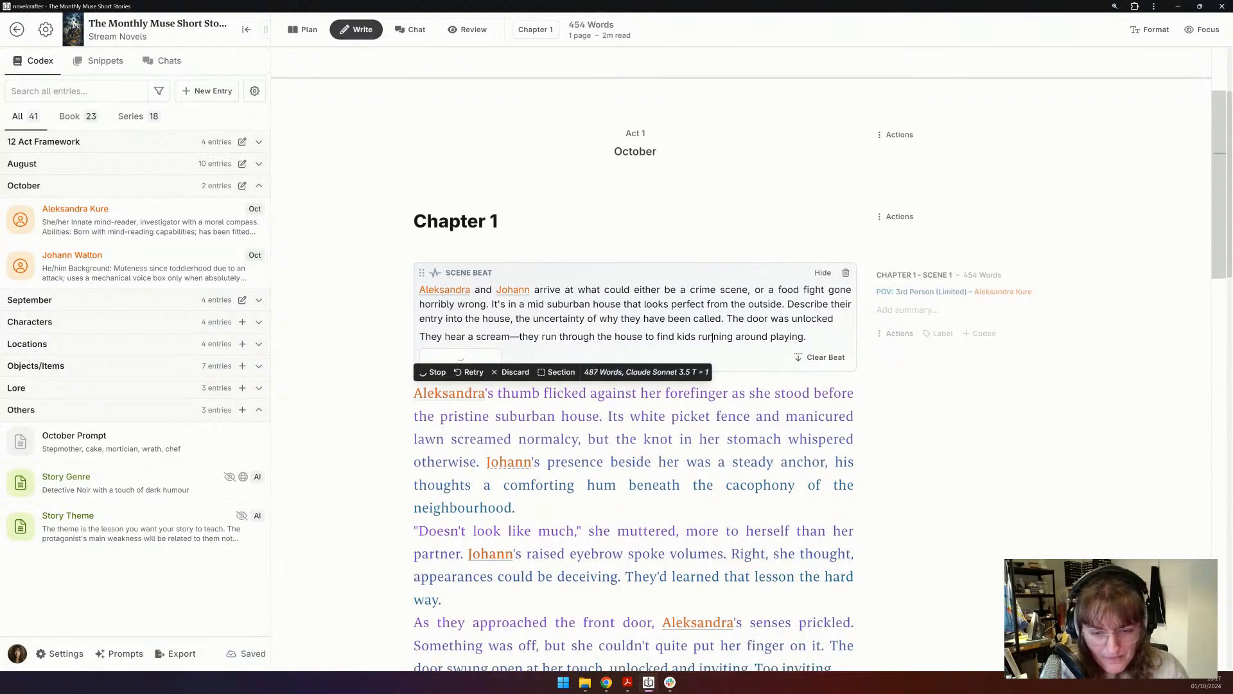
{"action": "scroll", "coordinate": [713, 337], "scroll_direction": "down", "scroll_amount": 12}
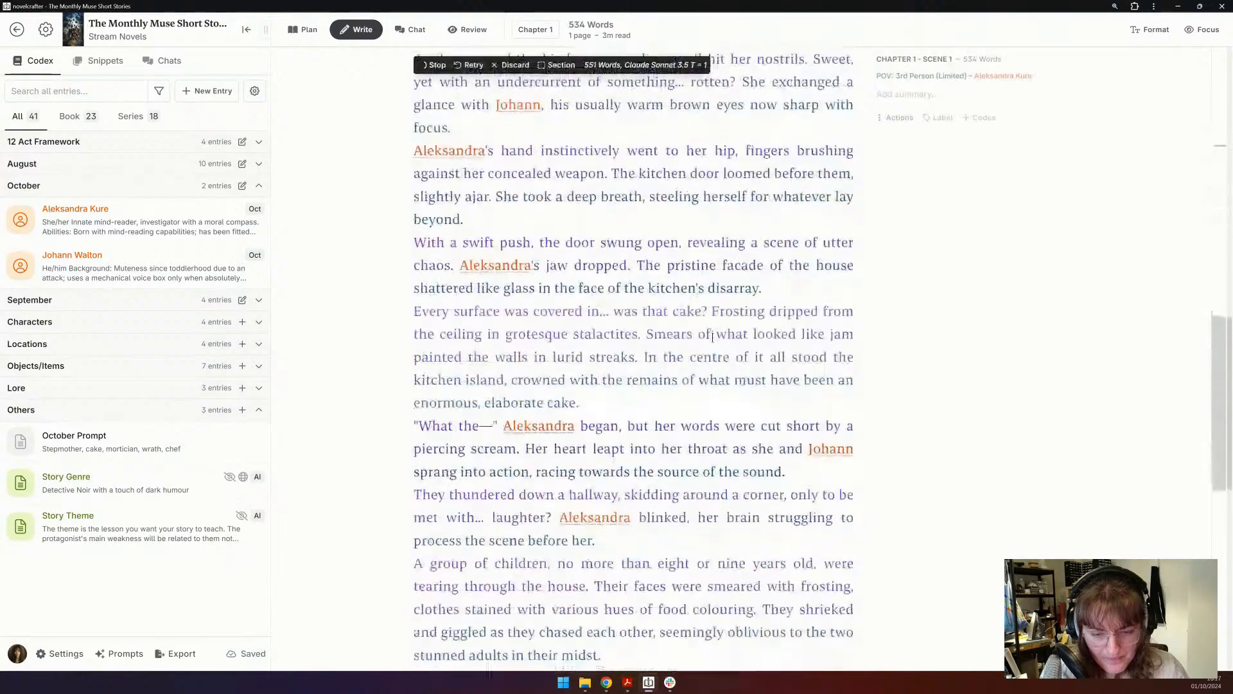
{"action": "scroll", "coordinate": [712, 337], "scroll_direction": "up", "scroll_amount": 10}
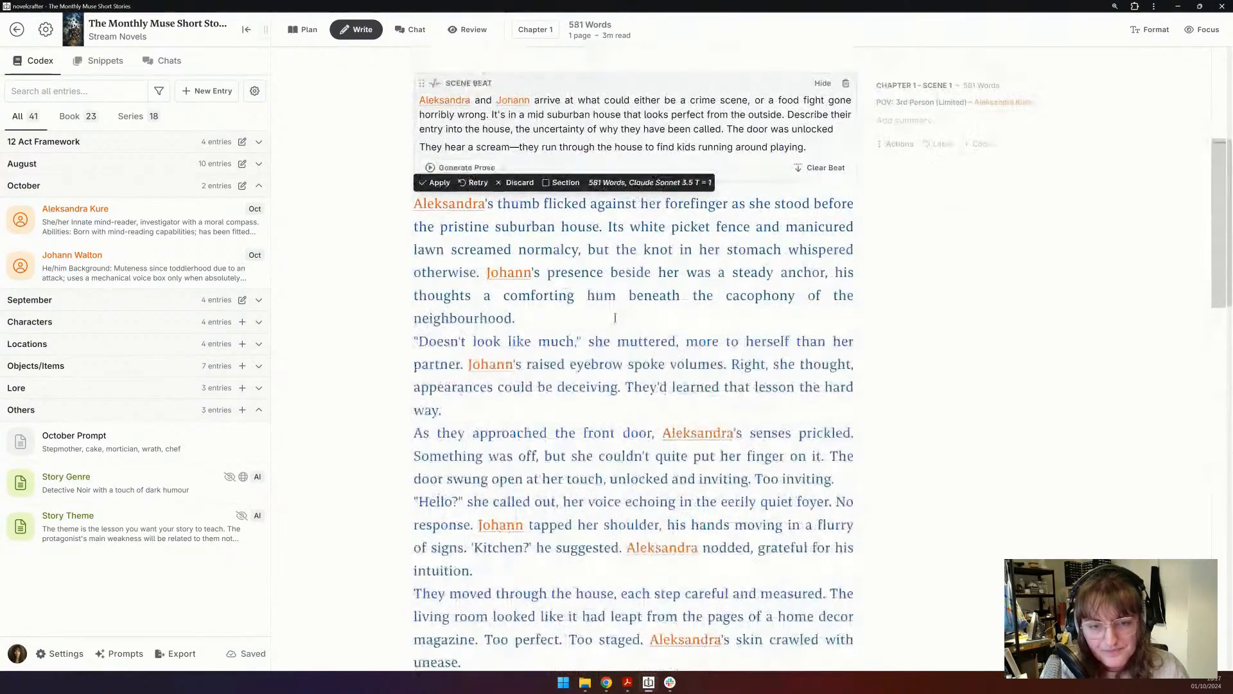
{"action": "scroll", "coordinate": [615, 318], "scroll_direction": "up", "scroll_amount": 2}
{"action": "left_click", "coordinate": [436, 279]}
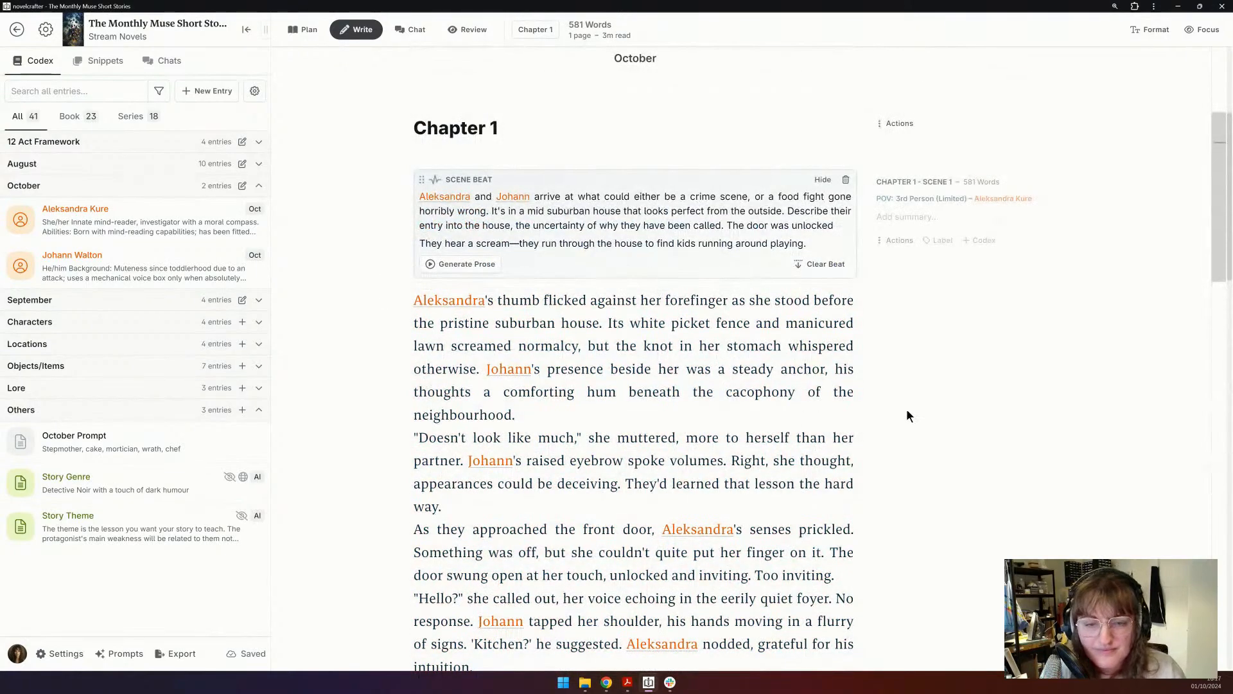
- Read the applied scene from its opening paragraph to its final line, checking how the characters and the scene beat are handled
{"action": "scroll", "coordinate": [902, 409], "scroll_direction": "down", "scroll_amount": 1}
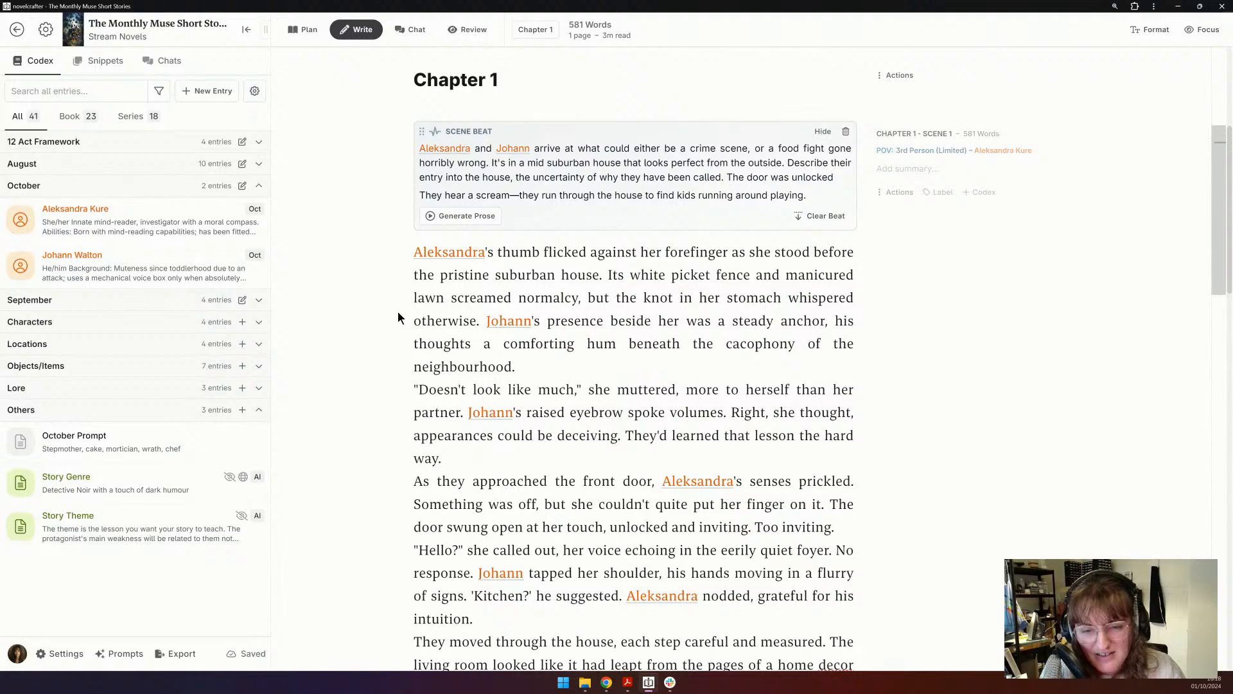
{"action": "scroll", "coordinate": [399, 311], "scroll_direction": "down", "scroll_amount": 2}
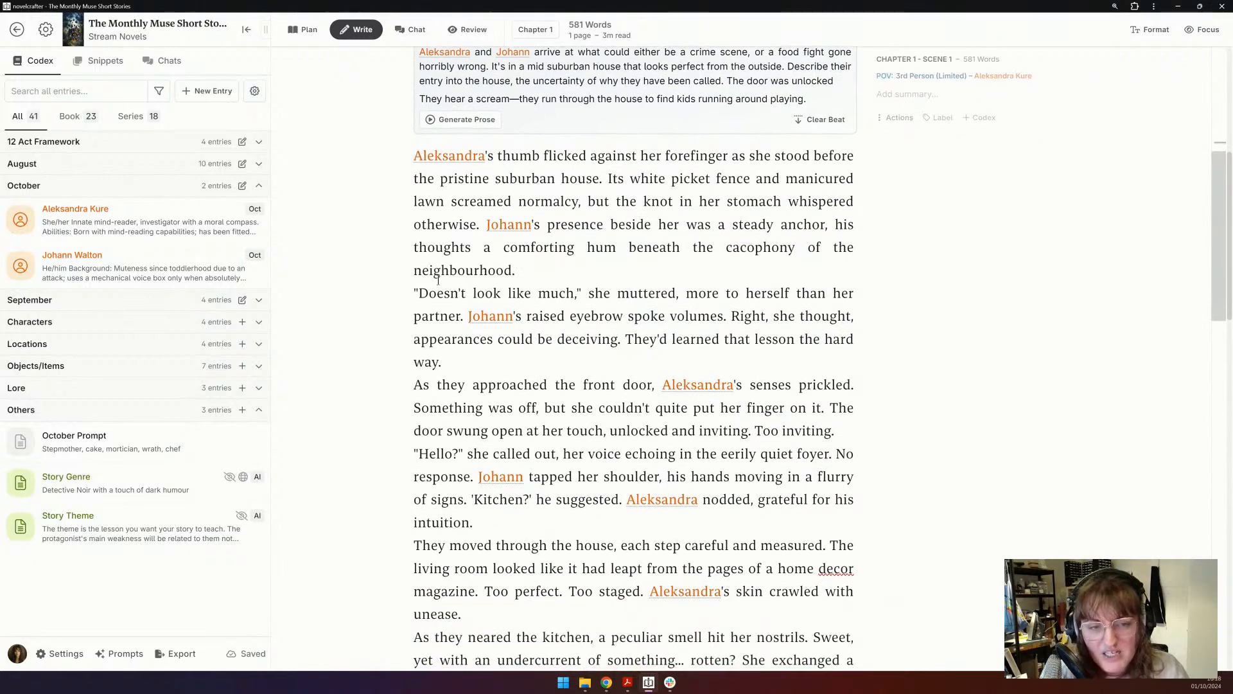
{"action": "scroll", "coordinate": [376, 473], "scroll_direction": "down", "scroll_amount": 1}
{"action": "scroll", "coordinate": [376, 473], "scroll_direction": "down", "scroll_amount": 1}
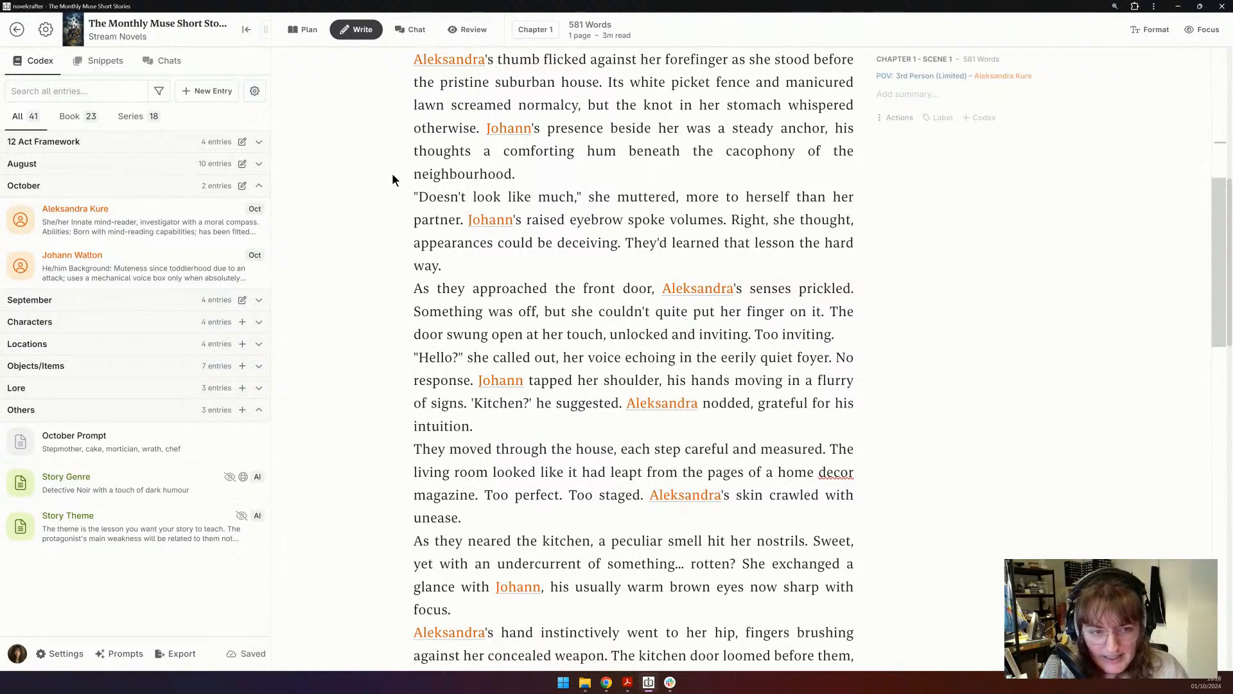
{"action": "scroll", "coordinate": [392, 175], "scroll_direction": "down", "scroll_amount": 2}
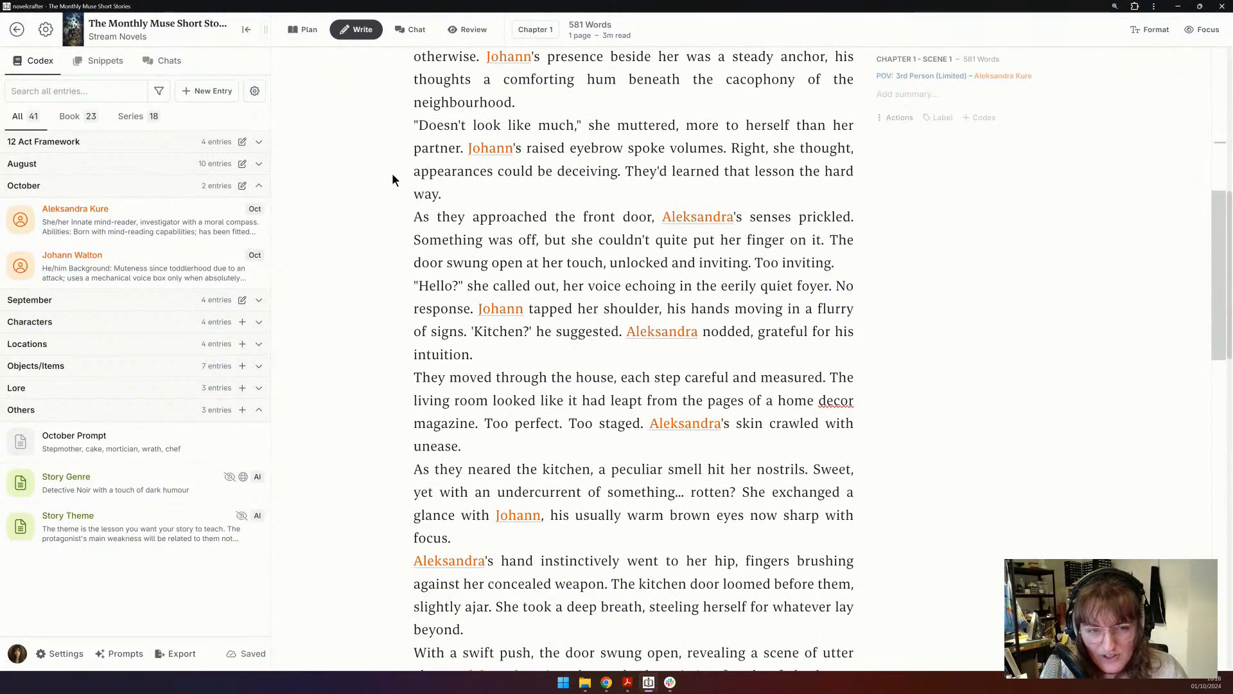
{"action": "scroll", "coordinate": [393, 177], "scroll_direction": "down", "scroll_amount": 1}
{"action": "scroll", "coordinate": [393, 175], "scroll_direction": "down", "scroll_amount": 2}
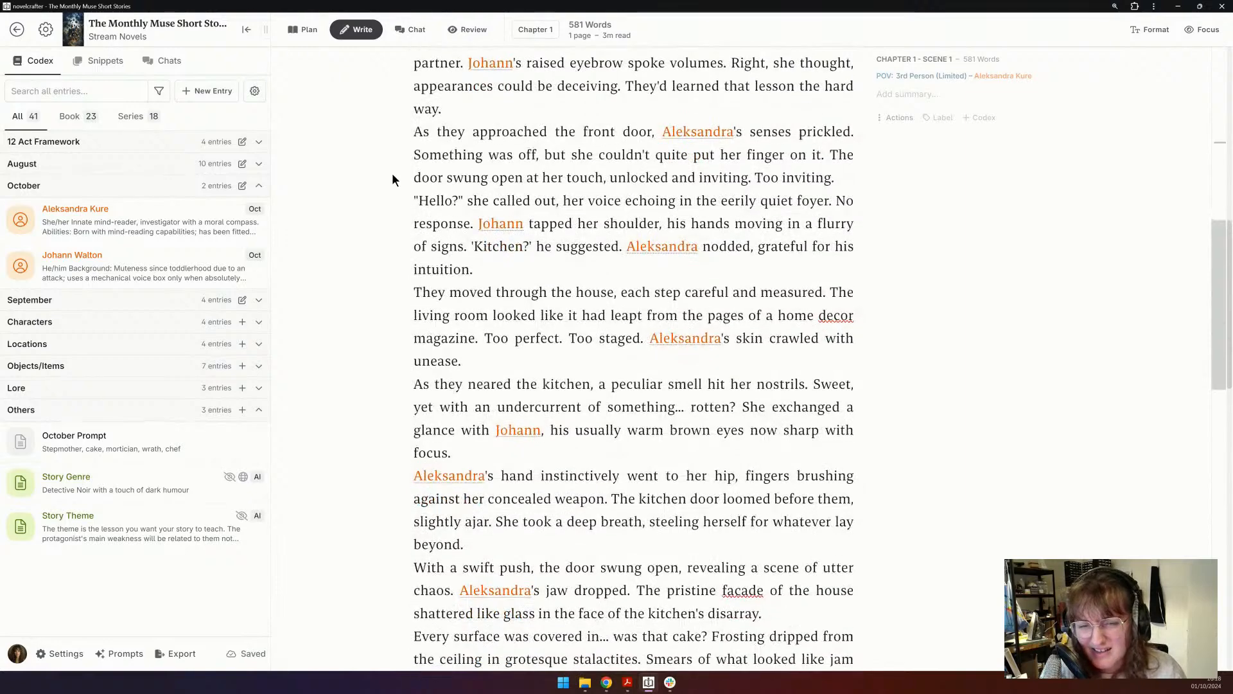
{"action": "scroll", "coordinate": [392, 177], "scroll_direction": "down", "scroll_amount": 4}
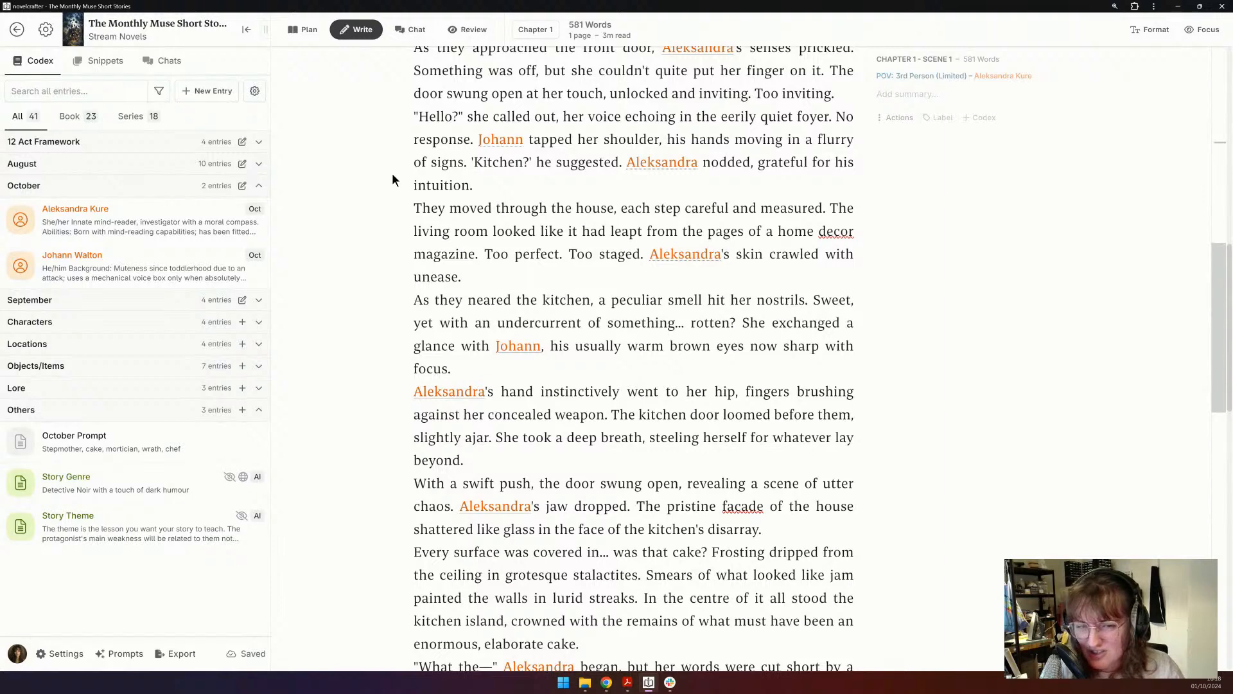
{"action": "scroll", "coordinate": [392, 179], "scroll_direction": "down", "scroll_amount": 3}
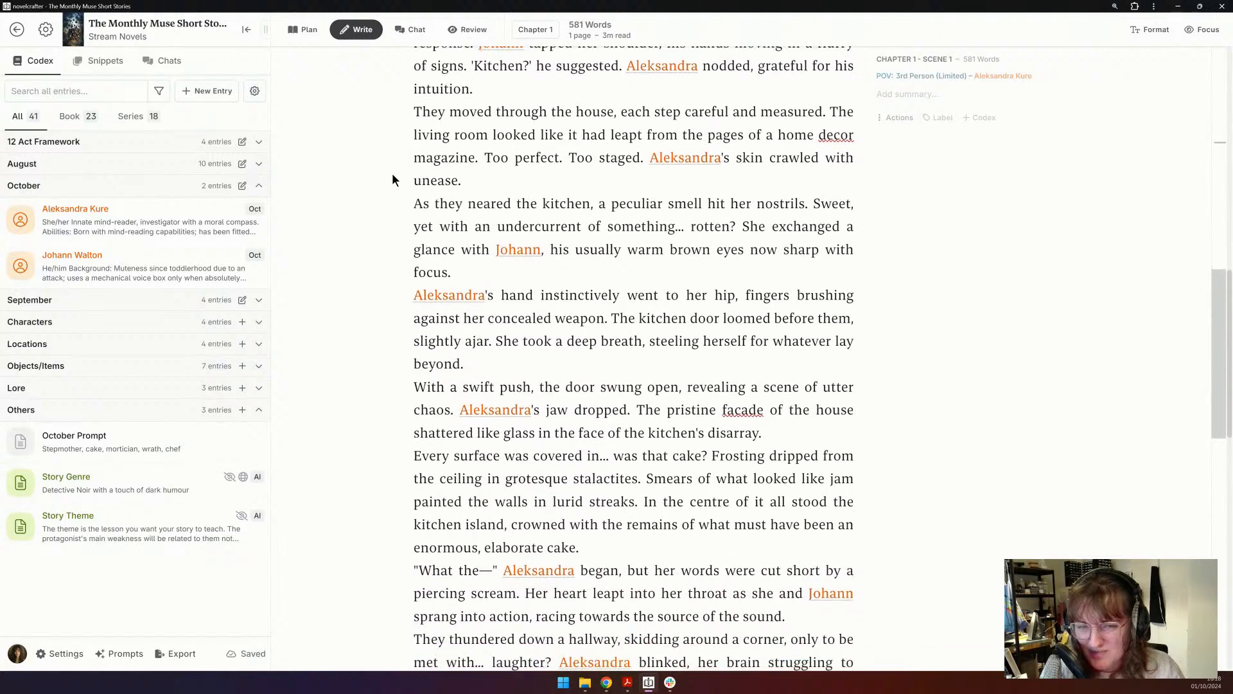
{"action": "scroll", "coordinate": [392, 179], "scroll_direction": "down", "scroll_amount": 1}
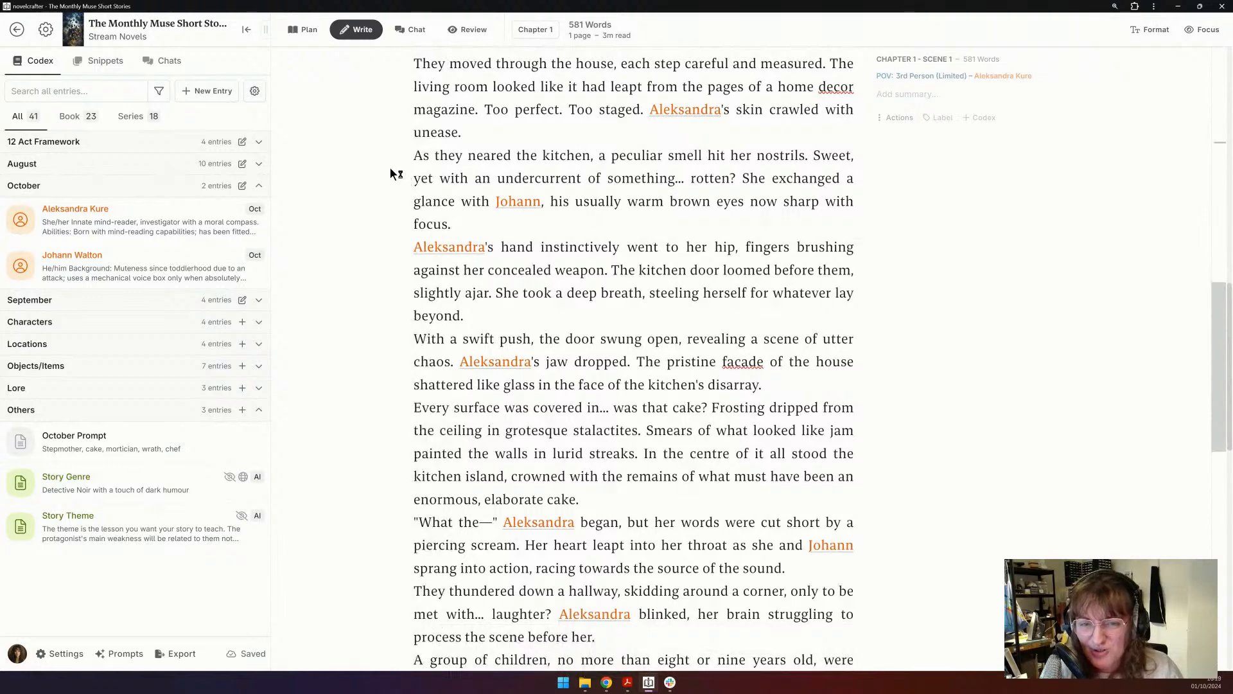
{"action": "scroll", "coordinate": [391, 172], "scroll_direction": "down", "scroll_amount": 3}
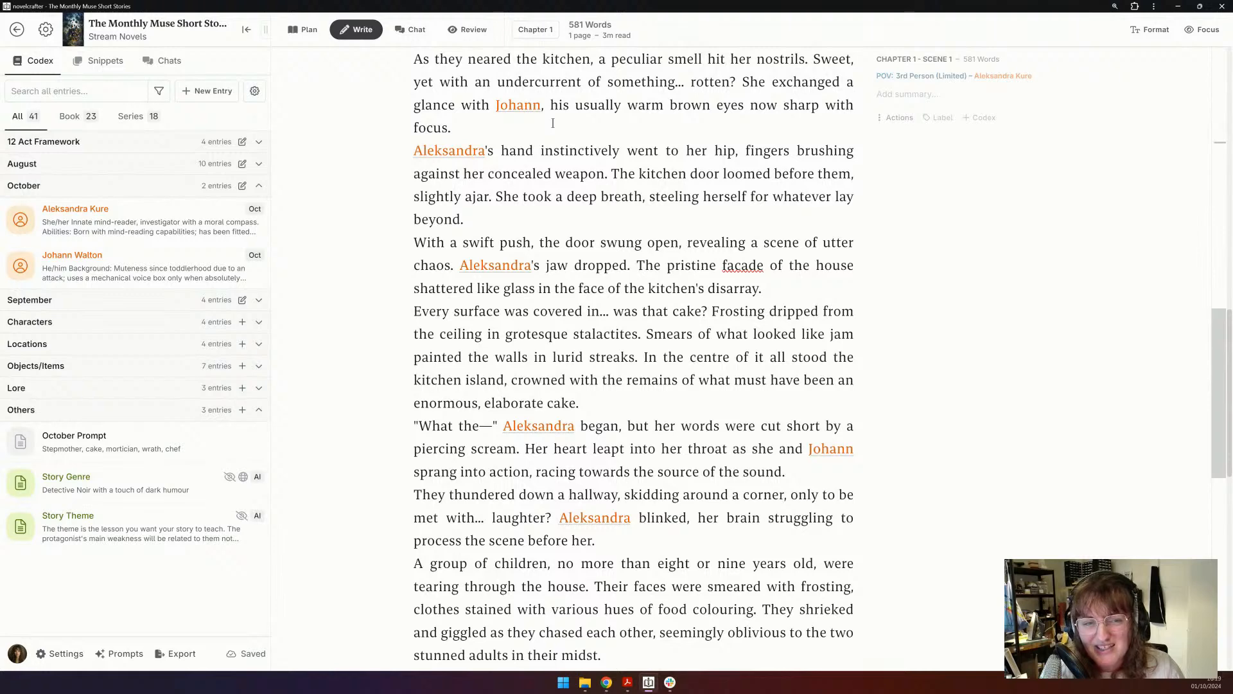
{"action": "scroll", "coordinate": [552, 123], "scroll_direction": "down", "scroll_amount": 2}
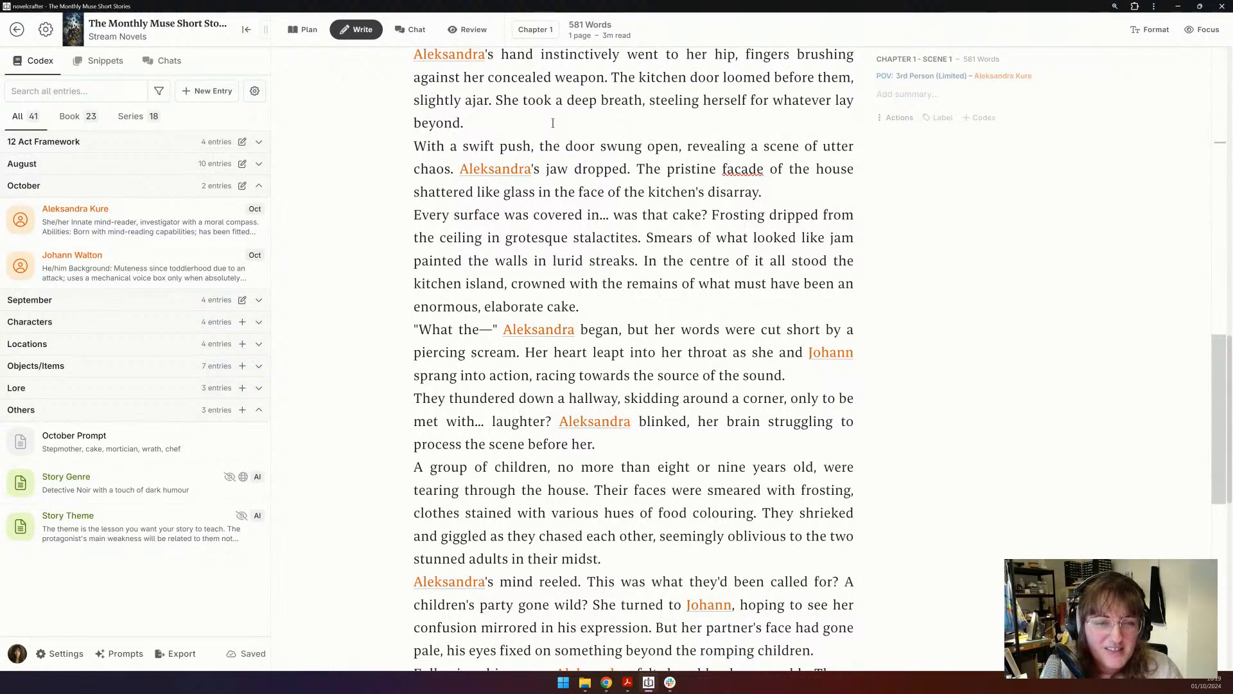
{"action": "scroll", "coordinate": [552, 122], "scroll_direction": "down", "scroll_amount": 3}
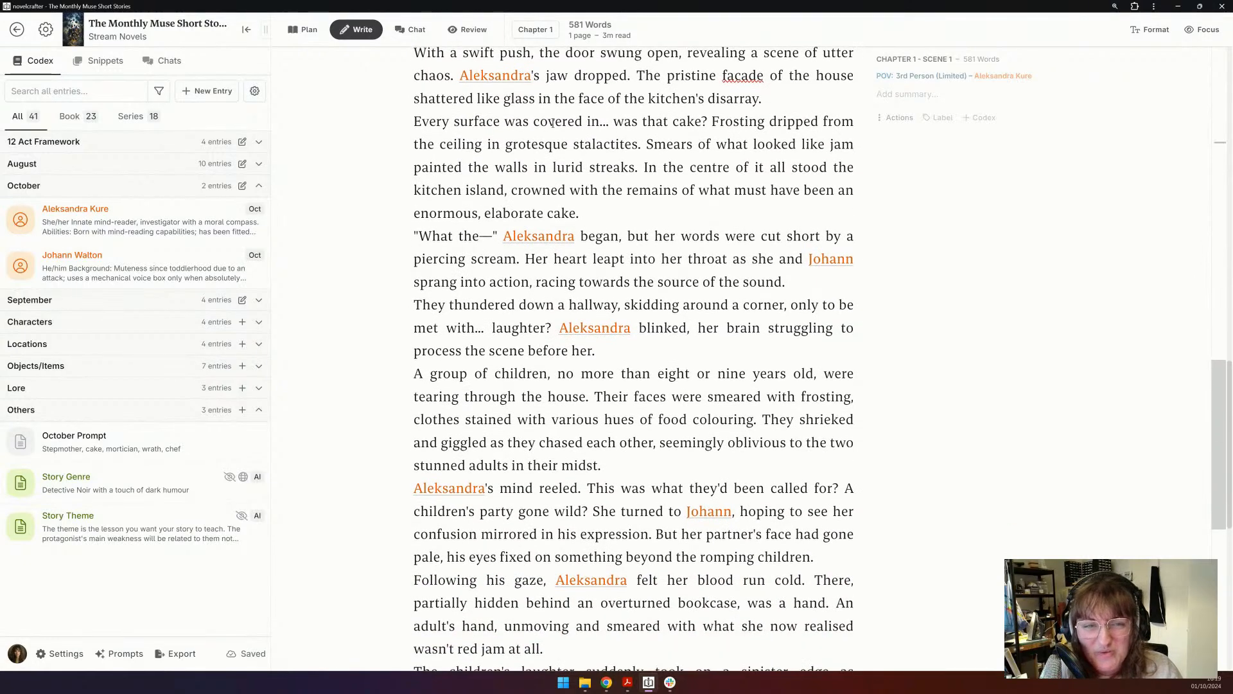
{"action": "scroll", "coordinate": [552, 122], "scroll_direction": "up", "scroll_amount": 1}
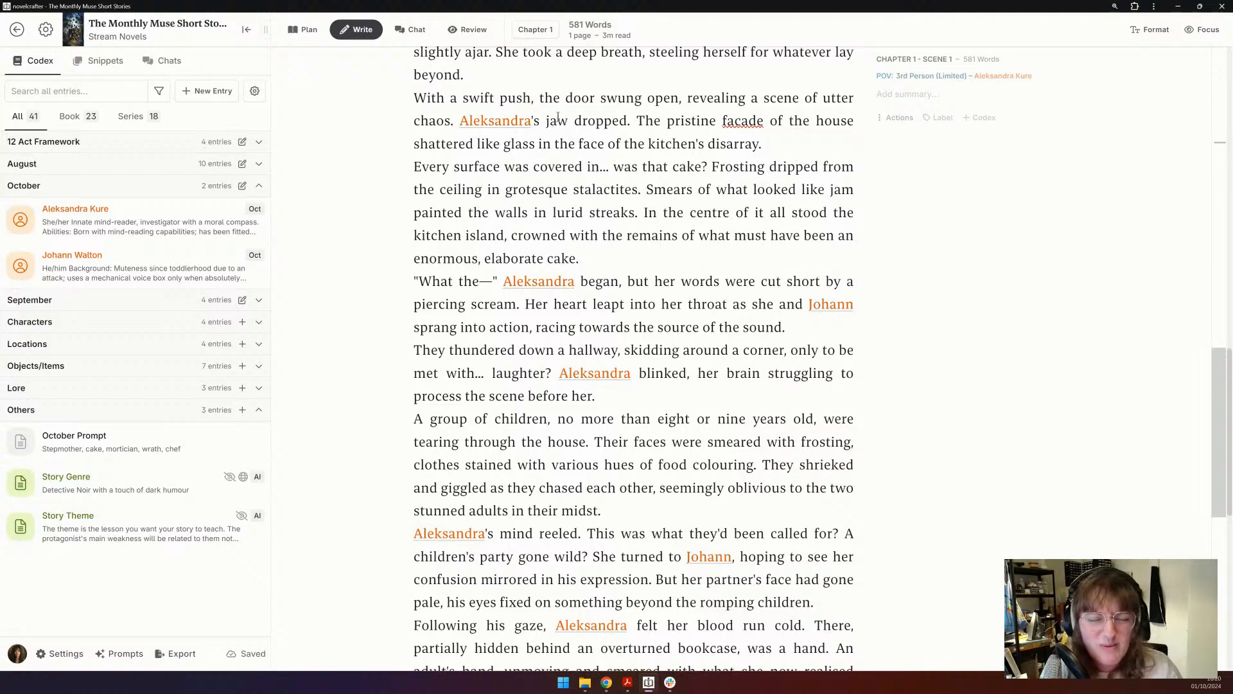
{"action": "scroll", "coordinate": [558, 117], "scroll_direction": "down", "scroll_amount": 3}
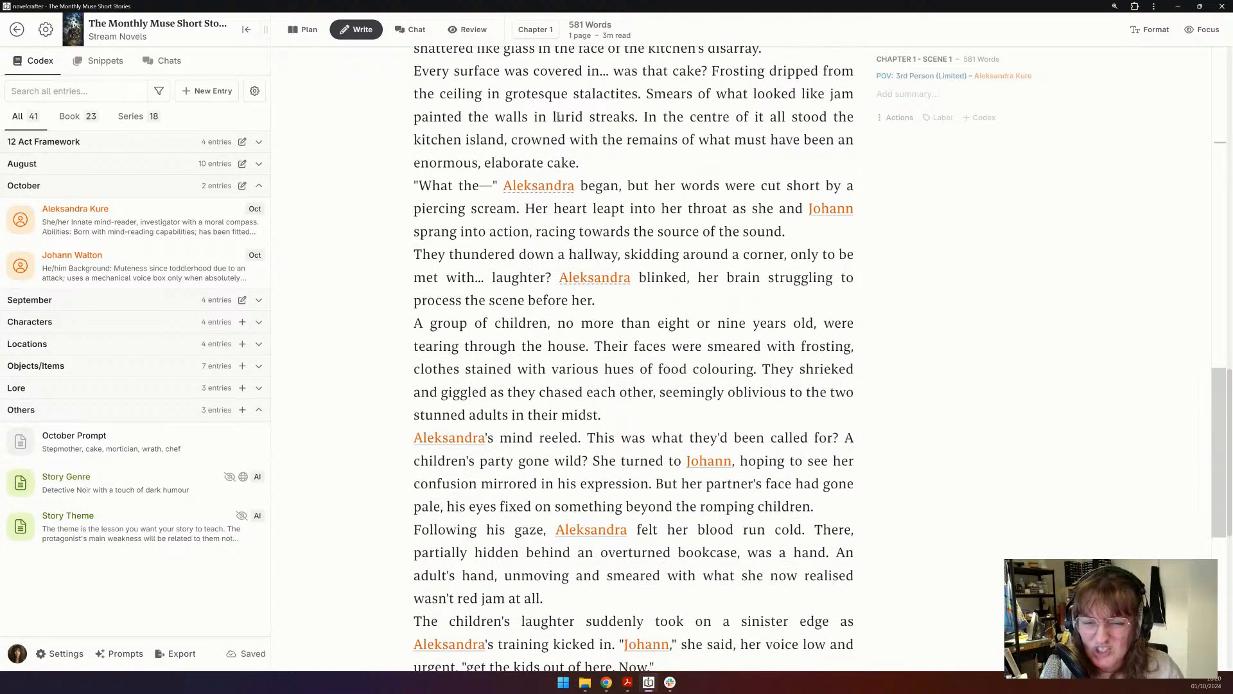
{"action": "scroll", "coordinate": [974, 341], "scroll_direction": "down", "scroll_amount": 3}
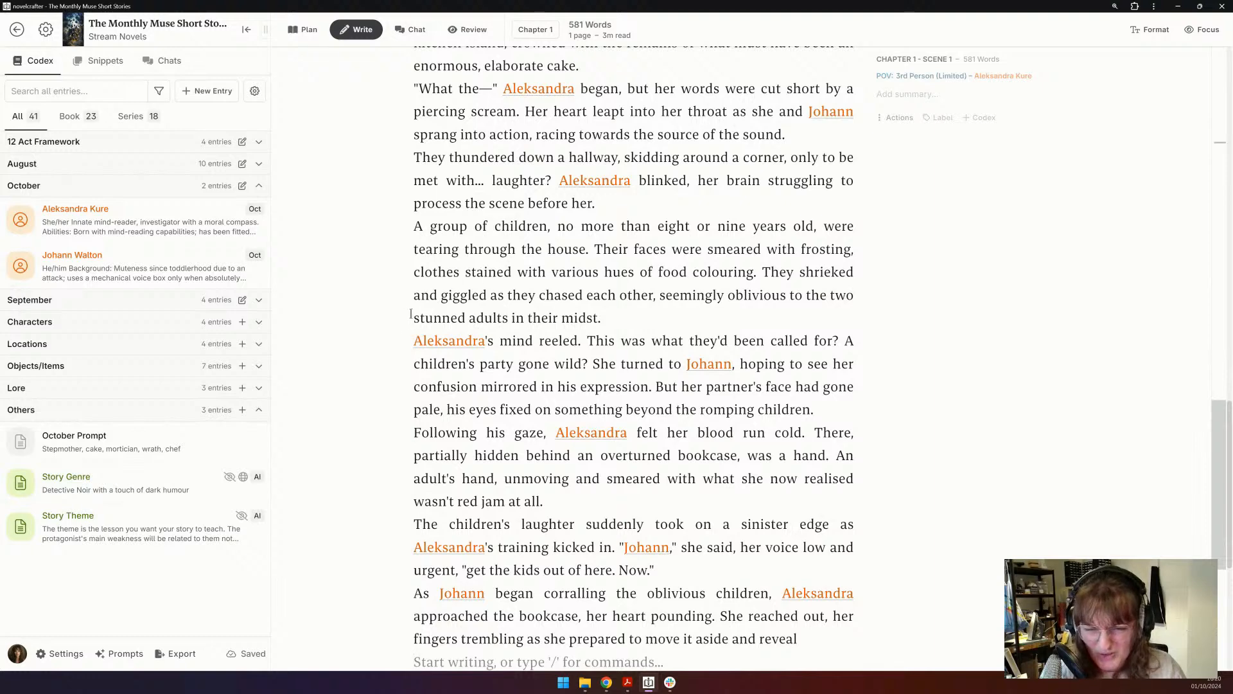
{"action": "scroll", "coordinate": [411, 314], "scroll_direction": "down", "scroll_amount": 3}
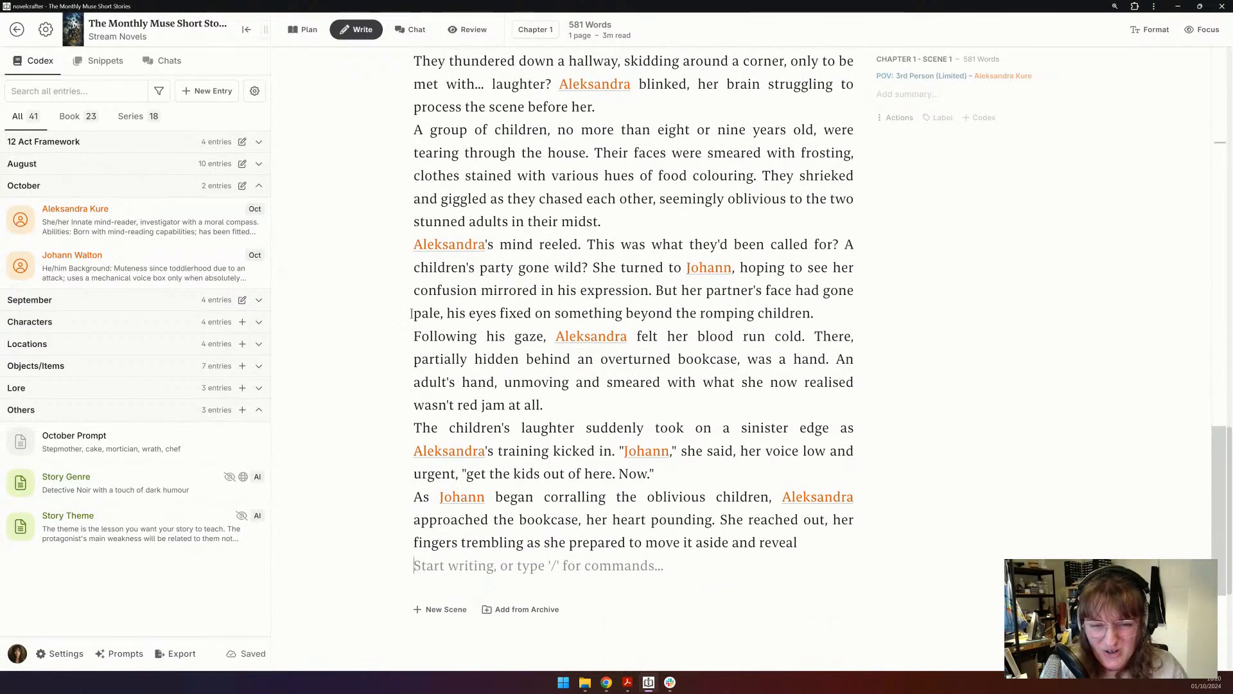
{"action": "scroll", "coordinate": [411, 314], "scroll_direction": "down", "scroll_amount": 1}
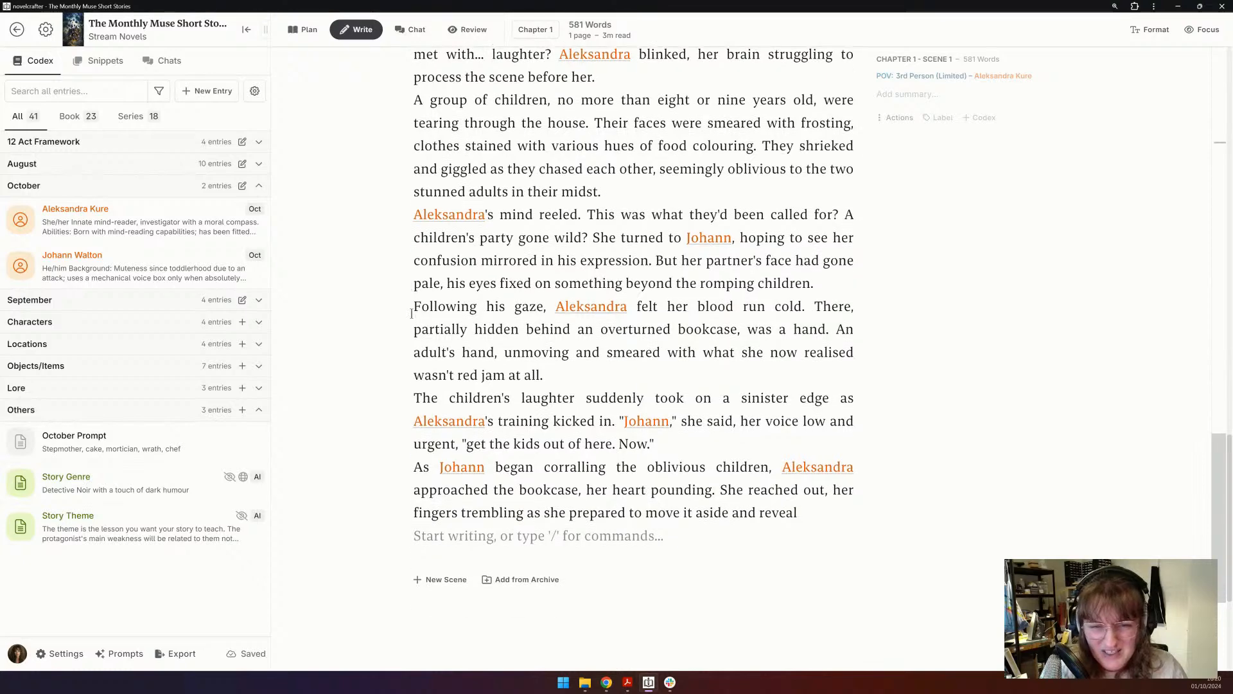
{"action": "scroll", "coordinate": [411, 314], "scroll_direction": "down", "scroll_amount": 2}
{"action": "scroll", "coordinate": [411, 314], "scroll_direction": "down", "scroll_amount": 1}
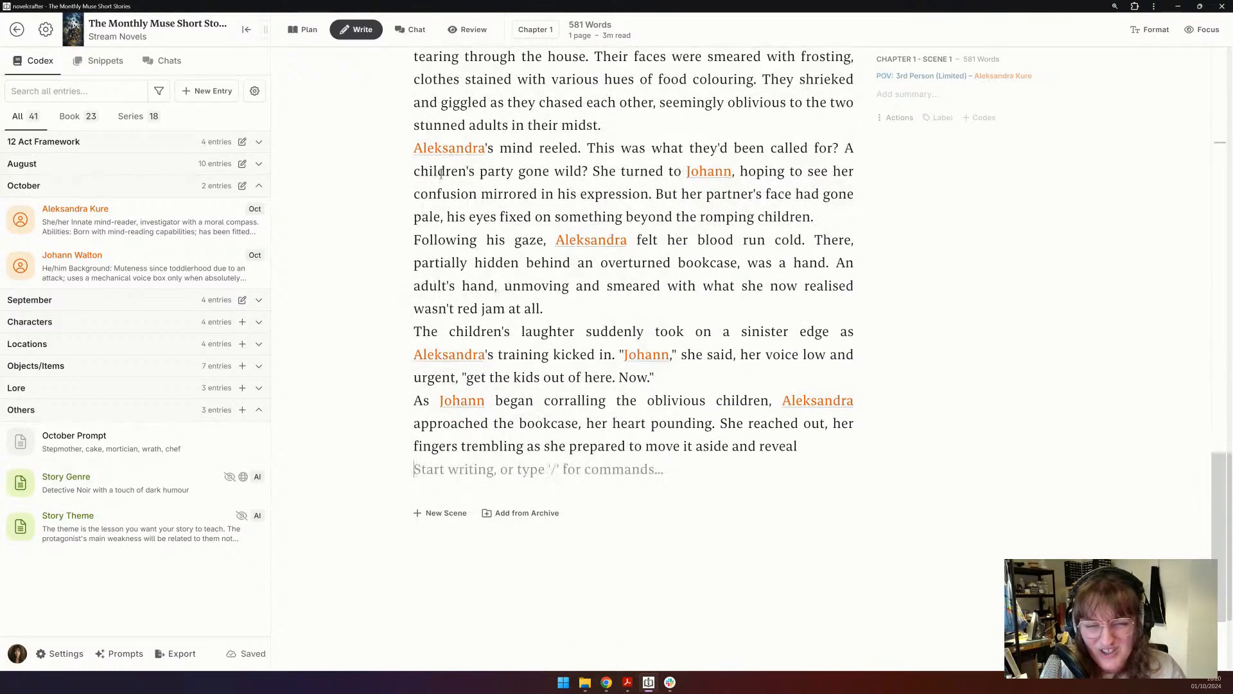
{"action": "left_click", "coordinate": [656, 193]}
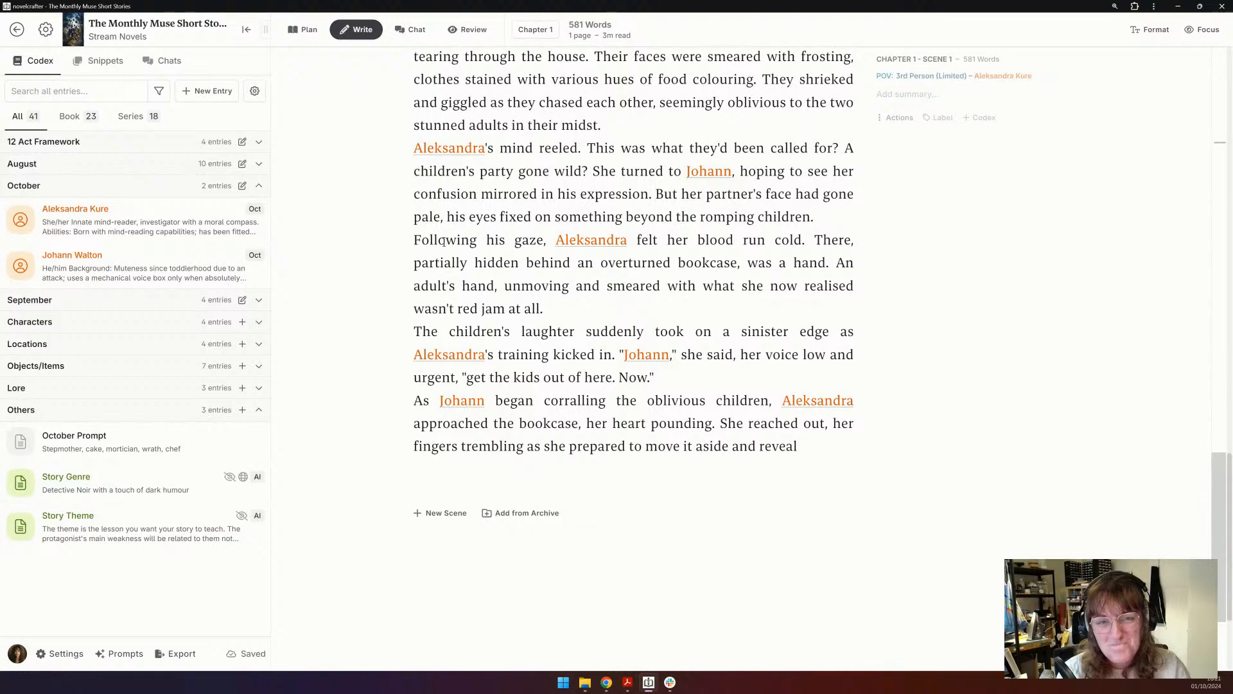
- Reread the Chapter 1 prose from its closing lines back to the opening and compare it with the scene beat
{"action": "scroll", "coordinate": [443, 242], "scroll_direction": "up", "scroll_amount": 5}
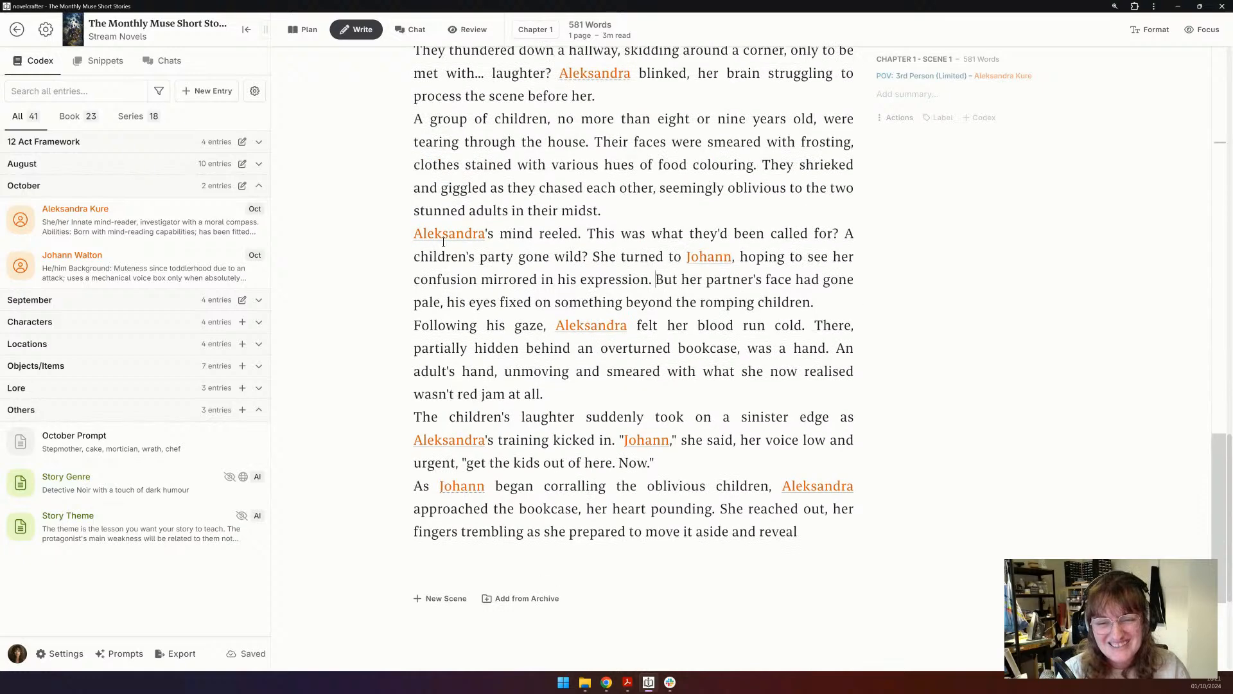
{"action": "scroll", "coordinate": [443, 241], "scroll_direction": "up", "scroll_amount": 15}
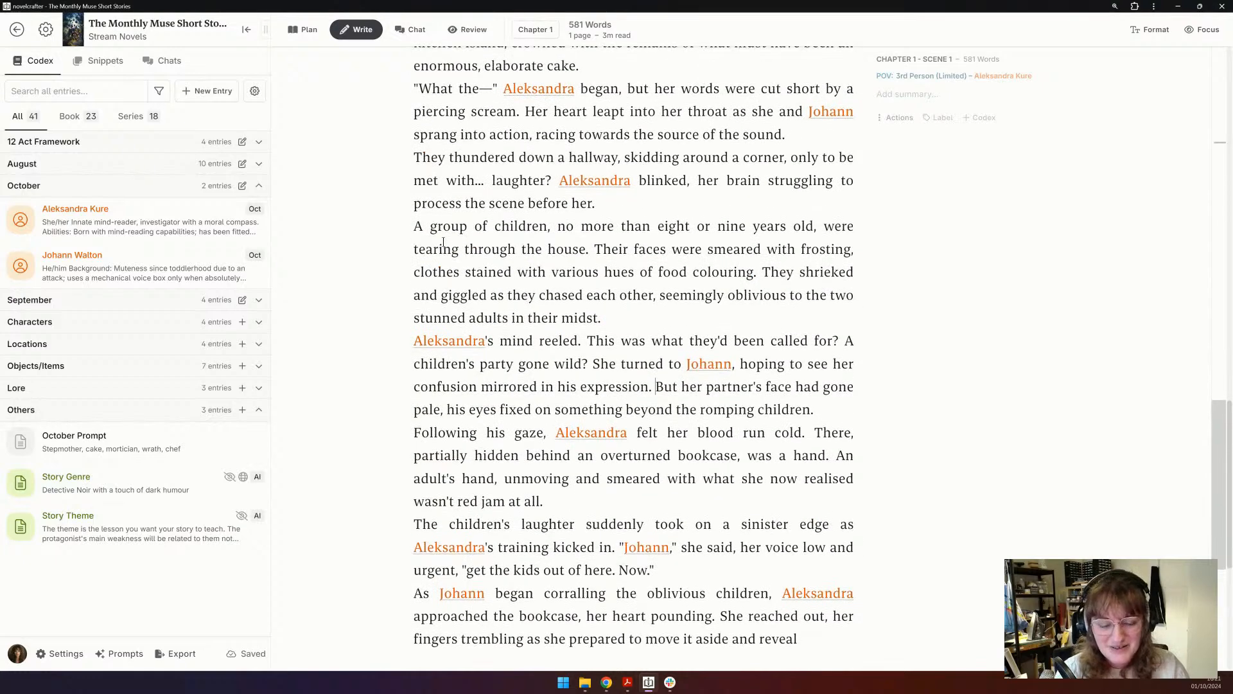
{"action": "scroll", "coordinate": [443, 241], "scroll_direction": "up", "scroll_amount": 7}
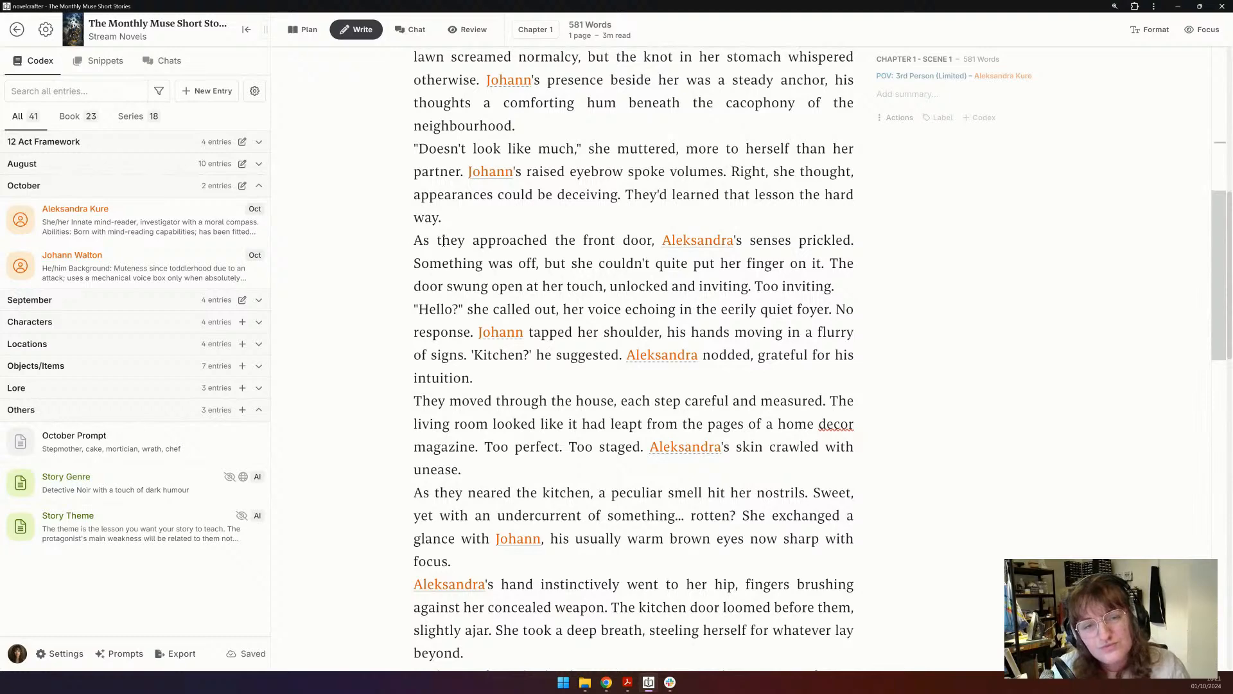
{"action": "scroll", "coordinate": [364, 311], "scroll_direction": "up", "scroll_amount": 3}
{"action": "scroll", "coordinate": [361, 311], "scroll_direction": "up", "scroll_amount": 1}
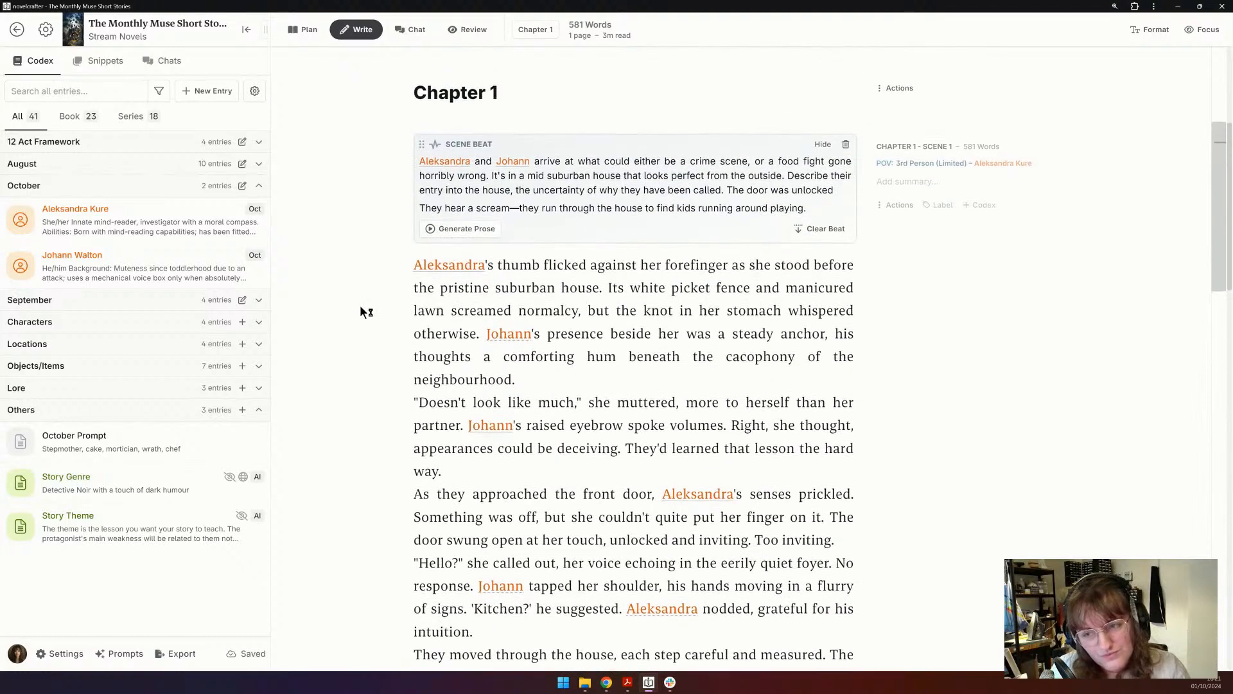
{"action": "scroll", "coordinate": [360, 304], "scroll_direction": "up", "scroll_amount": 4}
{"action": "scroll", "coordinate": [360, 303], "scroll_direction": "down", "scroll_amount": 3}
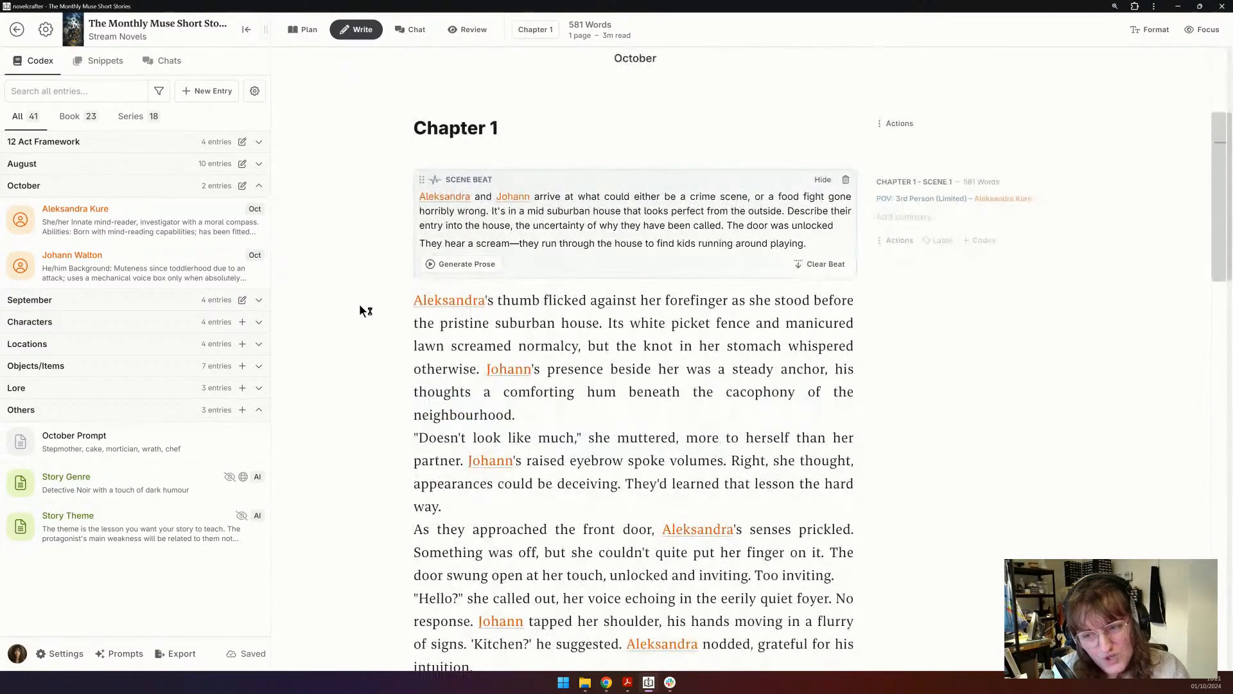
{"action": "scroll", "coordinate": [357, 302], "scroll_direction": "down", "scroll_amount": 1}
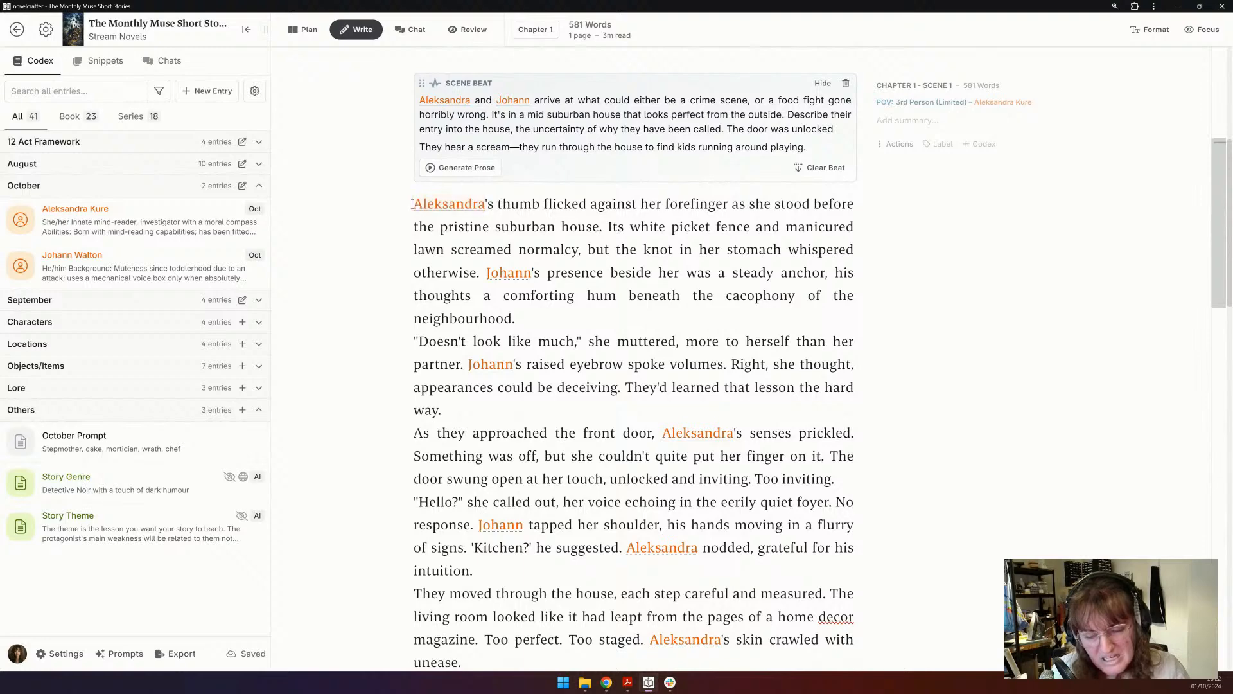
- Save the scene's entire generated prose as a snippet and clear the Chapter 1 scene down to an empty scene beat
{"action": "left_click_drag", "start_coordinate": [412, 203], "coordinate": [845, 413]}
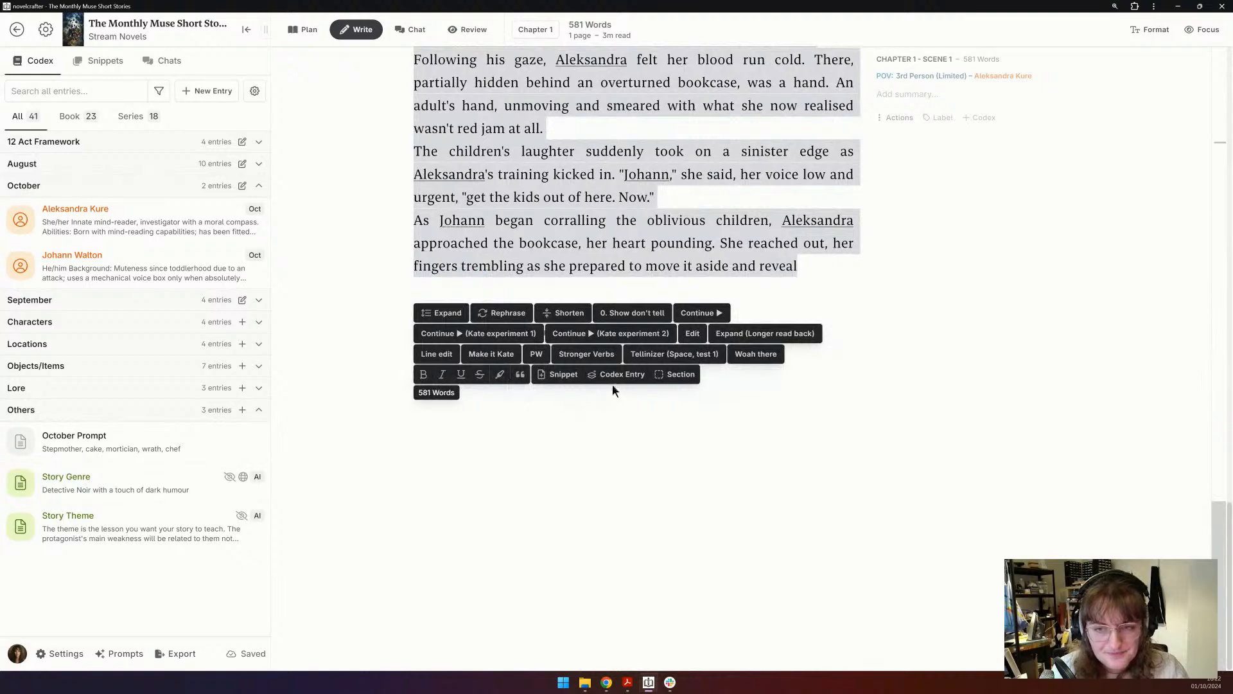
{"action": "left_click", "coordinate": [560, 375]}
{"action": "left_click", "coordinate": [774, 296]}
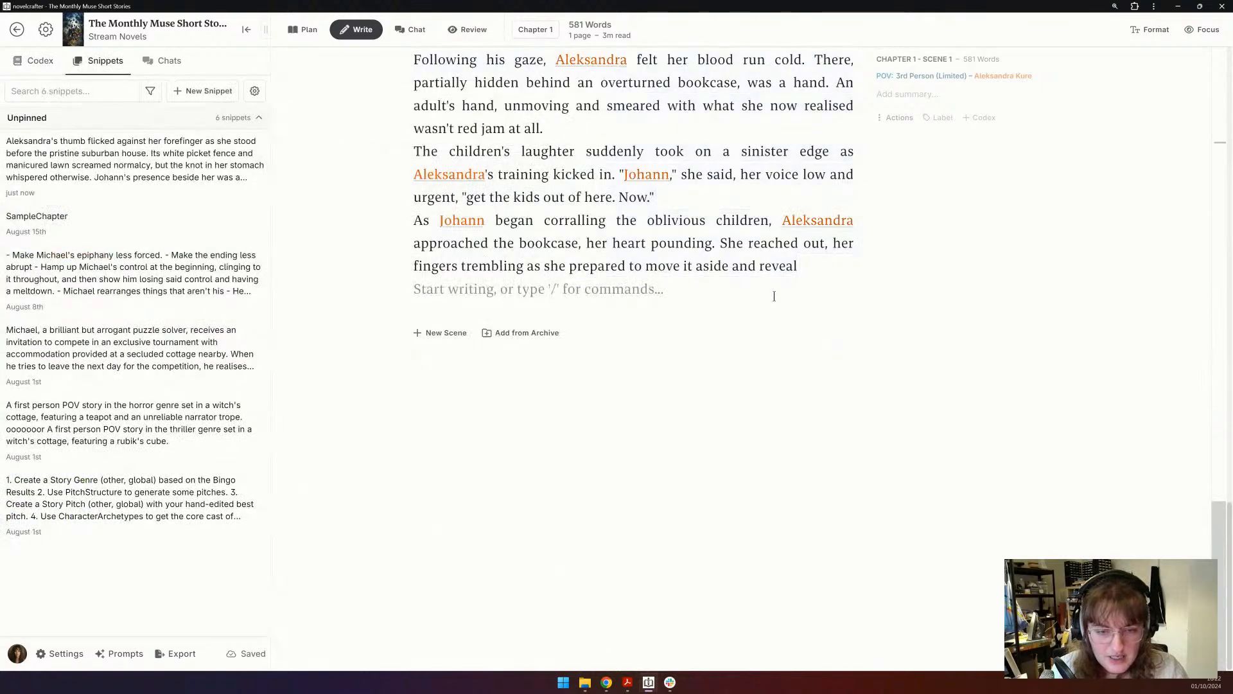
{"action": "key", "text": "ctrl+a"}
{"action": "key", "text": "BackSpace"}
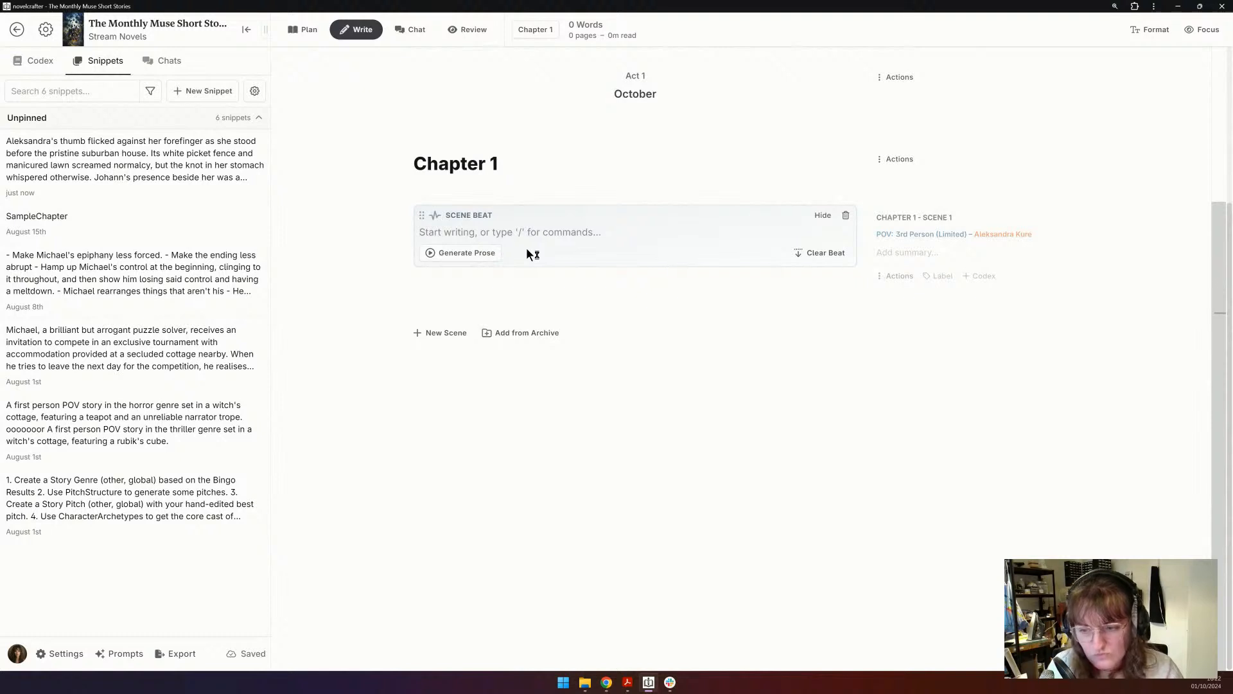
- Change the Story Genre codex description to "Detective Noir with dark humour" and close the entry
{"action": "left_click", "coordinate": [14, 64]}
{"action": "left_click", "coordinate": [467, 230]}
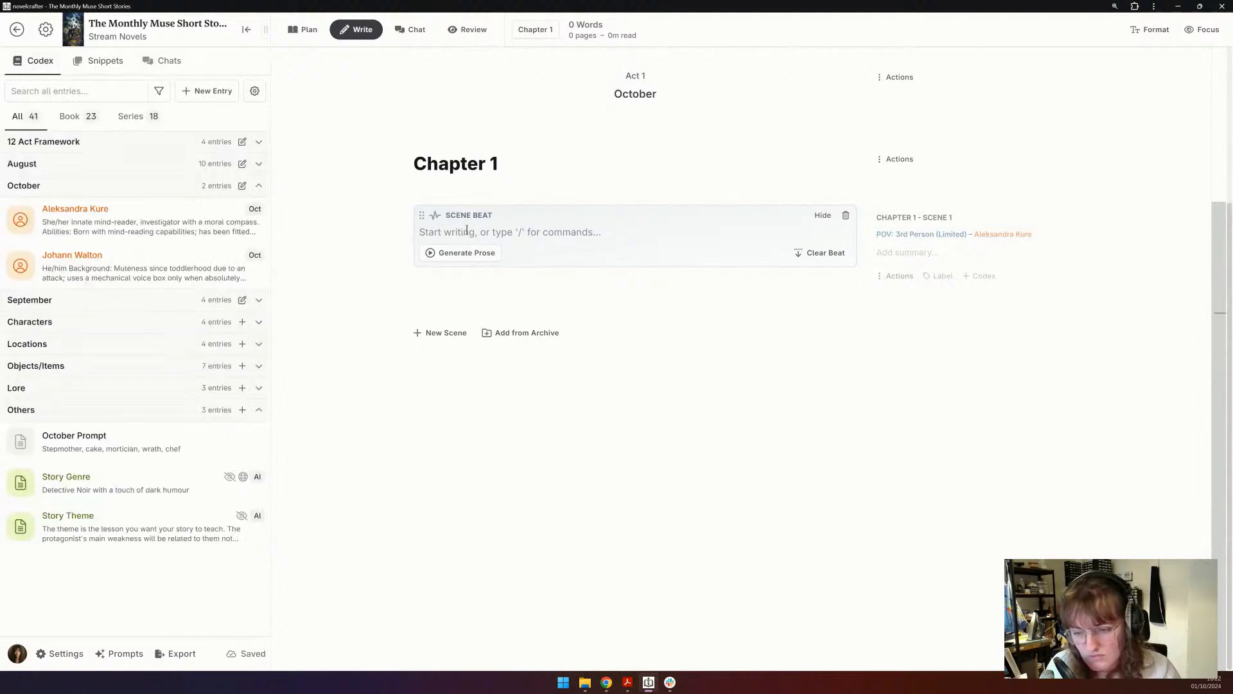
{"action": "left_click", "coordinate": [154, 484]}
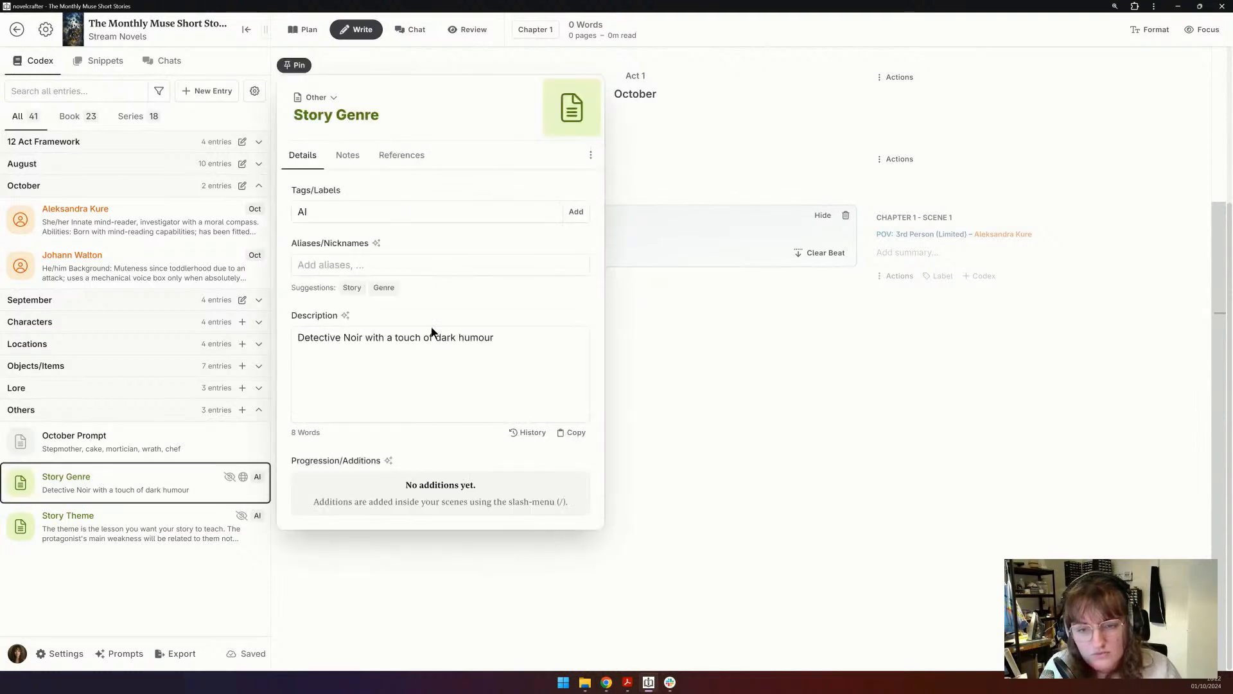
{"action": "left_click", "coordinate": [420, 339]}
{"action": "left_click_drag", "start_coordinate": [438, 335], "coordinate": [387, 332]}
{"action": "key", "text": "BackSpace"}
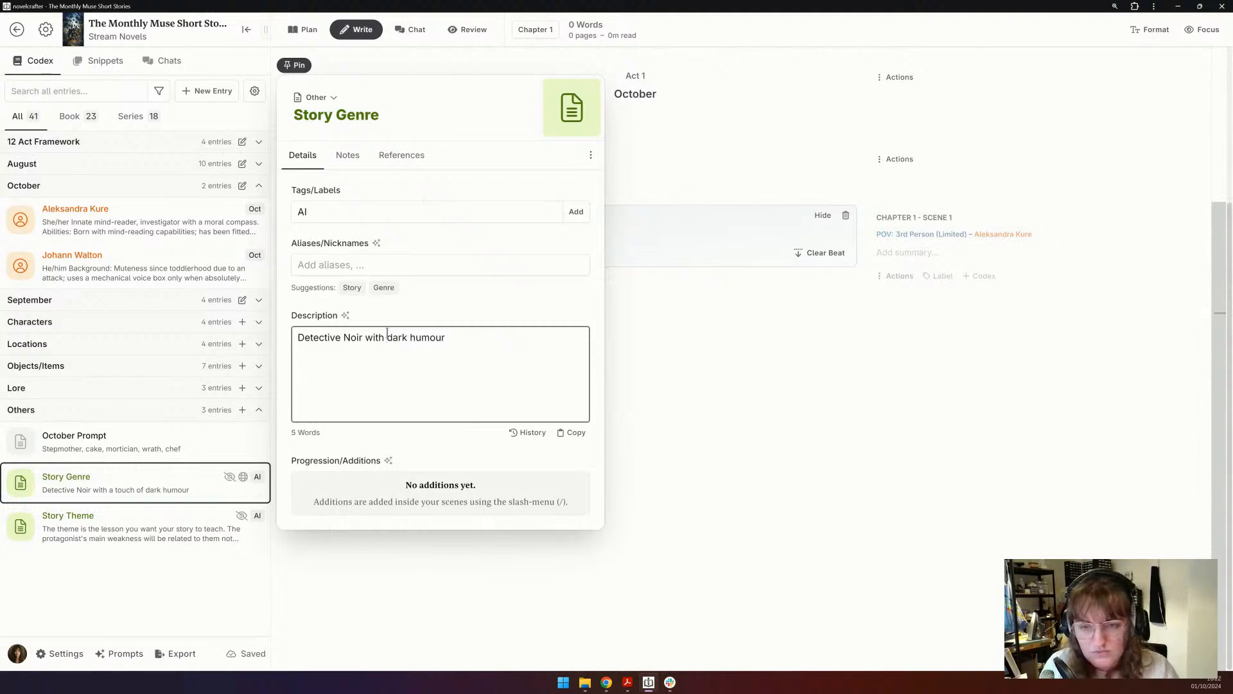
{"action": "left_click", "coordinate": [823, 359]}
- Begin the scene beat with "Aleksandra and Johann stand in the oddest crime scene that she has ever seen"
{"action": "left_click", "coordinate": [538, 230]}
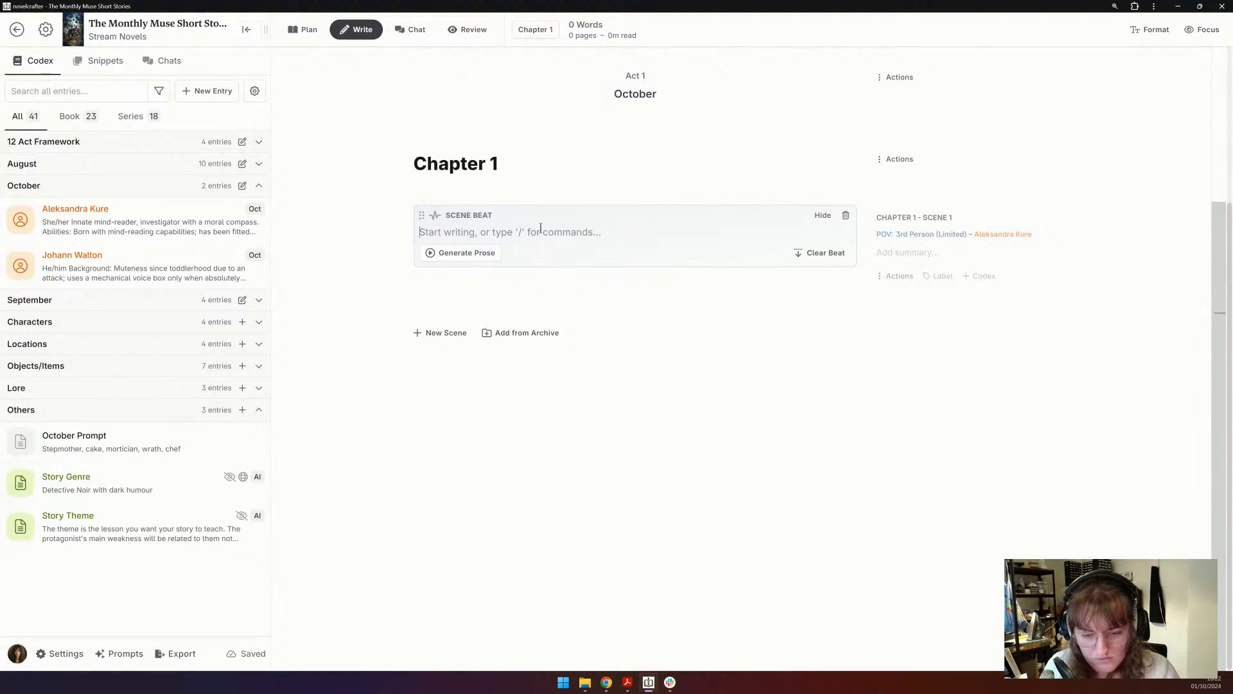
{"action": "type", "text": "Aleksa"}
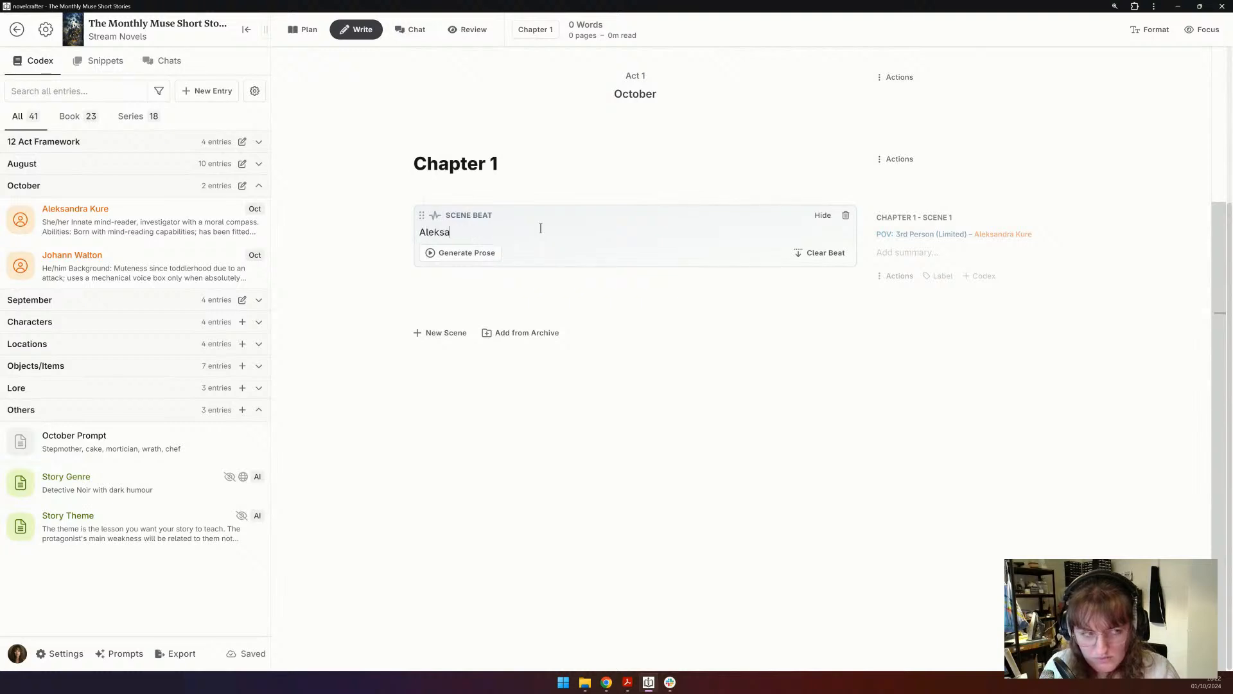
{"action": "type", "text": "ndra and Joh"}
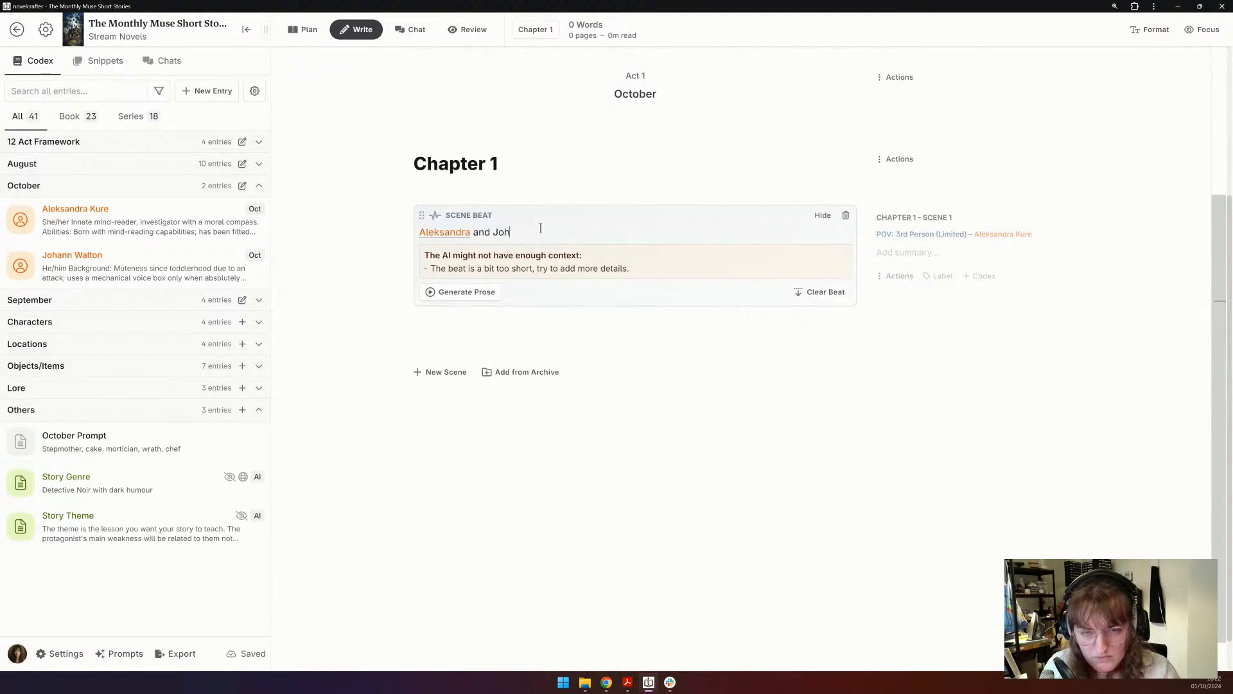
{"action": "type", "text": "ann stand in "}
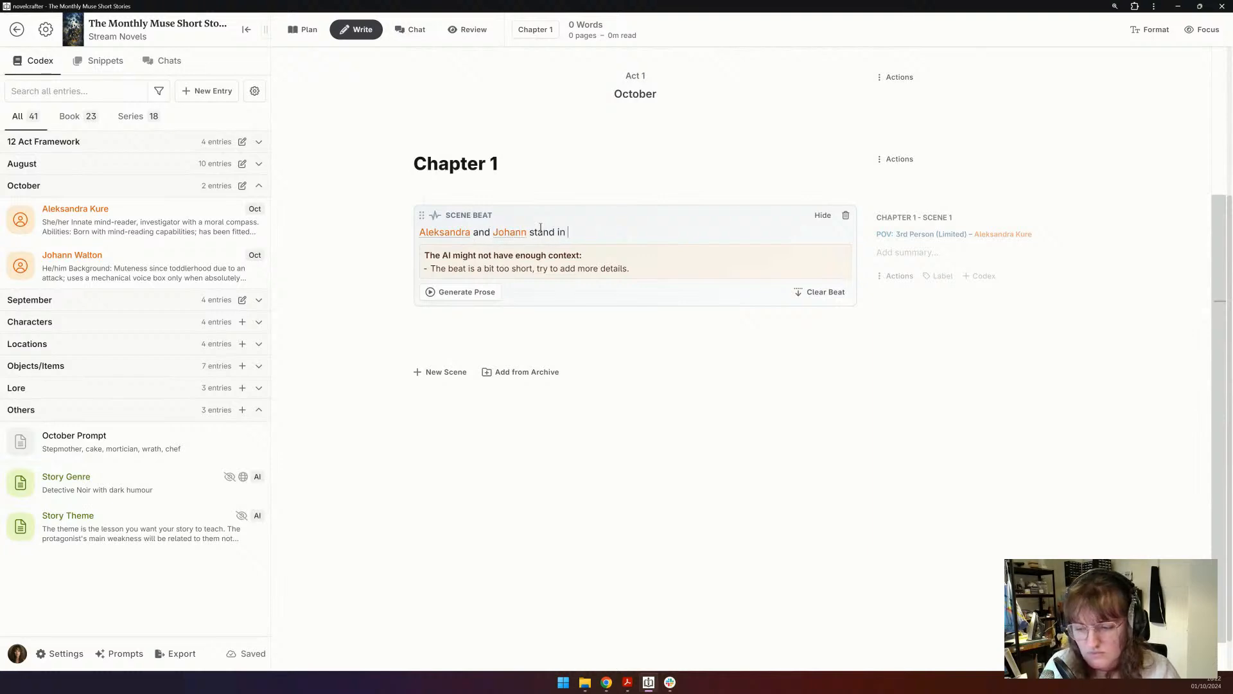
{"action": "type", "text": "the oddest"}
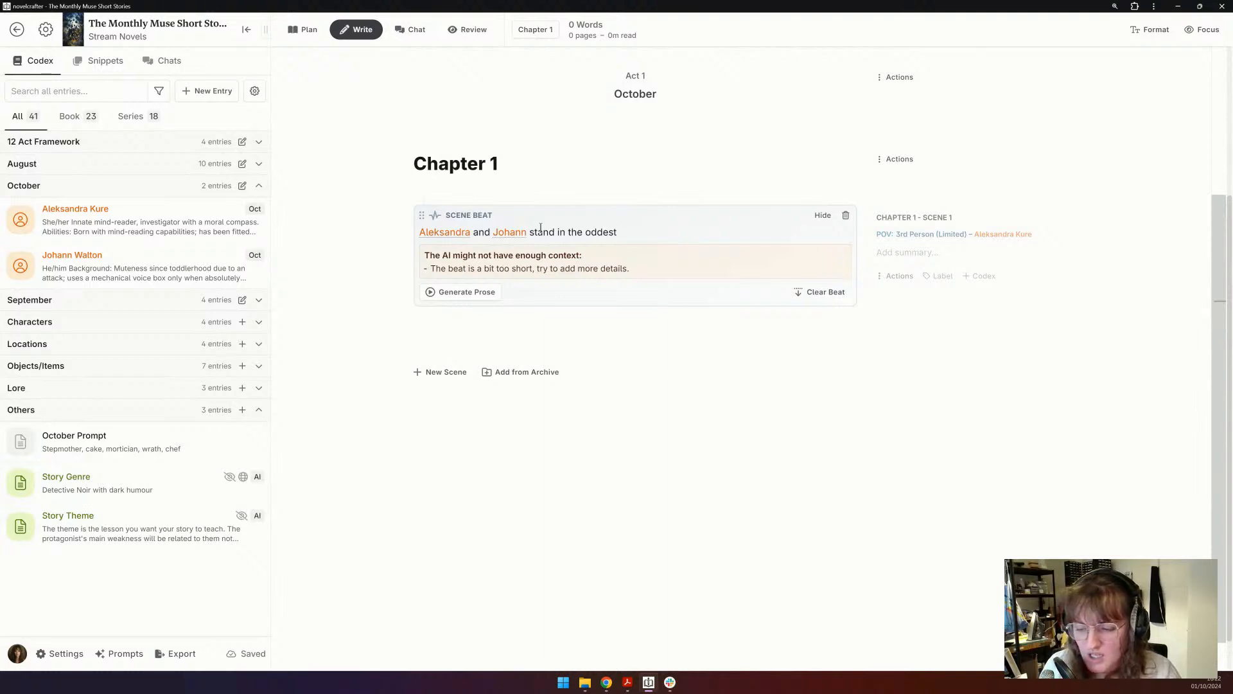
{"action": "type", "text": "c"}
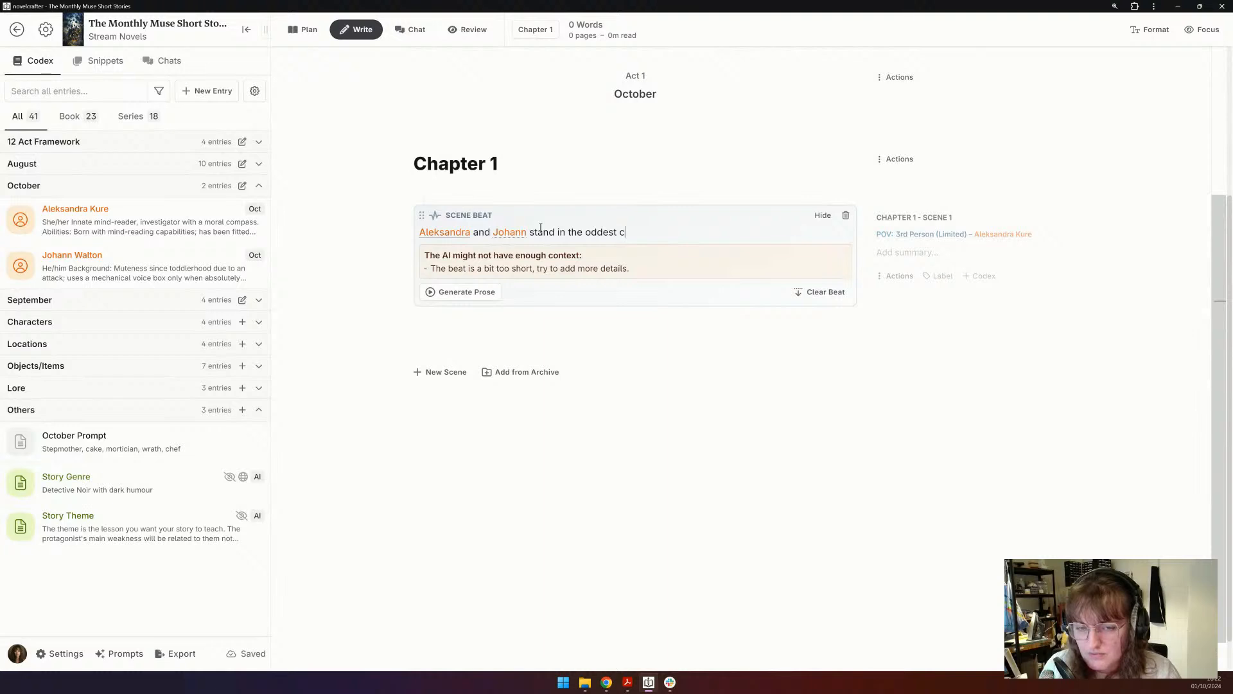
{"action": "type", "text": "rime scene that t"}
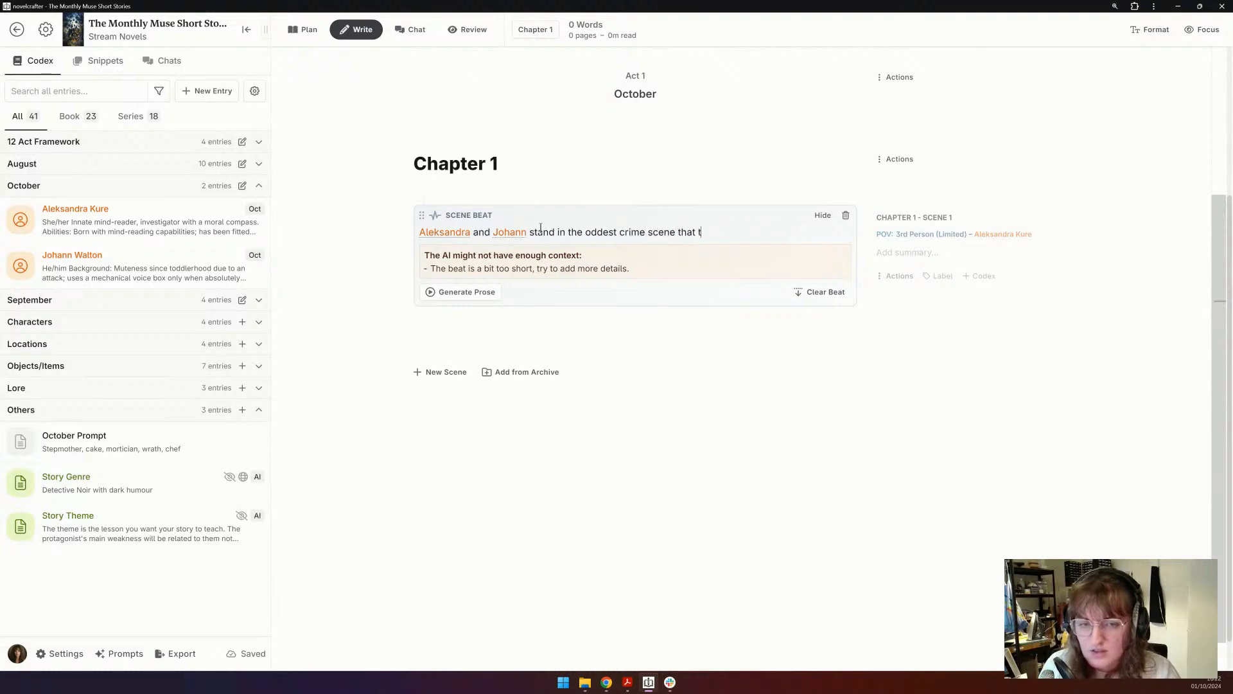
{"action": "key", "text": "BackSpace"}
{"action": "type", "text": "she has ev"}
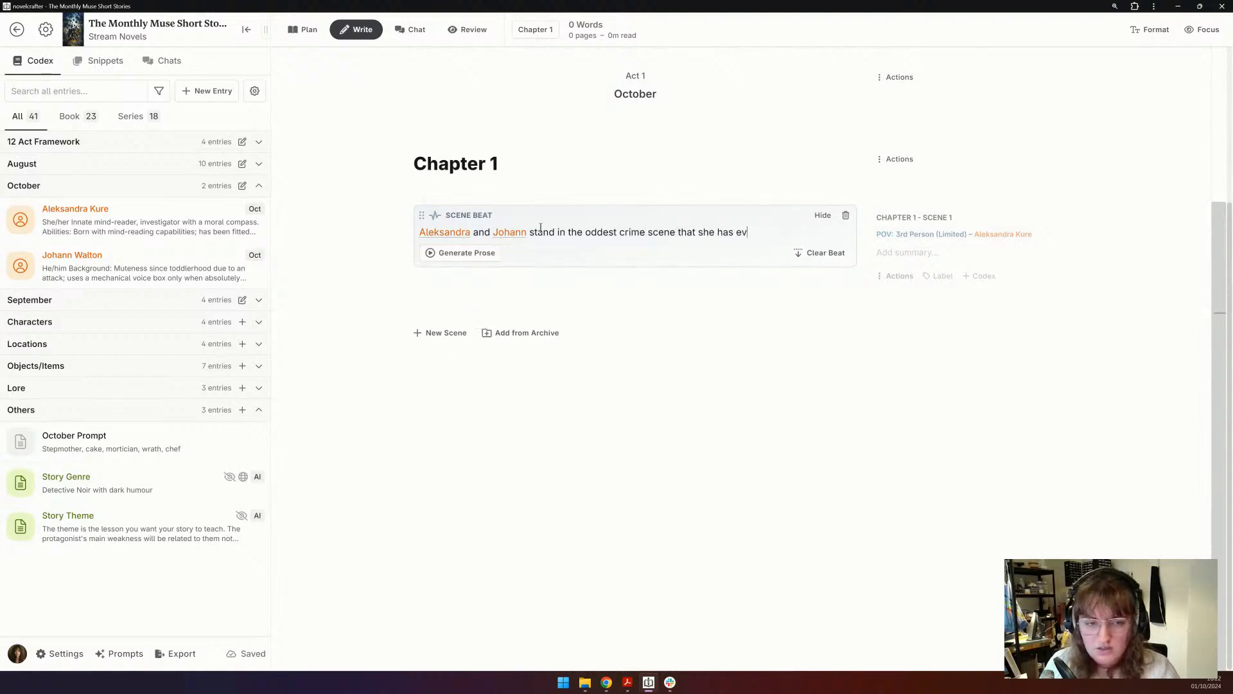
{"action": "type", "text": "er seen"}
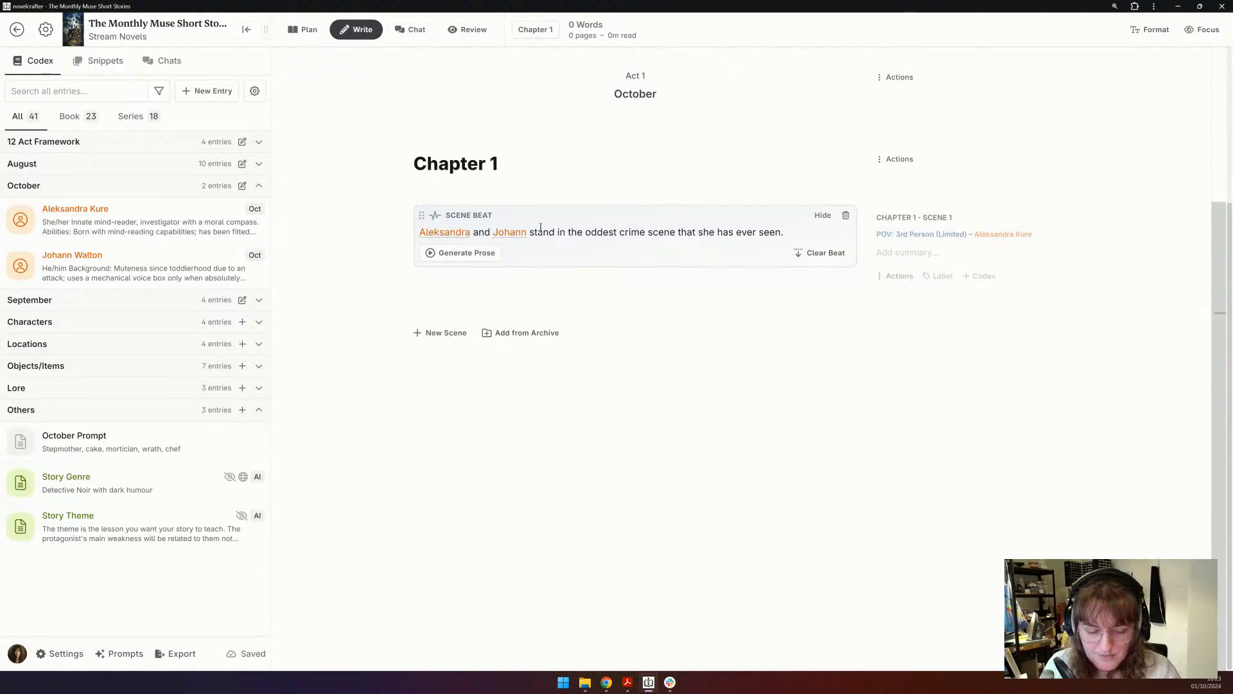
- Add the sentence "Morticians and scientist move around" to the scene beat
{"action": "type", "text": ". Mortiica"}
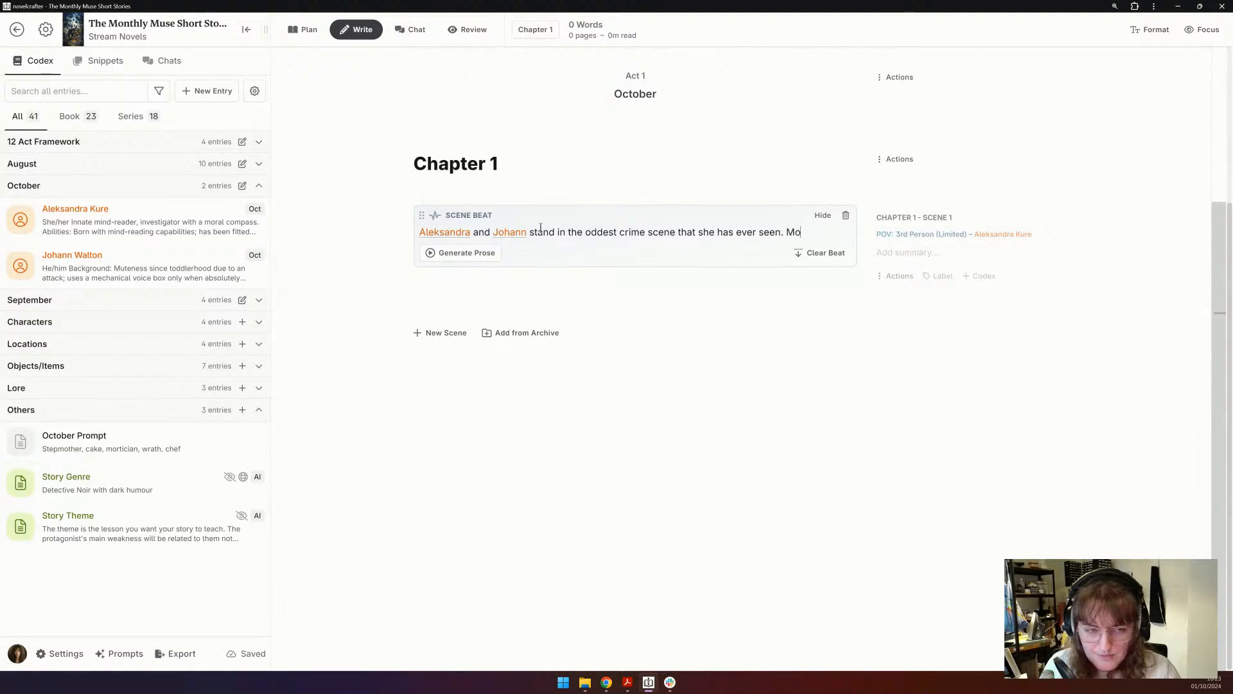
{"action": "key", "text": "BackSpace"}
{"action": "key", "text": "BackSpace"}
{"action": "key", "text": "BackSpace"}
{"action": "type", "text": "cians and"}
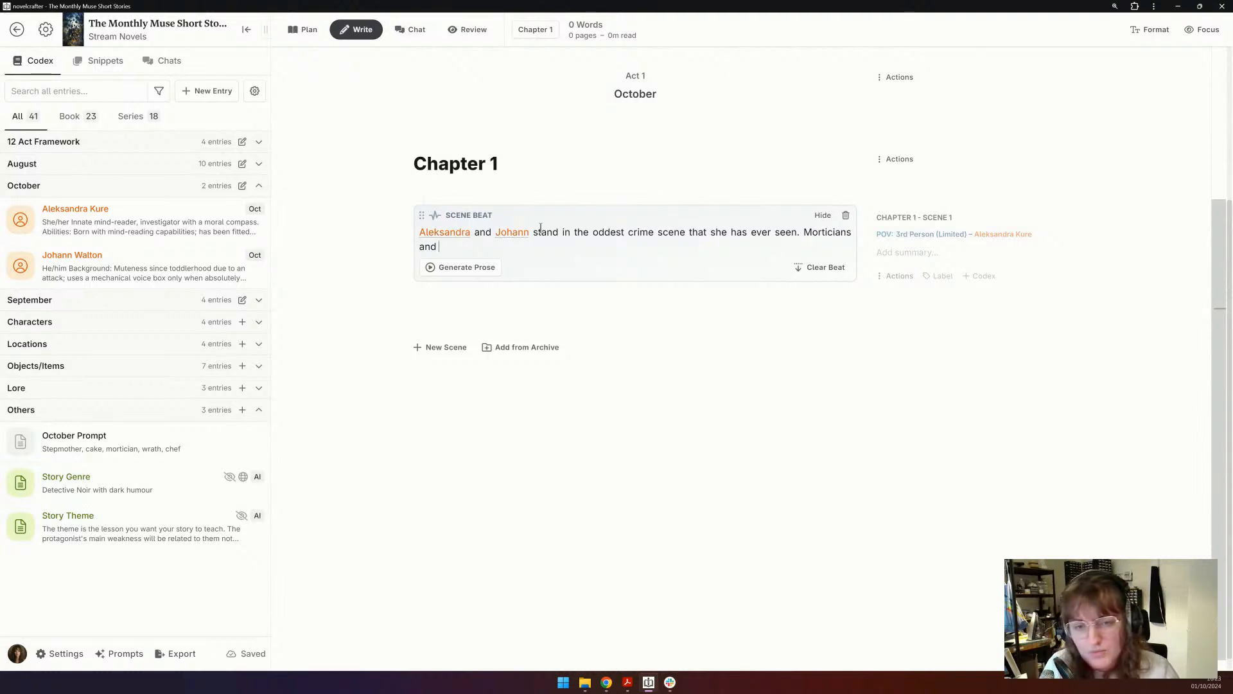
{"action": "type", "text": "scientist"}
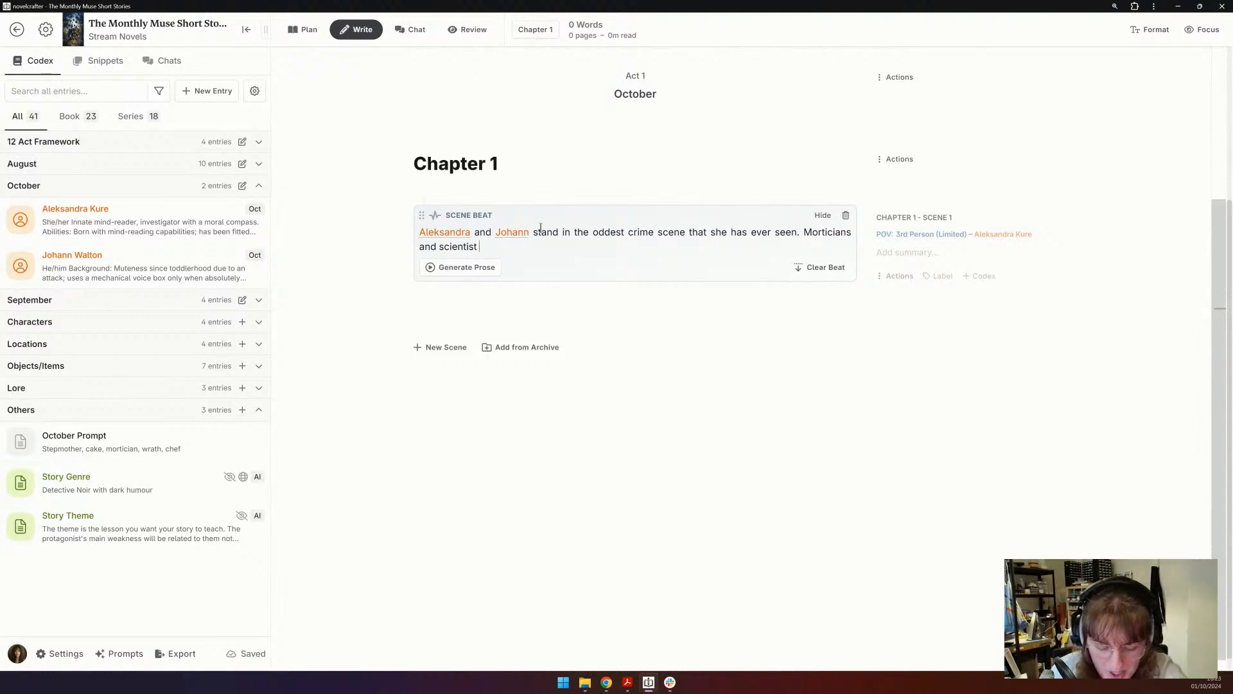
{"action": "type", "text": "move around"}
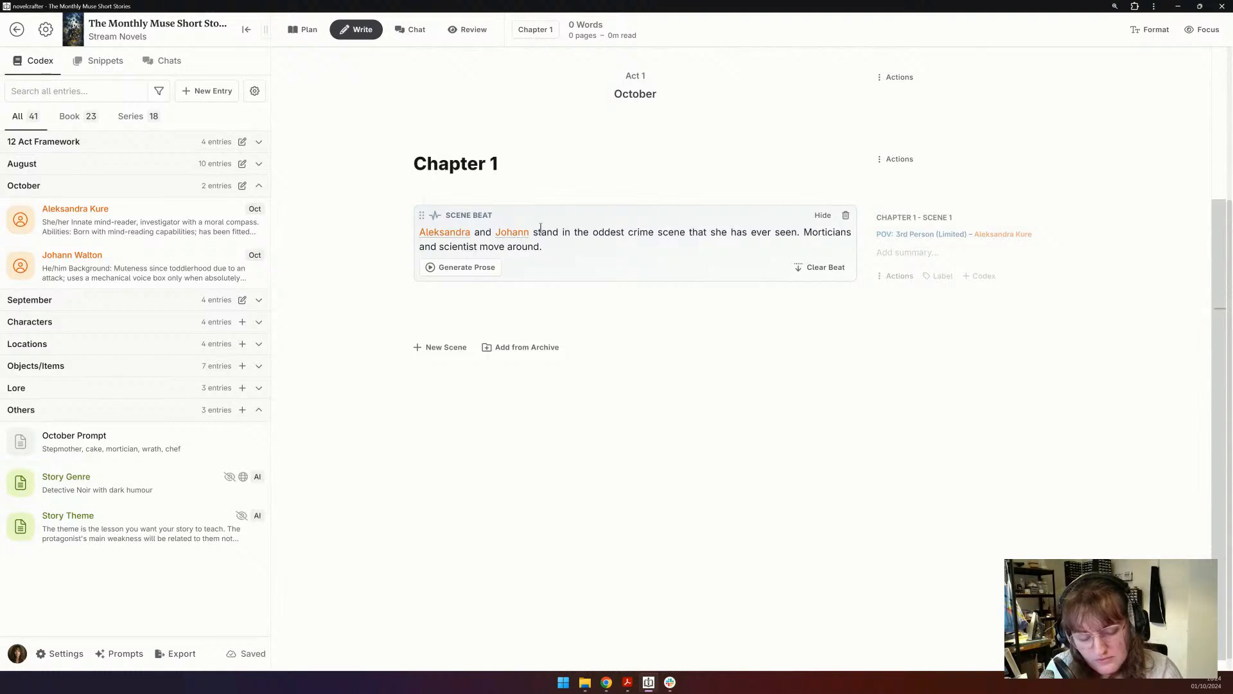
- Start another beat sentence with "the detectives" and clear all the text from the scene beat
{"action": "type", "text": ". Alek"}
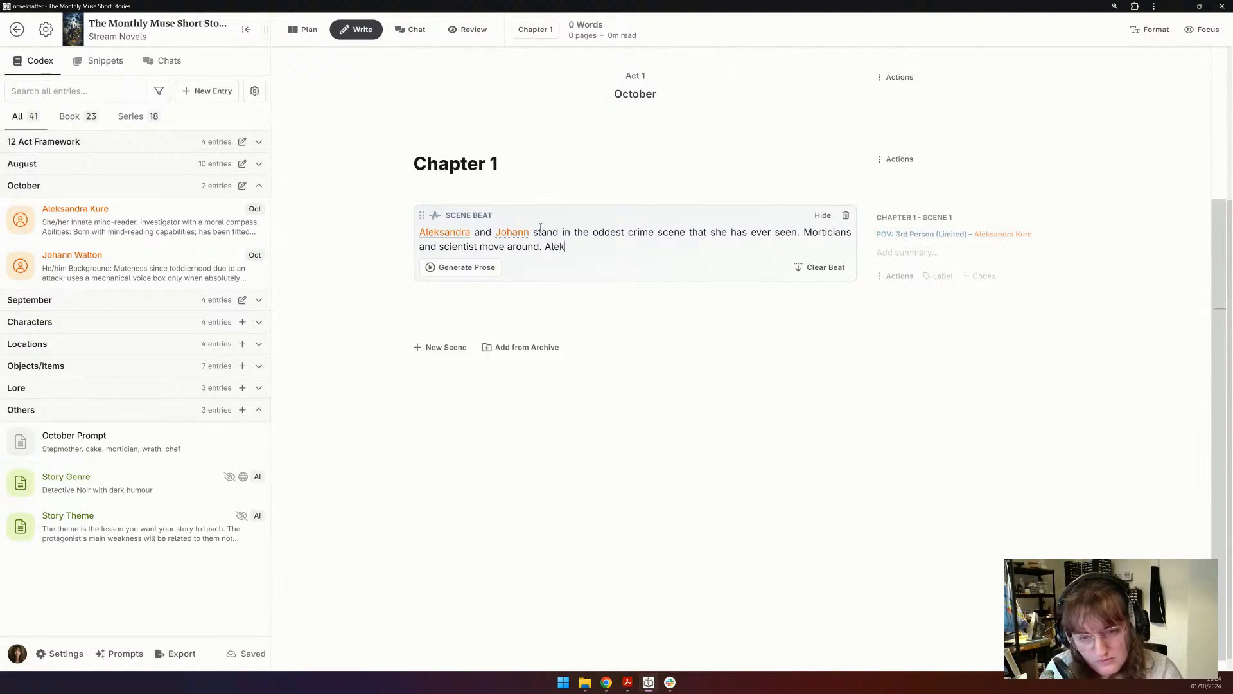
{"action": "type", "text": "sandra n"}
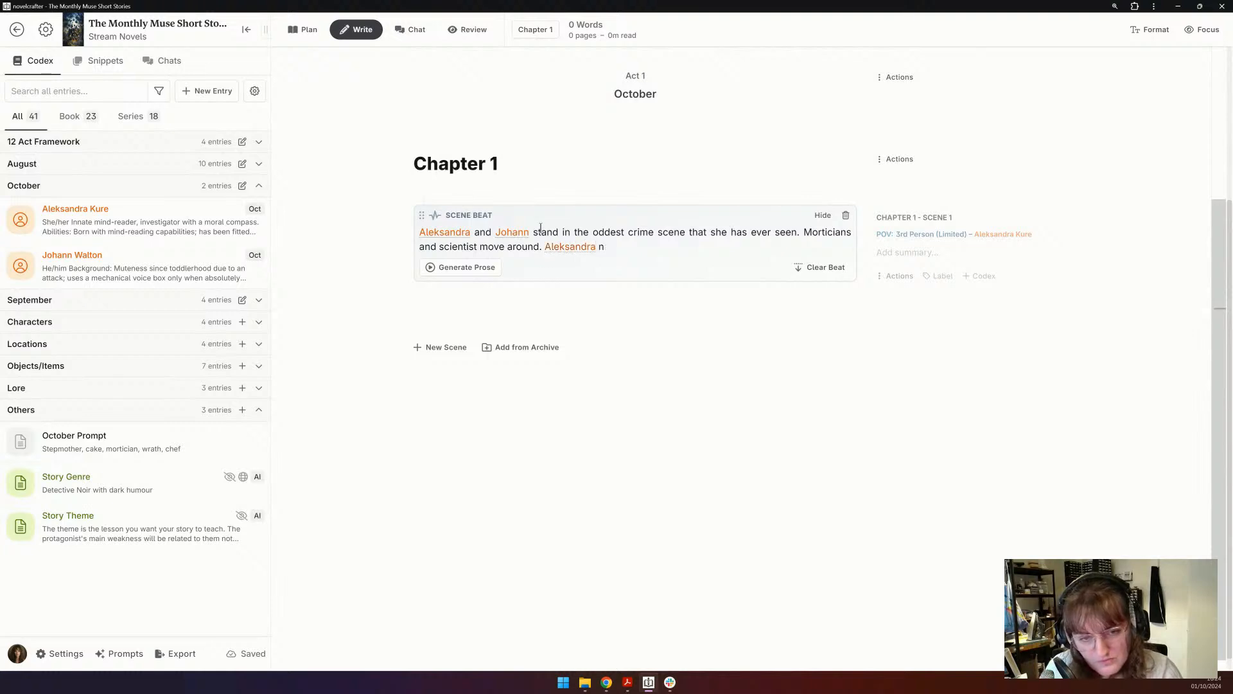
{"action": "key", "text": "BackSpace"}
{"action": "key", "text": "BackSpace"}
{"action": "key", "text": "BackSpace"}
{"action": "key", "text": "BackSpace"}
{"action": "key", "text": "BackSpace"}
{"action": "key", "text": "BackSpace"}
{"action": "key", "text": "BackSpace"}
{"action": "key", "text": "BackSpace"}
{"action": "key", "text": "BackSpace"}
{"action": "key", "text": "BackSpace"}
{"action": "type", "text": "the de"}
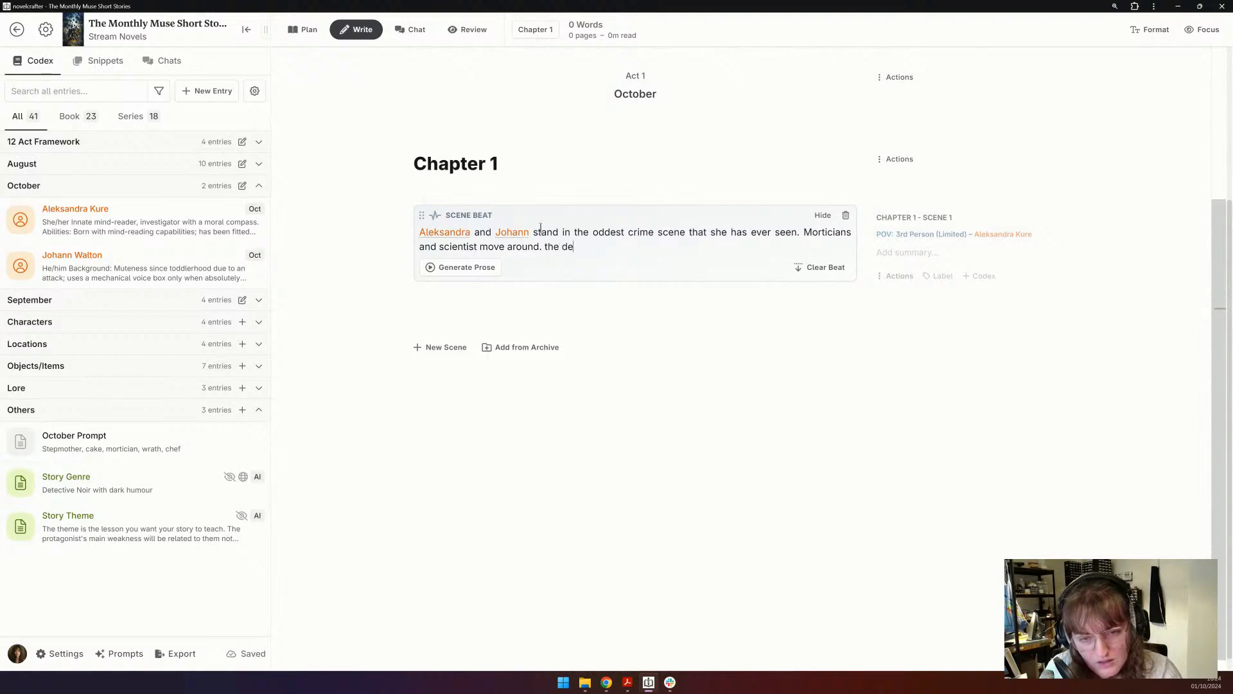
{"action": "type", "text": "tectives"}
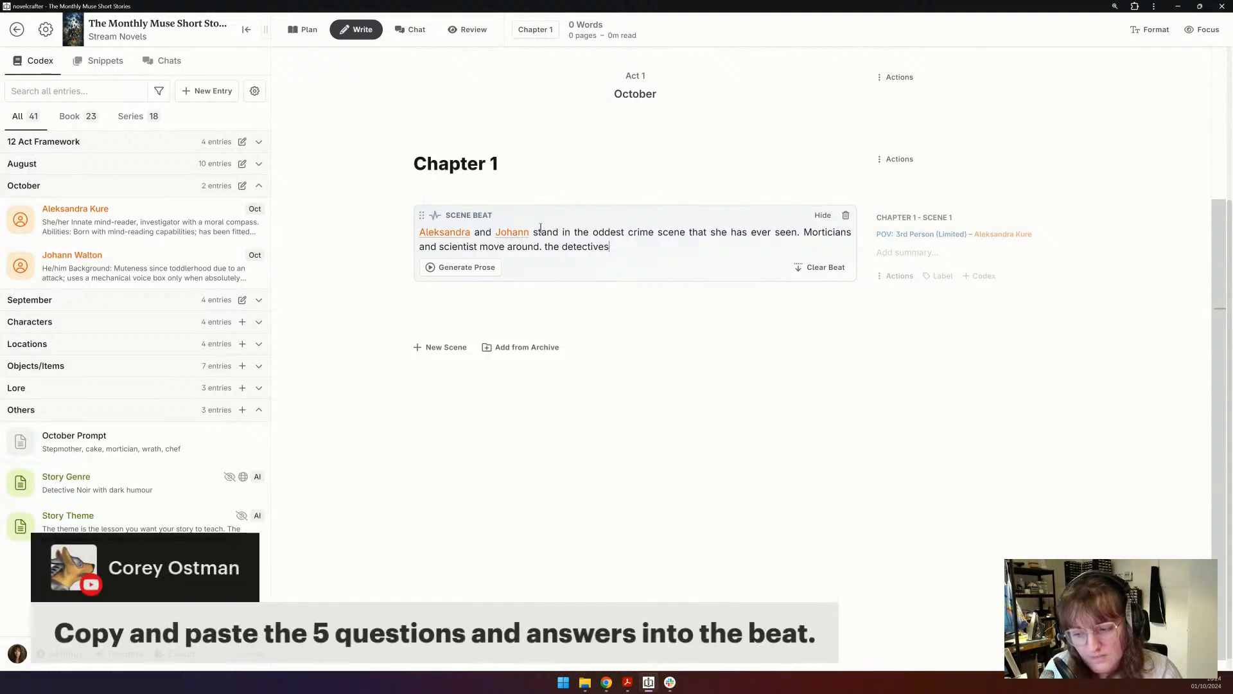
{"action": "key", "text": "BackSpace"}
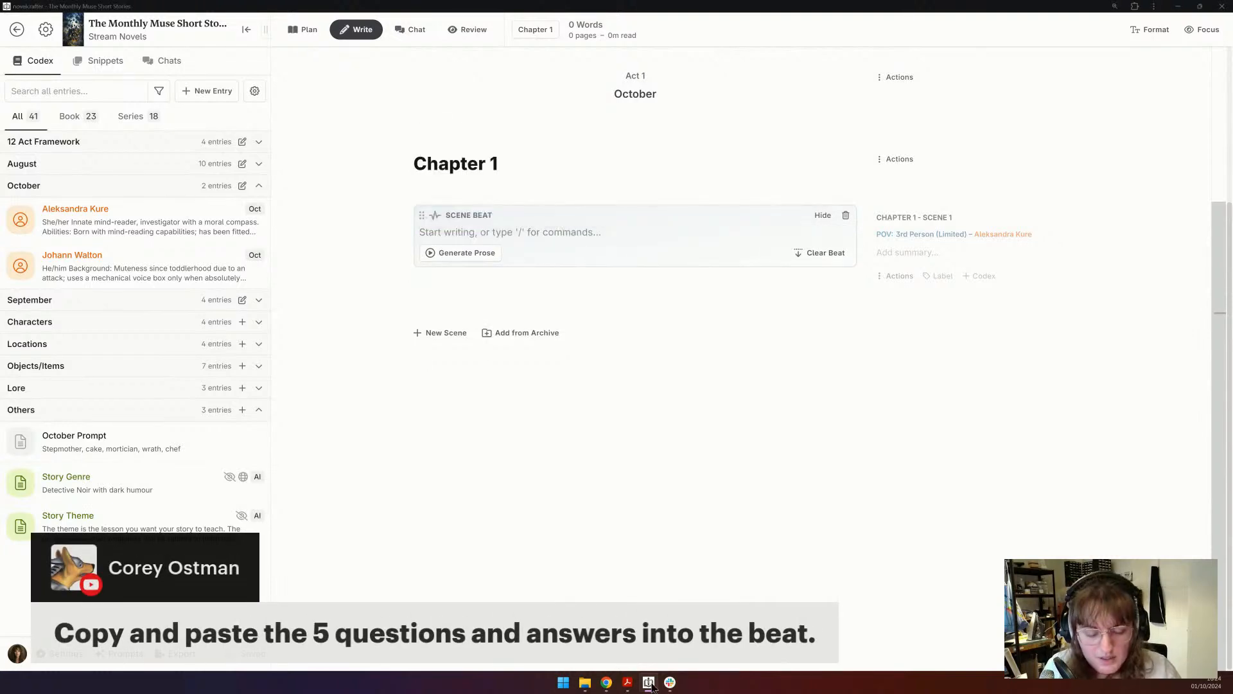
- Copy the five Ouija Detective questions and answers from the browser page and paste them into novelcrafter's empty scene beat
{"action": "mouse_move", "coordinate": [605, 688]}
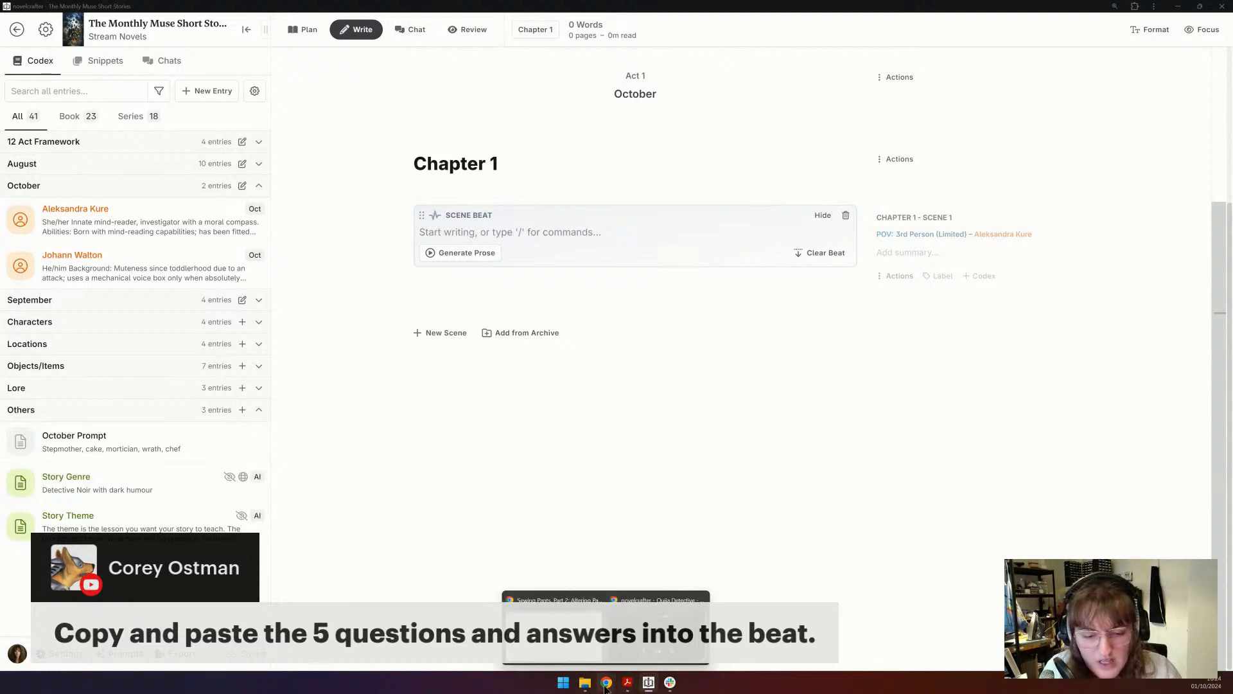
{"action": "left_click", "coordinate": [656, 626]}
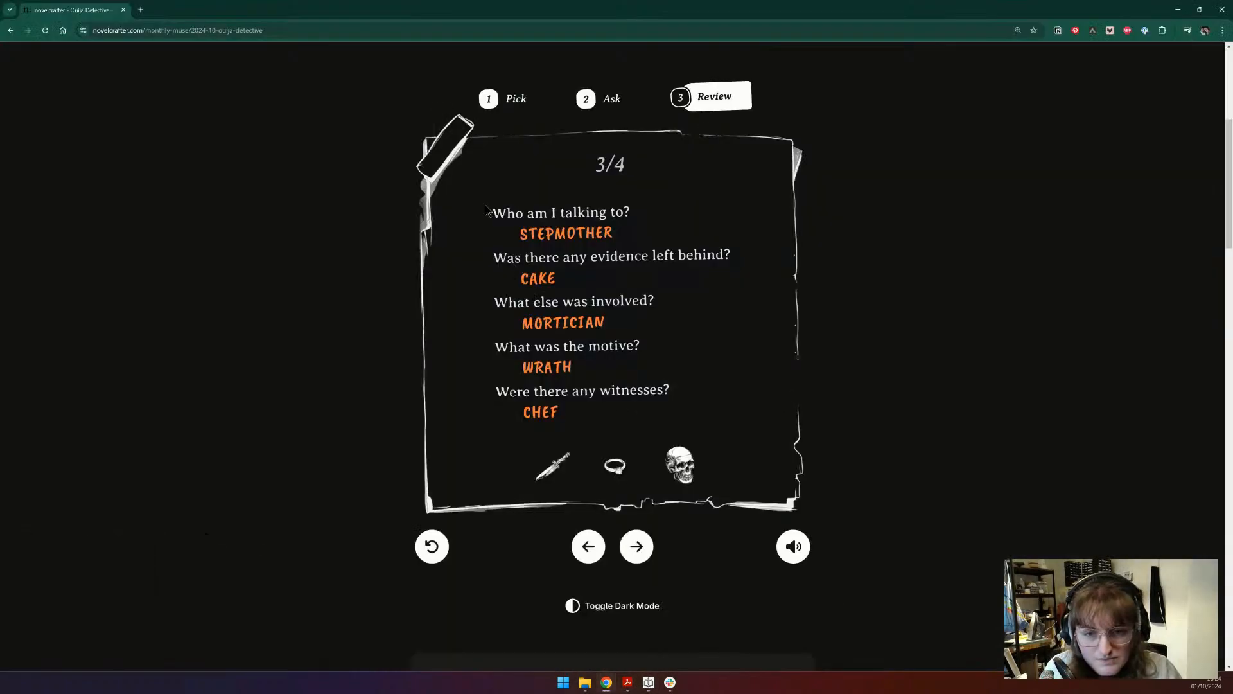
{"action": "left_click_drag", "start_coordinate": [604, 413], "coordinate": [493, 198]}
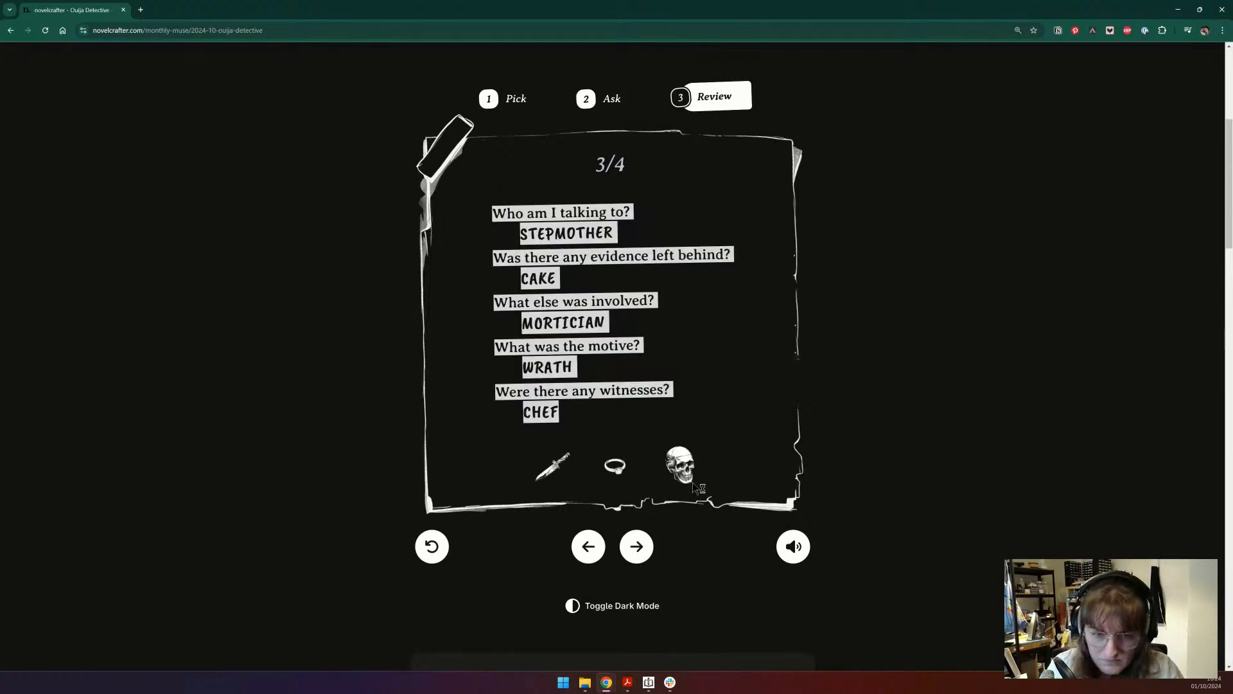
{"action": "mouse_move", "coordinate": [610, 686]}
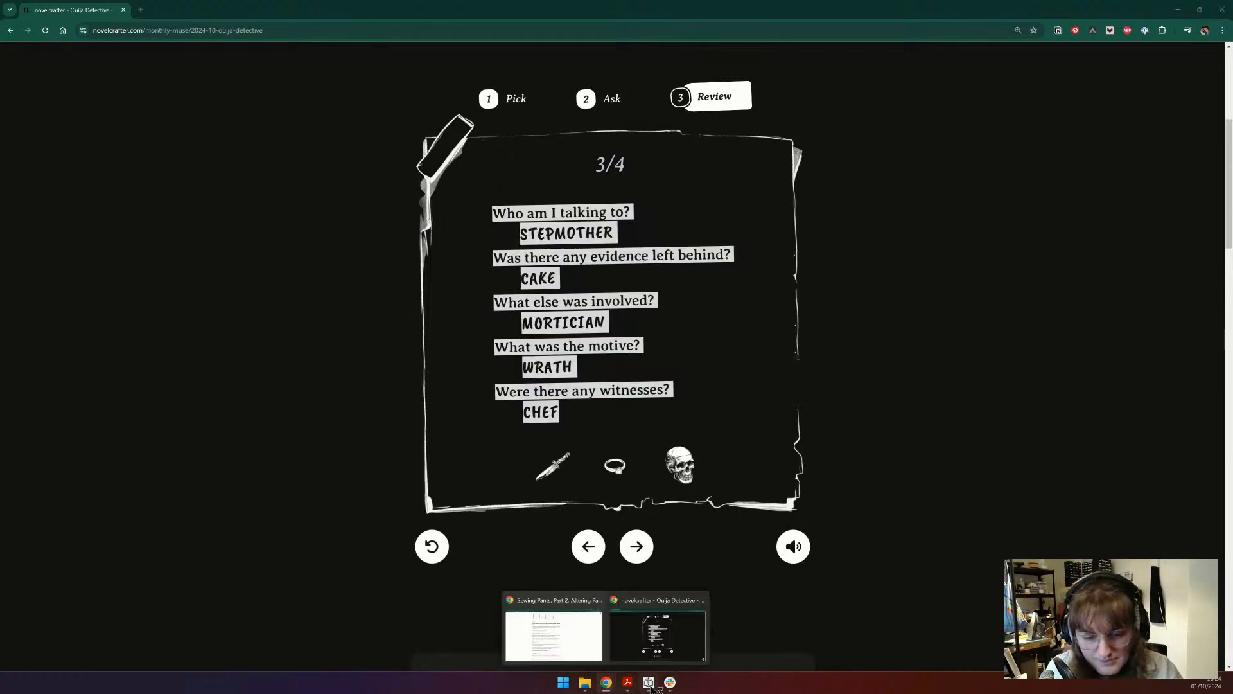
{"action": "left_click", "coordinate": [636, 636]}
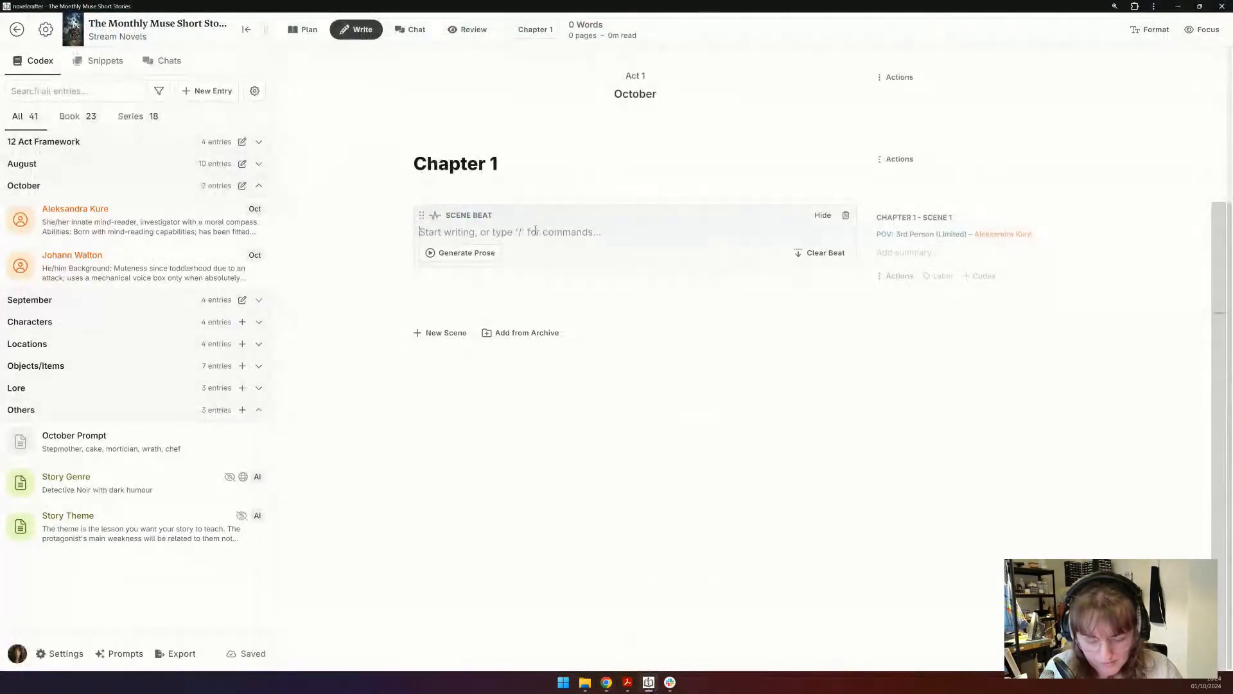
{"action": "type", "text": "Who am I talking to? Stepmother Was there any evidence left behind? Cake What else was involved? Mortician What was the motive? Wrath Were there any witnesses? Chef"}
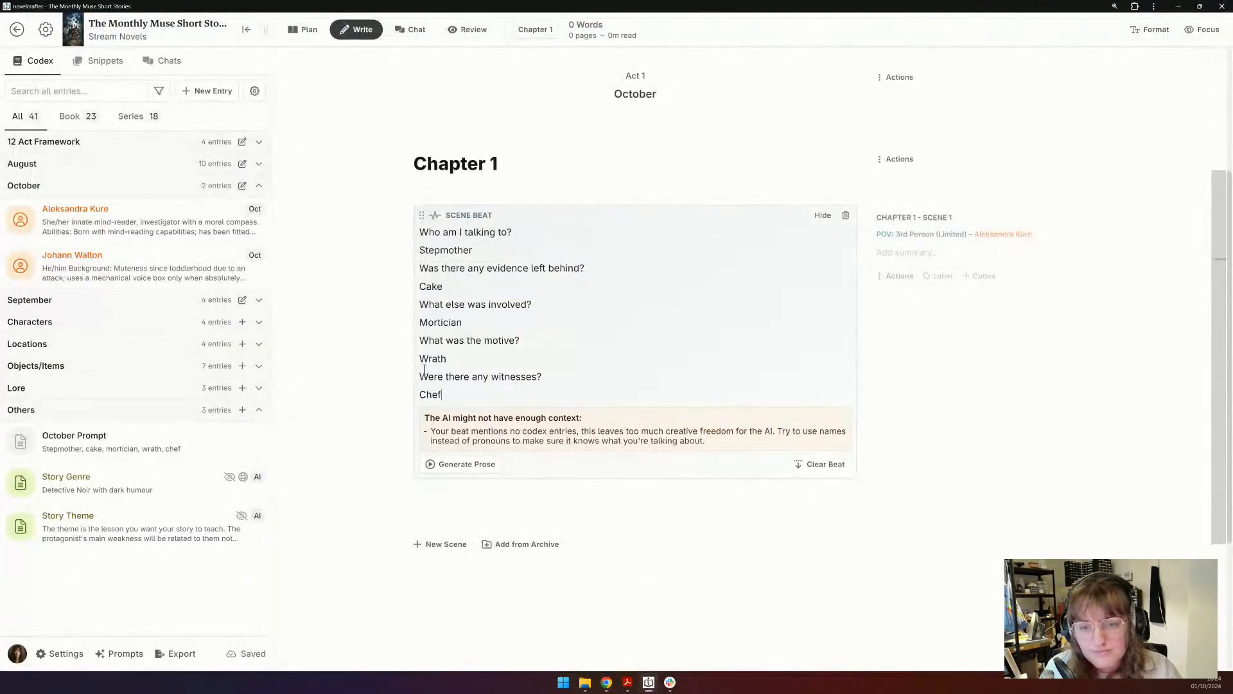
- Generate prose from the scene beat using the 500 words Current Writing Prompt with Claude Sonnet 3.5 T = 1
{"action": "left_click", "coordinate": [471, 465]}
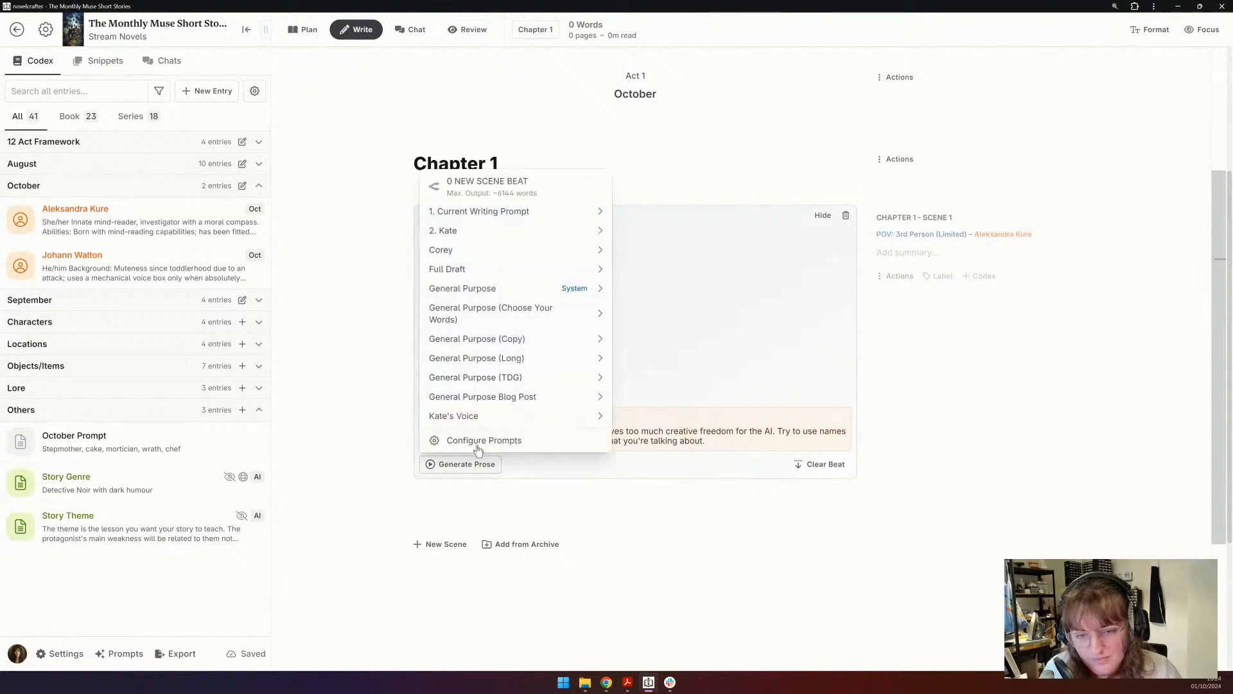
{"action": "mouse_move", "coordinate": [572, 218]}
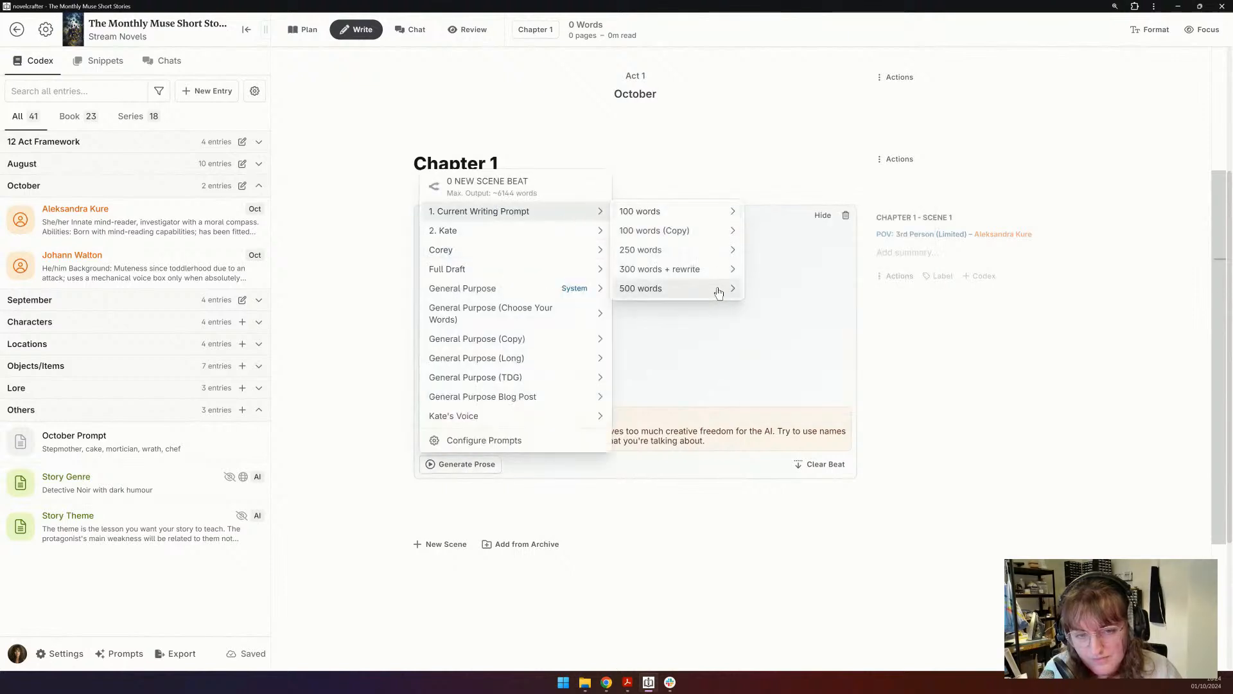
{"action": "mouse_move", "coordinate": [718, 287]}
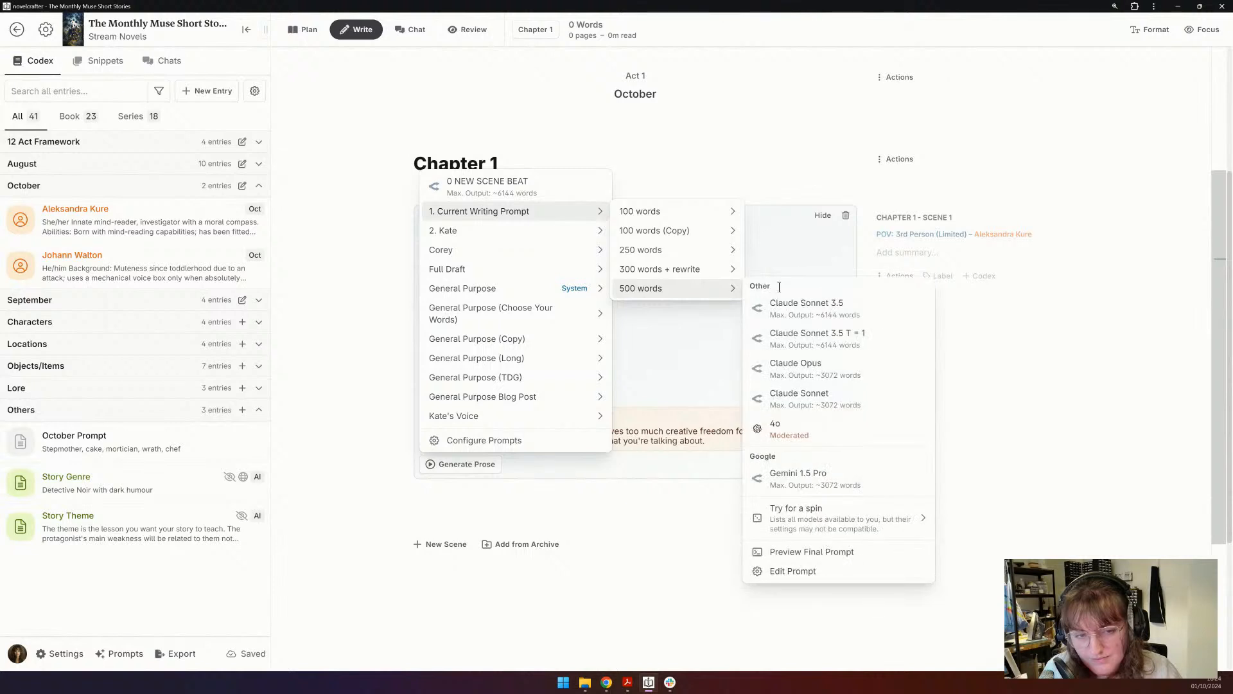
{"action": "left_click", "coordinate": [825, 336]}
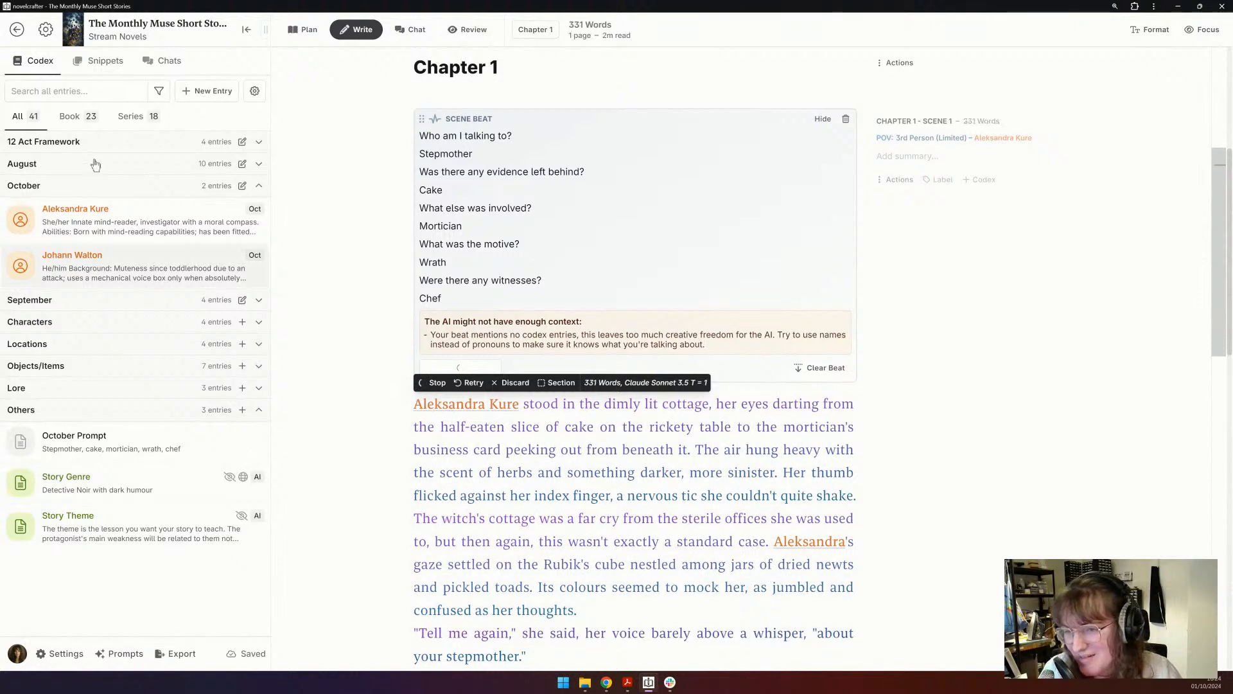
- Filter the codex to global entries and open the August Prompt entry
{"action": "left_click", "coordinate": [160, 92]}
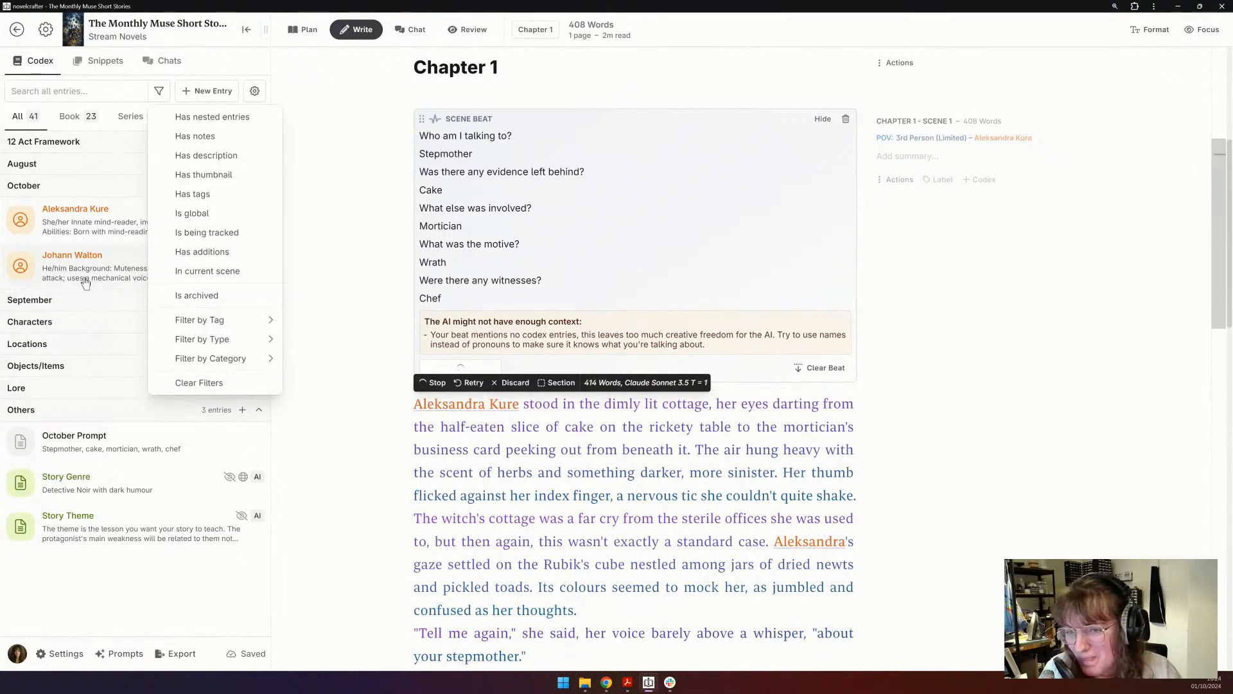
{"action": "left_click", "coordinate": [240, 213]}
{"action": "left_click", "coordinate": [128, 148]}
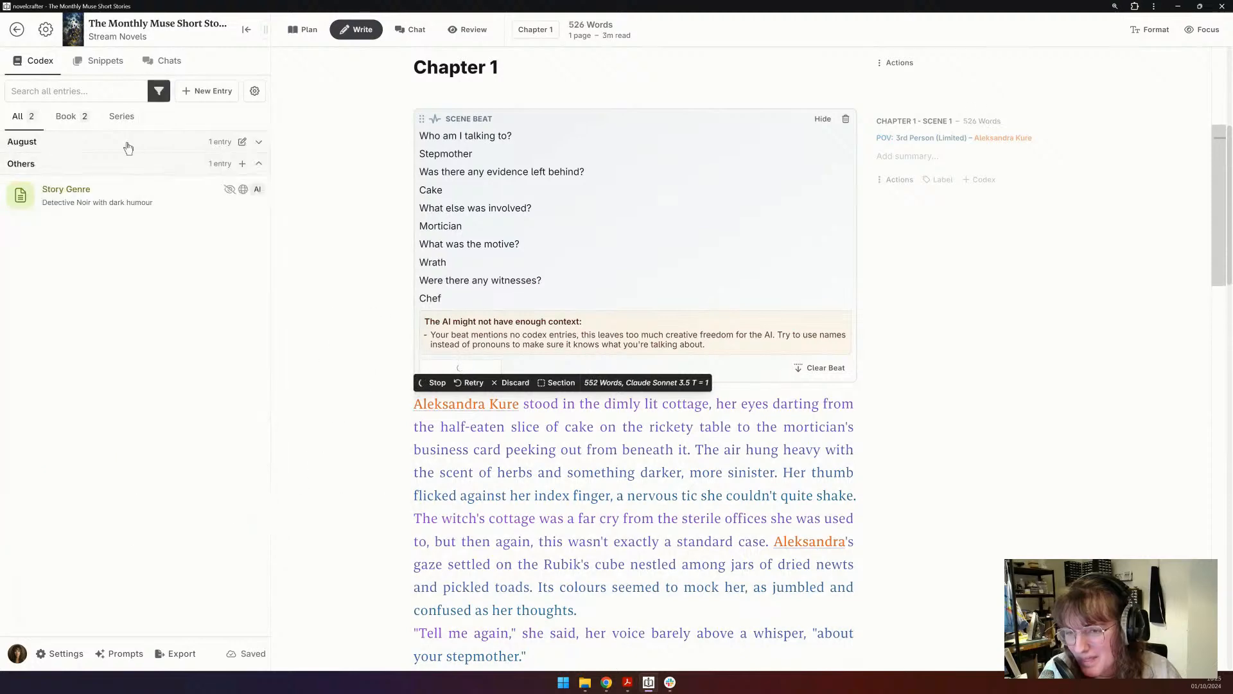
{"action": "left_click", "coordinate": [129, 148]}
{"action": "left_click", "coordinate": [120, 171]}
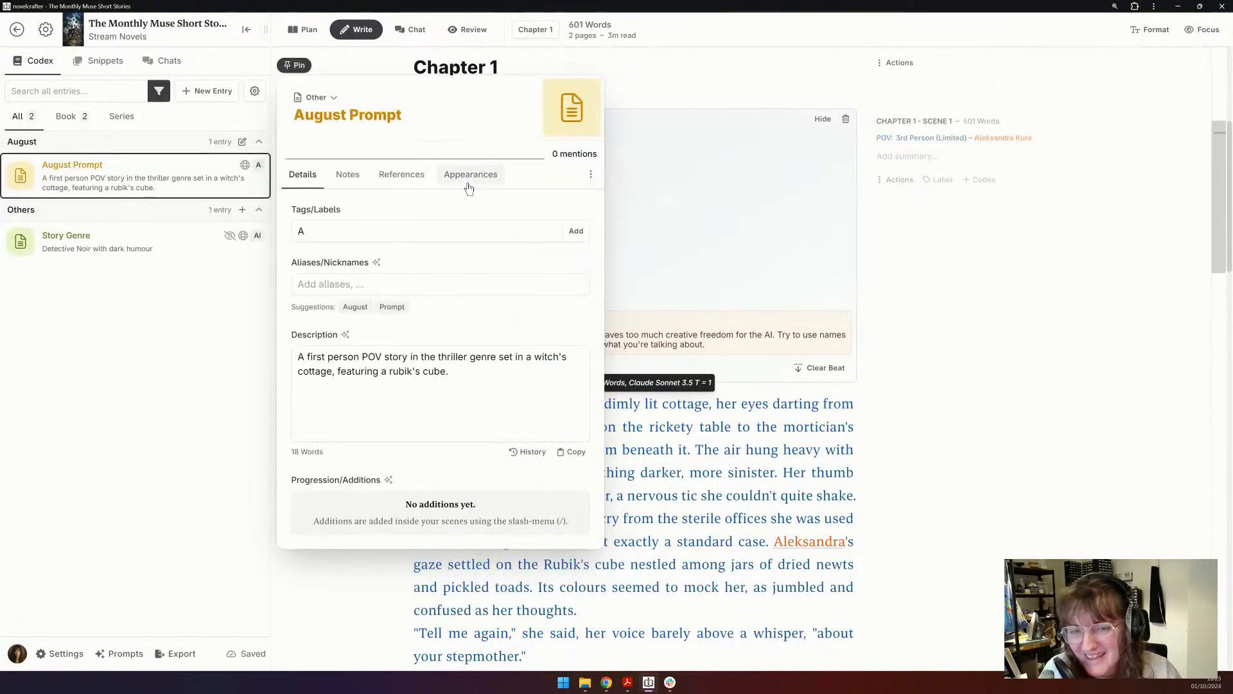
- Turn off always including the August Prompt entry in the AI context and close the entry
{"action": "left_click", "coordinate": [469, 183]}
{"action": "left_click", "coordinate": [418, 176]}
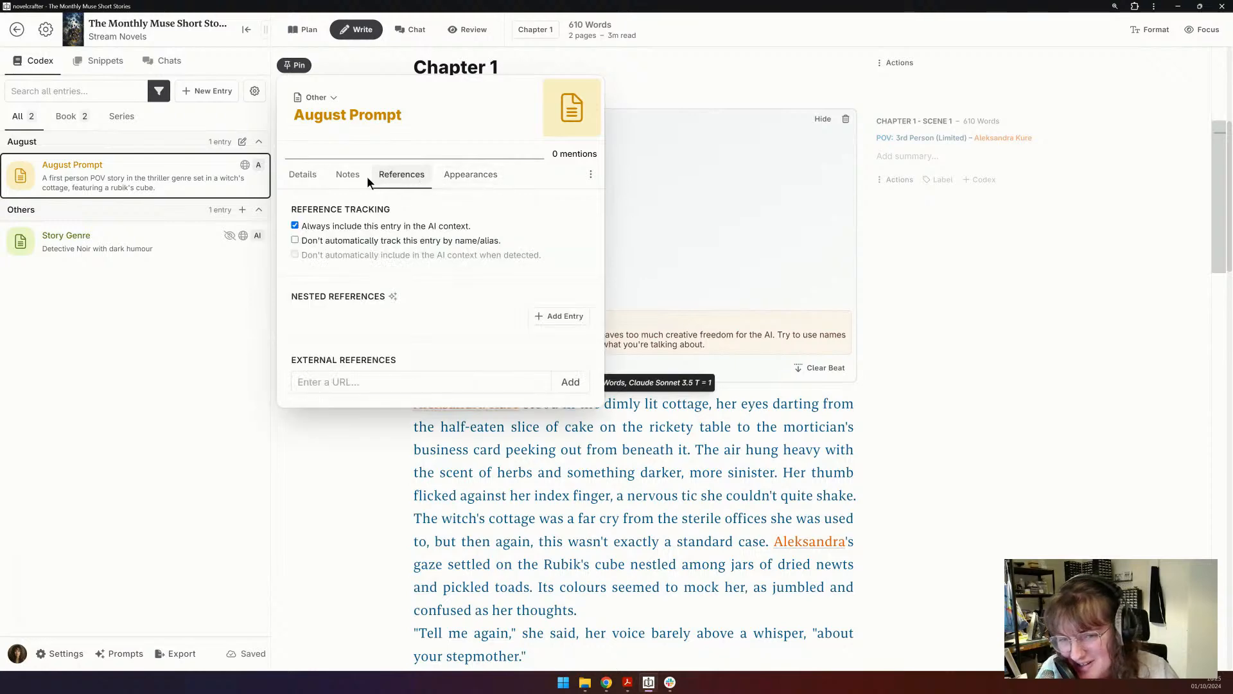
{"action": "left_click", "coordinate": [377, 228]}
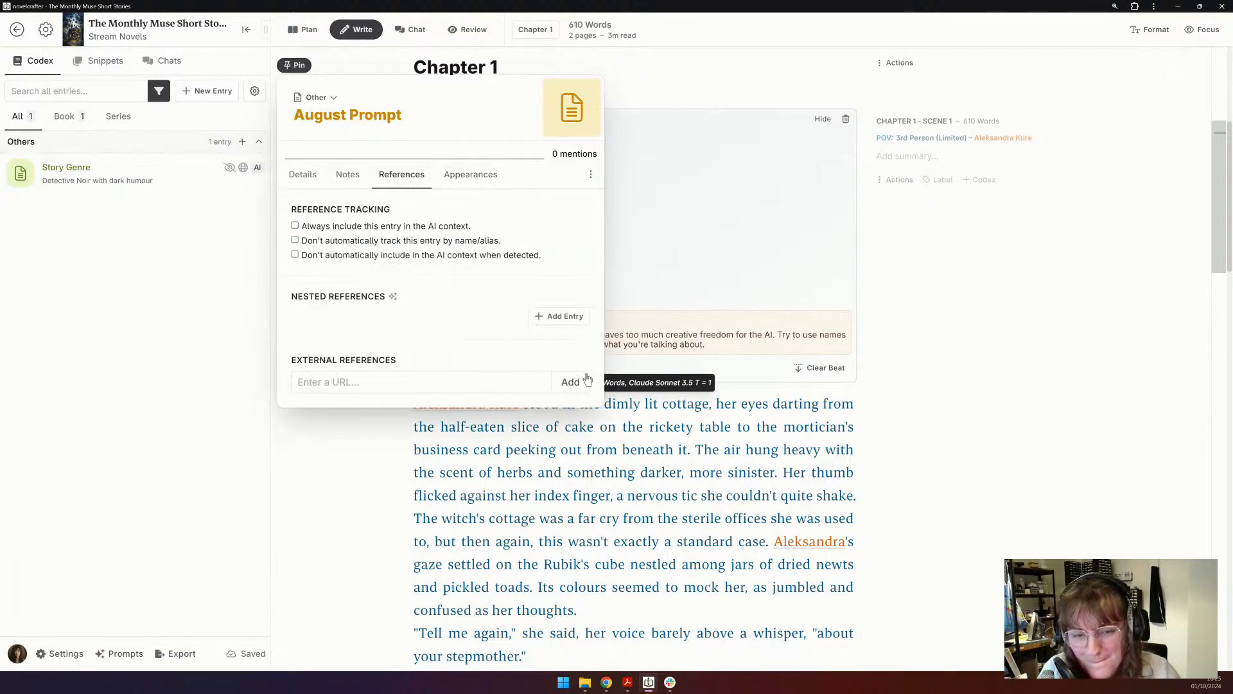
{"action": "left_click", "coordinate": [454, 483]}
- Discard the generated prose and apply a fresh version made with the 500 words Current Writing Prompt and Claude Sonnet 3.5 T = 1
{"action": "scroll", "coordinate": [454, 483], "scroll_direction": "down", "scroll_amount": 8}
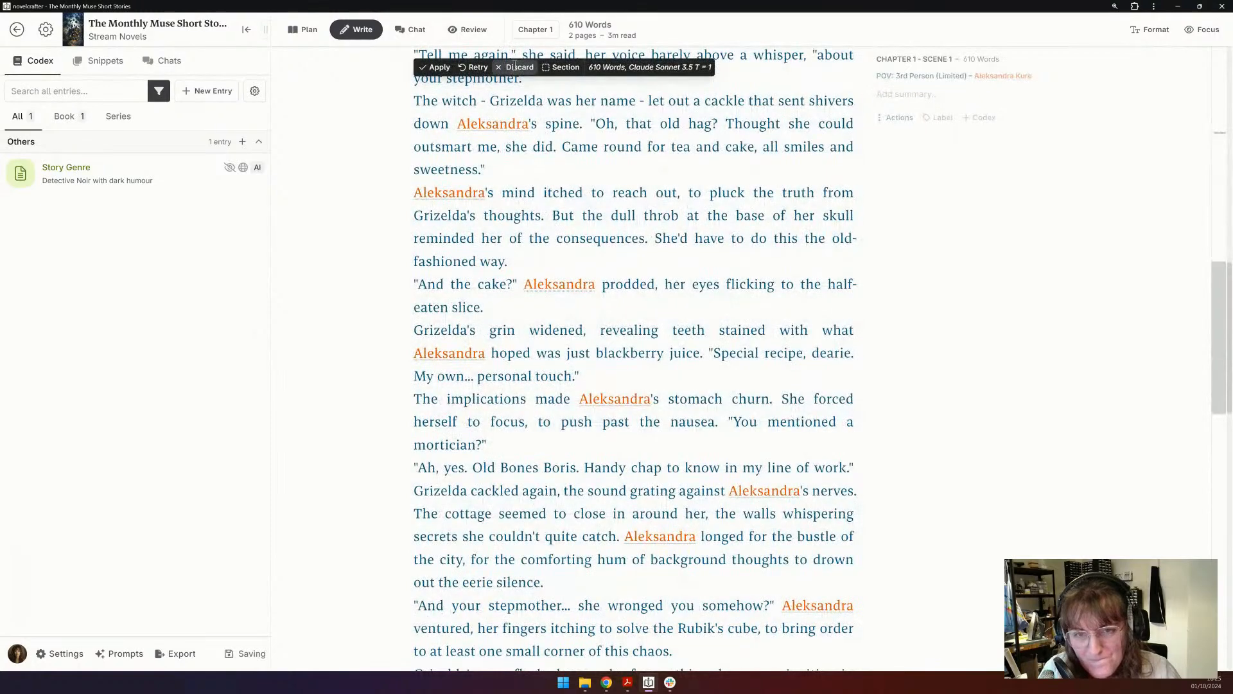
{"action": "left_click", "coordinate": [516, 67]}
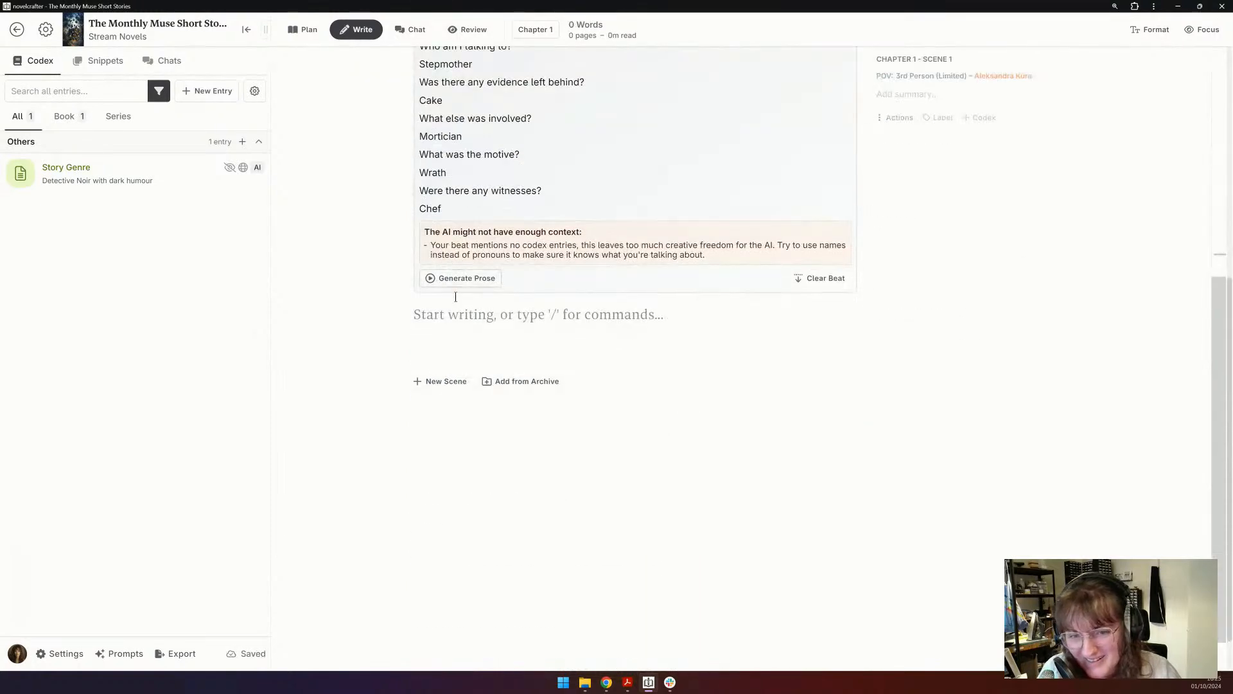
{"action": "left_click", "coordinate": [457, 286]}
{"action": "left_click", "coordinate": [458, 283]}
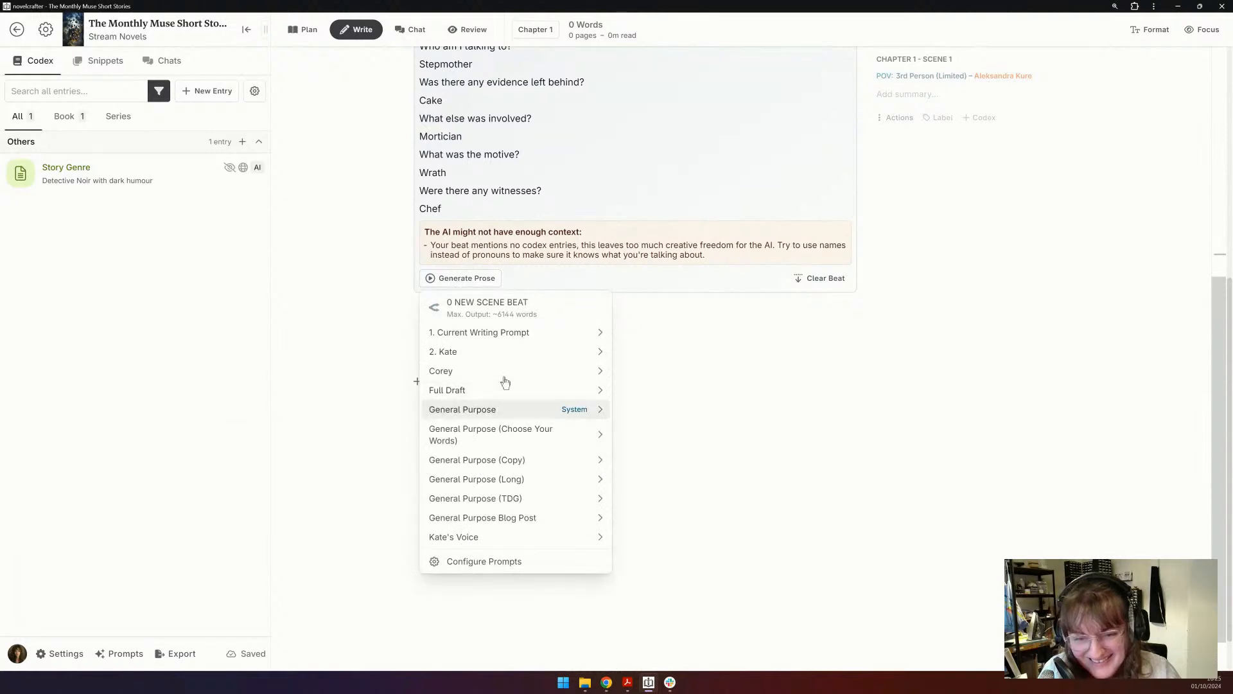
{"action": "mouse_move", "coordinate": [525, 338]}
{"action": "mouse_move", "coordinate": [687, 416]}
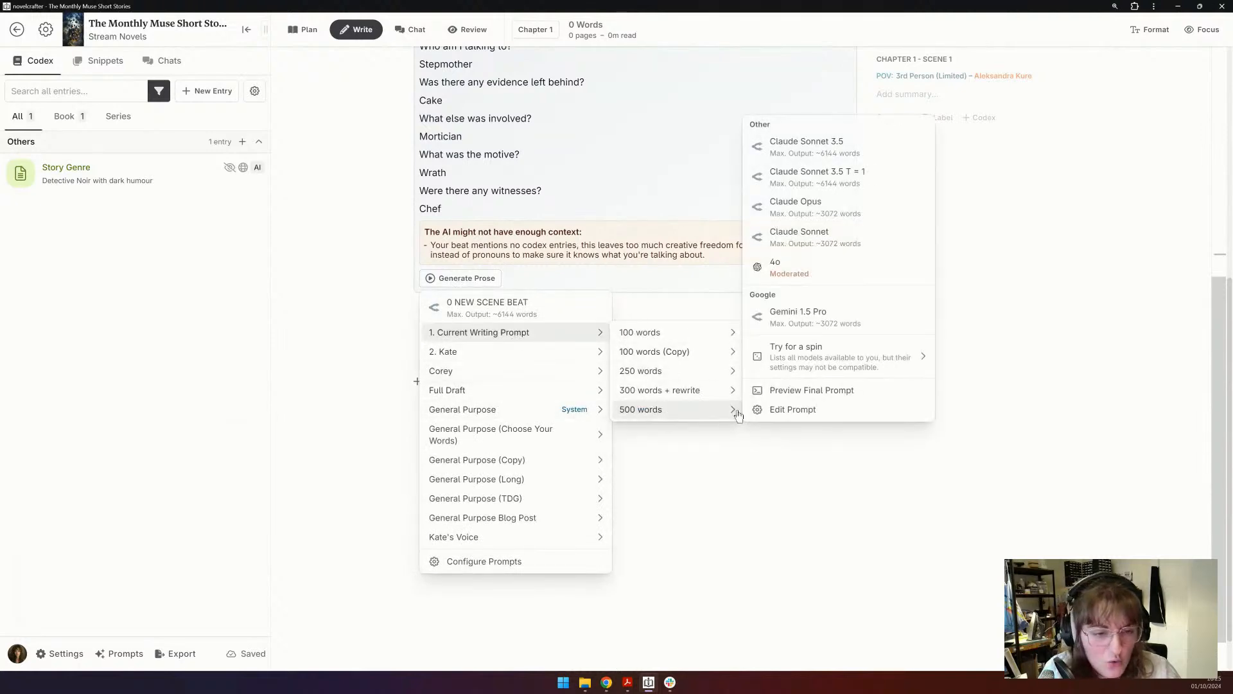
{"action": "left_click", "coordinate": [855, 175]}
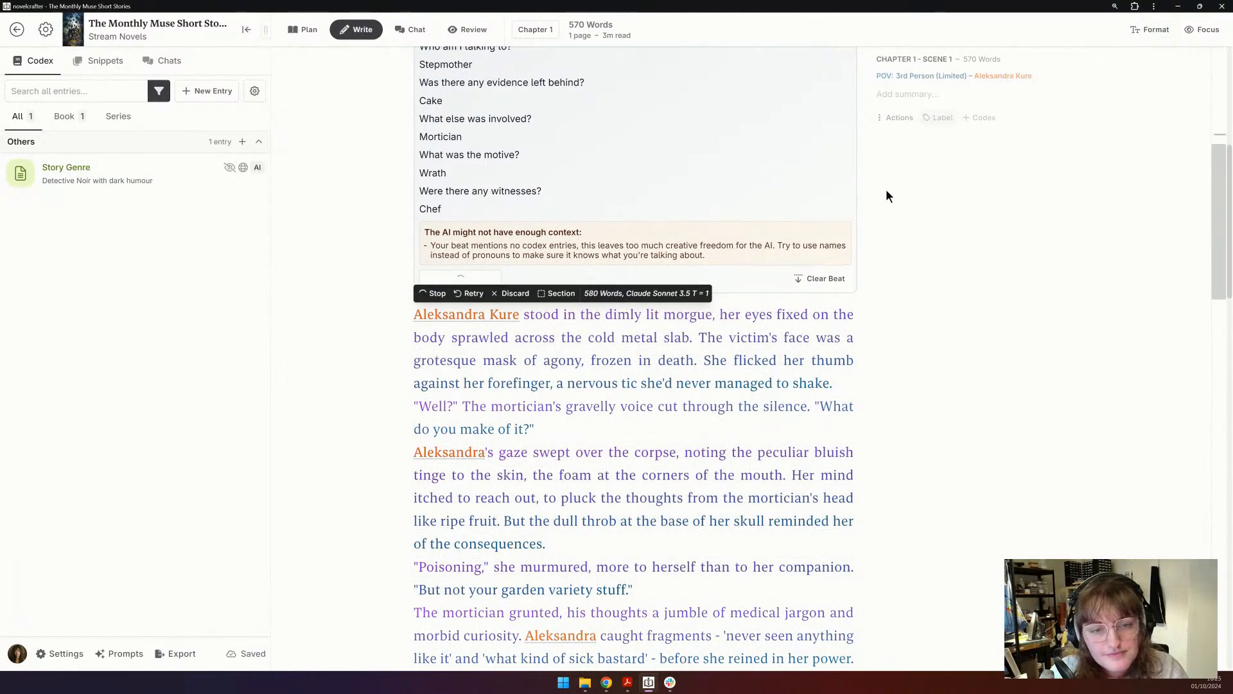
{"action": "scroll", "coordinate": [885, 189], "scroll_direction": "up", "scroll_amount": 2}
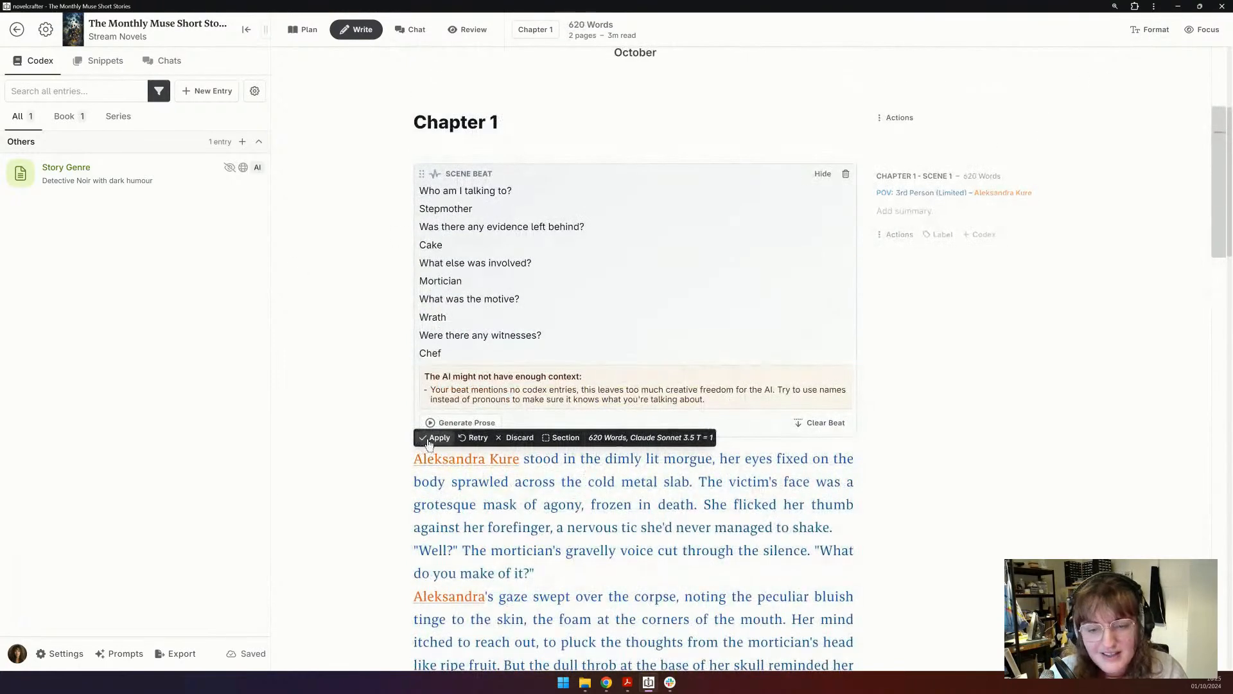
{"action": "left_click", "coordinate": [431, 437]}
- Format the prose with the second paragraph spacing and second text indent options, after trying wider spacing and returning line height to its second option
{"action": "left_click", "coordinate": [1149, 30]}
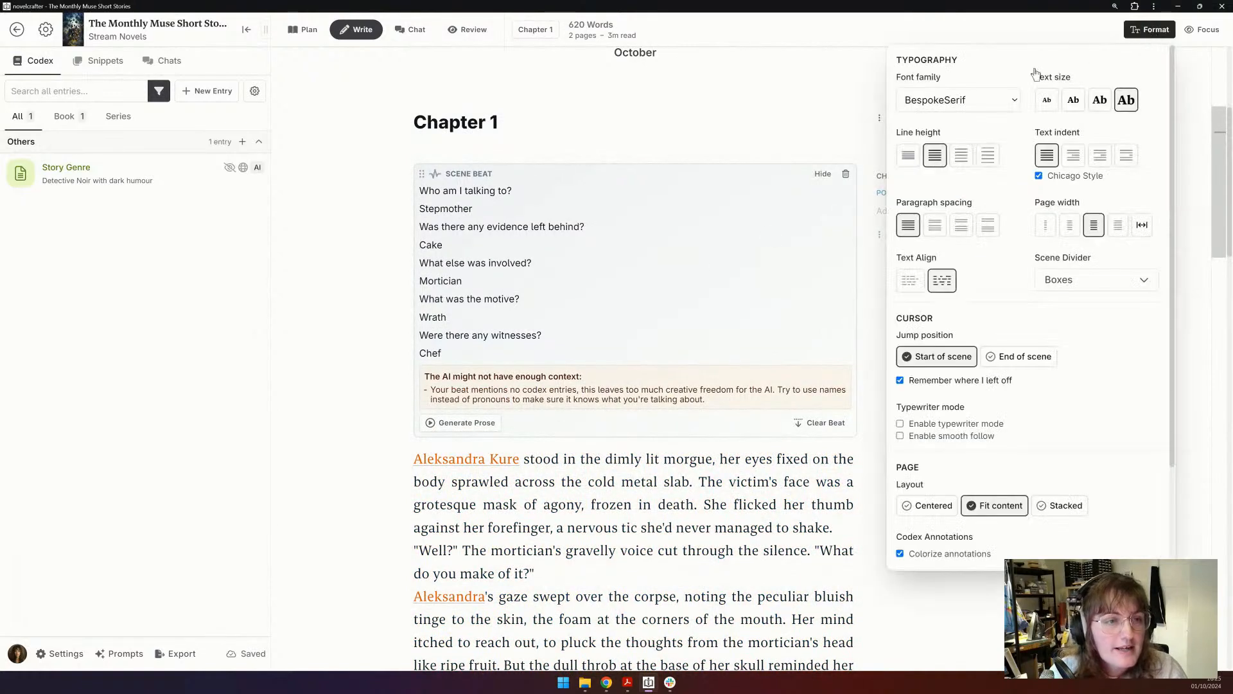
{"action": "left_click", "coordinate": [961, 156]}
{"action": "left_click", "coordinate": [935, 229]}
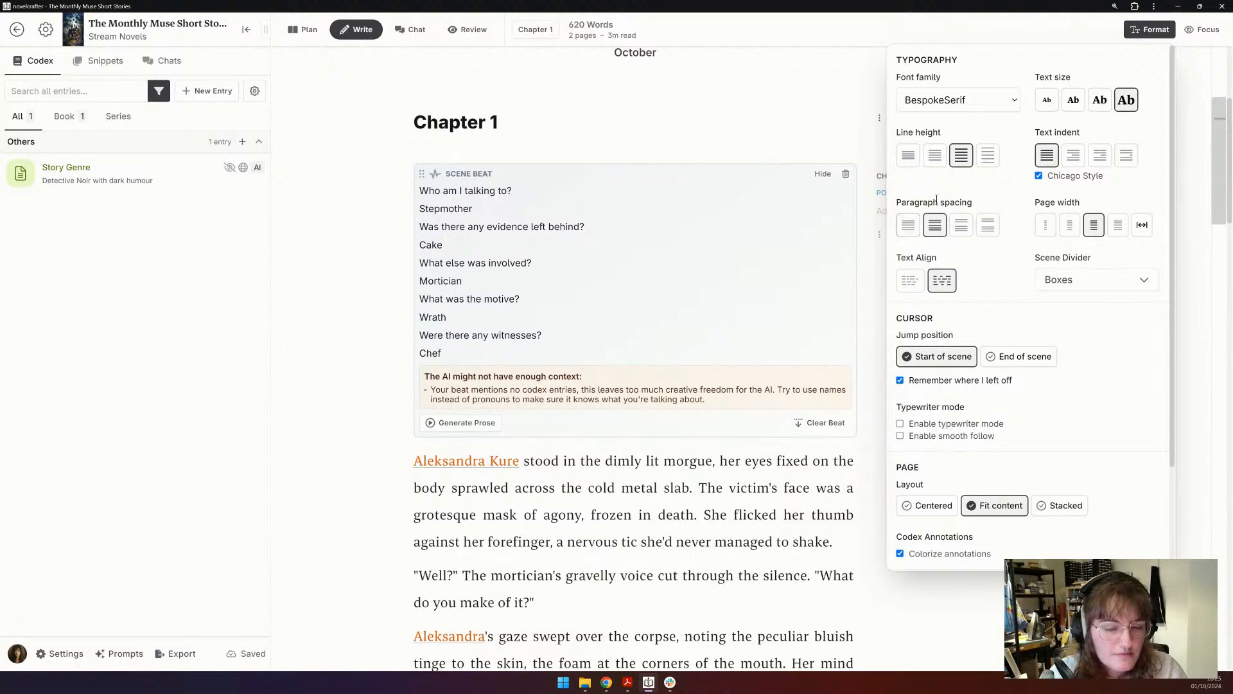
{"action": "left_click", "coordinate": [962, 225]}
{"action": "left_click", "coordinate": [935, 155]}
{"action": "scroll", "coordinate": [699, 445], "scroll_direction": "down", "scroll_amount": 3}
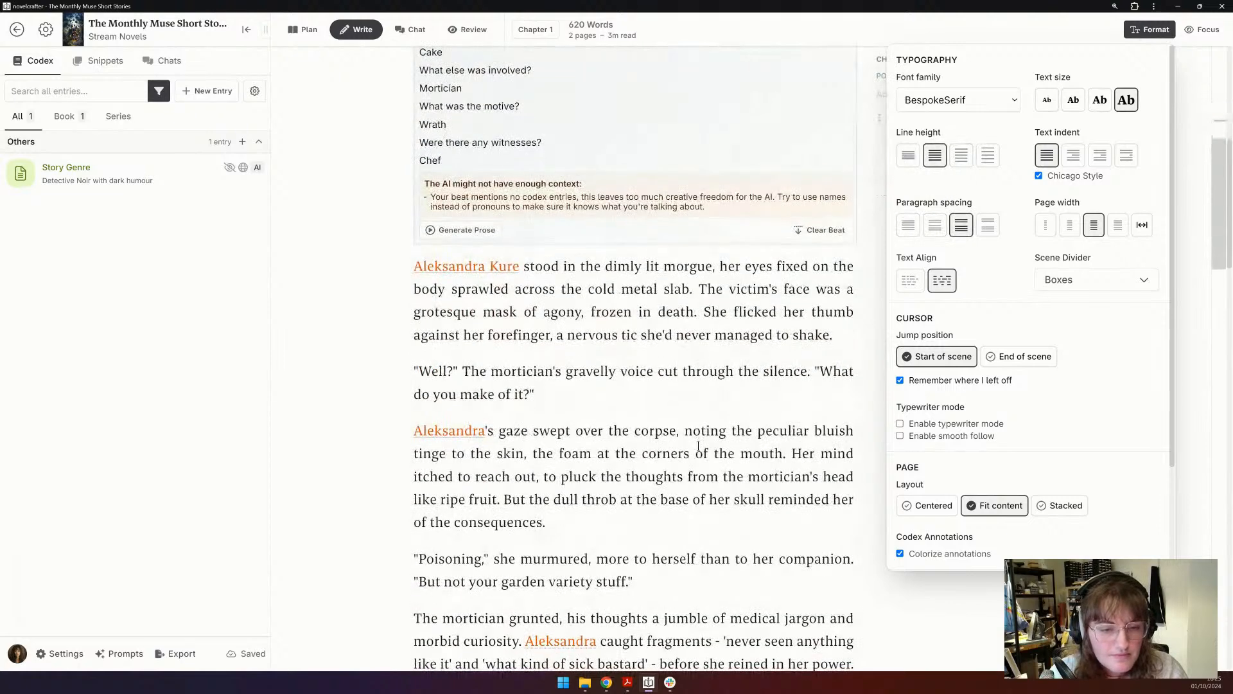
{"action": "left_click", "coordinate": [935, 224]}
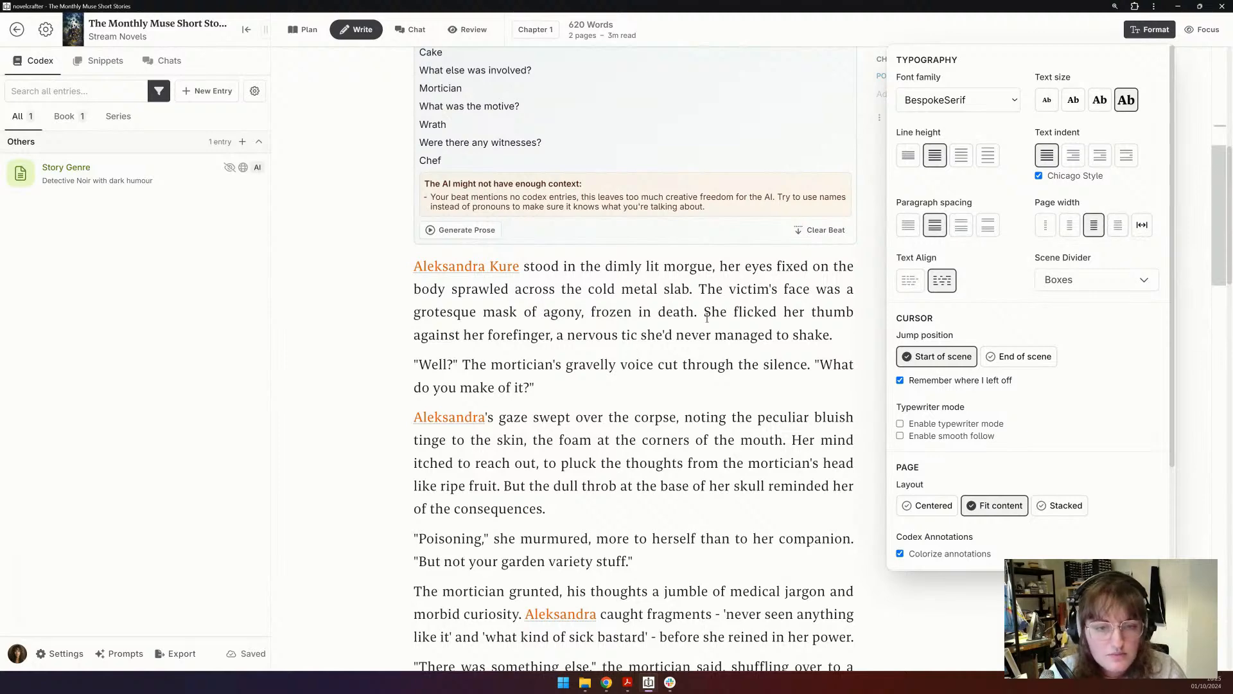
{"action": "left_click", "coordinate": [1073, 156]}
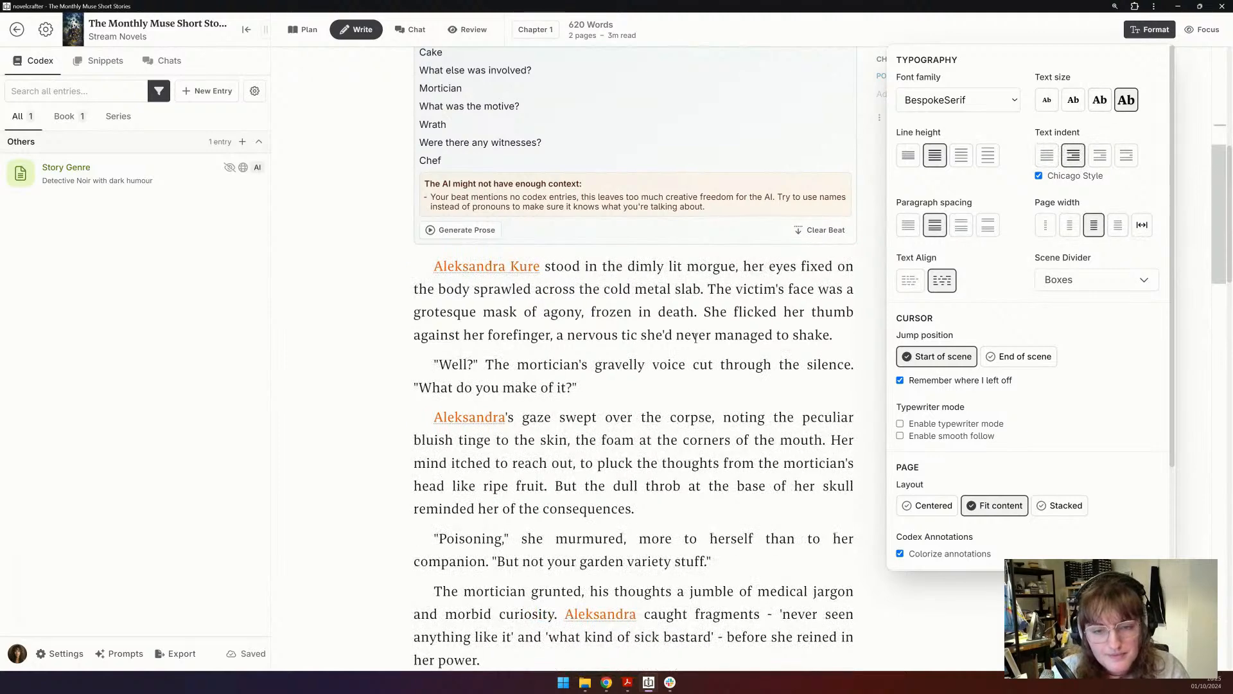
{"action": "left_click", "coordinate": [621, 365]}
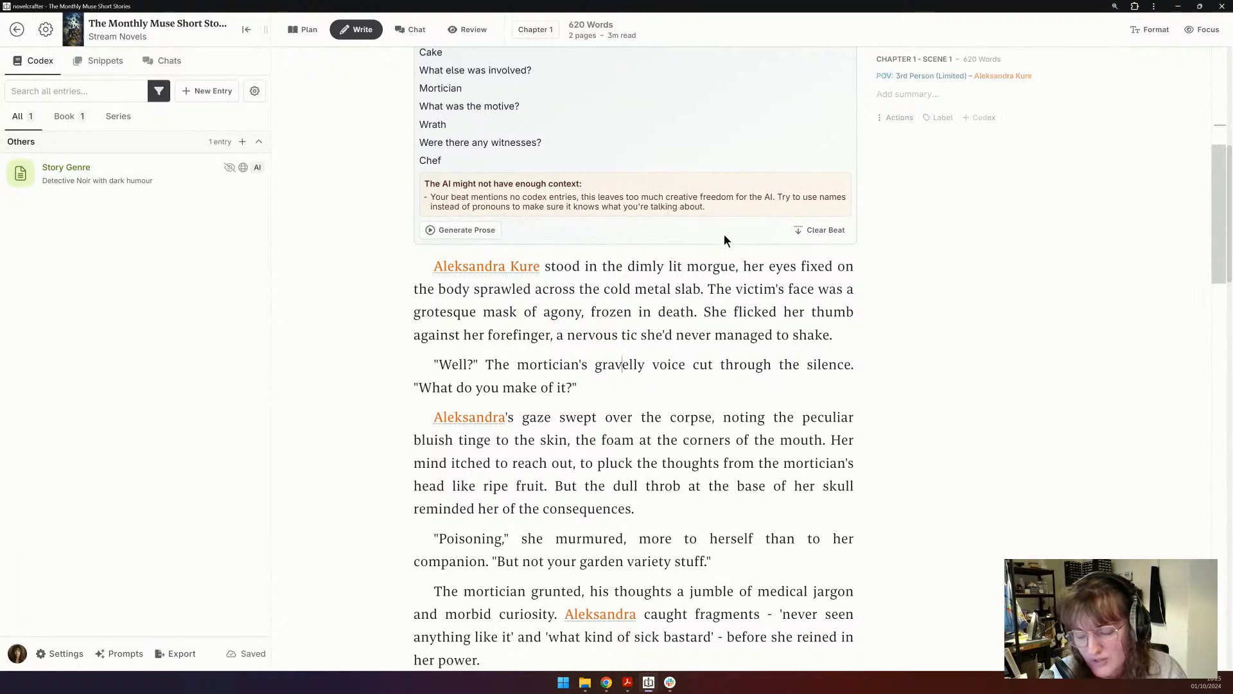
- Read the generated Chapter 1 scene from the opening morgue paragraph through to its end in full screen
{"action": "scroll", "coordinate": [736, 232], "scroll_direction": "down", "scroll_amount": 2}
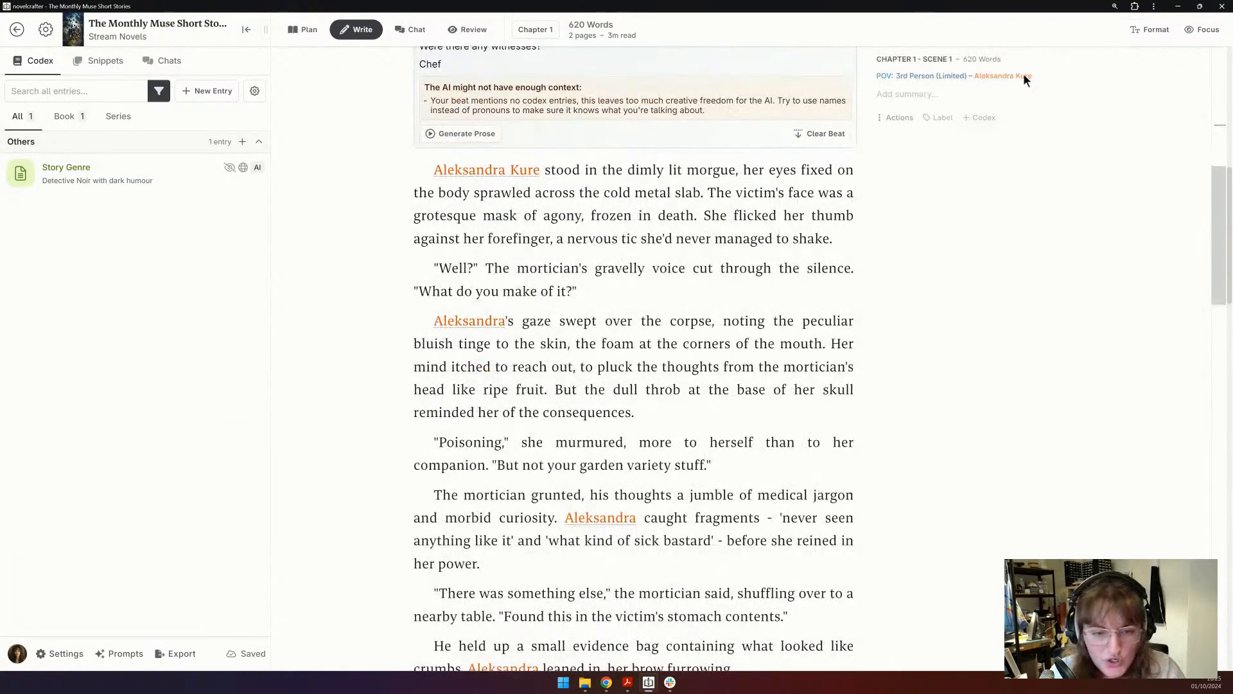
{"action": "left_click", "coordinate": [1189, 32]}
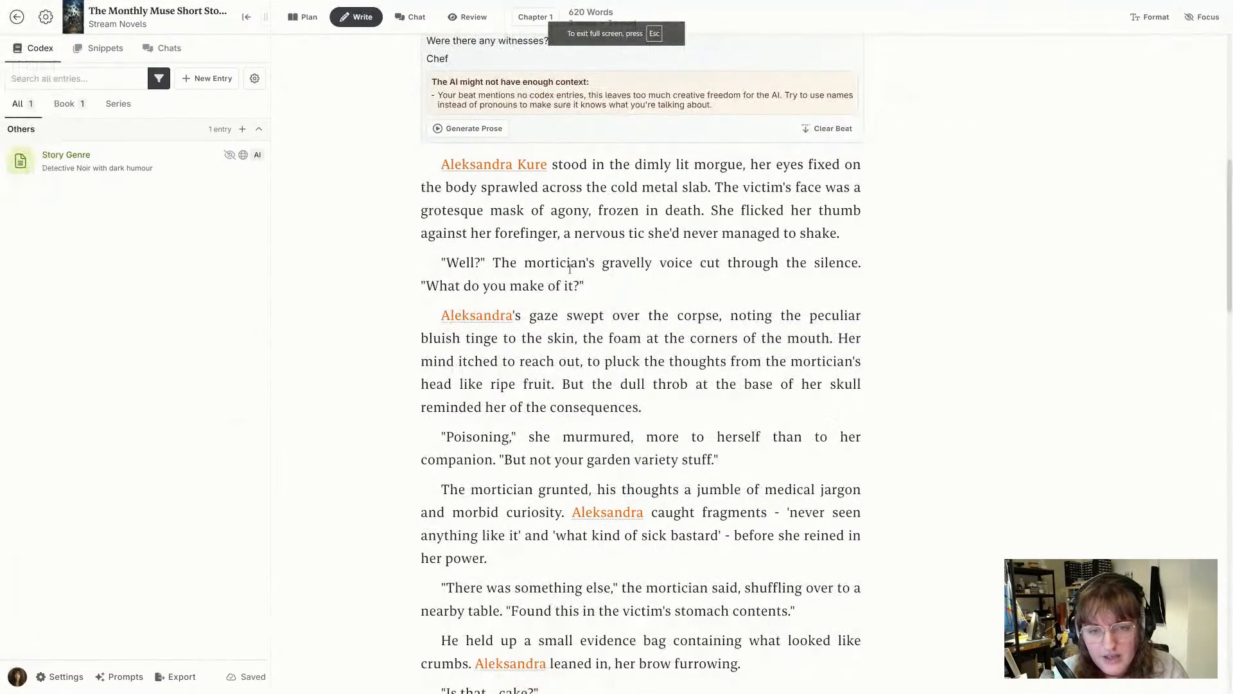
{"action": "scroll", "coordinate": [730, 259], "scroll_direction": "up", "scroll_amount": 1}
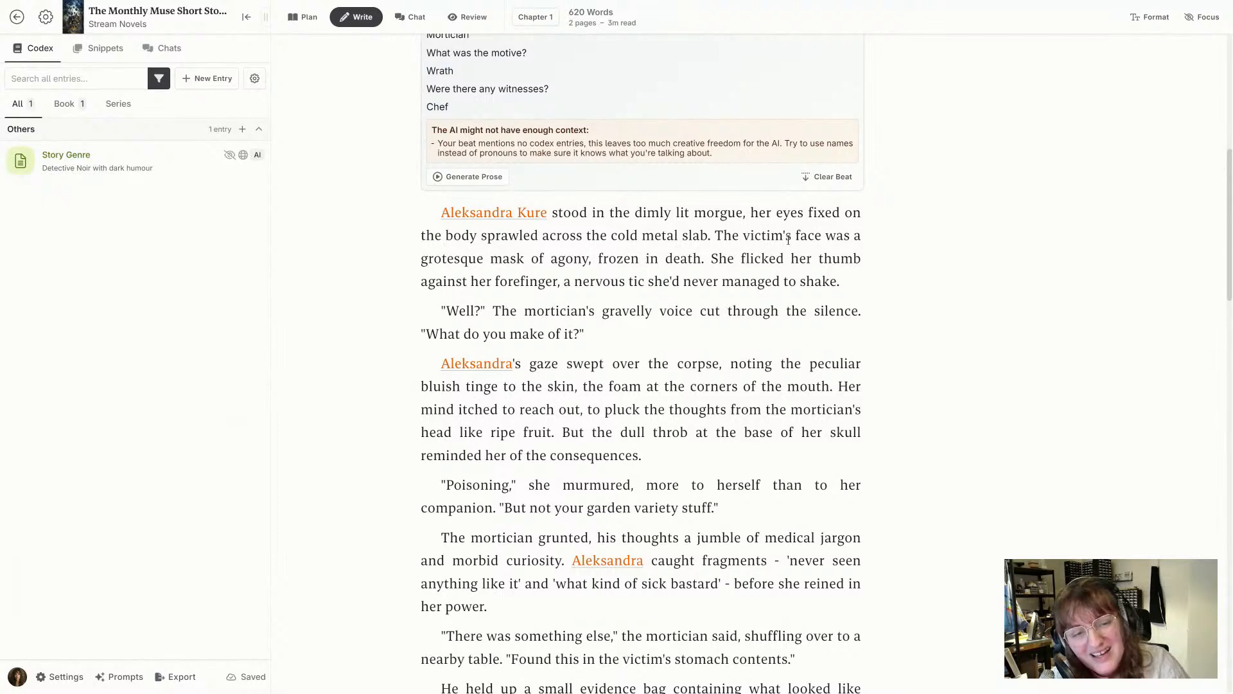
{"action": "scroll", "coordinate": [605, 468], "scroll_direction": "down", "scroll_amount": 2}
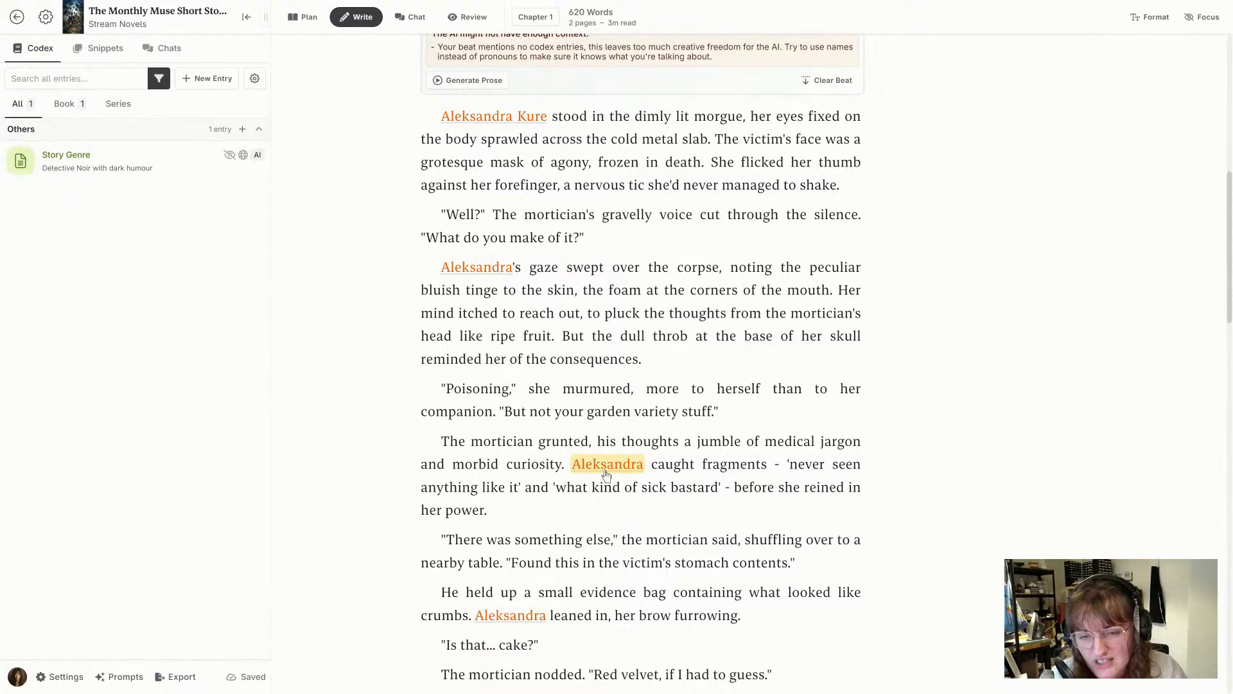
{"action": "scroll", "coordinate": [605, 474], "scroll_direction": "down", "scroll_amount": 1}
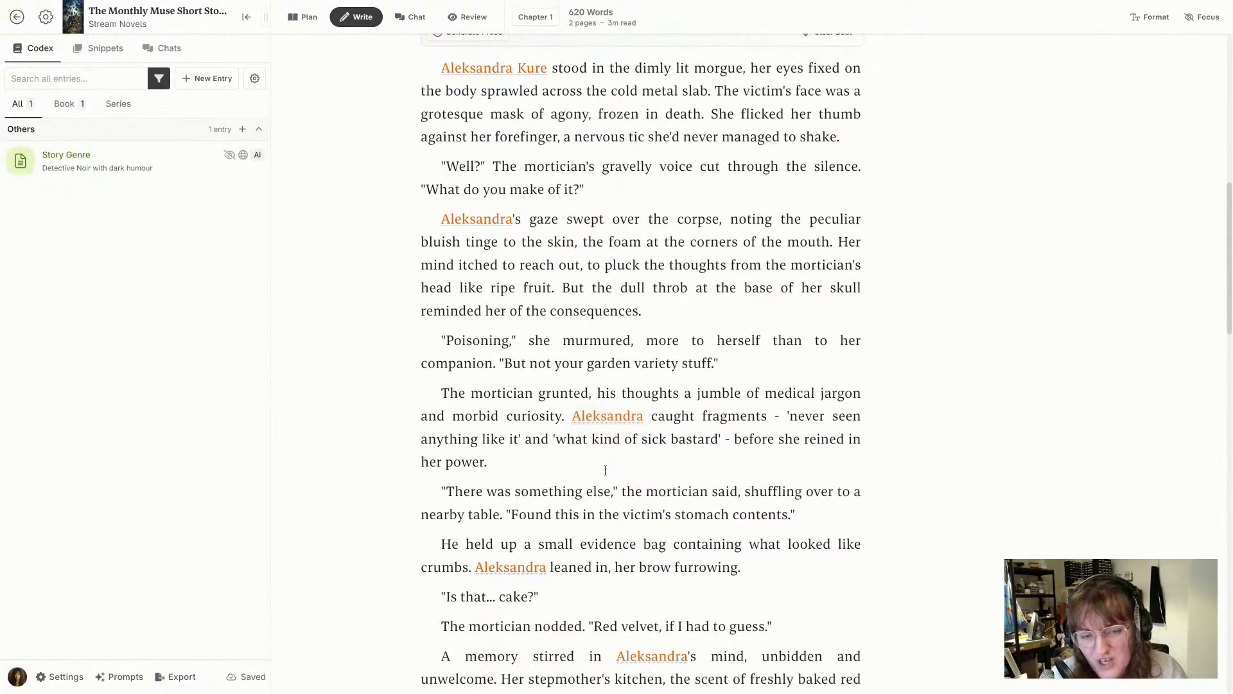
{"action": "scroll", "coordinate": [605, 469], "scroll_direction": "down", "scroll_amount": 1}
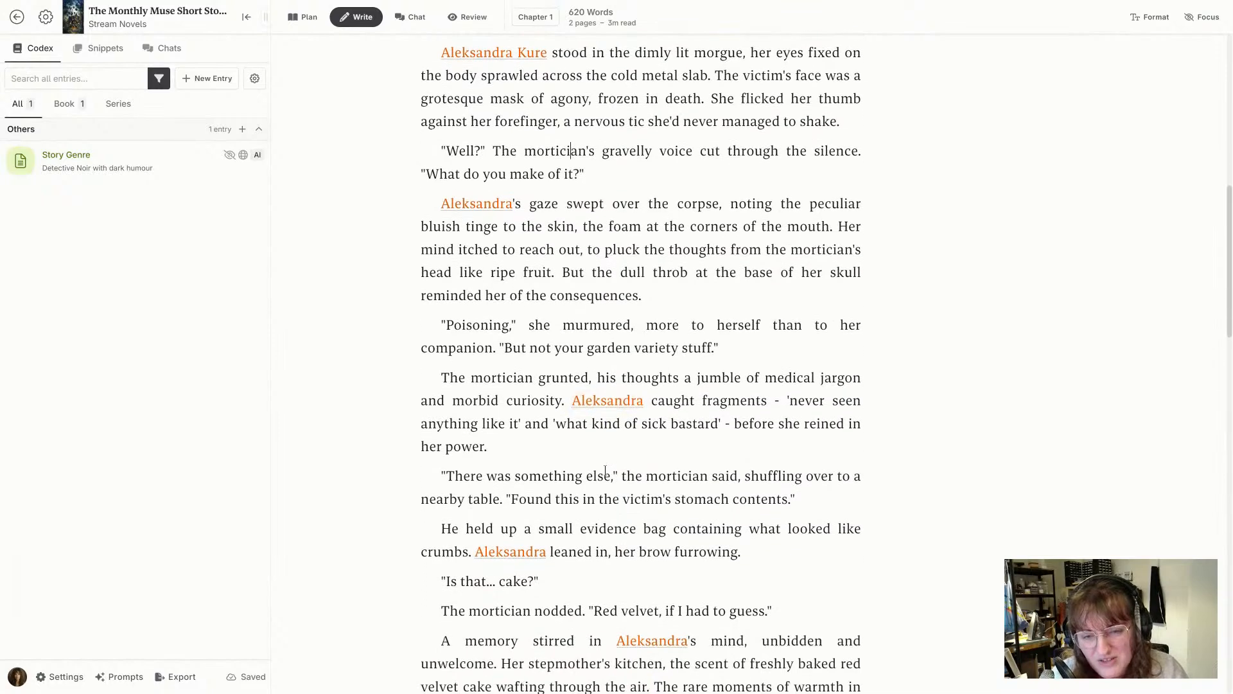
{"action": "scroll", "coordinate": [605, 469], "scroll_direction": "down", "scroll_amount": 3}
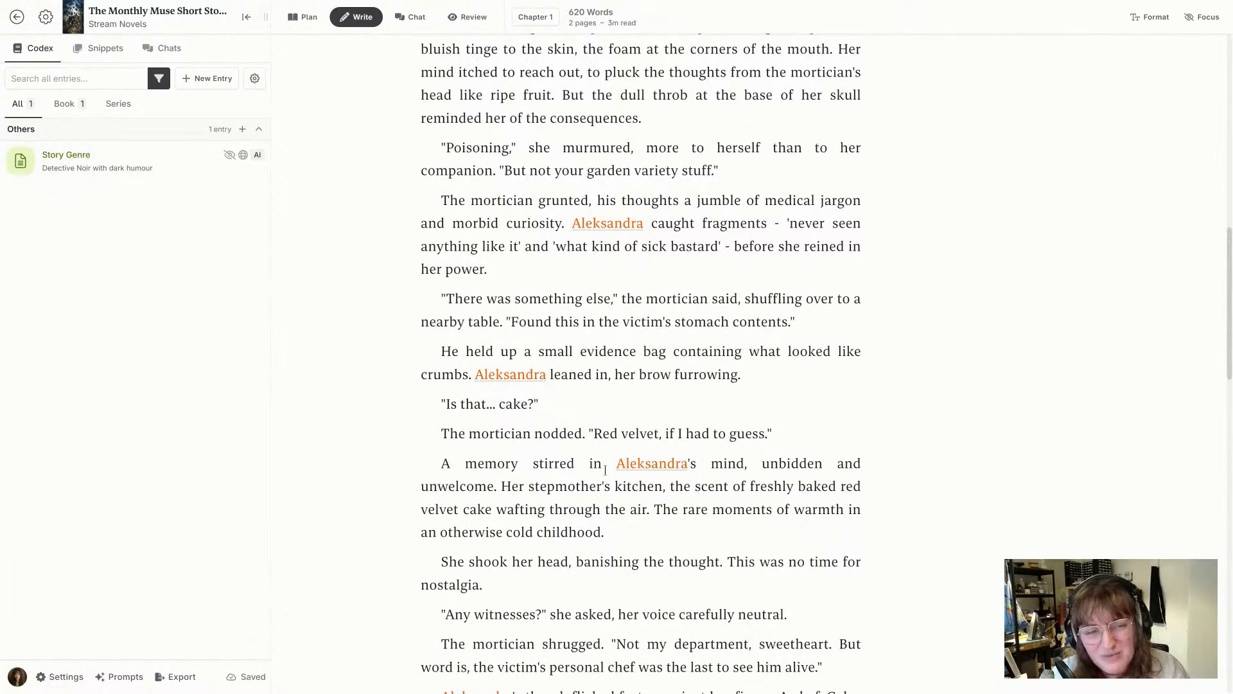
{"action": "scroll", "coordinate": [605, 470], "scroll_direction": "down", "scroll_amount": 1}
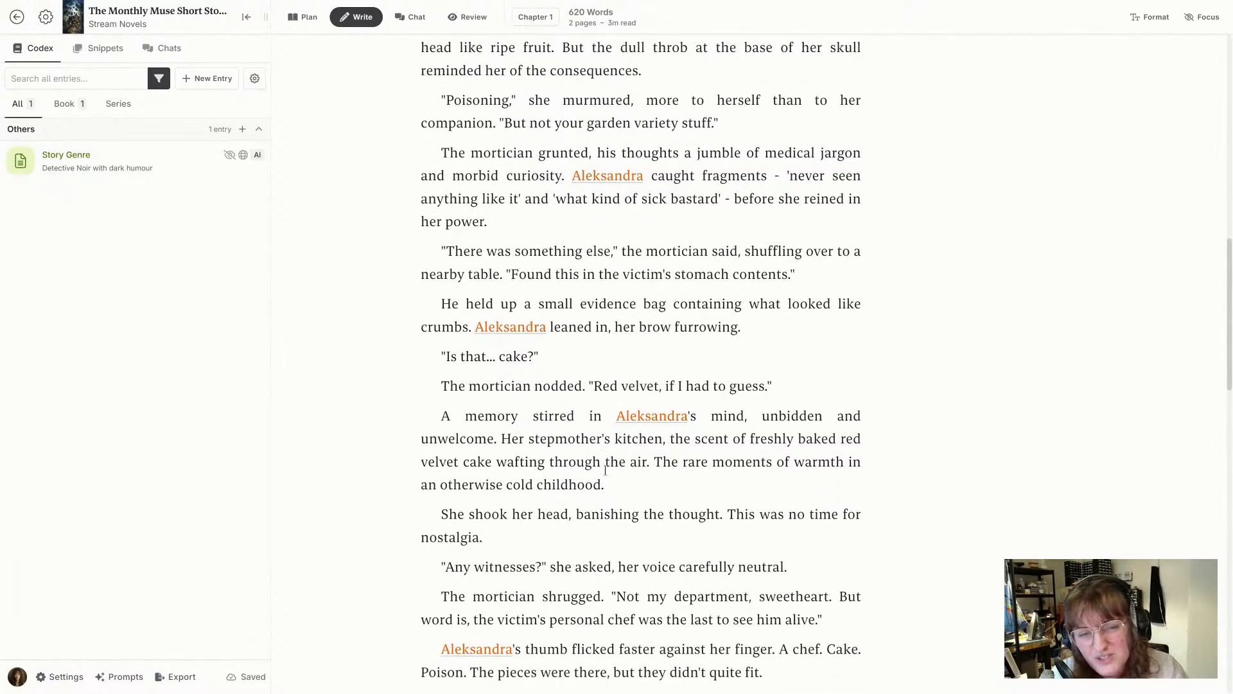
{"action": "scroll", "coordinate": [605, 470], "scroll_direction": "down", "scroll_amount": 3}
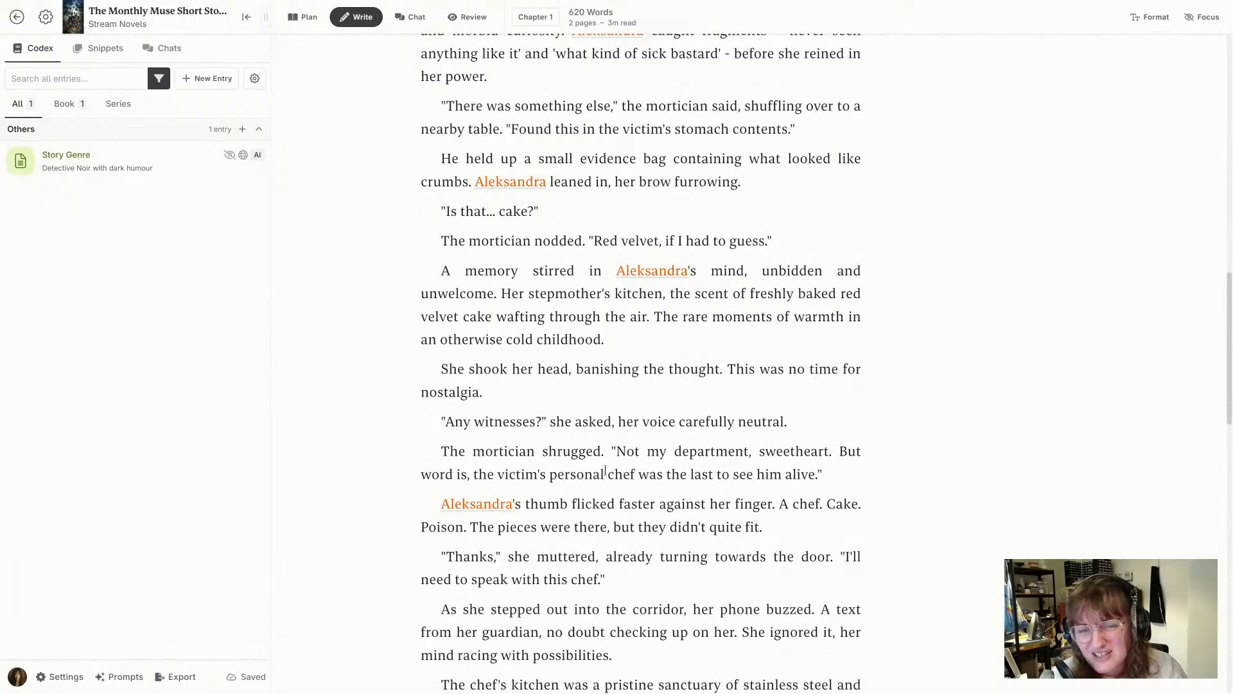
{"action": "scroll", "coordinate": [605, 472], "scroll_direction": "down", "scroll_amount": 1}
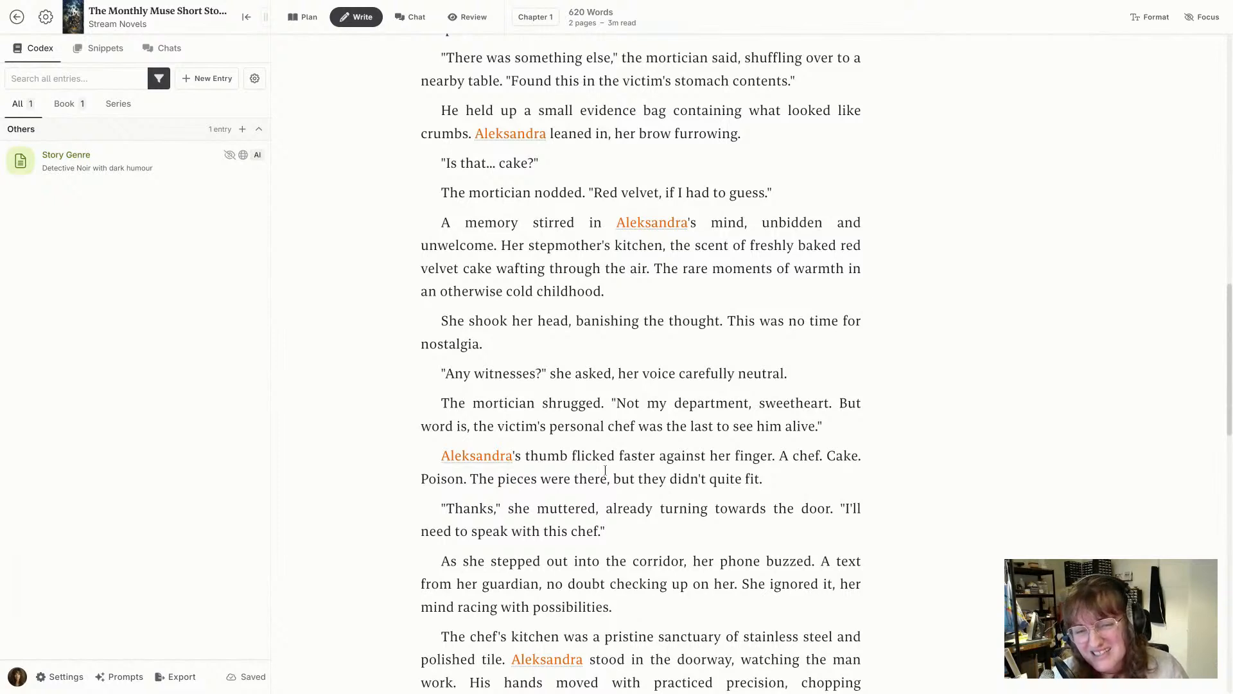
{"action": "scroll", "coordinate": [605, 470], "scroll_direction": "down", "scroll_amount": 2}
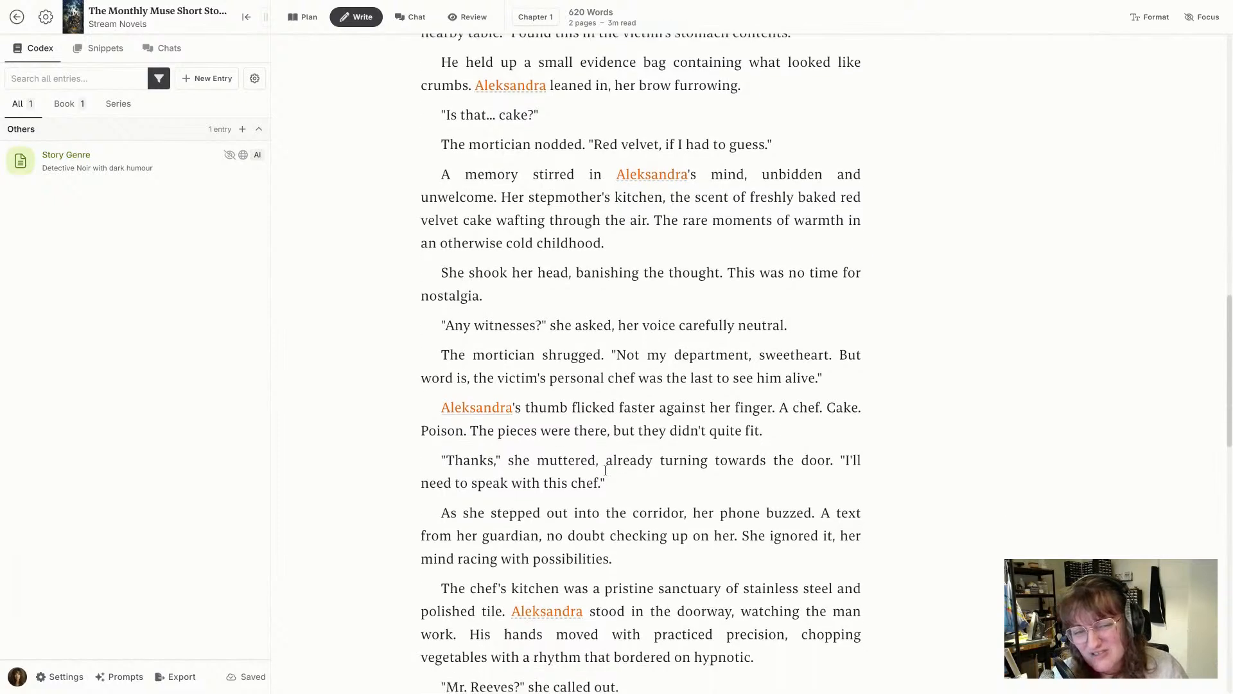
{"action": "scroll", "coordinate": [605, 470], "scroll_direction": "down", "scroll_amount": 2}
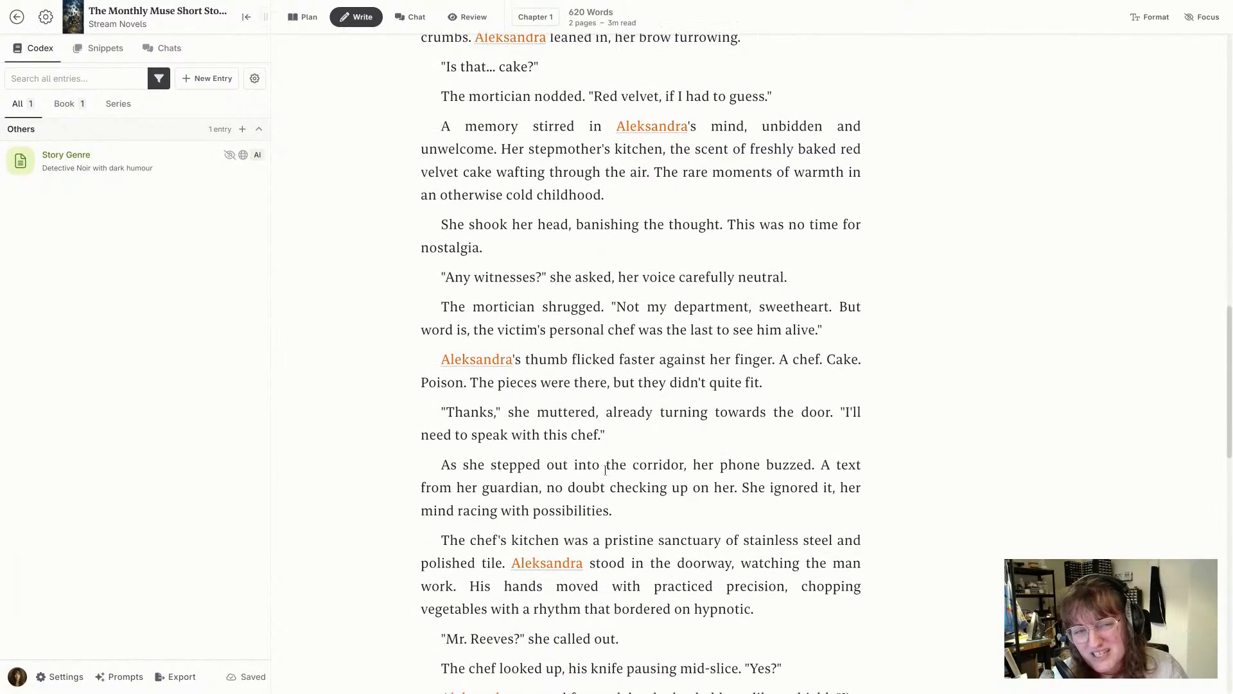
{"action": "scroll", "coordinate": [605, 470], "scroll_direction": "down", "scroll_amount": 1}
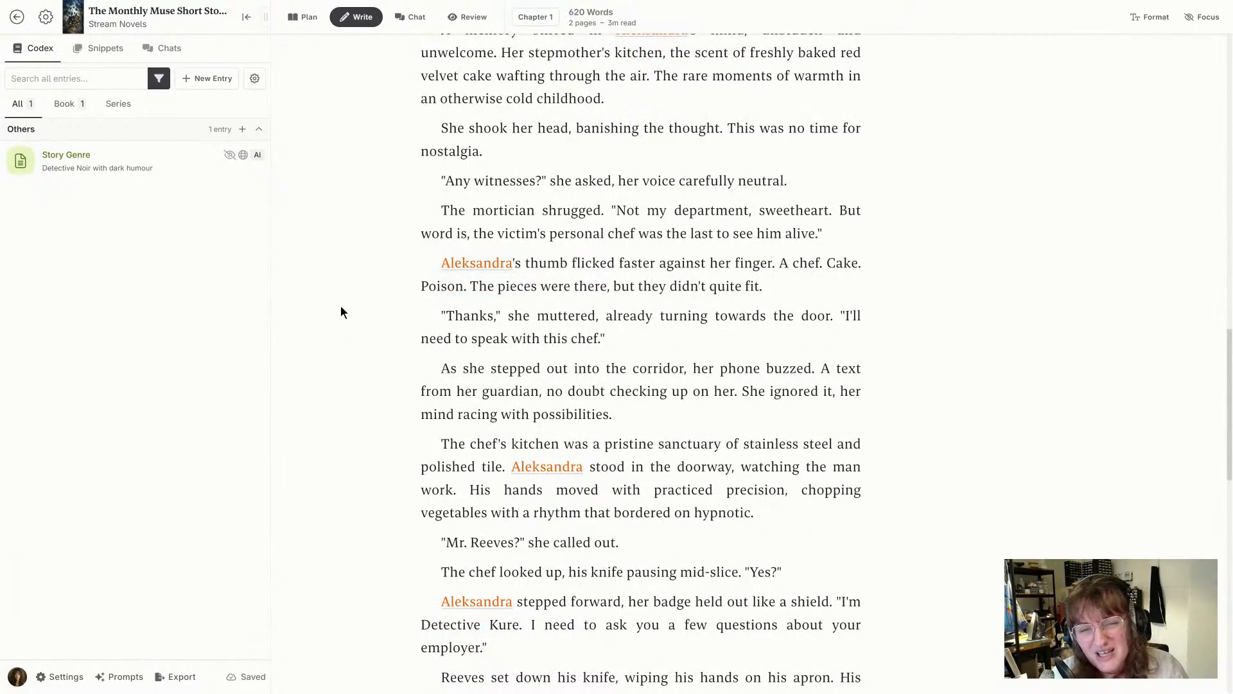
{"action": "scroll", "coordinate": [341, 307], "scroll_direction": "down", "scroll_amount": 2}
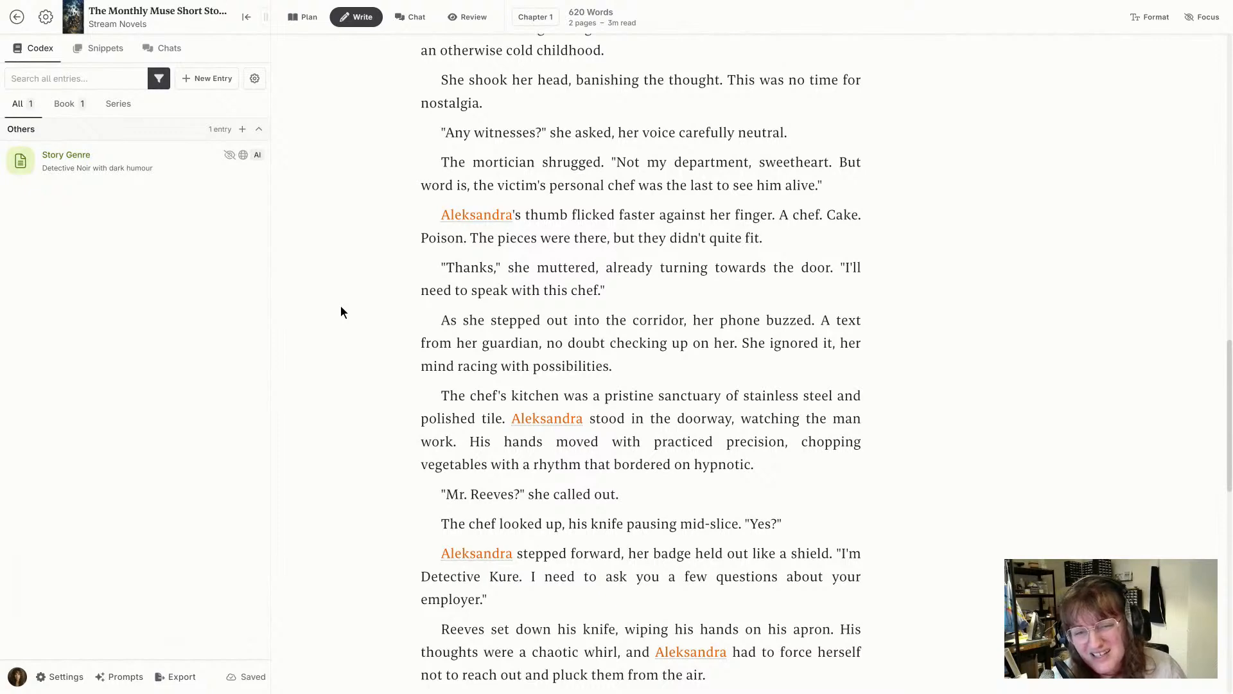
{"action": "scroll", "coordinate": [340, 305], "scroll_direction": "down", "scroll_amount": 1}
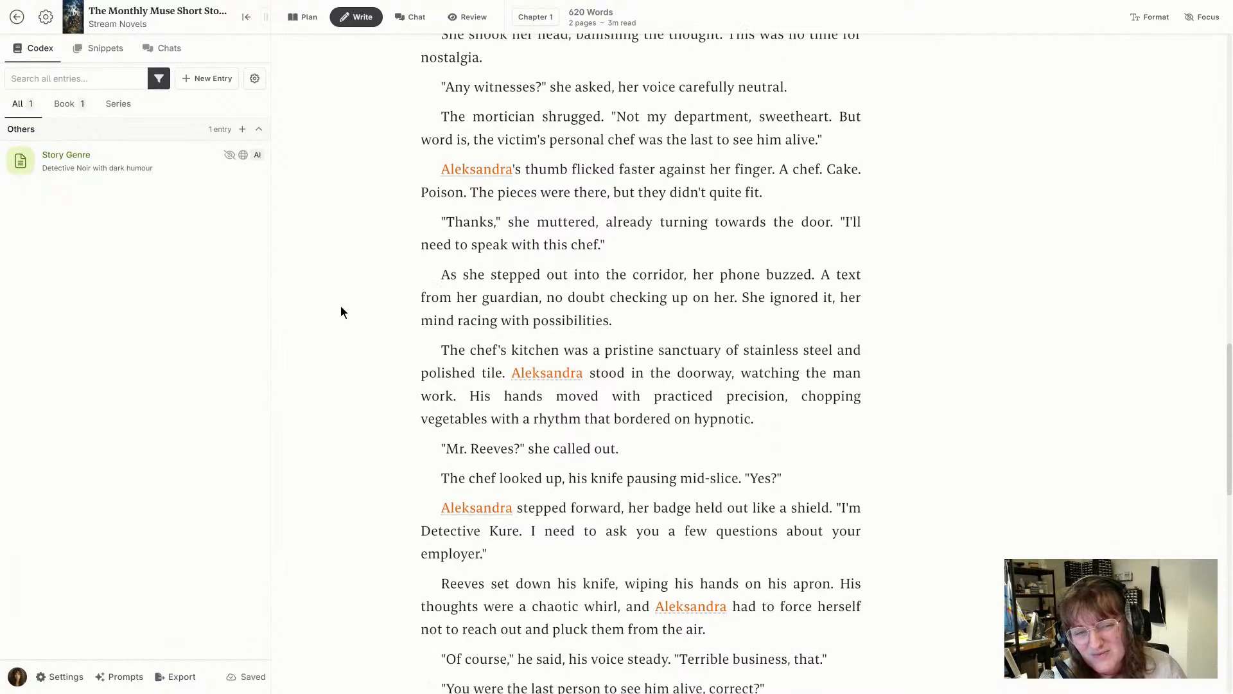
{"action": "scroll", "coordinate": [341, 306], "scroll_direction": "down", "scroll_amount": 1}
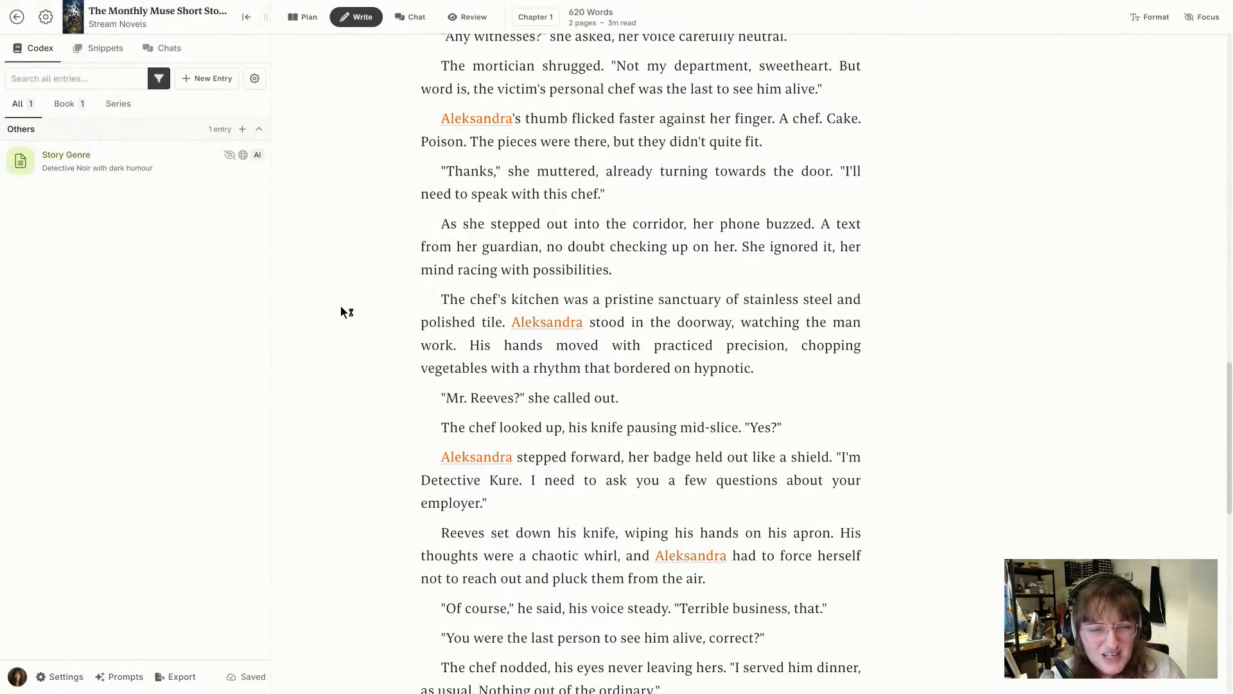
{"action": "scroll", "coordinate": [341, 307], "scroll_direction": "down", "scroll_amount": 5}
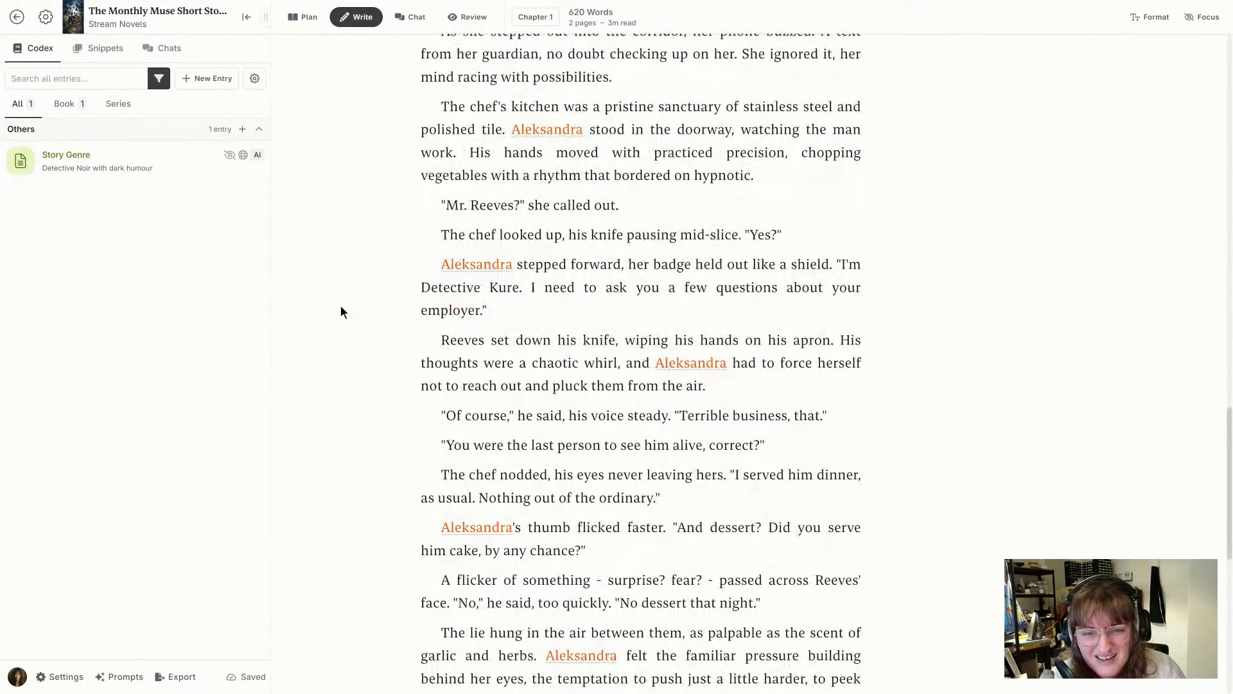
{"action": "scroll", "coordinate": [341, 312], "scroll_direction": "down", "scroll_amount": 1}
{"action": "scroll", "coordinate": [341, 312], "scroll_direction": "down", "scroll_amount": 1}
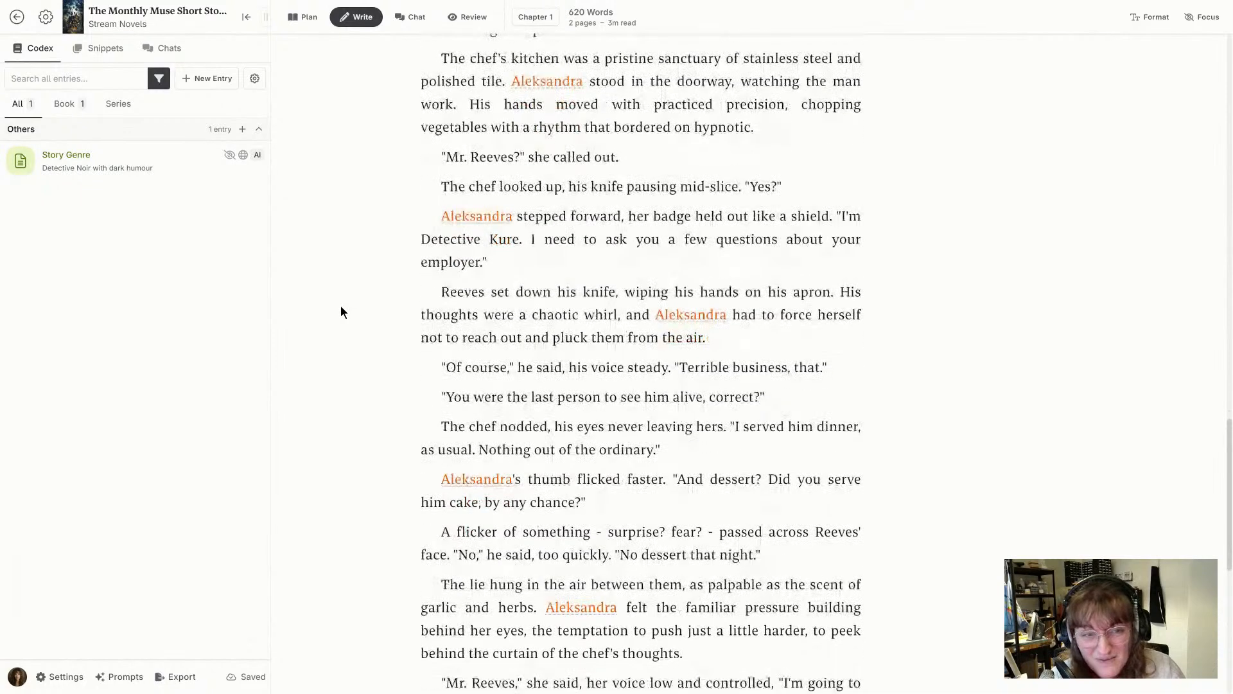
{"action": "scroll", "coordinate": [341, 309], "scroll_direction": "down", "scroll_amount": 5}
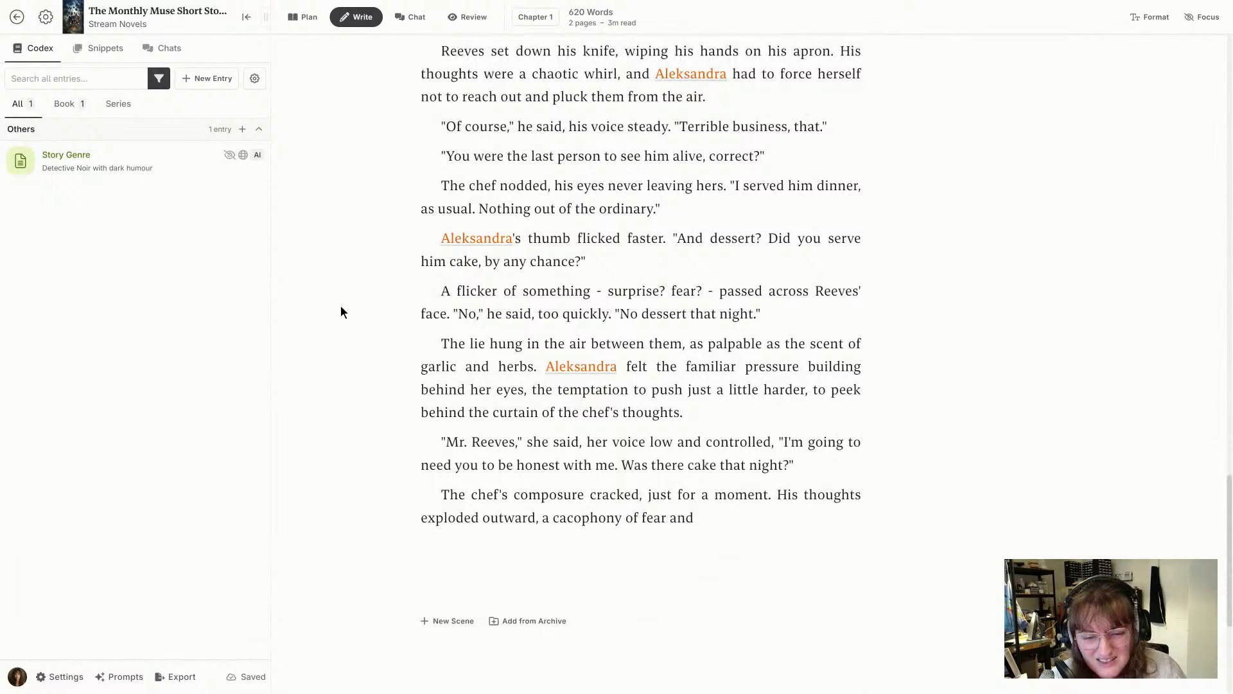
- Delete all of the generated prose below the Chapter 1 scene beat, keeping the beat itself
{"action": "left_click_drag", "start_coordinate": [790, 565], "coordinate": [456, 374]}
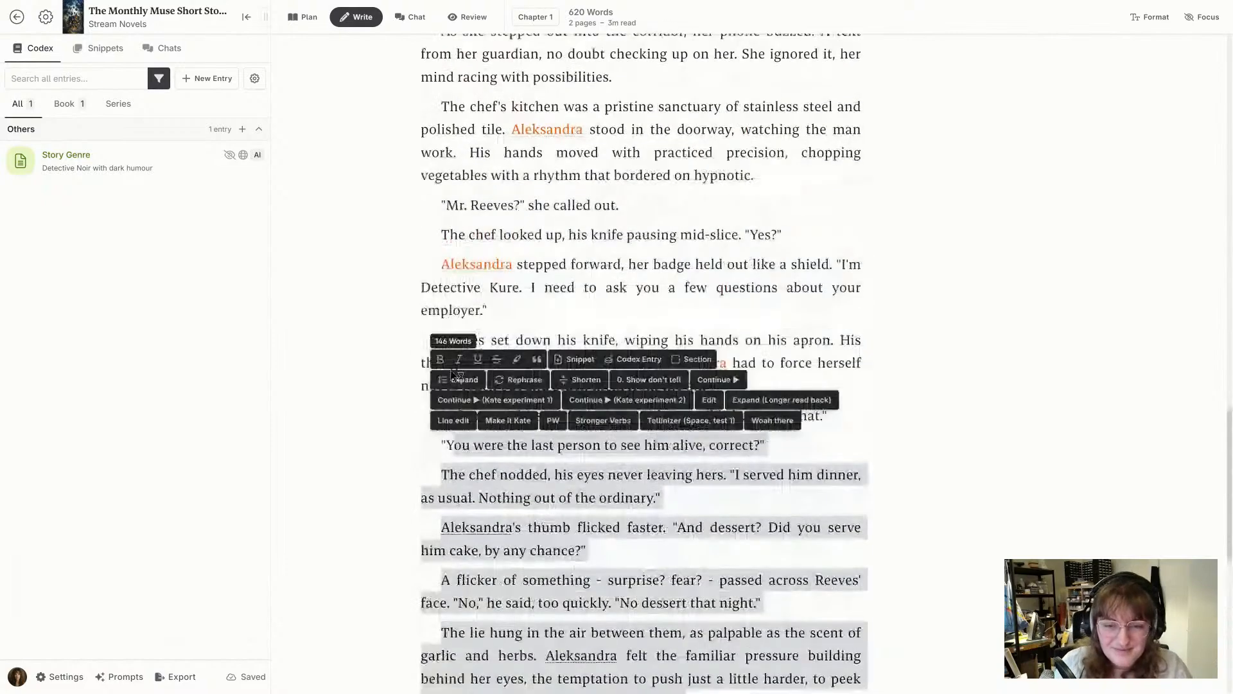
{"action": "scroll", "coordinate": [487, 283], "scroll_direction": "up", "scroll_amount": 10}
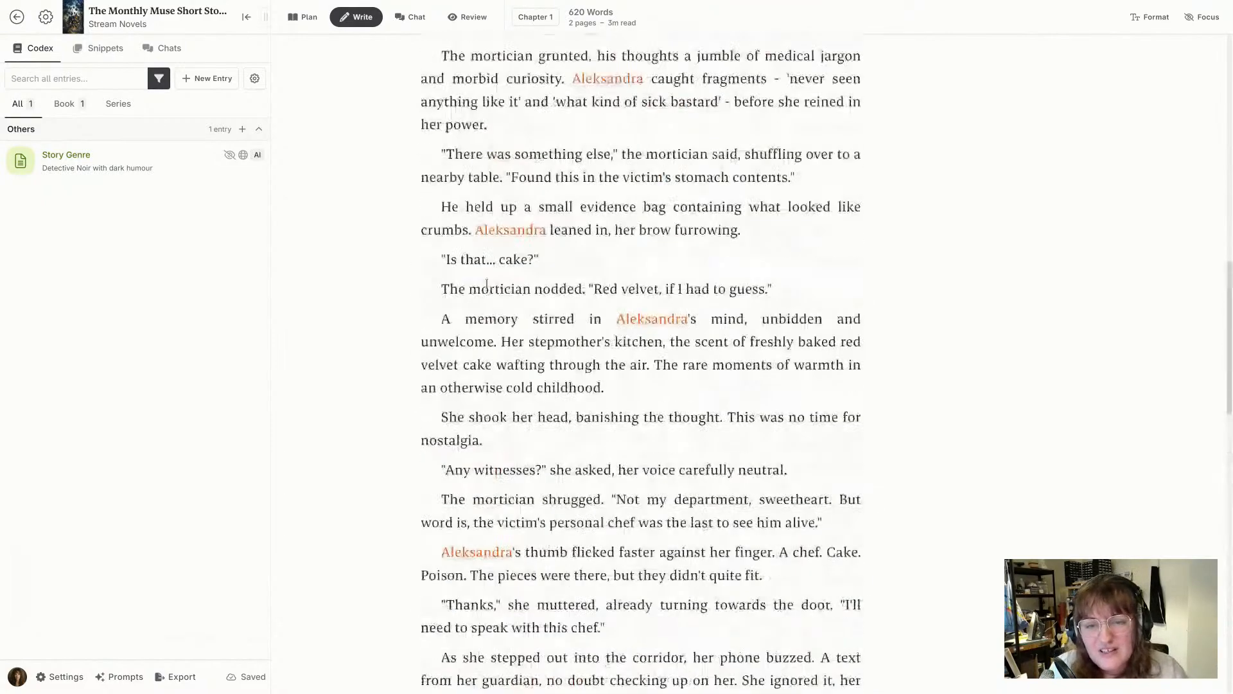
{"action": "scroll", "coordinate": [487, 283], "scroll_direction": "up", "scroll_amount": 10}
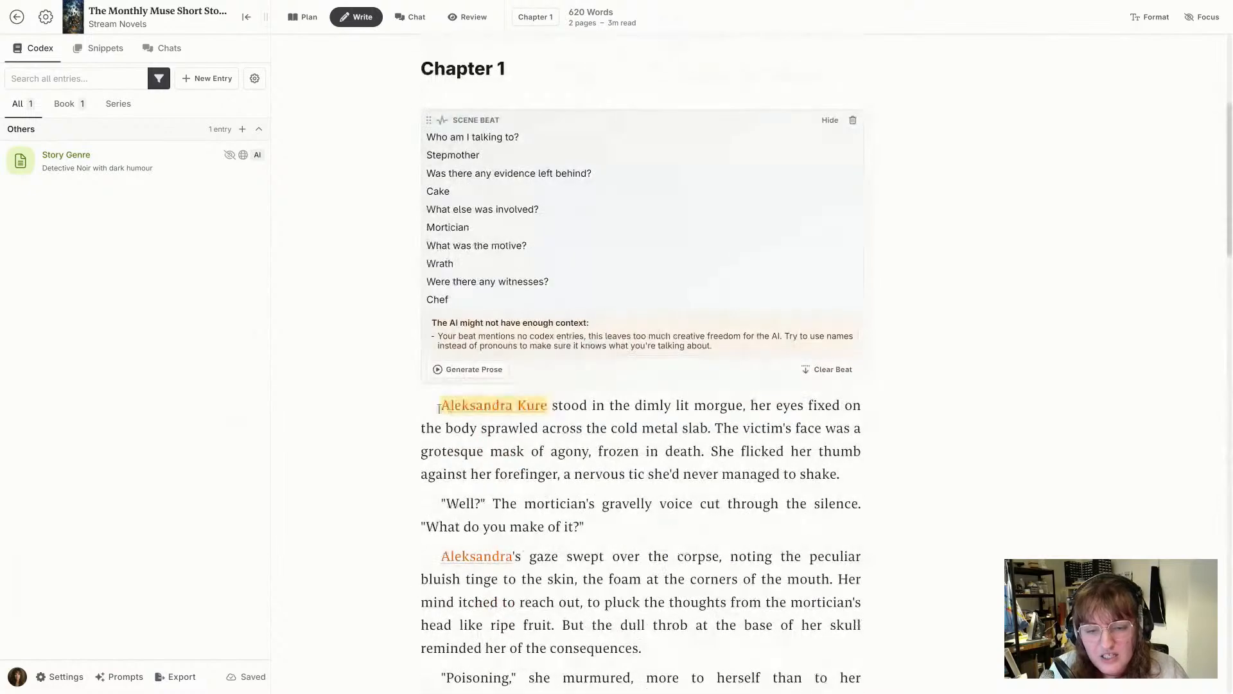
{"action": "left_click", "coordinate": [438, 405], "text": "shift"}
{"action": "key", "text": "BackSpace"}
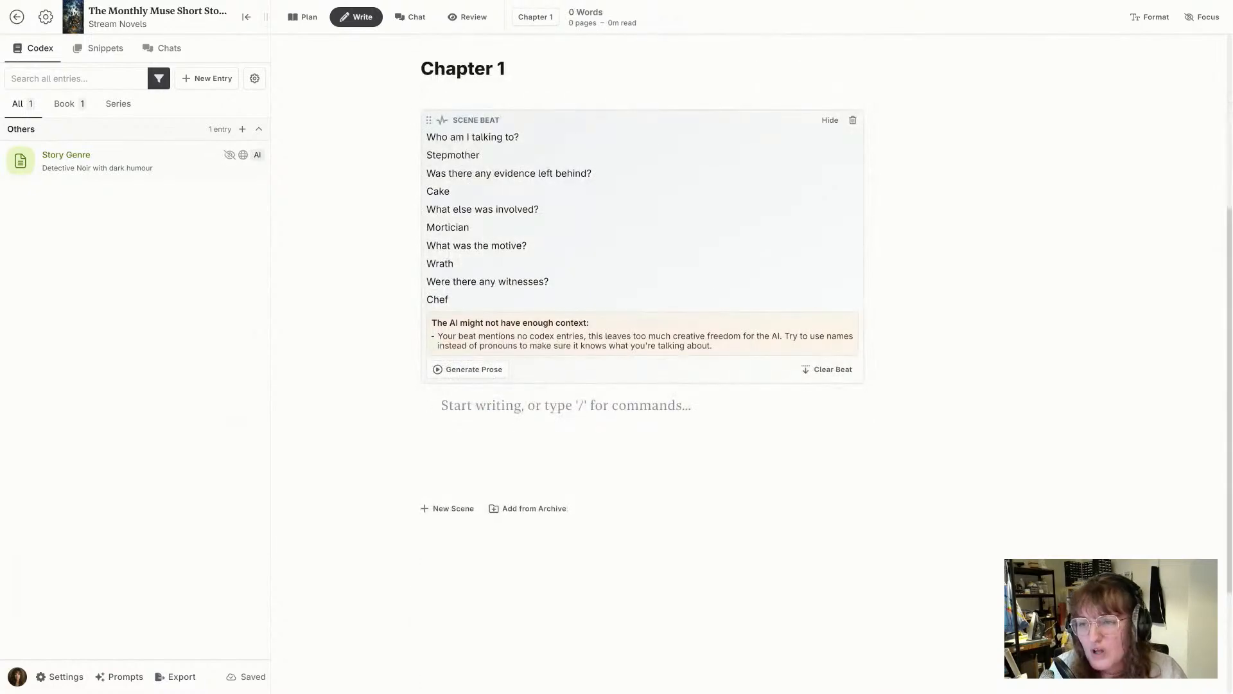
- Clear the codex filters and collapse the August category
{"action": "left_click", "coordinate": [155, 80]}
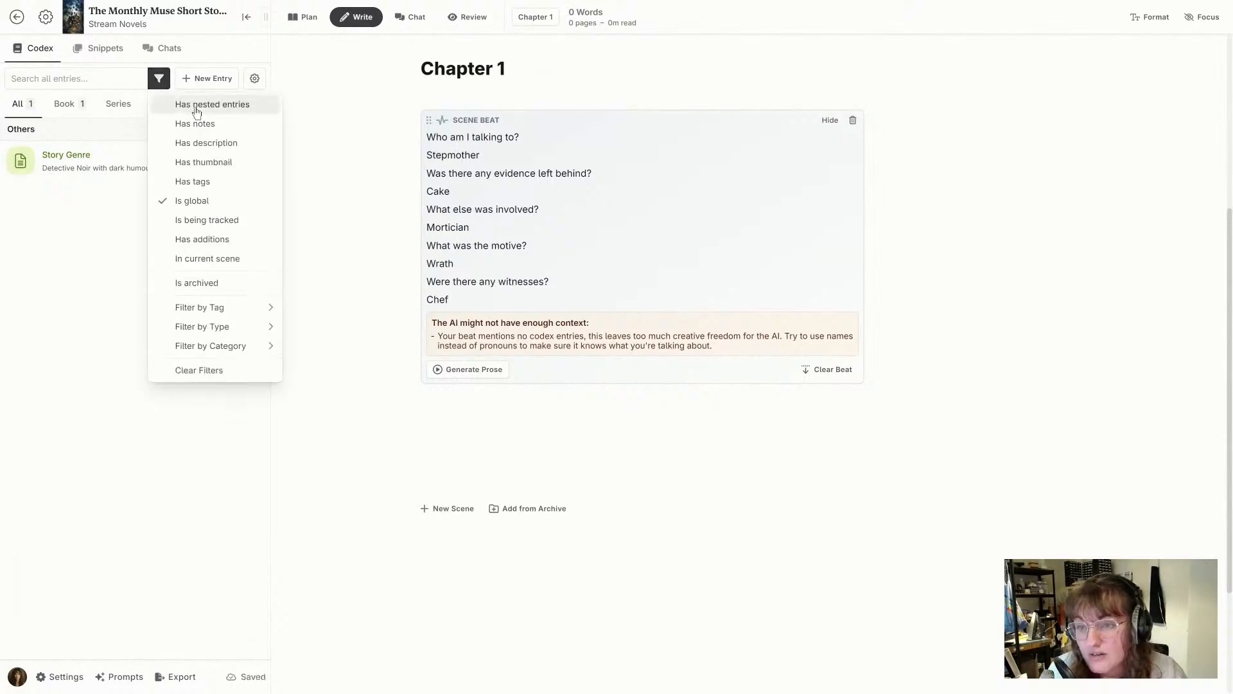
{"action": "left_click", "coordinate": [217, 379]}
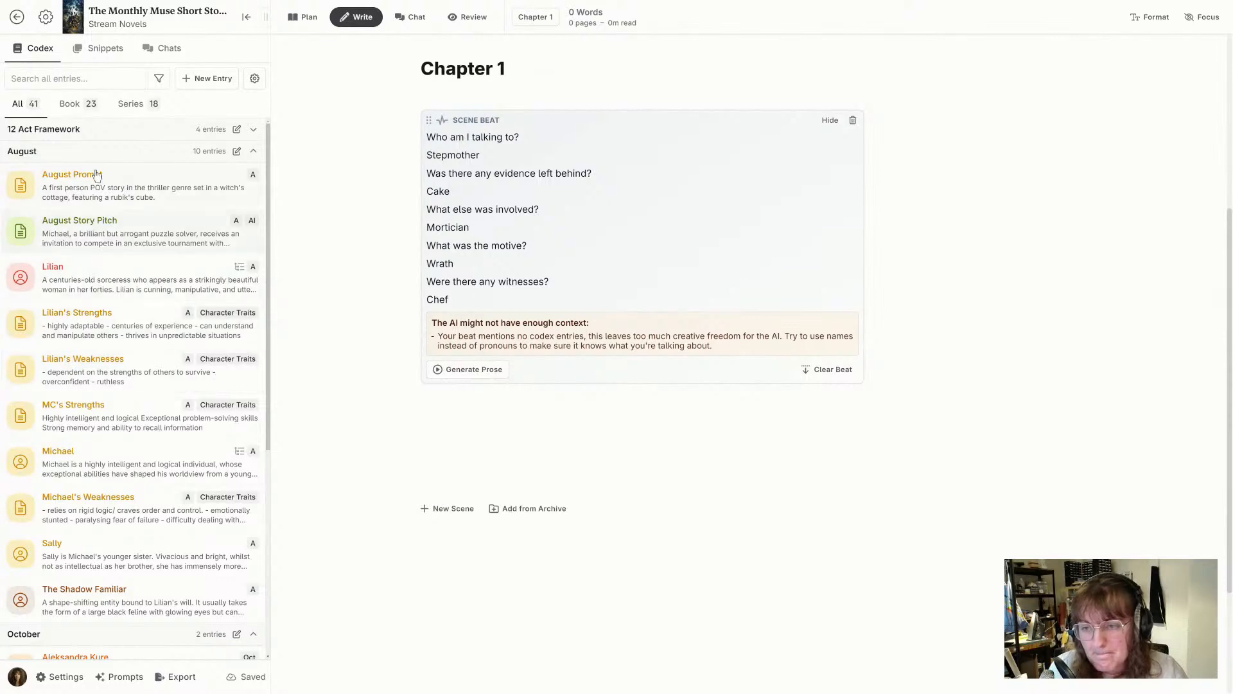
{"action": "left_click", "coordinate": [121, 157]}
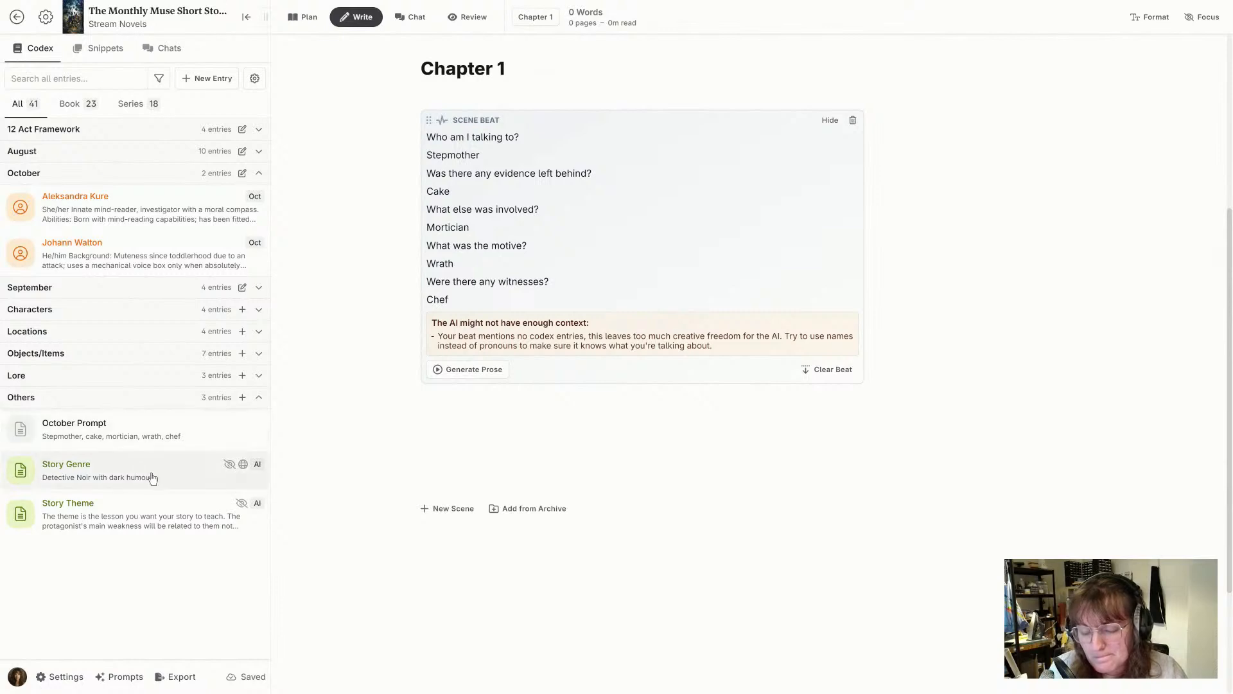
- Preview the final prose-generation prompt for the scene beat, examine its codex context and beat instructions, and close the preview
{"action": "left_click", "coordinate": [484, 378]}
{"action": "mouse_move", "coordinate": [520, 495]}
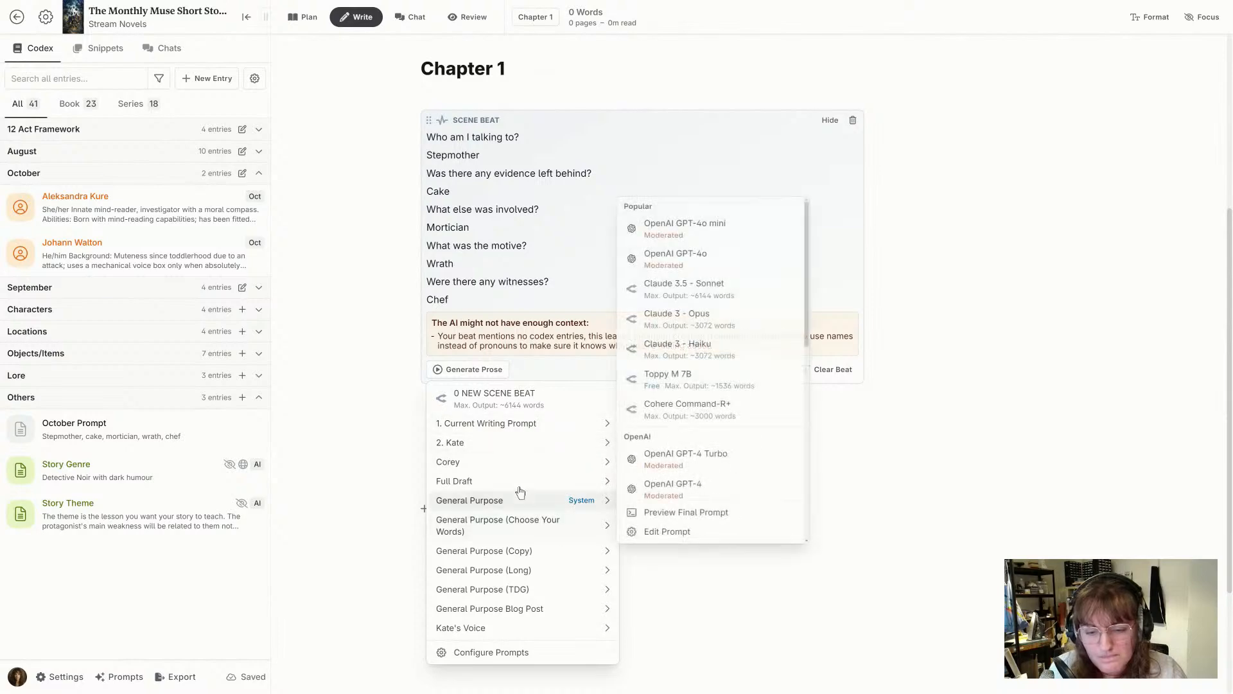
{"action": "left_click", "coordinate": [745, 485]}
{"action": "scroll", "coordinate": [675, 413], "scroll_direction": "down", "scroll_amount": 4}
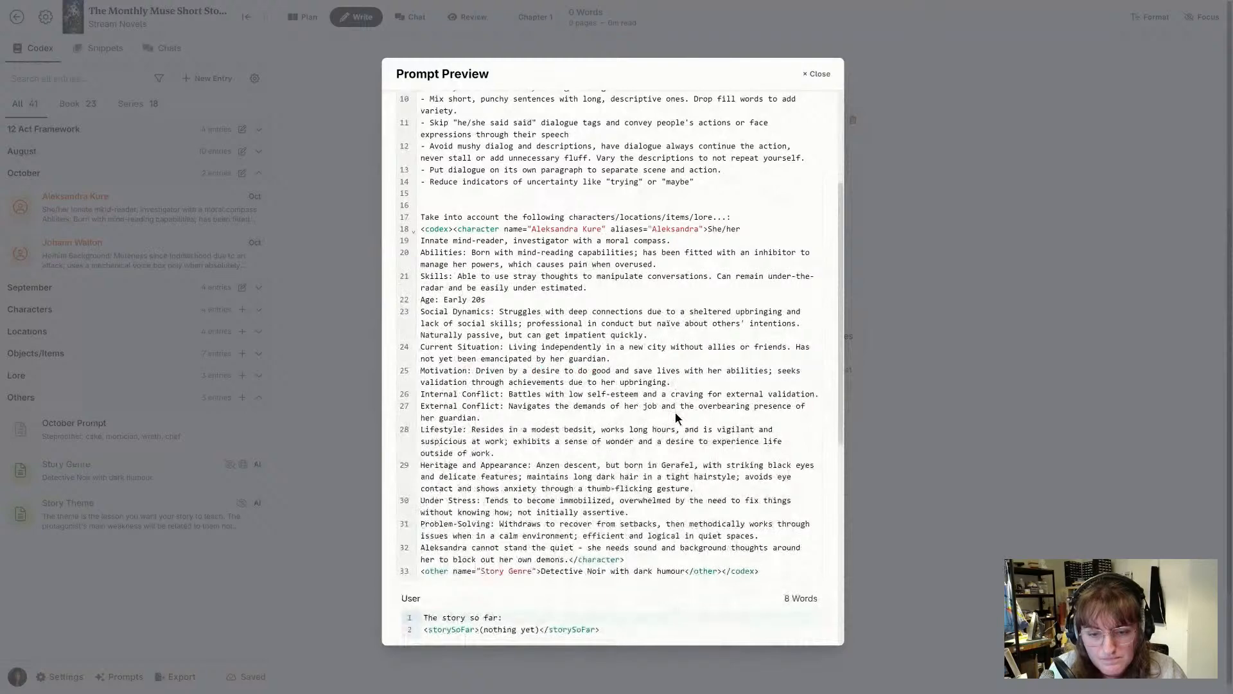
{"action": "scroll", "coordinate": [675, 416], "scroll_direction": "down", "scroll_amount": 3}
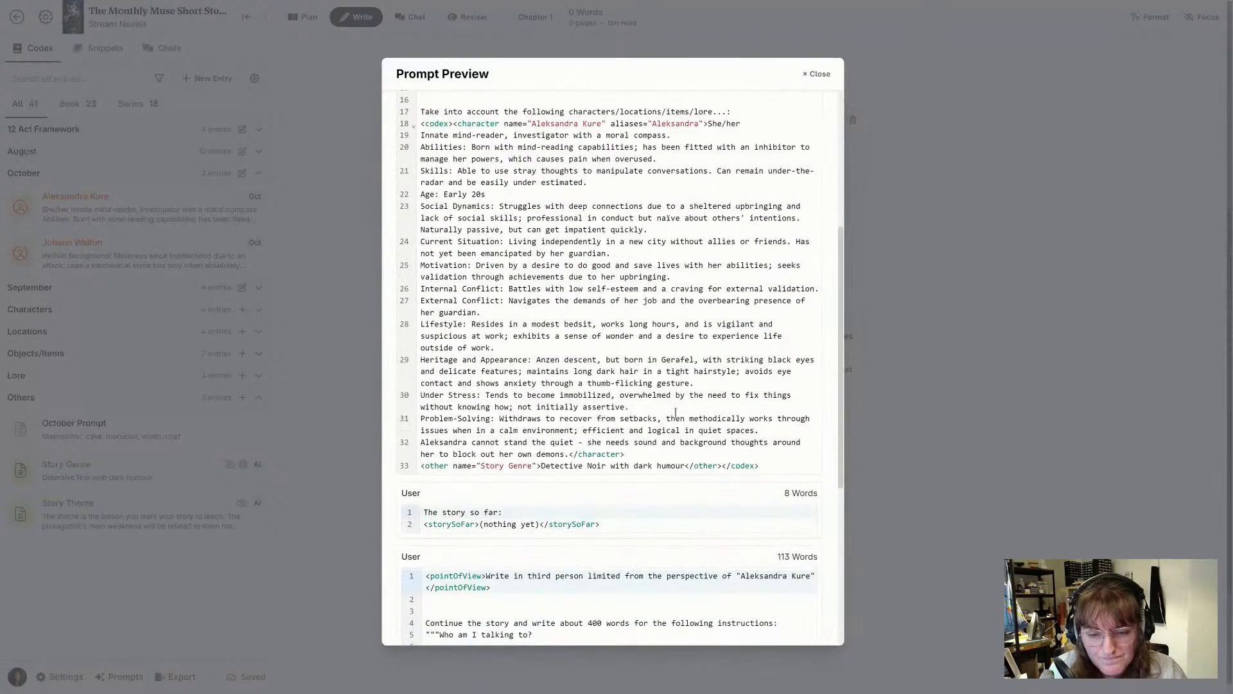
{"action": "scroll", "coordinate": [675, 413], "scroll_direction": "down", "scroll_amount": 1}
{"action": "scroll", "coordinate": [675, 413], "scroll_direction": "down", "scroll_amount": 2}
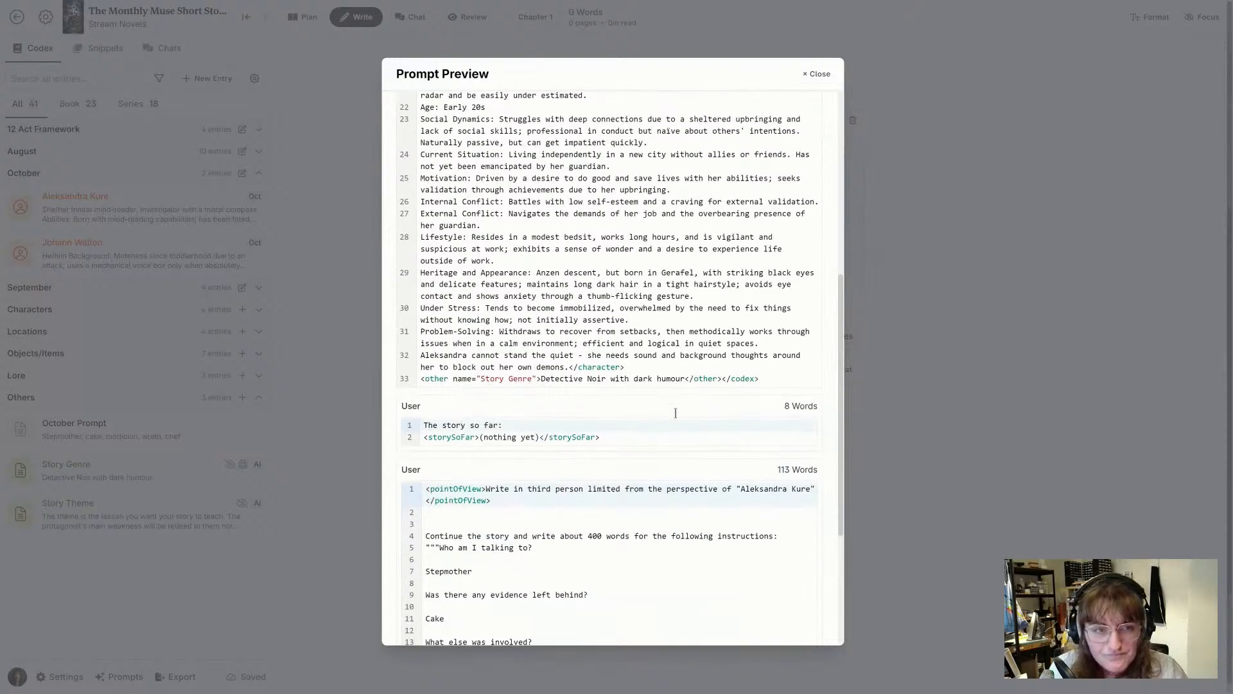
{"action": "scroll", "coordinate": [675, 411], "scroll_direction": "down", "scroll_amount": 5}
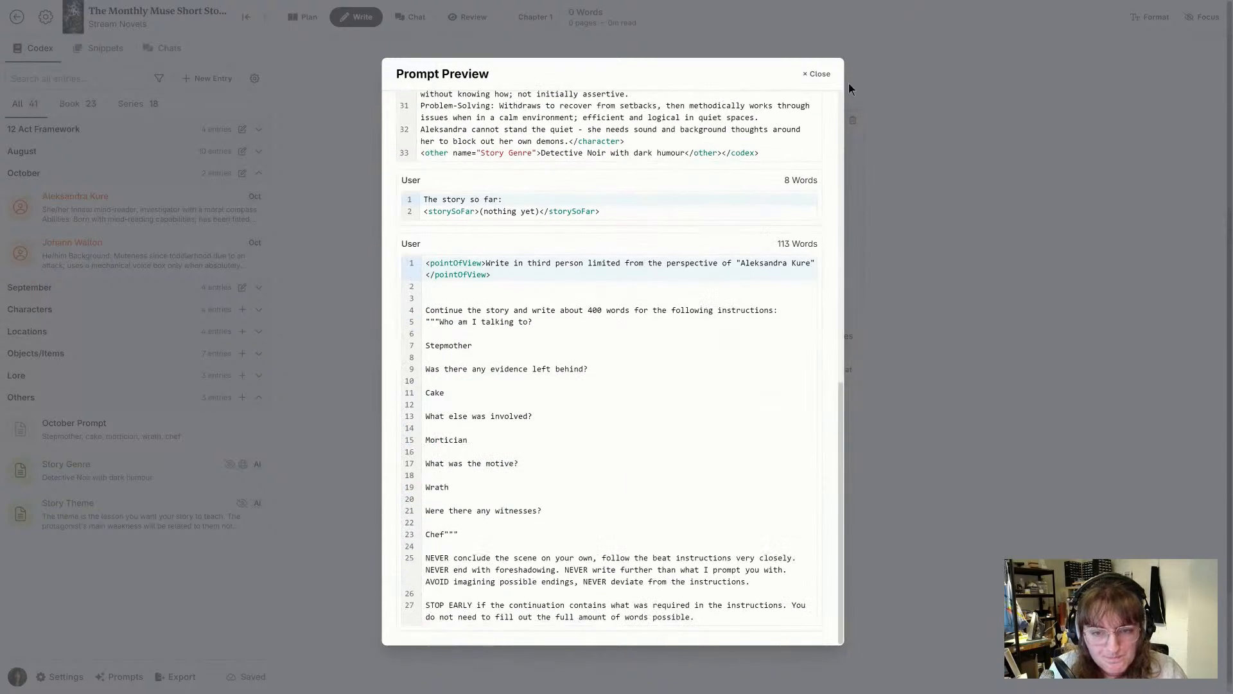
{"action": "left_click", "coordinate": [817, 74]}
- Join each answer in the scene beat (Stepmother, Cake, Mortician, Wrath, Chef) onto the same line as its question
{"action": "scroll", "coordinate": [638, 292], "scroll_direction": "up", "scroll_amount": 2}
{"action": "left_click", "coordinate": [563, 233]}
{"action": "key", "text": "Delete"}
{"action": "left_click", "coordinate": [616, 251]}
{"action": "key", "text": "Delete"}
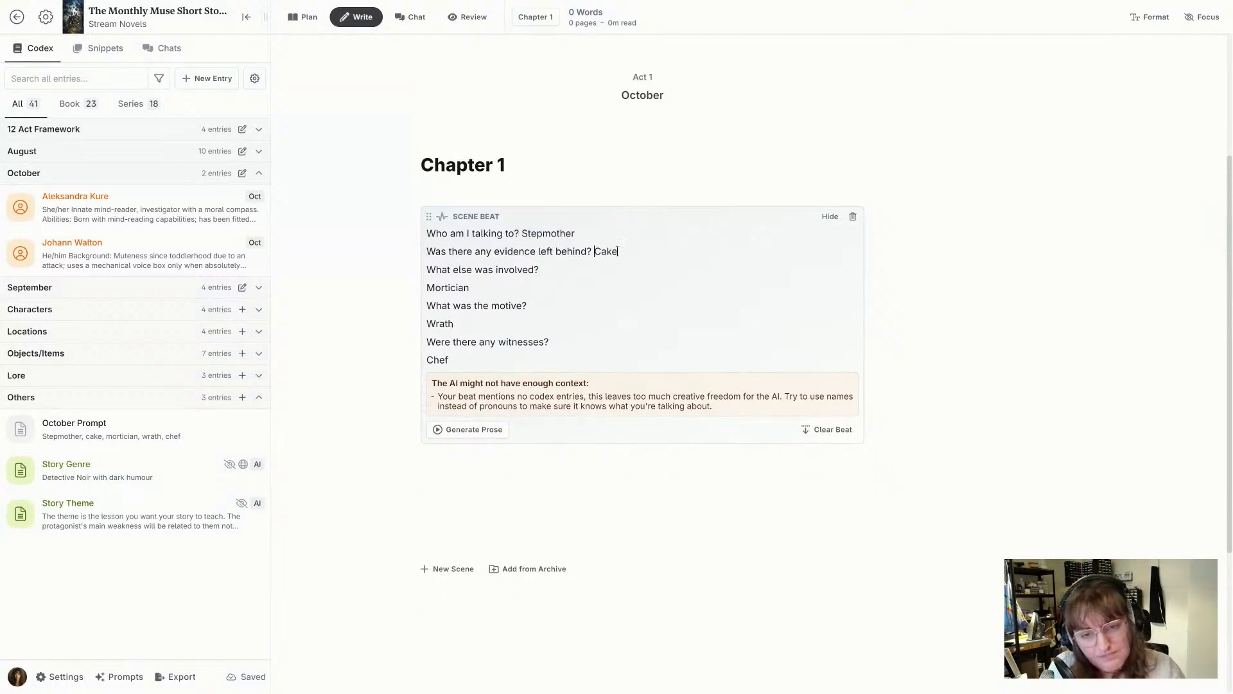
{"action": "left_click", "coordinate": [598, 271]}
{"action": "key", "text": "Delete"}
{"action": "left_click", "coordinate": [568, 287]}
{"action": "key", "text": "Delete"}
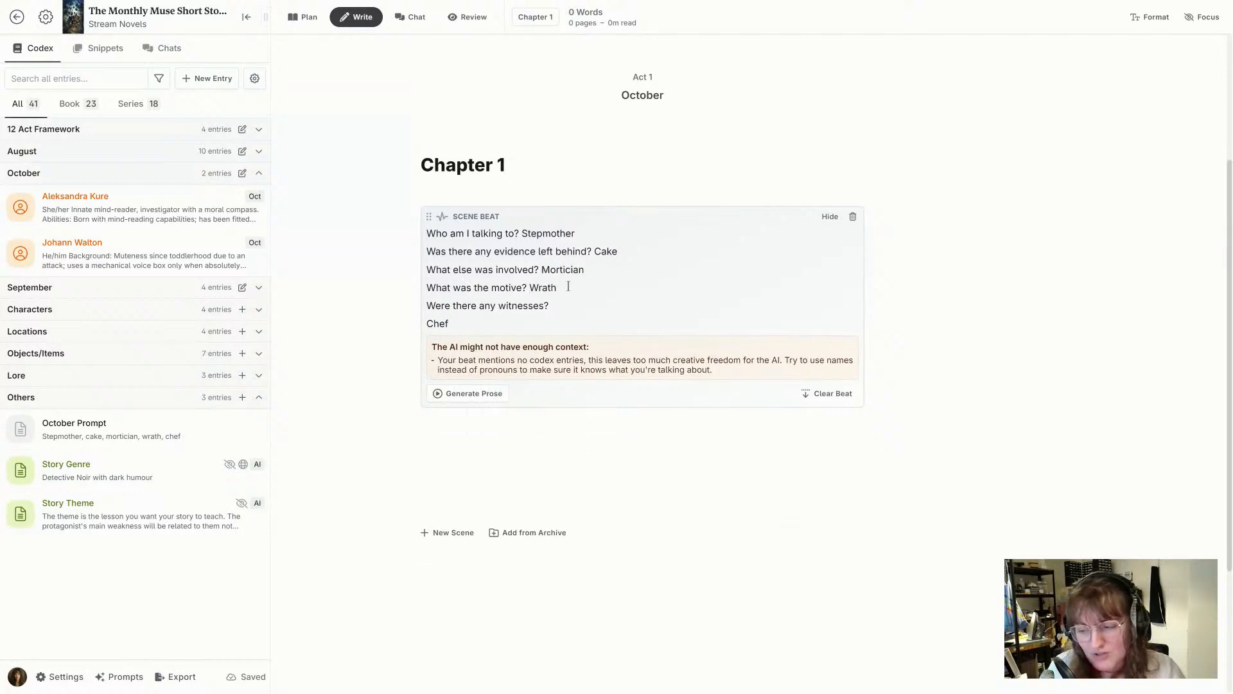
{"action": "left_click", "coordinate": [575, 299]}
{"action": "key", "text": "Delete"}
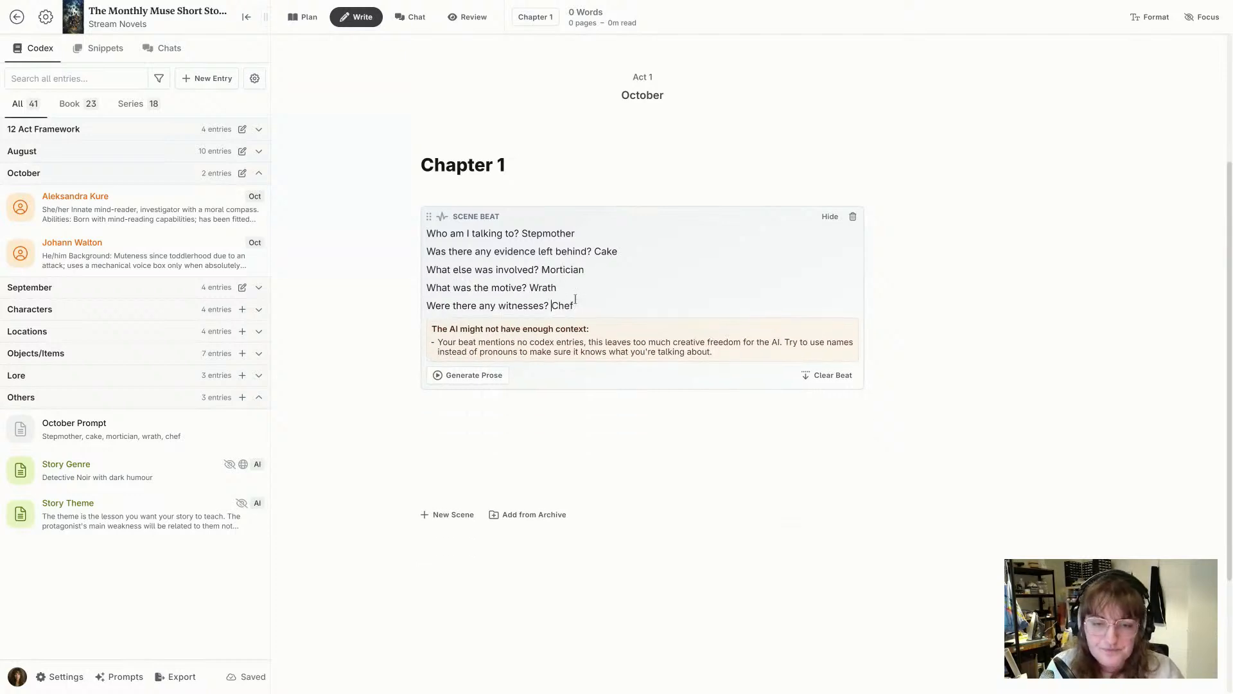
- Review the full description in the mind-reading investigator's October codex entry, and close the entry
{"action": "left_click", "coordinate": [485, 379]}
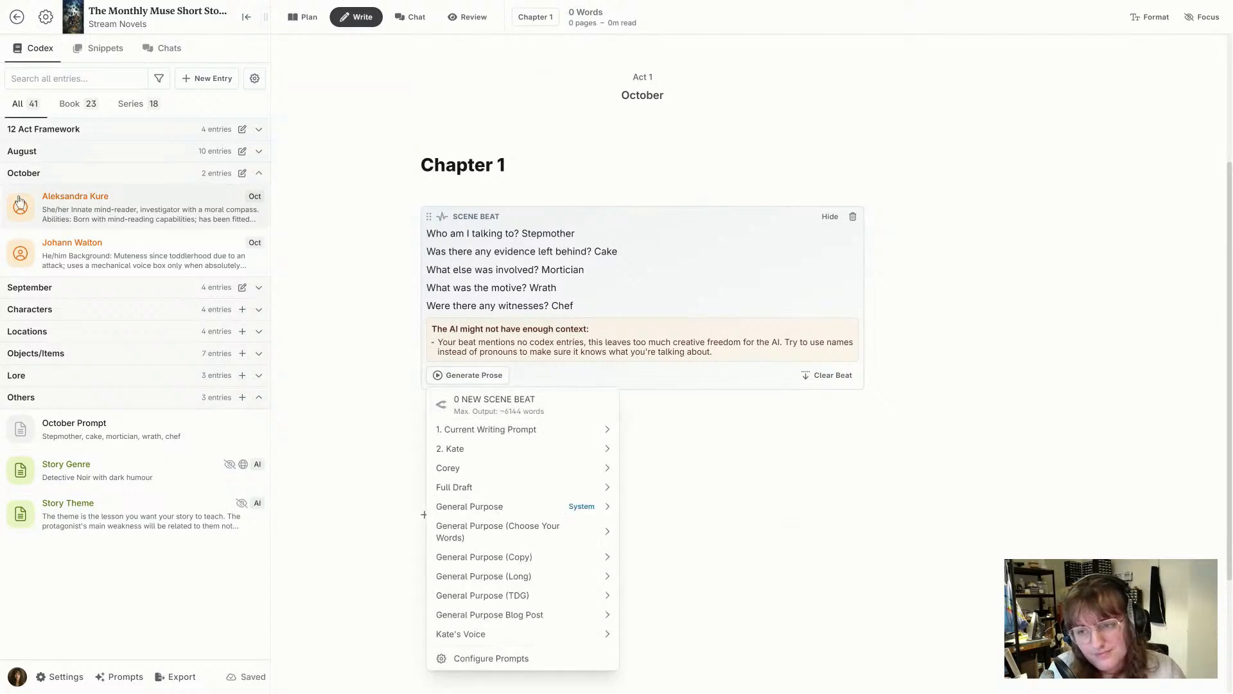
{"action": "left_click", "coordinate": [68, 216]}
{"action": "scroll", "coordinate": [361, 406], "scroll_direction": "down", "scroll_amount": 3}
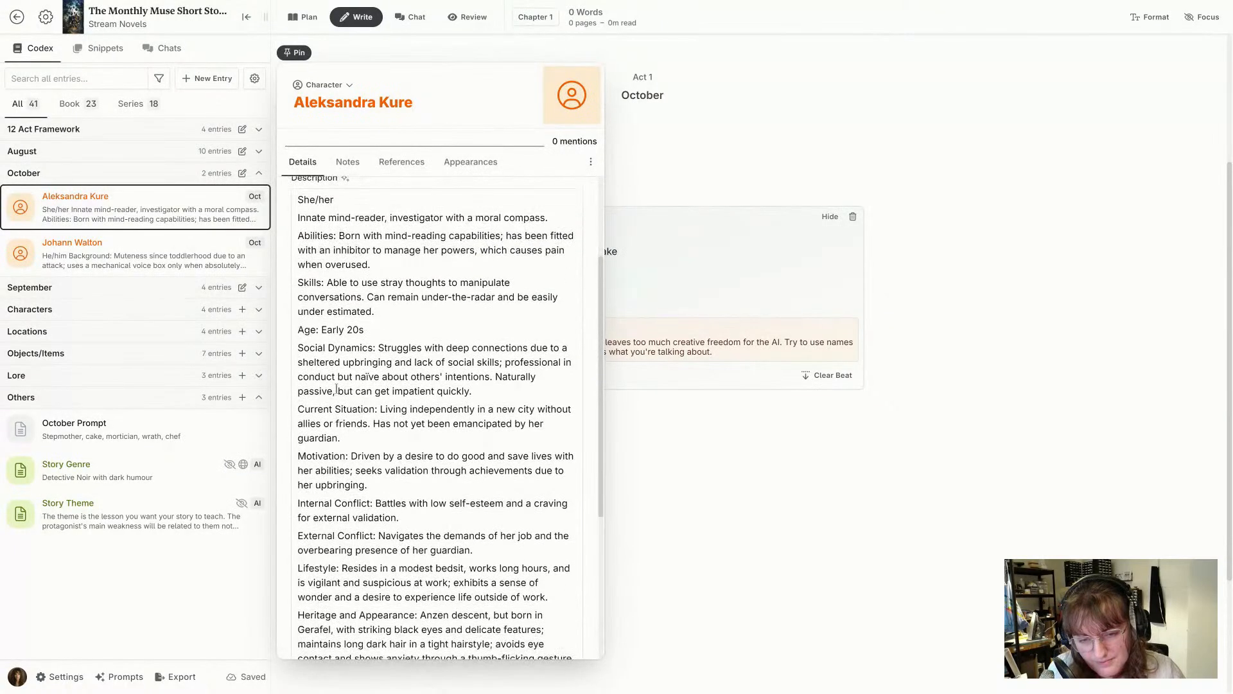
{"action": "scroll", "coordinate": [332, 381], "scroll_direction": "down", "scroll_amount": 1}
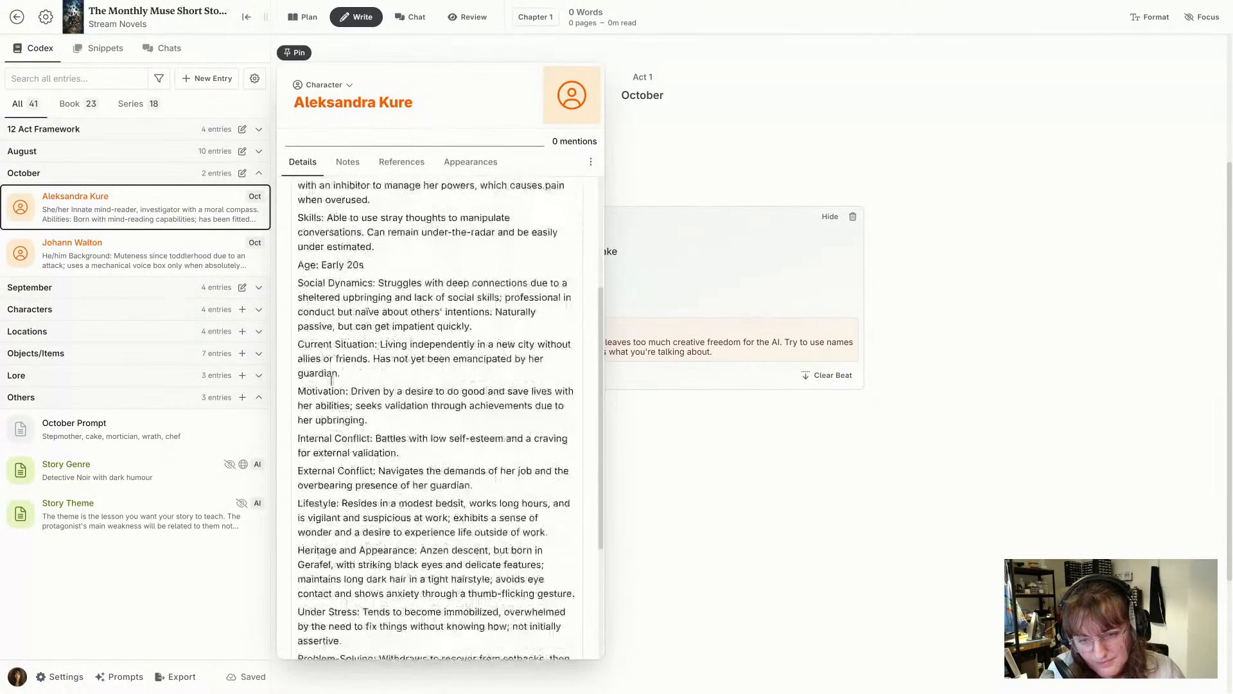
{"action": "scroll", "coordinate": [332, 380], "scroll_direction": "down", "scroll_amount": 2}
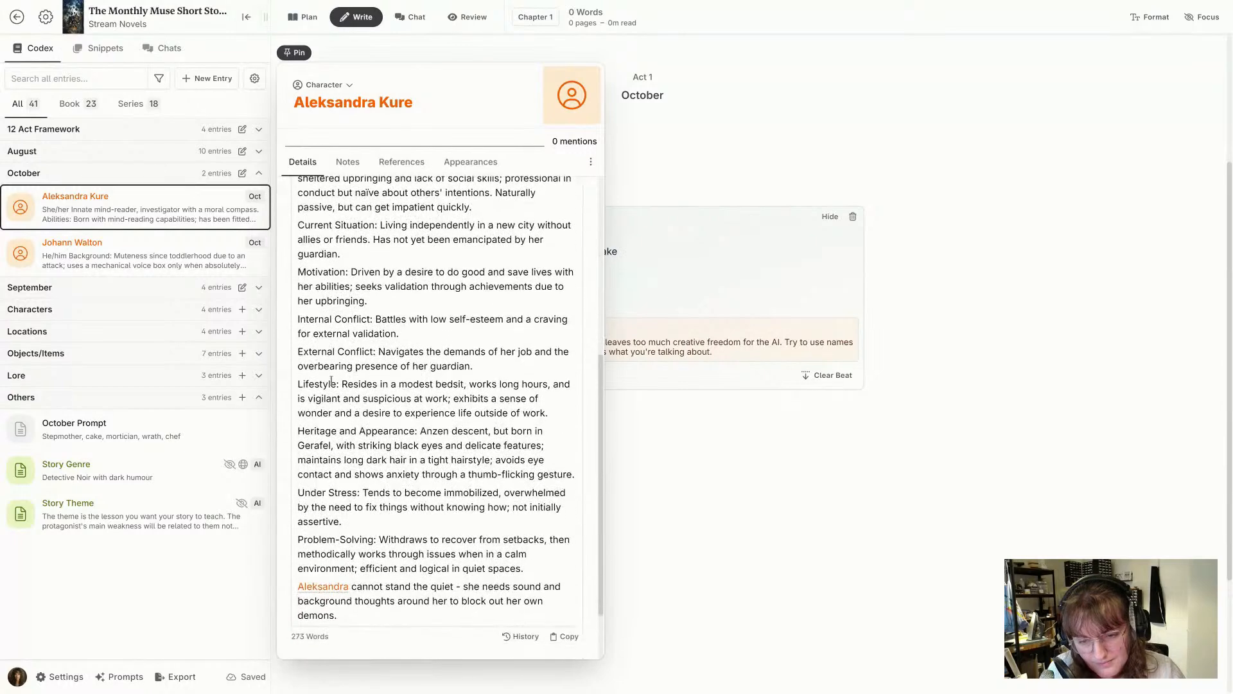
{"action": "scroll", "coordinate": [331, 380], "scroll_direction": "down", "scroll_amount": 1}
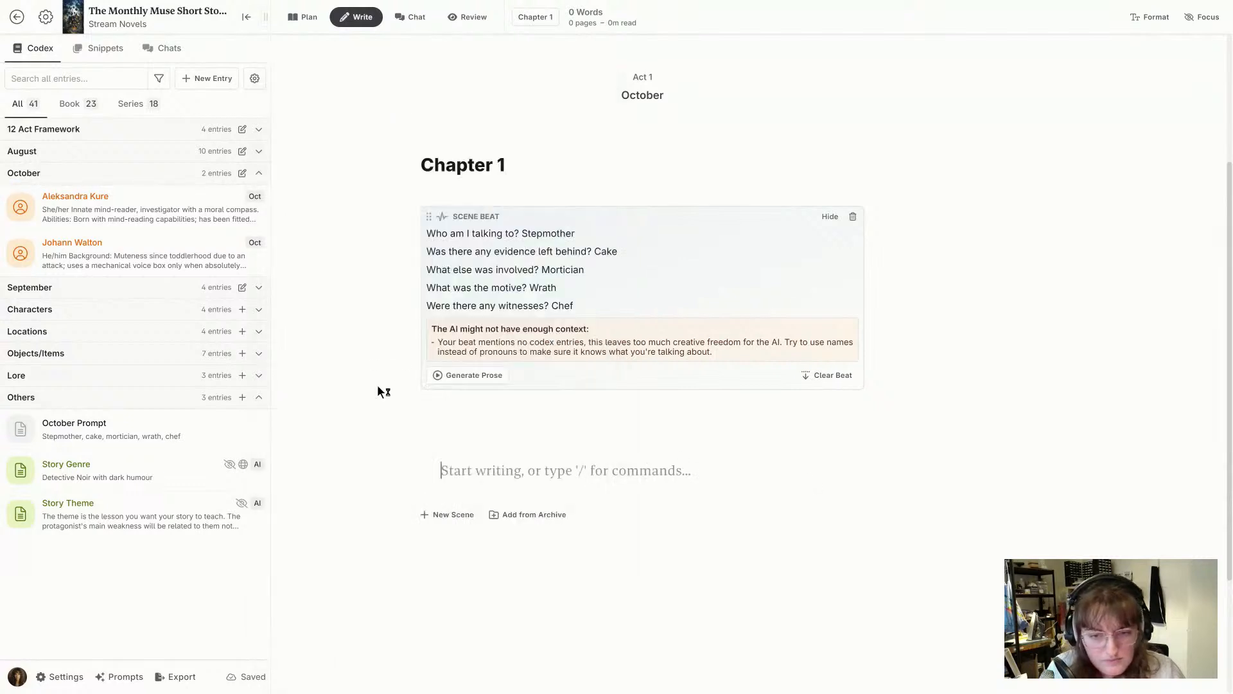
- Generate prose from the Chapter 1 scene beat with the General Purpose prompt and the Gemini 1.5 Pro model
{"action": "left_click", "coordinate": [465, 375]}
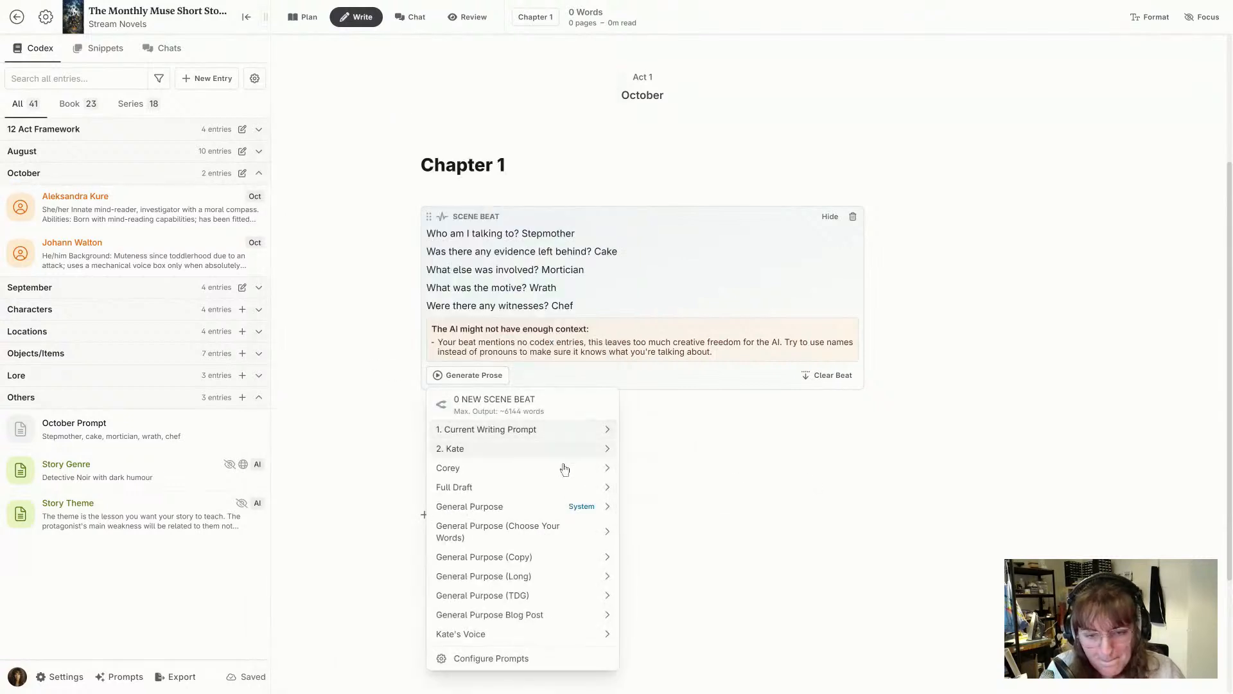
{"action": "mouse_move", "coordinate": [578, 506]}
{"action": "scroll", "coordinate": [732, 364], "scroll_direction": "down", "scroll_amount": 4}
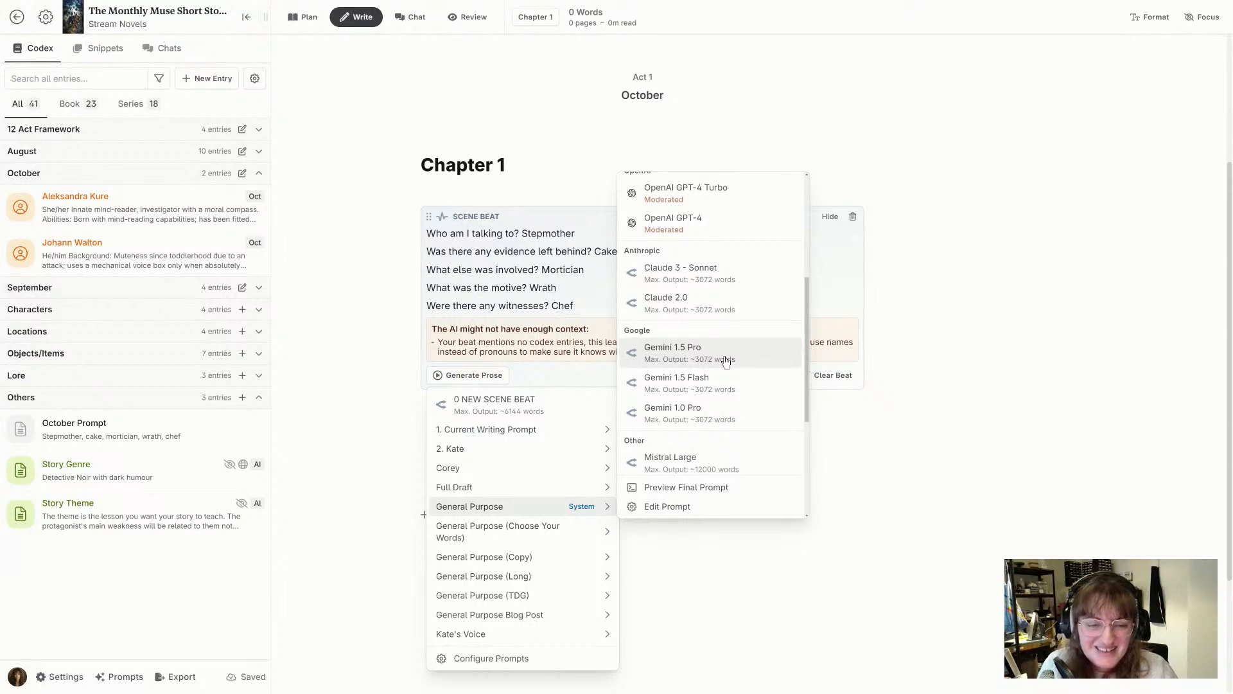
{"action": "left_click", "coordinate": [726, 362]}
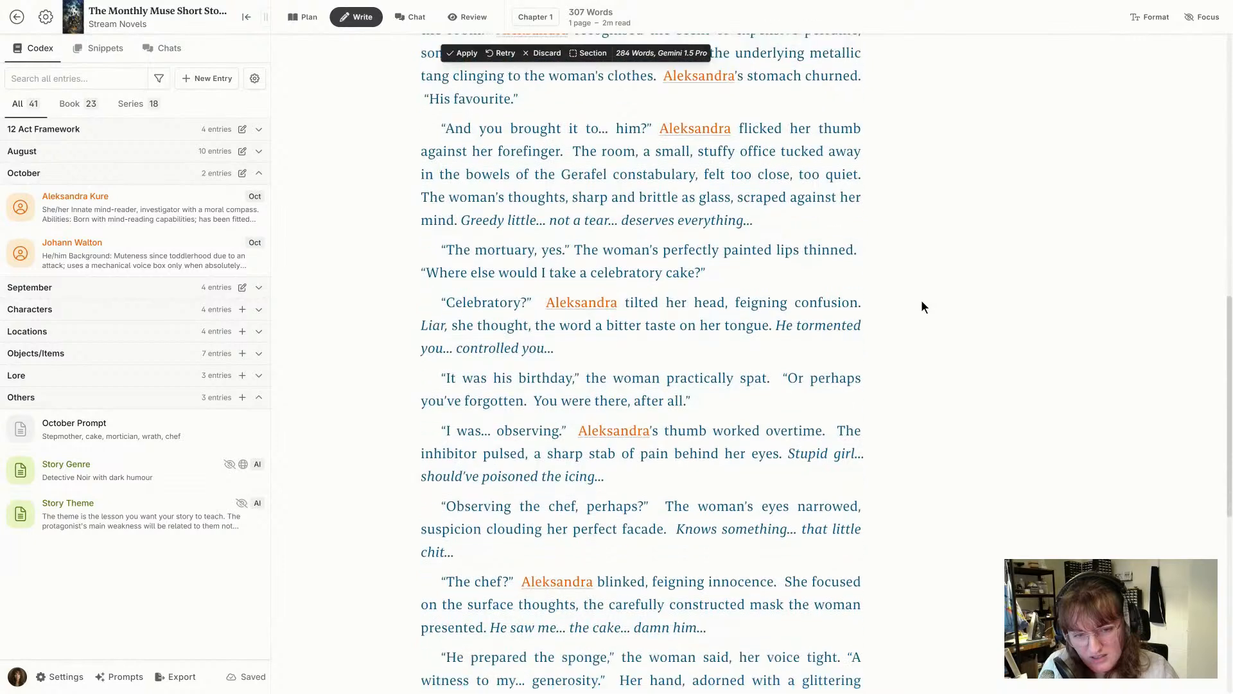
- Read the newly generated scene through to its end and discard it
{"action": "scroll", "coordinate": [921, 299], "scroll_direction": "down", "scroll_amount": 1}
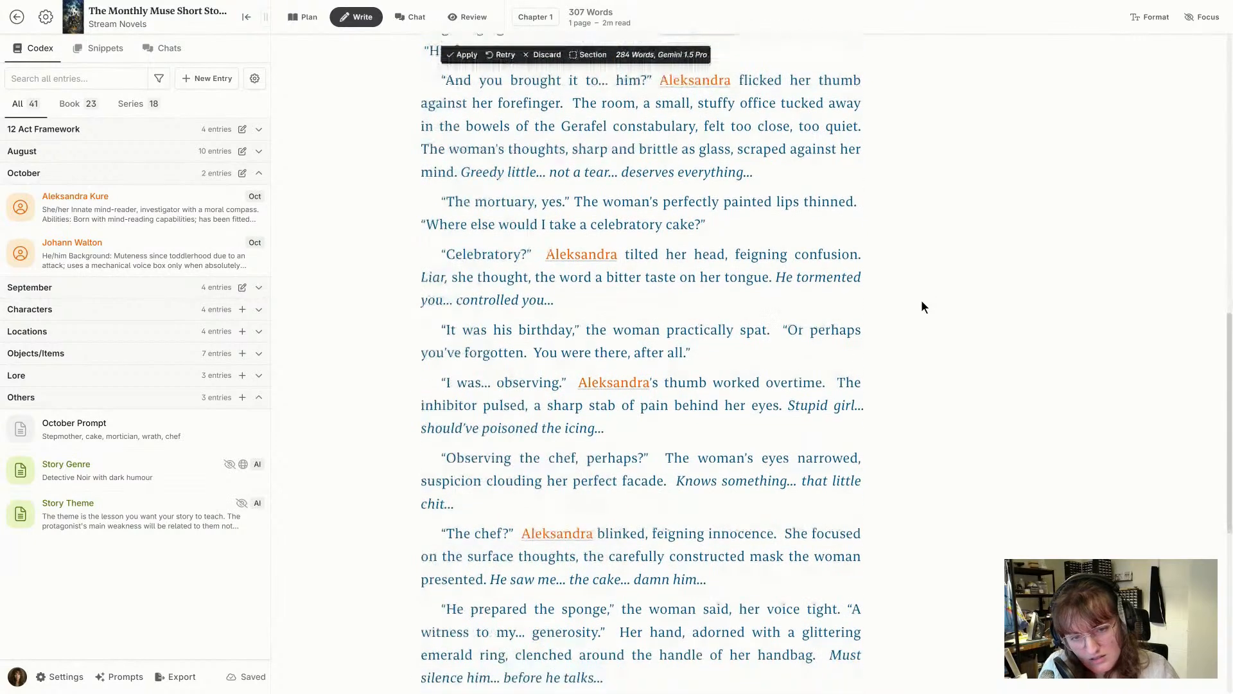
{"action": "scroll", "coordinate": [921, 299], "scroll_direction": "down", "scroll_amount": 2}
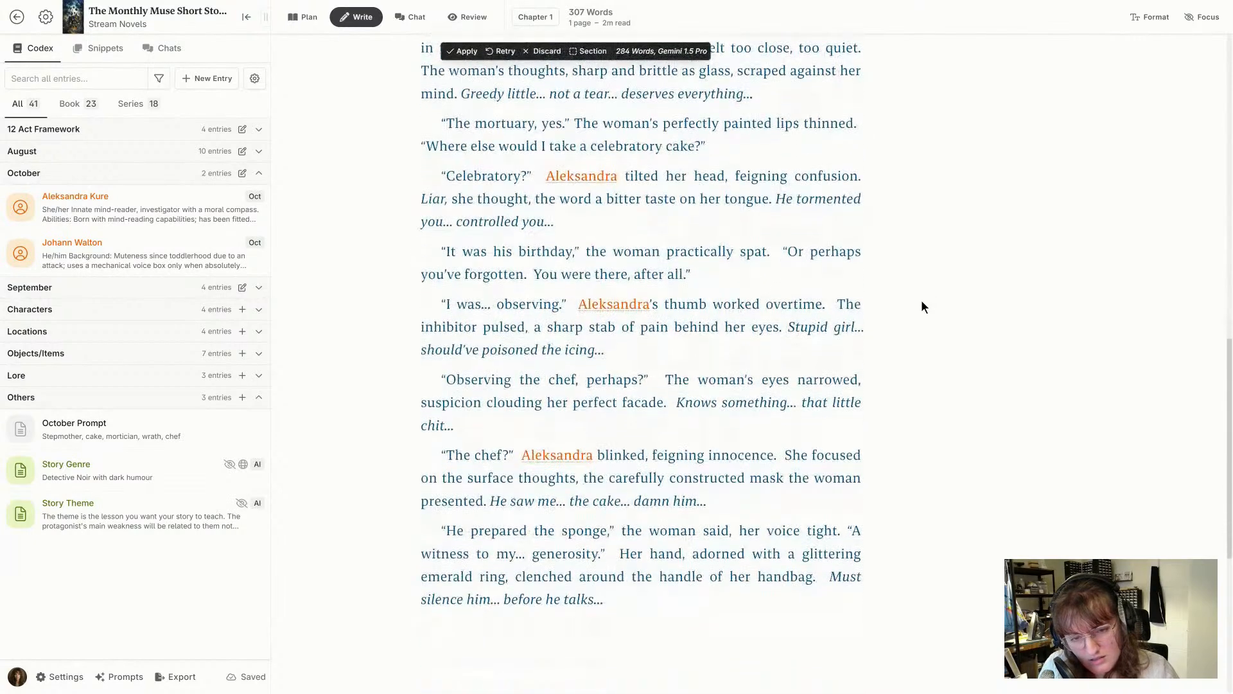
{"action": "scroll", "coordinate": [921, 302], "scroll_direction": "down", "scroll_amount": 4}
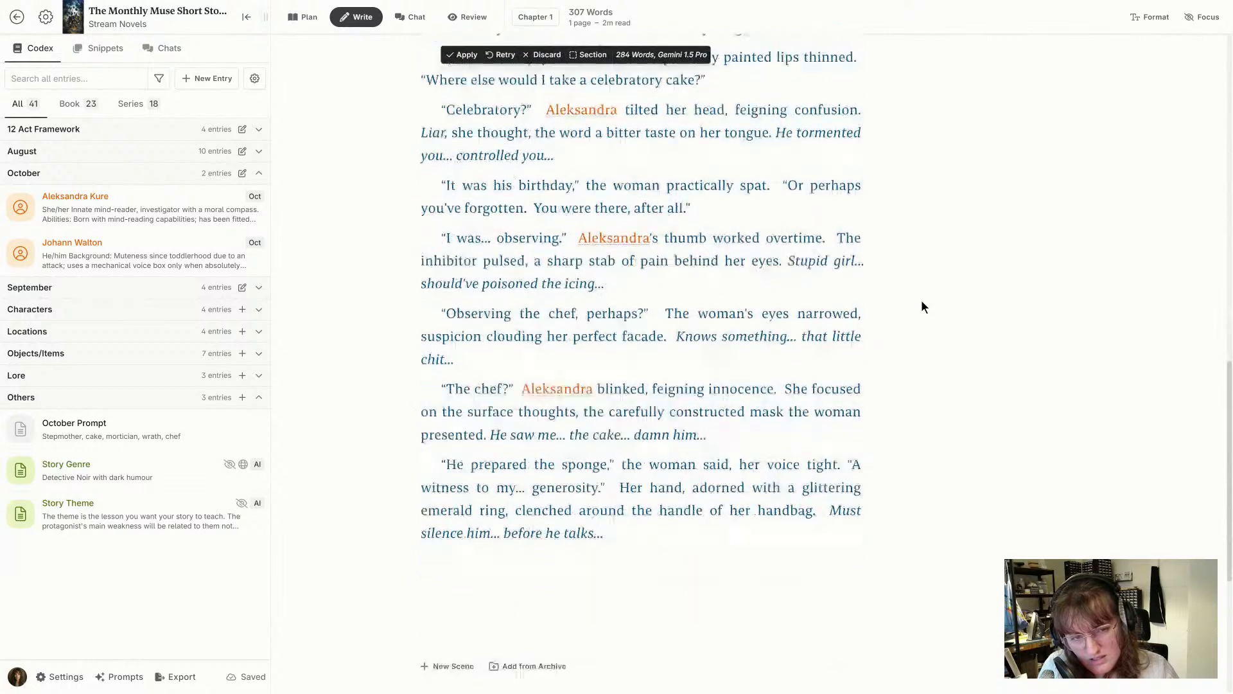
{"action": "scroll", "coordinate": [922, 301], "scroll_direction": "down", "scroll_amount": 2}
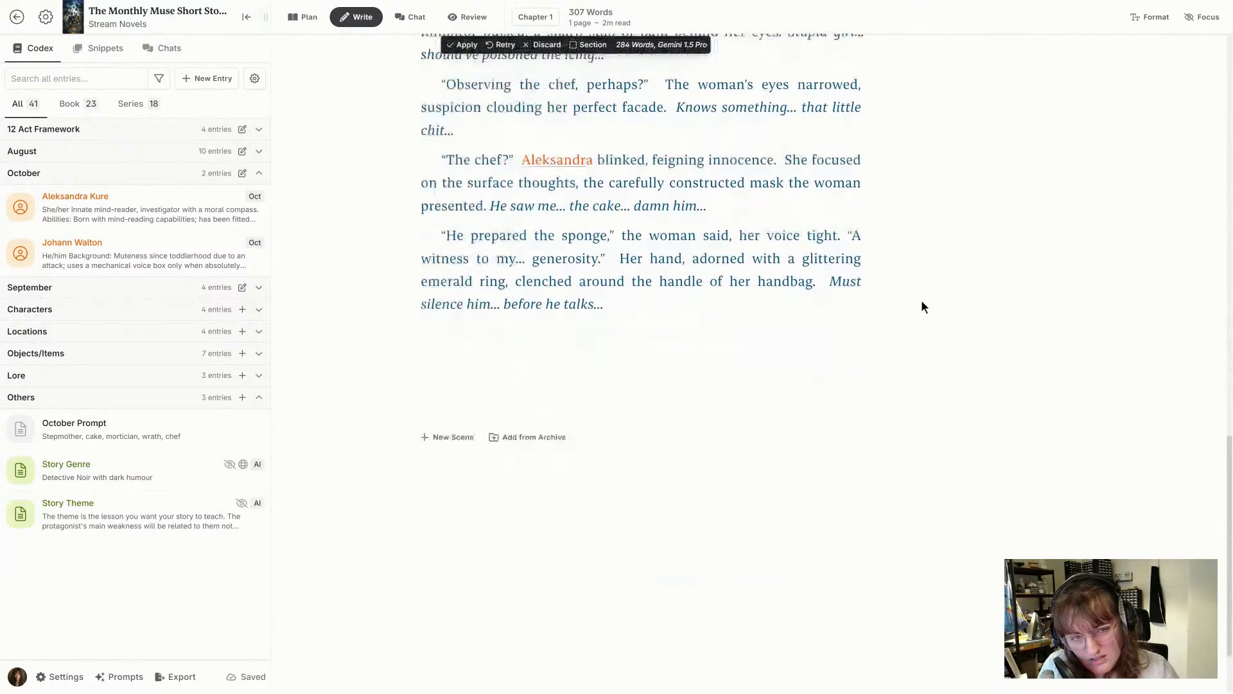
{"action": "scroll", "coordinate": [921, 306], "scroll_direction": "down", "scroll_amount": 1}
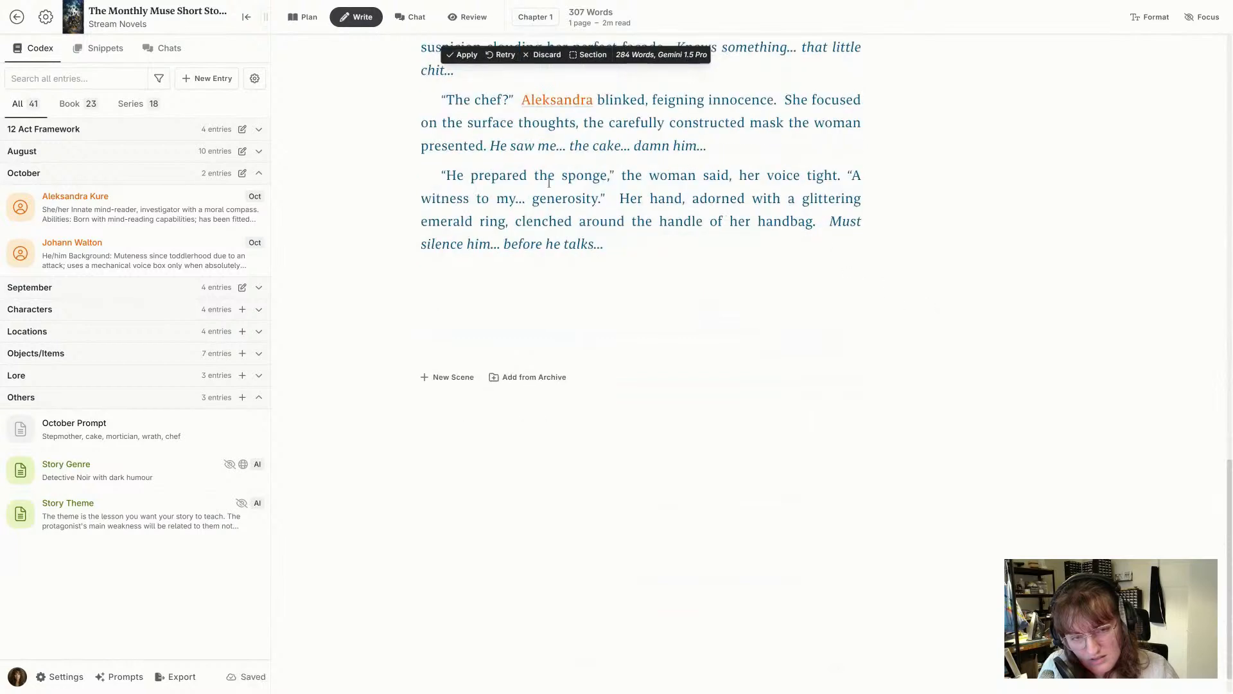
{"action": "left_click", "coordinate": [545, 54]}
{"action": "scroll", "coordinate": [580, 241], "scroll_direction": "up", "scroll_amount": 5}
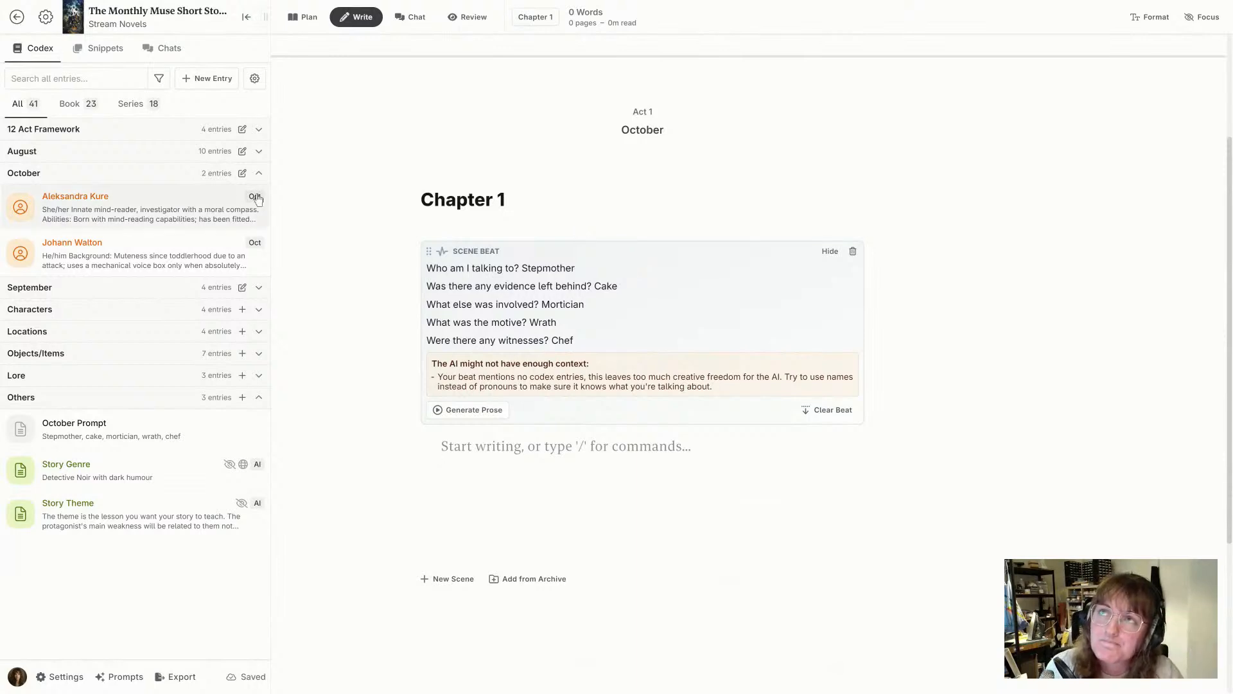
- Delete both character entries in the codex's October category, the mind-reading investigator and the mute investigator
{"action": "left_click", "coordinate": [171, 220]}
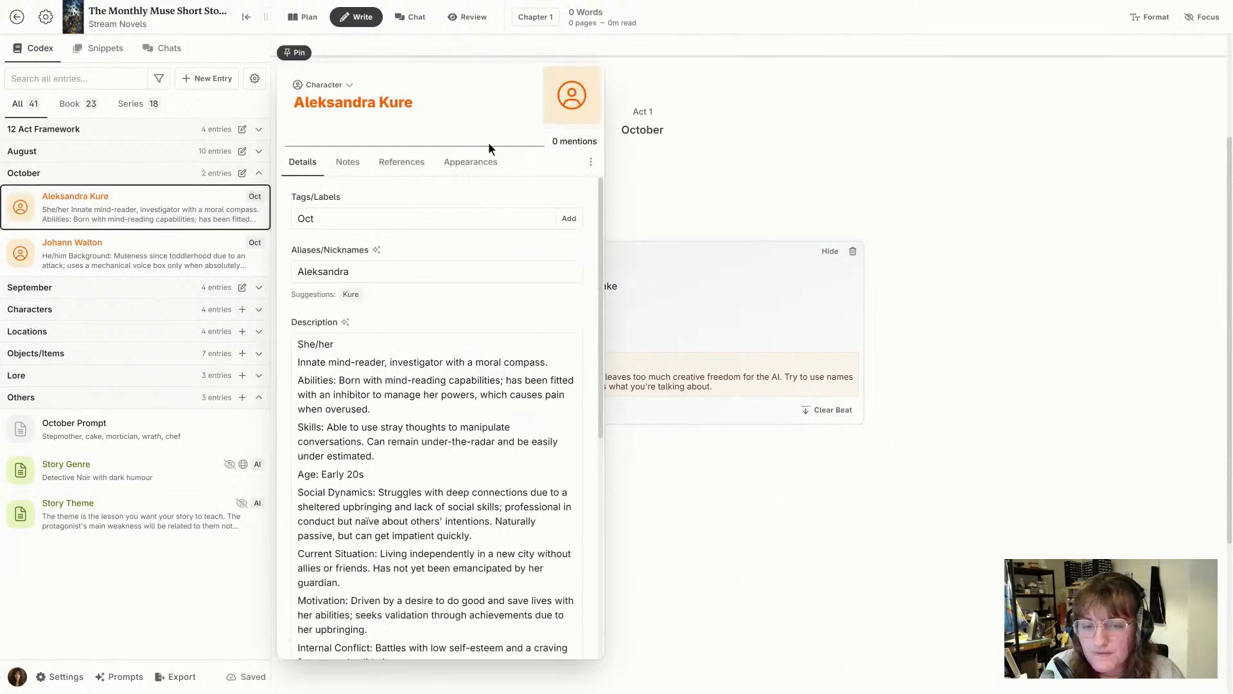
{"action": "left_click", "coordinate": [592, 162]}
{"action": "left_click", "coordinate": [533, 483]}
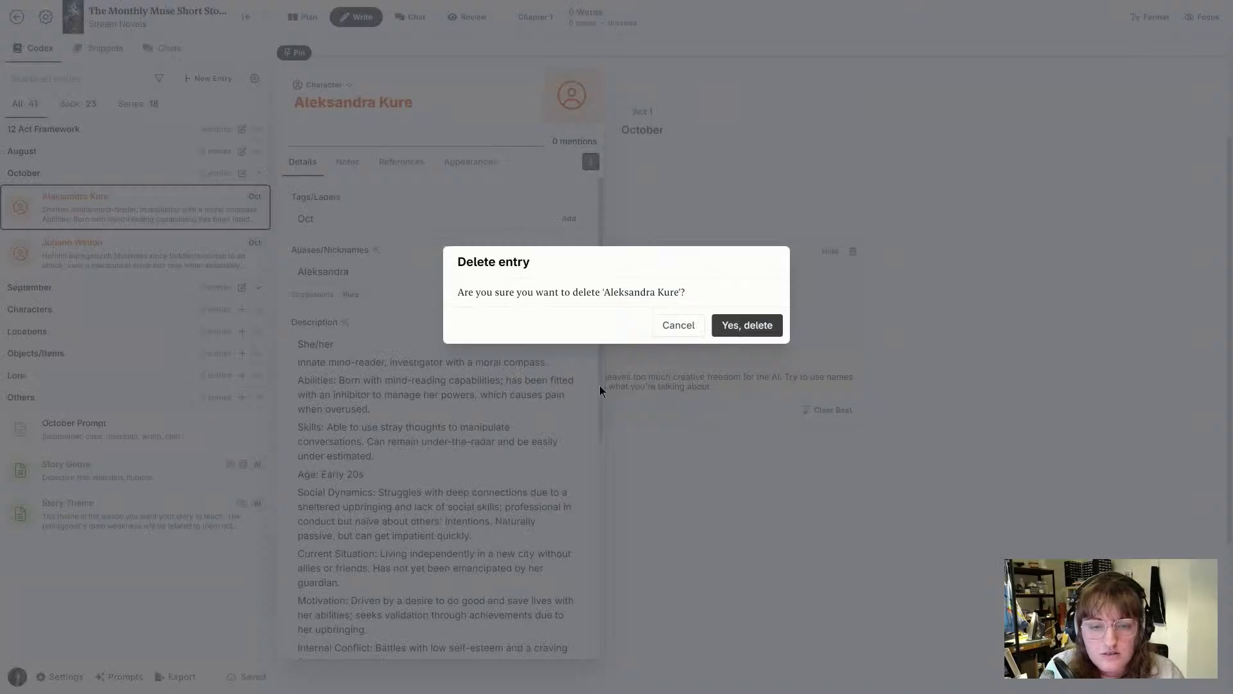
{"action": "left_click", "coordinate": [746, 325]}
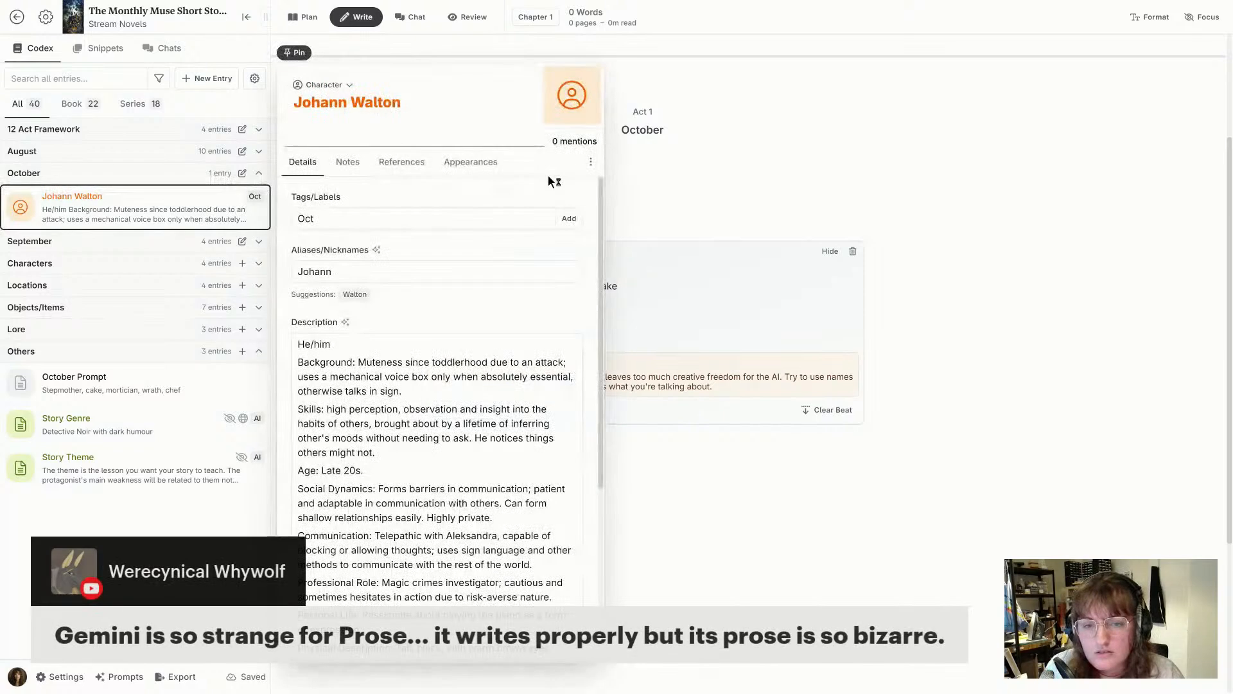
{"action": "left_click", "coordinate": [588, 161]}
{"action": "left_click", "coordinate": [544, 481]}
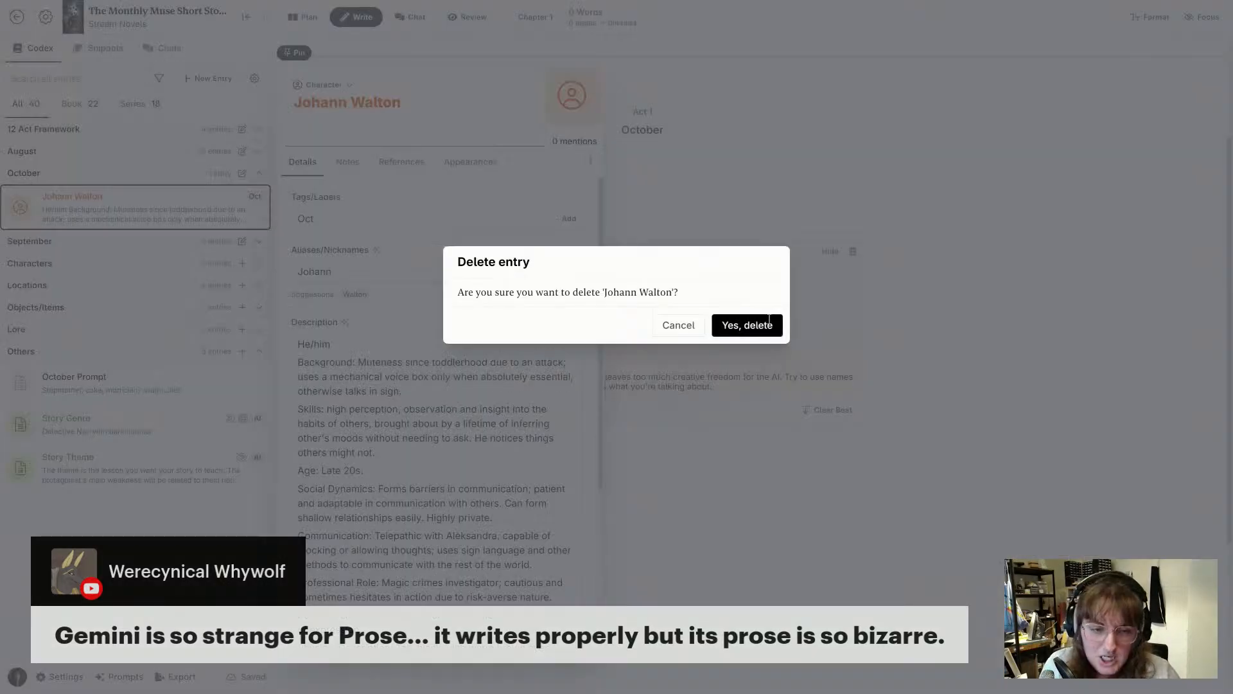
{"action": "left_click", "coordinate": [747, 325]}
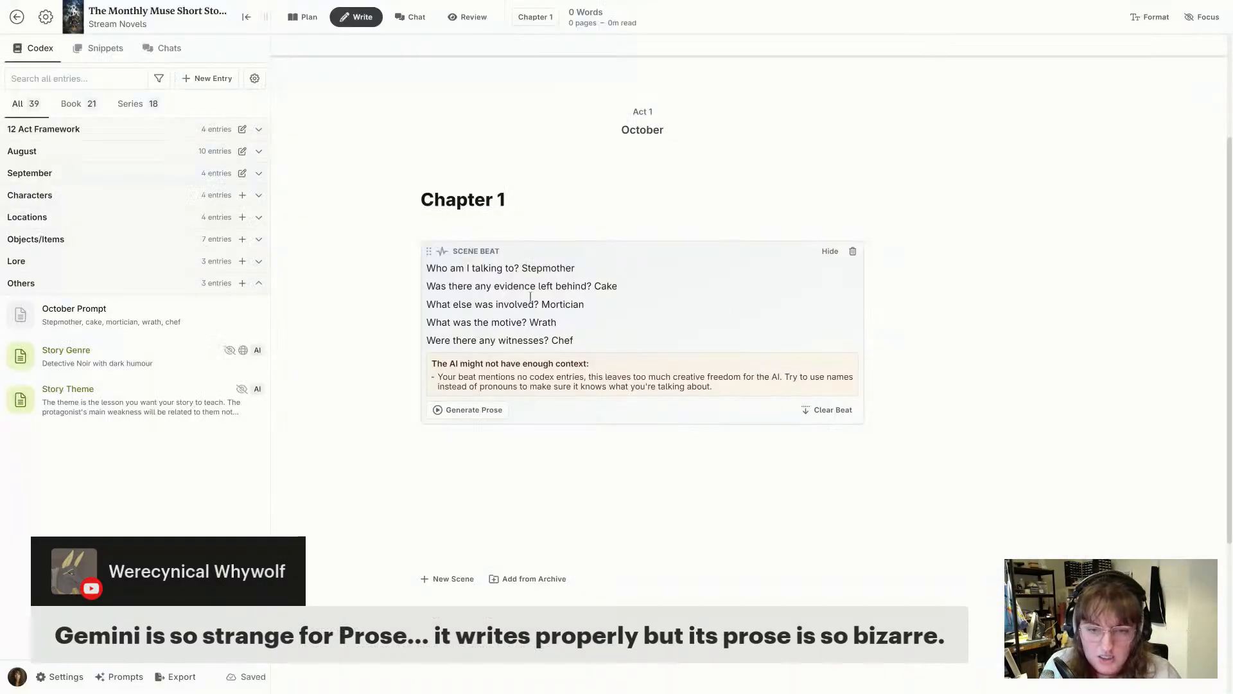
{"action": "left_click", "coordinate": [455, 416]}
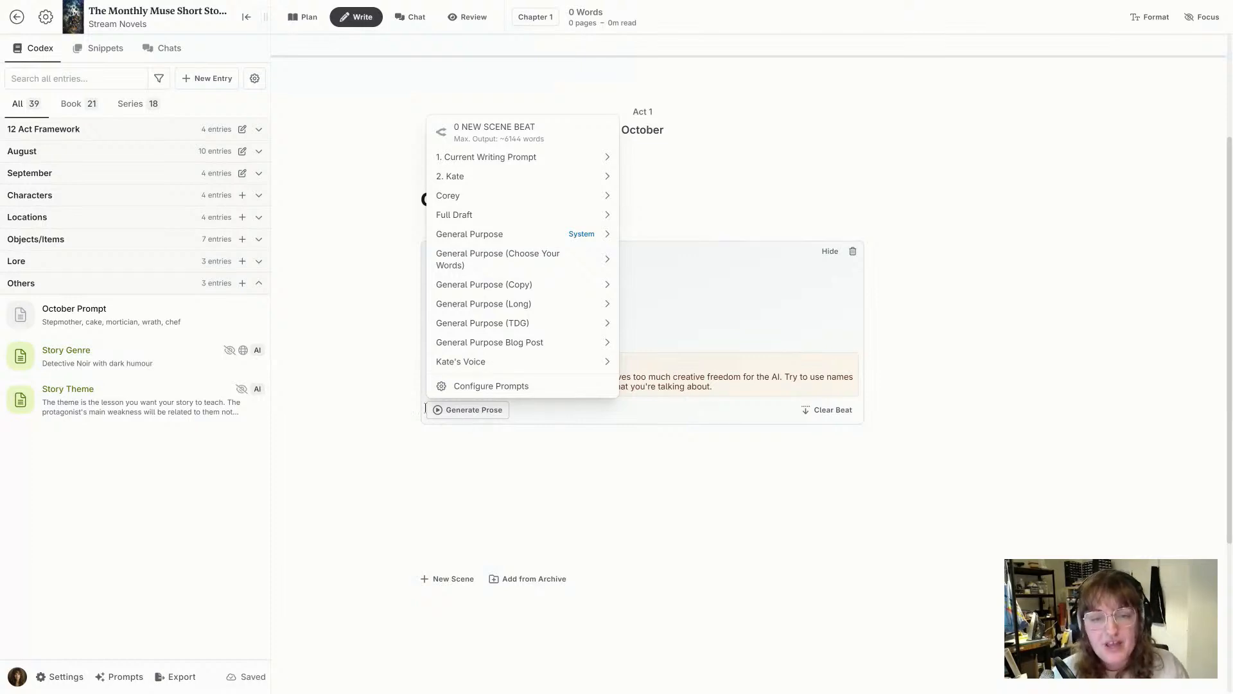
{"action": "left_click", "coordinate": [747, 511]}
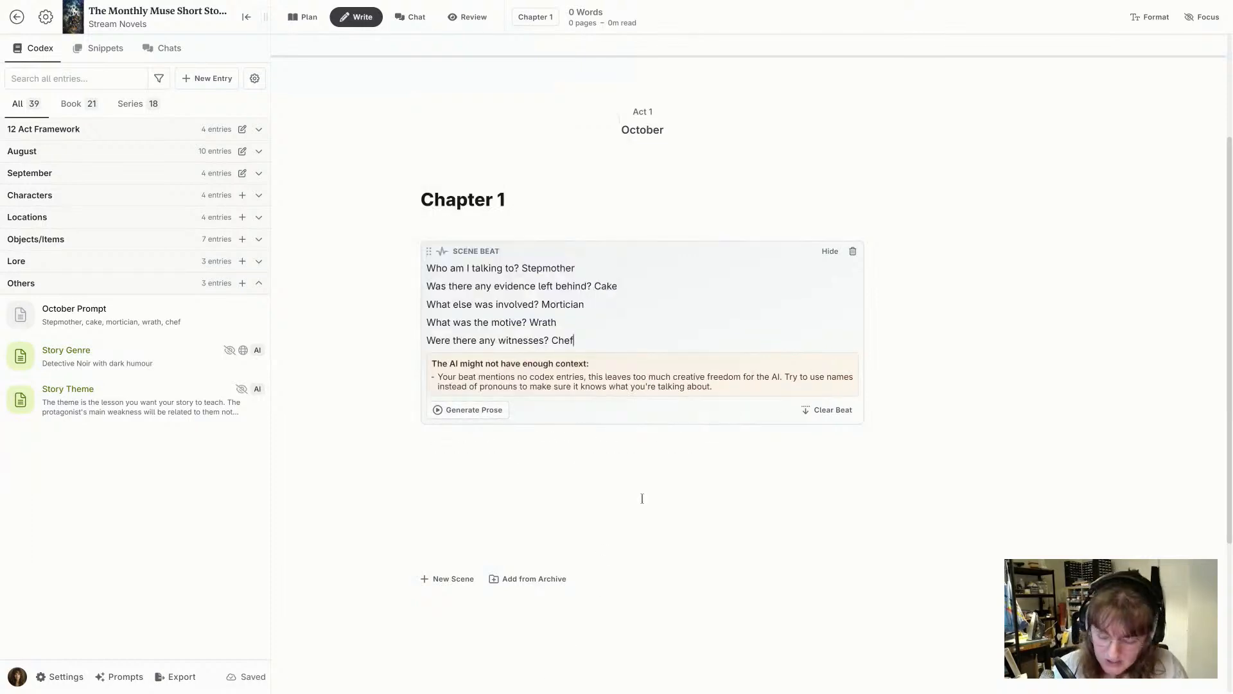
- Switch to the Ouija Detective page in the browser, go to reading 1/4, and copy all five questions and answers
{"action": "key", "text": "F11"}
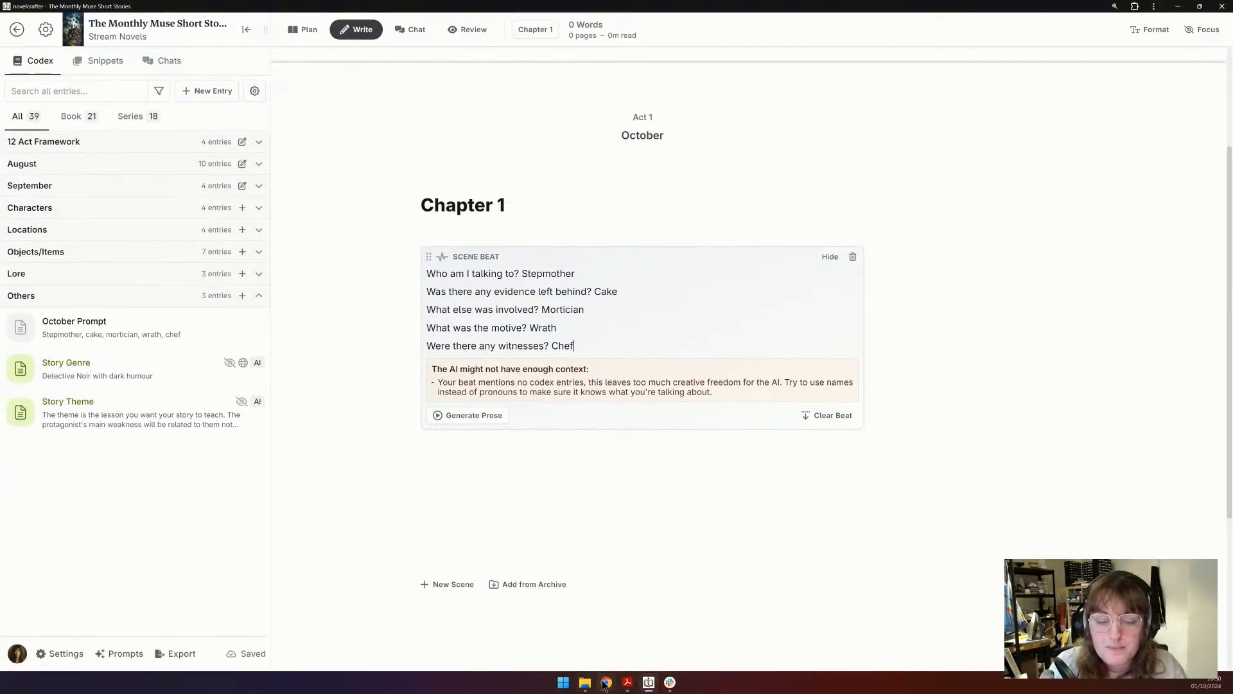
{"action": "mouse_move", "coordinate": [603, 684]}
{"action": "left_click", "coordinate": [656, 632]}
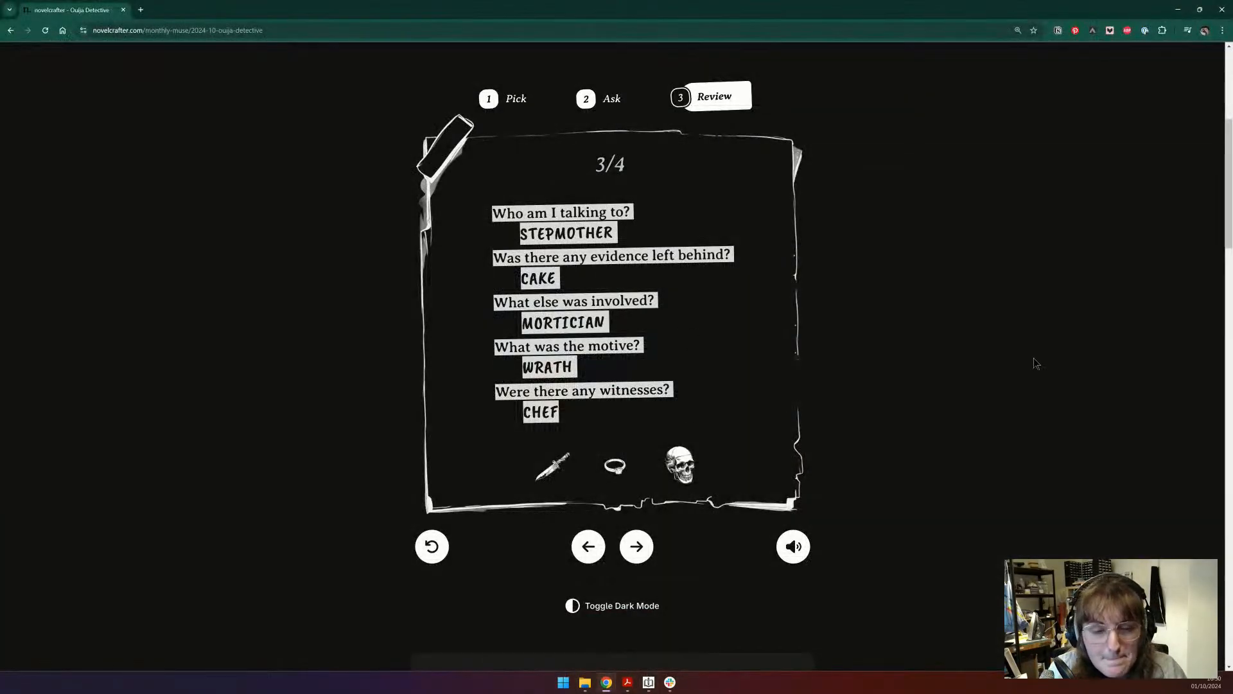
{"action": "left_click", "coordinate": [636, 546]}
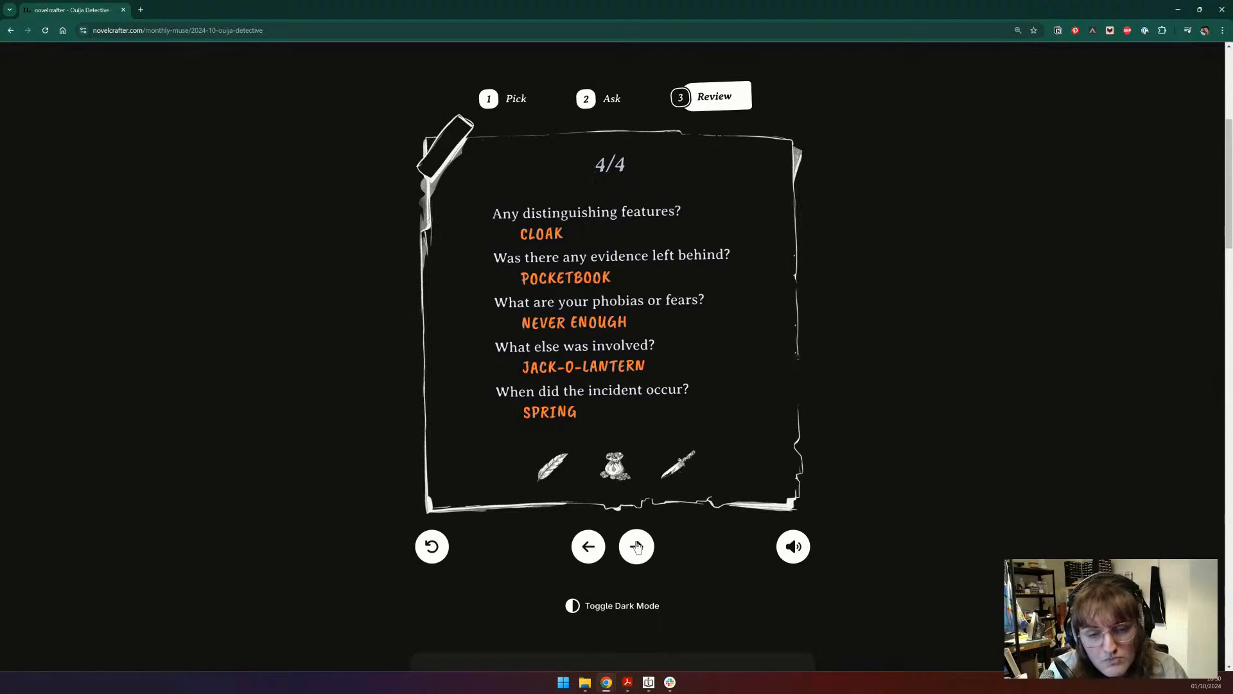
{"action": "left_click", "coordinate": [637, 546]}
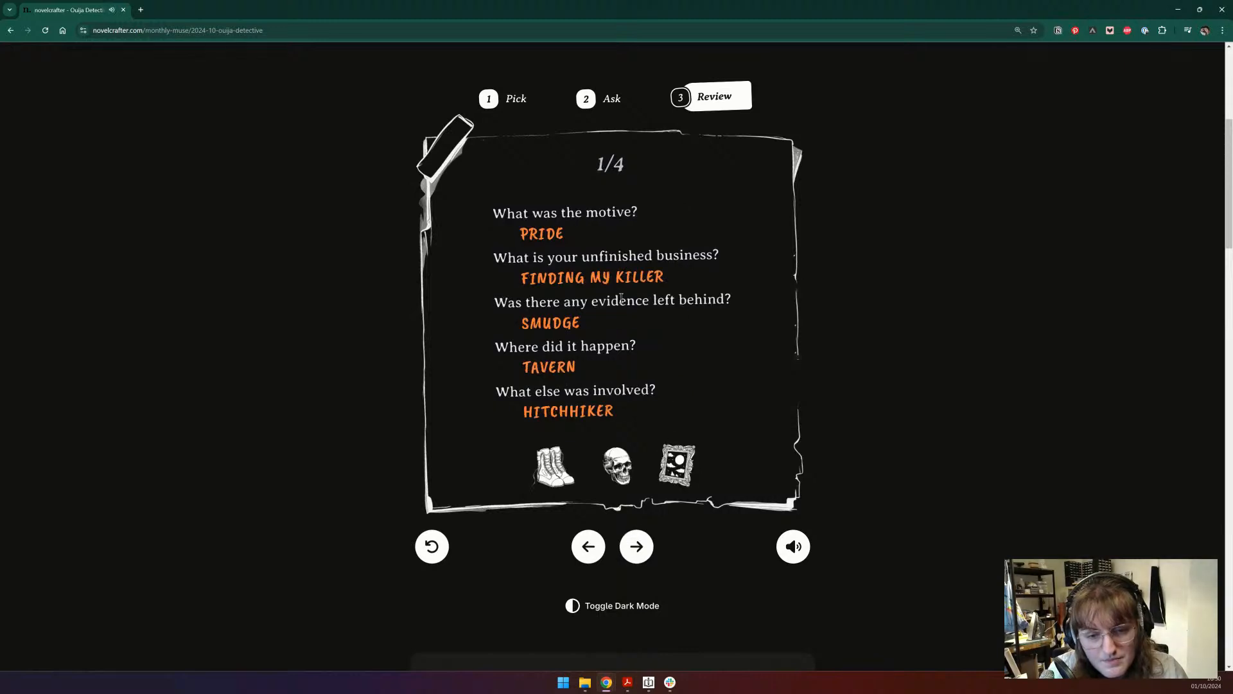
{"action": "left_click_drag", "start_coordinate": [629, 414], "coordinate": [492, 207]}
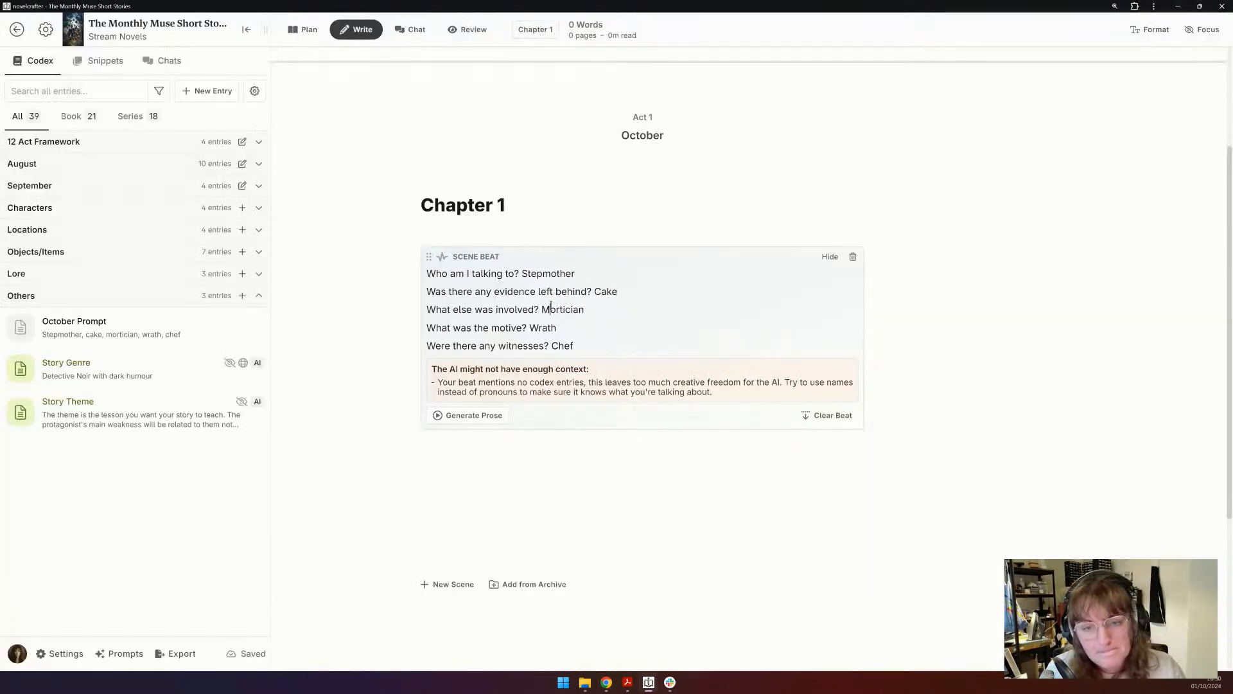
- Replace the entire scene beat text with the copied questions and answers about motive, unfinished business, evidence, location and what else was involved
{"action": "key", "text": "ctrl+a"}
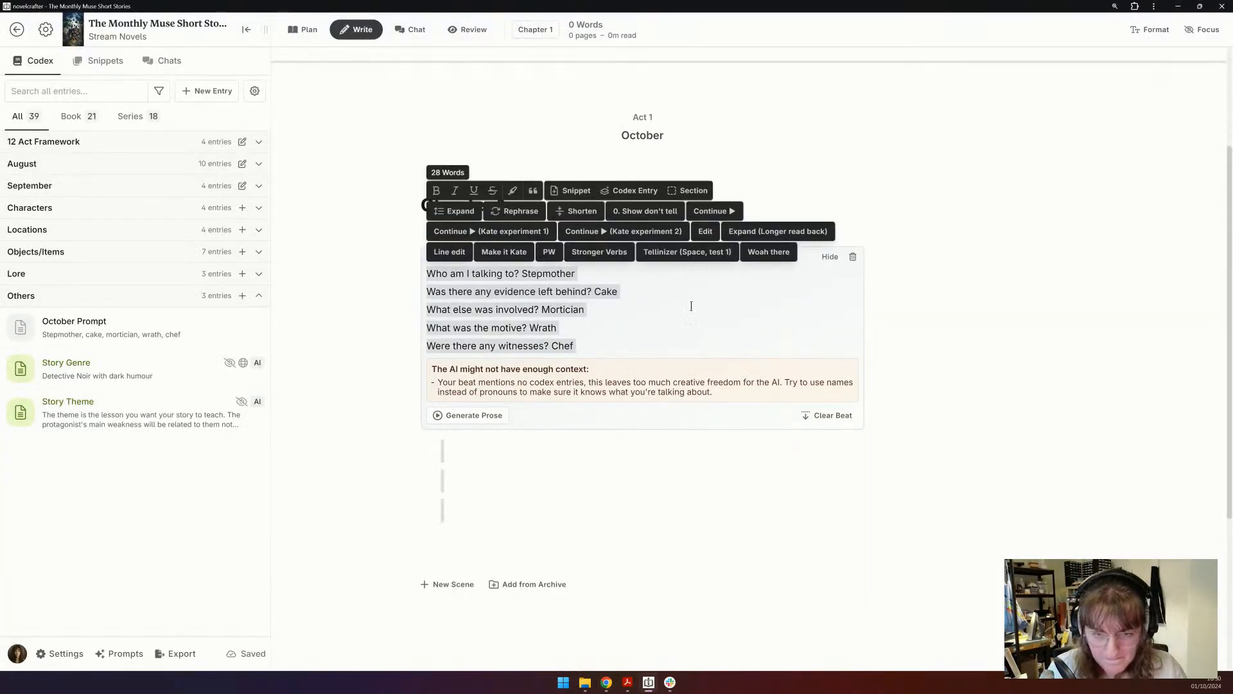
{"action": "left_click", "coordinate": [691, 307]}
{"action": "triple_click", "coordinate": [468, 312]}
{"action": "key", "text": "ctrl+a"}
{"action": "type", "text": "What was the motive? Pride What is your unfinished business? Finding my killer Was there any evidence left behind? Smudge Where did it happen? Tavern What else was involved? Hitchhiker"}
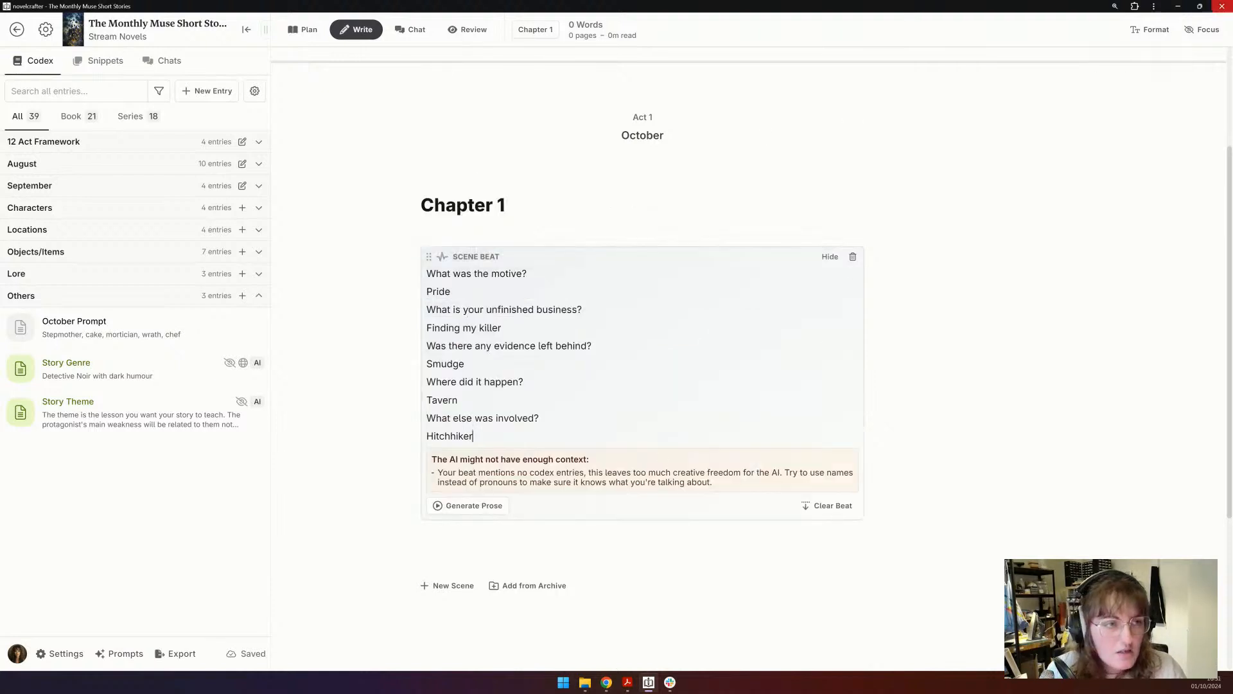
- Show the scene details beside the text and save the scene's point of view as 3rd Person (Limited) with no character
{"action": "left_click", "coordinate": [1203, 30]}
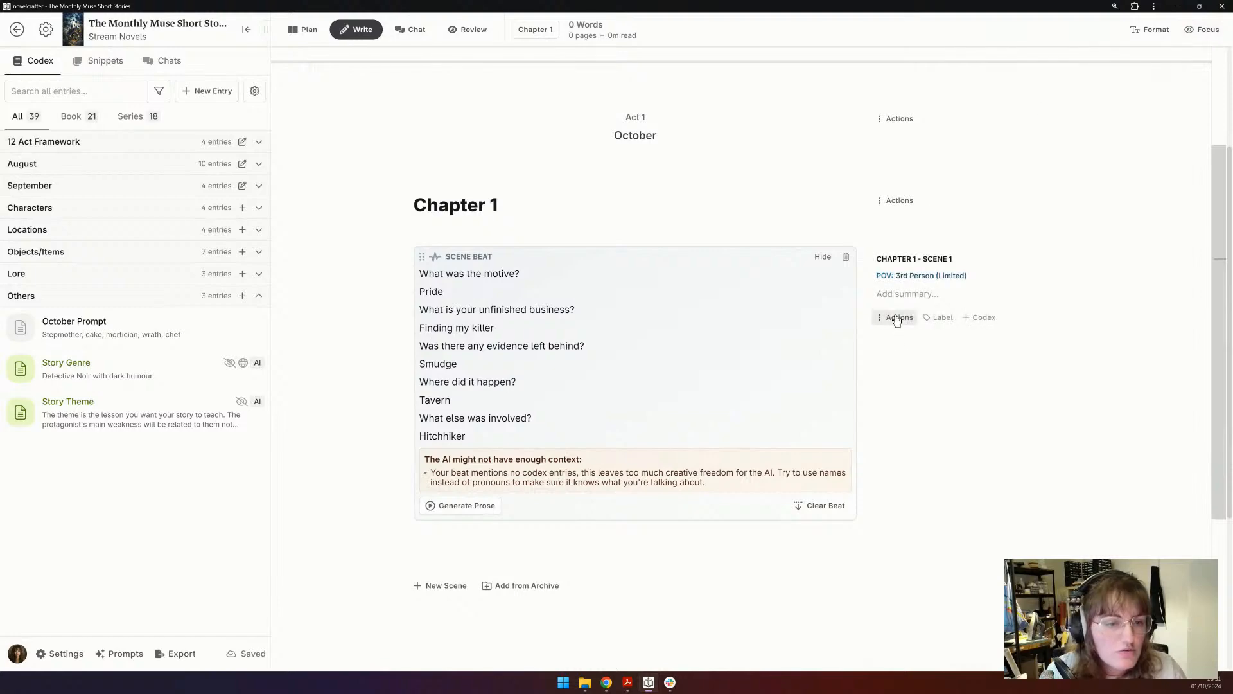
{"action": "left_click", "coordinate": [915, 275]}
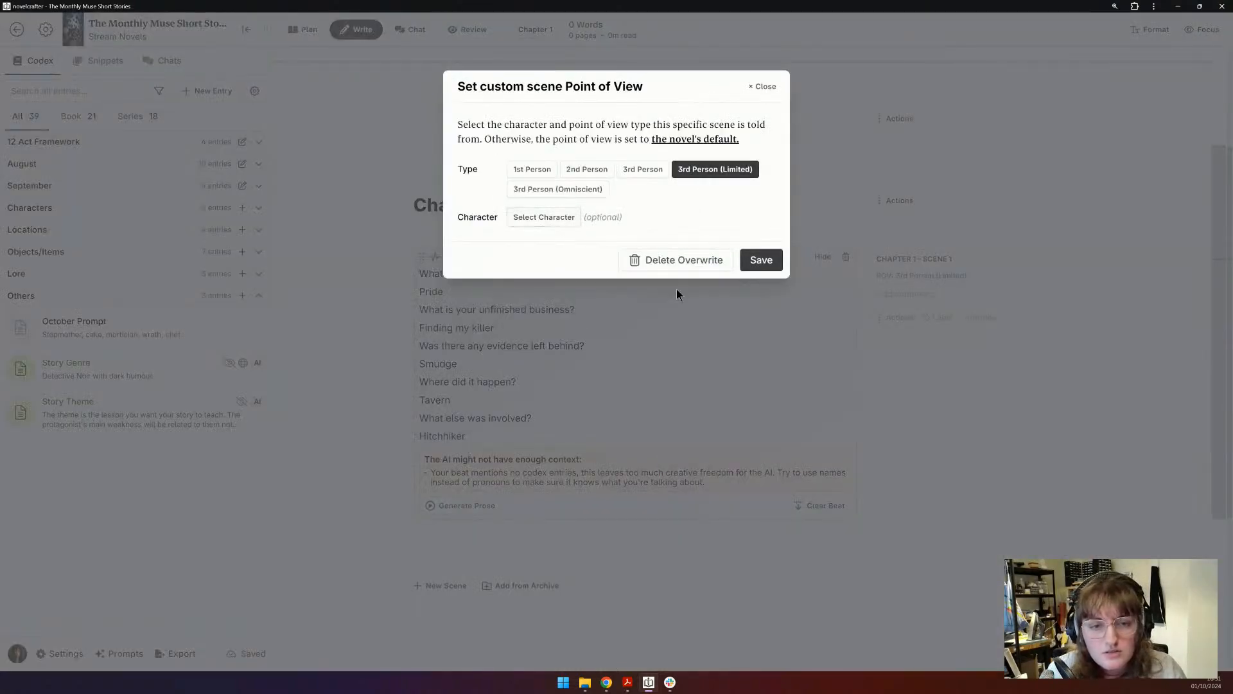
{"action": "left_click", "coordinate": [758, 259]}
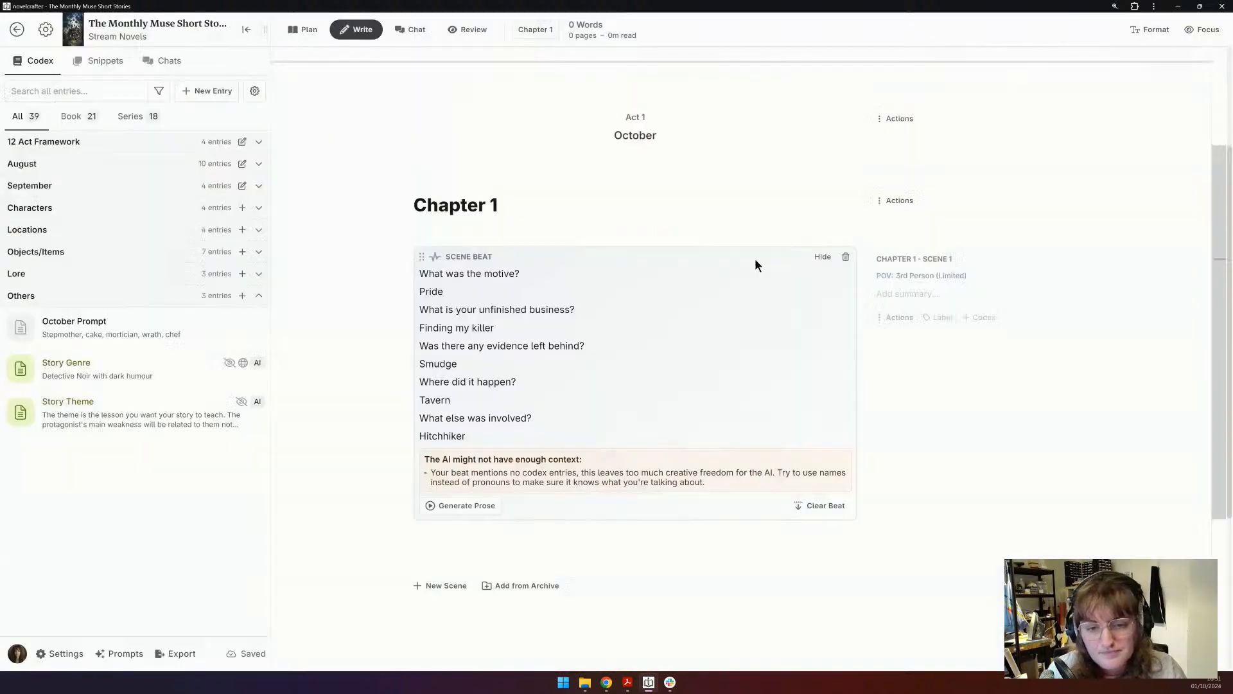
{"action": "left_click", "coordinate": [480, 509]}
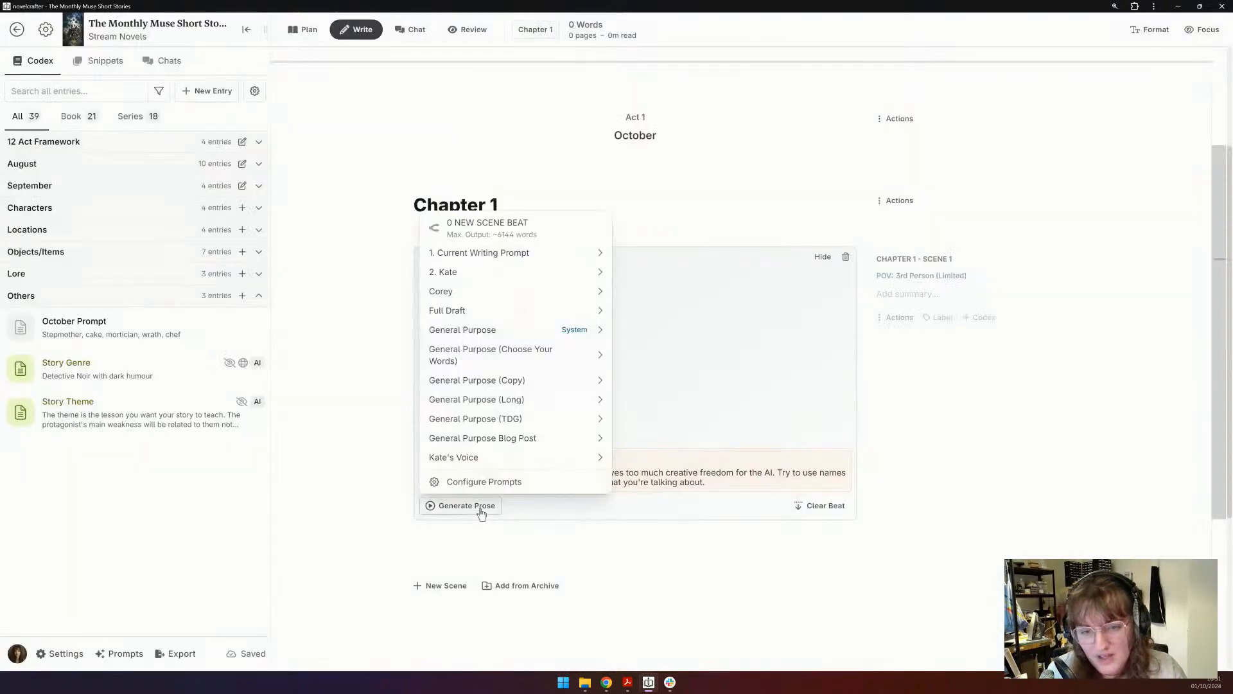
{"action": "mouse_move", "coordinate": [584, 256]}
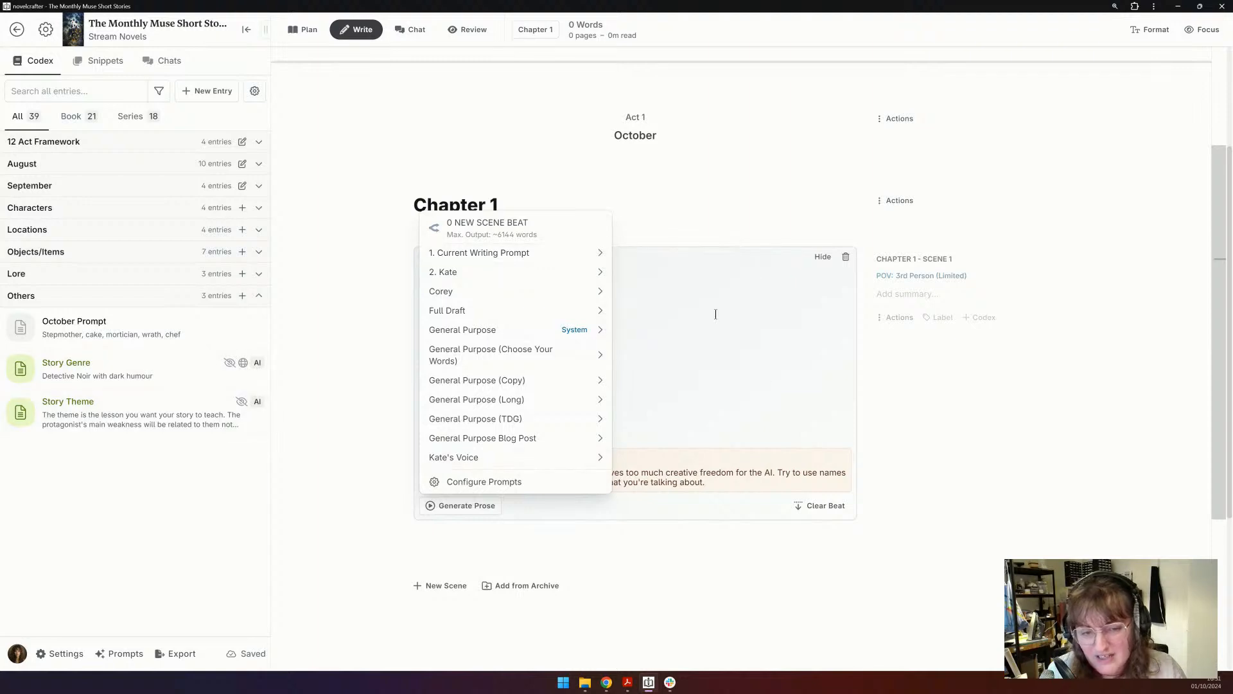
- Join each answer in the scene beat (Pride, Finding my killer, Smudge, Tavern, Hitchhiker) onto the same line as its question
{"action": "left_click", "coordinate": [537, 283]}
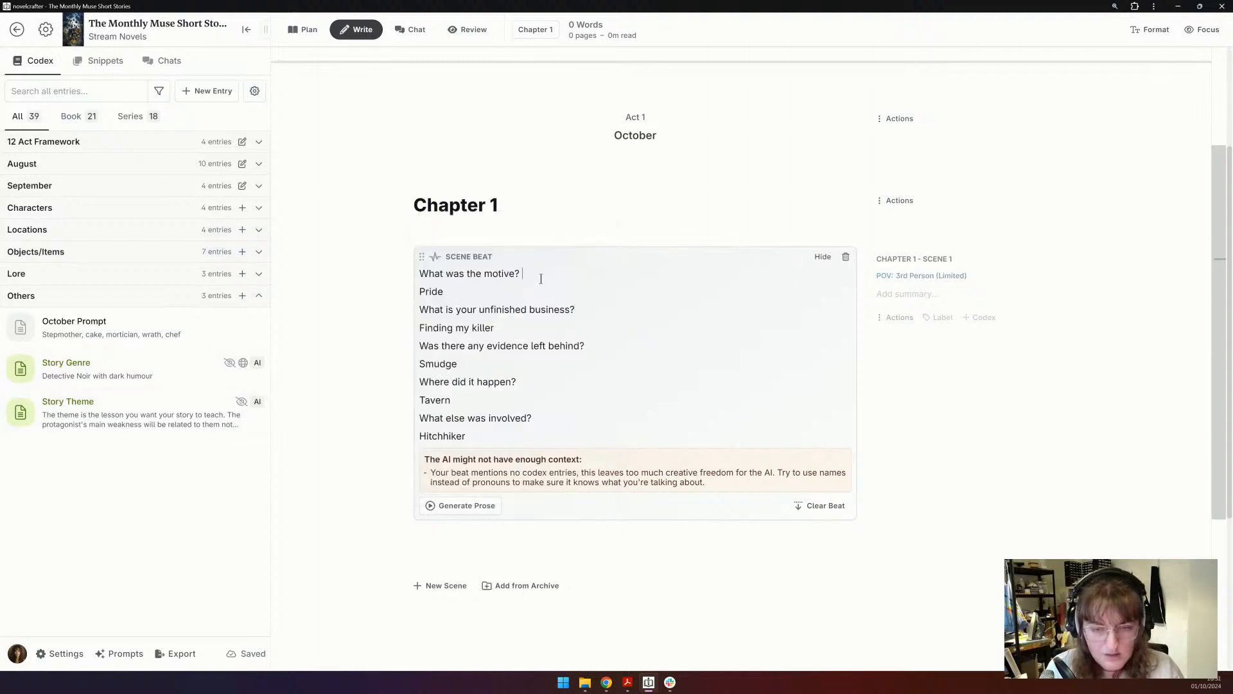
{"action": "key", "text": "Delete"}
{"action": "left_click", "coordinate": [601, 282]}
{"action": "key", "text": "Delete"}
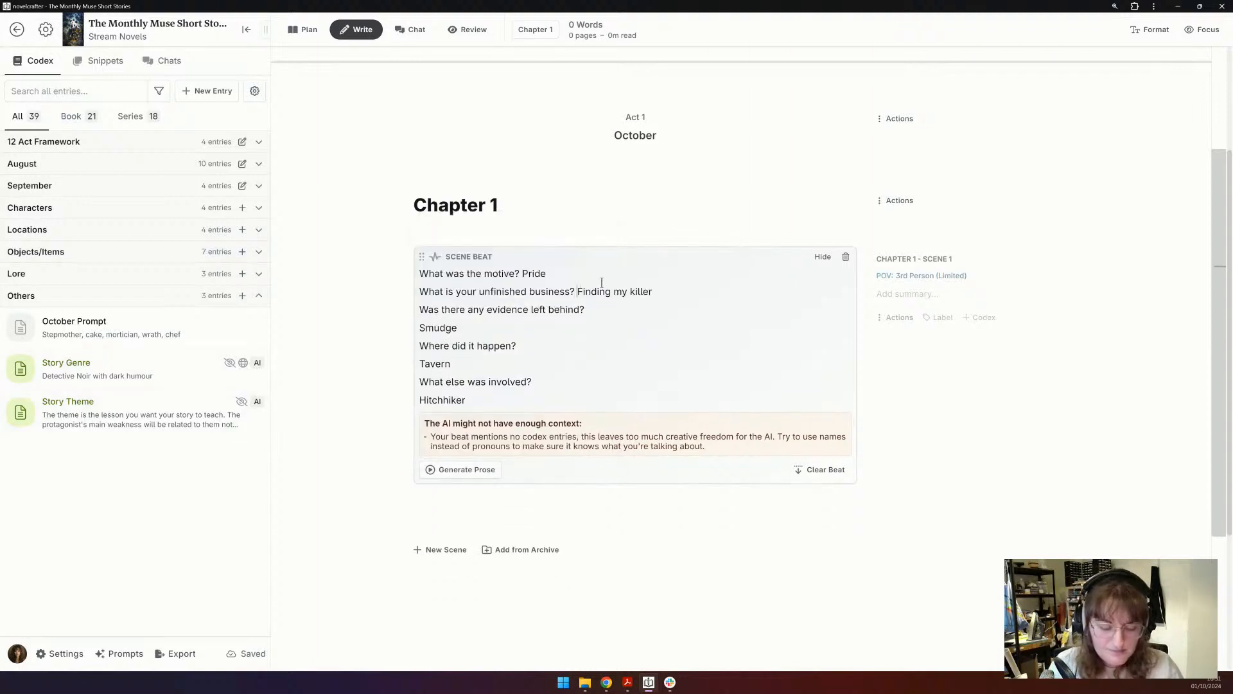
{"action": "left_click", "coordinate": [604, 310]}
{"action": "key", "text": "Delete"}
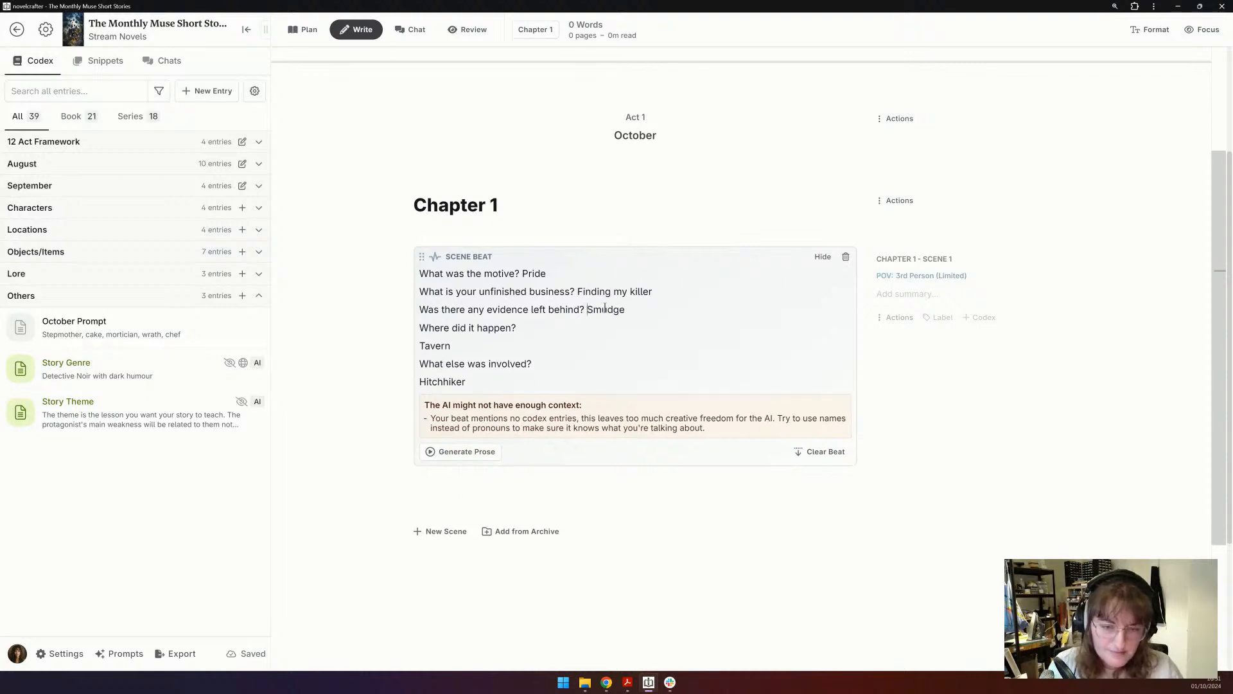
{"action": "left_click", "coordinate": [531, 323]}
{"action": "key", "text": "Delete"}
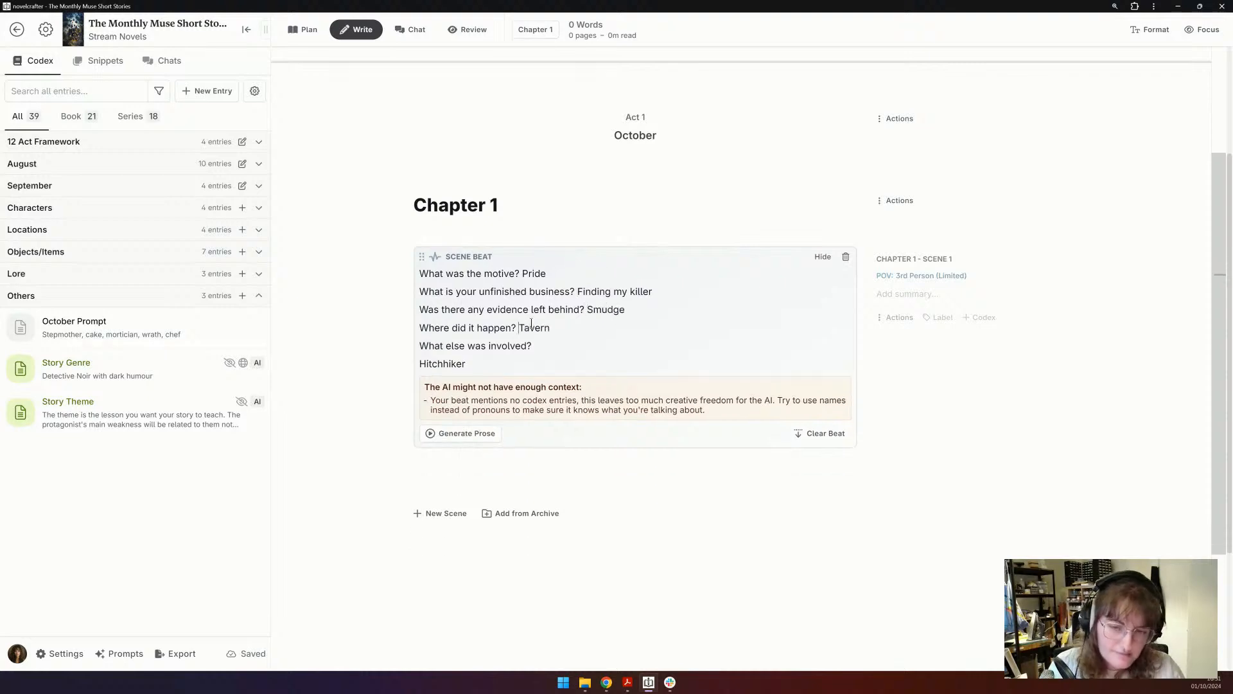
{"action": "key", "text": "Delete"}
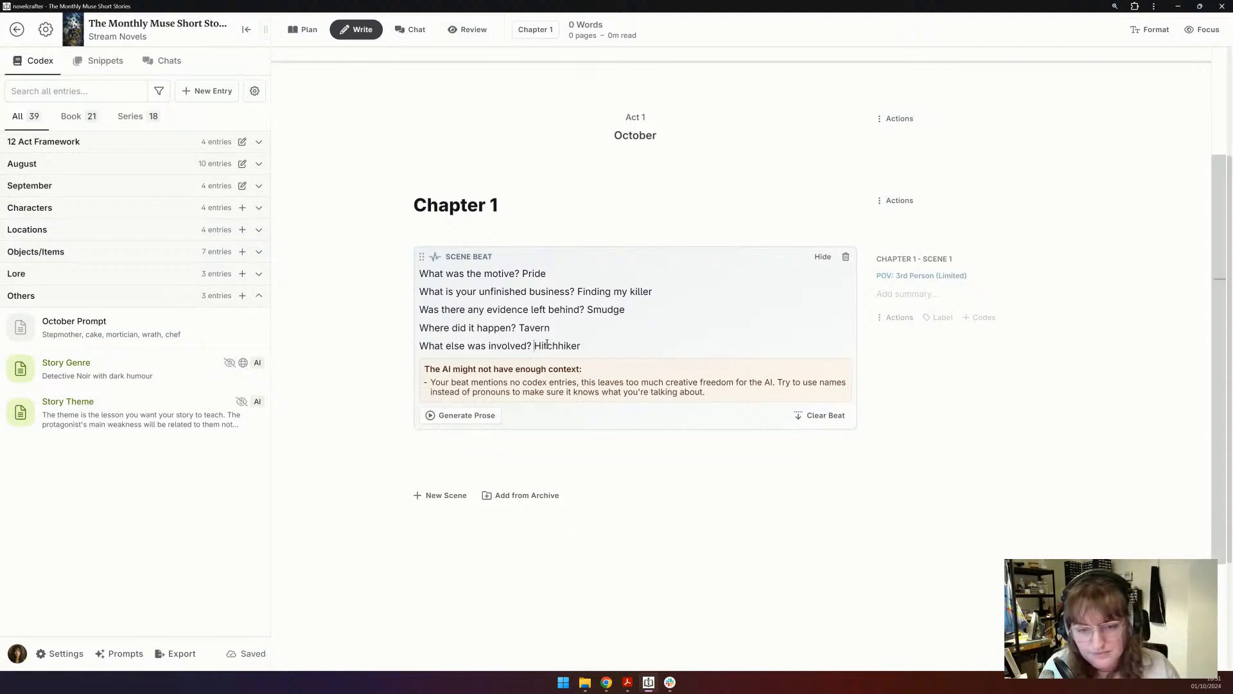
- Generate prose from the Chapter 1 scene beat with Claude 3.5 Sonnet and apply the generated text to the scene
{"action": "left_click", "coordinate": [463, 415]}
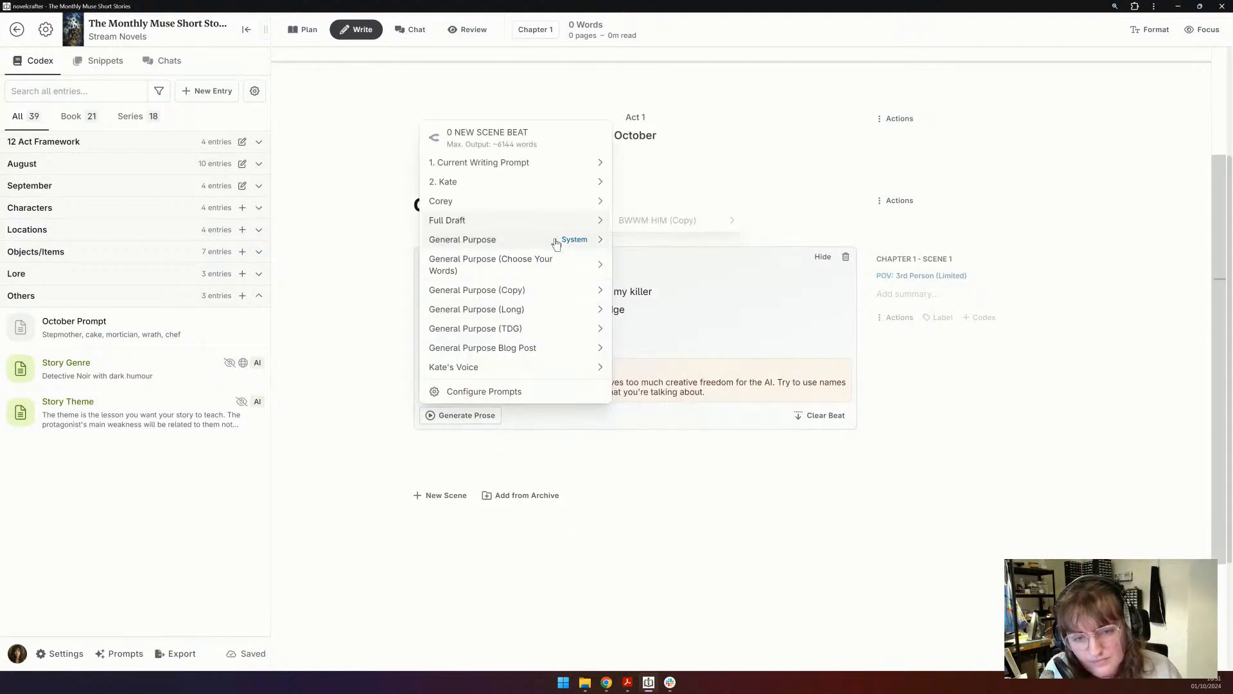
{"action": "mouse_move", "coordinate": [553, 240]}
{"action": "left_click", "coordinate": [694, 329]}
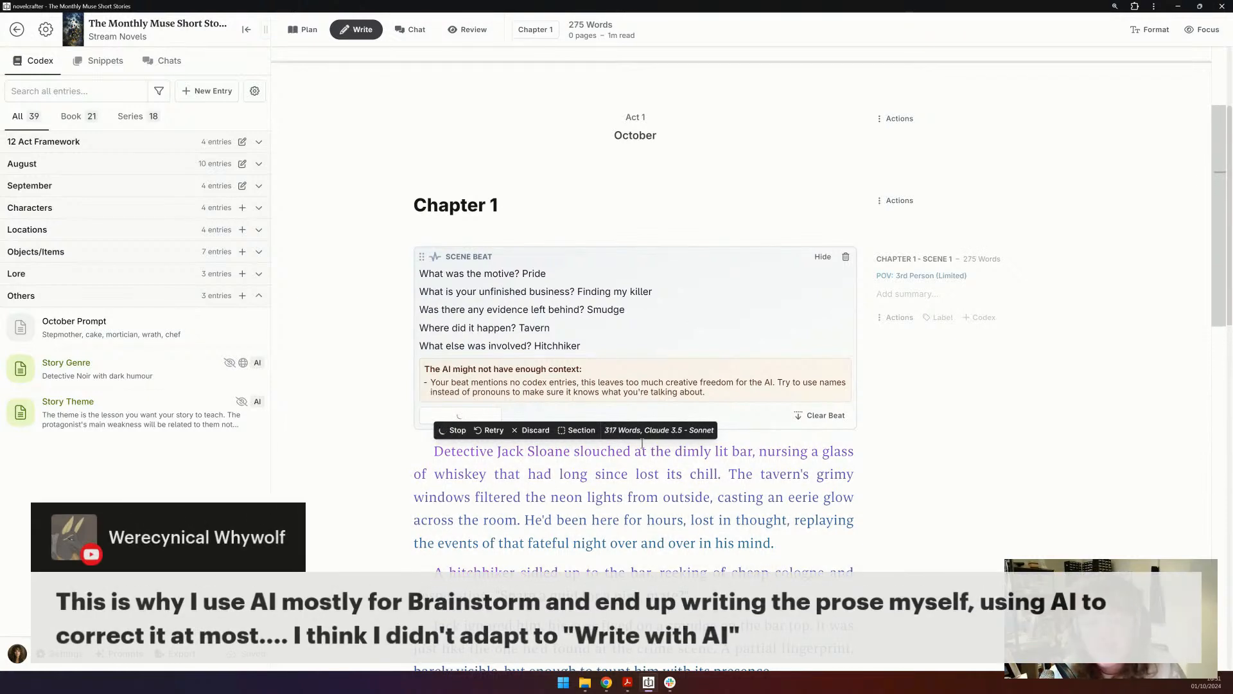
{"action": "scroll", "coordinate": [431, 461], "scroll_direction": "down", "scroll_amount": 2}
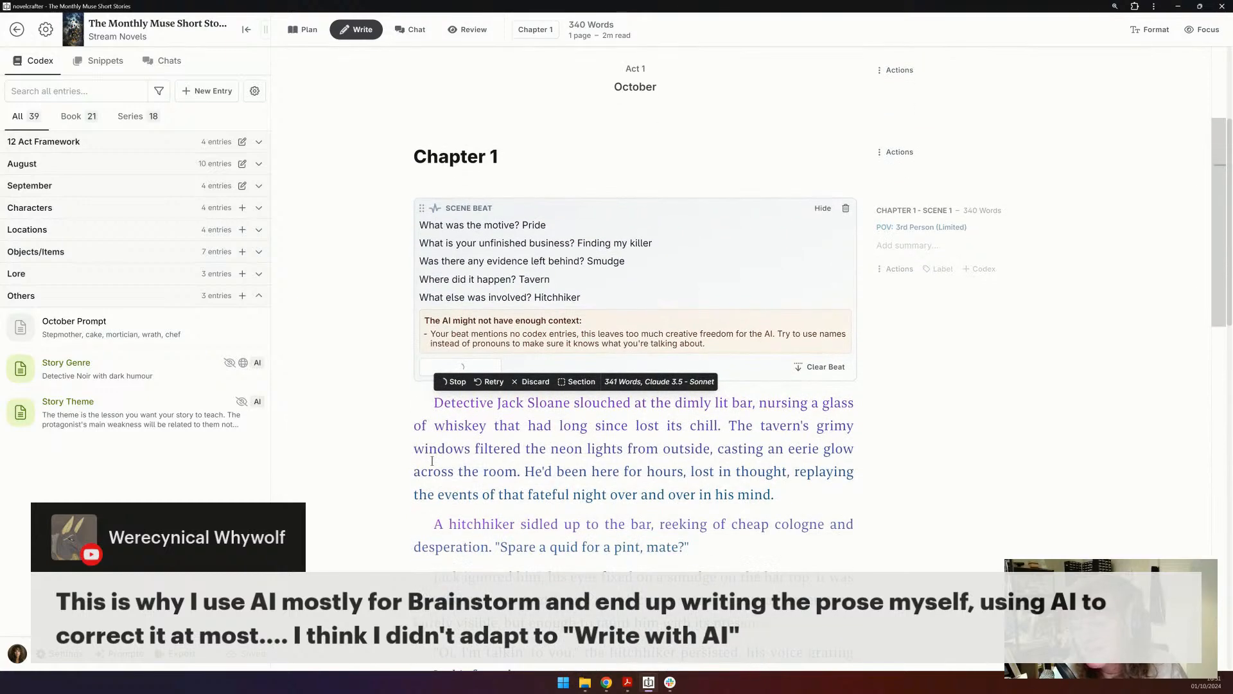
{"action": "scroll", "coordinate": [431, 461], "scroll_direction": "down", "scroll_amount": 2}
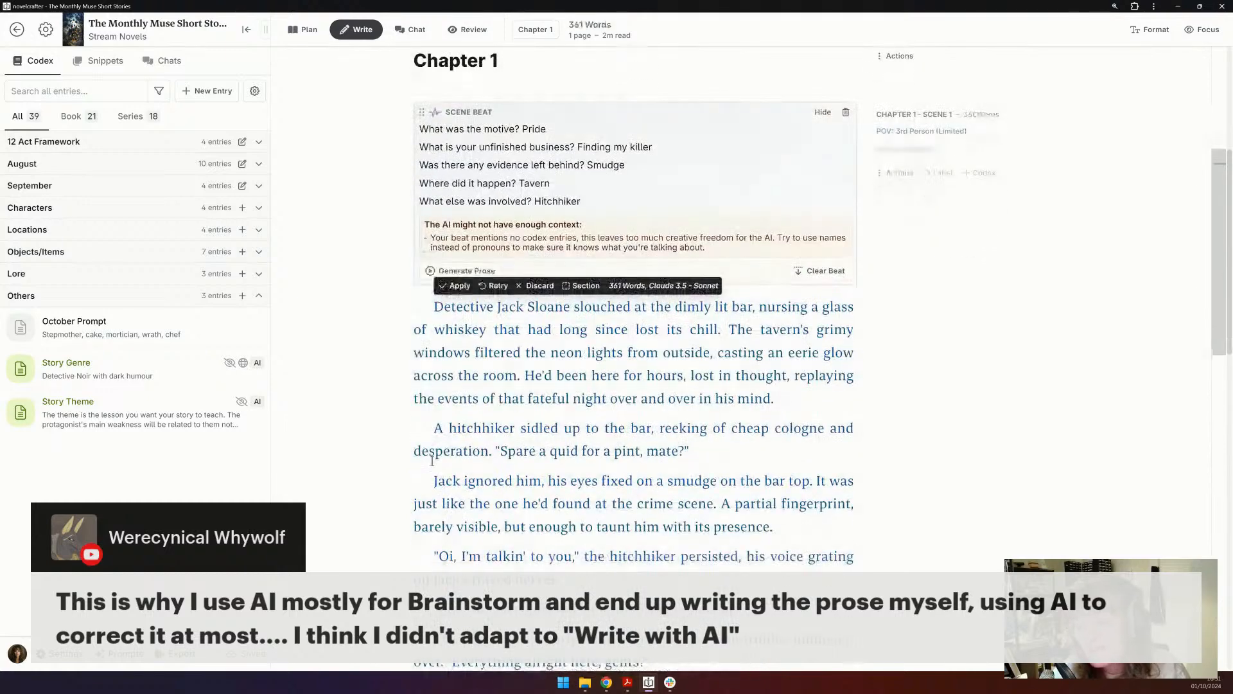
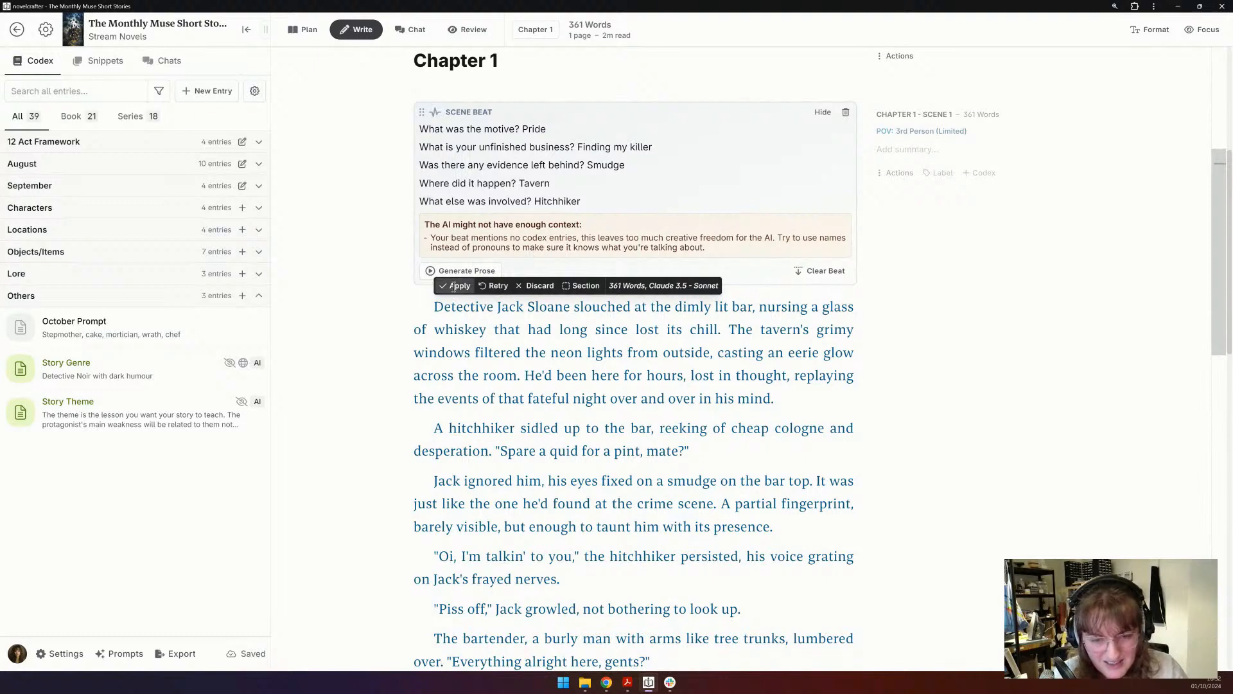
{"action": "left_click", "coordinate": [454, 287]}
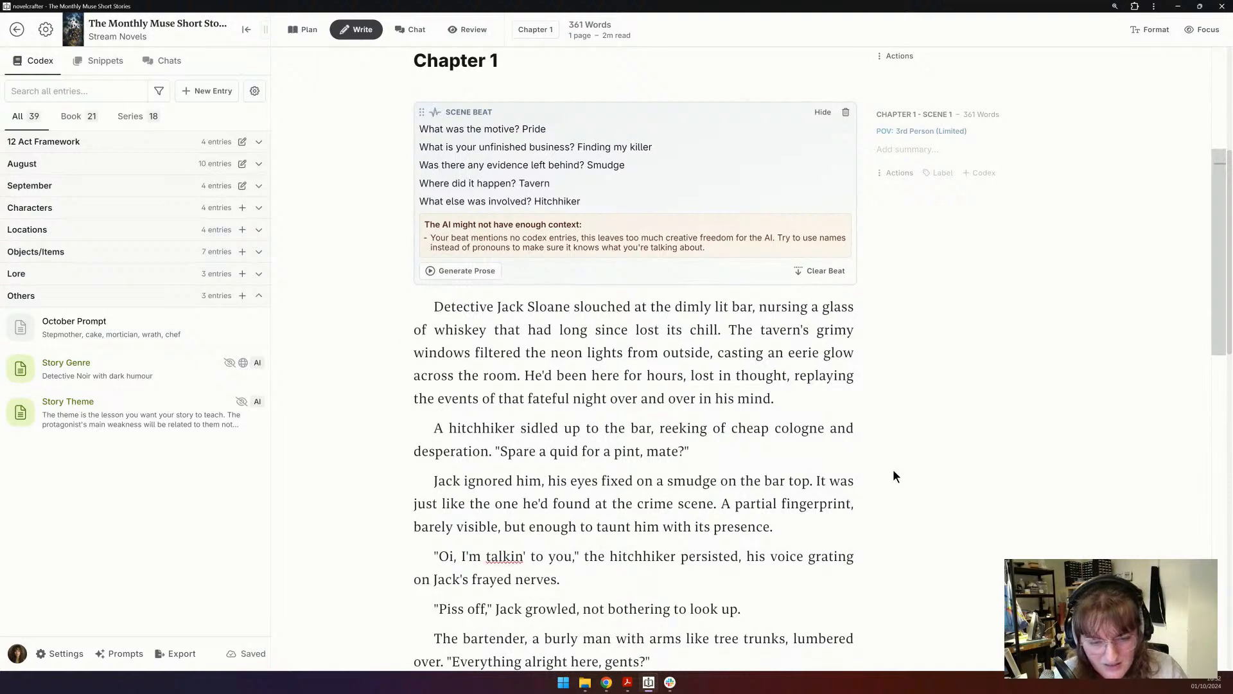
- Read through the generated Chapter 1 scene, checking how the motive, smudge, tavern and hitchhiker are used
{"action": "scroll", "coordinate": [893, 471], "scroll_direction": "down", "scroll_amount": 3}
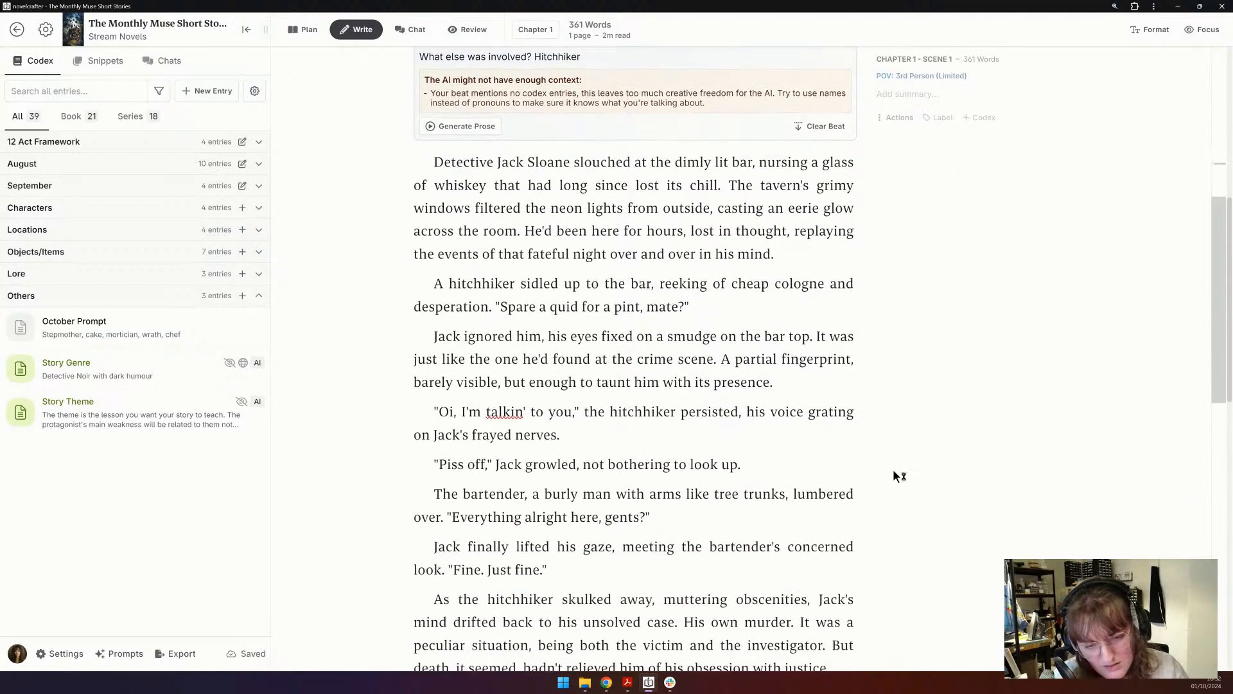
{"action": "scroll", "coordinate": [896, 475], "scroll_direction": "down", "scroll_amount": 2}
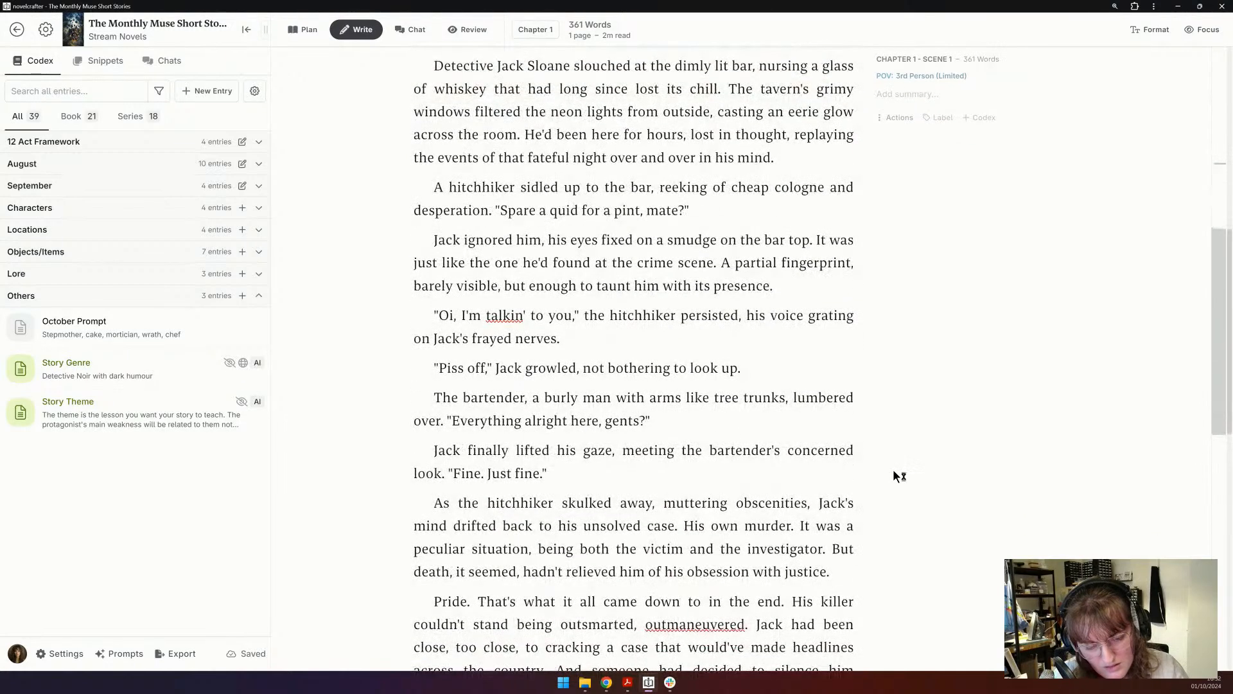
{"action": "scroll", "coordinate": [893, 471], "scroll_direction": "down", "scroll_amount": 1}
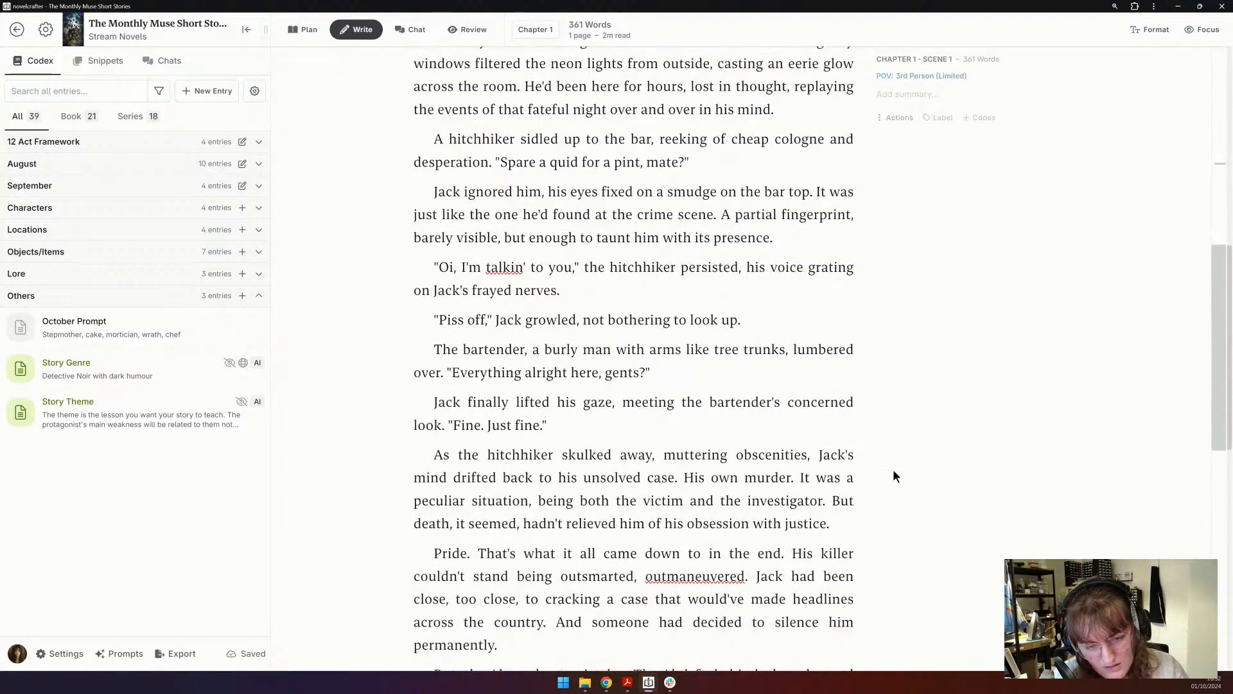
{"action": "scroll", "coordinate": [895, 475], "scroll_direction": "down", "scroll_amount": 1}
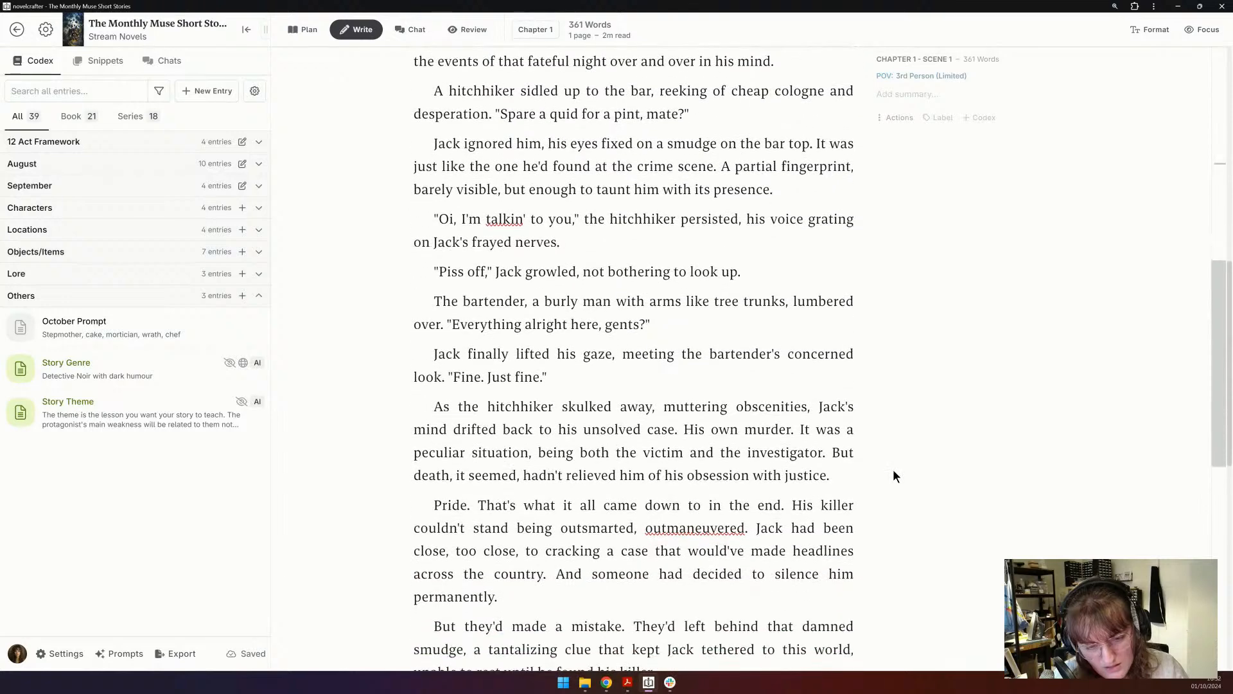
{"action": "scroll", "coordinate": [894, 474], "scroll_direction": "down", "scroll_amount": 1}
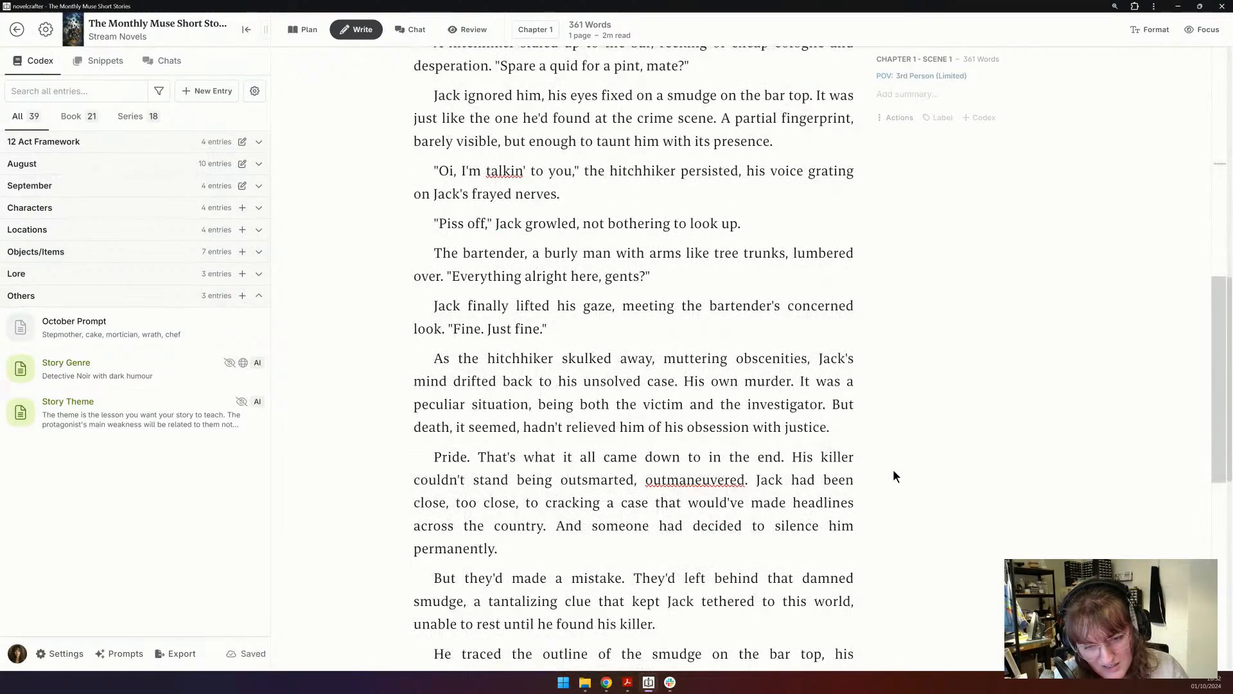
{"action": "scroll", "coordinate": [894, 475], "scroll_direction": "down", "scroll_amount": 1}
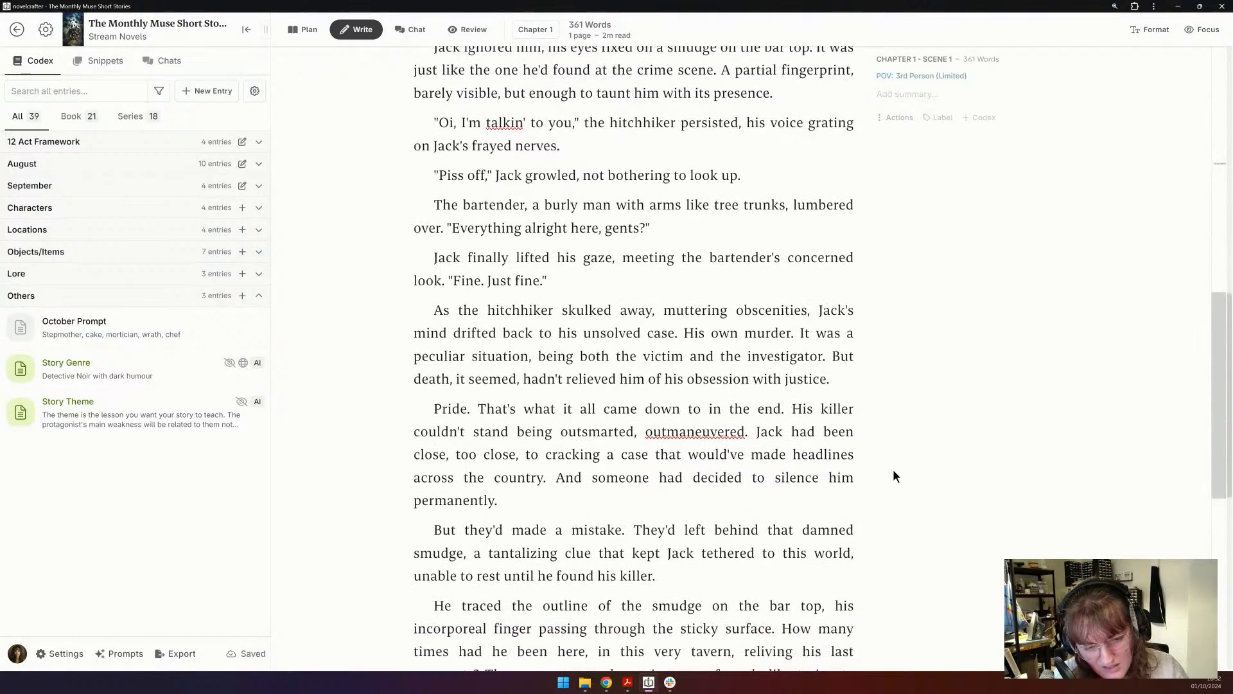
{"action": "scroll", "coordinate": [894, 475], "scroll_direction": "down", "scroll_amount": 1}
{"action": "scroll", "coordinate": [894, 475], "scroll_direction": "down", "scroll_amount": 1}
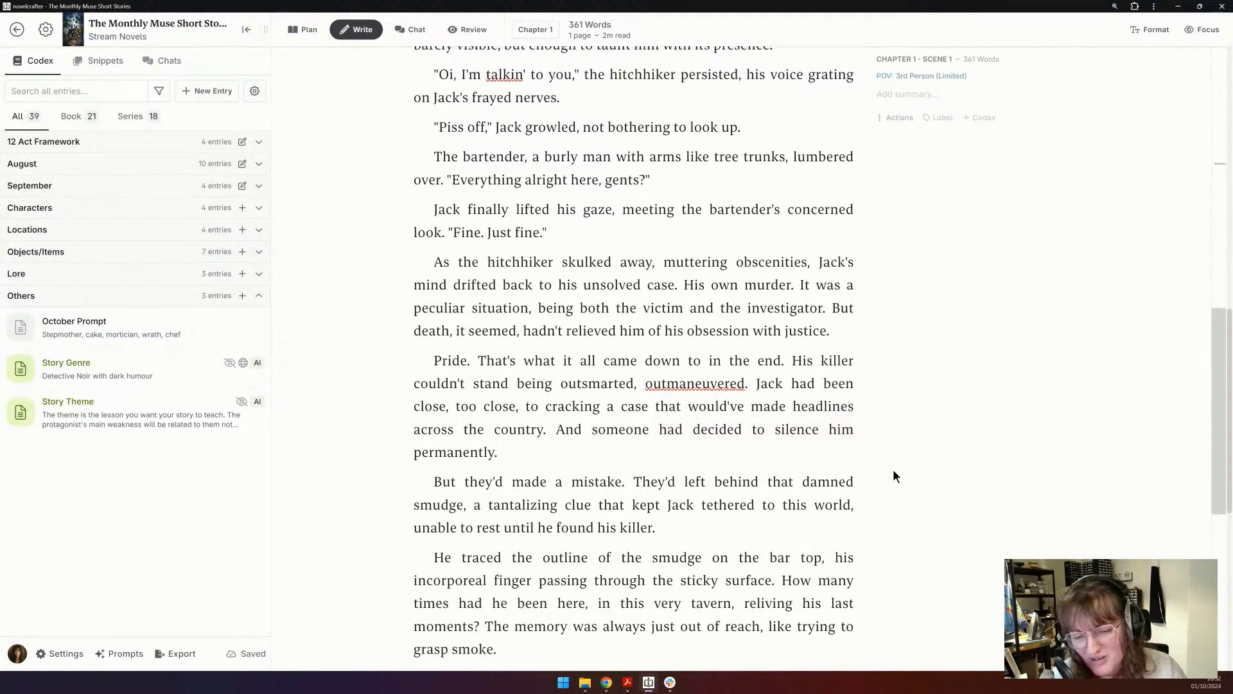
{"action": "scroll", "coordinate": [894, 475], "scroll_direction": "down", "scroll_amount": 1}
{"action": "scroll", "coordinate": [894, 475], "scroll_direction": "down", "scroll_amount": 2}
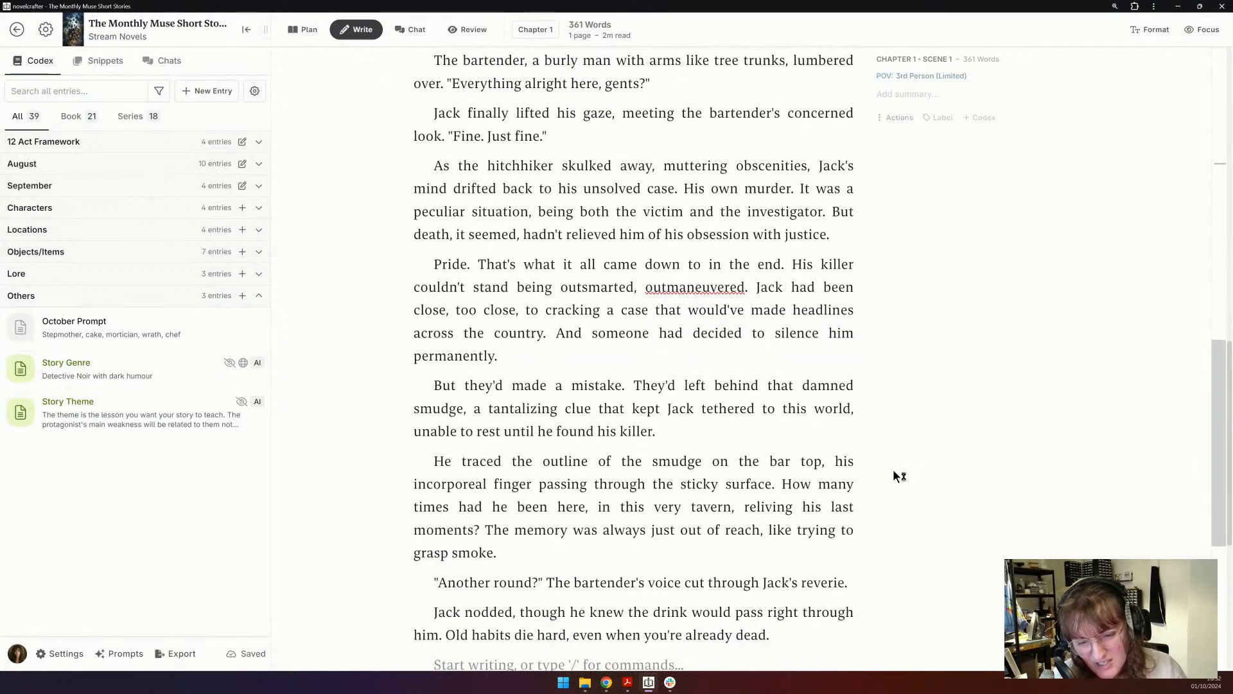
{"action": "scroll", "coordinate": [896, 476], "scroll_direction": "down", "scroll_amount": 2}
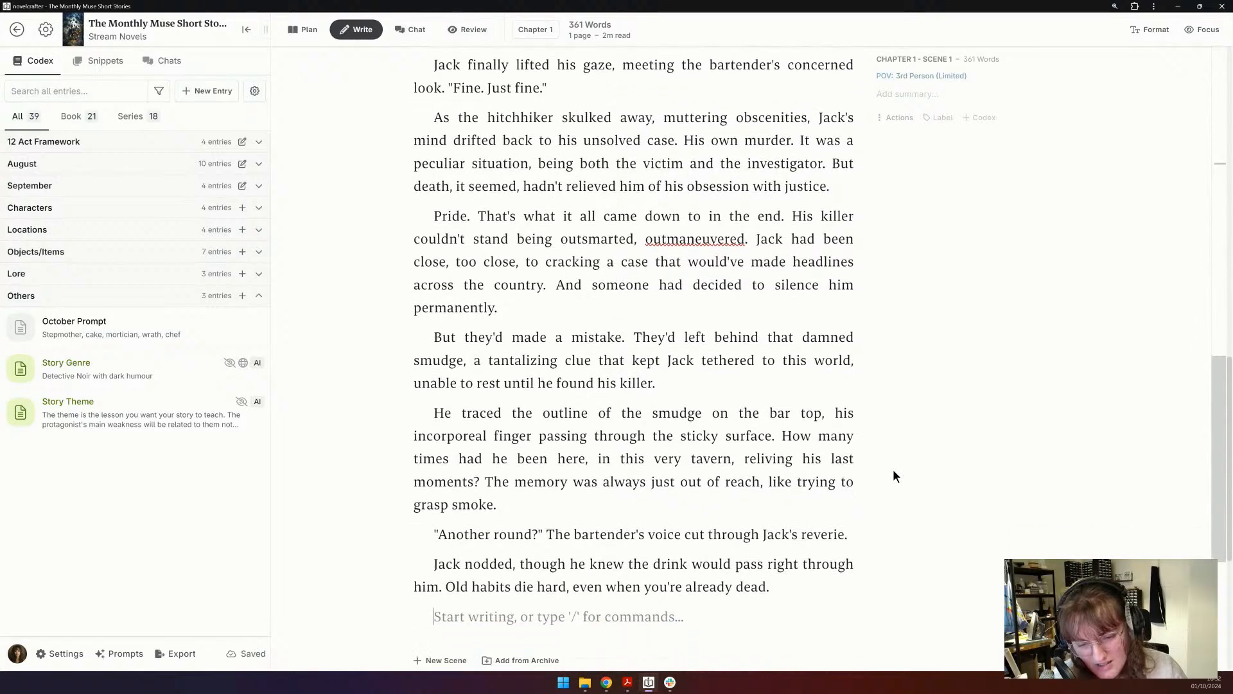
{"action": "scroll", "coordinate": [895, 476], "scroll_direction": "down", "scroll_amount": 2}
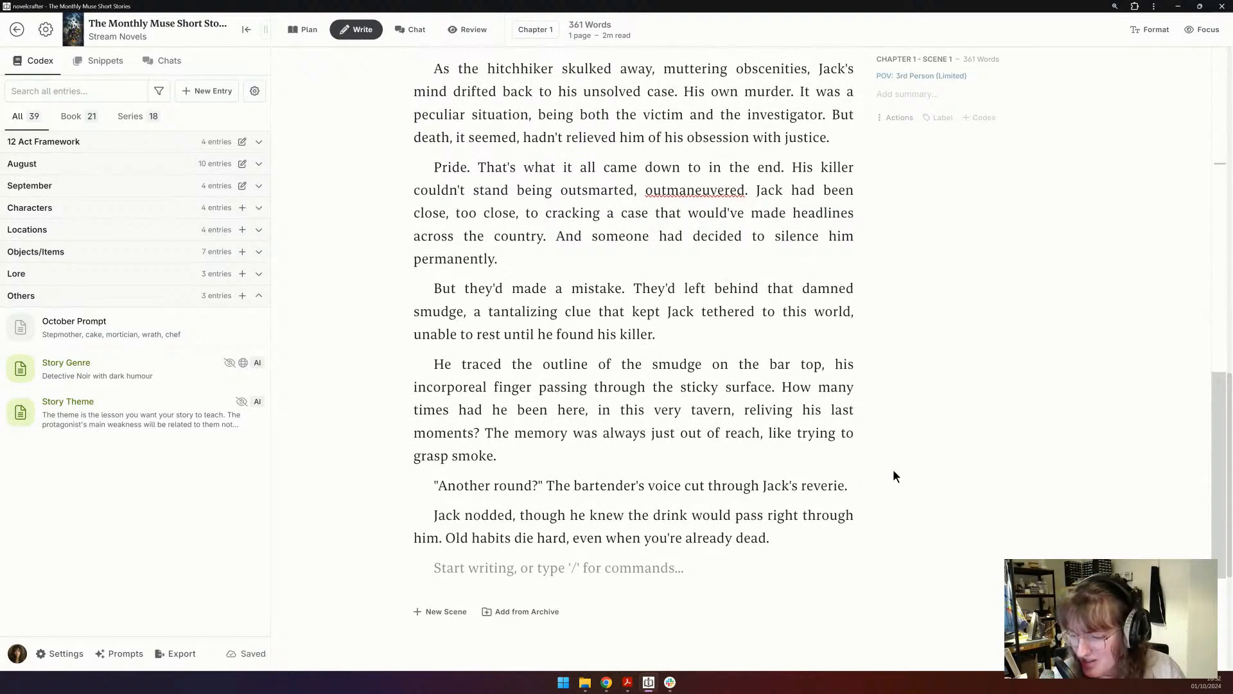
{"action": "scroll", "coordinate": [894, 476], "scroll_direction": "down", "scroll_amount": 2}
{"action": "scroll", "coordinate": [894, 476], "scroll_direction": "up", "scroll_amount": 5}
{"action": "scroll", "coordinate": [895, 476], "scroll_direction": "down", "scroll_amount": 2}
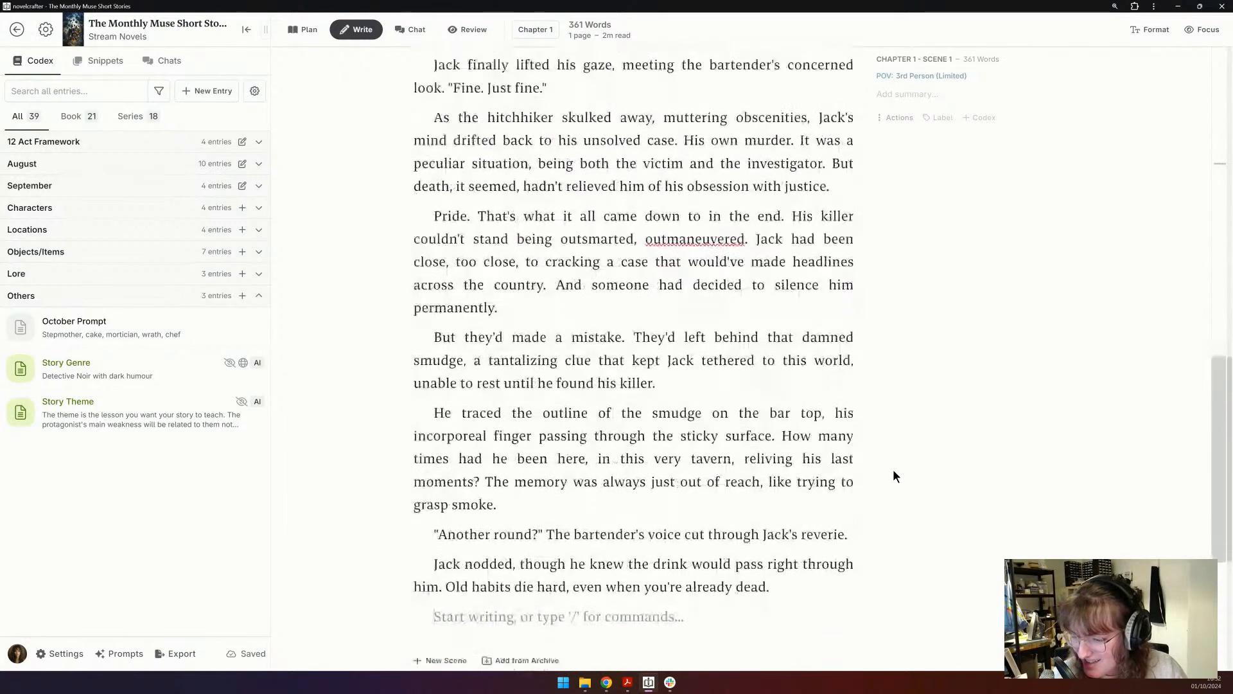
{"action": "scroll", "coordinate": [894, 476], "scroll_direction": "up", "scroll_amount": 8}
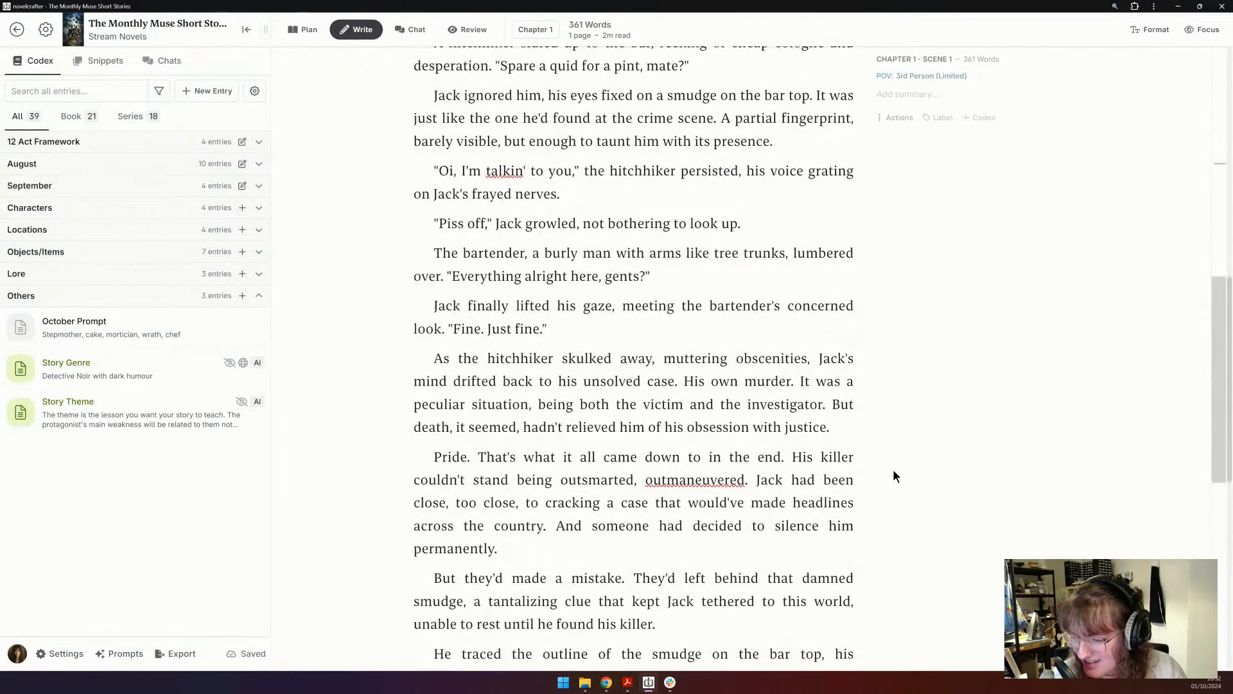
{"action": "scroll", "coordinate": [895, 476], "scroll_direction": "up", "scroll_amount": 6}
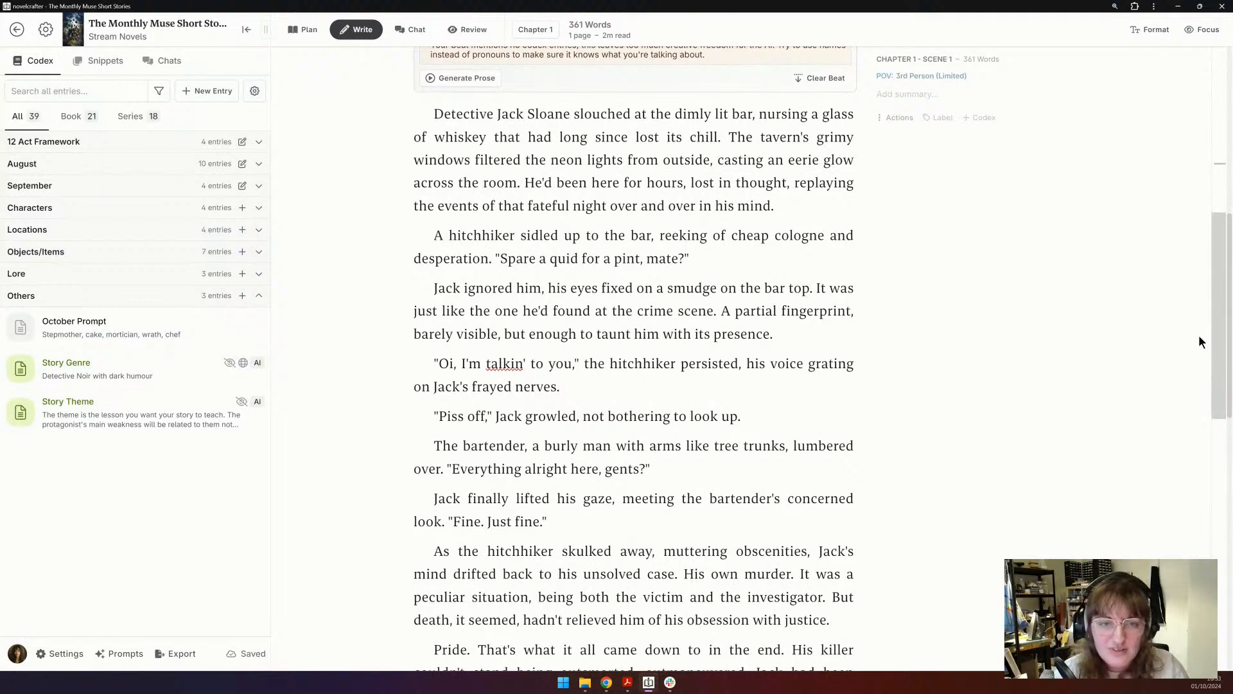
- Change the detective's first name in the opening sentence of the scene to "Jacory"
{"action": "left_click", "coordinate": [521, 114]}
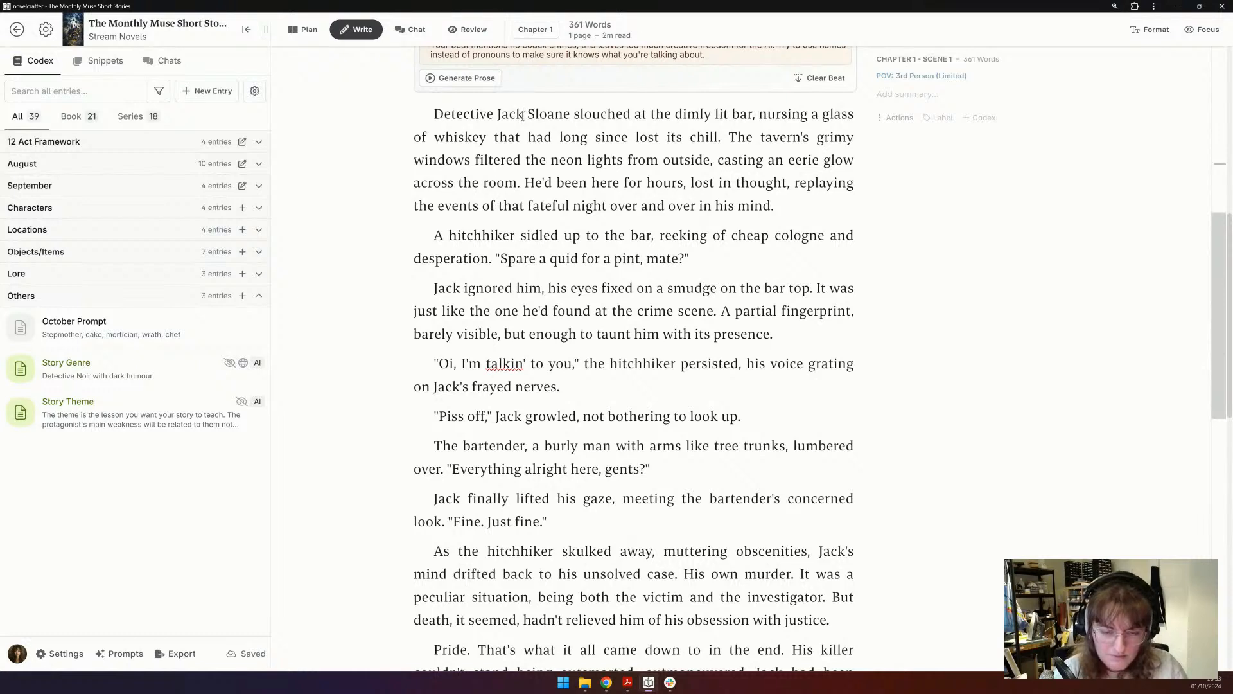
{"action": "type", "text": "ory"}
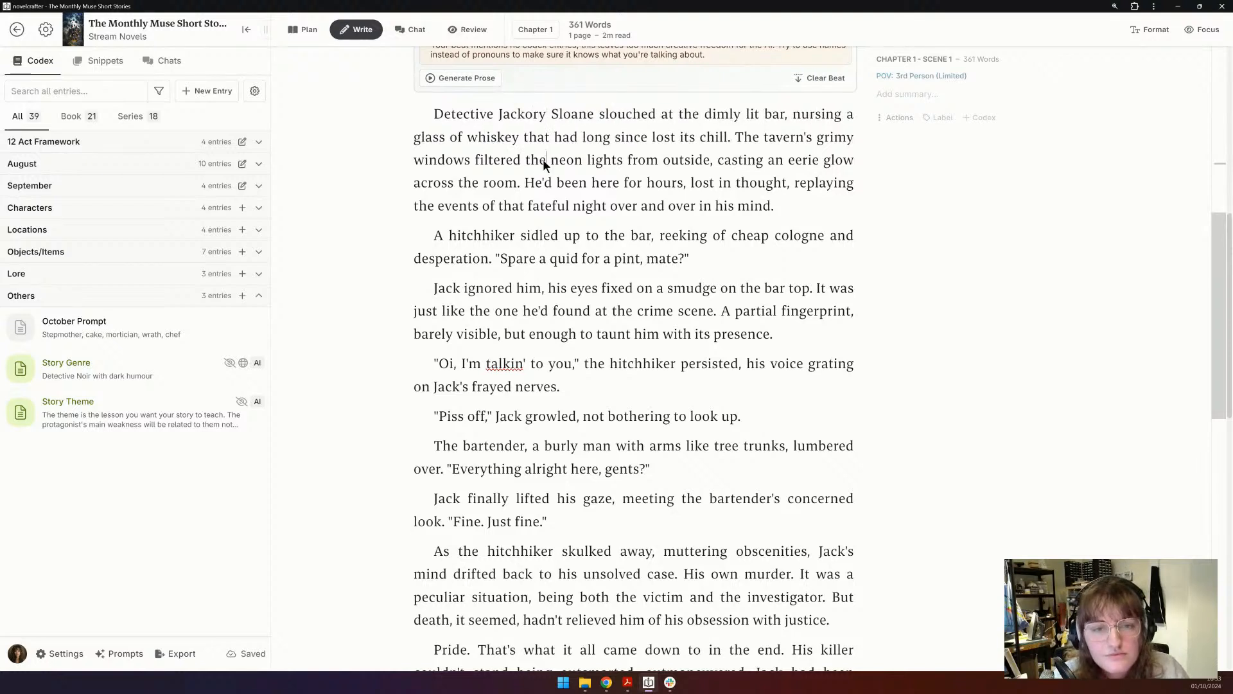
{"action": "double_click", "coordinate": [536, 115]}
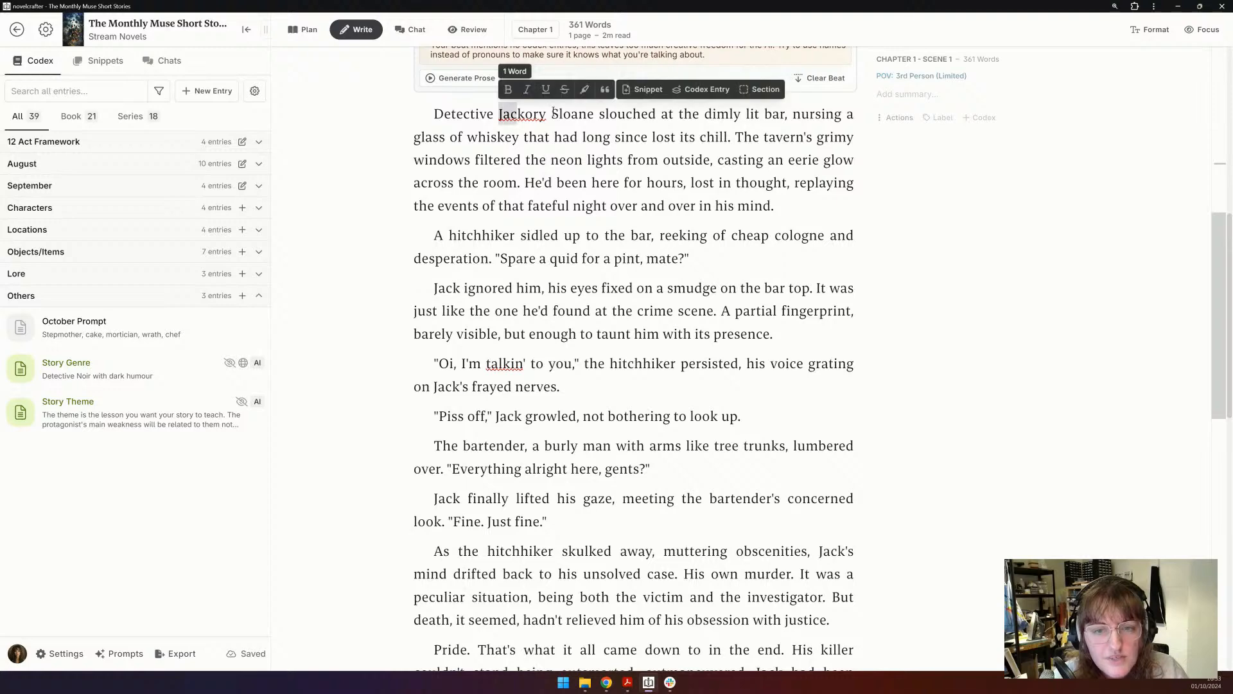
{"action": "right_click", "coordinate": [504, 116]}
{"action": "left_click", "coordinate": [501, 113]}
{"action": "left_click", "coordinate": [499, 113]}
{"action": "right_click", "coordinate": [509, 114]}
{"action": "left_click", "coordinate": [523, 124]}
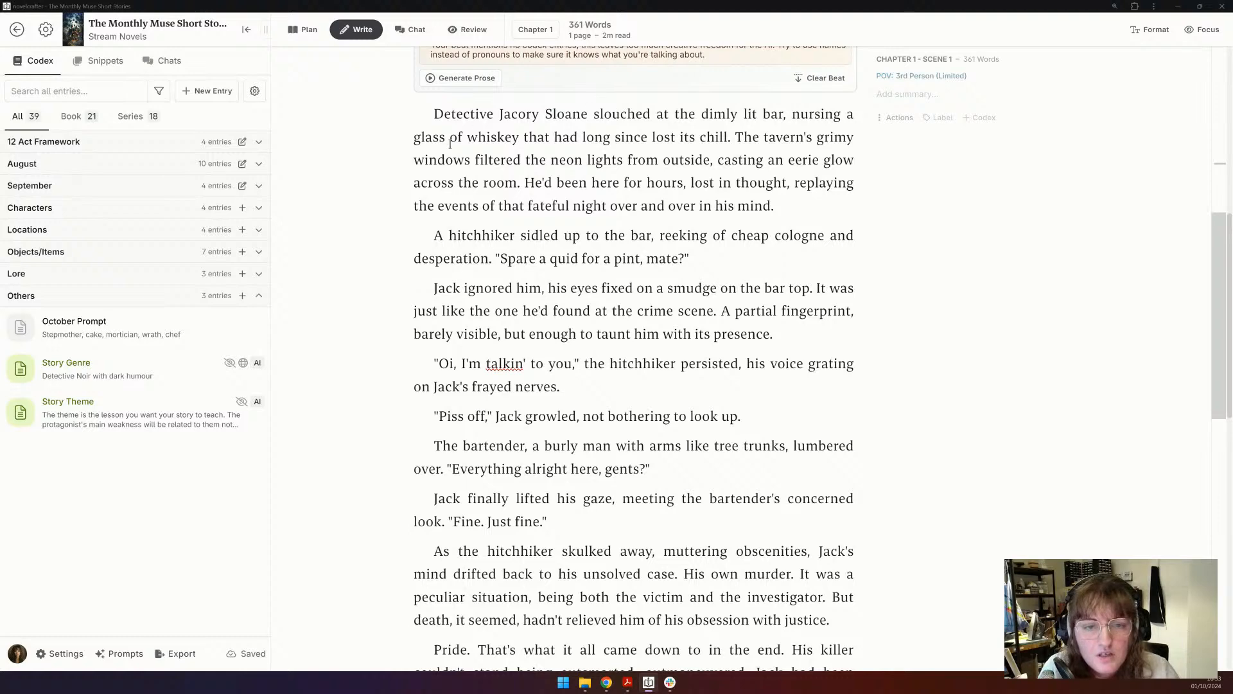
- Make the detective female in the opening paragraph by changing the pronouns to "She'd been here for hours" and "in her mind"
{"action": "scroll", "coordinate": [450, 144], "scroll_direction": "down", "scroll_amount": 1}
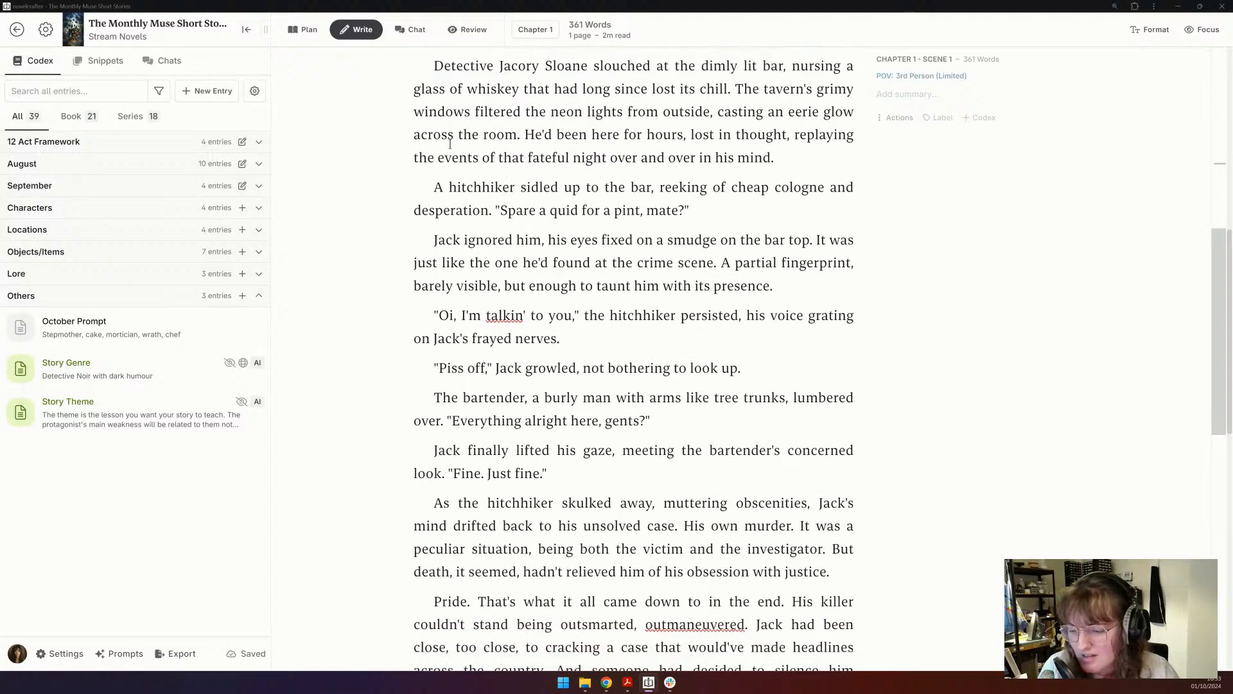
{"action": "scroll", "coordinate": [450, 143], "scroll_direction": "up", "scroll_amount": 1}
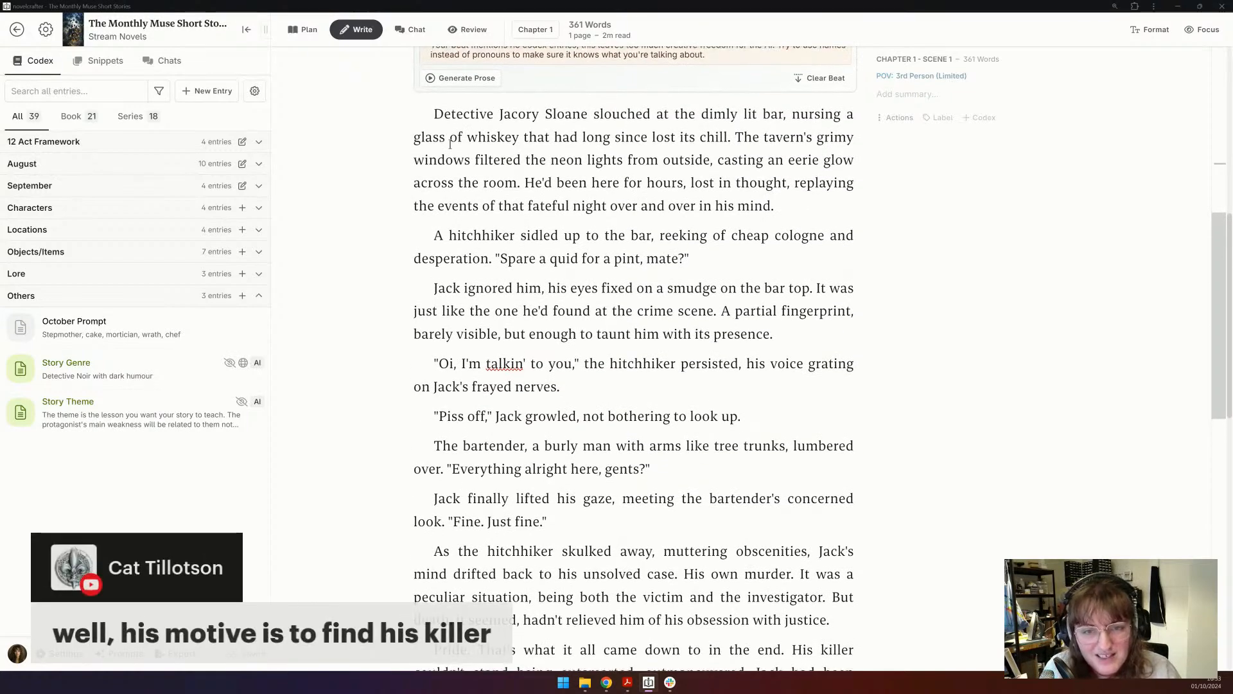
{"action": "scroll", "coordinate": [736, 251], "scroll_direction": "up", "scroll_amount": 3}
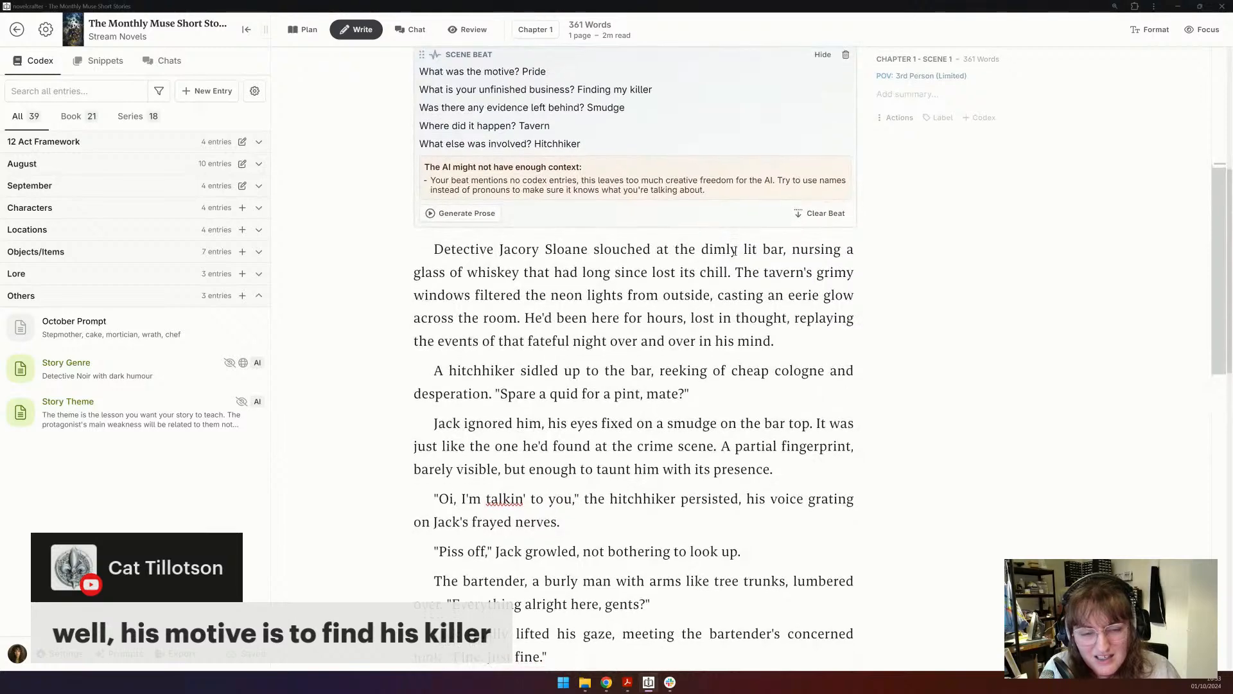
{"action": "scroll", "coordinate": [736, 251], "scroll_direction": "down", "scroll_amount": 1}
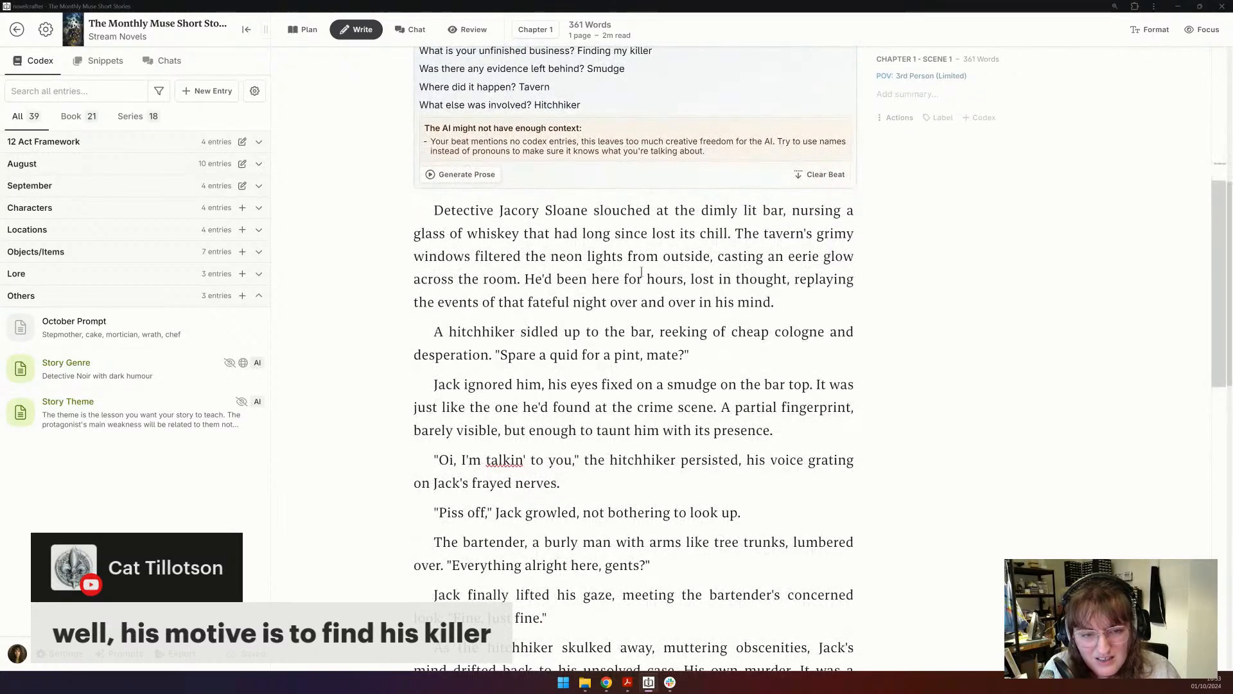
{"action": "left_click", "coordinate": [534, 279]}
{"action": "key", "text": "BackSpace"}
{"action": "type", "text": "Sh"}
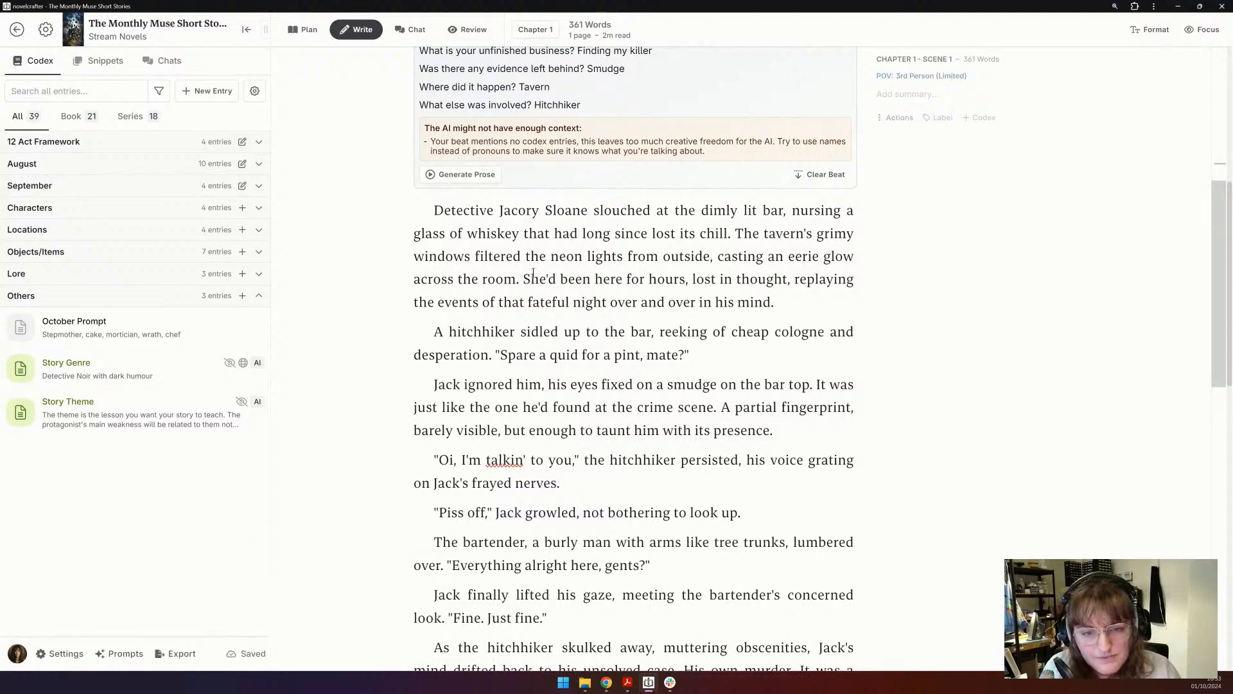
{"action": "scroll", "coordinate": [522, 242], "scroll_direction": "down", "scroll_amount": 1}
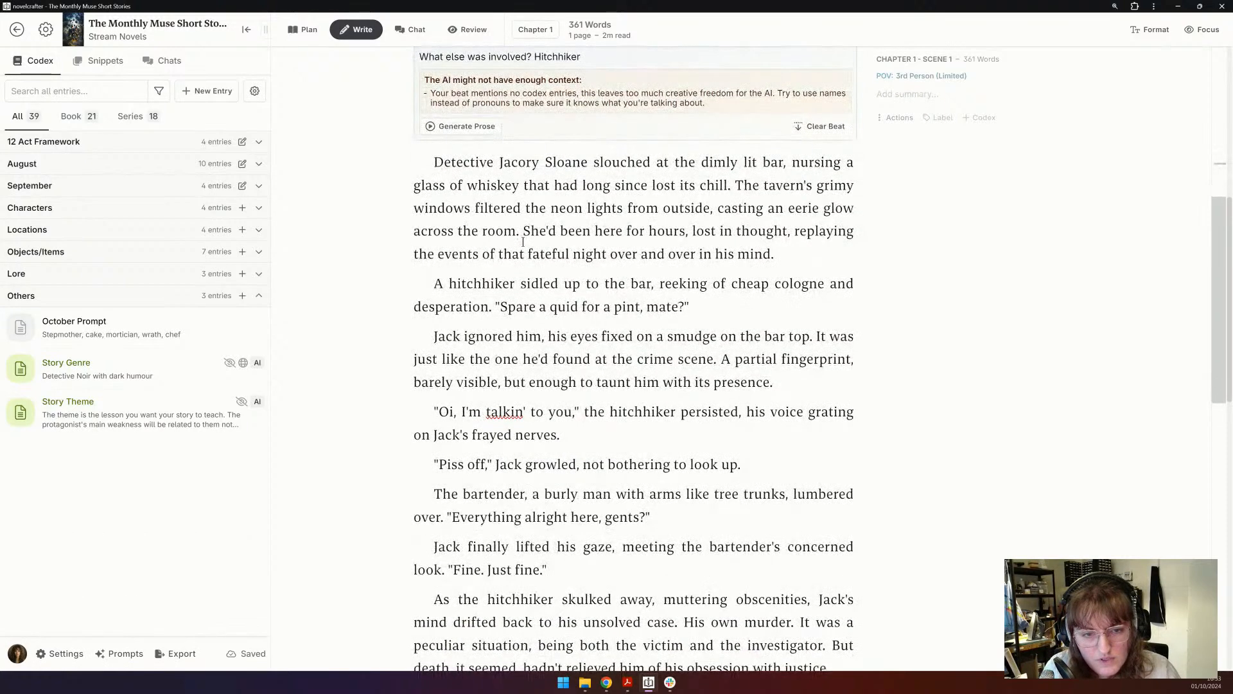
{"action": "double_click", "coordinate": [725, 254]}
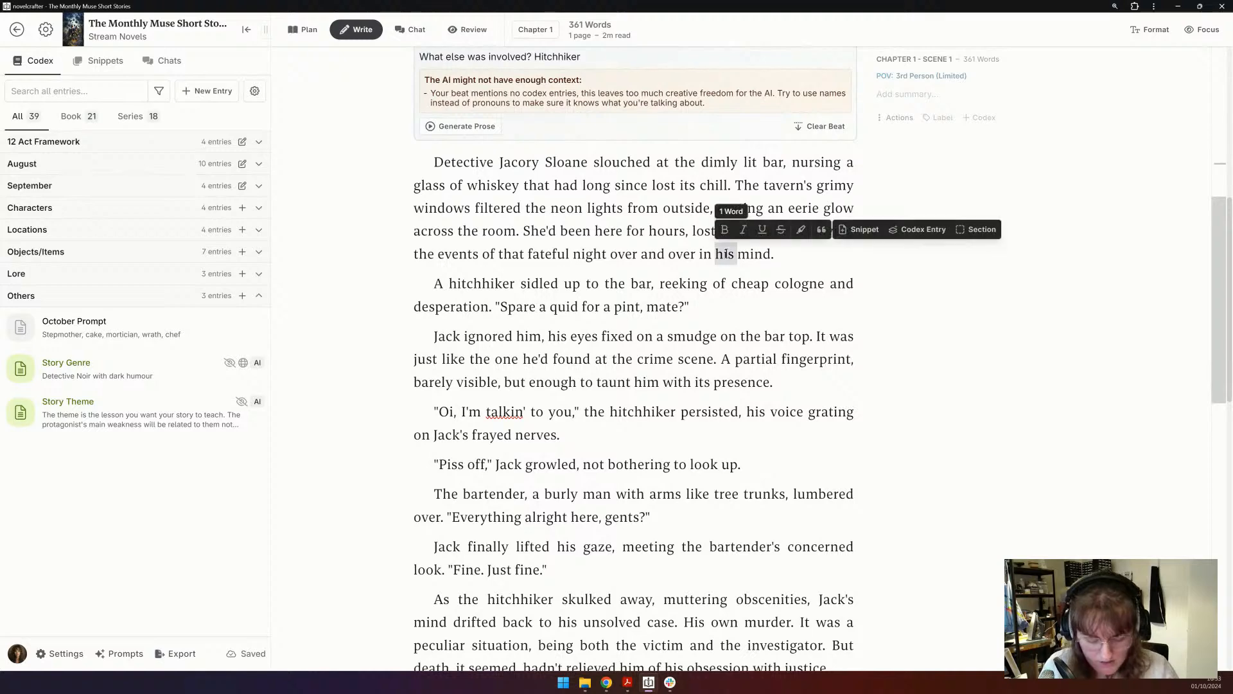
{"action": "type", "text": "her"}
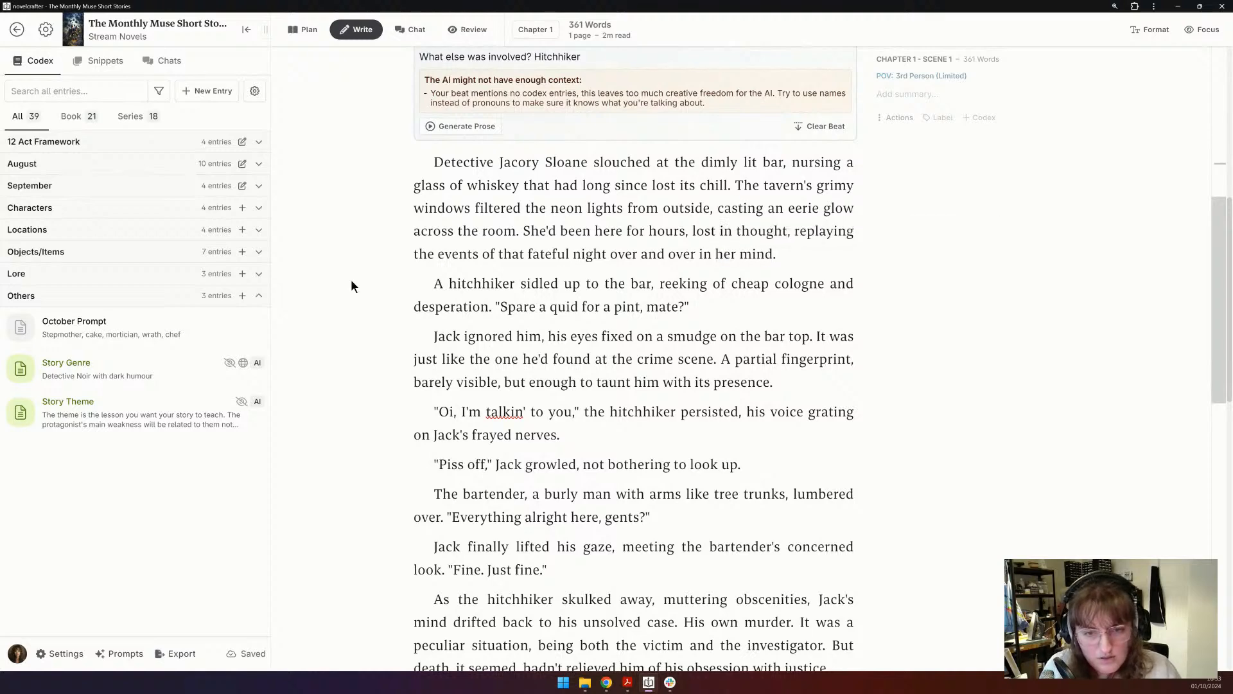
{"action": "scroll", "coordinate": [351, 285], "scroll_direction": "down", "scroll_amount": 2}
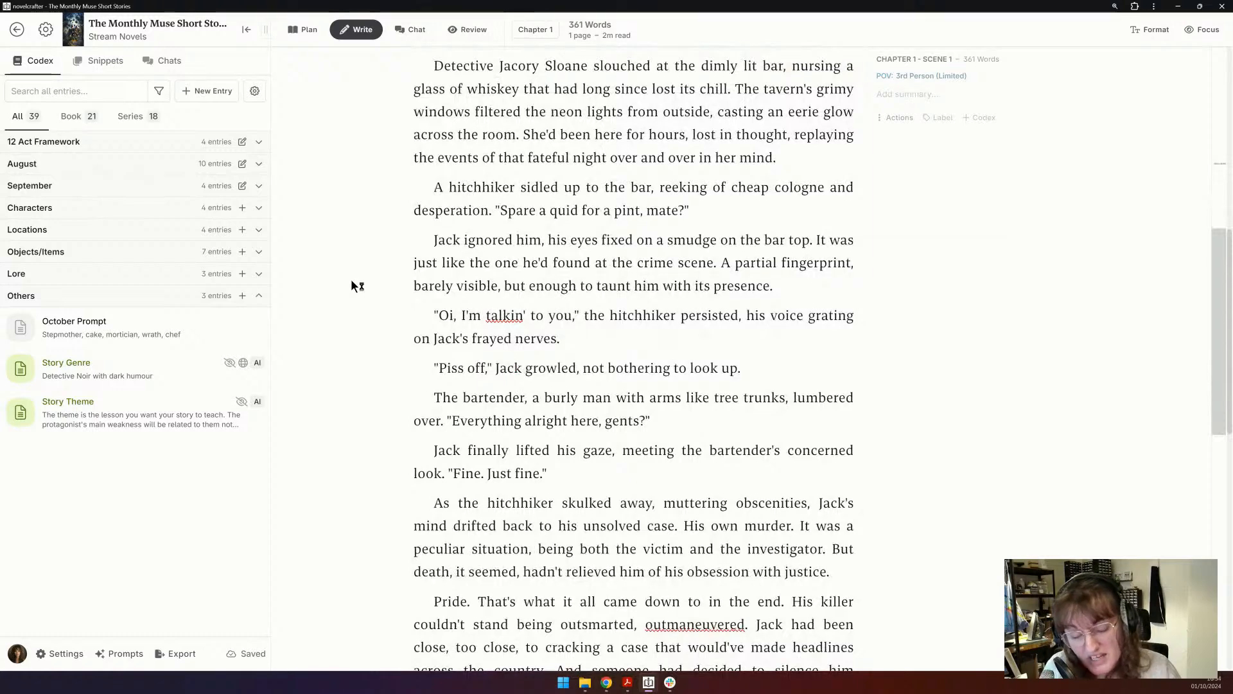
{"action": "scroll", "coordinate": [789, 236], "scroll_direction": "up", "scroll_amount": 3}
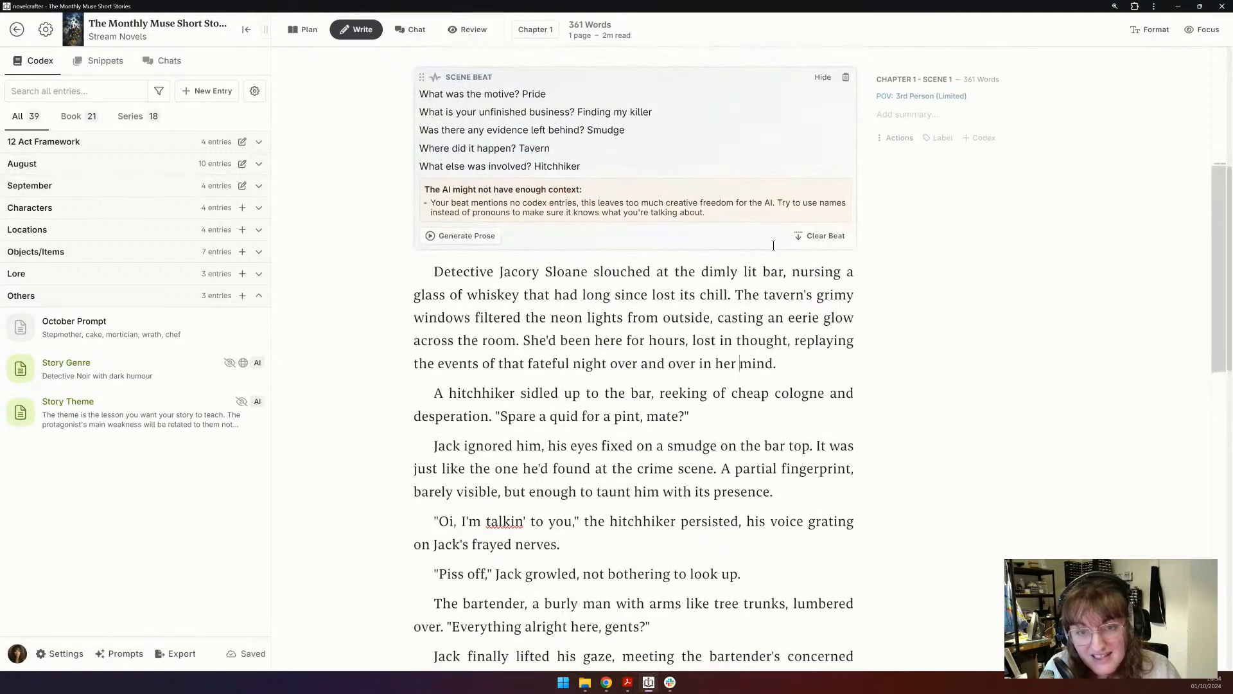
{"action": "scroll", "coordinate": [773, 246], "scroll_direction": "up", "scroll_amount": 1}
{"action": "scroll", "coordinate": [774, 245], "scroll_direction": "up", "scroll_amount": 1}
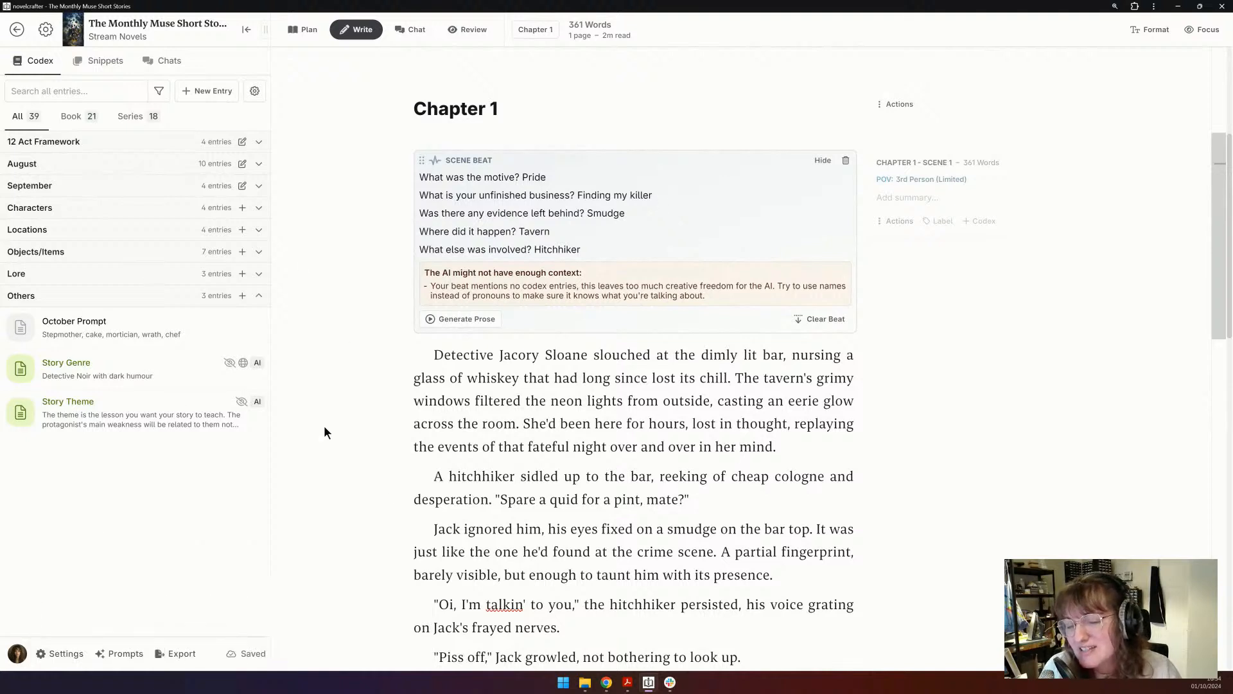
{"action": "scroll", "coordinate": [734, 277], "scroll_direction": "down", "scroll_amount": 4}
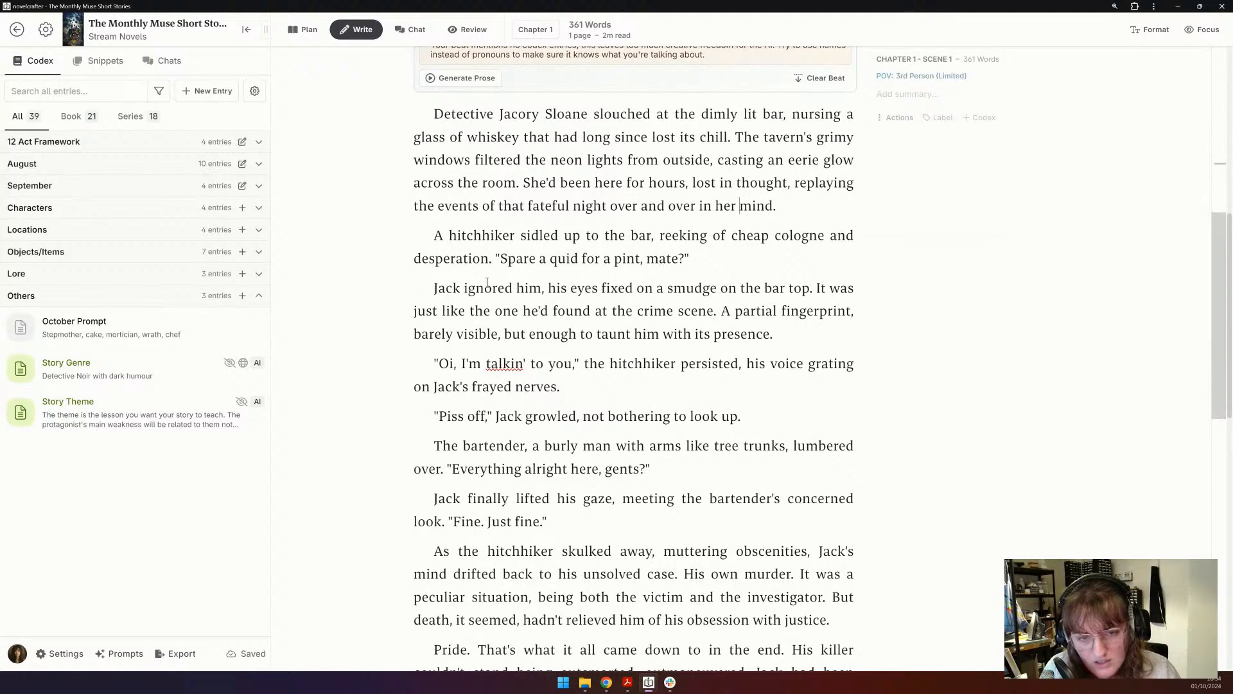
- In the "Jack ignored him" paragraph, change "his eyes fixed on" to "glaring at" and delete the sentence comparing the smudge to the crime scene
{"action": "double_click", "coordinate": [552, 289]}
{"action": "left_click_drag", "start_coordinate": [547, 288], "coordinate": [662, 287]}
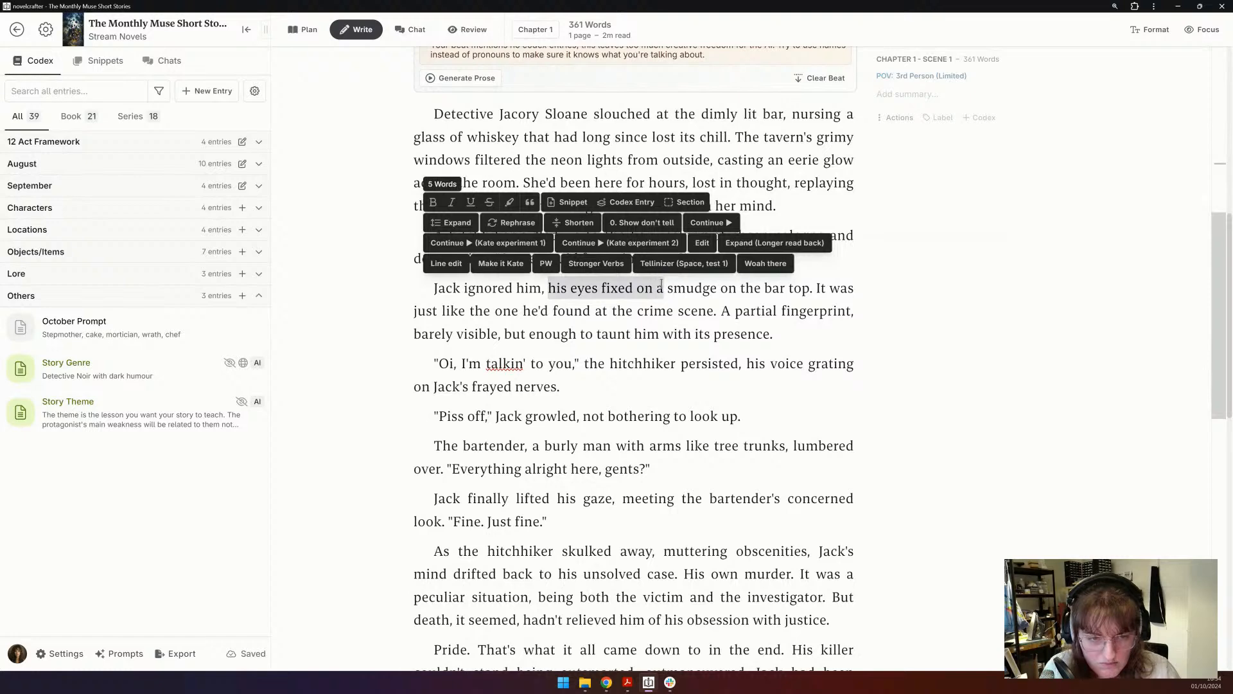
{"action": "type", "text": "glaring at"}
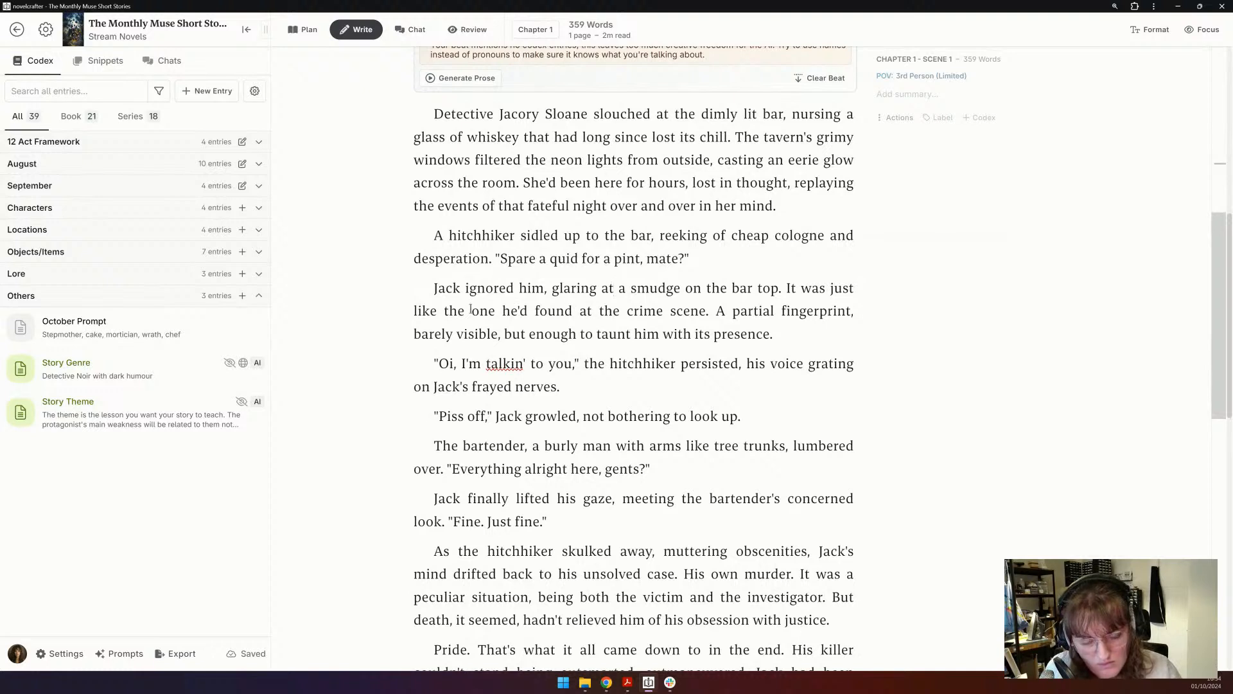
{"action": "left_click_drag", "start_coordinate": [786, 288], "coordinate": [716, 309]}
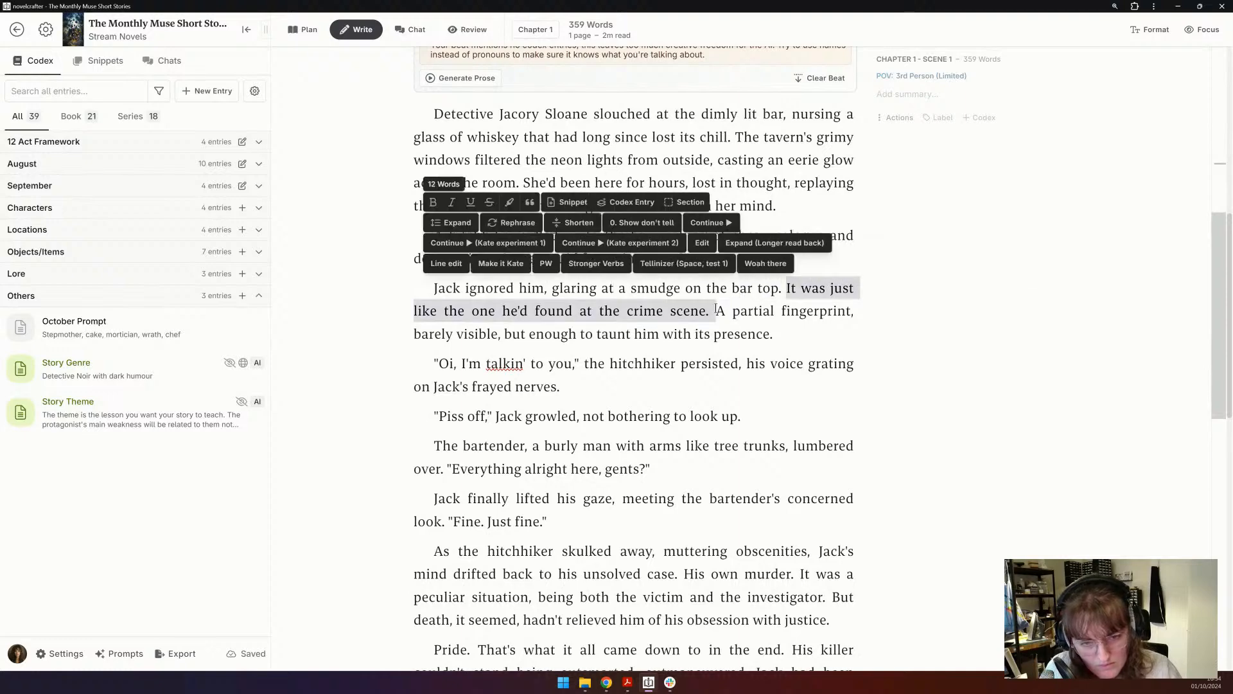
{"action": "key", "text": "BackSpace"}
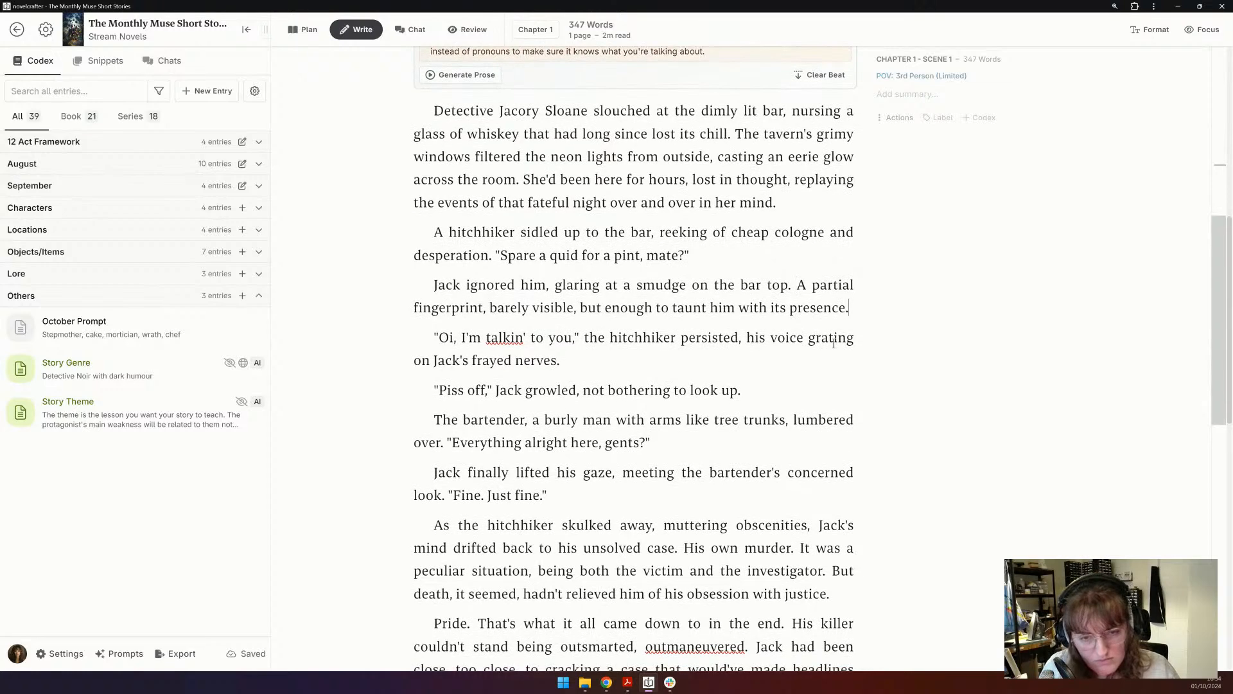
- Remove ", gents" from the bartender's question and change the pronoun before "gaze" in the following paragraph to "her"
{"action": "scroll", "coordinate": [834, 343], "scroll_direction": "down", "scroll_amount": 3}
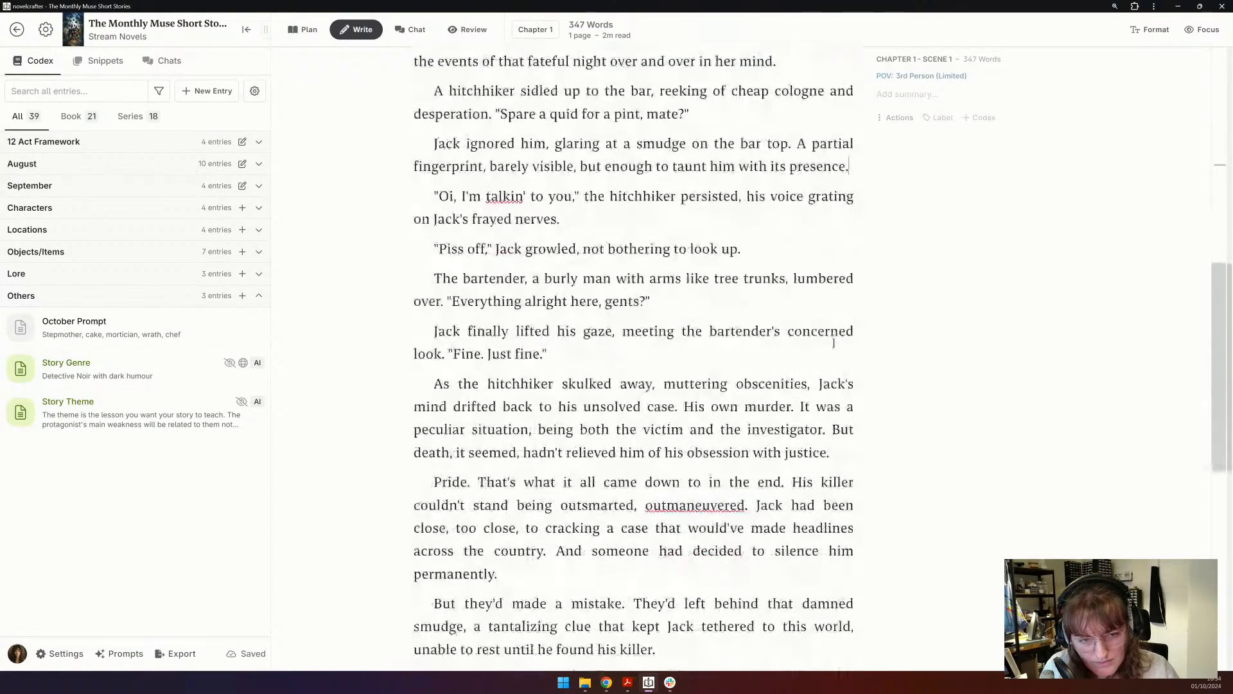
{"action": "double_click", "coordinate": [622, 302]}
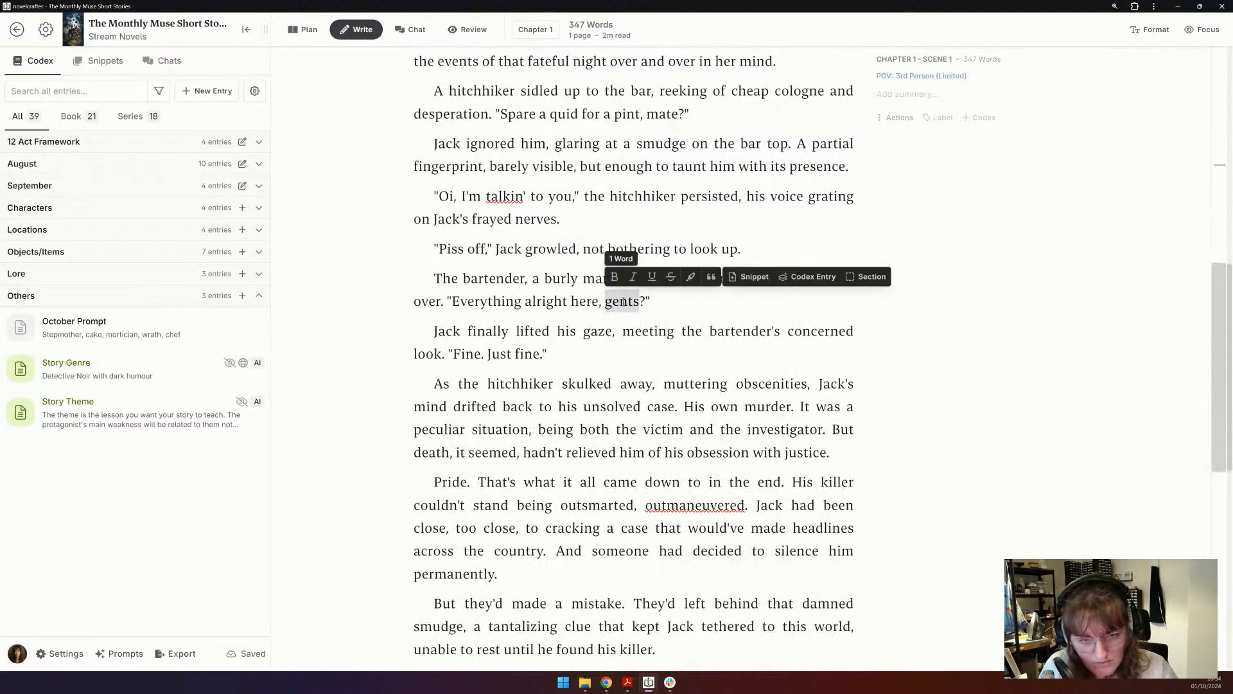
{"action": "key", "text": "BackSpace"}
{"action": "key", "text": "BackSpace"}
{"action": "key", "text": "BackSpace"}
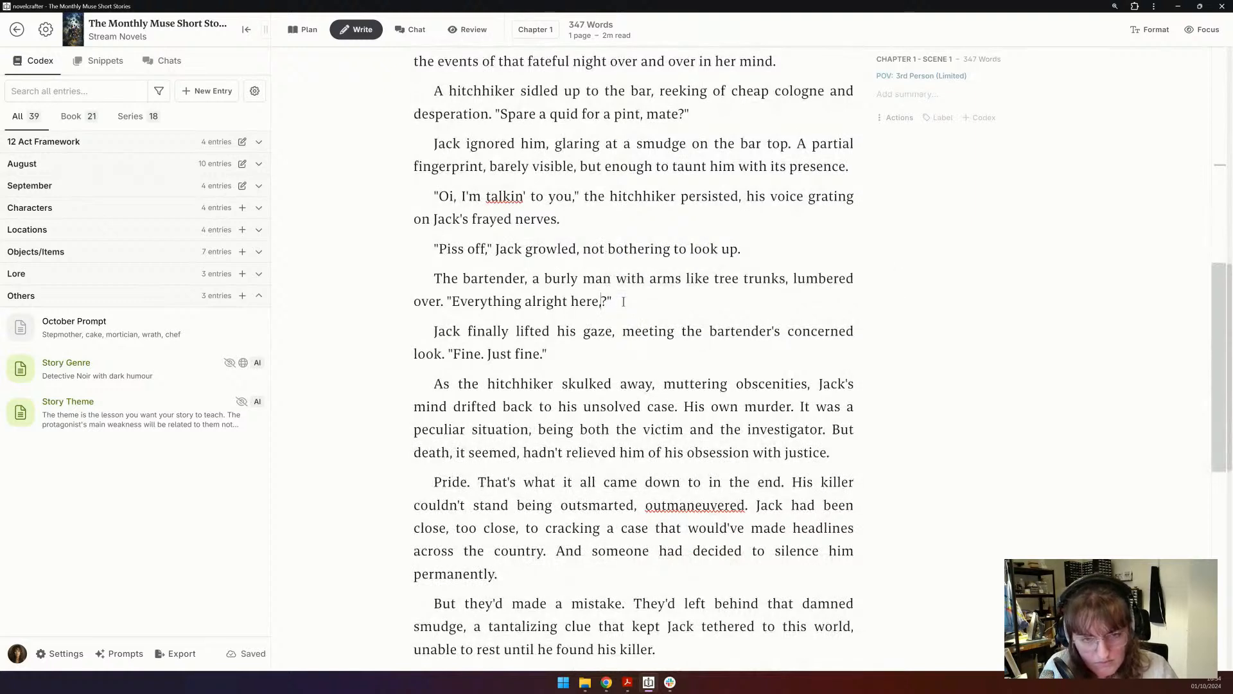
{"action": "double_click", "coordinate": [566, 330]}
{"action": "type", "text": "her"}
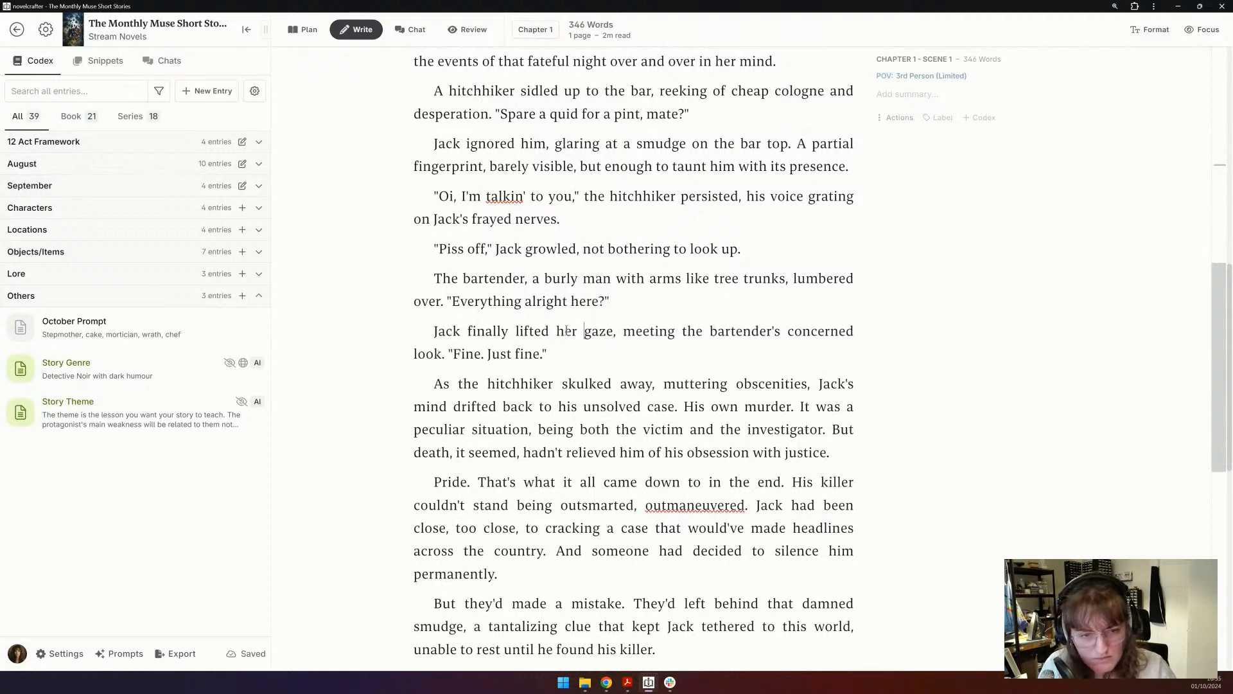
- In the "As the hitchhiker skulked away" paragraph, change the pronouns to "her unsolved case", "Her own murder" and "relieved her"
{"action": "scroll", "coordinate": [566, 330], "scroll_direction": "down", "scroll_amount": 1}
{"action": "scroll", "coordinate": [566, 330], "scroll_direction": "down", "scroll_amount": 1}
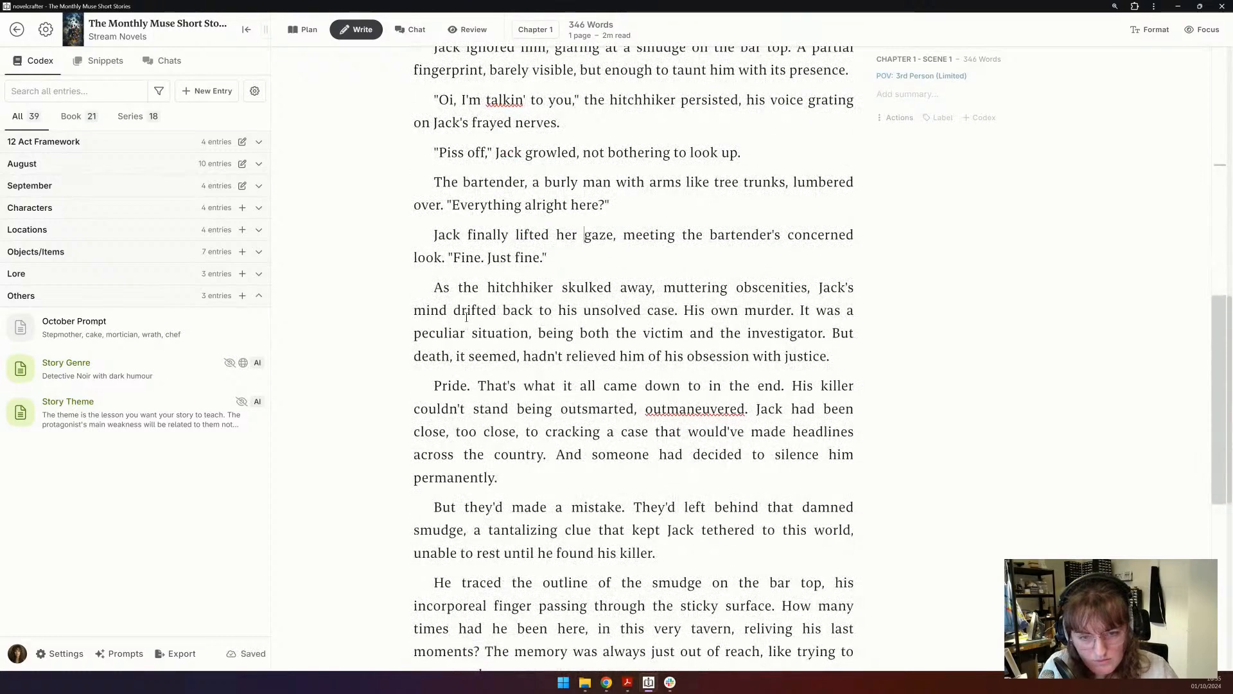
{"action": "double_click", "coordinate": [566, 310]}
{"action": "type", "text": "her"}
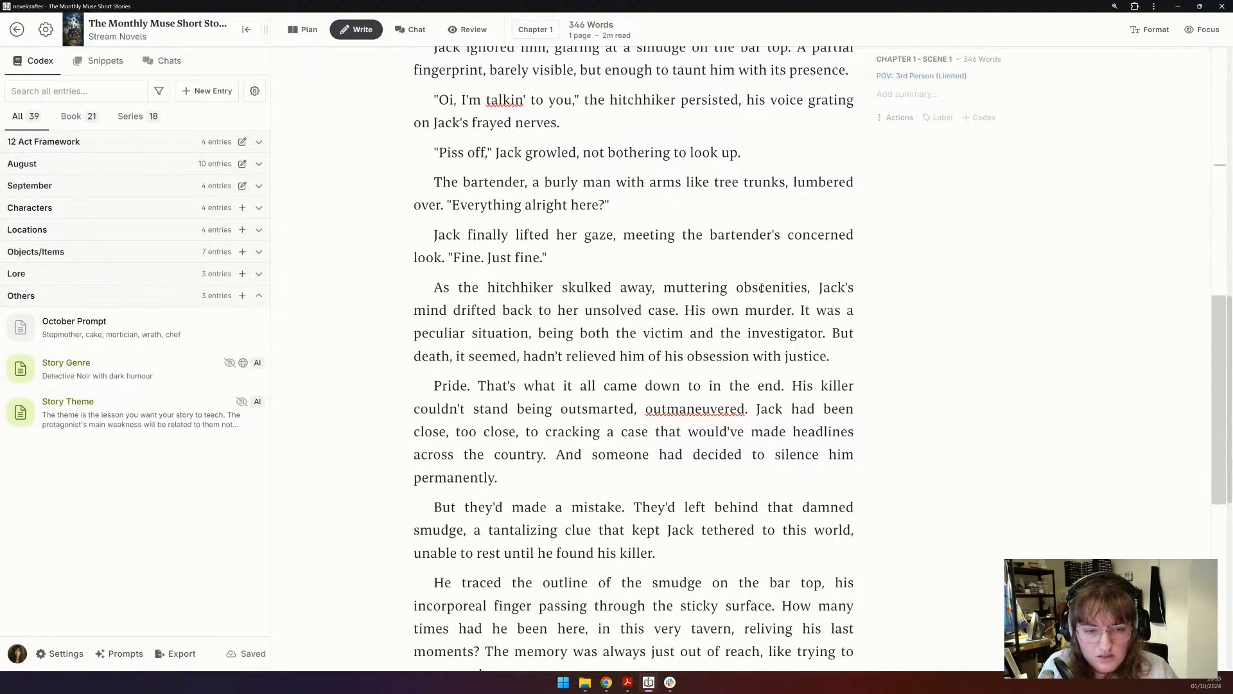
{"action": "double_click", "coordinate": [695, 310]}
{"action": "type", "text": "Her"}
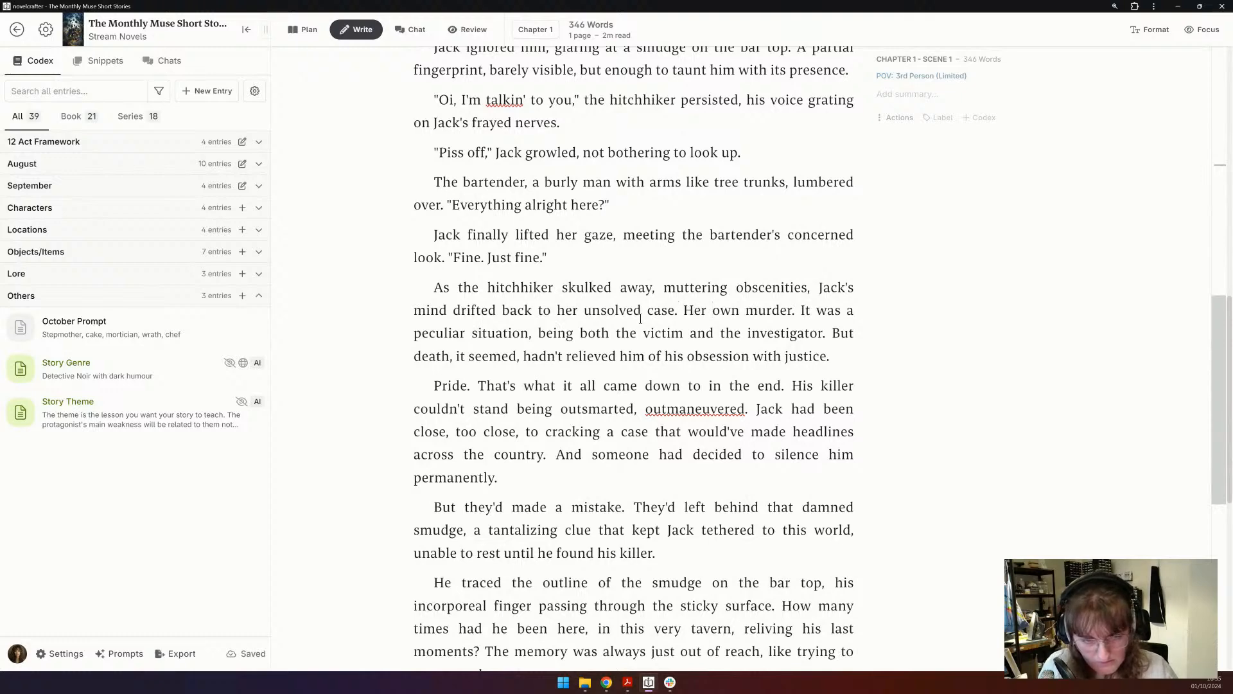
{"action": "scroll", "coordinate": [640, 318], "scroll_direction": "down", "scroll_amount": 1}
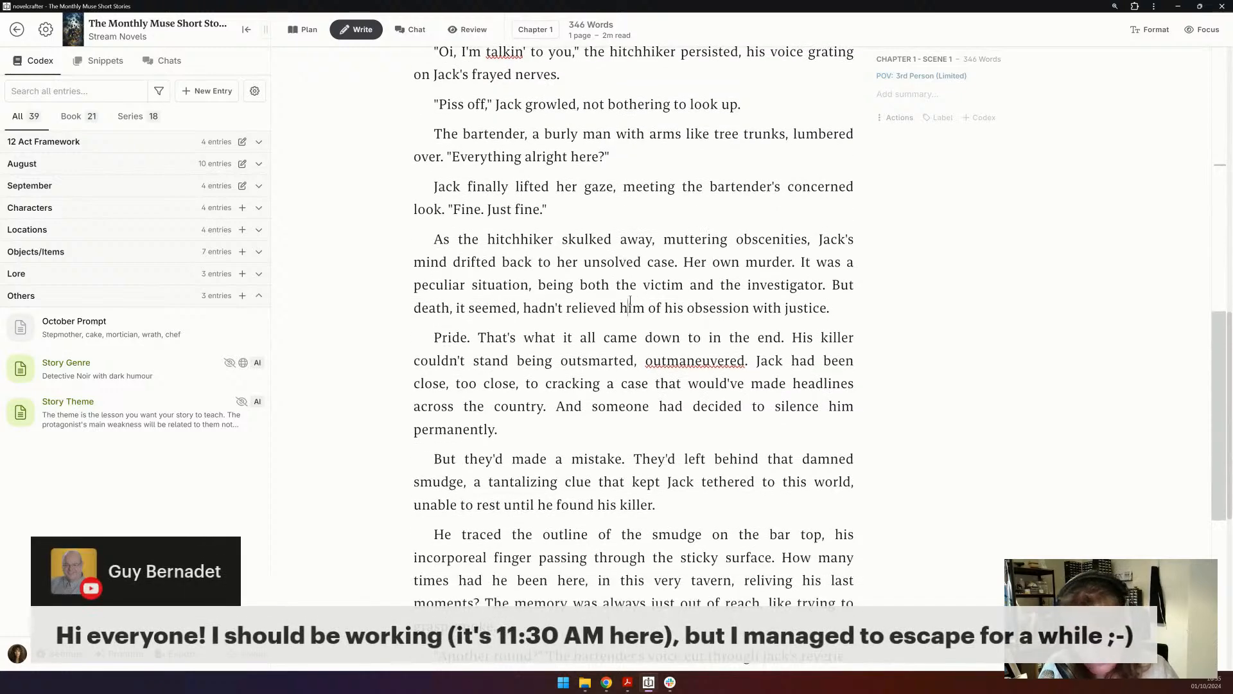
{"action": "double_click", "coordinate": [631, 307]}
{"action": "type", "text": "her"}
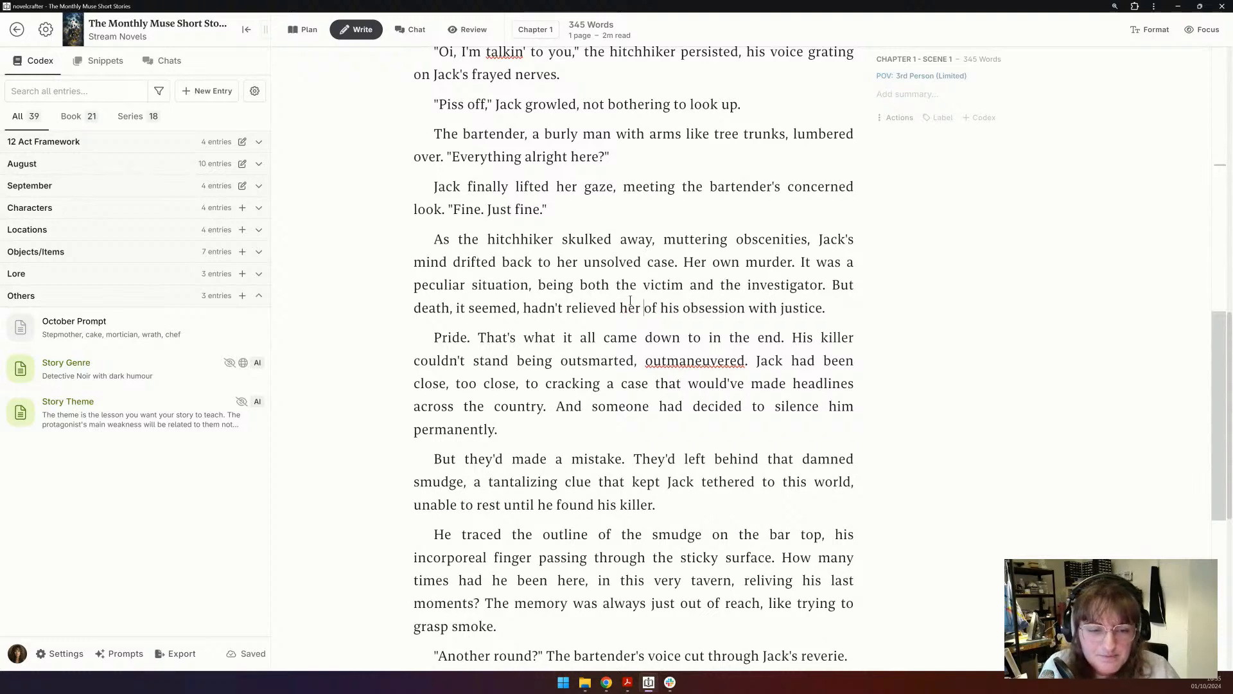
- In the "Pride" paragraph, correct the flagged spelling to "outmanoeuvred" and change the pronoun before "killer" to "Her"
{"action": "right_click", "coordinate": [713, 363]}
{"action": "left_click", "coordinate": [719, 369]}
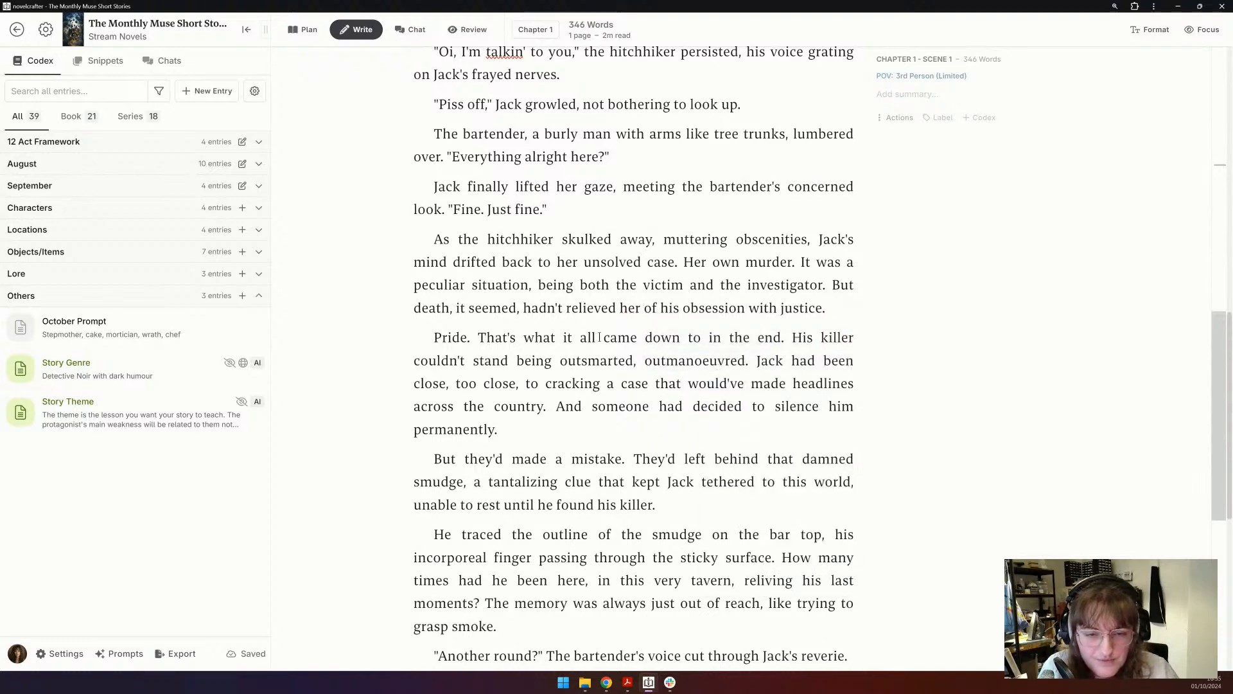
{"action": "double_click", "coordinate": [802, 338]}
{"action": "type", "text": "Her"}
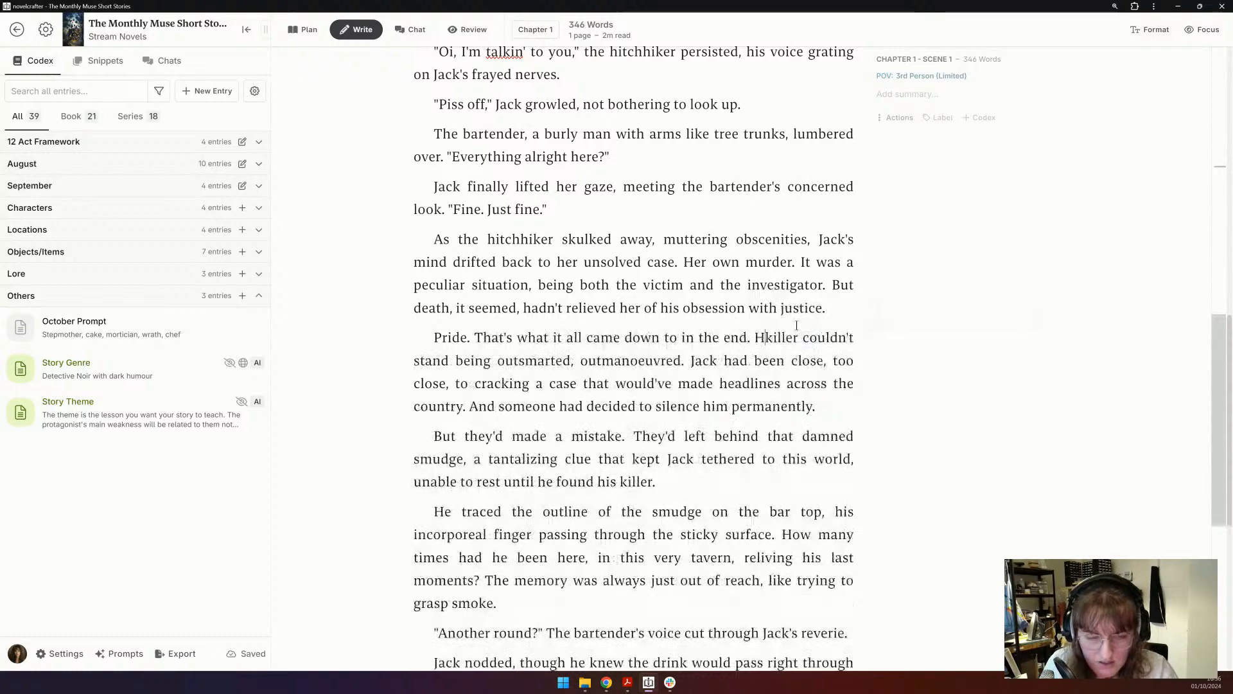
{"action": "left_click", "coordinate": [755, 360]}
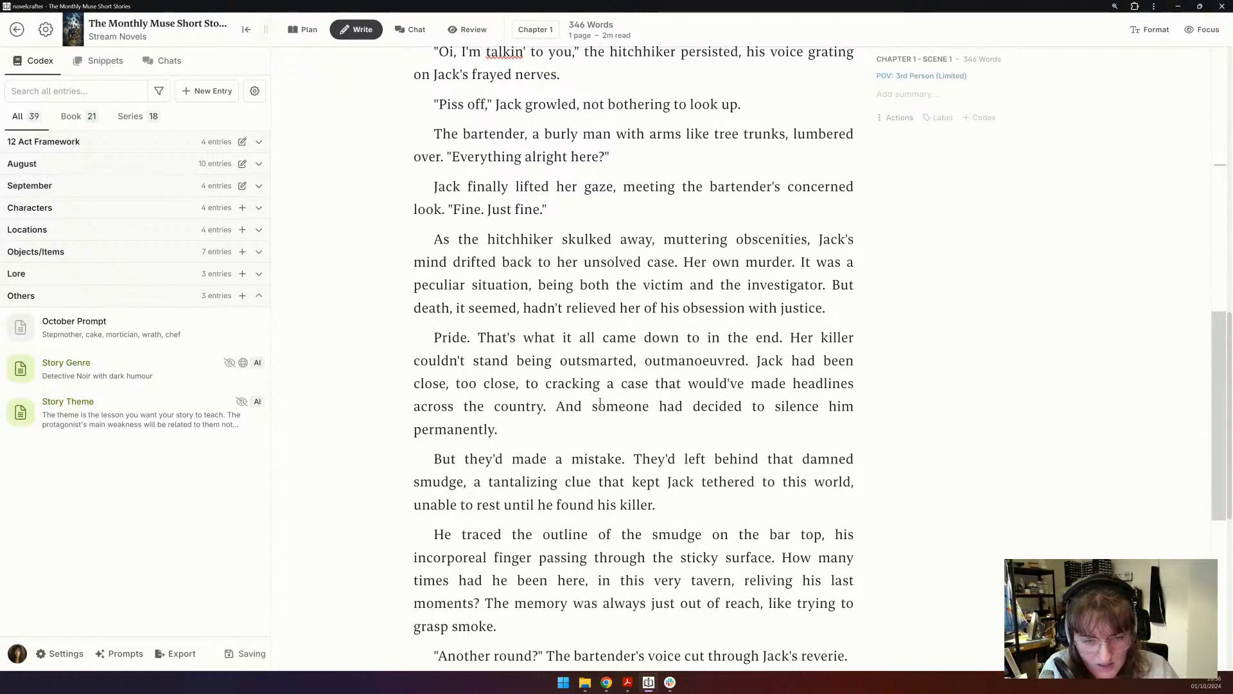
- Delete the closing sentence of the "Pride" paragraph, "And someone had decided to silence him permanently."
{"action": "double_click", "coordinate": [838, 407]}
{"action": "left_click_drag", "start_coordinate": [504, 428], "coordinate": [551, 404]}
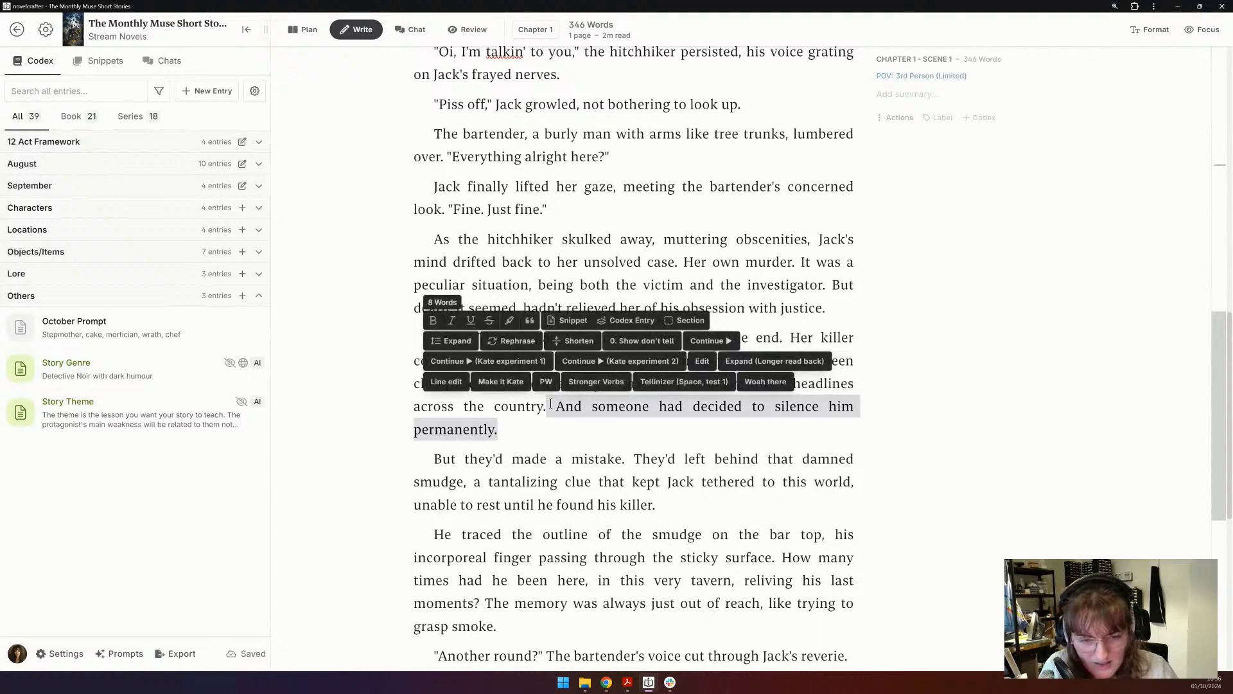
{"action": "key", "text": "BackSpace"}
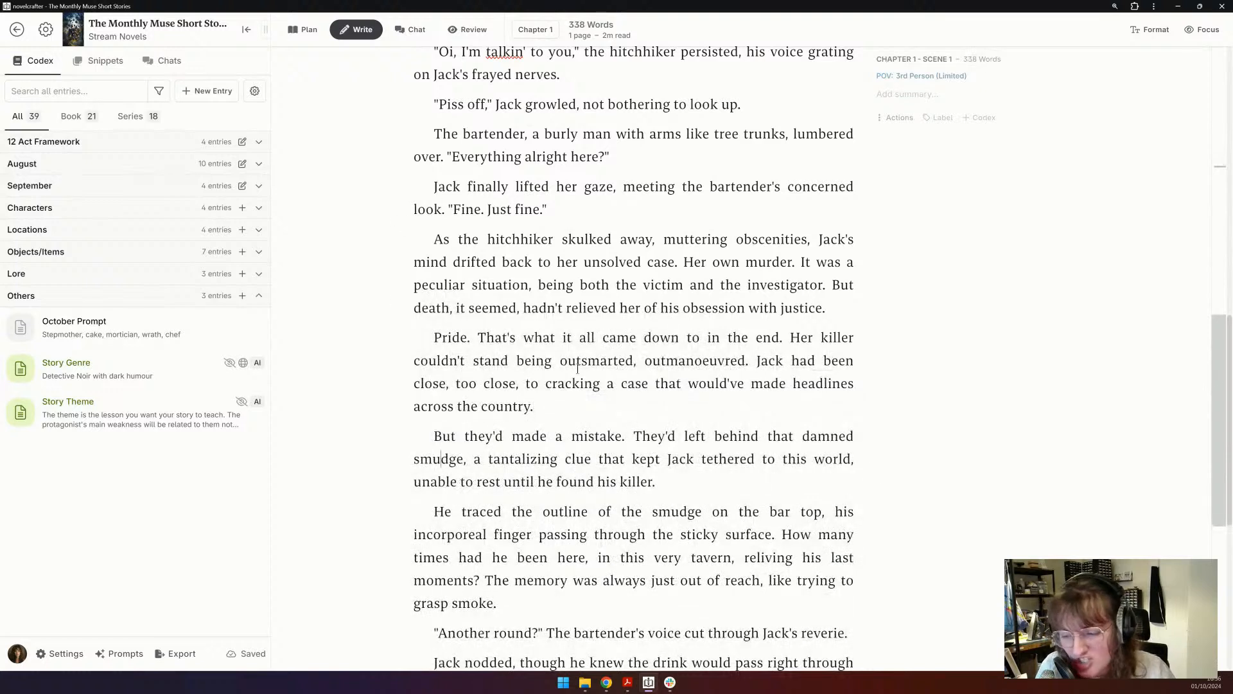
{"action": "scroll", "coordinate": [608, 525], "scroll_direction": "down", "scroll_amount": 2}
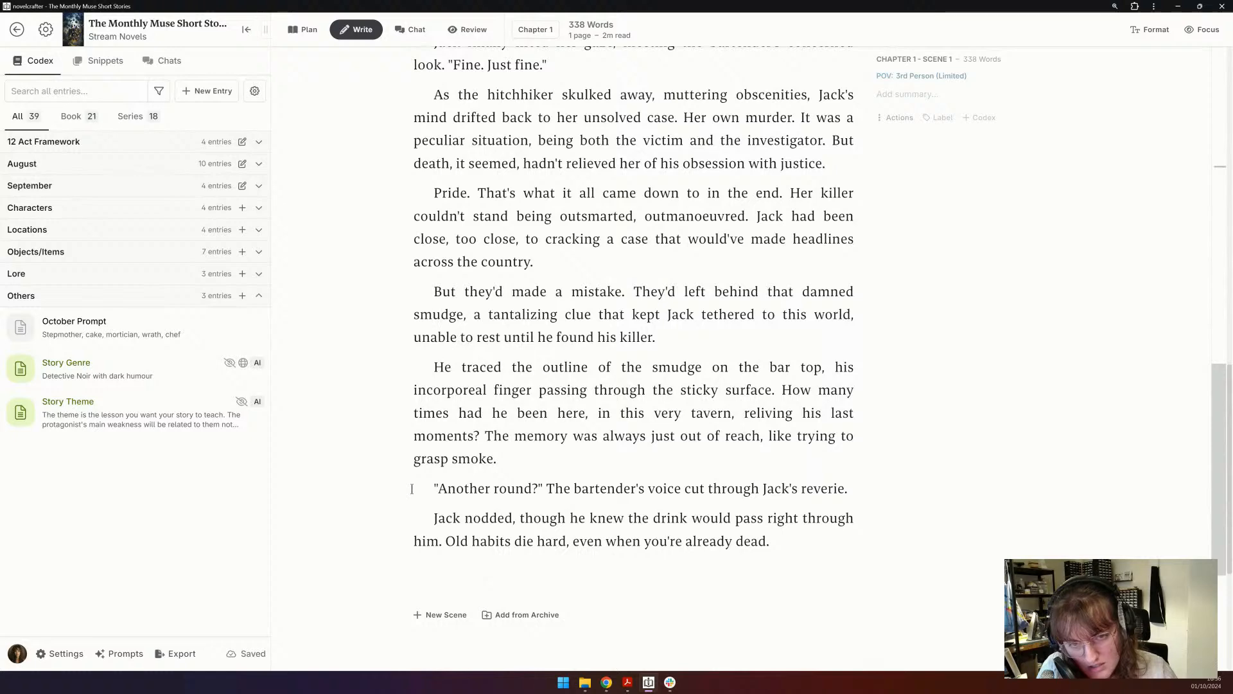
- Replace the whole "Piss off" line with a new reply beginning "Where the fuck are you", opened with a quotation mark
{"action": "scroll", "coordinate": [412, 489], "scroll_direction": "up", "scroll_amount": 8}
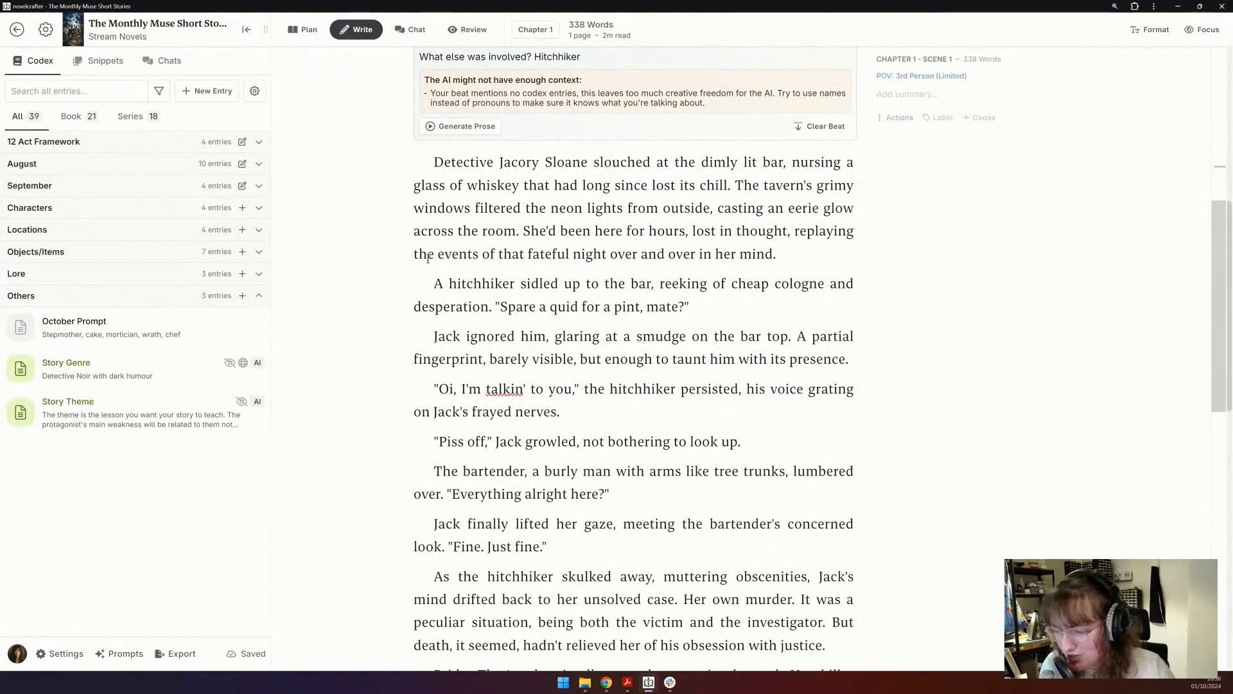
{"action": "triple_click", "coordinate": [526, 440]}
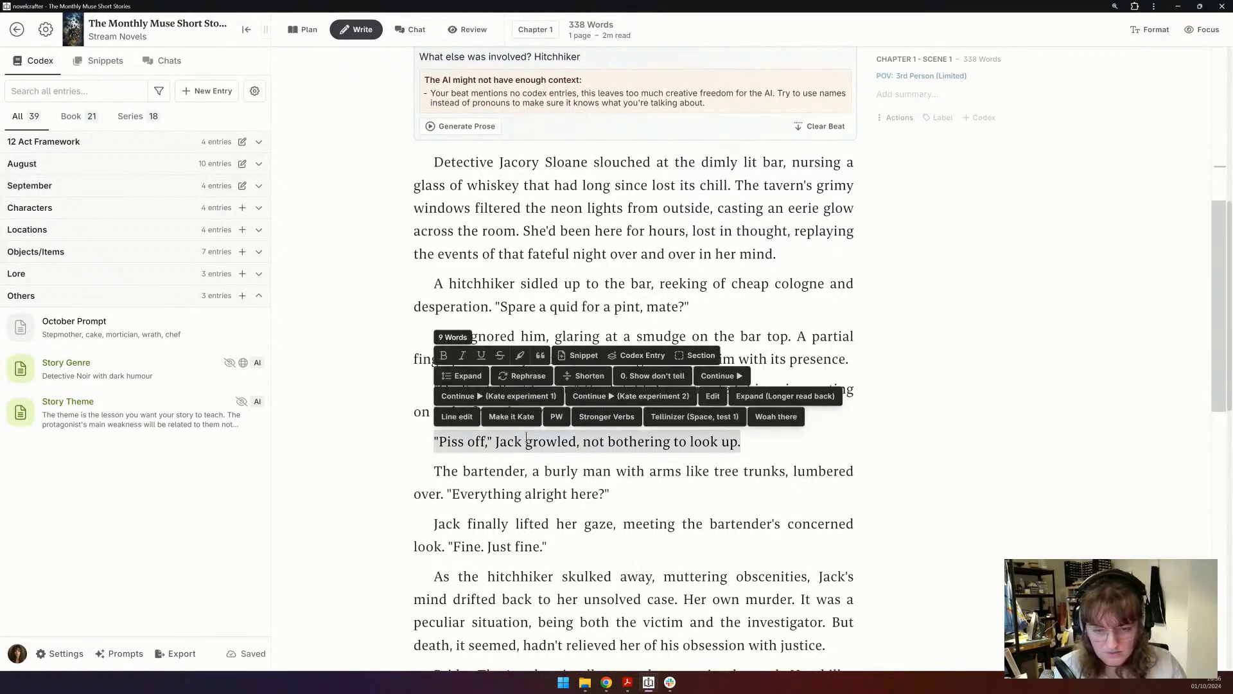
{"action": "type", "text": "\"Yo"}
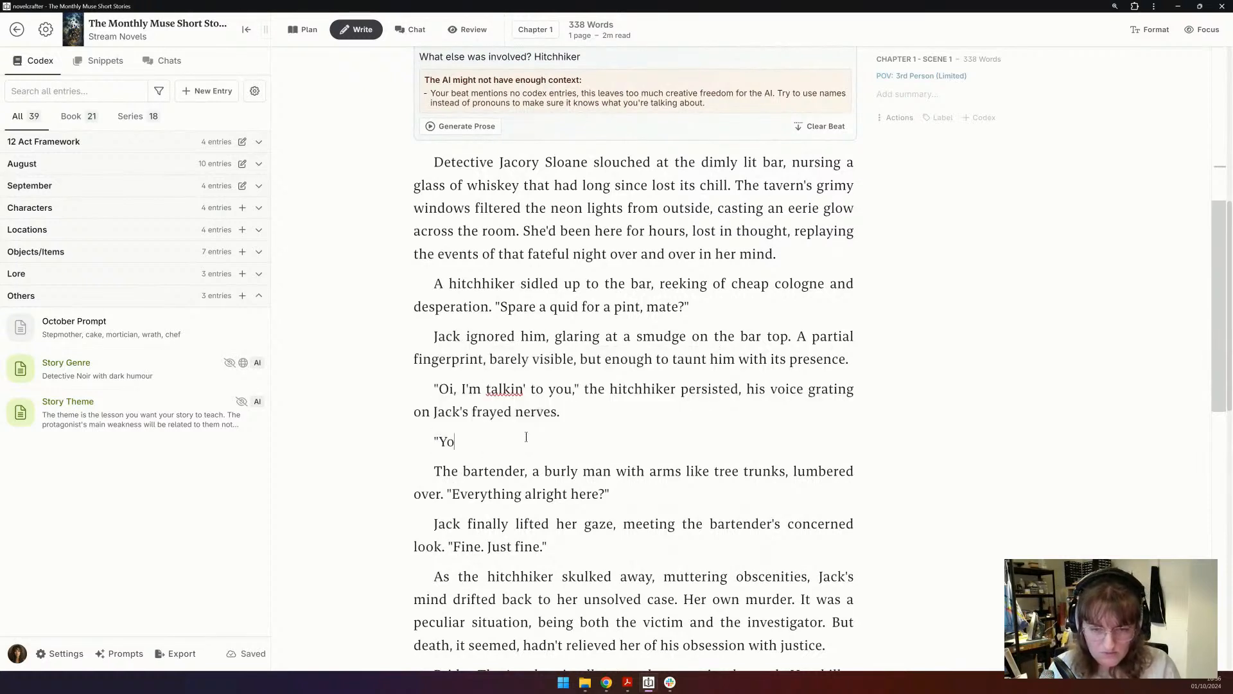
{"action": "type", "text": "u're de"}
{"action": "key", "text": "BackSpace"}
{"action": "key", "text": "BackSpace"}
{"action": "key", "text": "BackSpace"}
{"action": "key", "text": "BackSpace"}
{"action": "key", "text": "BackSpace"}
{"action": "key", "text": "BackSpace"}
{"action": "key", "text": "BackSpace"}
{"action": "key", "text": "BackSpace"}
{"action": "key", "text": "BackSpace"}
{"action": "type", "text": "Wh"}
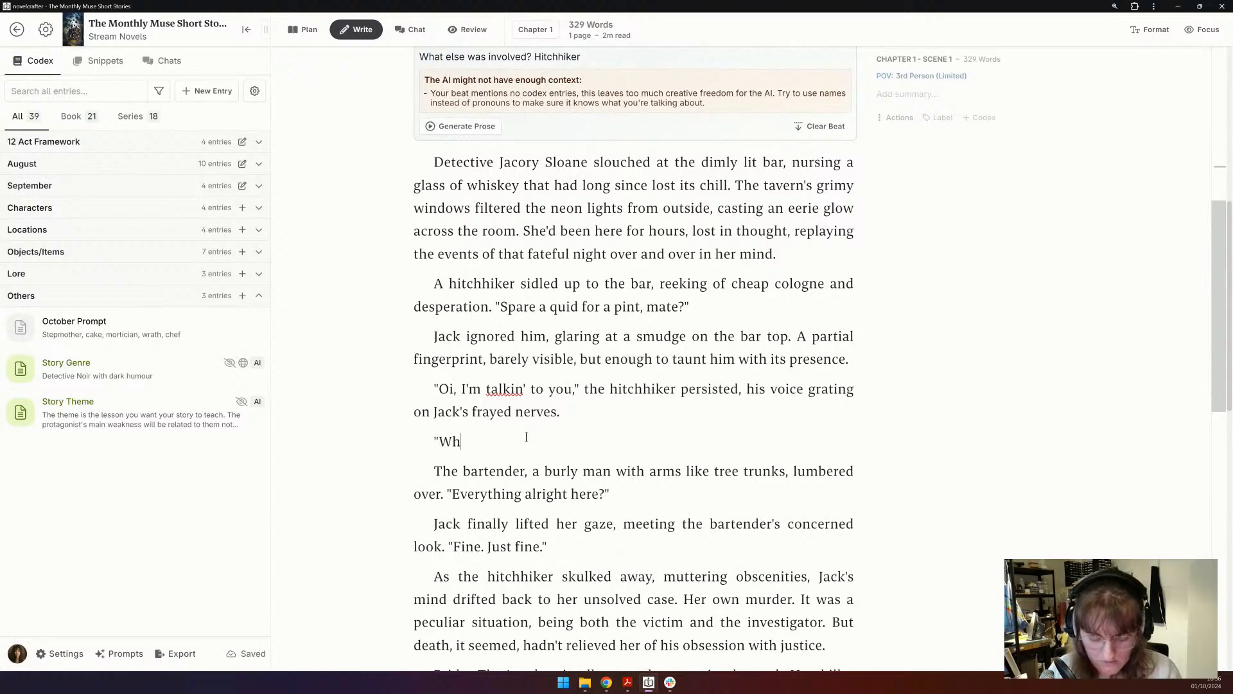
{"action": "type", "text": "ere the fuck are you"}
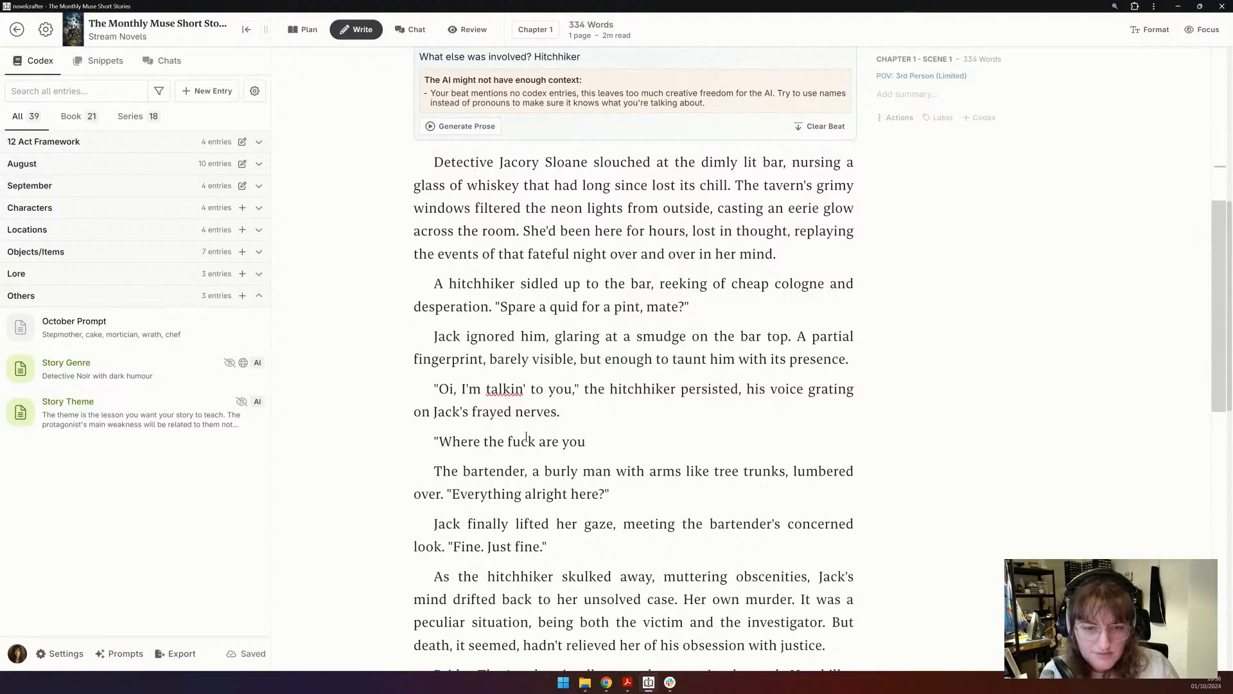
- Change "pint" to "bus" in the hitchhiker's request and complete the detective's question to him with "gonna go?"
{"action": "left_click_drag", "start_coordinate": [680, 307], "coordinate": [614, 306]}
{"action": "double_click", "coordinate": [623, 307]}
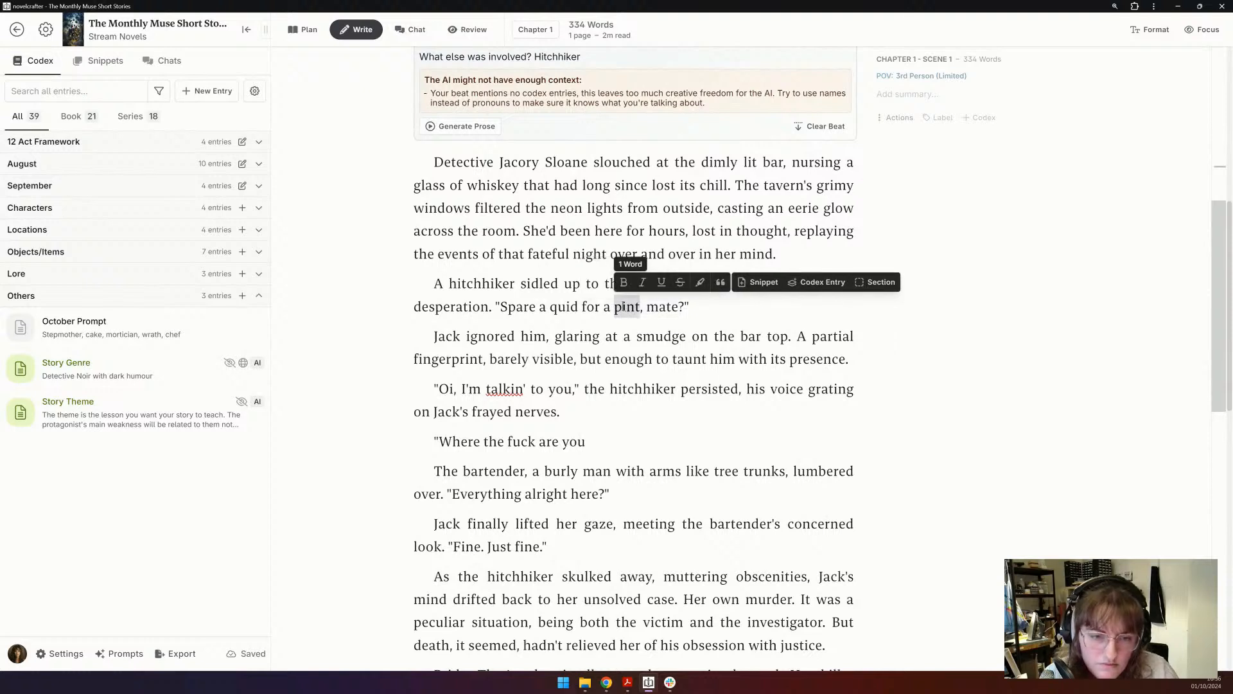
{"action": "type", "text": "bus"}
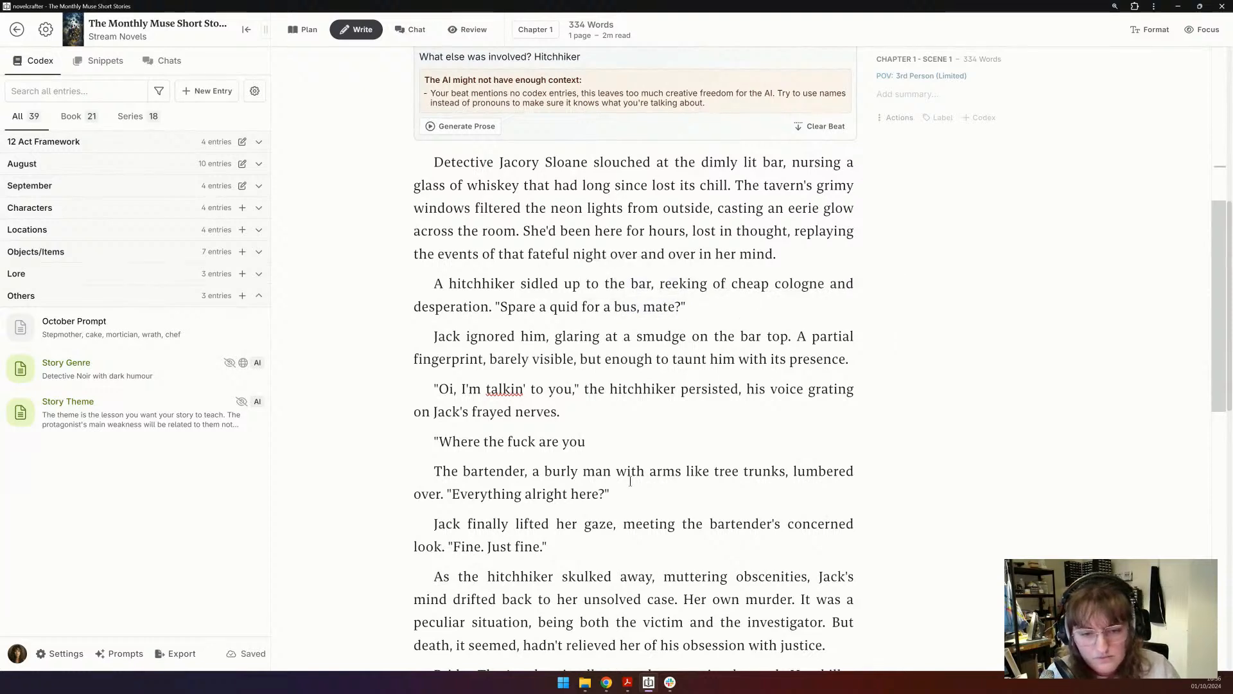
{"action": "type", "text": "gonna go?"}
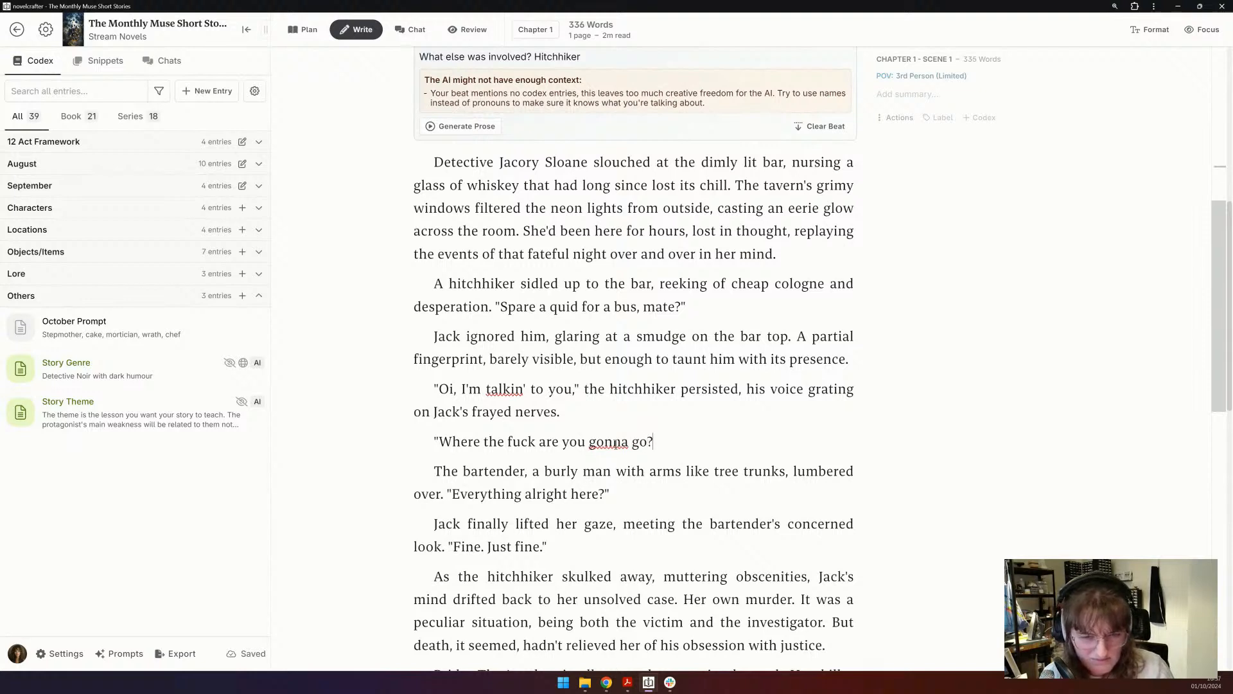
{"action": "type", "text": " Th"}
{"action": "key", "text": "BackSpace"}
{"action": "key", "text": "BackSpace"}
{"action": "type", "text": "There aren't"}
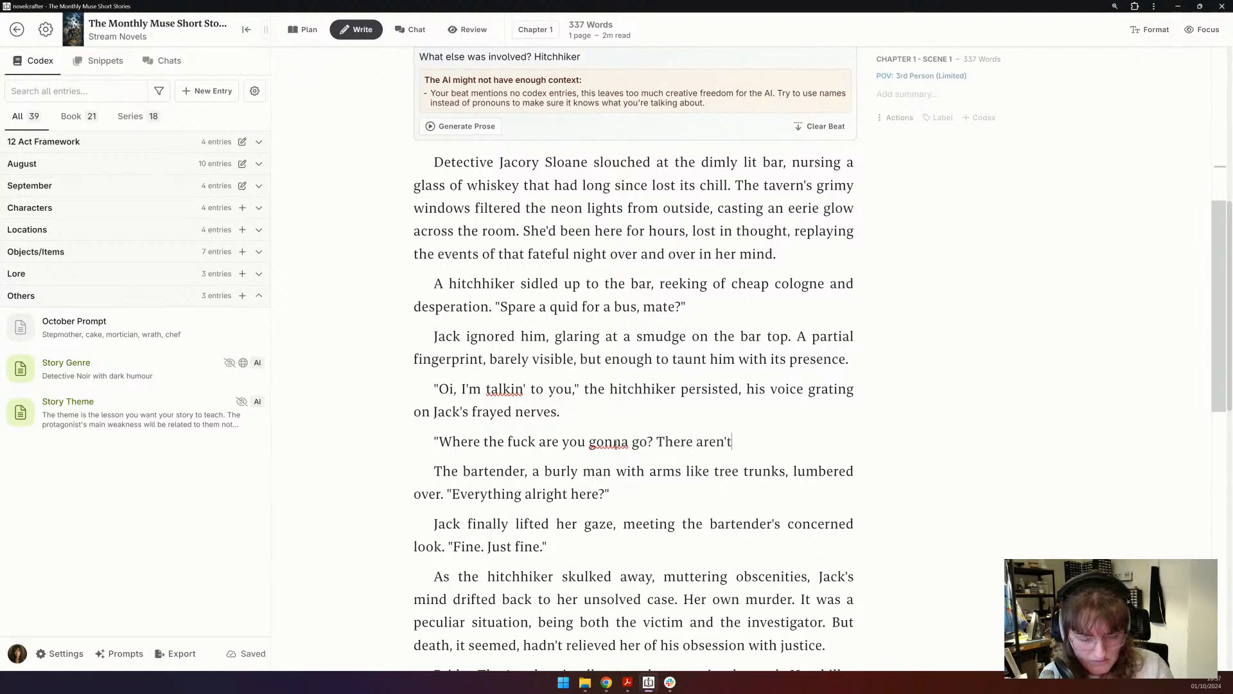
{"action": "key", "text": "BackSpace"}
{"action": "key", "text": "BackSpace"}
{"action": "key", "text": "BackSpace"}
{"action": "key", "text": "BackSpace"}
{"action": "key", "text": "BackSpace"}
{"action": "key", "text": "BackSpace"}
{"action": "key", "text": "BackSpace"}
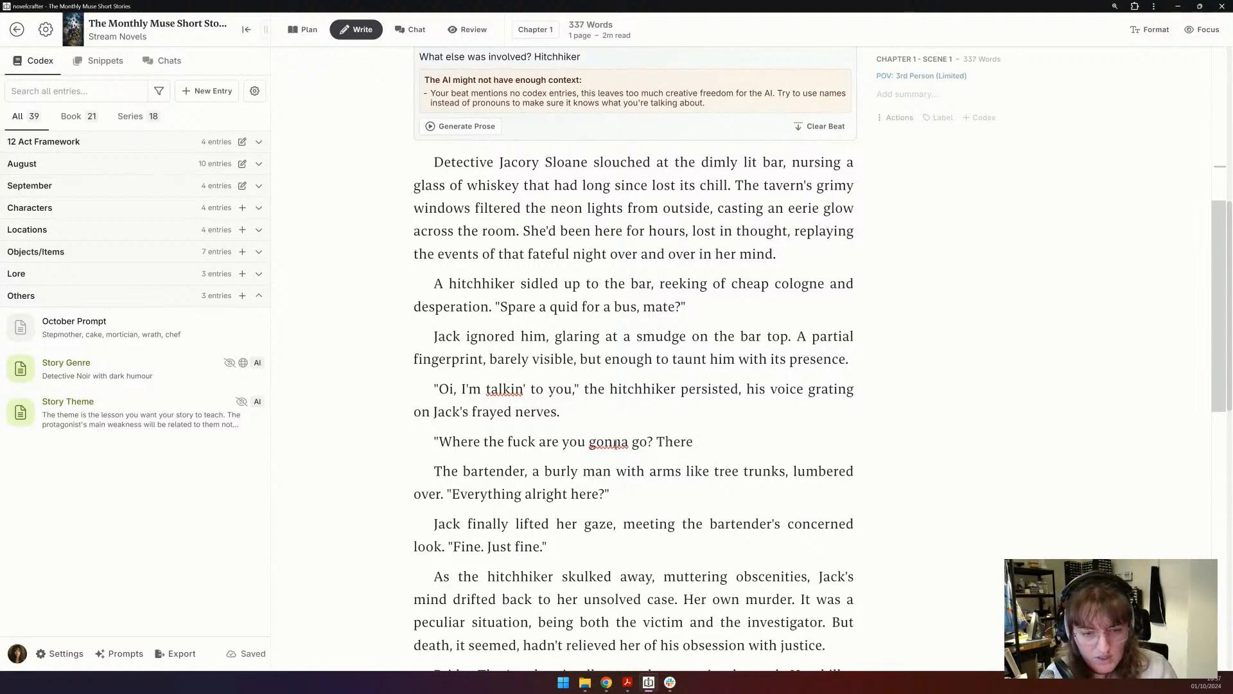
{"action": "key", "text": "BackSpace"}
{"action": "key", "text": "BackSpace"}
{"action": "key", "text": "BackSpace"}
{"action": "key", "text": "BackSpace"}
{"action": "key", "text": "BackSpace"}
{"action": "key", "text": "BackSpace"}
{"action": "type", "text": "P"}
{"action": "key", "text": "BackSpace"}
- Finish the detective's reply with "The pearly gates don't exist." and close the quotation
{"action": "type", "text": "The pe"}
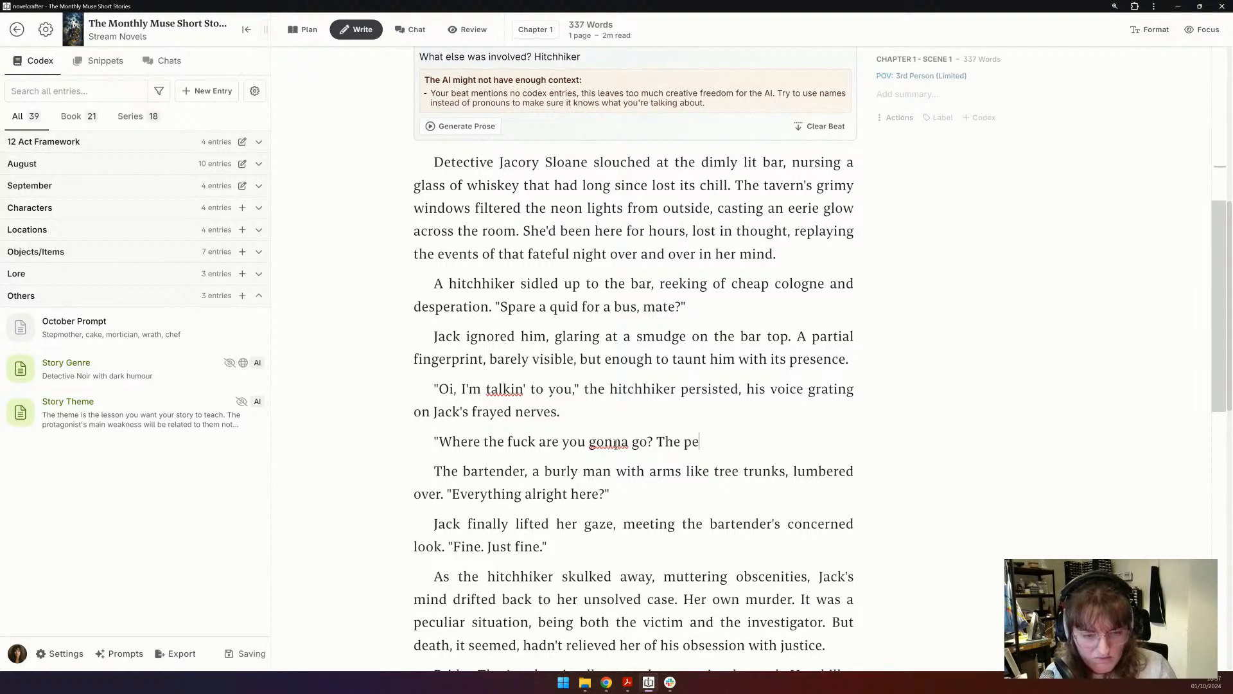
{"action": "type", "text": "arly gates "}
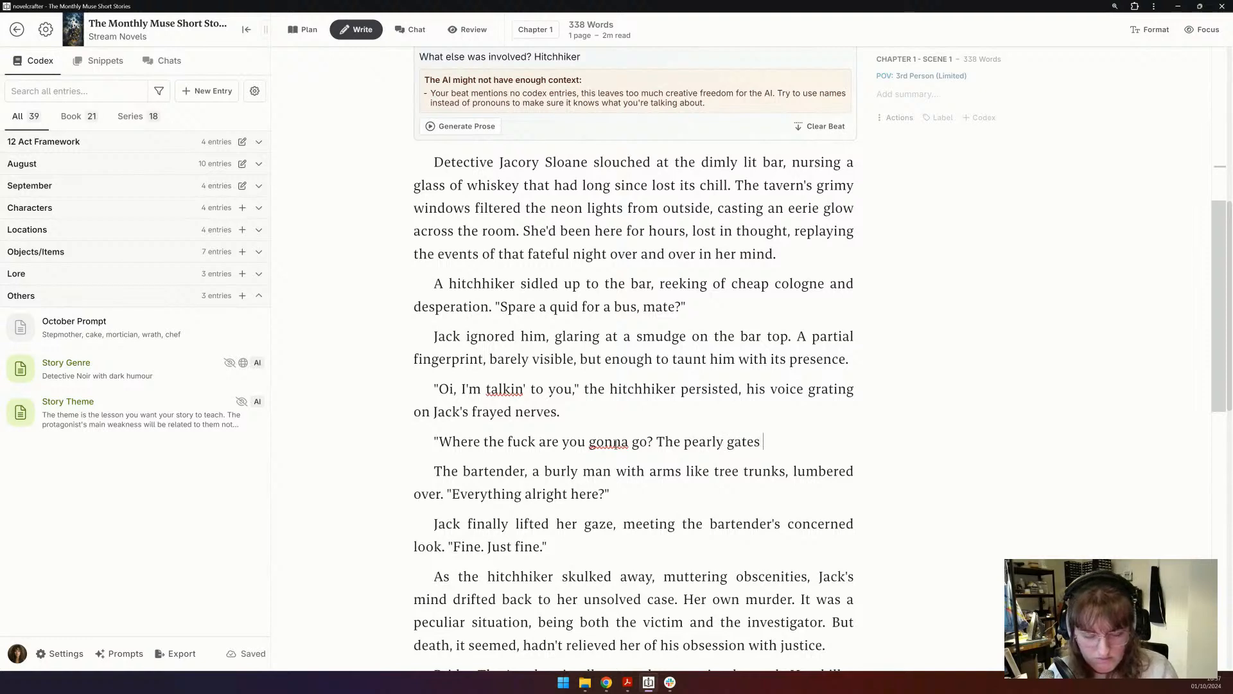
{"action": "type", "text": "don't exist.\""}
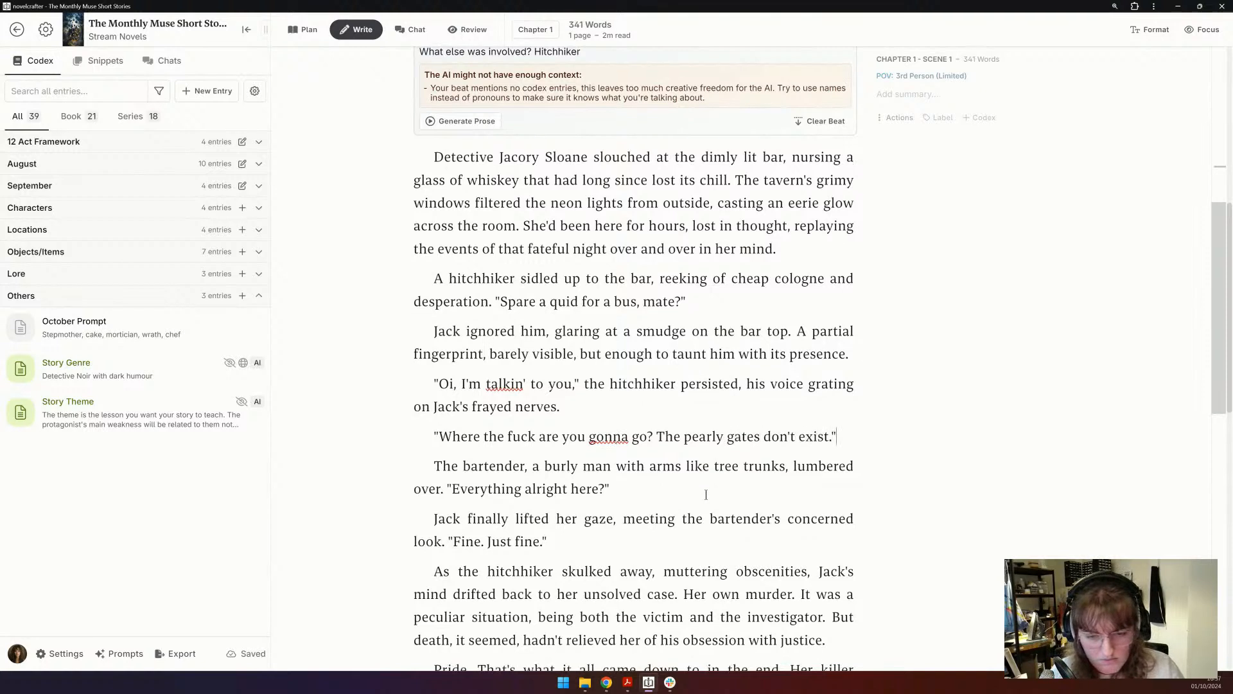
- Delete the word "unsolved" before "case" in the "As the hitchhiker skulked away" paragraph
{"action": "scroll", "coordinate": [706, 492], "scroll_direction": "down", "scroll_amount": 2}
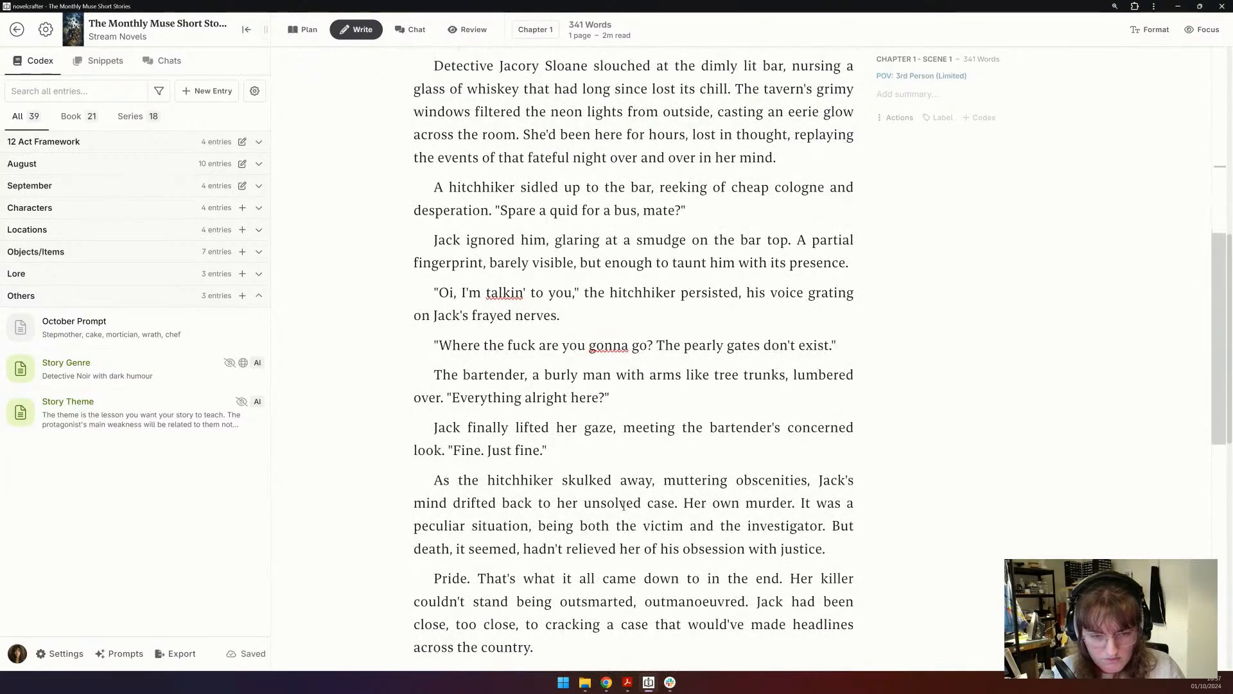
{"action": "scroll", "coordinate": [623, 505], "scroll_direction": "down", "scroll_amount": 3}
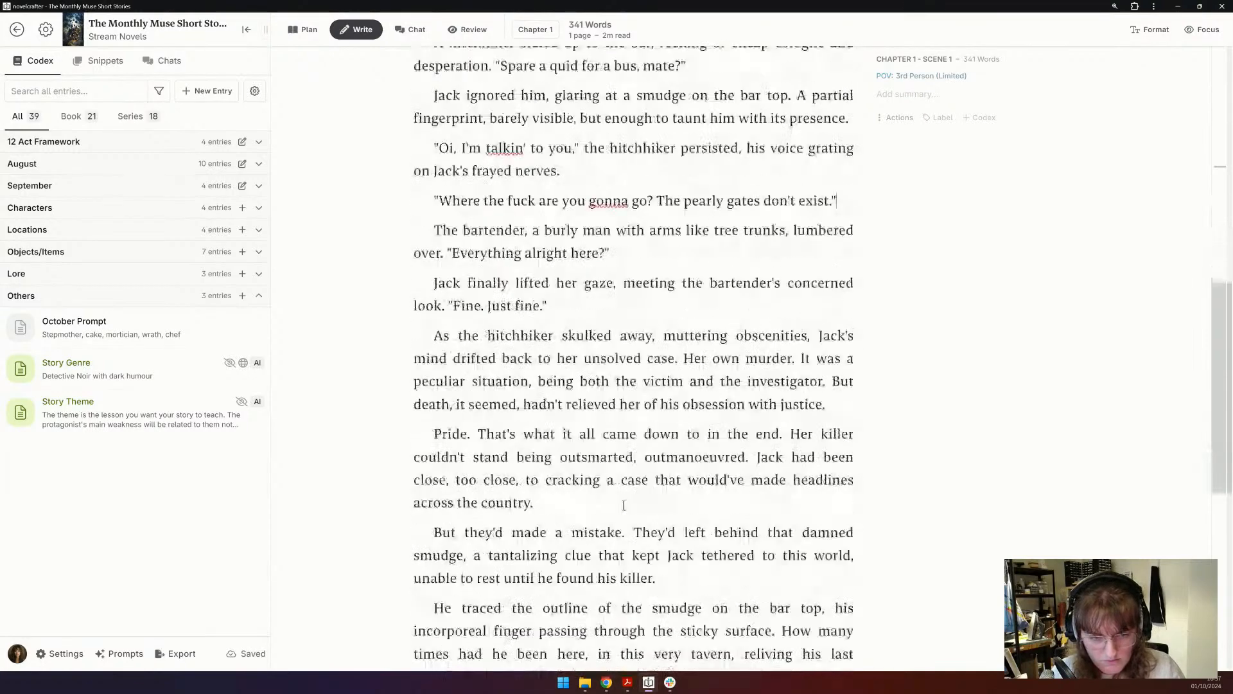
{"action": "left_click", "coordinate": [607, 359]}
{"action": "double_click", "coordinate": [607, 358]}
{"action": "key", "text": "BackSpace"}
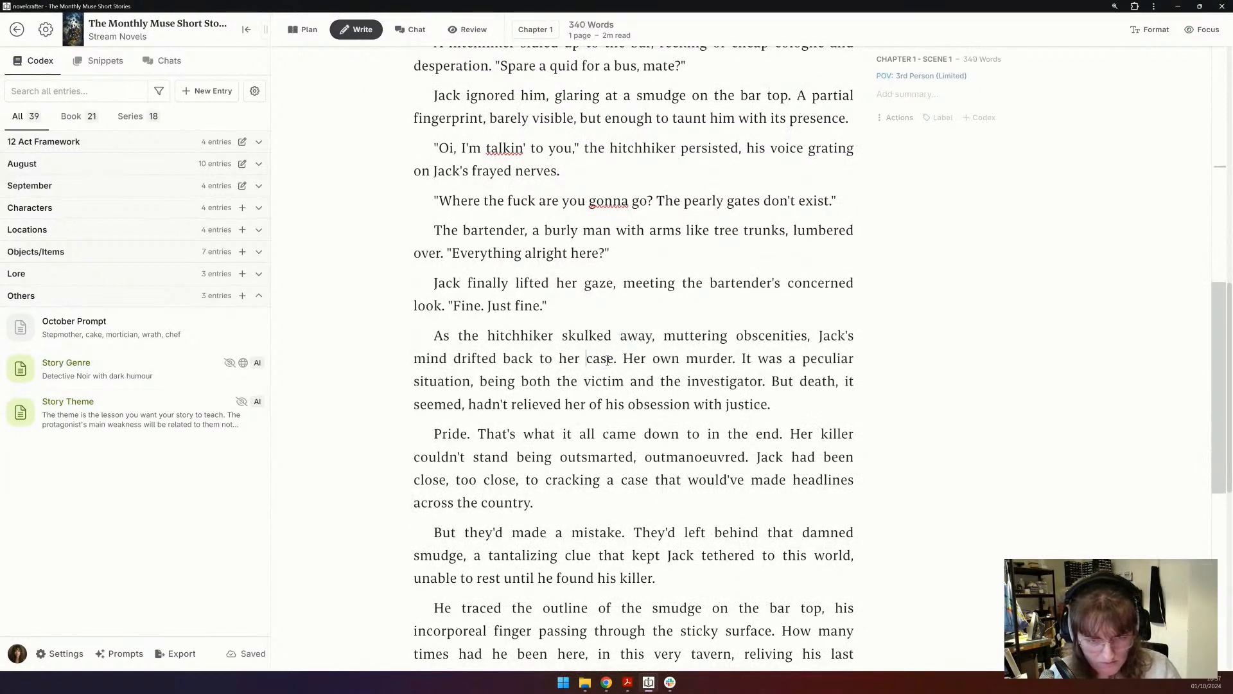
- Delete the word "own" before "murder" in the "As the hitchhiker skulked away" paragraph
{"action": "double_click", "coordinate": [656, 358]}
{"action": "key", "text": "BackSpace"}
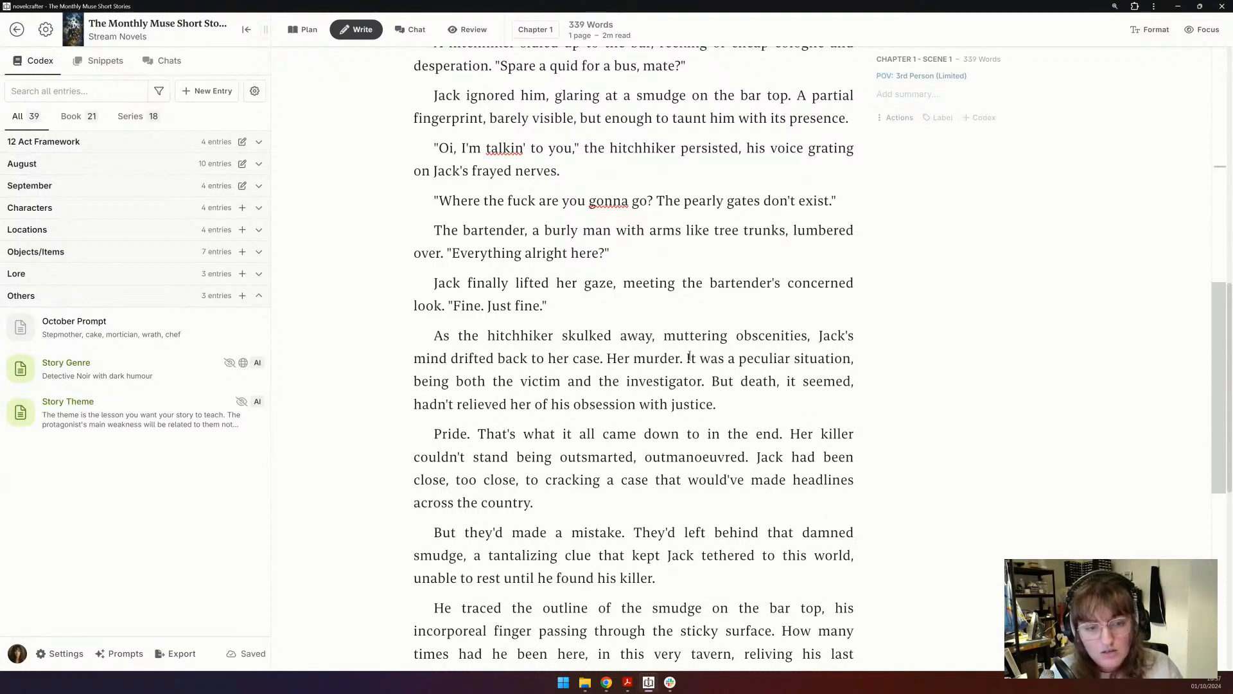
- Delete the text from "But they'd made a mistake" through "the sticky surface." so the paragraph starts with "How many times"
{"action": "scroll", "coordinate": [689, 358], "scroll_direction": "down", "scroll_amount": 1}
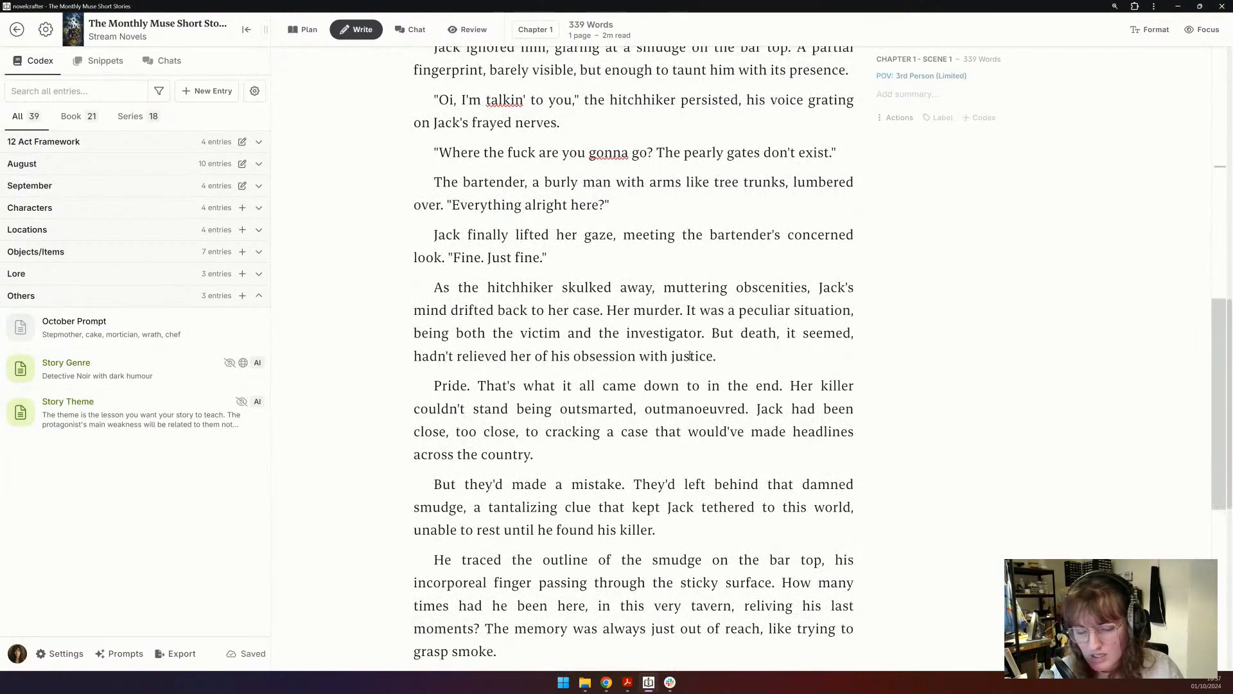
{"action": "scroll", "coordinate": [340, 314], "scroll_direction": "down", "scroll_amount": 1}
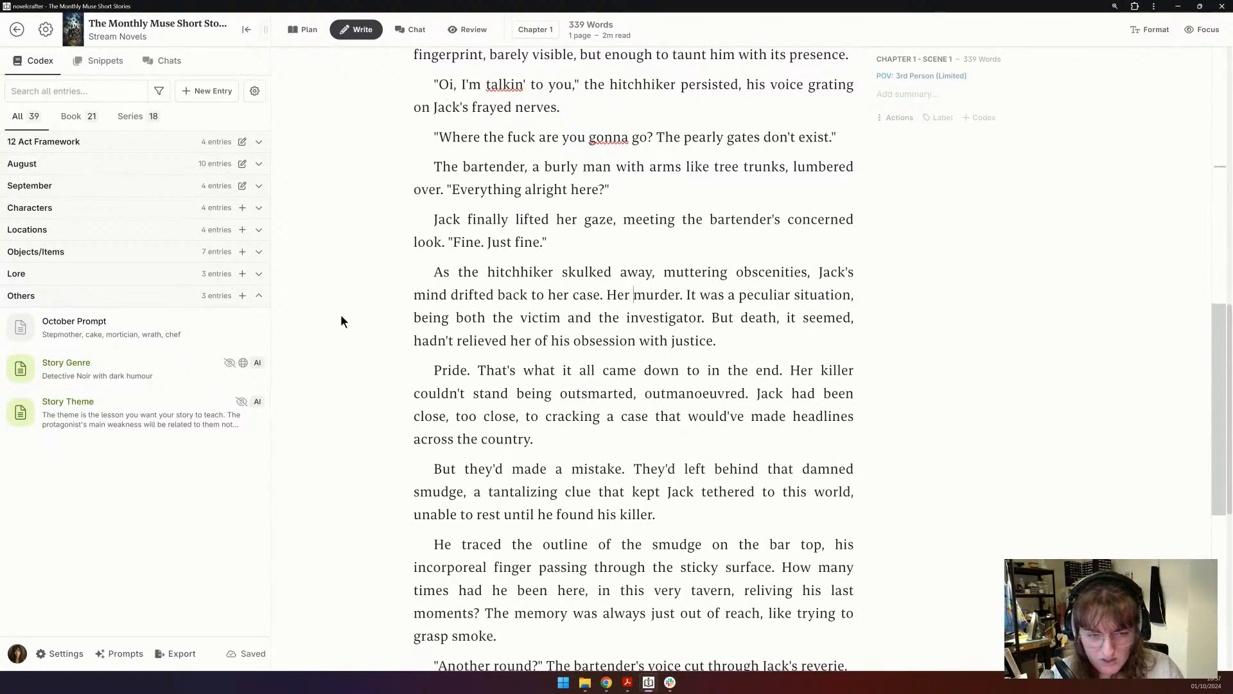
{"action": "scroll", "coordinate": [341, 314], "scroll_direction": "down", "scroll_amount": 1}
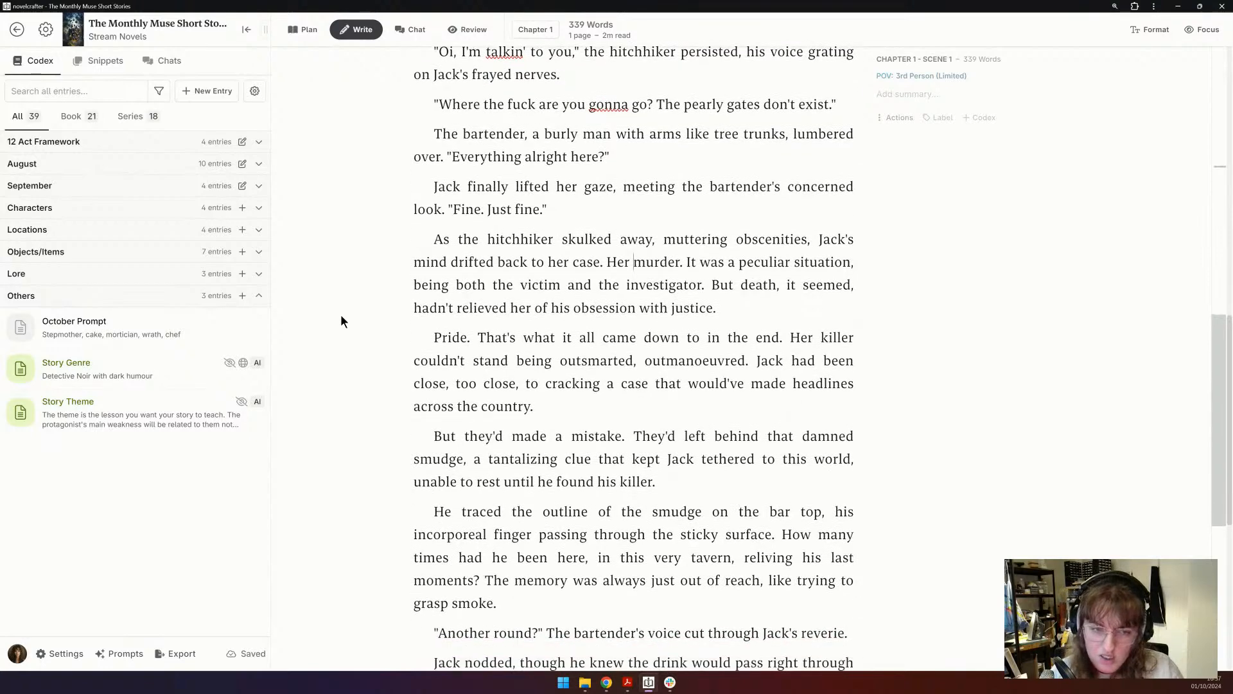
{"action": "scroll", "coordinate": [341, 319], "scroll_direction": "down", "scroll_amount": 1}
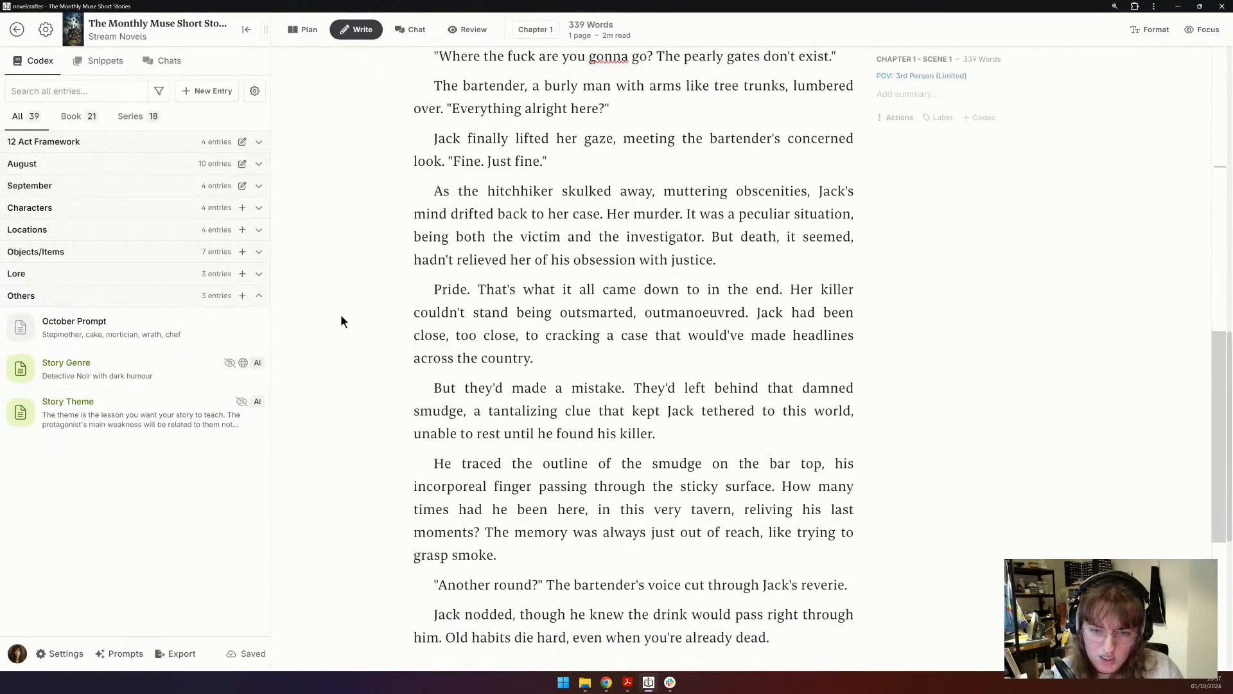
{"action": "triple_click", "coordinate": [609, 348]}
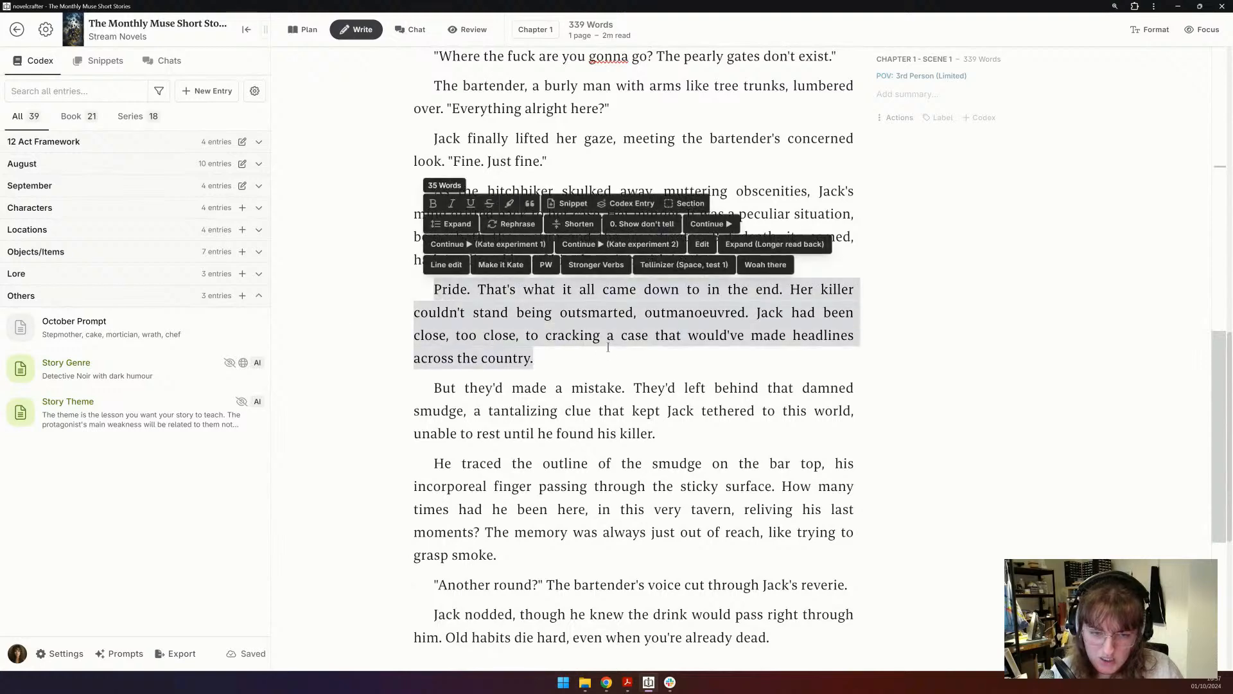
{"action": "left_click", "coordinate": [608, 348]}
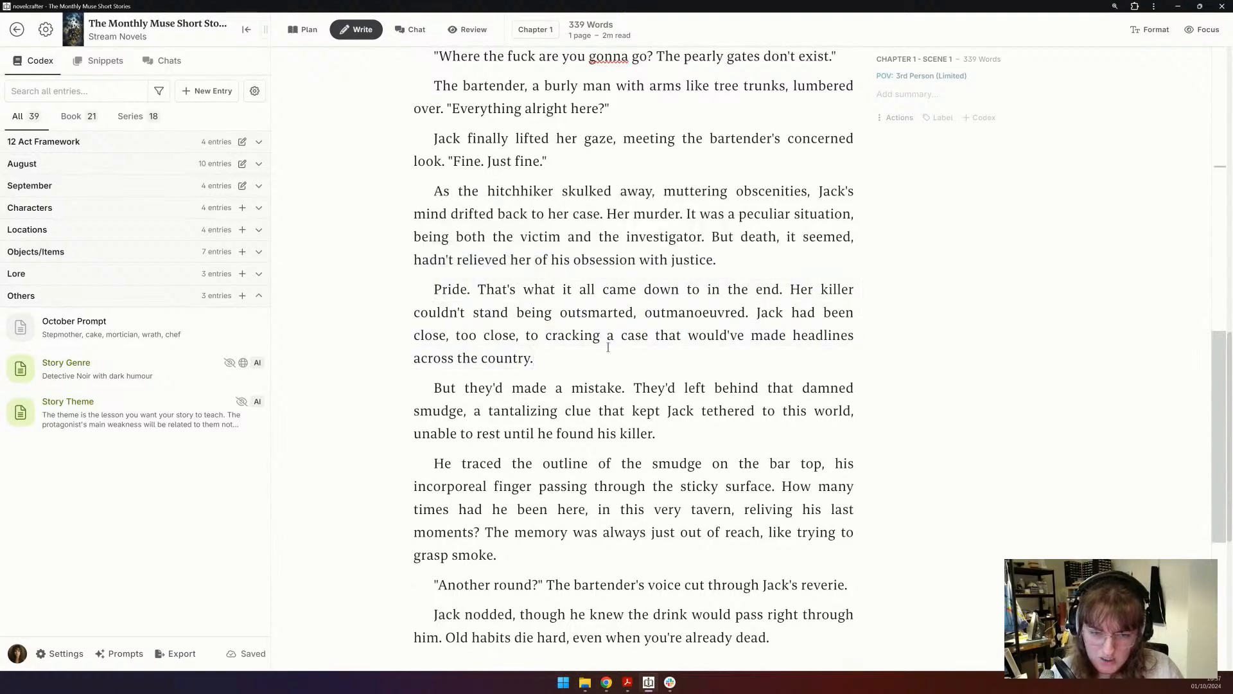
{"action": "triple_click", "coordinate": [475, 405]}
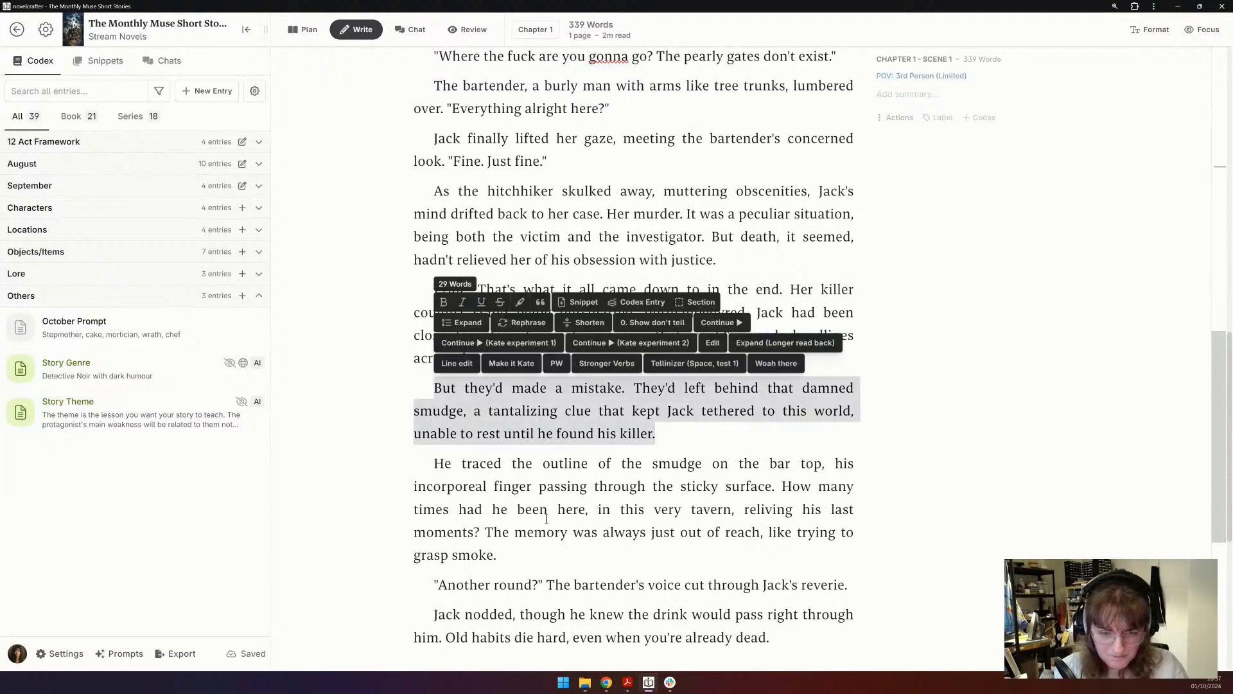
{"action": "left_click", "coordinate": [427, 399]}
{"action": "left_click_drag", "start_coordinate": [427, 399], "coordinate": [774, 476]}
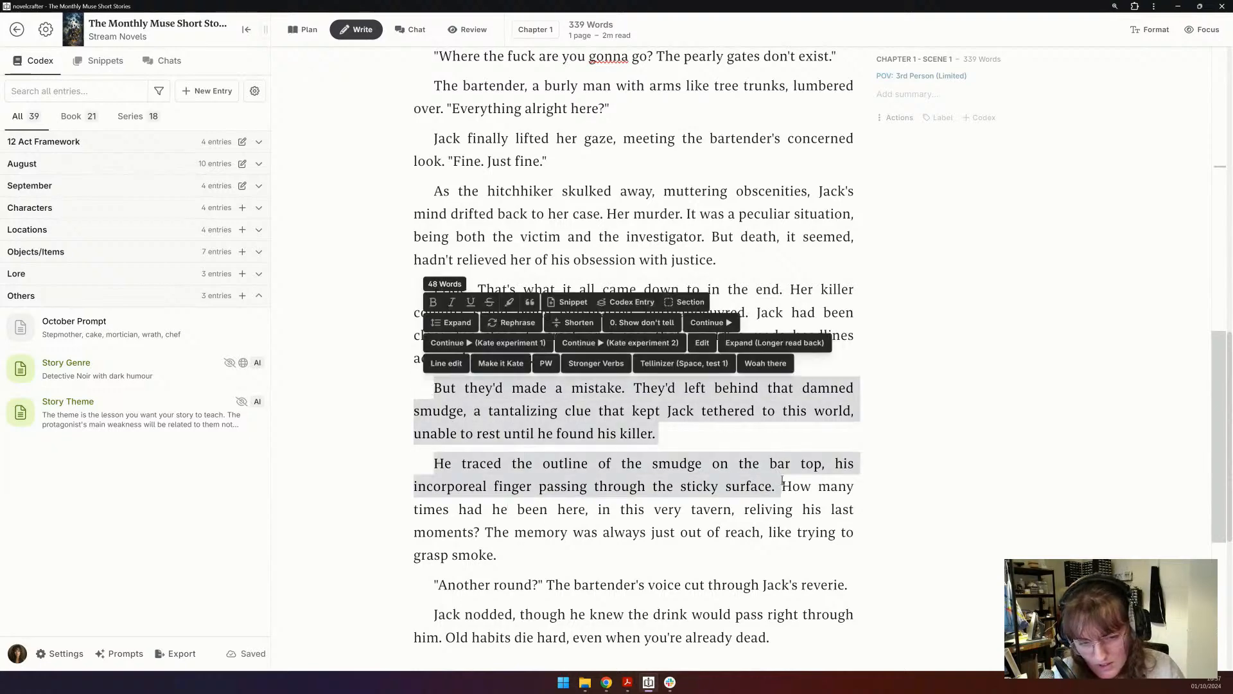
{"action": "key", "text": "BackSpace"}
- In the "How many times" paragraph, change "he" to "she" and "his" before "last moments" to "her"
{"action": "left_click", "coordinate": [573, 387]}
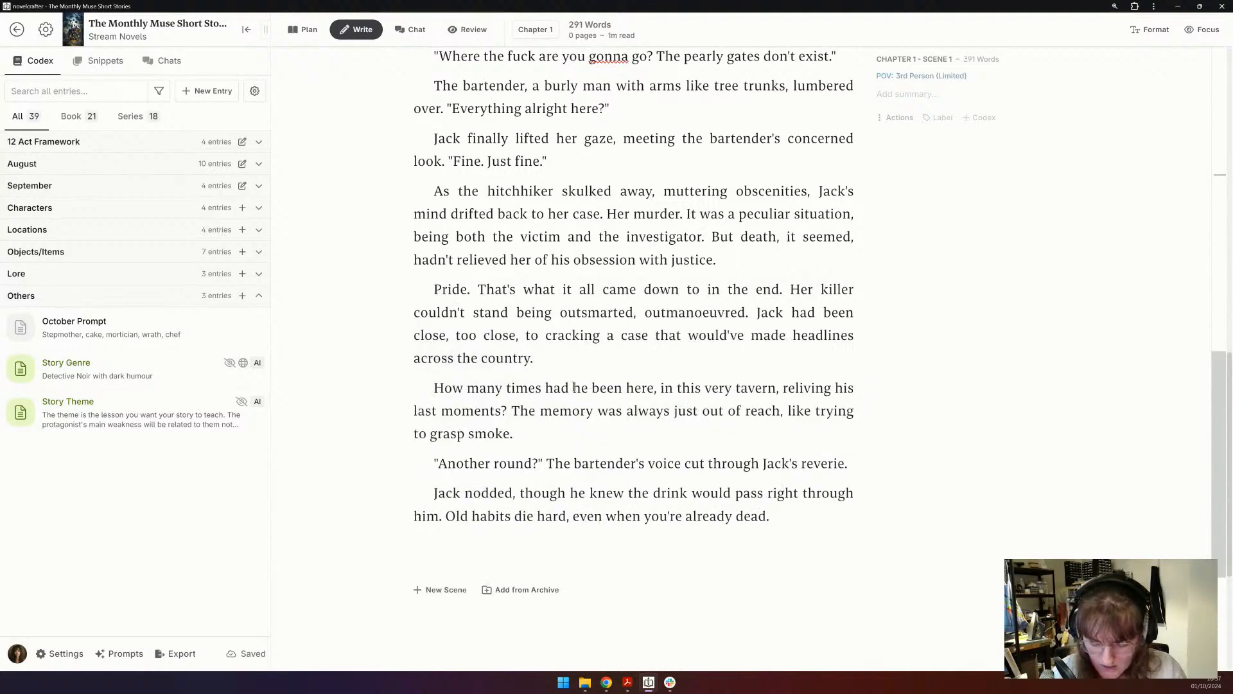
{"action": "type", "text": "s"}
{"action": "double_click", "coordinate": [418, 412]}
{"action": "type", "text": "her"}
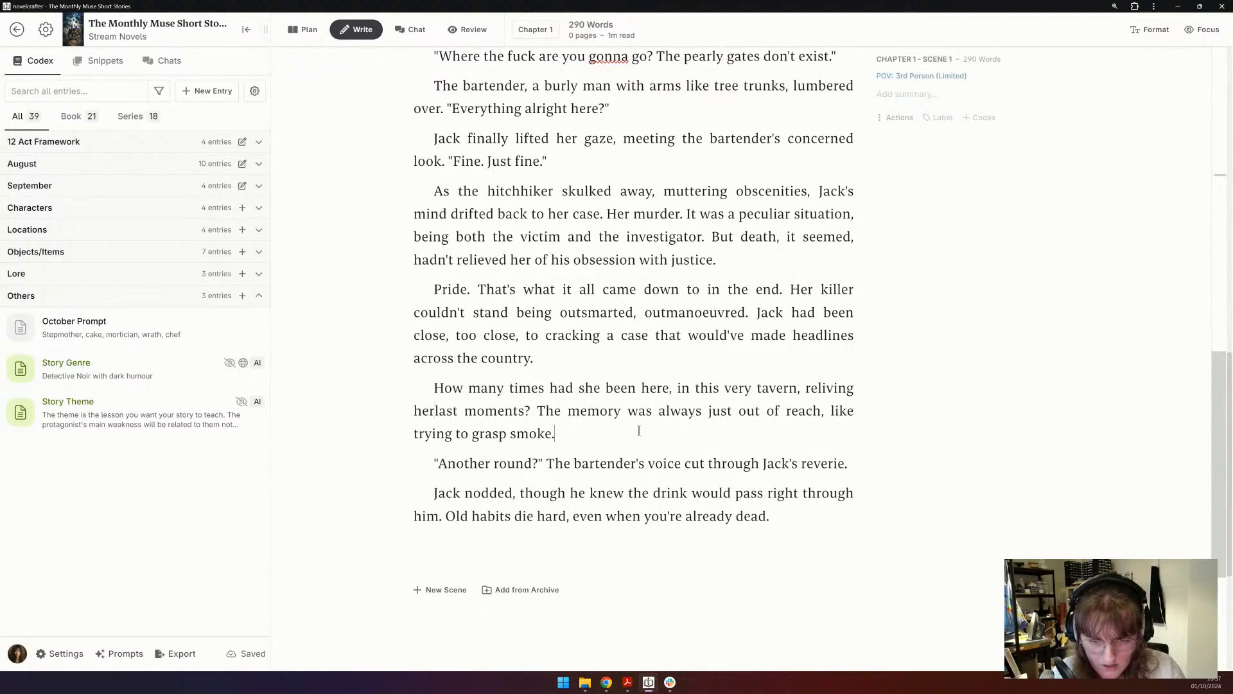
- In the closing "Jack nodded" paragraph, change "he knew" to "she knew" and "through him" to "through her"
{"action": "scroll", "coordinate": [639, 430], "scroll_direction": "down", "scroll_amount": 3}
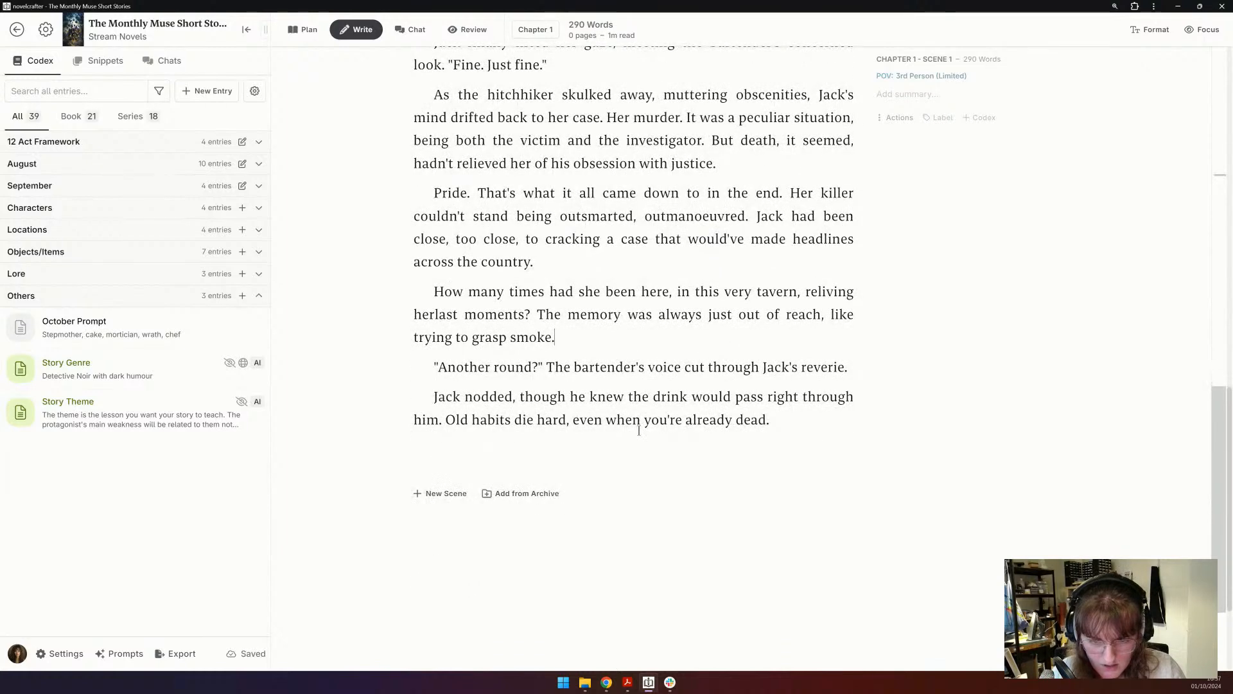
{"action": "left_click", "coordinate": [571, 397]}
{"action": "type", "text": "s"}
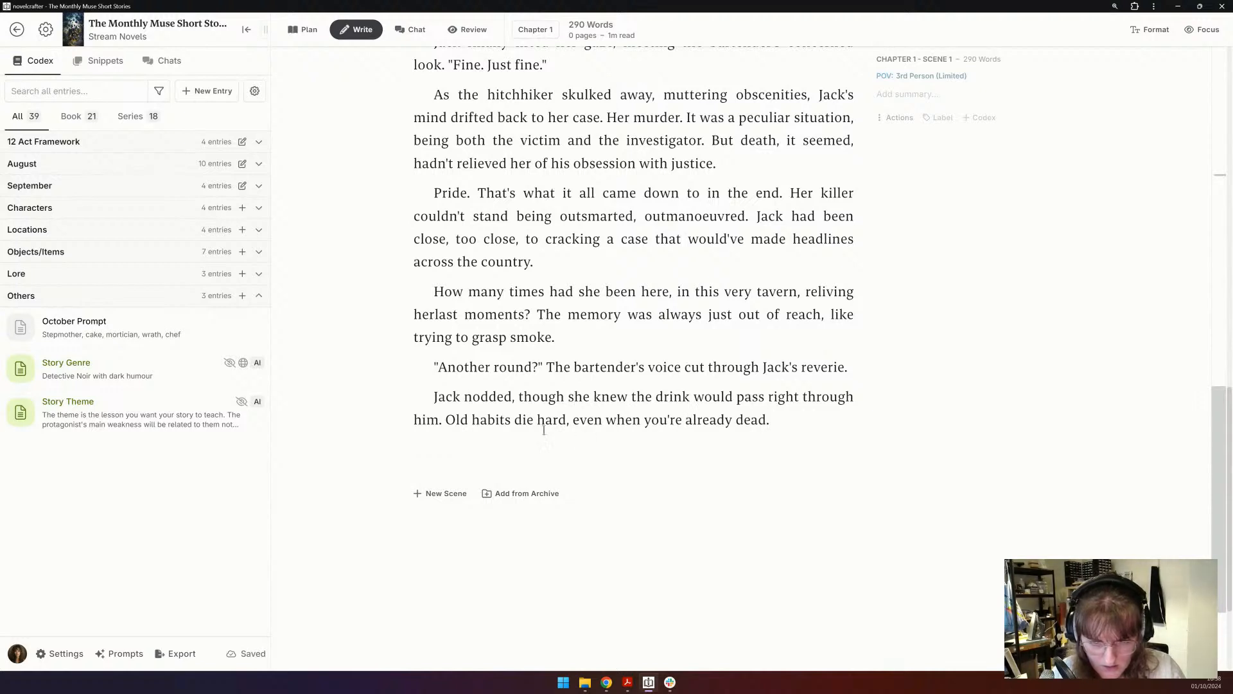
{"action": "double_click", "coordinate": [426, 419]}
{"action": "type", "text": "her"}
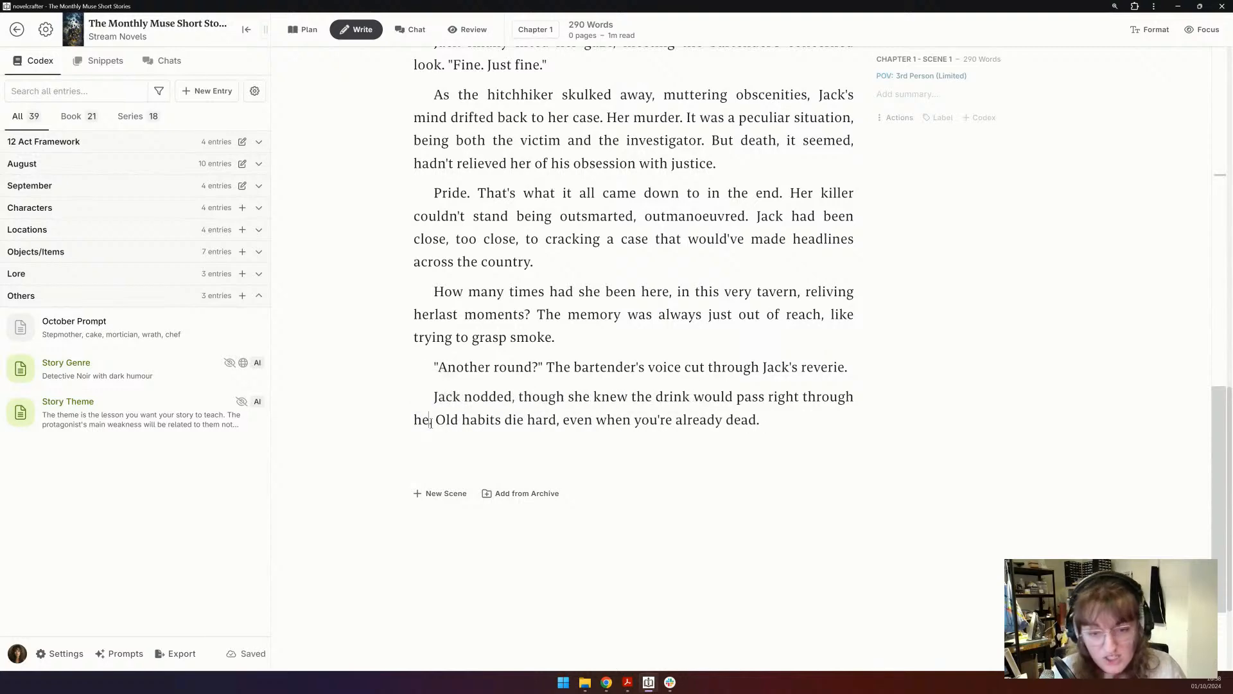
- Create a character codex entry from the name "Detective Jacory Sloane" in the scene's opening sentence
{"action": "scroll", "coordinate": [681, 406], "scroll_direction": "up", "scroll_amount": 2}
{"action": "scroll", "coordinate": [681, 406], "scroll_direction": "up", "scroll_amount": 8}
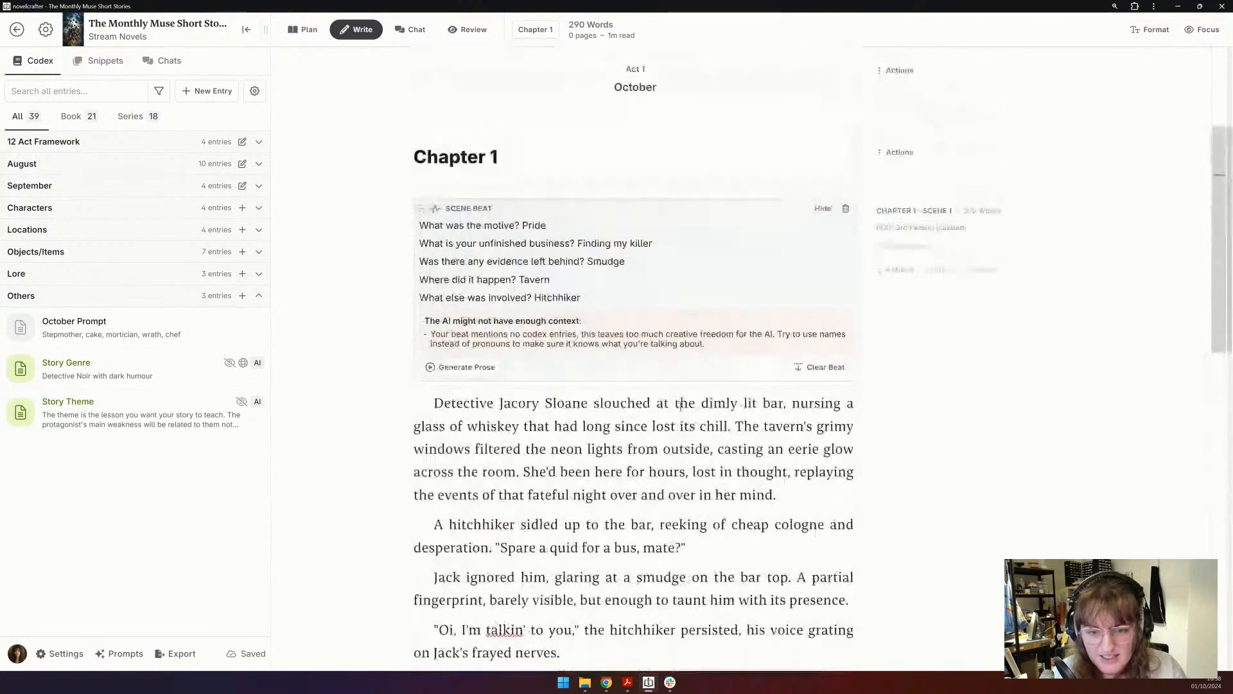
{"action": "left_click_drag", "start_coordinate": [435, 402], "coordinate": [587, 403]}
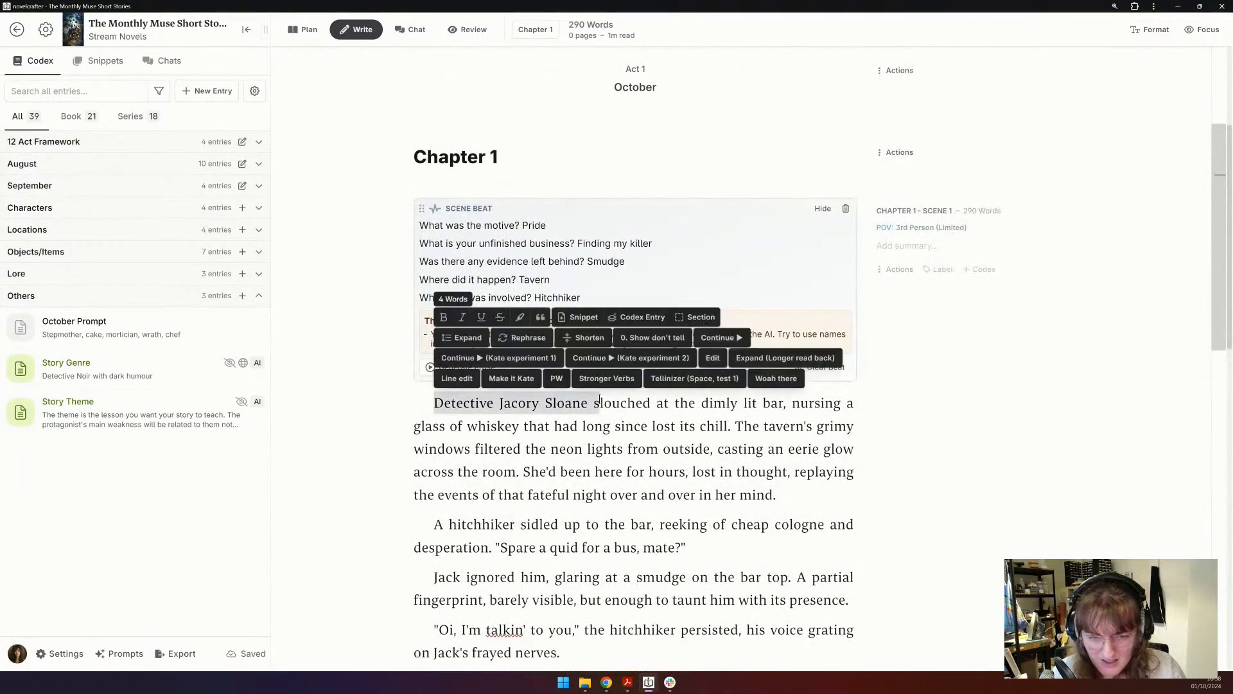
{"action": "left_click", "coordinate": [629, 379]}
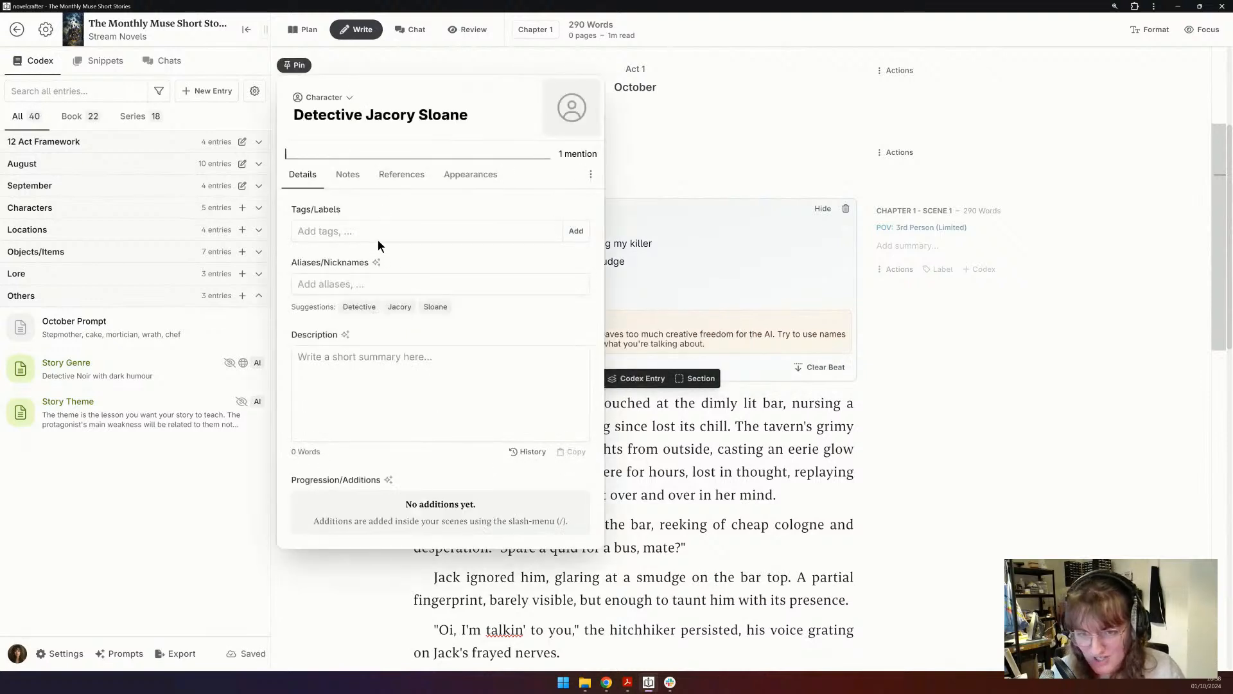
- Add the aliases "Jacory, Jack, Detective Sloane" to the detective's codex entry and close the entry
{"action": "left_click", "coordinate": [399, 306]}
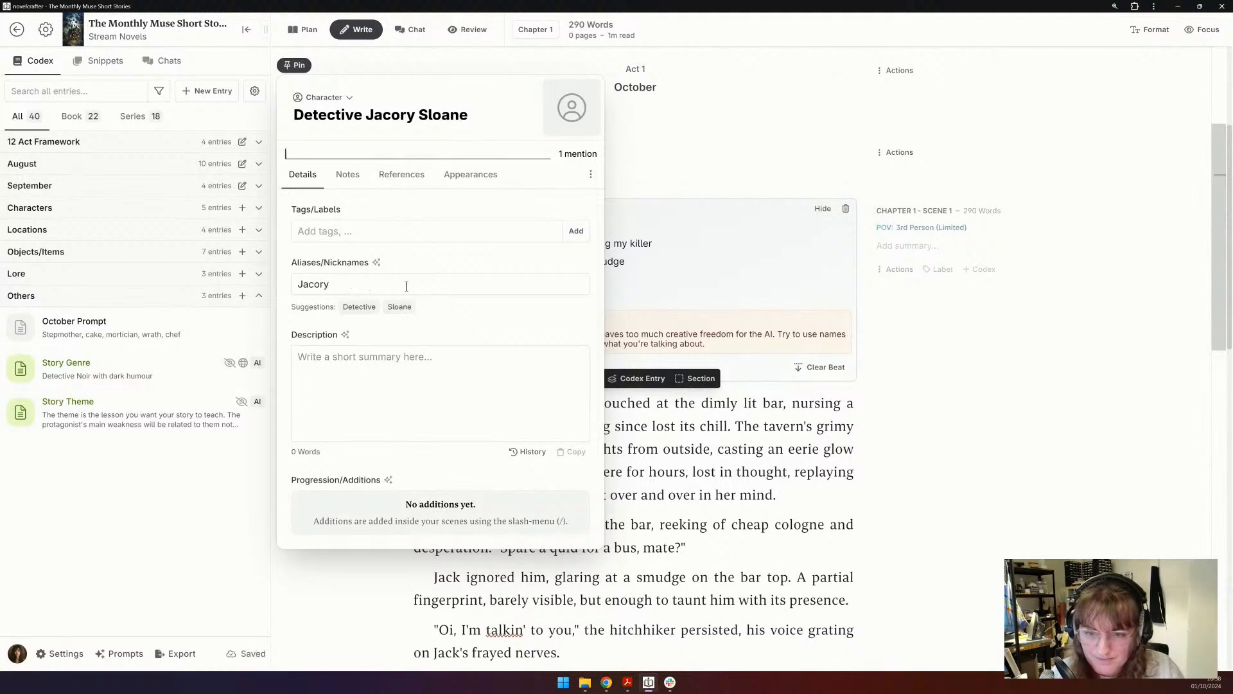
{"action": "left_click", "coordinate": [407, 285]}
{"action": "type", "text": "Jack, "}
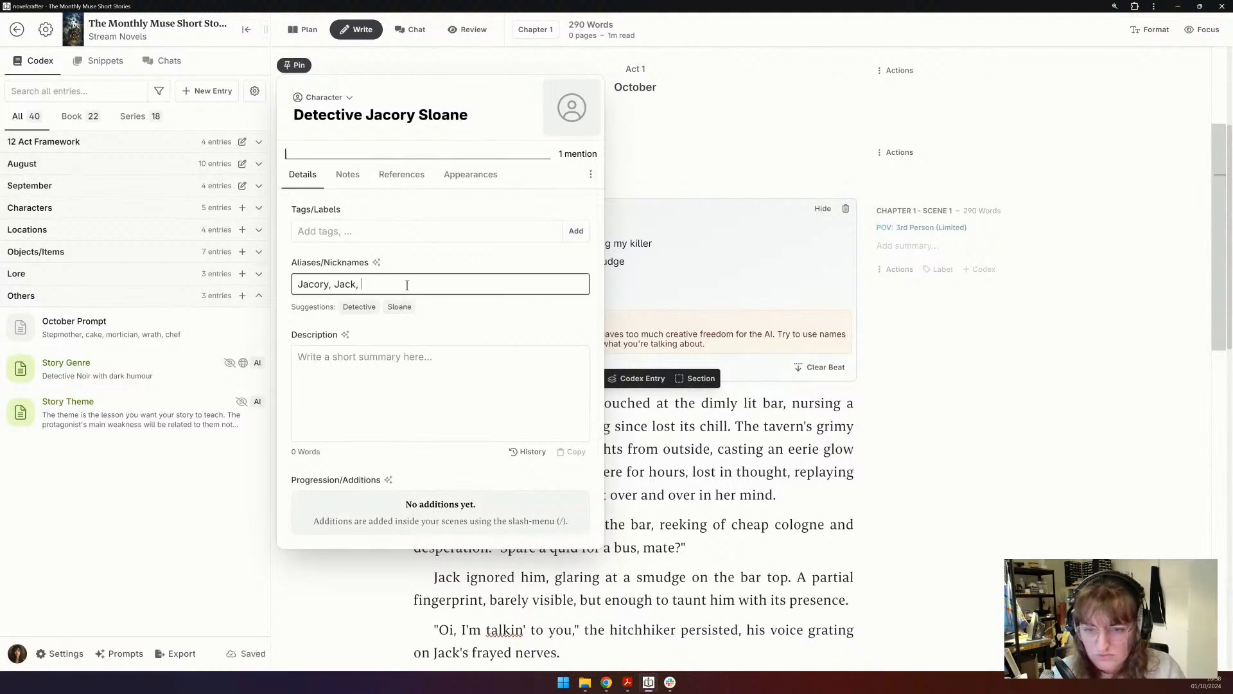
{"action": "type", "text": "Detective"}
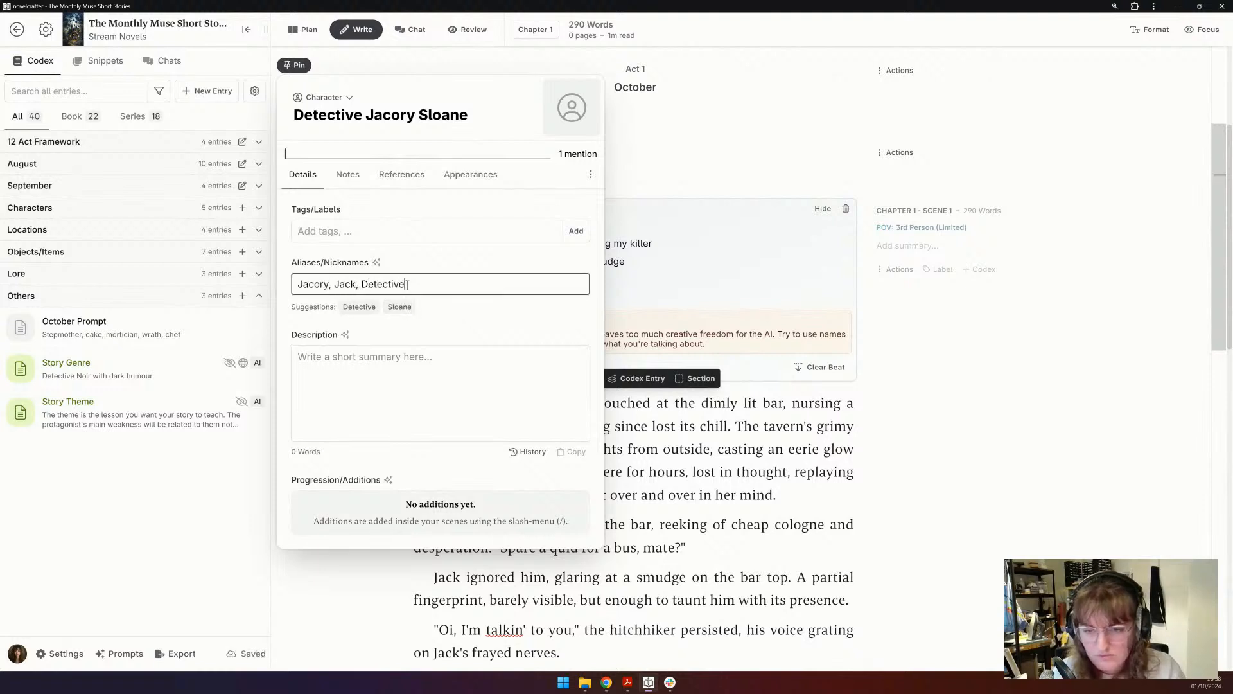
{"action": "type", "text": " SLoan"}
{"action": "key", "text": "BackSpace"}
{"action": "key", "text": "BackSpace"}
{"action": "key", "text": "BackSpace"}
{"action": "type", "text": "oane"}
{"action": "left_click", "coordinate": [452, 357]}
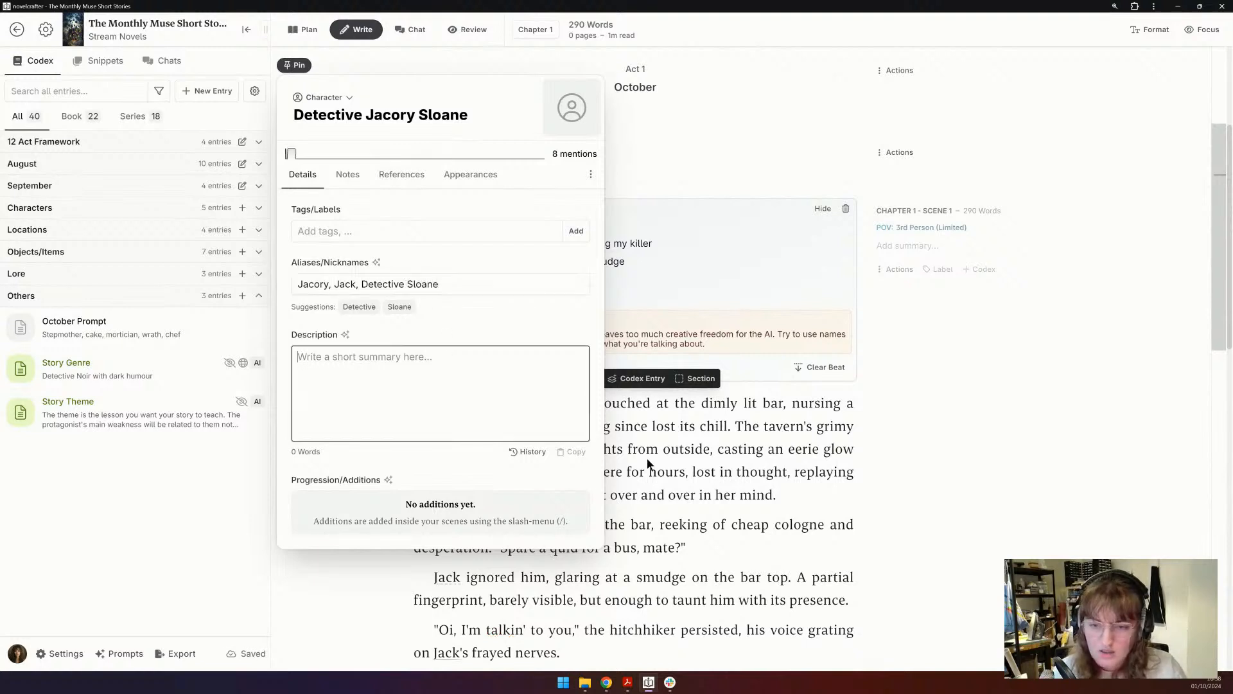
{"action": "left_click", "coordinate": [778, 472]}
- Start a chat about Chapter 1 Scene 1 and choose Claude 3.5 - Sonnet as its model
{"action": "left_click", "coordinate": [896, 269]}
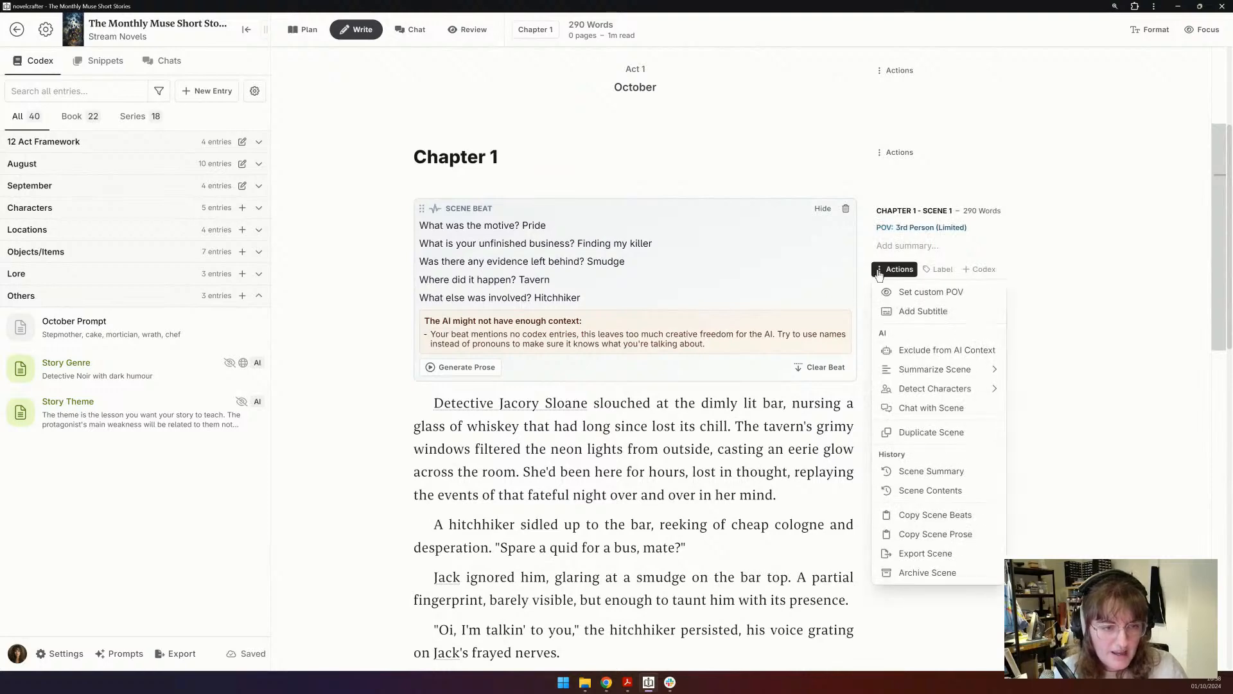
{"action": "left_click", "coordinate": [957, 411]}
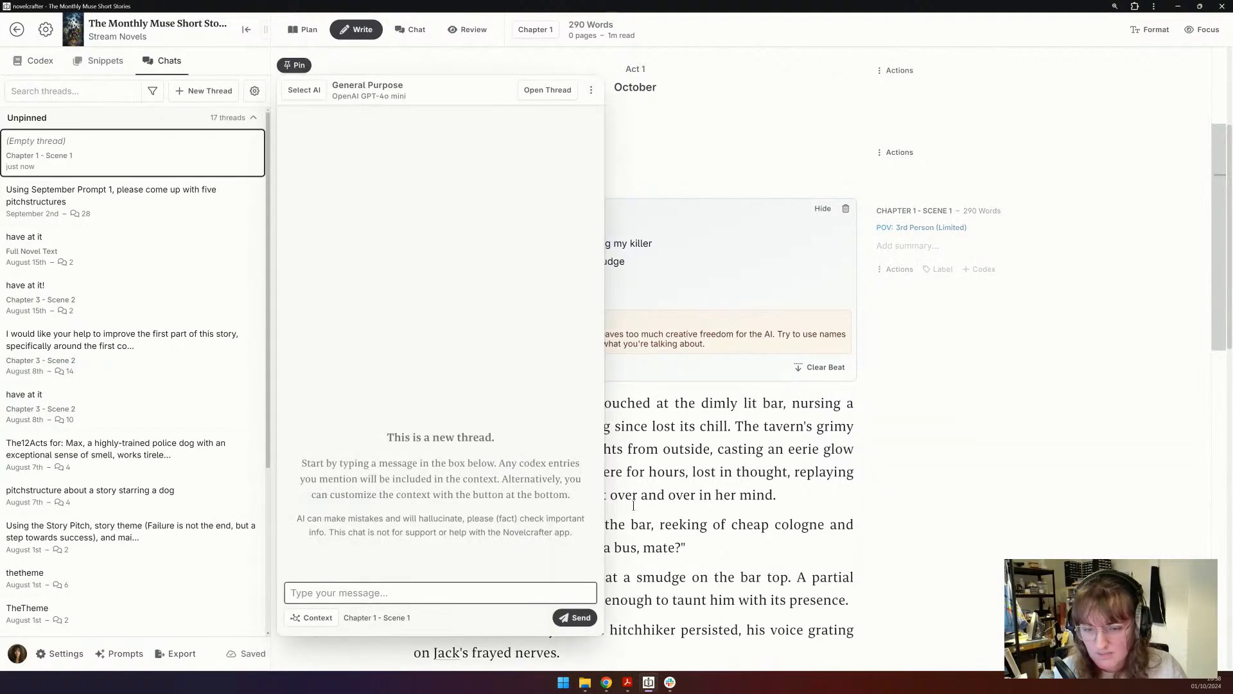
{"action": "left_click", "coordinate": [367, 93]}
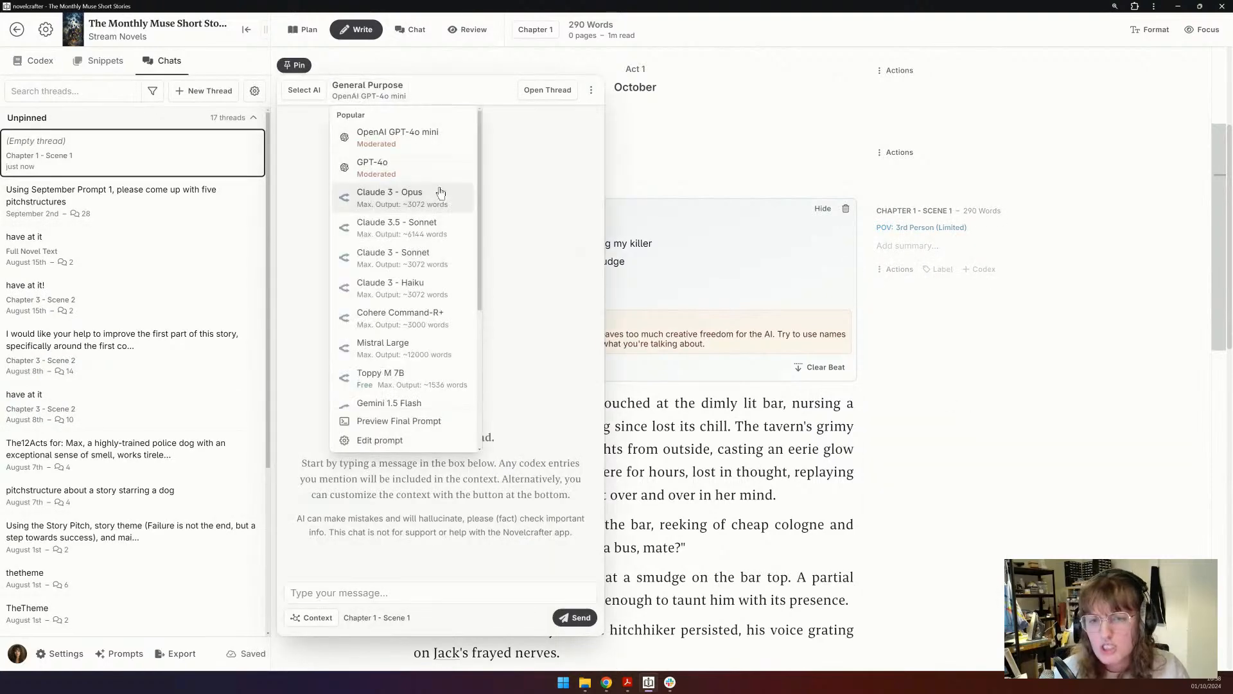
{"action": "left_click", "coordinate": [436, 228]}
- Send the chat question "What can you tell me about Jack from this scene?"
{"action": "left_click", "coordinate": [378, 594]}
{"action": "type", "text": "What can you te"}
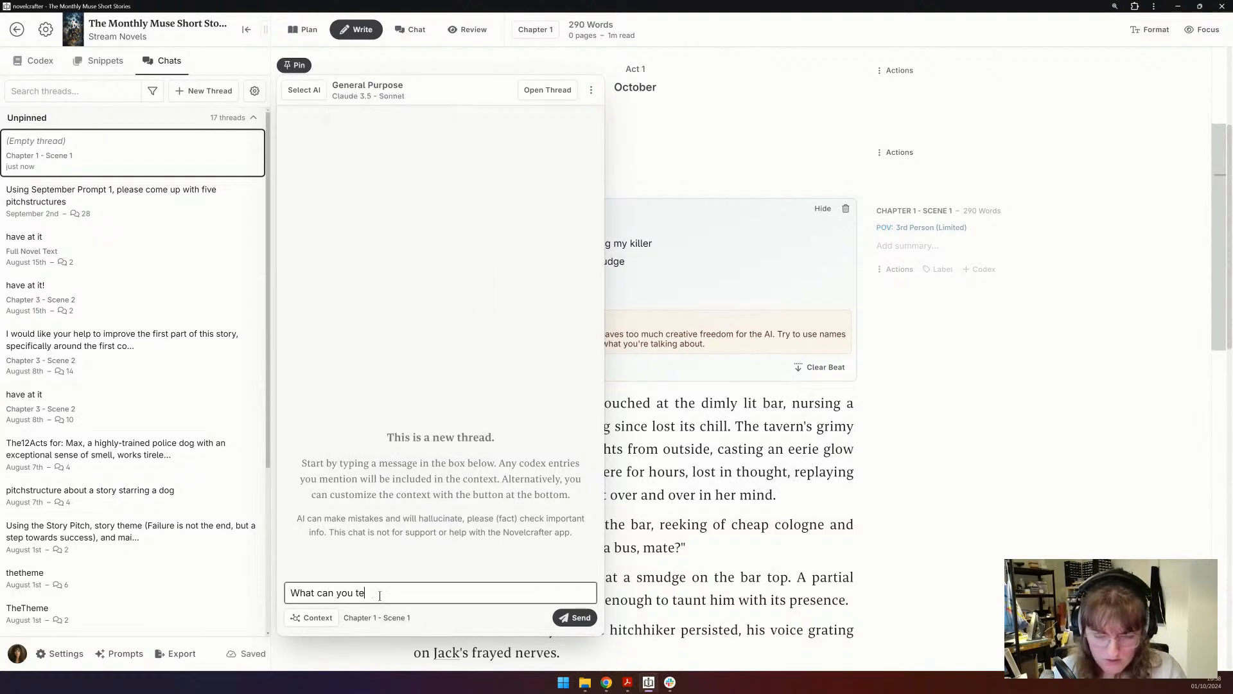
{"action": "type", "text": "ll me about Jack "}
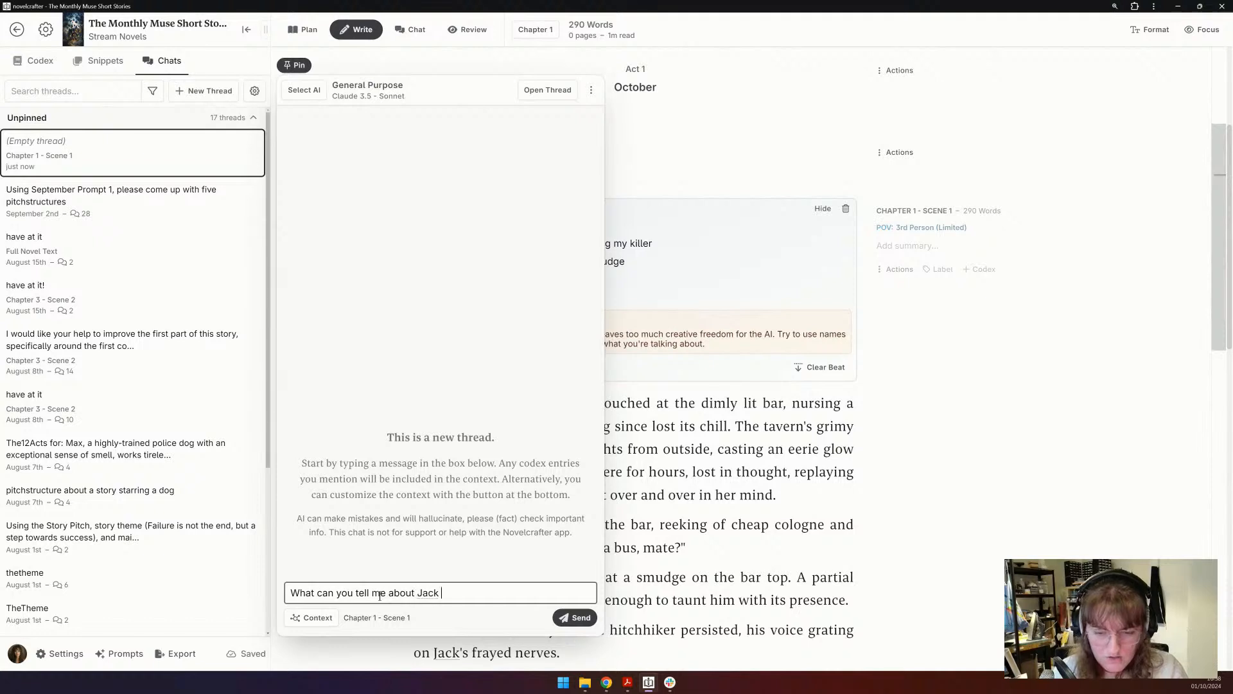
{"action": "type", "text": "from this scene?"}
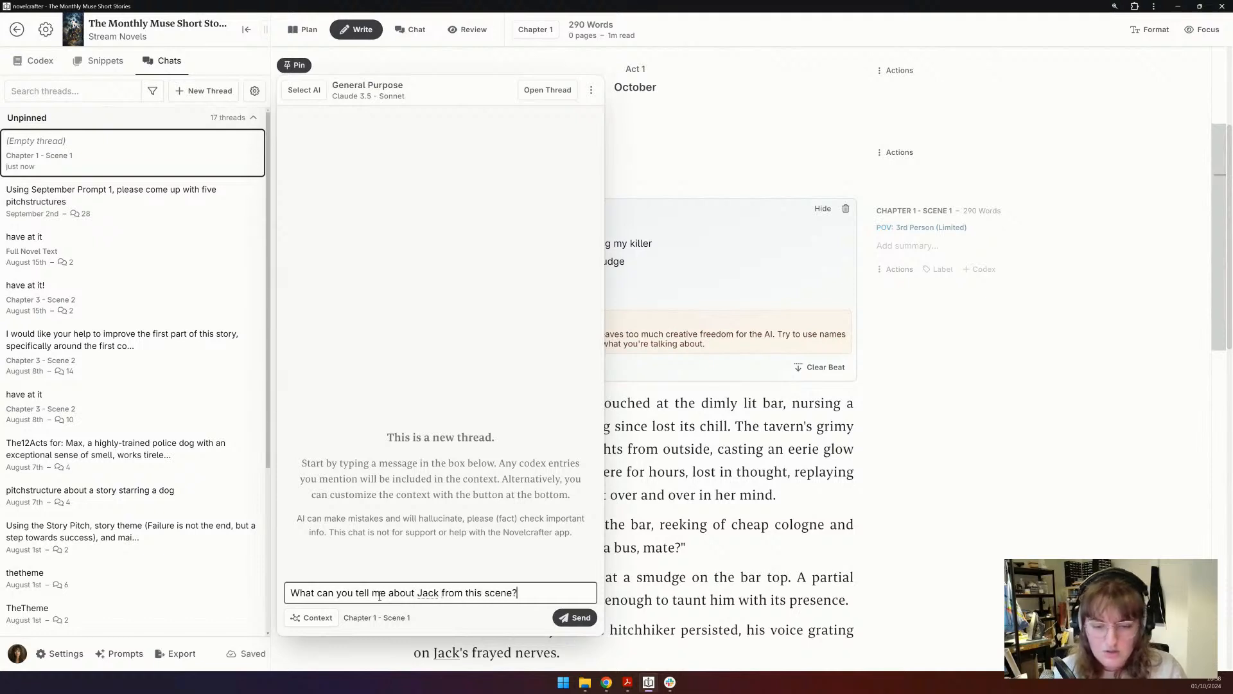
{"action": "key", "text": "Return"}
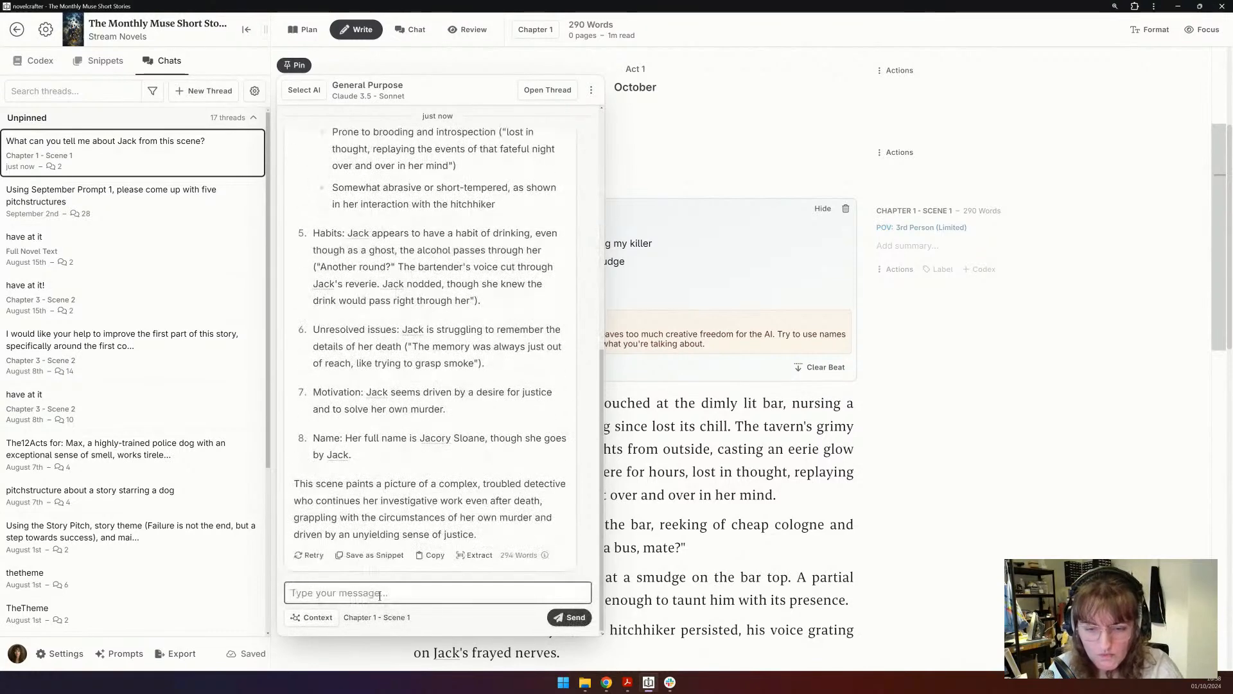
- Send the follow-up request "Summarise this in one paragraph" in the same chat
{"action": "type", "text": "Summ"}
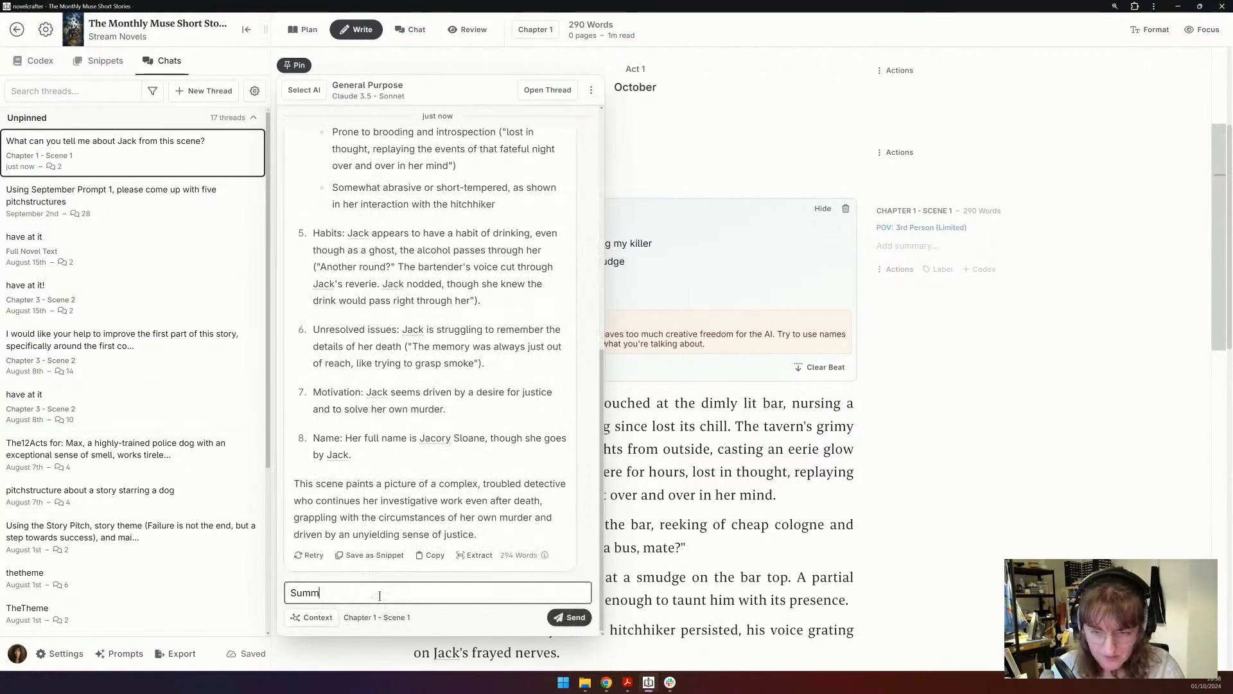
{"action": "type", "text": "arise this"}
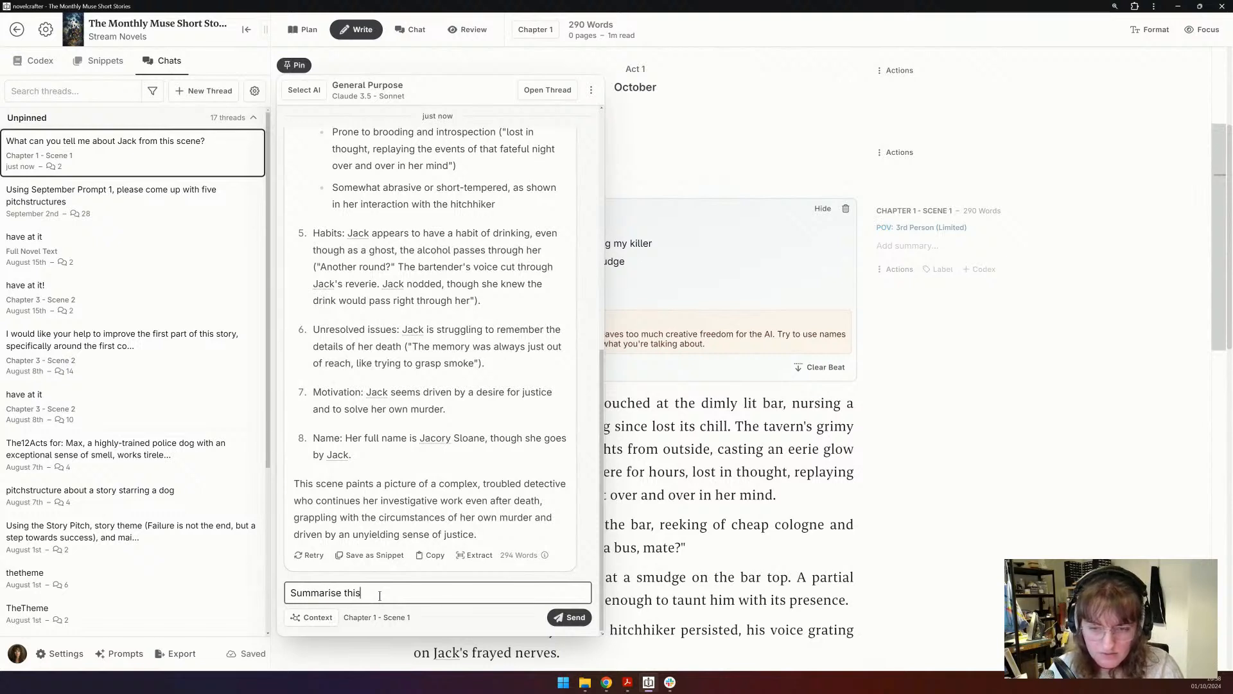
{"action": "type", "text": " in one paragraph"}
{"action": "key", "text": "shift+Return"}
{"action": "key", "text": "BackSpace"}
{"action": "key", "text": "Return"}
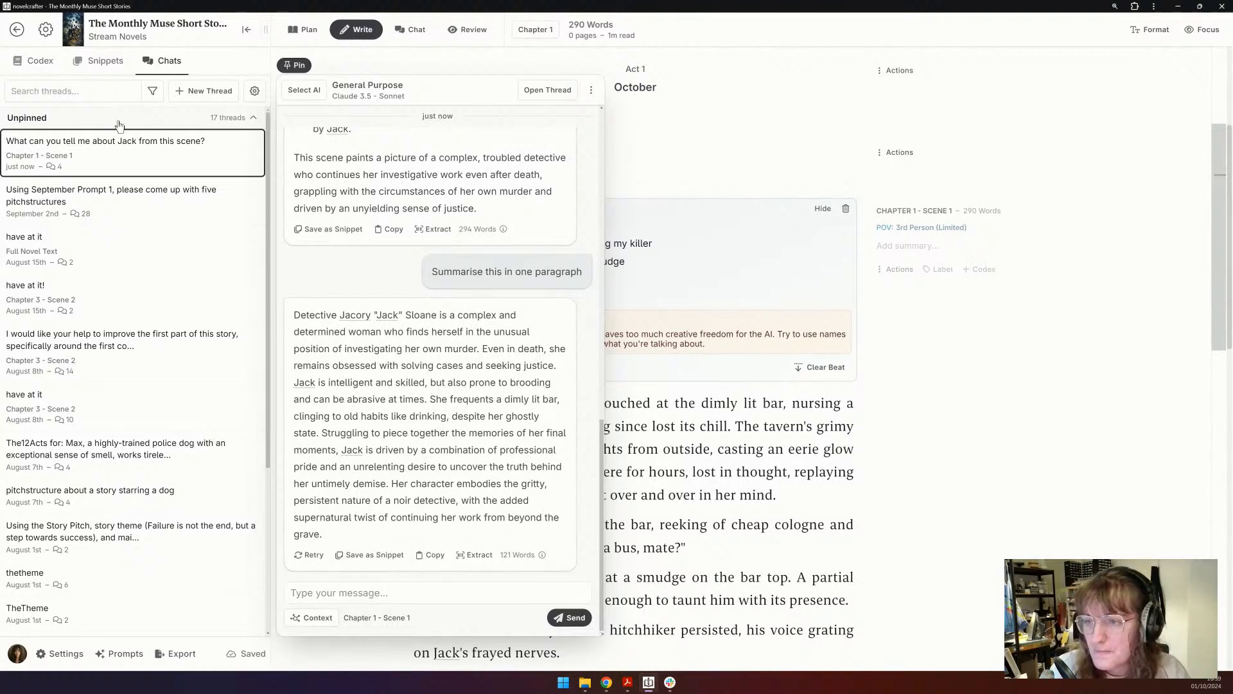
- Reopen the Detective Jacory Sloane character entry and insert the chat's one-paragraph summary as its description
{"action": "left_click", "coordinate": [56, 69]}
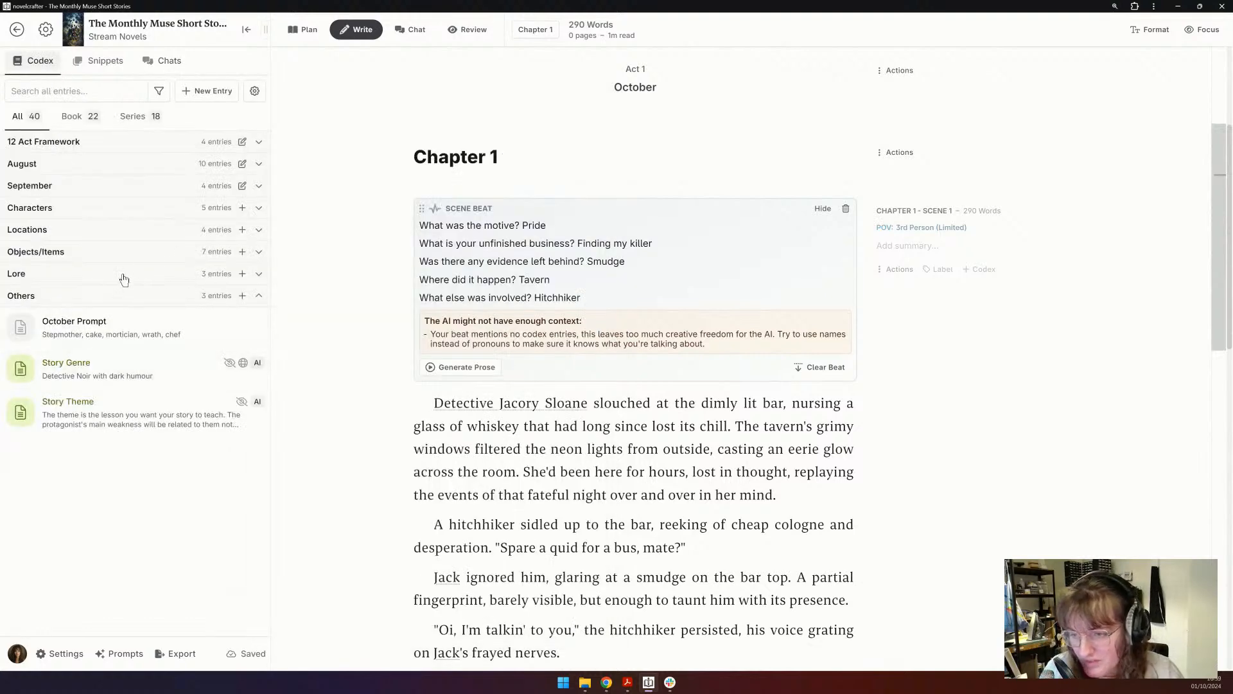
{"action": "left_click", "coordinate": [105, 212]}
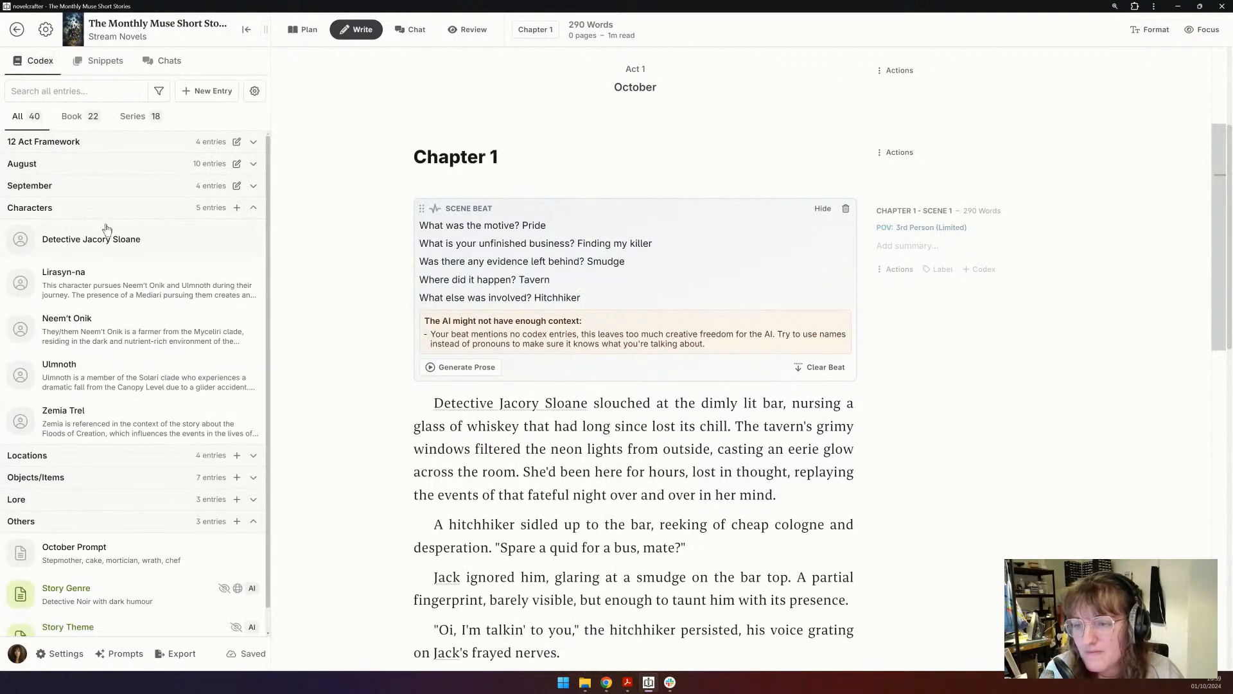
{"action": "left_click", "coordinate": [106, 234]}
{"action": "left_click", "coordinate": [411, 381]}
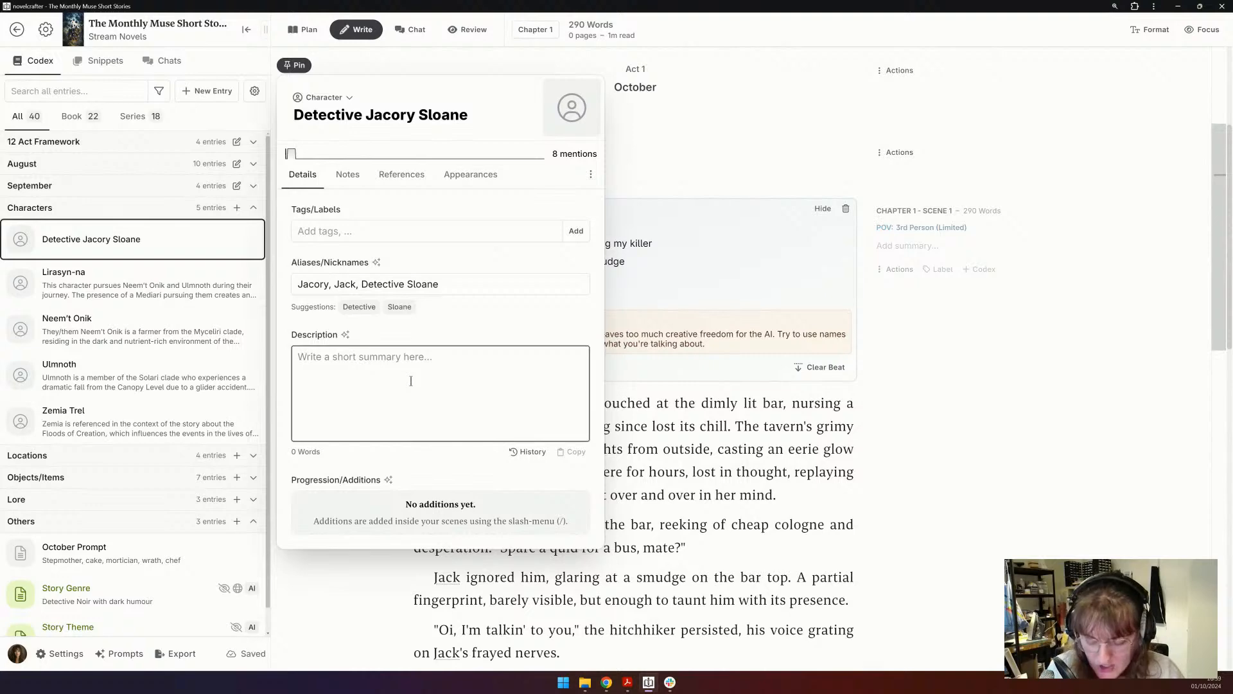
{"action": "type", "text": "Detective Jacory \"Jack\" Sloane is a complex and determined woman who finds herself in the unusual position of investigating her own murder. Even in death, she remains obsessed with solving cases and seeking justice. Jack is intelligent and skilled, but also prone to brooding and can be abrasive at times. She frequents a dimly lit bar, clinging to old habits like drinking, despite her ghostly state. Struggling to piece together the memories of her final moments, Jack is driven by a combination of professional pride and an unrelenting desire to uncover the truth behind her untimely demise. Her character embodies the gritty, persistent nature of a noir detective, with the added supernatural twist of continuing her work from beyond the grave."}
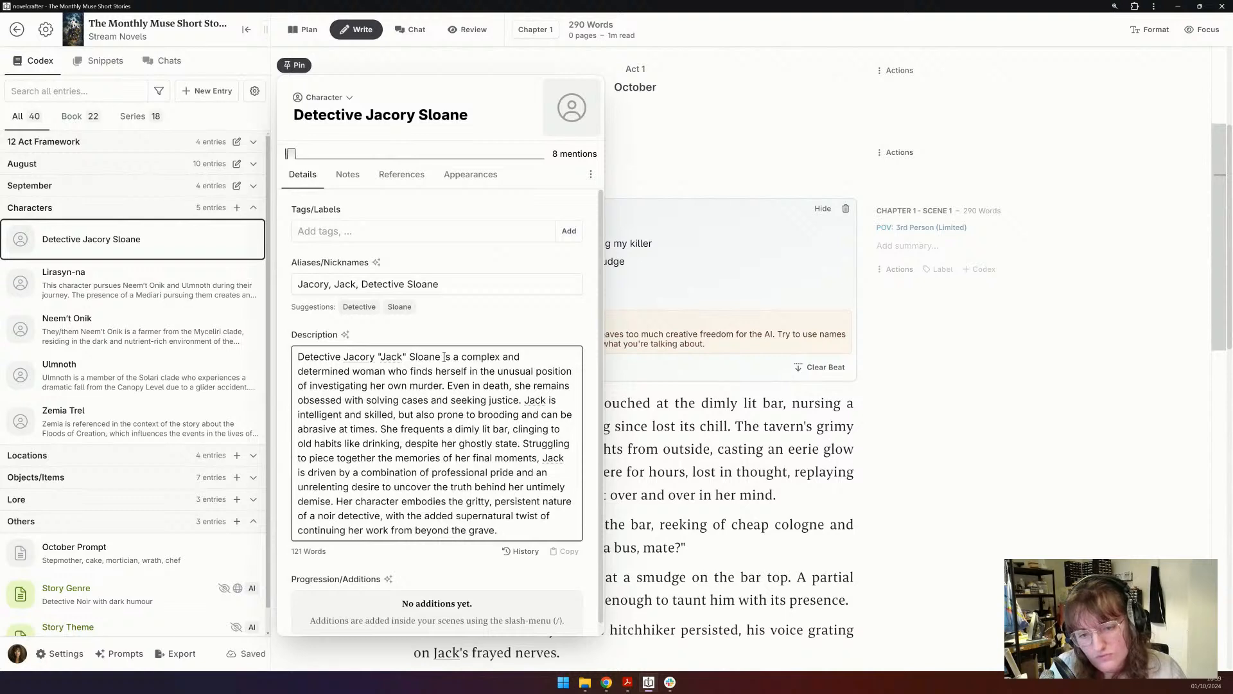
- Delete the description's opening sentence and replace "she" after "Even in death," with the name "Detective Jacory 'Jack' Sloane"
{"action": "left_click_drag", "start_coordinate": [441, 355], "coordinate": [297, 355]}
{"action": "key", "text": "ctrl+c"}
{"action": "key", "text": "BackSpace"}
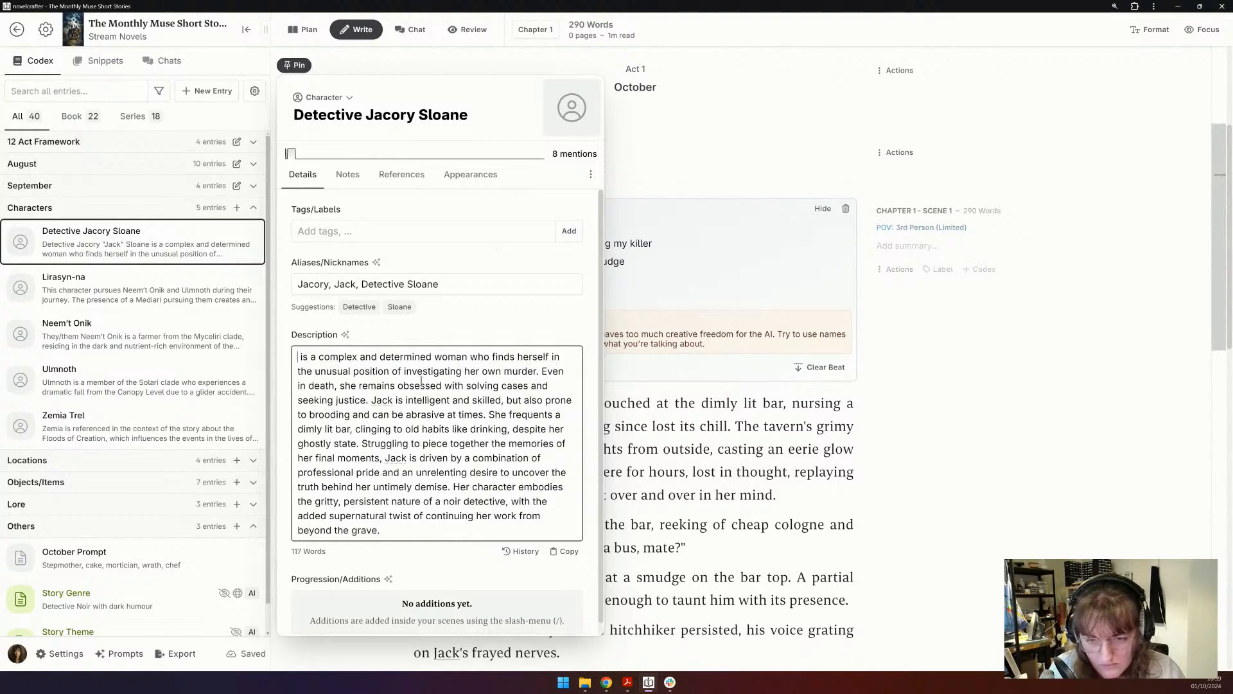
{"action": "left_click_drag", "start_coordinate": [542, 371], "coordinate": [294, 352]}
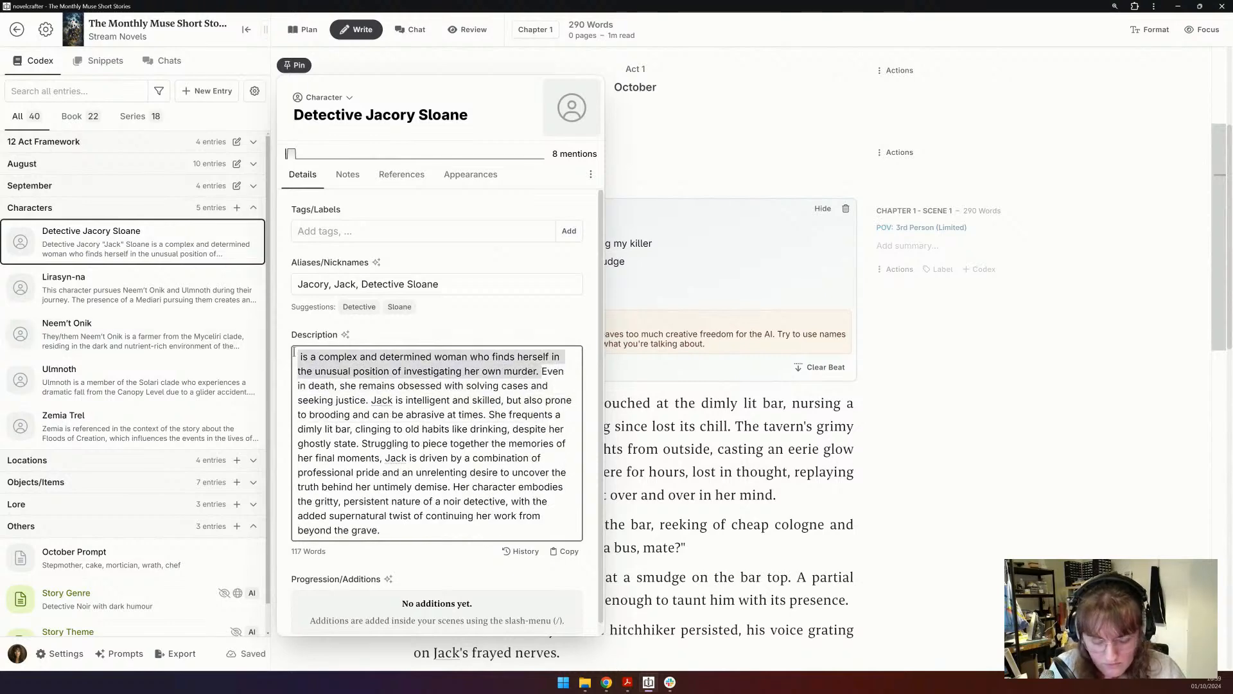
{"action": "key", "text": "BackSpace"}
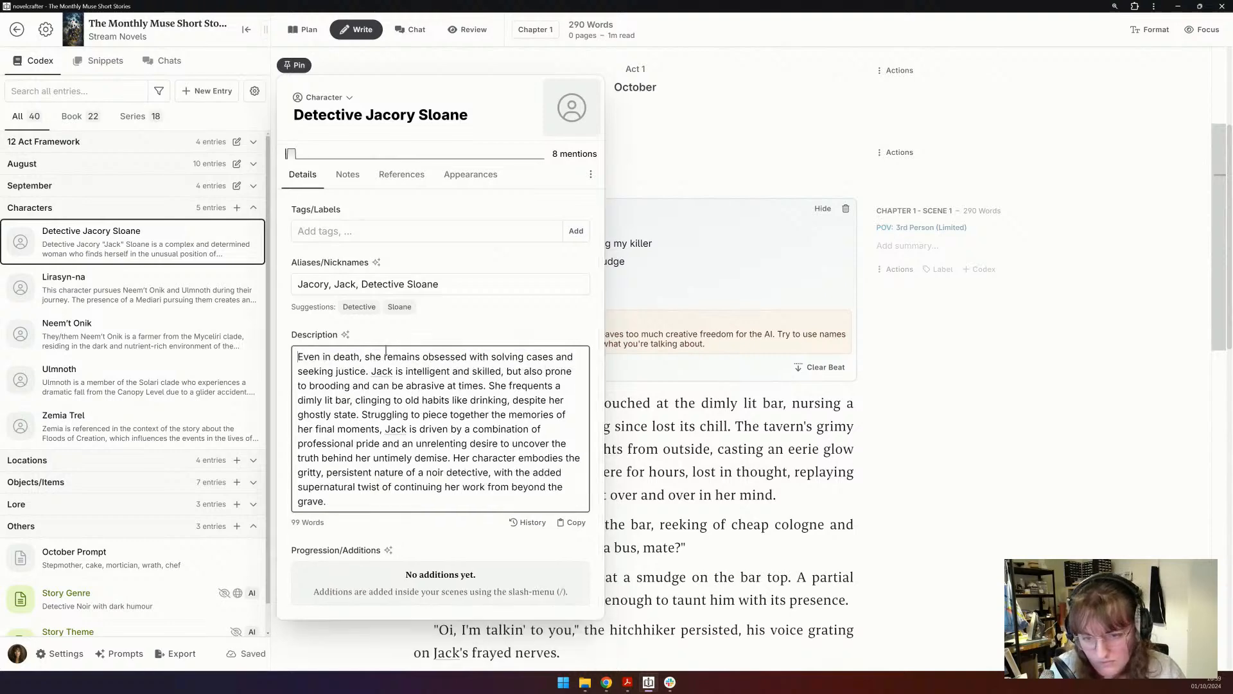
{"action": "double_click", "coordinate": [366, 359]}
{"action": "key", "text": "ctrl+v"}
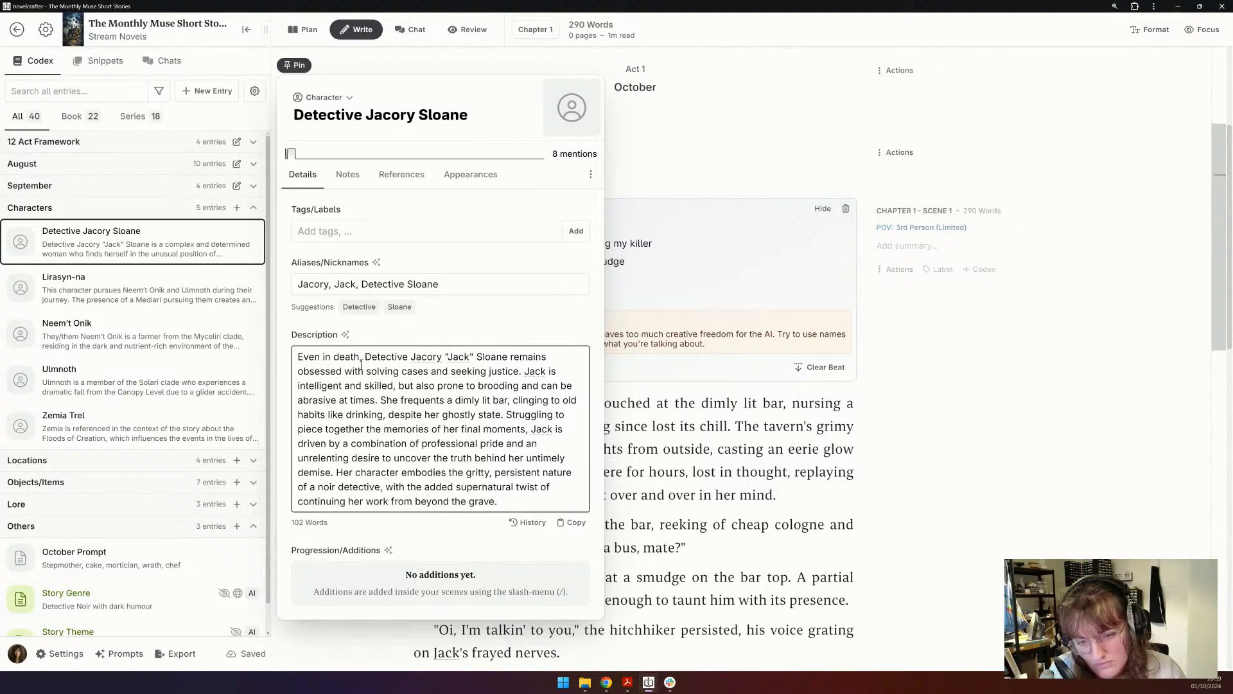
- Delete the description's sentence about the dimly lit bar and change the ending after "noir detective" to ", with a modern twist."
{"action": "left_click_drag", "start_coordinate": [380, 399], "coordinate": [509, 408]}
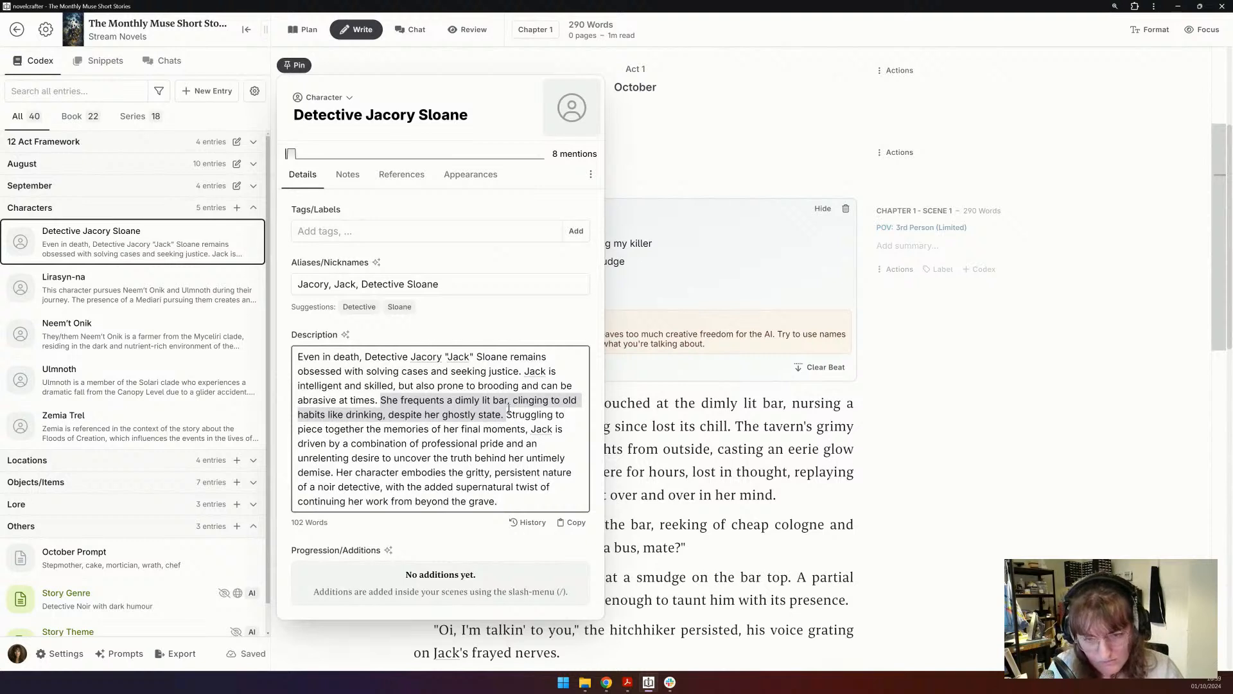
{"action": "key", "text": "BackSpace"}
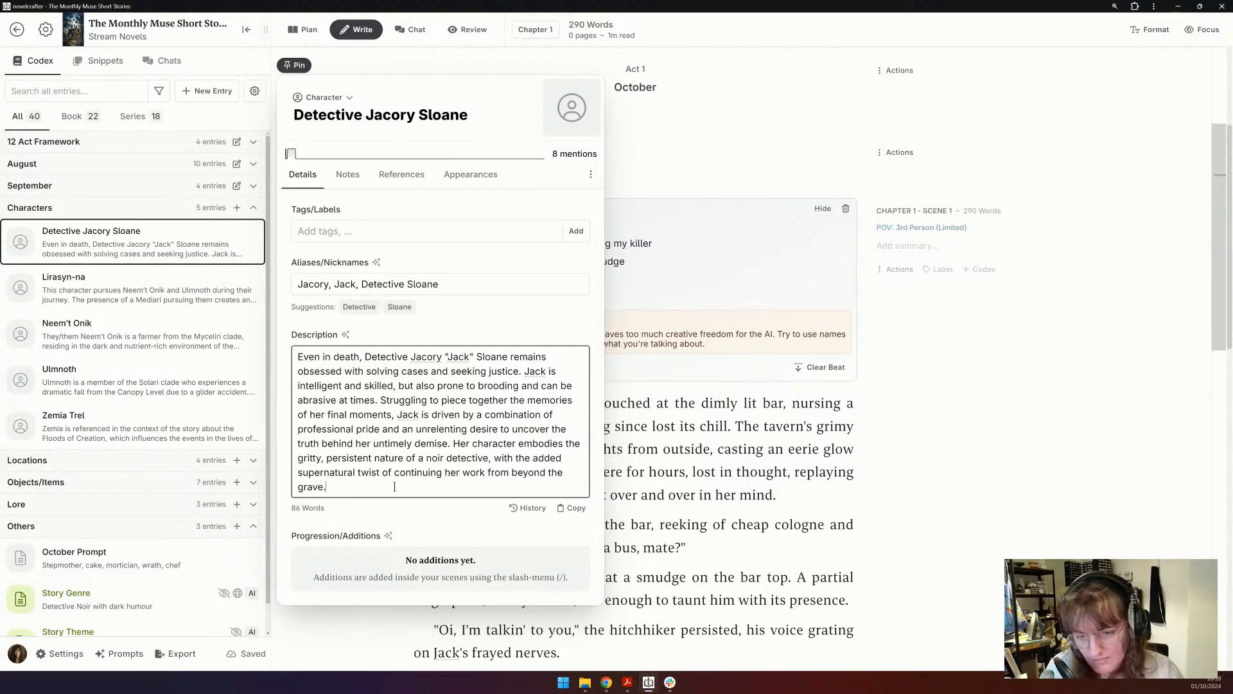
{"action": "left_click_drag", "start_coordinate": [509, 491], "coordinate": [490, 457]}
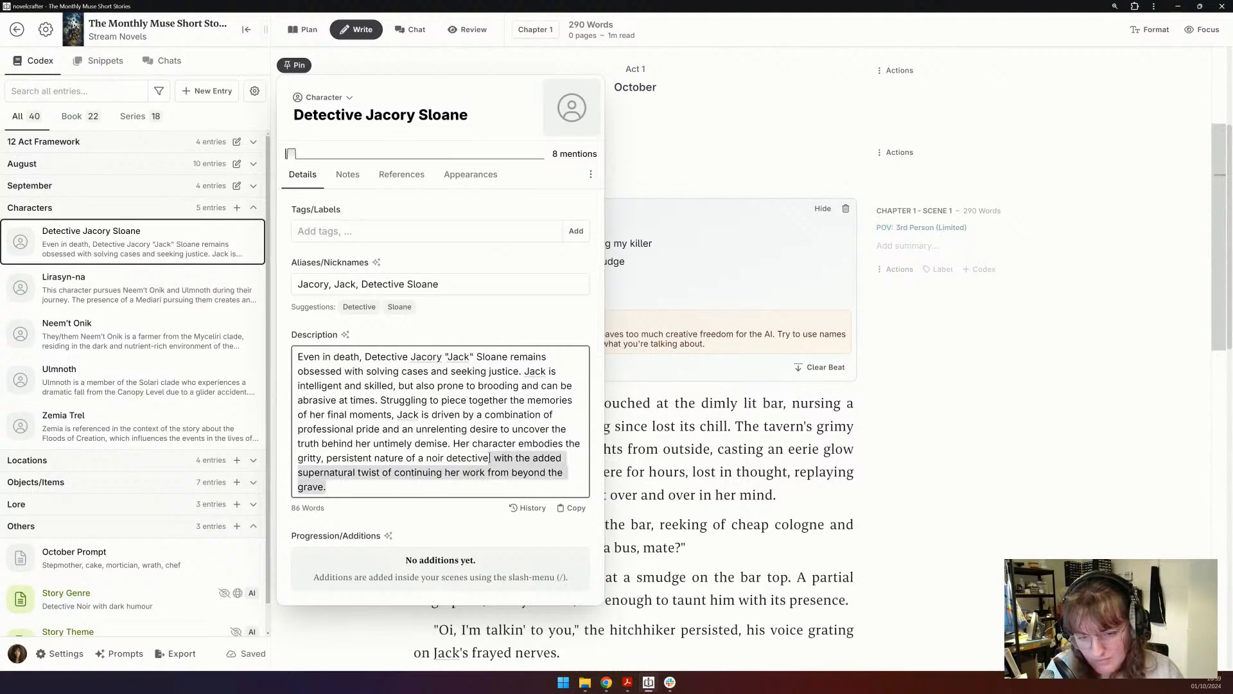
{"action": "type", "text": "with a moder"}
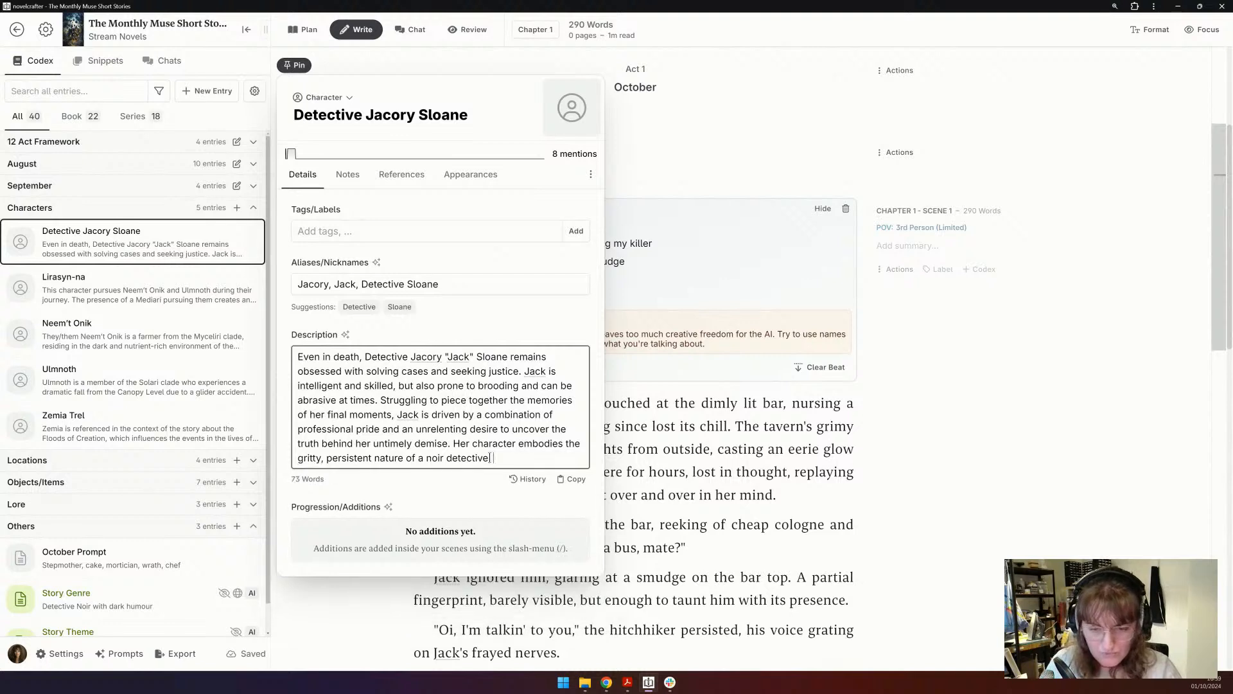
{"action": "type", "text": "n twist."}
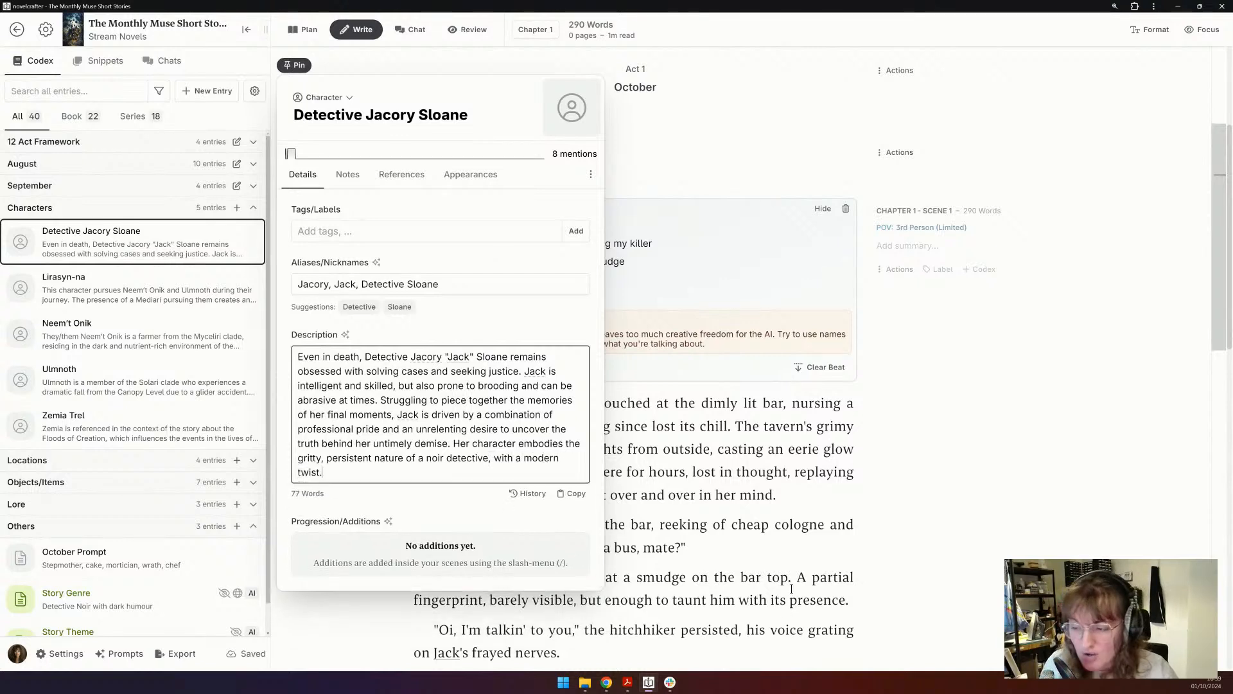
{"action": "left_click", "coordinate": [810, 524]}
- Insert a scene beat at the scene's end reading "The hitchhiker insists on getting a bus - says he can't get in the car again. Sloane"
{"action": "scroll", "coordinate": [810, 523], "scroll_direction": "down", "scroll_amount": 3}
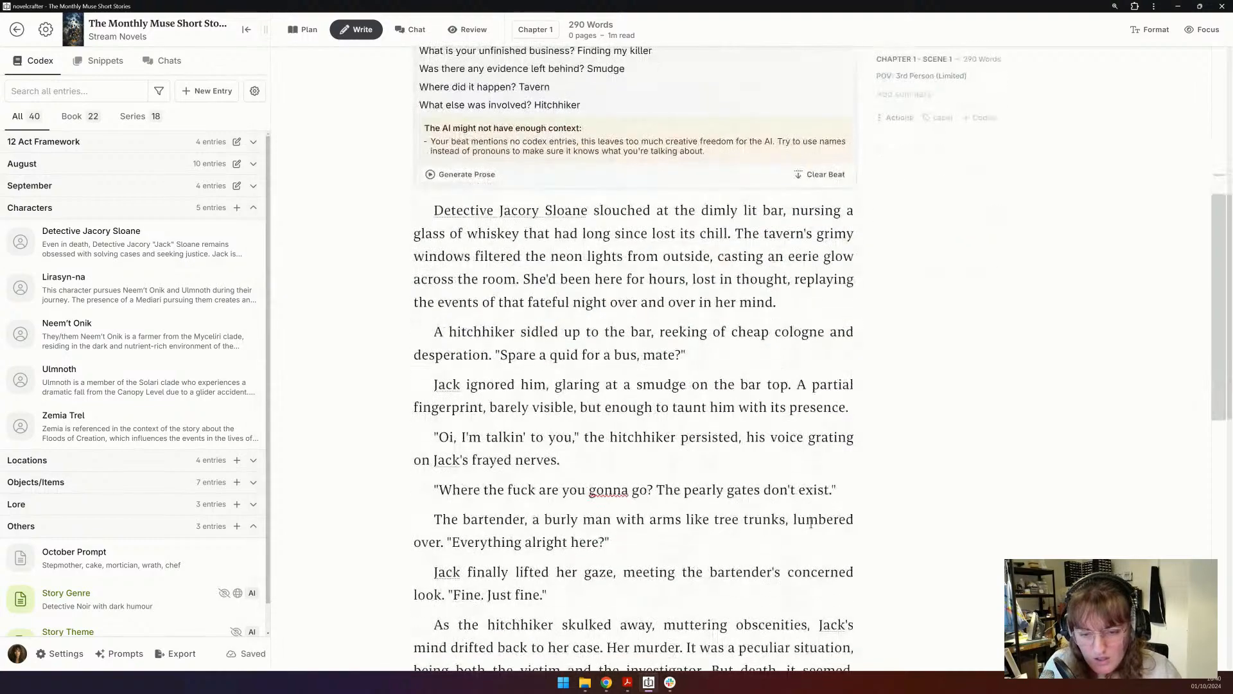
{"action": "scroll", "coordinate": [810, 523], "scroll_direction": "down", "scroll_amount": 7}
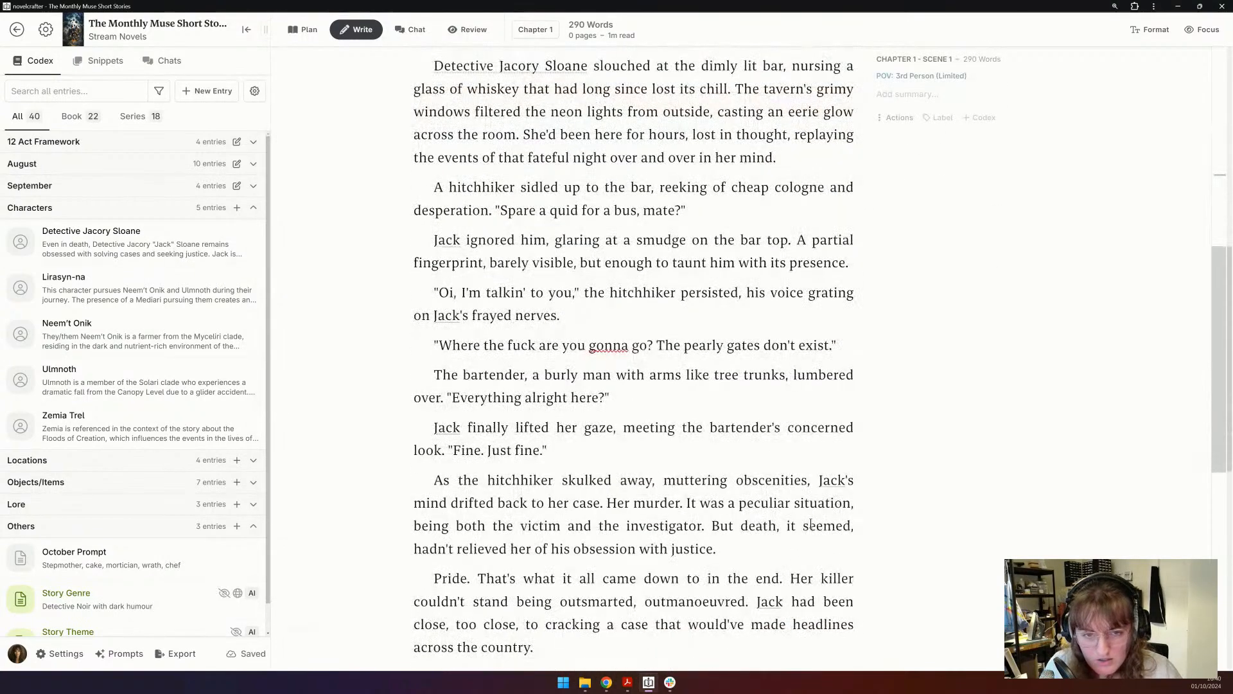
{"action": "left_click", "coordinate": [806, 487]}
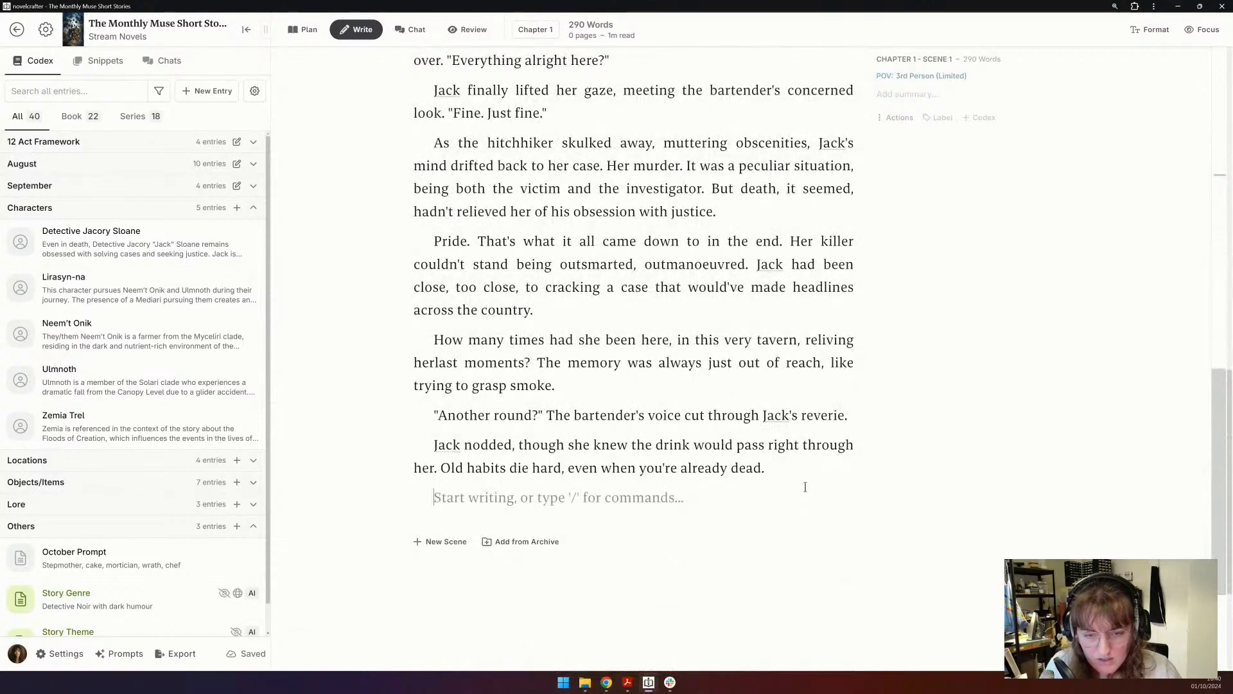
{"action": "type", "text": "/"}
{"action": "key", "text": "Return"}
{"action": "type", "text": "The hitchhike"}
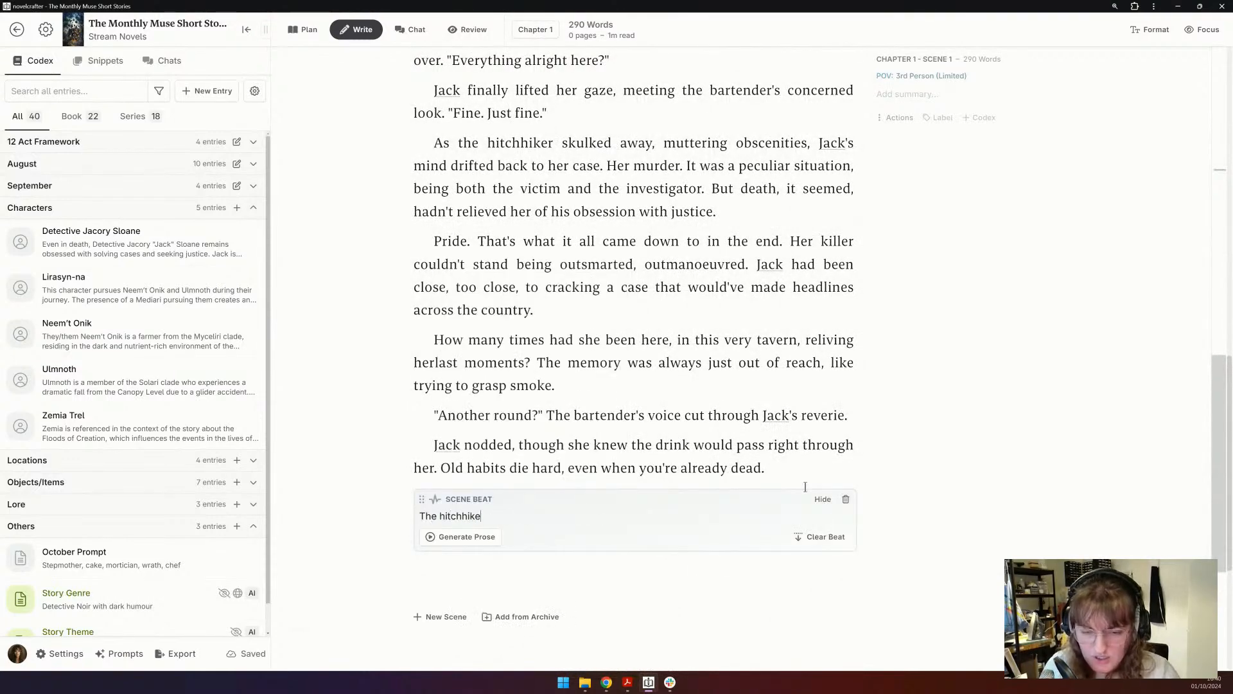
{"action": "type", "text": "r insists "}
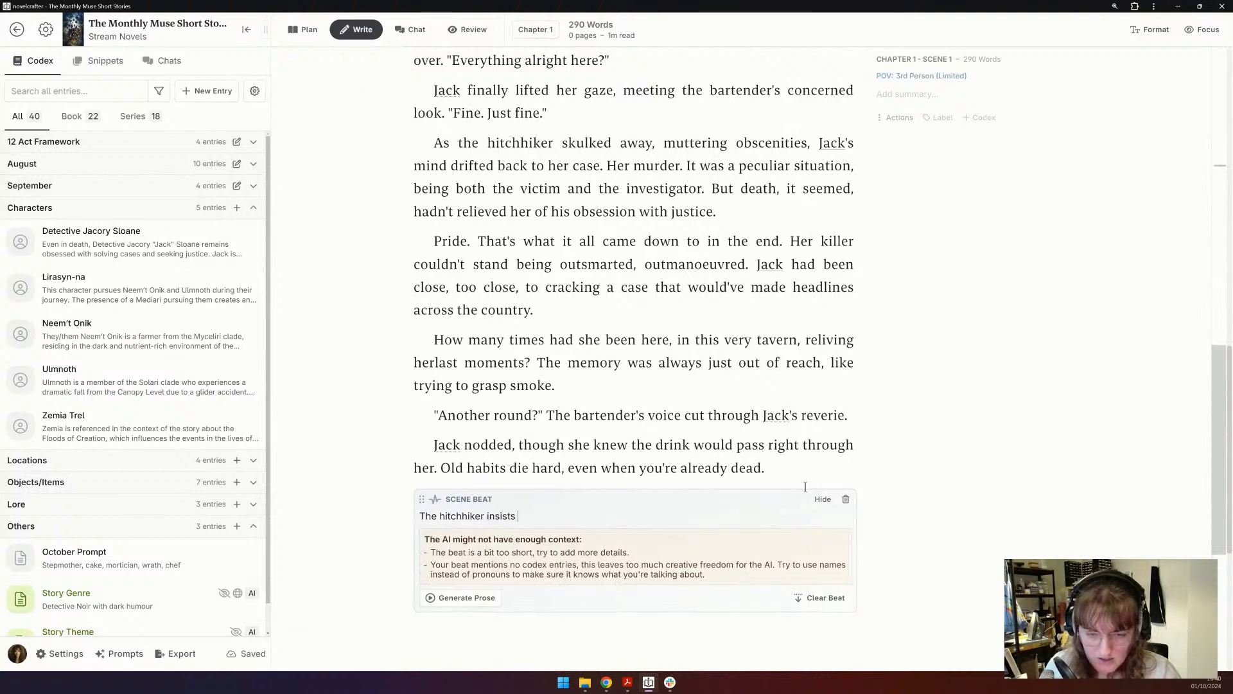
{"action": "type", "text": "on getting a b"}
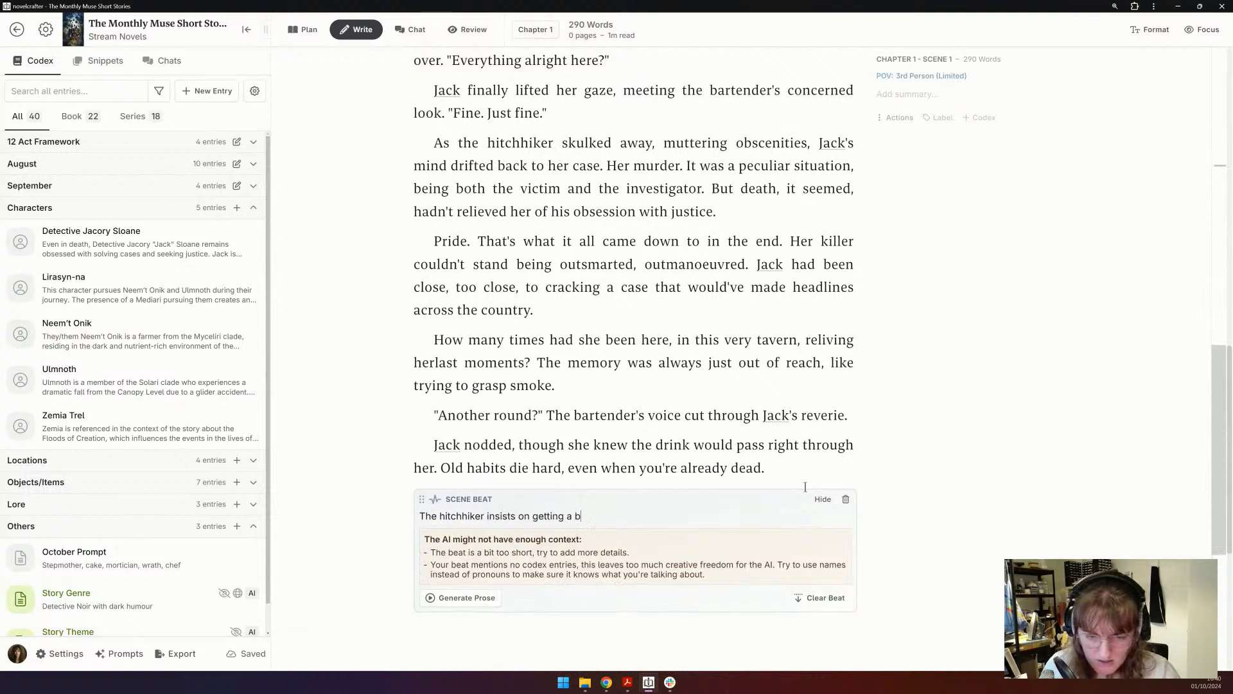
{"action": "type", "text": "us - says he can't "}
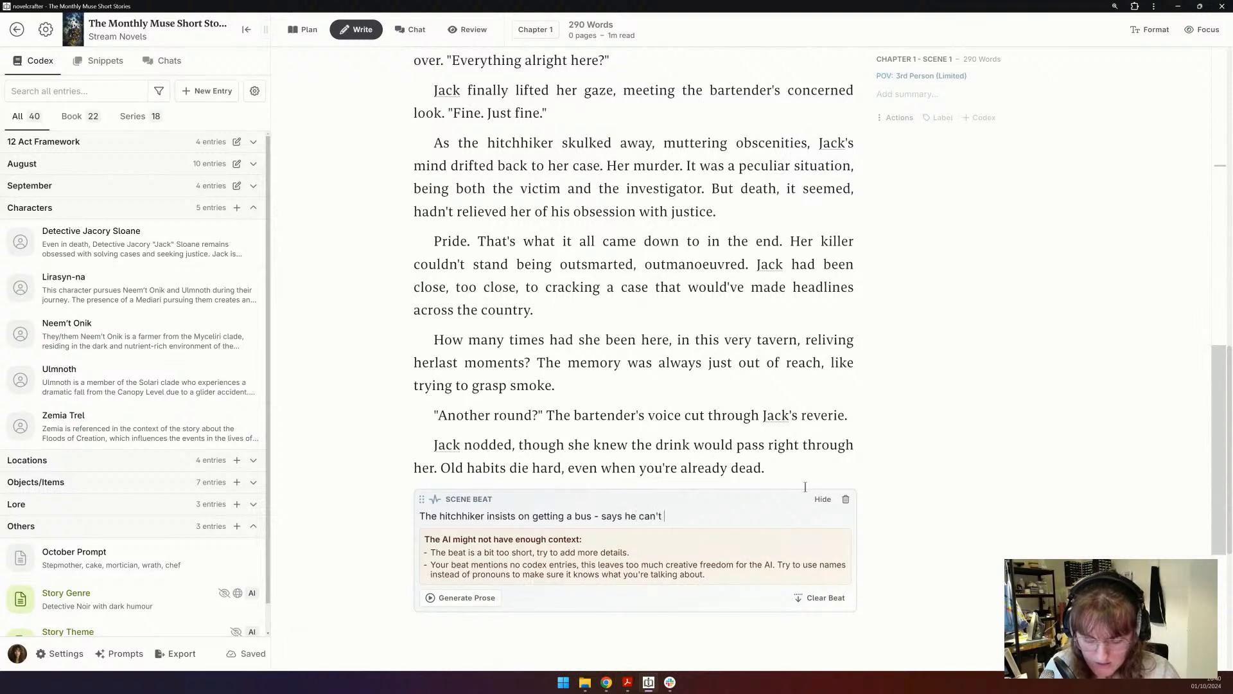
{"action": "type", "text": "get in th"}
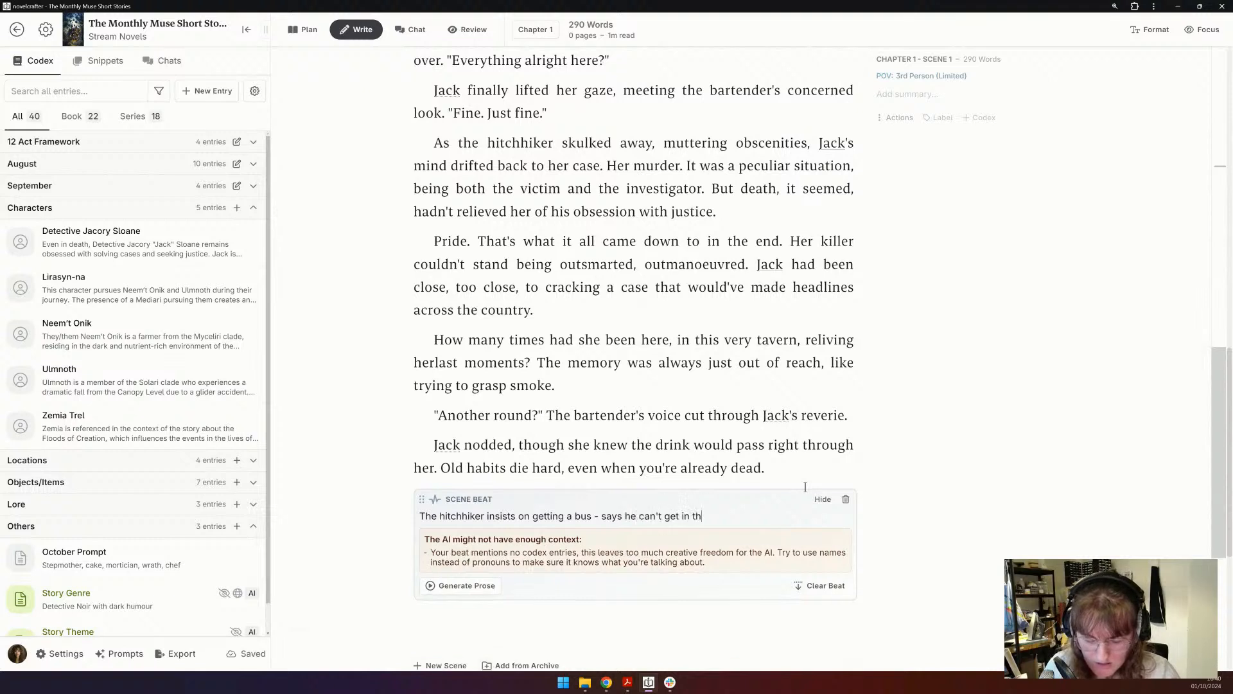
{"action": "type", "text": "e car again. "}
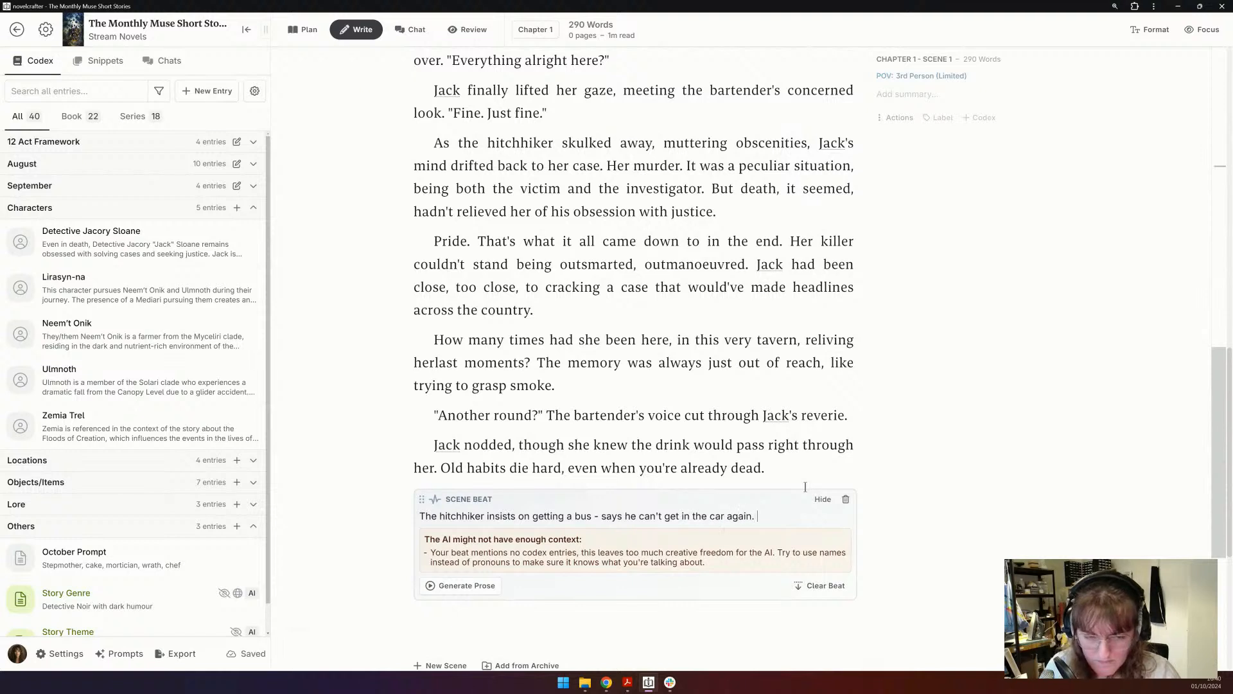
{"action": "type", "text": "Sloane"}
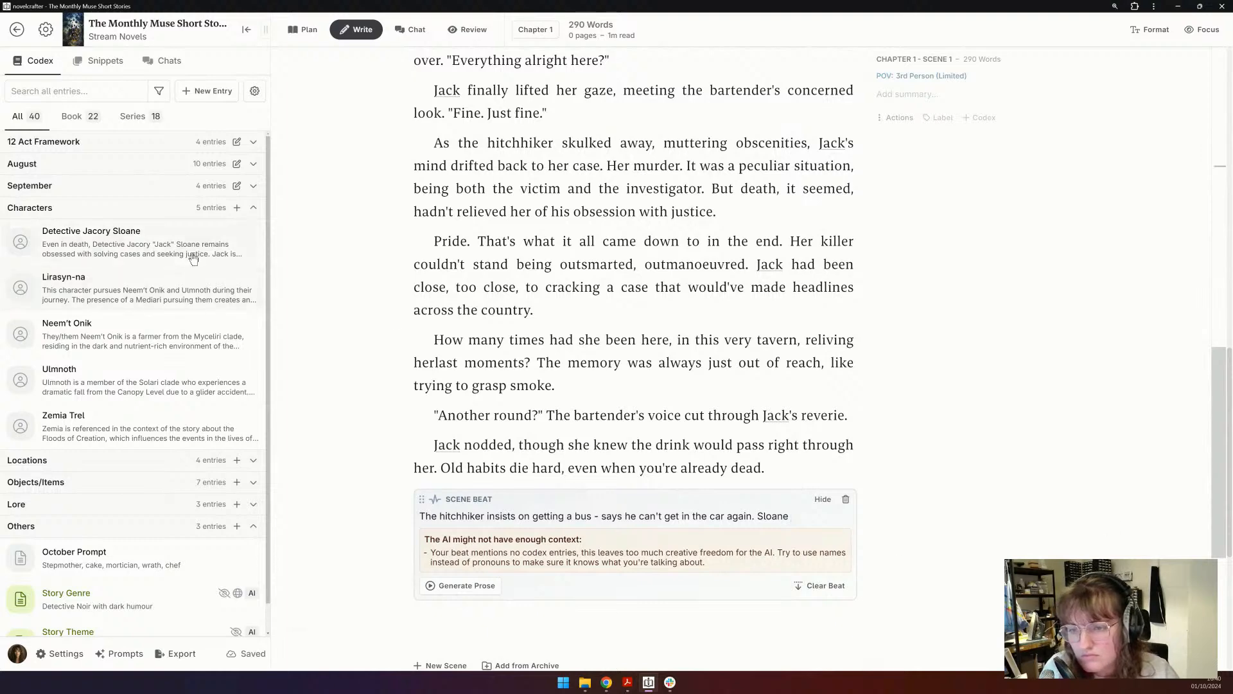
- Add "Sloane" to the aliases of the Detective Jacory Sloane character entry and return to the scene beat
{"action": "left_click", "coordinate": [212, 247]}
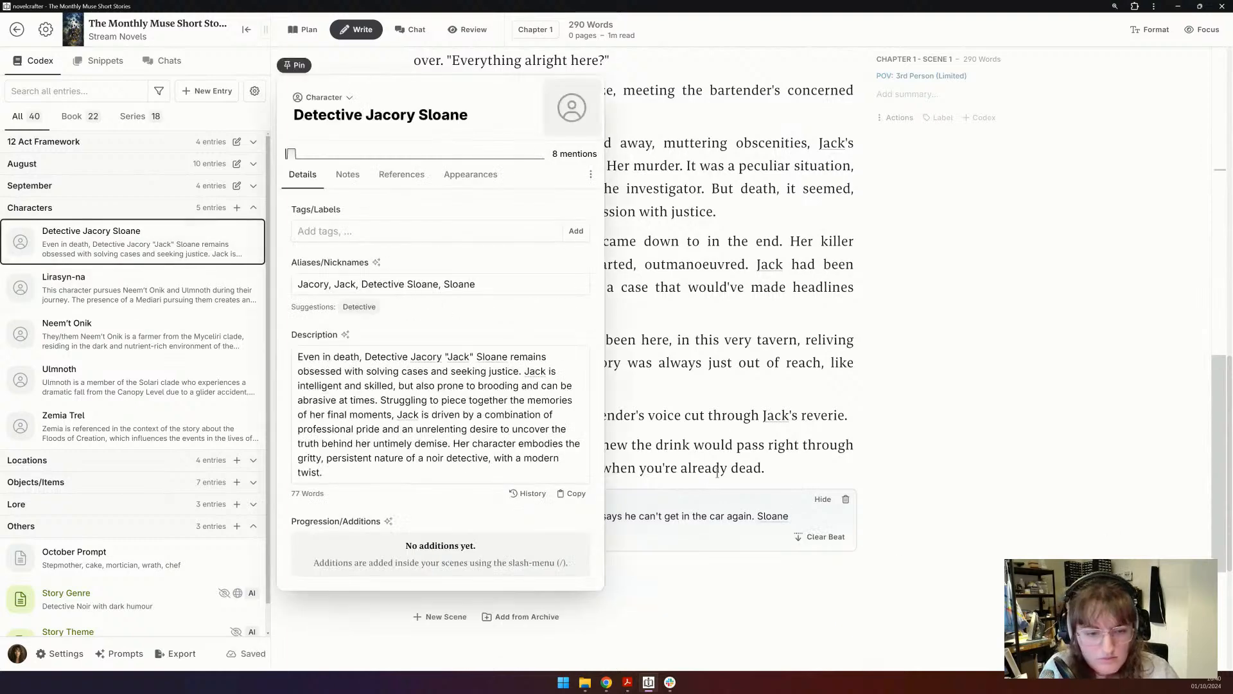
{"action": "left_click", "coordinate": [796, 510]}
- Continue the scene beat with "notices marks on the man" and correct "herlast" to "her last" in the prose above
{"action": "type", "text": "notic"}
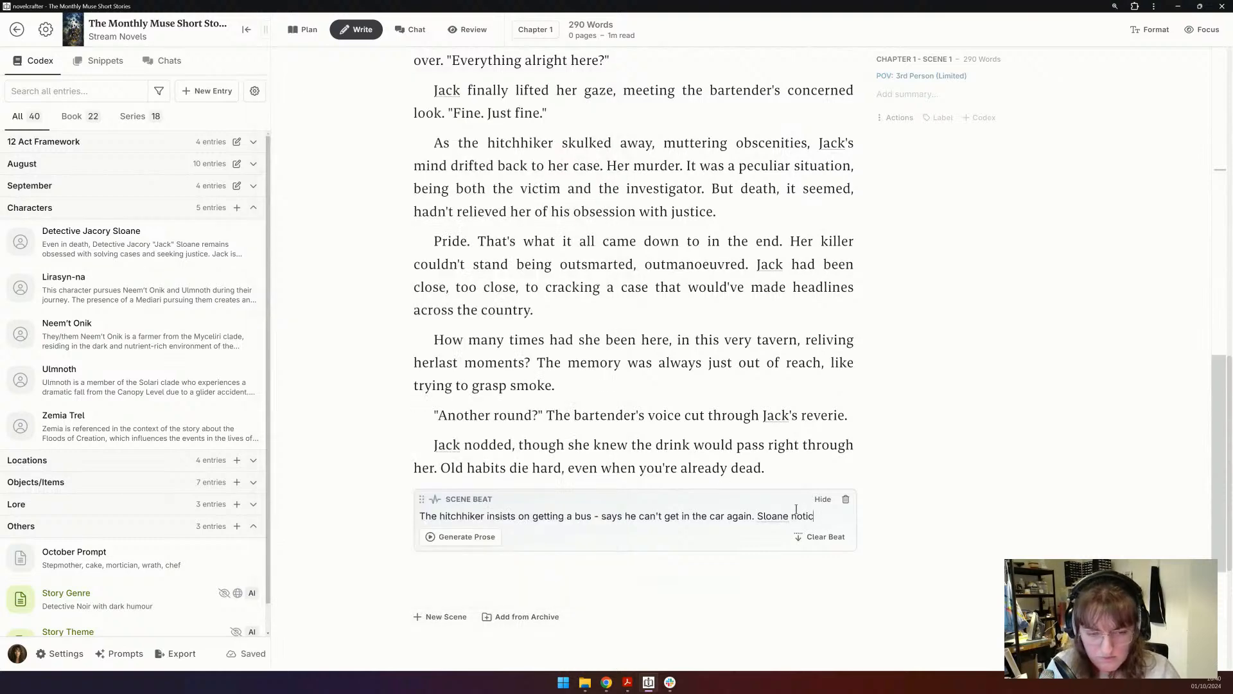
{"action": "type", "text": "es marks "}
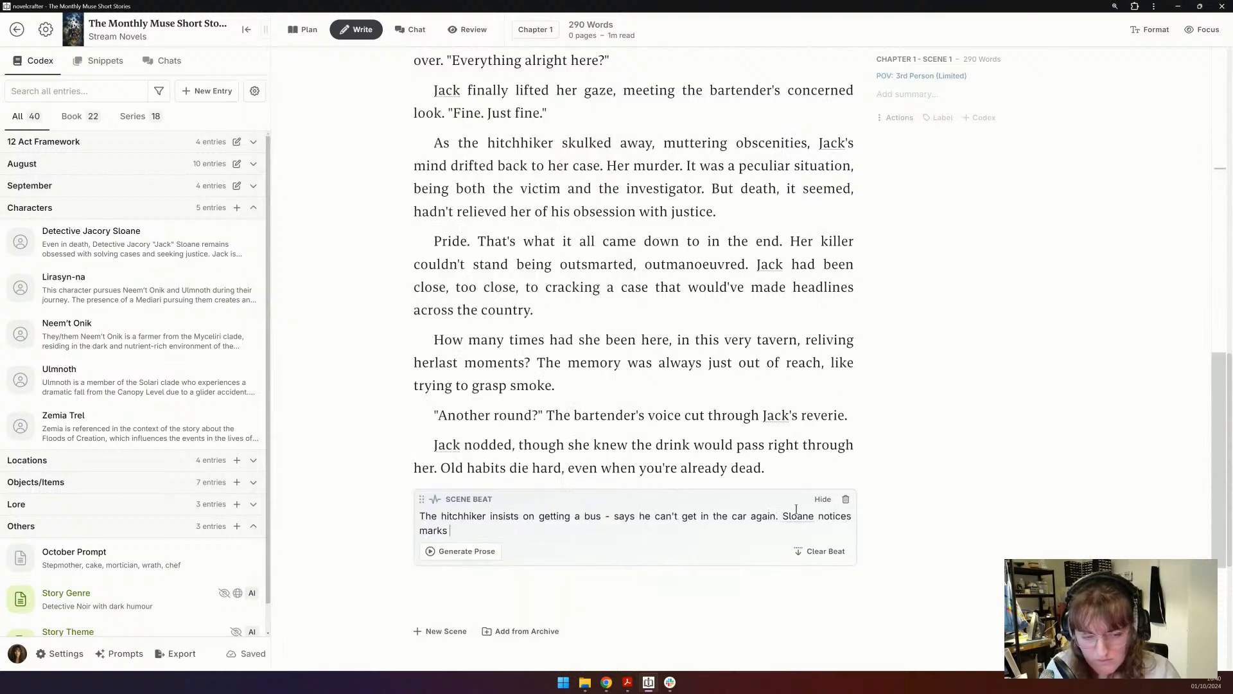
{"action": "type", "text": "on the man"}
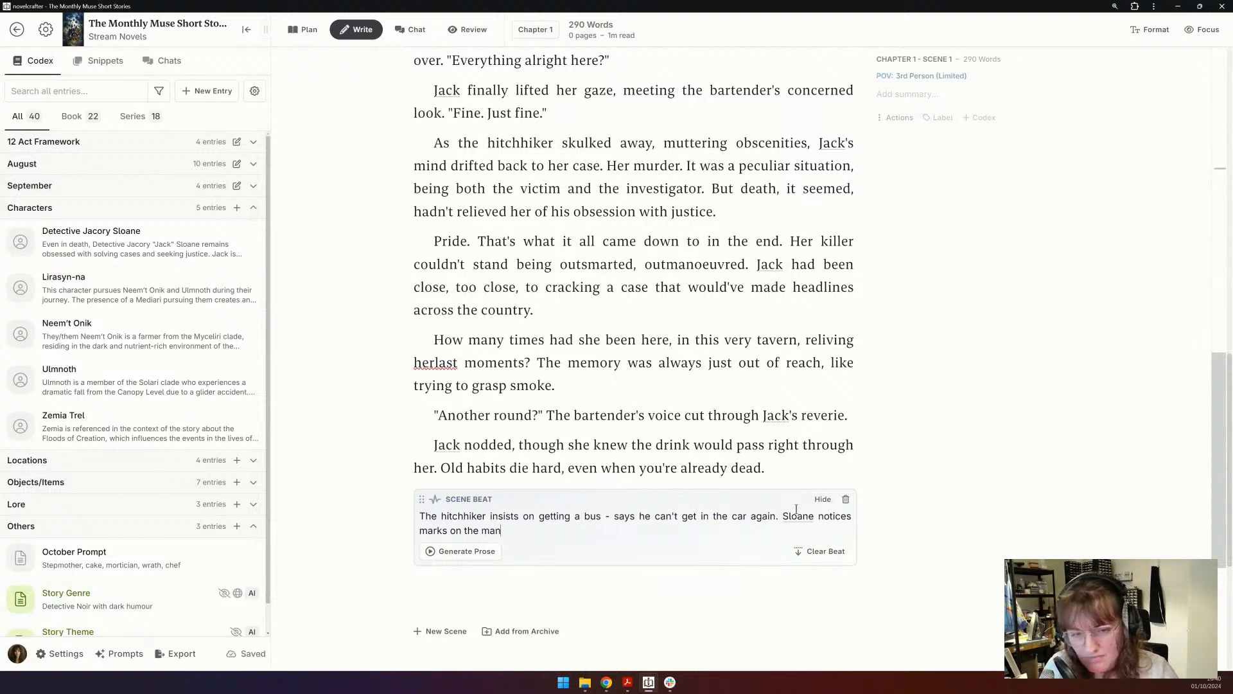
{"action": "left_click", "coordinate": [434, 363]}
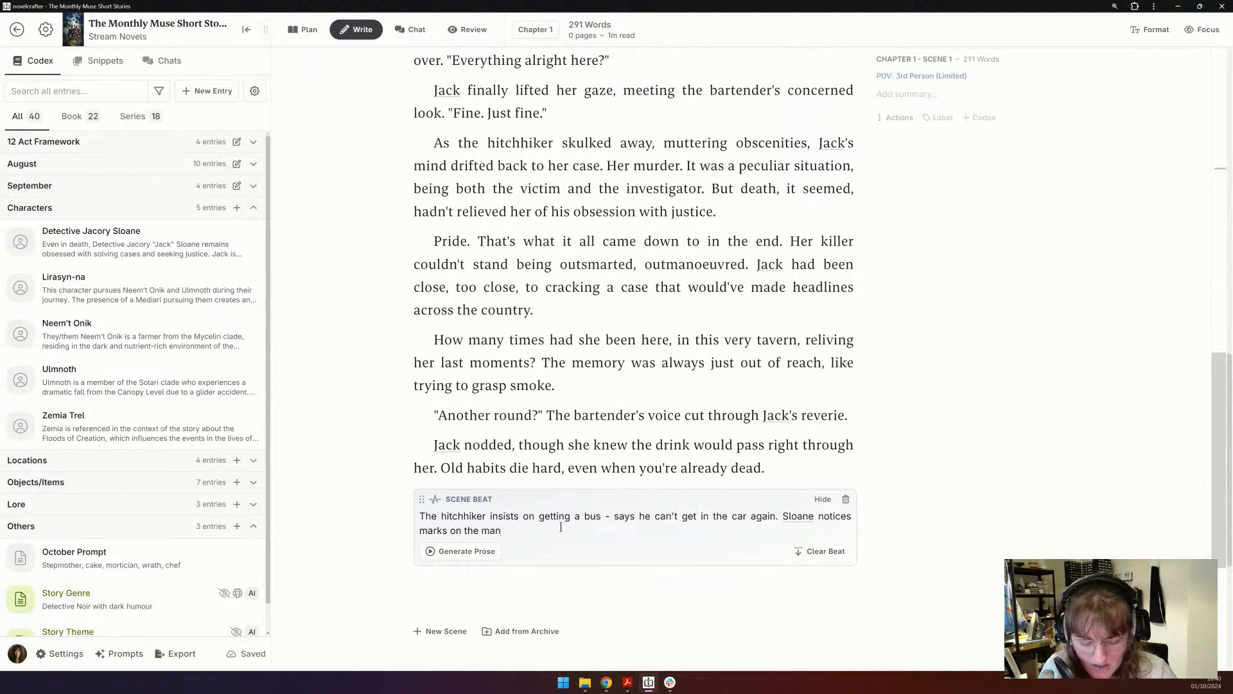
{"action": "type", "text": "Murder m"}
{"action": "key", "text": "BackSpace"}
{"action": "key", "text": "BackSpace"}
{"action": "key", "text": "BackSpace"}
{"action": "key", "text": "BackSpace"}
{"action": "key", "text": "BackSpace"}
{"action": "key", "text": "BackSpace"}
{"action": "key", "text": "BackSpace"}
{"action": "key", "text": "BackSpace"}
{"action": "key", "text": "BackSpace"}
- Add the sentence "Marks indicating murder." to the scene beat after "marks on the man."
{"action": "type", "text": "Marks of"}
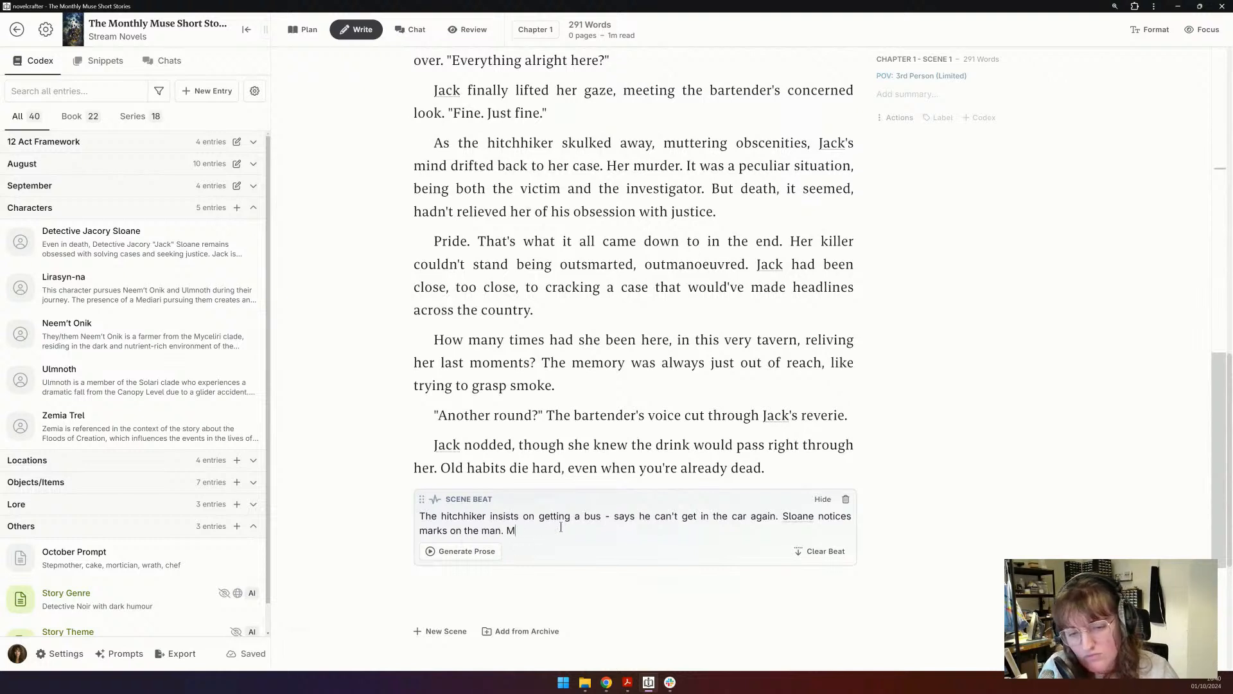
{"action": "key", "text": "BackSpace"}
{"action": "key", "text": "BackSpace"}
{"action": "key", "text": "BackSpace"}
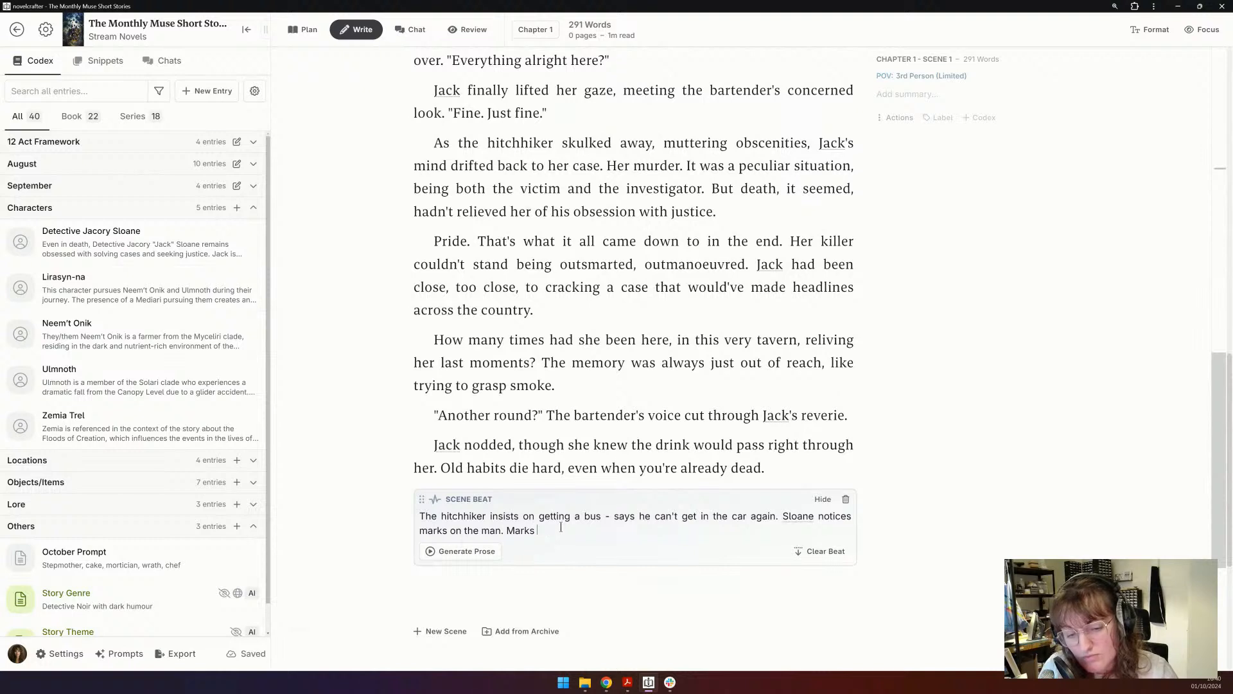
{"action": "type", "text": "indi"}
{"action": "type", "text": "g m"}
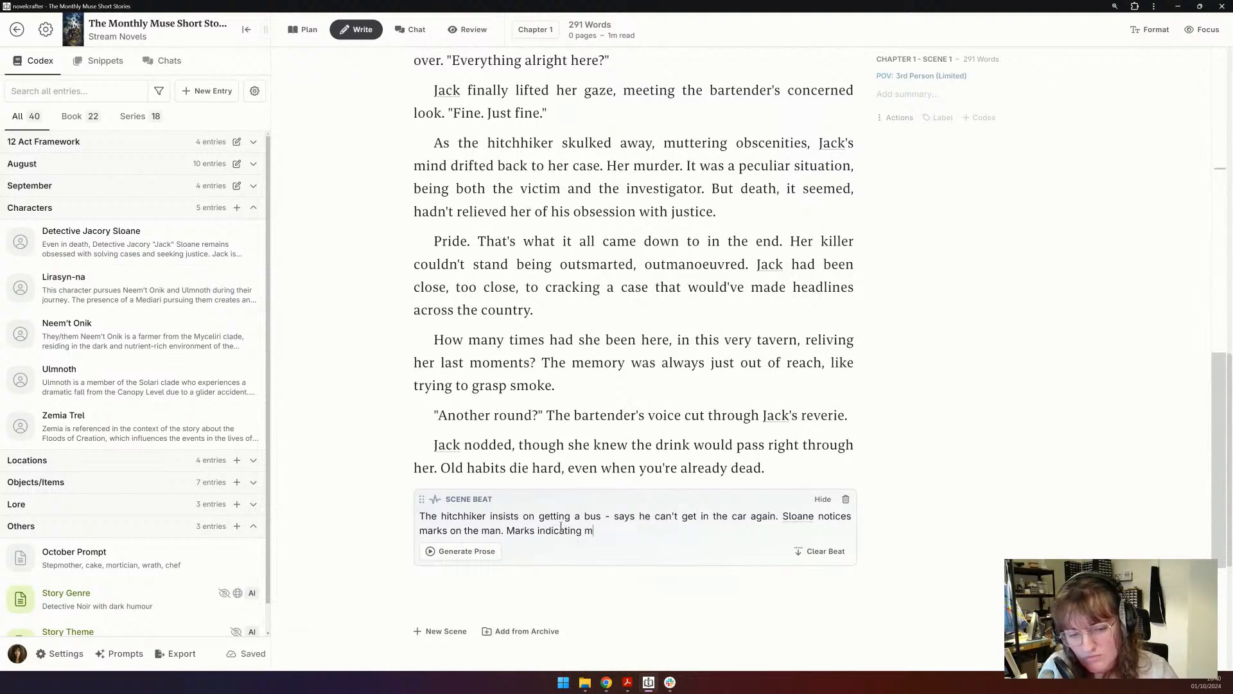
{"action": "type", "text": "urder. She "}
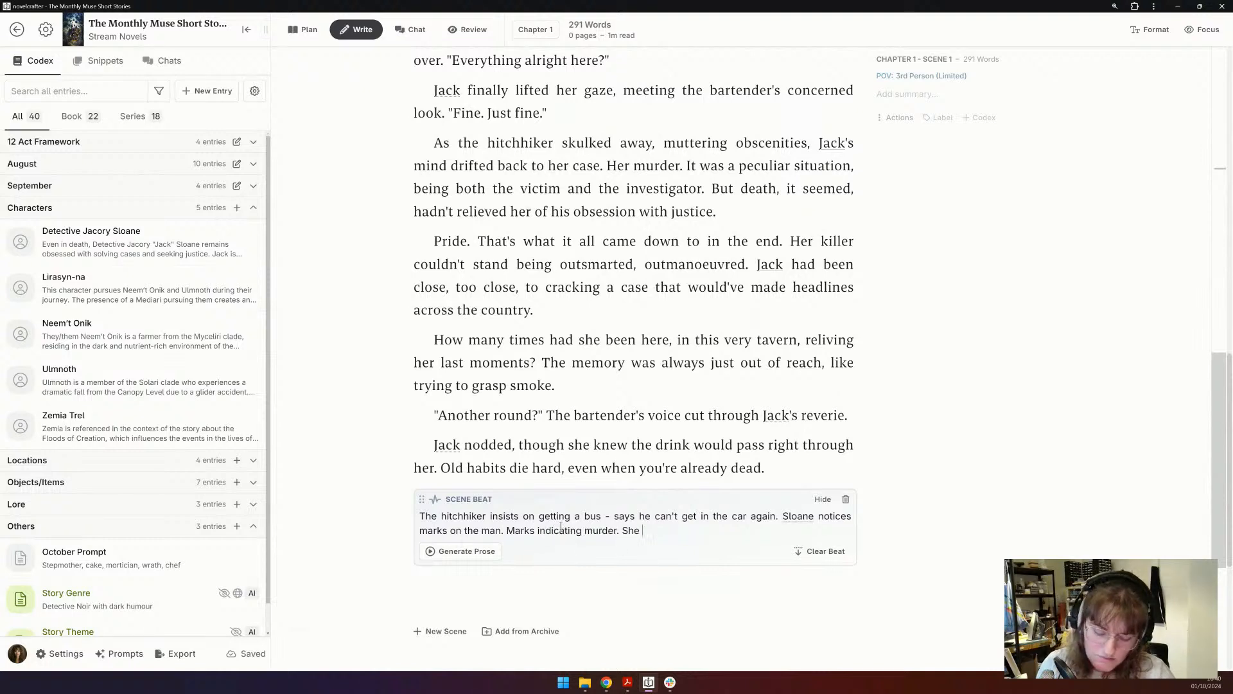
- Finish the scene beat with "She begins to put together a picture of what happened by interpreting the injuries on the hitchhiker."
{"action": "type", "text": "begins to put "}
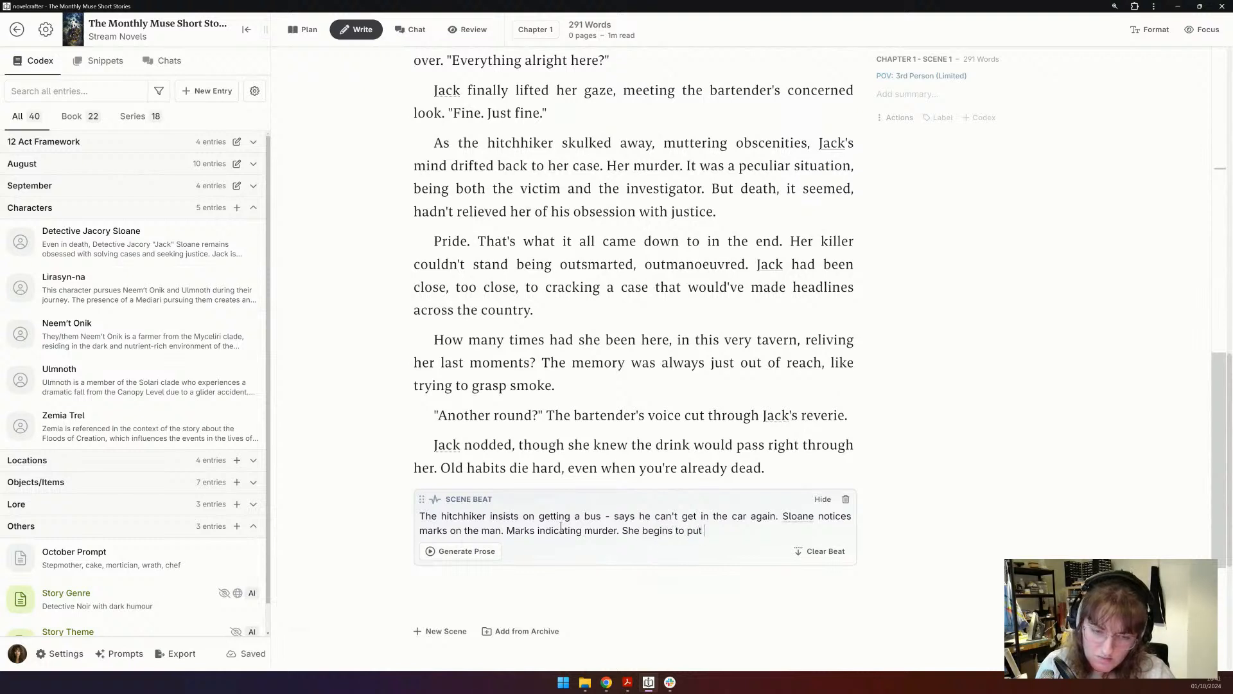
{"action": "type", "text": "together "}
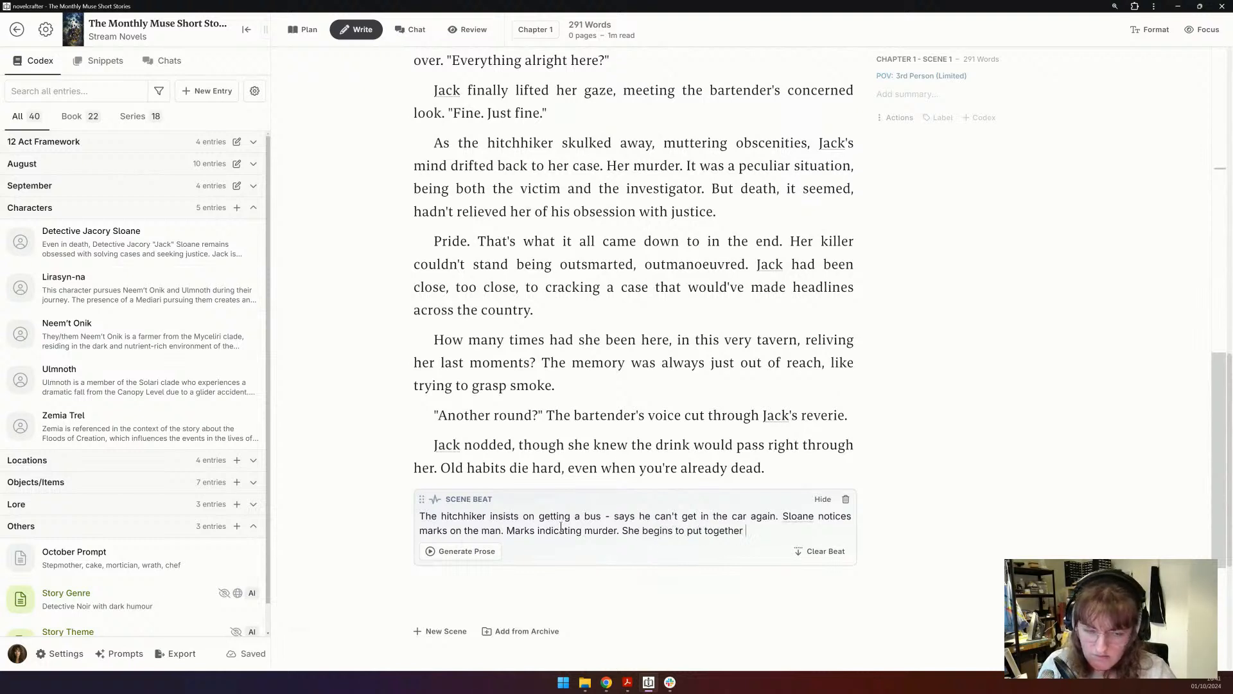
{"action": "type", "text": "a picture of "}
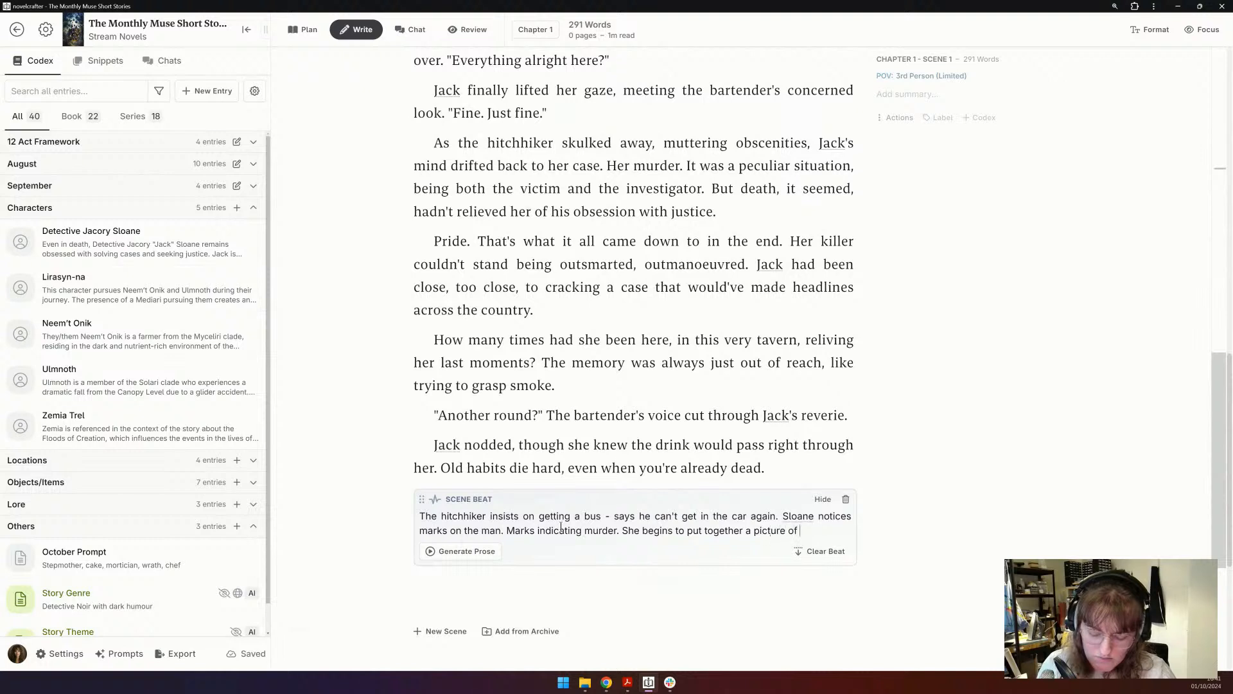
{"action": "type", "text": "what happened b"}
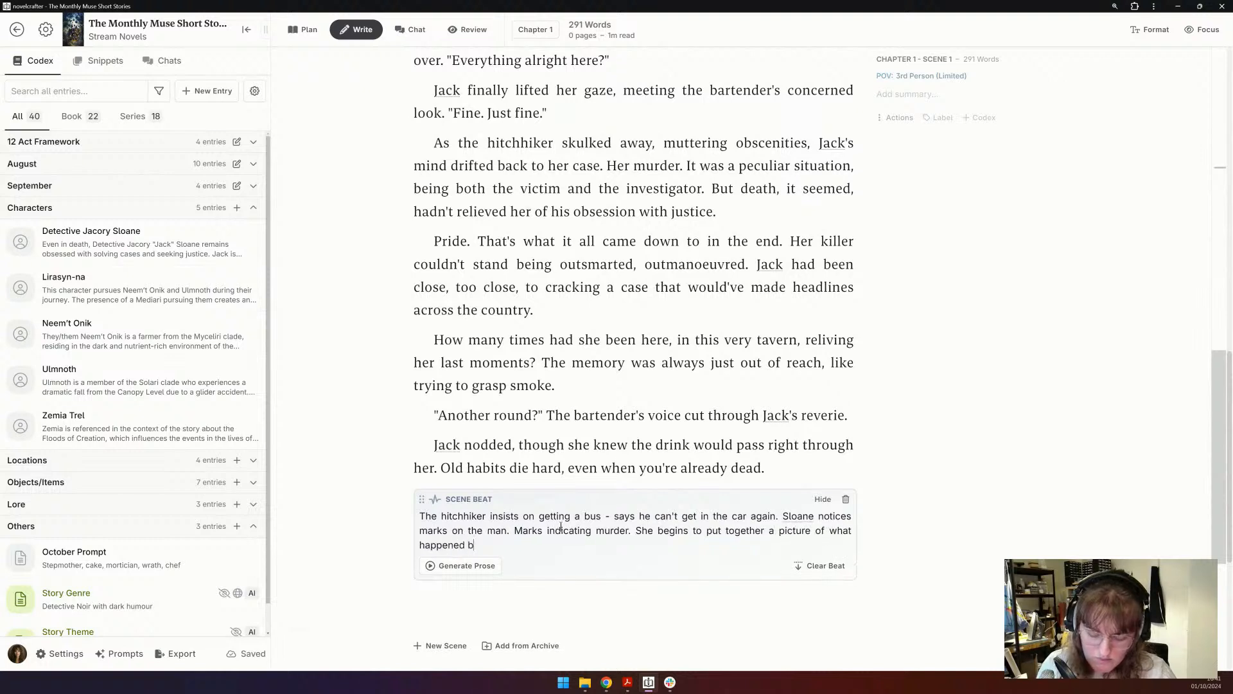
{"action": "type", "text": "y interpreting "}
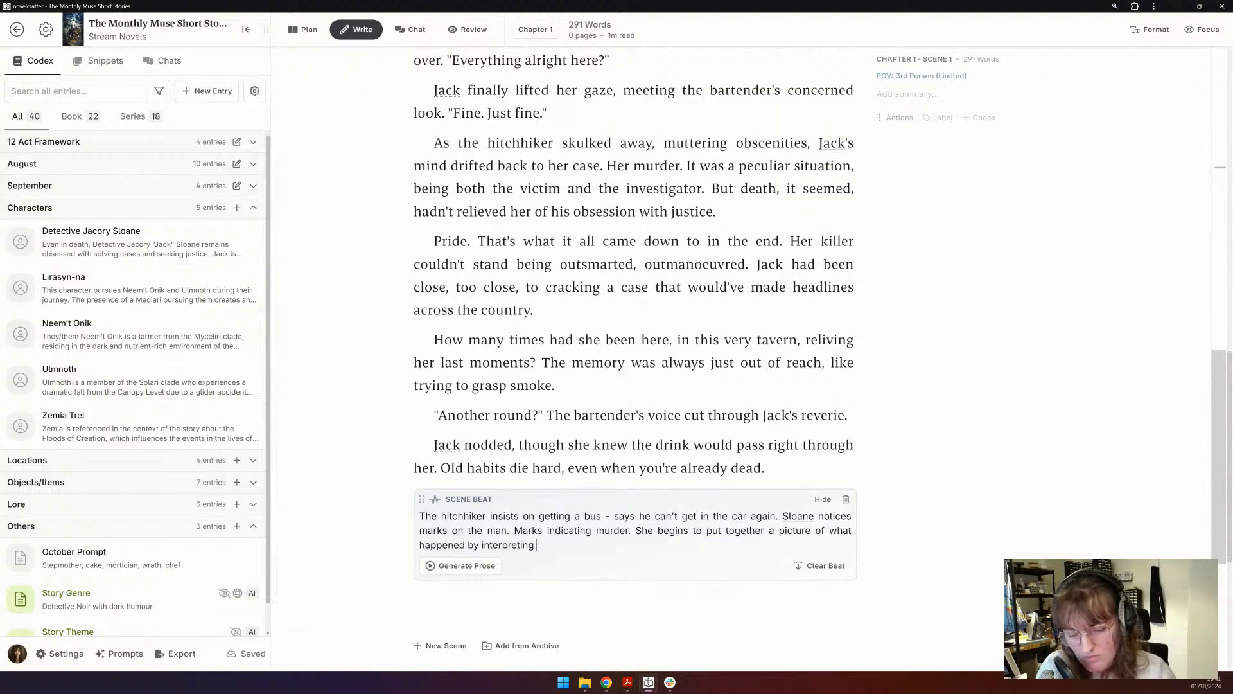
{"action": "type", "text": "the injuries on t"}
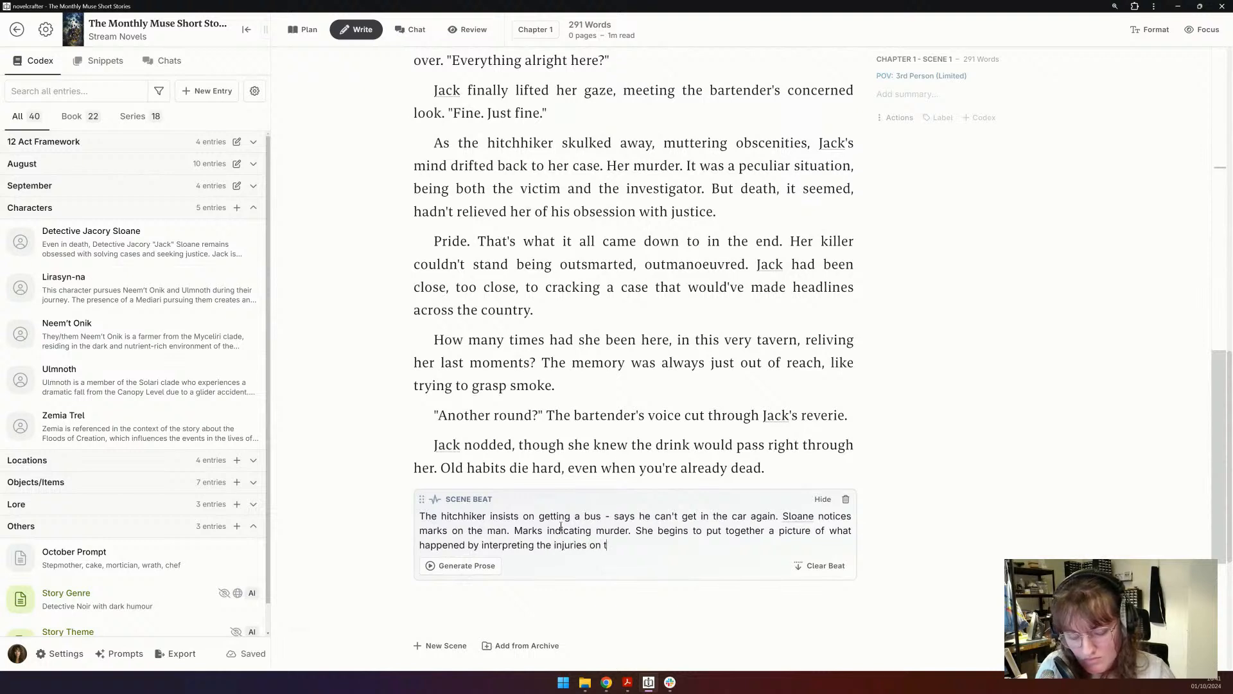
{"action": "type", "text": "he hitchhiker."}
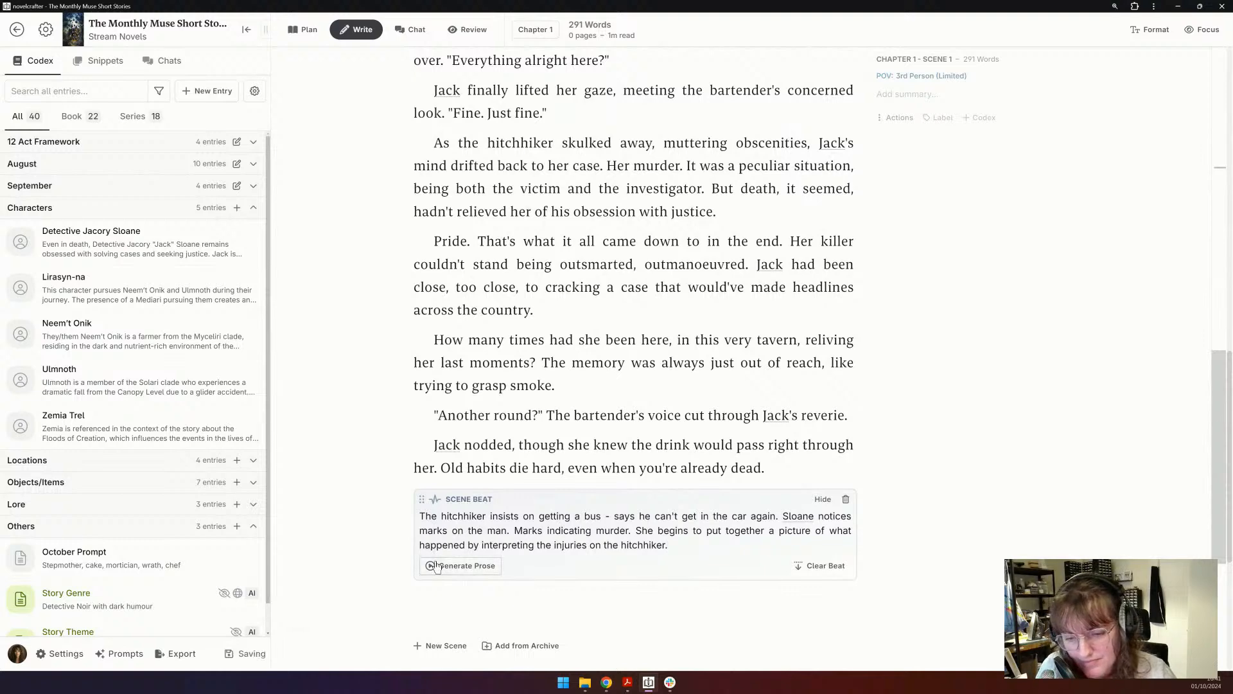
- Add "The hitchhiker doesn't seem to realise that he's also dead - hence why he can see her." to the end of the scene beat
{"action": "left_click", "coordinate": [436, 566]}
{"action": "left_click", "coordinate": [668, 545]}
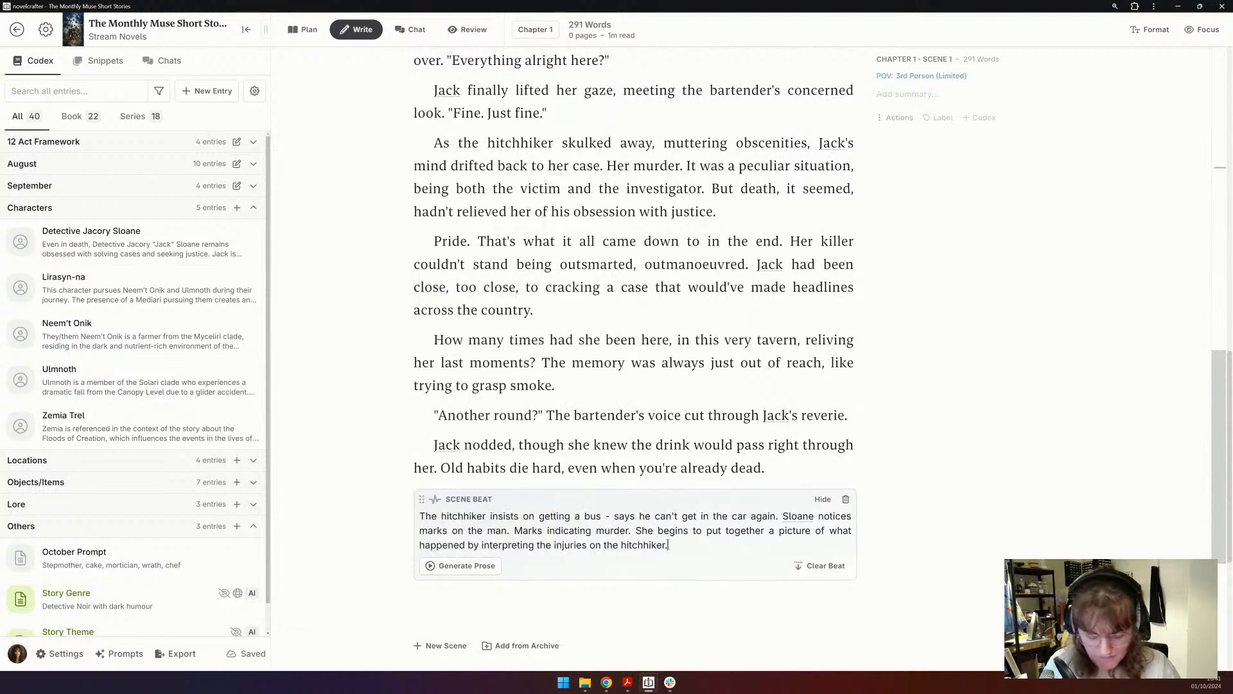
{"action": "type", "text": "The hitch"}
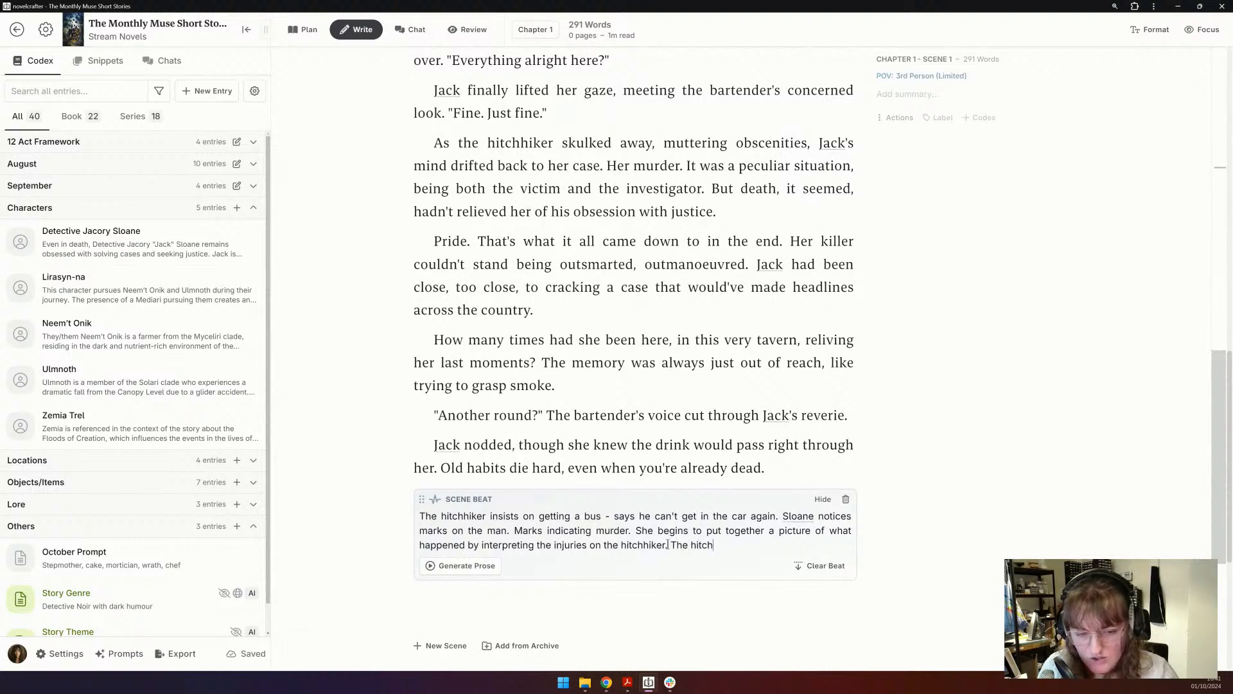
{"action": "type", "text": "hiker doe"}
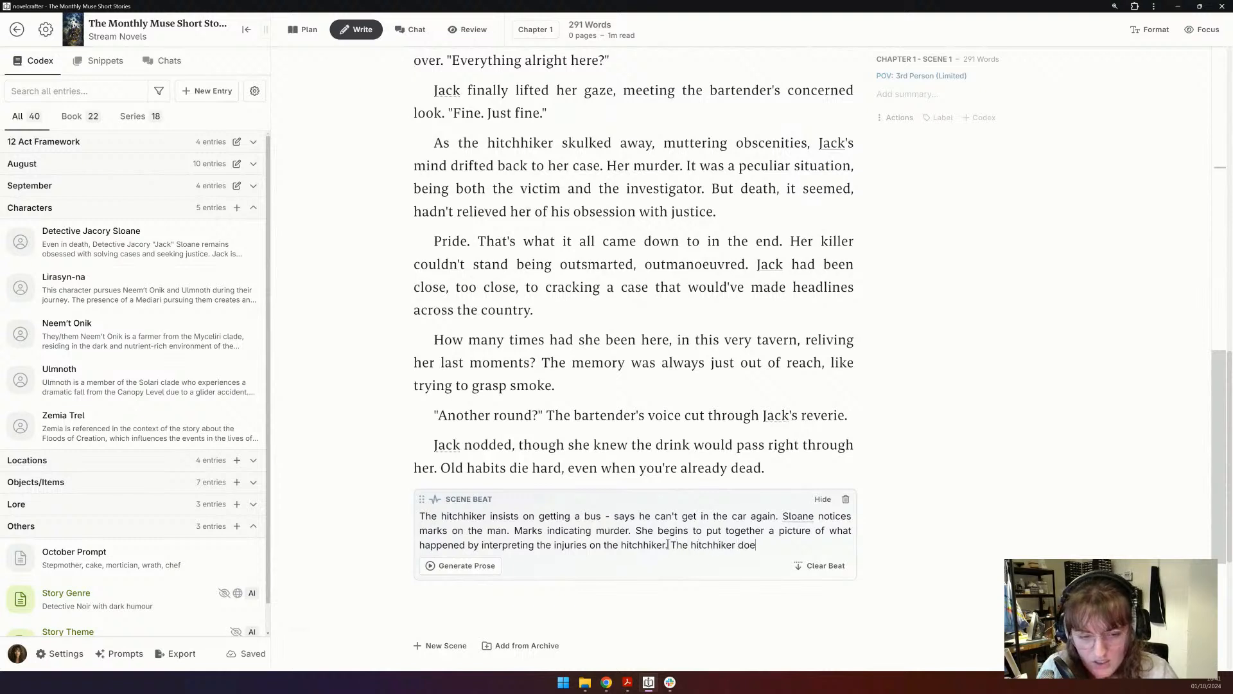
{"action": "type", "text": "sn't seem to r"}
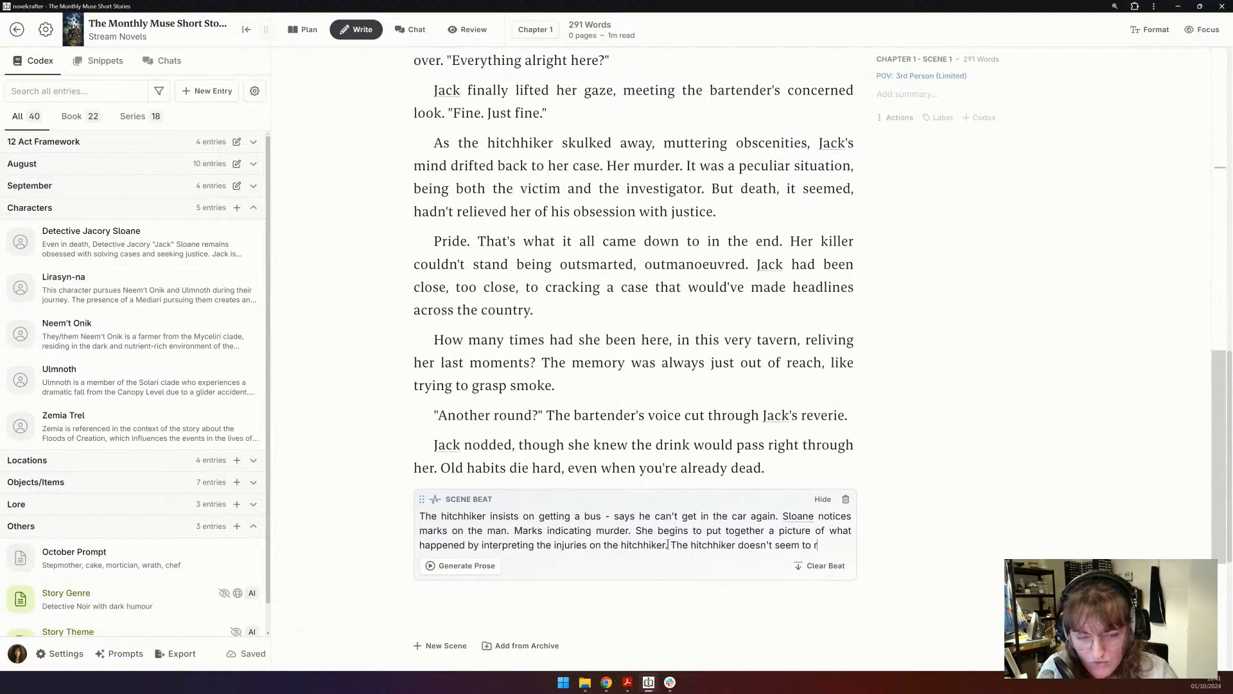
{"action": "type", "text": "ealise that he's "}
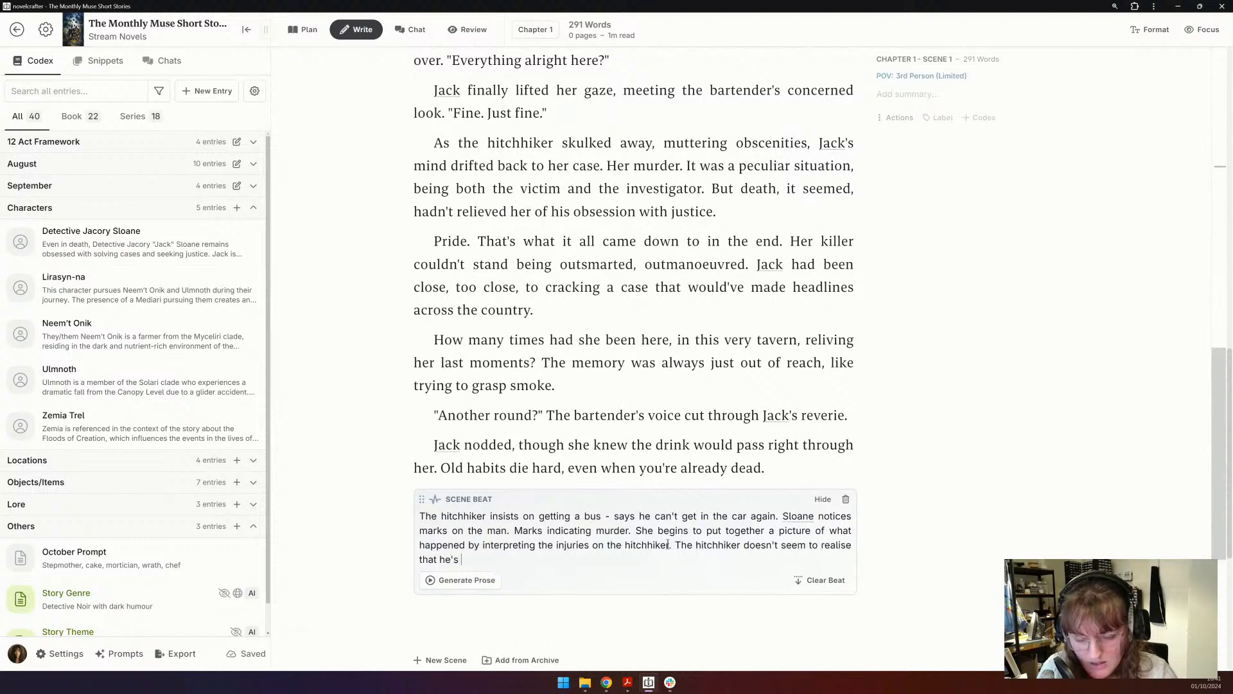
{"action": "type", "text": "also dead "}
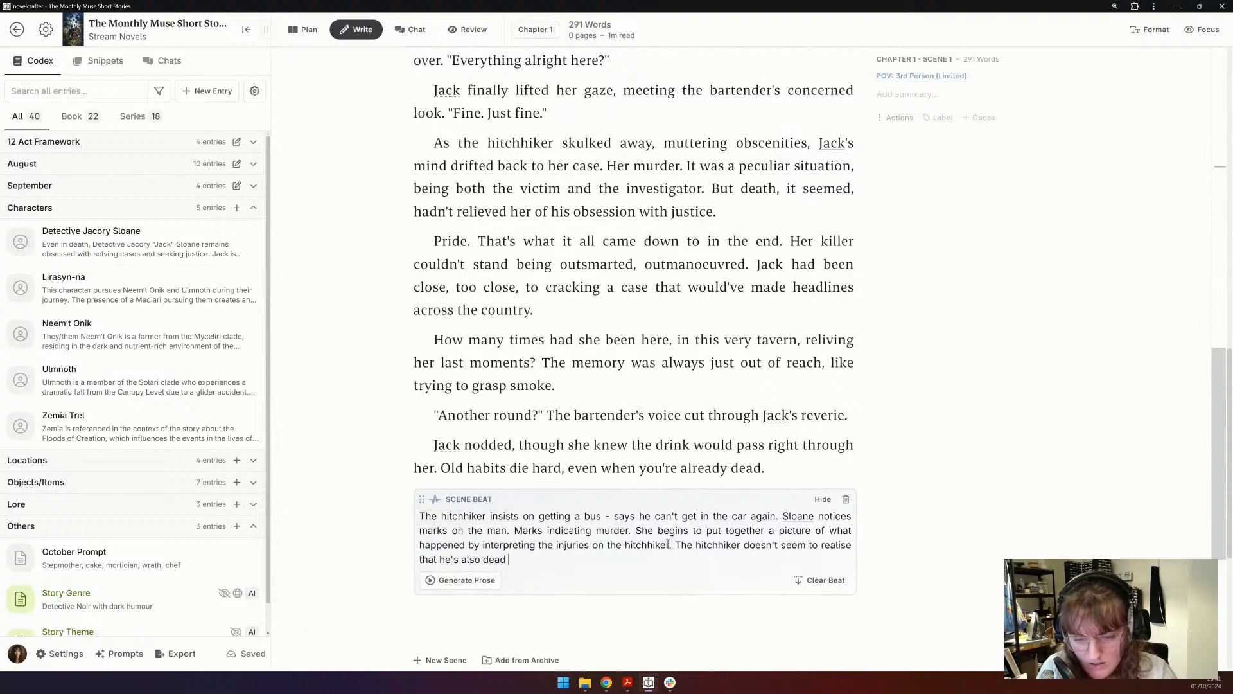
{"action": "type", "text": "- hence why he"}
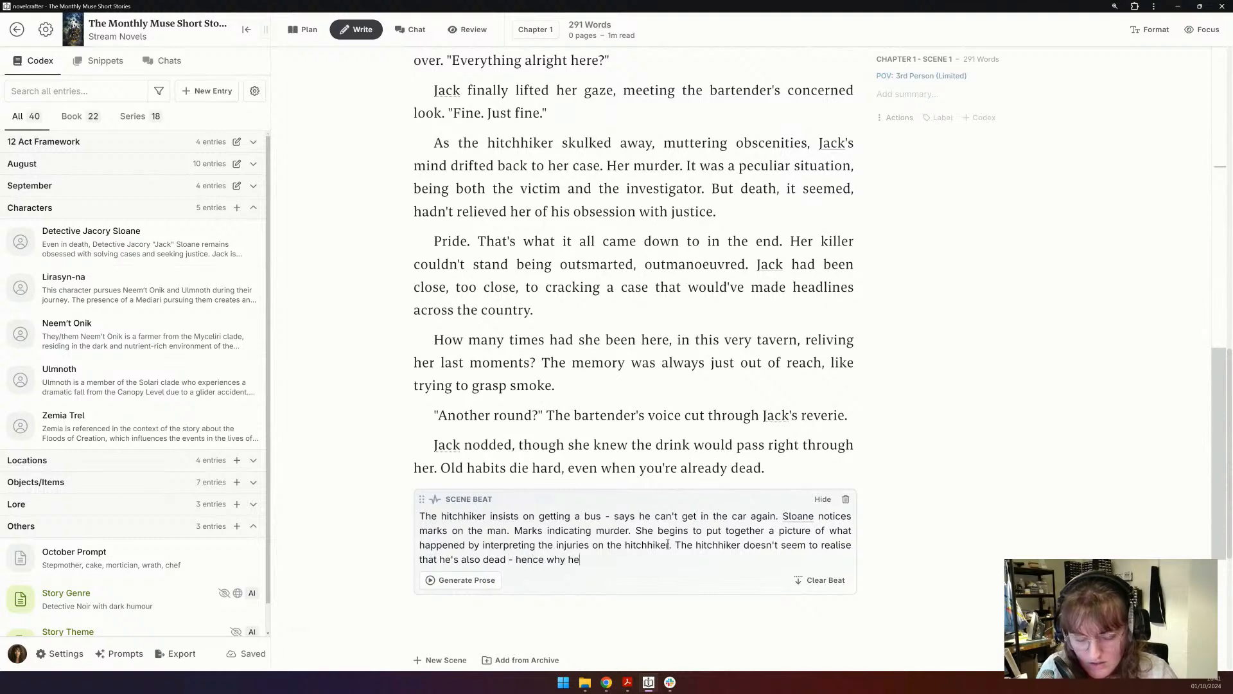
{"action": "type", "text": " can see her."}
- Insert "transparent" before "man" in the bartender's description, so it reads "a burly transparent man"
{"action": "scroll", "coordinate": [329, 452], "scroll_direction": "up", "scroll_amount": 6}
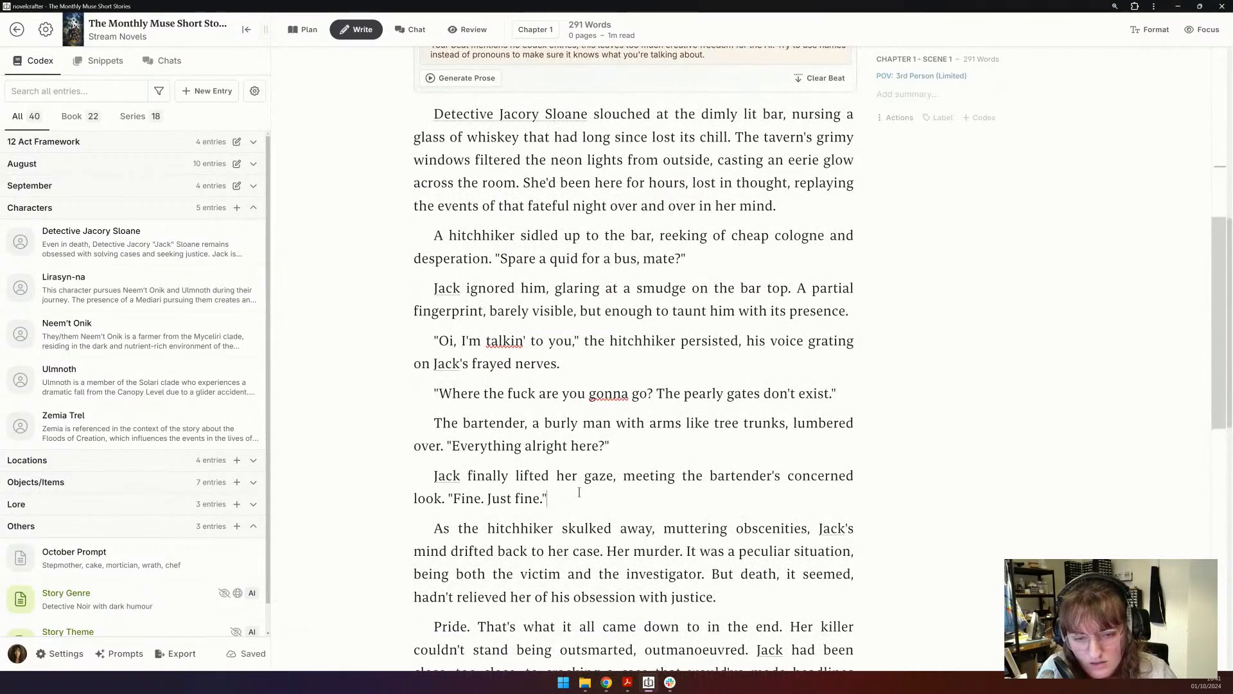
{"action": "left_click", "coordinate": [583, 422]}
{"action": "type", "text": "transparetn"}
{"action": "key", "text": "BackSpace"}
{"action": "key", "text": "BackSpace"}
{"action": "type", "text": "nt"}
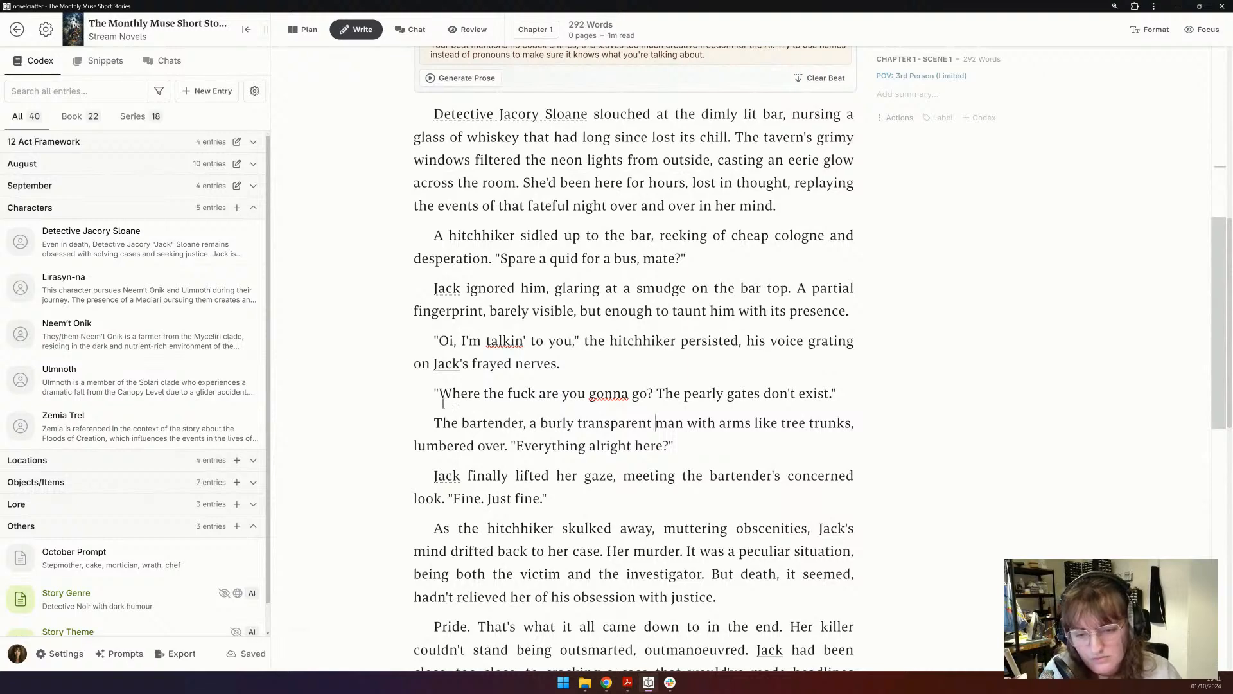
- Generate prose from the new scene beat with the General Purpose prompt and Claude 3.5 - Sonnet, and apply the result
{"action": "scroll", "coordinate": [462, 422], "scroll_direction": "down", "scroll_amount": 8}
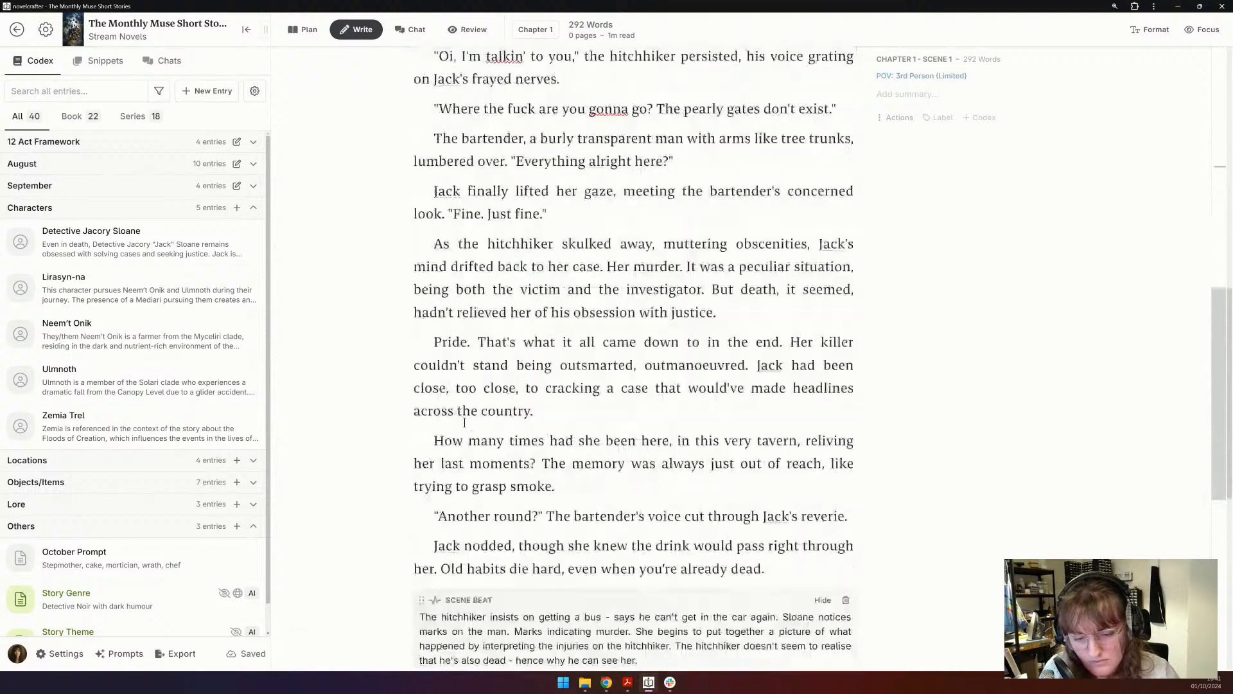
{"action": "left_click", "coordinate": [465, 437]}
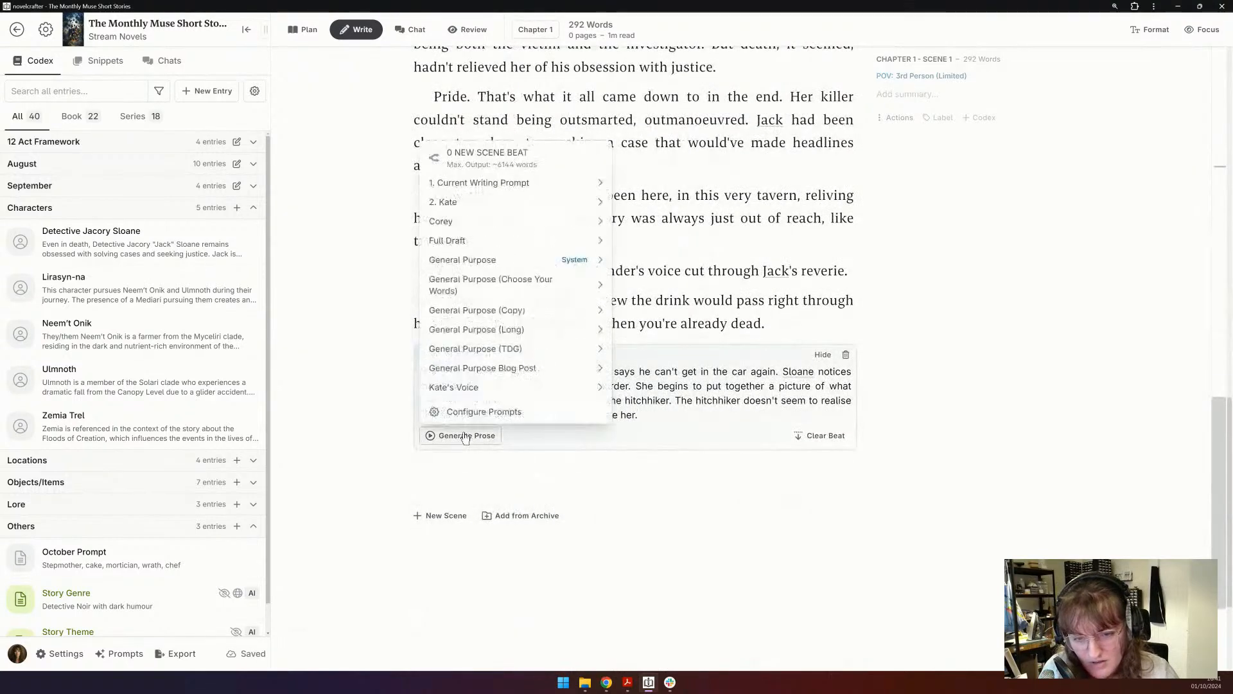
{"action": "mouse_move", "coordinate": [564, 267]}
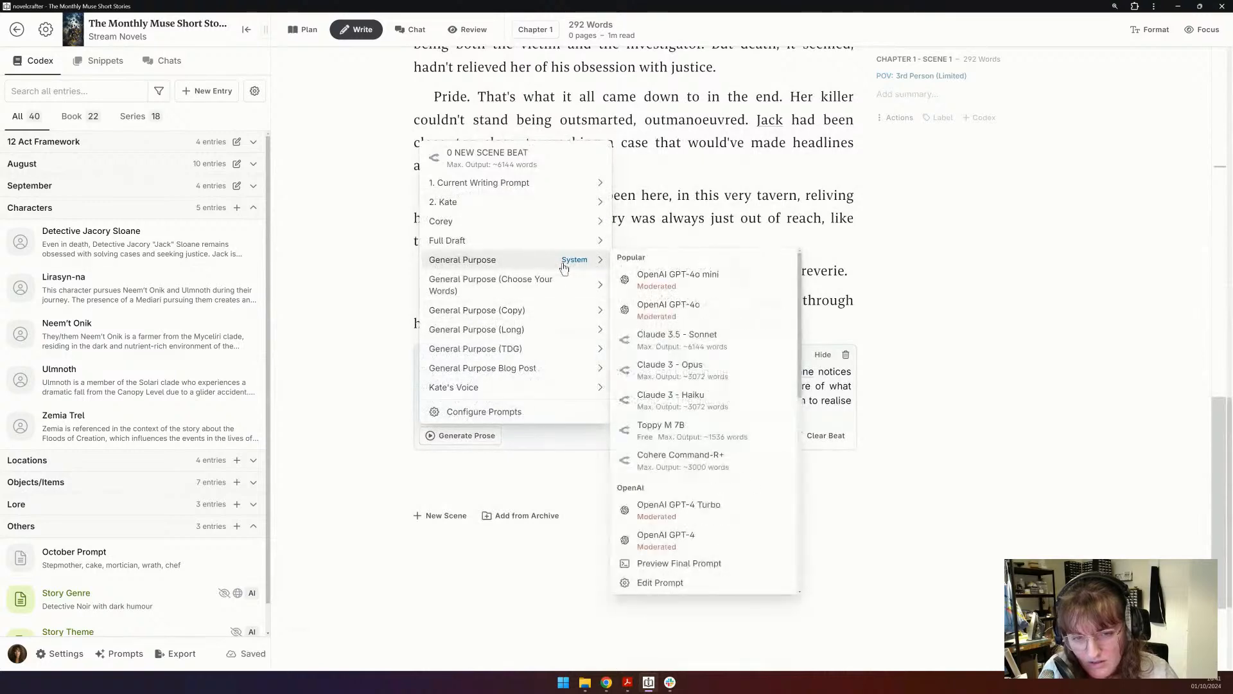
{"action": "left_click", "coordinate": [662, 343]}
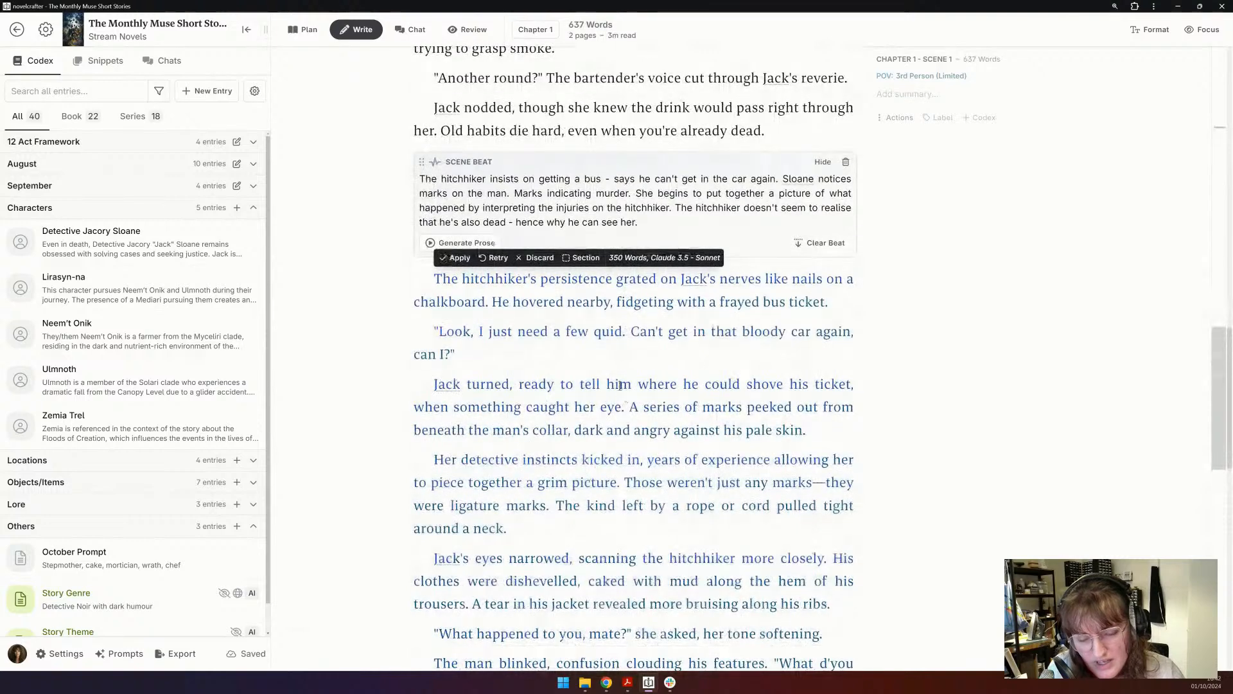
{"action": "left_click", "coordinate": [453, 258]}
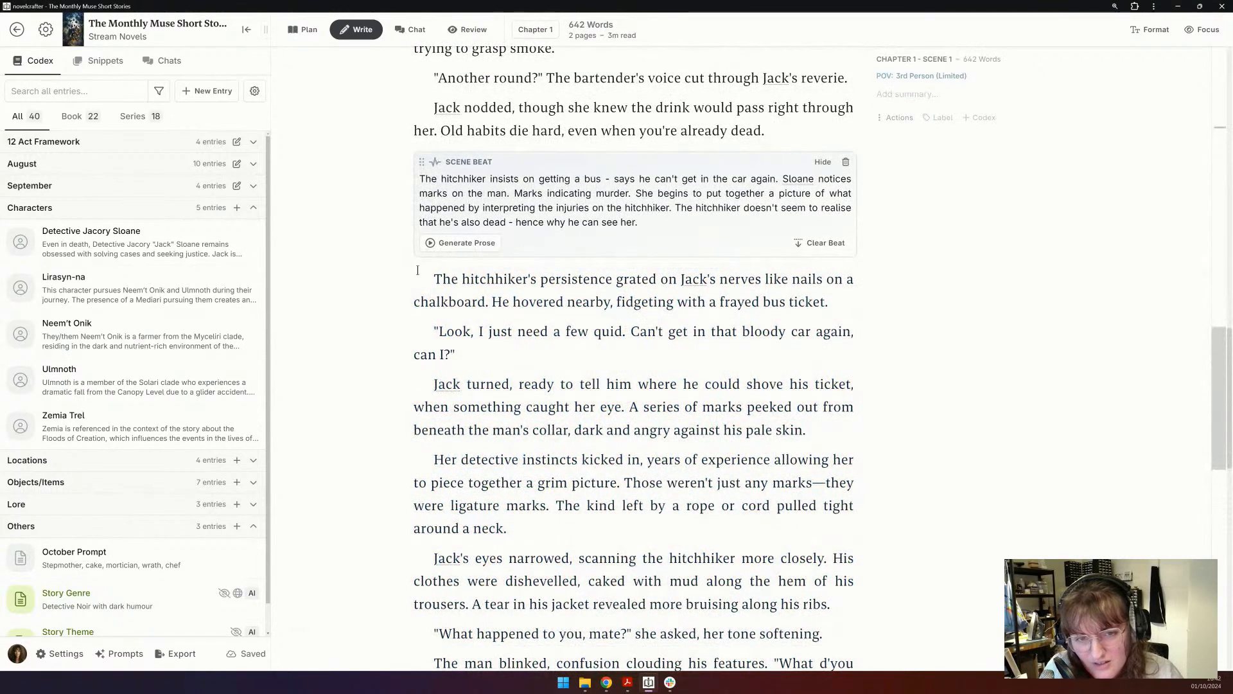
- Delete the generated opening paragraph about the hitchhiker's persistence and frayed bus ticket, including its empty line
{"action": "left_click_drag", "start_coordinate": [414, 270], "coordinate": [880, 306]}
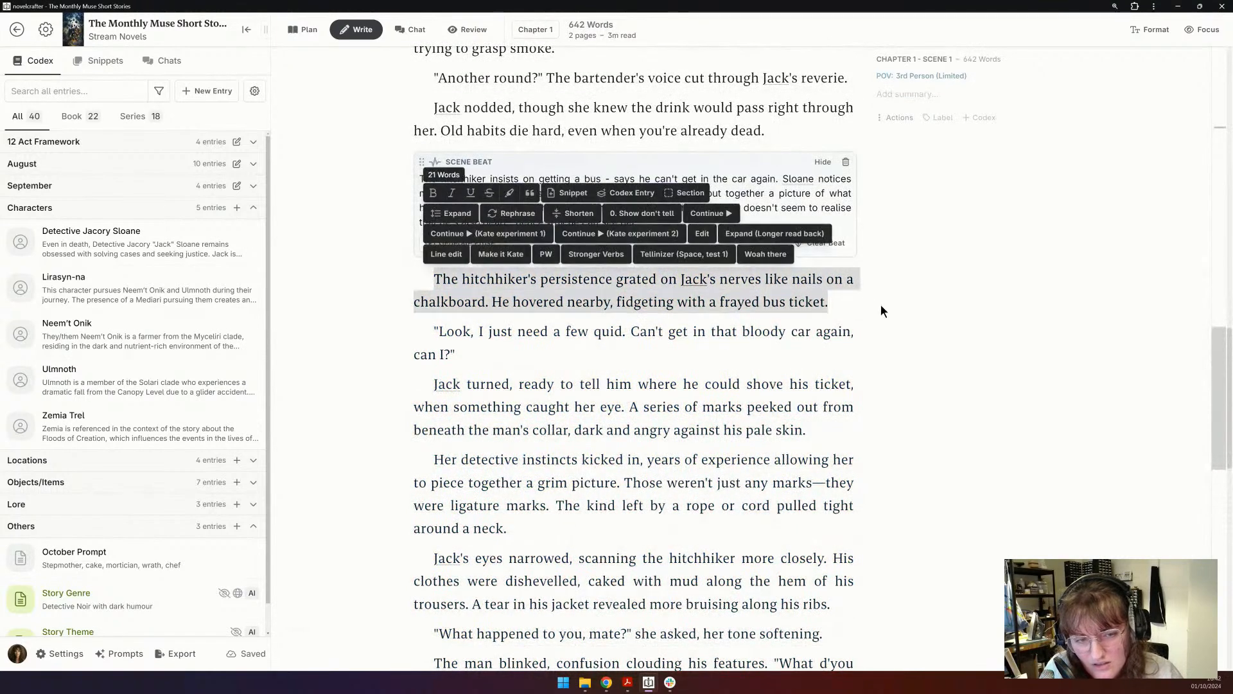
{"action": "key", "text": "Delete"}
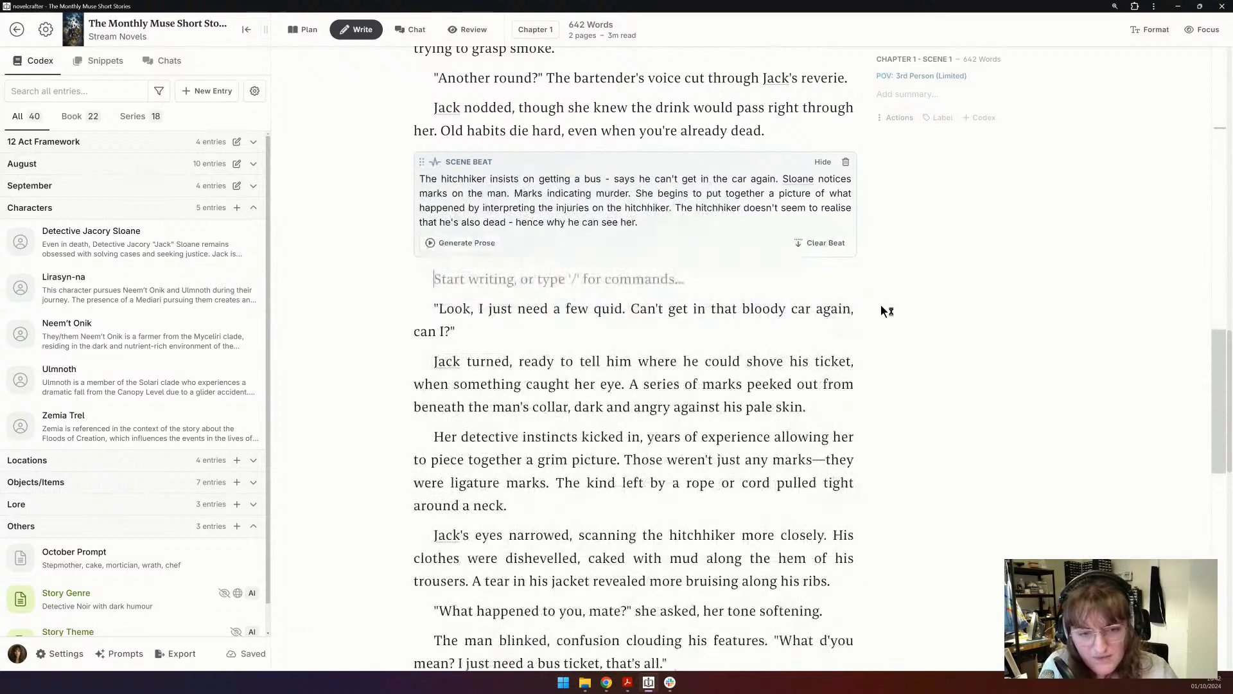
{"action": "key", "text": "Delete"}
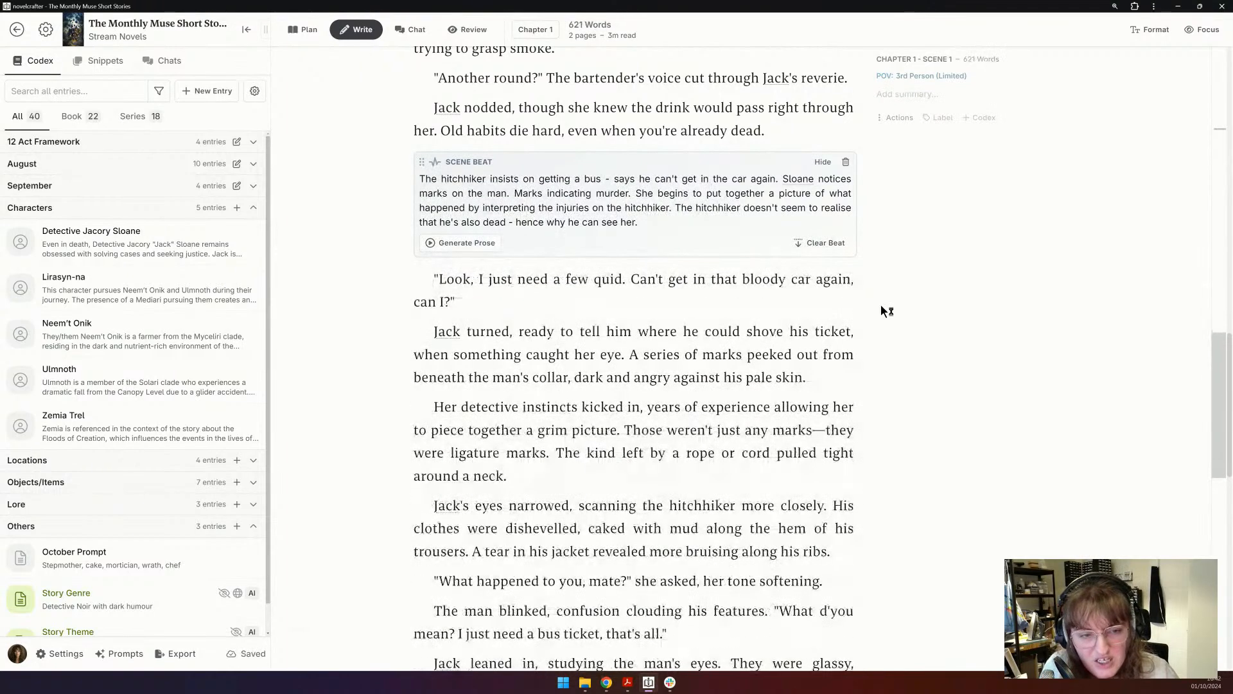
- Replace "ticket" with "begging" in the sentence where Jack turns, ready to tell him where to shove it
{"action": "scroll", "coordinate": [593, 363], "scroll_direction": "down", "scroll_amount": 1}
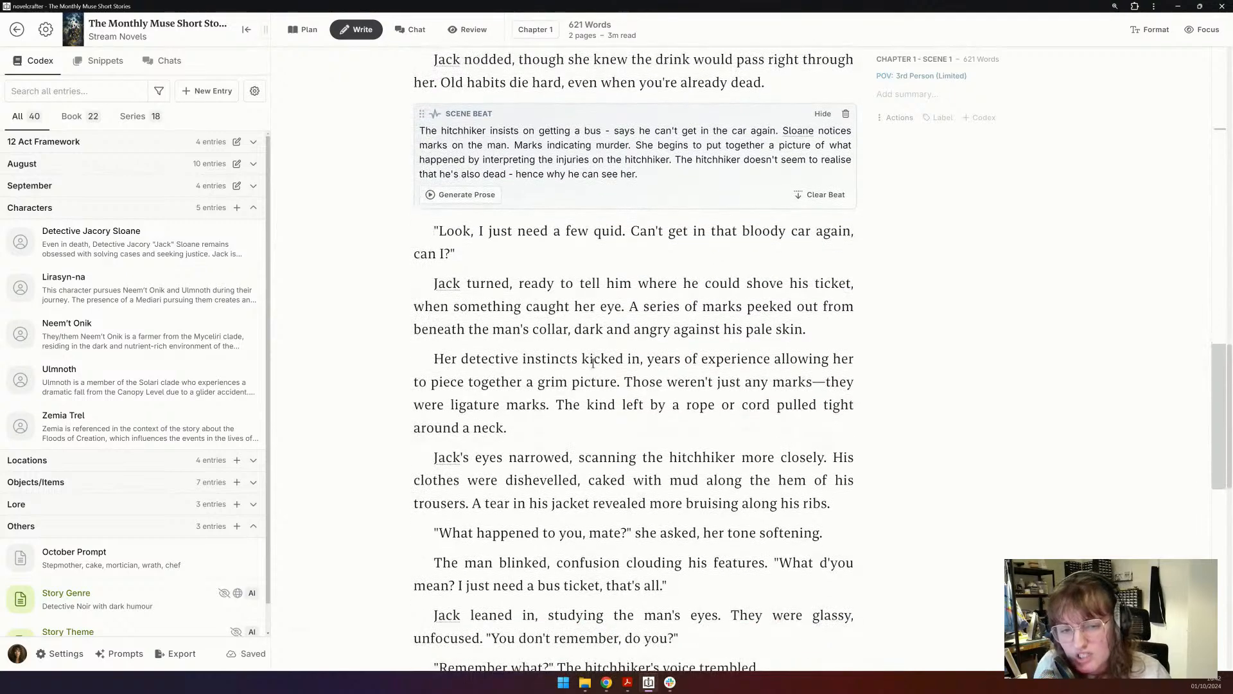
{"action": "double_click", "coordinate": [824, 286]}
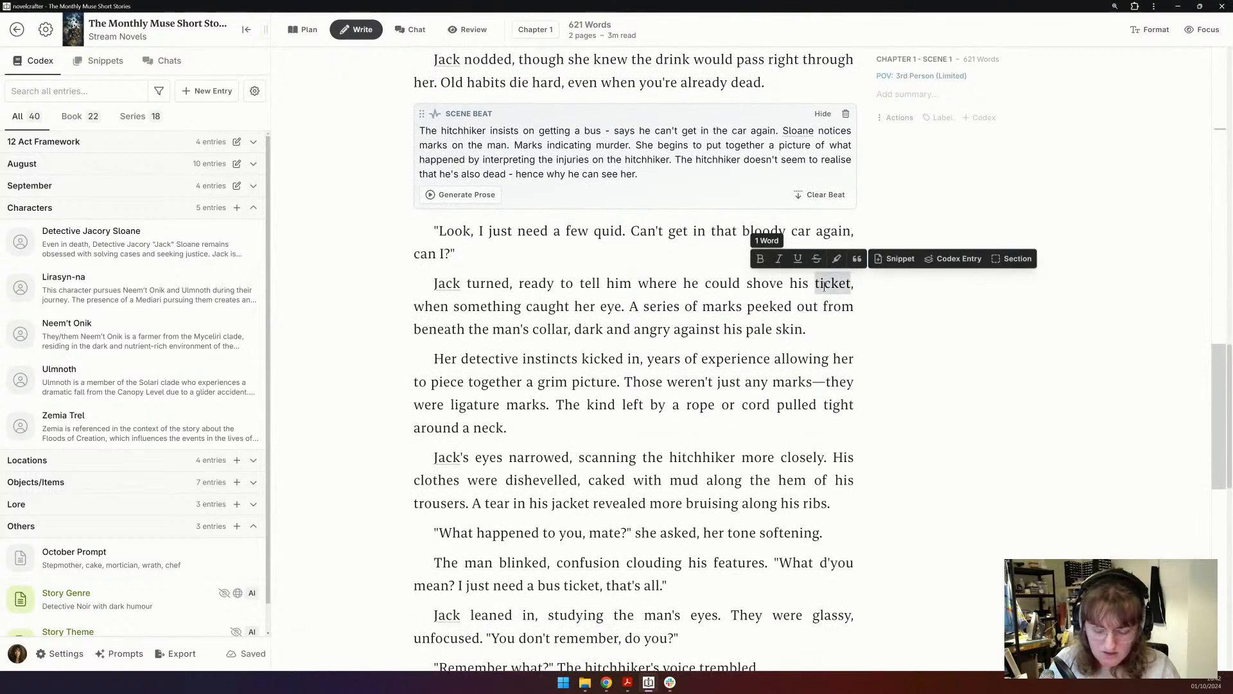
{"action": "type", "text": "beggin"}
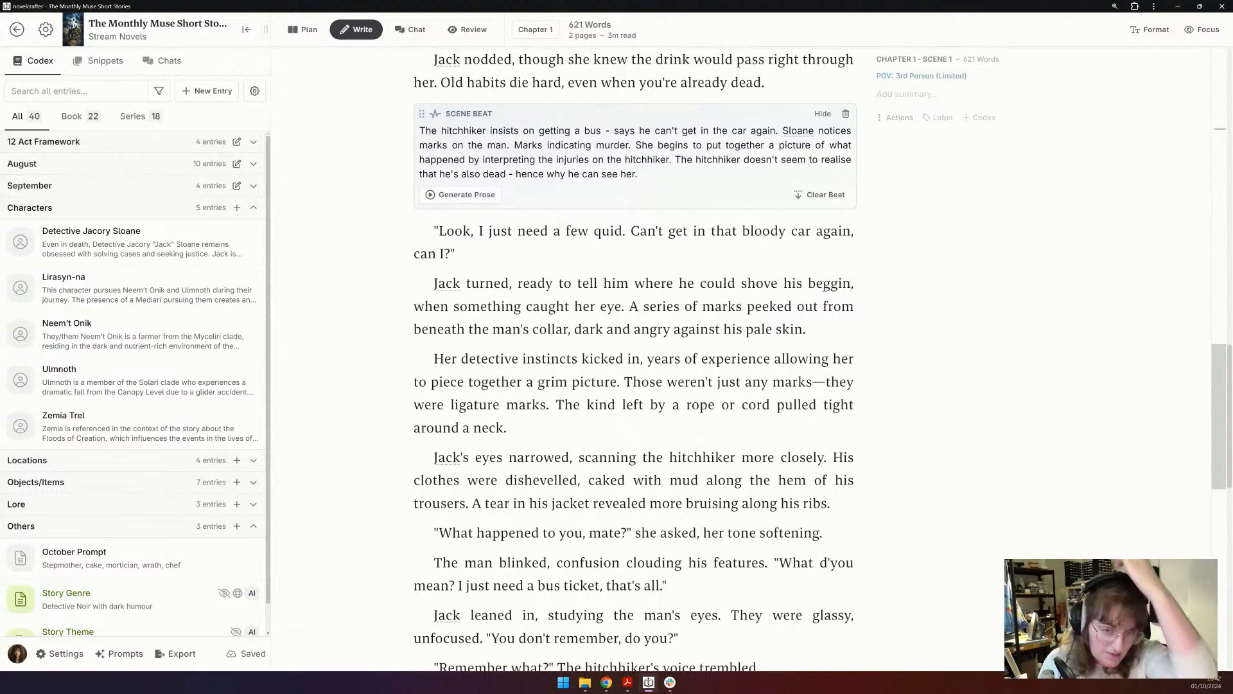
{"action": "type", "text": "g"}
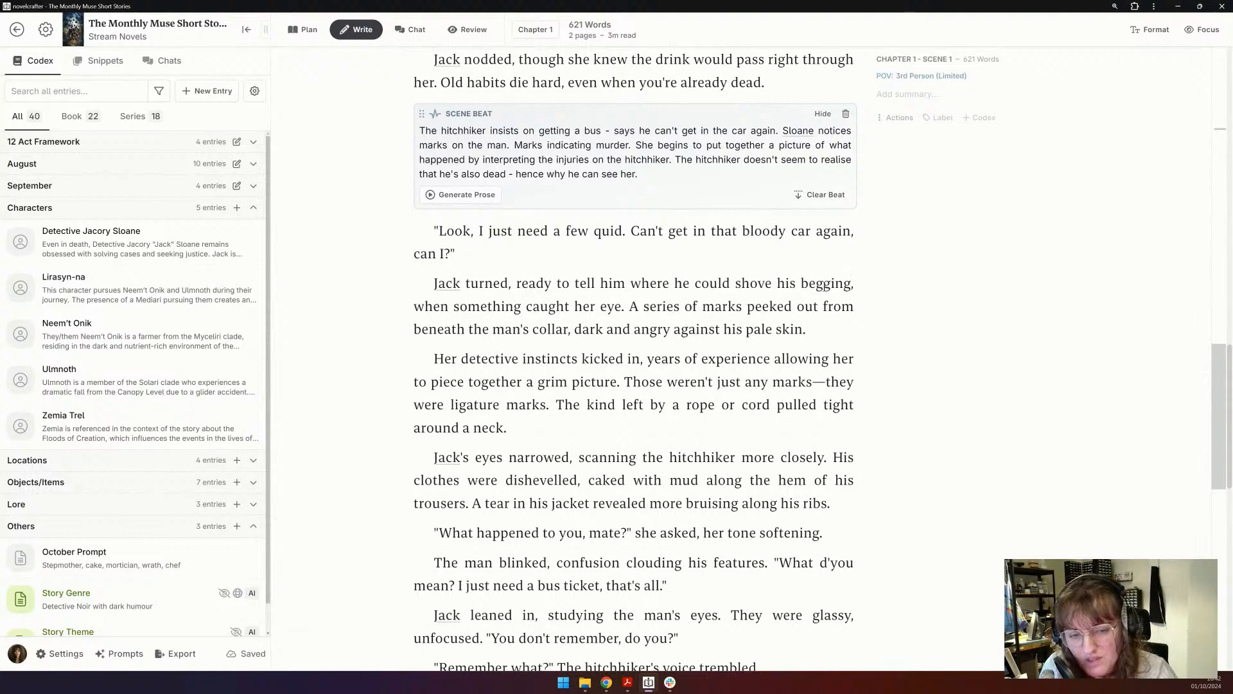
- Cut the start of the "Her detective instincts kicked in" paragraph so that it opens with "Ligature marks."
{"action": "left_click_drag", "start_coordinate": [628, 381], "coordinate": [408, 347]}
{"action": "key", "text": "BackSpace"}
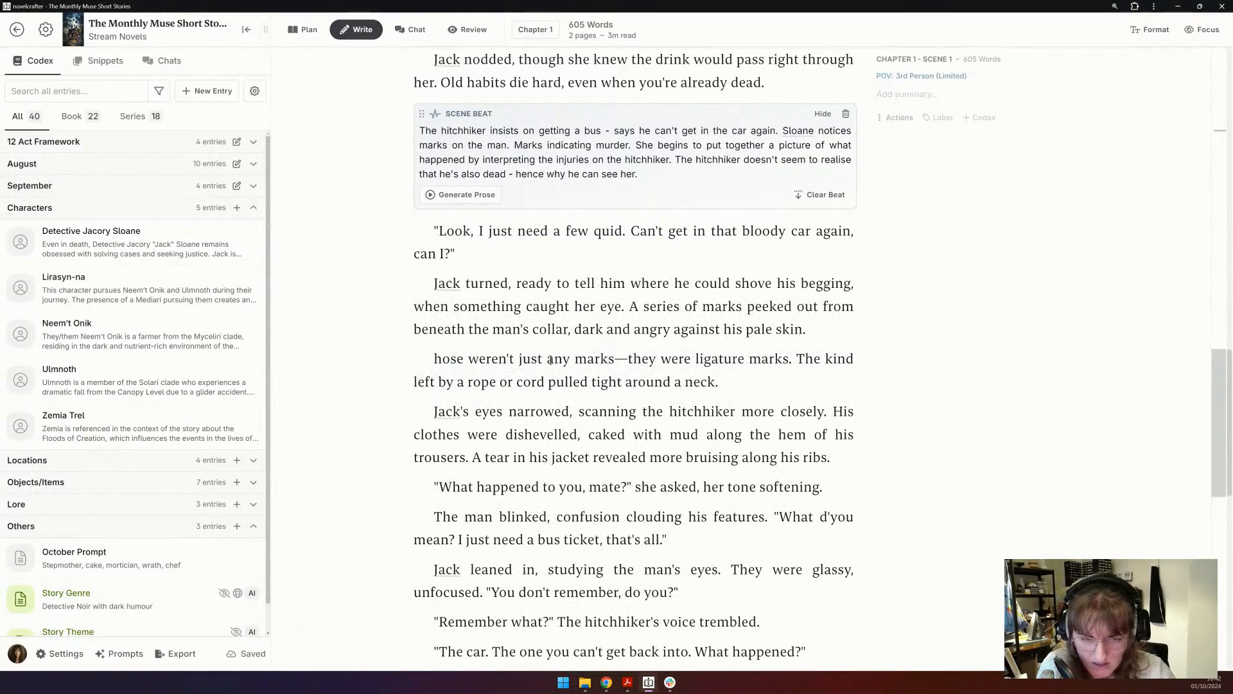
{"action": "left_click_drag", "start_coordinate": [699, 358], "coordinate": [403, 361]}
{"action": "type", "text": "L"}
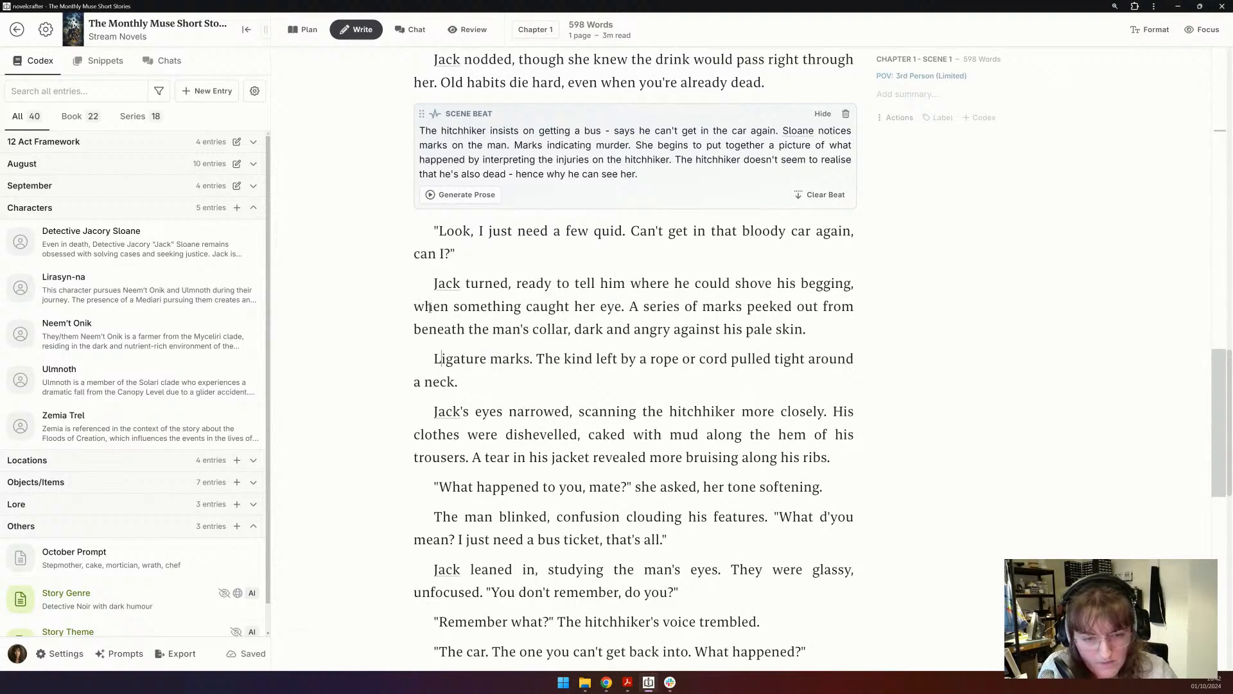
- Replace the sentence about a rope or cord pulled tight around a neck with "Too thin for rope. Wire? Twine?"
{"action": "scroll", "coordinate": [516, 395], "scroll_direction": "down", "scroll_amount": 1}
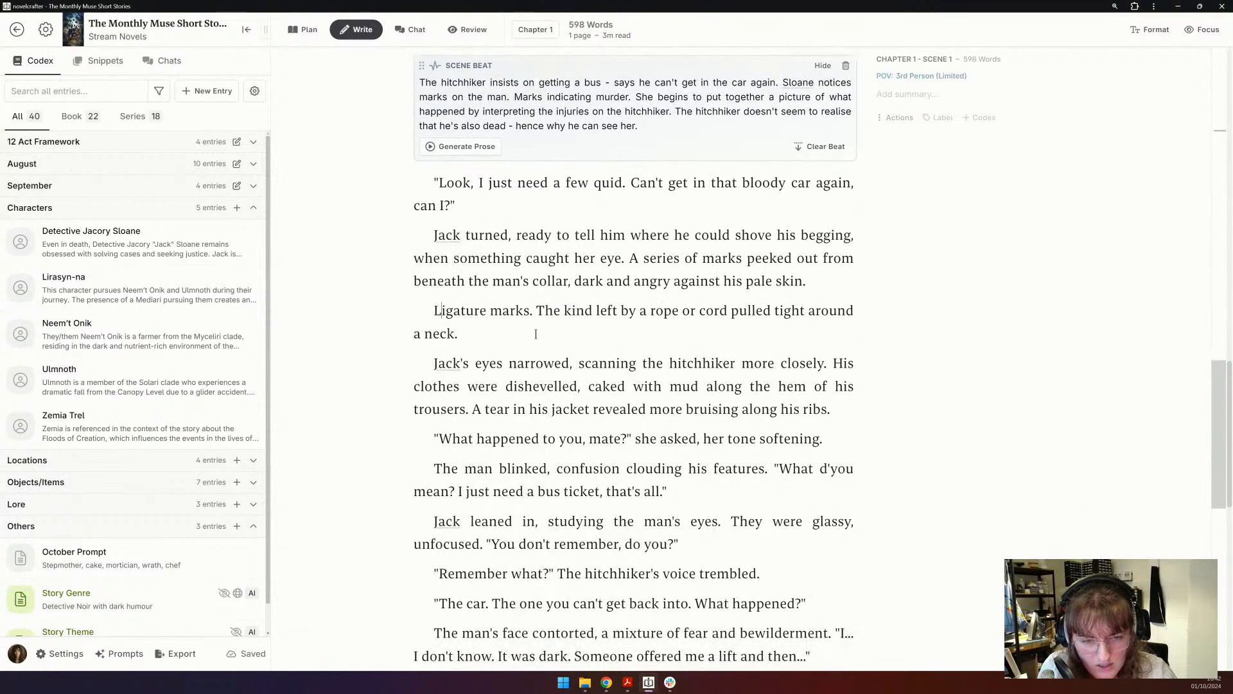
{"action": "left_click_drag", "start_coordinate": [538, 327], "coordinate": [536, 311]}
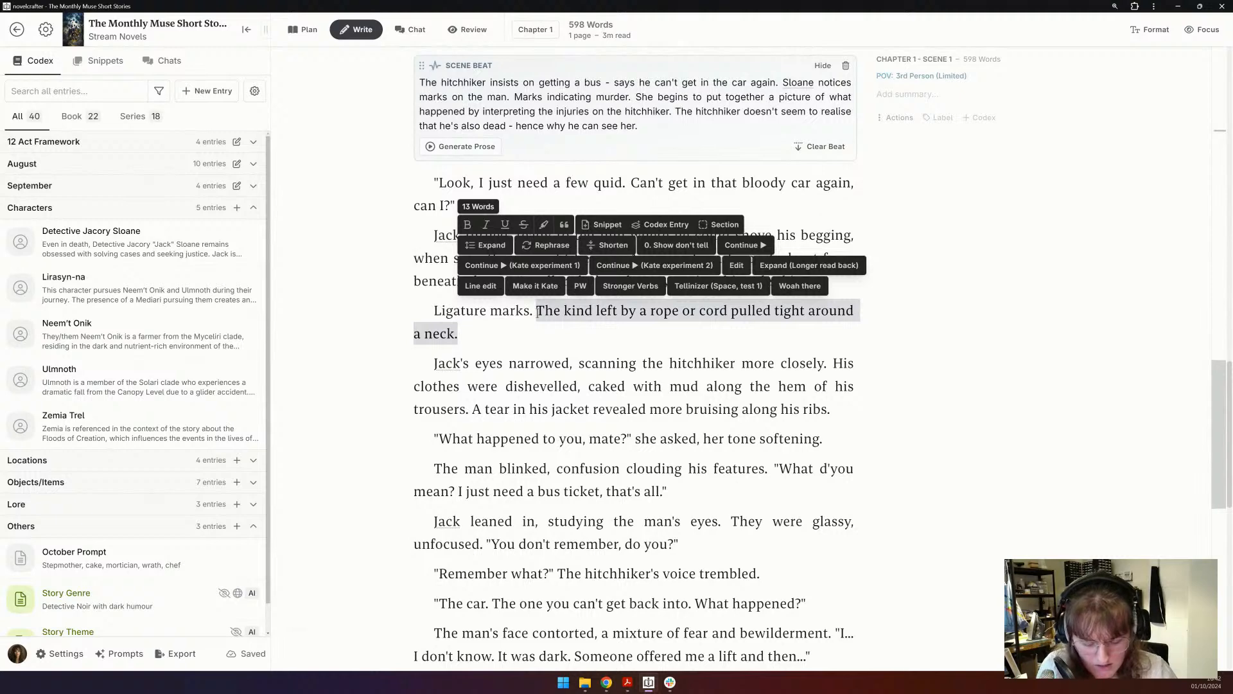
{"action": "type", "text": "Too thin for rope. Wire? "}
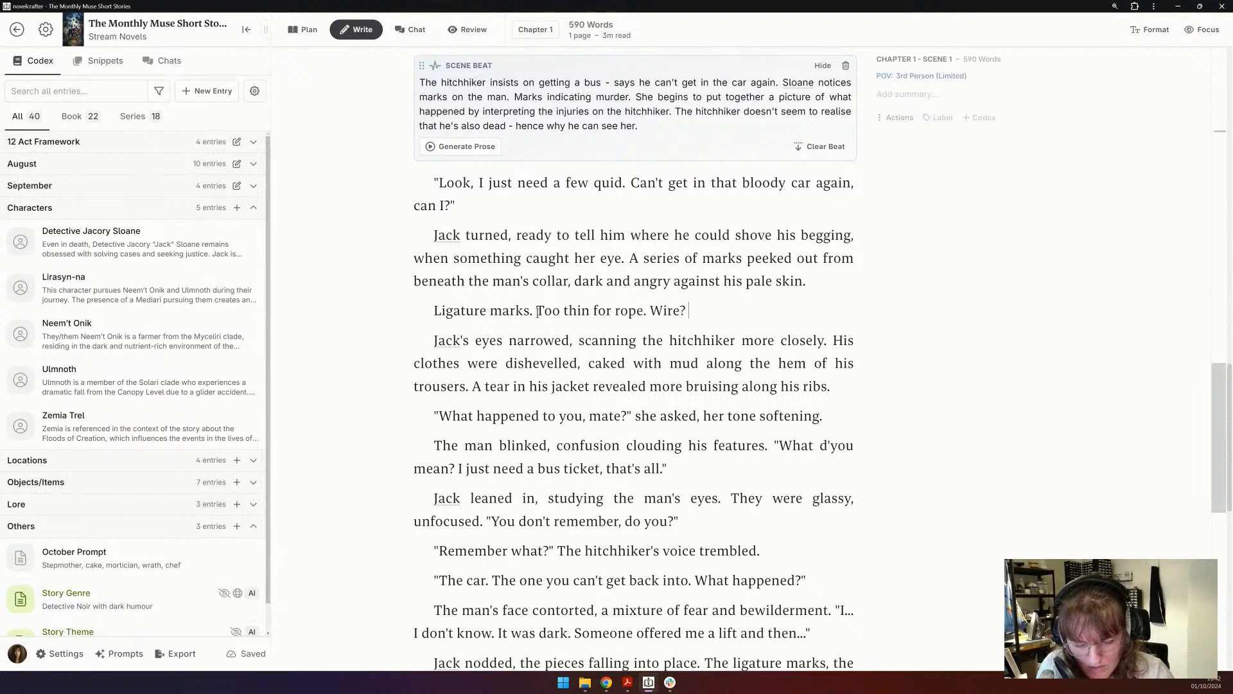
{"action": "type", "text": "Twine?"}
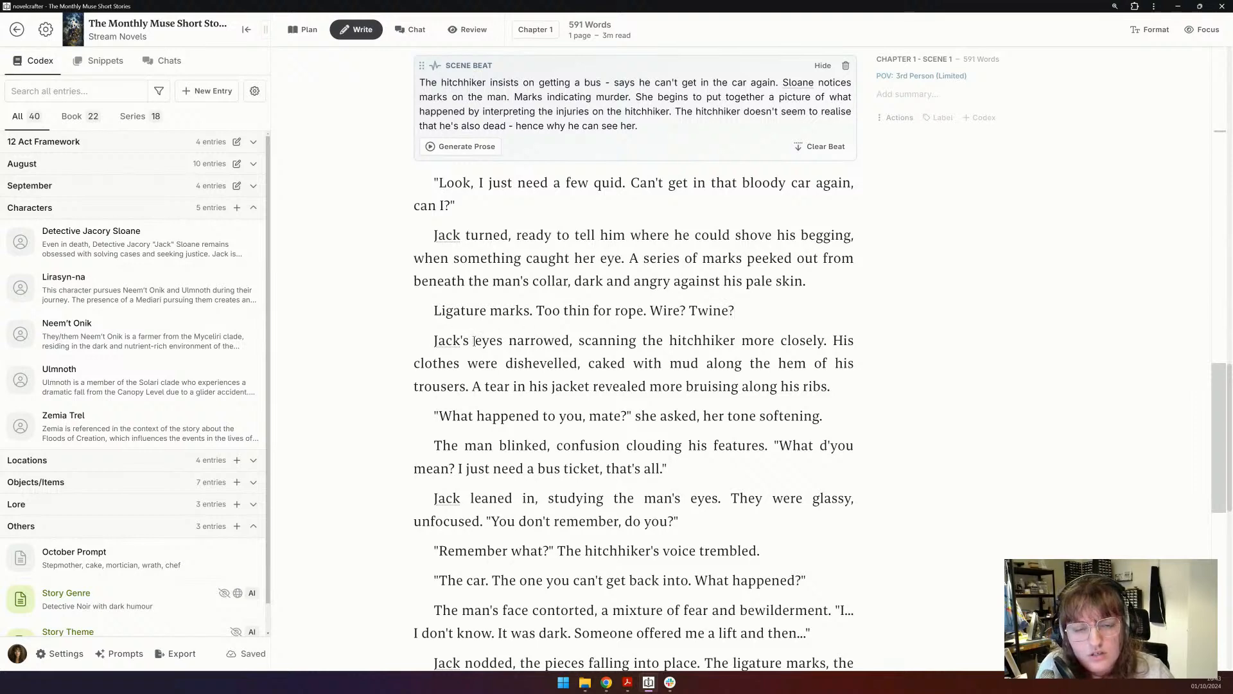
- Replace "eyes narrowed, scanning" with "looked" and insert "over" after "the hitchhiker" in the same sentence
{"action": "left_click_drag", "start_coordinate": [475, 340], "coordinate": [636, 341]}
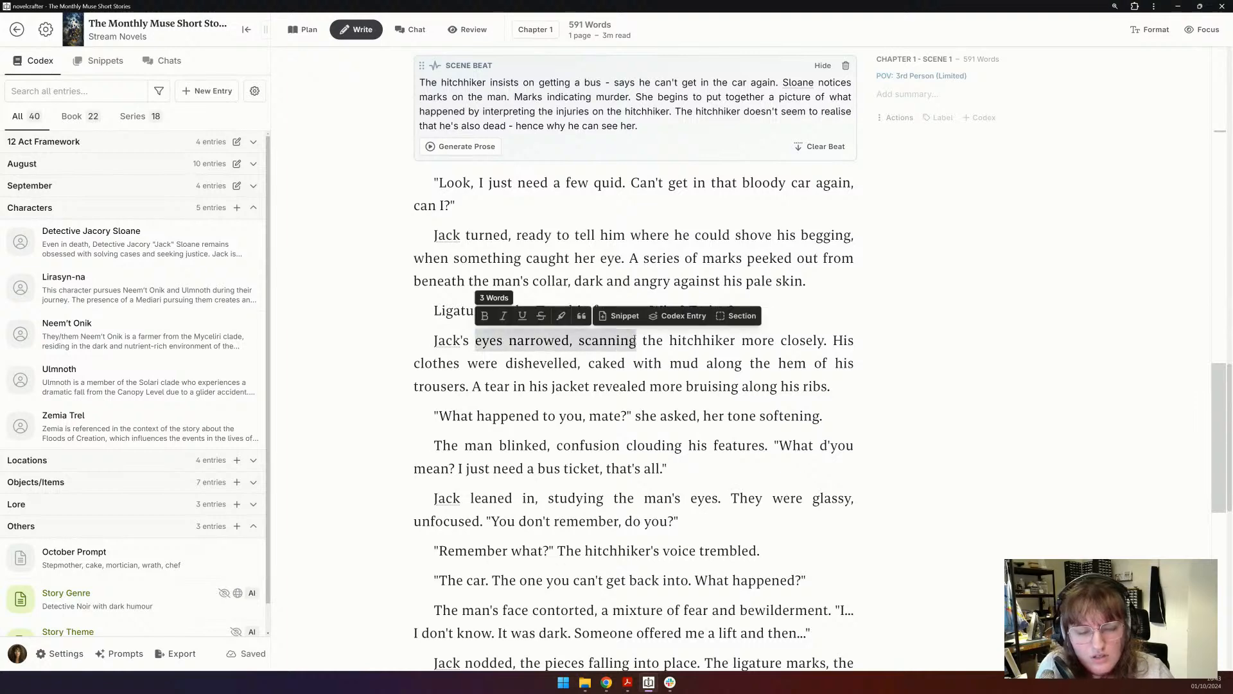
{"action": "type", "text": "looked"}
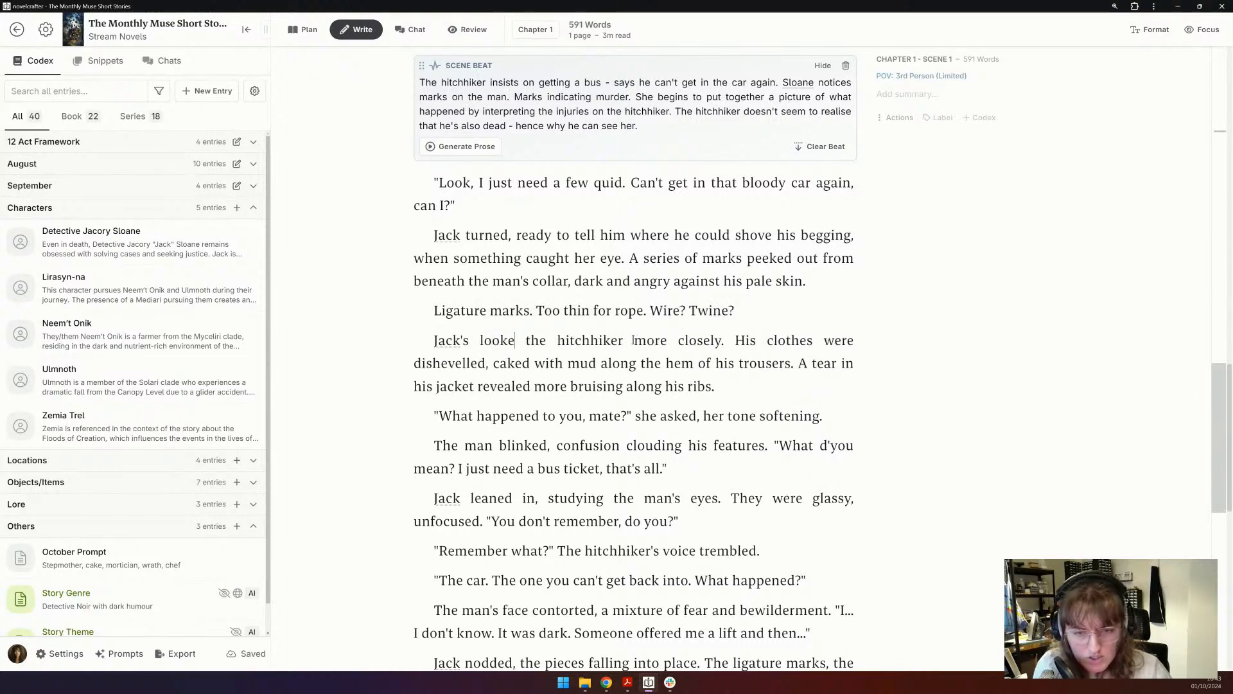
{"action": "left_click", "coordinate": [639, 341]}
{"action": "type", "text": "over"}
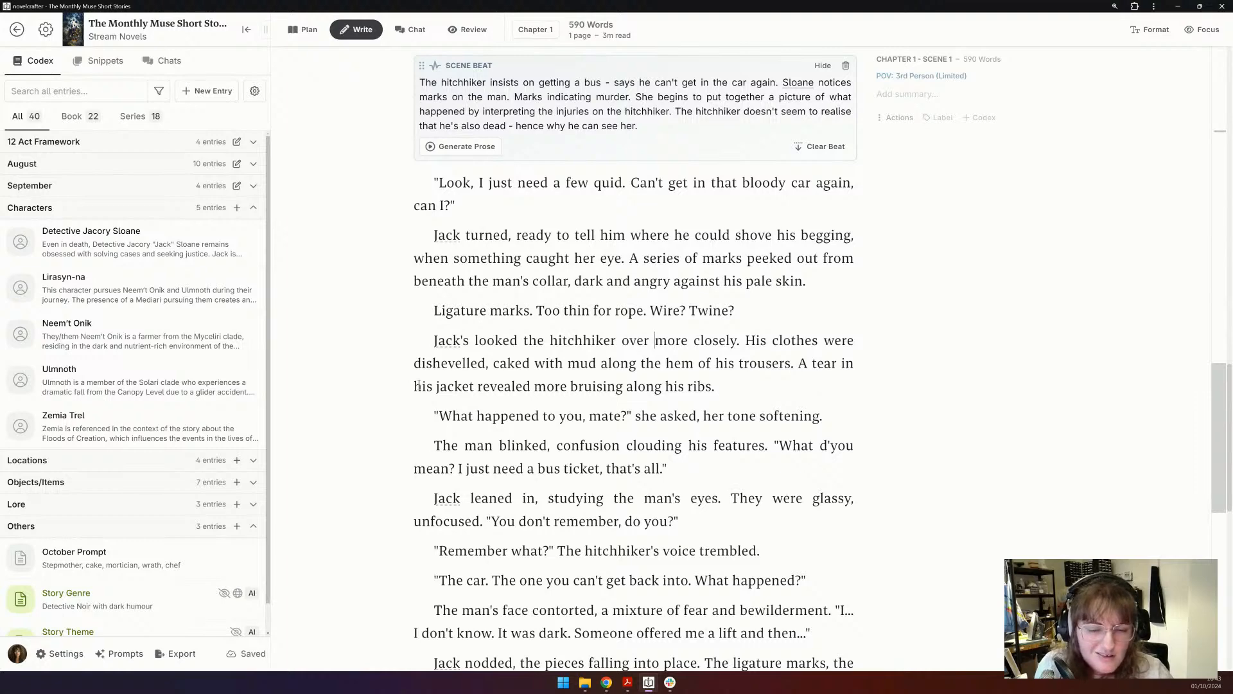
- Replace "Can't get in that bloody car again, can I?" in the hitchhiker's first line with "I promised her I'd be home for Christmas—"
{"action": "scroll", "coordinate": [418, 386], "scroll_direction": "down", "scroll_amount": 1}
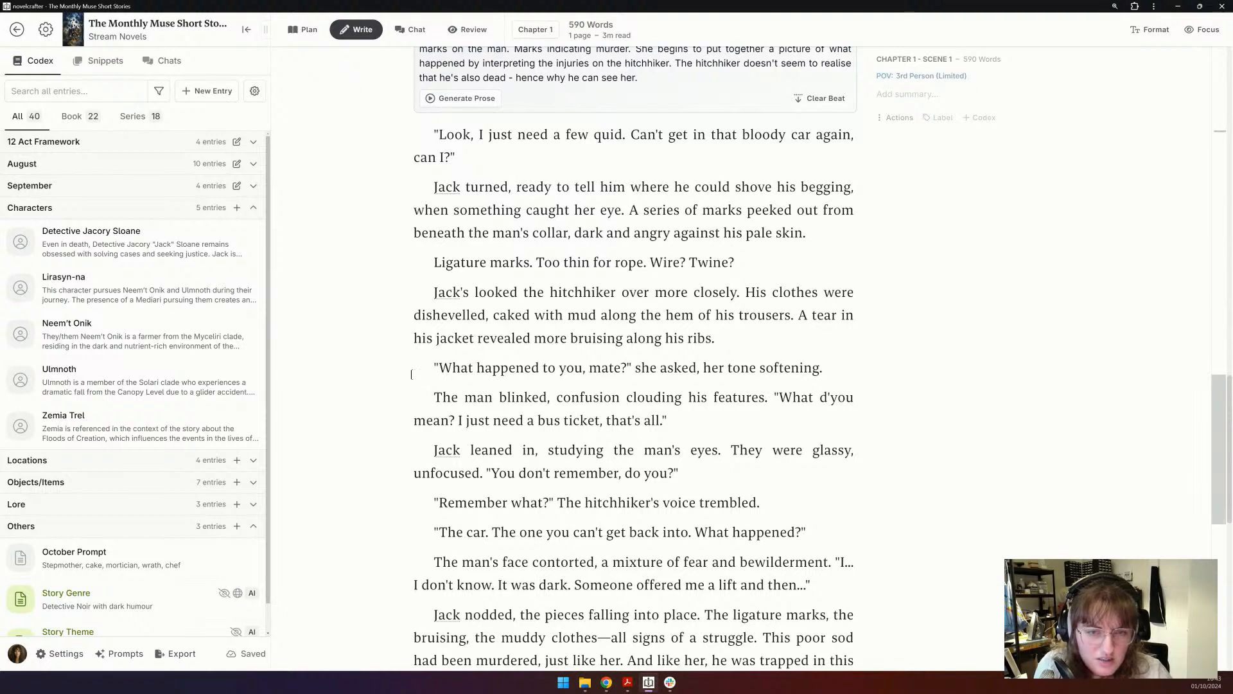
{"action": "left_click_drag", "start_coordinate": [610, 153], "coordinate": [633, 133]}
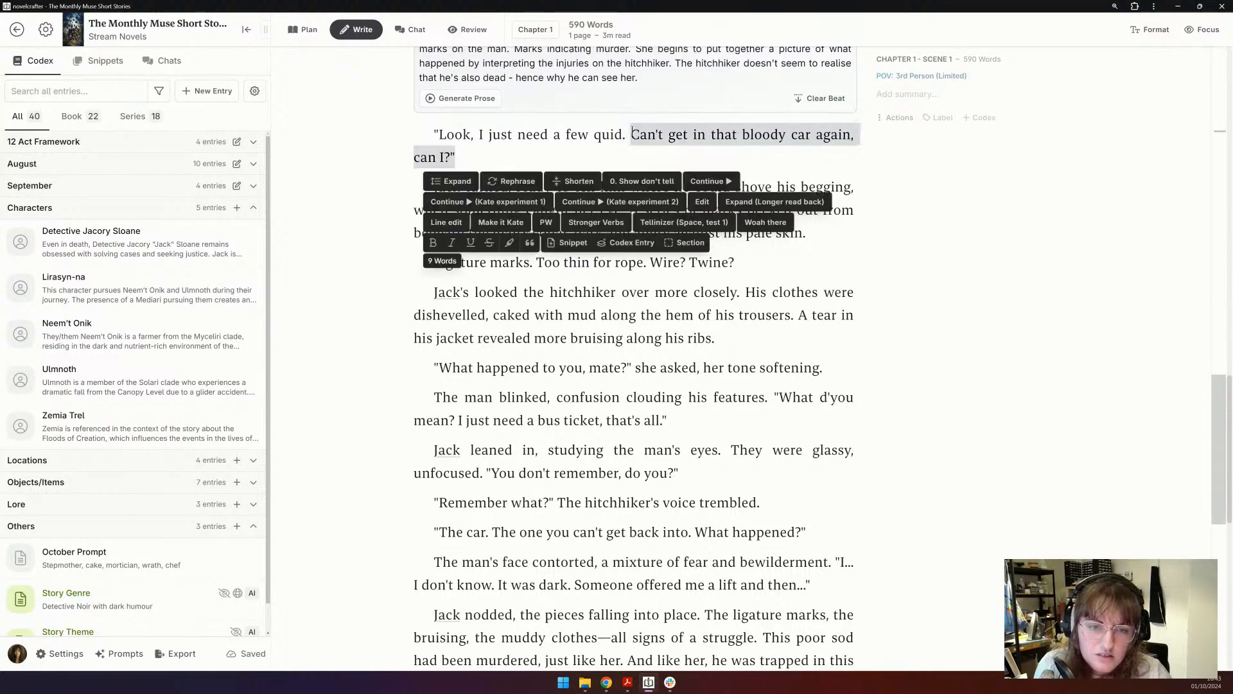
{"action": "type", "text": "I promis"}
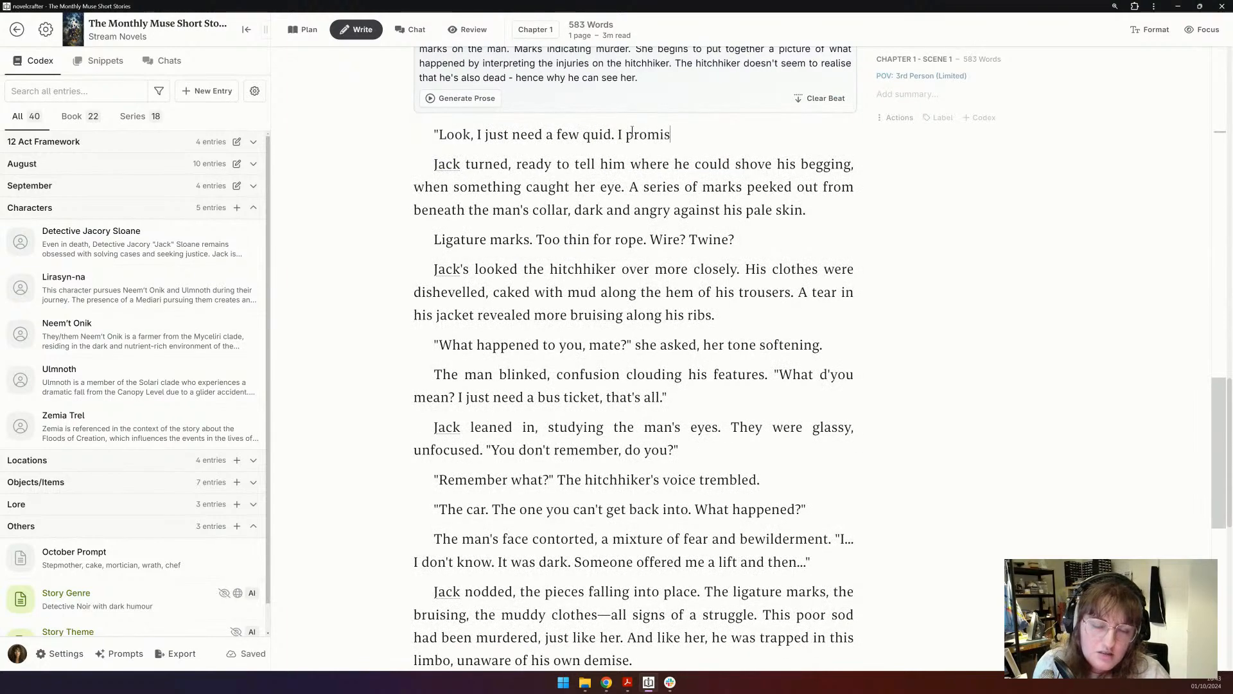
{"action": "type", "text": "ed her I'd be"}
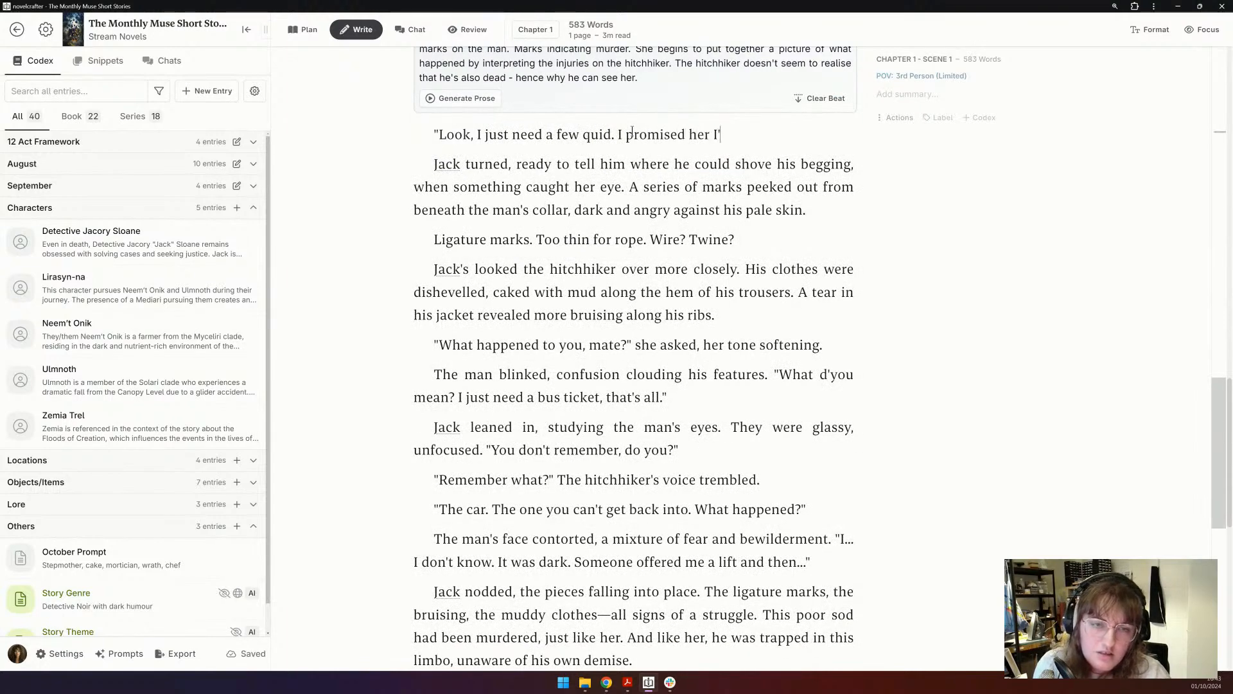
{"action": "type", "text": " home for C"}
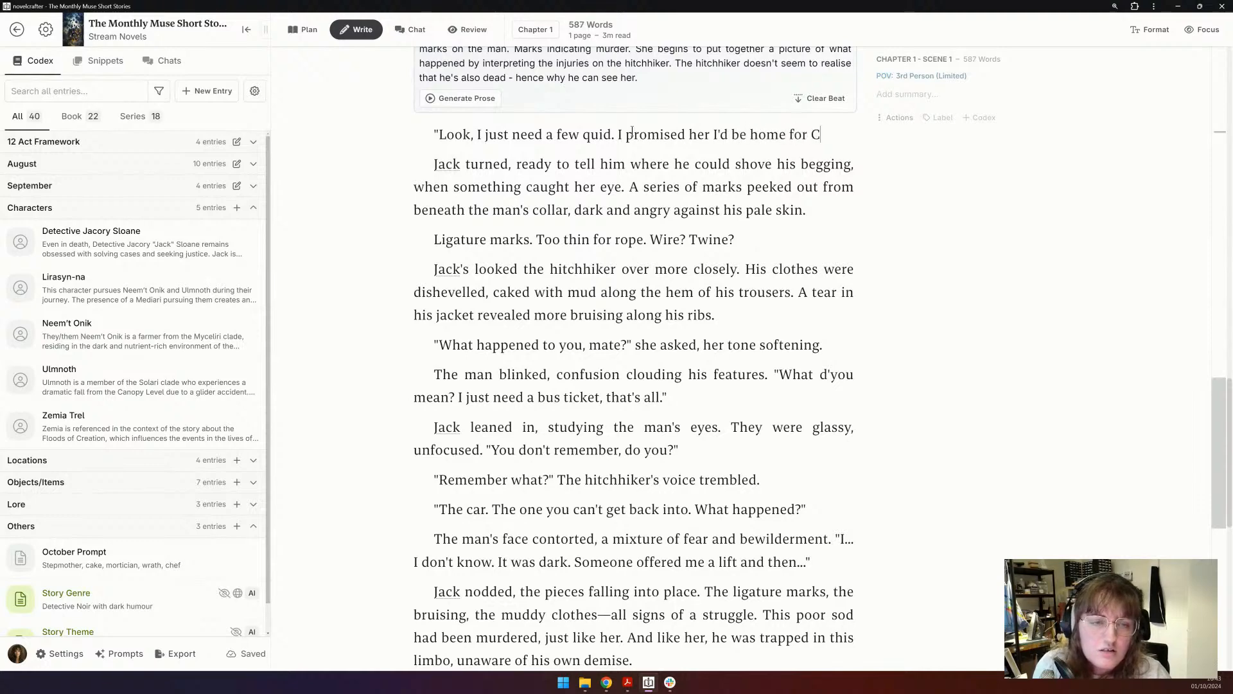
{"action": "type", "text": "hristmas--\""}
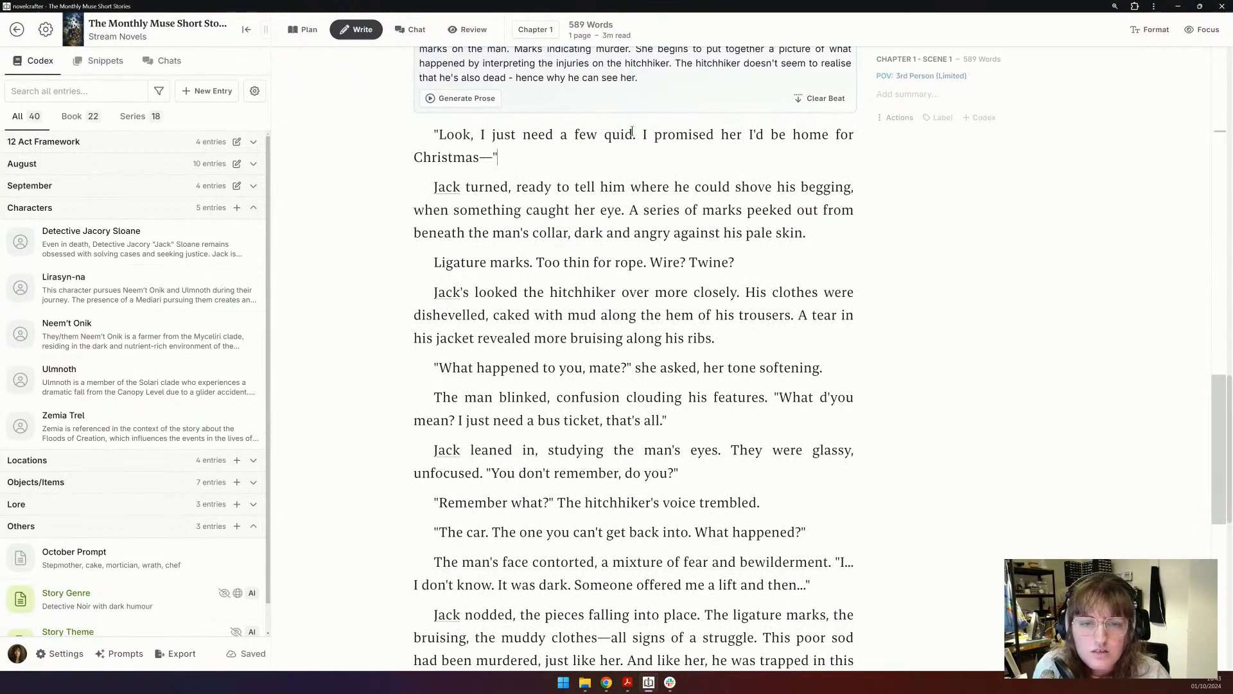
- Rewrite the end of the confused man's reply so that it reads "I just need to get to Daley before nightfall."
{"action": "scroll", "coordinate": [622, 283], "scroll_direction": "down", "scroll_amount": 2}
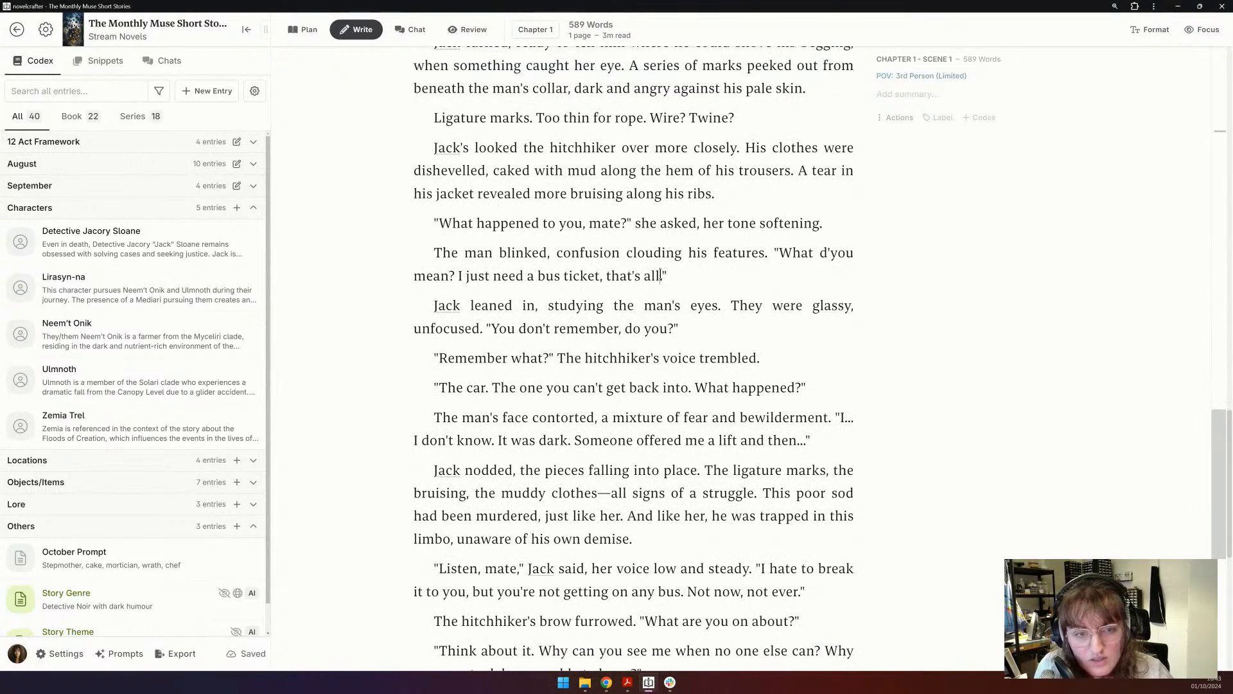
{"action": "left_click_drag", "start_coordinate": [660, 276], "coordinate": [612, 276]}
{"action": "left_click_drag", "start_coordinate": [498, 276], "coordinate": [525, 271]}
{"action": "type", "text": "to get "}
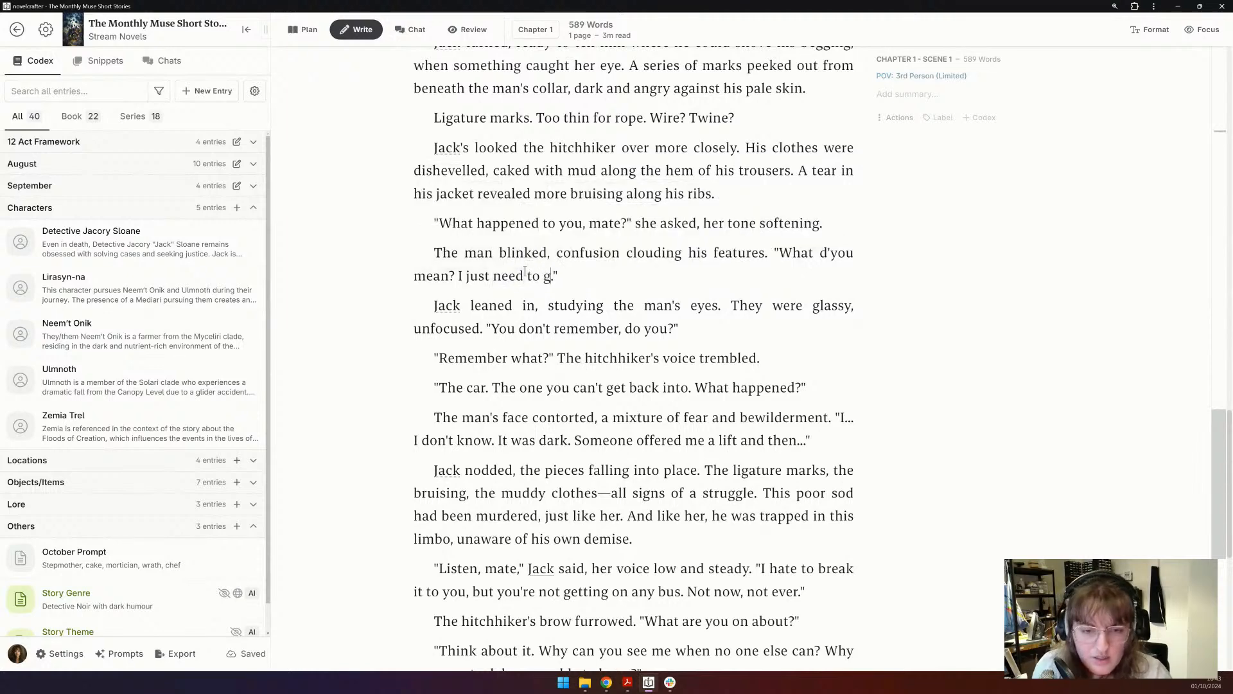
{"action": "type", "text": "to"}
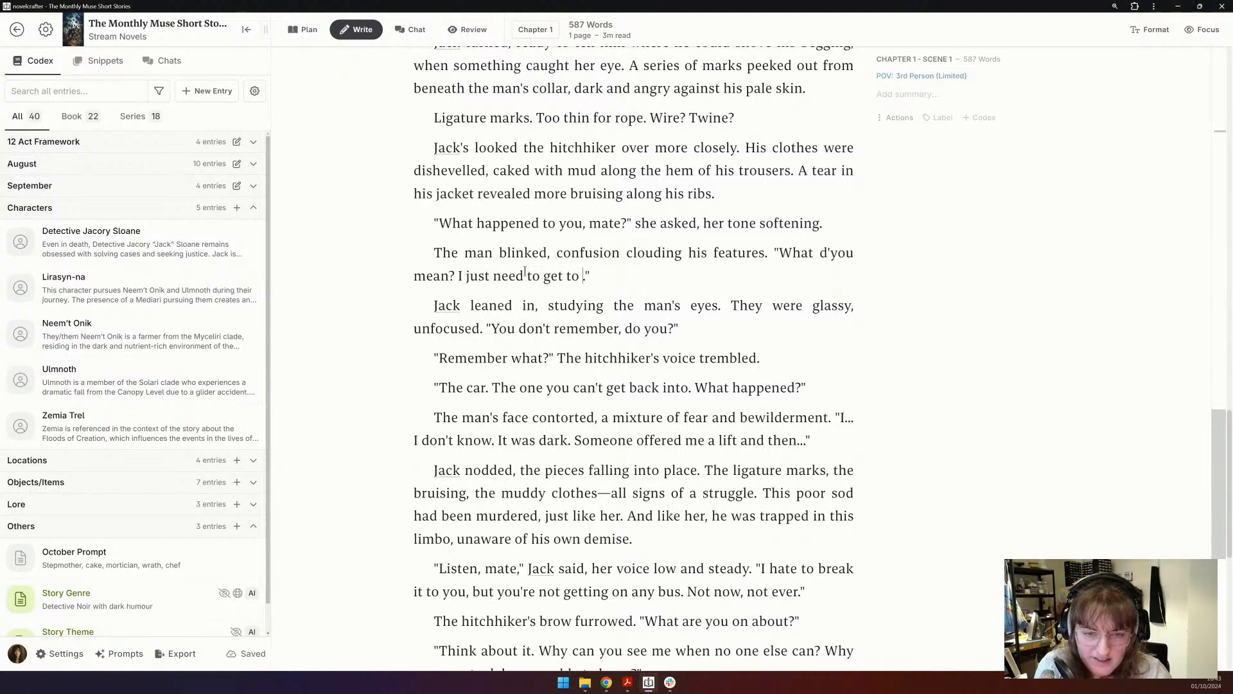
{"action": "type", "text": "D"}
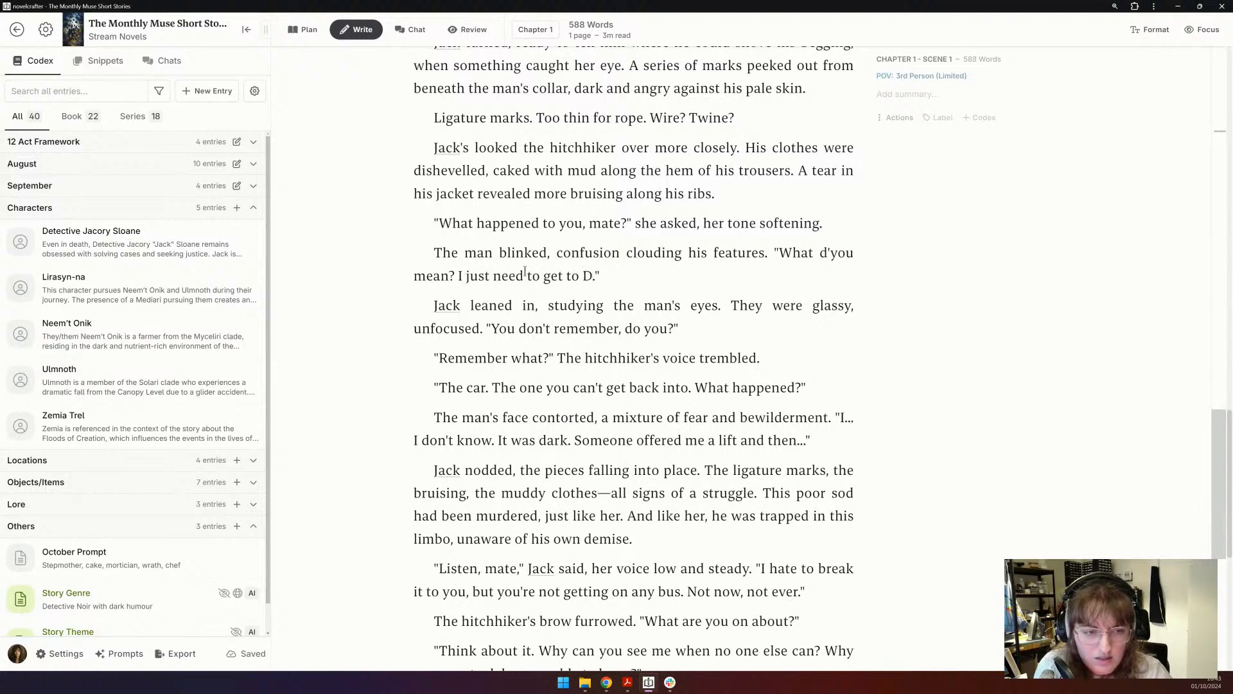
{"action": "type", "text": "ale f"}
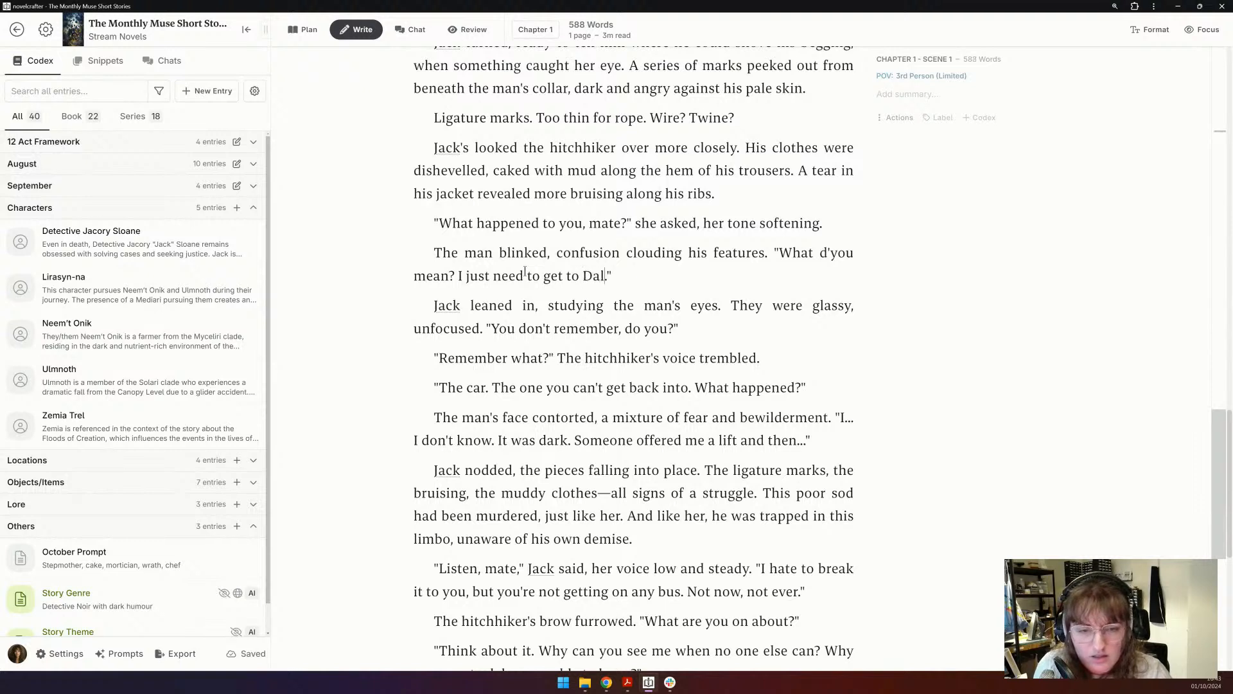
{"action": "key", "text": "BackSpace"}
{"action": "key", "text": "BackSpace"}
{"action": "type", "text": "y for"}
{"action": "key", "text": "BackSpace"}
{"action": "key", "text": "BackSpace"}
{"action": "key", "text": "BackSpace"}
{"action": "key", "text": "BackSpace"}
{"action": "type", "text": "before "}
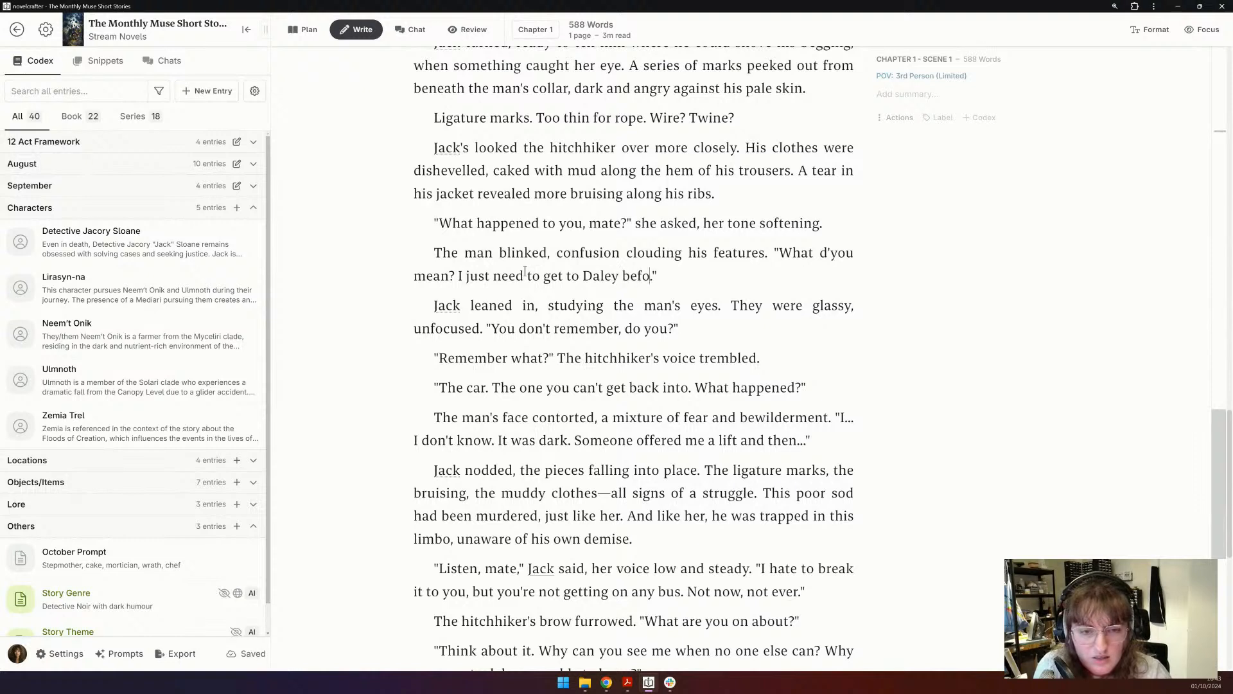
{"action": "type", "text": "nightfall"}
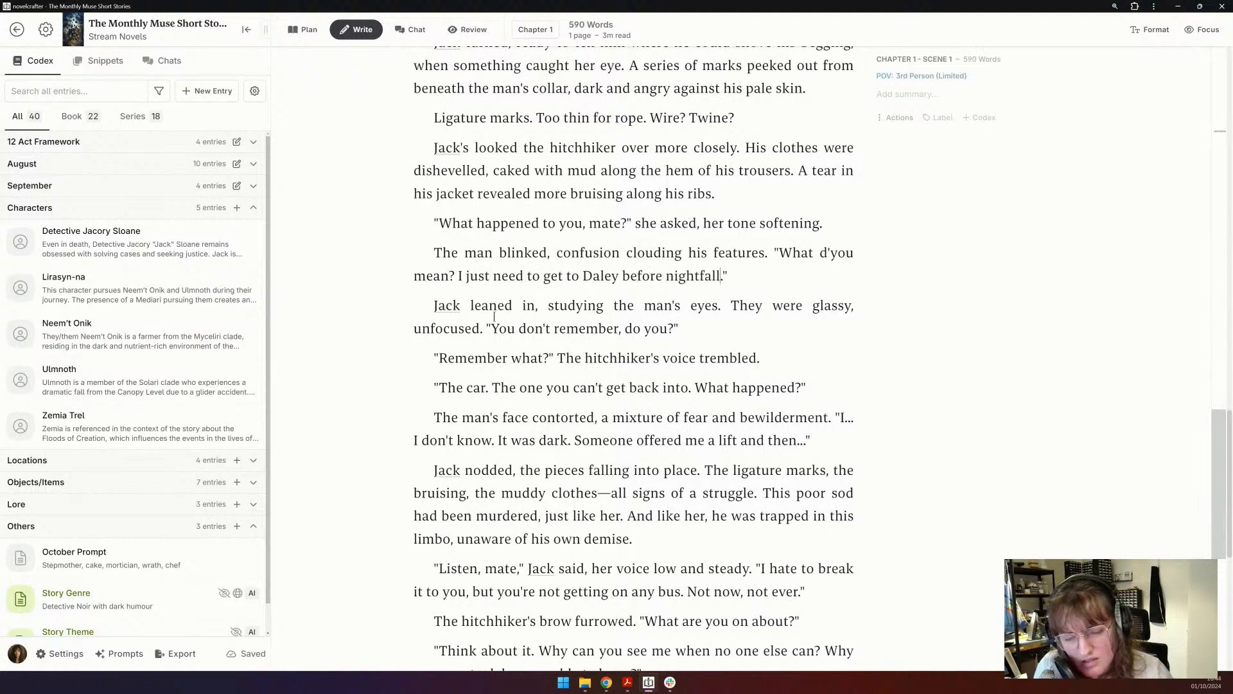
- Delete the sentence "The hitchhiker's voice trembled." following "Remember what?"
{"action": "scroll", "coordinate": [387, 353], "scroll_direction": "down", "scroll_amount": 1}
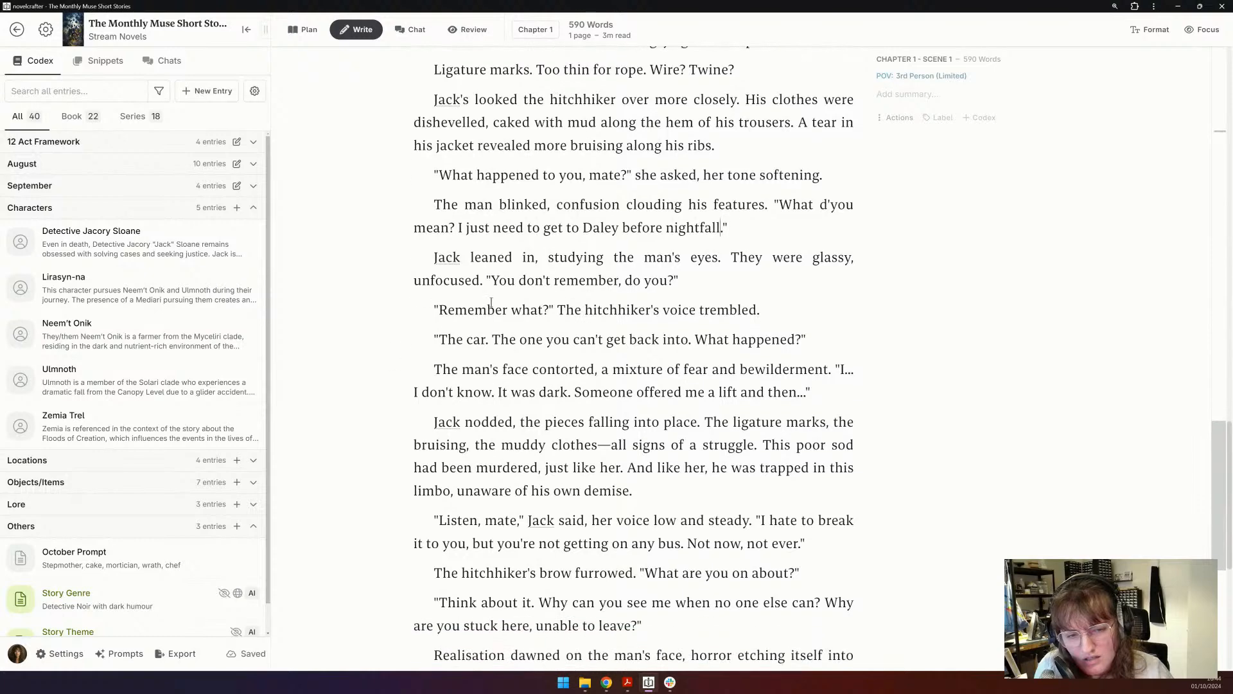
{"action": "left_click_drag", "start_coordinate": [762, 311], "coordinate": [554, 308]}
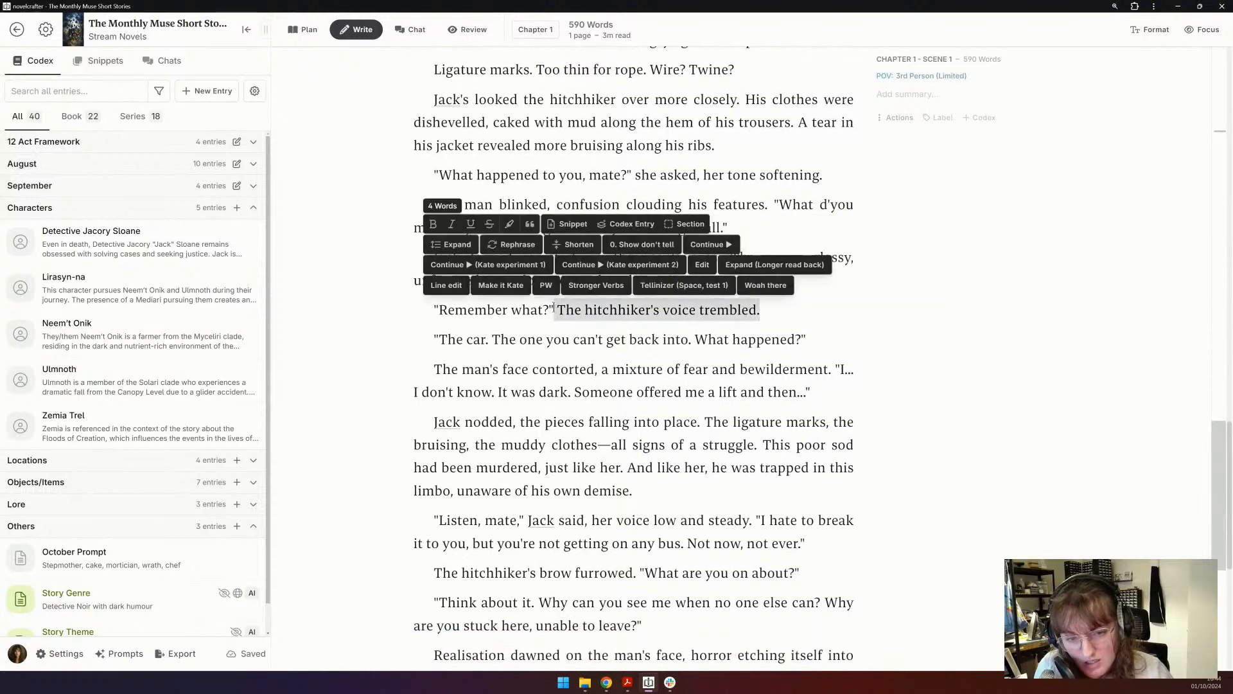
{"action": "key", "text": "BackSpace"}
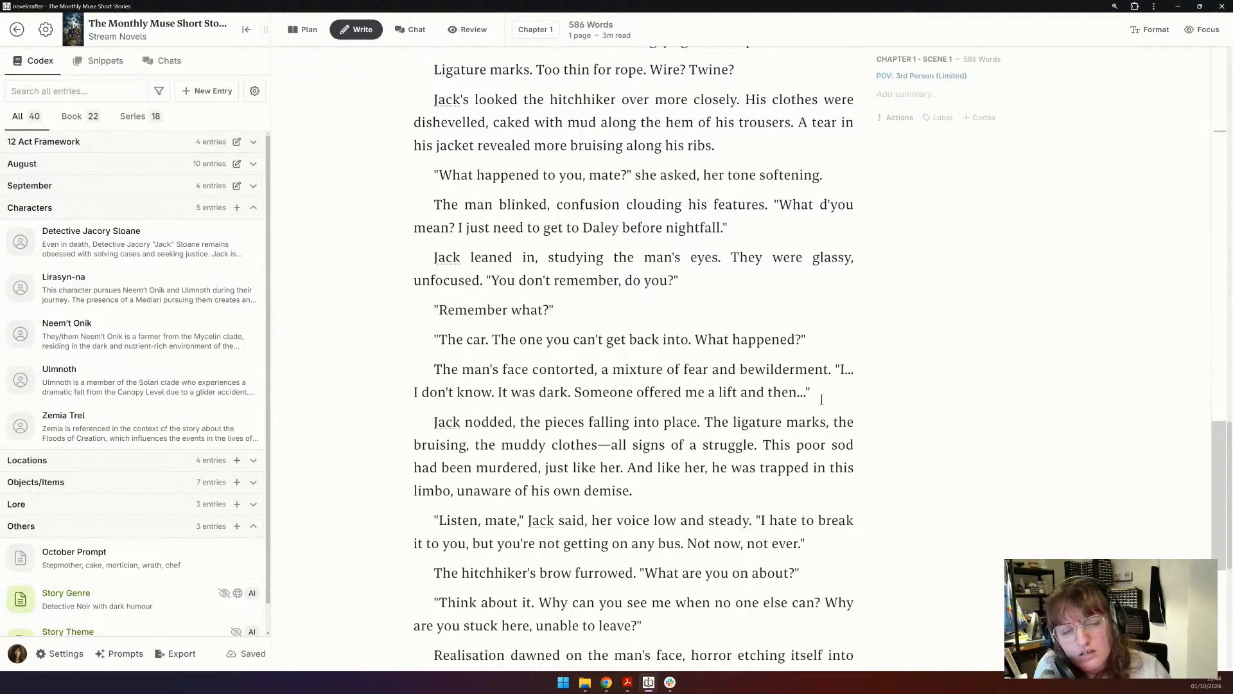
- Delete the closing paragraphs of the scene, from "The hitchhiker's brow furrowed" through "I can't be..."
{"action": "scroll", "coordinate": [818, 398], "scroll_direction": "down", "scroll_amount": 2}
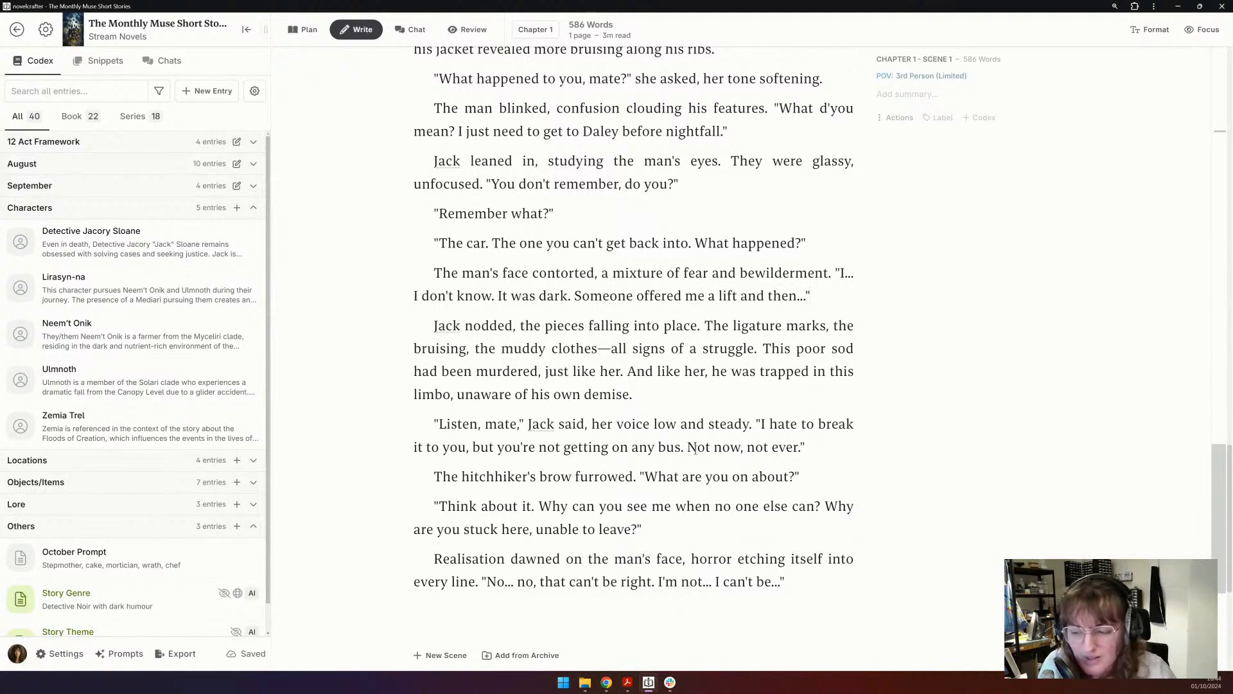
{"action": "scroll", "coordinate": [584, 384], "scroll_direction": "down", "scroll_amount": 2}
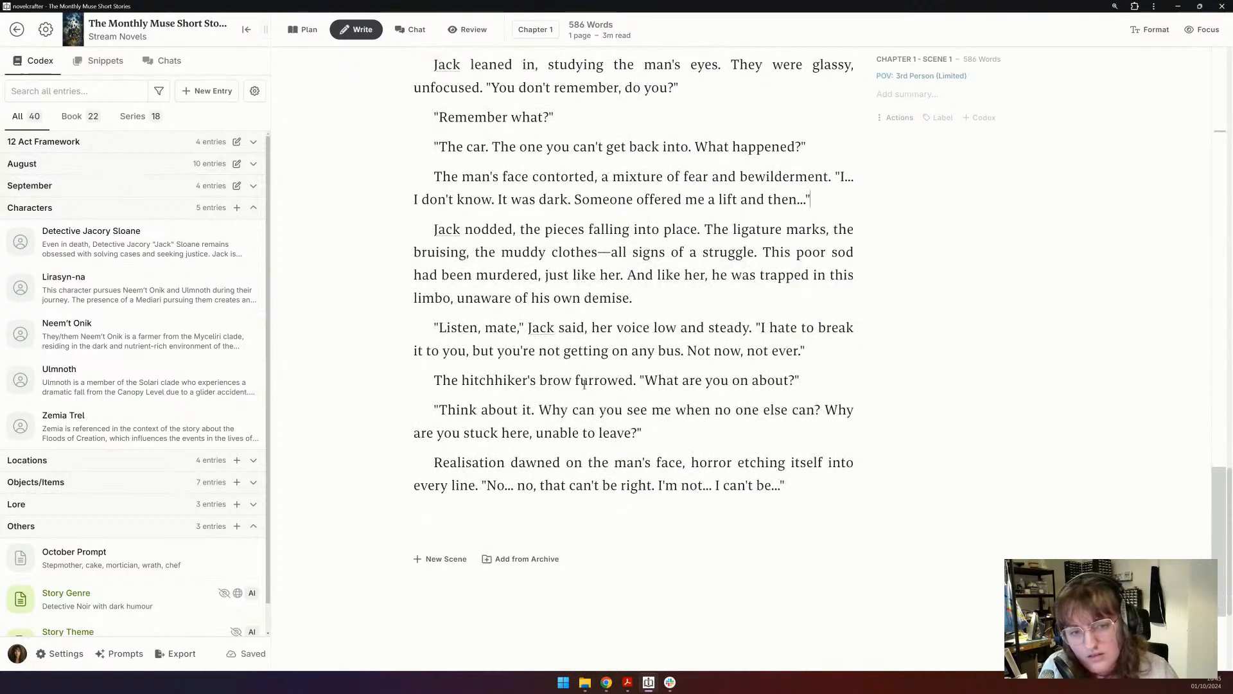
{"action": "left_click", "coordinate": [550, 295]}
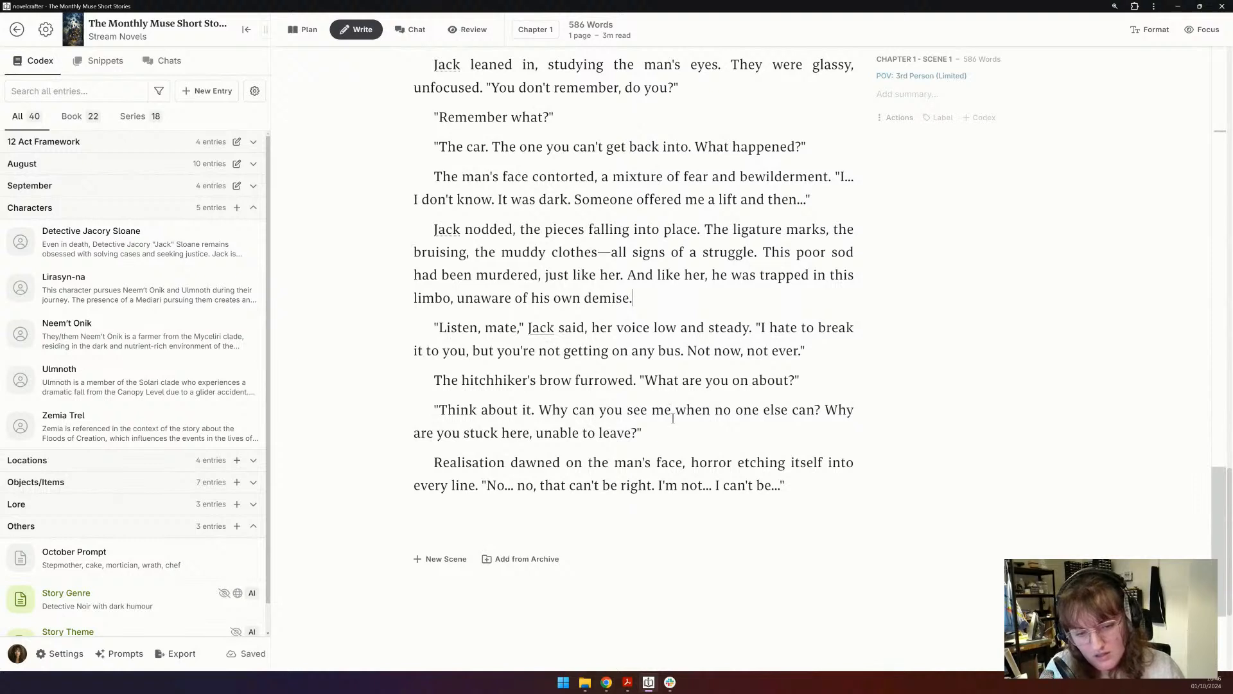
{"action": "left_click_drag", "start_coordinate": [435, 378], "coordinate": [811, 497]}
{"action": "key", "text": "BackSpace"}
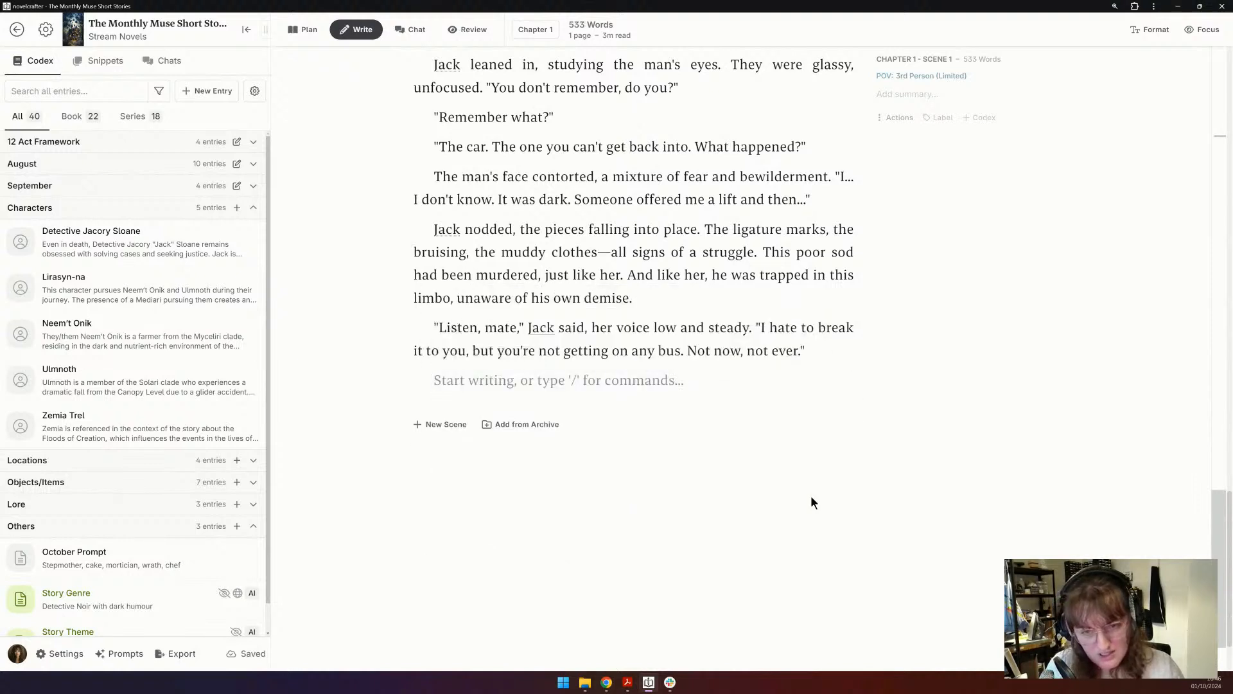
- Review the whole scene from the opening scene beat down to the last remaining paragraph
{"action": "scroll", "coordinate": [811, 495], "scroll_direction": "up", "scroll_amount": 3}
{"action": "scroll", "coordinate": [773, 456], "scroll_direction": "up", "scroll_amount": 3}
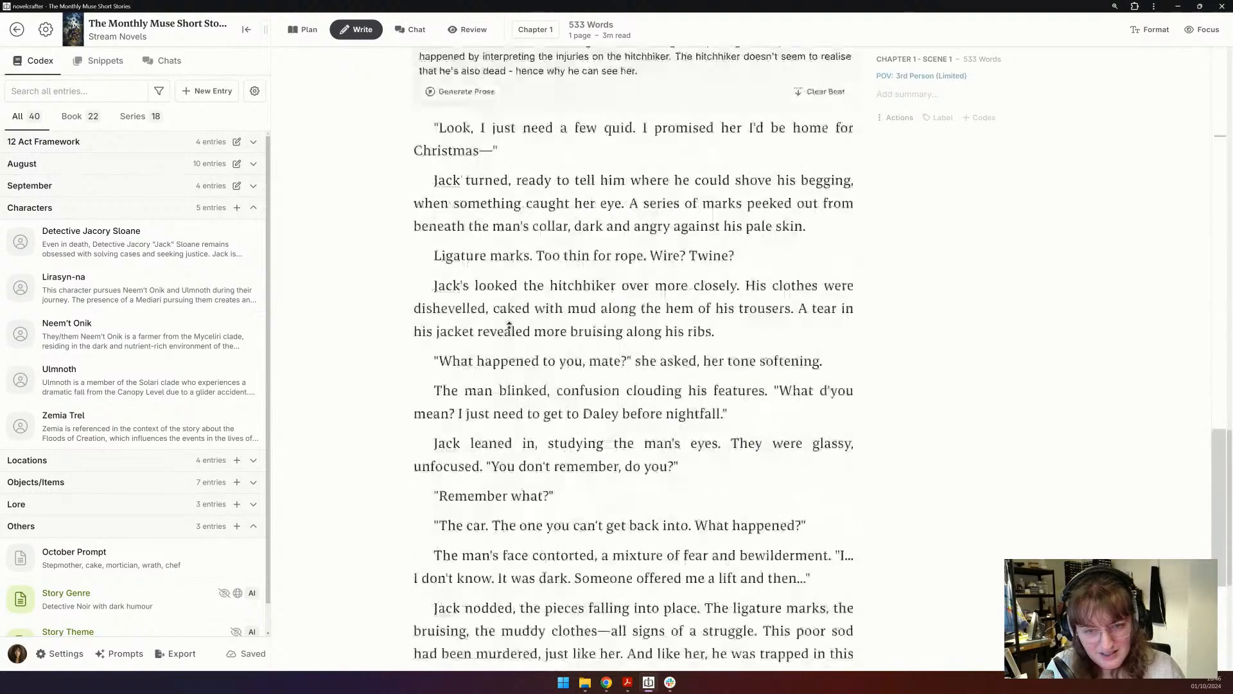
{"action": "scroll", "coordinate": [509, 326], "scroll_direction": "up", "scroll_amount": 5}
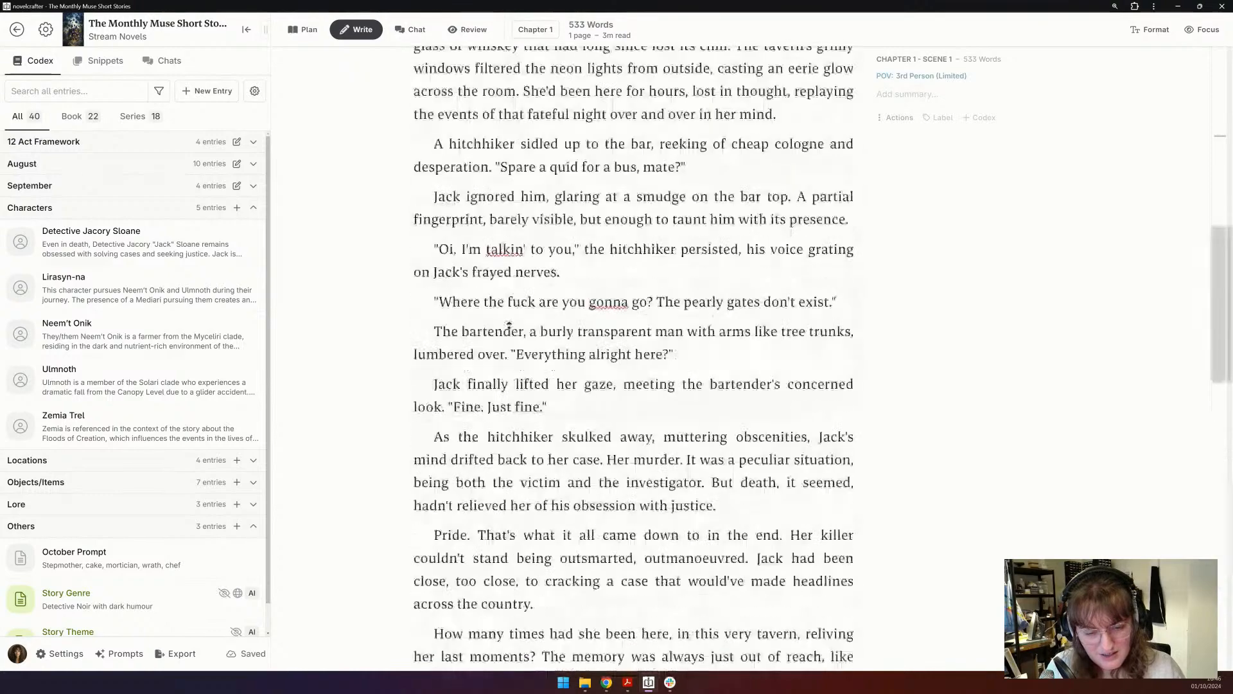
{"action": "scroll", "coordinate": [509, 326], "scroll_direction": "up", "scroll_amount": 5}
{"action": "scroll", "coordinate": [724, 461], "scroll_direction": "down", "scroll_amount": 15}
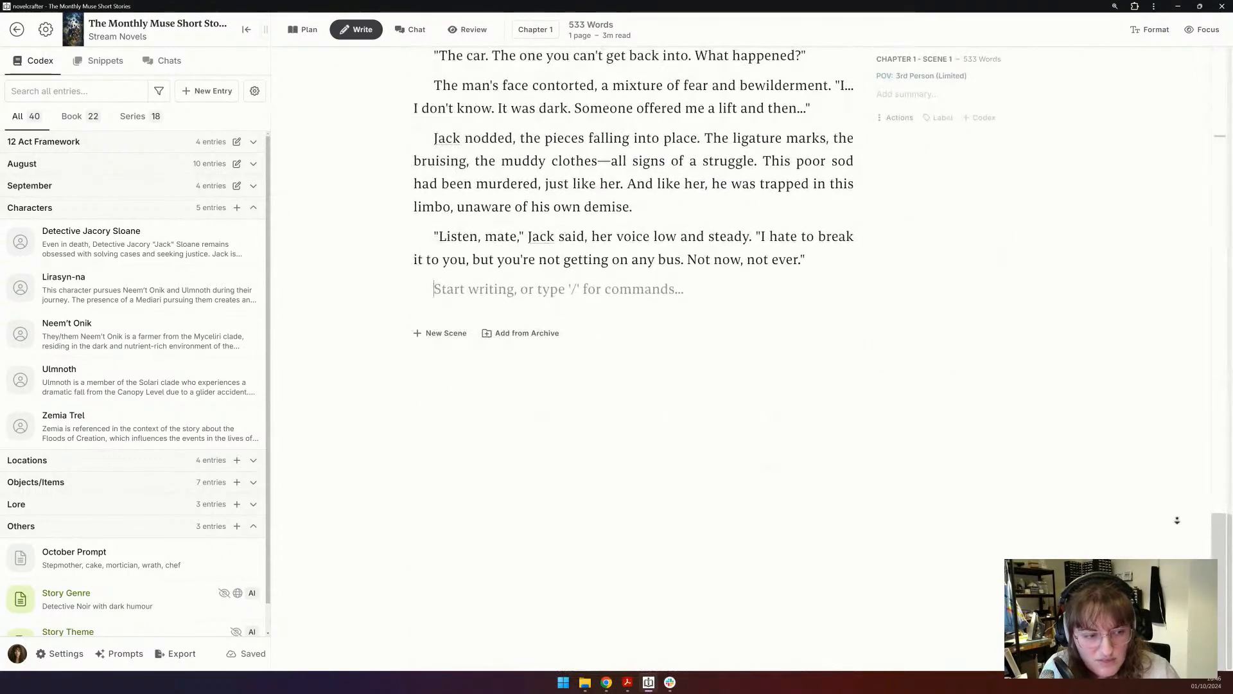
{"action": "scroll", "coordinate": [1074, 253], "scroll_direction": "up", "scroll_amount": 20}
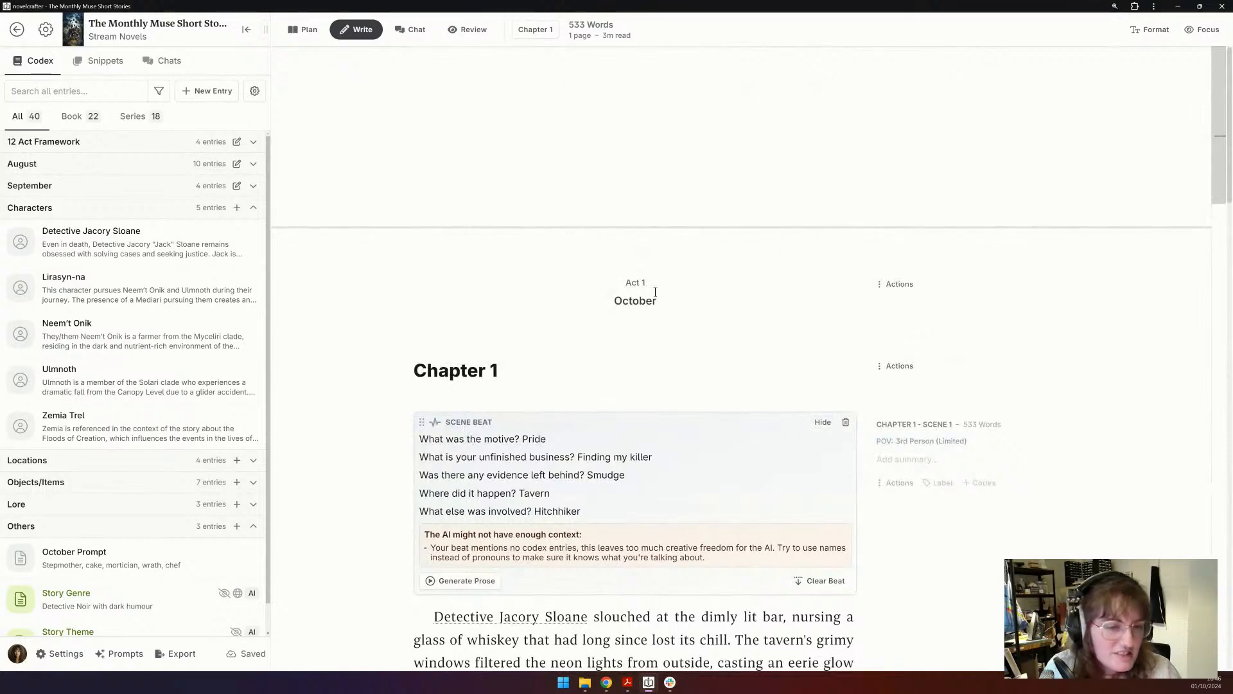
{"action": "scroll", "coordinate": [663, 405], "scroll_direction": "down", "scroll_amount": 4}
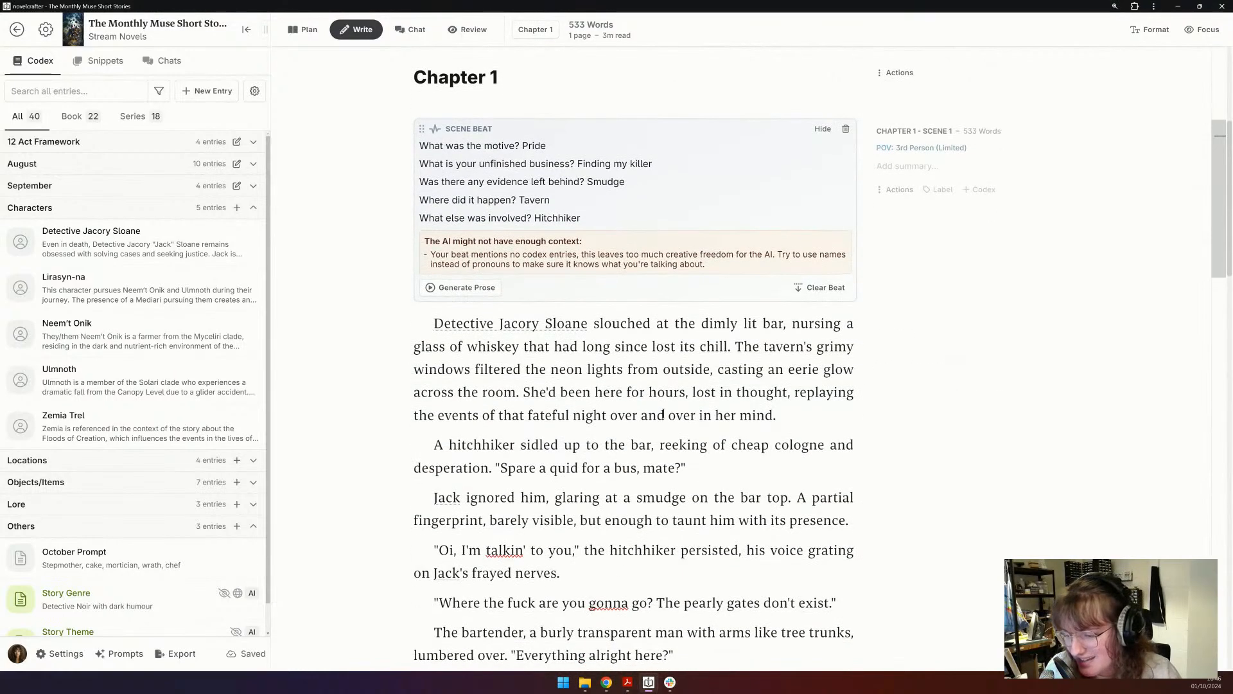
{"action": "scroll", "coordinate": [664, 405], "scroll_direction": "down", "scroll_amount": 10}
{"action": "scroll", "coordinate": [664, 415], "scroll_direction": "down", "scroll_amount": 5}
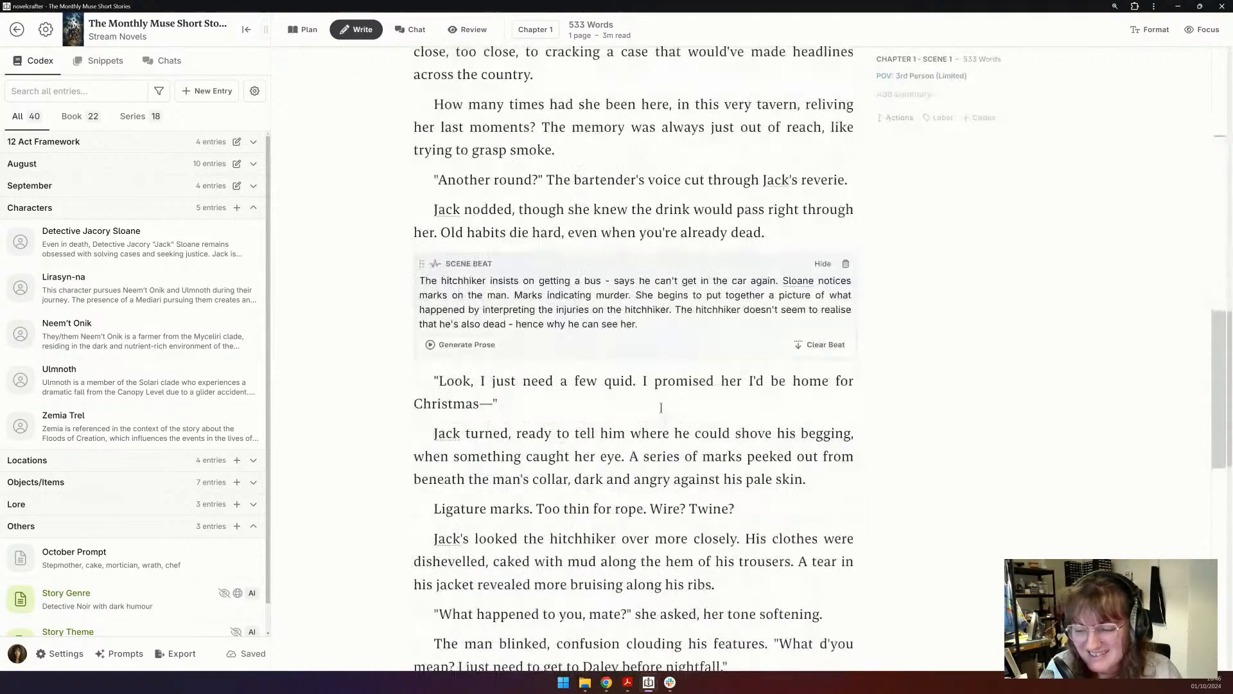
{"action": "scroll", "coordinate": [661, 408], "scroll_direction": "down", "scroll_amount": 6}
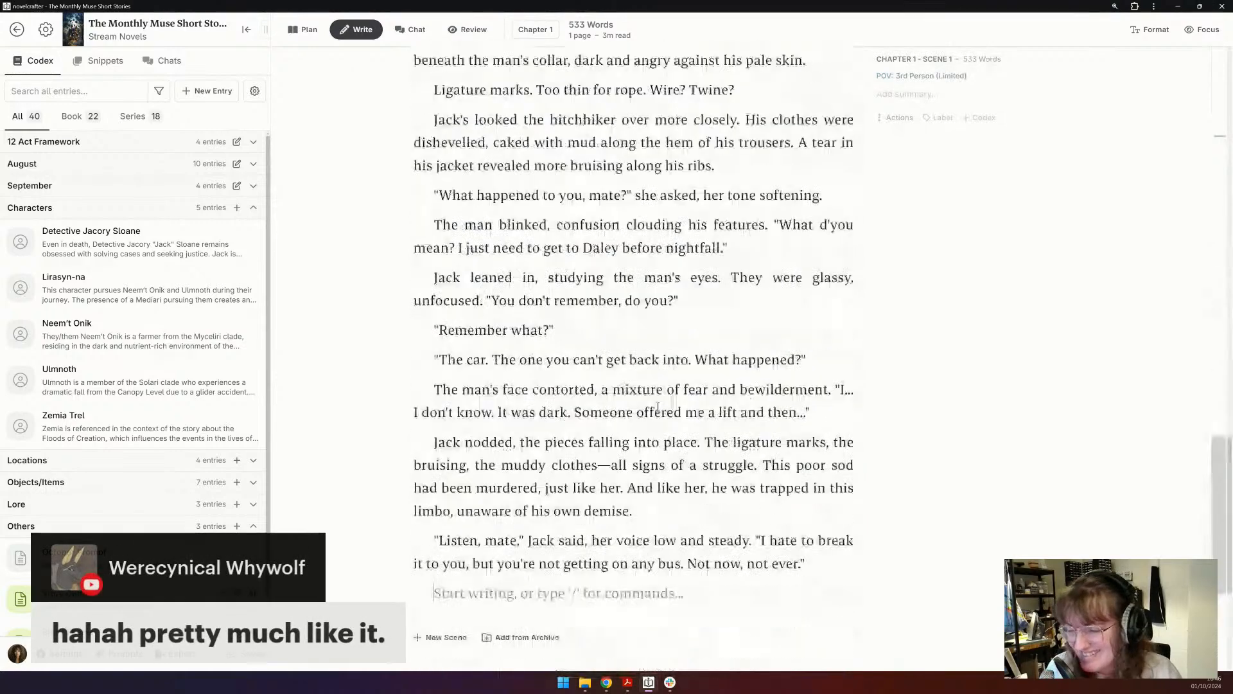
- Remove the dialogue tag "Jack said, her voice low and steady" so that the "Listen, mate" line runs as one continuous speech
{"action": "scroll", "coordinate": [457, 402], "scroll_direction": "up", "scroll_amount": 1}
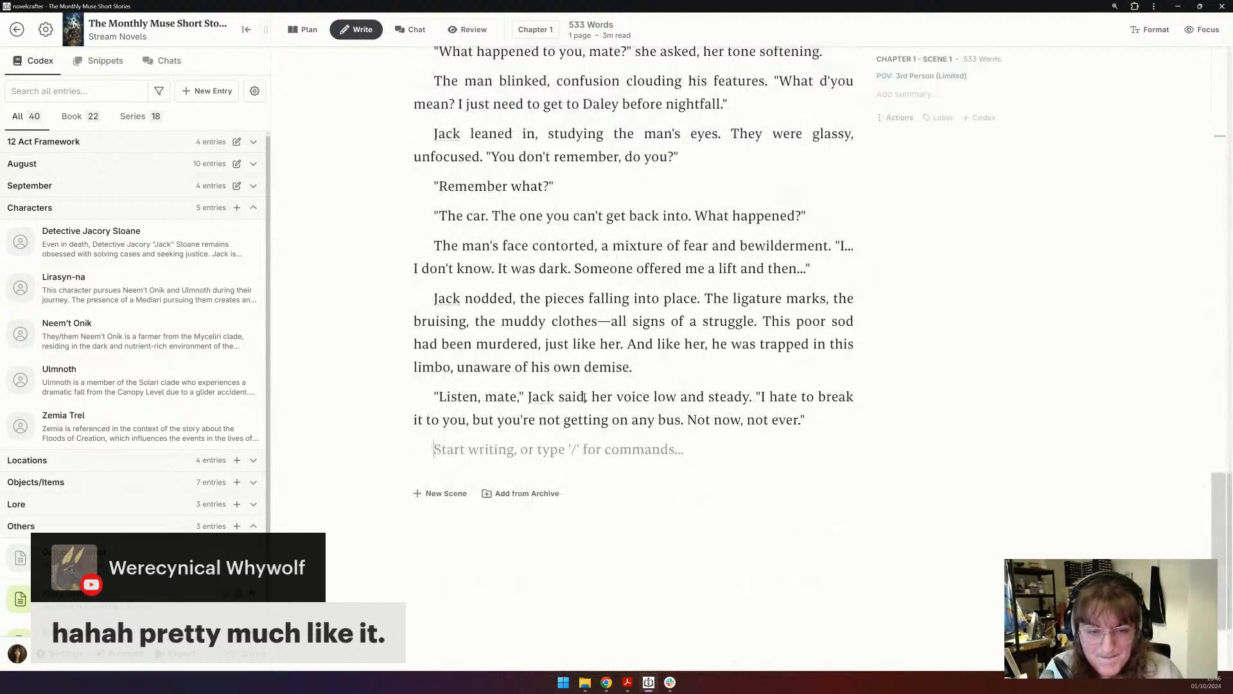
{"action": "left_click_drag", "start_coordinate": [758, 396], "coordinate": [521, 402]}
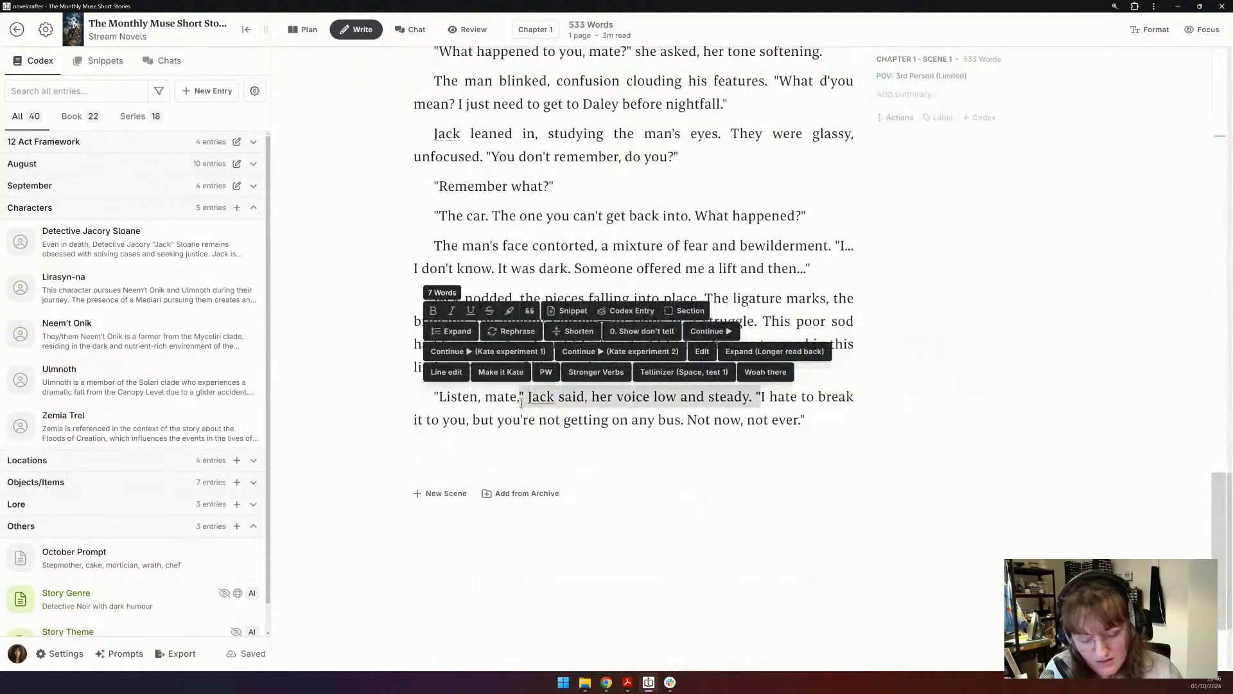
{"action": "key", "text": "BackSpace"}
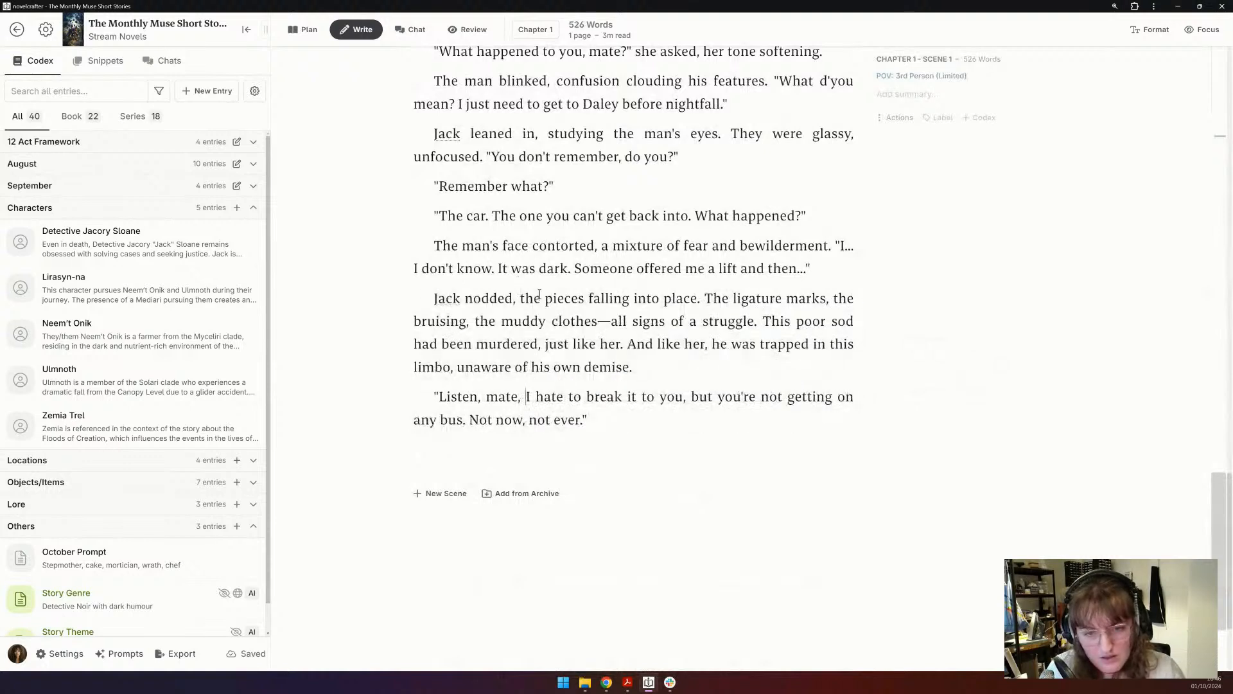
- Insert an empty scene beat below the scene's last paragraph, ending "Not now, not ever."
{"action": "scroll", "coordinate": [533, 290], "scroll_direction": "down", "scroll_amount": 1}
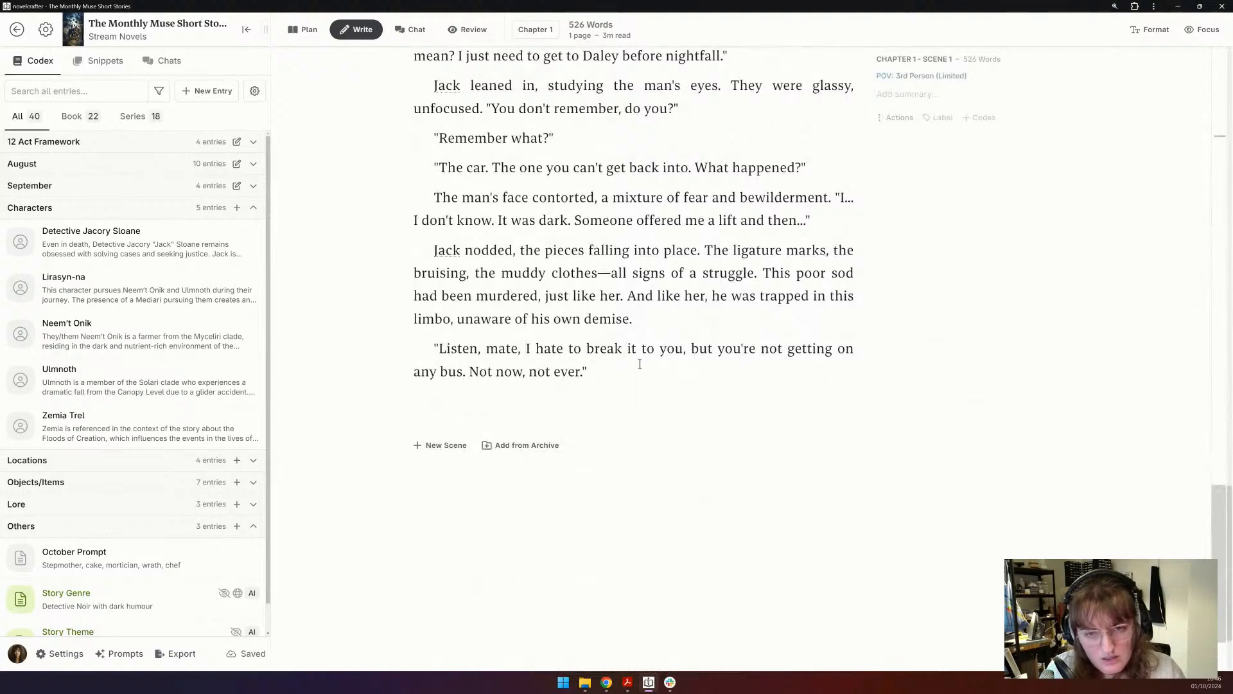
{"action": "scroll", "coordinate": [641, 367], "scroll_direction": "up", "scroll_amount": 3}
{"action": "scroll", "coordinate": [639, 362], "scroll_direction": "down", "scroll_amount": 1}
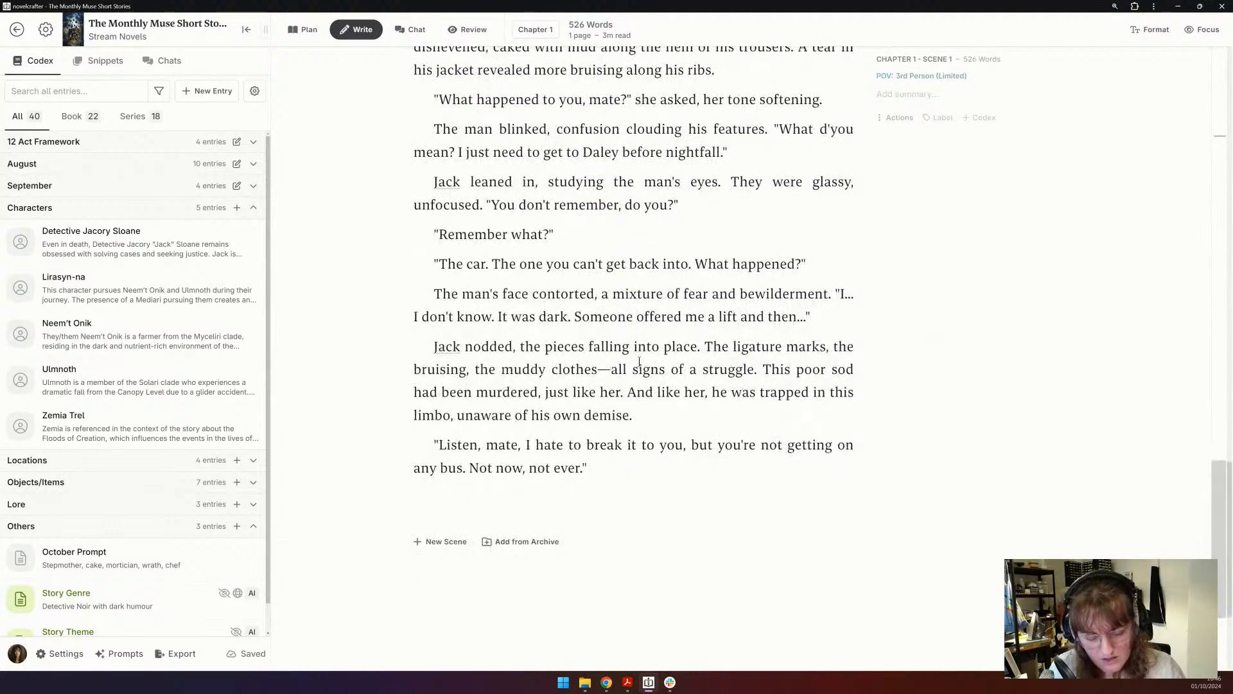
{"action": "key", "text": "Return"}
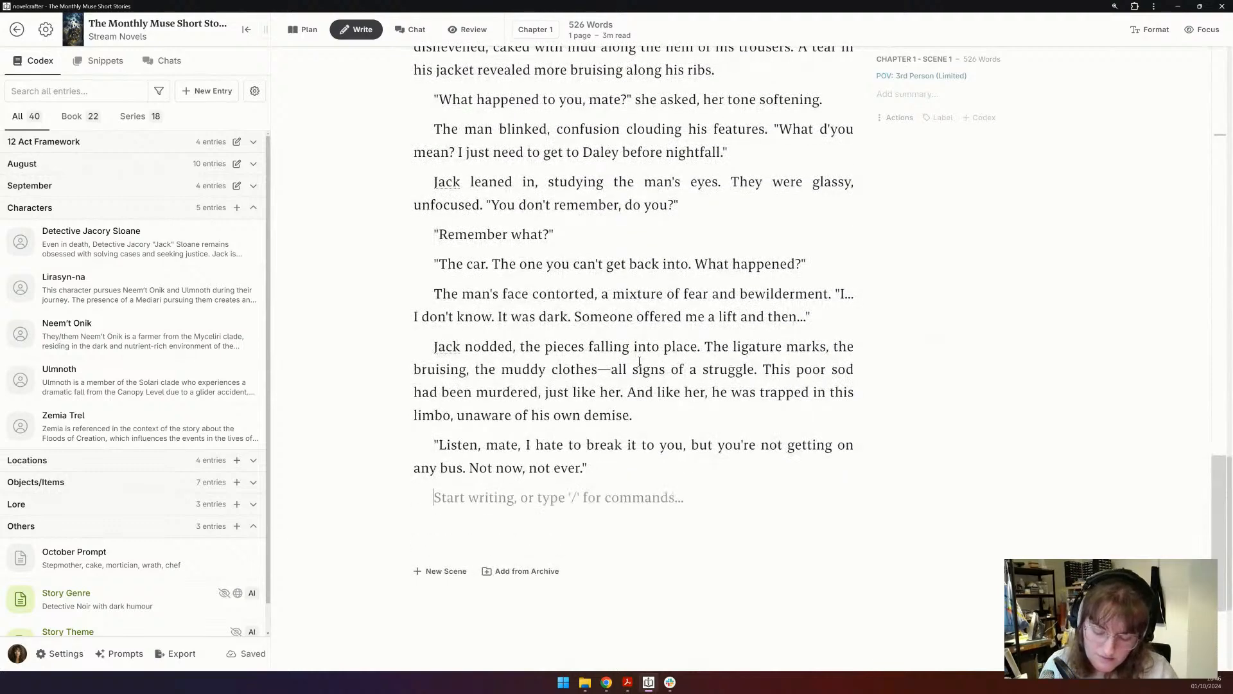
{"action": "type", "text": "/"}
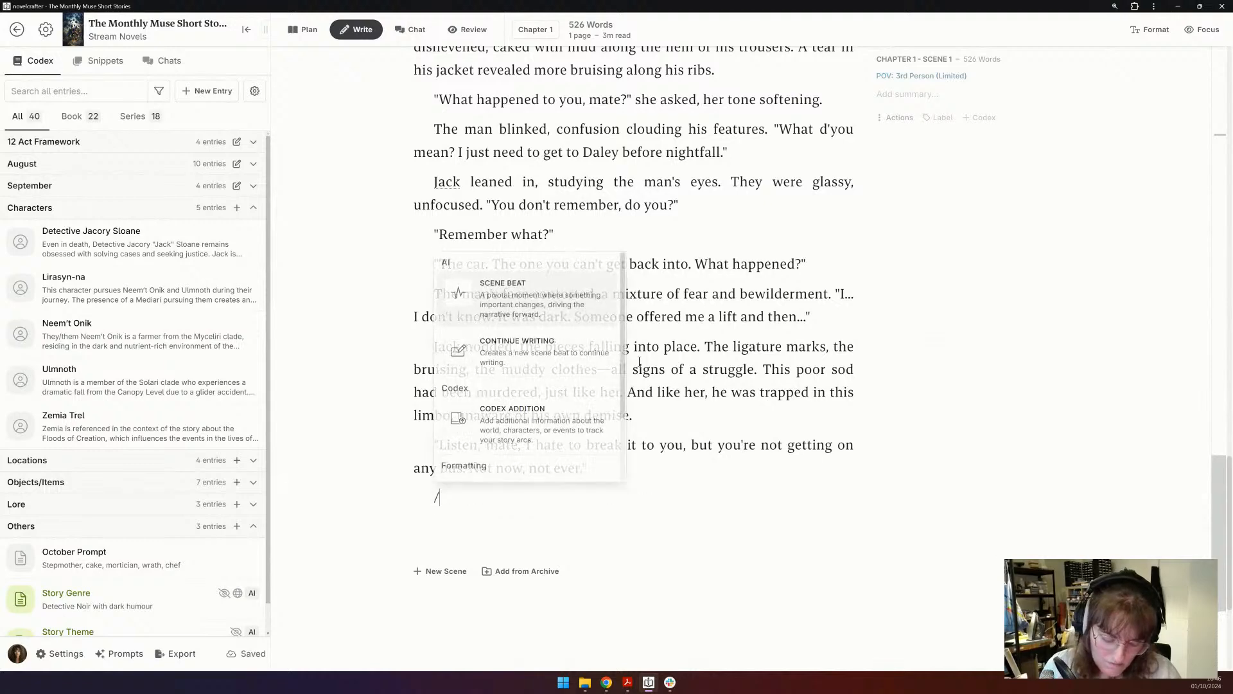
{"action": "key", "text": "Return"}
- Begin the new scene beat with "Jack stands, walking out of the bar. The hitchhiker follows."
{"action": "type", "text": "Jack st"}
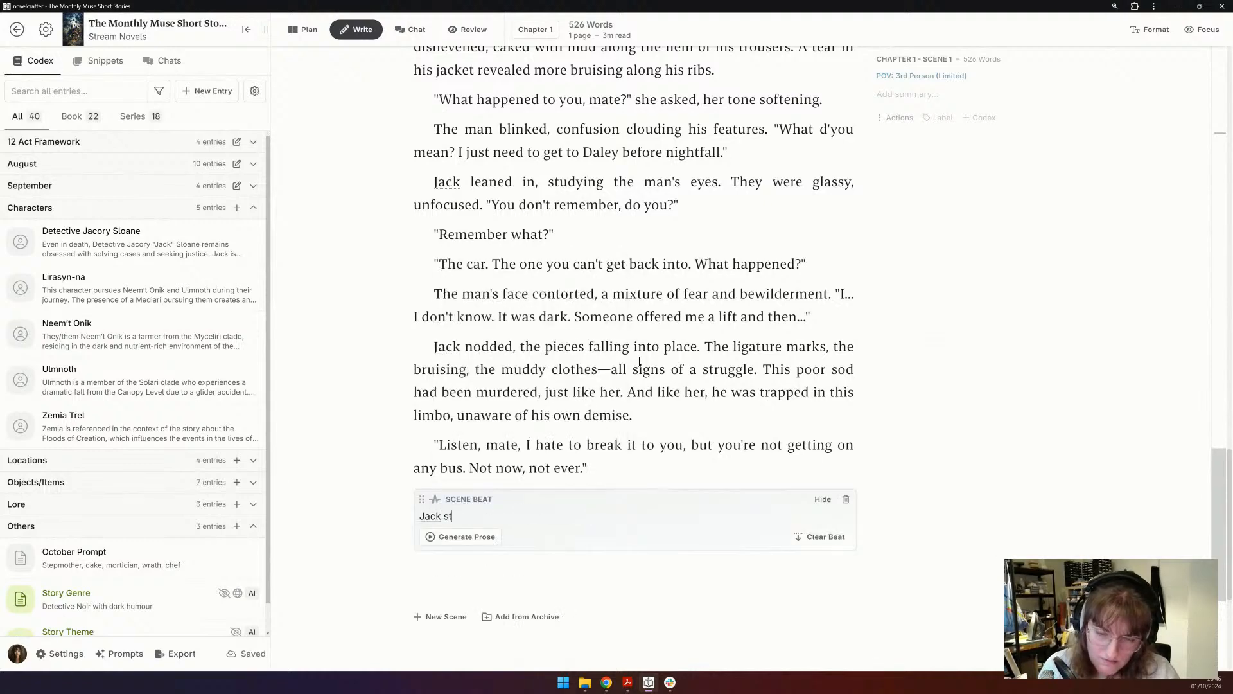
{"action": "type", "text": "ands, leading the"}
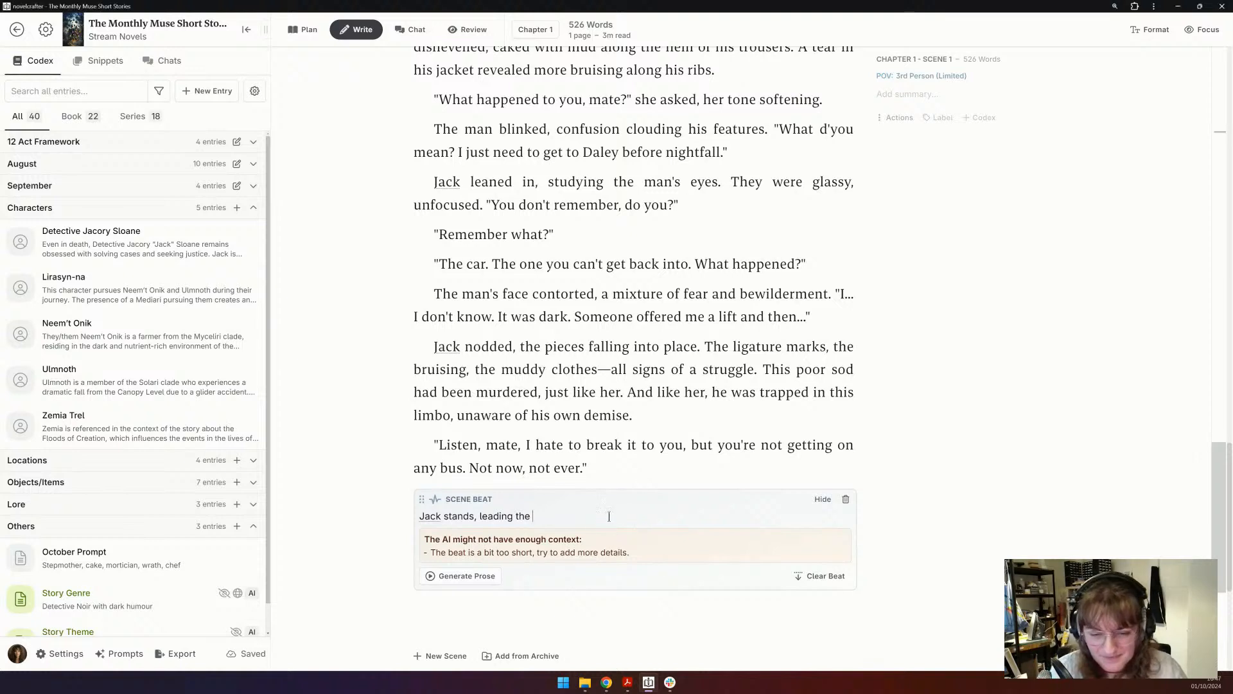
{"action": "type", "text": "m"}
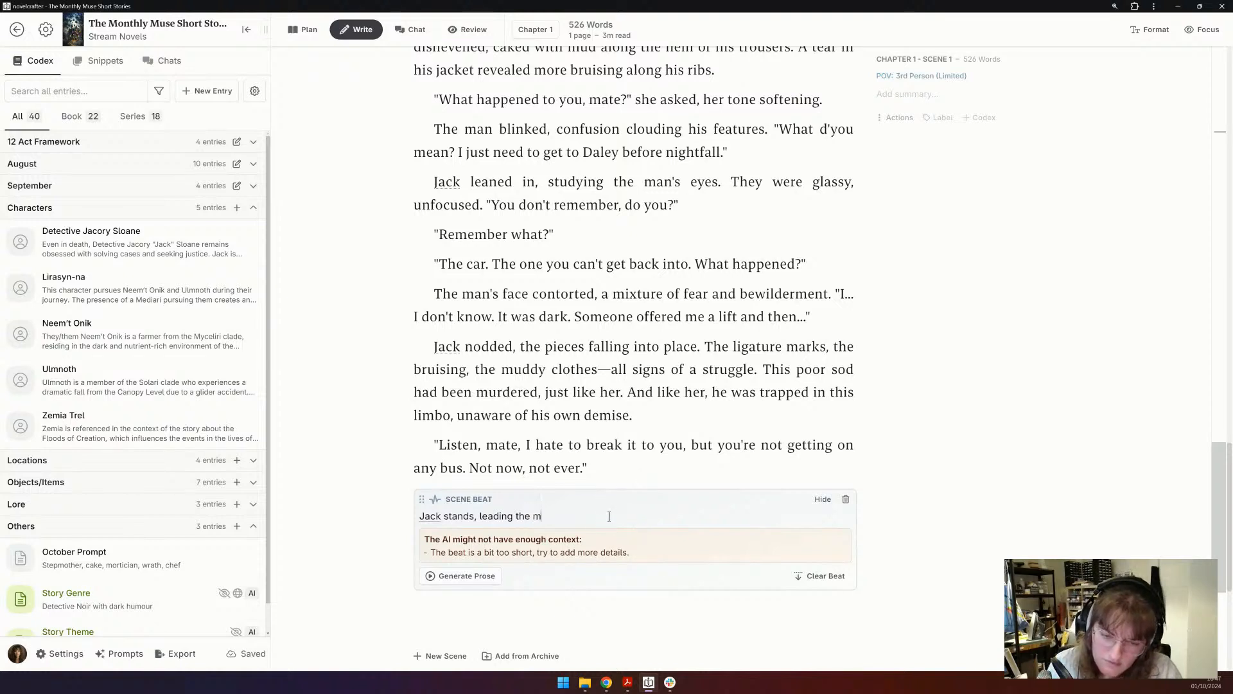
{"action": "key", "text": "BackSpace"}
{"action": "key", "text": "BackSpace"}
{"action": "key", "text": "BackSpace"}
{"action": "key", "text": "BackSpace"}
{"action": "key", "text": "BackSpace"}
{"action": "key", "text": "BackSpace"}
{"action": "key", "text": "BackSpace"}
{"action": "key", "text": "BackSpace"}
{"action": "key", "text": "BackSpace"}
{"action": "key", "text": "BackSpace"}
{"action": "key", "text": "BackSpace"}
{"action": "key", "text": "BackSpace"}
{"action": "key", "text": "BackSpace"}
{"action": "type", "text": "walking "}
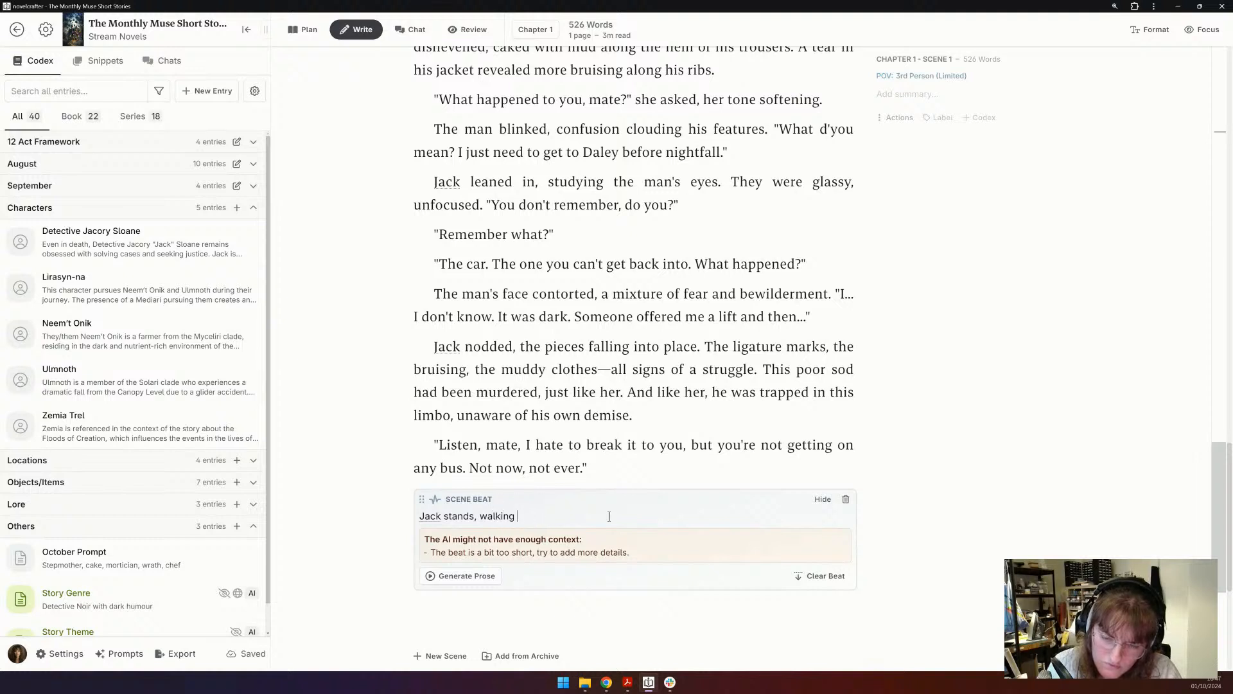
{"action": "type", "text": "out of the bar. The h"}
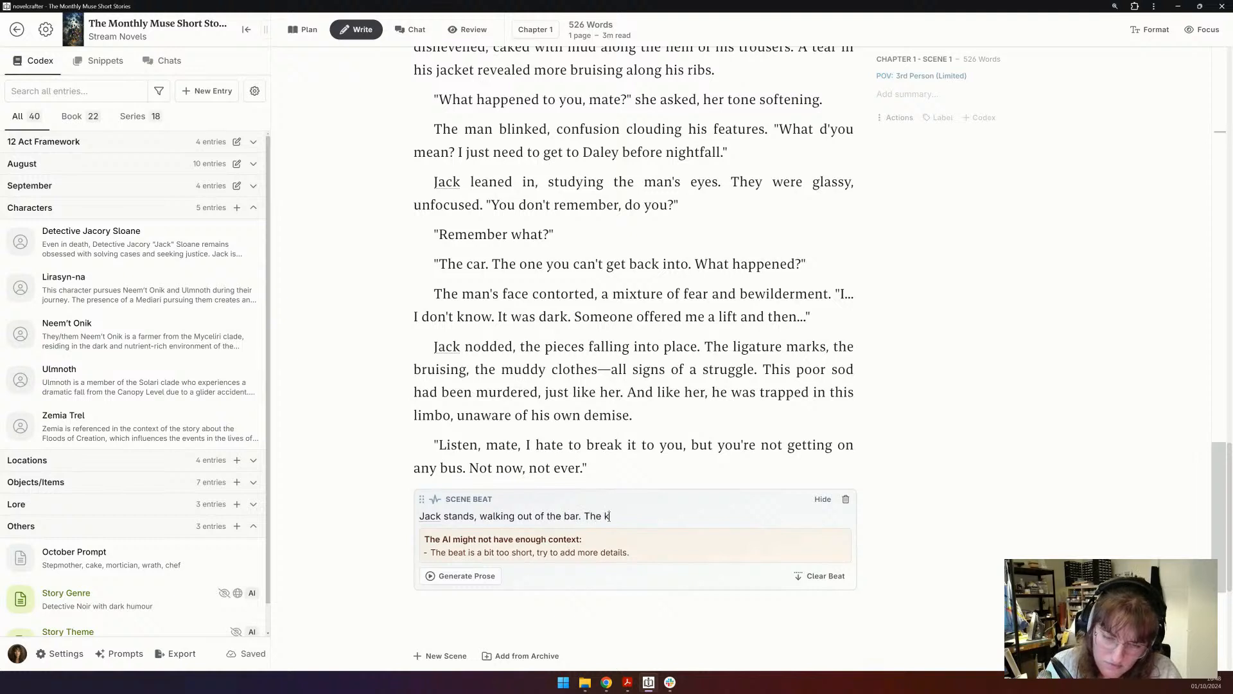
{"action": "key", "text": "BackSpace"}
{"action": "type", "text": "hitchhiker follows."}
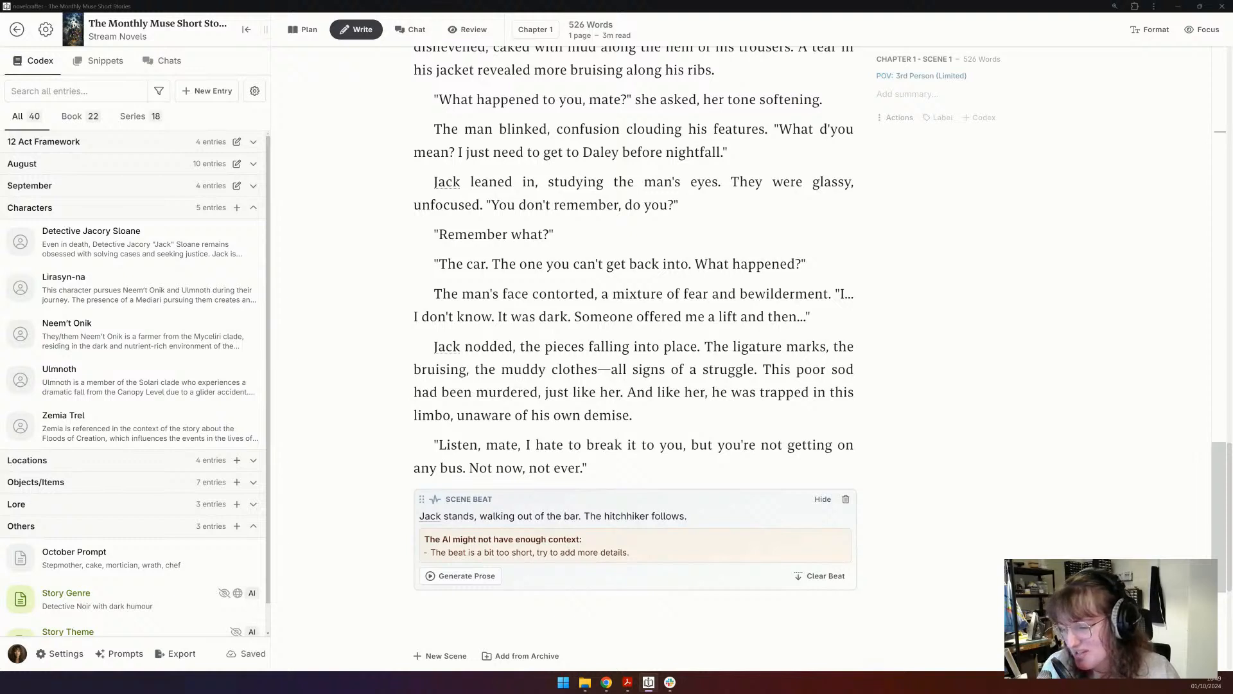
- Add to the beat "Sure enough, Jack sees an (alive) man heaving a body into a boot, using the cover of dark."
{"action": "left_click", "coordinate": [727, 516]}
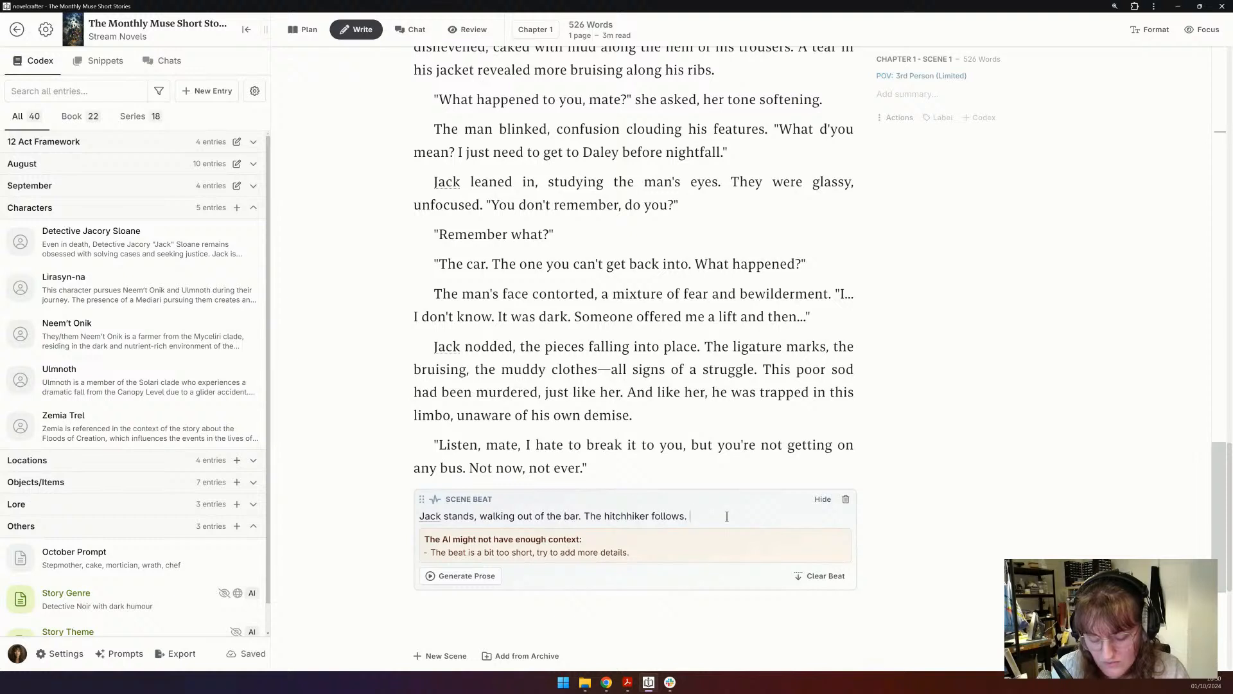
{"action": "type", "text": "Sure enough"}
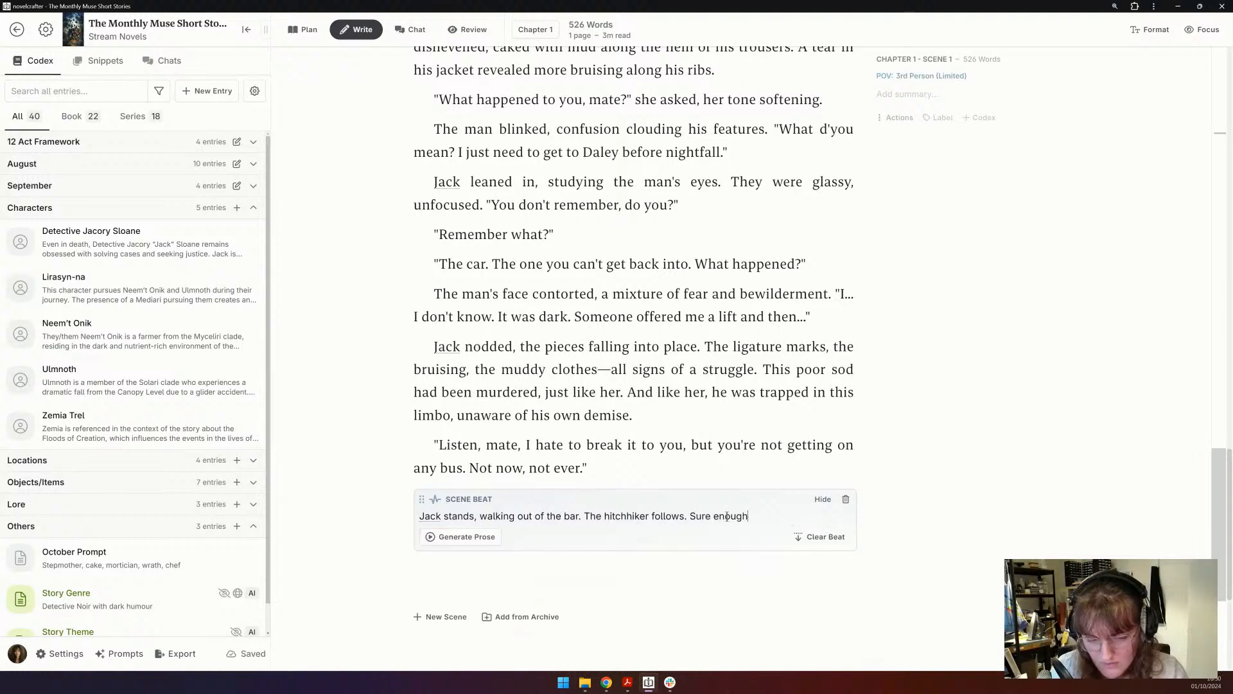
{"action": "type", "text": ", Jack sees"}
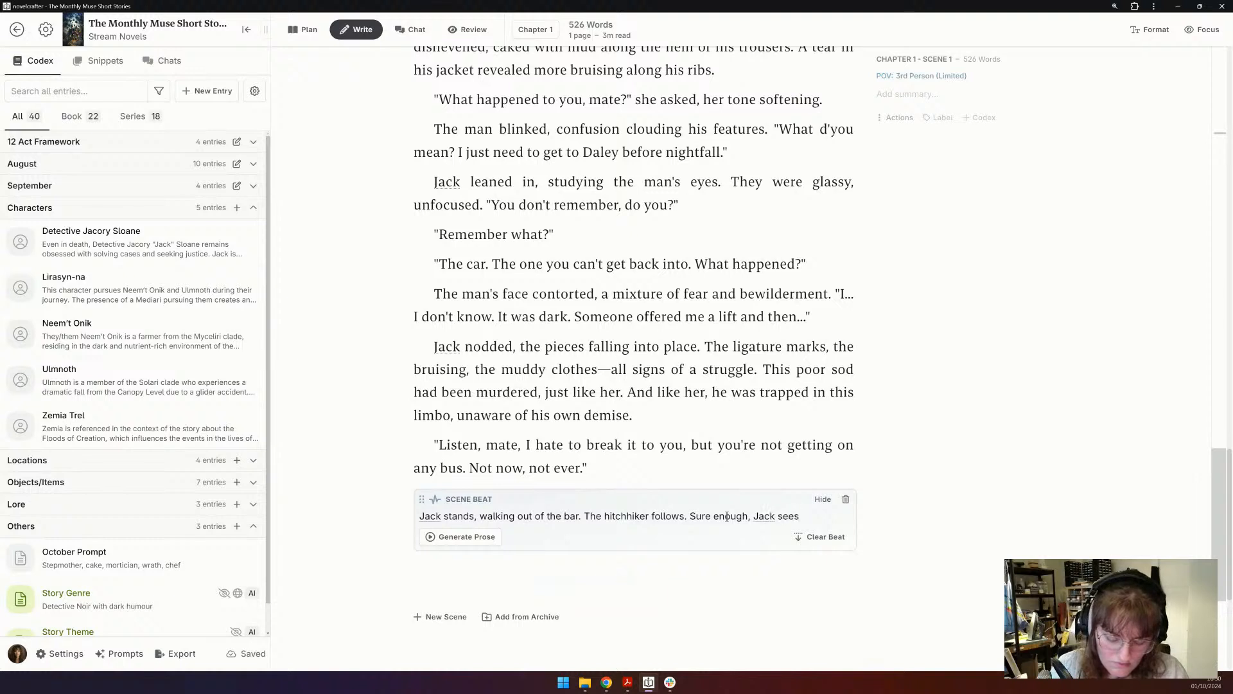
{"action": "type", "text": " a "}
{"action": "type", "text": "n (alive) man "}
{"action": "type", "text": "st"}
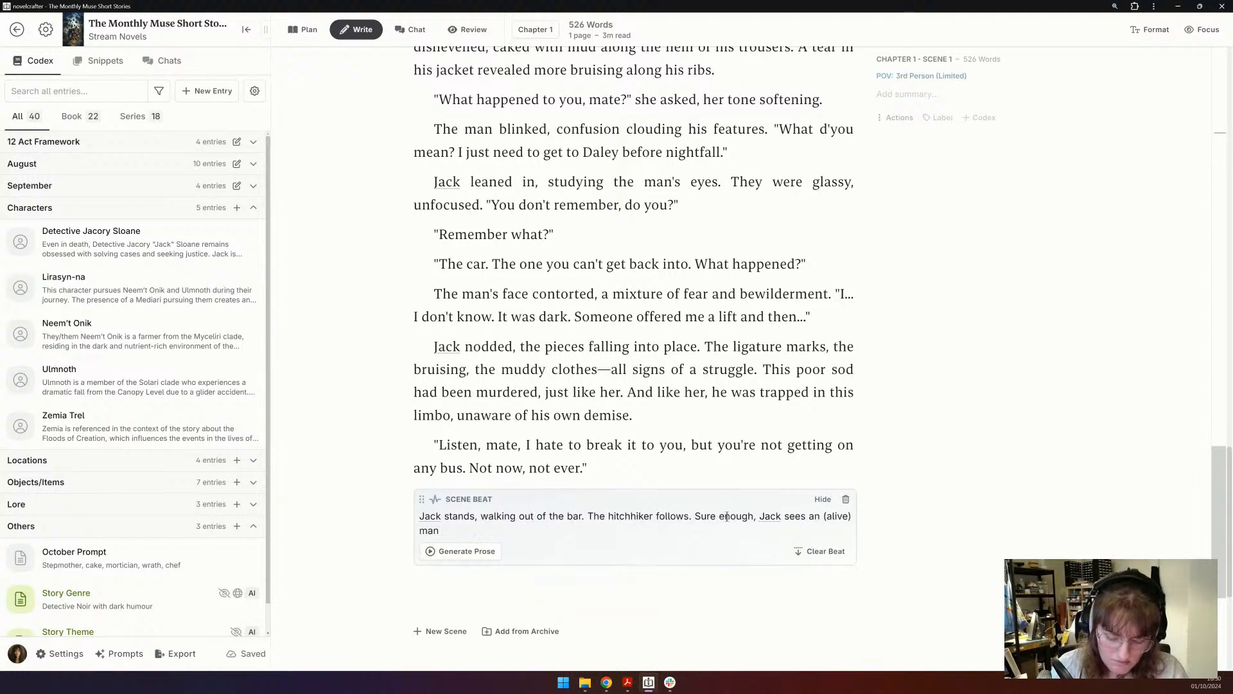
{"action": "type", "text": "heaving a body into a boot, using the cover of dark,"}
{"action": "key", "text": "BackSpace"}
- Continue the beat with "She watches, feeling nostalgic; once upon a time, she would have been chasing after the man."
{"action": "type", "text": ". She"}
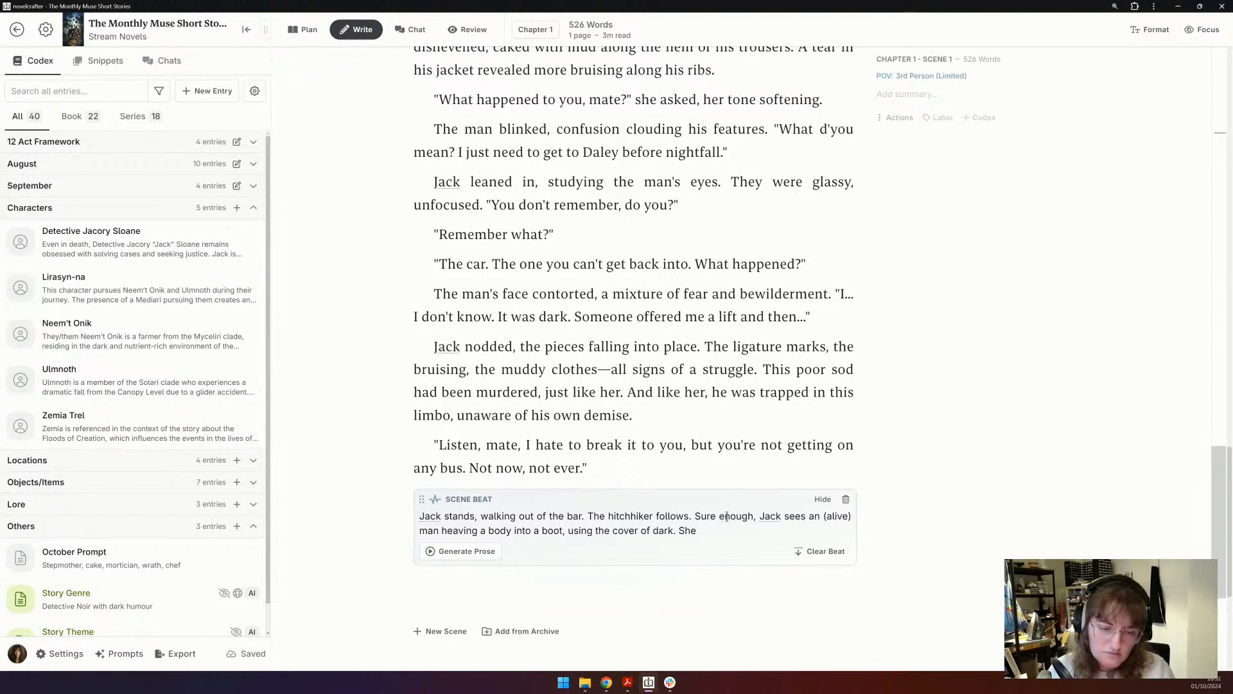
{"action": "type", "text": "watche"}
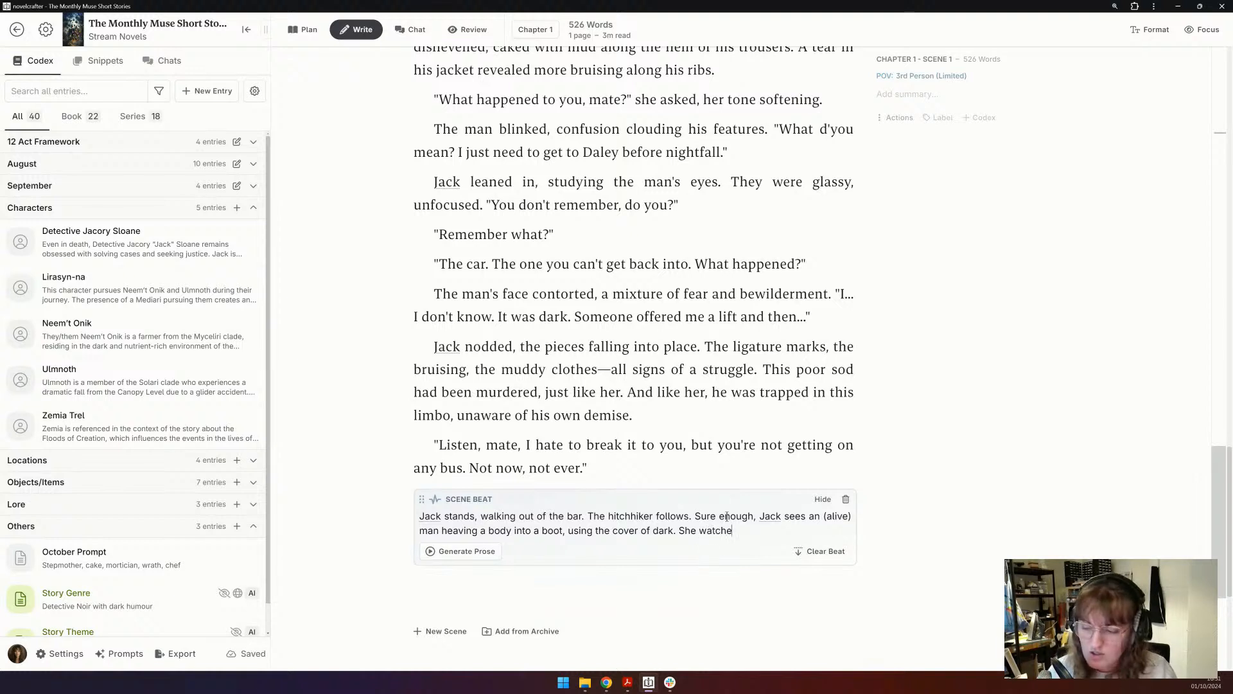
{"action": "type", "text": "s, feeling "}
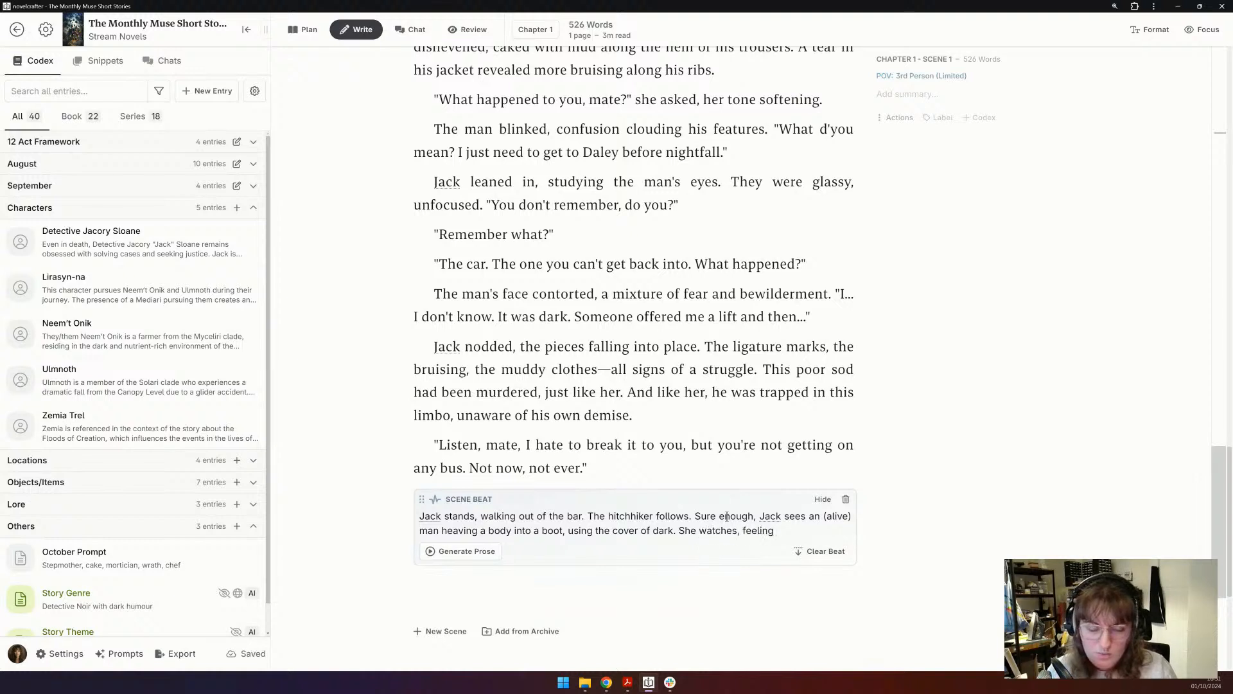
{"action": "type", "text": "nos"}
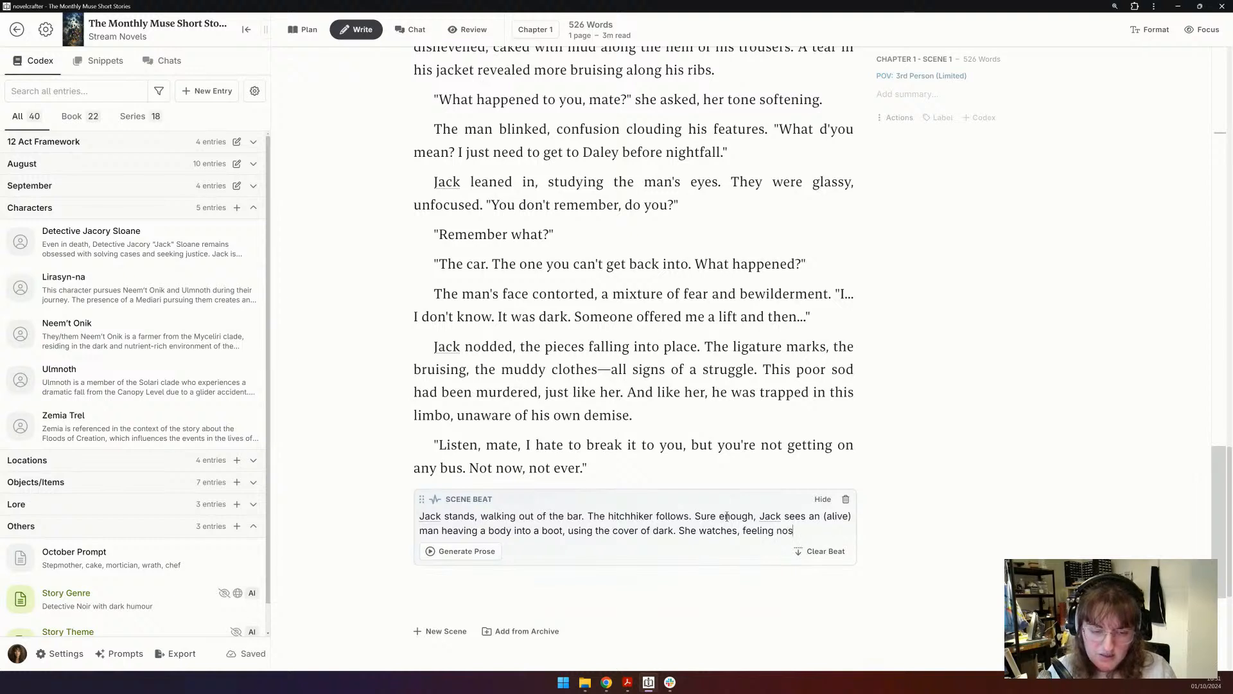
{"action": "type", "text": "talgic; once upon "}
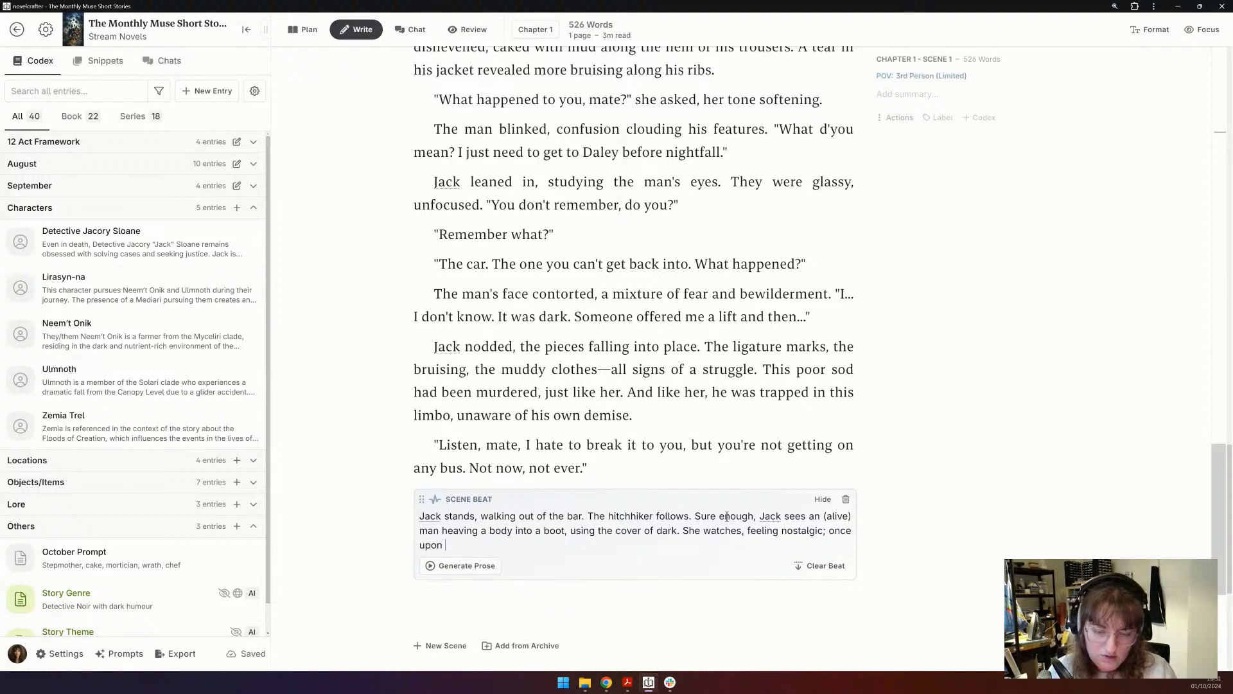
{"action": "type", "text": "a time, she woul"}
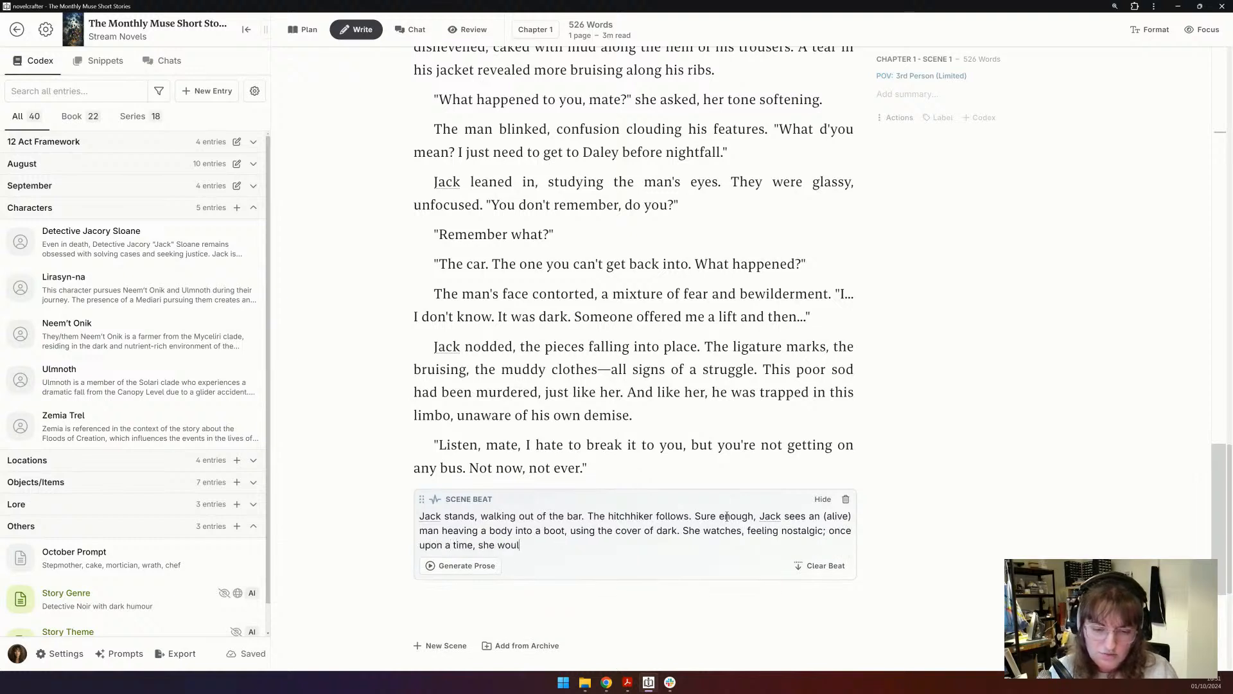
{"action": "type", "text": "d have been "}
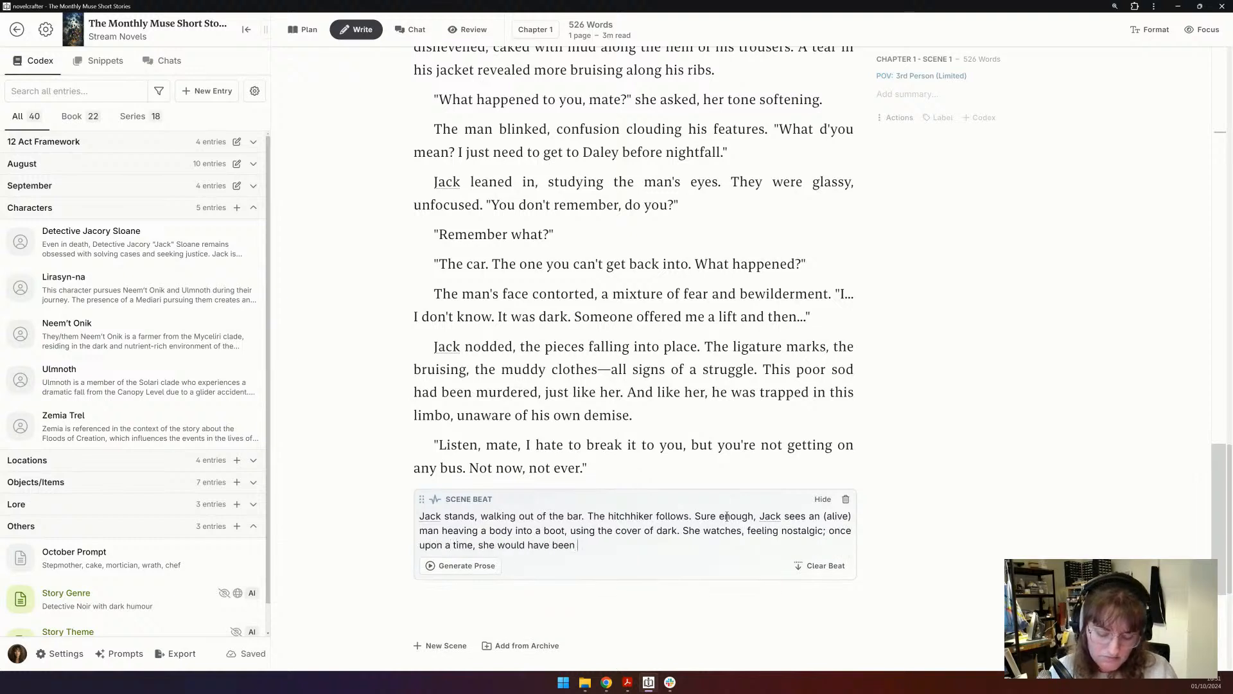
{"action": "type", "text": "chasing after"}
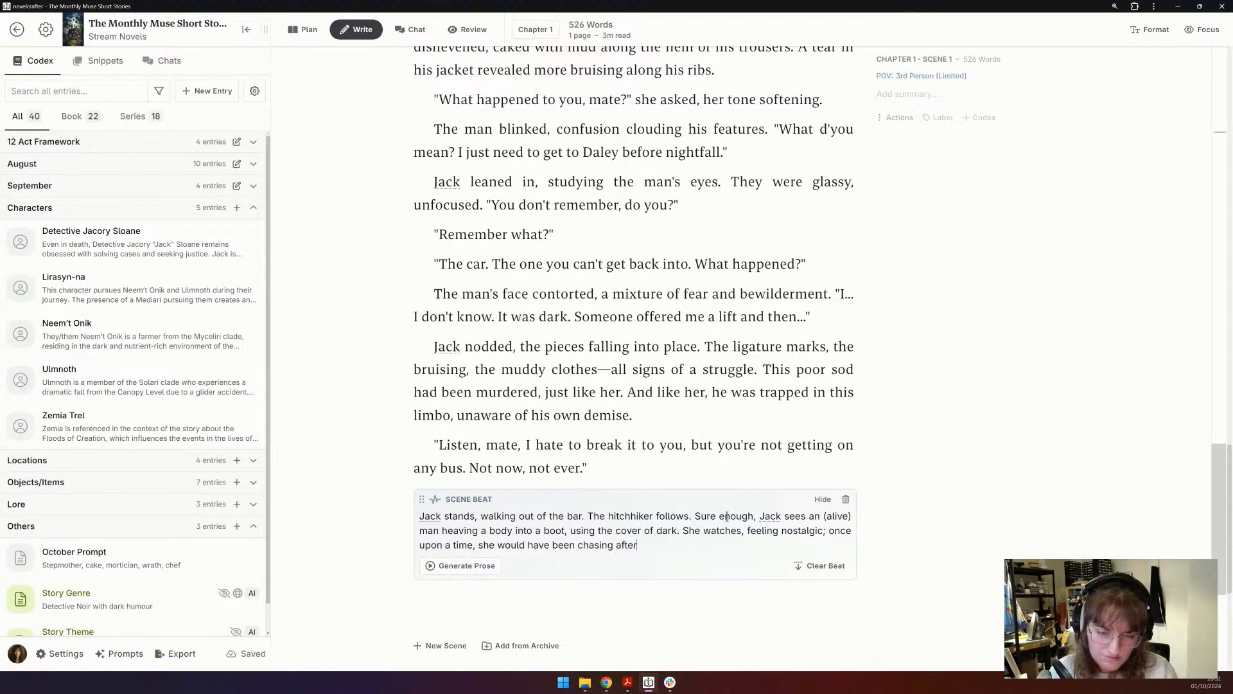
{"action": "type", "text": " the man"}
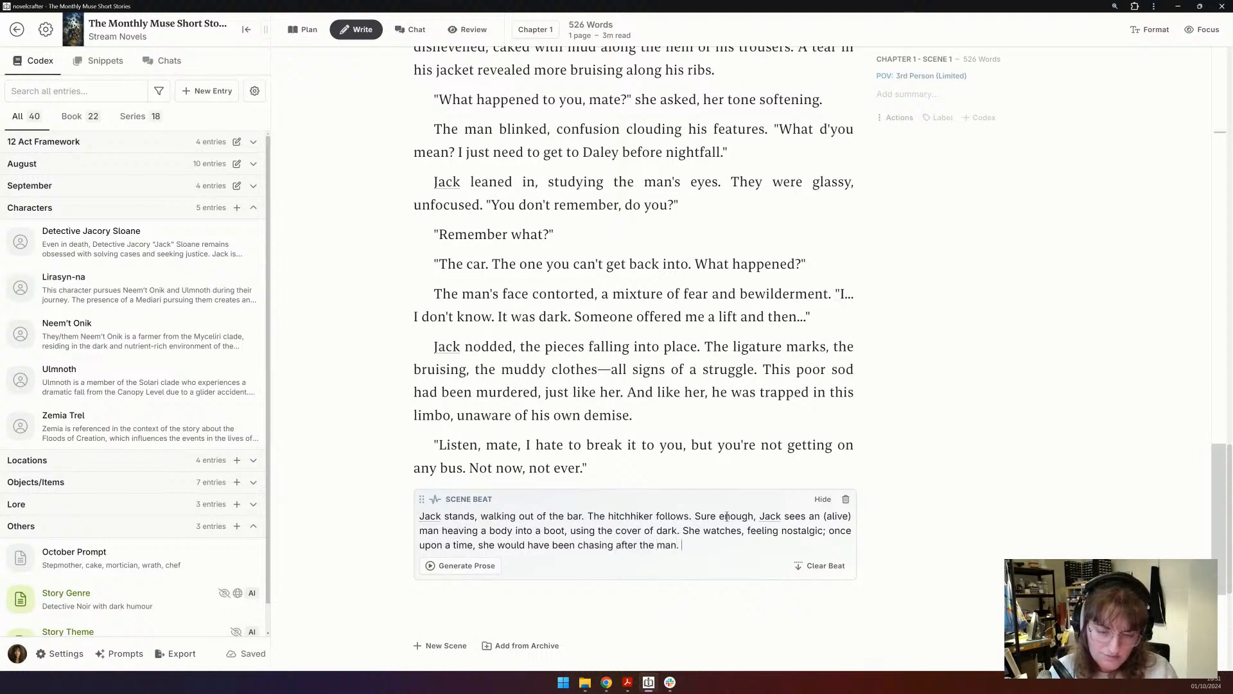
{"action": "type", "text": "."}
- Start a second paragraph in the beat reading "The hitchhiker asks why Jack isn't doing anything"
{"action": "key", "text": "Return"}
{"action": "type", "text": "The hithiker ask"}
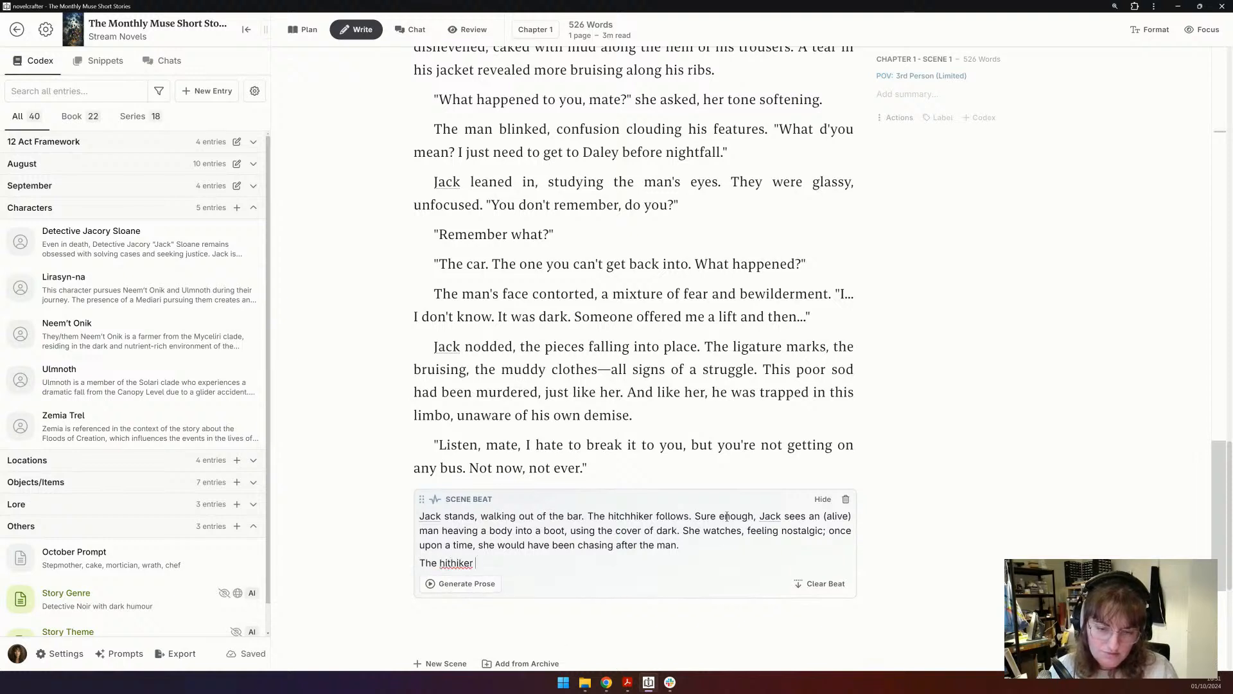
{"action": "key", "text": "BackSpace"}
{"action": "key", "text": "BackSpace"}
{"action": "key", "text": "BackSpace"}
{"action": "key", "text": "BackSpace"}
{"action": "key", "text": "BackSpace"}
{"action": "key", "text": "BackSpace"}
{"action": "key", "text": "BackSpace"}
{"action": "key", "text": "BackSpace"}
{"action": "key", "text": "BackSpace"}
{"action": "key", "text": "BackSpace"}
{"action": "key", "text": "BackSpace"}
{"action": "type", "text": "itchhiker asks w"}
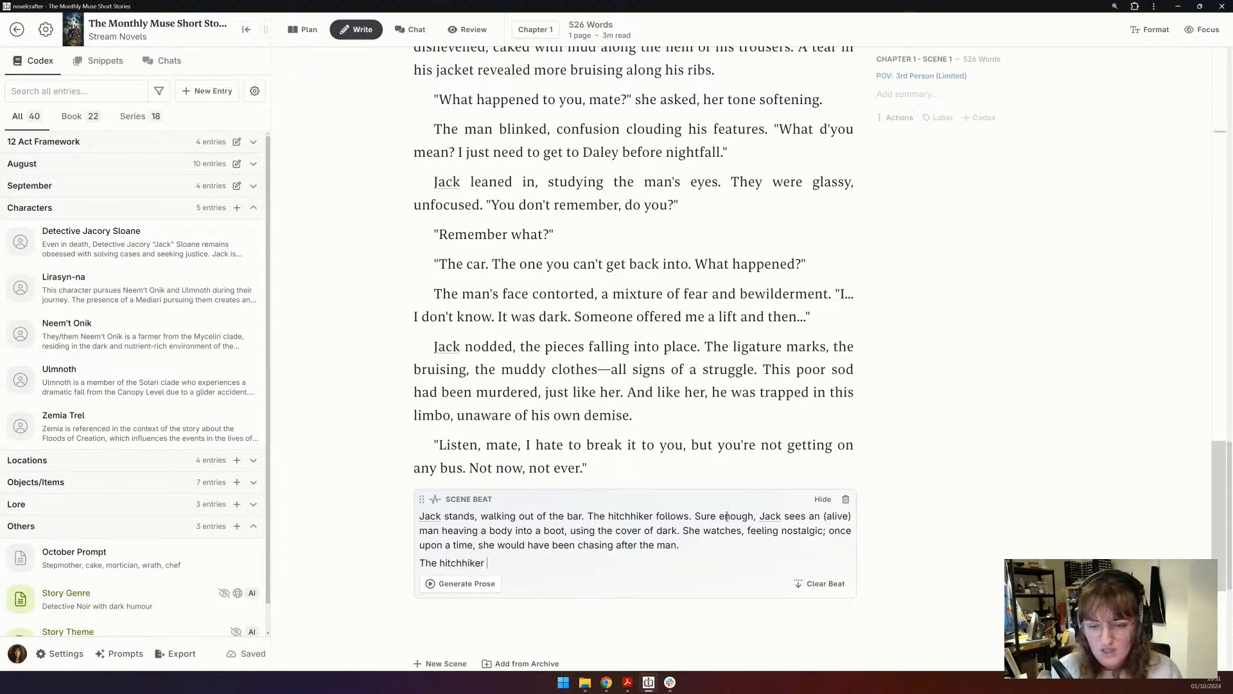
{"action": "type", "text": "hy Jack isn't"}
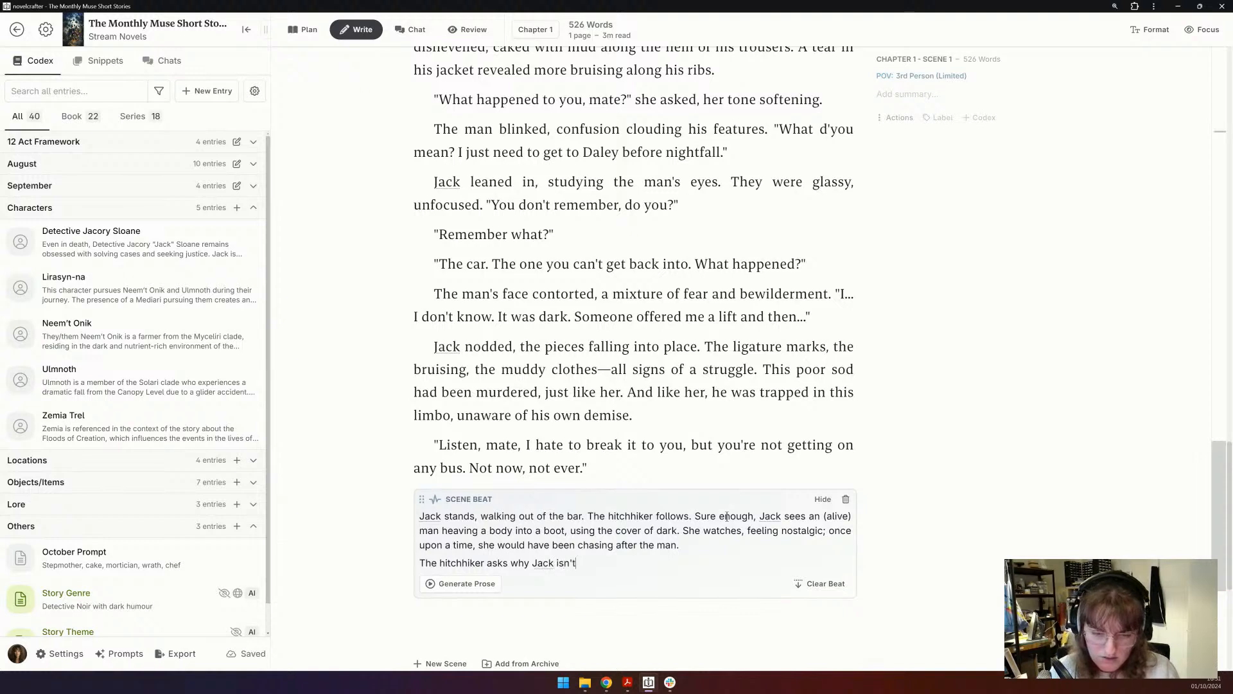
{"action": "type", "text": " helpin"}
{"action": "key", "text": "BackSpace"}
{"action": "key", "text": "BackSpace"}
{"action": "key", "text": "BackSpace"}
{"action": "key", "text": "BackSpace"}
{"action": "key", "text": "BackSpace"}
{"action": "key", "text": "BackSpace"}
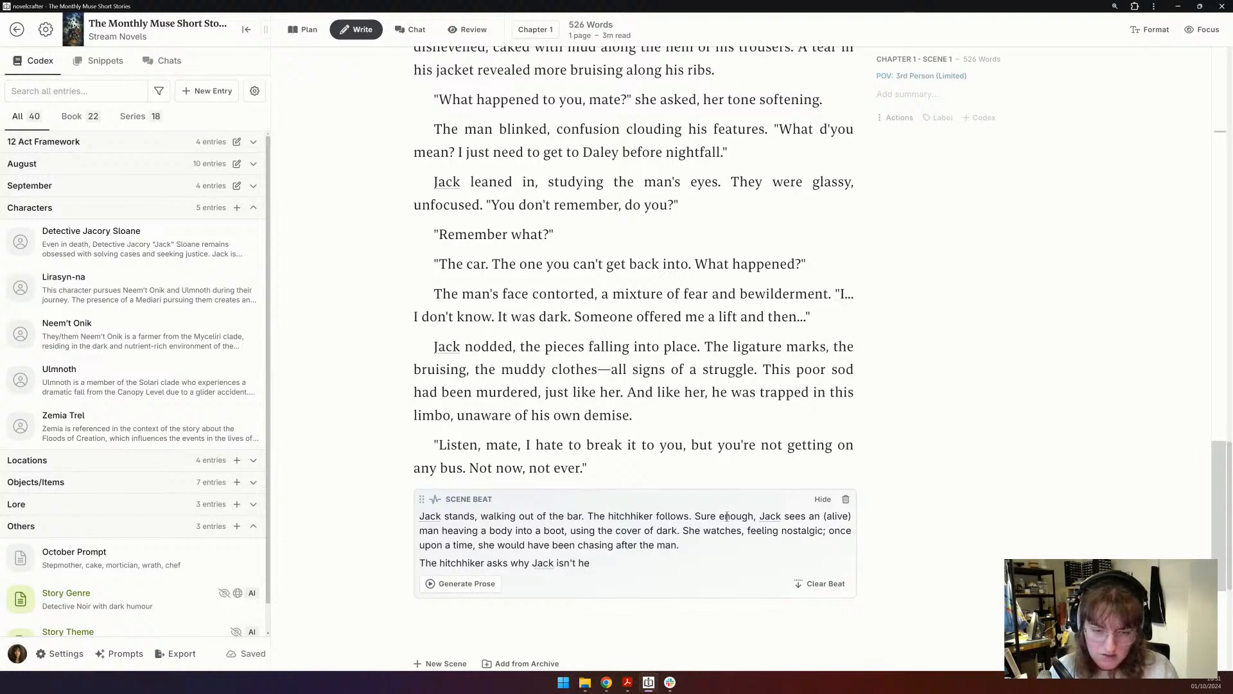
{"action": "type", "text": "doing anything"}
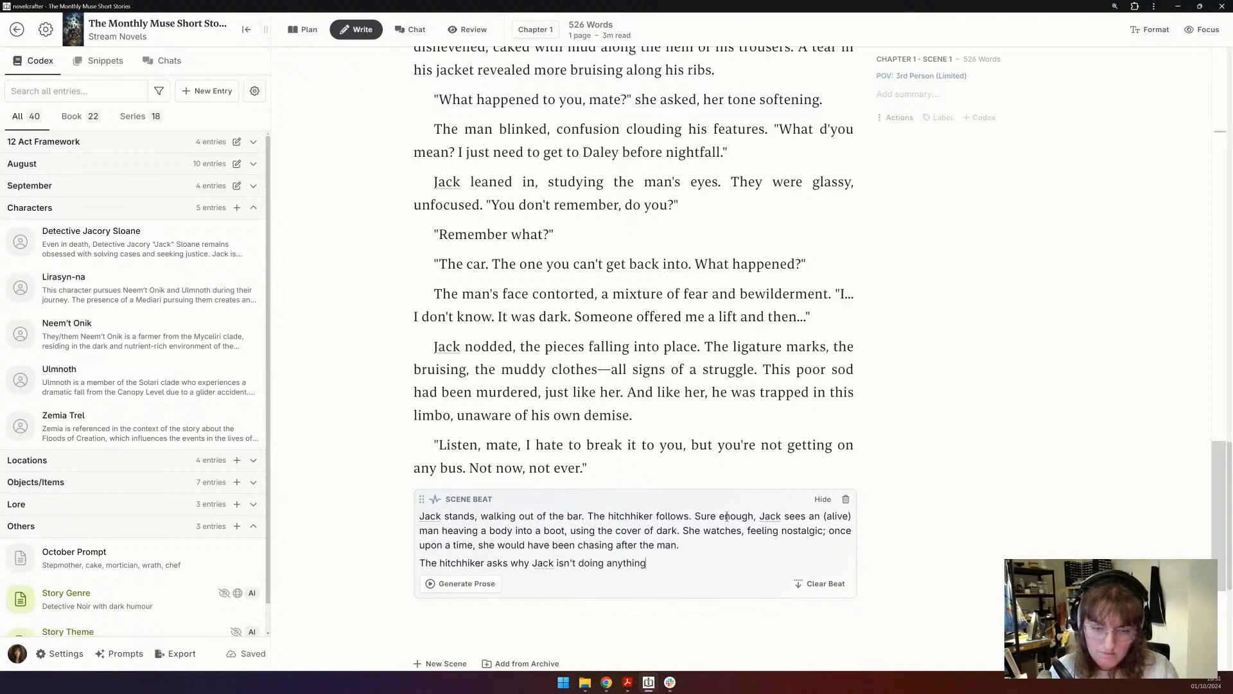
- Finish the beat with "Jack has to break it to the man that he's dead, she's dead, and they're stuck here forever."
{"action": "type", "text": ". Jack has to"}
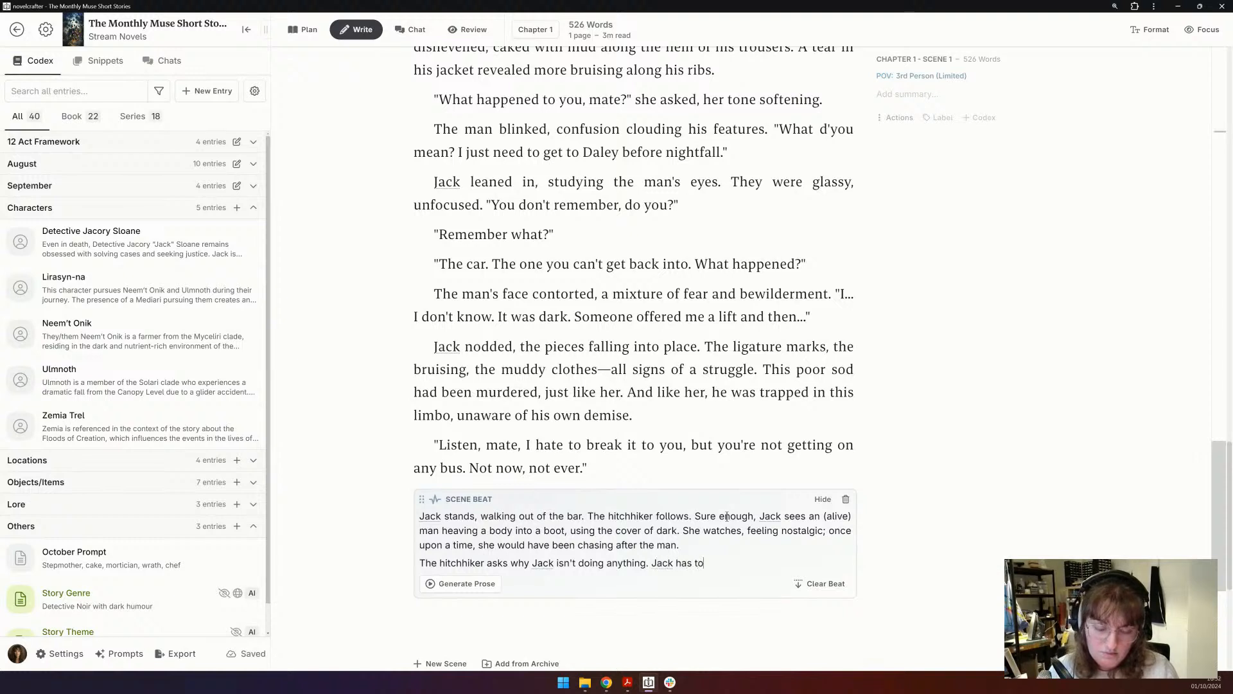
{"action": "type", "text": " break it to the man that "}
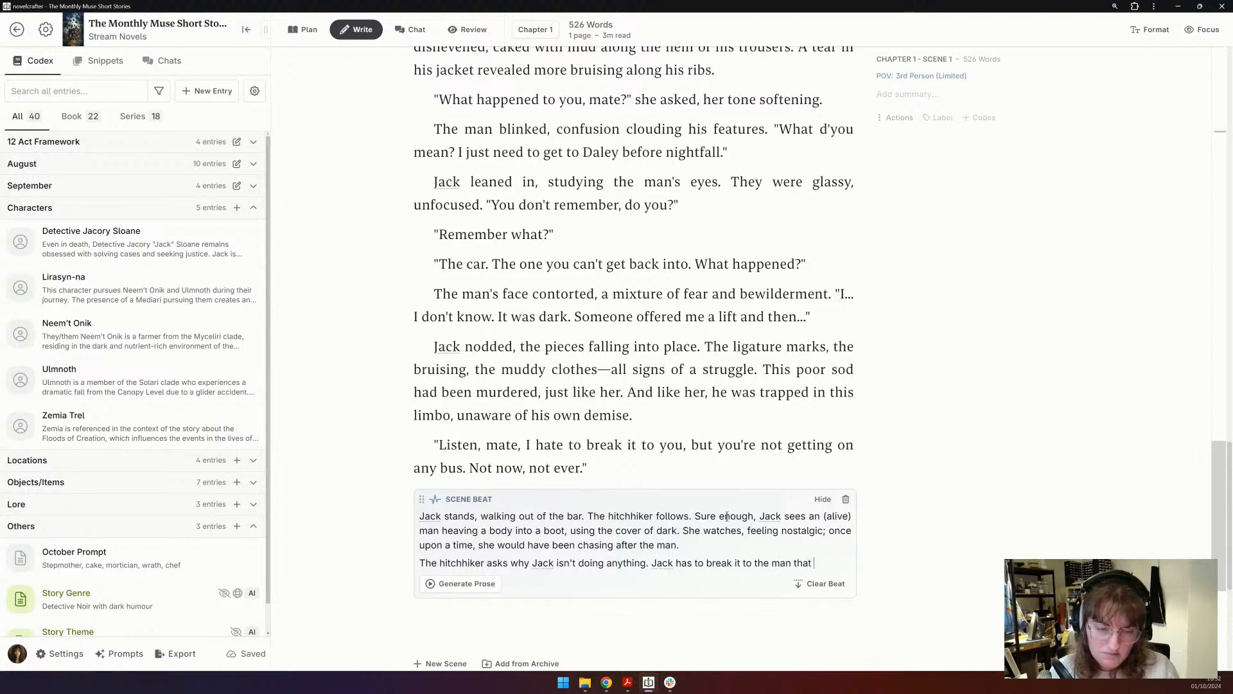
{"action": "type", "text": "he's dead, sh"}
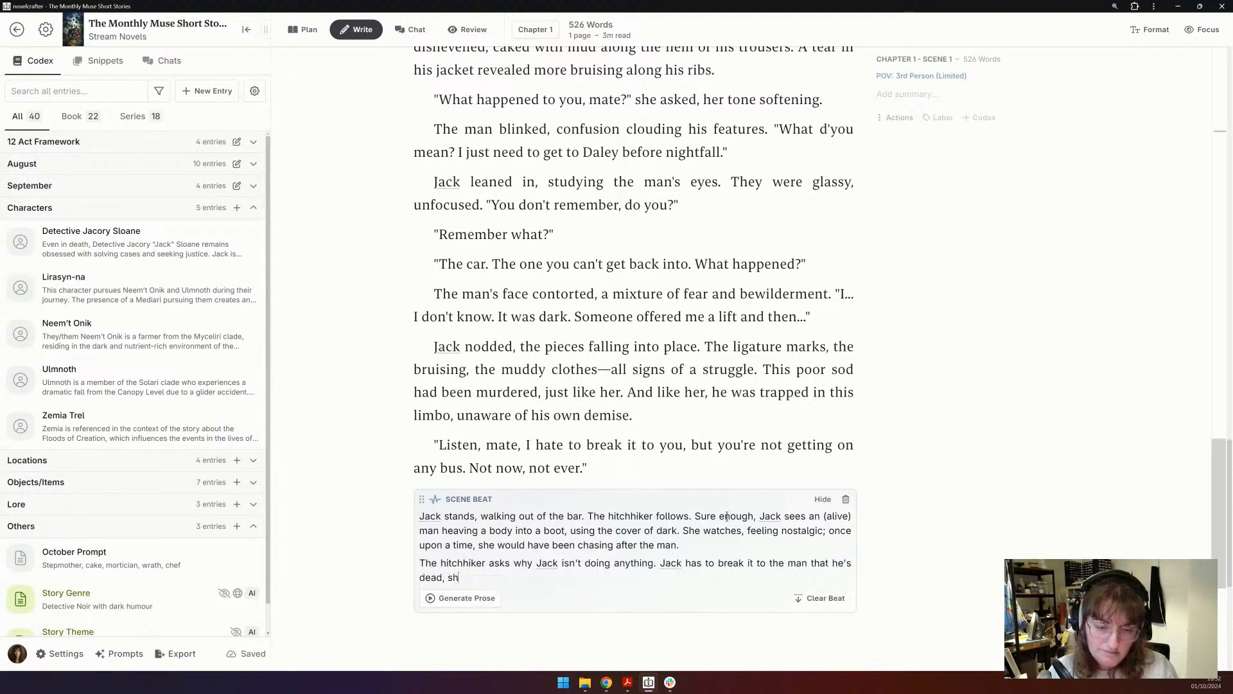
{"action": "type", "text": "e's dead, and"}
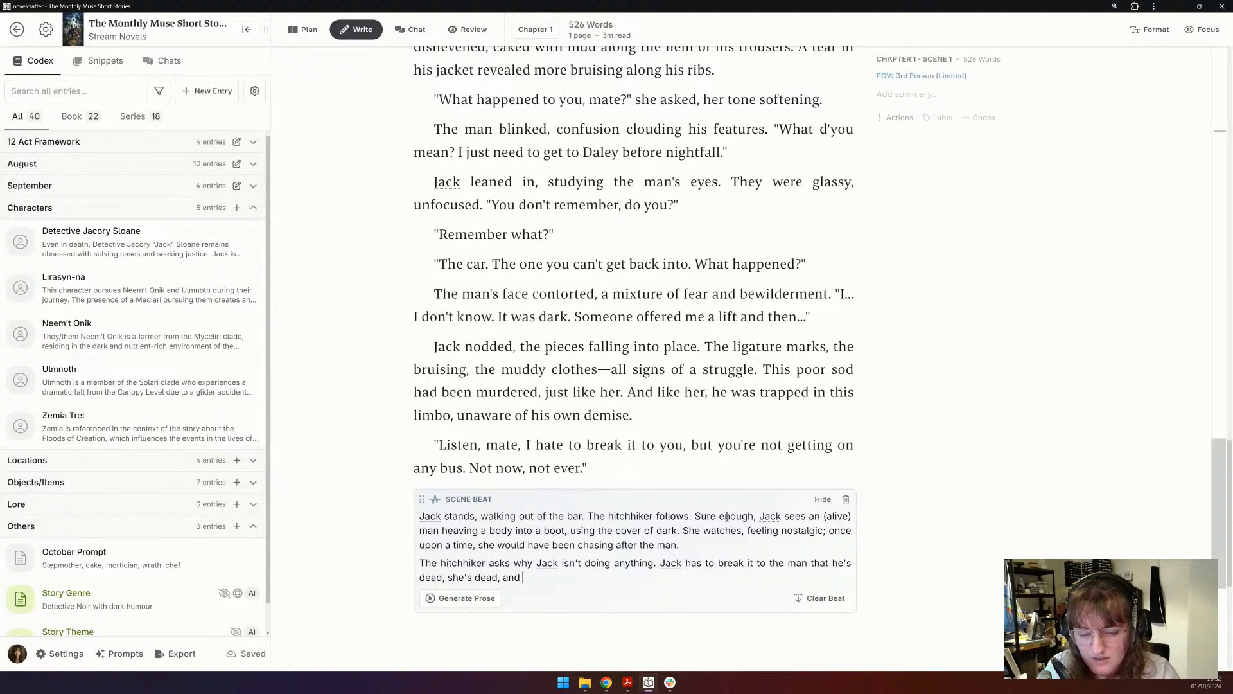
{"action": "type", "text": "they're stuck here forever."}
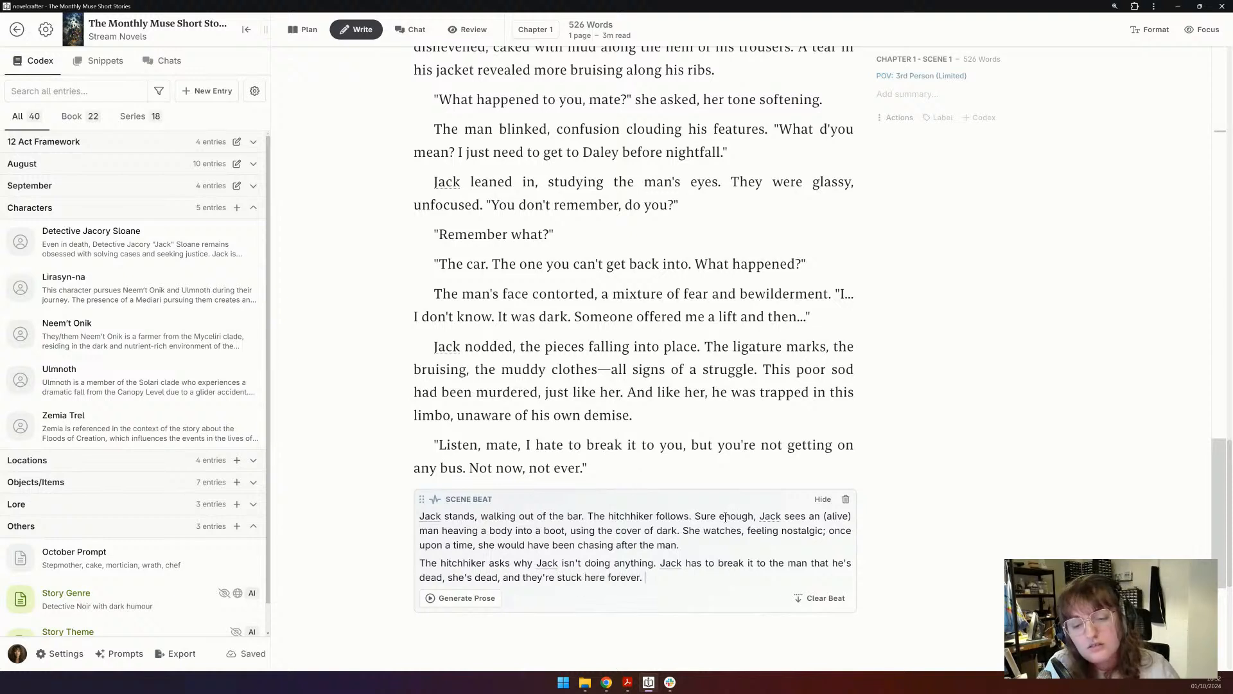
- Generate prose from the finished scene beat using the General Purpose prompt with the Claude 3.5 - Sonnet model
{"action": "left_click", "coordinate": [461, 598]}
{"action": "mouse_move", "coordinate": [573, 407]}
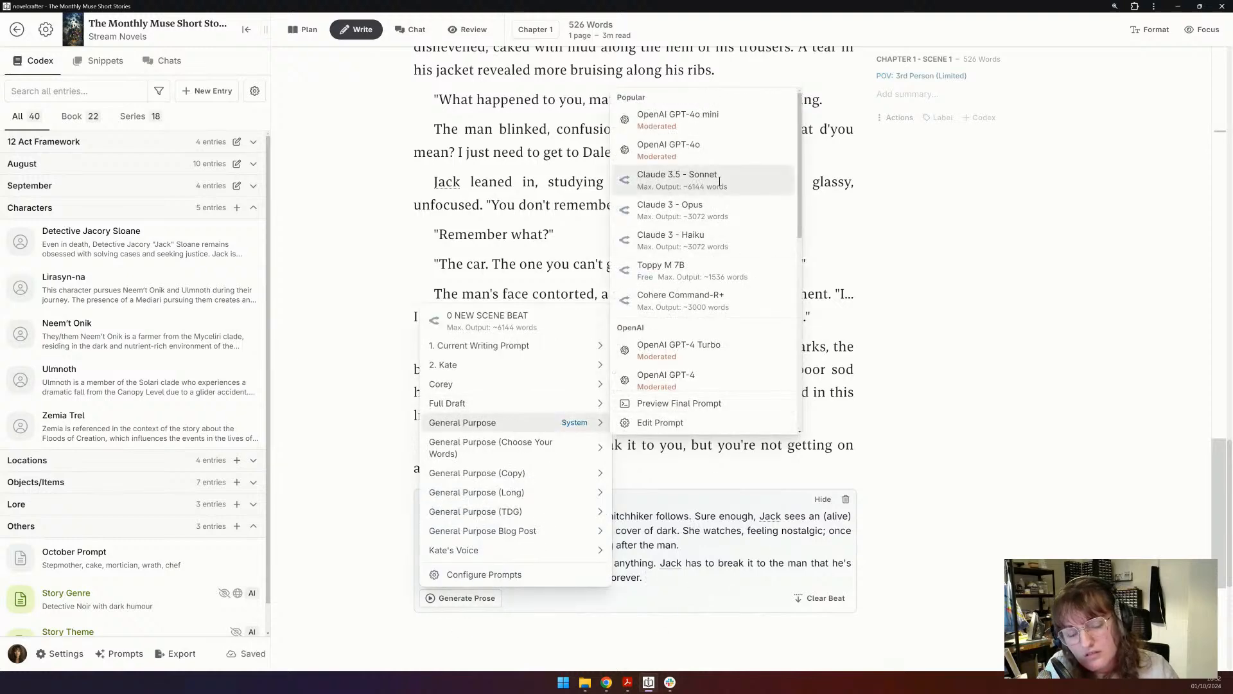
{"action": "left_click", "coordinate": [677, 176]}
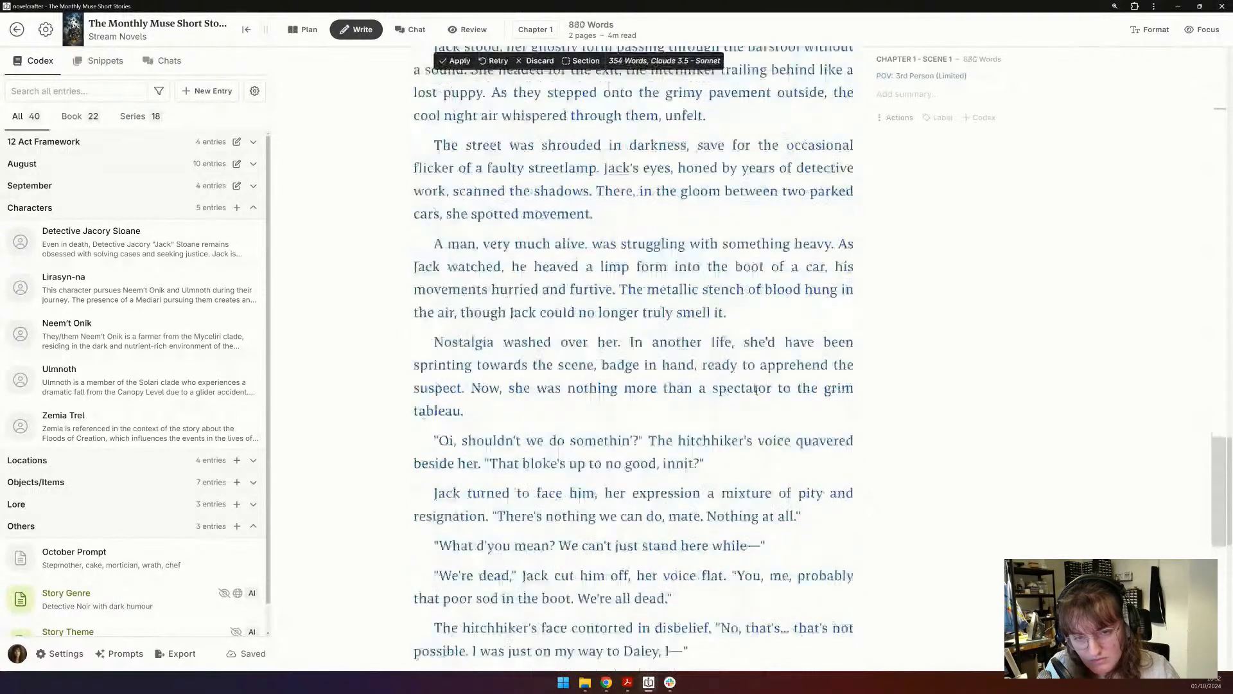
- Read through the generated prose about the man loading a body into the boot and apply it to the scene
{"action": "scroll", "coordinate": [756, 389], "scroll_direction": "down", "scroll_amount": 2}
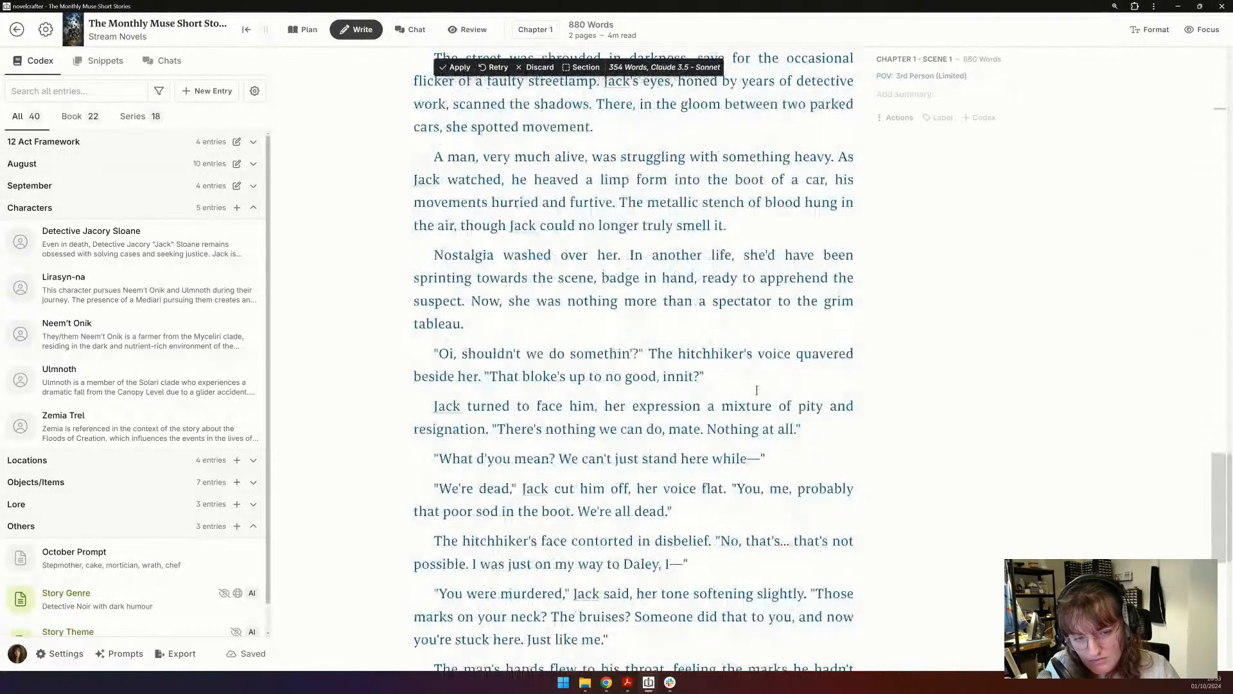
{"action": "scroll", "coordinate": [756, 390], "scroll_direction": "down", "scroll_amount": 1}
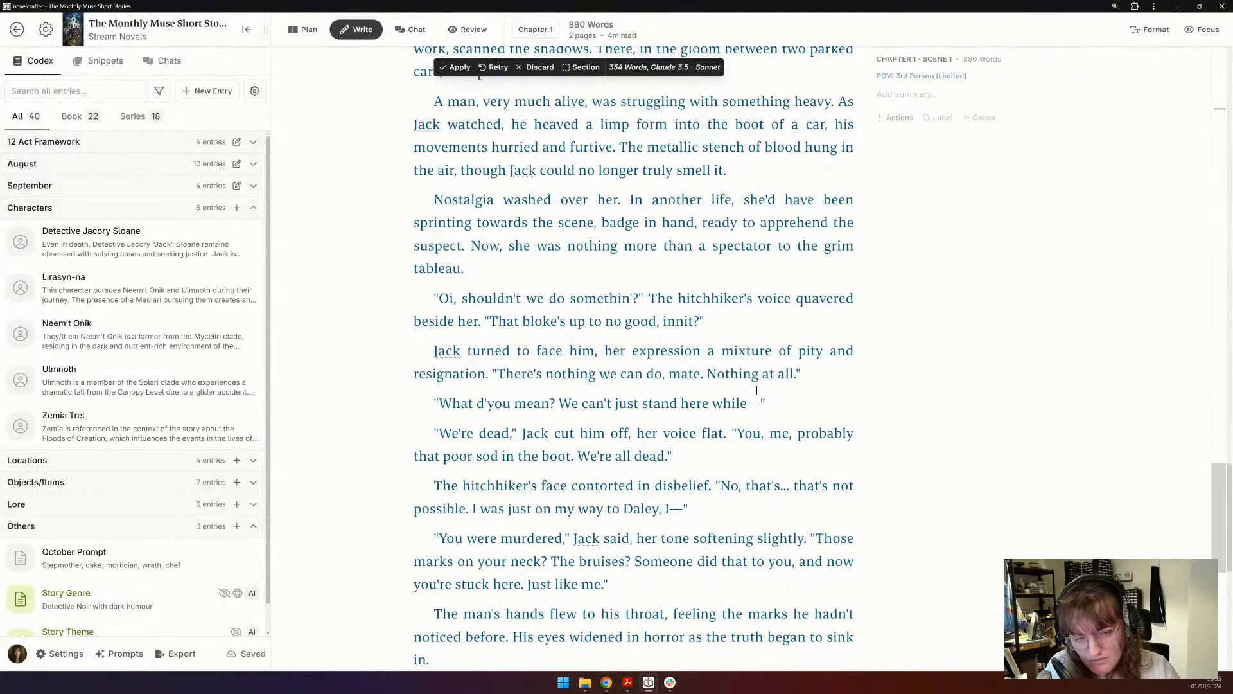
{"action": "scroll", "coordinate": [756, 389], "scroll_direction": "down", "scroll_amount": 2}
{"action": "scroll", "coordinate": [757, 390], "scroll_direction": "down", "scroll_amount": 2}
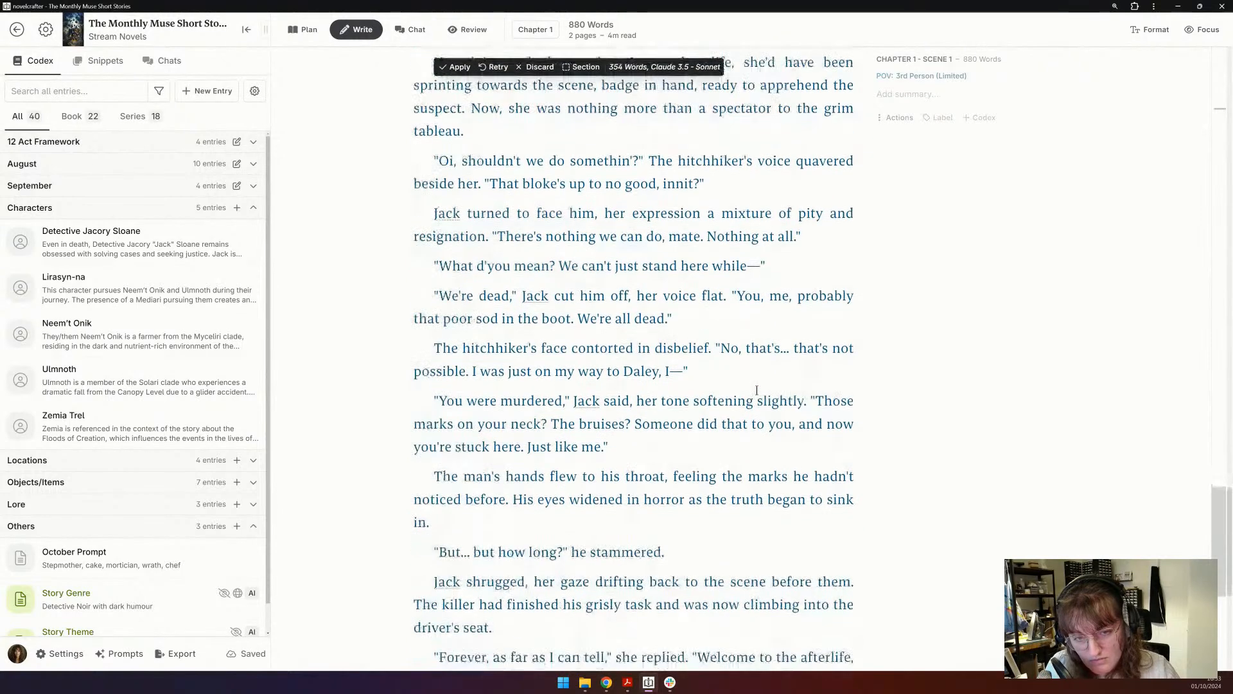
{"action": "scroll", "coordinate": [756, 389], "scroll_direction": "down", "scroll_amount": 1}
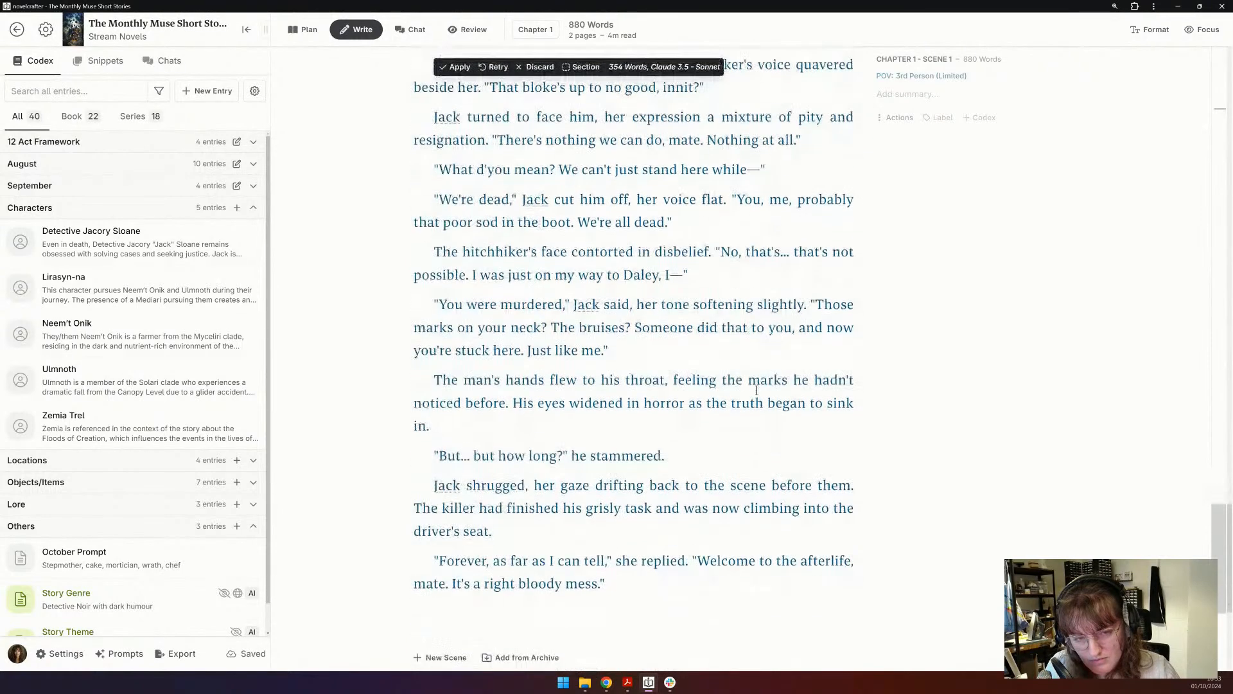
{"action": "left_click", "coordinate": [440, 68]}
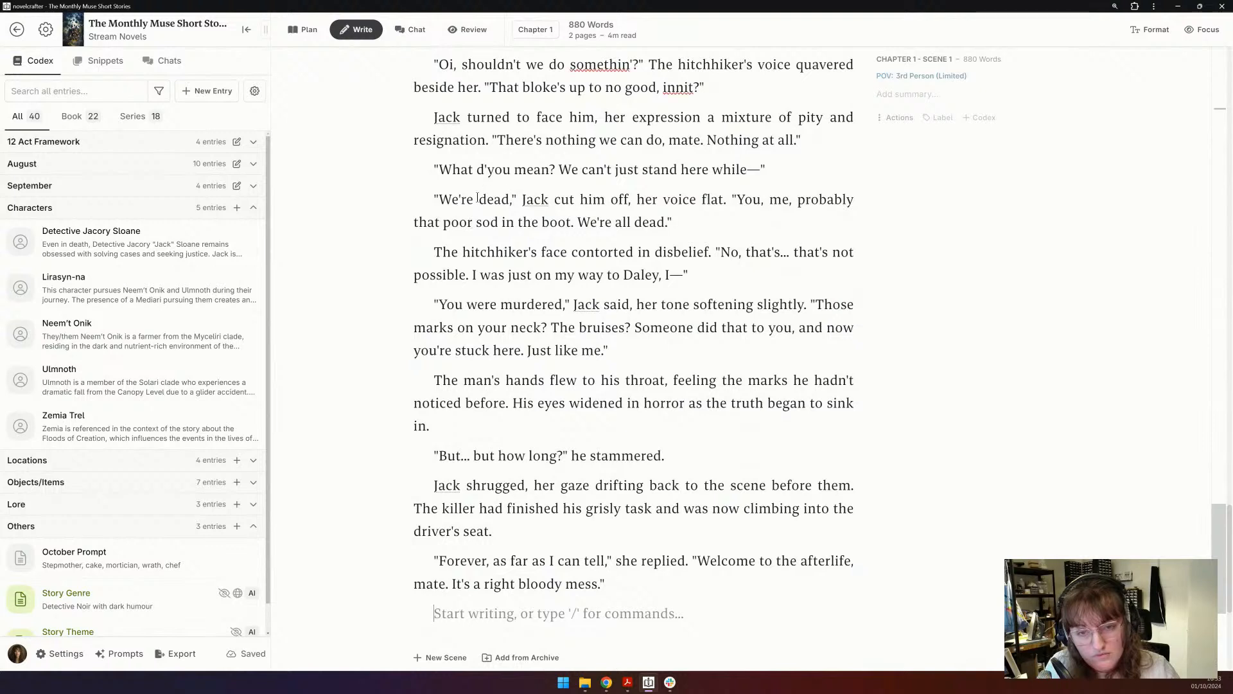
- Trim Jack's reply to the hitchhiker so the line reads "You're dead," Jack cut him off
{"action": "double_click", "coordinate": [454, 198]}
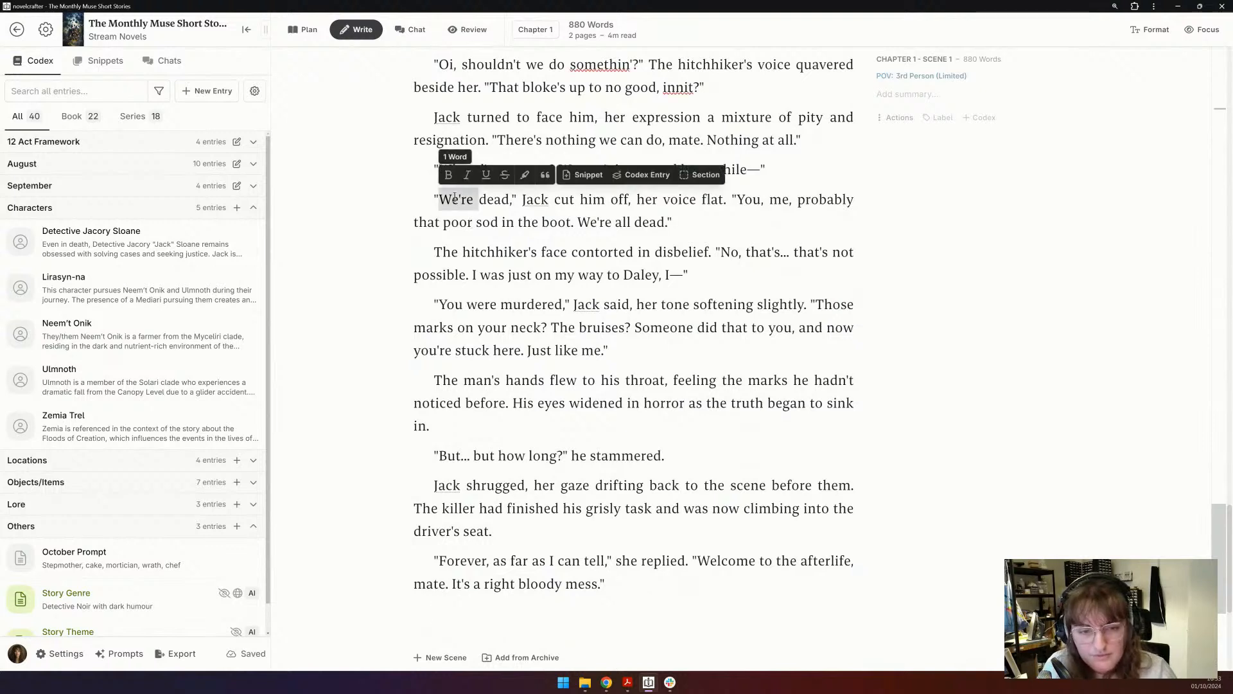
{"action": "type", "text": "You're"}
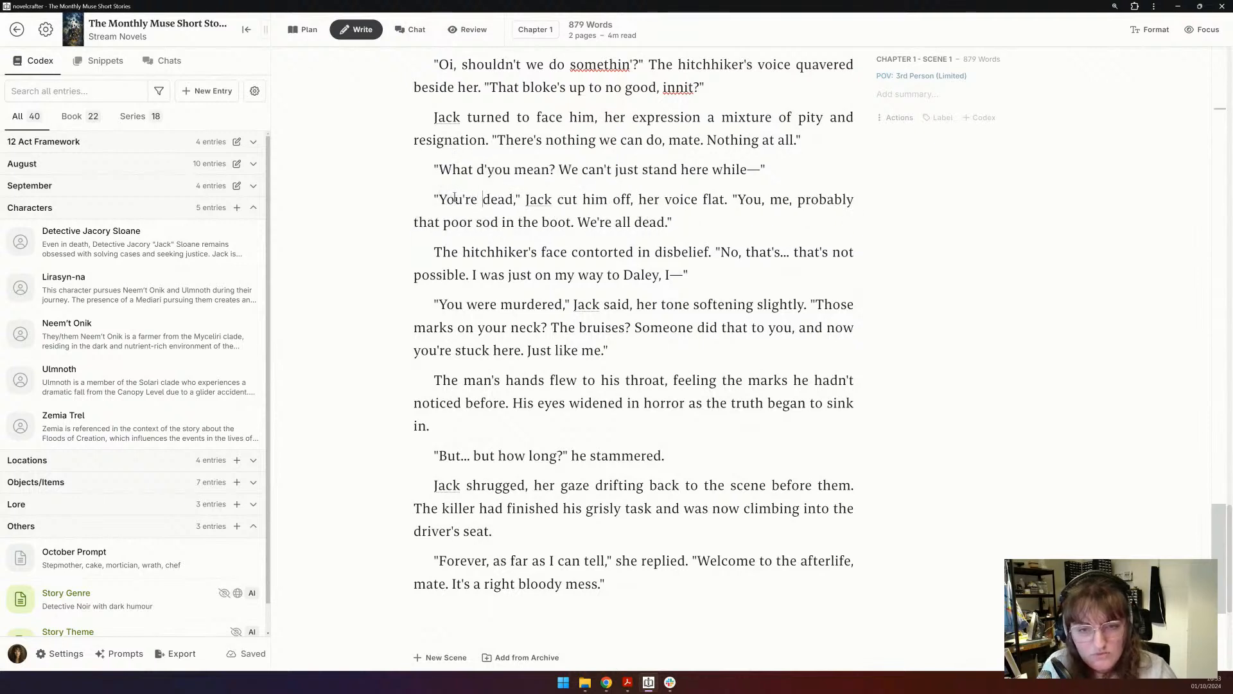
{"action": "left_click_drag", "start_coordinate": [671, 222], "coordinate": [630, 193]}
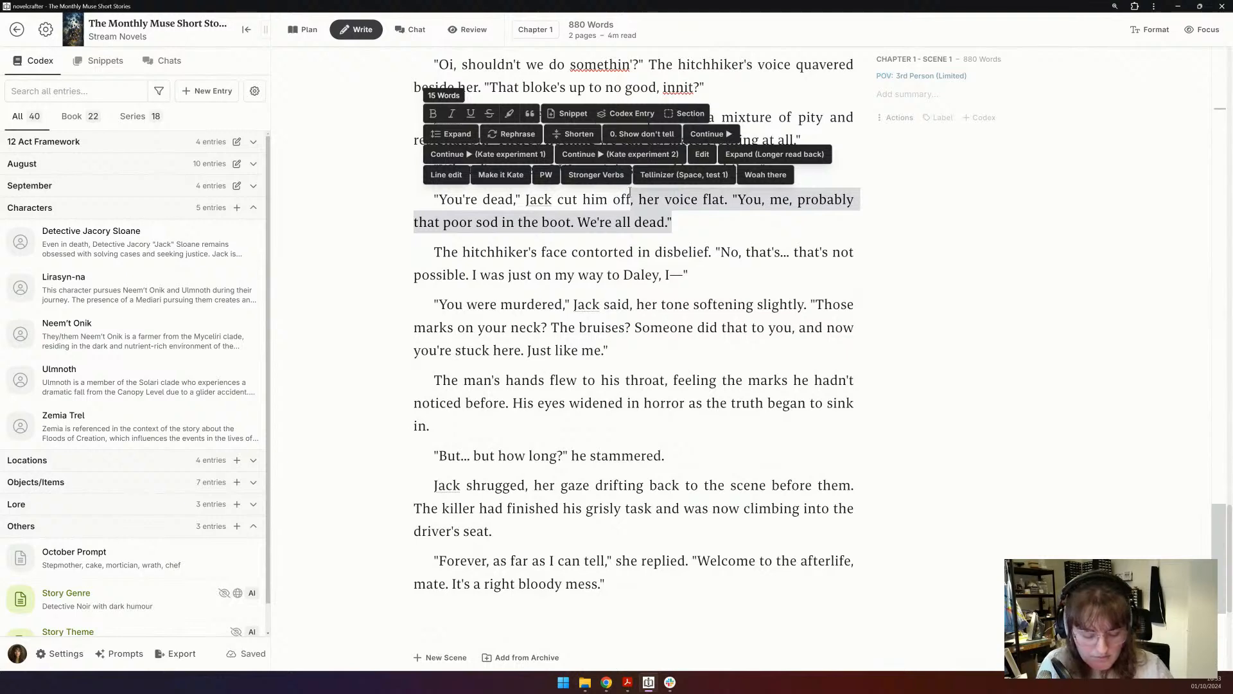
{"action": "type", "text": "."}
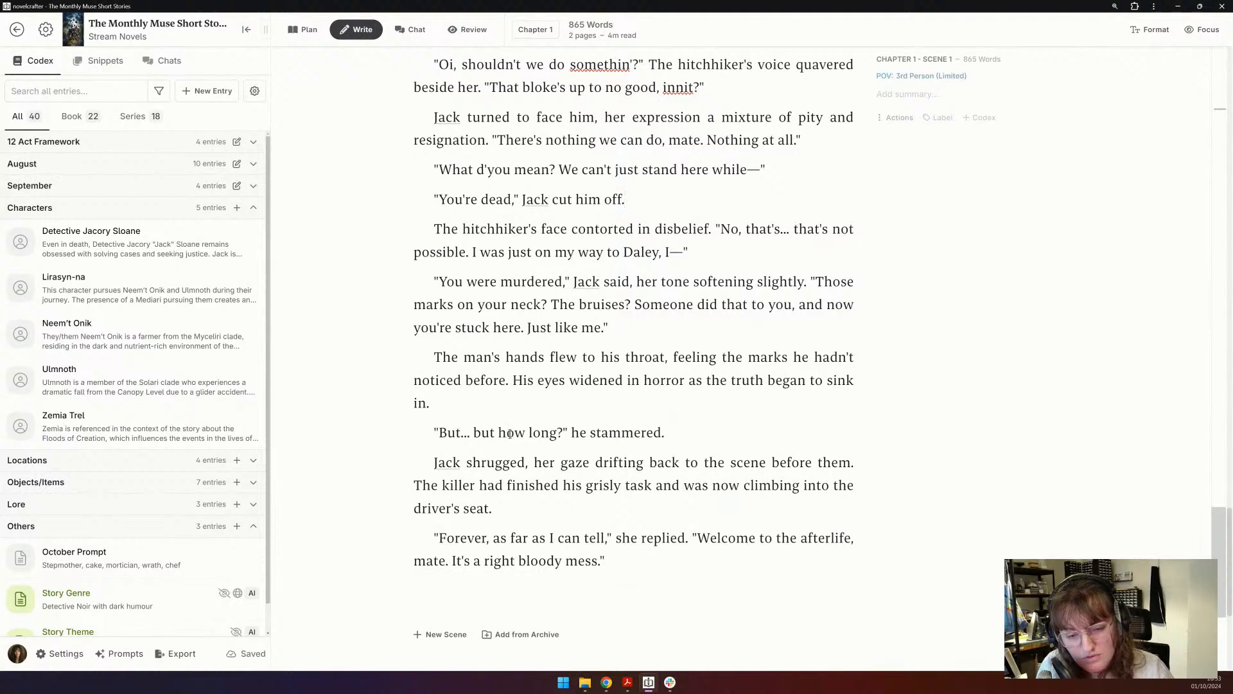
{"action": "left_click", "coordinate": [561, 508]}
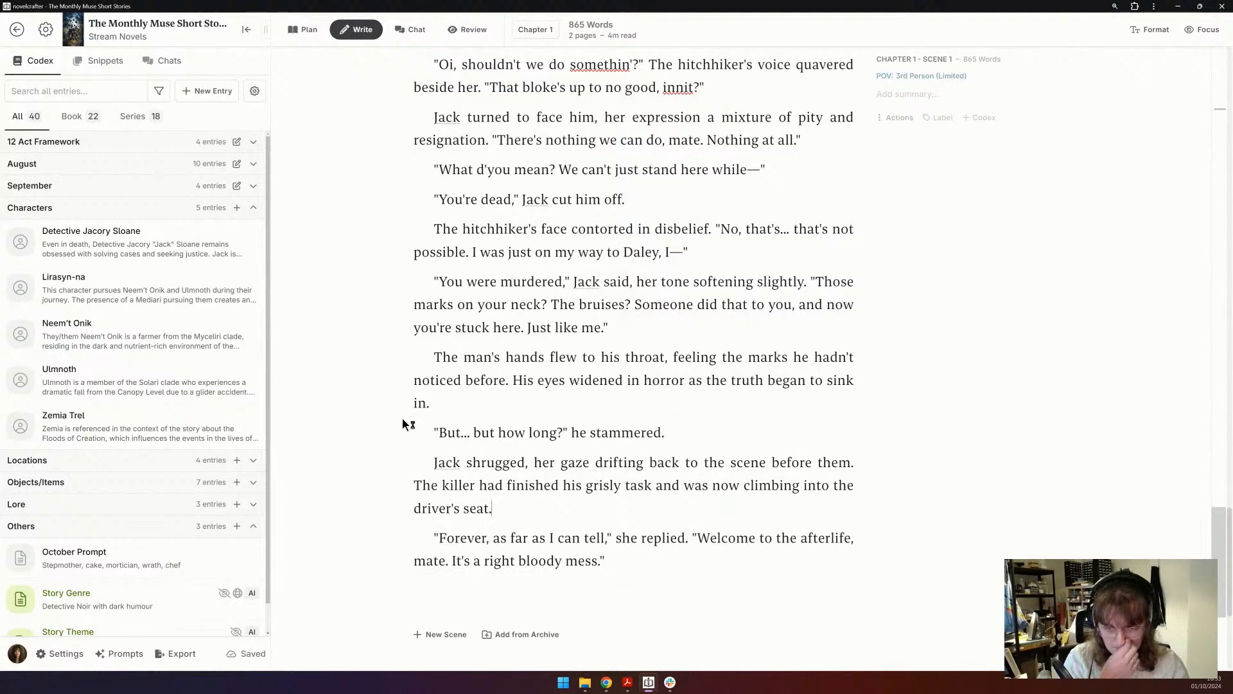
- Set Detective Jacory Sloane as the point-of-view character for Chapter 1, Scene 1, and save the setting
{"action": "scroll", "coordinate": [452, 518], "scroll_direction": "up", "scroll_amount": 4}
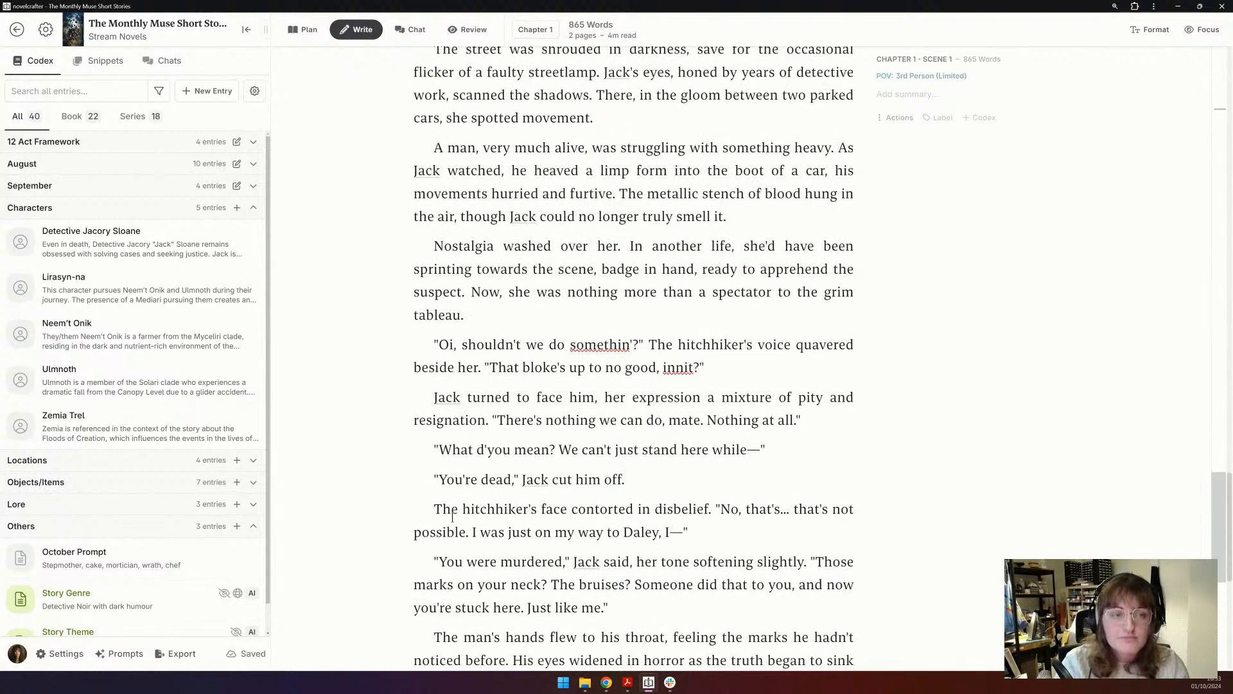
{"action": "scroll", "coordinate": [453, 518], "scroll_direction": "up", "scroll_amount": 1}
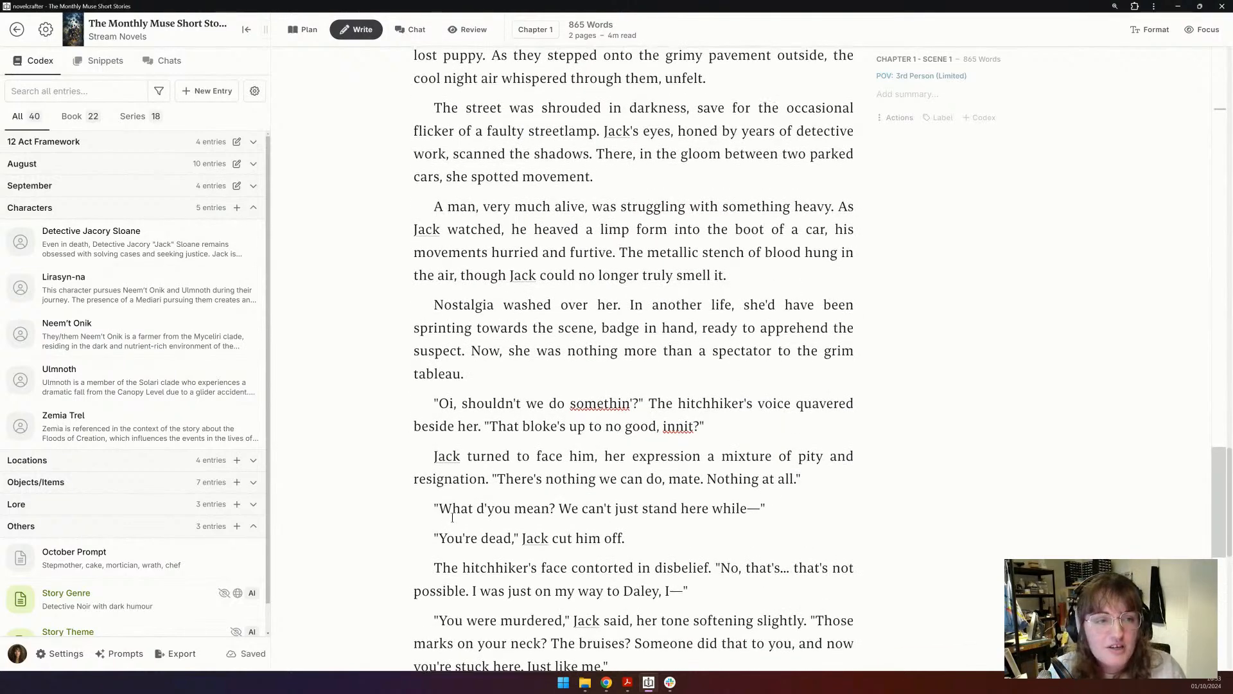
{"action": "scroll", "coordinate": [452, 518], "scroll_direction": "up", "scroll_amount": 9}
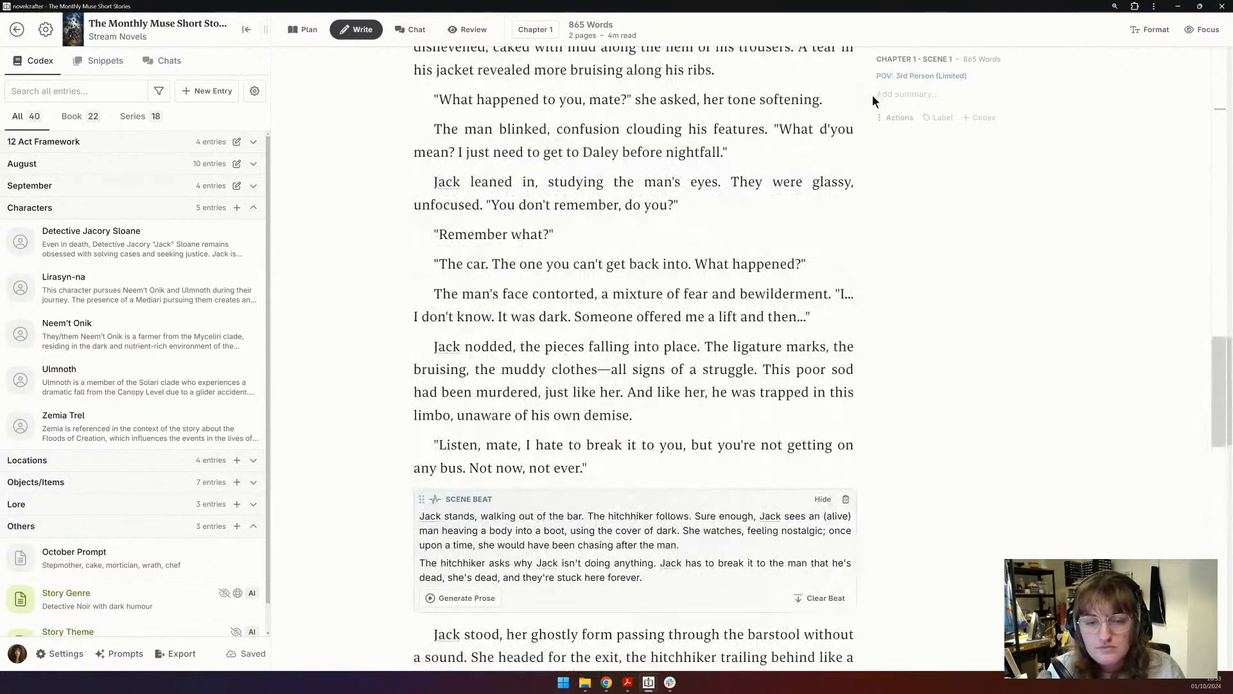
{"action": "left_click", "coordinate": [921, 76]}
{"action": "left_click", "coordinate": [543, 217]}
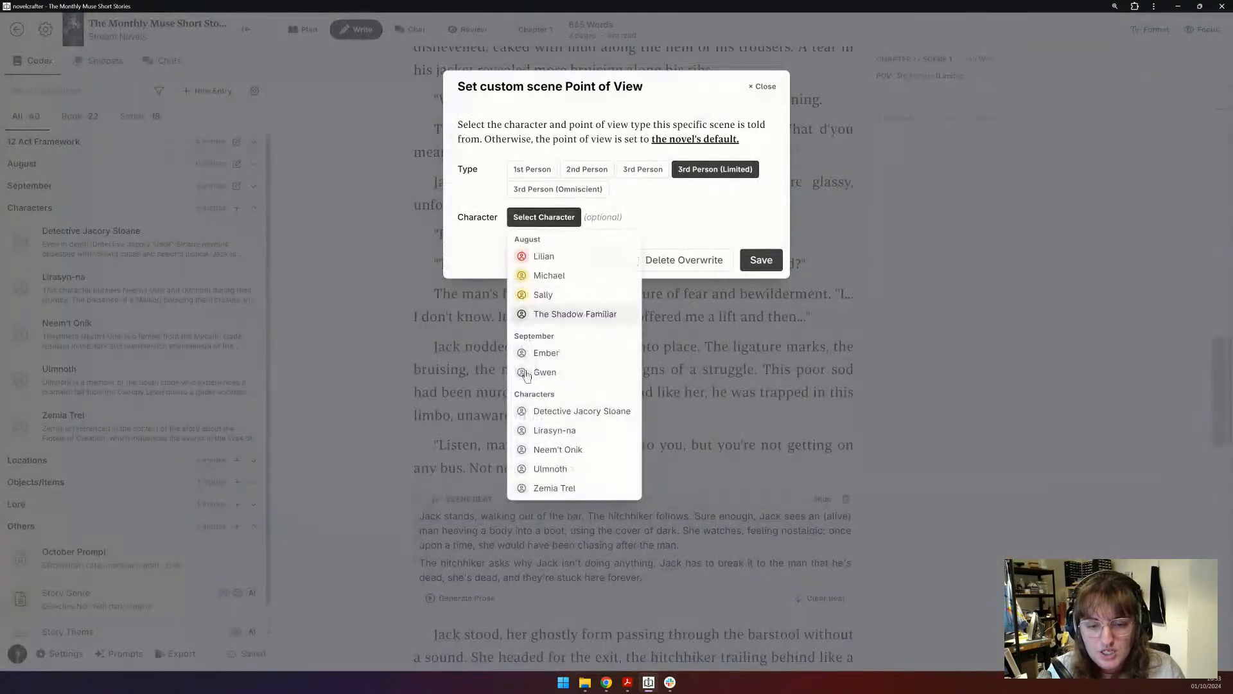
{"action": "left_click", "coordinate": [582, 411]}
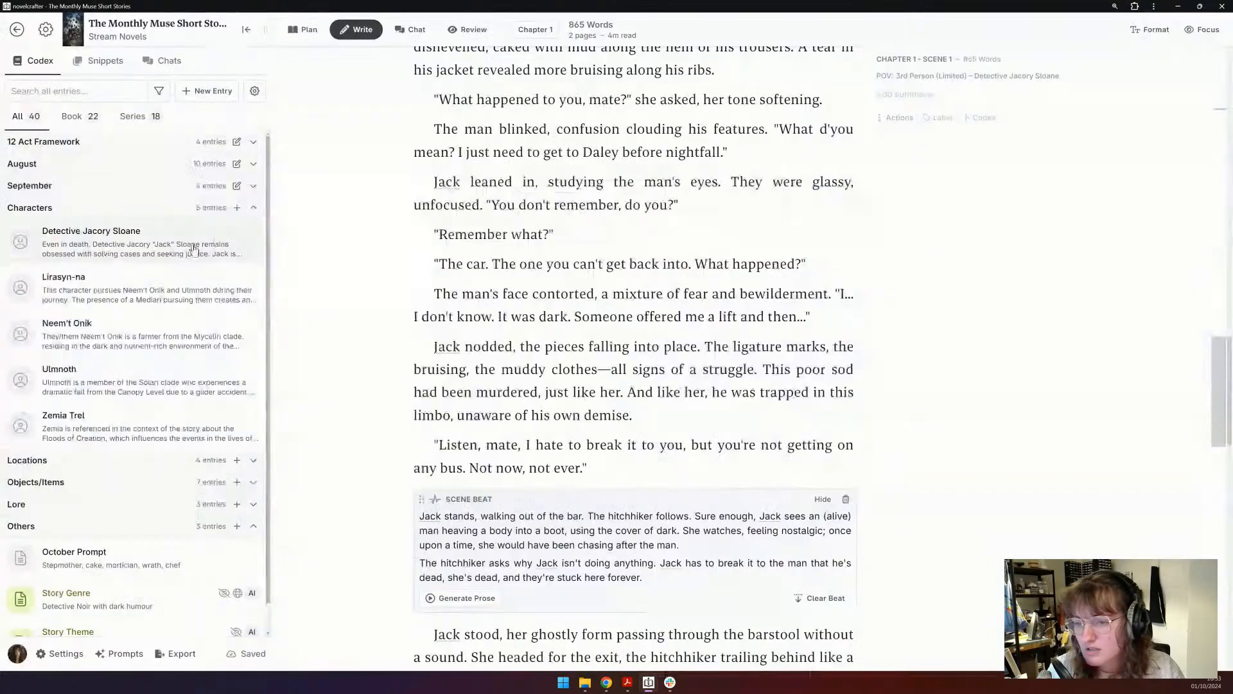
- Tag the Detective Jacory Sloane codex entry with "oct"
{"action": "left_click", "coordinate": [90, 239]}
{"action": "left_click", "coordinate": [343, 231]}
{"action": "type", "text": "oct"}
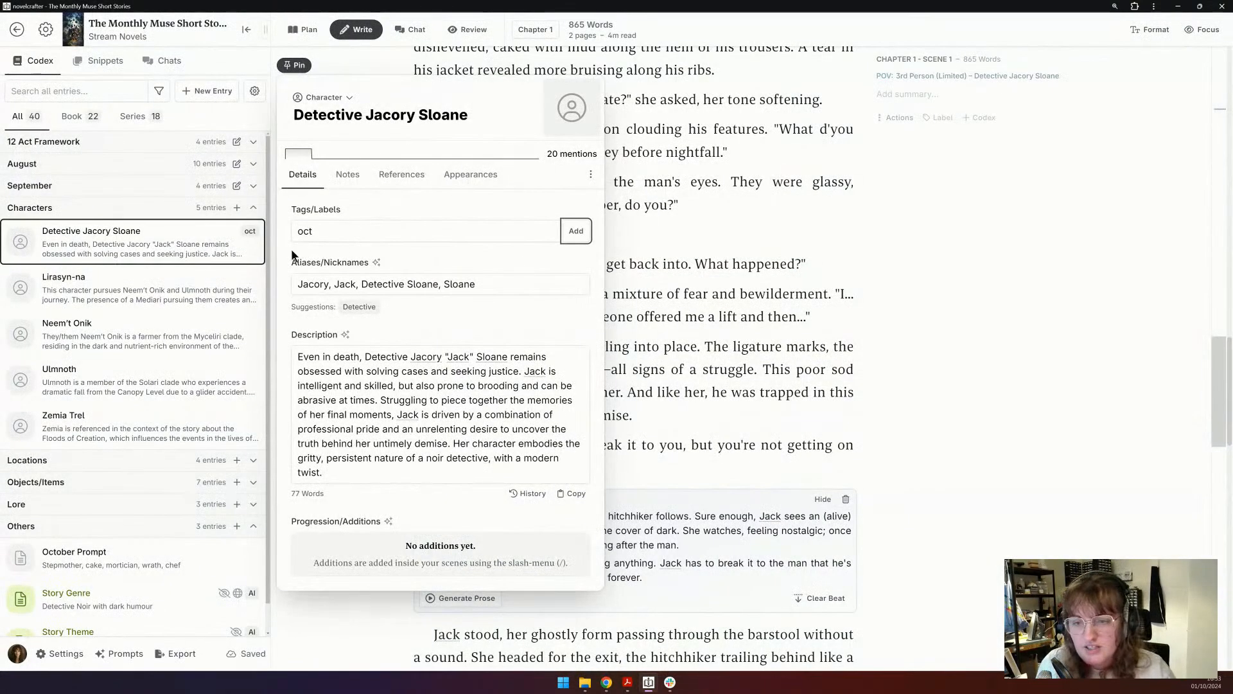
{"action": "left_click", "coordinate": [697, 366]}
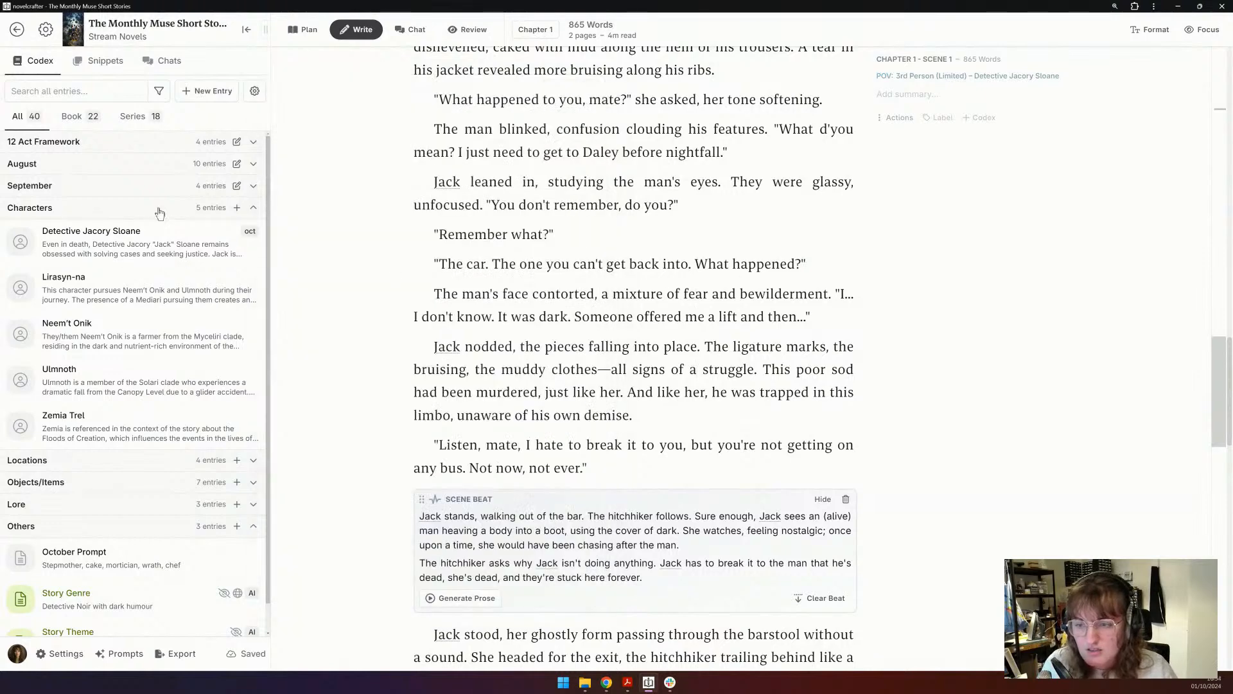
- Check which associated tag the custom October codex category uses
{"action": "left_click", "coordinate": [254, 90]}
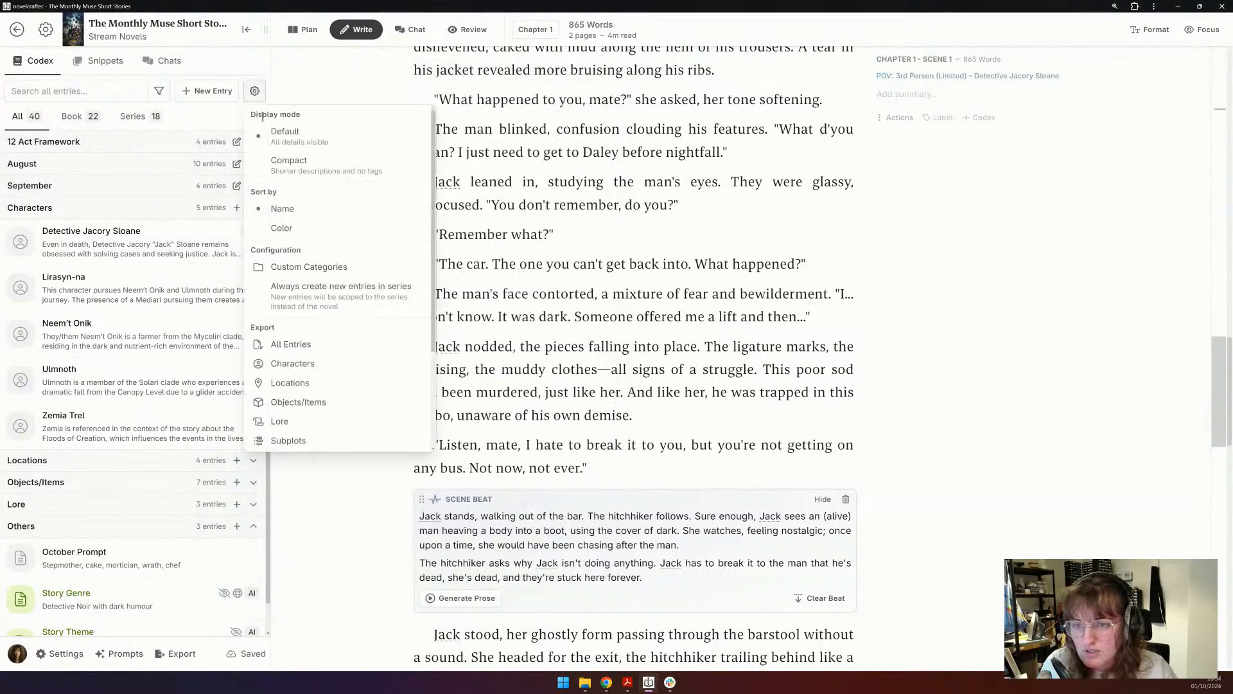
{"action": "left_click", "coordinate": [327, 272]}
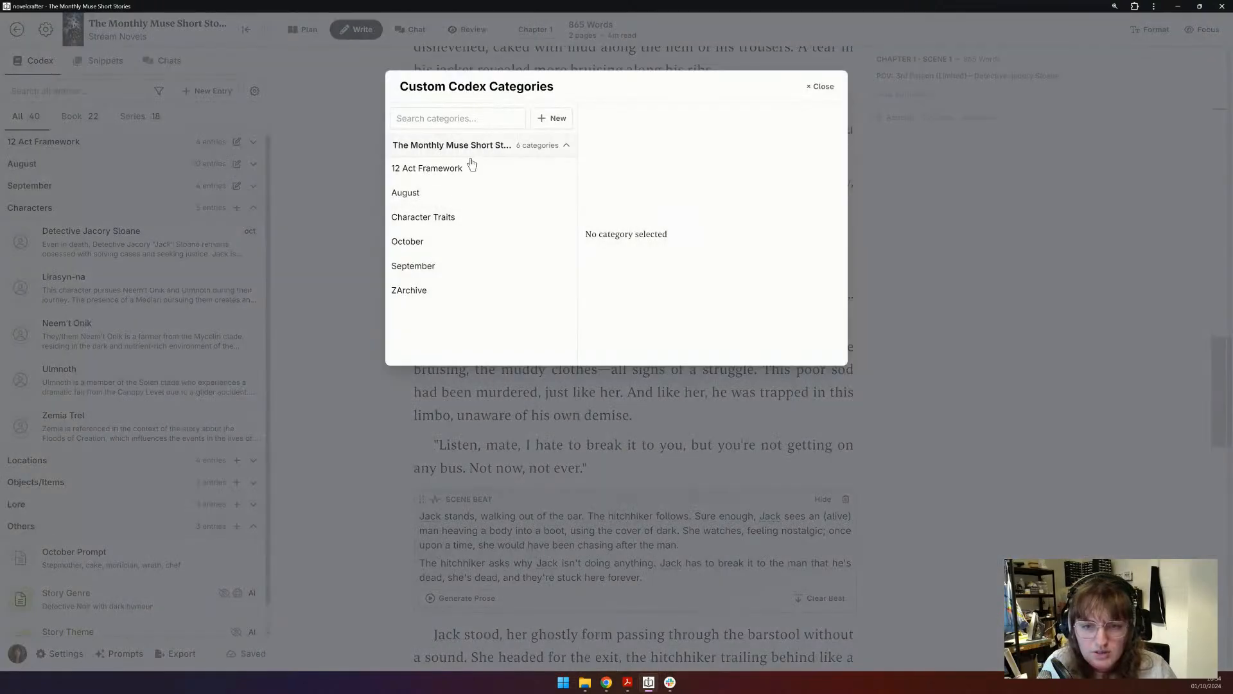
{"action": "left_click", "coordinate": [441, 241]}
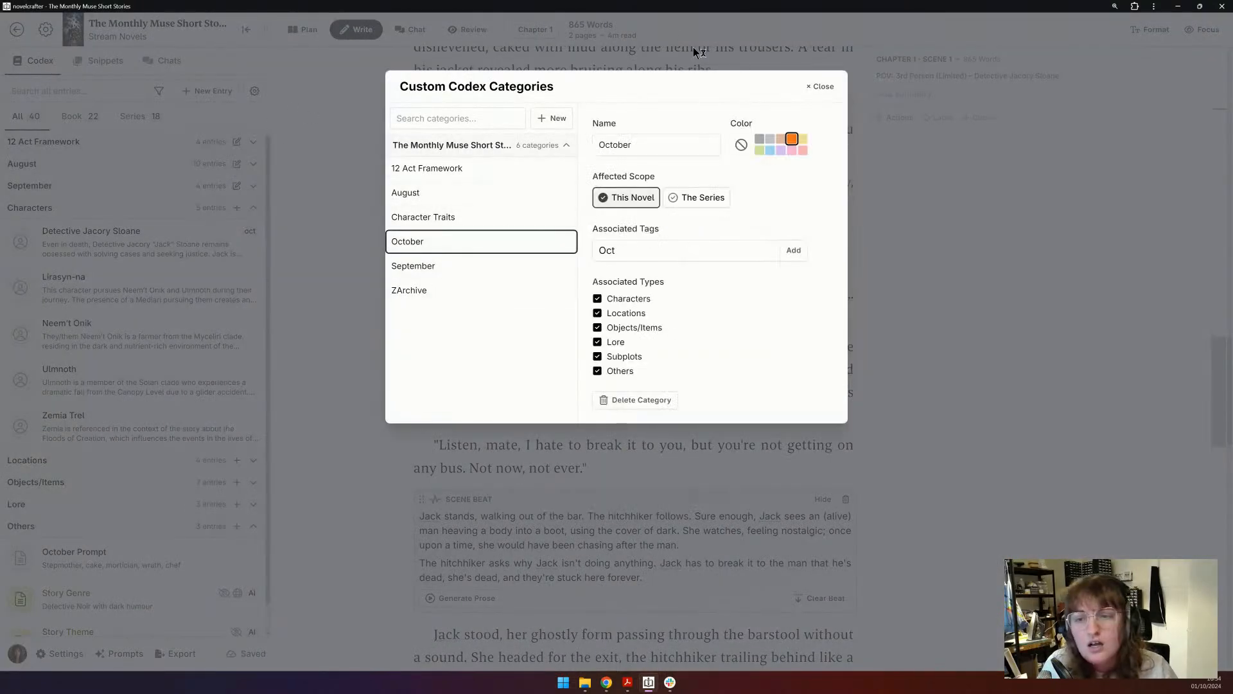
{"action": "left_click", "coordinate": [821, 86]}
- Change the tag on the Detective Jacory Sloane codex entry to "Oct"
{"action": "left_click", "coordinate": [204, 235]}
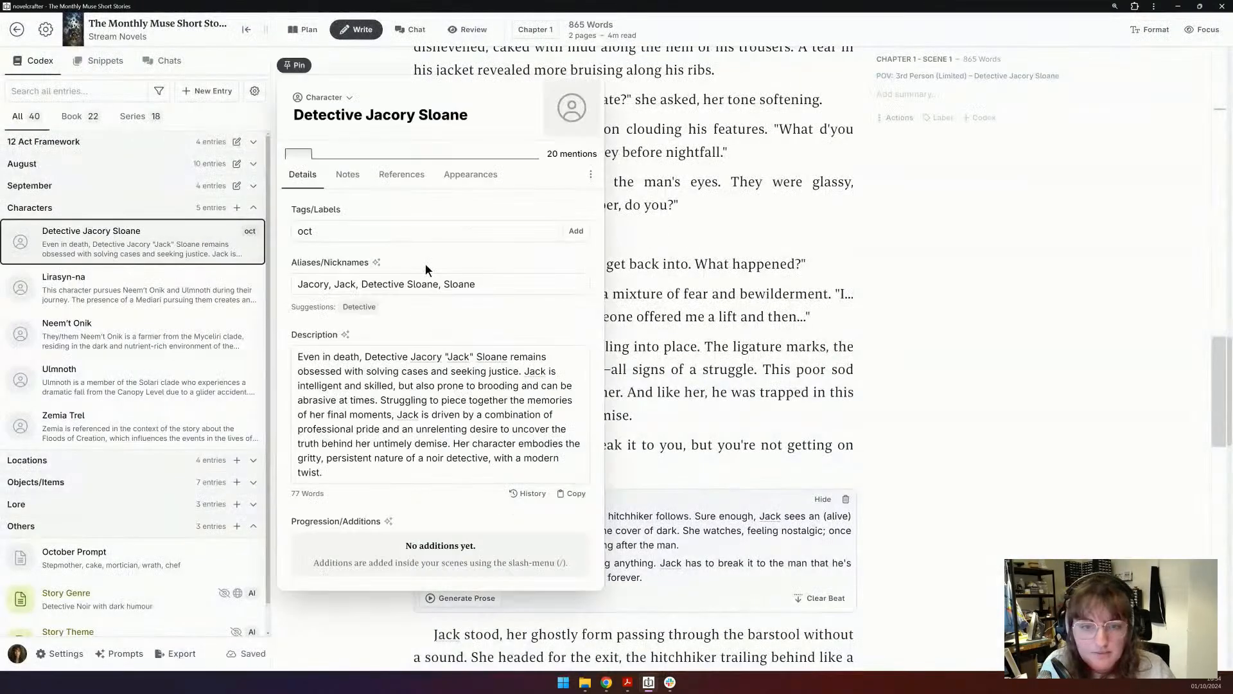
{"action": "left_click", "coordinate": [296, 232]}
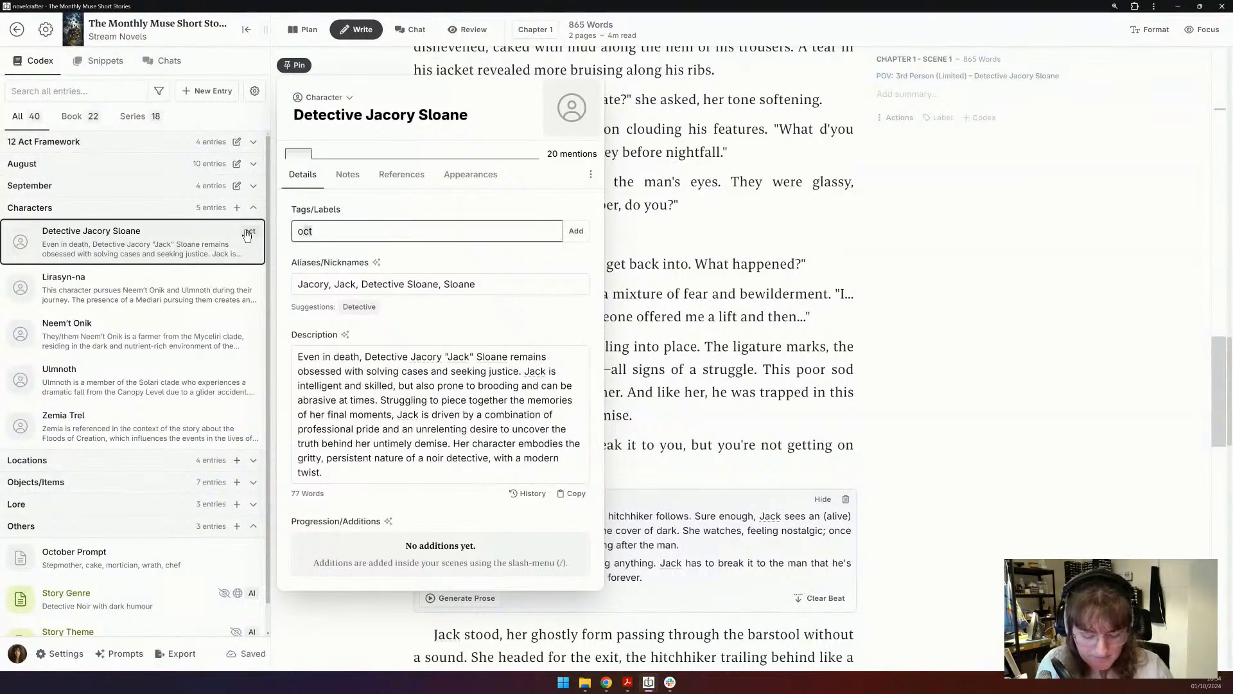
{"action": "type", "text": "Oct"}
{"action": "key", "text": "Tab"}
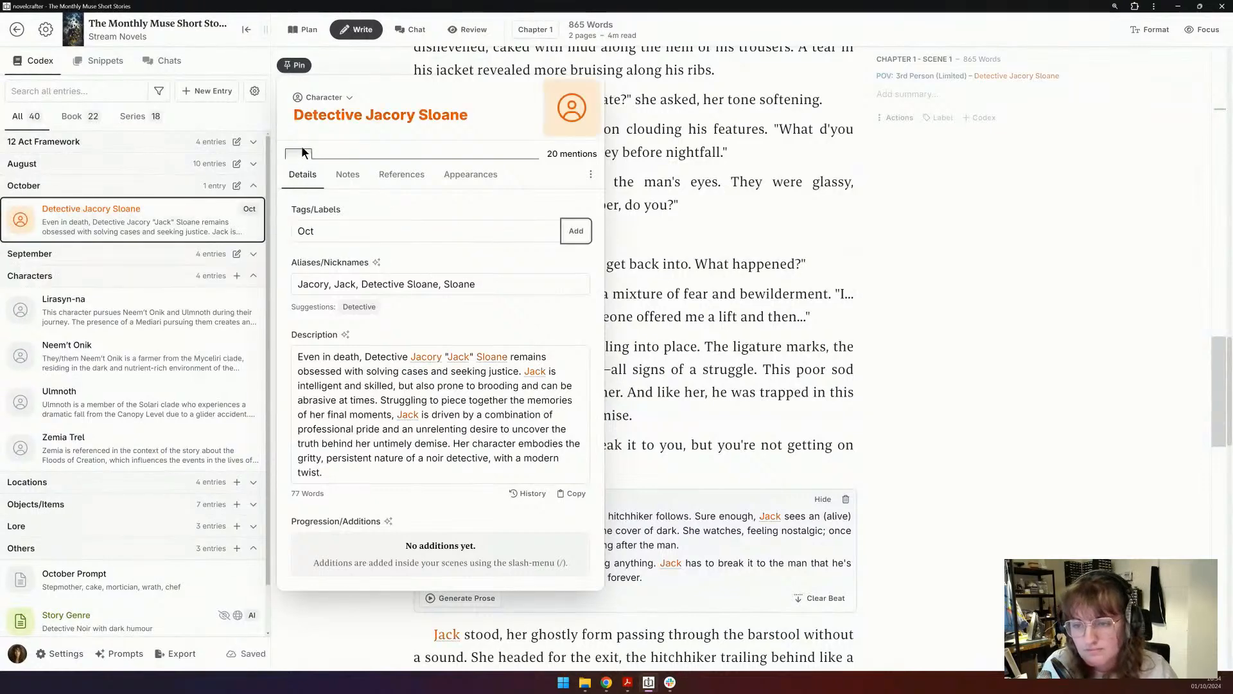
{"action": "left_click", "coordinate": [671, 342]}
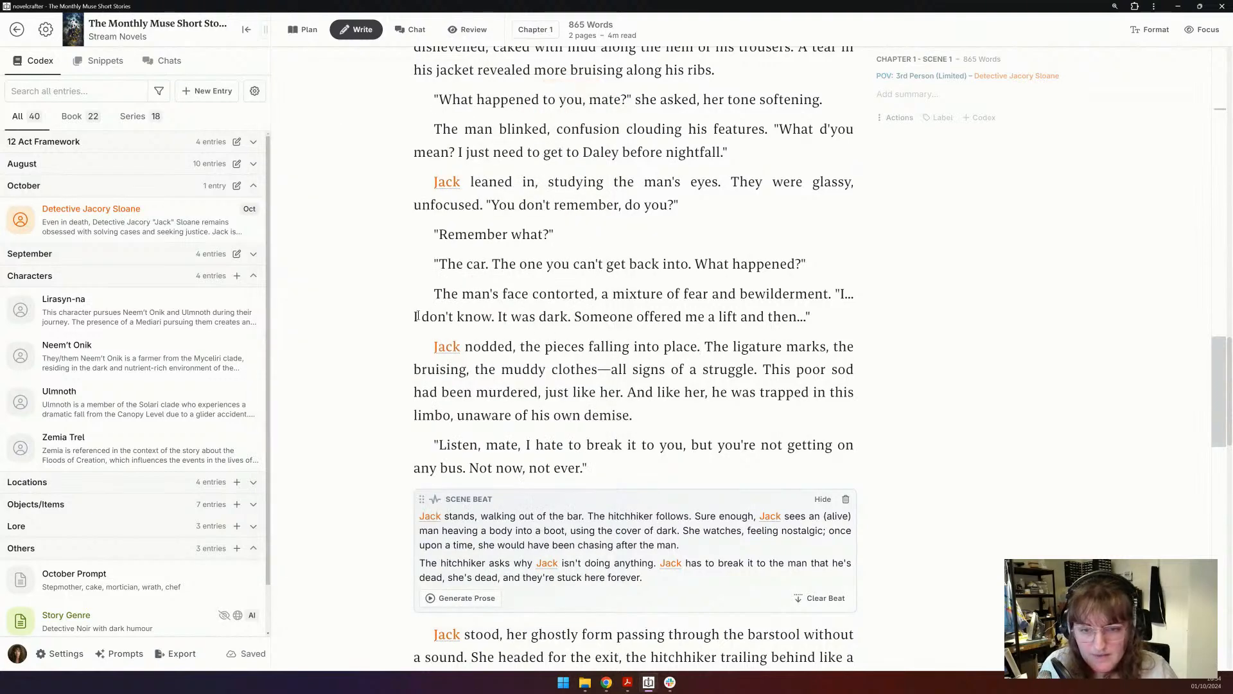
- Open the chat thread "What can you tell me about Jack from this scene?" beside the manuscript
{"action": "left_click", "coordinate": [186, 93]}
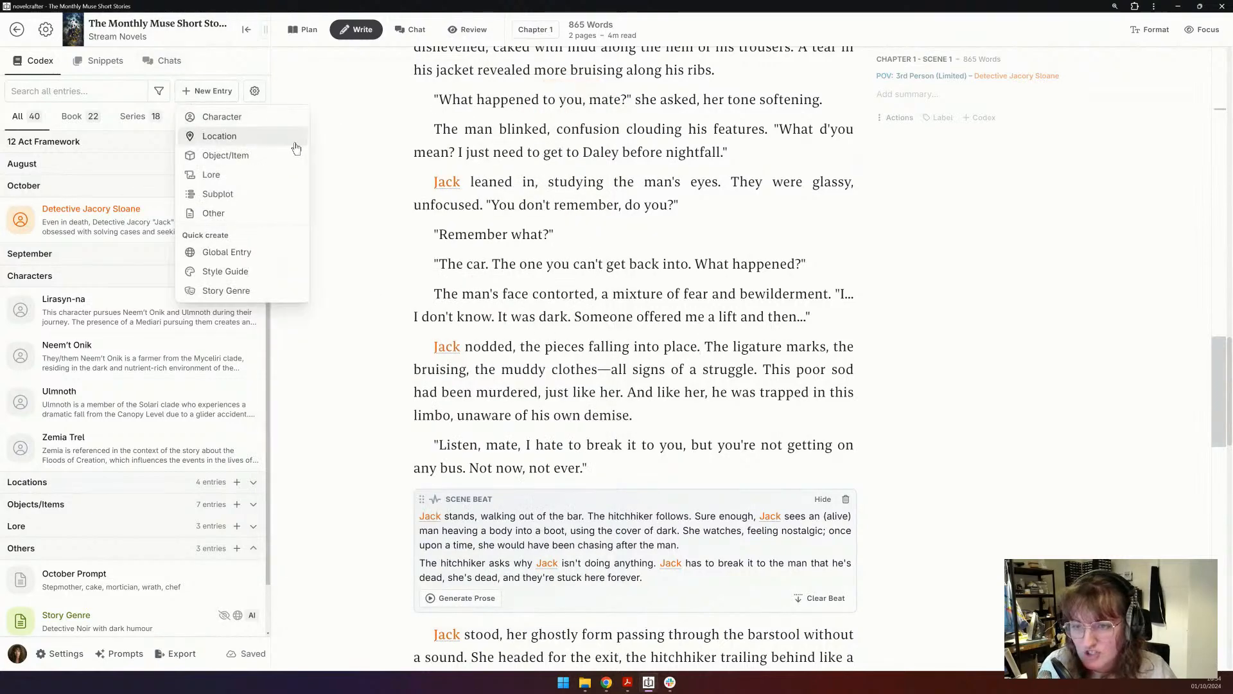
{"action": "left_click", "coordinate": [99, 61]}
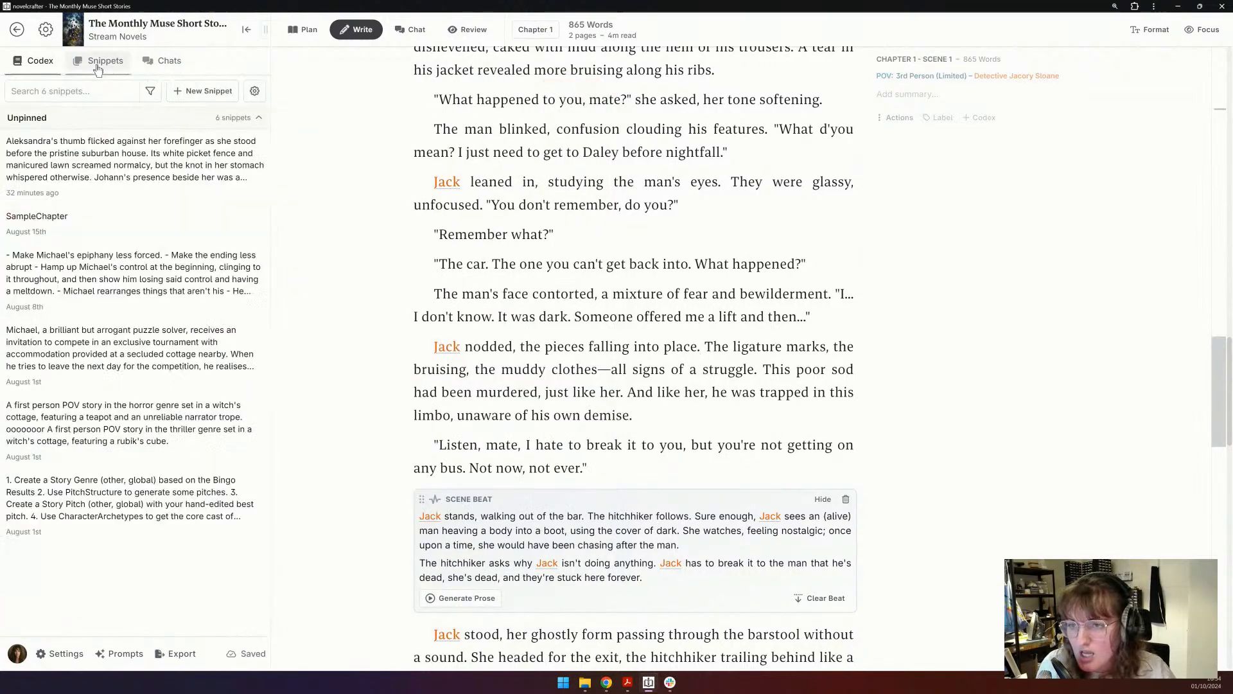
{"action": "left_click", "coordinate": [166, 60]}
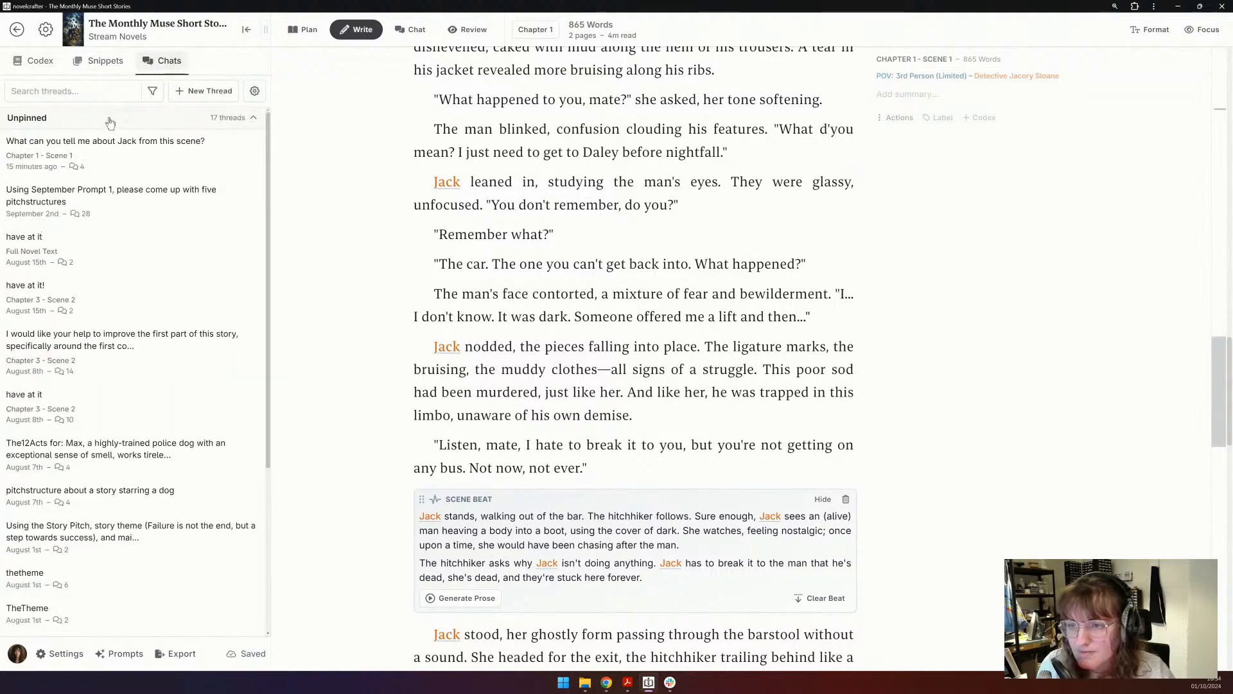
{"action": "left_click", "coordinate": [100, 145]}
{"action": "left_click", "coordinate": [295, 65]}
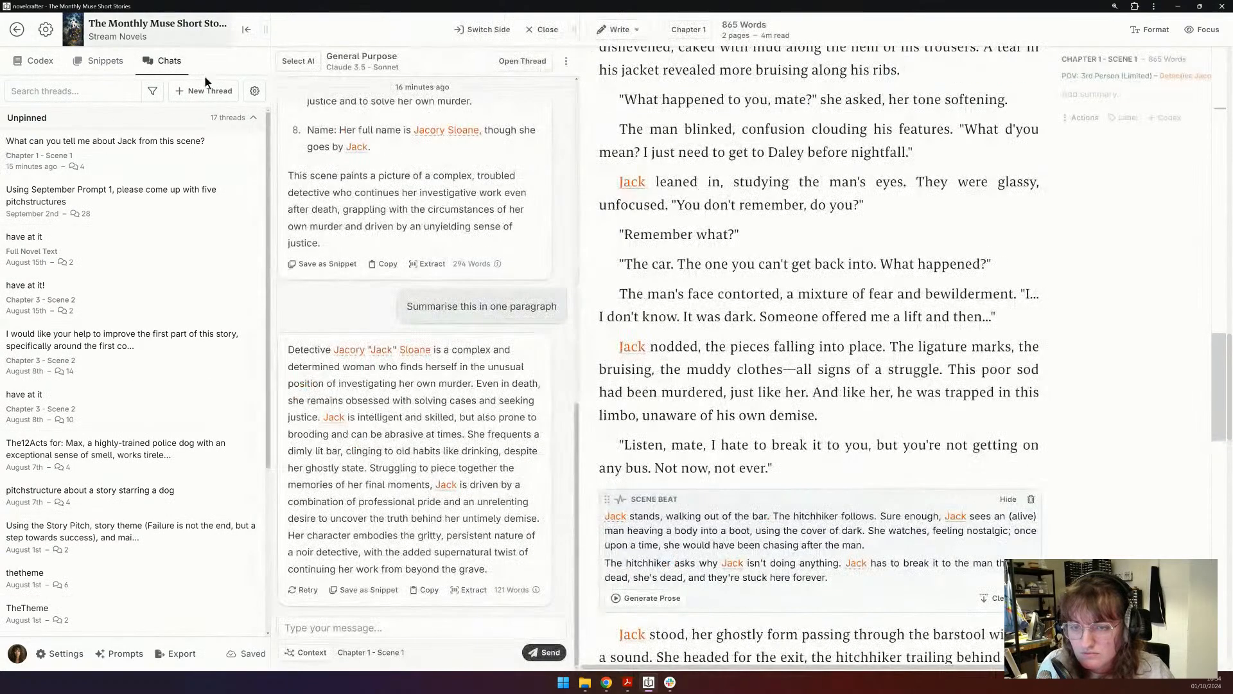
- Ask in the chat thread "What can you tell me about the personality and character of the hitchhiker in this story?"
{"action": "left_click", "coordinate": [324, 626]}
{"action": "type", "text": "Wh"}
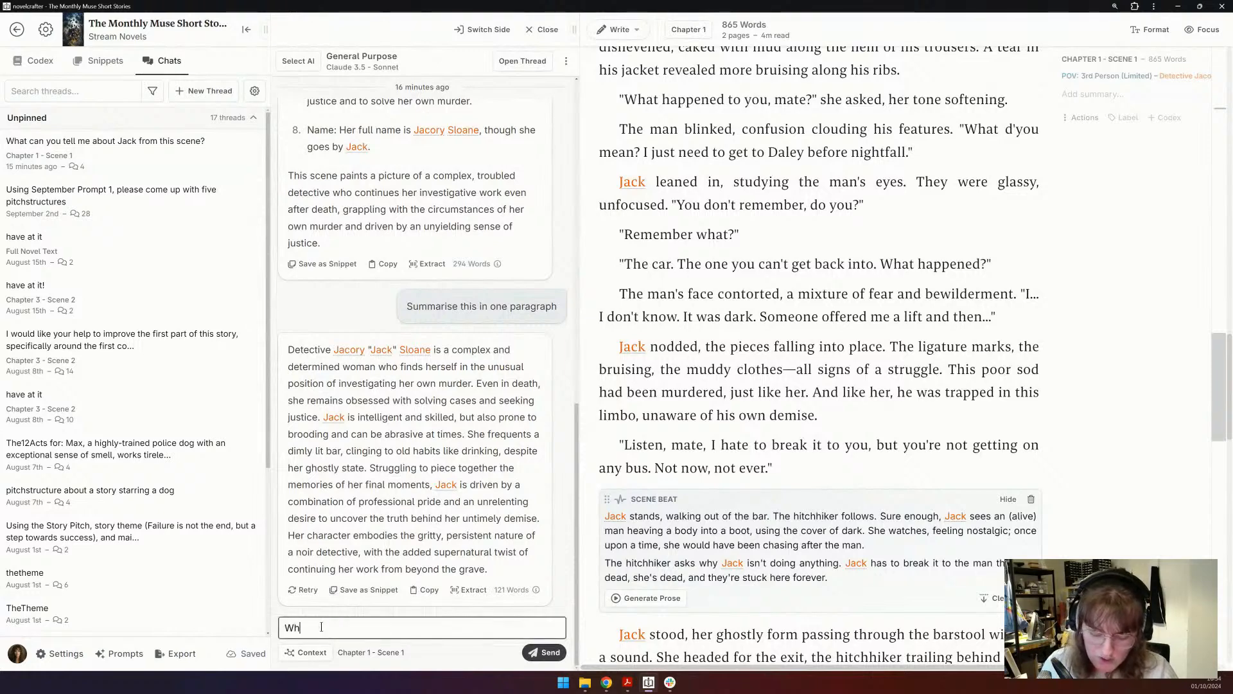
{"action": "type", "text": "at can you tell me abou"}
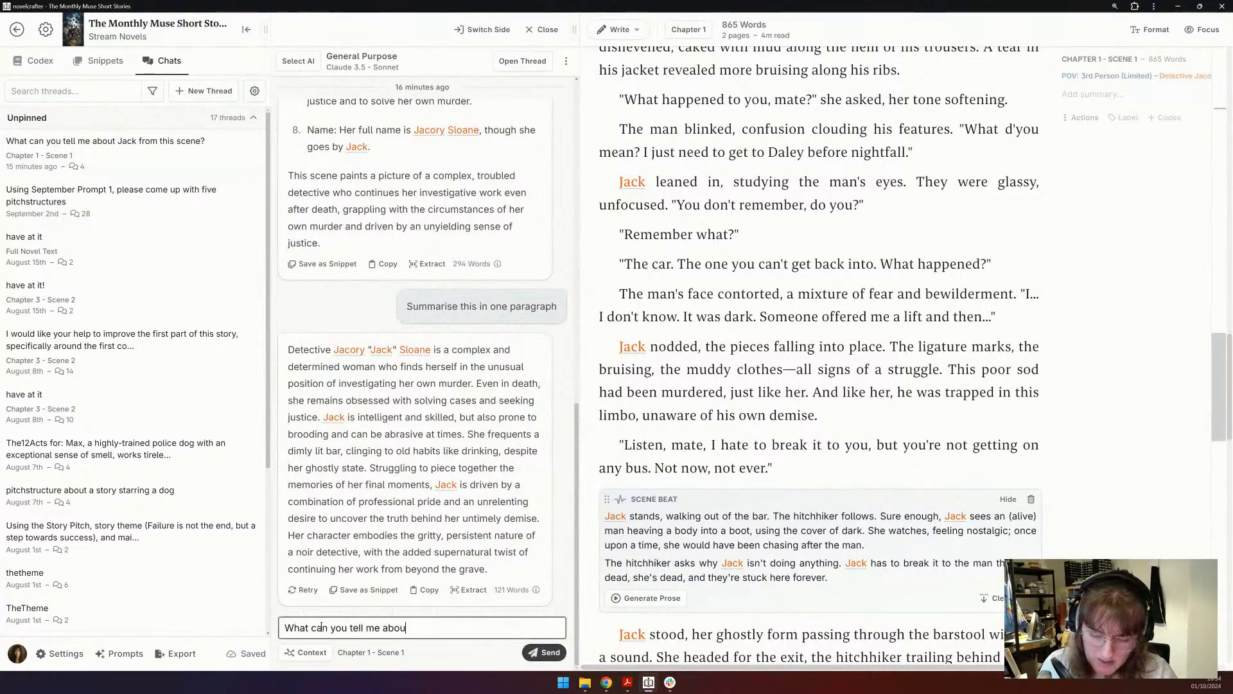
{"action": "type", "text": "t the personality of"}
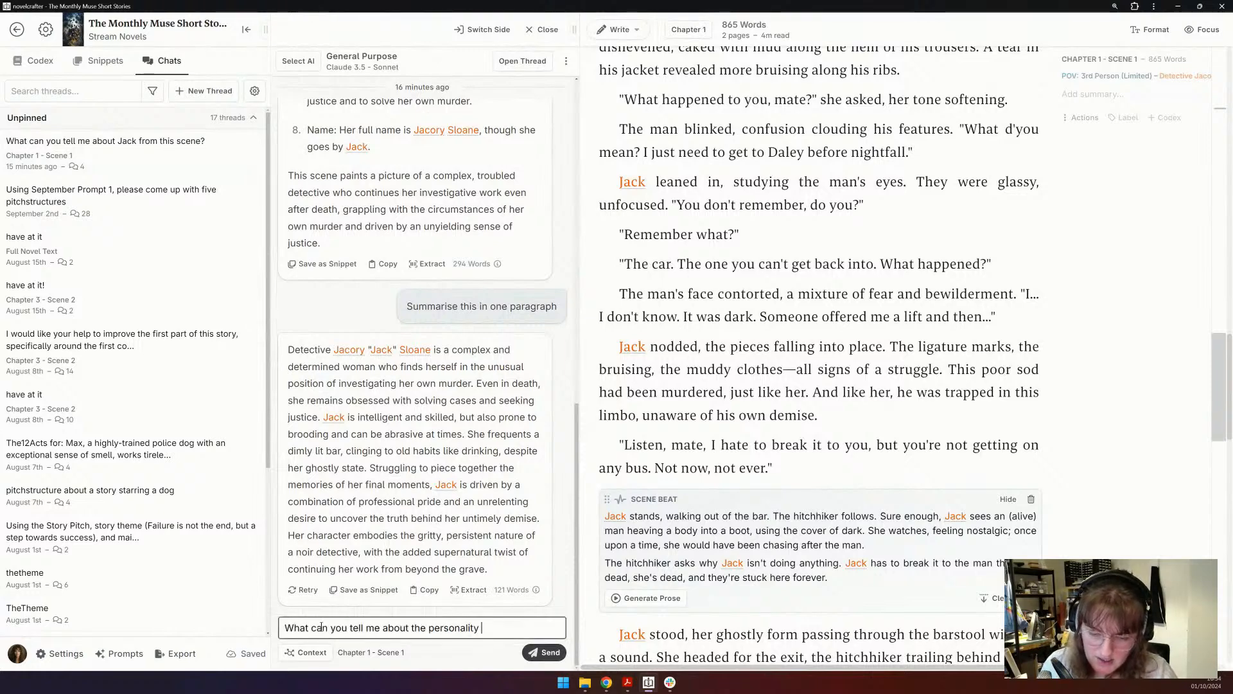
{"action": "key", "text": "BackSpace"}
{"action": "key", "text": "BackSpace"}
{"action": "type", "text": "and c"}
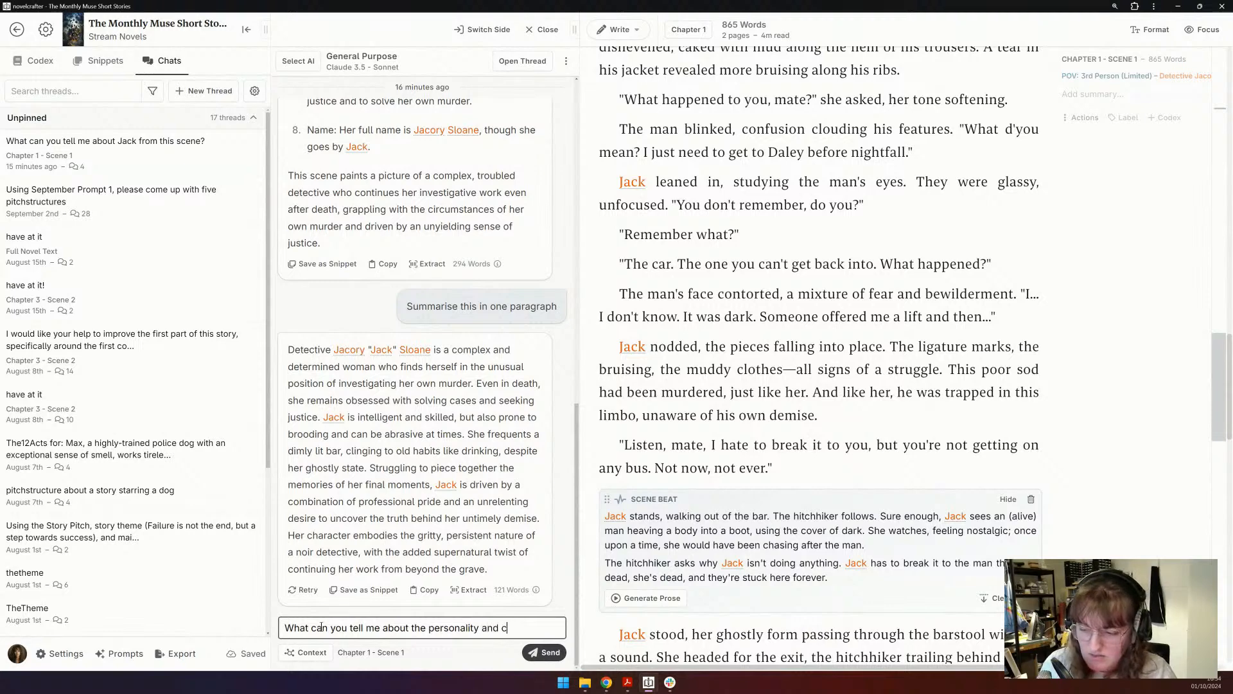
{"action": "type", "text": "haracter of the "}
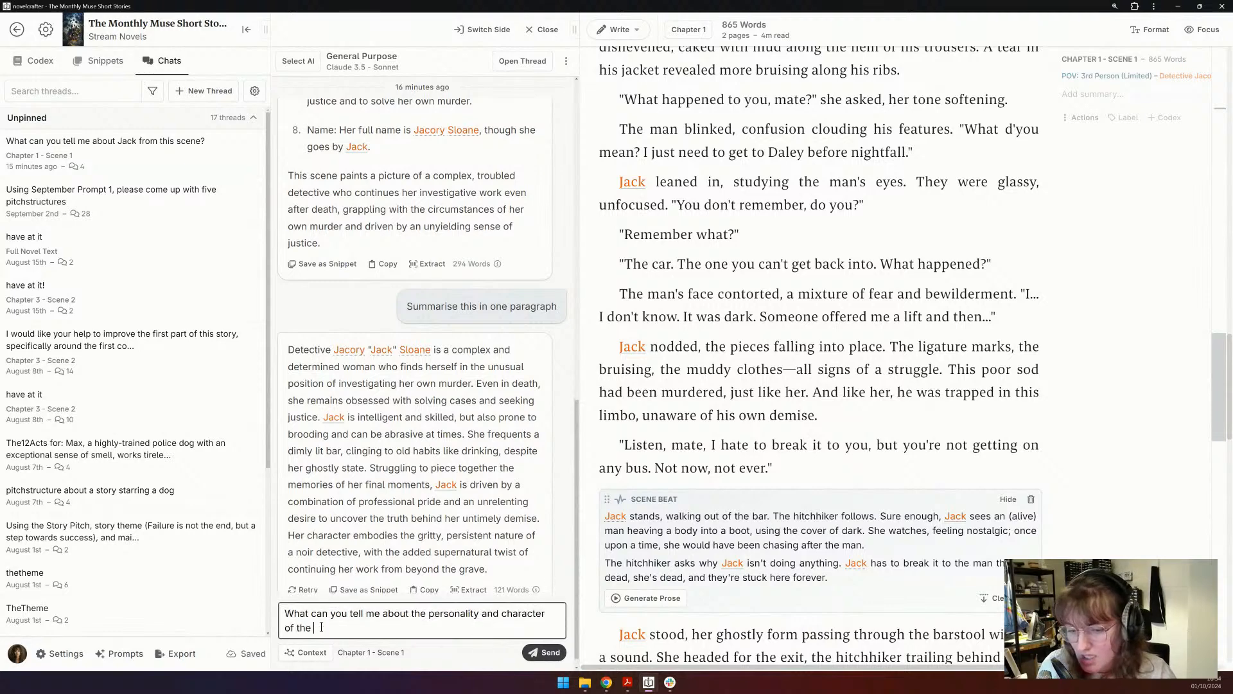
{"action": "type", "text": "hitchhiker in"}
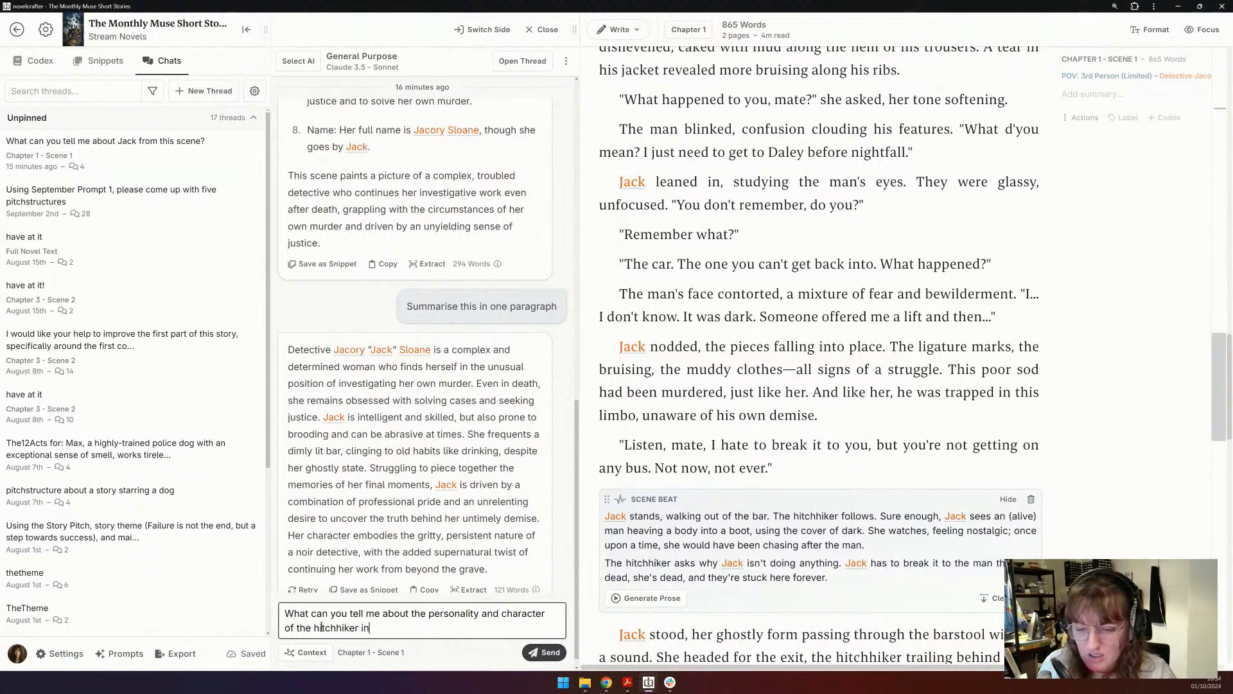
{"action": "type", "text": " this story?"}
{"action": "key", "text": "Return"}
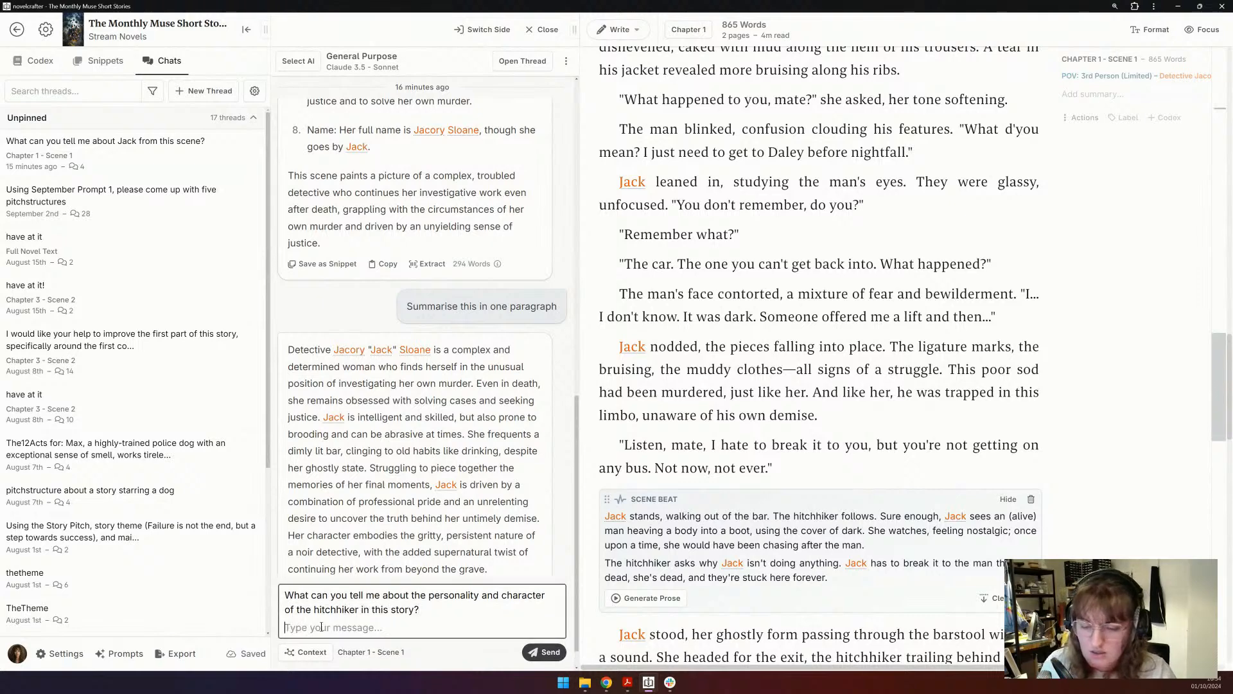
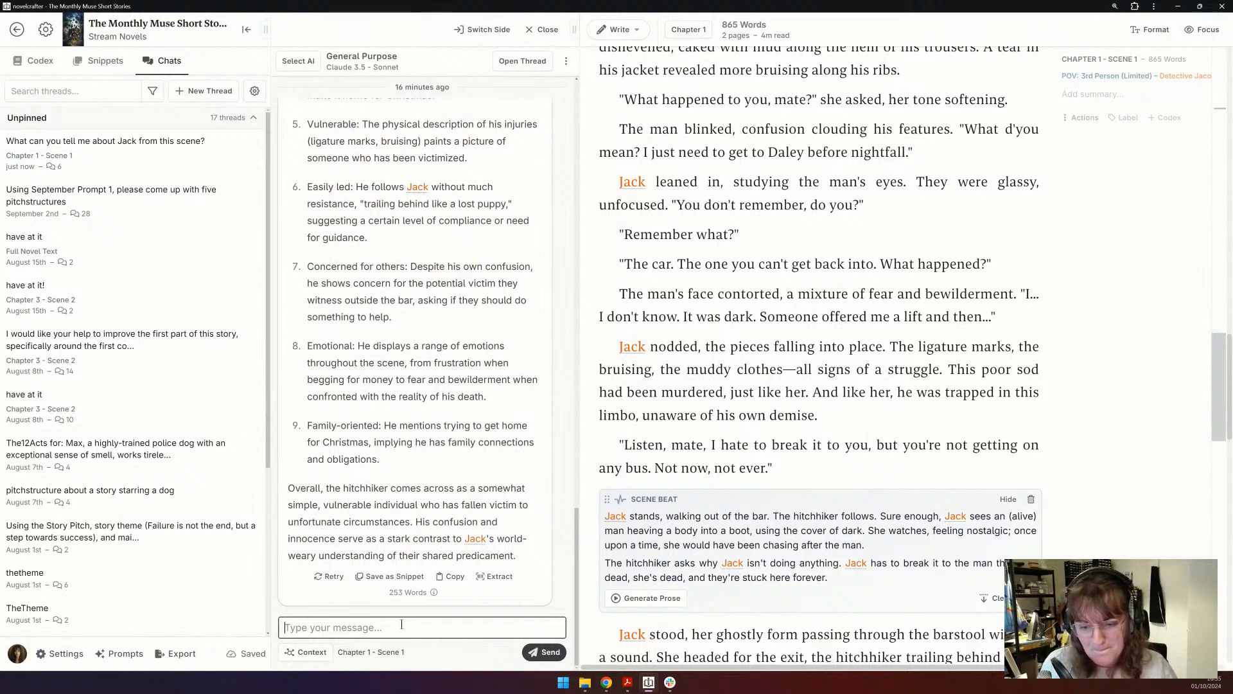
- Send the chat request "please summarise in one paragraph" and try to extract codex content from the reply
{"action": "type", "text": "please summ"}
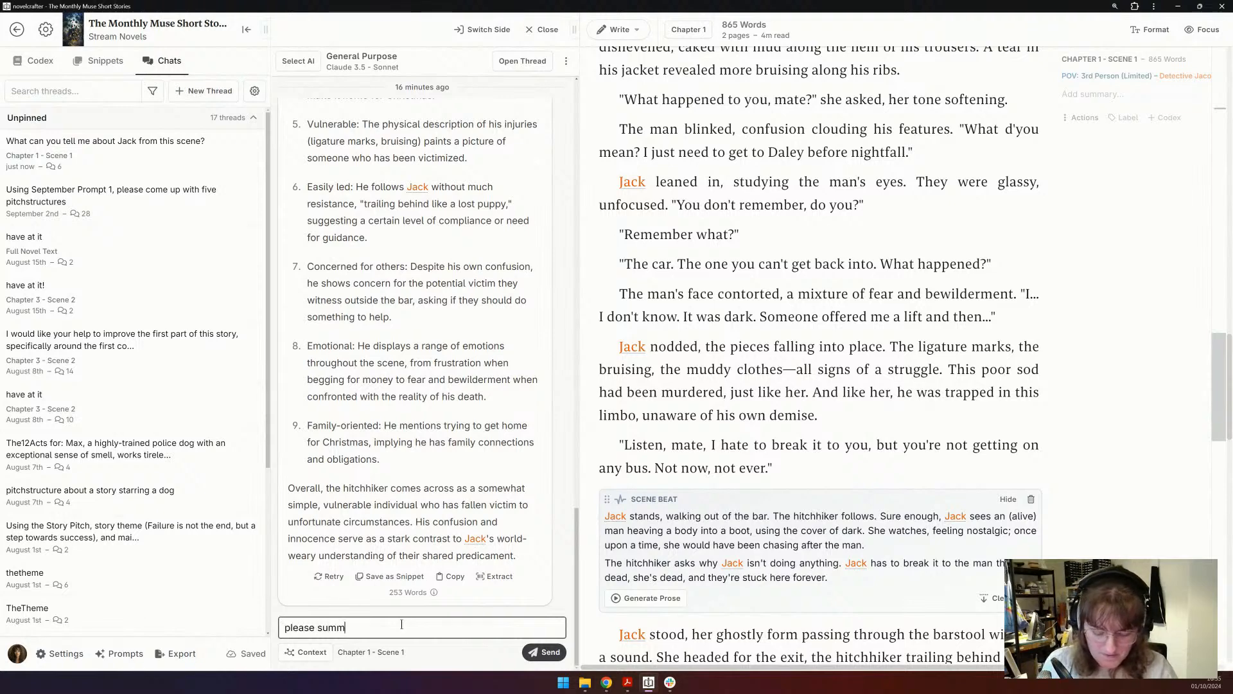
{"action": "type", "text": "arise in one paragraph"}
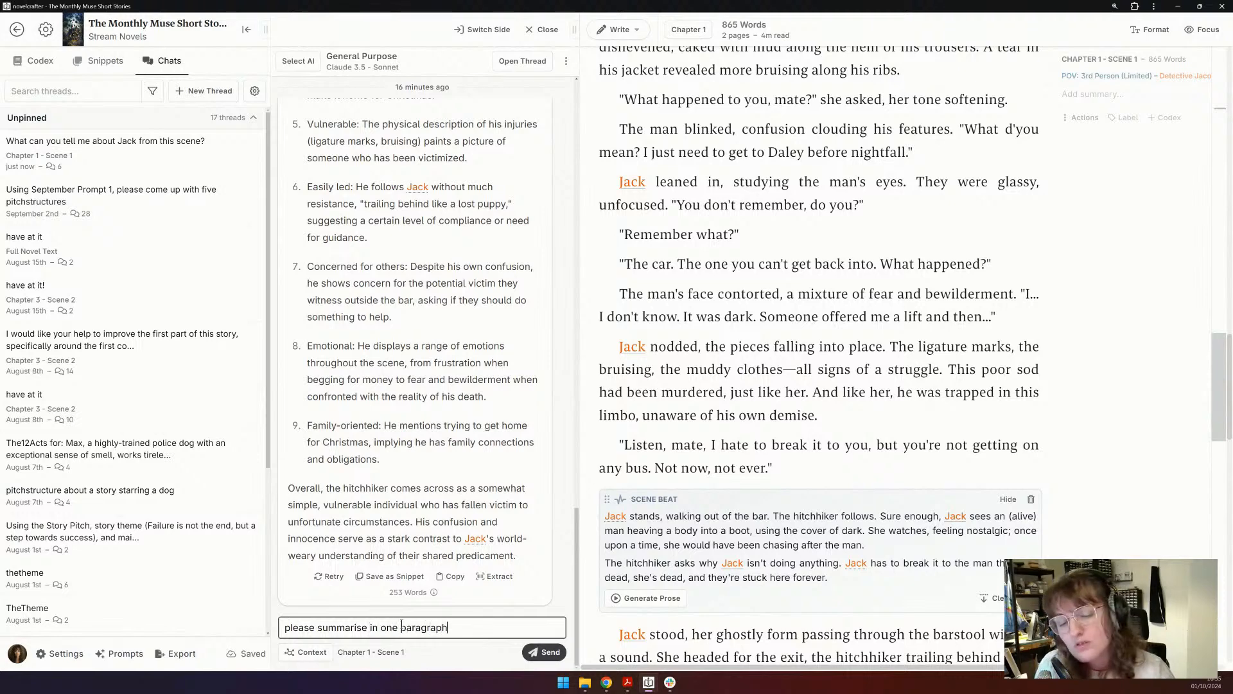
{"action": "key", "text": "Return"}
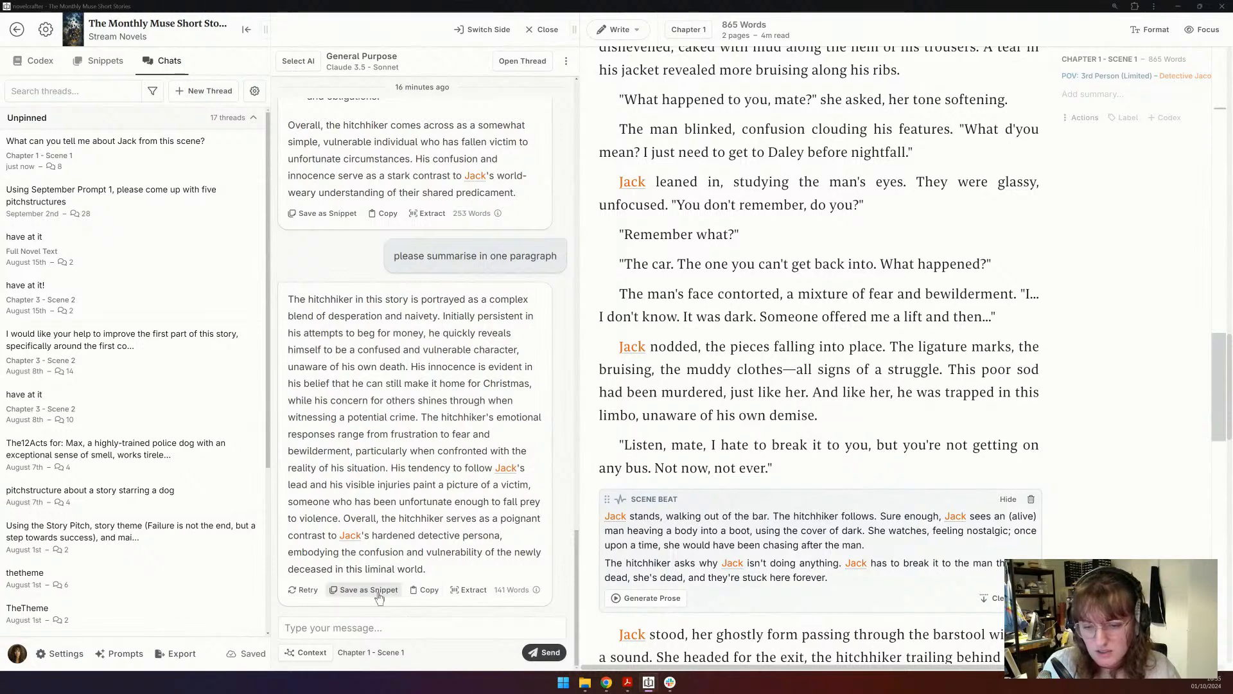
{"action": "left_click", "coordinate": [472, 589]}
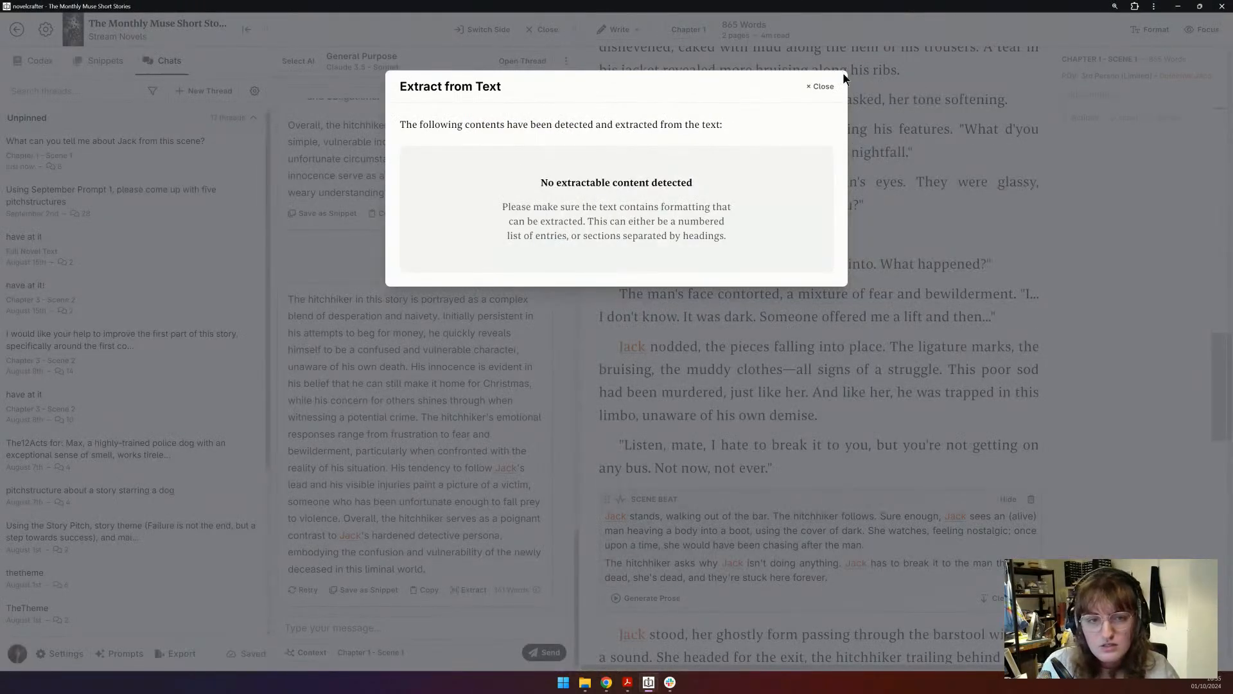
{"action": "left_click", "coordinate": [820, 86]}
- Copy the one-paragraph hitchhiker summary from the chat into the description of a new Character codex entry
{"action": "triple_click", "coordinate": [357, 415]}
{"action": "key", "text": "ctrl+c"}
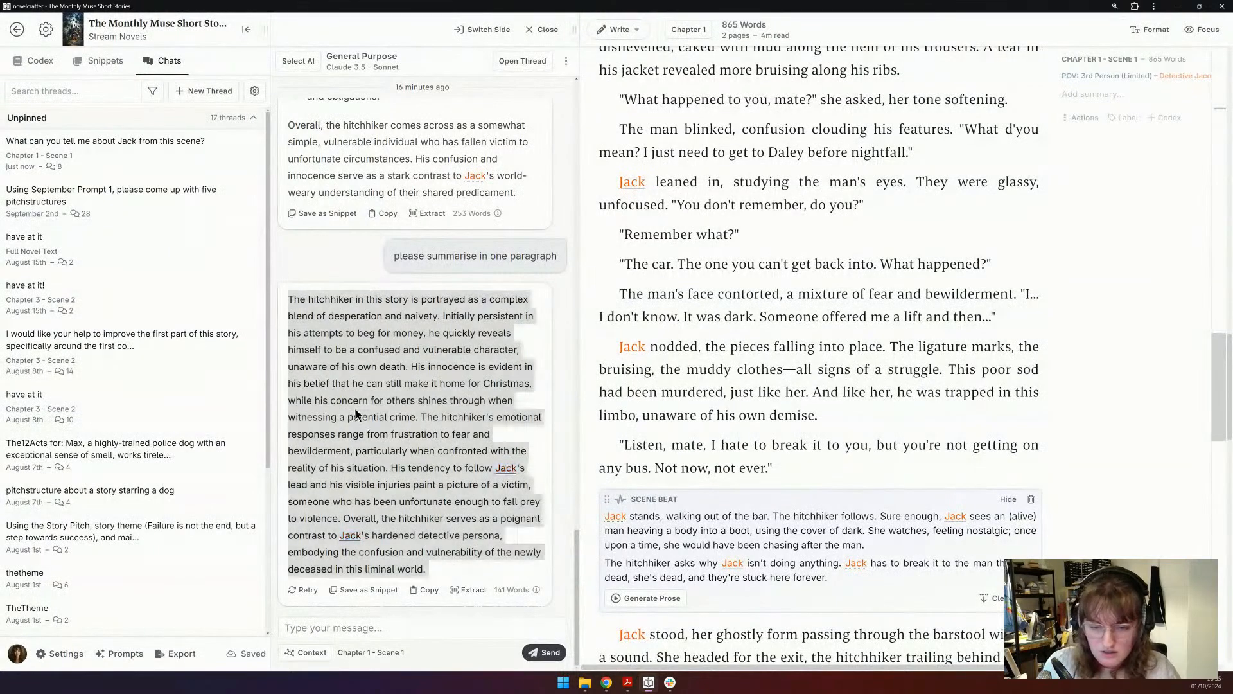
{"action": "left_click", "coordinate": [33, 60]}
{"action": "left_click", "coordinate": [207, 90]}
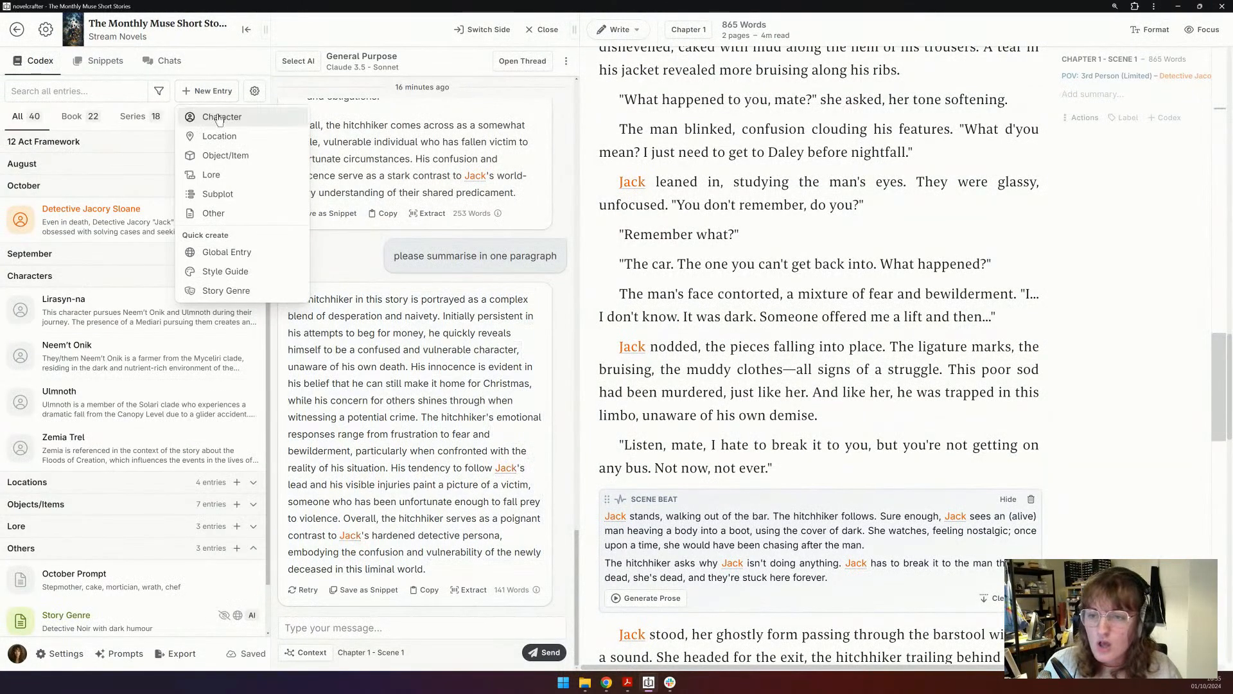
{"action": "left_click", "coordinate": [212, 119]}
{"action": "left_click", "coordinate": [398, 338]}
{"action": "key", "text": "ctrl+v"}
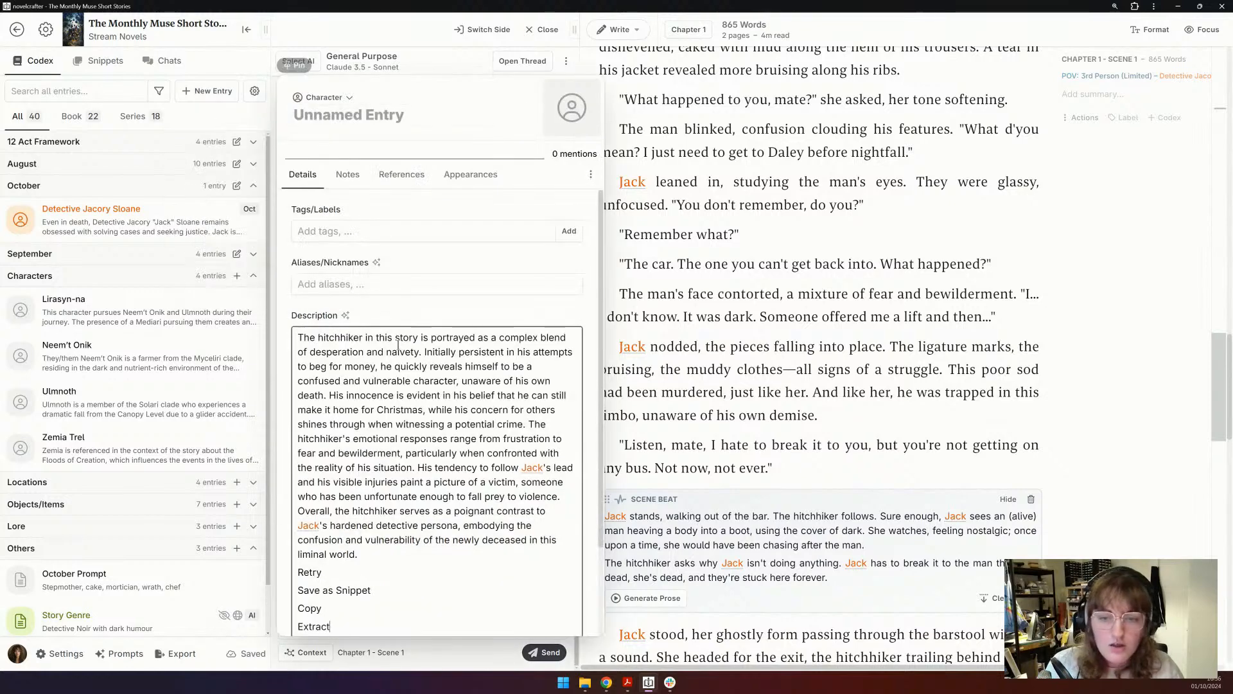
- Delete the stray lines "Retry" through "Extract" from the new entry's description and name the entry "Hitchhiker"
{"action": "scroll", "coordinate": [353, 590], "scroll_direction": "down", "scroll_amount": 1}
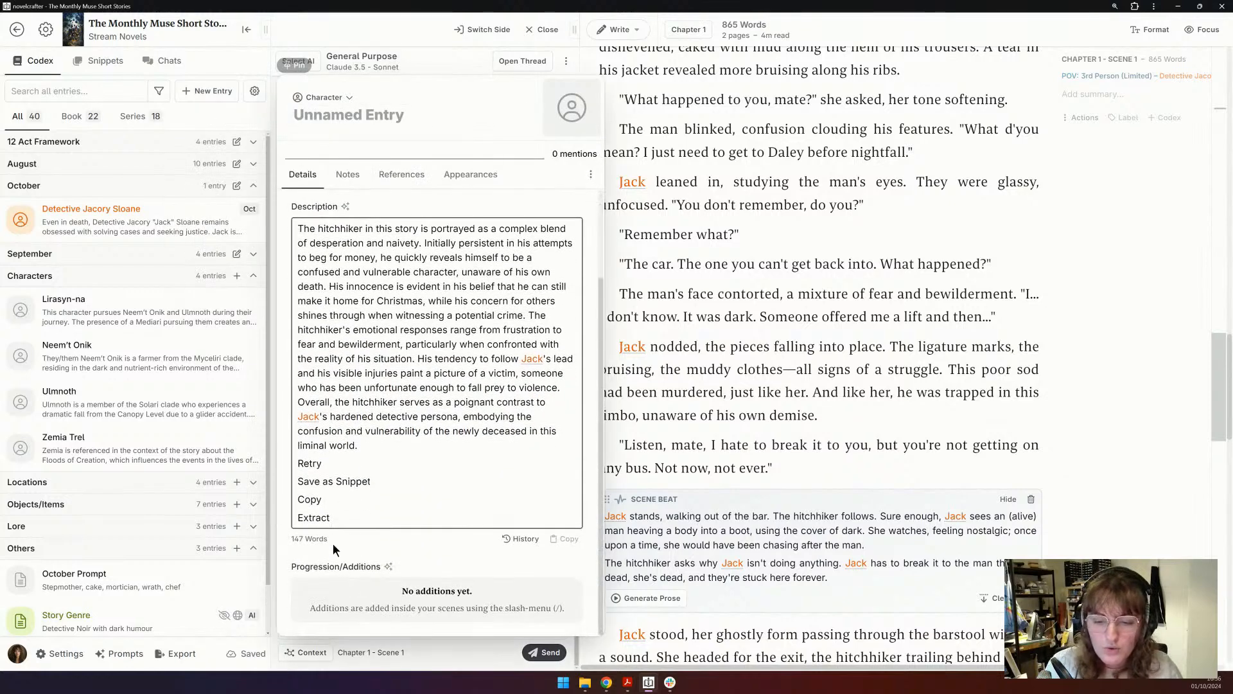
{"action": "left_click", "coordinate": [294, 460], "text": "shift"}
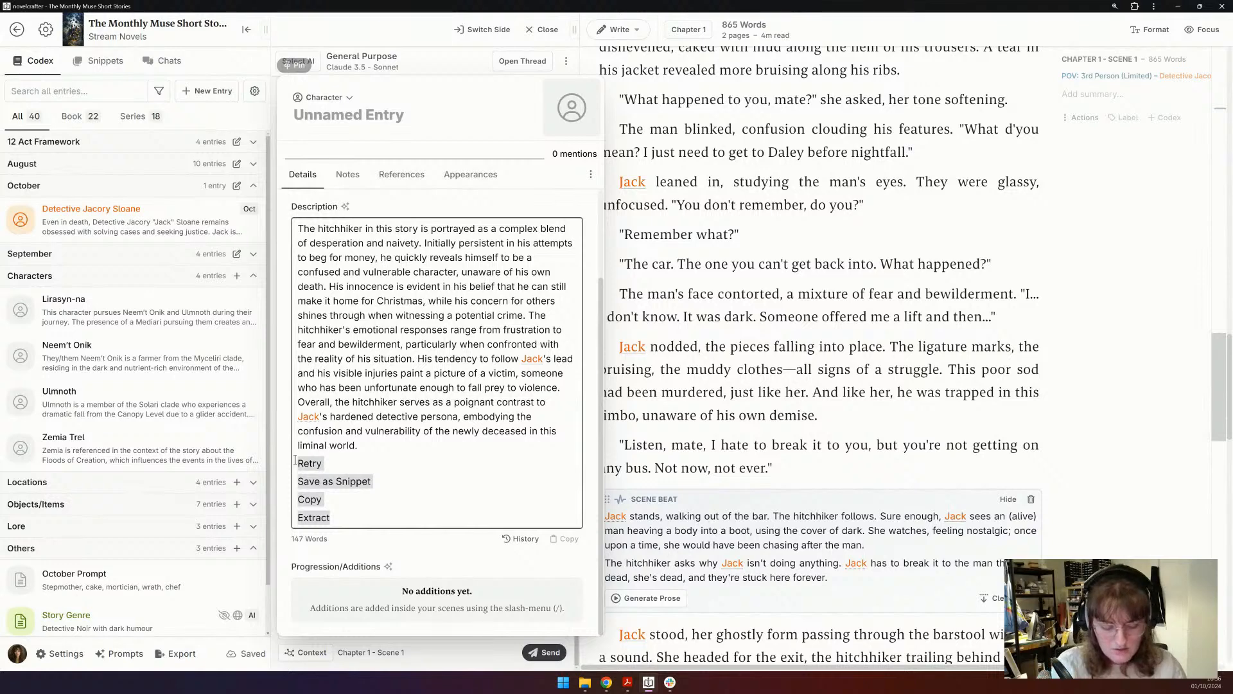
{"action": "key", "text": "BackSpace"}
{"action": "left_click", "coordinate": [330, 117]}
{"action": "type", "text": "Hitchhiker"}
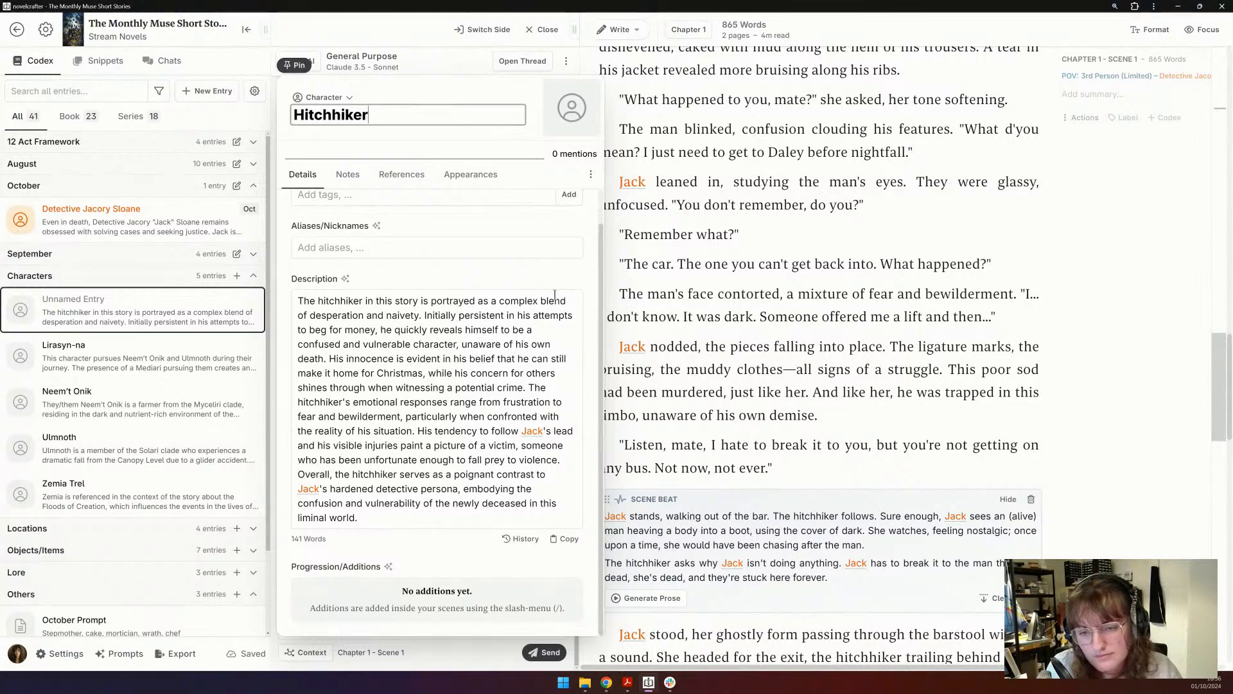
- Replace the opening sentence of the Hitchhiker description with "Desperate, naive, and vulnerable."
{"action": "left_click_drag", "start_coordinate": [422, 315], "coordinate": [286, 300]}
{"action": "type", "text": "Desperate and nai"}
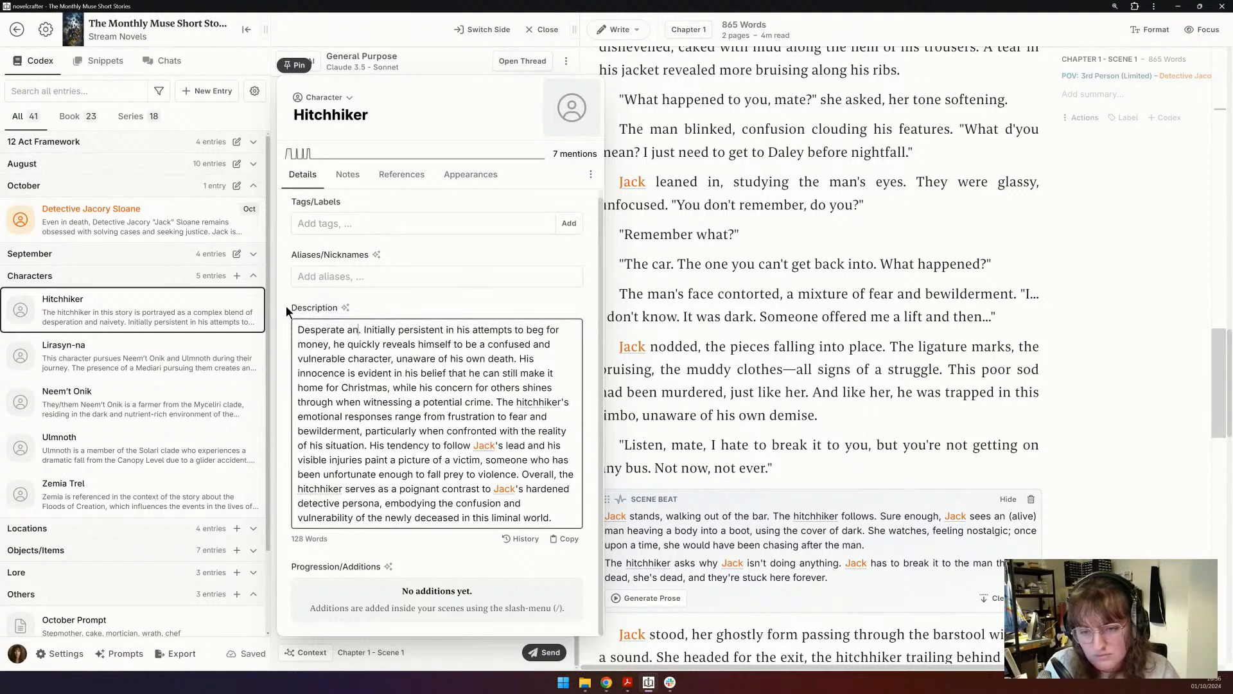
{"action": "type", "text": "ve"}
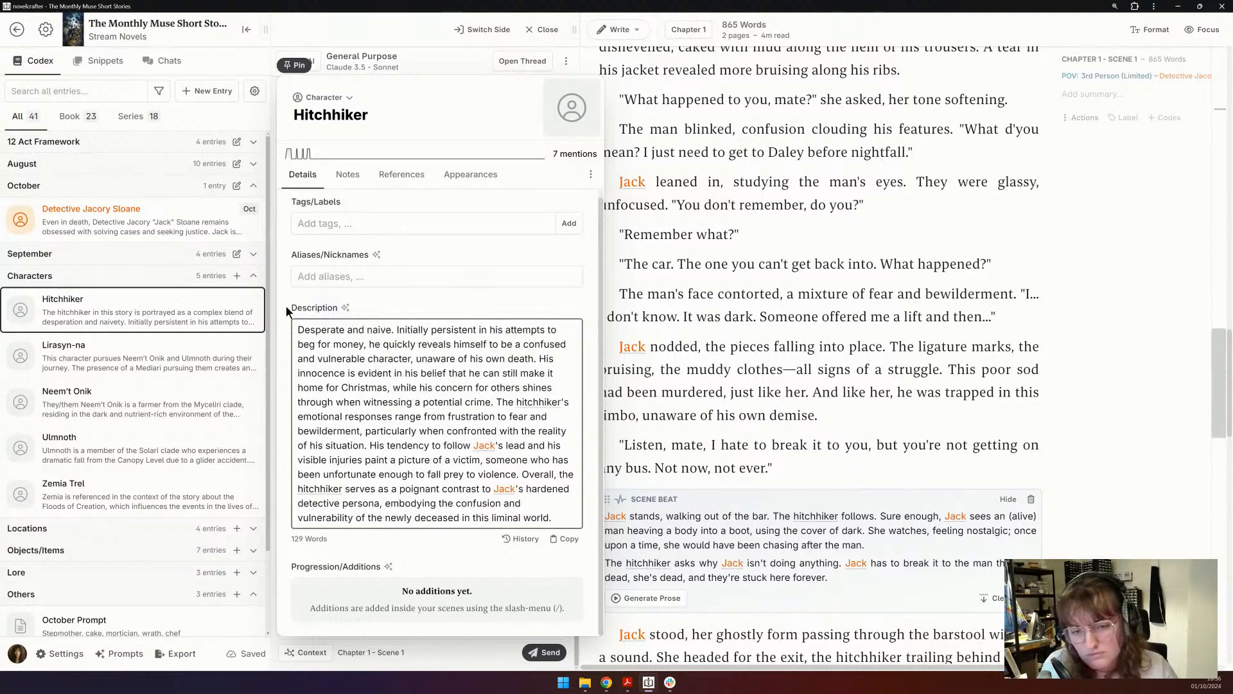
{"action": "left_click_drag", "start_coordinate": [345, 329], "coordinate": [364, 329]}
{"action": "key", "text": "BackSpace"}
{"action": "type", "text": ", naive"}
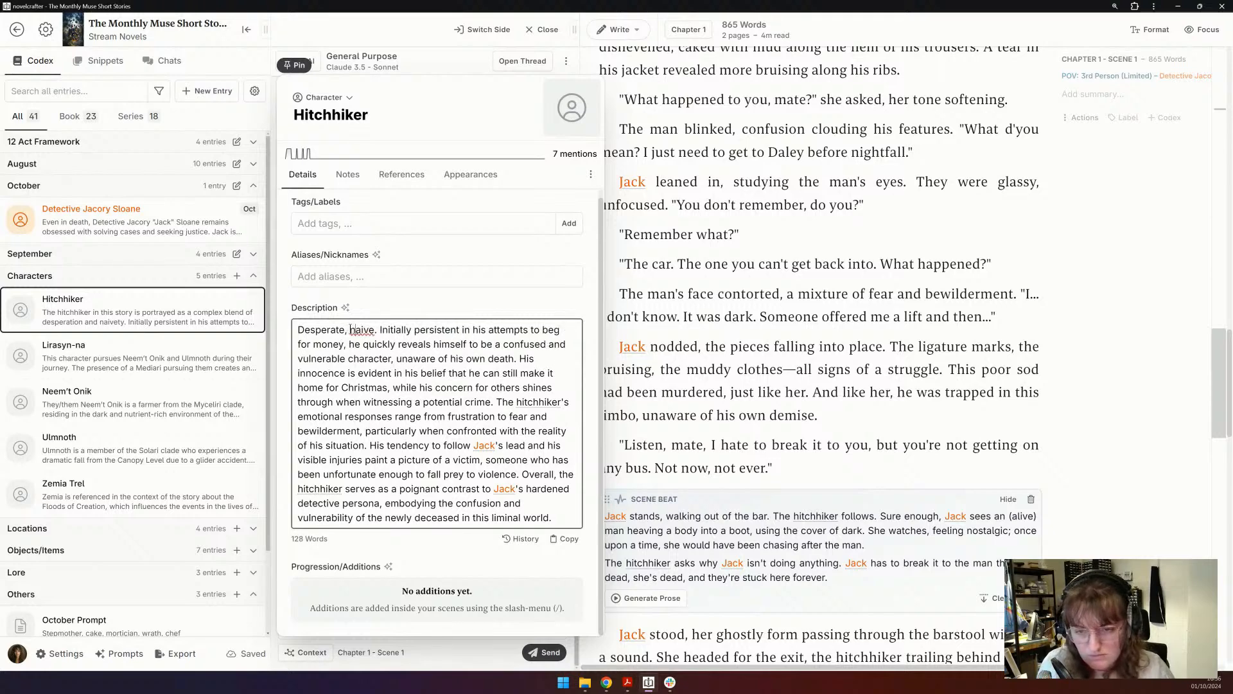
{"action": "type", "text": ", and vulner"}
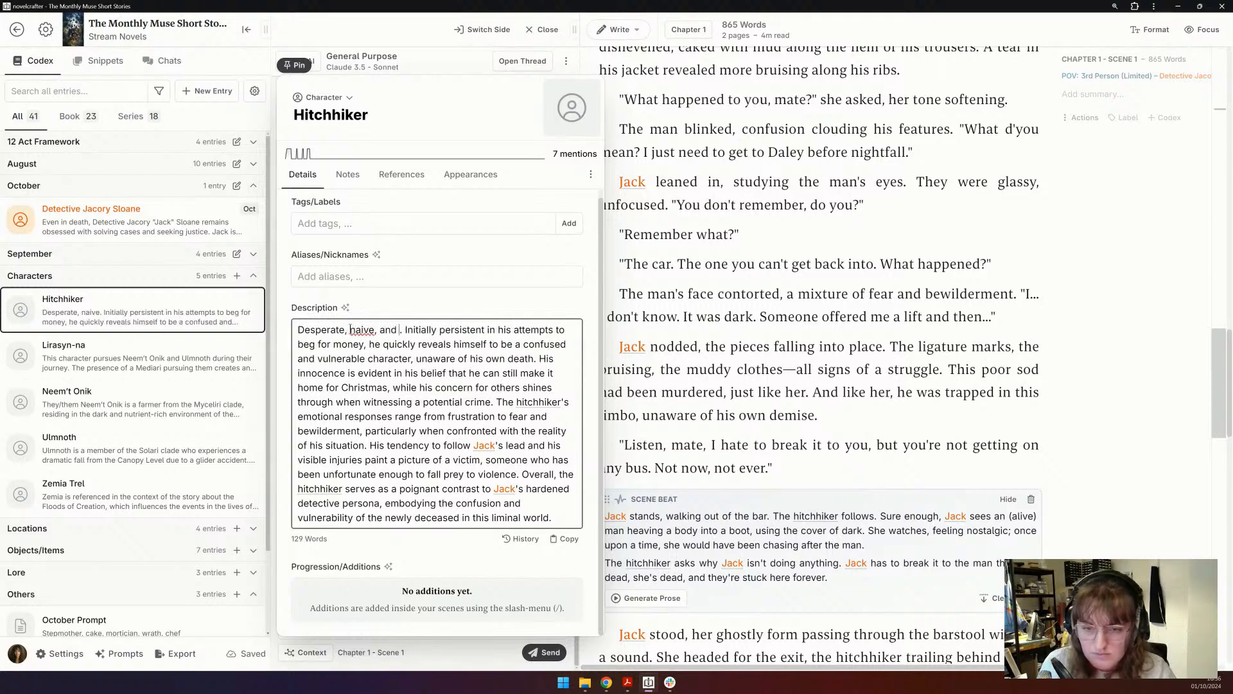
{"action": "type", "text": "able"}
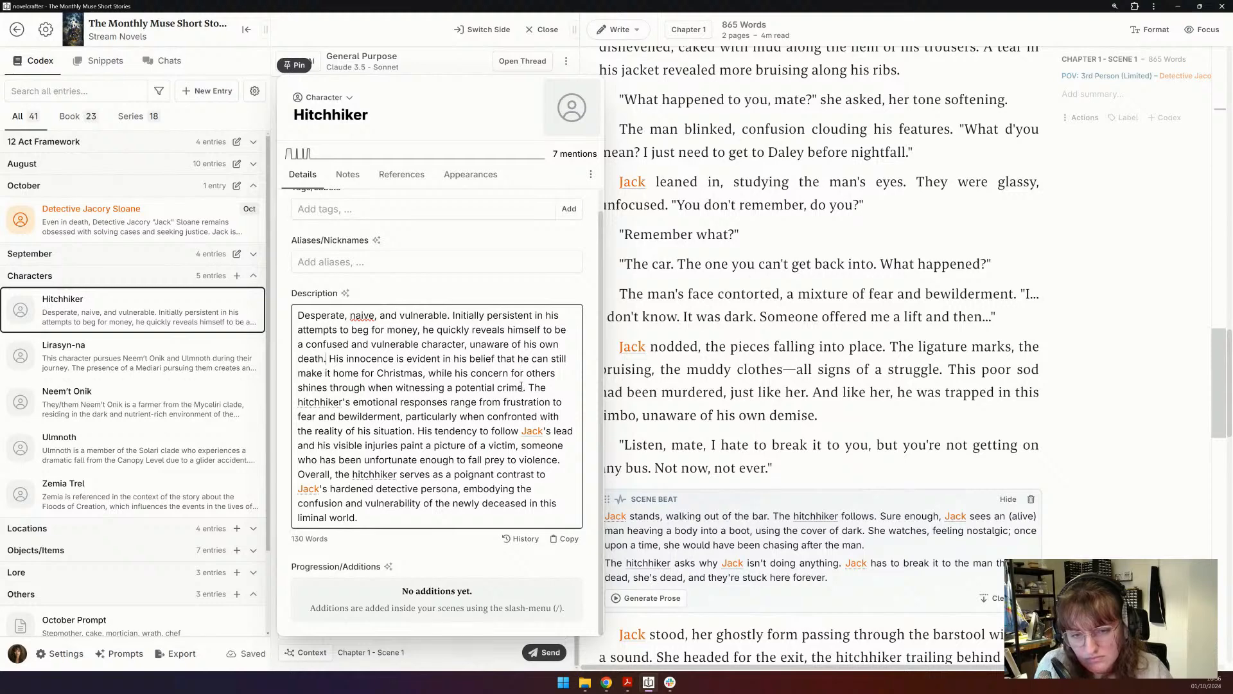
- Select the Hitchhiker description's sentences from "Initially persistent" through "a potential crime"
{"action": "left_click_drag", "start_coordinate": [527, 387], "coordinate": [453, 315]}
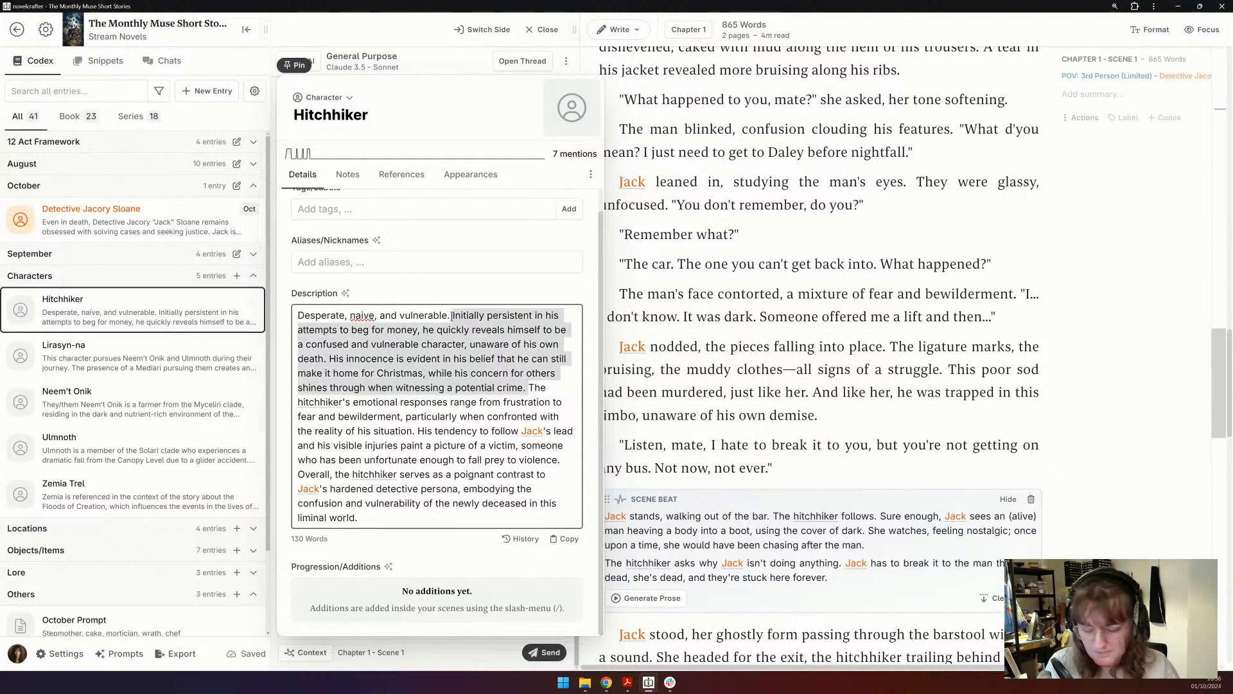
- Delete the selected passage starting "Initially persistent" from the Hitchhiker description and correct "naive" to "naïve"
{"action": "key", "text": "BackSpace"}
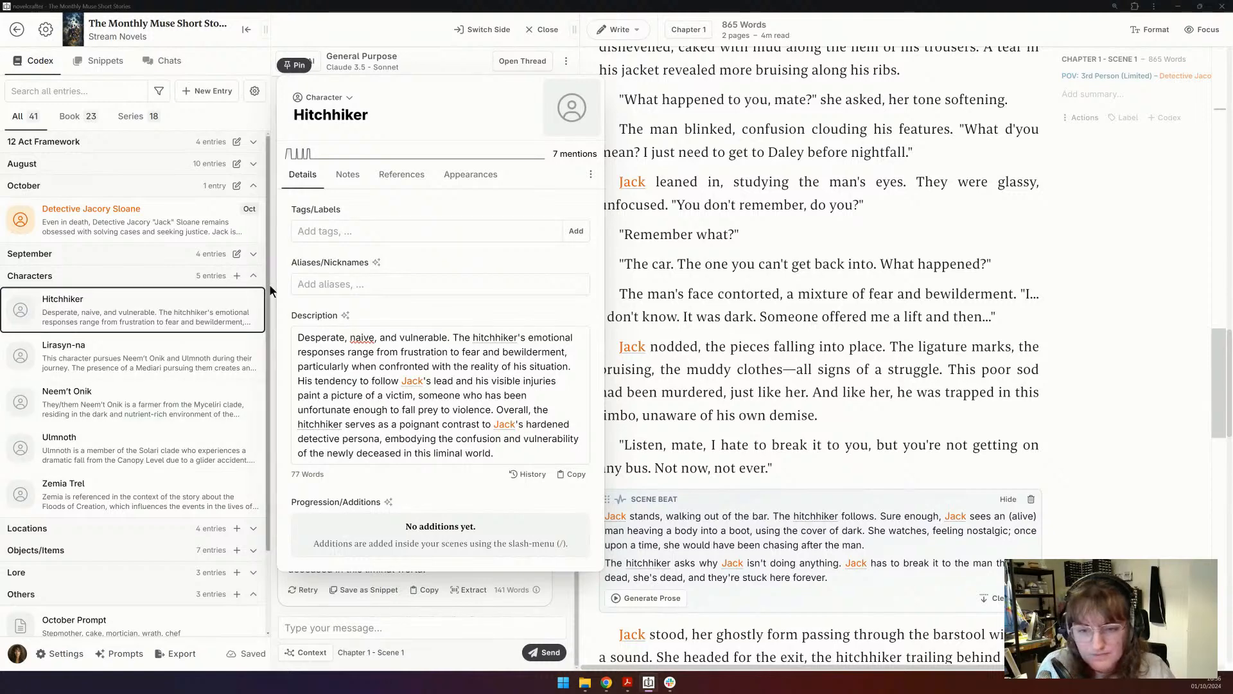
{"action": "right_click", "coordinate": [364, 336]}
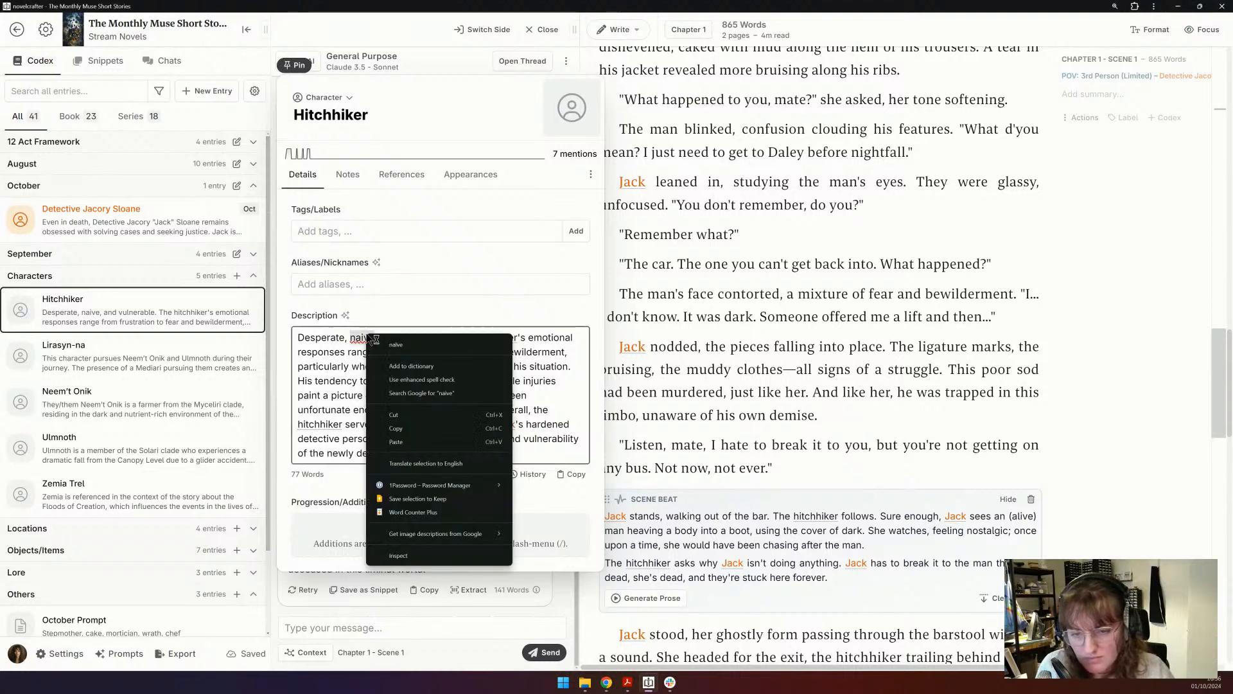
{"action": "left_click", "coordinate": [391, 335]}
{"action": "right_click", "coordinate": [352, 337]}
{"action": "left_click", "coordinate": [379, 347]}
- Tag the Hitchhiker codex entry with the label "Oct"
{"action": "left_click", "coordinate": [327, 231]}
{"action": "type", "text": "Oct"}
{"action": "key", "text": "Tab"}
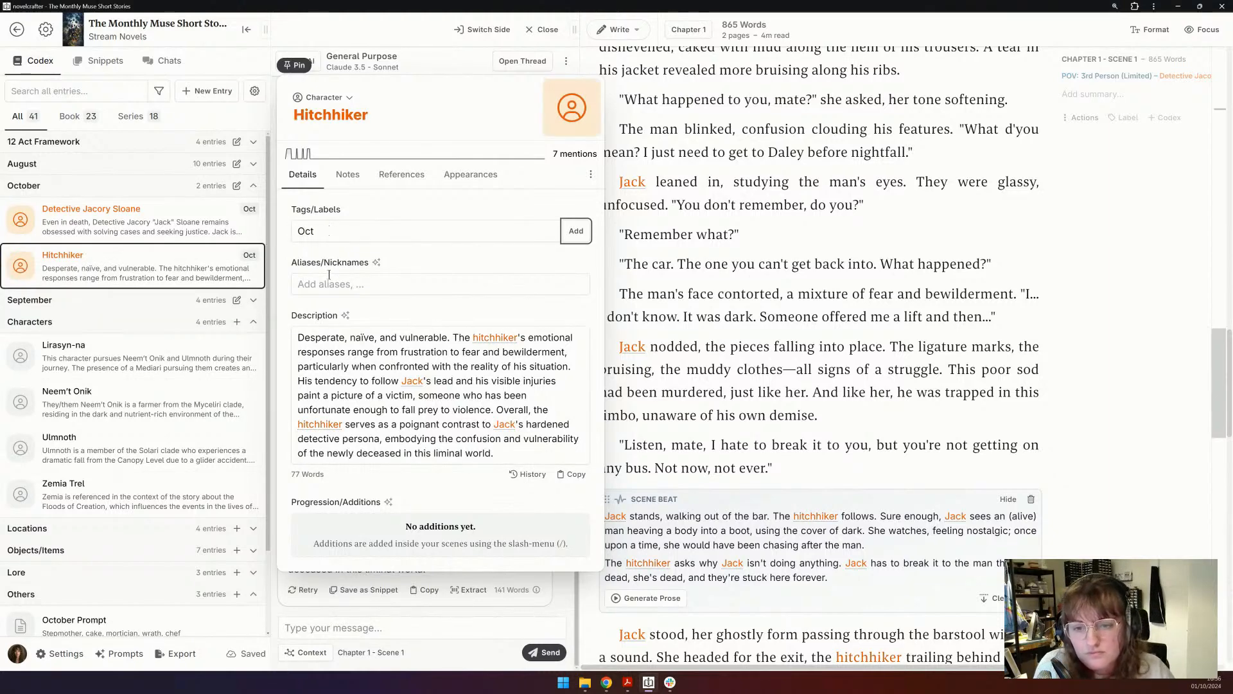
- Cut the middle of the Hitchhiker description so "The hitchhiker serves as a poignant contrast" directly follows "vulnerable.", and close the entry
{"action": "left_click", "coordinate": [455, 381]}
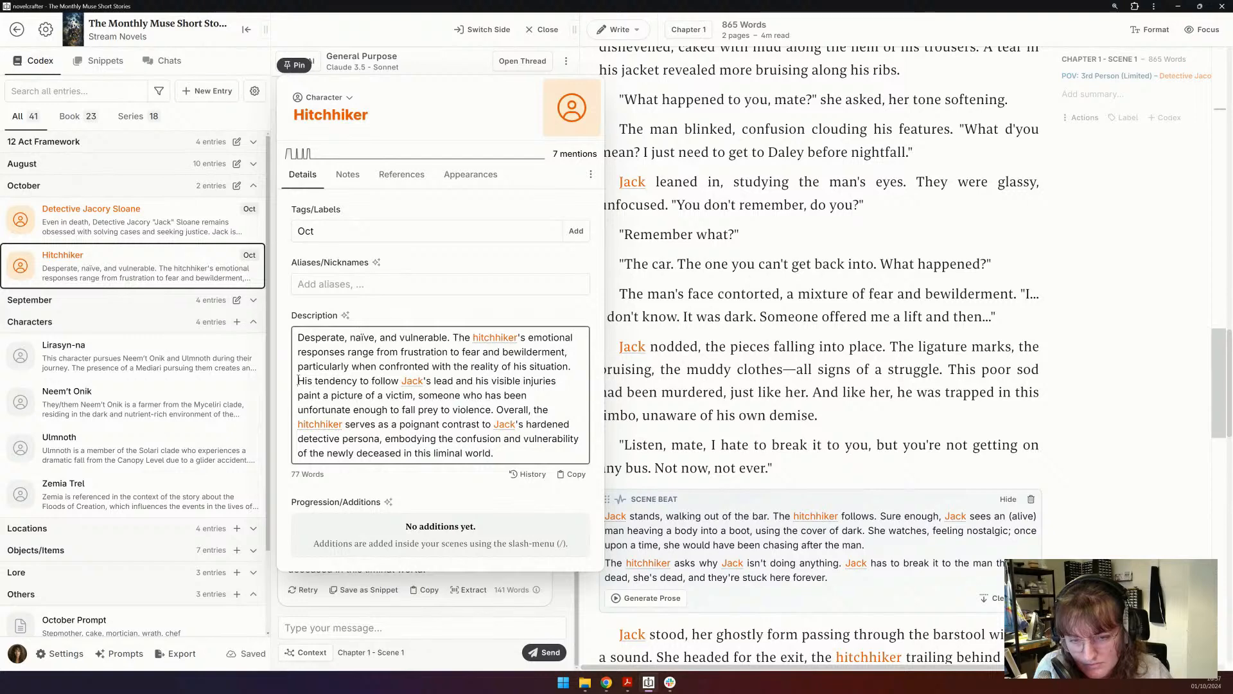
{"action": "left_click_drag", "start_coordinate": [298, 381], "coordinate": [509, 464]}
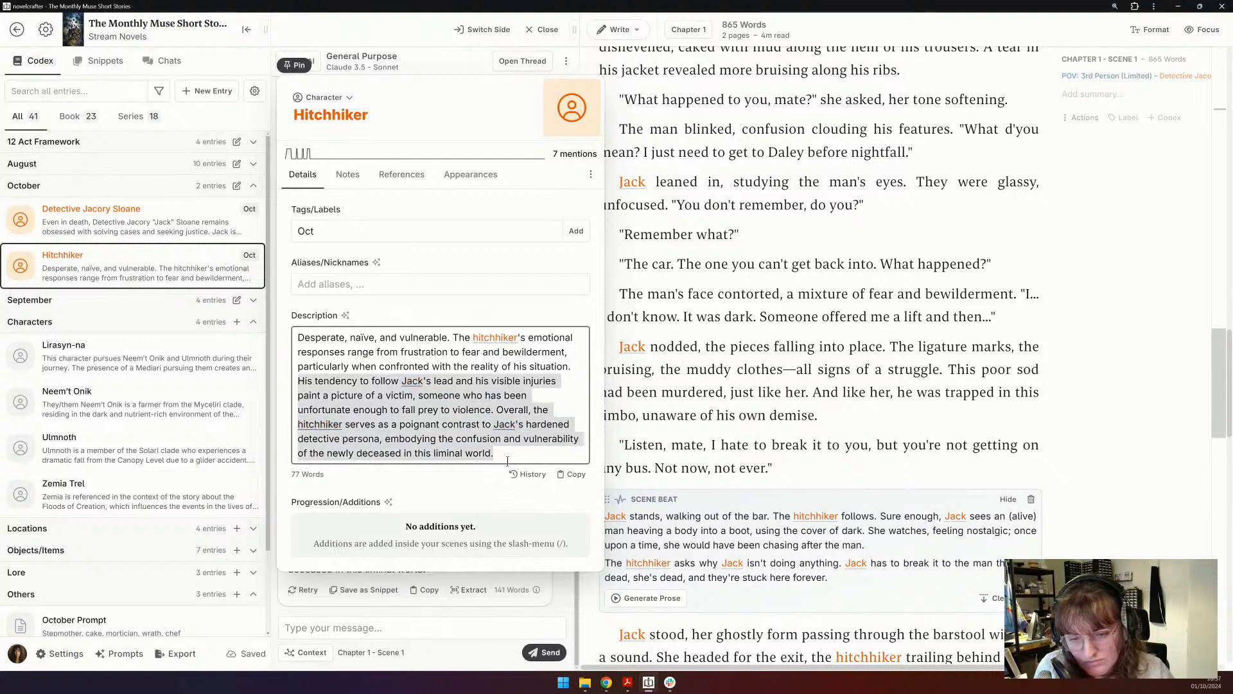
{"action": "left_click", "coordinate": [509, 454]}
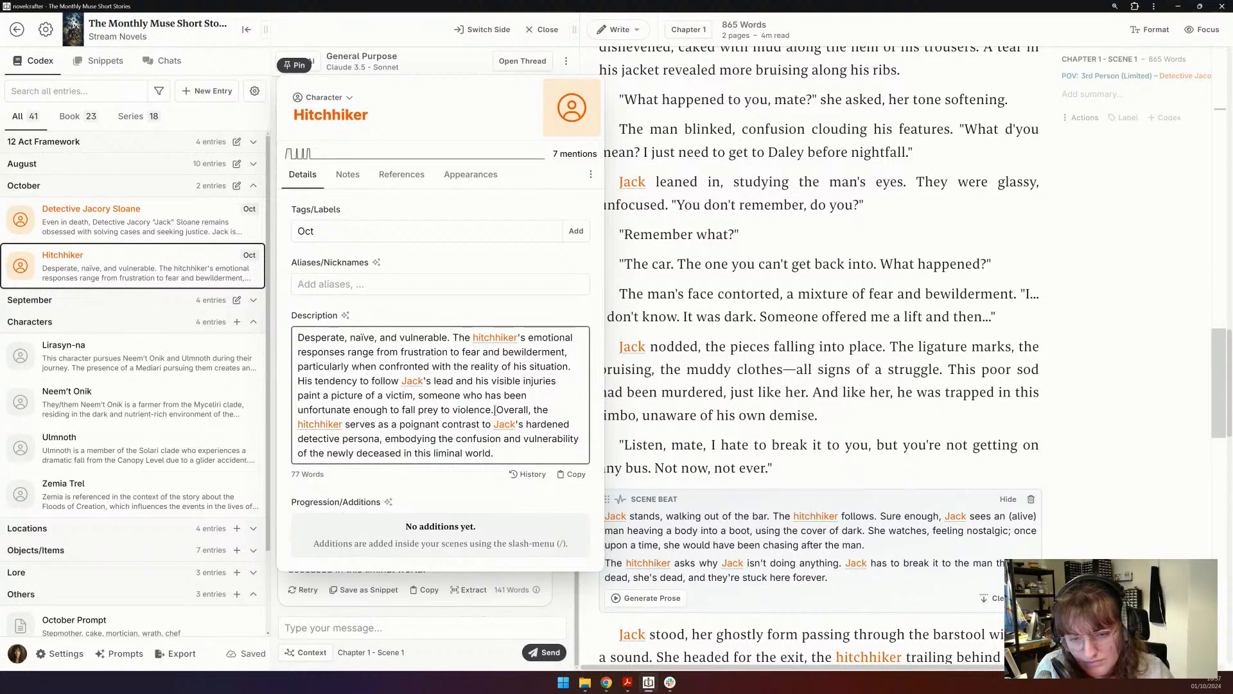
{"action": "left_click_drag", "start_coordinate": [535, 411], "coordinate": [456, 337]}
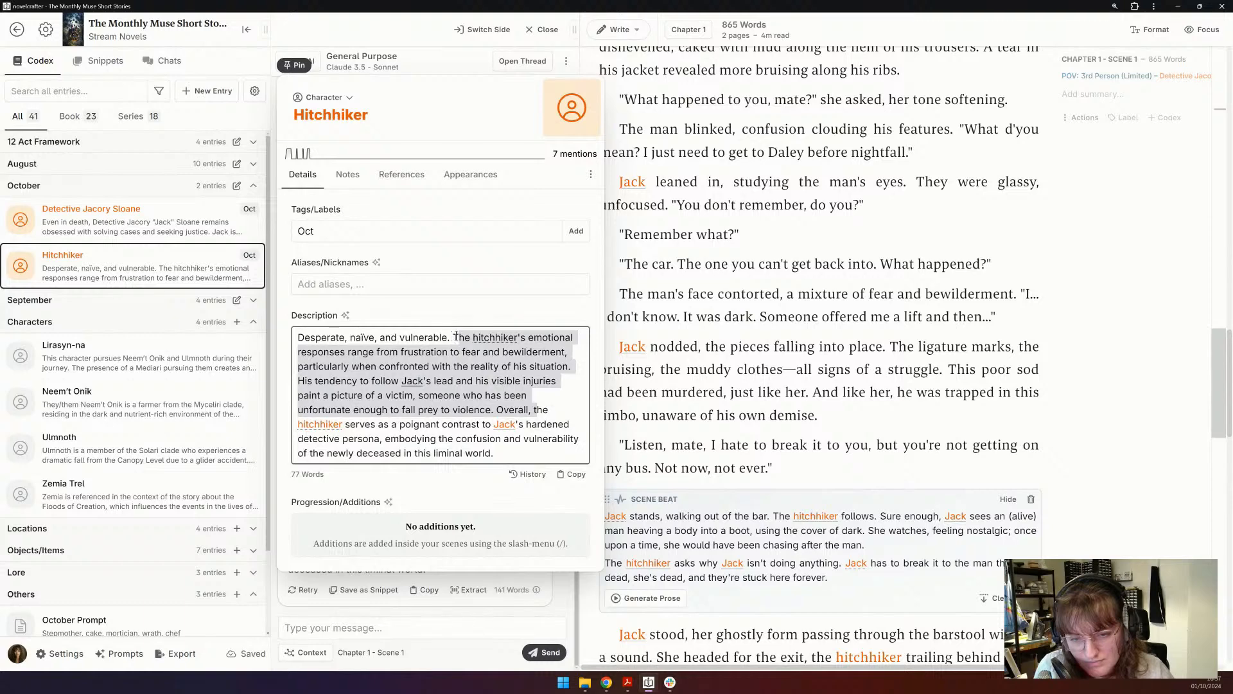
{"action": "key", "text": "BackSpace"}
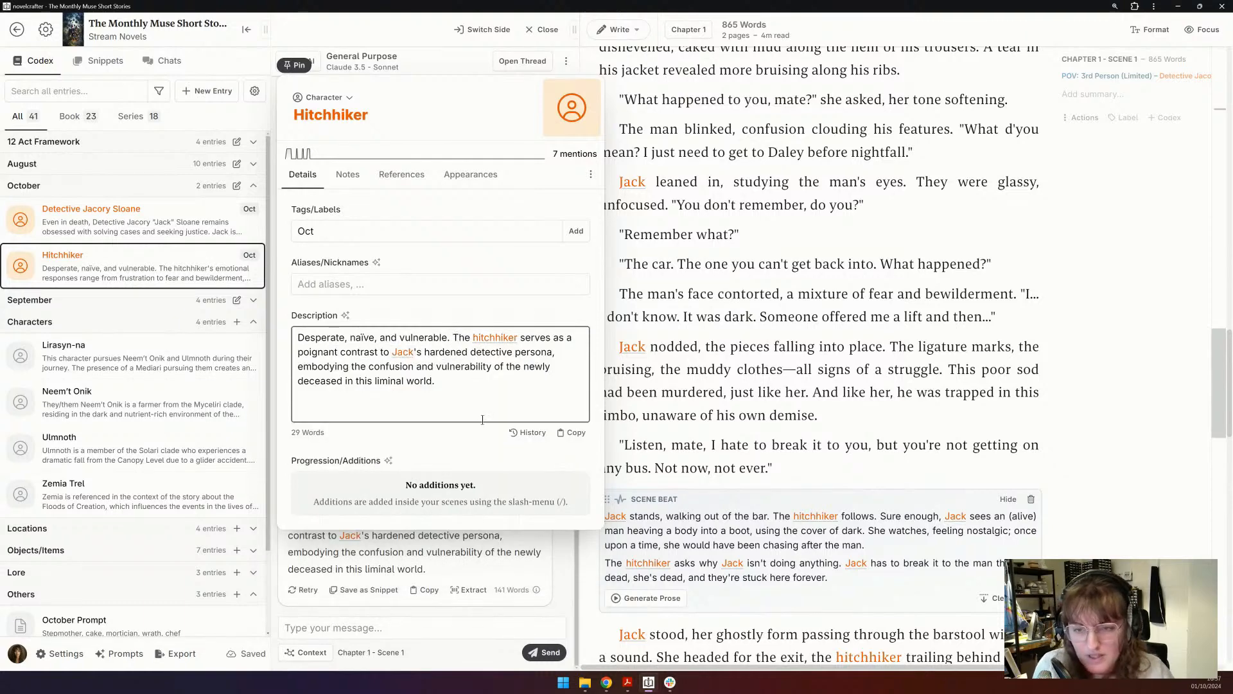
{"action": "key", "text": "Escape"}
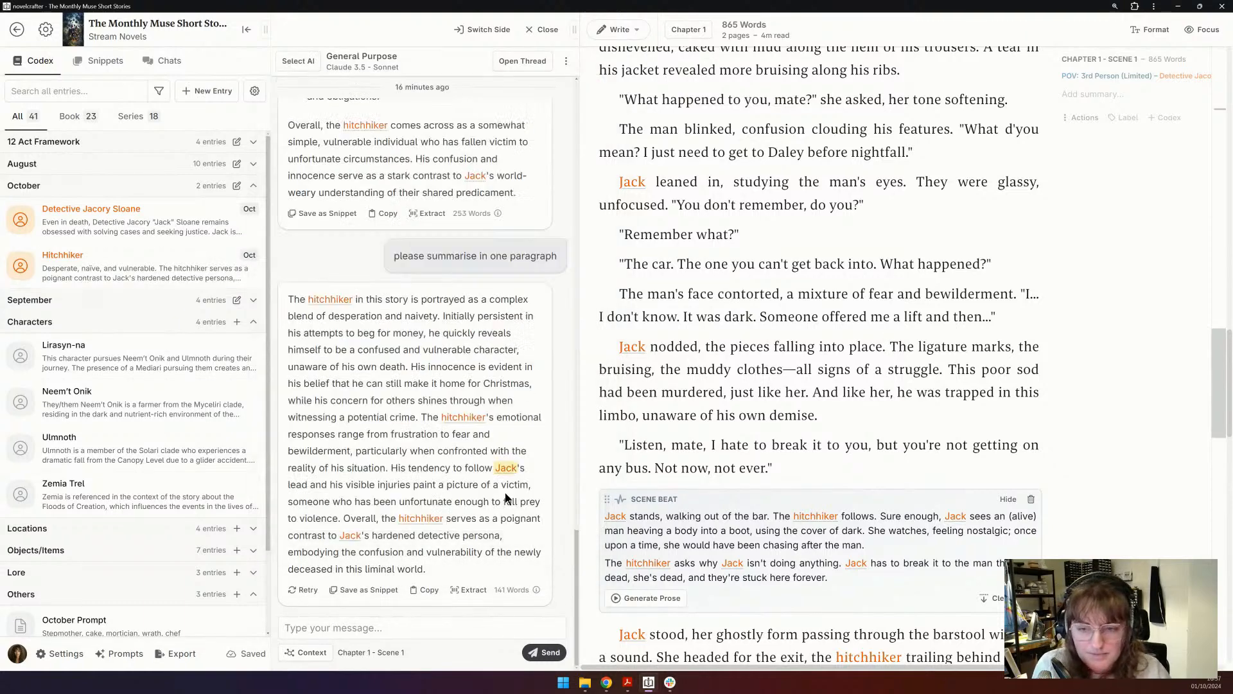
- Review the Chapter 1 scene text from the hitchhiker's conversation with Jack back to the scene's opening
{"action": "scroll", "coordinate": [483, 519], "scroll_direction": "up", "scroll_amount": 3}
{"action": "scroll", "coordinate": [483, 519], "scroll_direction": "down", "scroll_amount": 3}
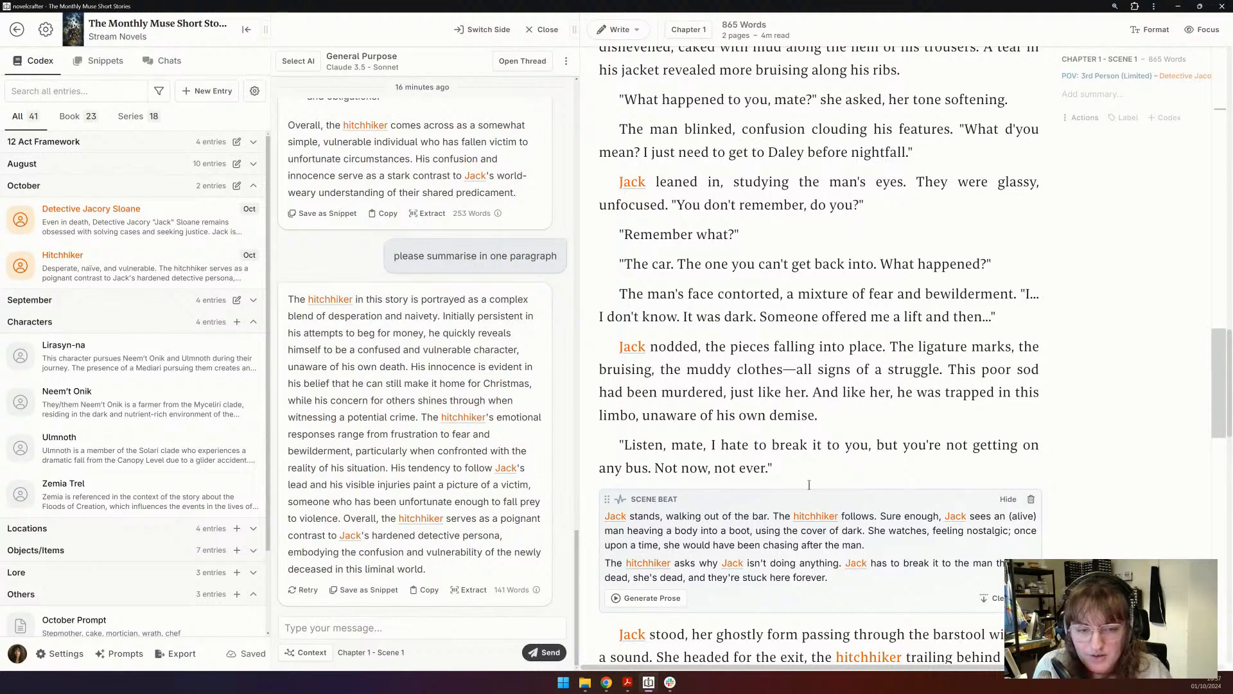
{"action": "scroll", "coordinate": [886, 504], "scroll_direction": "up", "scroll_amount": 5}
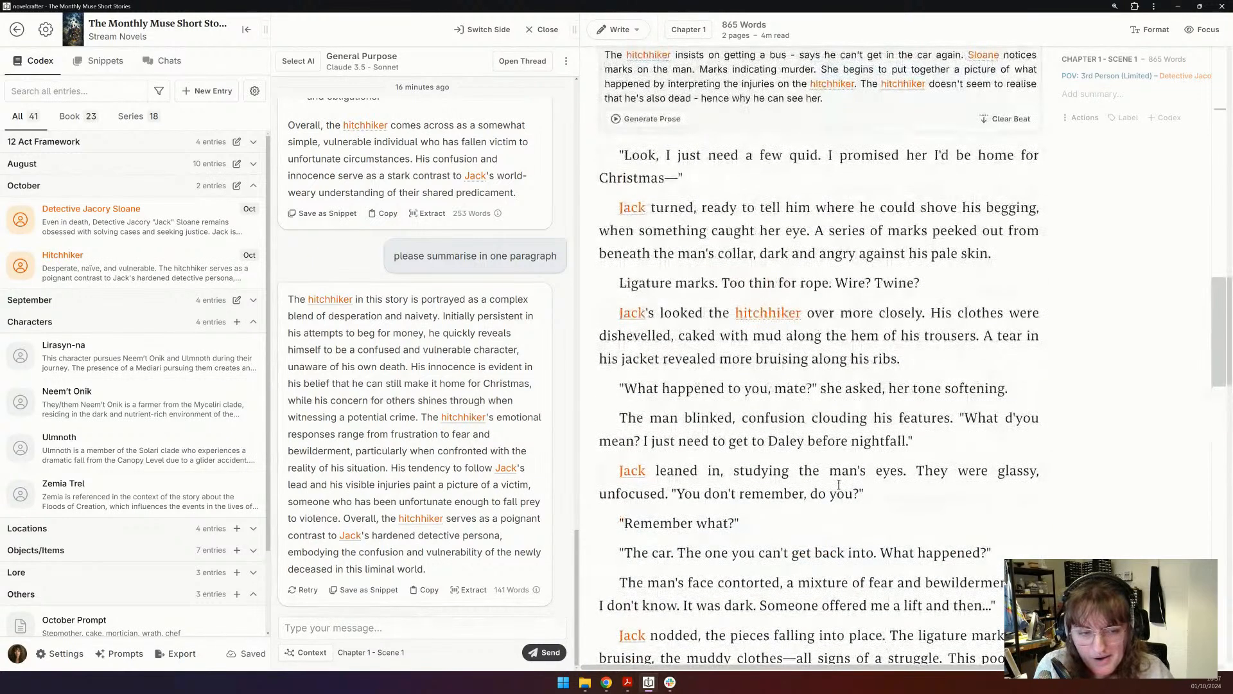
{"action": "scroll", "coordinate": [839, 485], "scroll_direction": "down", "scroll_amount": 4}
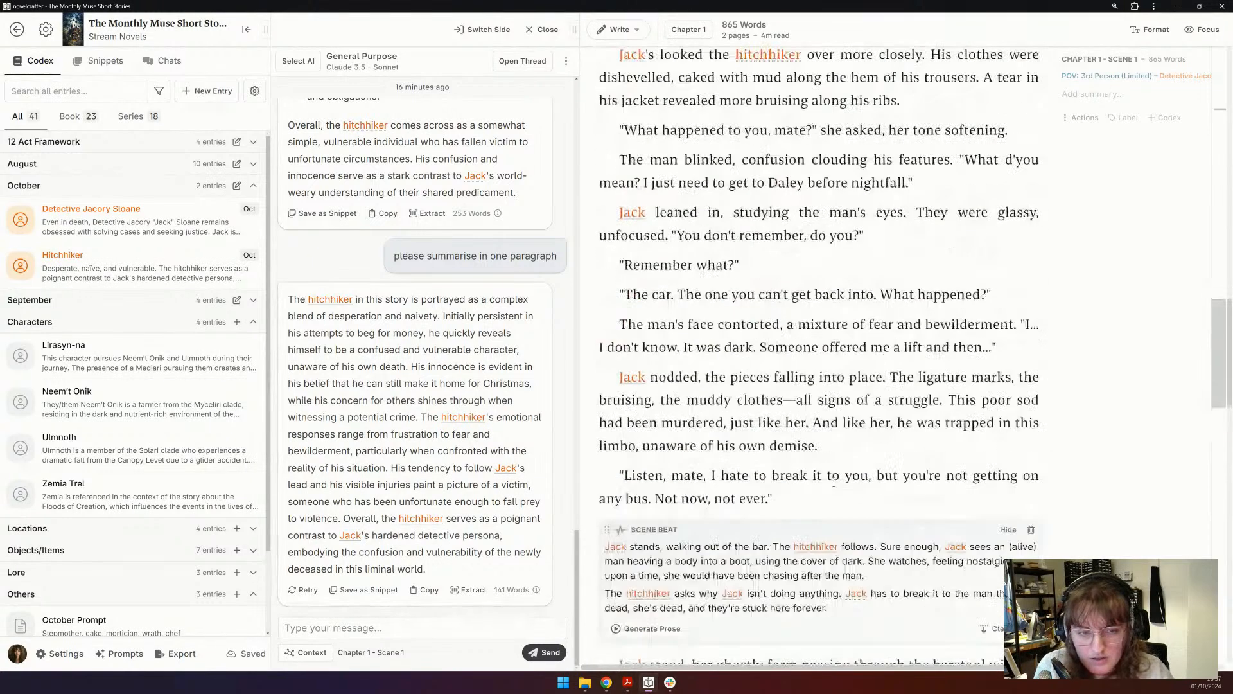
{"action": "scroll", "coordinate": [834, 481], "scroll_direction": "up", "scroll_amount": 14}
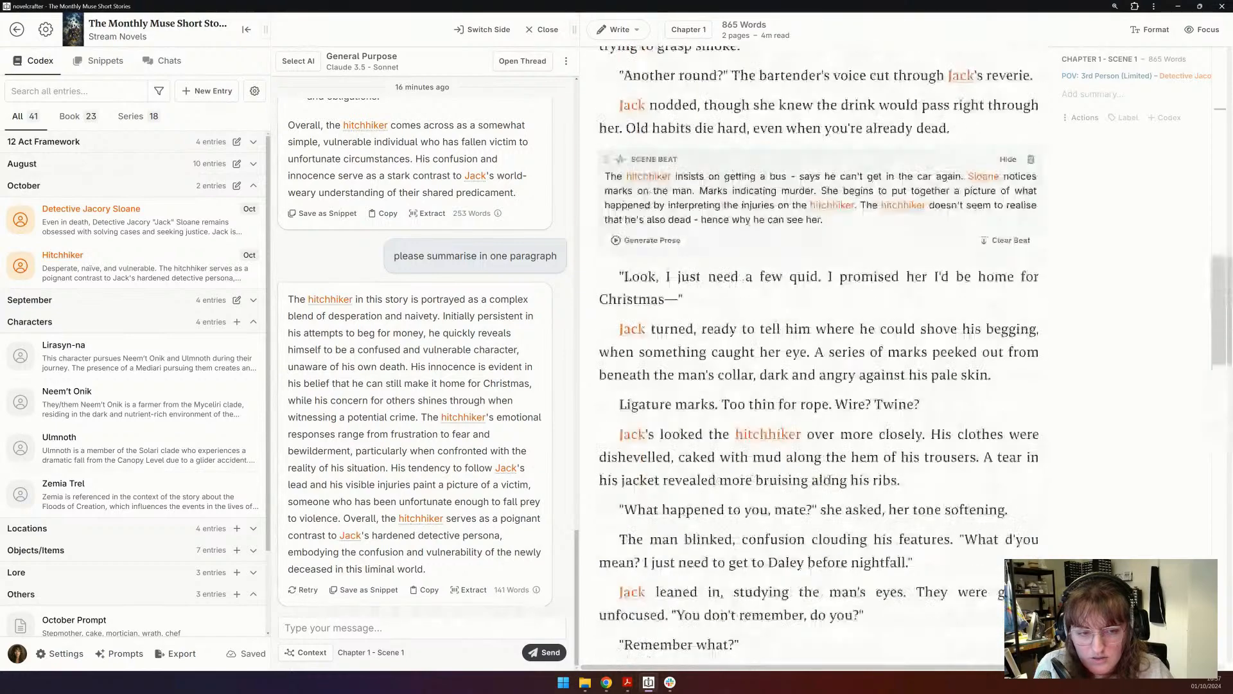
{"action": "scroll", "coordinate": [828, 479], "scroll_direction": "up", "scroll_amount": 10}
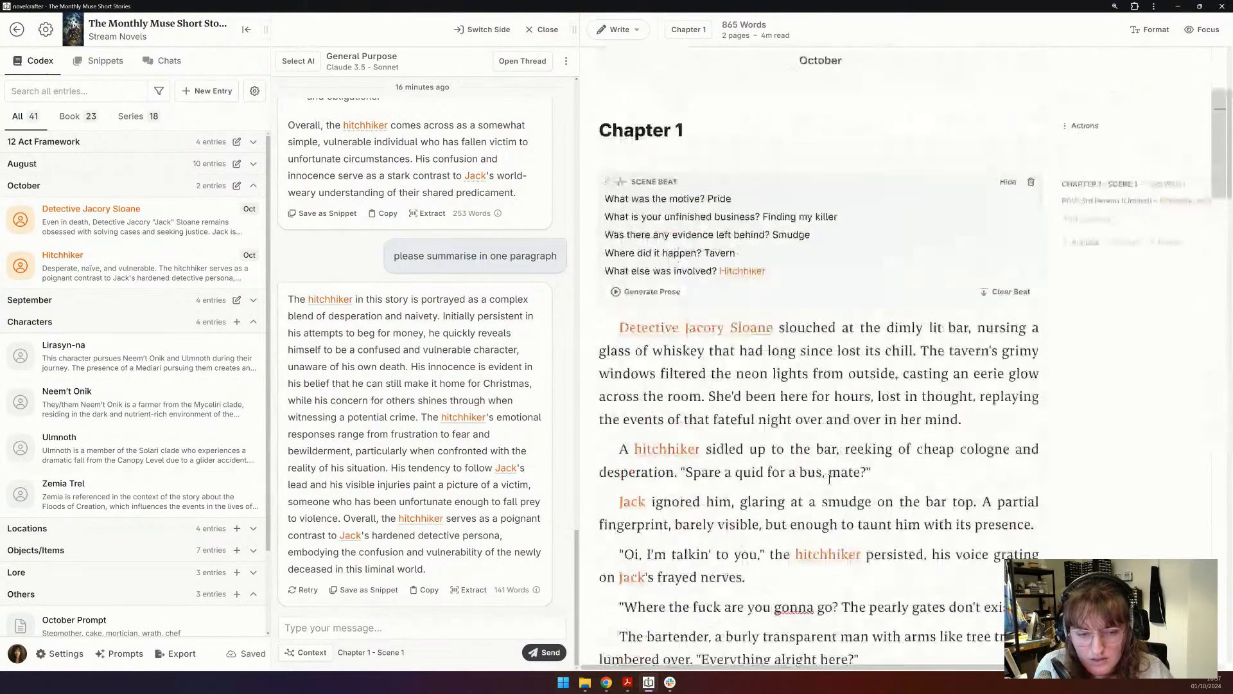
{"action": "scroll", "coordinate": [828, 478], "scroll_direction": "down", "scroll_amount": 3}
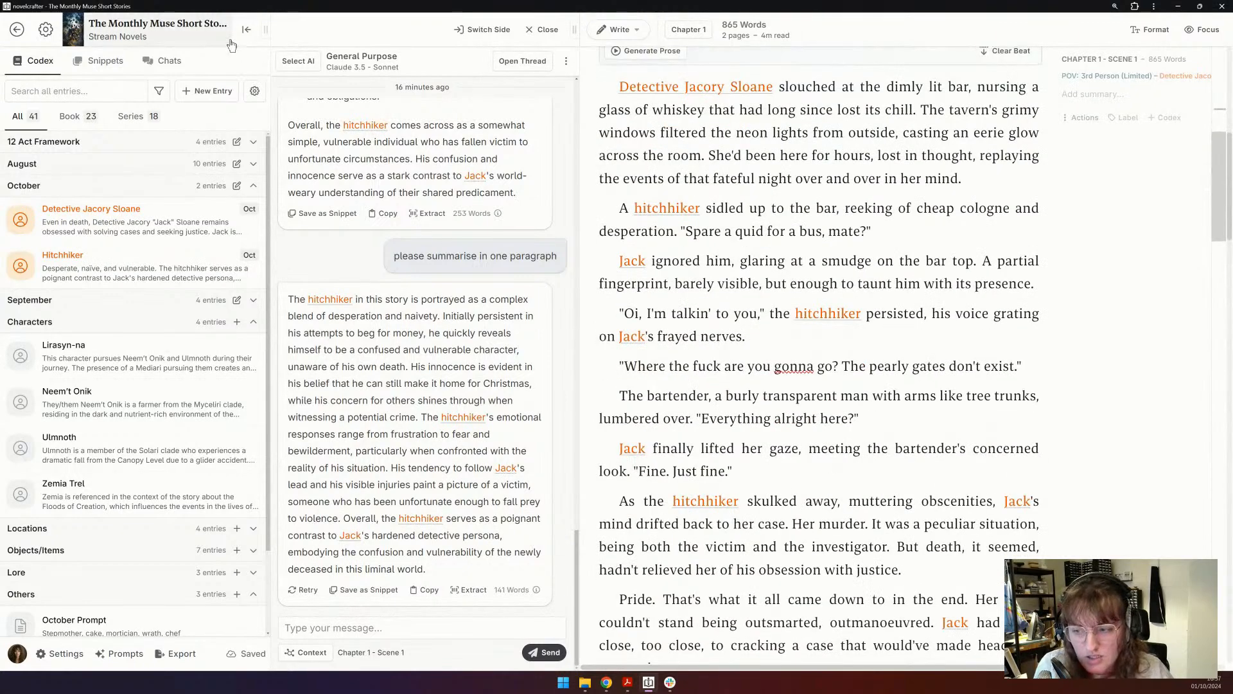
- Start a new chat with Chapter 1 - Scene 1 and collapse the sidebar
{"action": "left_click", "coordinate": [160, 60]}
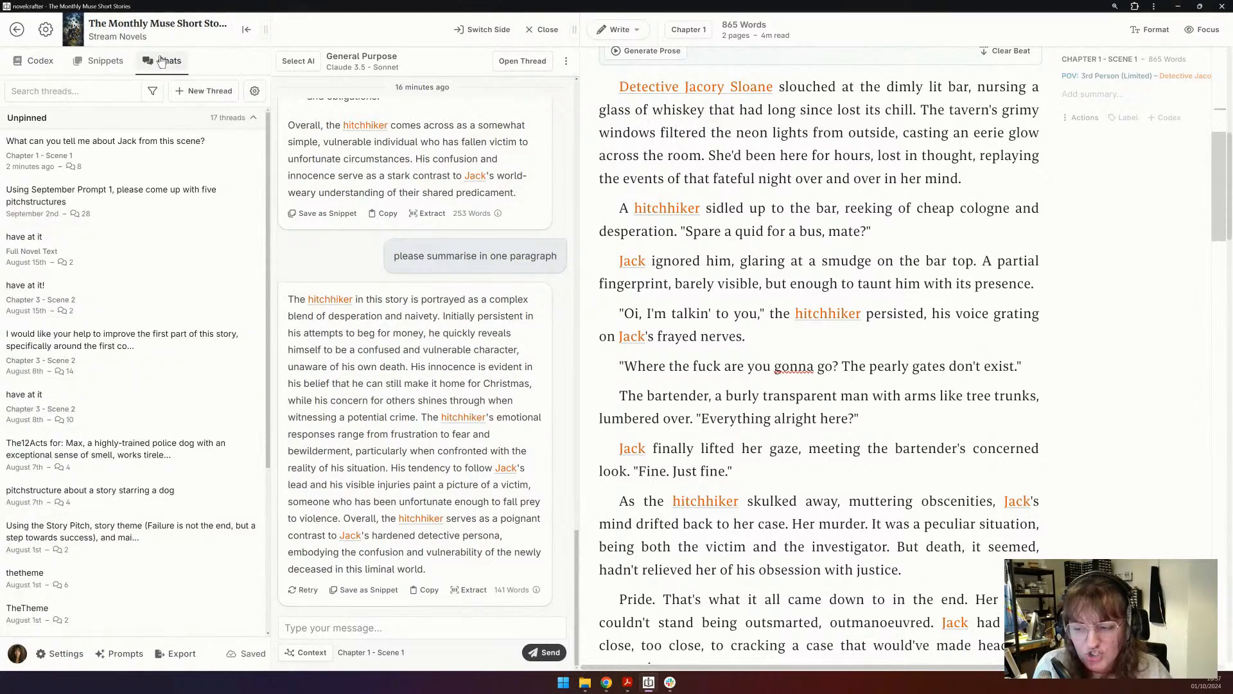
{"action": "left_click", "coordinate": [1085, 117]}
{"action": "mouse_move", "coordinate": [1118, 257]}
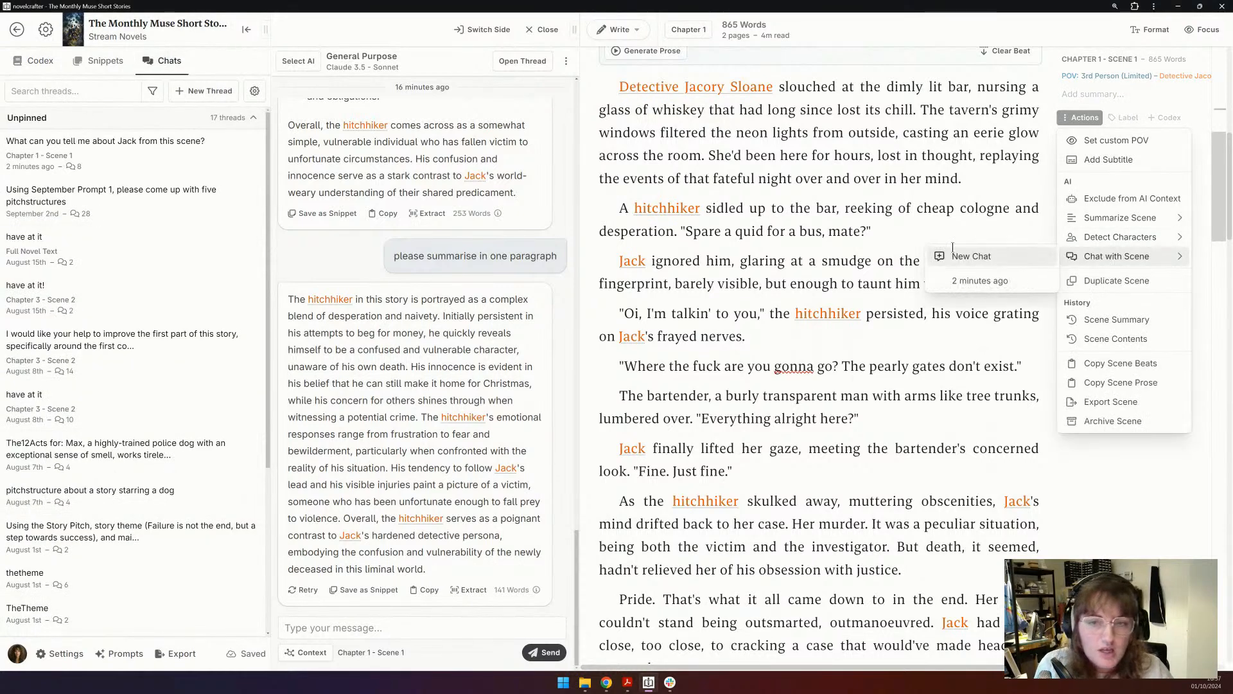
{"action": "left_click", "coordinate": [1030, 263]}
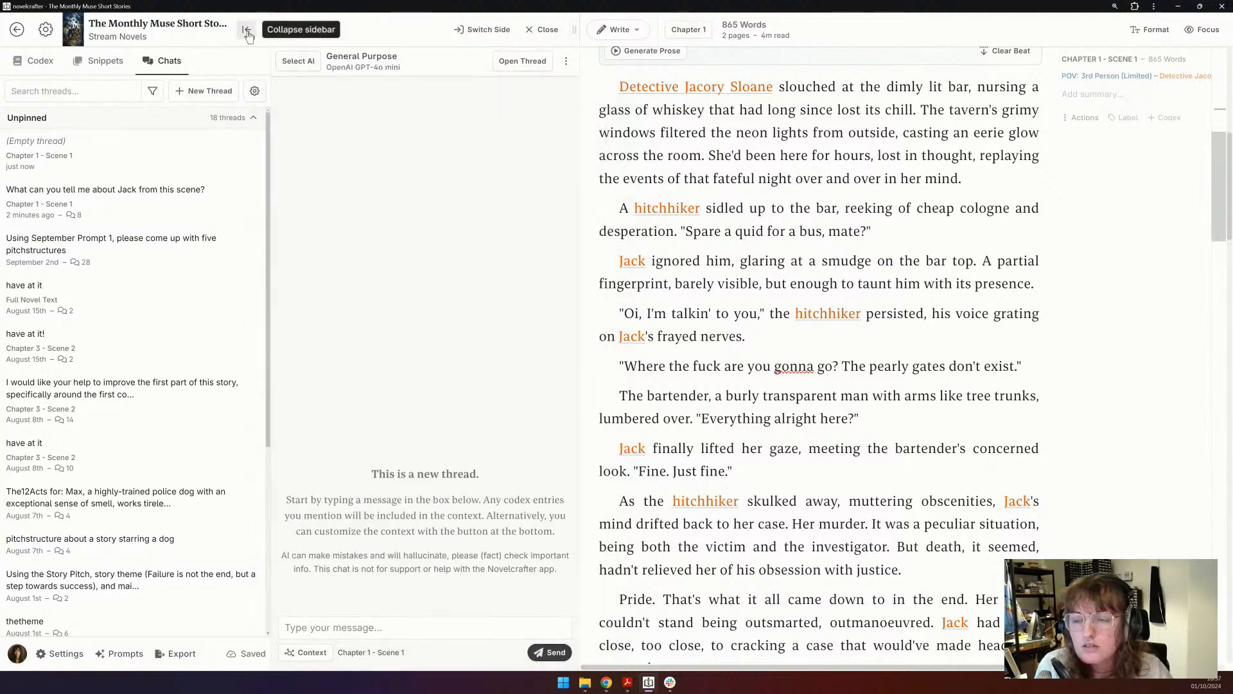
{"action": "left_click", "coordinate": [246, 30]}
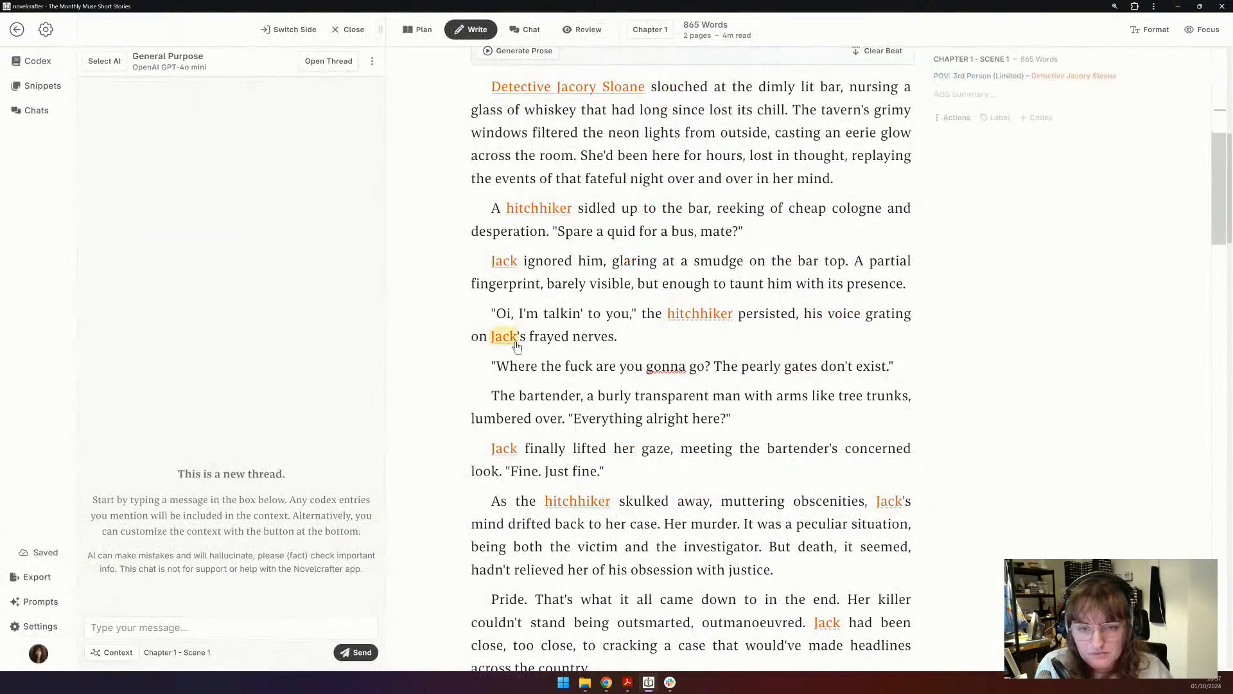
- Begin the chat message with "I'd like to rewrite this scene, so that it is not obvious that Jack is dead."
{"action": "scroll", "coordinate": [514, 341], "scroll_direction": "up", "scroll_amount": 5}
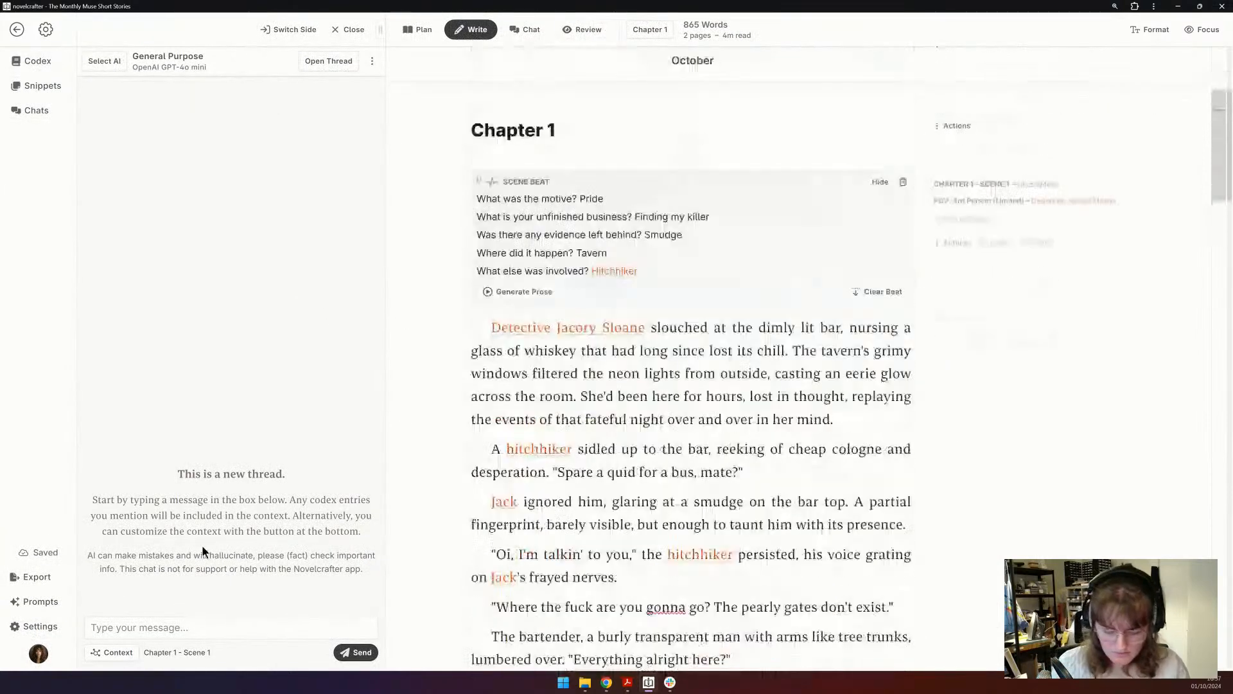
{"action": "left_click", "coordinate": [178, 628]}
{"action": "type", "text": "I'd like to rewrite this s"}
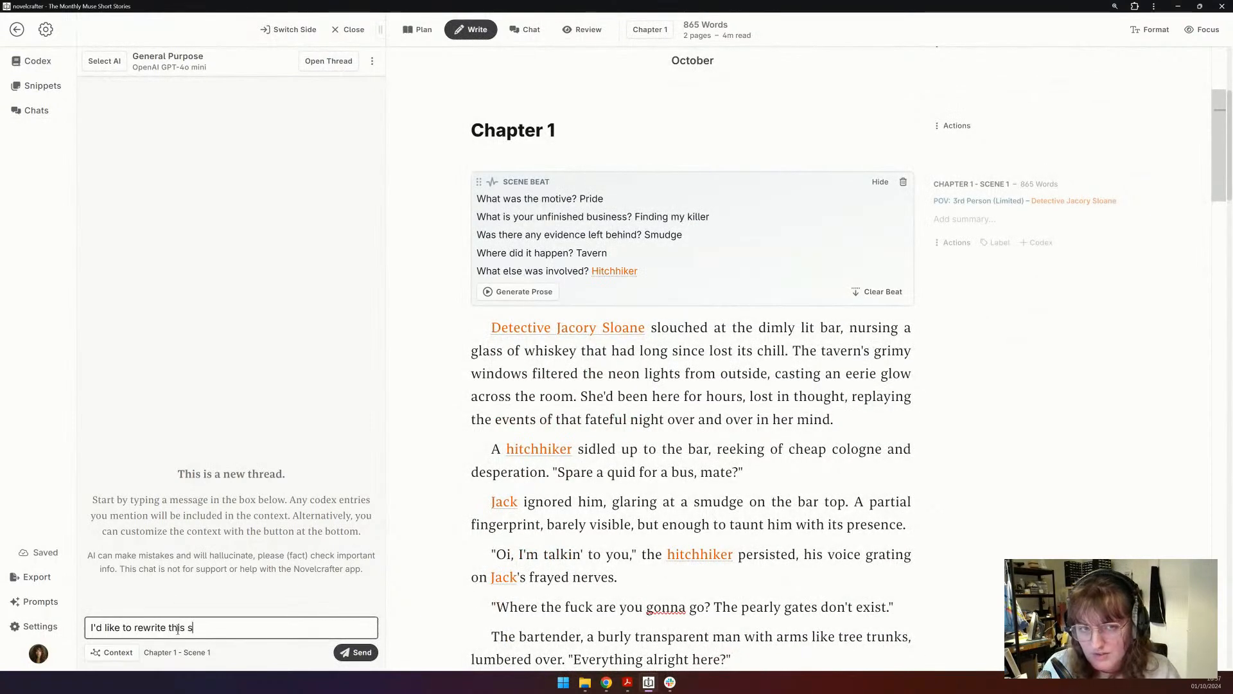
{"action": "type", "text": "cene, so that"}
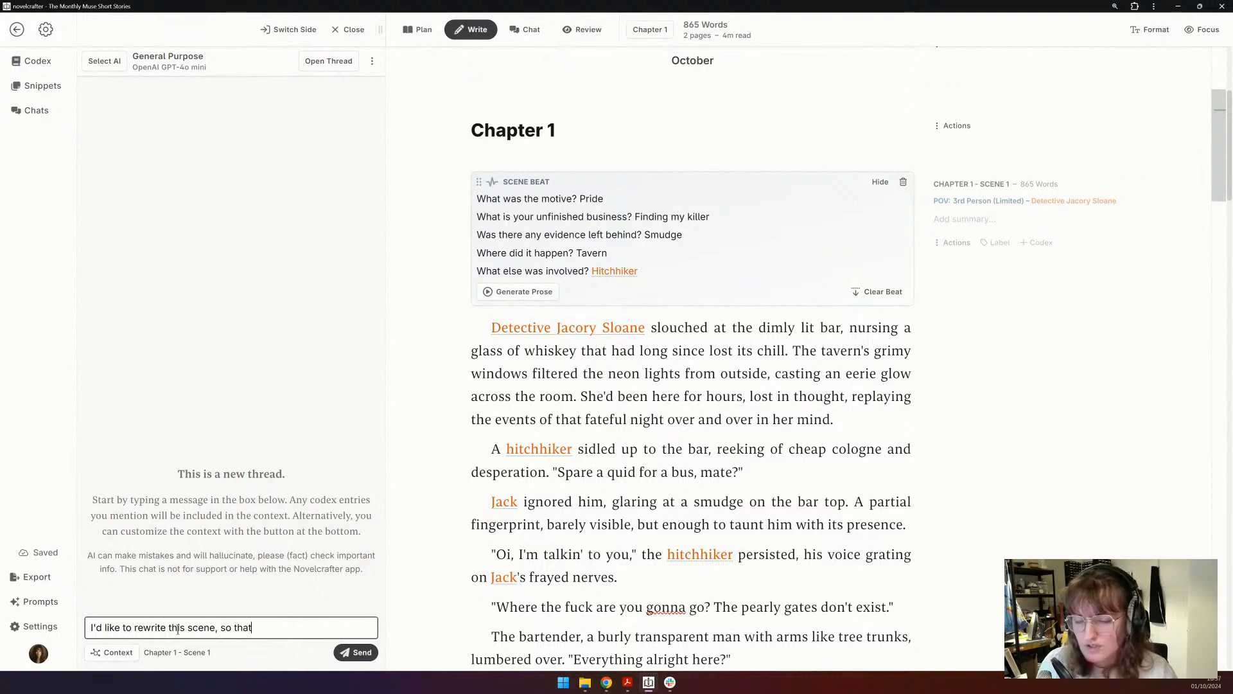
{"action": "type", "text": " it is not ob"}
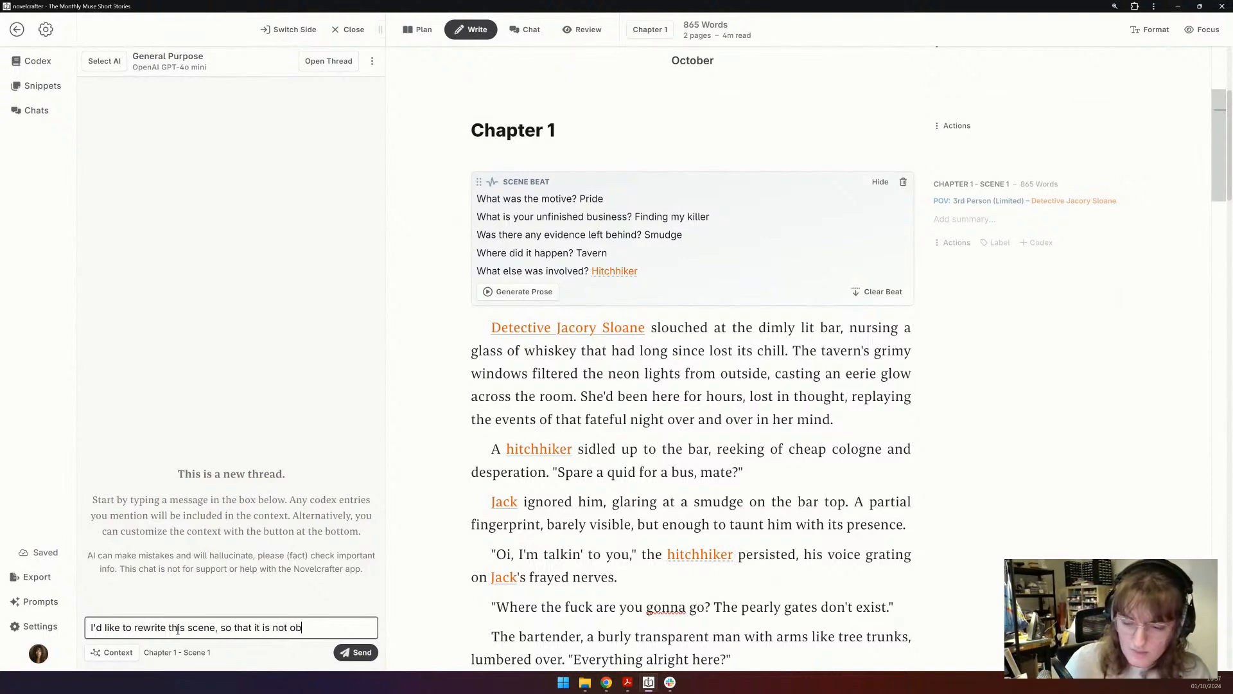
{"action": "type", "text": "vious that Jack is dead."}
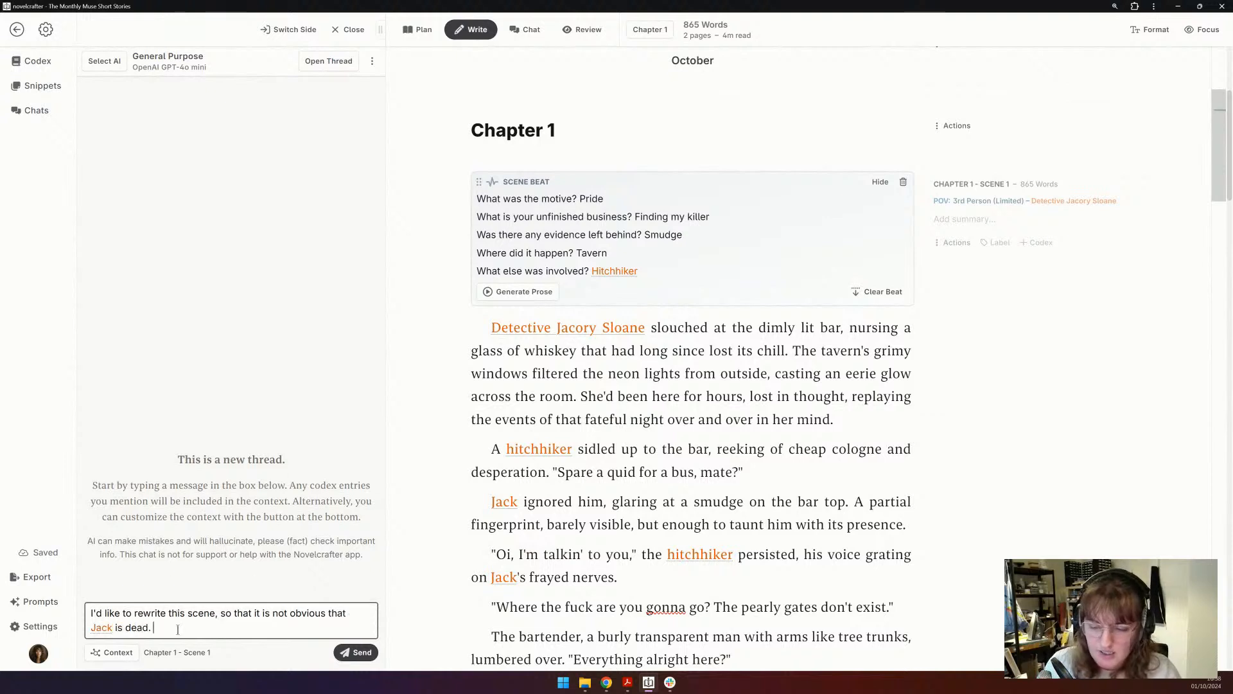
- Add "I want the reader to get the impression that she can see ghosts. Please rewrite the opening to reflect this." and send the message
{"action": "type", "text": " I want"}
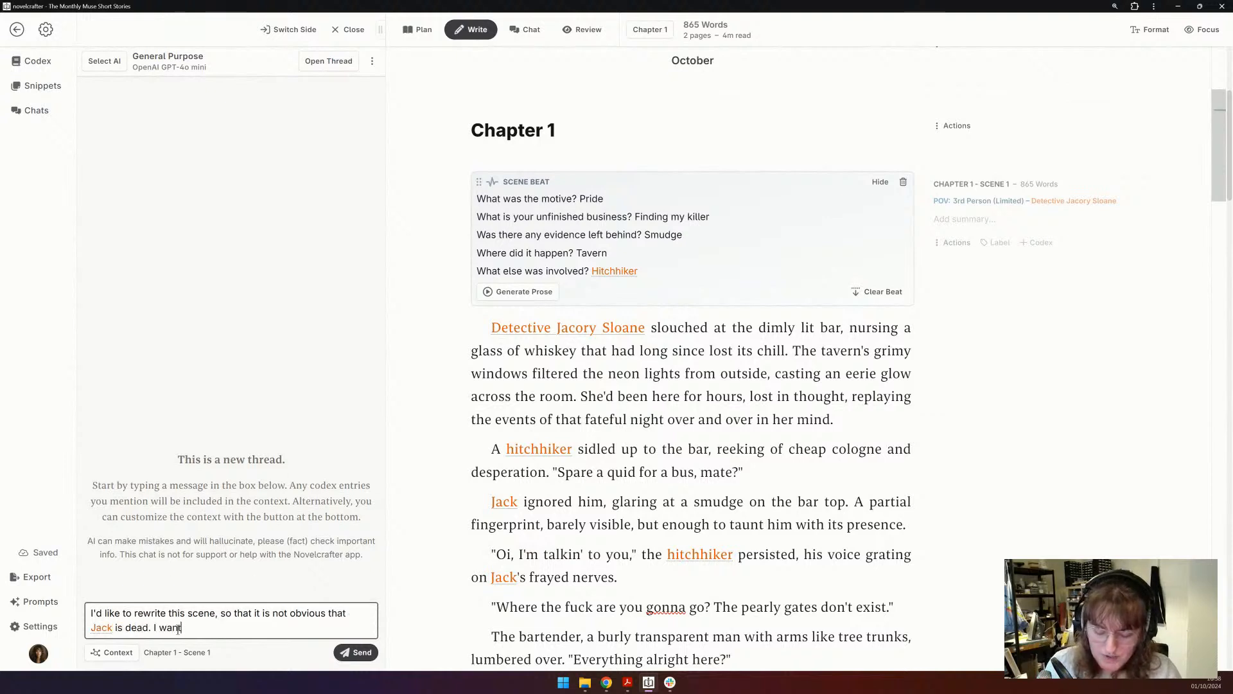
{"action": "type", "text": " the reader to get the impression "}
{"action": "type", "text": "that she's"}
{"action": "type", "text": " talk"}
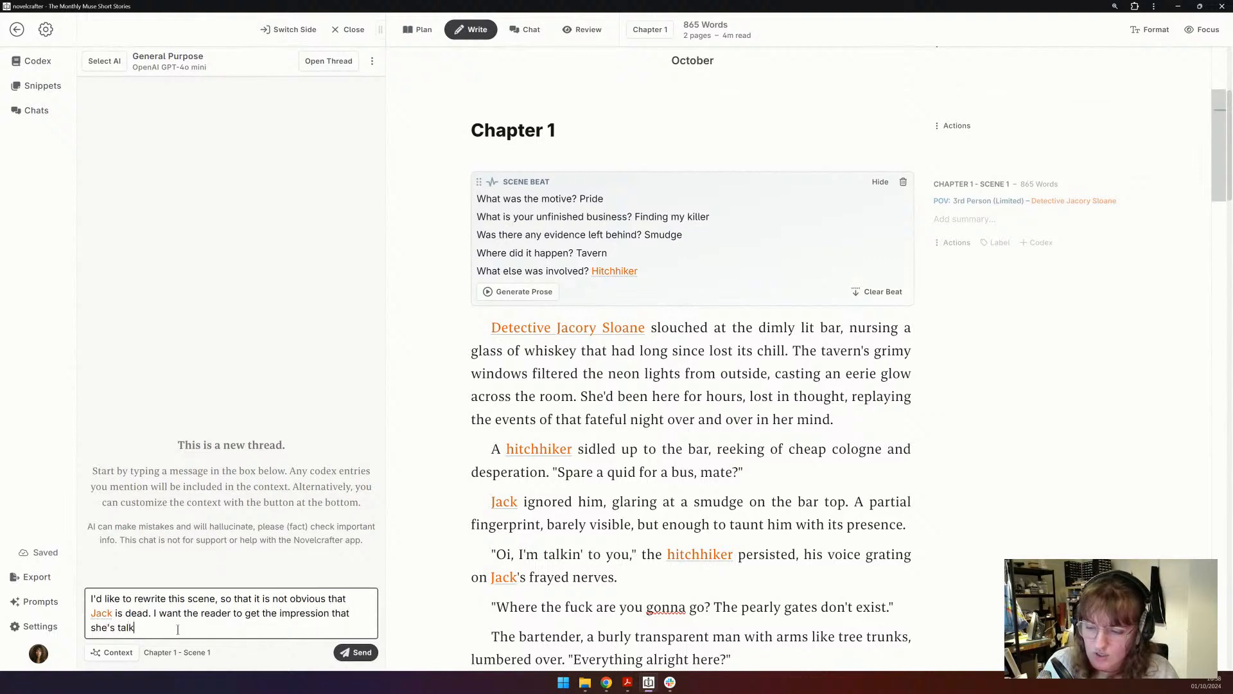
{"action": "key", "text": "BackSpace"}
{"action": "key", "text": "BackSpace"}
{"action": "type", "text": "can se"}
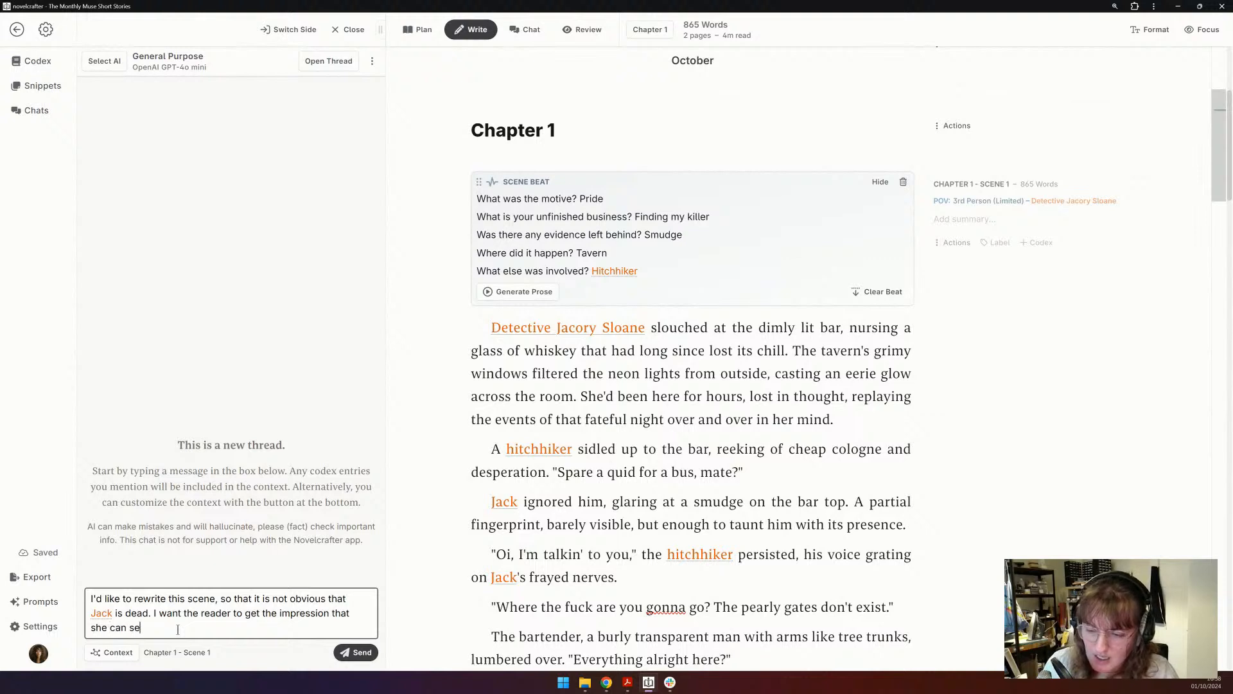
{"action": "type", "text": "e ghosts"}
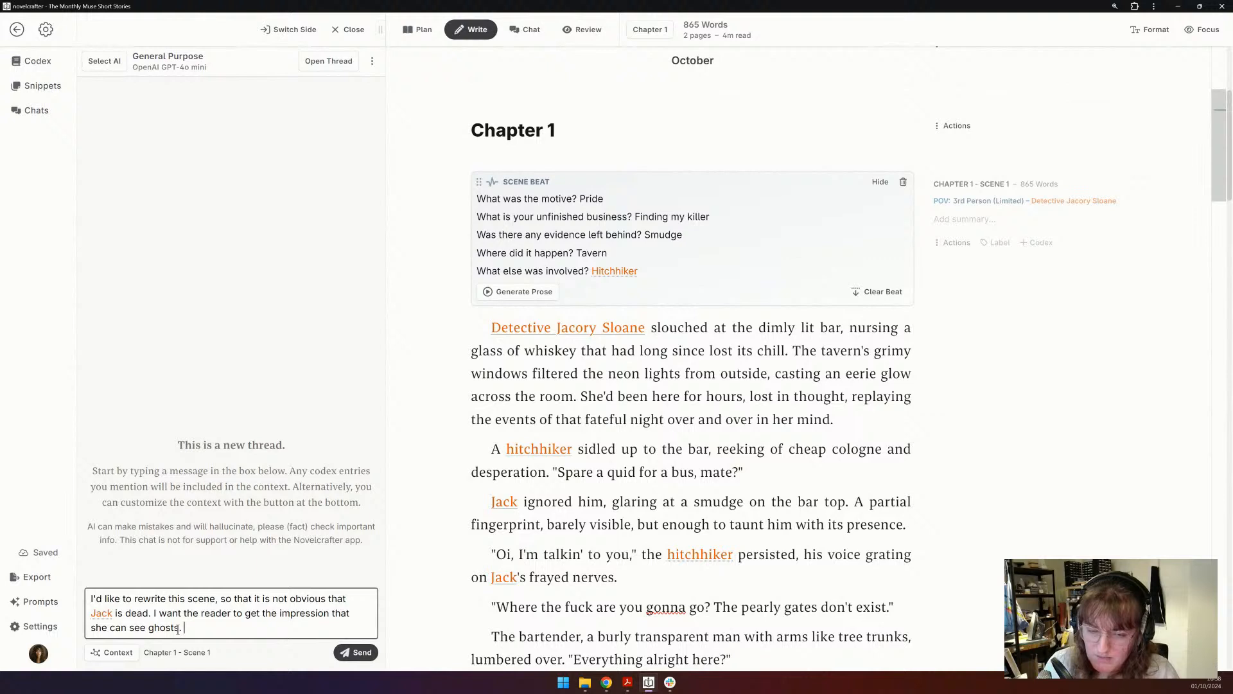
{"action": "type", "text": ". Please rewrite the opening to reflect this."}
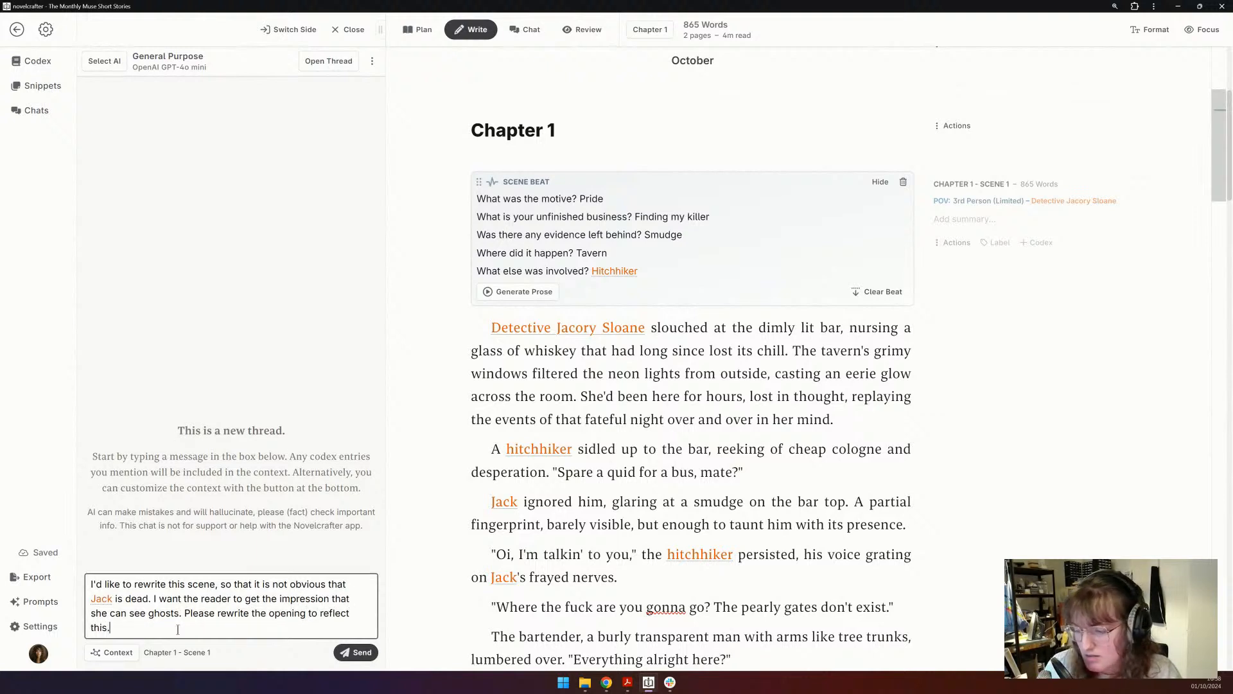
{"action": "key", "text": "Return"}
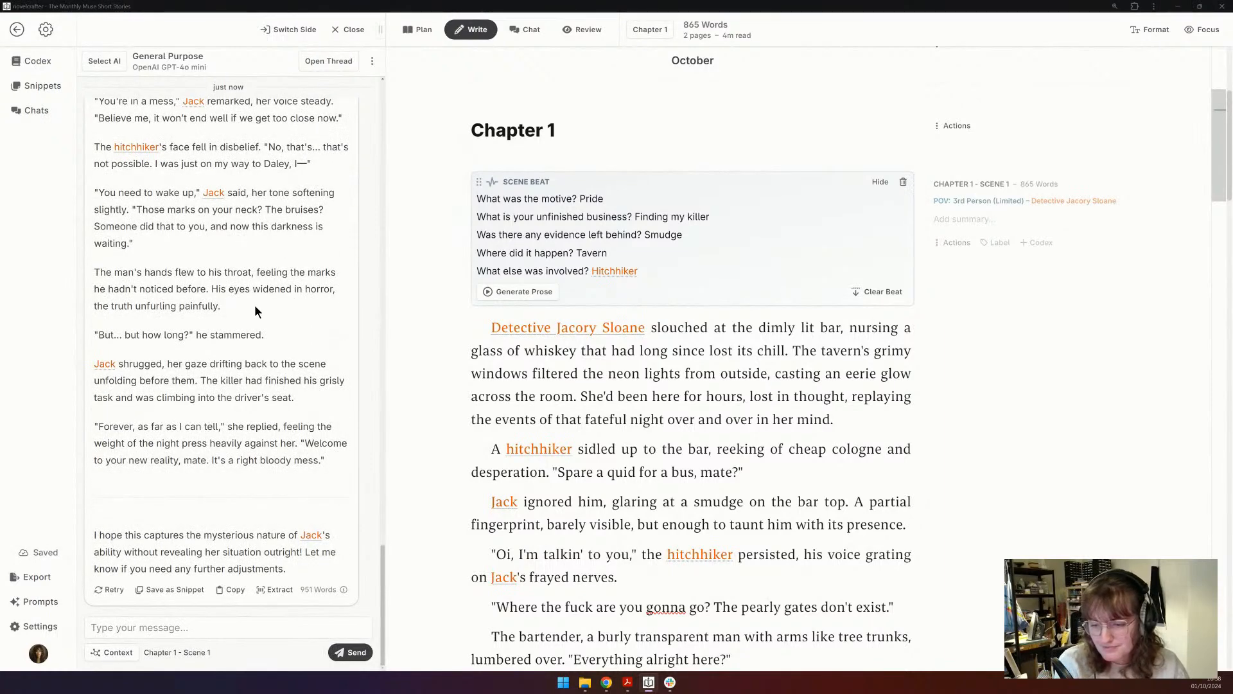
- Copy the paragraph beginning "As Jack scanned the bar for a distraction" from the AI's rewritten opening
{"action": "scroll", "coordinate": [255, 307], "scroll_direction": "up", "scroll_amount": 10}
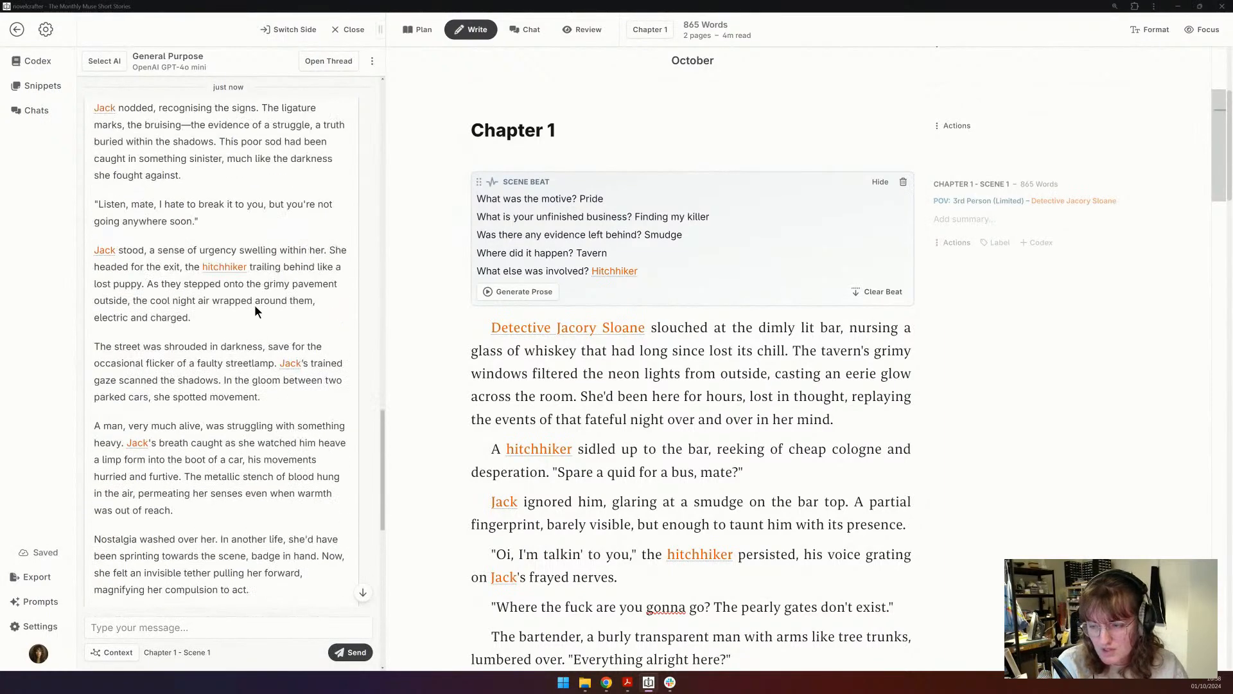
{"action": "scroll", "coordinate": [380, 101], "scroll_direction": "up", "scroll_amount": 10}
{"action": "scroll", "coordinate": [380, 101], "scroll_direction": "up", "scroll_amount": 10}
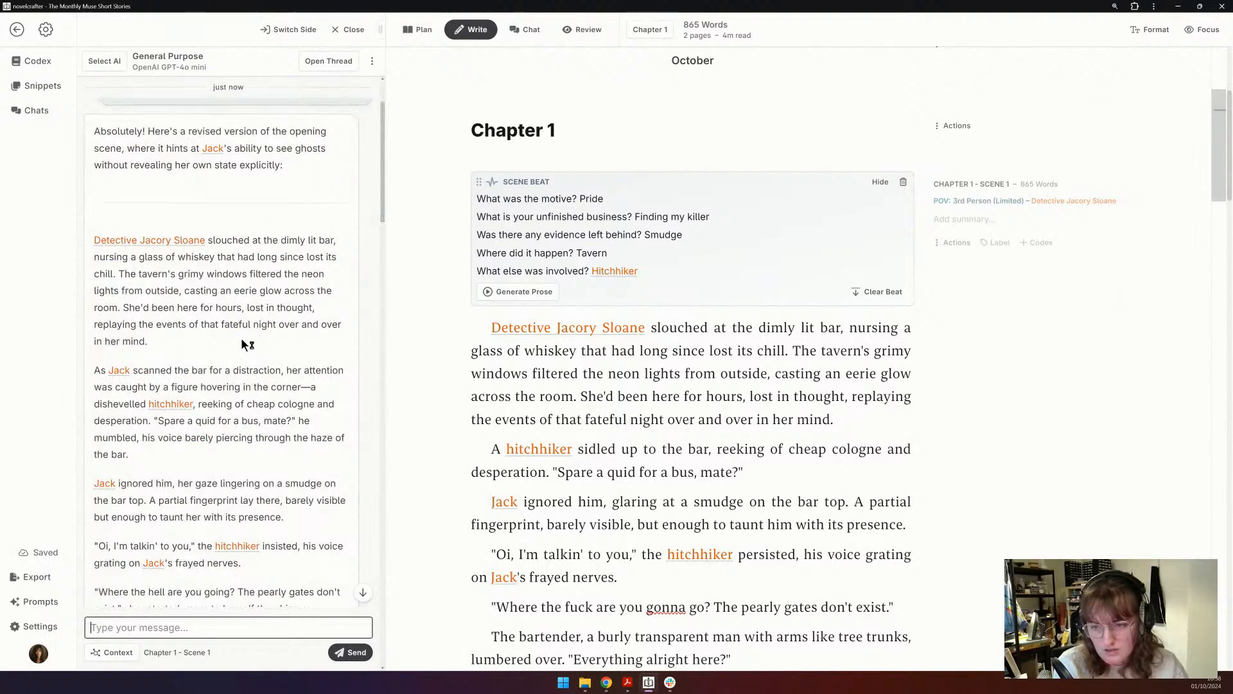
{"action": "scroll", "coordinate": [237, 309], "scroll_direction": "down", "scroll_amount": 1}
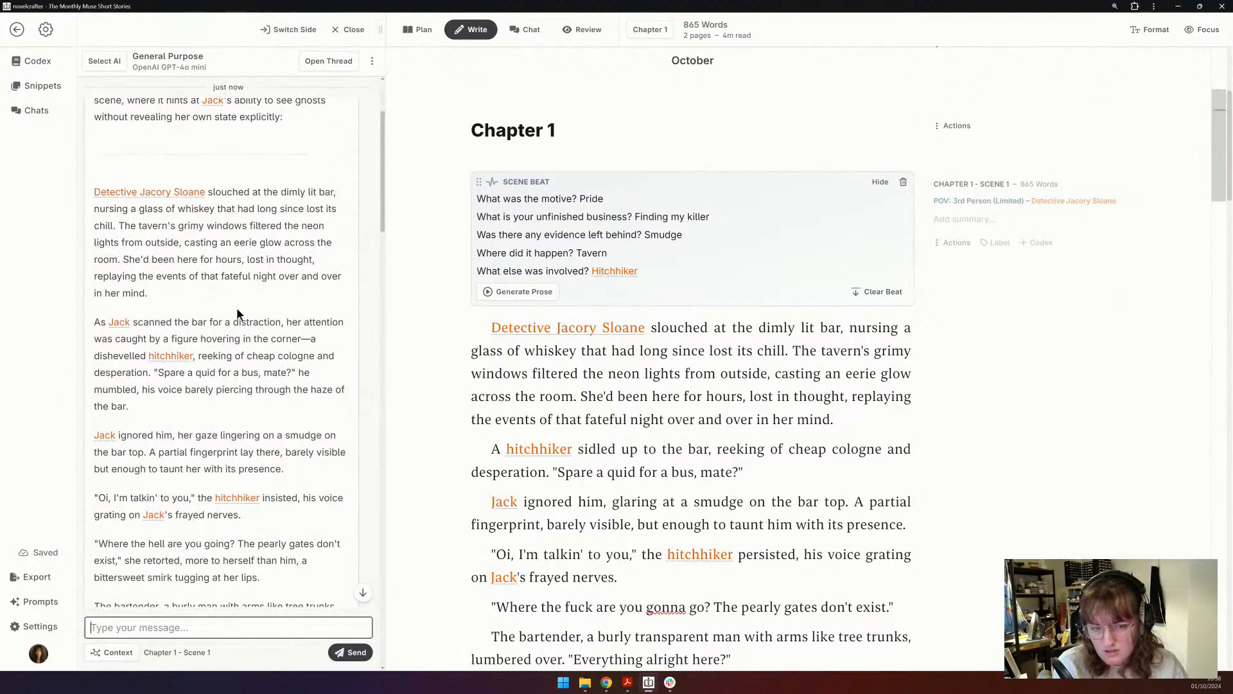
{"action": "scroll", "coordinate": [236, 307], "scroll_direction": "down", "scroll_amount": 1}
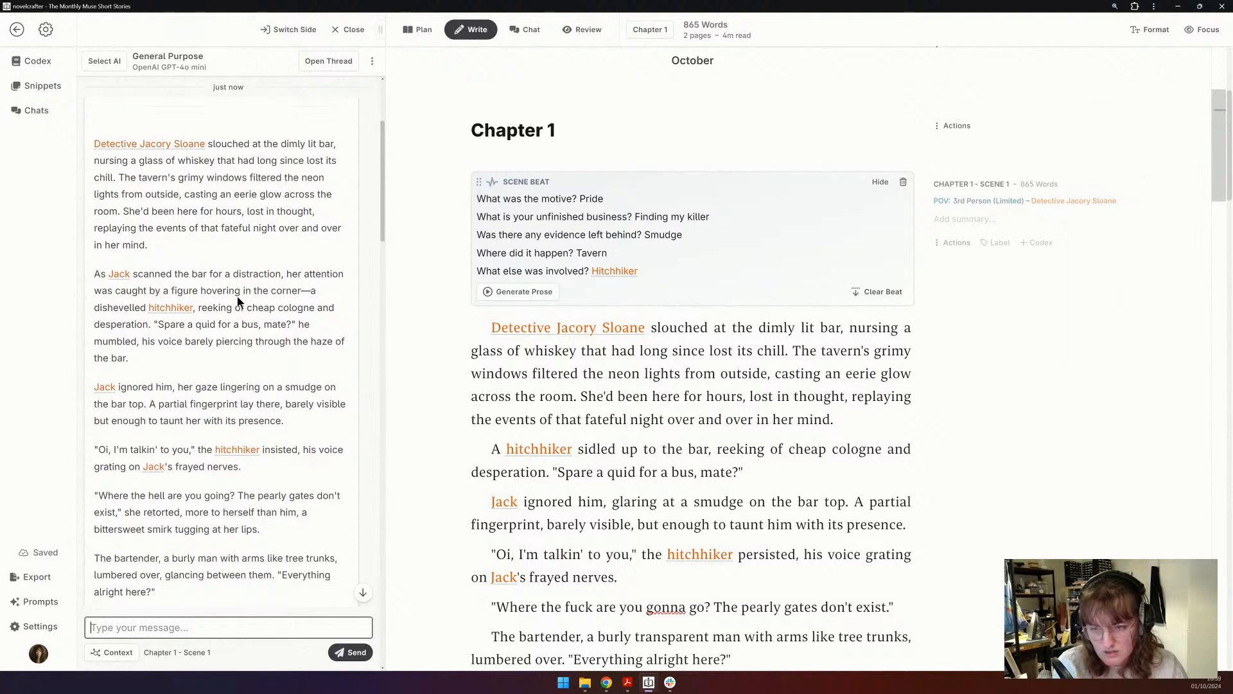
{"action": "triple_click", "coordinate": [237, 295]}
{"action": "key", "text": "ctrl+c"}
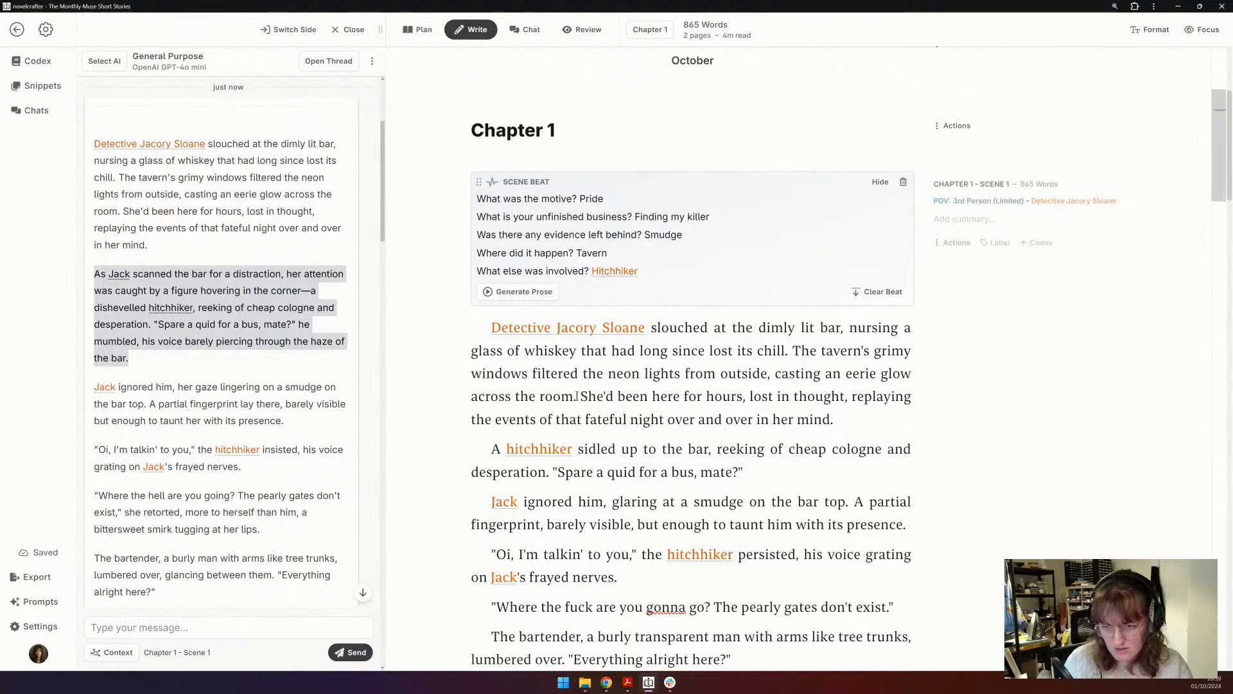
- Replace the scene's paragraph beginning "A hitchhiker sidled up" with the copied AI paragraph and trim its ending to "he mumbled."
{"action": "triple_click", "coordinate": [655, 462]}
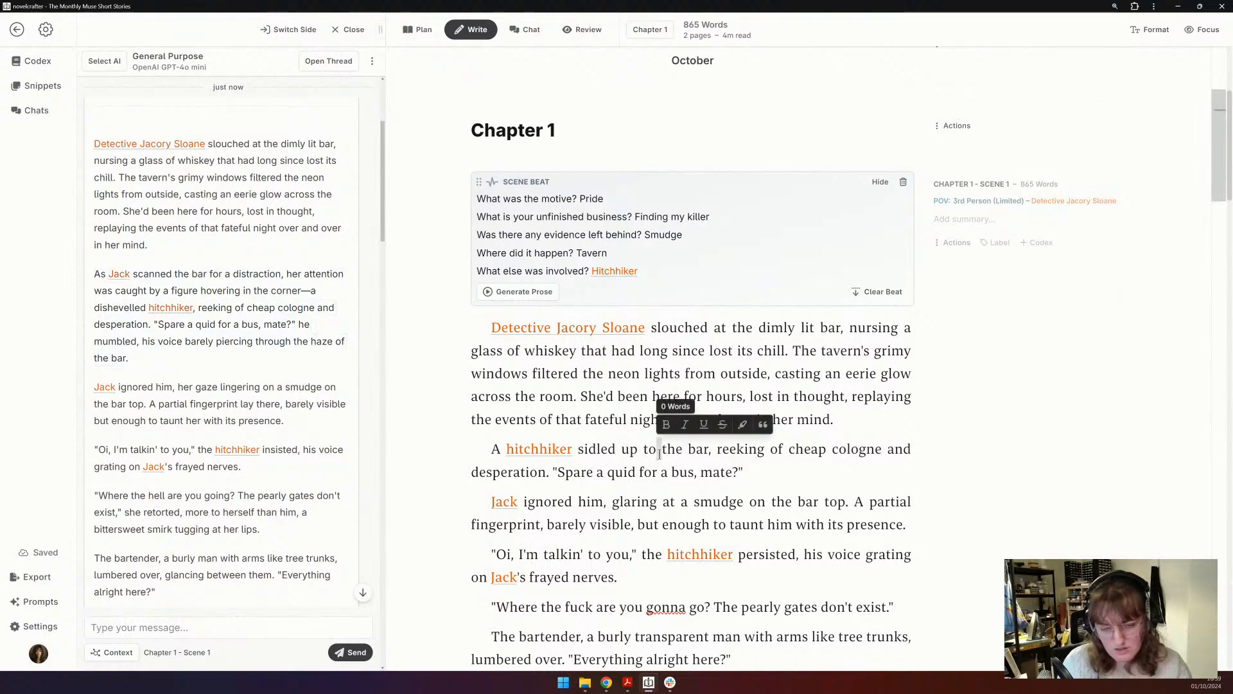
{"action": "key", "text": "ctrl+v"}
{"action": "scroll", "coordinate": [659, 454], "scroll_direction": "down", "scroll_amount": 1}
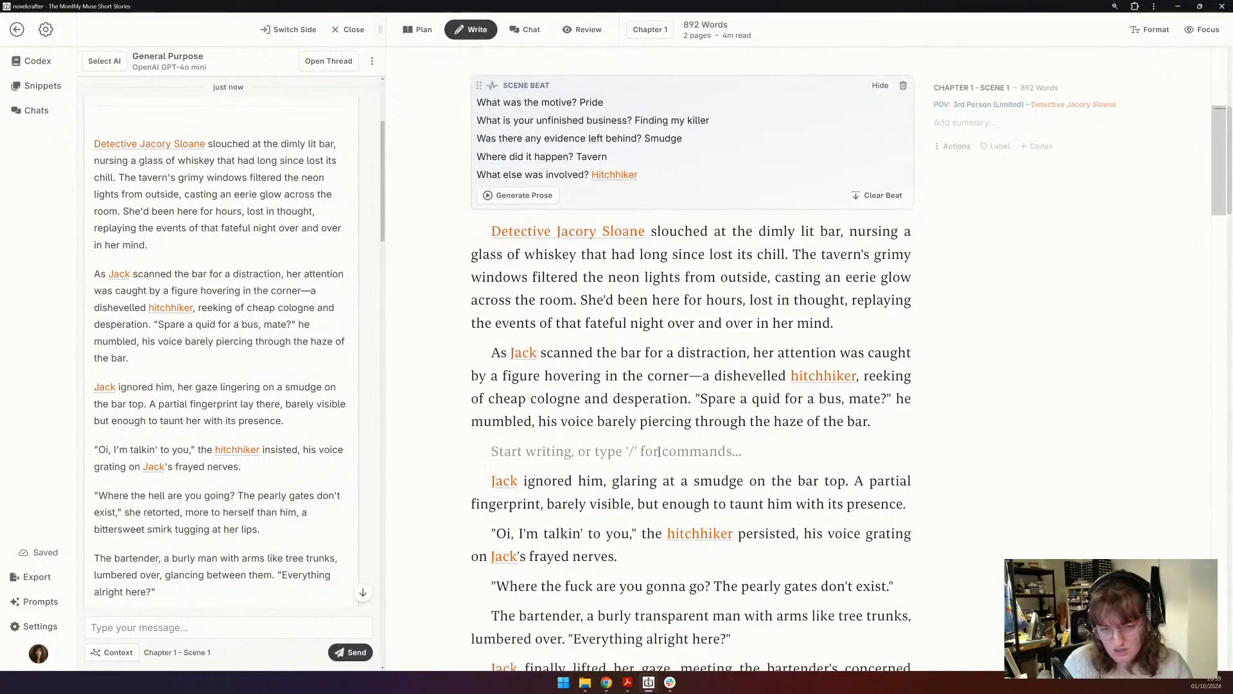
{"action": "left_click_drag", "start_coordinate": [878, 416], "coordinate": [532, 424]}
{"action": "key", "text": "BackSpace"}
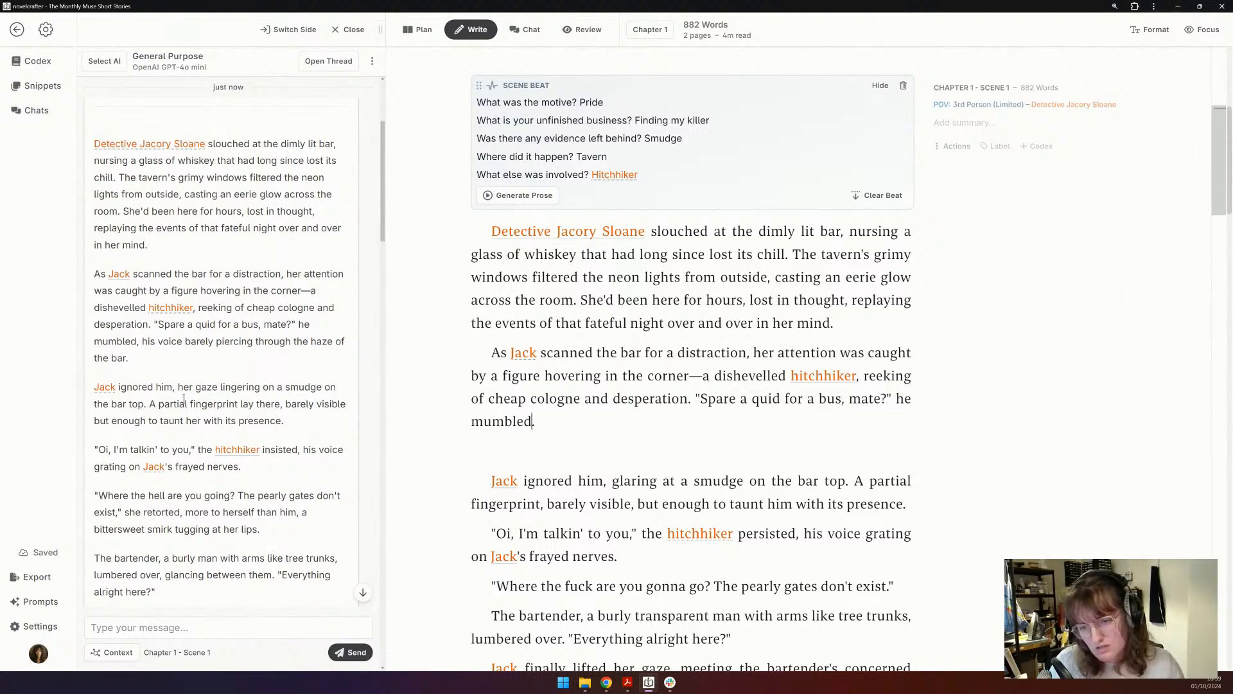
- Replace the scene's "Jack ignored him" paragraph with the AI's version from the chat and remove the blank lines around it
{"action": "triple_click", "coordinate": [185, 399]}
{"action": "key", "text": "ctrl+c"}
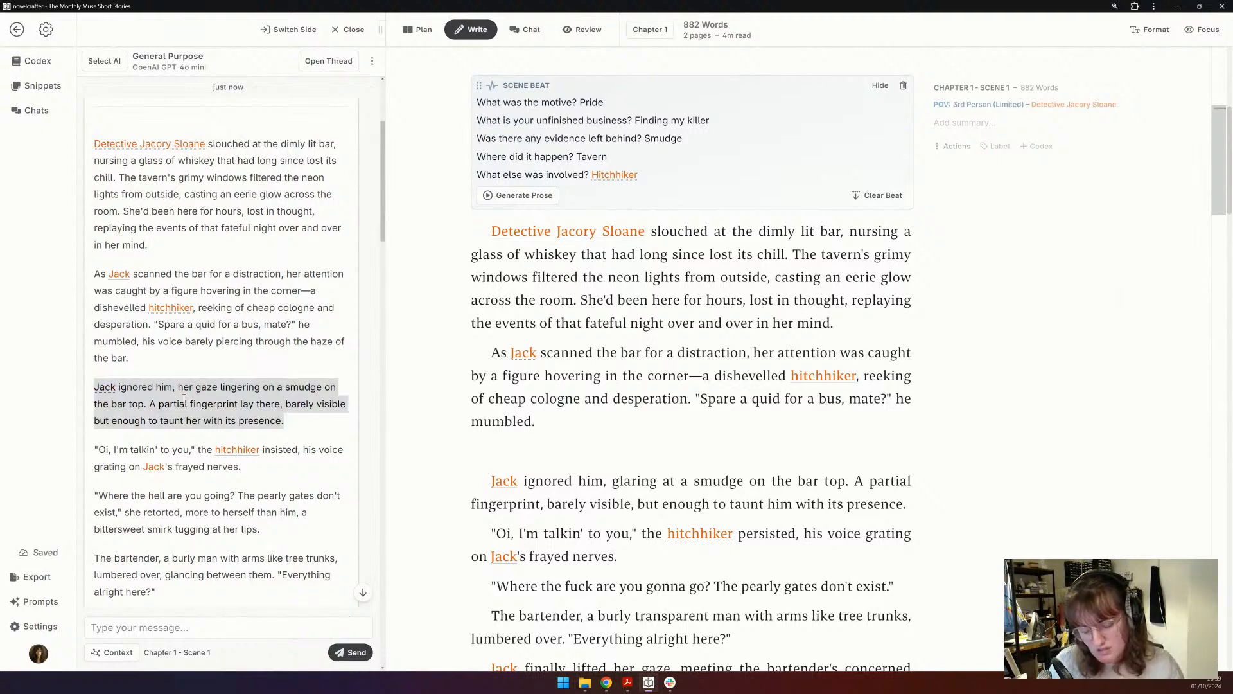
{"action": "left_click", "coordinate": [500, 441]}
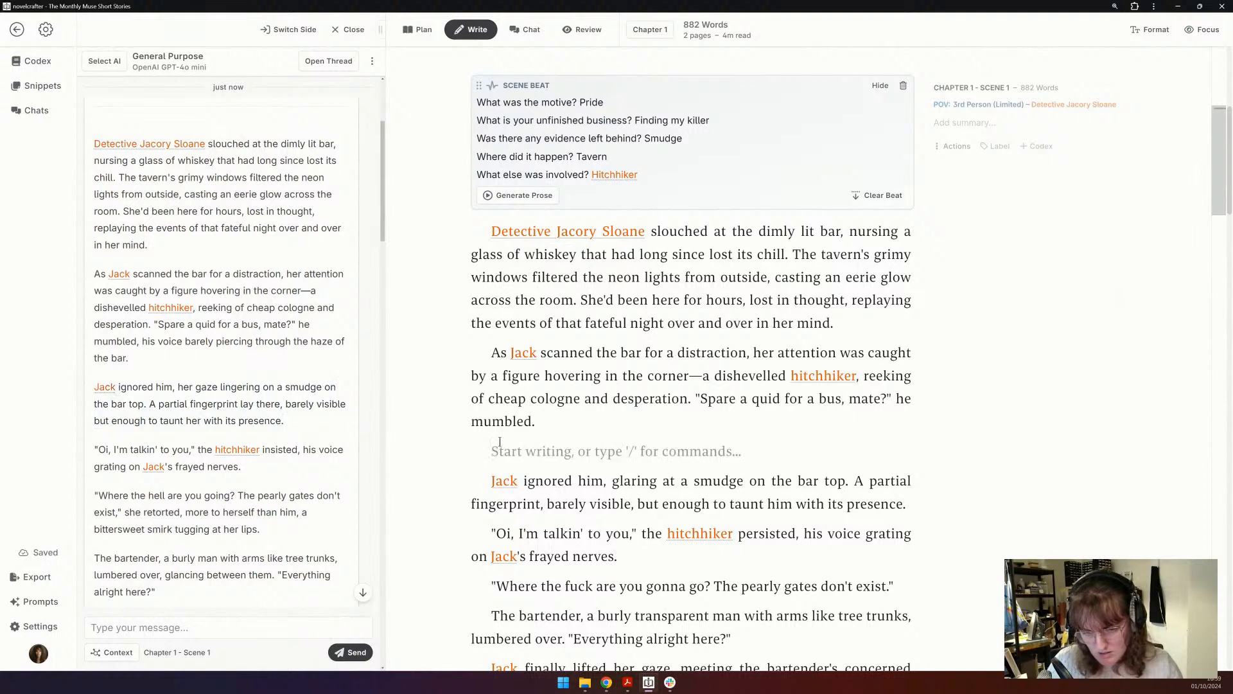
{"action": "left_click", "coordinate": [552, 481]}
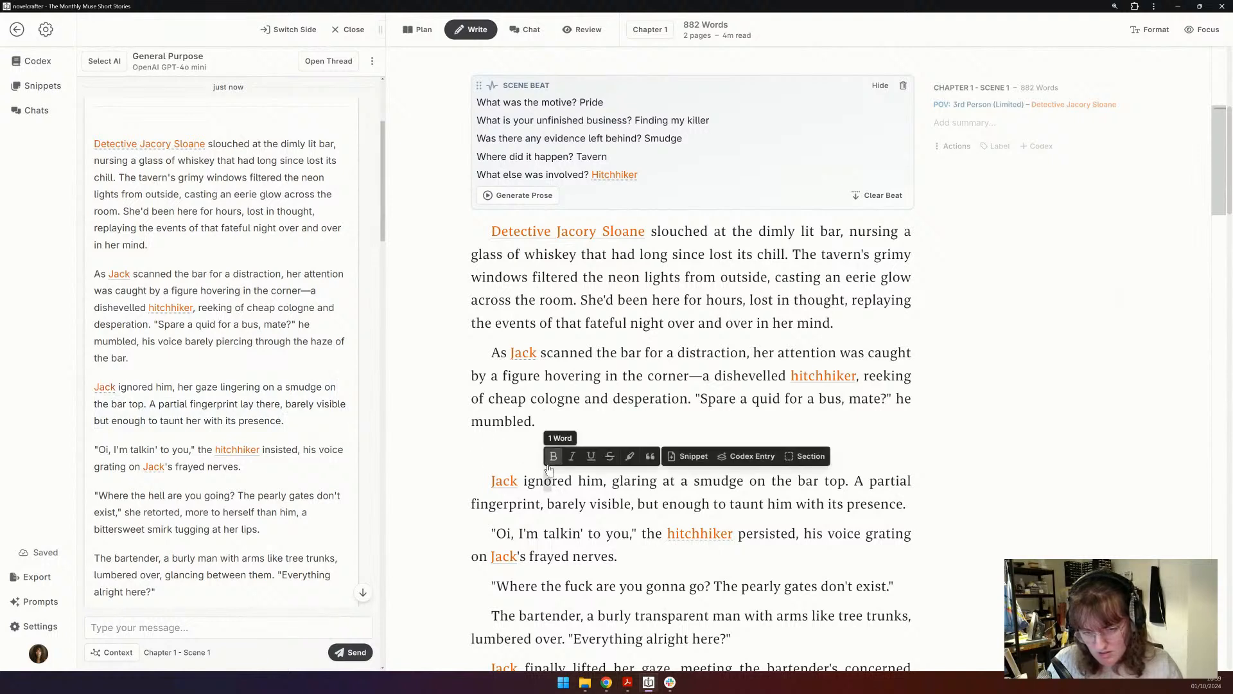
{"action": "triple_click", "coordinate": [552, 478]}
{"action": "key", "text": "ctrl+b"}
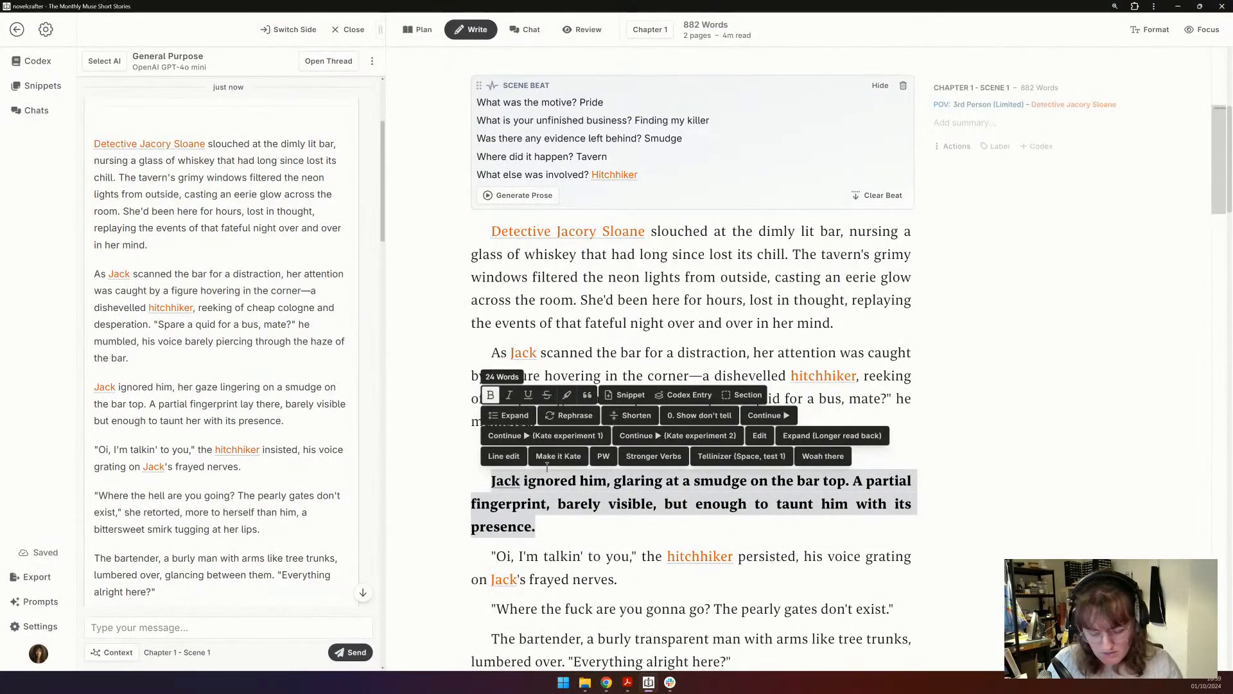
{"action": "key", "text": "ctrl+v"}
{"action": "left_click", "coordinate": [564, 454]}
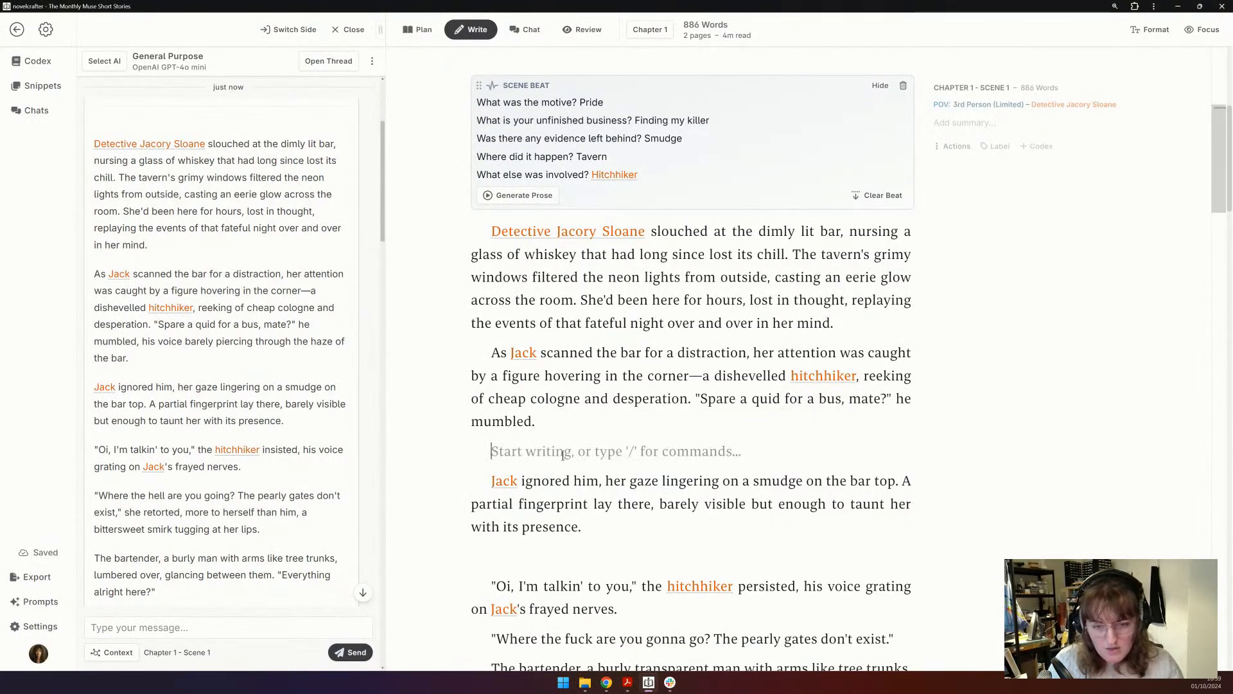
{"action": "key", "text": "BackSpace"}
{"action": "scroll", "coordinate": [560, 426], "scroll_direction": "down", "scroll_amount": 3}
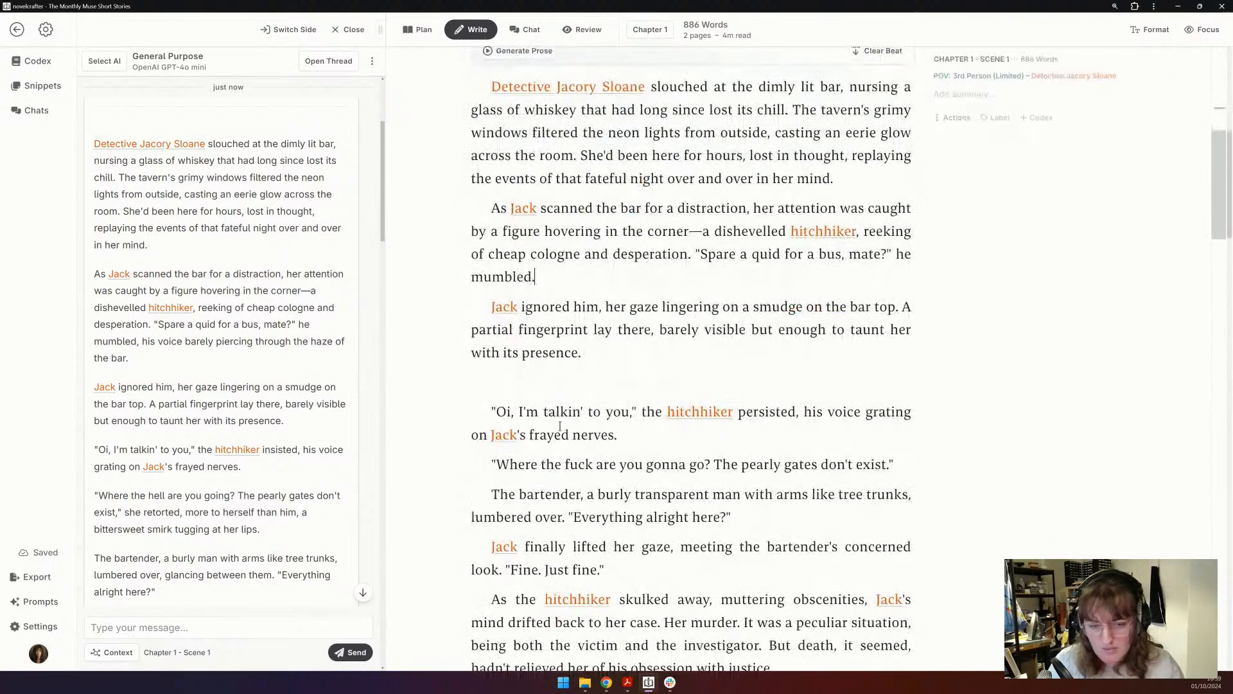
{"action": "scroll", "coordinate": [192, 388], "scroll_direction": "down", "scroll_amount": 1}
{"action": "scroll", "coordinate": [191, 389], "scroll_direction": "down", "scroll_amount": 5}
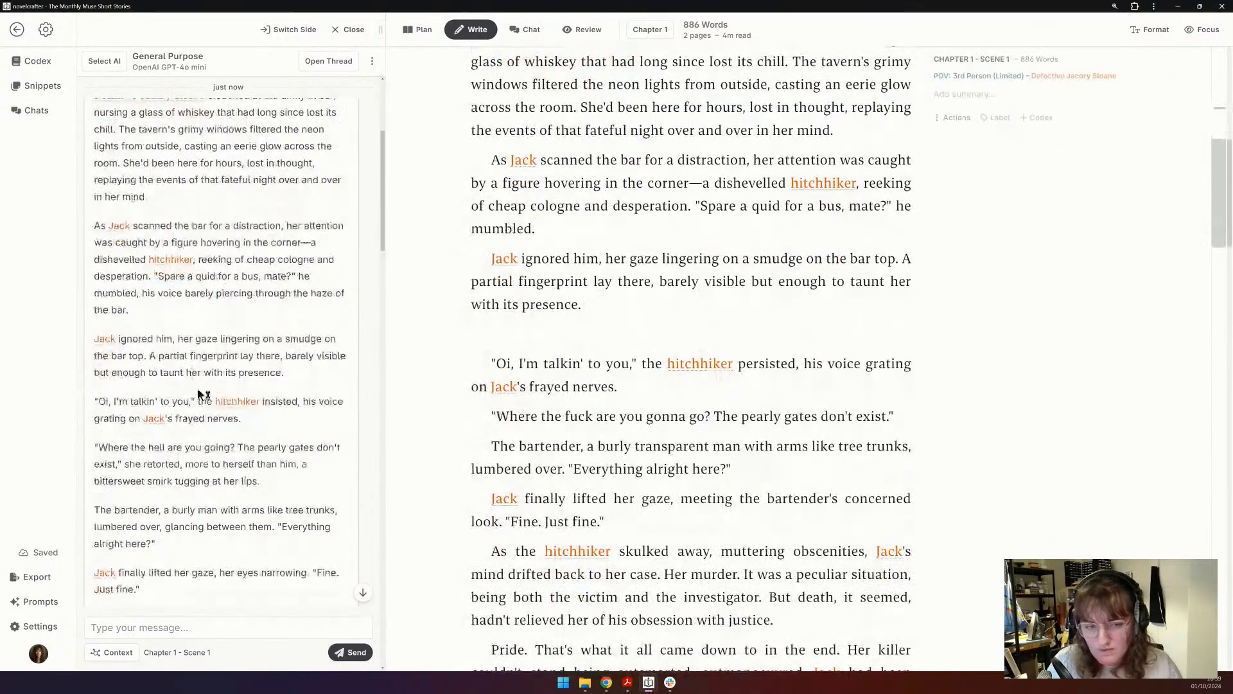
{"action": "left_click", "coordinate": [580, 329]}
{"action": "key", "text": "BackSpace"}
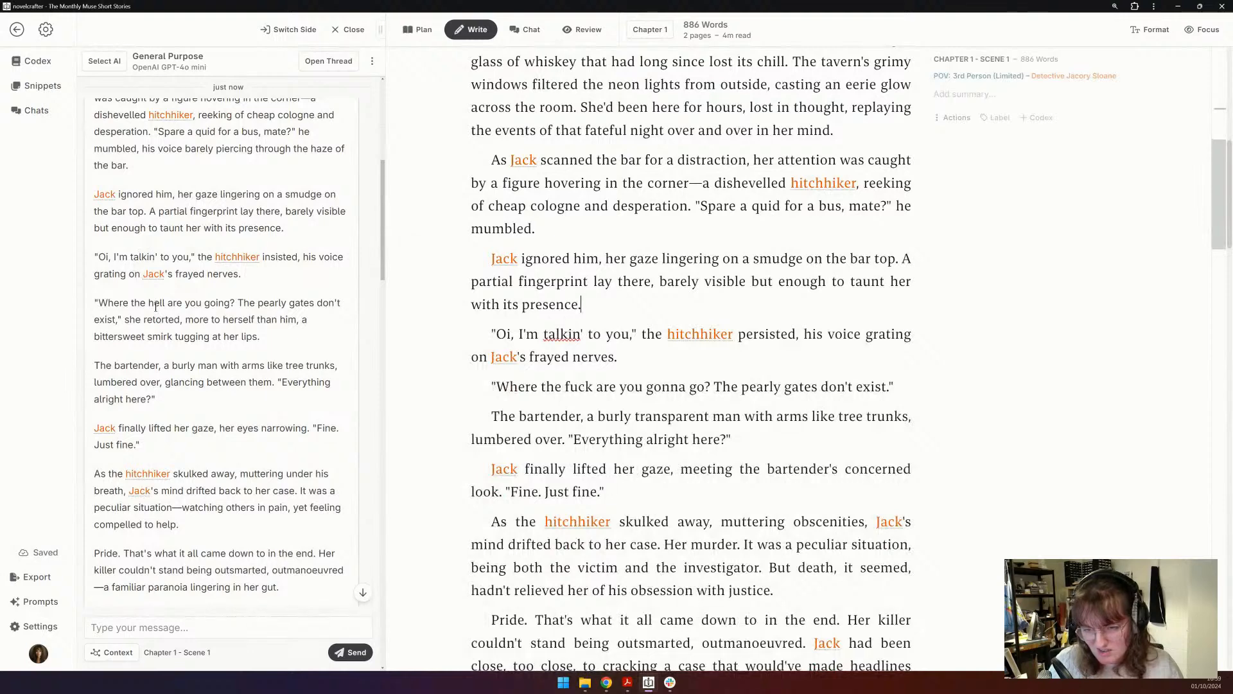
- Add "She raised a glass to the toast." after the pearly gates line and change that line's swear word to "hell"
{"action": "left_click", "coordinate": [907, 385]}
{"action": "type", "text": "She"}
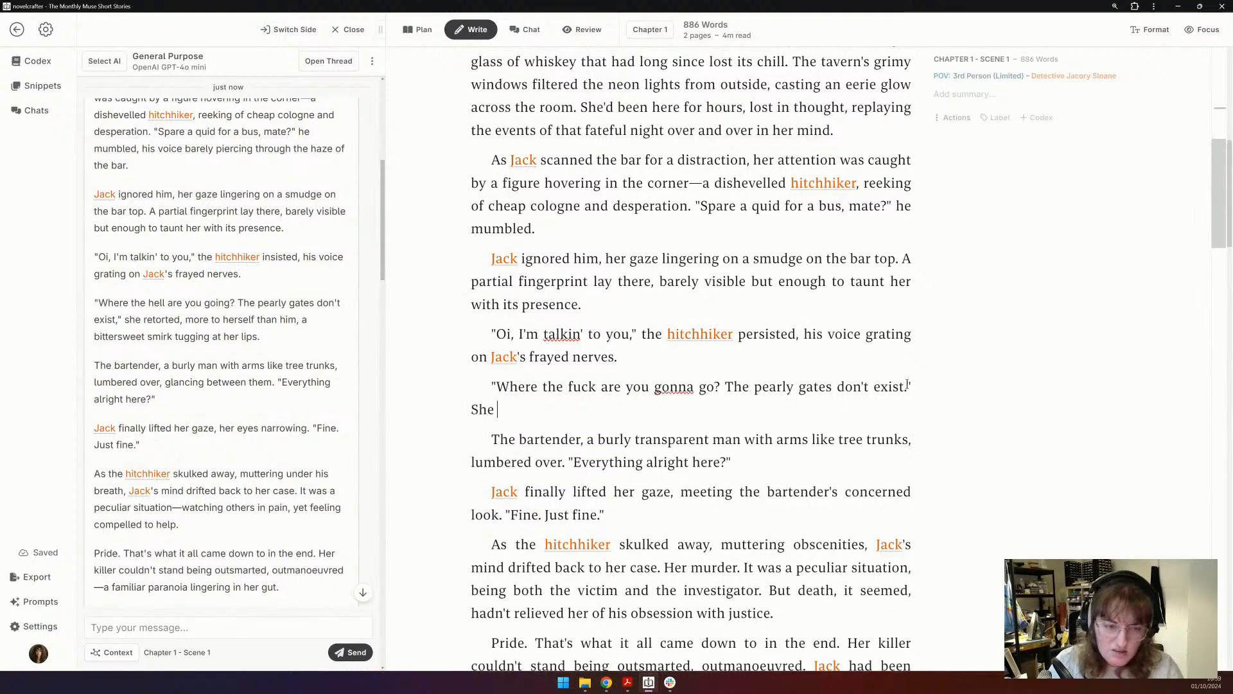
{"action": "type", "text": " raised a g"}
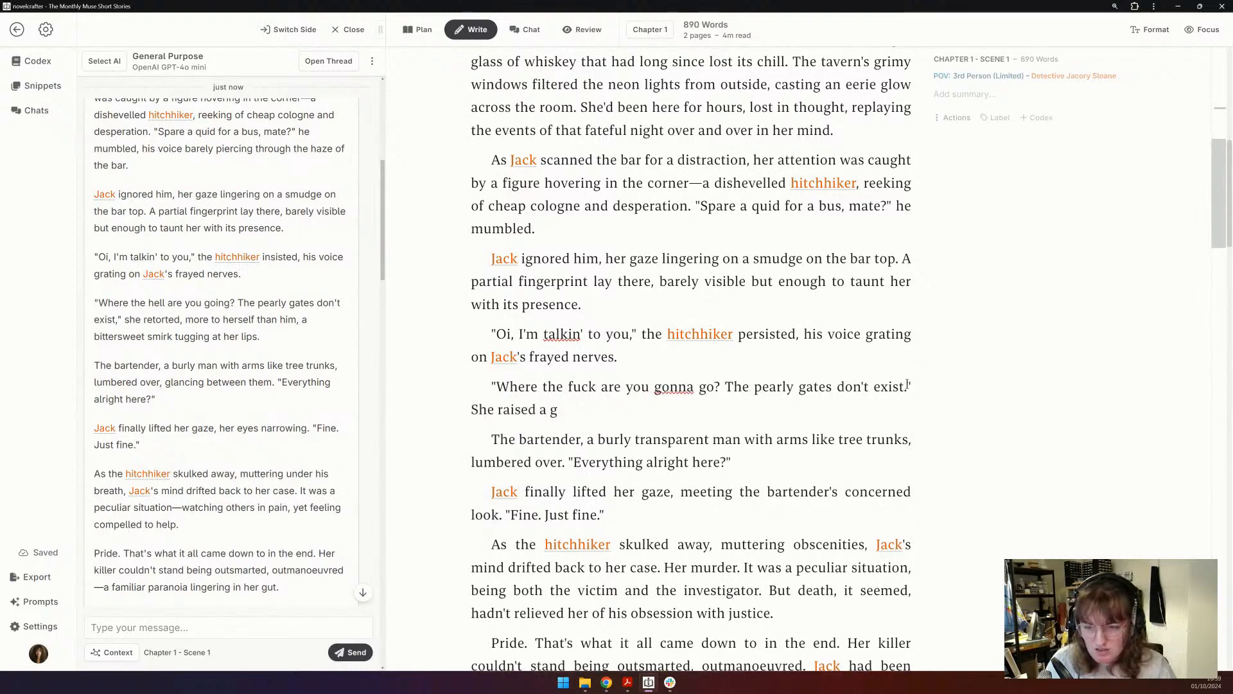
{"action": "type", "text": "lass to the toast."}
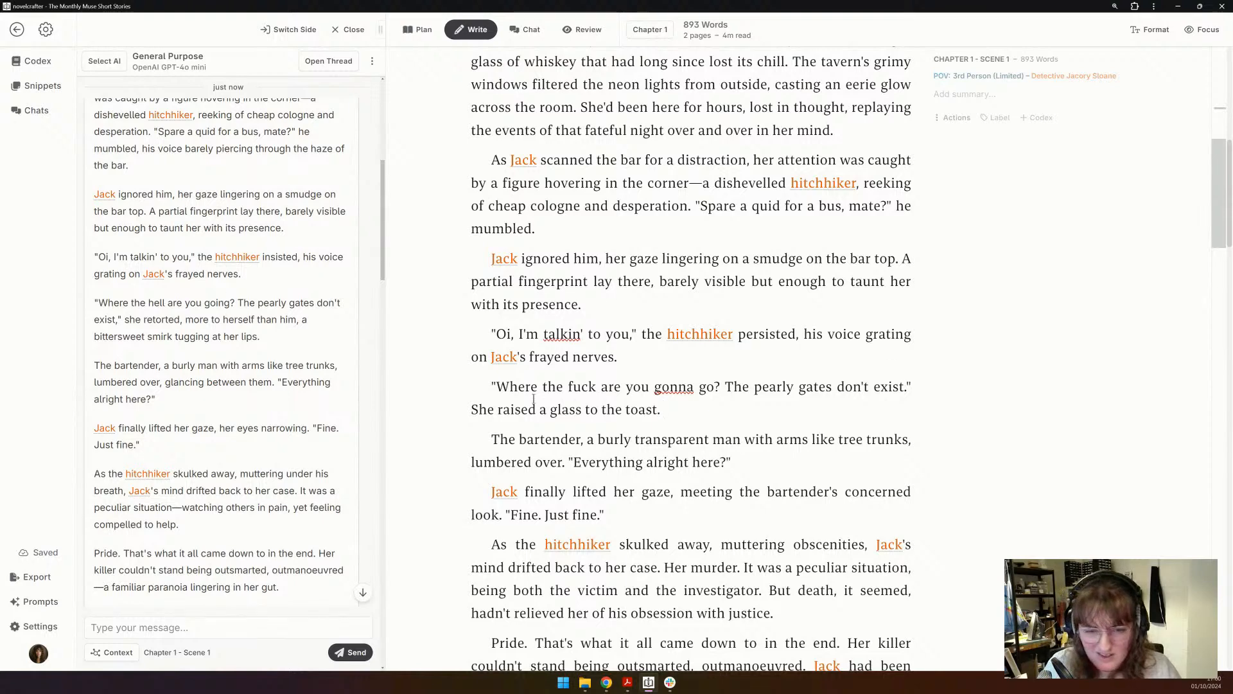
{"action": "double_click", "coordinate": [575, 386]}
{"action": "type", "text": "hell"}
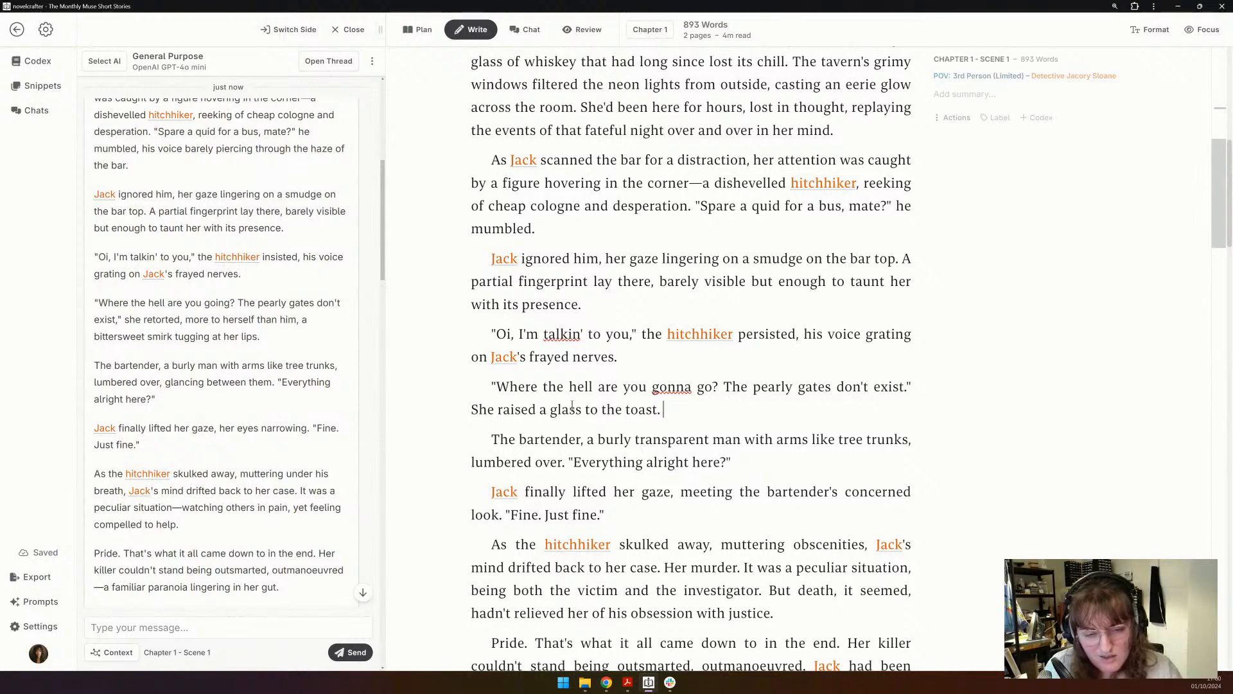
{"action": "type", "text": "\"You're going to be"}
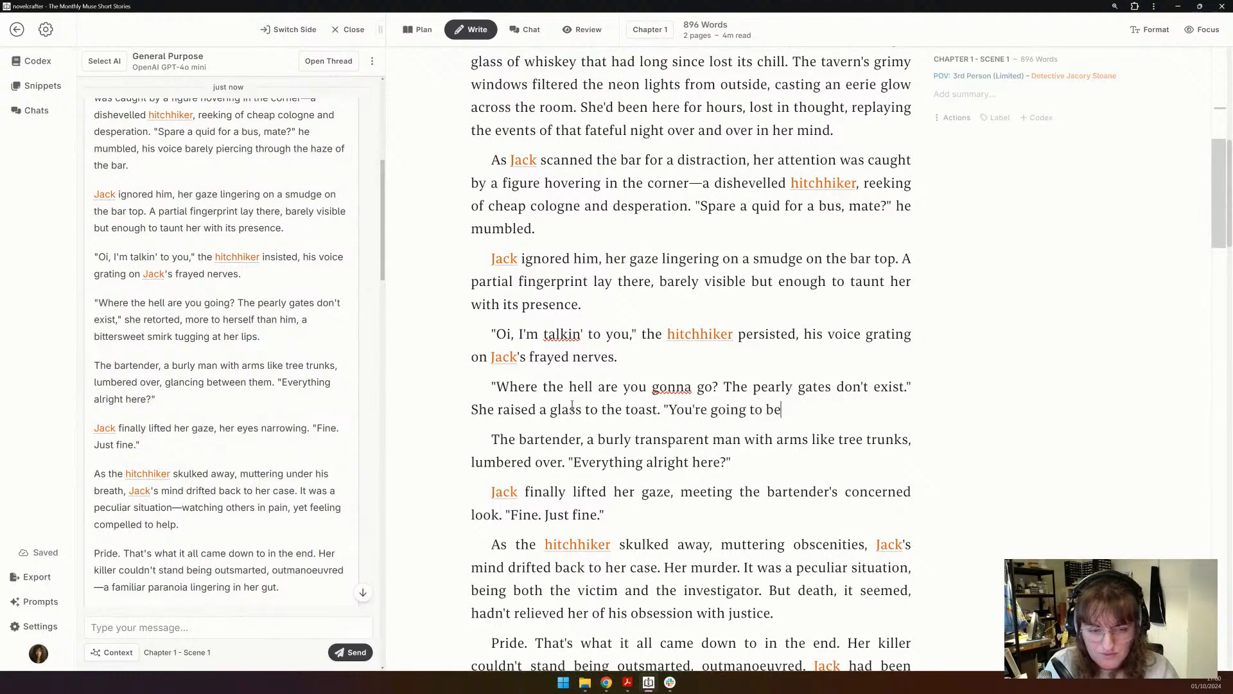
{"action": "type", "text": " stuck here fore"}
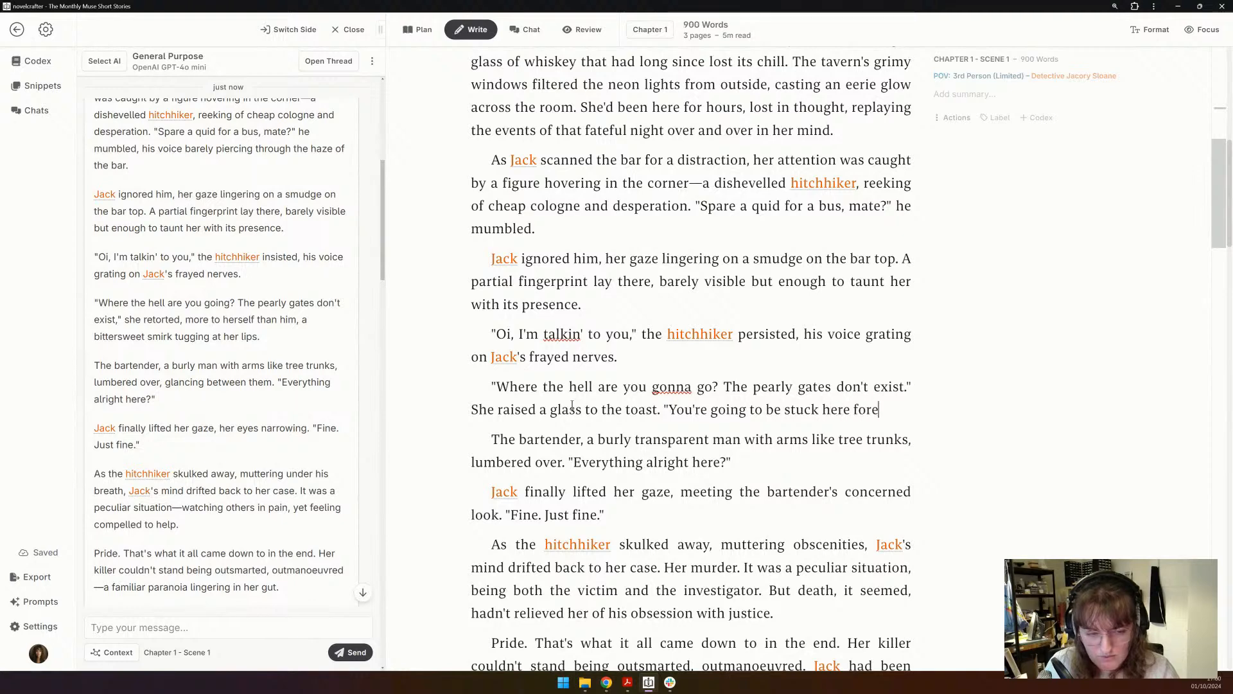
{"action": "type", "text": "ver."}
{"action": "key", "text": "BackSpace"}
{"action": "key", "text": "BackSpace"}
{"action": "key", "text": "BackSpace"}
{"action": "key", "text": "BackSpace"}
{"action": "key", "text": "BackSpace"}
{"action": "key", "text": "BackSpace"}
{"action": "key", "text": "BackSpace"}
{"action": "key", "text": "BackSpace"}
{"action": "key", "text": "BackSpace"}
{"action": "key", "text": "BackSpace"}
{"action": "key", "text": "BackSpace"}
{"action": "key", "text": "BackSpace"}
{"action": "key", "text": "BackSpace"}
{"action": "key", "text": "BackSpace"}
{"action": "key", "text": "BackSpace"}
{"action": "key", "text": "BackSpace"}
{"action": "key", "text": "BackSpace"}
{"action": "key", "text": "BackSpace"}
{"action": "key", "text": "BackSpace"}
{"action": "key", "text": "BackSpace"}
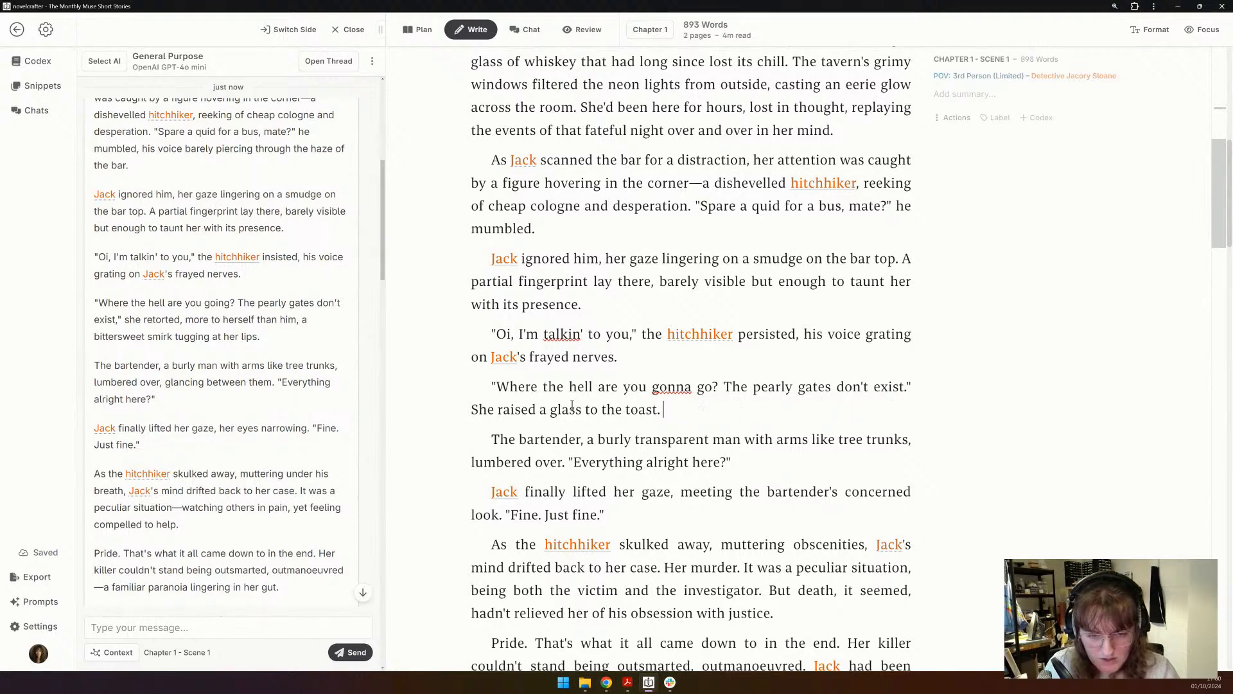
{"action": "key", "text": "BackSpace"}
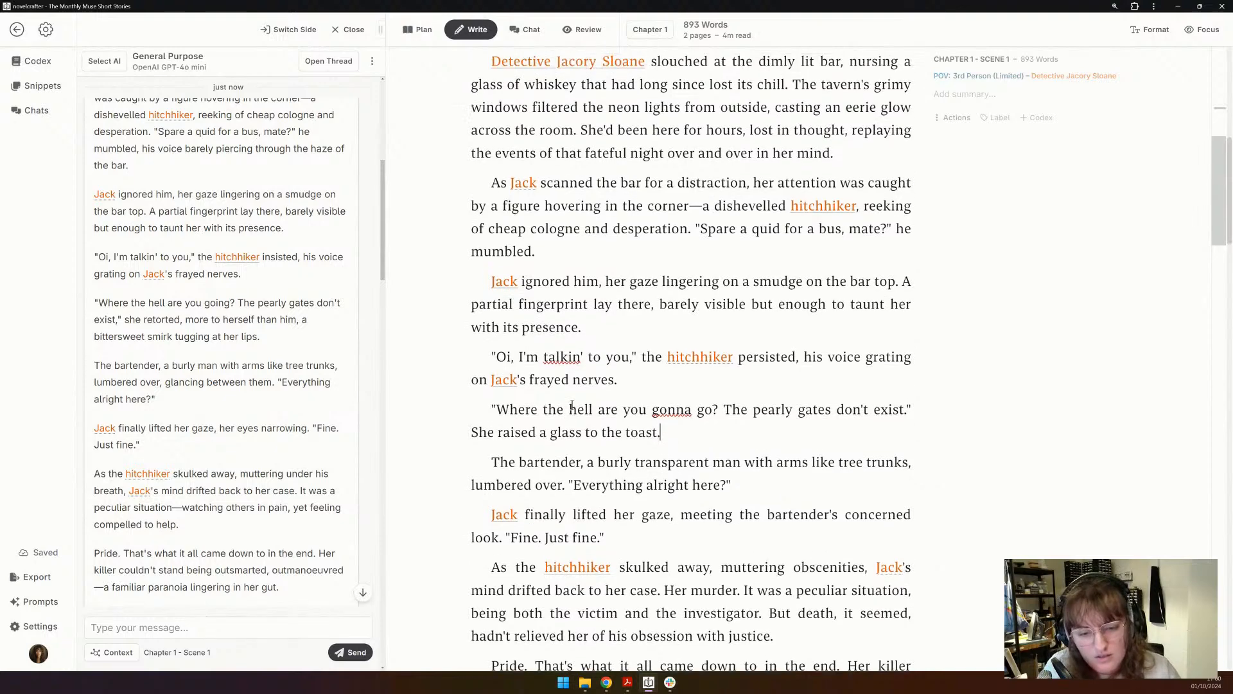
- Delete the paragraph introducing the transparent bartender and Jack's "Fine. Just fine." reply from the scene
{"action": "scroll", "coordinate": [545, 398], "scroll_direction": "down", "scroll_amount": 1}
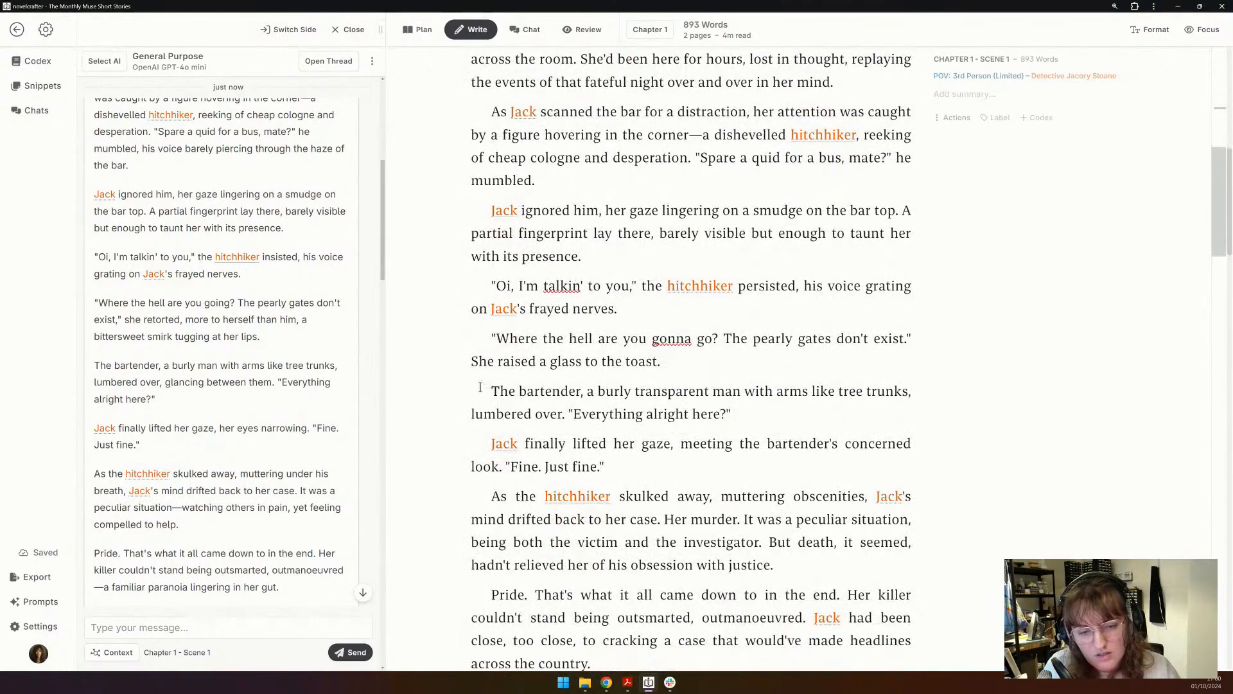
{"action": "scroll", "coordinate": [175, 382], "scroll_direction": "down", "scroll_amount": 1}
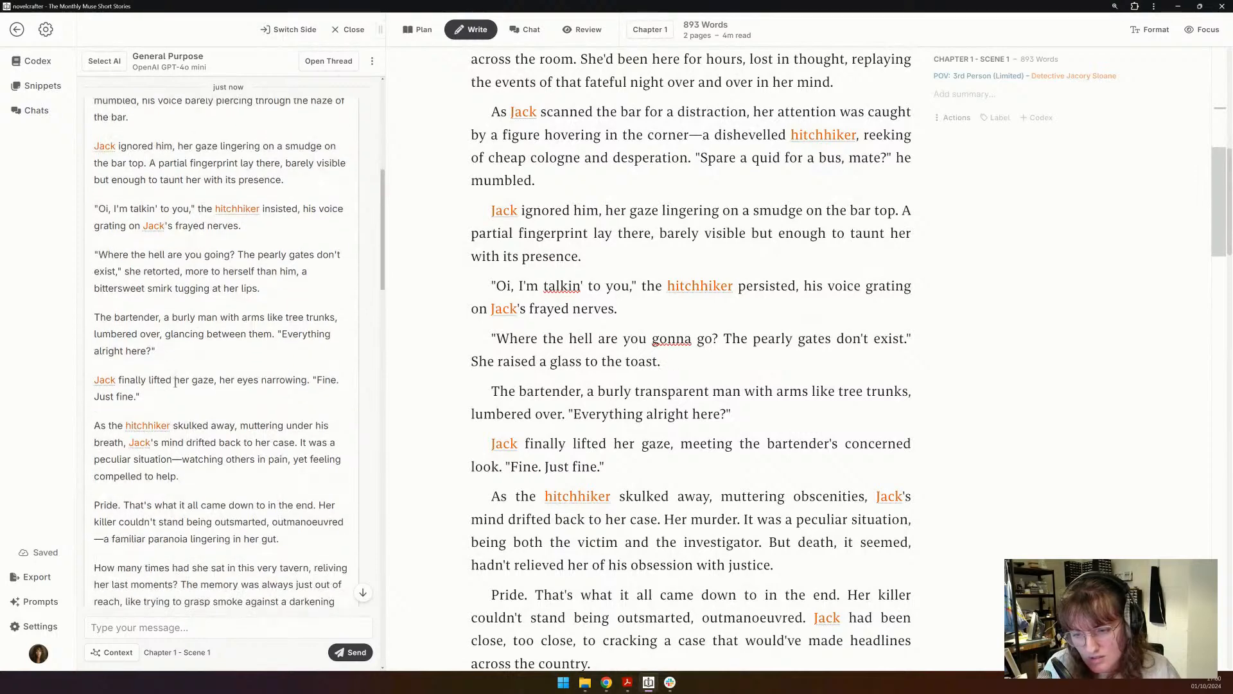
{"action": "scroll", "coordinate": [176, 381], "scroll_direction": "down", "scroll_amount": 1}
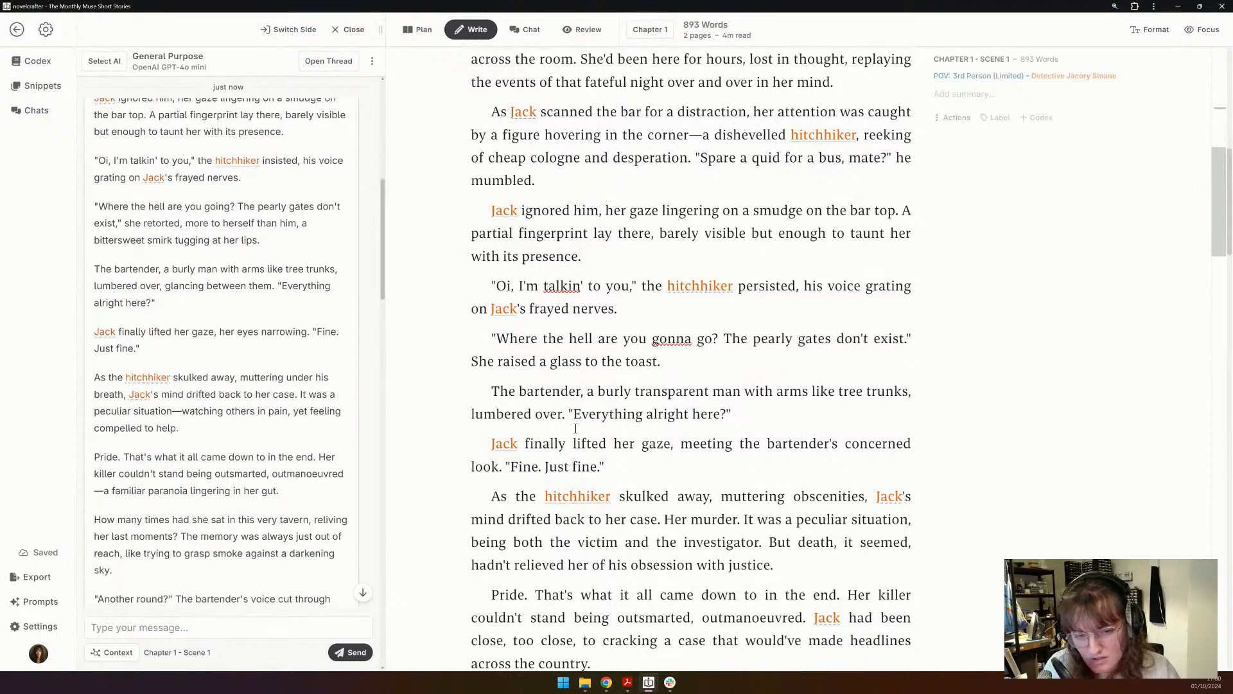
{"action": "left_click_drag", "start_coordinate": [469, 388], "coordinate": [795, 467]}
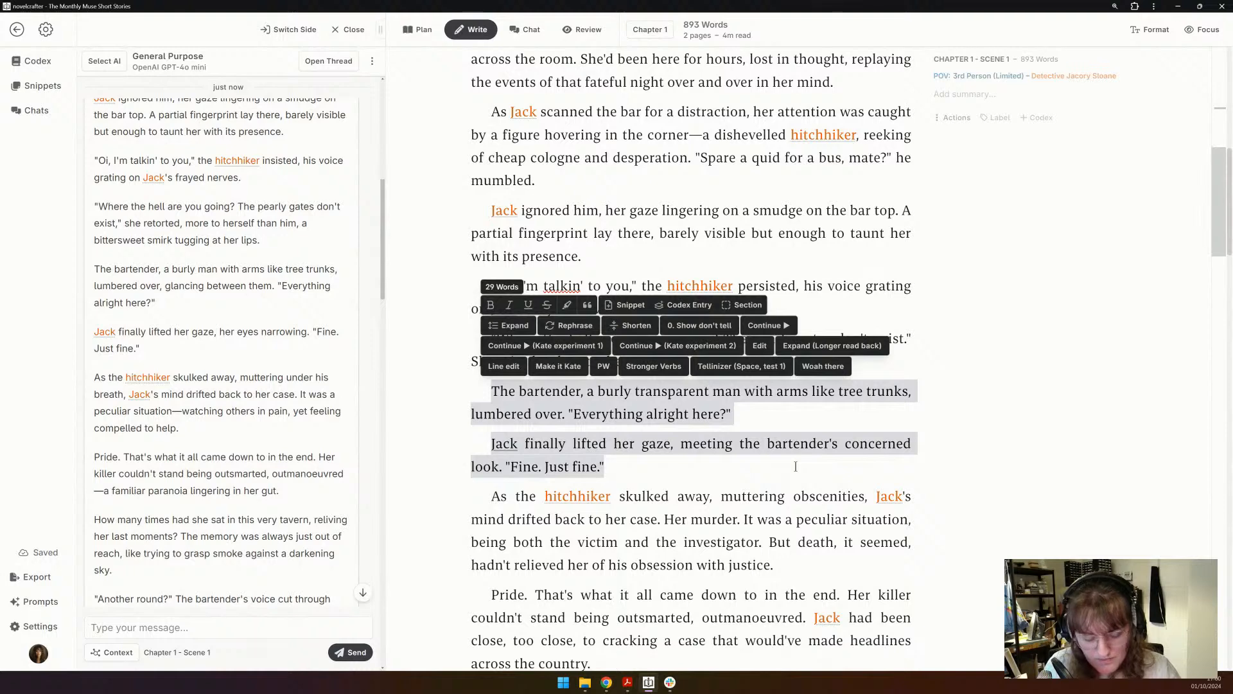
{"action": "key", "text": "BackSpace"}
- Delete the paragraphs from "As the hitchhiker skulked away" through "even when you're already dead" before the second scene beat
{"action": "scroll", "coordinate": [795, 467], "scroll_direction": "down", "scroll_amount": 3}
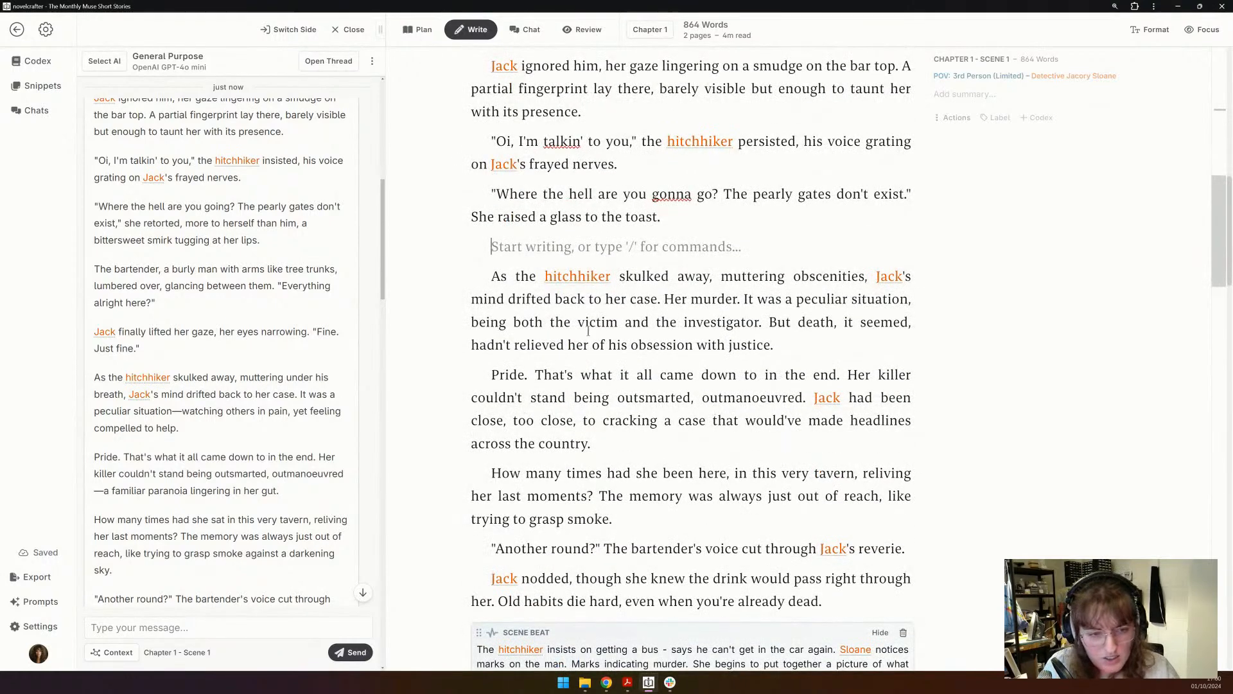
{"action": "left_click", "coordinate": [593, 352], "text": "shift"}
{"action": "left_click_drag", "start_coordinate": [594, 352], "coordinate": [655, 435]}
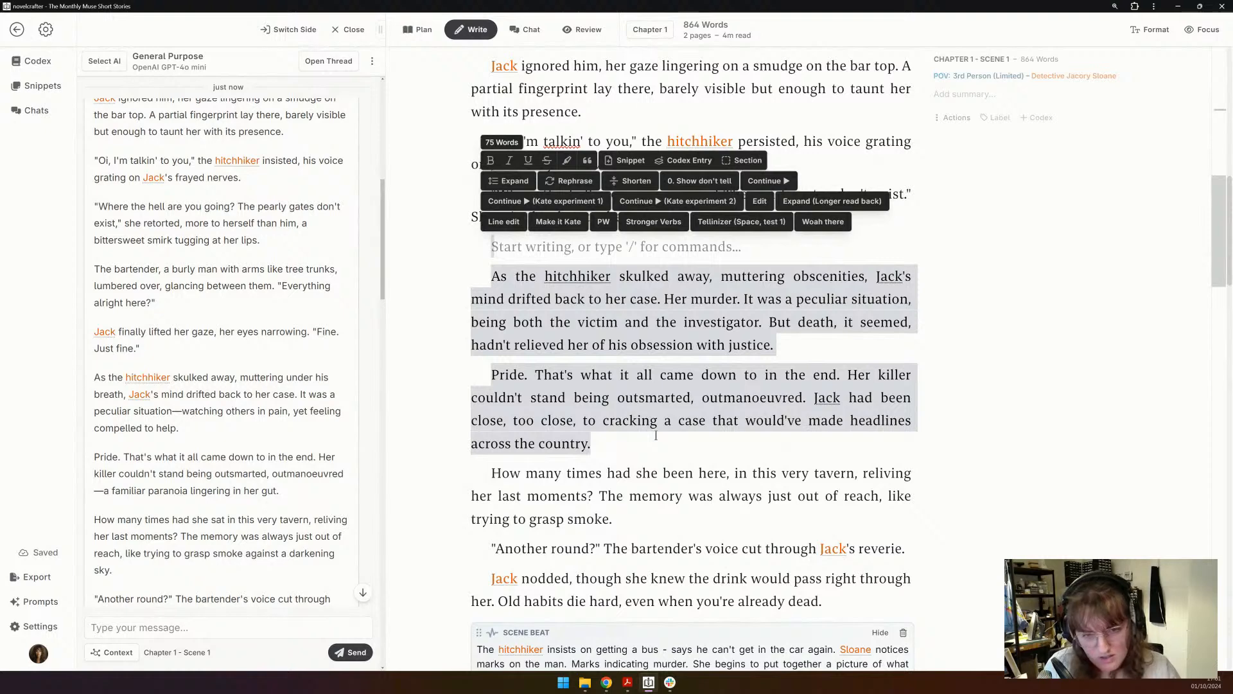
{"action": "scroll", "coordinate": [655, 435], "scroll_direction": "up", "scroll_amount": 2}
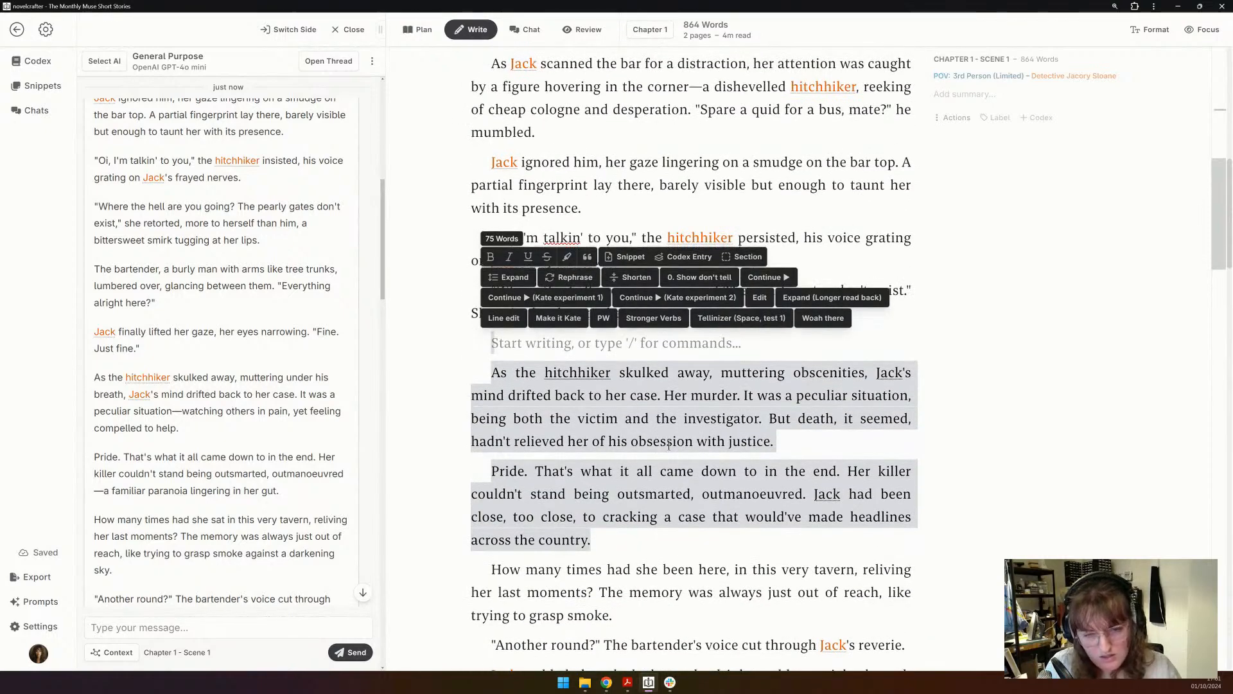
{"action": "left_click", "coordinate": [668, 441]}
{"action": "left_click_drag", "start_coordinate": [492, 343], "coordinate": [880, 598]}
{"action": "scroll", "coordinate": [651, 501], "scroll_direction": "down", "scroll_amount": 1}
{"action": "scroll", "coordinate": [651, 501], "scroll_direction": "down", "scroll_amount": 1}
{"action": "key", "text": "BackSpace"}
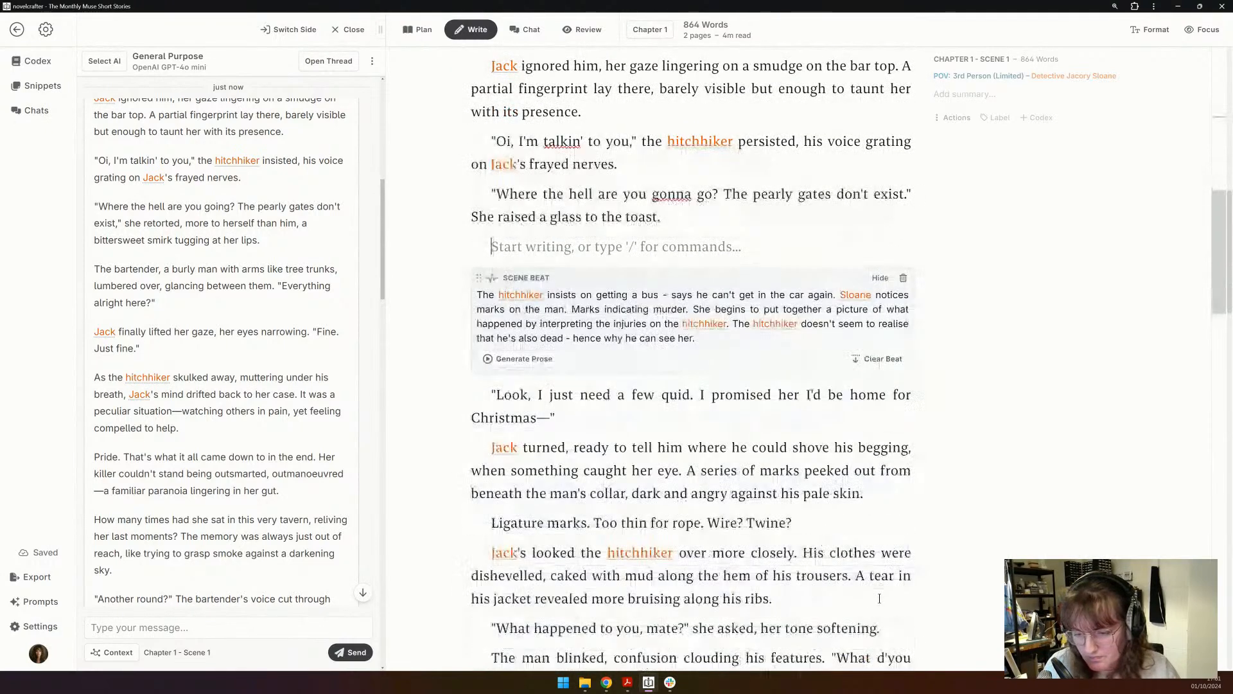
- Move the second scene beat directly below the toast sentence and remove the blank line after it
{"action": "scroll", "coordinate": [245, 520], "scroll_direction": "down", "scroll_amount": 3}
{"action": "scroll", "coordinate": [245, 521], "scroll_direction": "down", "scroll_amount": 3}
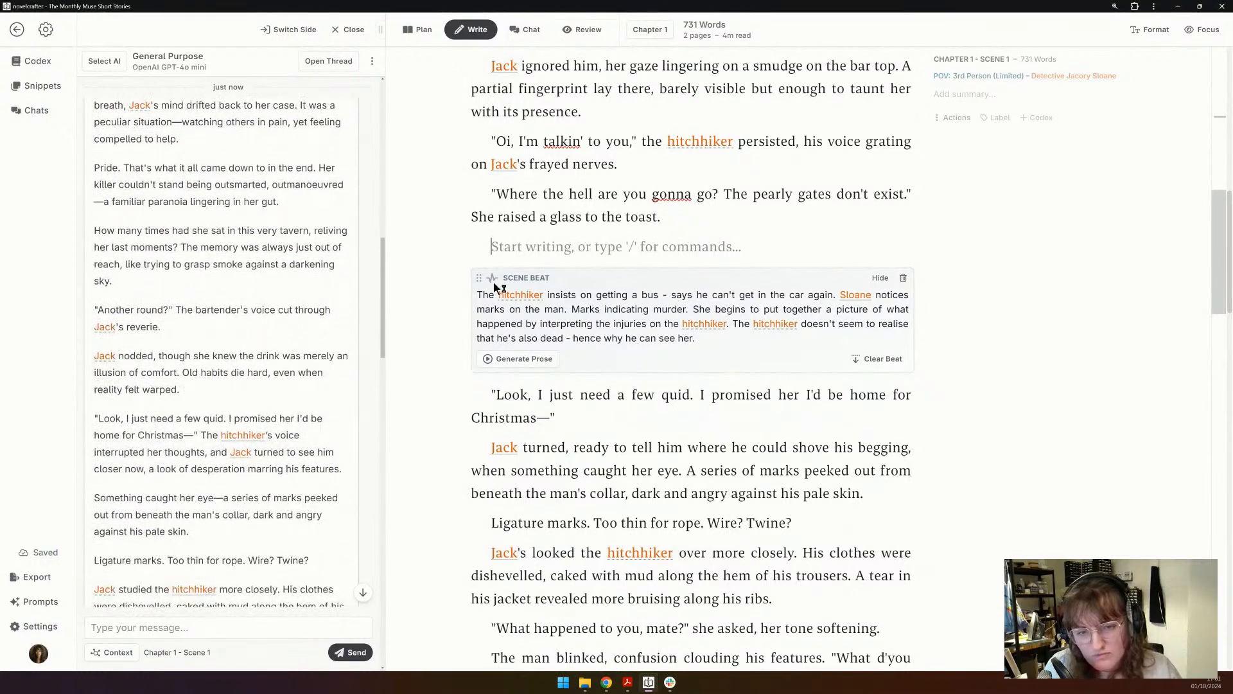
{"action": "left_click_drag", "start_coordinate": [479, 278], "coordinate": [485, 241]}
{"action": "left_click", "coordinate": [523, 361]}
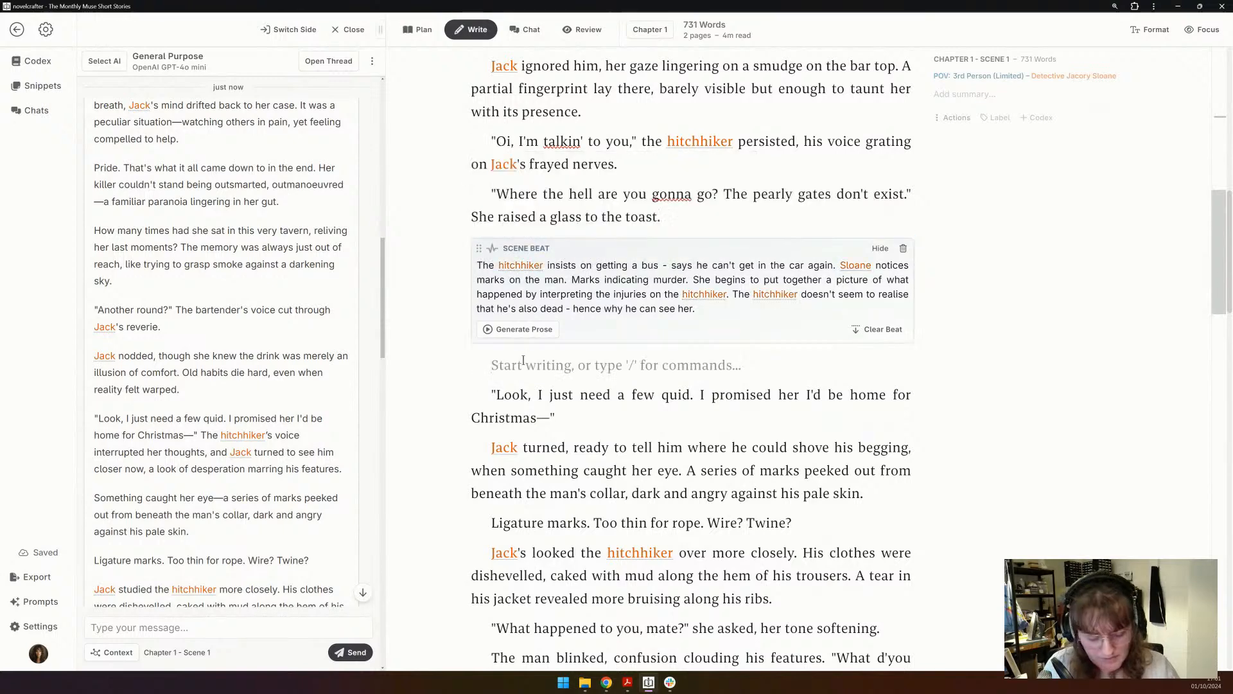
{"action": "key", "text": "Delete"}
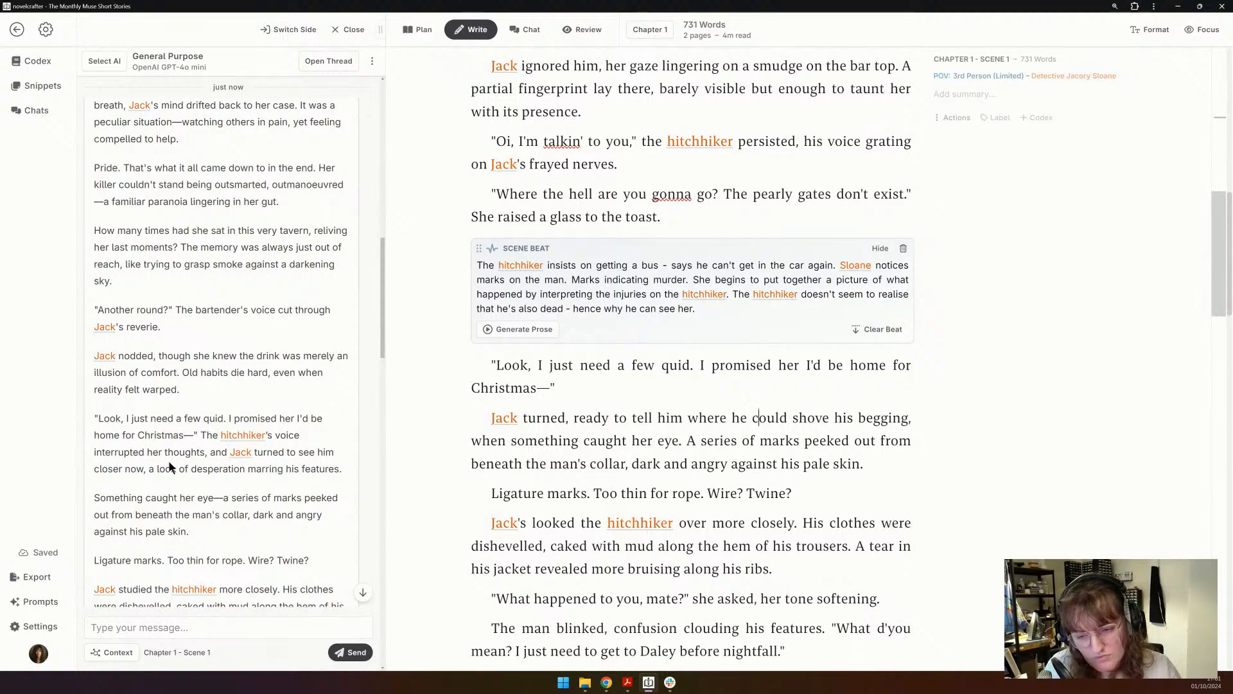
- Delete "she asked, her tone softening." after "What happened to you, mate?" in the scene
{"action": "scroll", "coordinate": [173, 453], "scroll_direction": "down", "scroll_amount": 1}
{"action": "scroll", "coordinate": [173, 454], "scroll_direction": "down", "scroll_amount": 3}
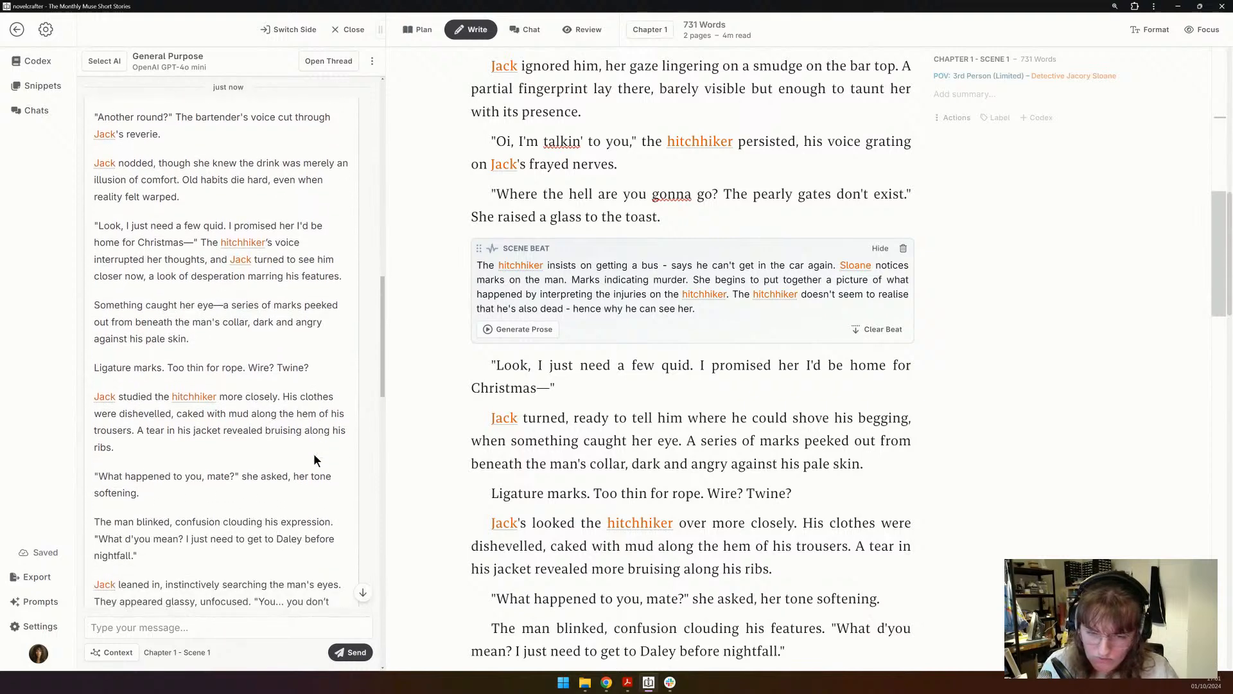
{"action": "scroll", "coordinate": [502, 456], "scroll_direction": "down", "scroll_amount": 4}
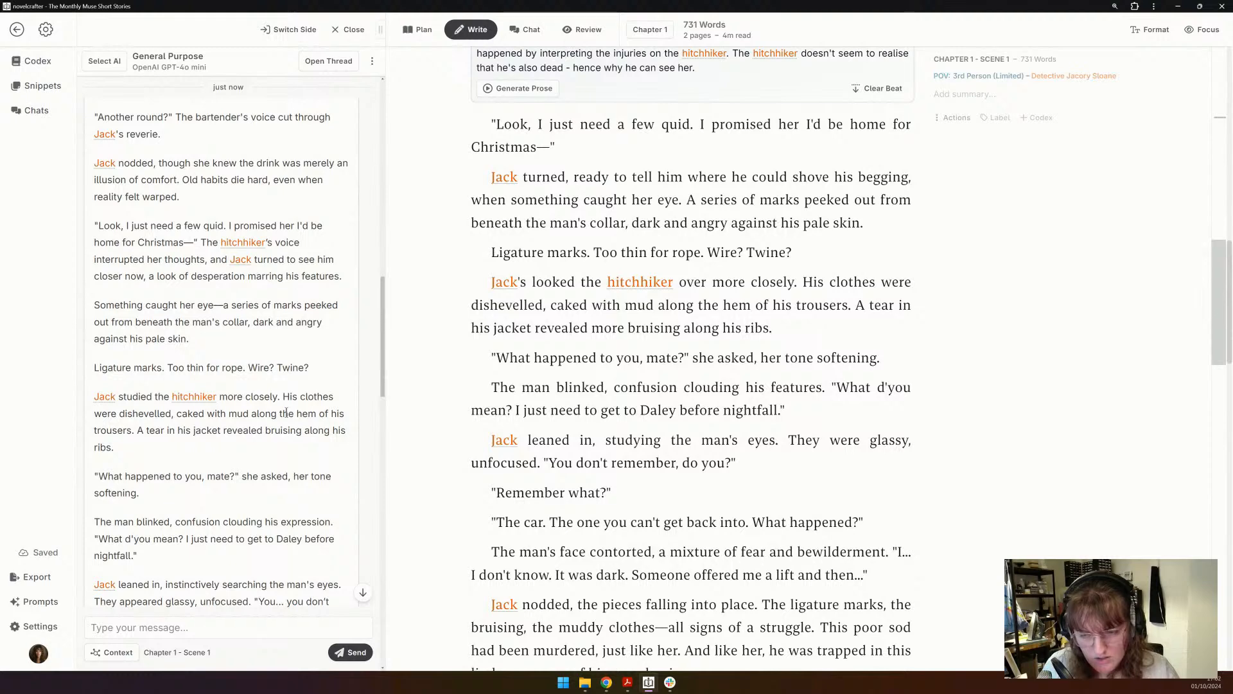
{"action": "scroll", "coordinate": [287, 413], "scroll_direction": "down", "scroll_amount": 3}
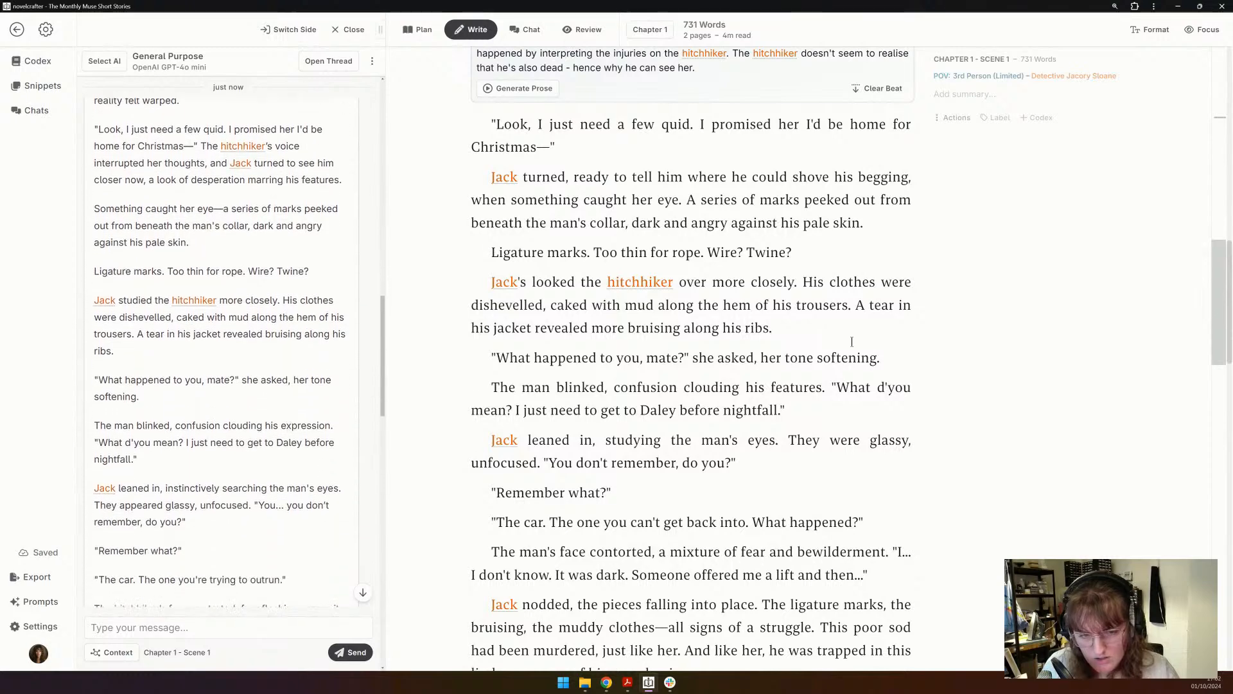
{"action": "left_click_drag", "start_coordinate": [883, 357], "coordinate": [694, 358]}
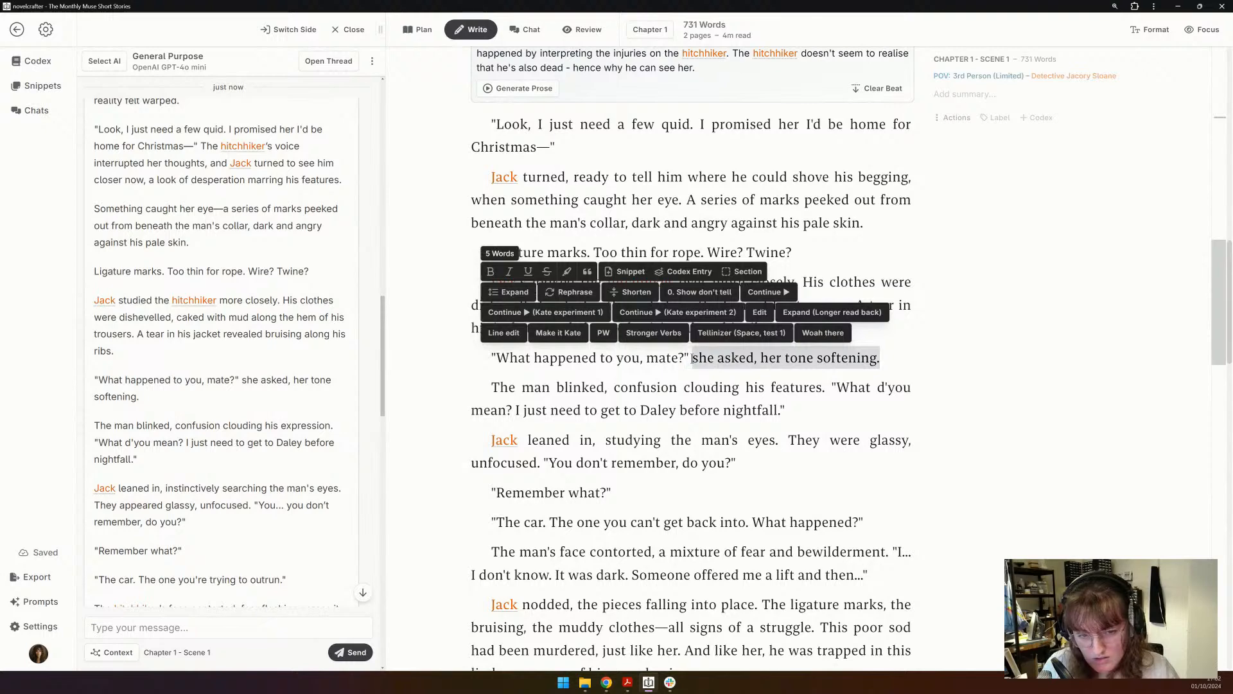
{"action": "key", "text": "BackSpace"}
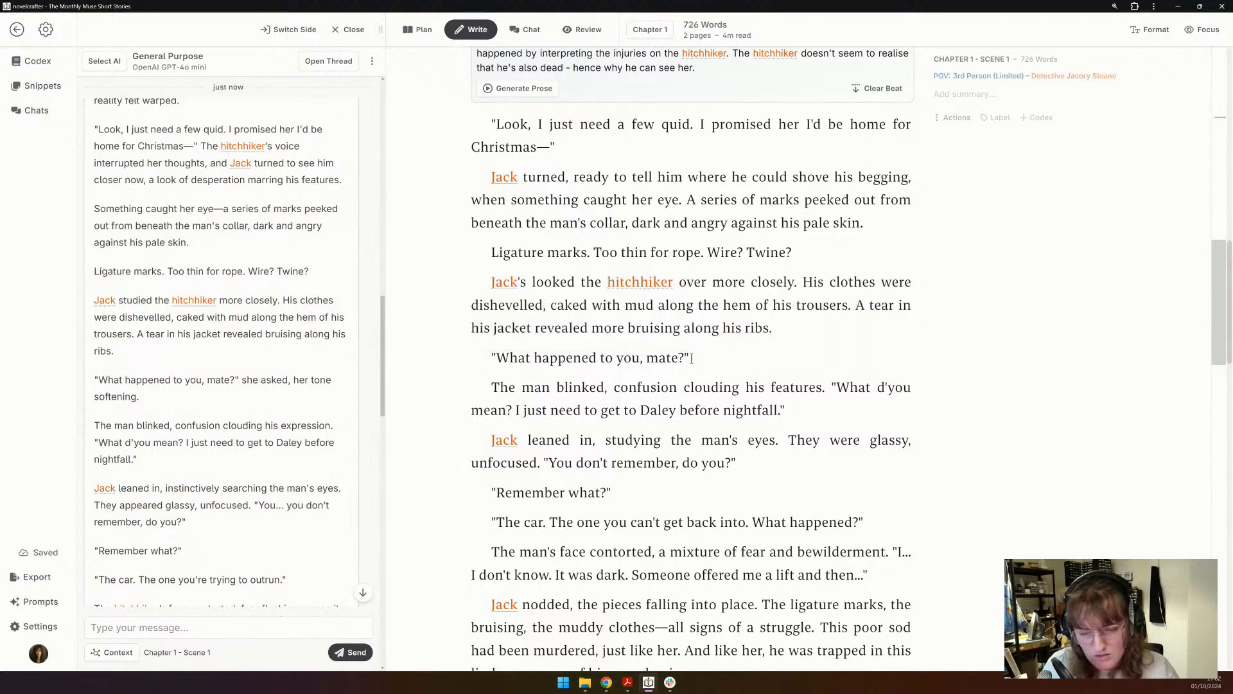
- Replace the scene's "Jack leaned in" paragraph with the AI chat's rewritten version and remove the extra blank line below it
{"action": "scroll", "coordinate": [691, 357], "scroll_direction": "down", "scroll_amount": 2}
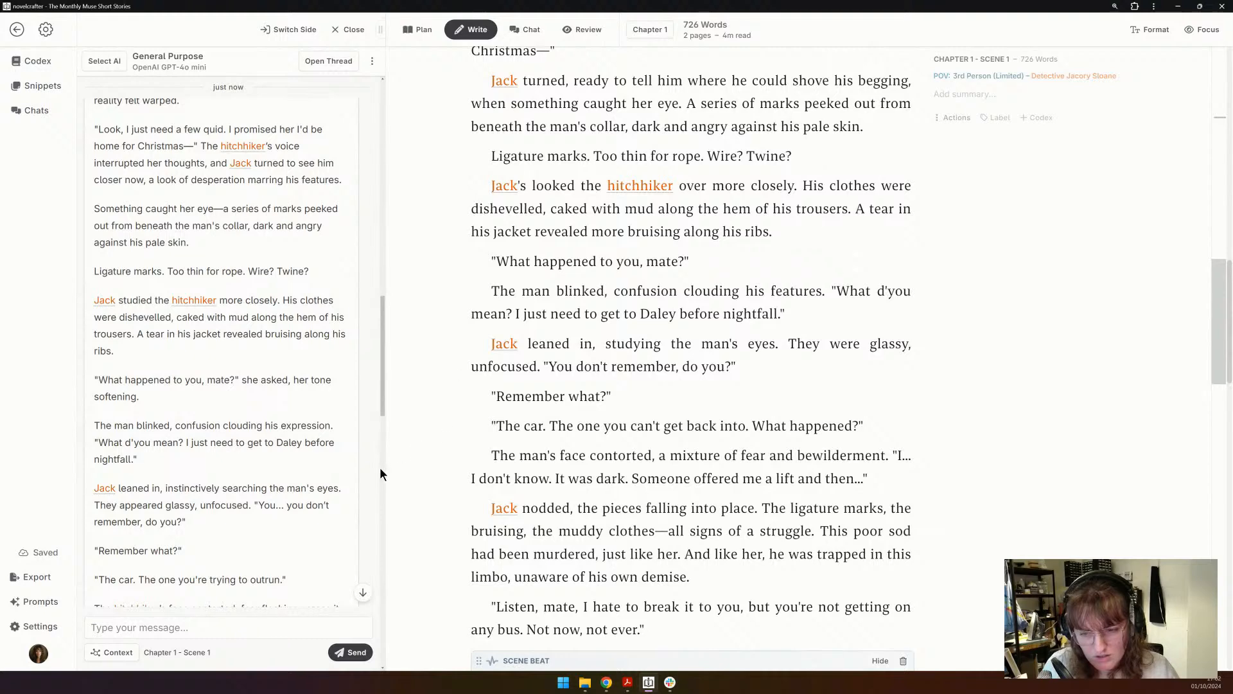
{"action": "scroll", "coordinate": [315, 468], "scroll_direction": "down", "scroll_amount": 2}
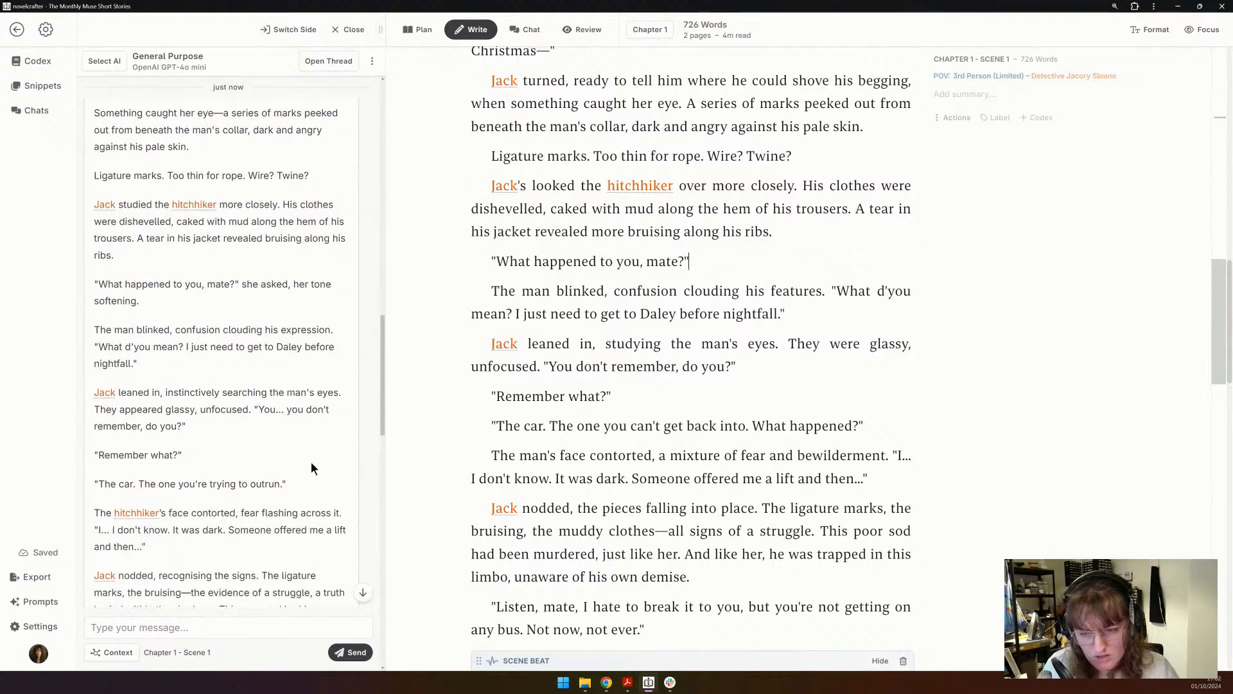
{"action": "triple_click", "coordinate": [281, 393]}
{"action": "key", "text": "ctrl+c"}
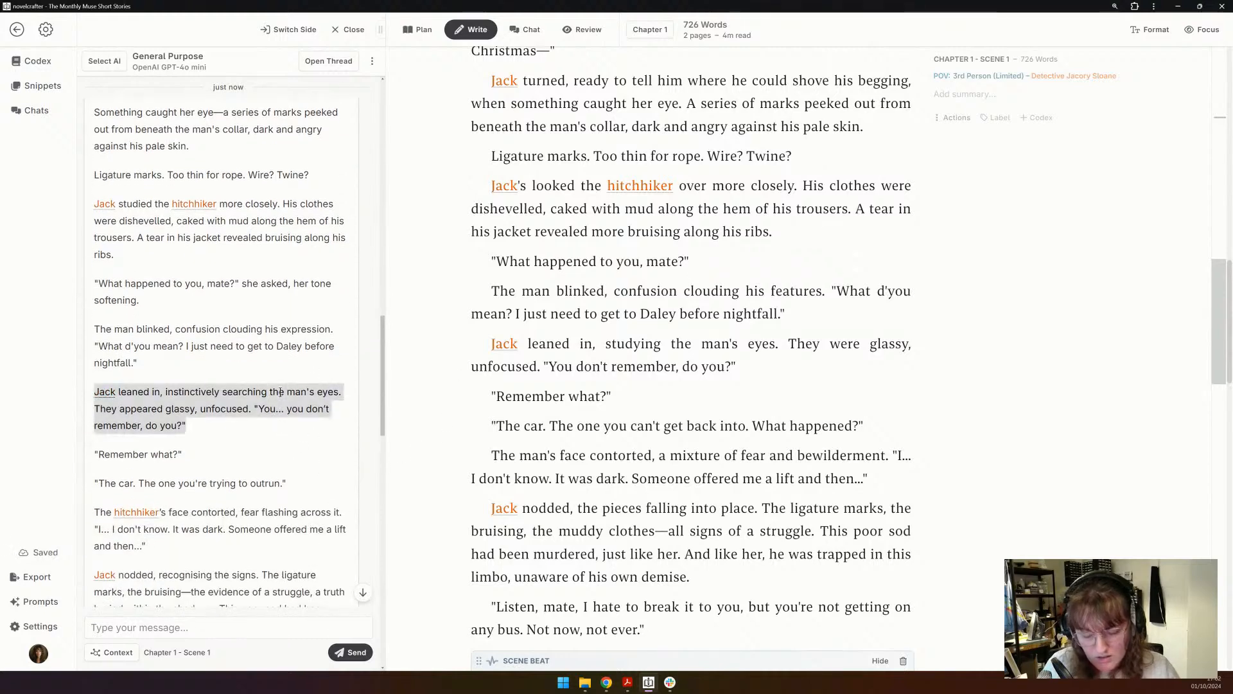
{"action": "triple_click", "coordinate": [649, 368]}
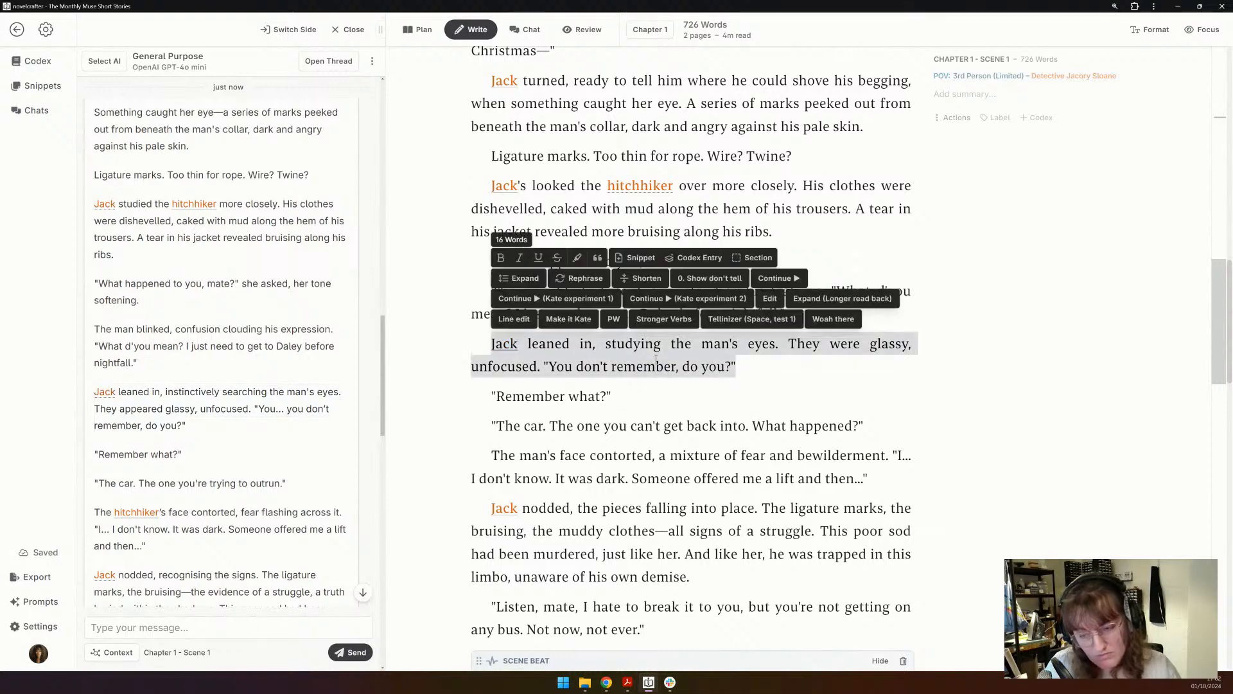
{"action": "key", "text": "ctrl+v"}
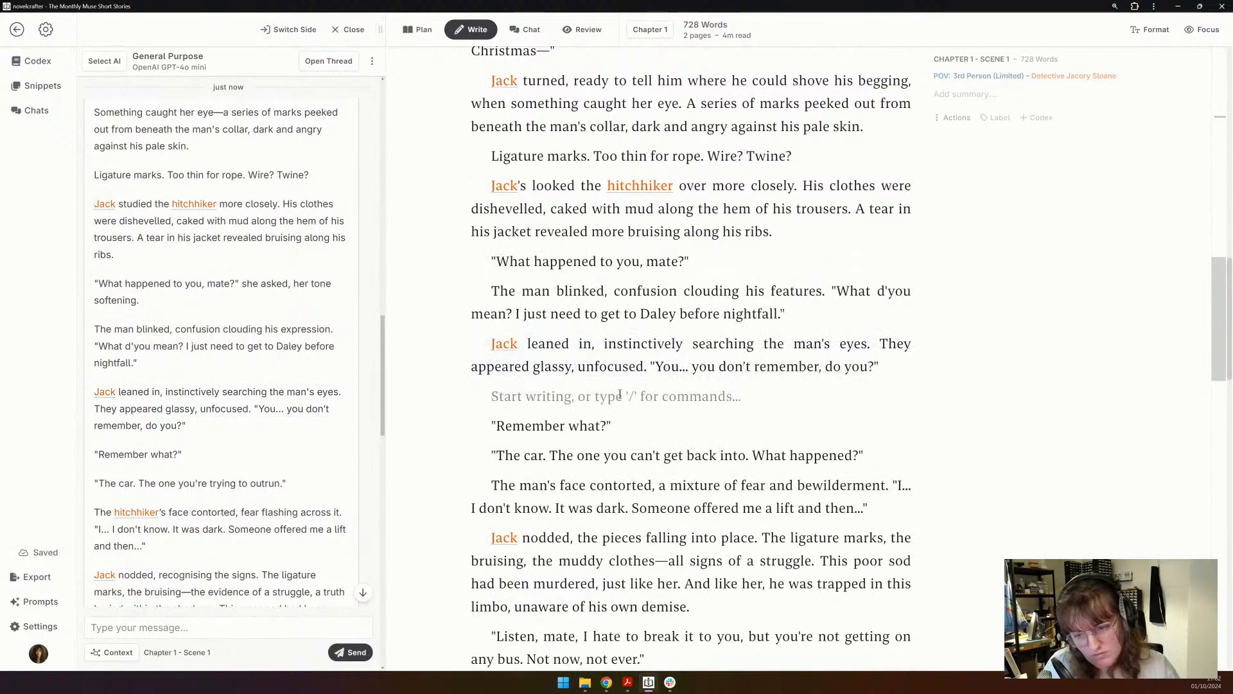
{"action": "key", "text": "Delete"}
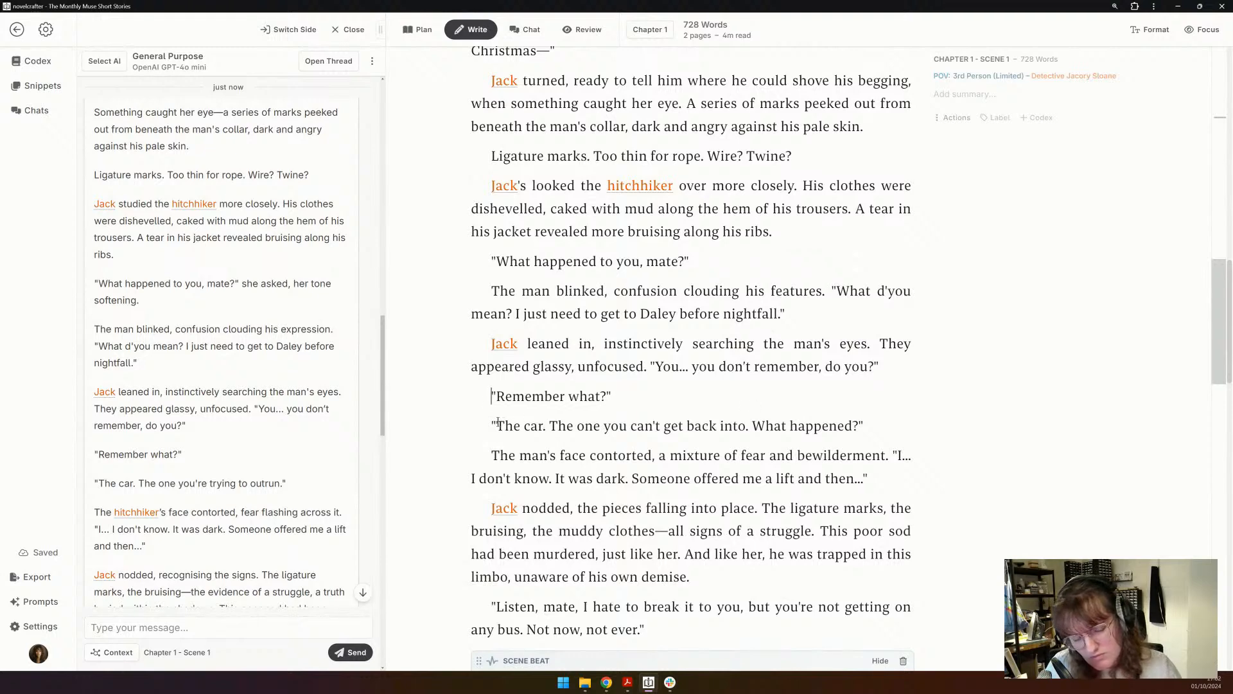
- Replace the dialogue line about the car he can't get back into with "Flagging down a car. Making your way back home"
{"action": "left_click_drag", "start_coordinate": [497, 425], "coordinate": [860, 416]}
{"action": "type", "text": "Flagging do"}
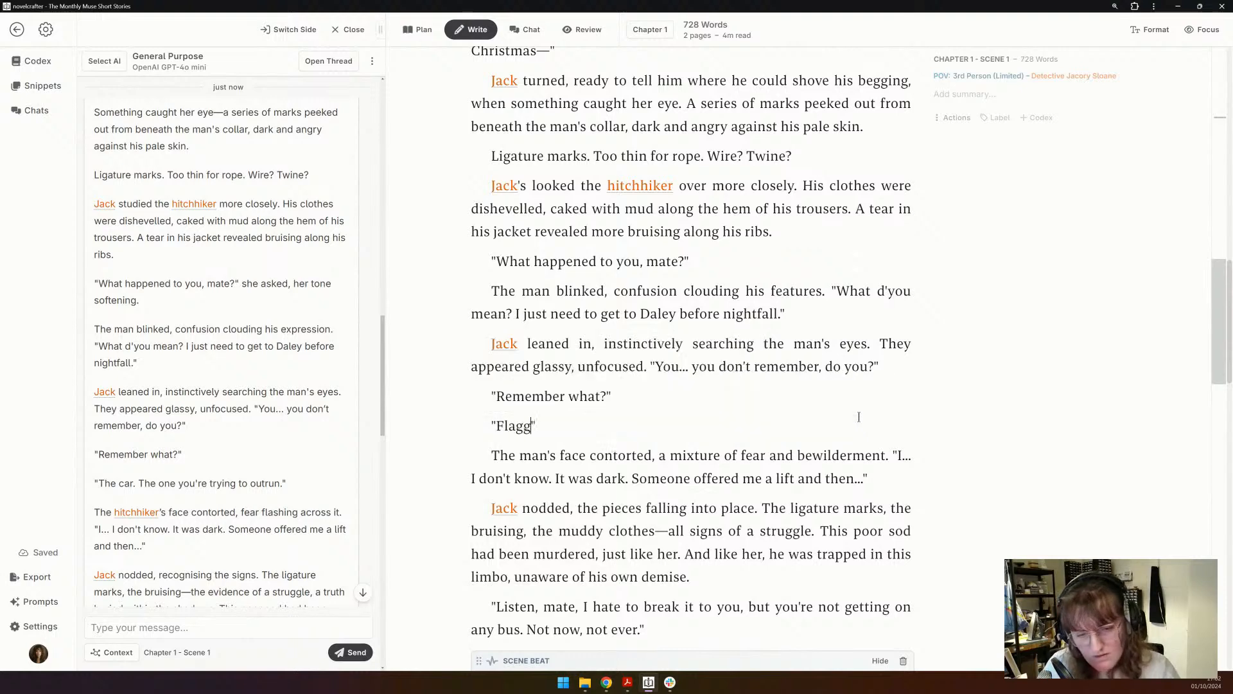
{"action": "type", "text": "wn a car"}
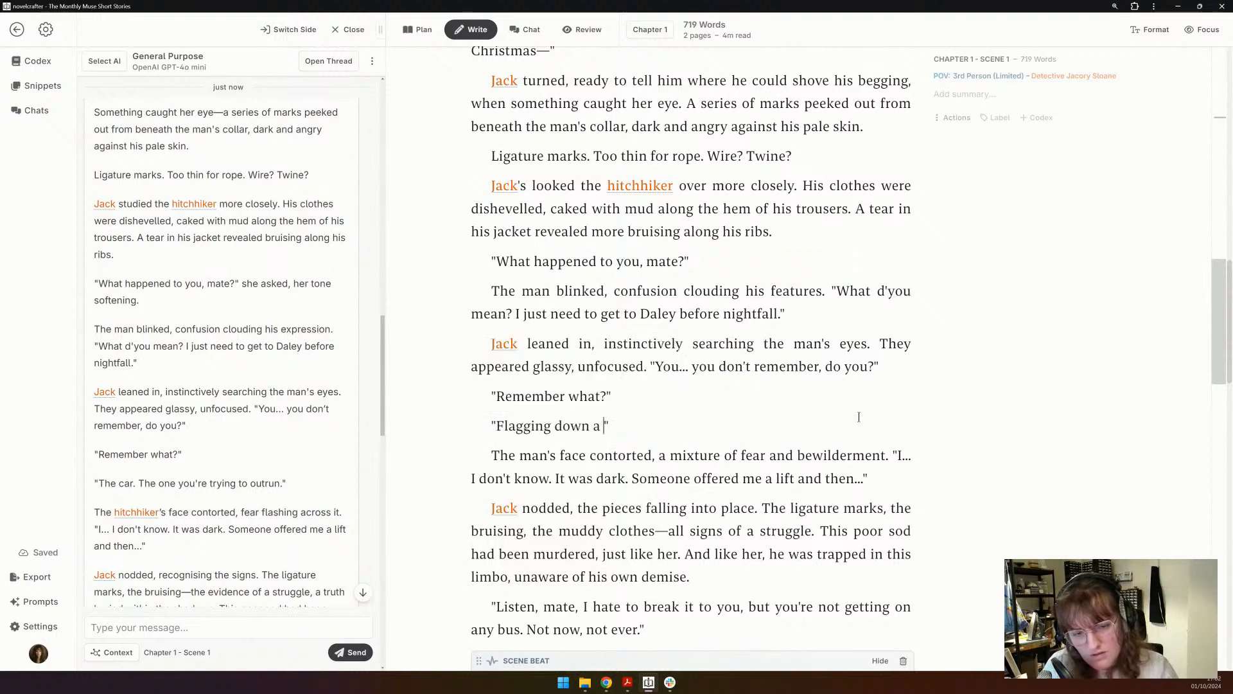
{"action": "type", "text": "."}
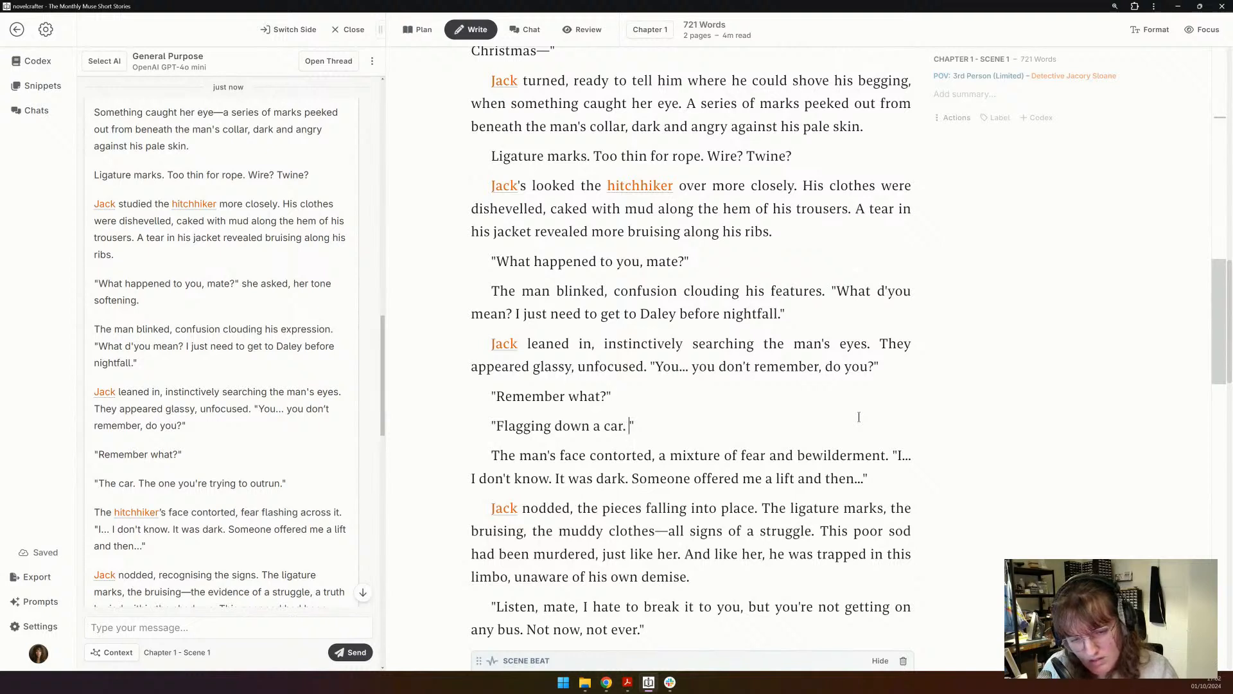
{"action": "type", "text": "Making your wa"}
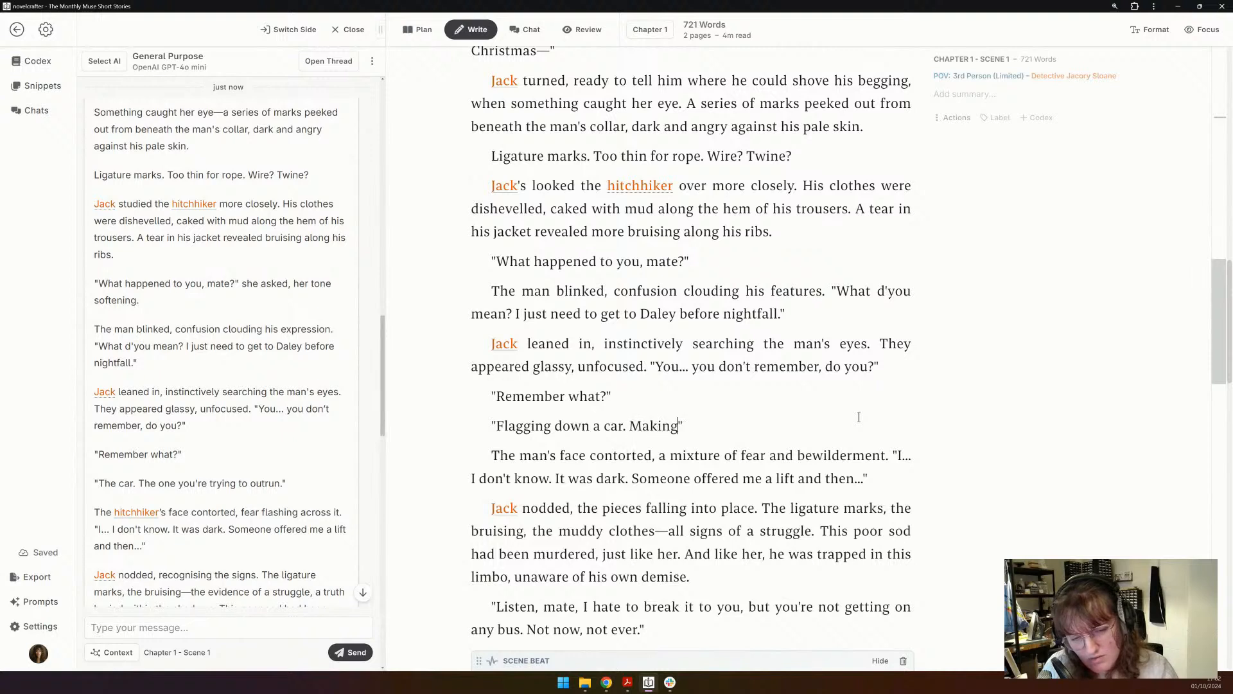
{"action": "type", "text": "y bac "}
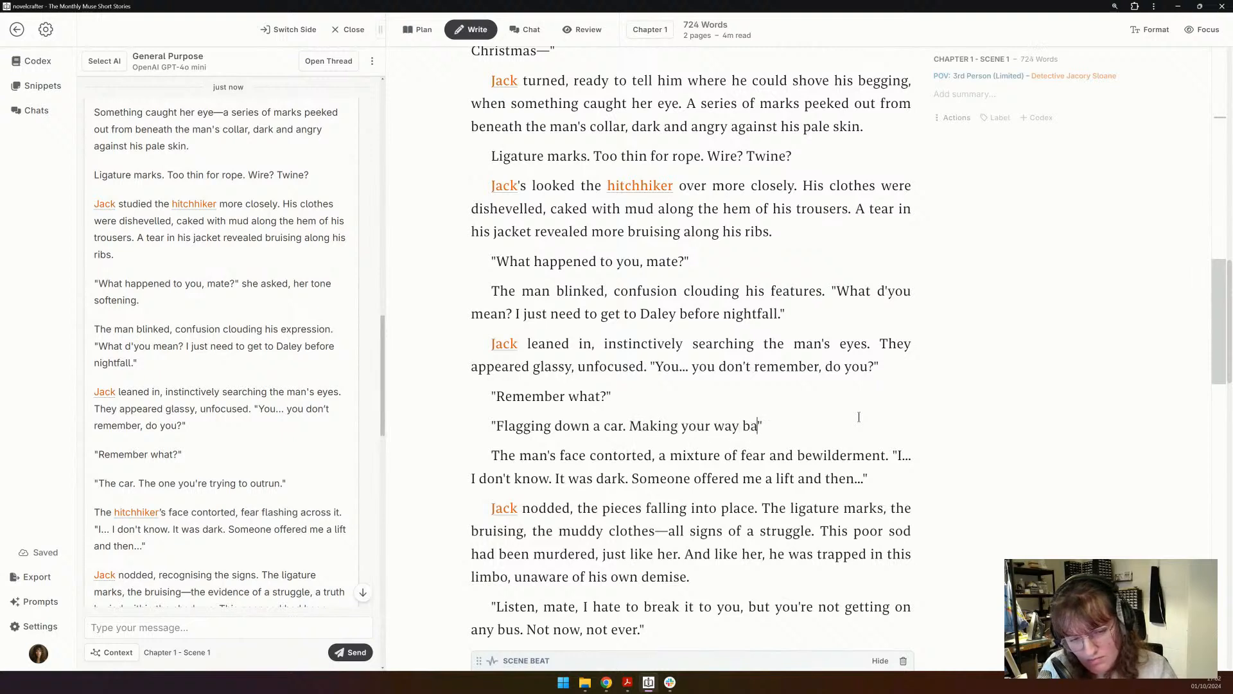
{"action": "type", "text": "k home"}
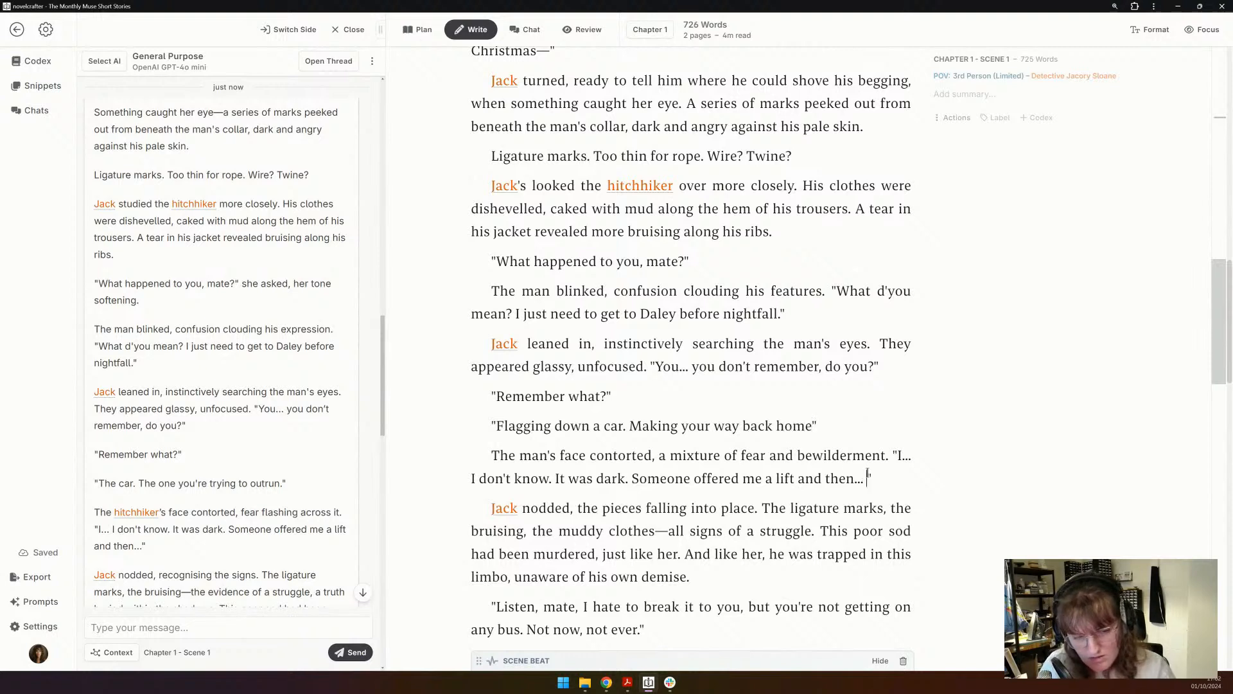
- Add "They left me here." to the end of the man's reply about being offered a lift
{"action": "type", "text": " They left he"}
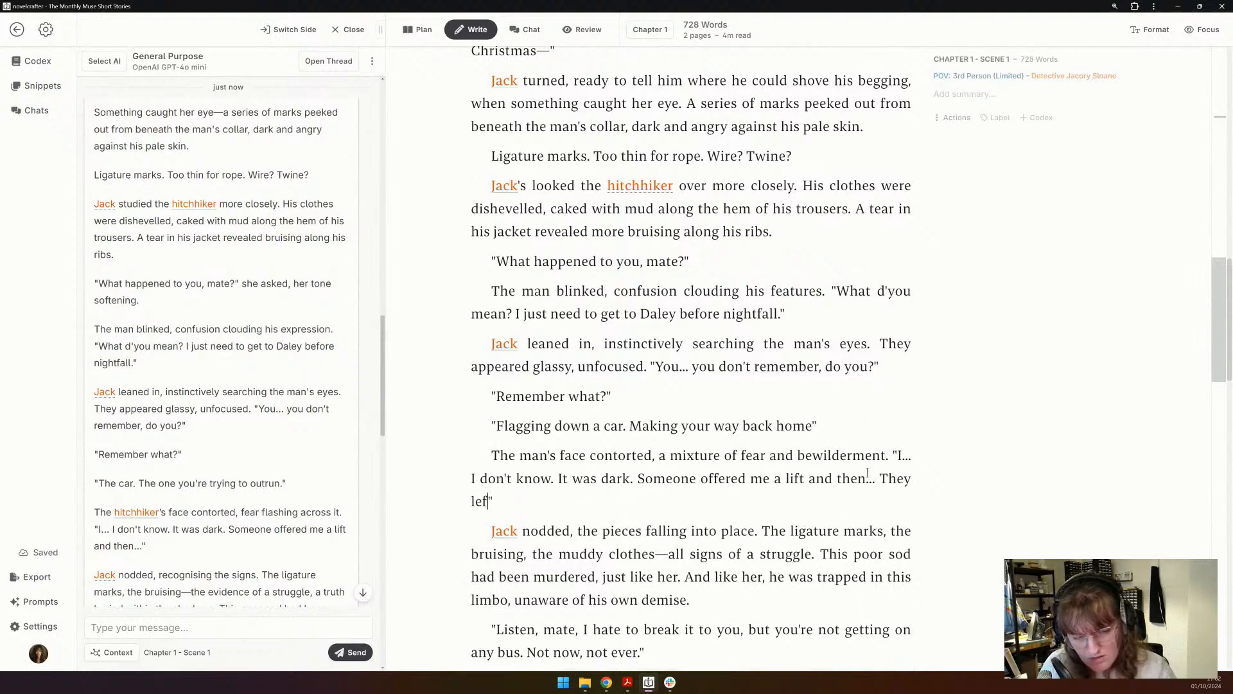
{"action": "key", "text": "BackSpace"}
{"action": "key", "text": "BackSpace"}
{"action": "type", "text": "me here."}
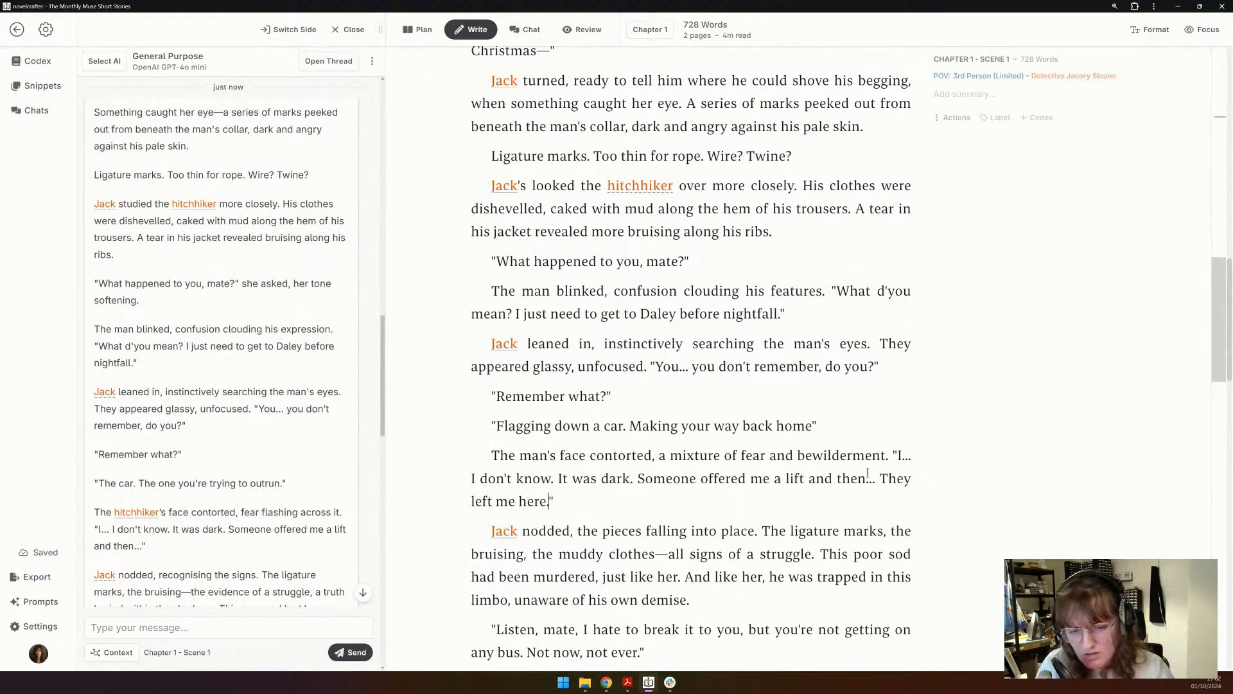
- Replace the text after "This poor sod" in the "Jack nodded" paragraph with "was another addition to the plague of ghosts that hung around."
{"action": "scroll", "coordinate": [867, 473], "scroll_direction": "down", "scroll_amount": 3}
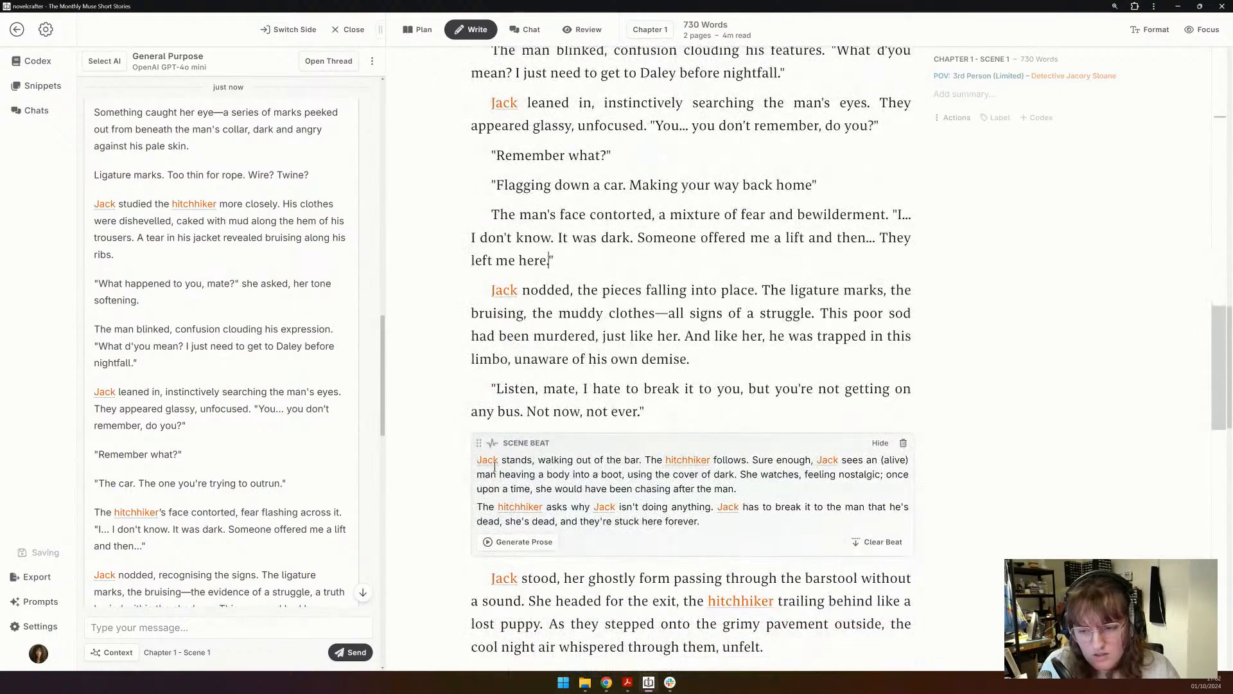
{"action": "scroll", "coordinate": [229, 366], "scroll_direction": "down", "scroll_amount": 3}
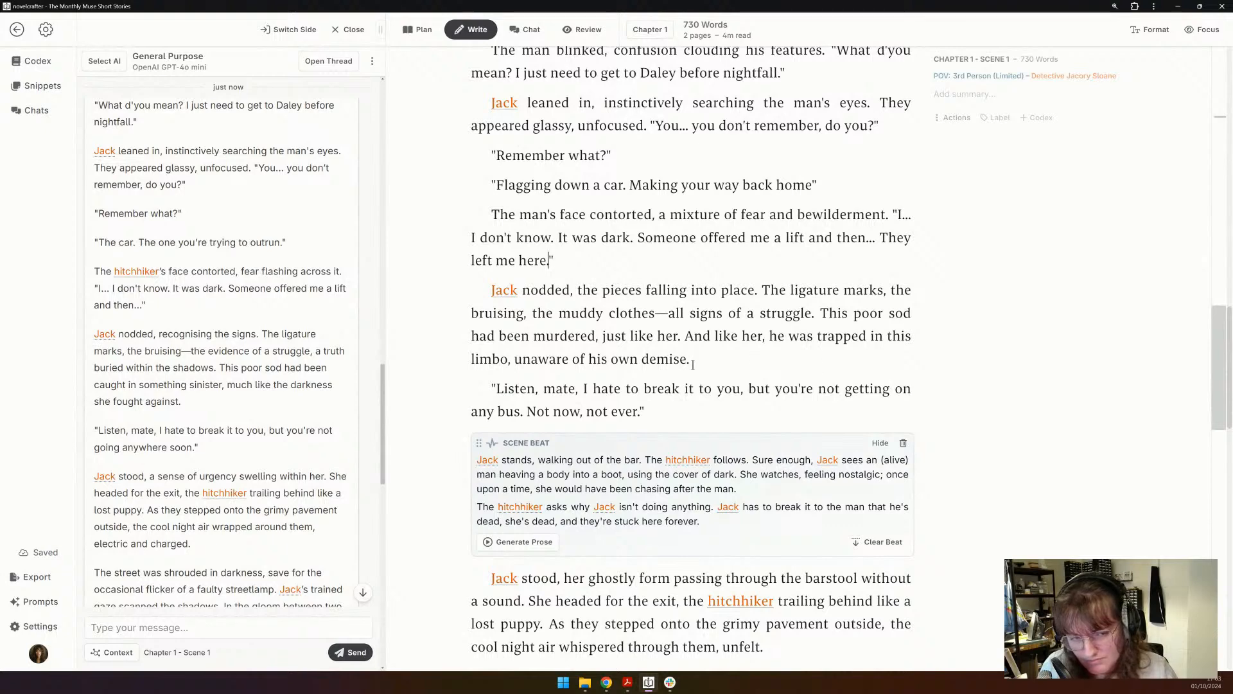
{"action": "left_click_drag", "start_coordinate": [707, 353], "coordinate": [468, 340]}
{"action": "key", "text": "BackSpace"}
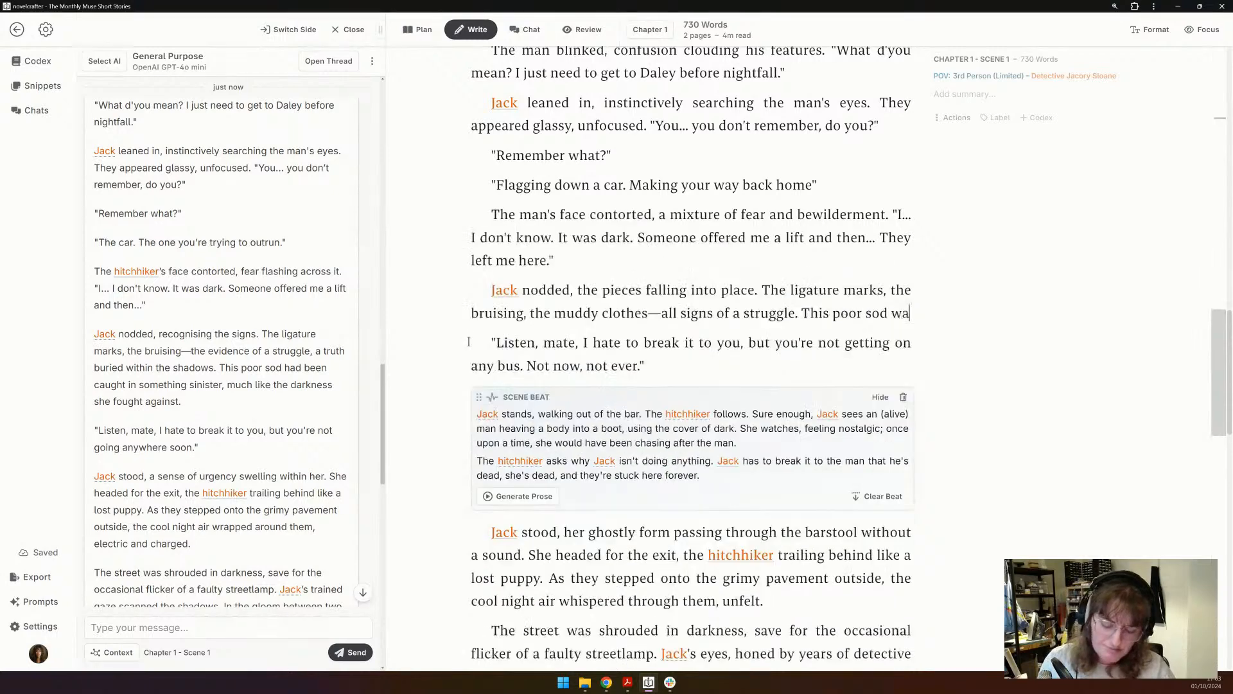
{"action": "type", "text": "was another additi"}
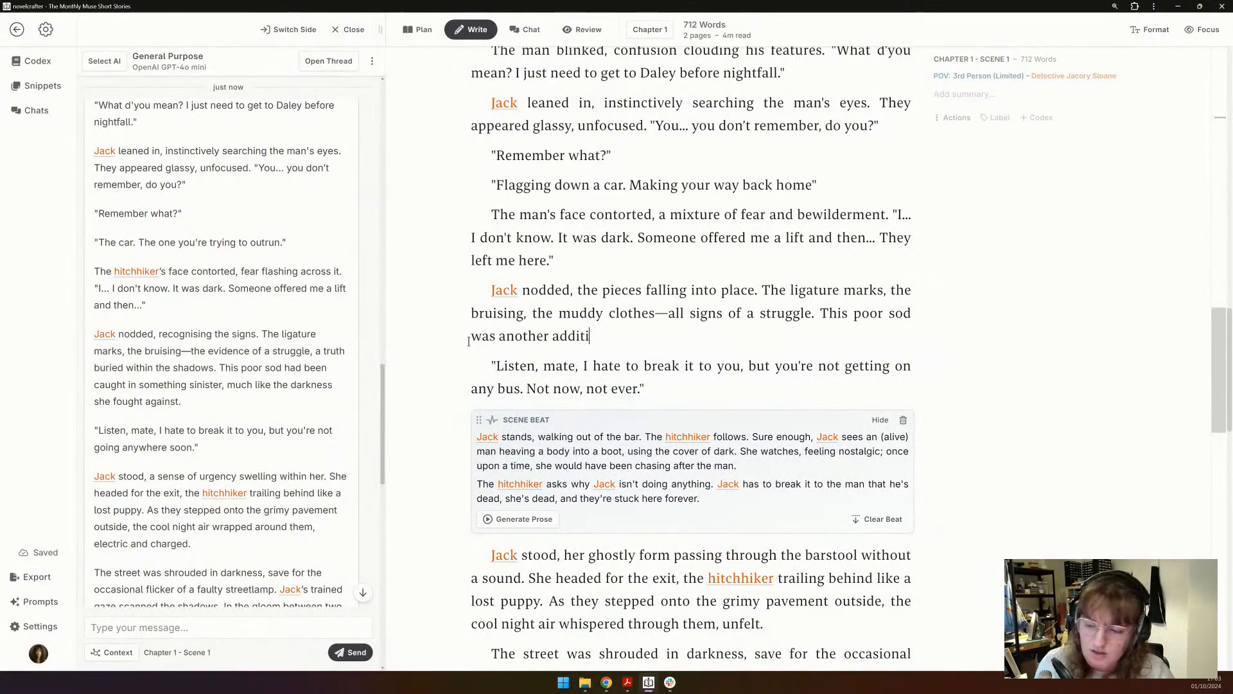
{"action": "type", "text": "on to the plagu"}
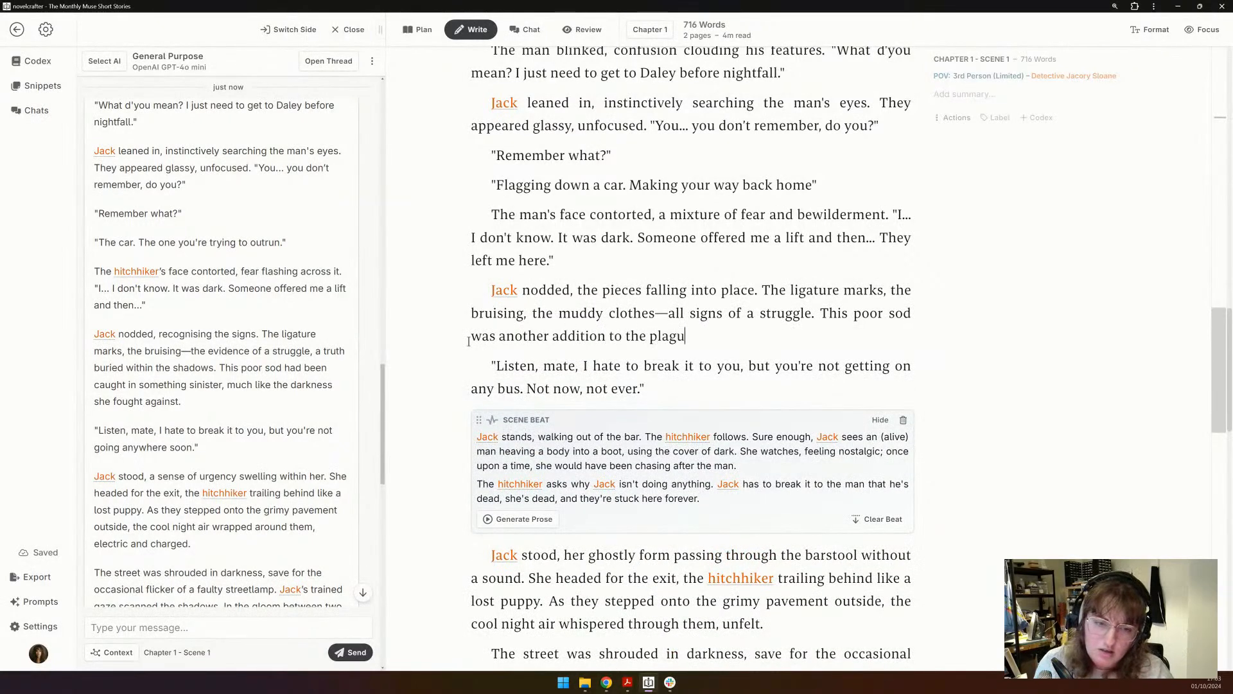
{"action": "type", "text": "e of ghosts"}
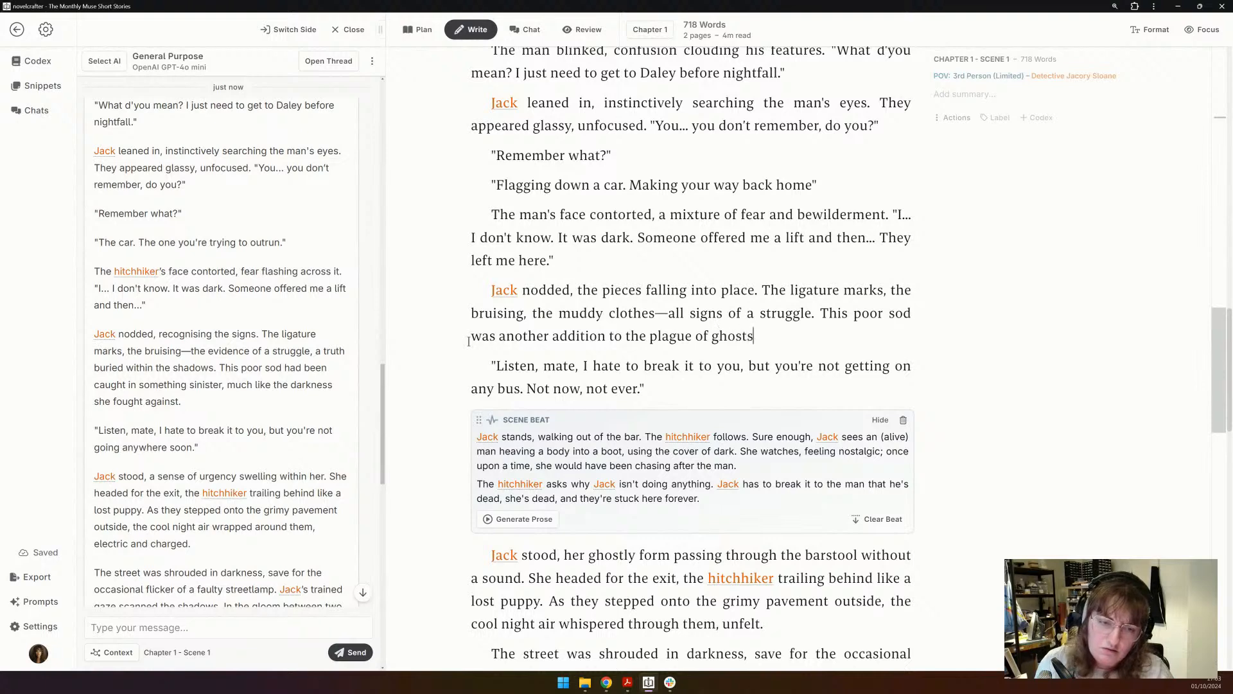
{"action": "type", "text": " that hung around. "}
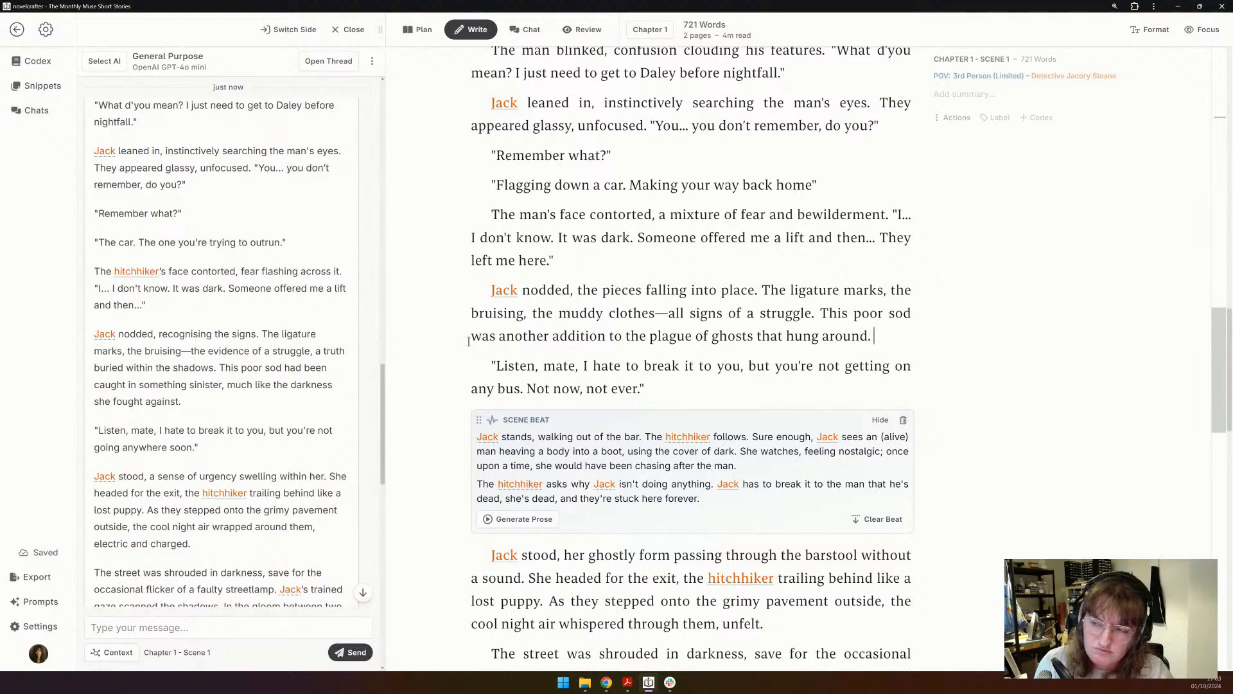
- Add the sentence "Could be the same killer." at the end of the "Jack nodded" paragraph
{"action": "type", "text": "Could"}
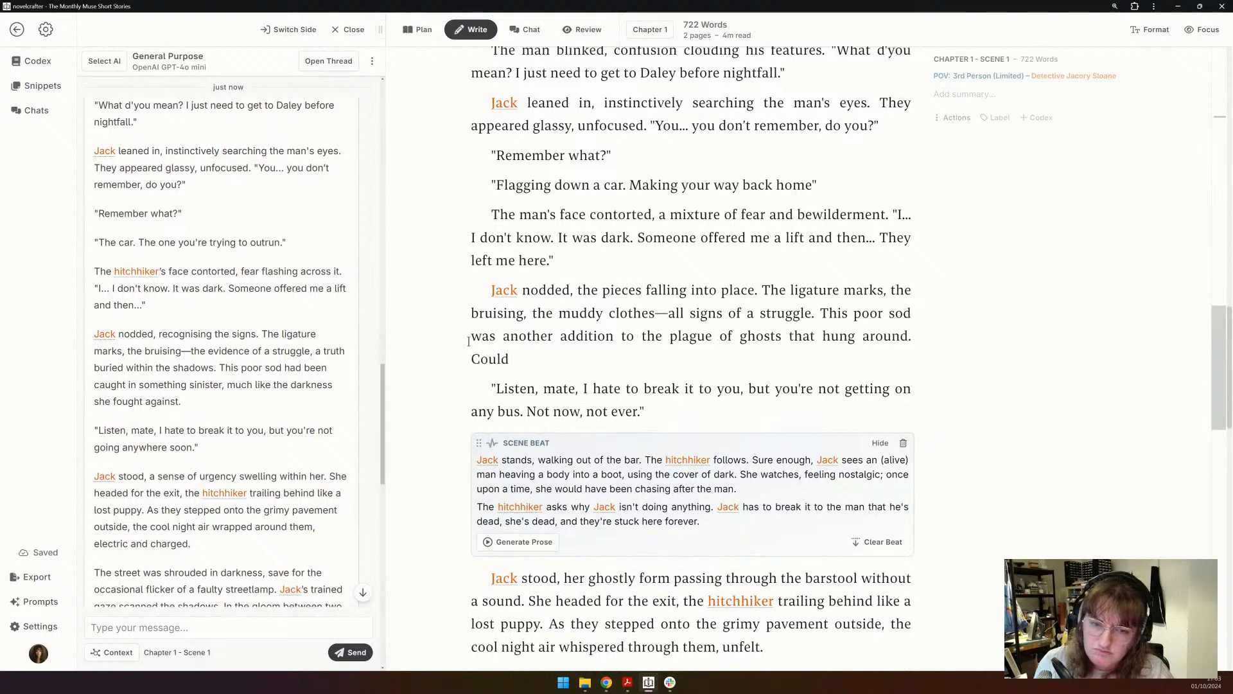
{"action": "type", "text": " be the sa"}
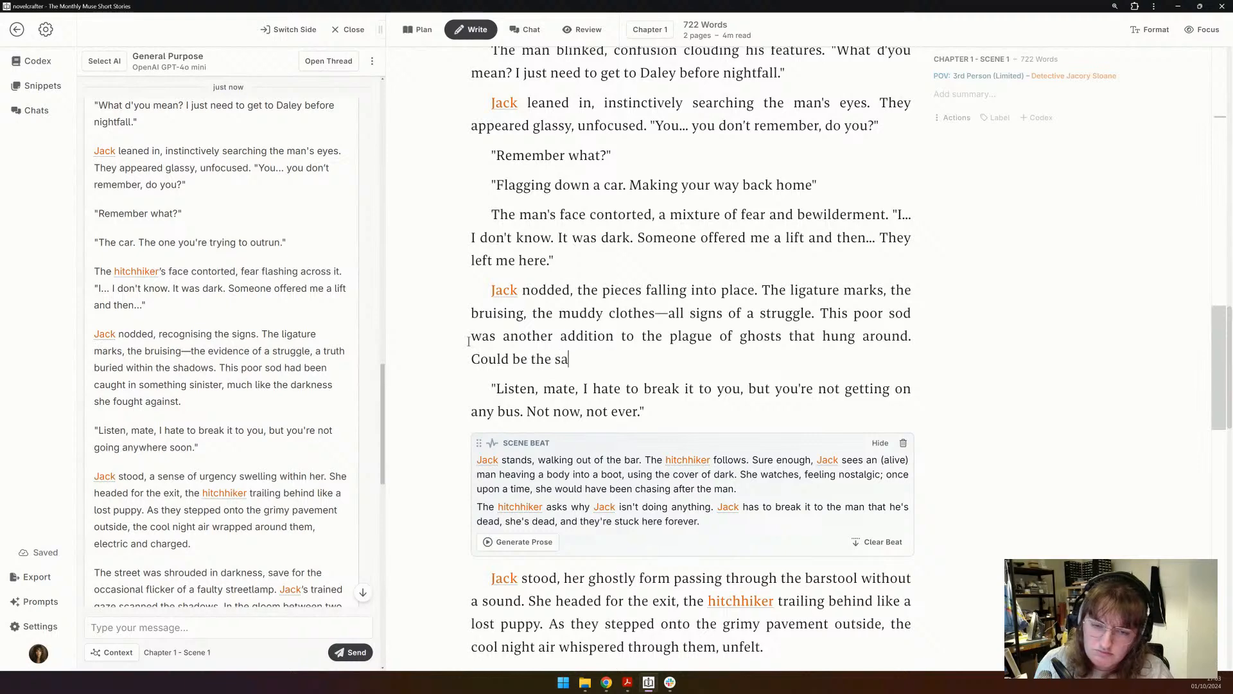
{"action": "type", "text": "me killer."}
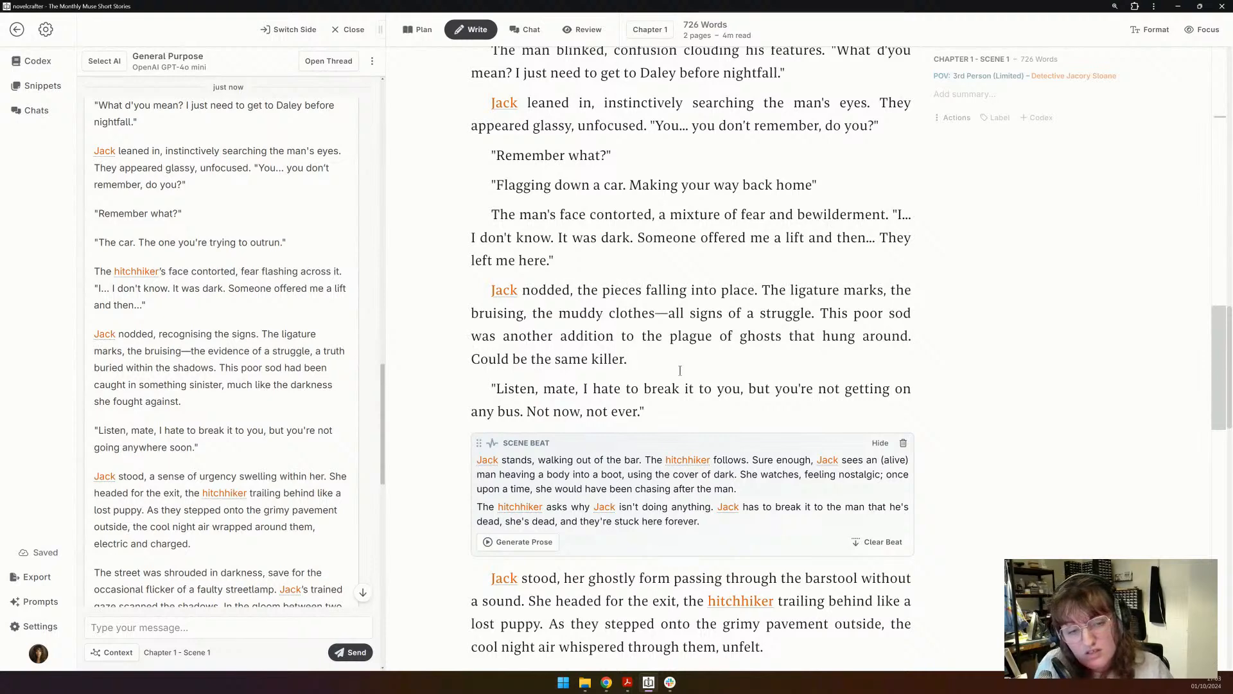
- Remove the ghostly barstool description from the "Jack stood" paragraph so it opens with "Jack stood, heading for the exit"
{"action": "scroll", "coordinate": [679, 370], "scroll_direction": "down", "scroll_amount": 1}
{"action": "scroll", "coordinate": [330, 388], "scroll_direction": "down", "scroll_amount": 3}
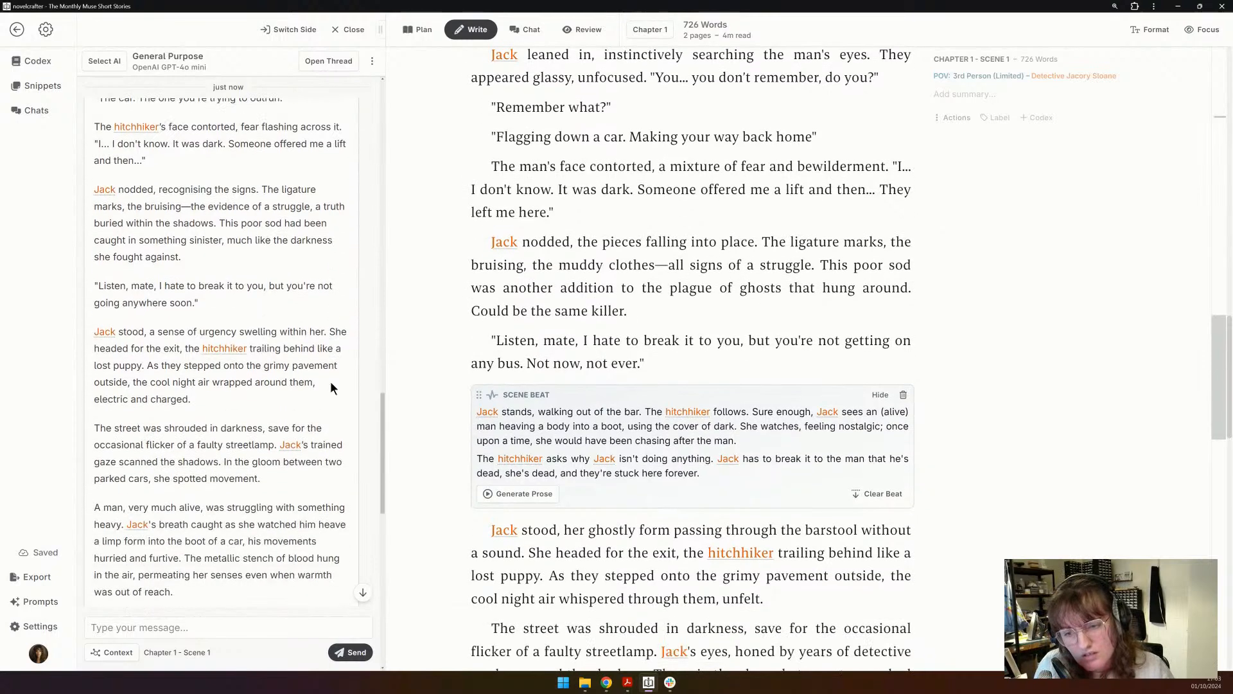
{"action": "scroll", "coordinate": [330, 383], "scroll_direction": "down", "scroll_amount": 1}
{"action": "scroll", "coordinate": [414, 360], "scroll_direction": "down", "scroll_amount": 2}
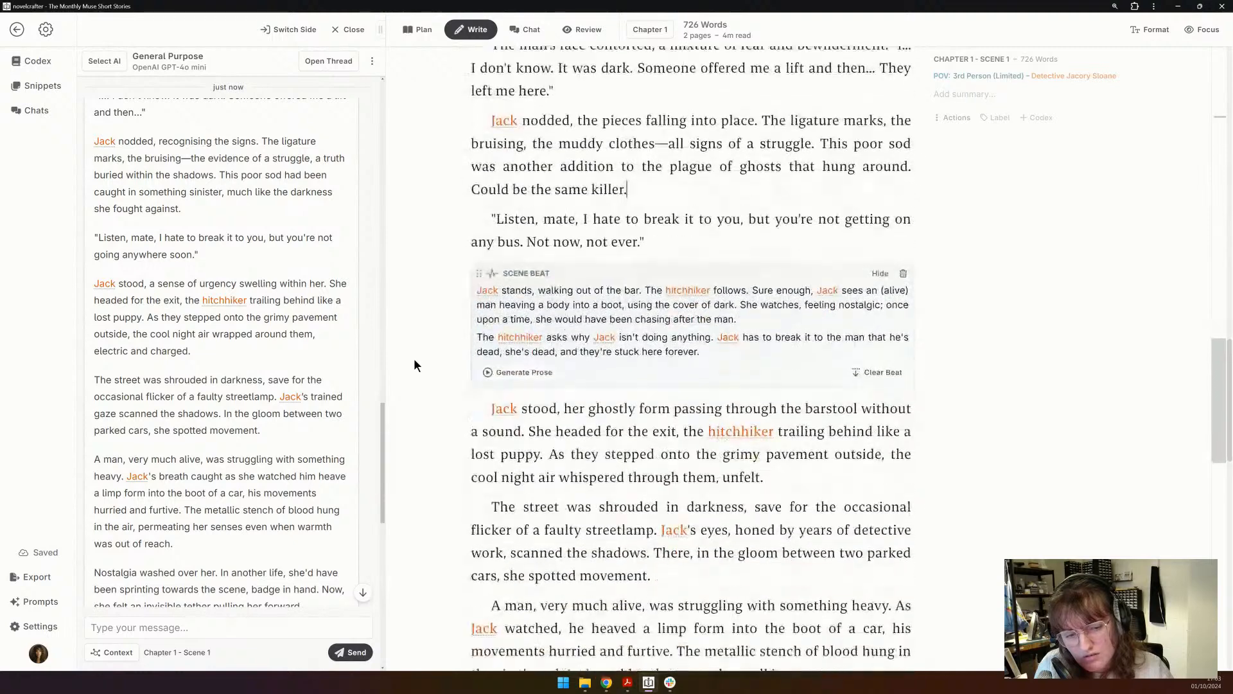
{"action": "scroll", "coordinate": [414, 365], "scroll_direction": "down", "scroll_amount": 3}
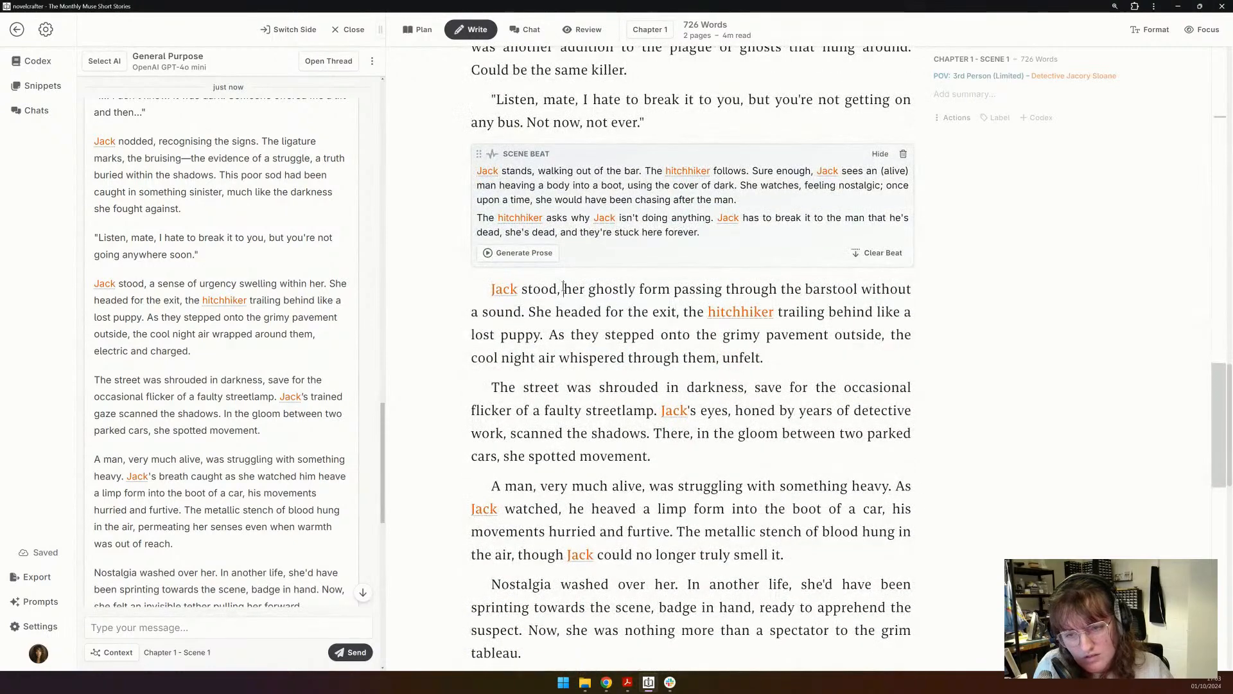
{"action": "left_click_drag", "start_coordinate": [558, 287], "coordinate": [603, 307]}
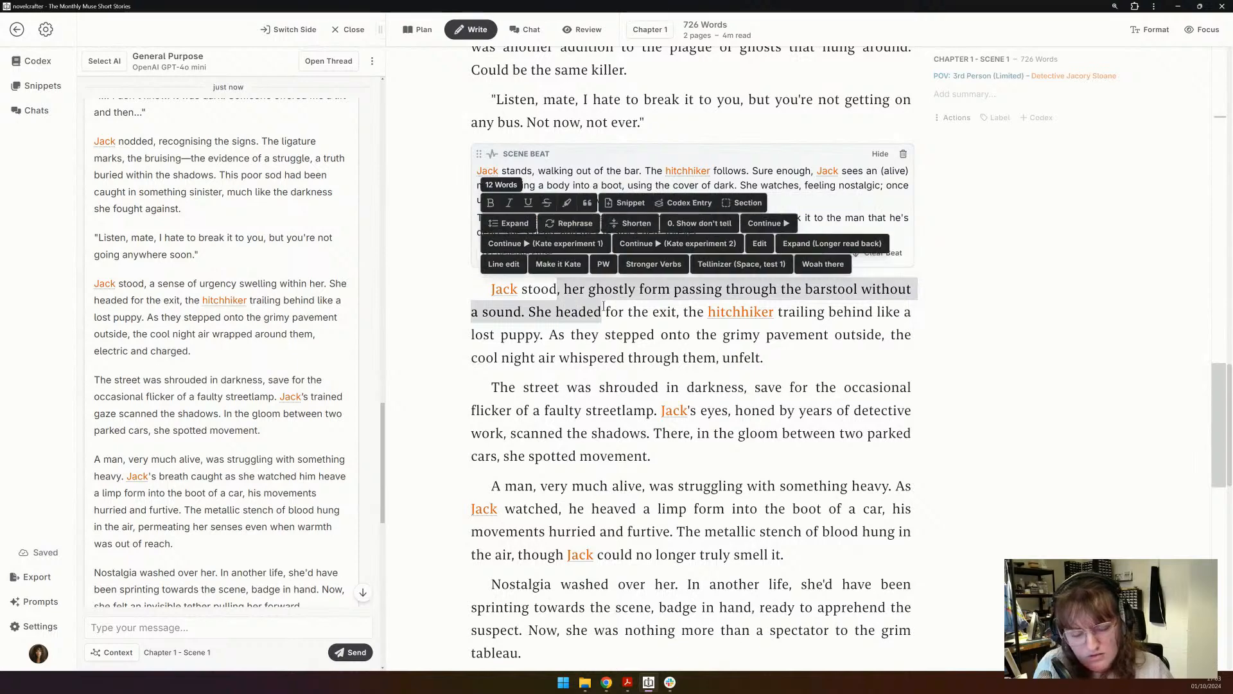
{"action": "key", "text": "BackSpace"}
{"action": "type", "text": "heading for the exit, the hitchhiker trailing behind like"}
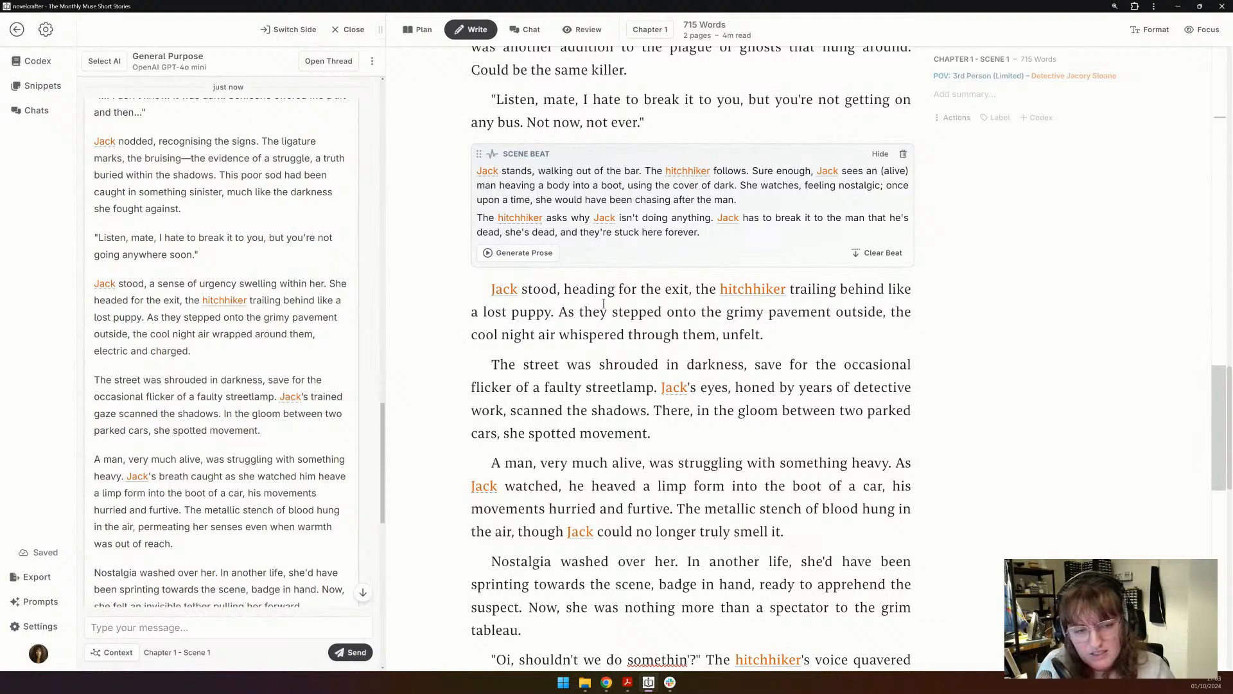
- Split the sentence after "exit" with a full stop and reword the second part as "The hitchhiker trailed behind like a lost puppy."
{"action": "left_click", "coordinate": [692, 290]}
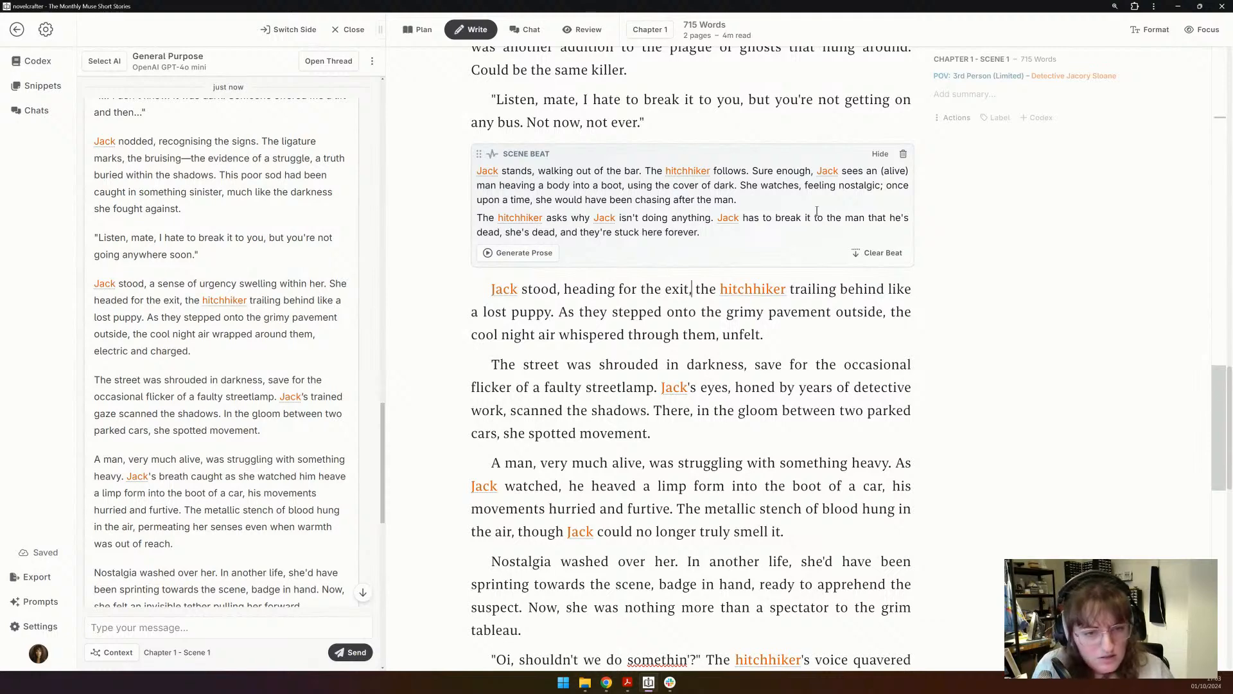
{"action": "key", "text": "BackSpace"}
{"action": "type", "text": "."}
{"action": "key", "text": "Right"}
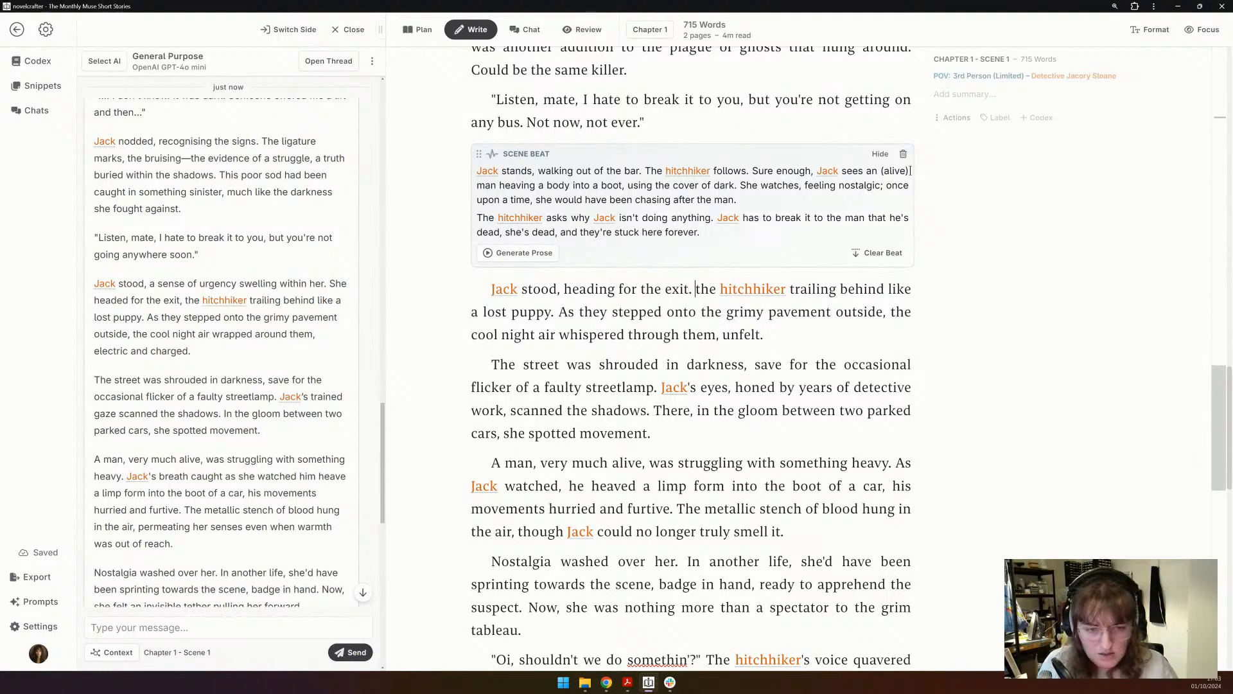
{"action": "key", "text": "Delete"}
{"action": "type", "text": "T"}
{"action": "scroll", "coordinate": [910, 170], "scroll_direction": "up", "scroll_amount": 1}
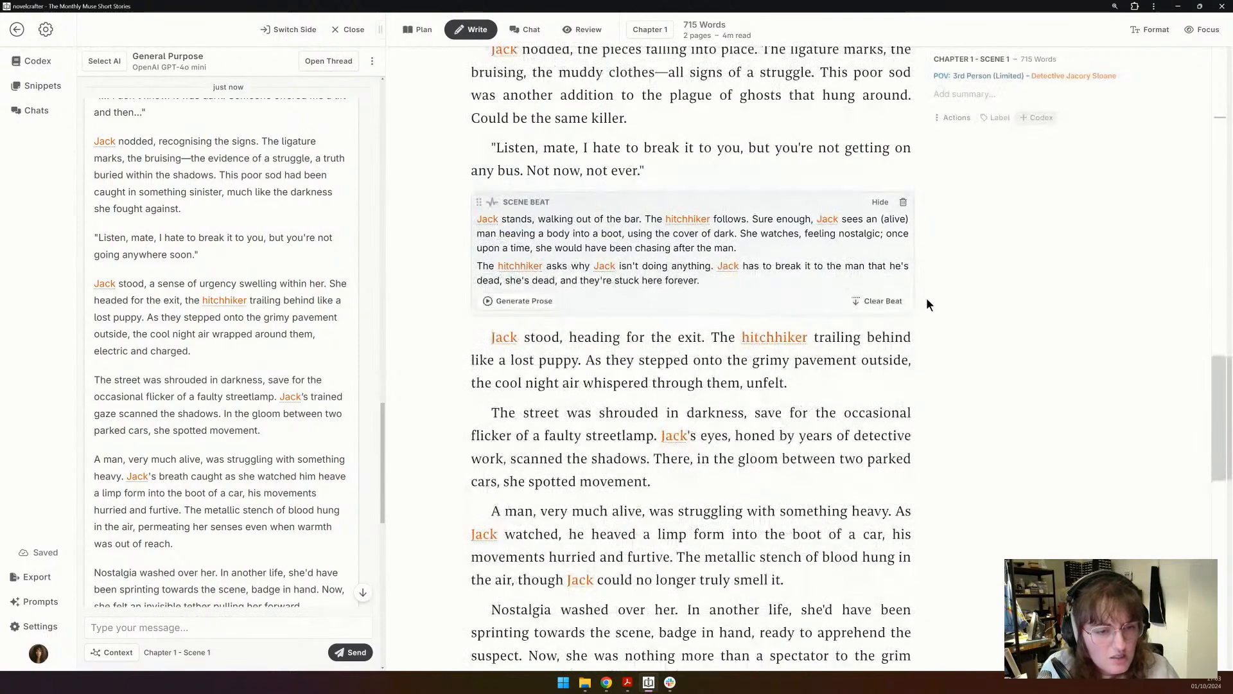
{"action": "left_click_drag", "start_coordinate": [859, 336], "coordinate": [841, 337]}
{"action": "type", "text": "ed"}
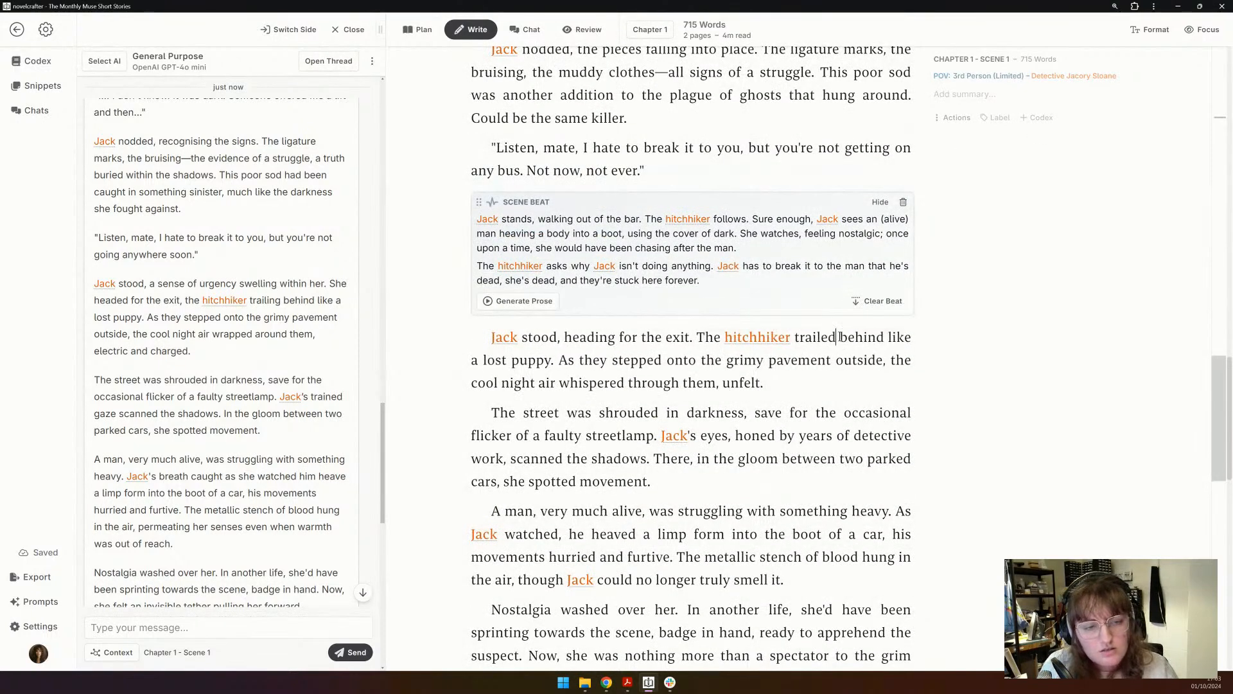
{"action": "scroll", "coordinate": [582, 347], "scroll_direction": "down", "scroll_amount": 1}
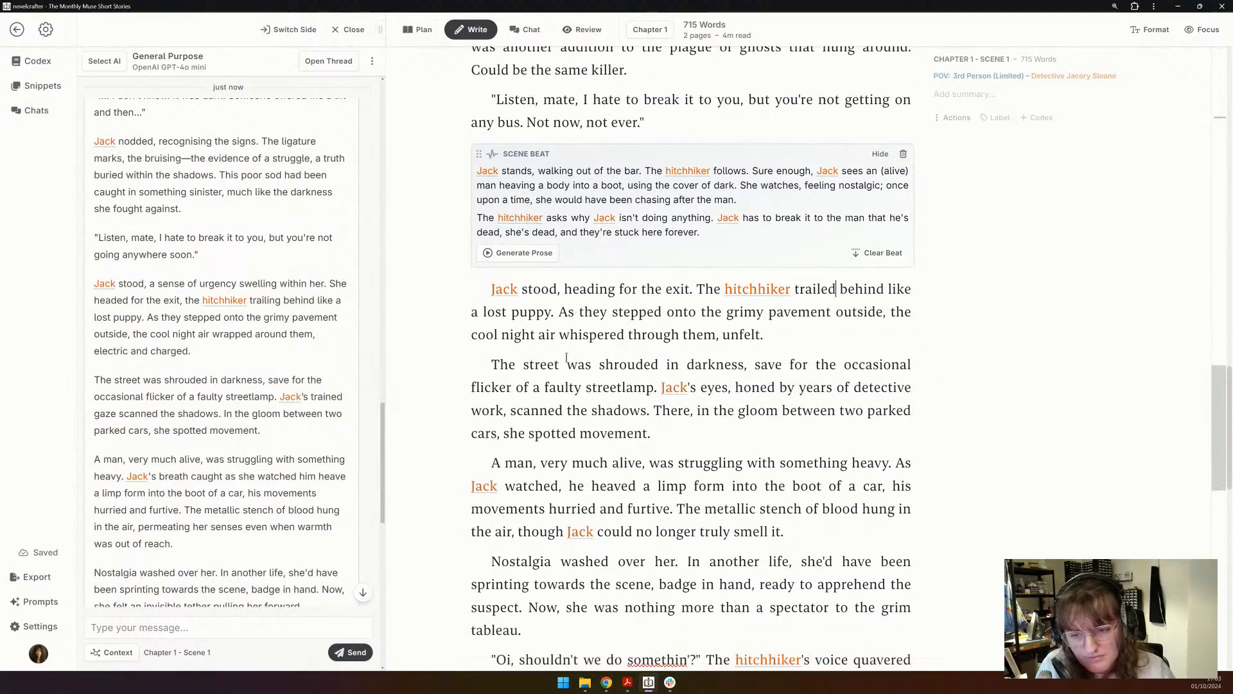
{"action": "scroll", "coordinate": [146, 386], "scroll_direction": "down", "scroll_amount": 2}
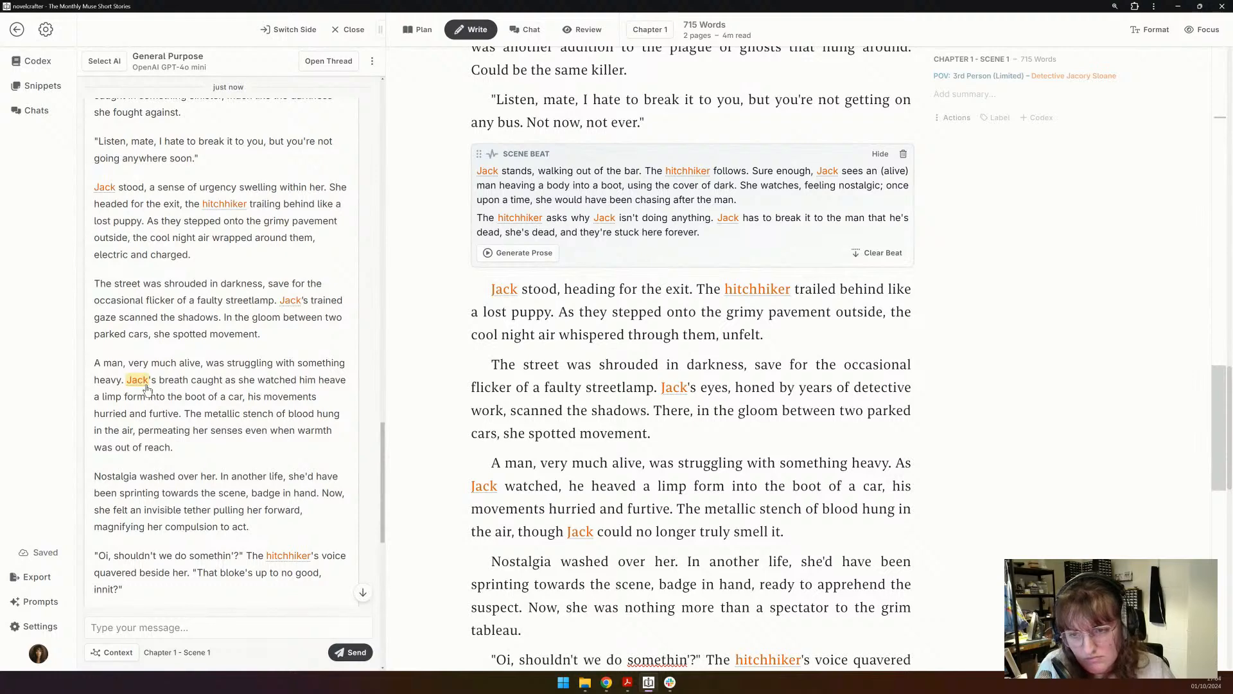
- Delete "'s eyes, honed by years of detective work," from the "The street was shrouded" paragraph so the sentence reads "Jack scanned the shadows."
{"action": "scroll", "coordinate": [486, 330], "scroll_direction": "down", "scroll_amount": 1}
{"action": "scroll", "coordinate": [485, 330], "scroll_direction": "down", "scroll_amount": 2}
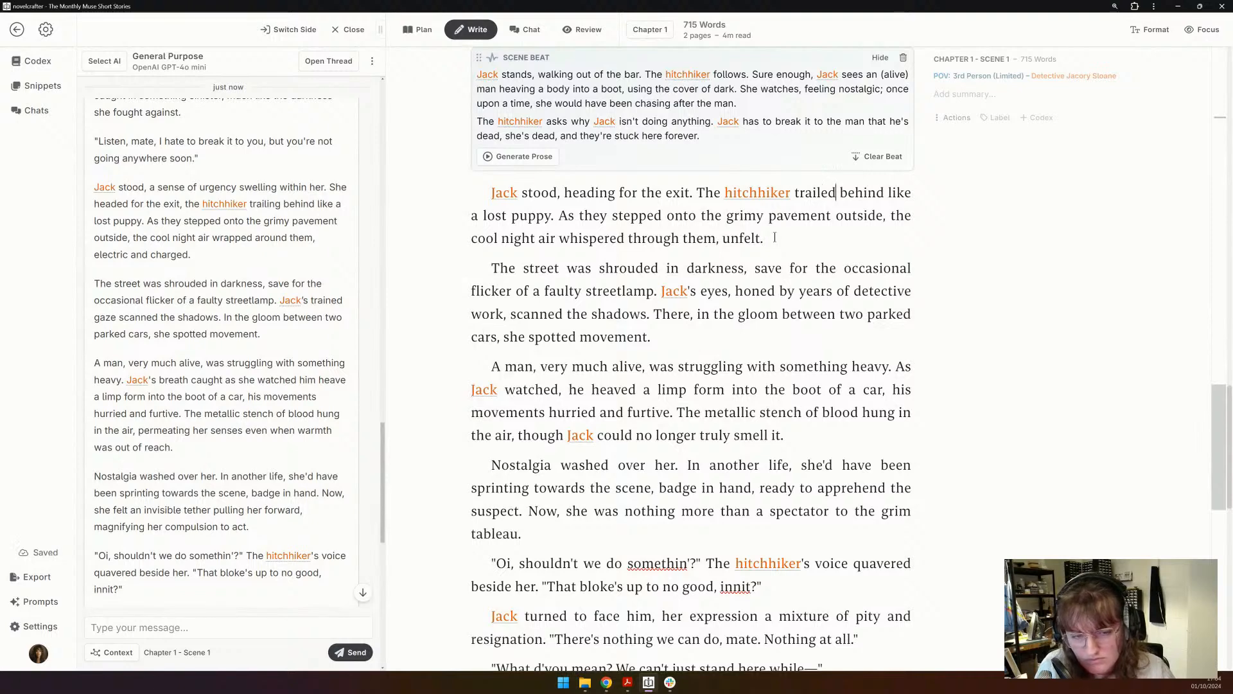
{"action": "double_click", "coordinate": [667, 293]}
{"action": "mouse_move", "coordinate": [665, 304]}
{"action": "left_mouse_down"}
{"action": "mouse_move", "coordinate": [652, 315]}
{"action": "mouse_move", "coordinate": [673, 293]}
{"action": "left_mouse_up"}
{"action": "left_click", "coordinate": [837, 292]}
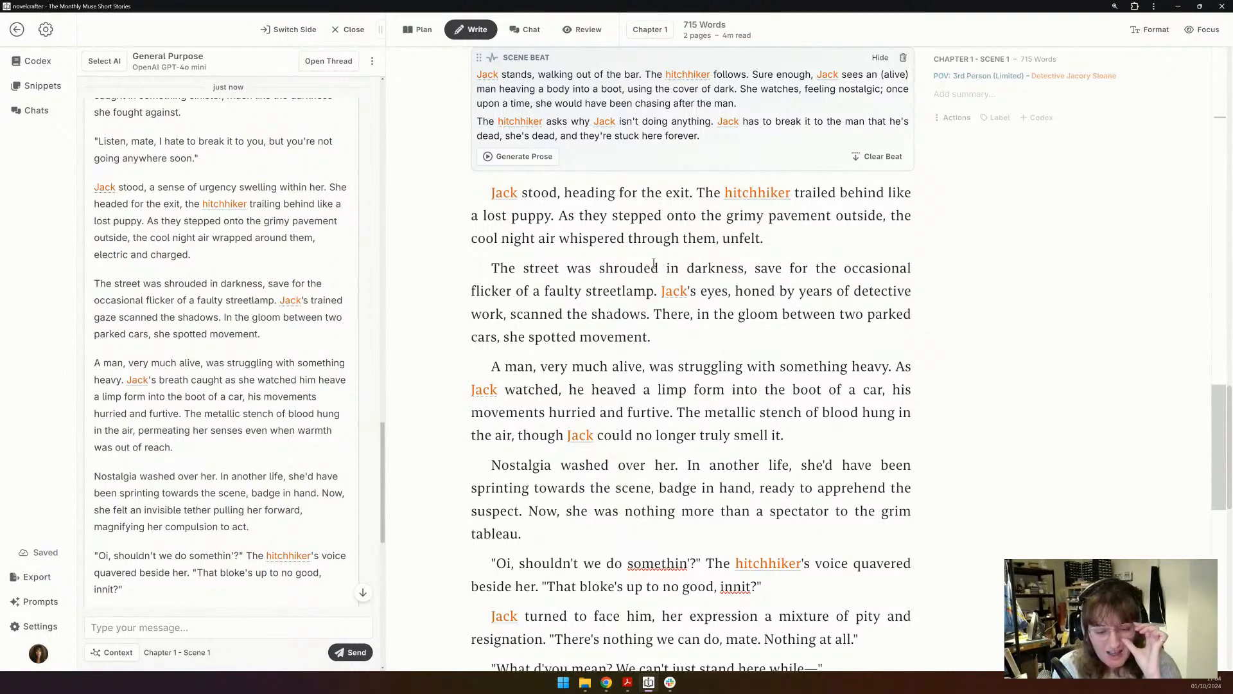
{"action": "scroll", "coordinate": [654, 264], "scroll_direction": "up", "scroll_amount": 1}
{"action": "scroll", "coordinate": [652, 262], "scroll_direction": "down", "scroll_amount": 1}
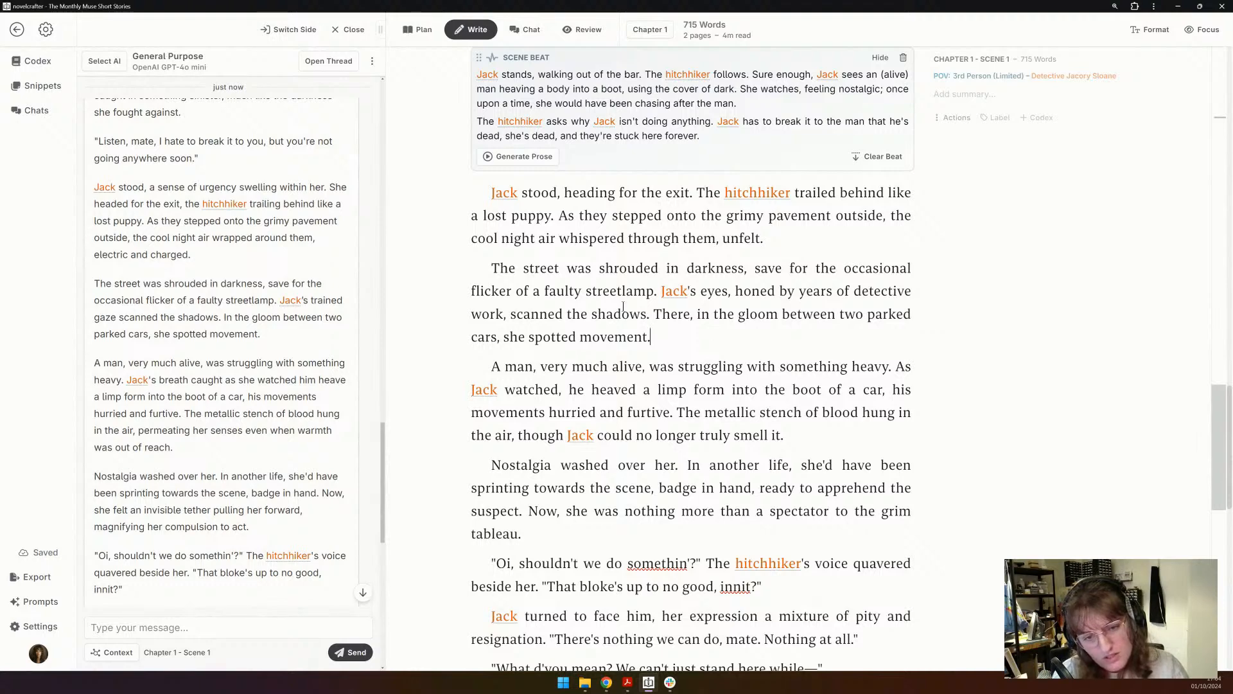
{"action": "left_click_drag", "start_coordinate": [689, 291], "coordinate": [504, 318]}
{"action": "key", "text": "BackSpace"}
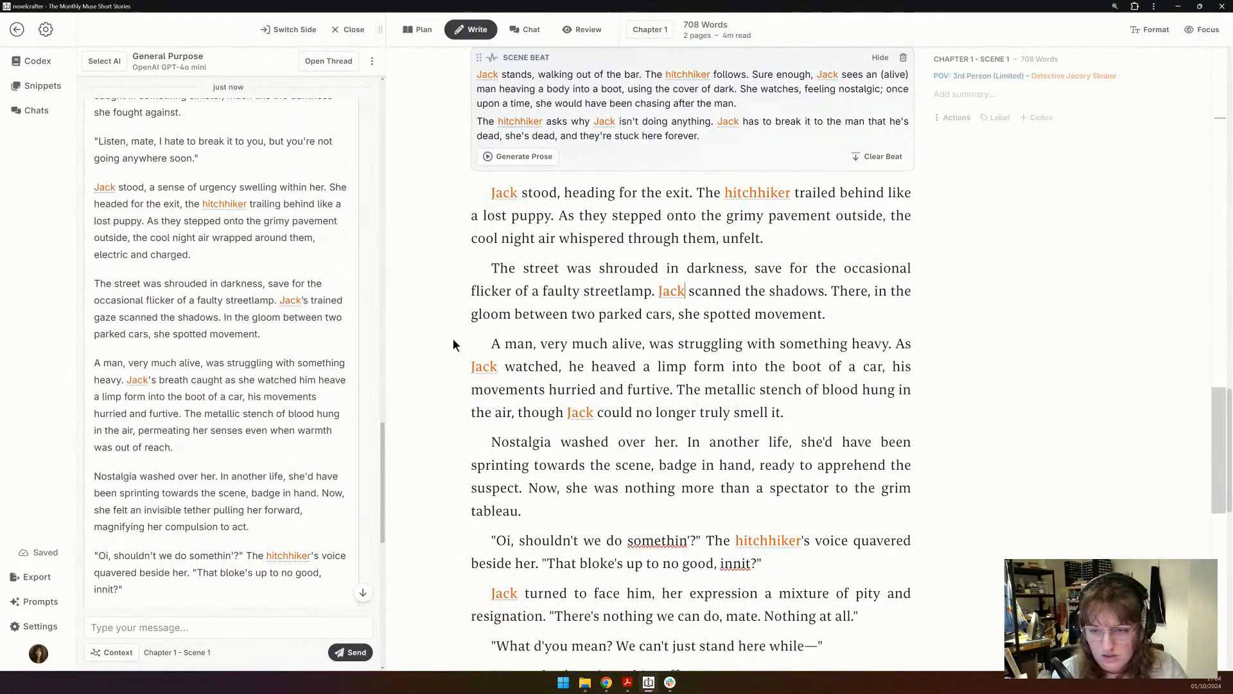
- Replace the sentence starting "There, in the gloom" with the AI rewrite "In the gloom between two parked cars, she spotted movement."
{"action": "left_click_drag", "start_coordinate": [262, 333], "coordinate": [223, 319]}
{"action": "key", "text": "ctrl+c"}
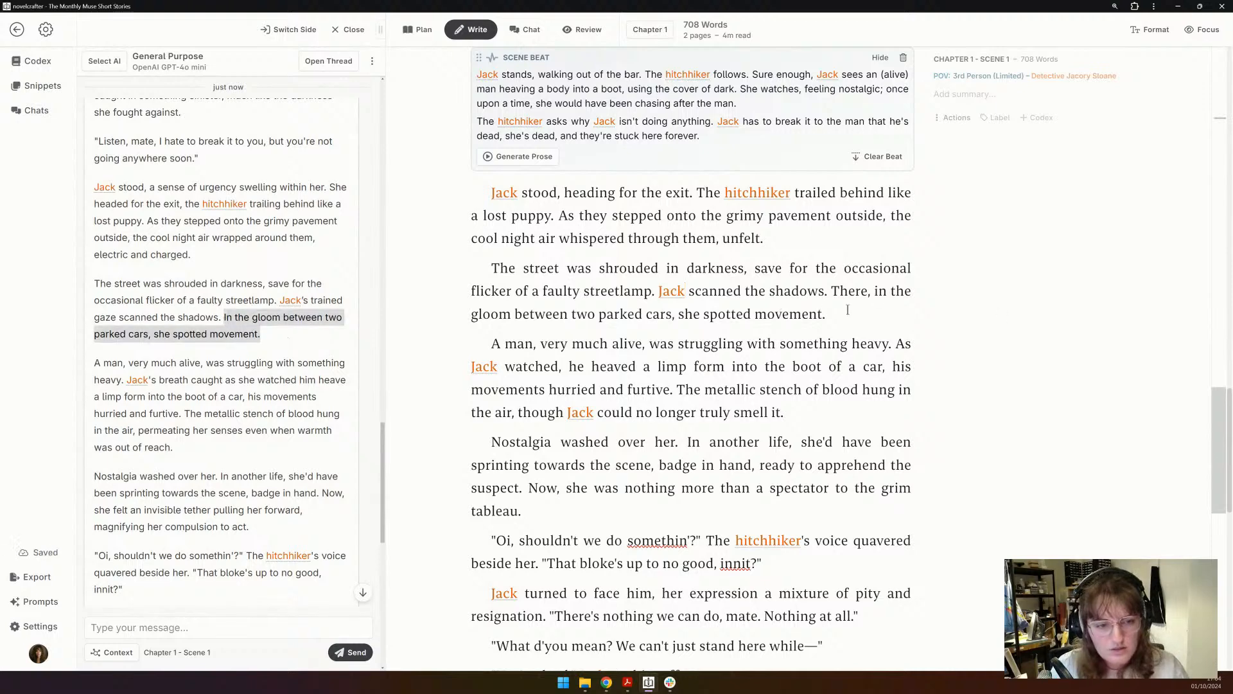
{"action": "left_click_drag", "start_coordinate": [830, 314], "coordinate": [833, 290]}
{"action": "key", "text": "ctrl+v"}
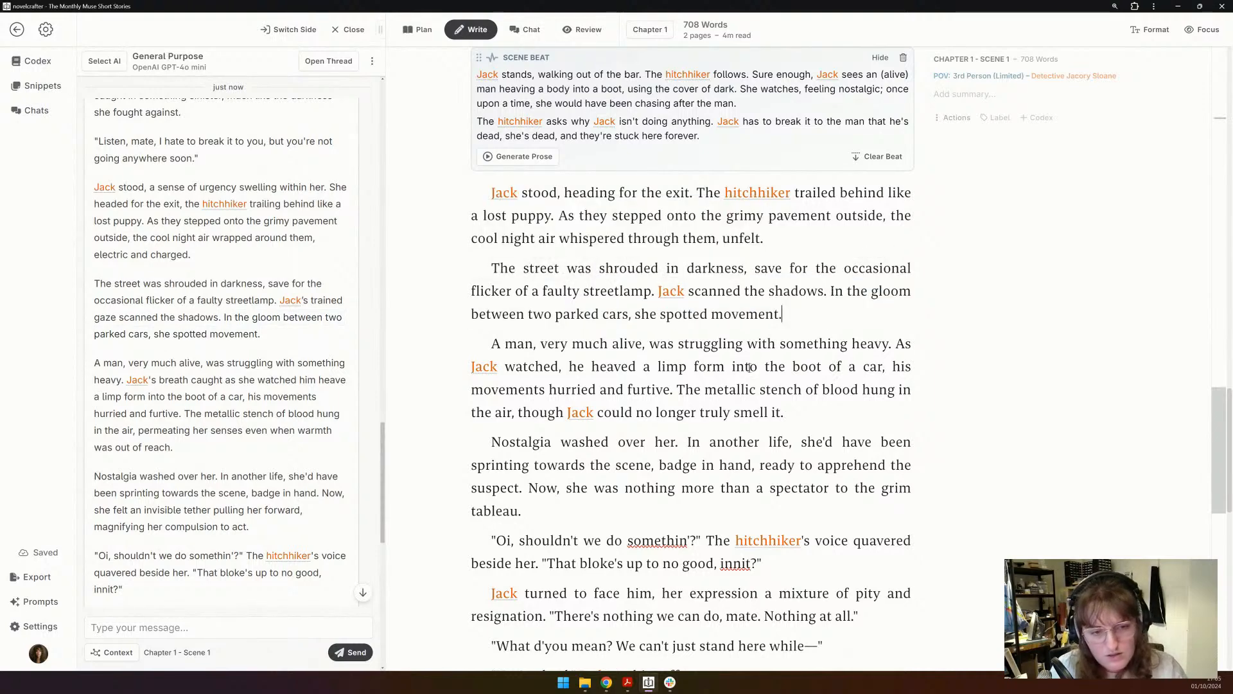
- Replace the "A man, very much alive" paragraph with its AI-rewritten version from the chat and remove the extra blank line below it
{"action": "scroll", "coordinate": [233, 366], "scroll_direction": "down", "scroll_amount": 1}
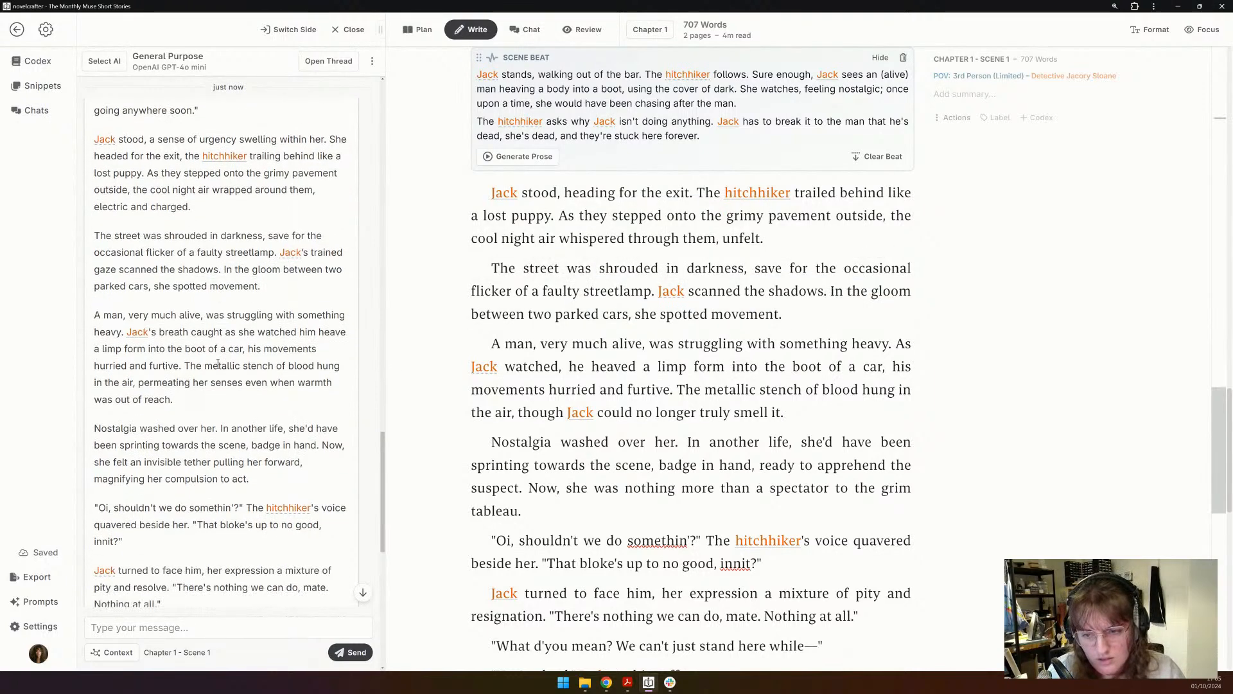
{"action": "scroll", "coordinate": [219, 365], "scroll_direction": "down", "scroll_amount": 1}
{"action": "scroll", "coordinate": [383, 349], "scroll_direction": "down", "scroll_amount": 2}
{"action": "scroll", "coordinate": [383, 350], "scroll_direction": "up", "scroll_amount": 2}
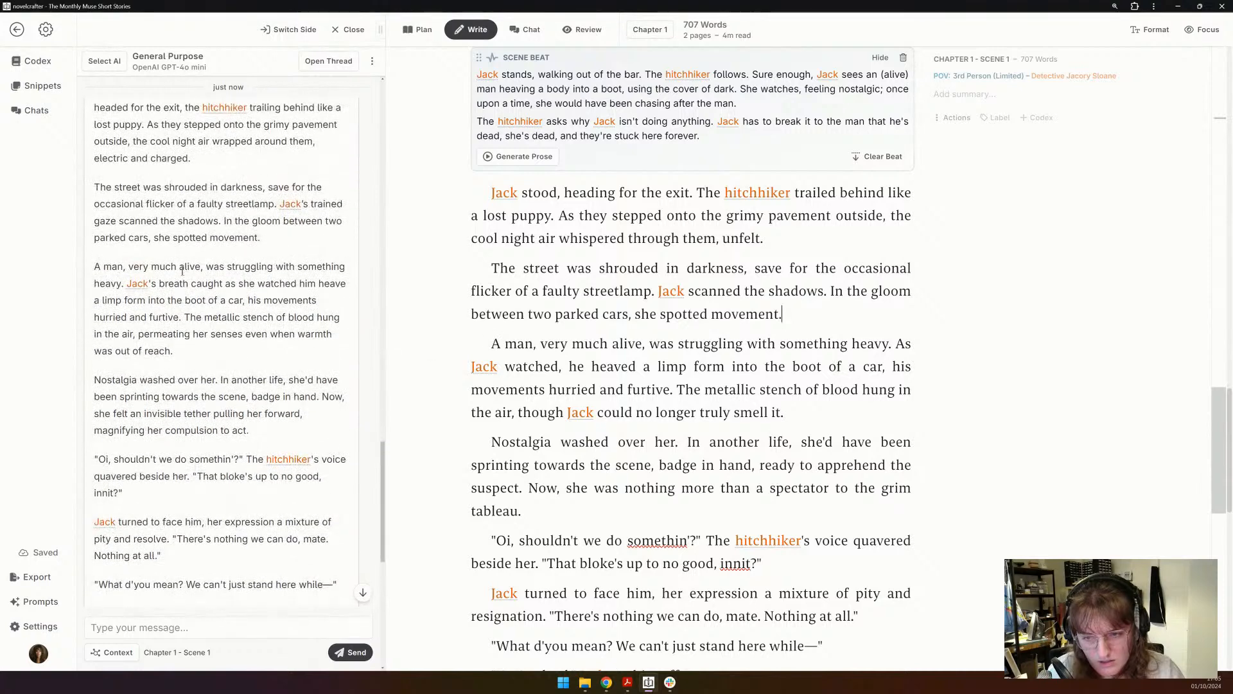
{"action": "triple_click", "coordinate": [245, 298]}
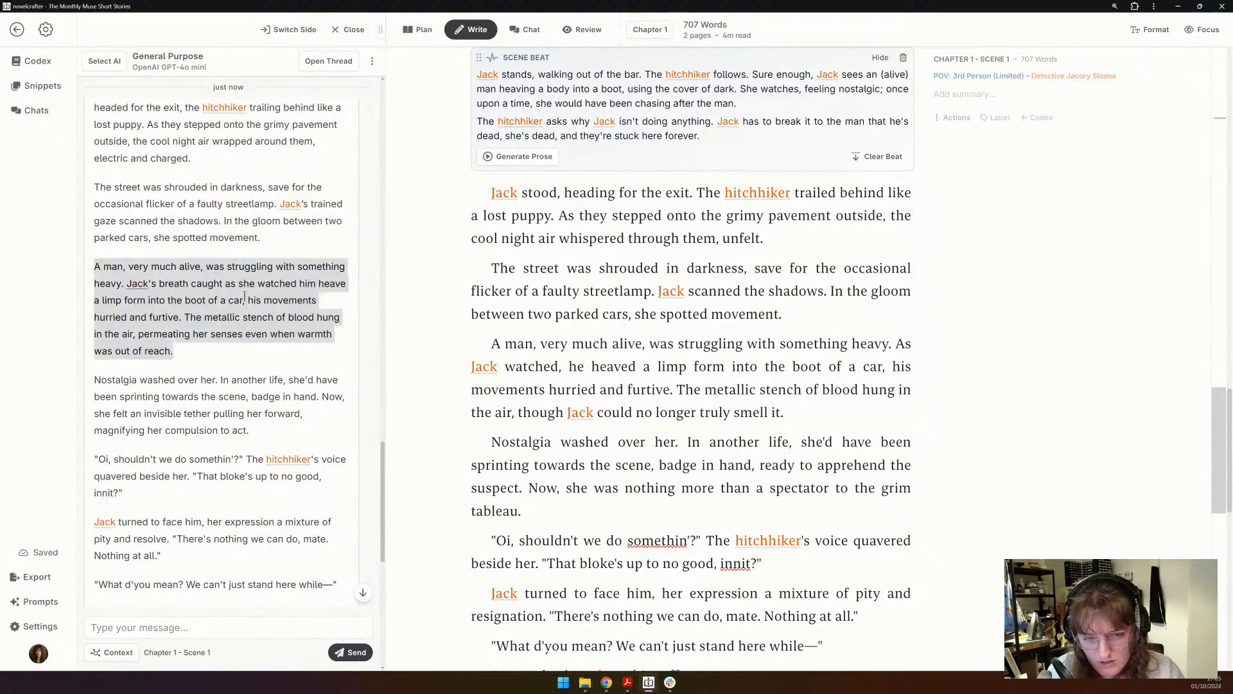
{"action": "left_click", "coordinate": [245, 297]}
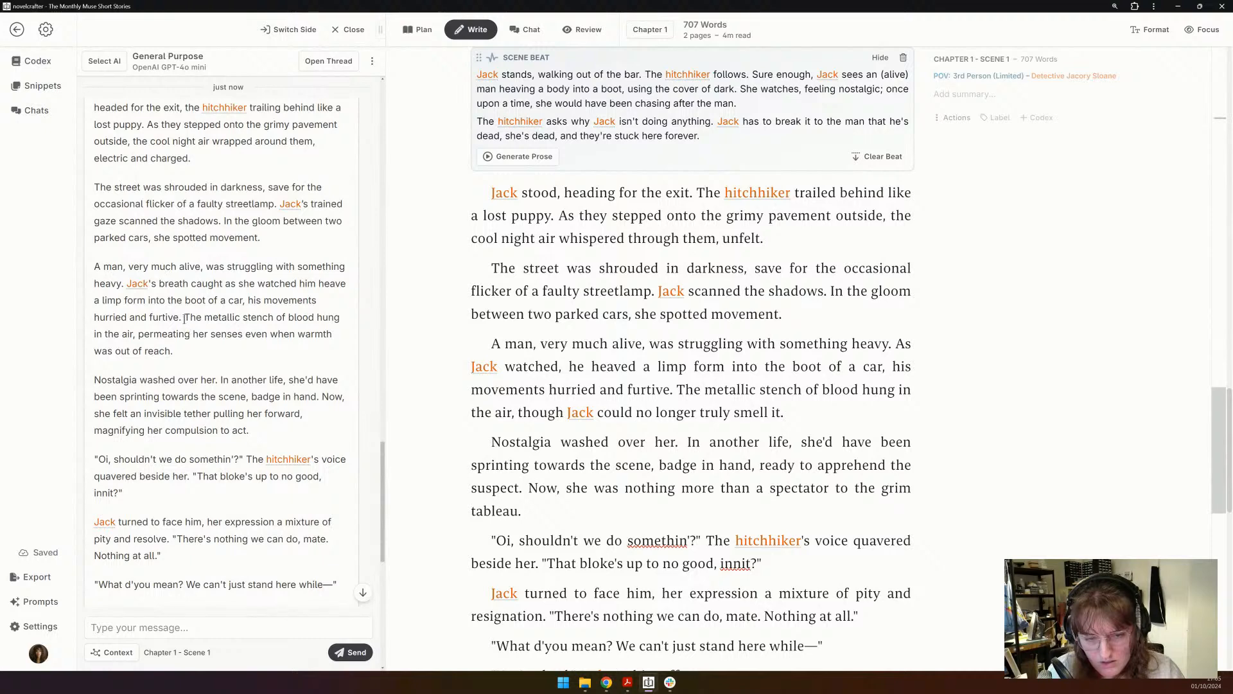
{"action": "triple_click", "coordinate": [185, 318]}
{"action": "key", "text": "ctrl+c"}
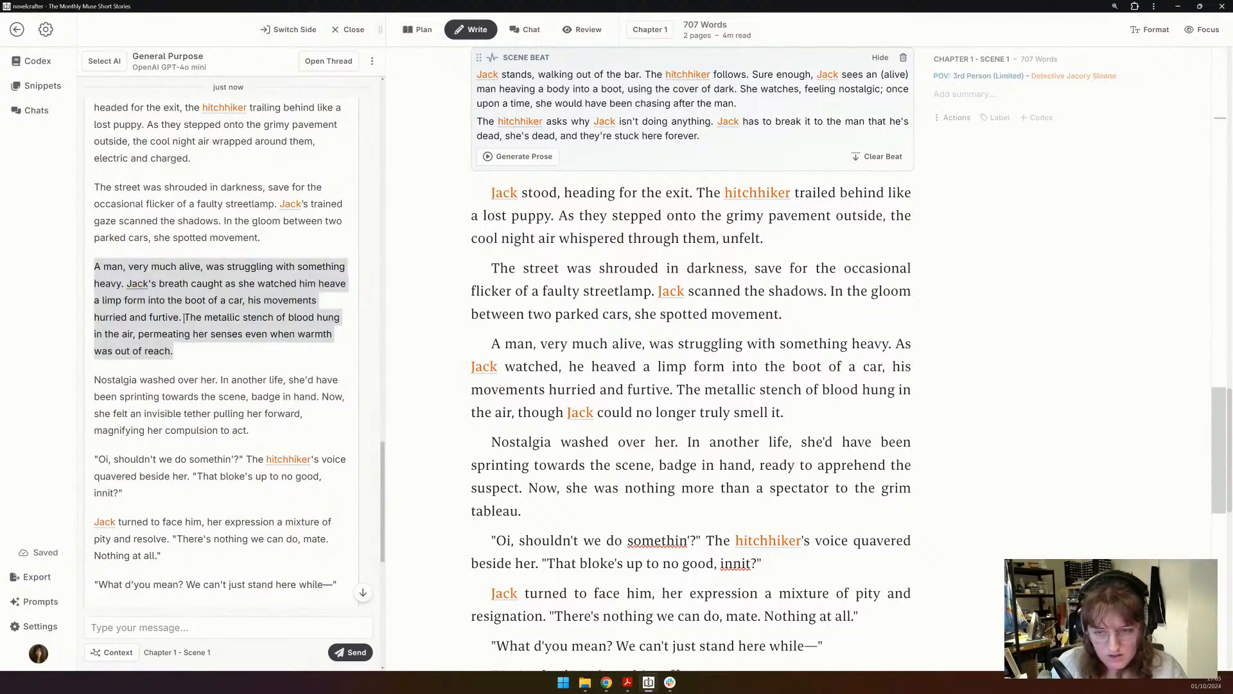
{"action": "triple_click", "coordinate": [646, 368]}
{"action": "key", "text": "ctrl+v"}
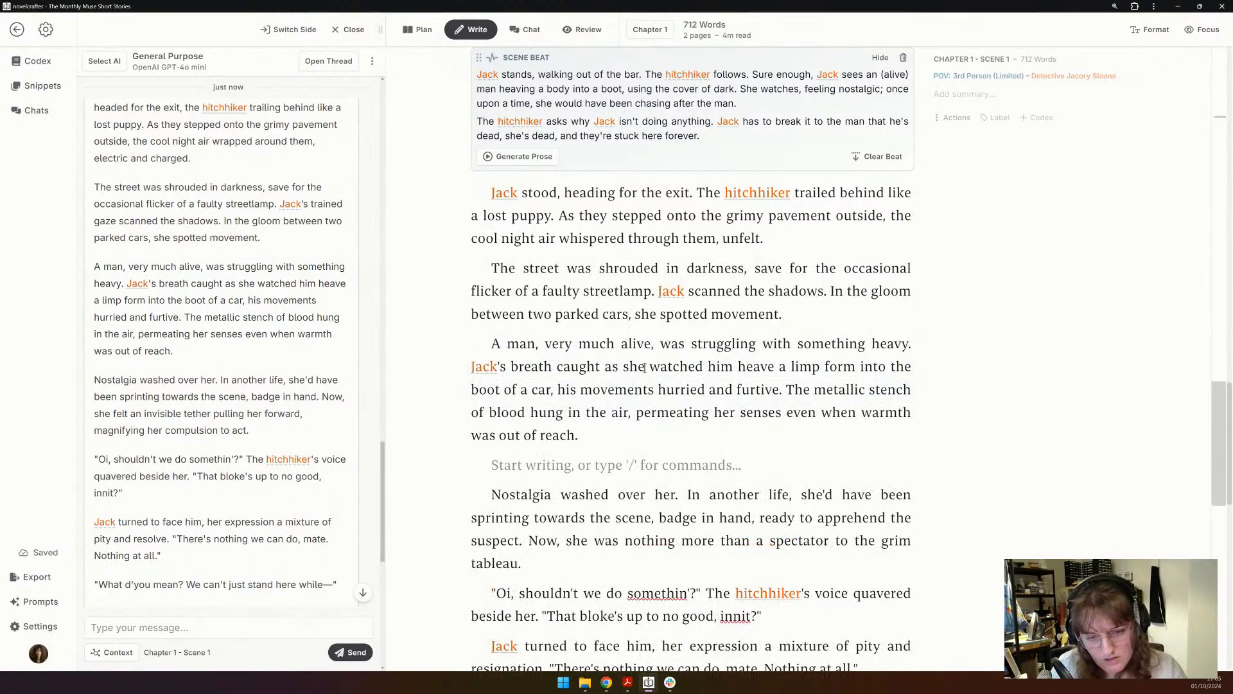
{"action": "scroll", "coordinate": [644, 367], "scroll_direction": "down", "scroll_amount": 1}
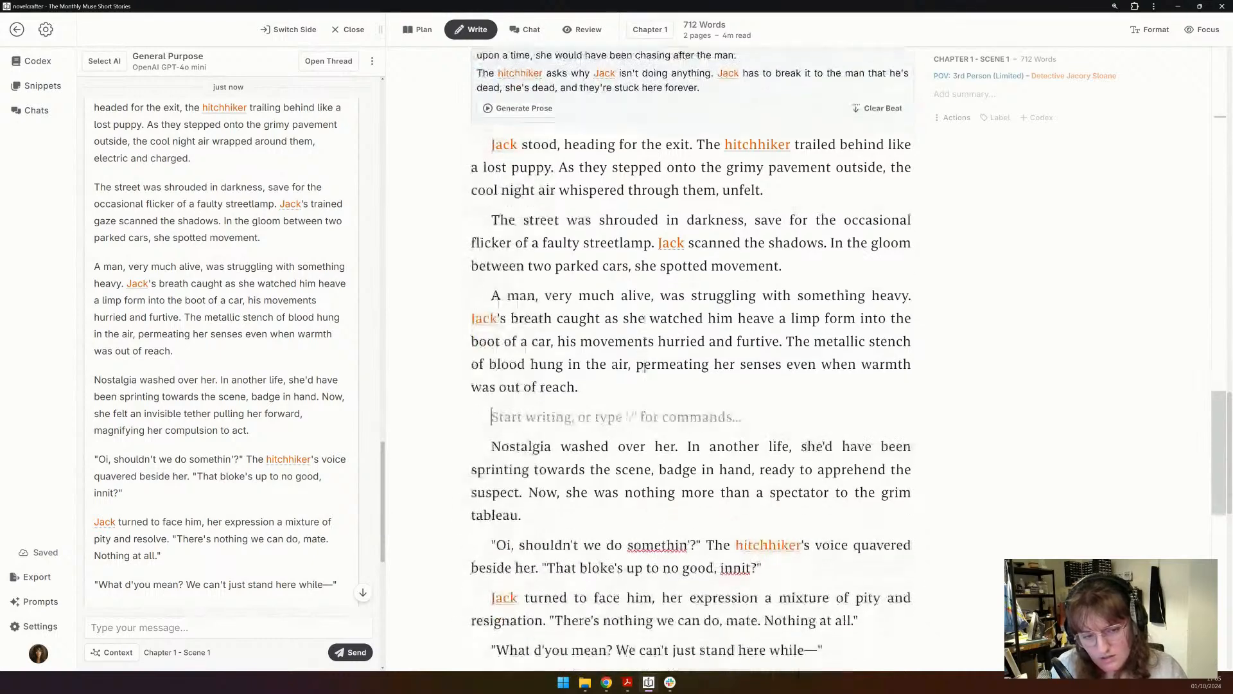
{"action": "key", "text": "Delete"}
- Delete the text after "Oi, shouldn't we do somethin'?" in that paragraph and the narration before "There's nothing we can do, mate."
{"action": "scroll", "coordinate": [661, 332], "scroll_direction": "down", "scroll_amount": 2}
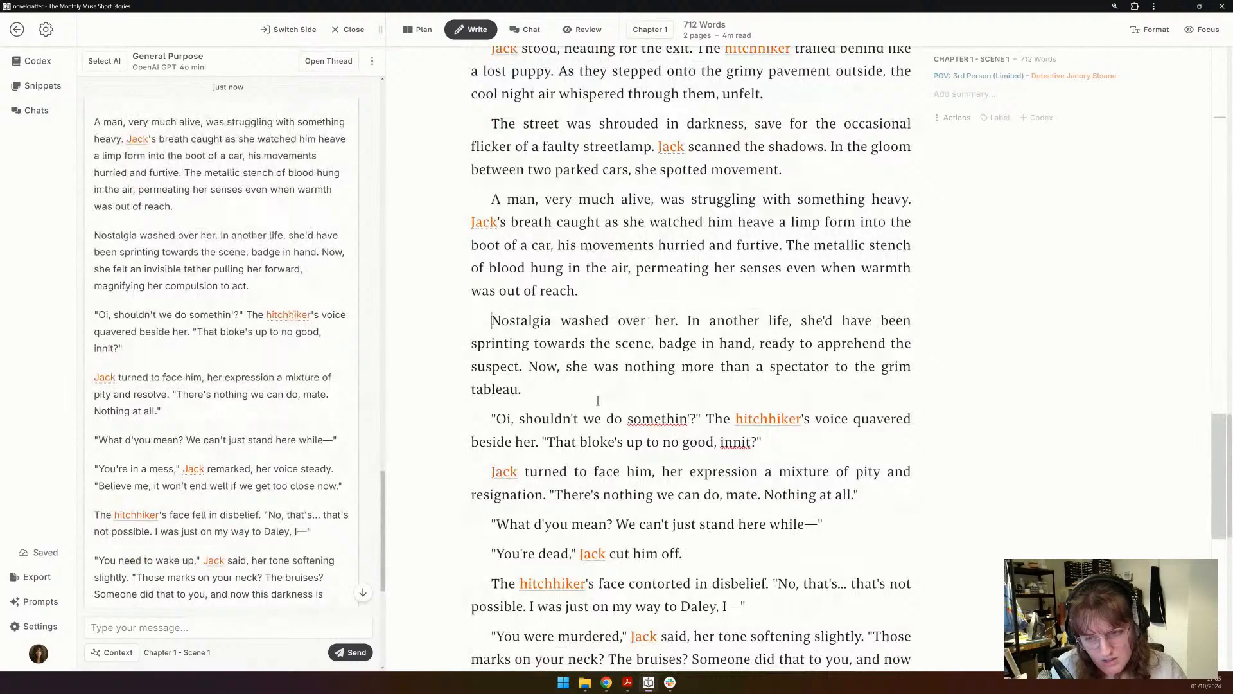
{"action": "scroll", "coordinate": [597, 400], "scroll_direction": "down", "scroll_amount": 1}
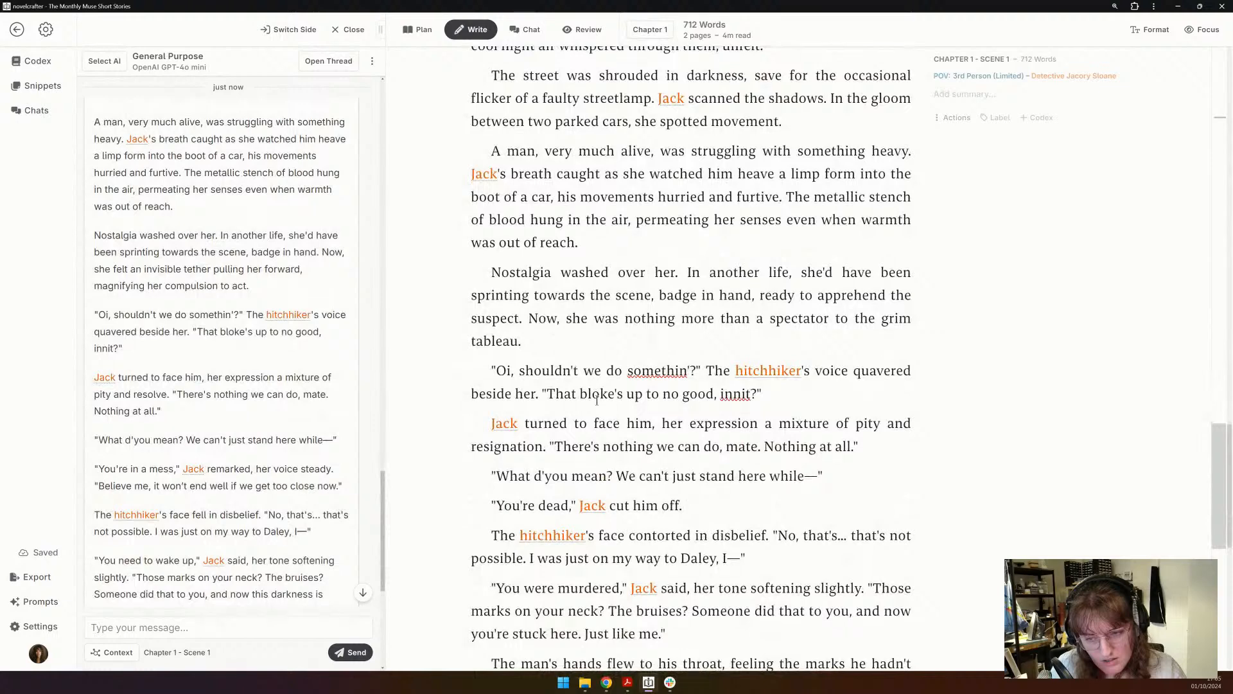
{"action": "scroll", "coordinate": [597, 400], "scroll_direction": "down", "scroll_amount": 1}
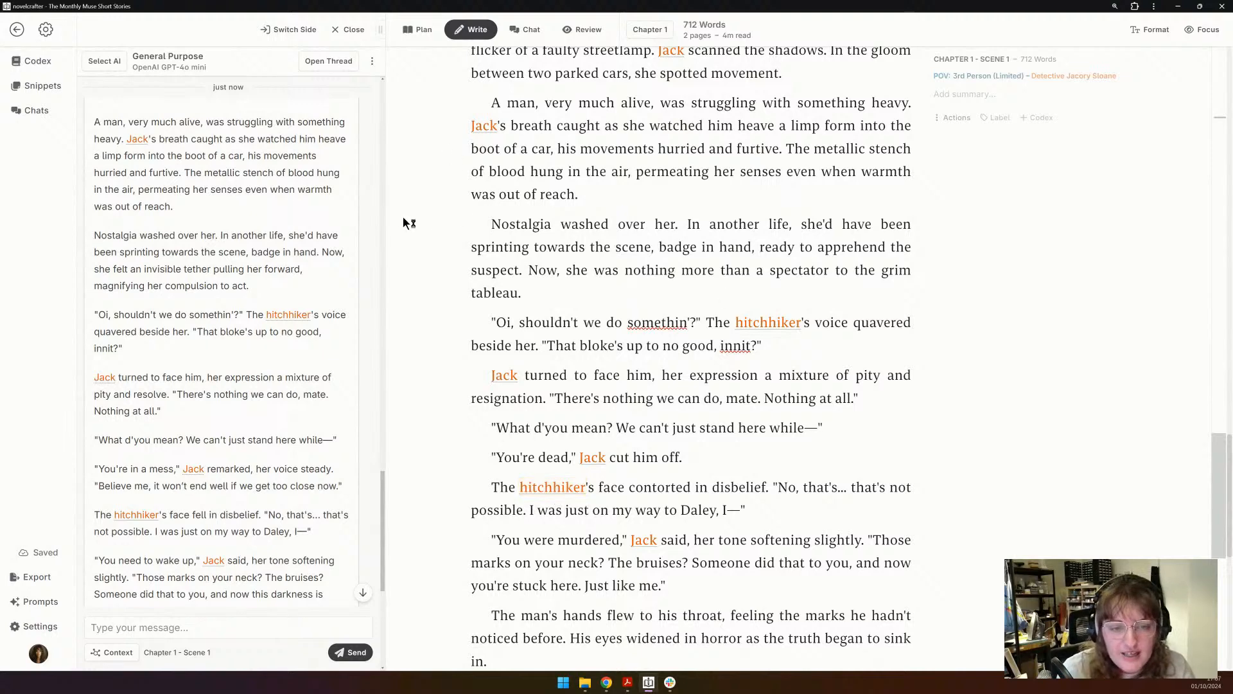
{"action": "scroll", "coordinate": [468, 207], "scroll_direction": "down", "scroll_amount": 3}
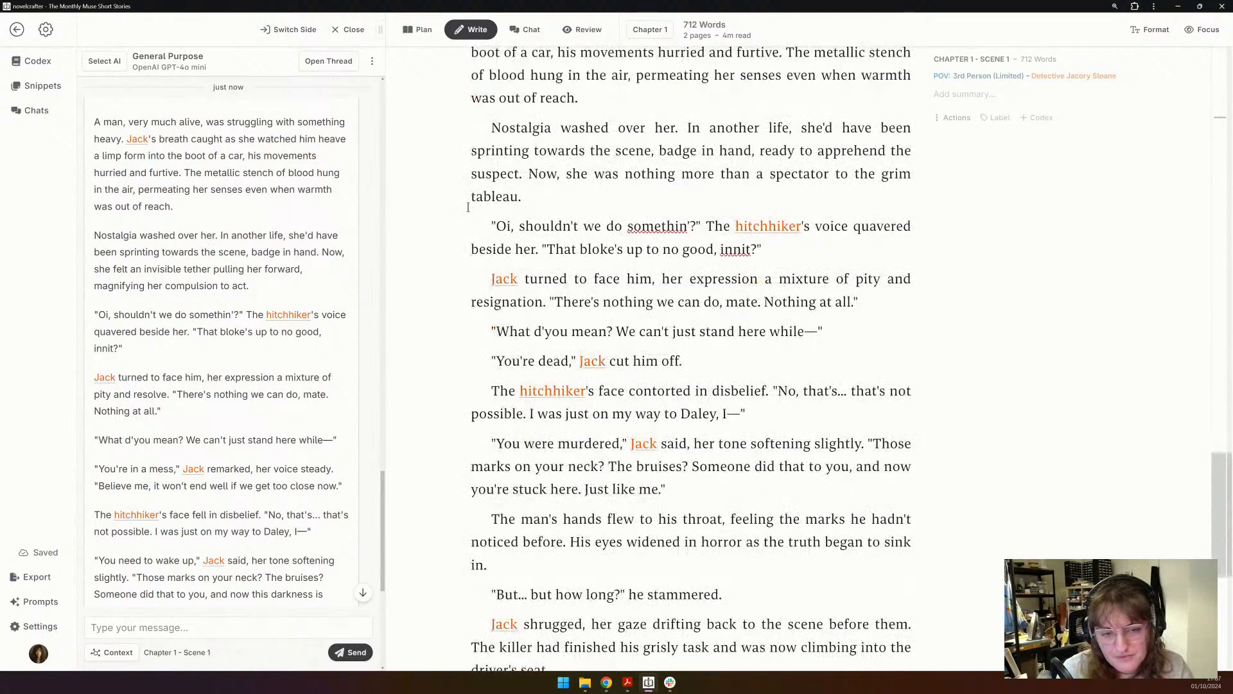
{"action": "left_click_drag", "start_coordinate": [790, 255], "coordinate": [700, 226]}
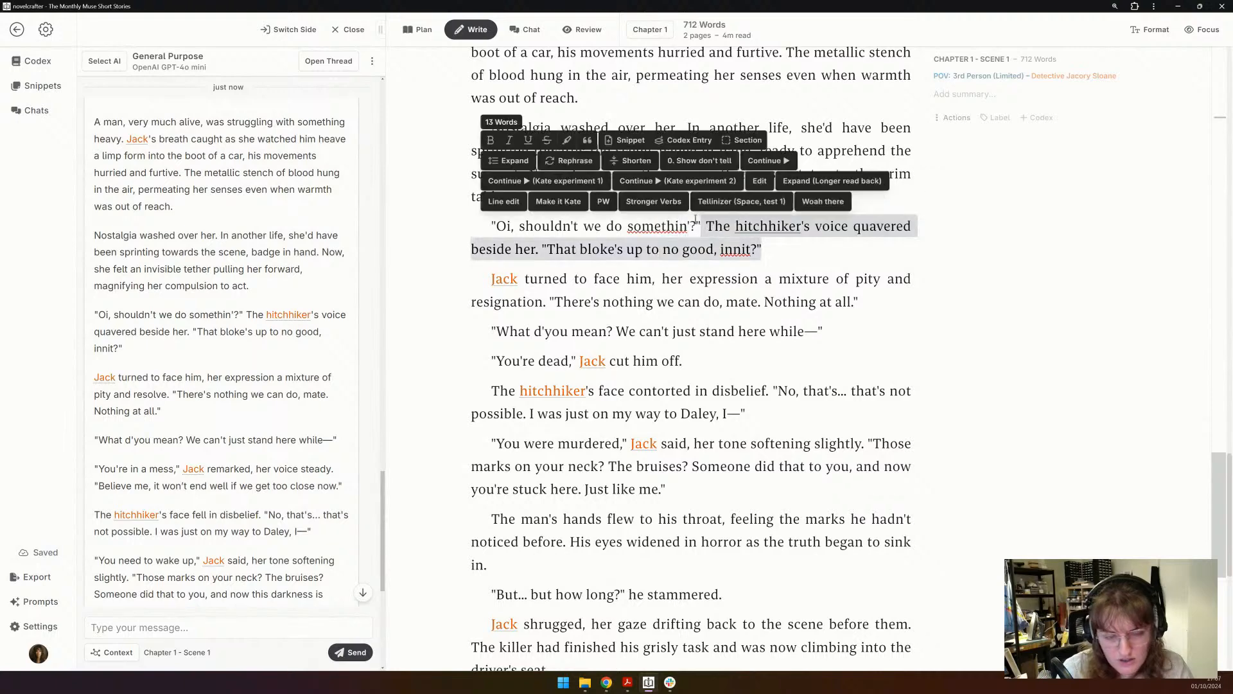
{"action": "key", "text": "BackSpace"}
{"action": "left_click", "coordinate": [482, 255]}
{"action": "left_click_drag", "start_coordinate": [483, 255], "coordinate": [552, 278]}
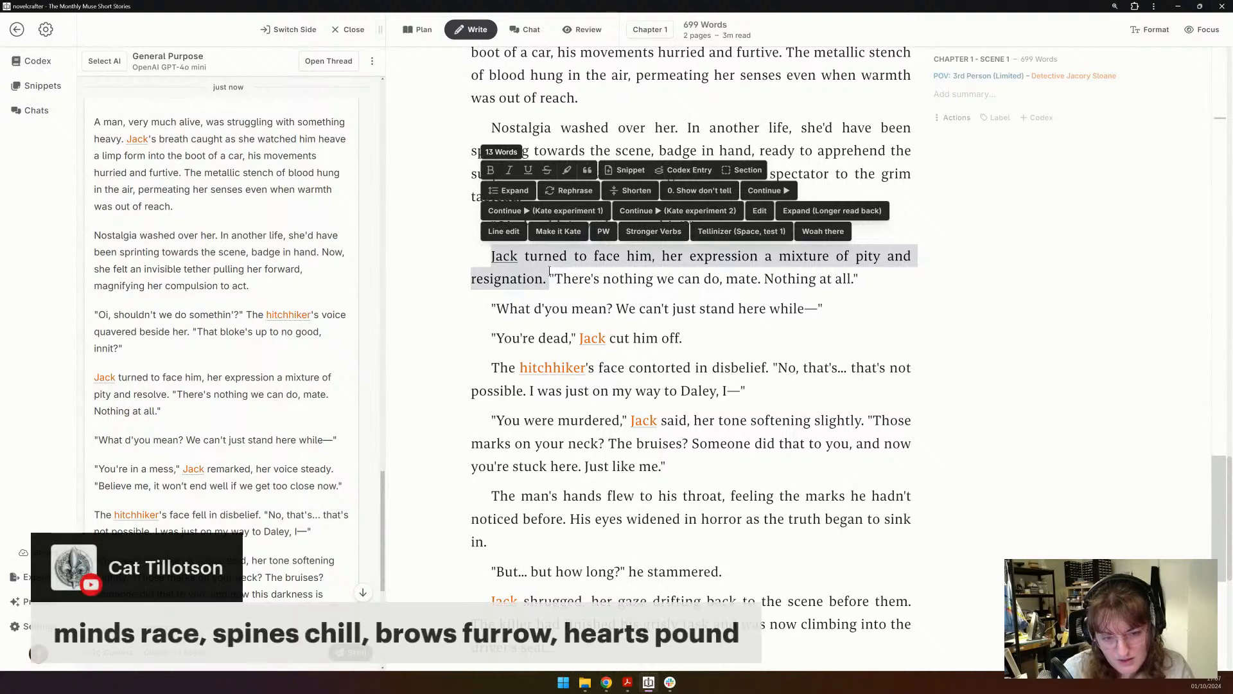
{"action": "key", "text": "BackSpace"}
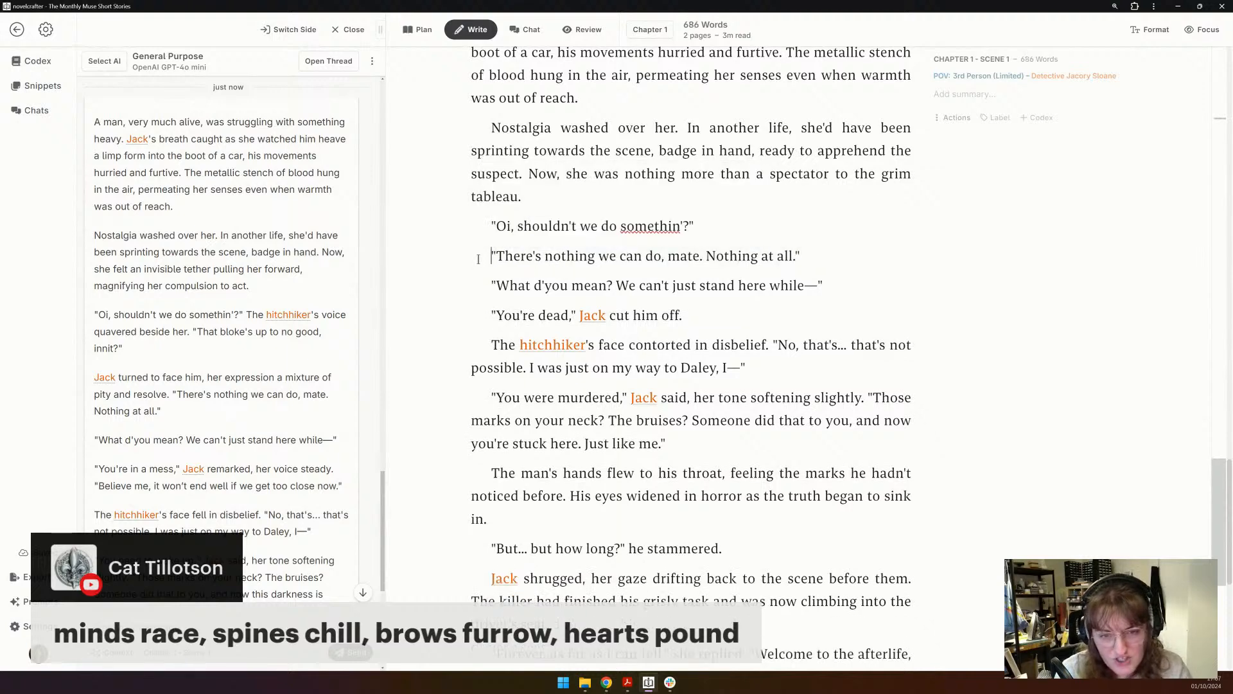
- Insert a new empty scene beat below the line "Oi, shouldn't we do somethin'?"
{"action": "left_click_drag", "start_coordinate": [482, 255], "coordinate": [732, 321]}
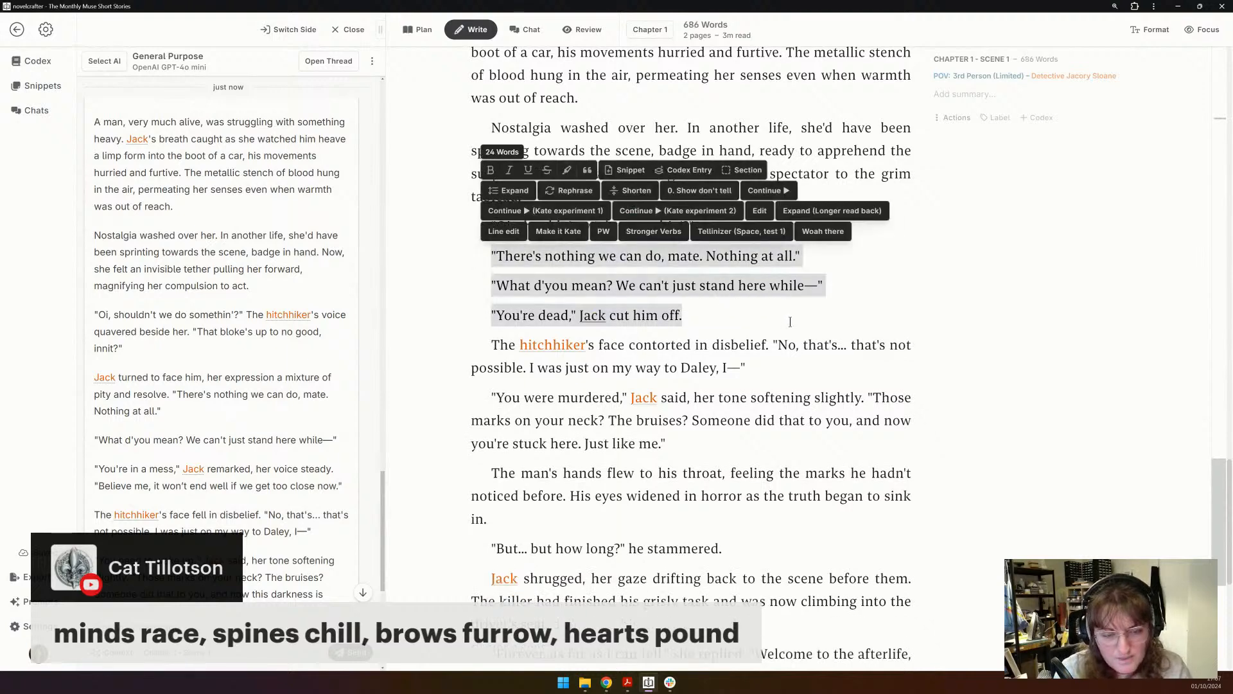
{"action": "left_click", "coordinate": [709, 221]}
{"action": "key", "text": "Return"}
{"action": "key", "text": "Return"}
{"action": "key", "text": "Up"}
{"action": "type", "text": "/"}
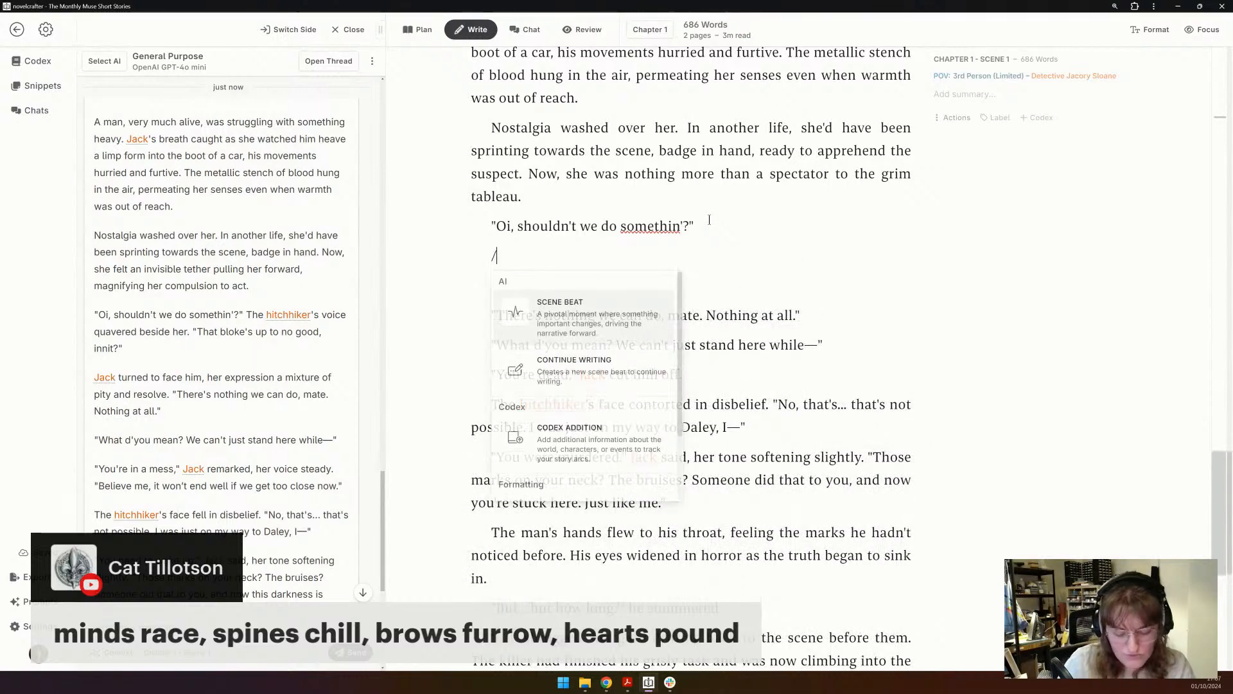
{"action": "key", "text": "Return"}
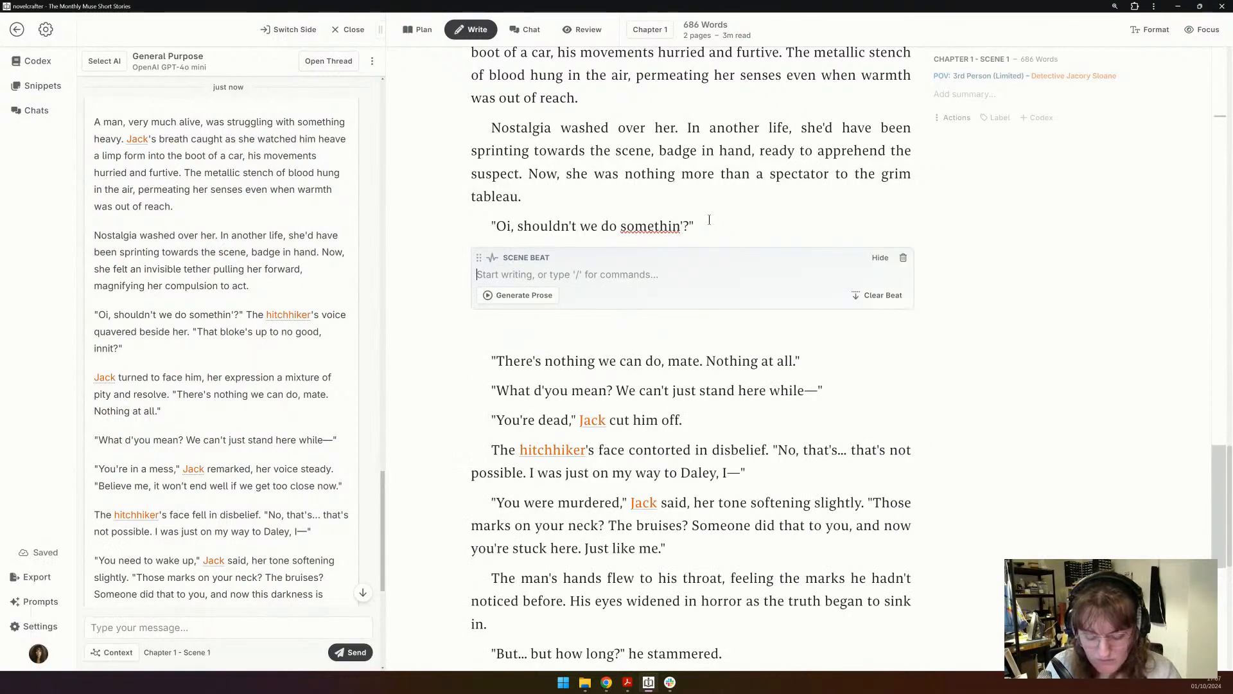
- Start the new scene beat with "Jack waves a hand for the man to go ahead,"
{"action": "type", "text": "Jack "}
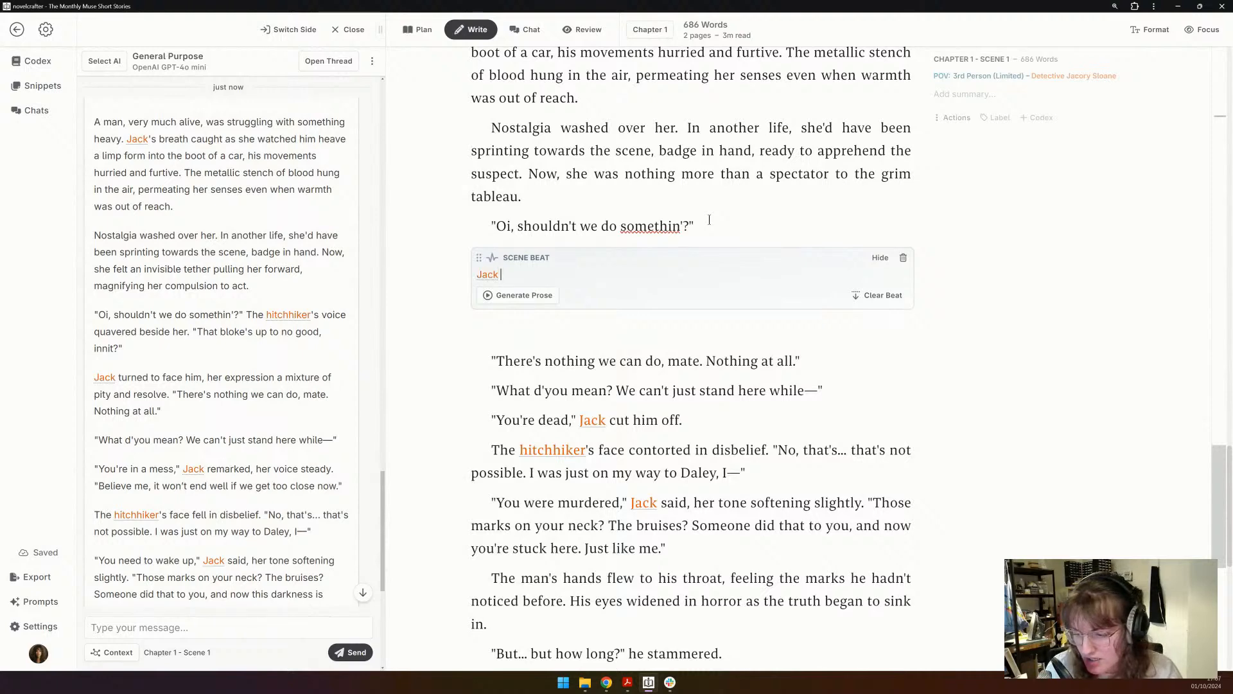
{"action": "type", "text": "say s"}
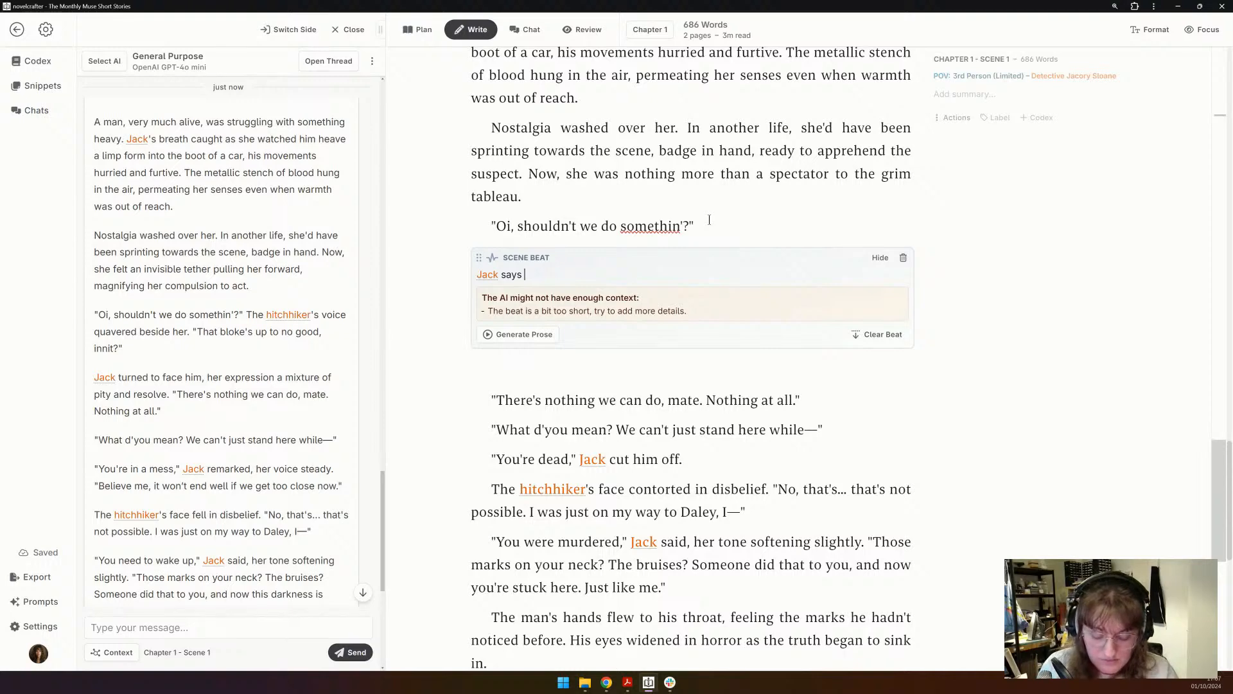
{"action": "key", "text": "BackSpace"}
{"action": "key", "text": "BackSpace"}
{"action": "key", "text": "BackSpace"}
{"action": "key", "text": "BackSpace"}
{"action": "key", "text": "BackSpace"}
{"action": "type", "text": "wave"}
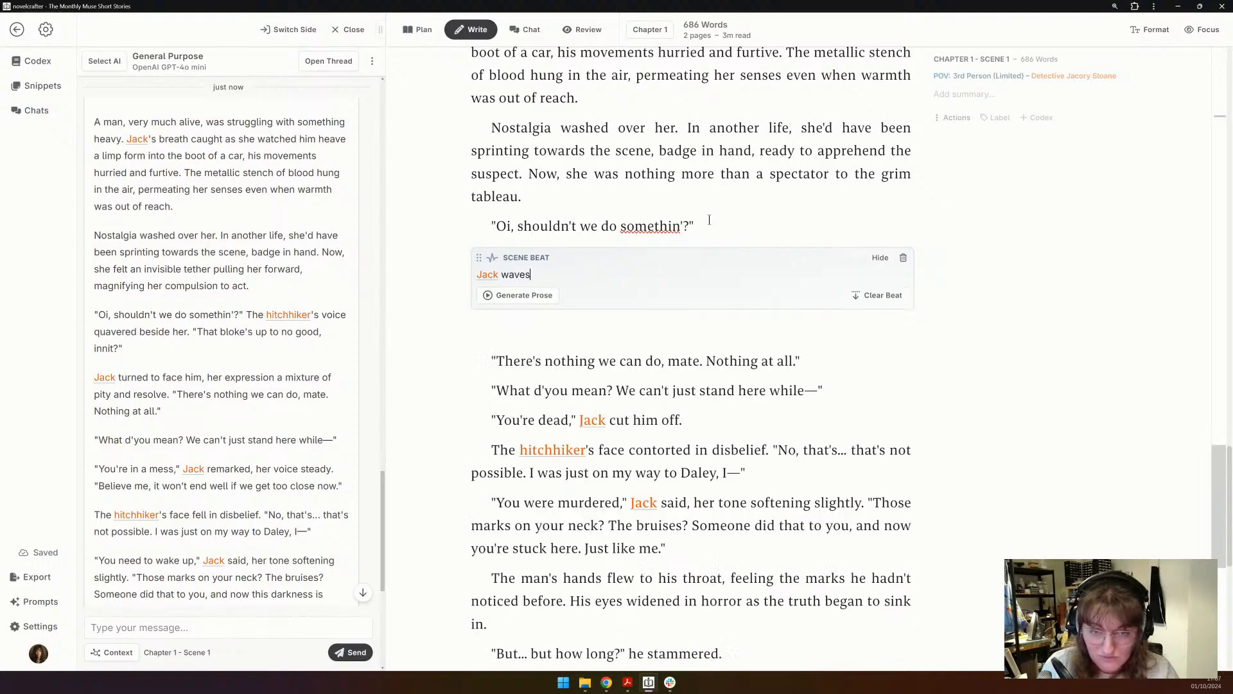
{"action": "type", "text": "s a hand for the man to "}
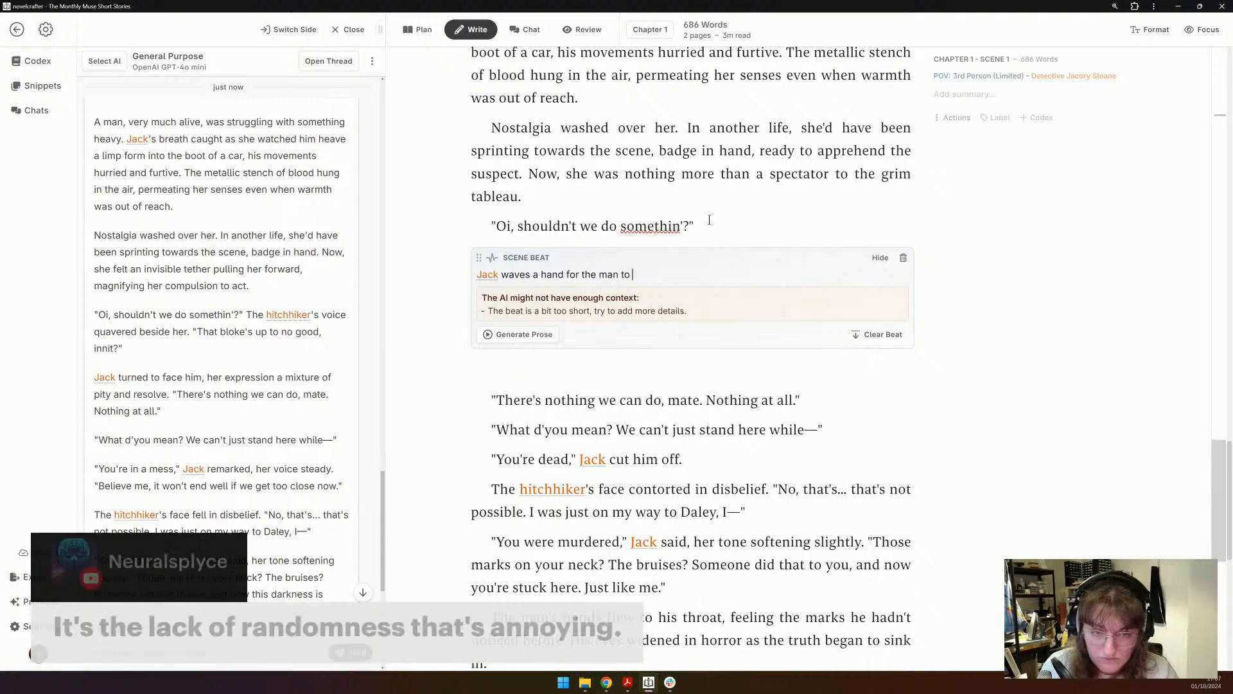
{"action": "type", "text": "go ahead, but"}
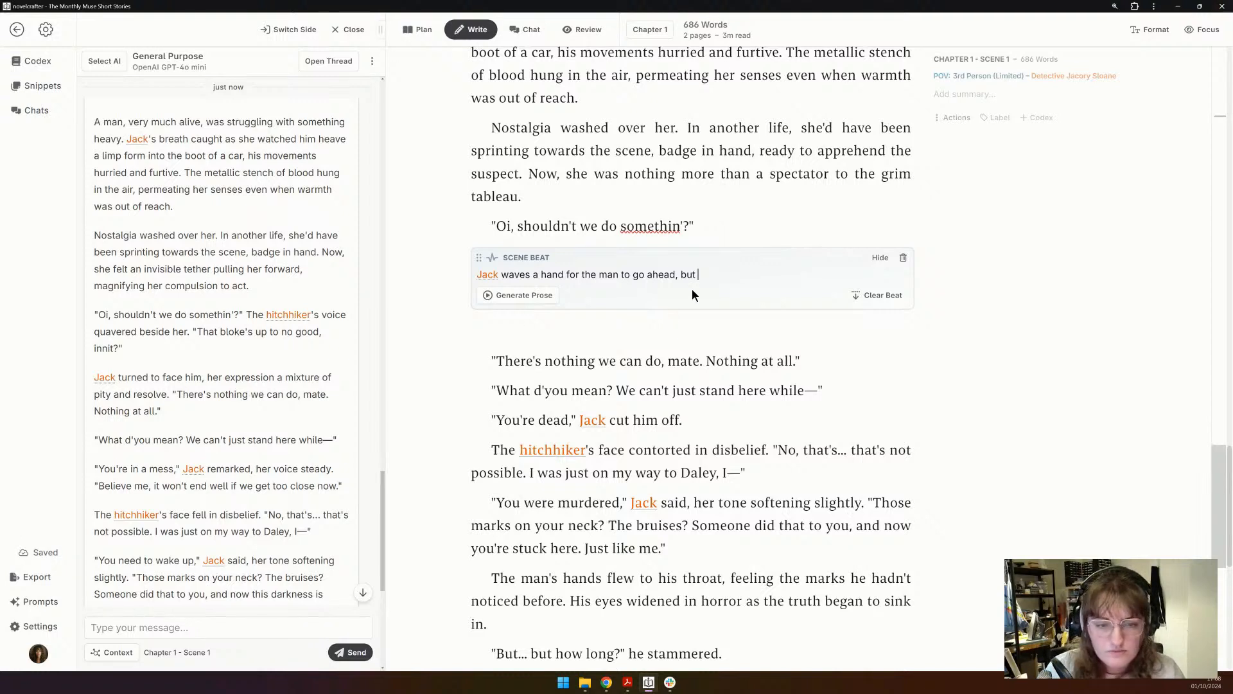
- Continue the beat's first sentence after "go ahead," with "already suspecting the identity of the"
{"action": "key", "text": "BackSpace"}
{"action": "key", "text": "BackSpace"}
{"action": "key", "text": "BackSpace"}
{"action": "type", "text": "al"}
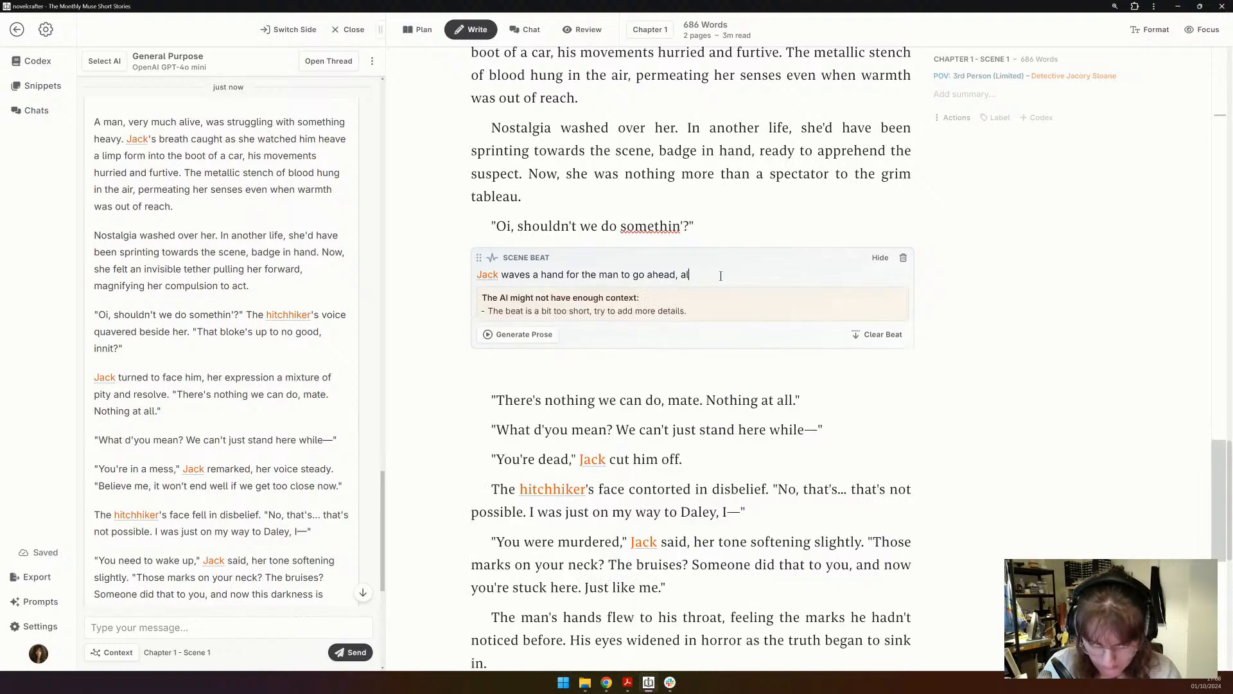
{"action": "type", "text": "ready suspecting the identity"}
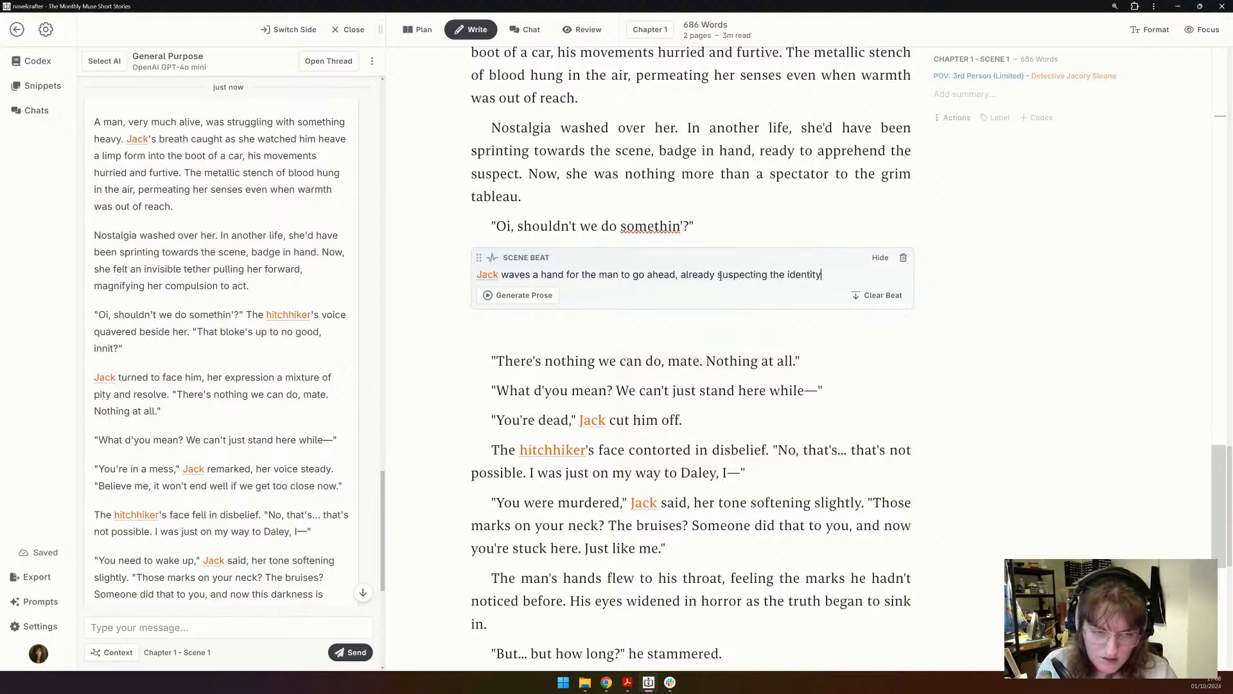
{"action": "type", "text": " of the "}
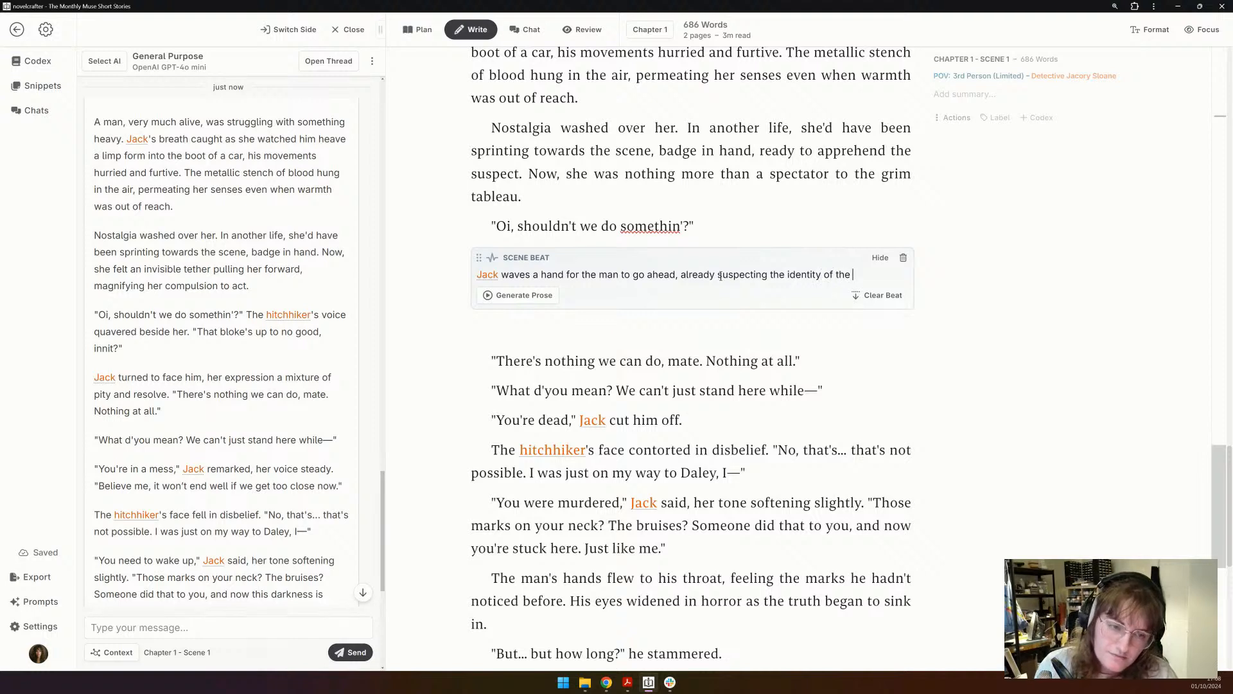
- Continue the scene beat with "body. She follows at a distance as the hitchhiker shouts at the murderer"
{"action": "type", "text": "body. She follows at a distance as the "}
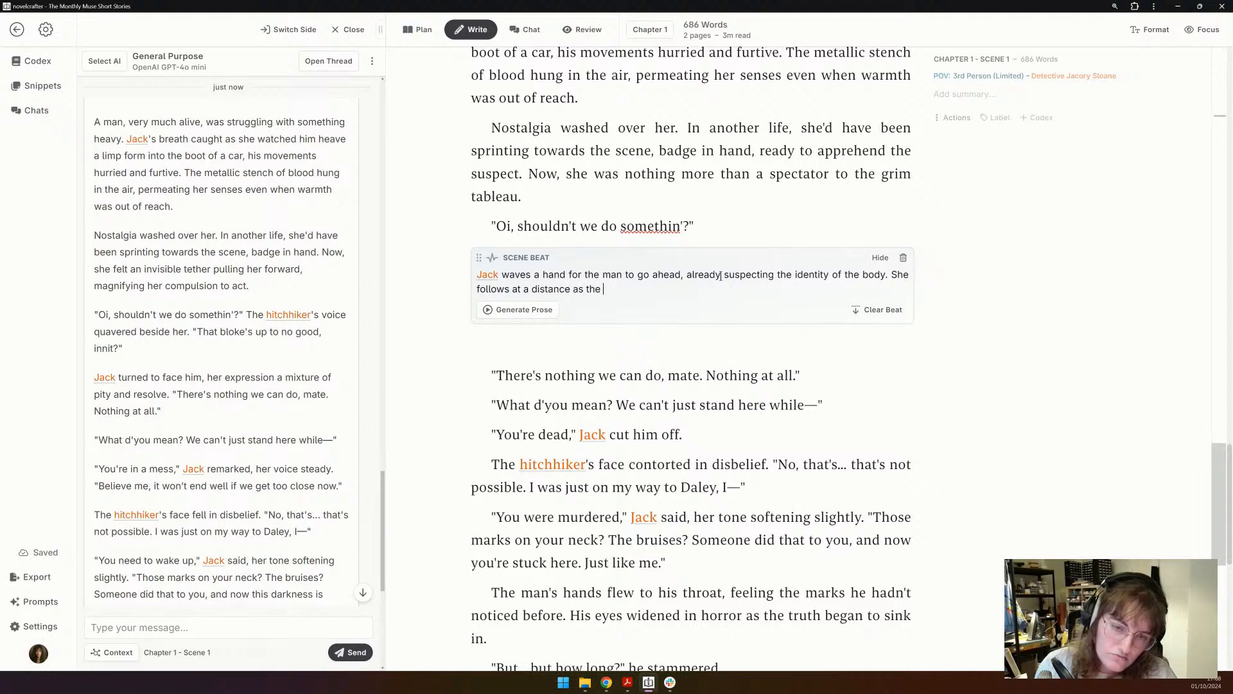
{"action": "type", "text": "hitchhiker"}
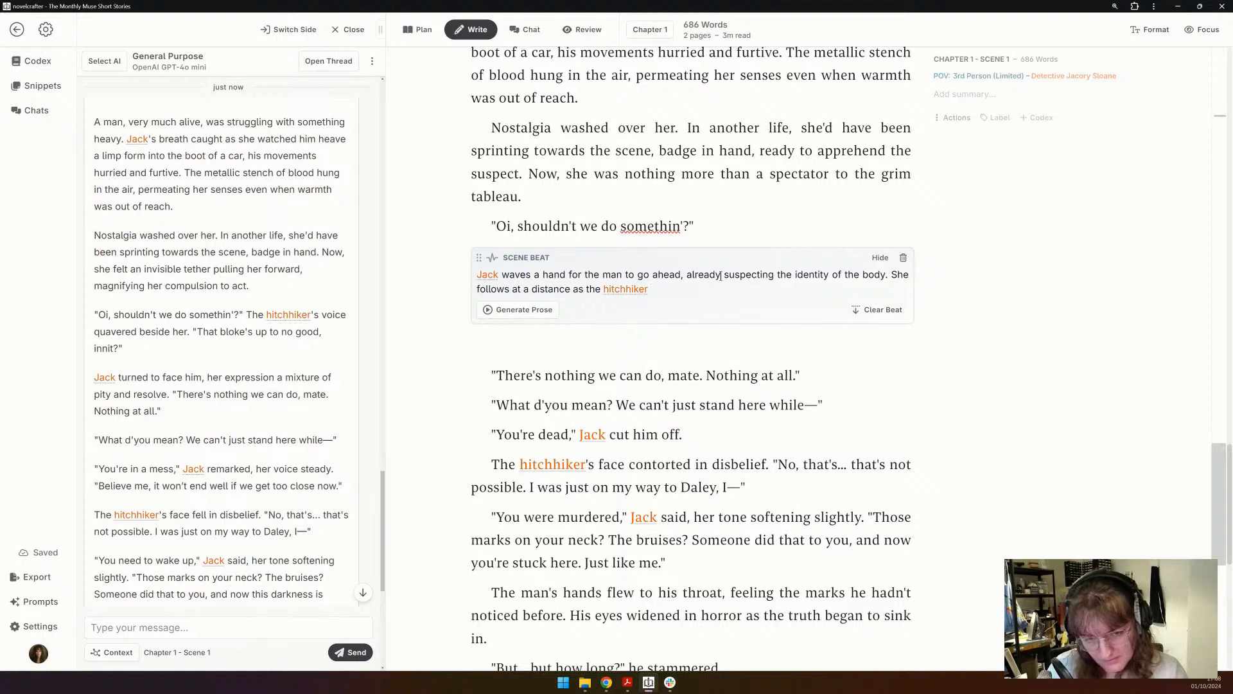
{"action": "type", "text": "shouts at the mur"}
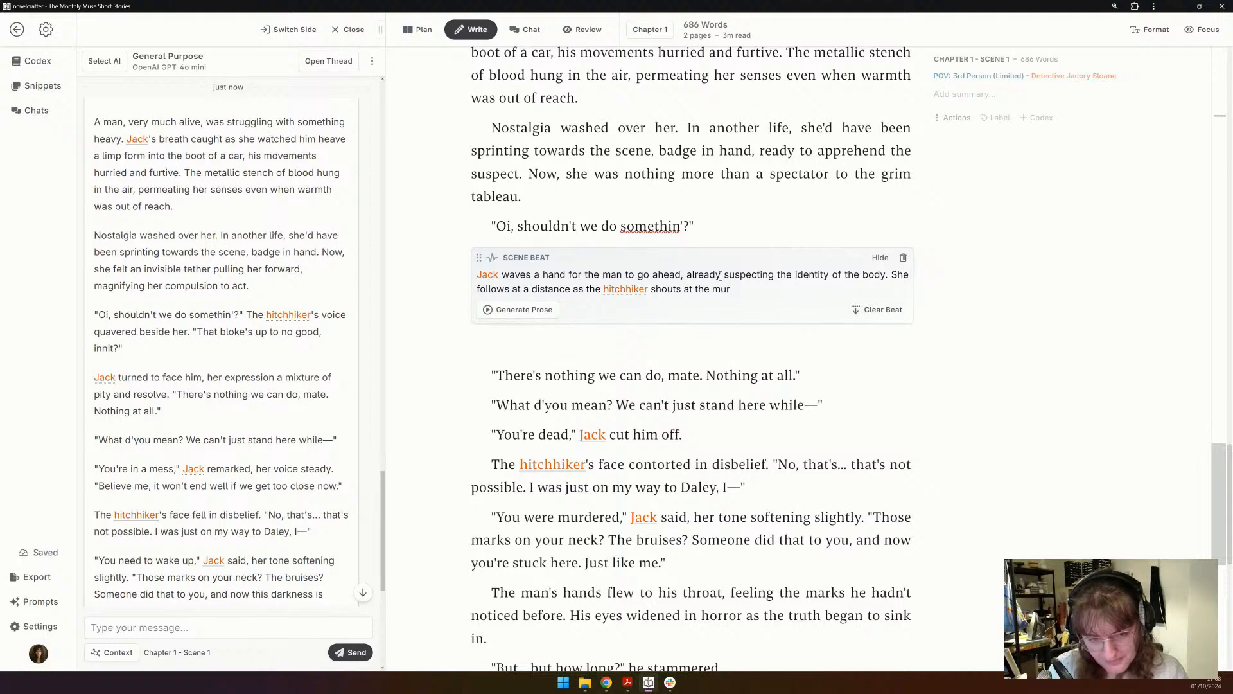
{"action": "type", "text": "derer (who doe"}
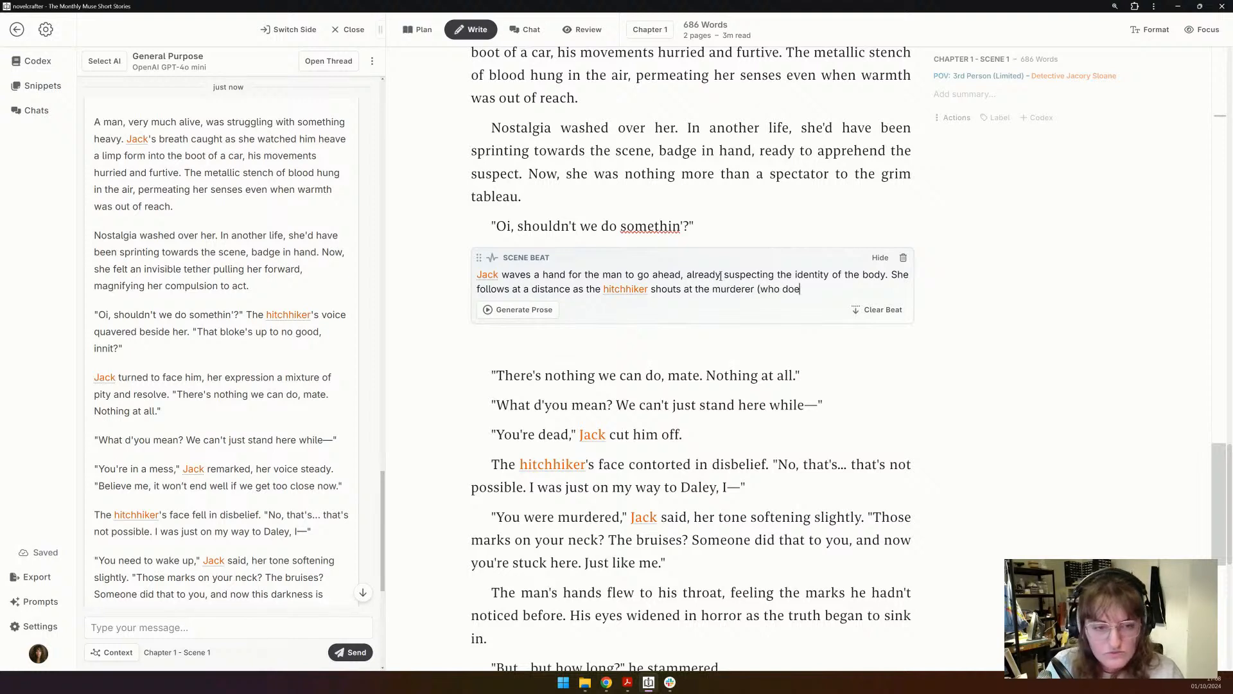
- Complete the aside after "murderer" in the beat as "(who doesn't react or acknowledge that anyone else is around)"
{"action": "type", "text": "sn't reat o"}
{"action": "key", "text": "BackSpace"}
{"action": "key", "text": "BackSpace"}
{"action": "key", "text": "BackSpace"}
{"action": "type", "text": "ct "}
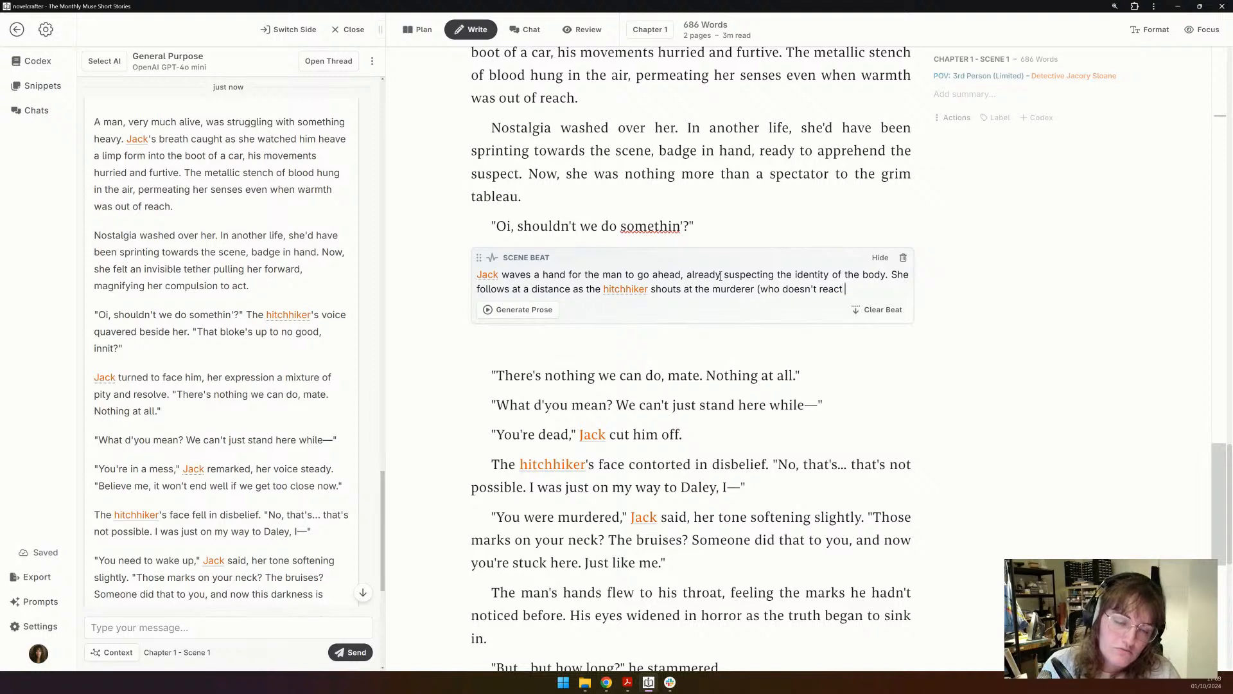
{"action": "type", "text": "or acknowledg"}
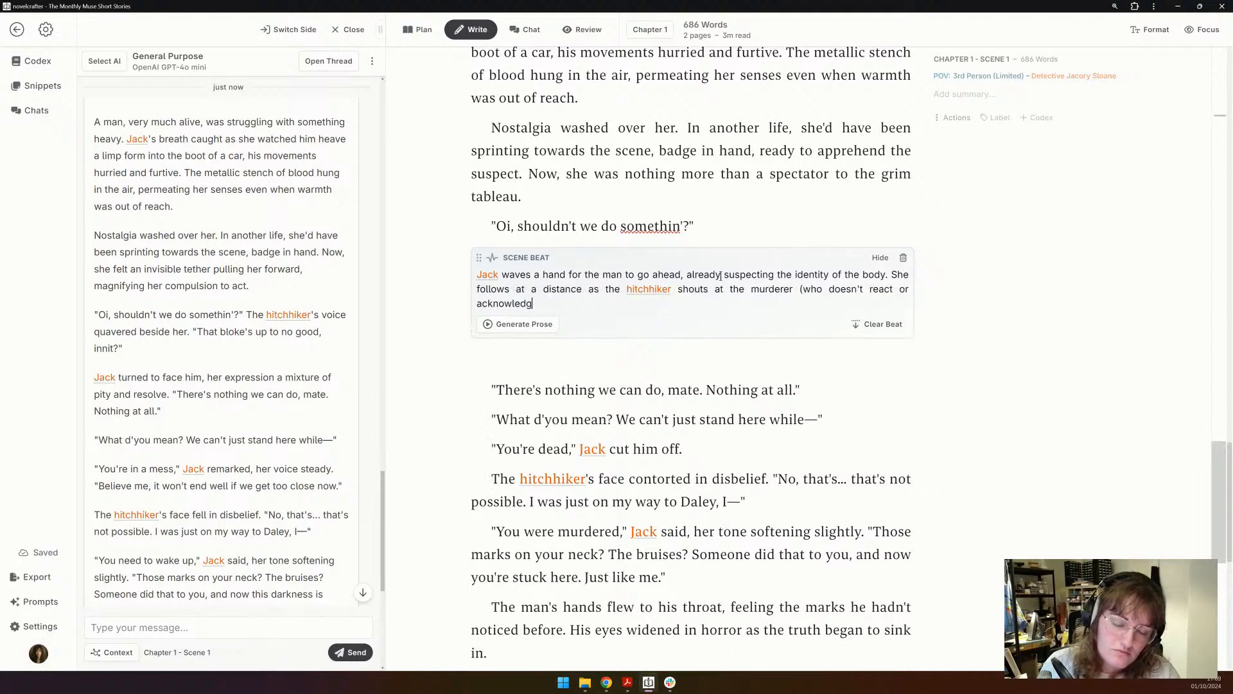
{"action": "type", "text": "e that anyone else "}
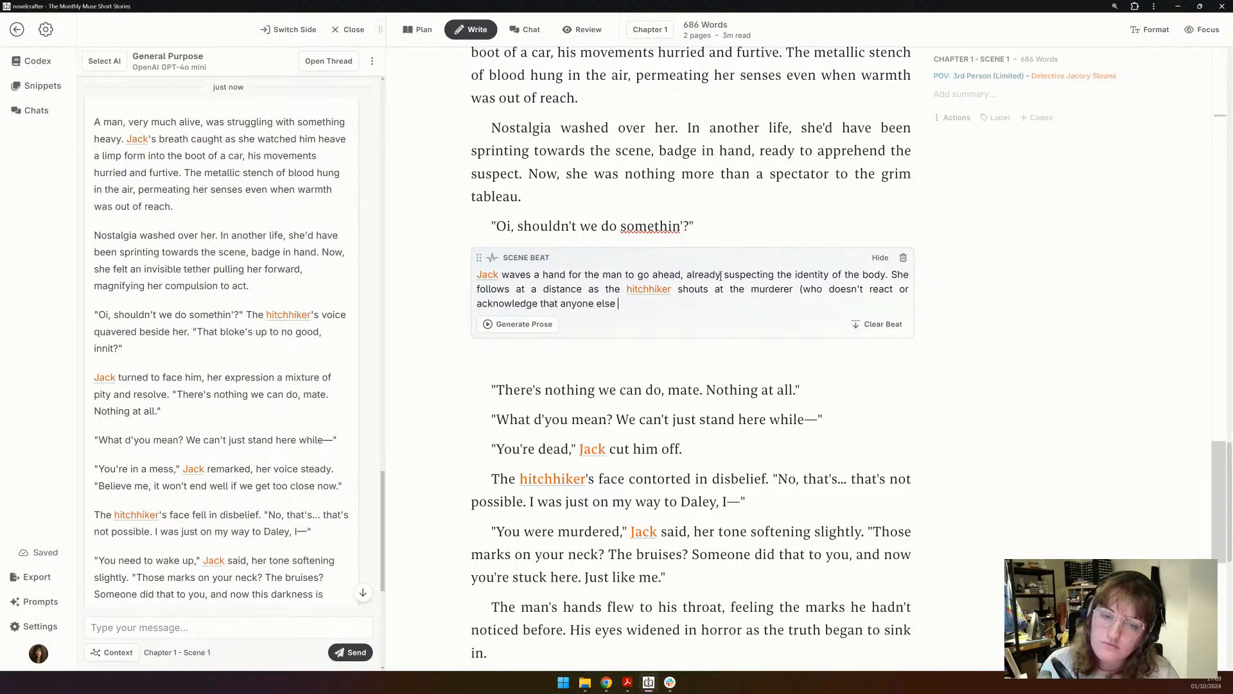
{"action": "type", "text": "is around)"}
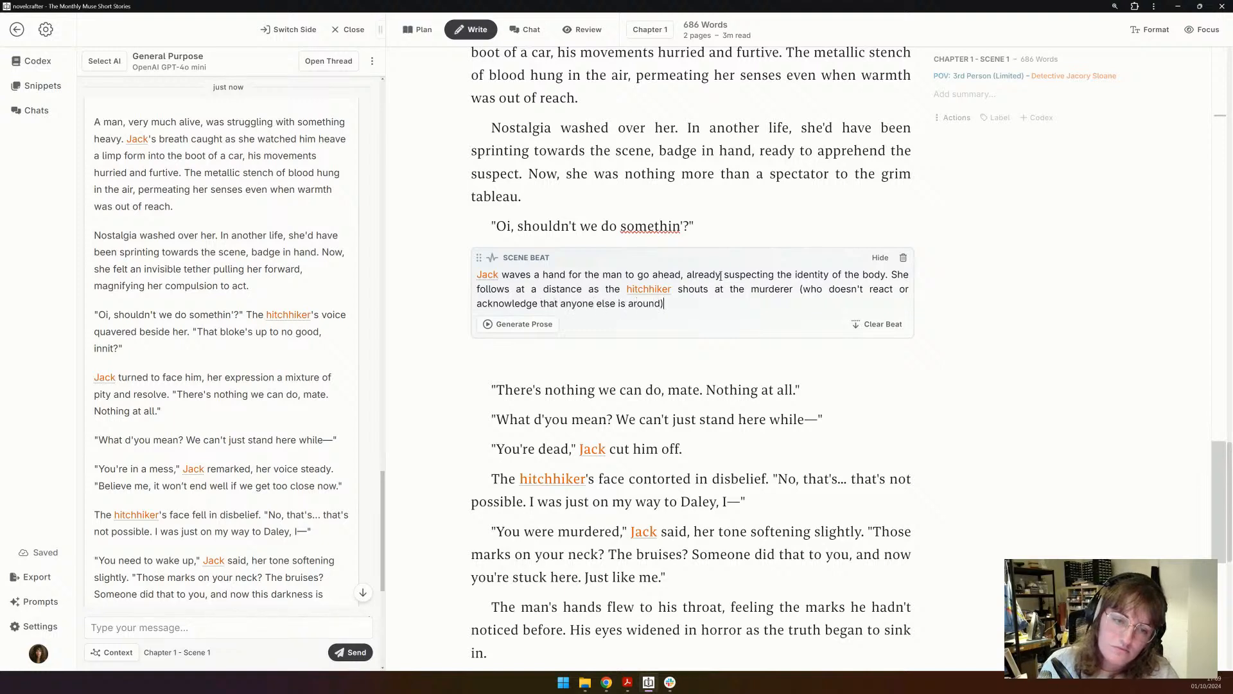
- Finish the beat's first paragraph with "Show the moment where the hitchhiker realises that the body in the car is his."
{"action": "type", "text": ". Show the moment where the hit"}
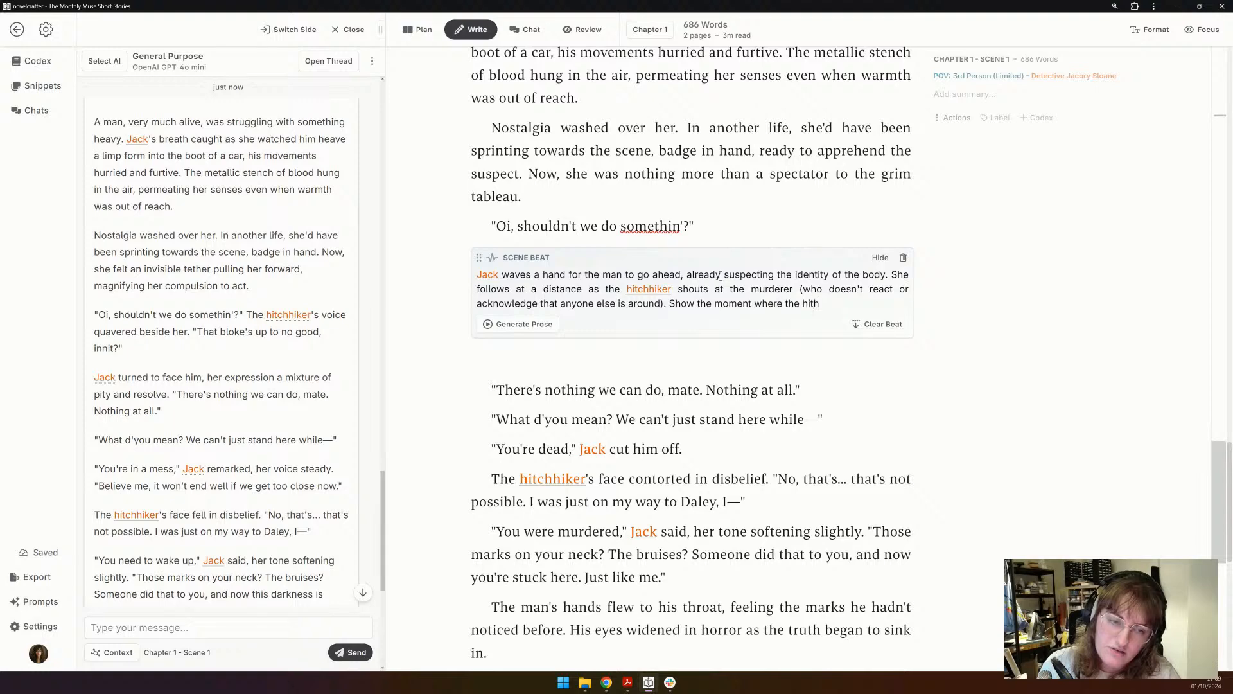
{"action": "type", "text": "chhiker"}
{"action": "type", "text": " rea"}
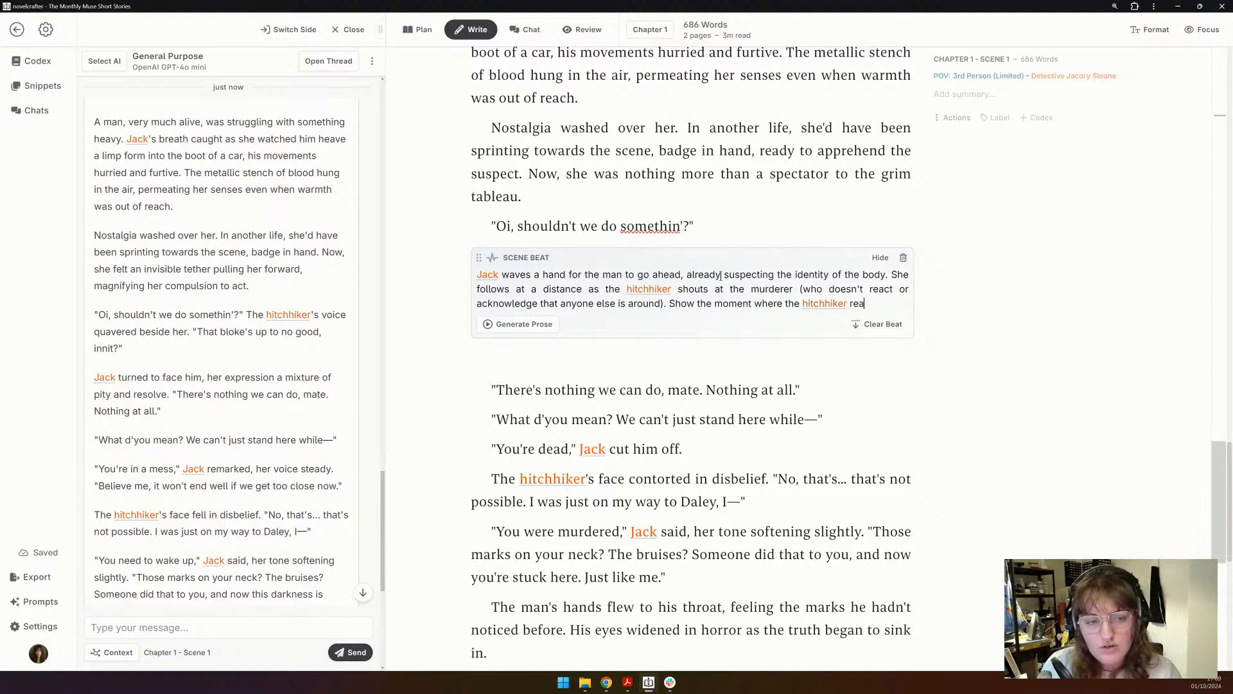
{"action": "type", "text": "lises that the bo"}
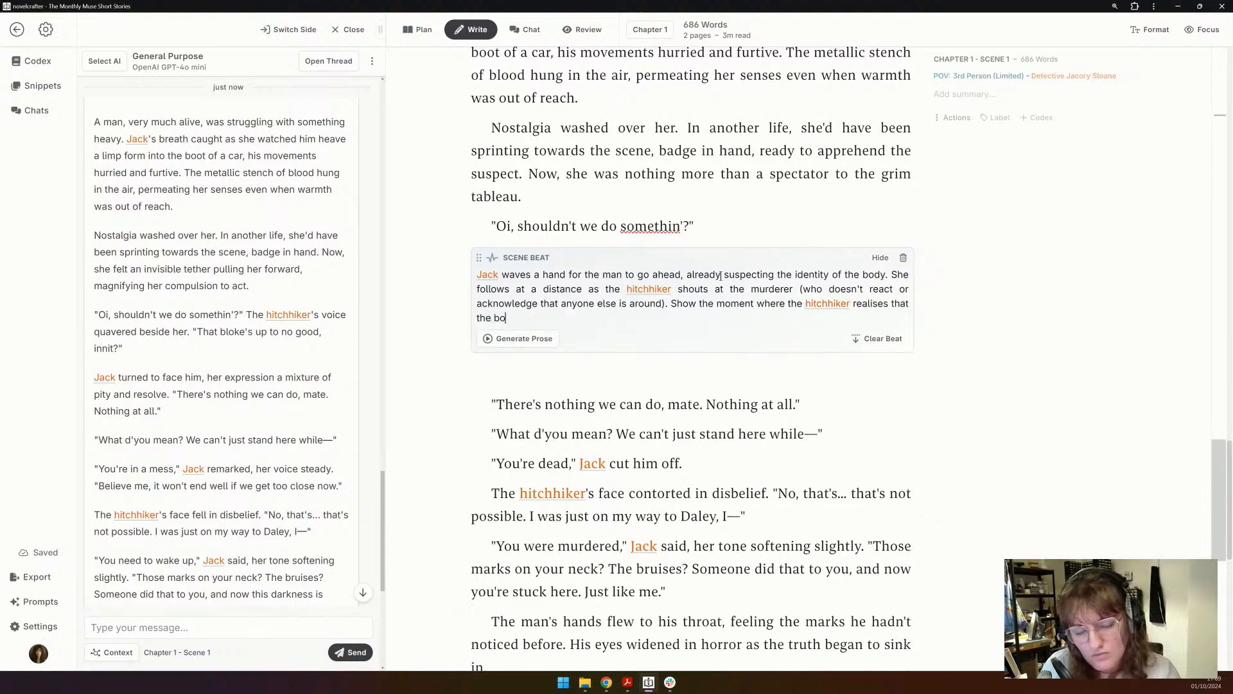
{"action": "type", "text": "dy in the car is his."}
- Add the dialogue line "I think your lift did more than abandon you at the pub." as a new paragraph in the beat
{"action": "key", "text": "Return"}
{"action": "type", "text": "\""}
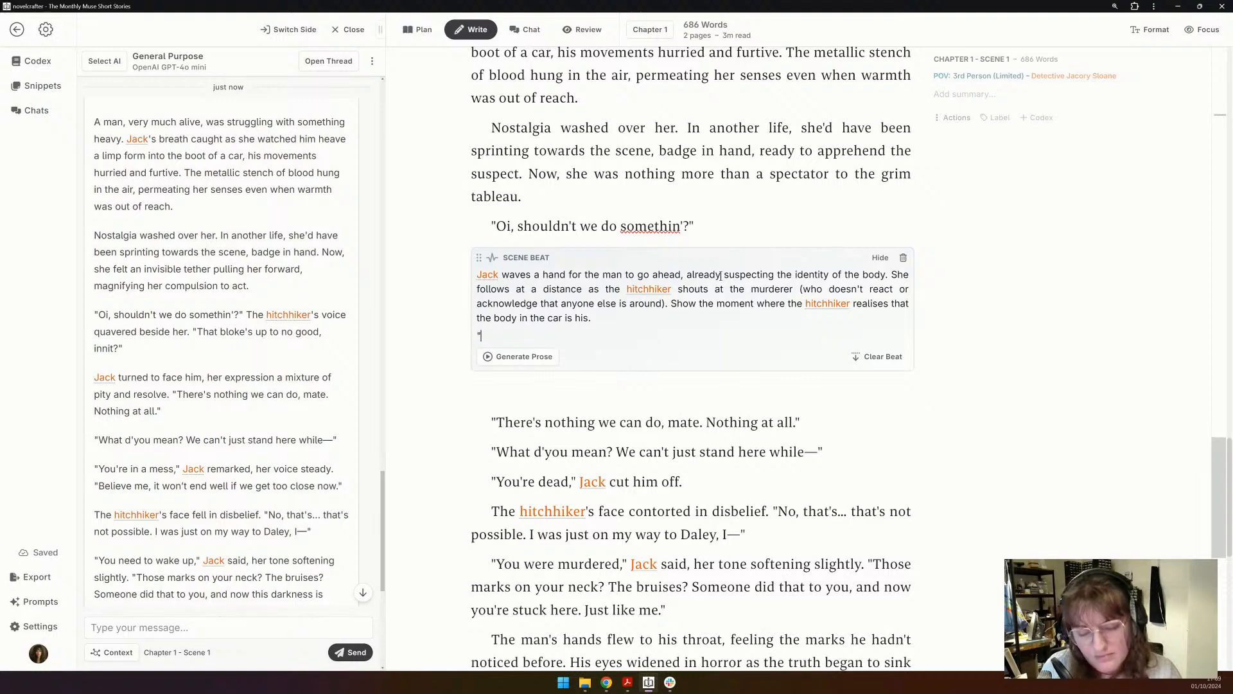
{"action": "type", "text": "I think"}
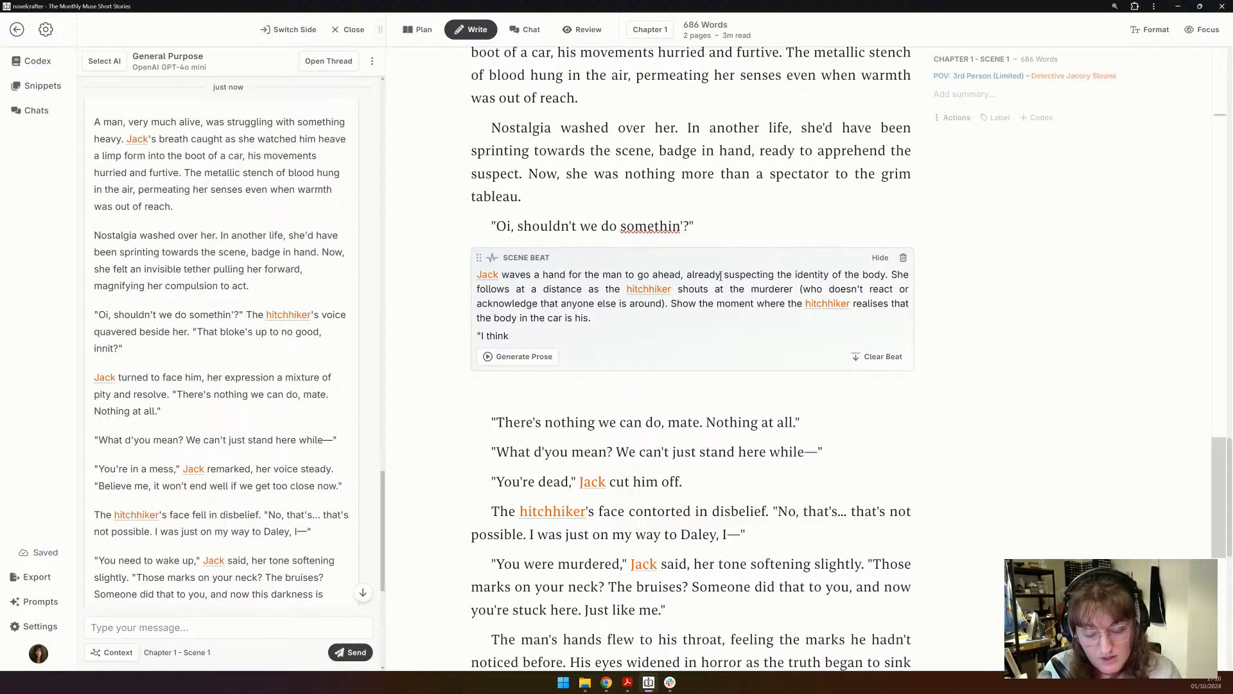
{"action": "type", "text": "your lif"}
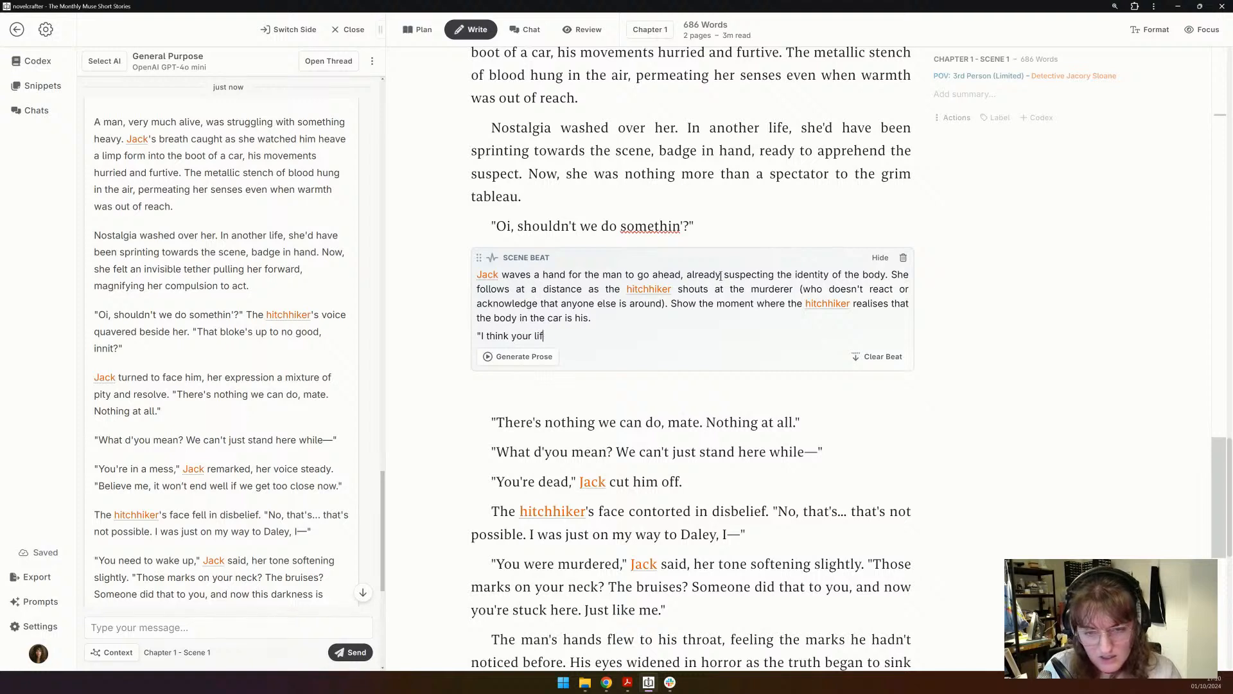
{"action": "type", "text": "t did more than ab"}
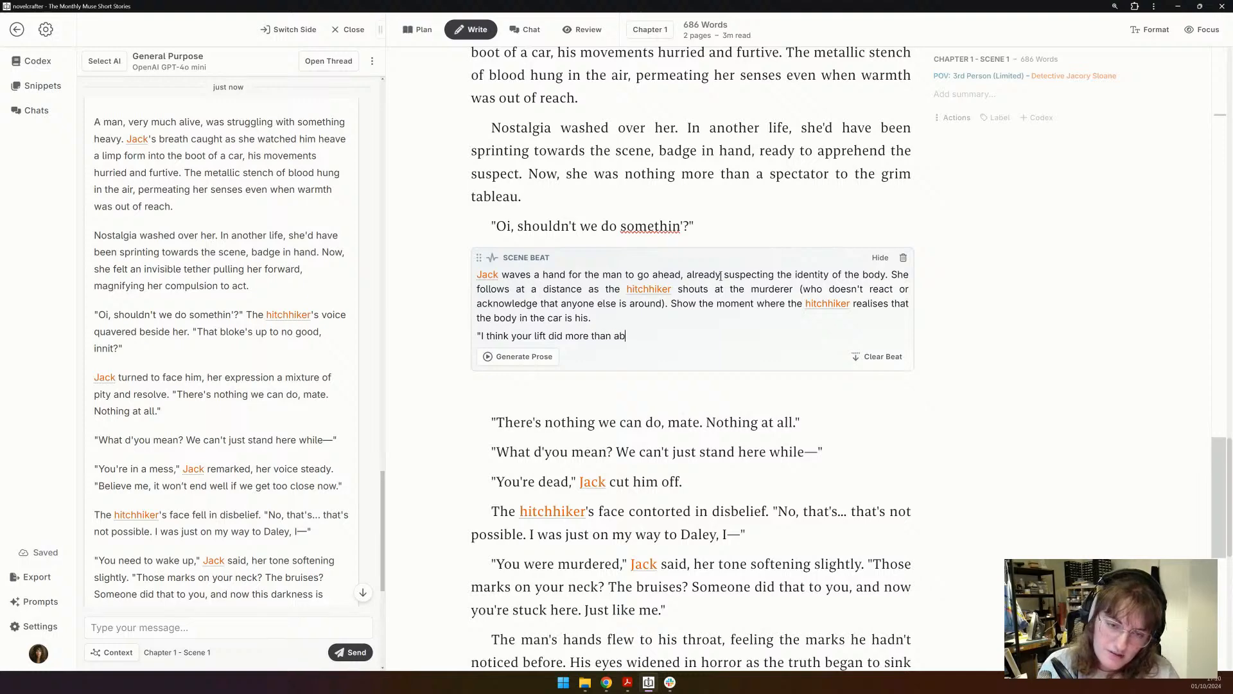
{"action": "type", "text": "andon you a"}
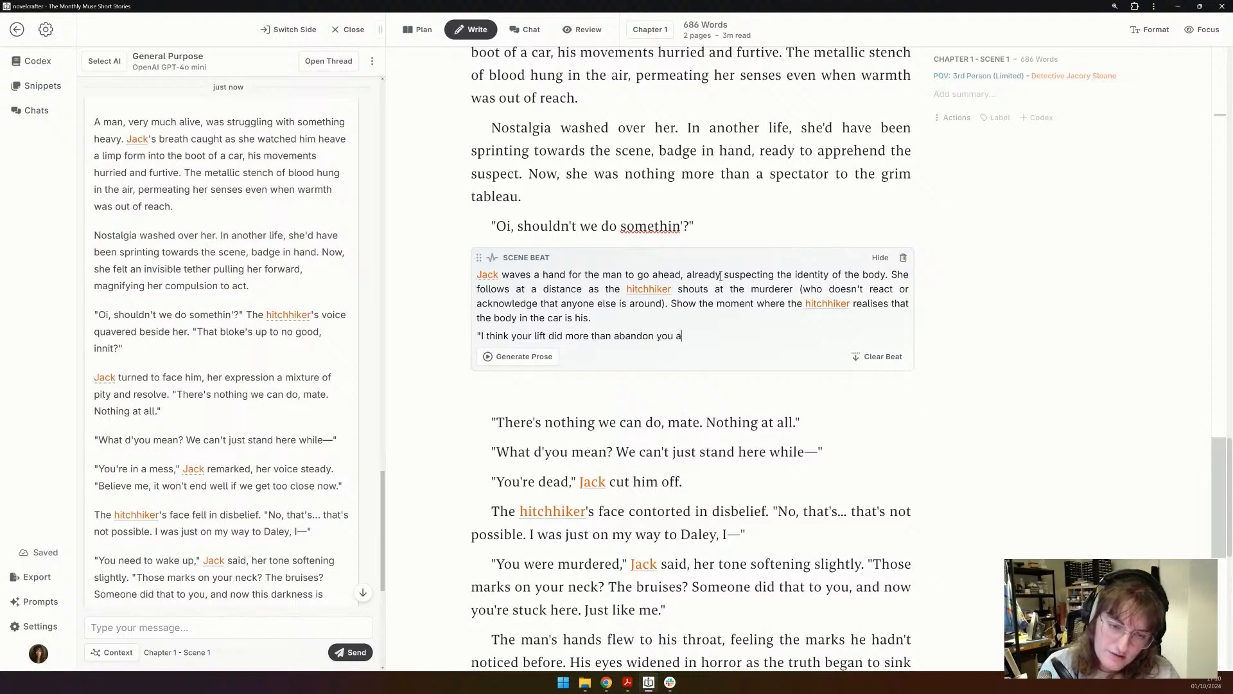
{"action": "type", "text": "t the pub.\""}
- Add a final paragraph to the beat reading "The hitchhiker is in denial about his death."
{"action": "key", "text": "Return"}
{"action": "type", "text": "The hitch"}
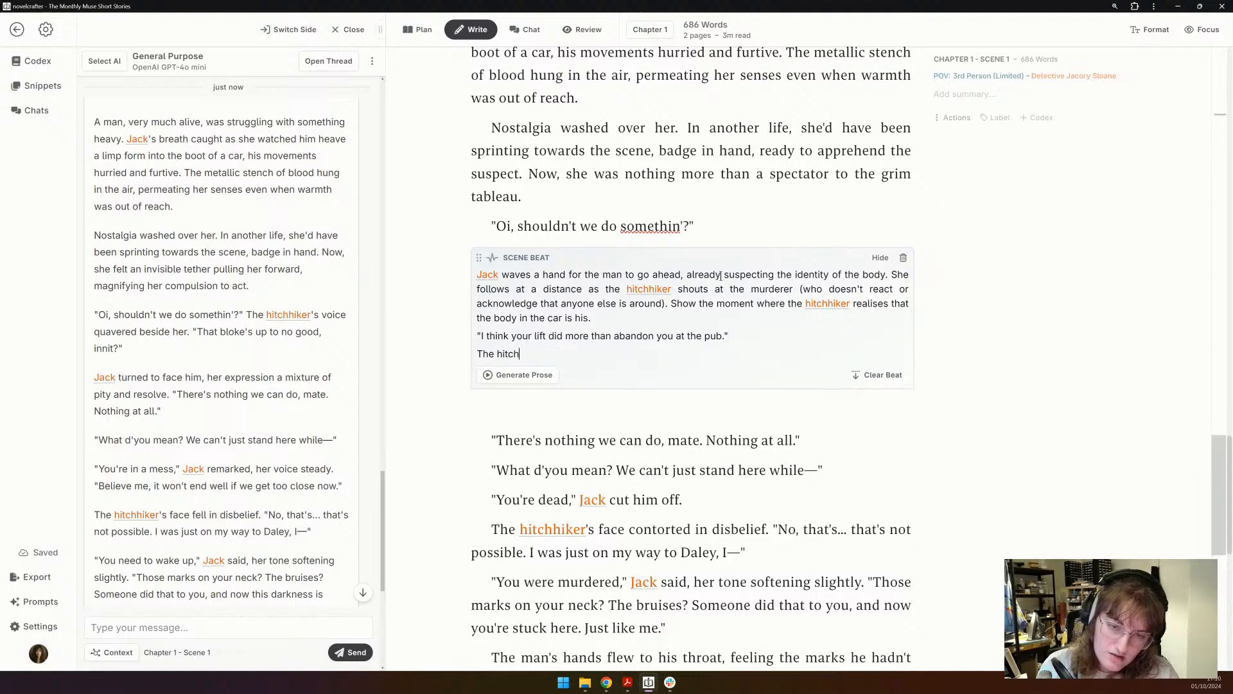
{"action": "type", "text": "hiker is in d"}
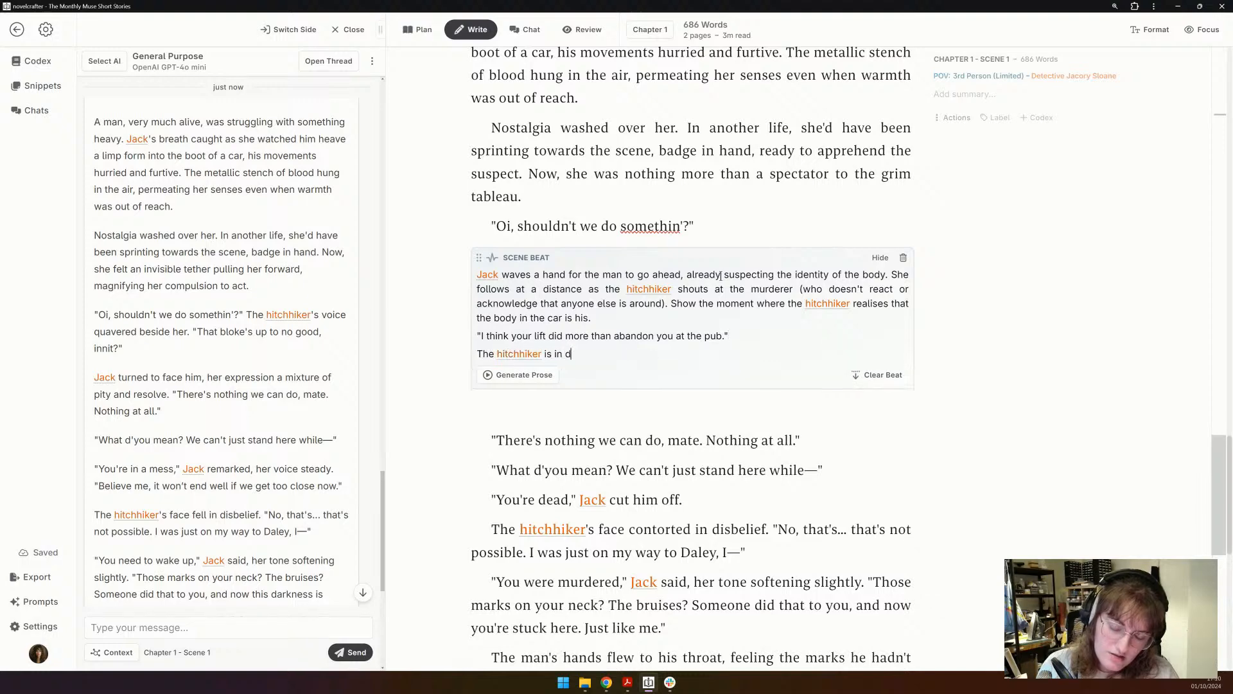
{"action": "type", "text": "enial about t"}
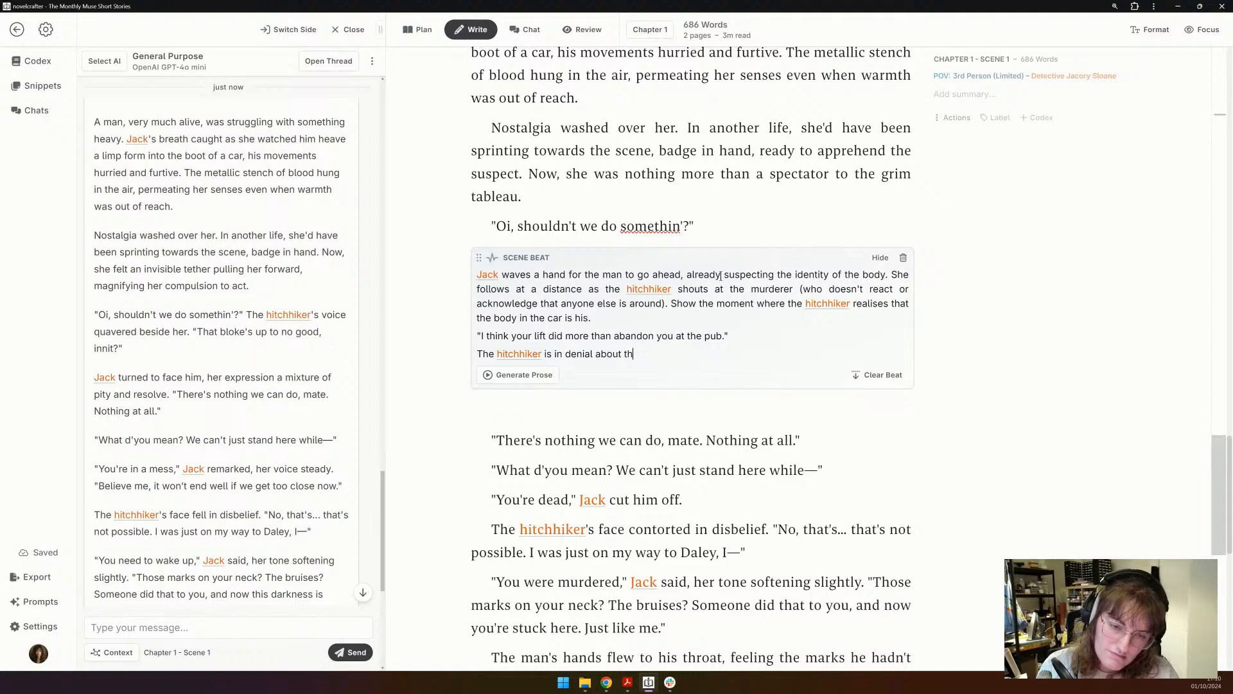
{"action": "key", "text": "BackSpace"}
{"action": "type", "text": "his death."}
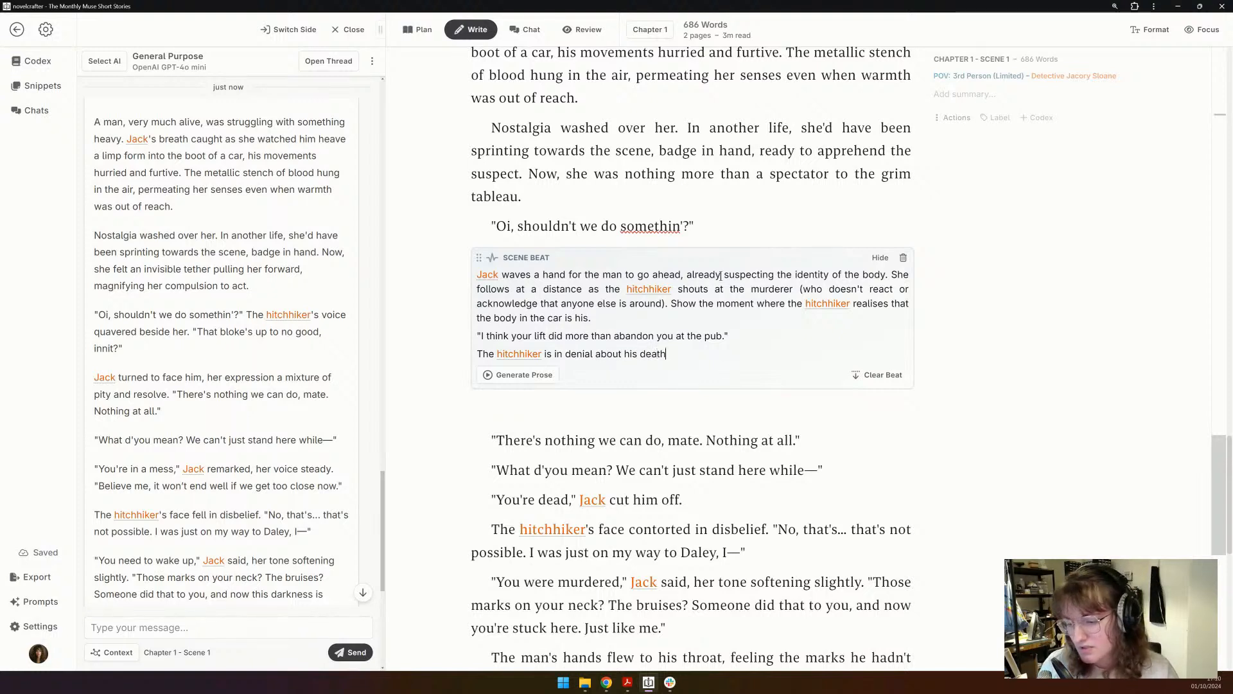
- Add blank lines below the beat and generate its prose using the General Purpose prompt with Claude 3.5 - Sonnet
{"action": "left_click", "coordinate": [497, 407]}
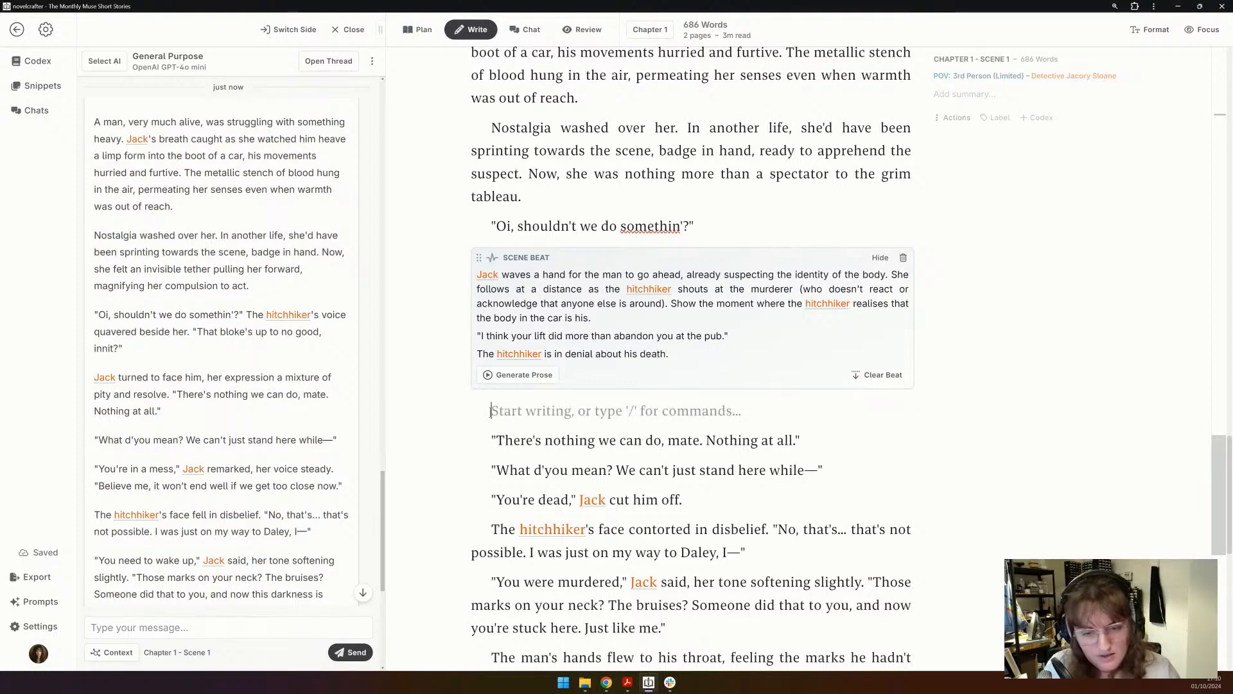
{"action": "key", "text": "Return"}
{"action": "key", "text": "Return"}
{"action": "left_click", "coordinate": [521, 375]}
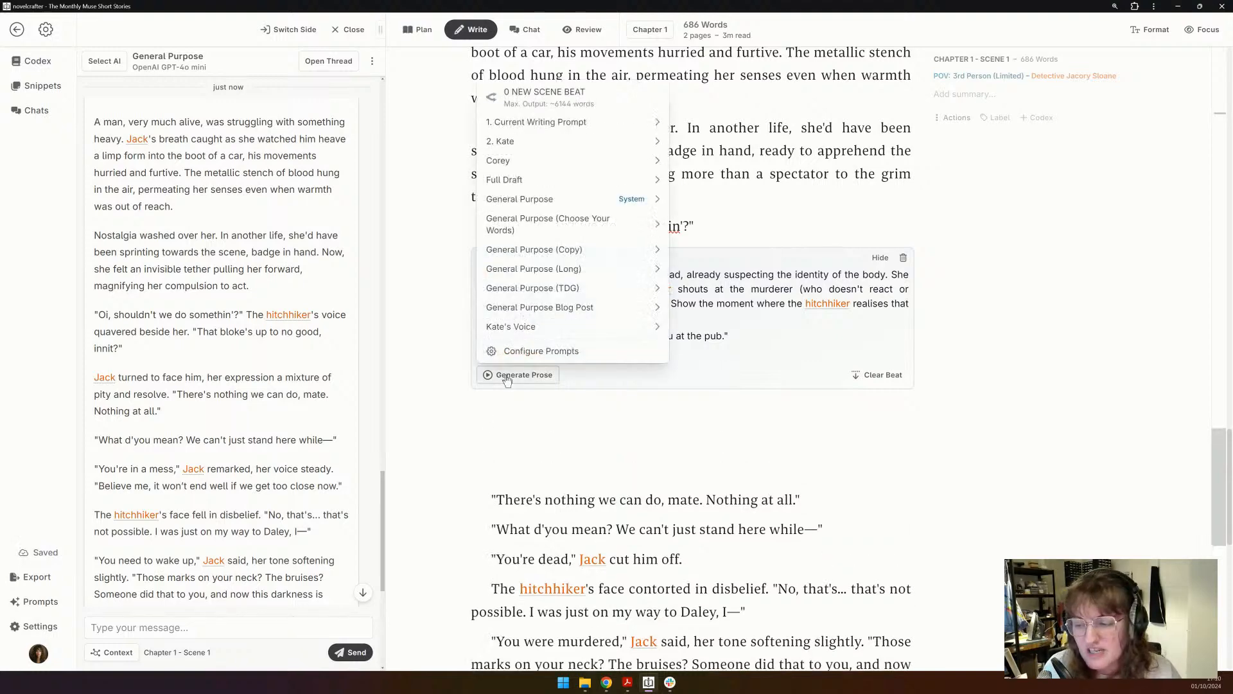
{"action": "mouse_move", "coordinate": [633, 199]}
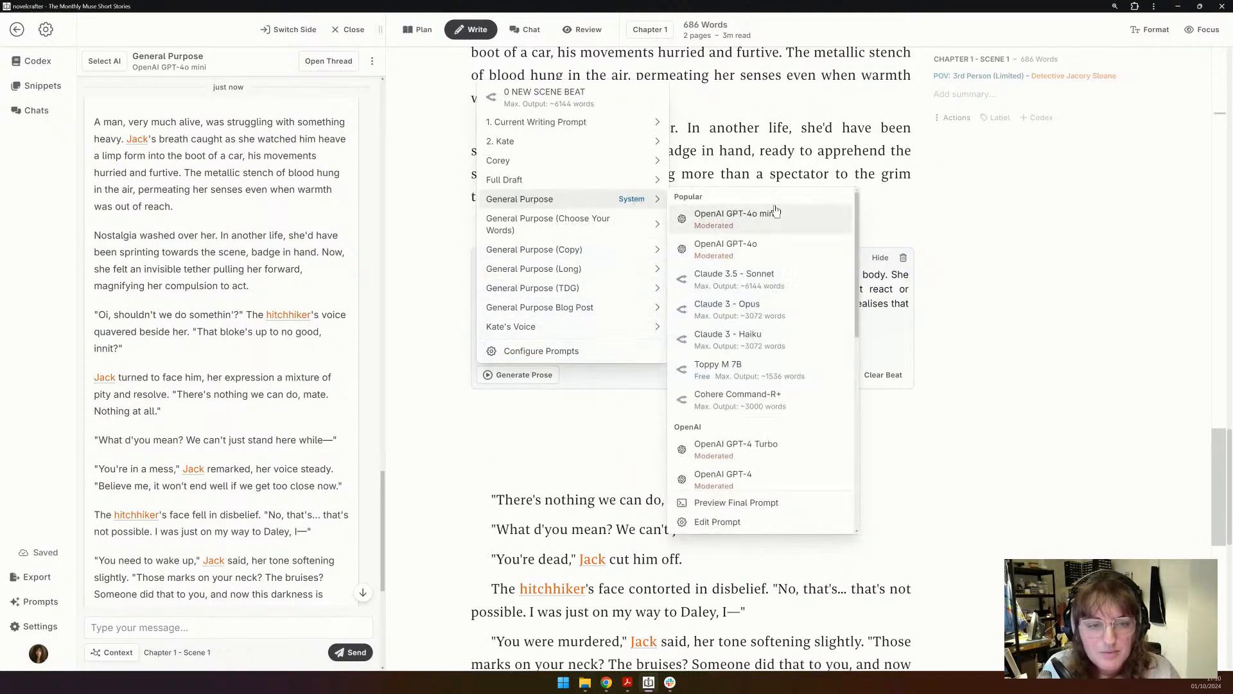
{"action": "left_click", "coordinate": [772, 284]}
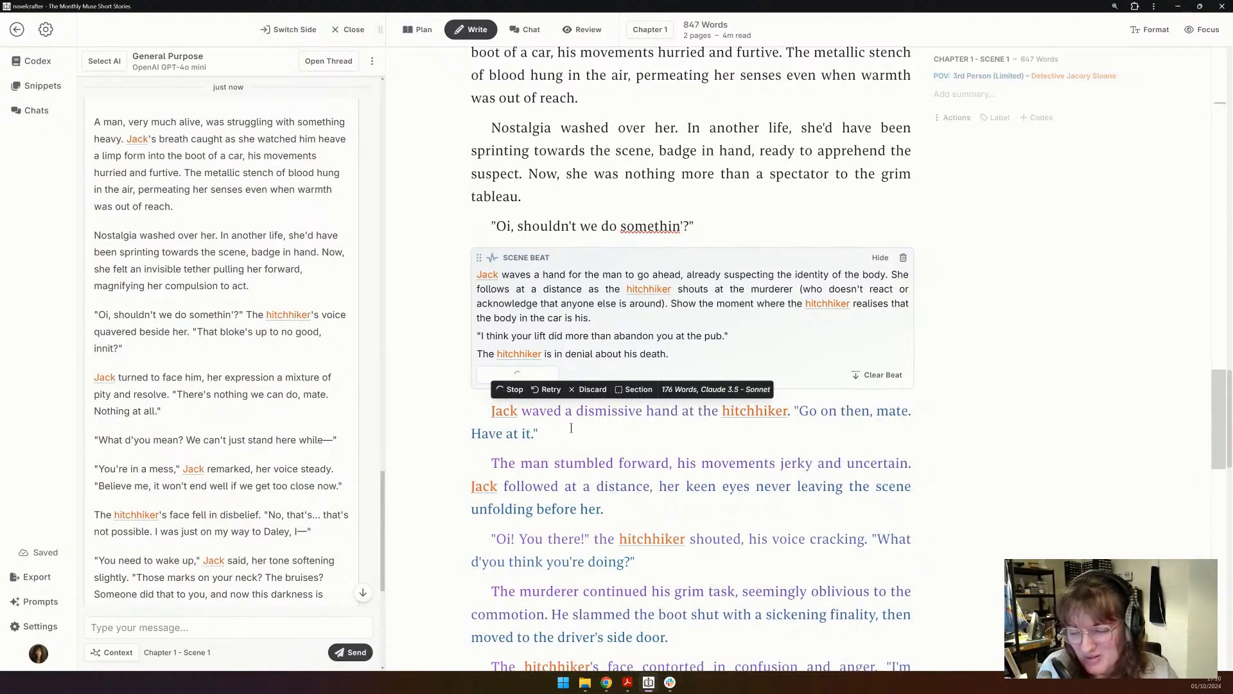
- Trim the generated sentence about Jack following at a distance to just "Jack followed."
{"action": "scroll", "coordinate": [406, 487], "scroll_direction": "down", "scroll_amount": 1}
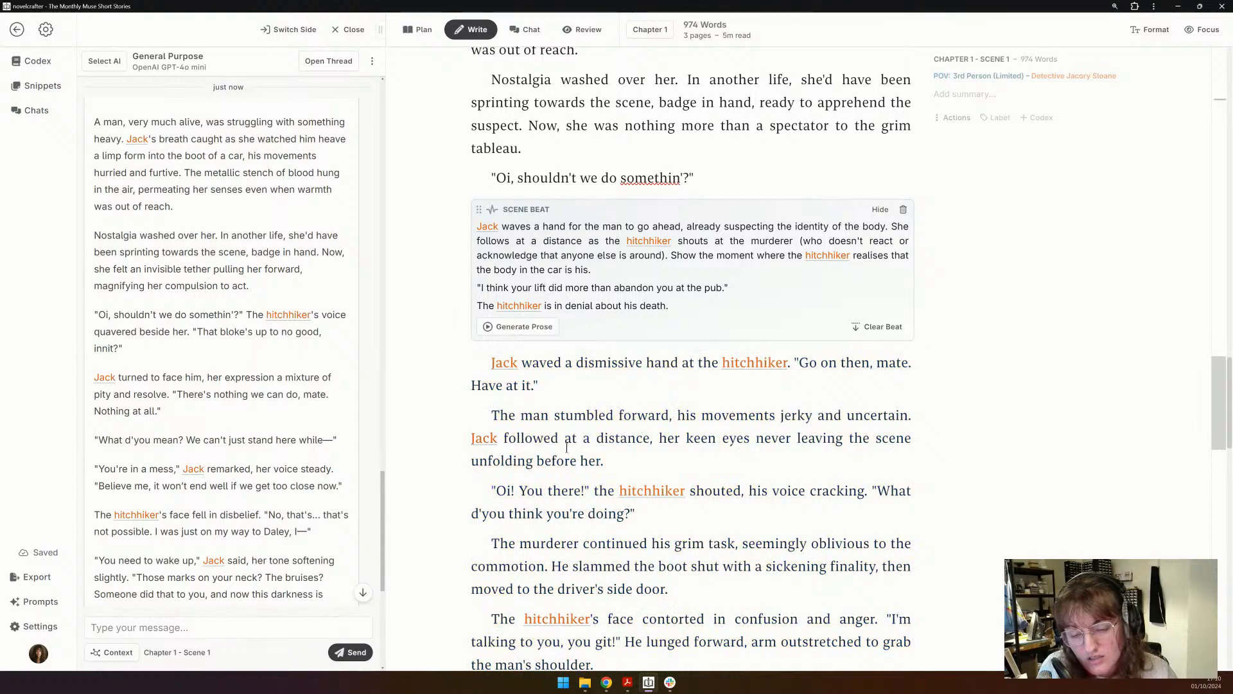
{"action": "left_click_drag", "start_coordinate": [618, 463], "coordinate": [557, 438]}
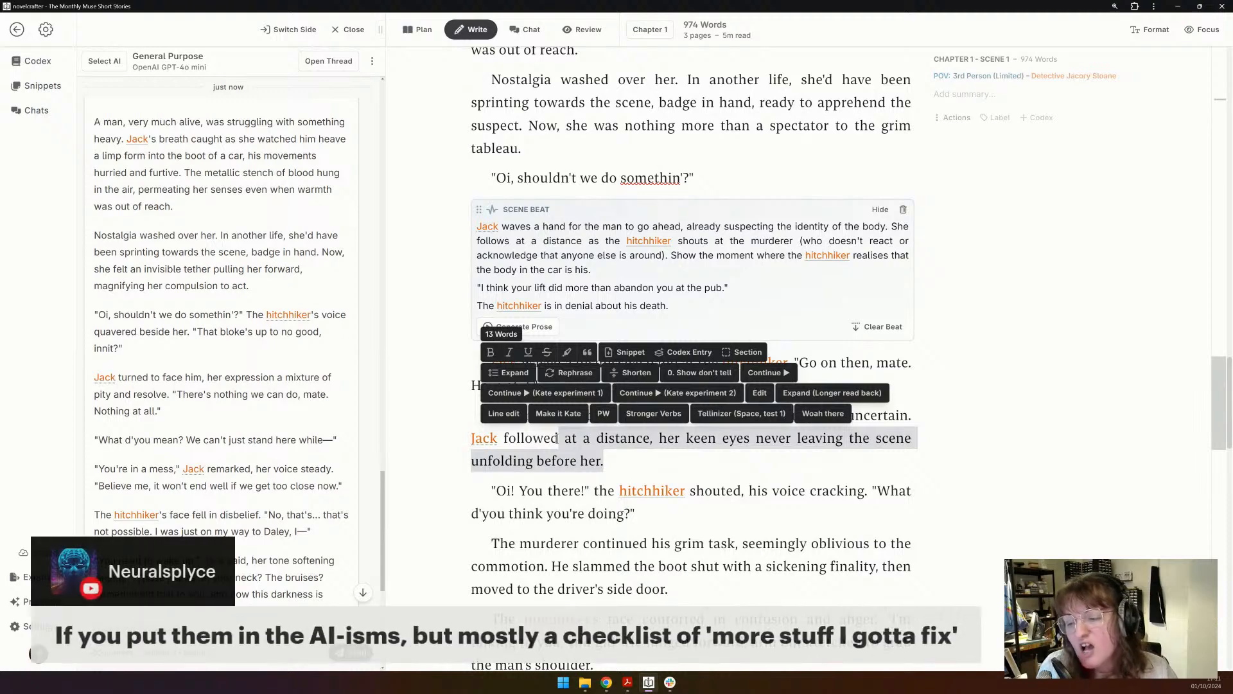
{"action": "key", "text": "BackSpace"}
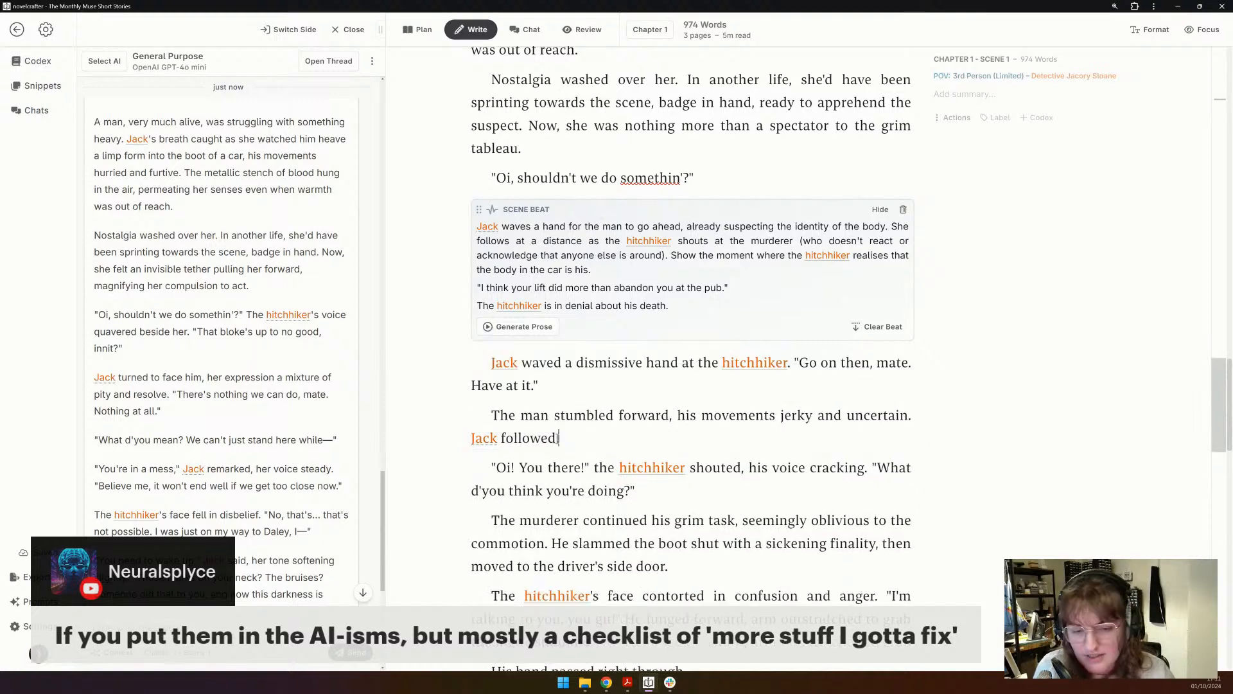
- Examine the AI-isms codex entry in the novel Only dogs left and return to The Monthly Muse Short Stories
{"action": "left_click", "coordinate": [17, 29]}
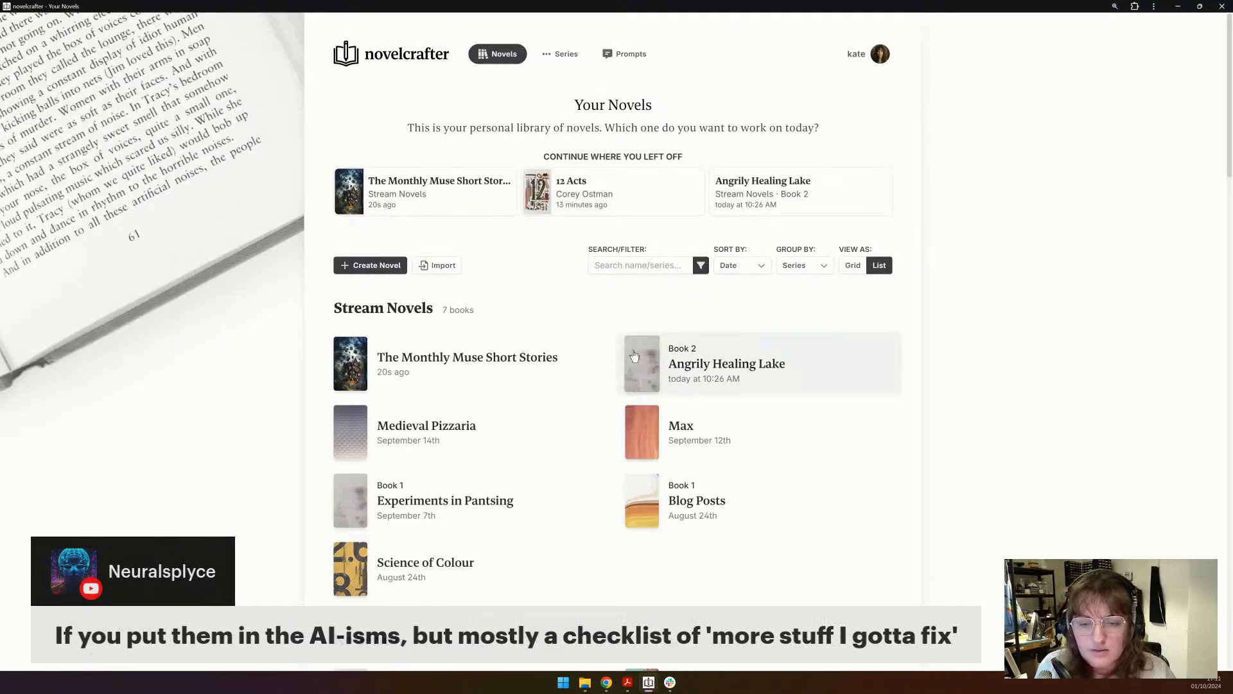
{"action": "scroll", "coordinate": [458, 348], "scroll_direction": "down", "scroll_amount": 10}
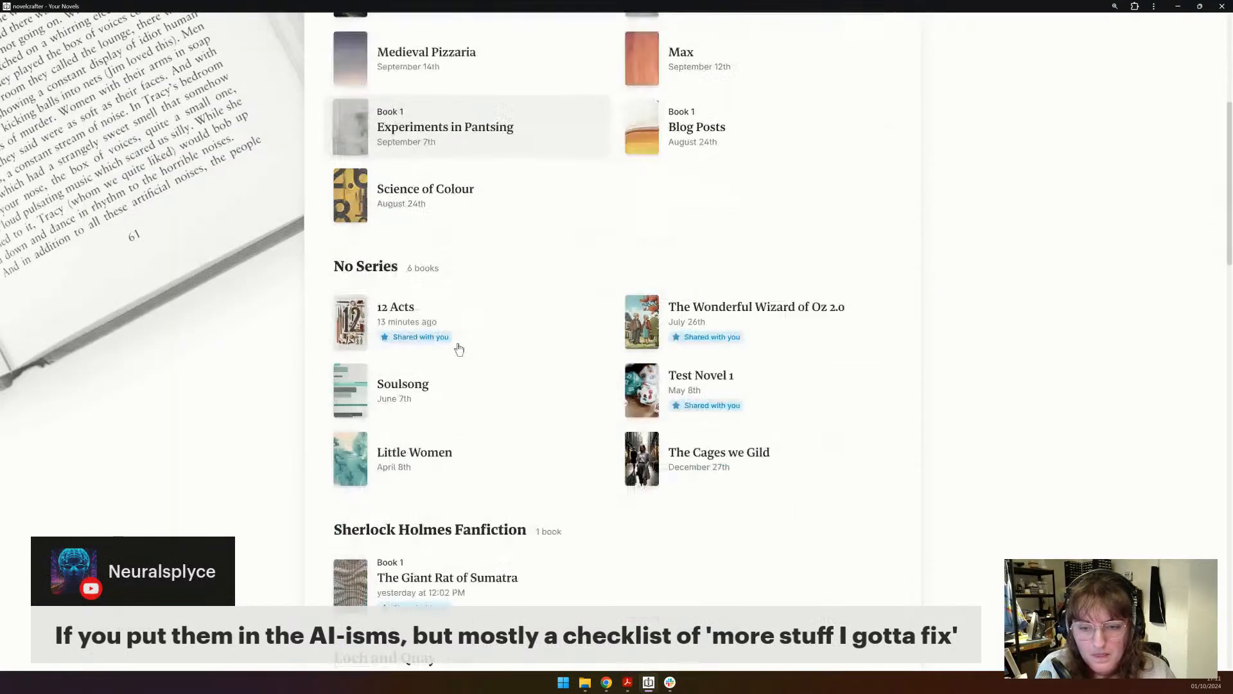
{"action": "scroll", "coordinate": [458, 347], "scroll_direction": "down", "scroll_amount": 4}
{"action": "left_click", "coordinate": [435, 238]}
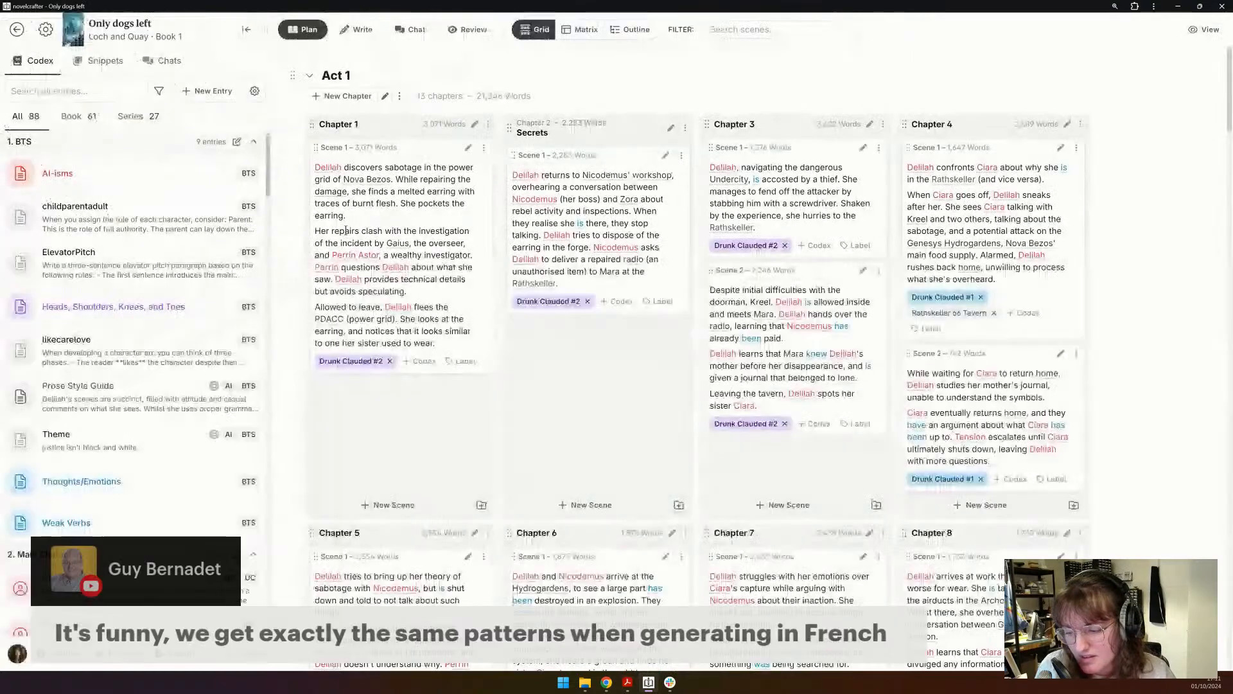
{"action": "left_click", "coordinate": [84, 176]}
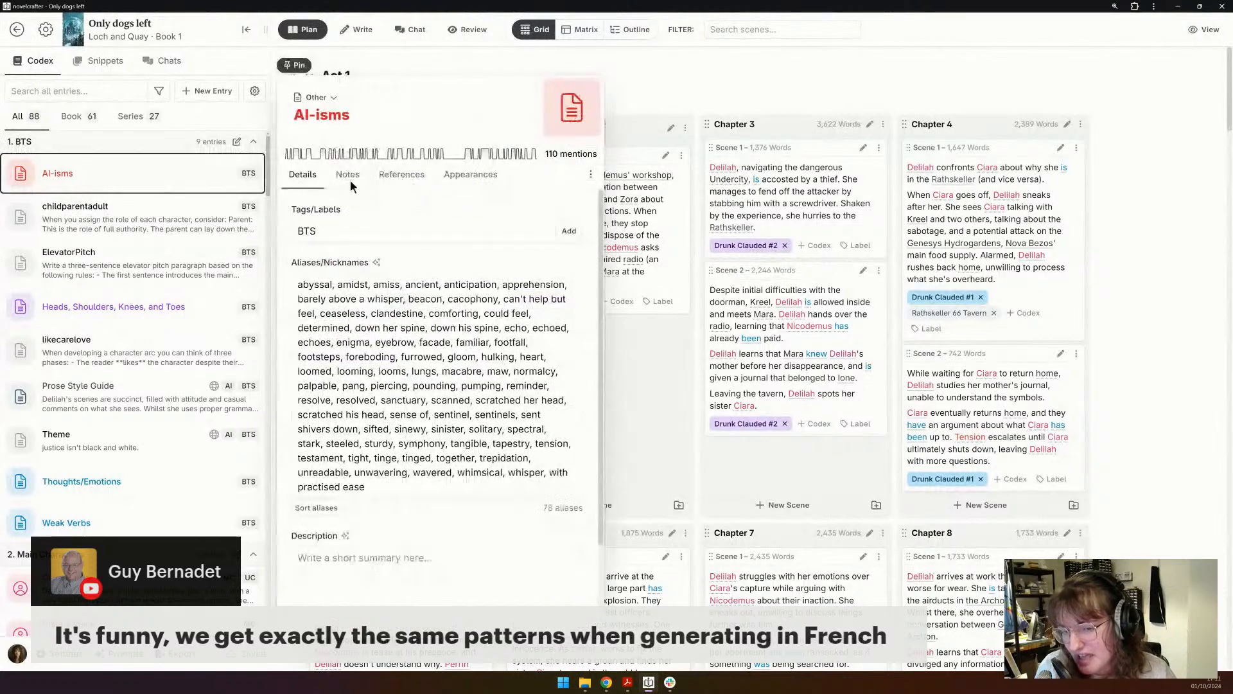
{"action": "left_click", "coordinate": [19, 30]}
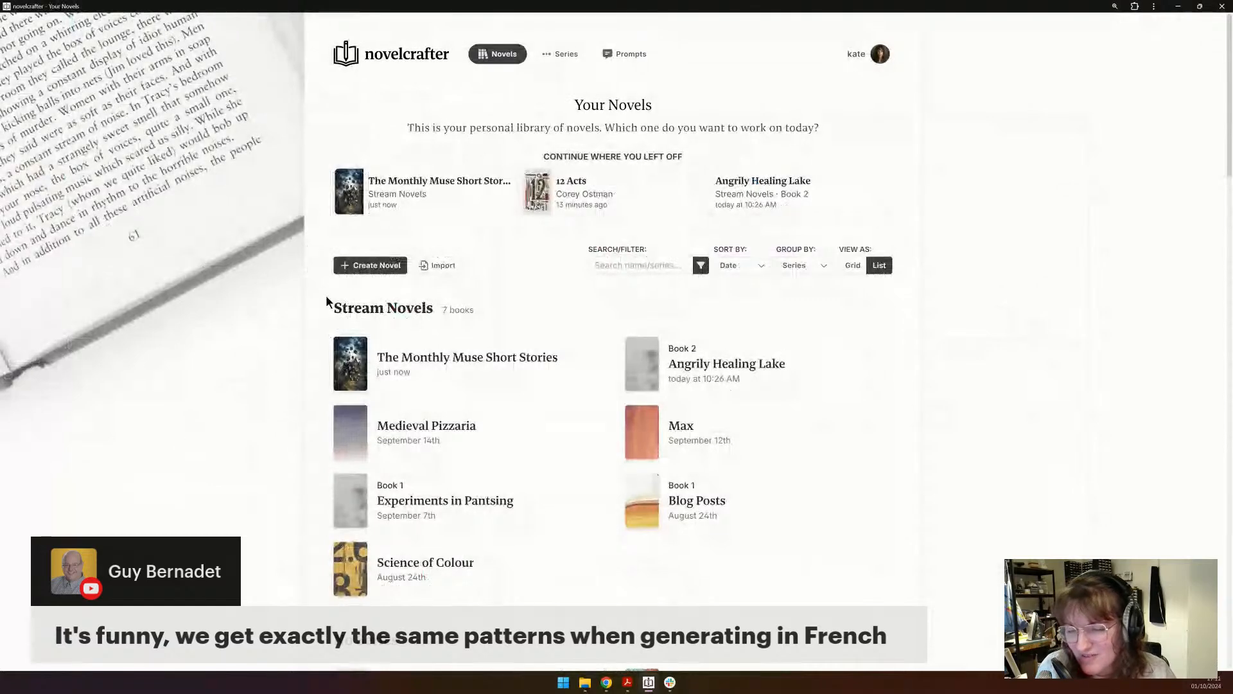
{"action": "left_click", "coordinate": [408, 179]}
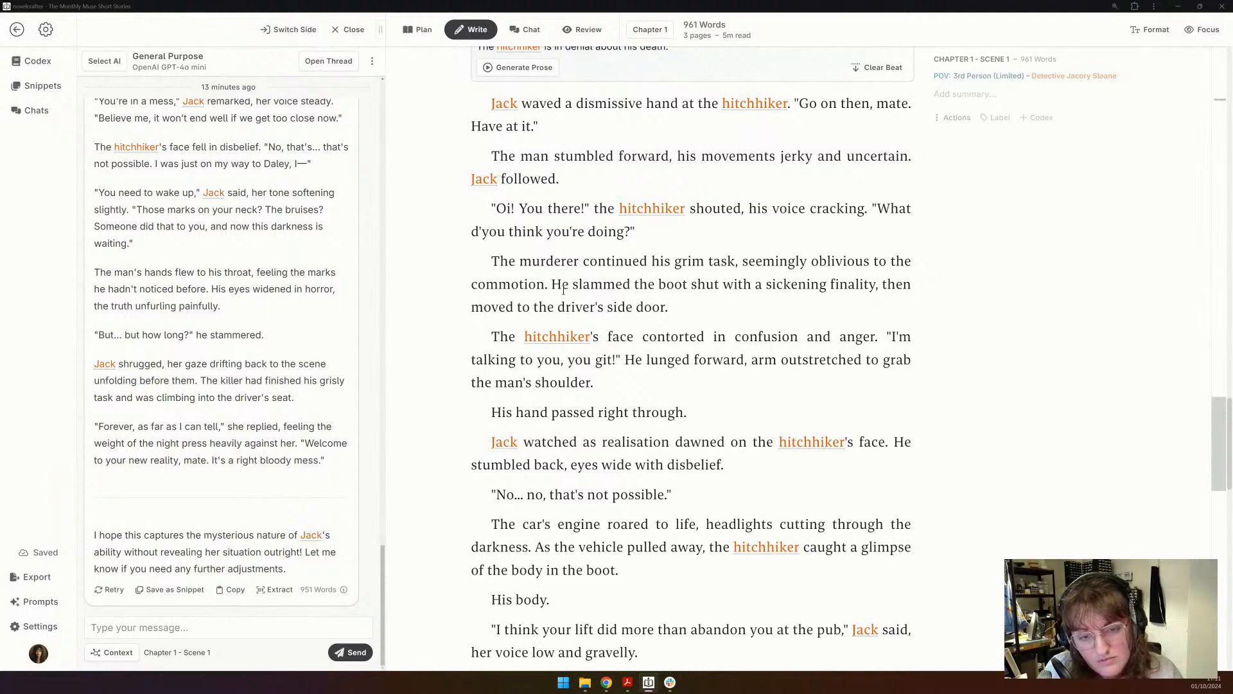
- Delete the word "seemingly" before "oblivious to the commotion" in the murderer paragraph
{"action": "left_click", "coordinate": [761, 261]}
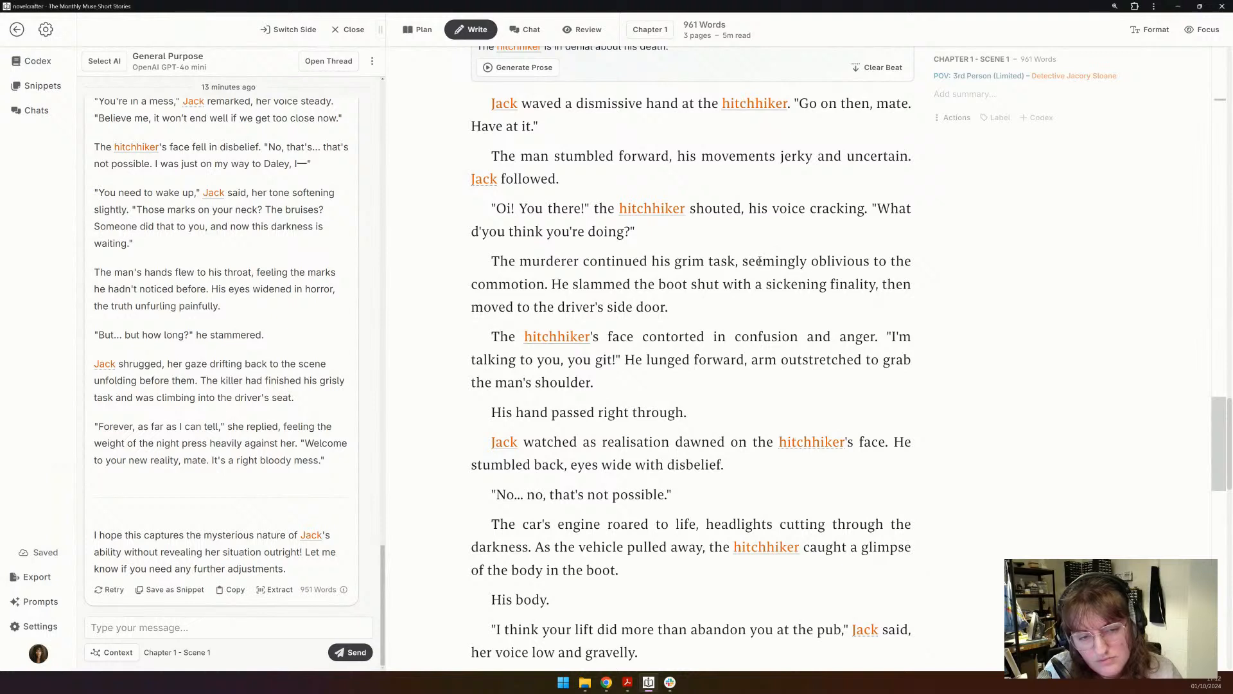
{"action": "double_click", "coordinate": [760, 260]}
{"action": "key", "text": "BackSpace"}
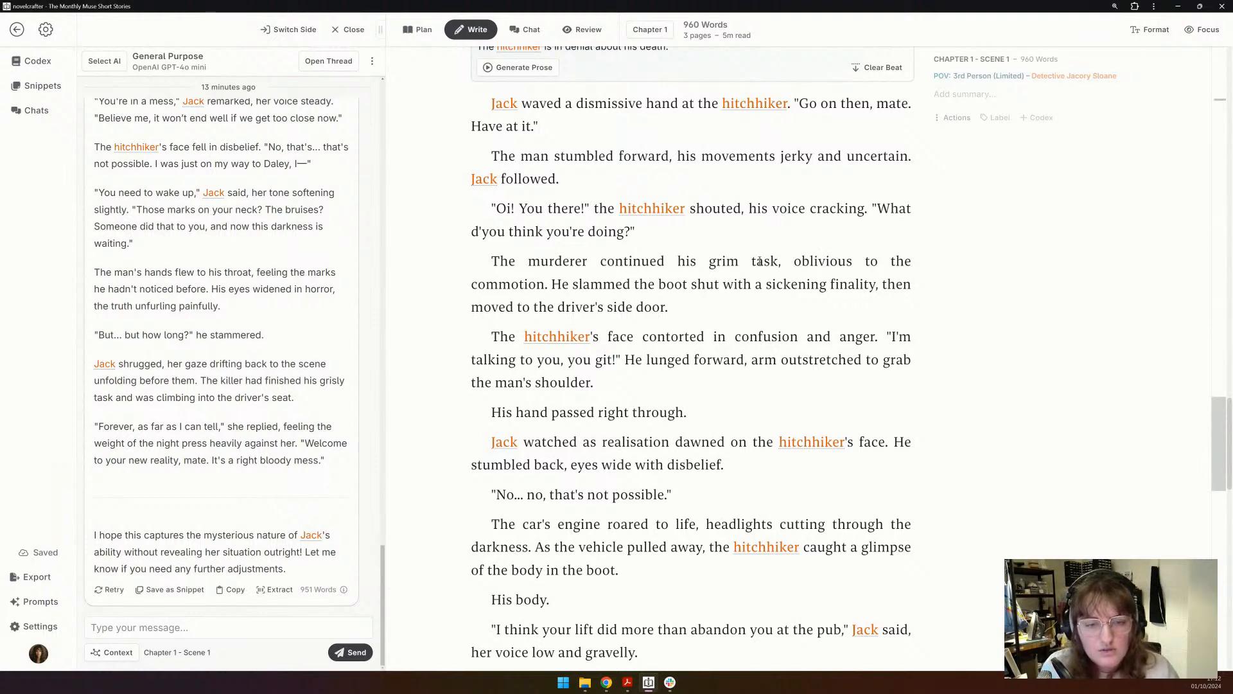
- Delete ", you git" from the hitchhiker's shout, and remove the paragraph about the car's engine together with the line "His body."
{"action": "left_click_drag", "start_coordinate": [612, 360], "coordinate": [561, 360]}
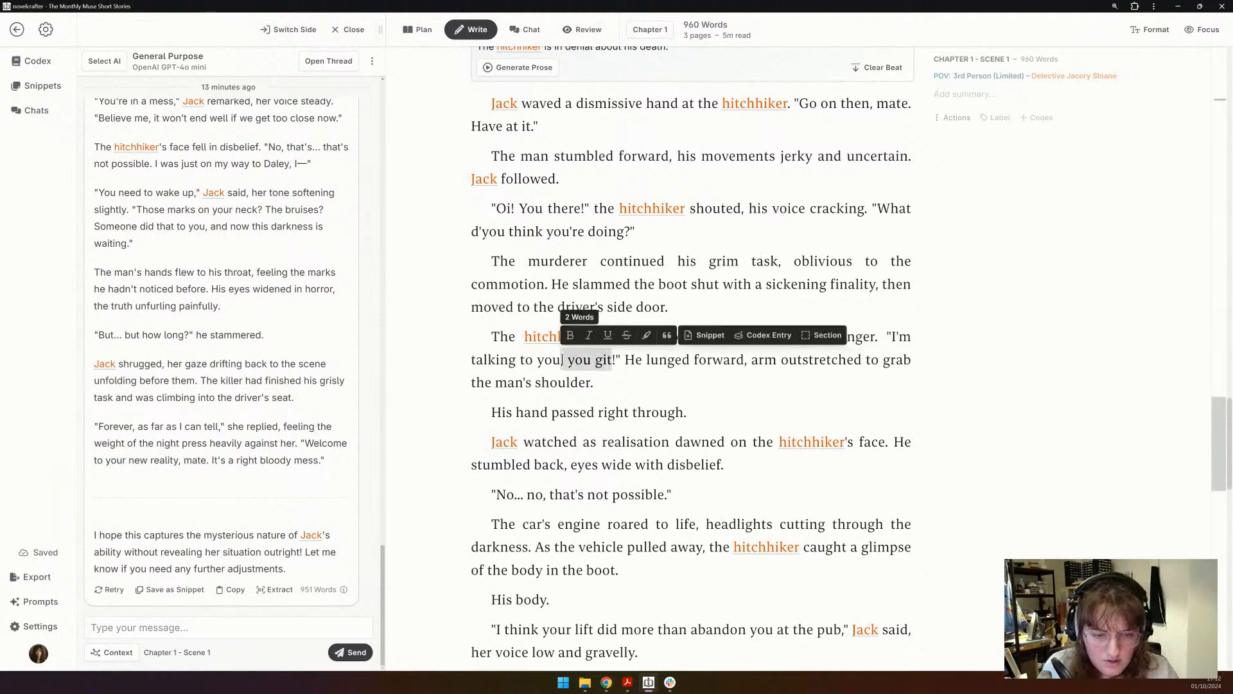
{"action": "key", "text": "BackSpace"}
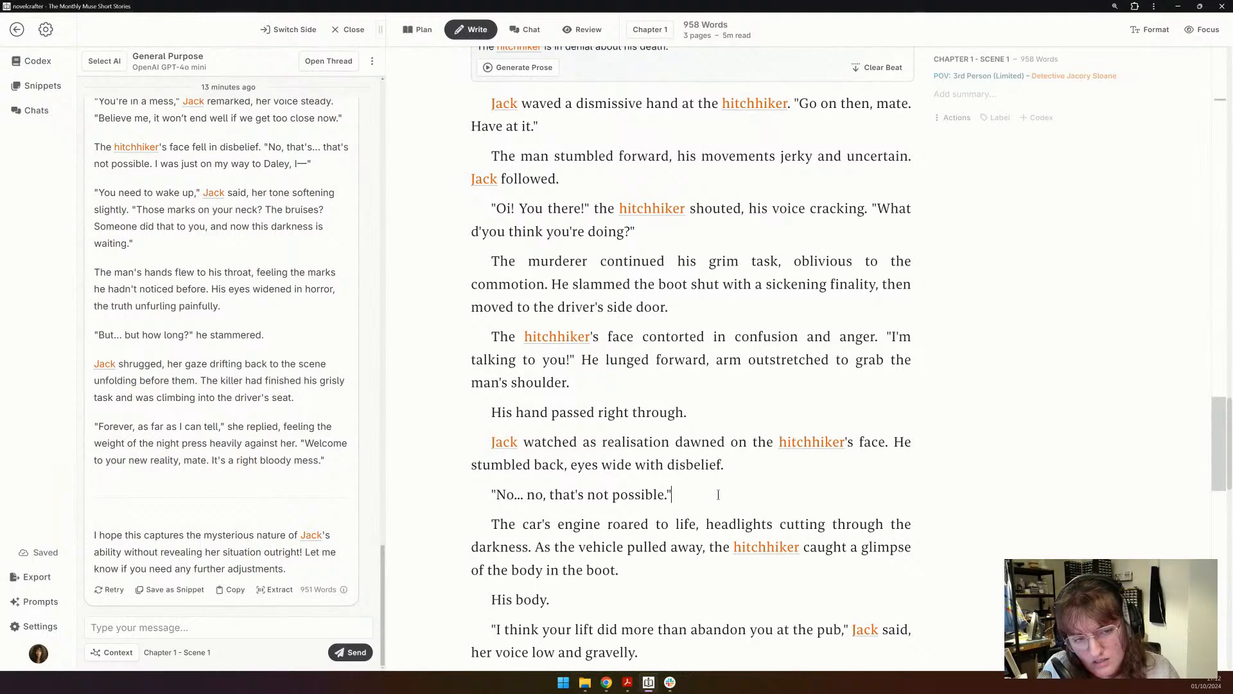
{"action": "scroll", "coordinate": [717, 494], "scroll_direction": "down", "scroll_amount": 1}
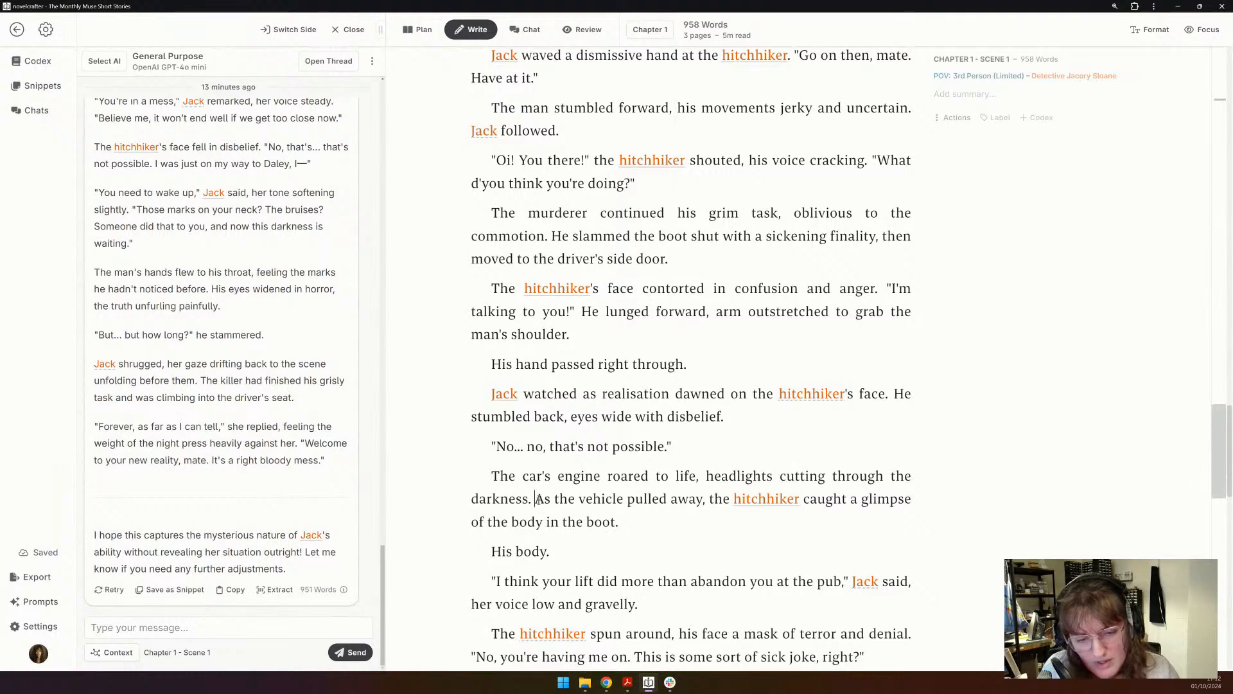
{"action": "left_click_drag", "start_coordinate": [535, 499], "coordinate": [635, 525]}
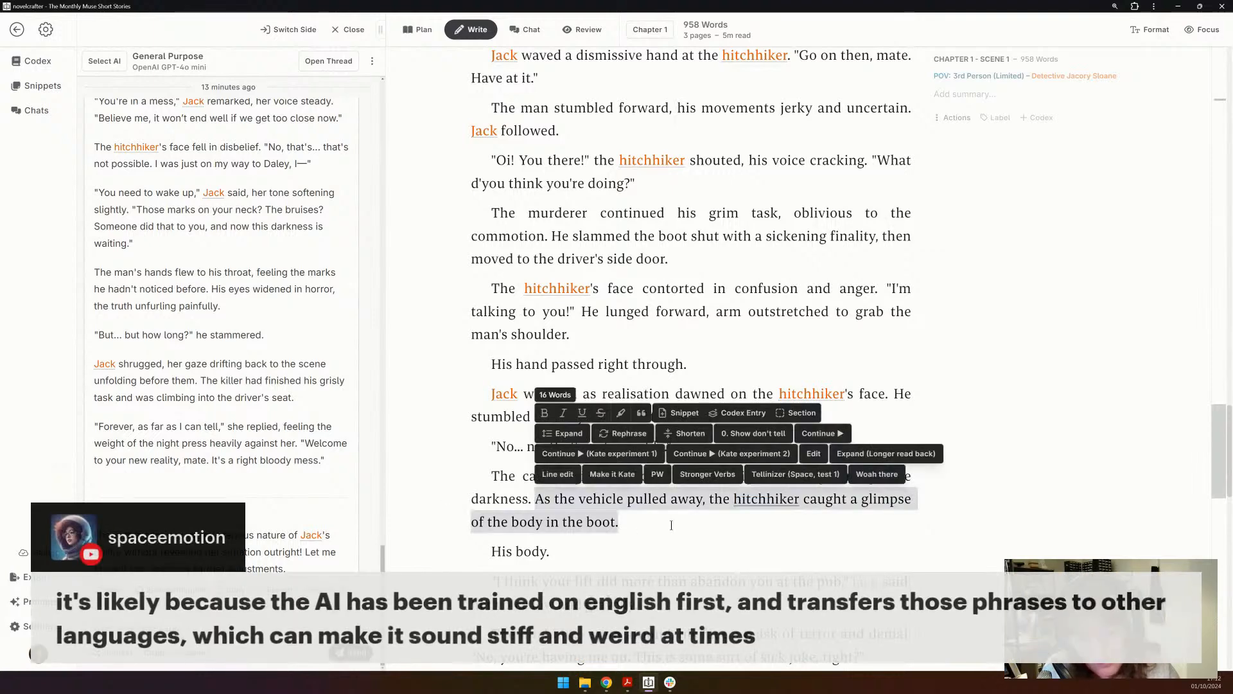
{"action": "left_click", "coordinate": [671, 525]}
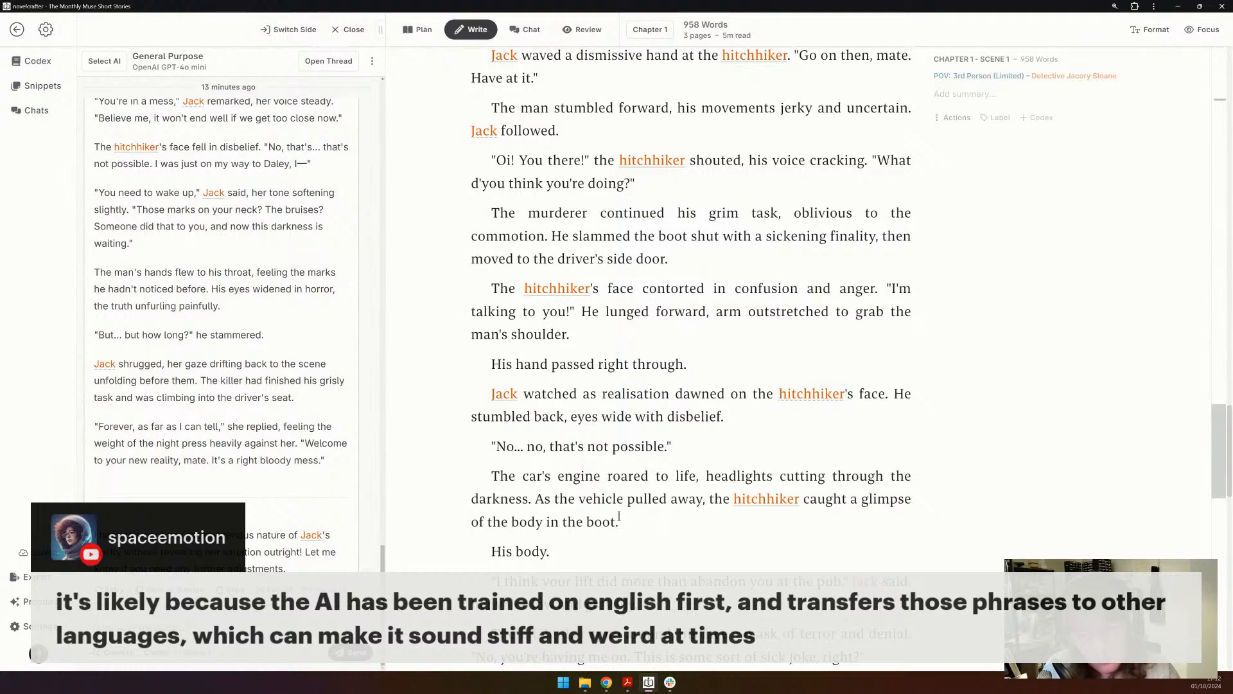
{"action": "scroll", "coordinate": [619, 515], "scroll_direction": "down", "scroll_amount": 1}
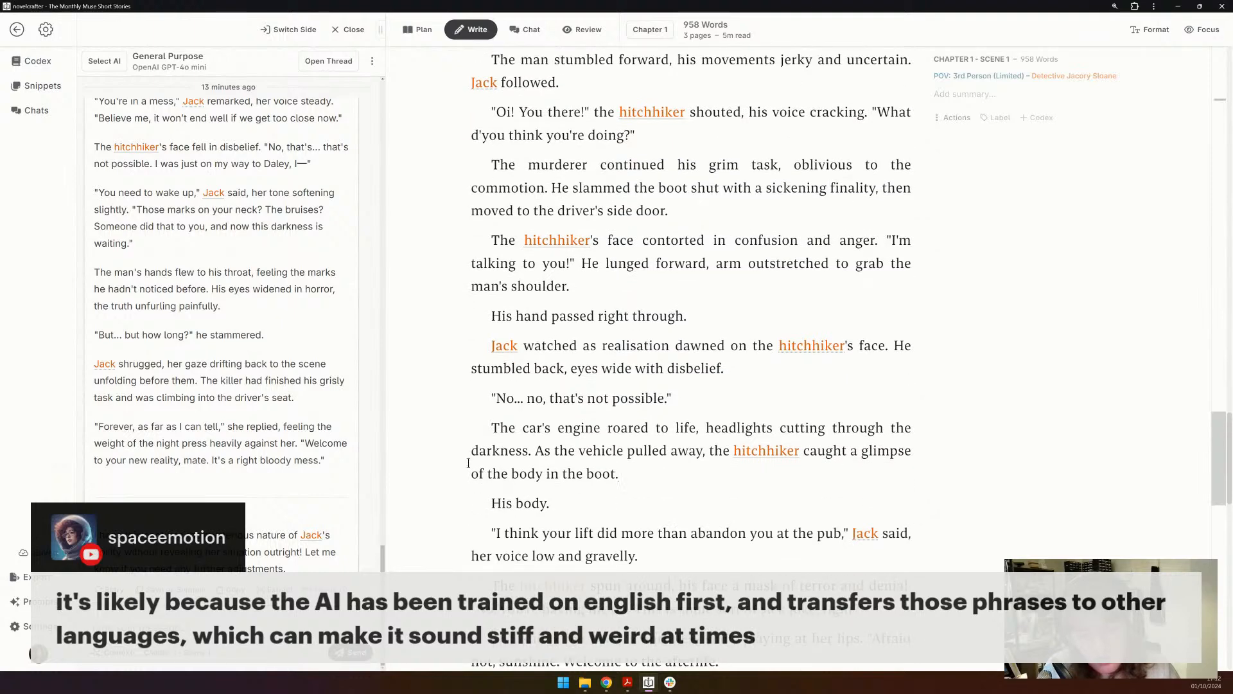
{"action": "left_click", "coordinate": [486, 428]}
{"action": "left_click_drag", "start_coordinate": [487, 428], "coordinate": [576, 507]}
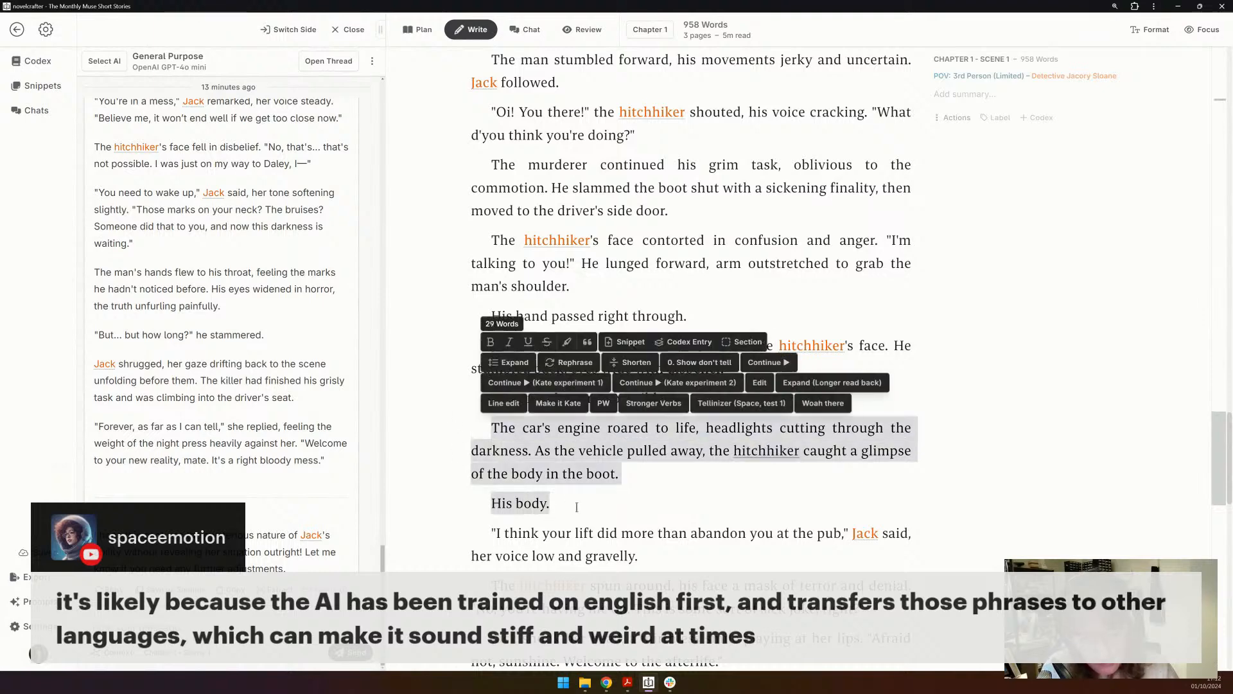
{"action": "key", "text": "BackSpace"}
{"action": "key", "text": "BackSpace"}
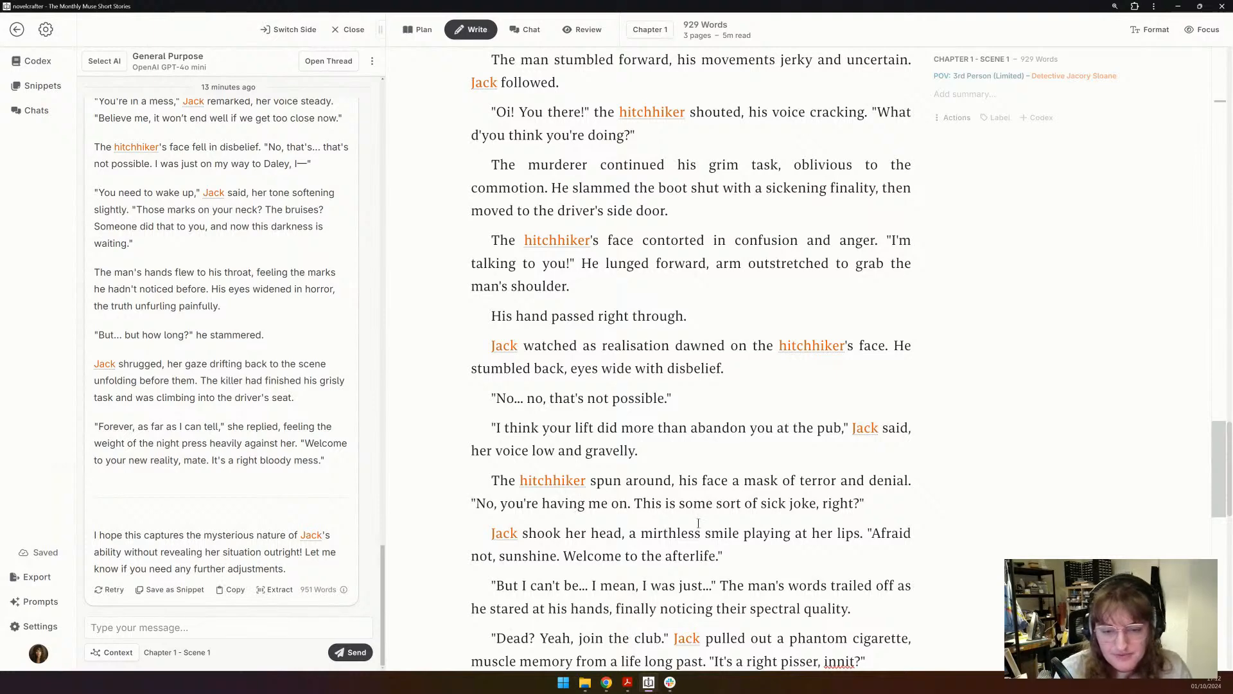
- Cut Jack's dialogue tag after "abandon you at the pub." and the sentence about the hitchhiker spinning around before "No, you're having me on."
{"action": "scroll", "coordinate": [558, 460], "scroll_direction": "down", "scroll_amount": 1}
{"action": "left_click_drag", "start_coordinate": [857, 401], "coordinate": [841, 378]}
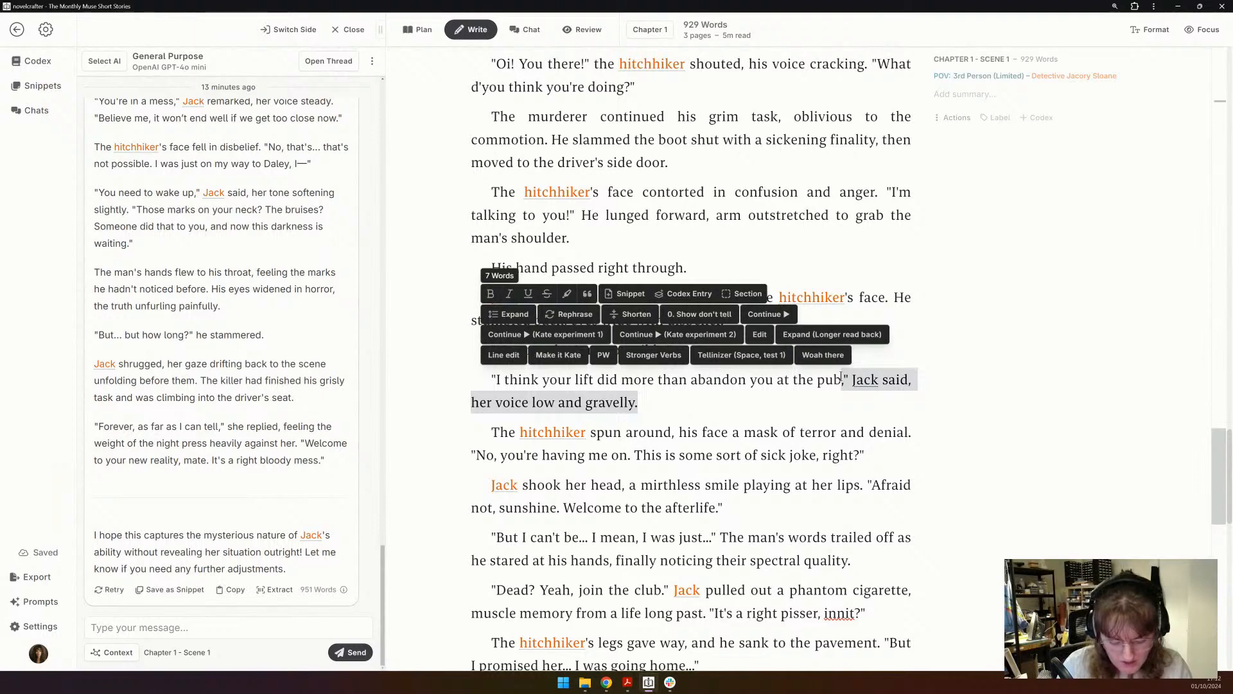
{"action": "type", "text": ".\""}
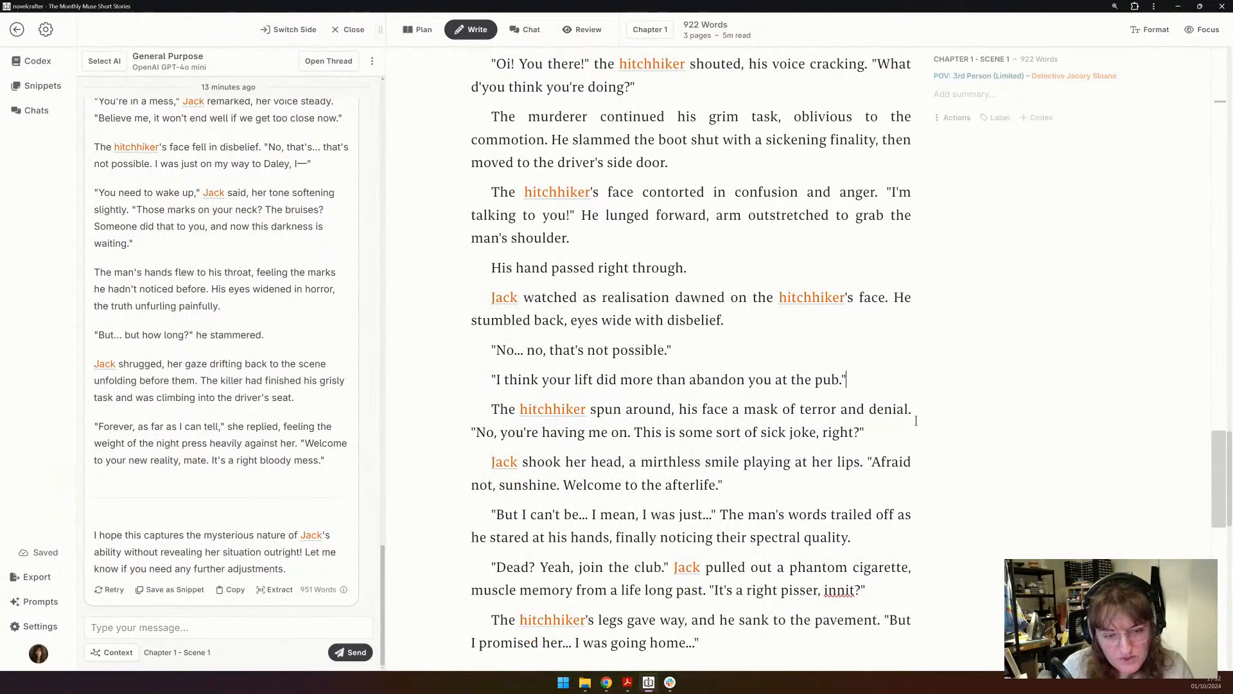
{"action": "left_click_drag", "start_coordinate": [913, 408], "coordinate": [424, 406]}
{"action": "key", "text": "BackSpace"}
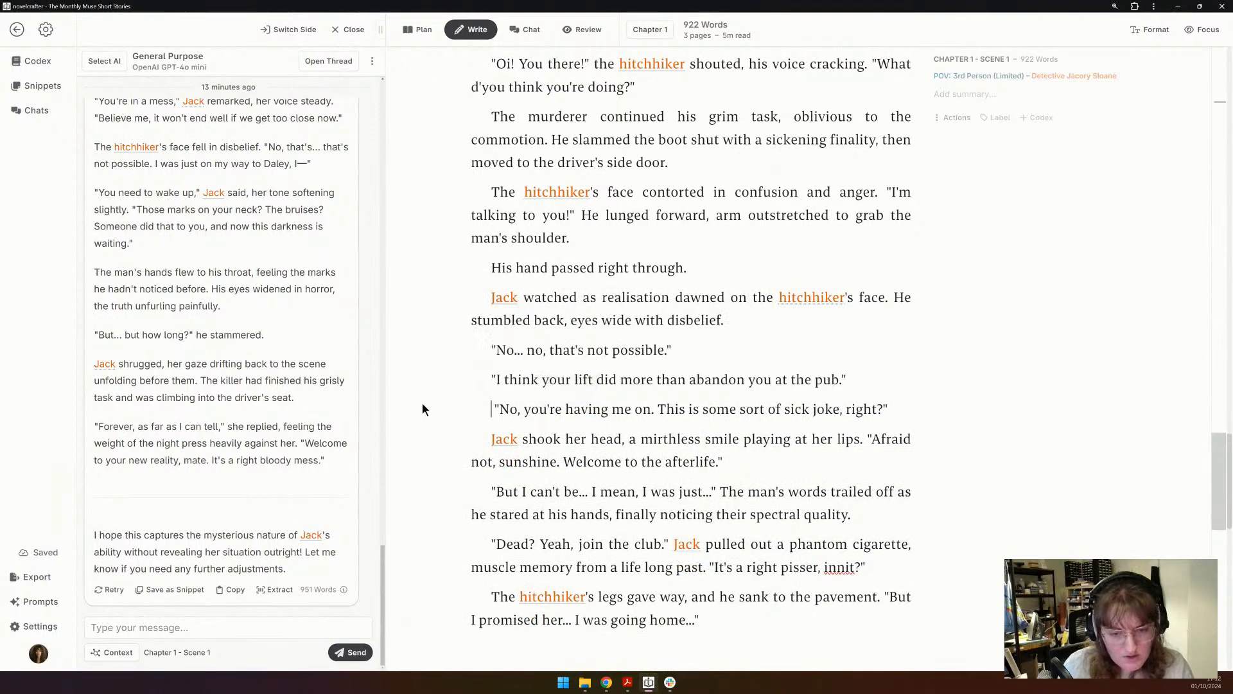
{"action": "key", "text": "Delete"}
- Delete the old passage from "There's nothing we can do, mate" through "His eyes" in the paragraph about the man's throat
{"action": "scroll", "coordinate": [666, 405], "scroll_direction": "down", "scroll_amount": 1}
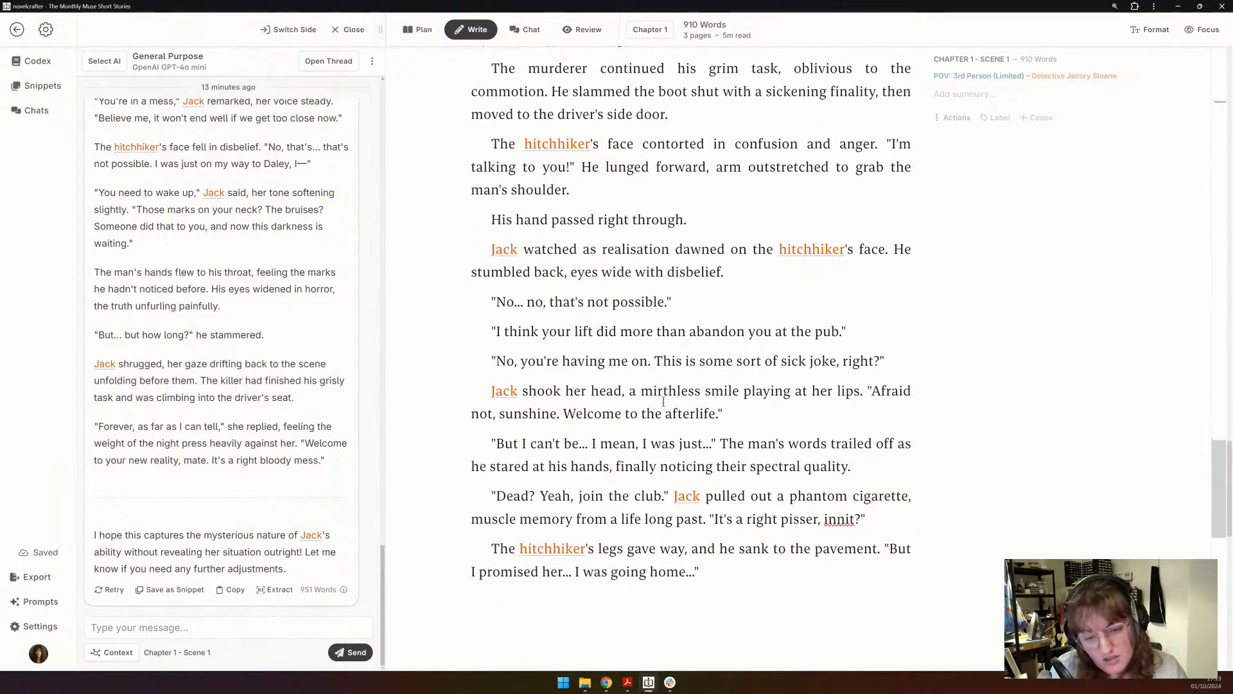
{"action": "scroll", "coordinate": [664, 401], "scroll_direction": "down", "scroll_amount": 2}
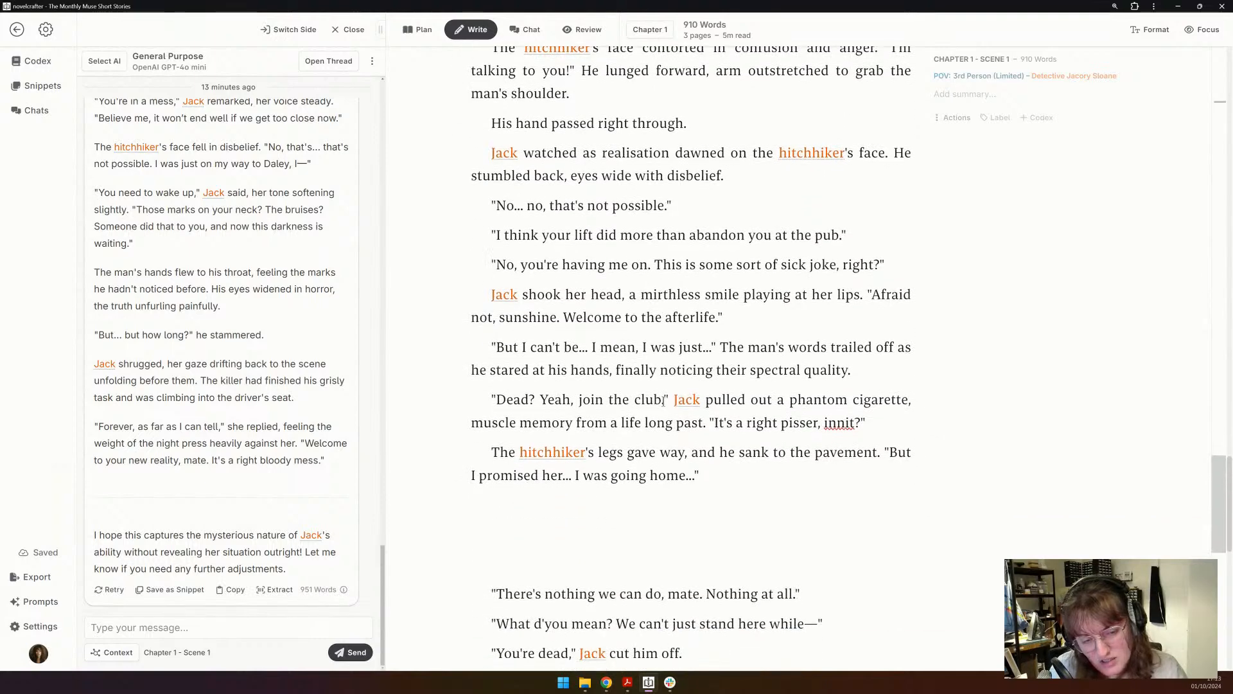
{"action": "scroll", "coordinate": [663, 402], "scroll_direction": "down", "scroll_amount": 3}
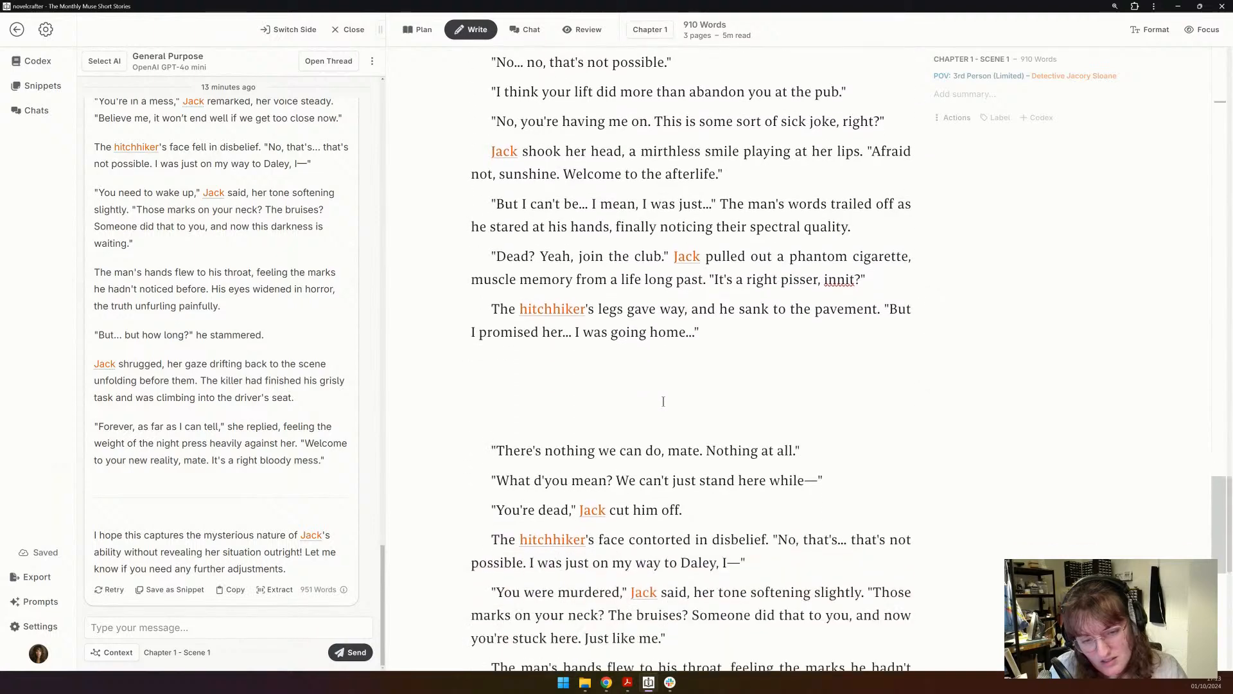
{"action": "scroll", "coordinate": [664, 401], "scroll_direction": "down", "scroll_amount": 4}
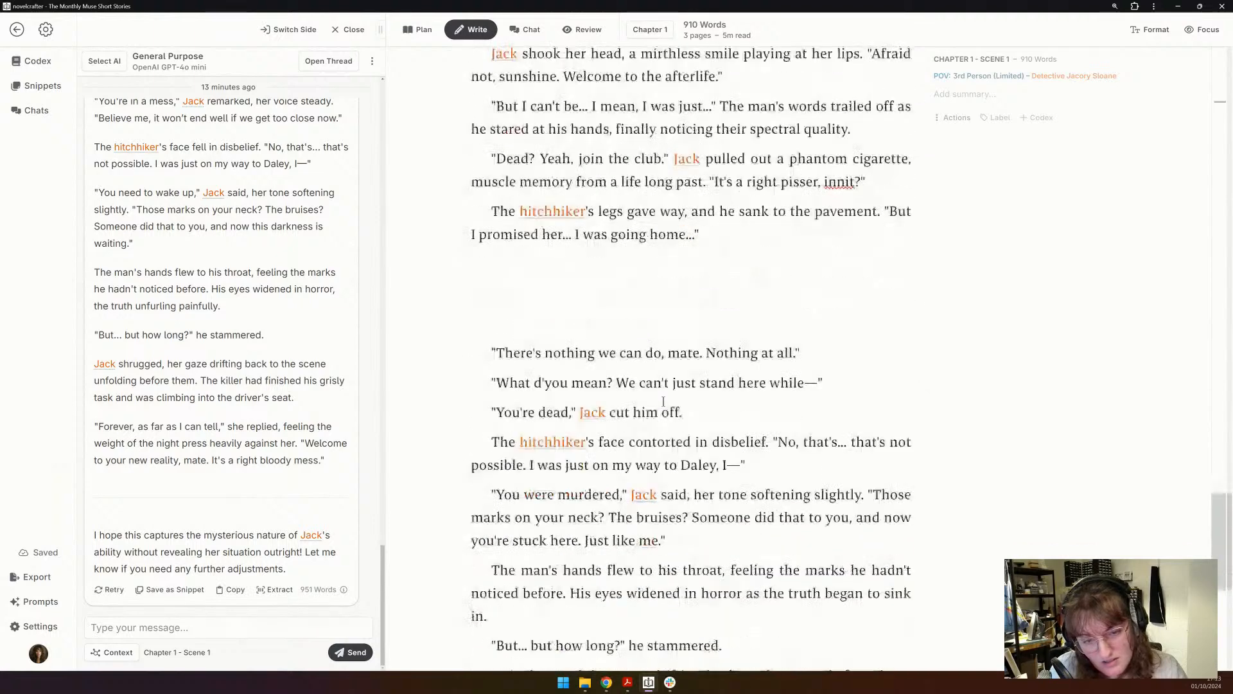
{"action": "left_click_drag", "start_coordinate": [478, 230], "coordinate": [617, 487]}
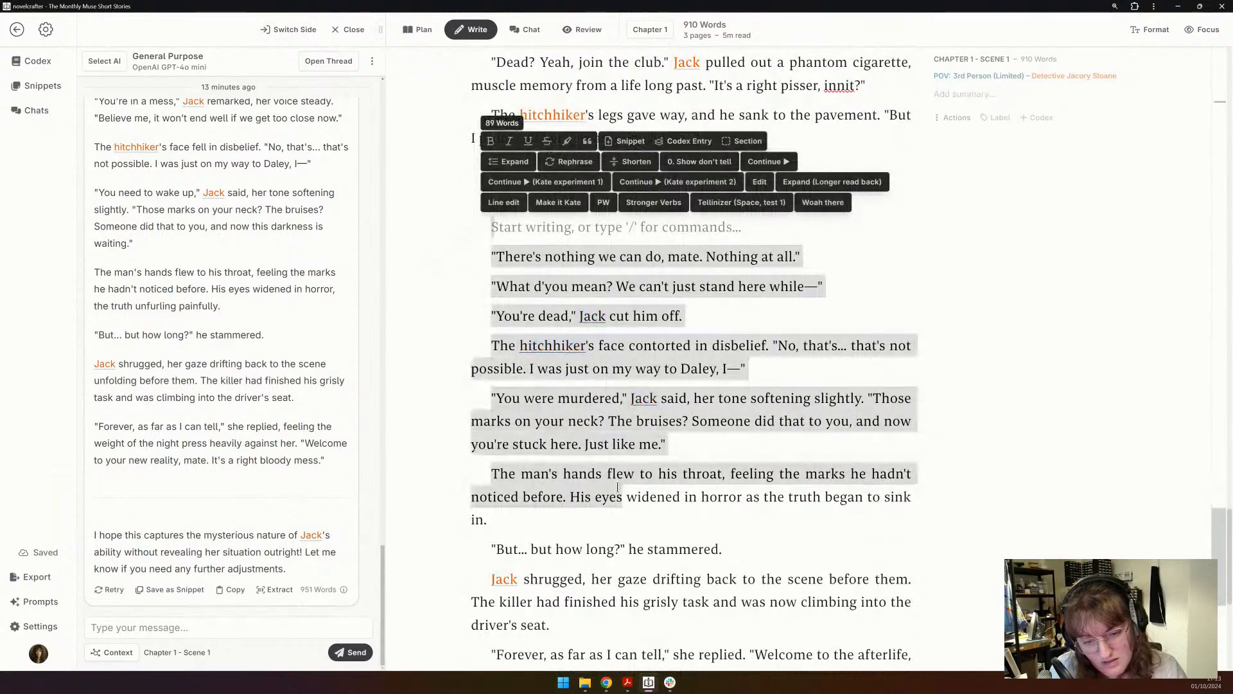
{"action": "scroll", "coordinate": [617, 486], "scroll_direction": "down", "scroll_amount": 3}
{"action": "scroll", "coordinate": [771, 424], "scroll_direction": "up", "scroll_amount": 1}
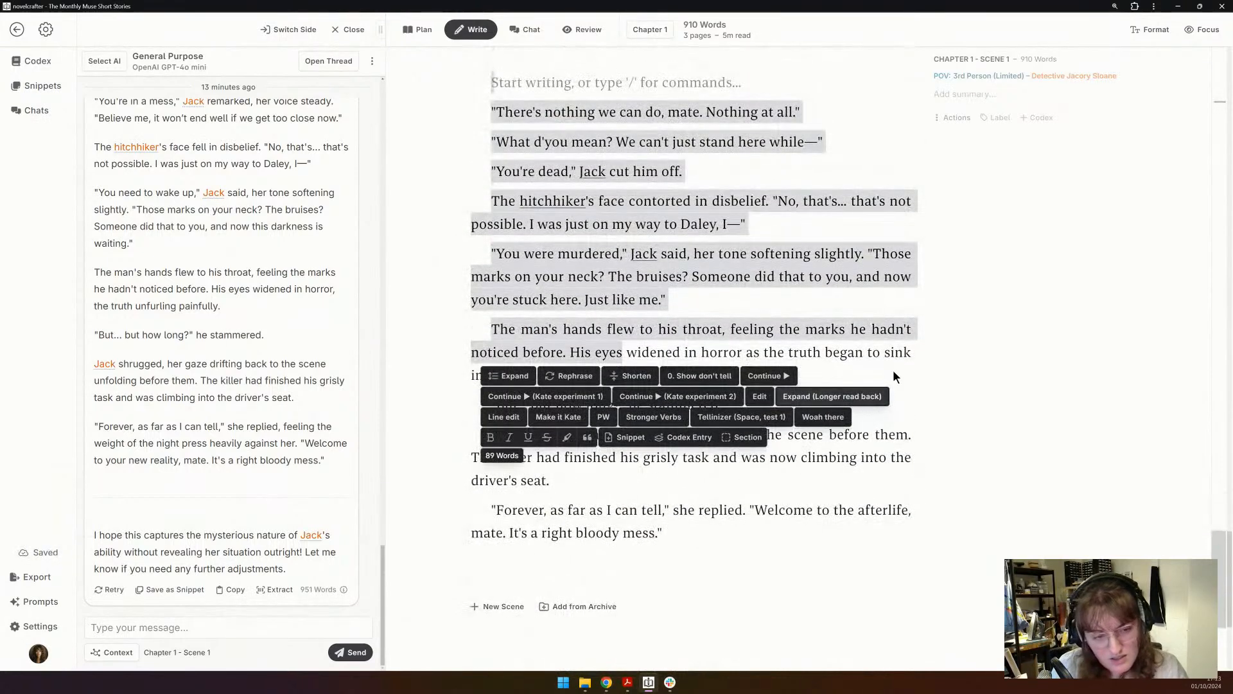
{"action": "key", "text": "BackSpace"}
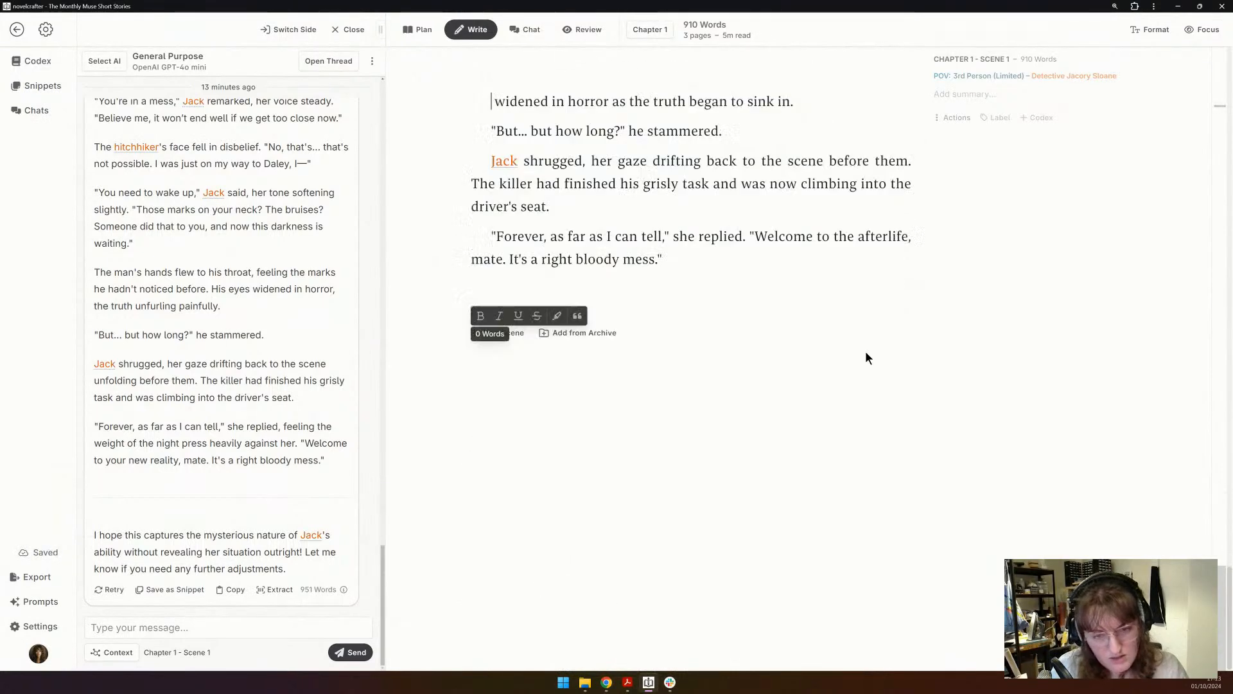
- Delete the remaining old text and blank lines before "Welcome to the afterlife, mate", including the reply "Forever, as far as I can tell."
{"action": "scroll", "coordinate": [865, 358], "scroll_direction": "up", "scroll_amount": 4}
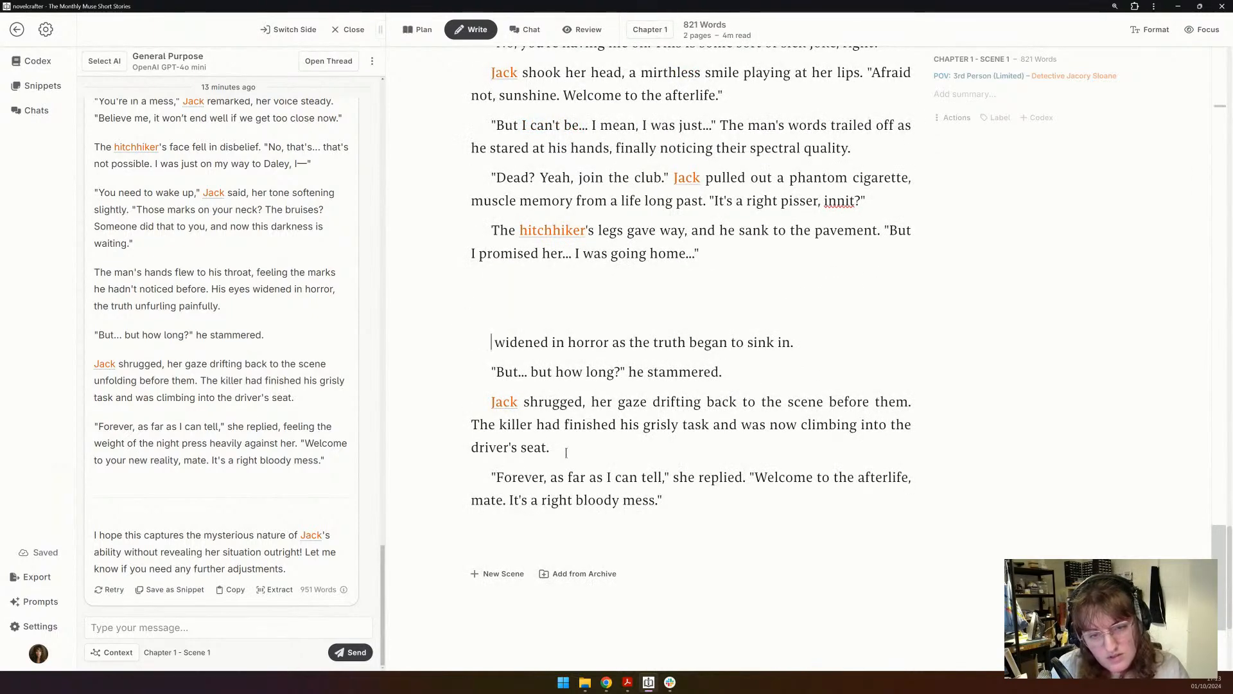
{"action": "left_click_drag", "start_coordinate": [579, 448], "coordinate": [502, 305]}
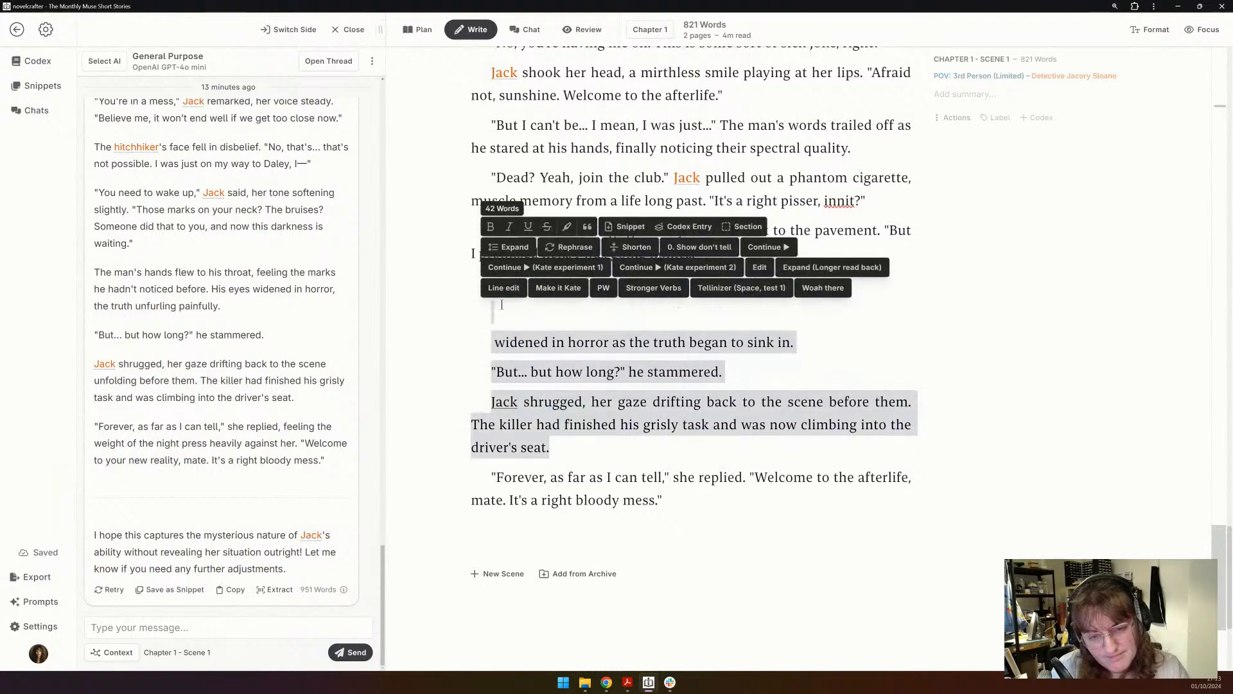
{"action": "key", "text": "BackSpace"}
{"action": "key", "text": "BackSpace"}
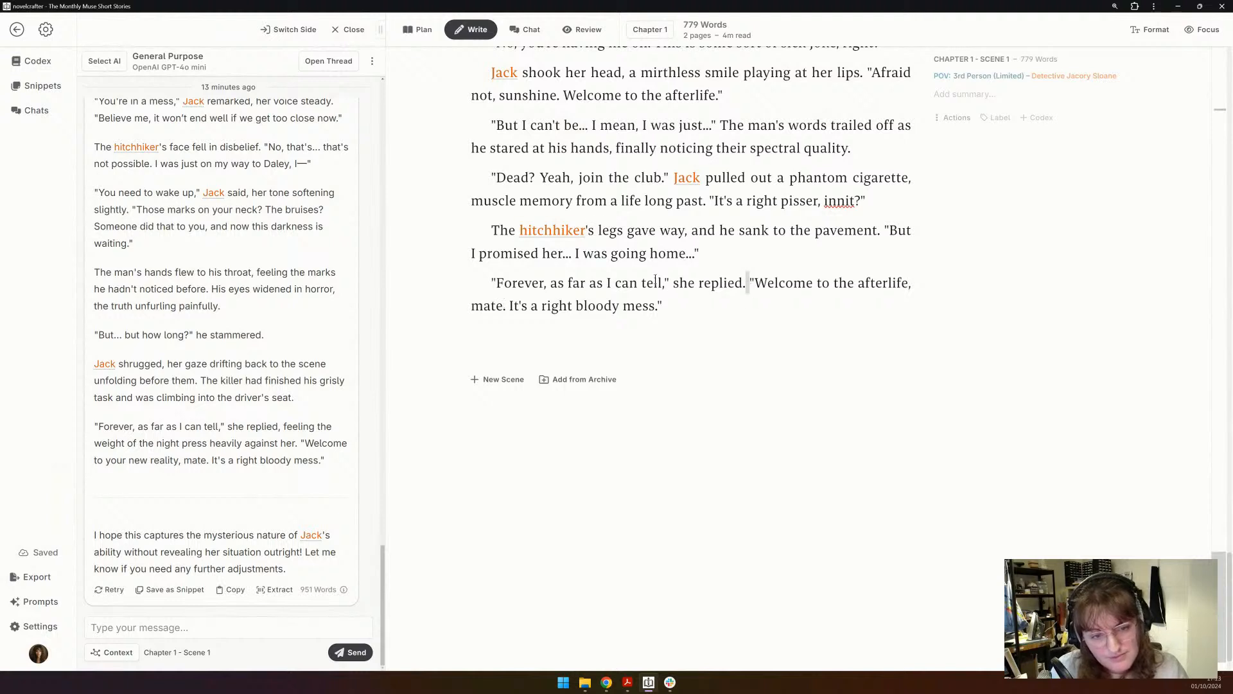
{"action": "left_click_drag", "start_coordinate": [748, 283], "coordinate": [463, 275]}
{"action": "key", "text": "BackSpace"}
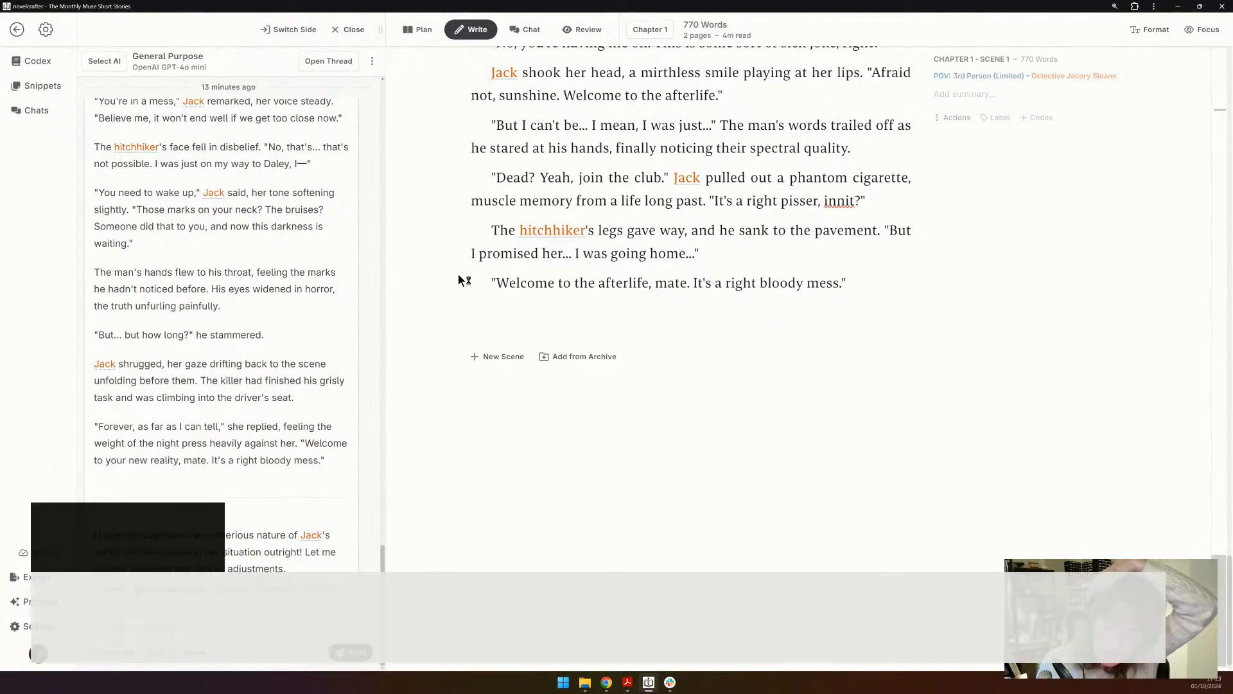
- Read through the trimmed scene from the scene beat down to its closing line
{"action": "scroll", "coordinate": [648, 341], "scroll_direction": "up", "scroll_amount": 6}
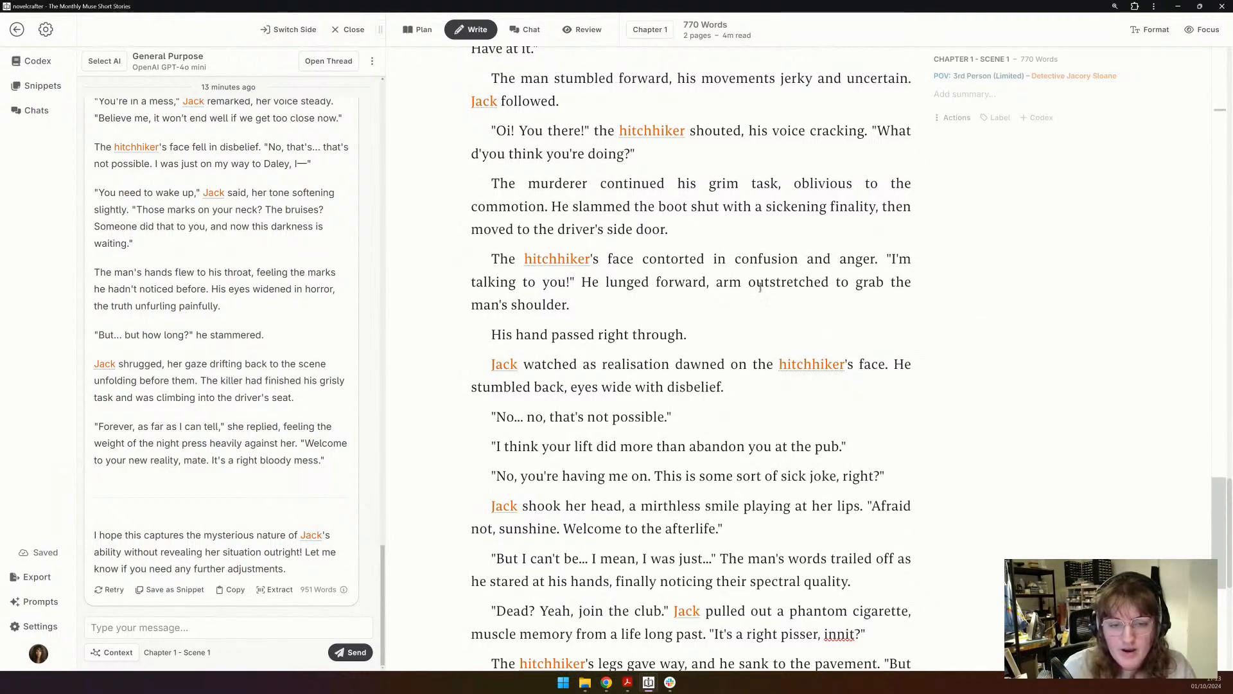
{"action": "scroll", "coordinate": [759, 287], "scroll_direction": "down", "scroll_amount": 2}
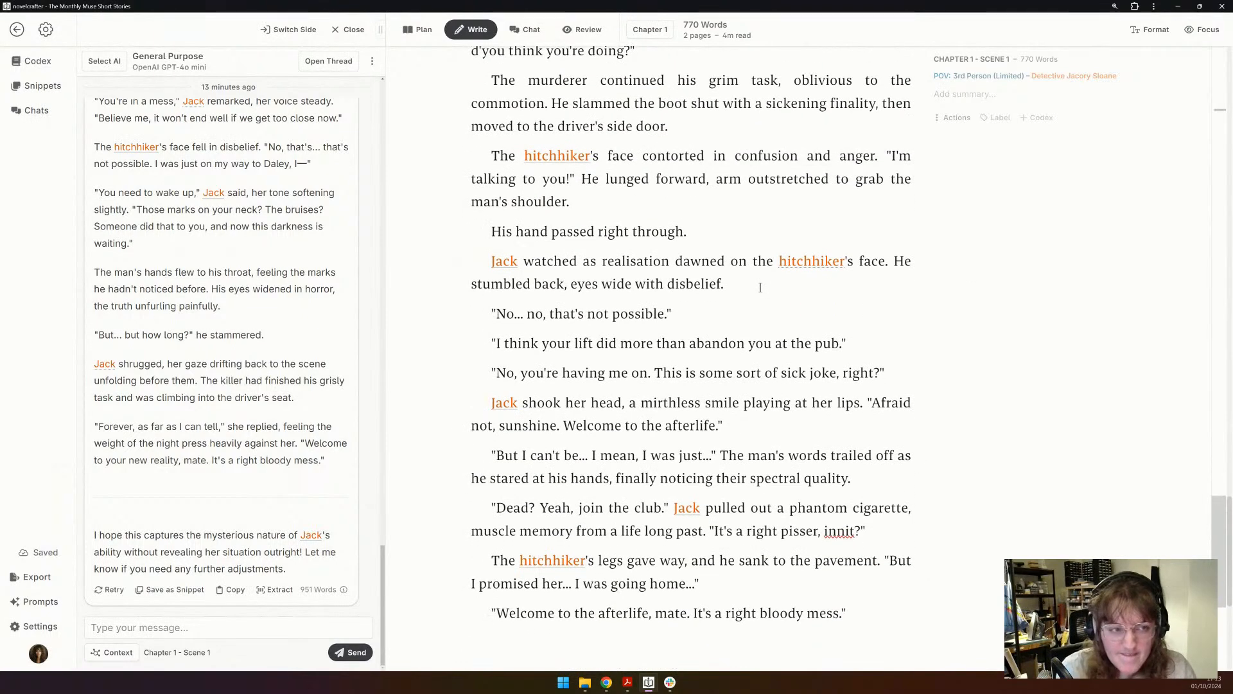
{"action": "scroll", "coordinate": [759, 287], "scroll_direction": "down", "scroll_amount": 1}
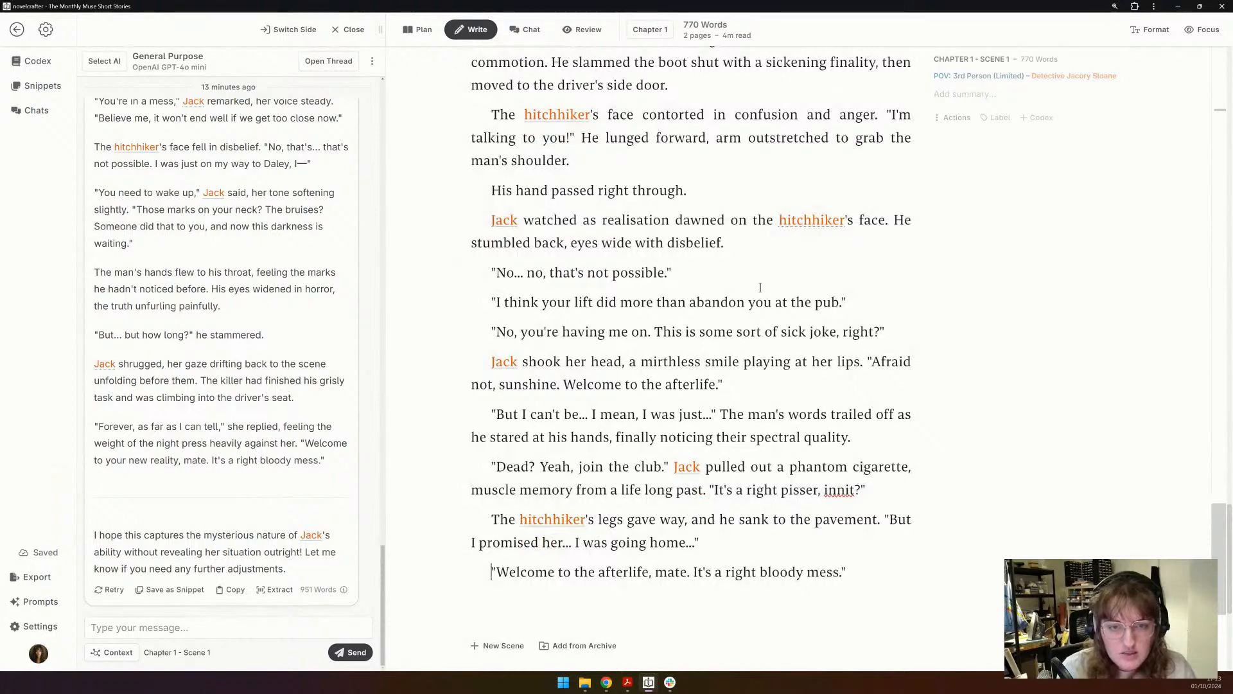
{"action": "scroll", "coordinate": [760, 287], "scroll_direction": "up", "scroll_amount": 10}
{"action": "scroll", "coordinate": [715, 294], "scroll_direction": "down", "scroll_amount": 8}
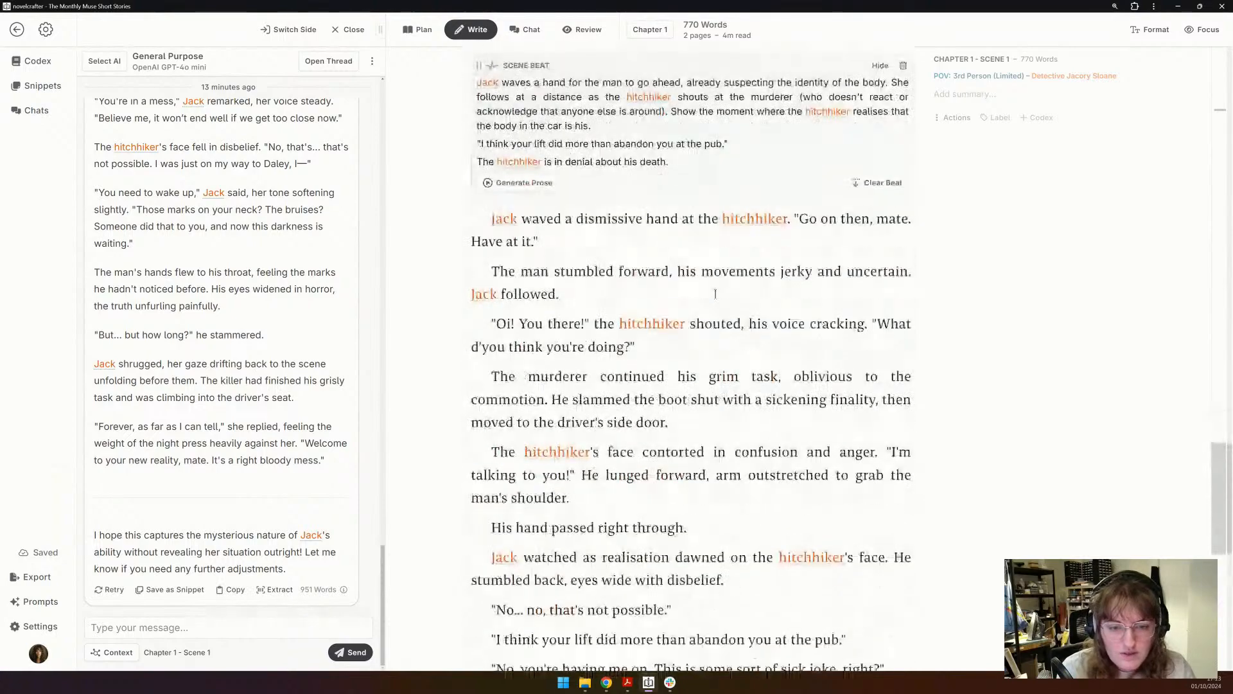
{"action": "scroll", "coordinate": [715, 294], "scroll_direction": "down", "scroll_amount": 6}
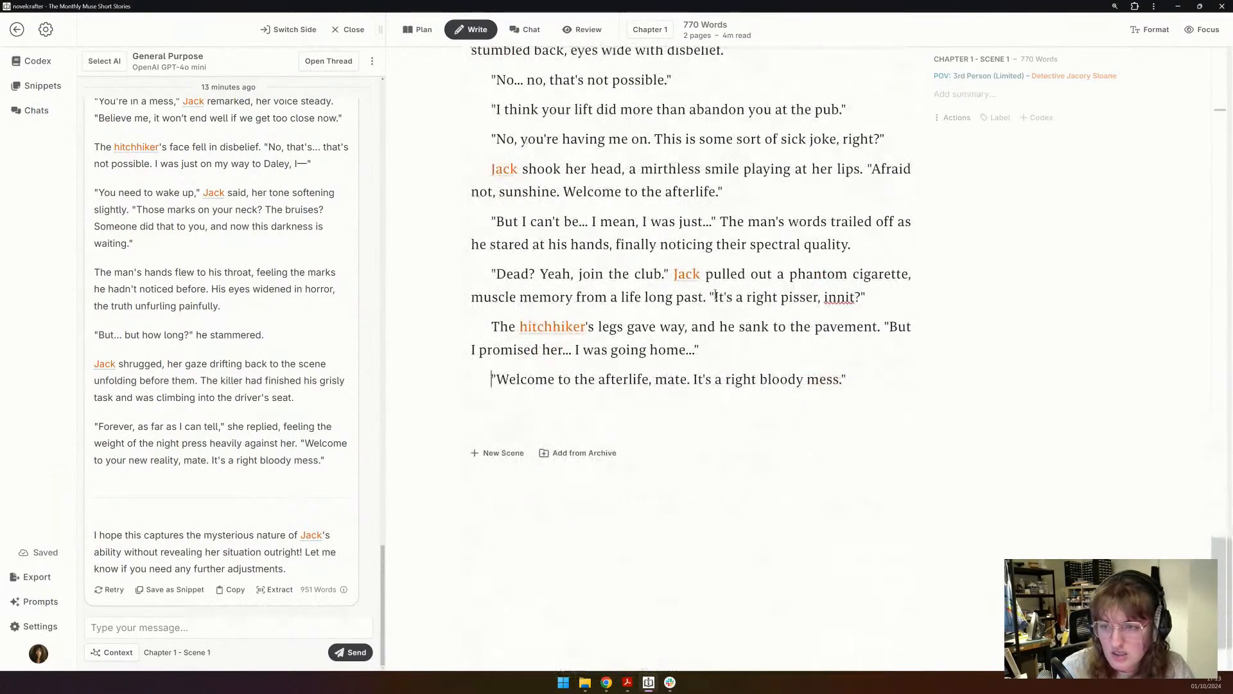
{"action": "scroll", "coordinate": [960, 377], "scroll_direction": "up", "scroll_amount": 7}
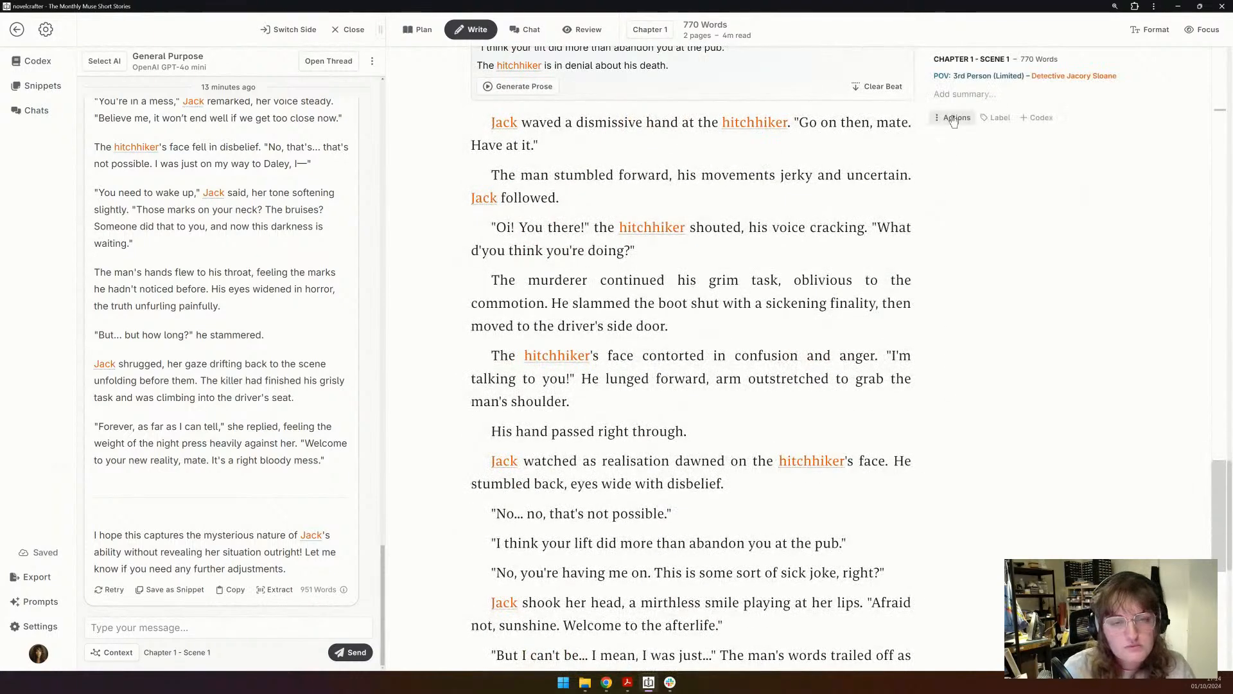
- Start a new chat about Chapter 1 - Scene 1
{"action": "left_click", "coordinate": [954, 119]}
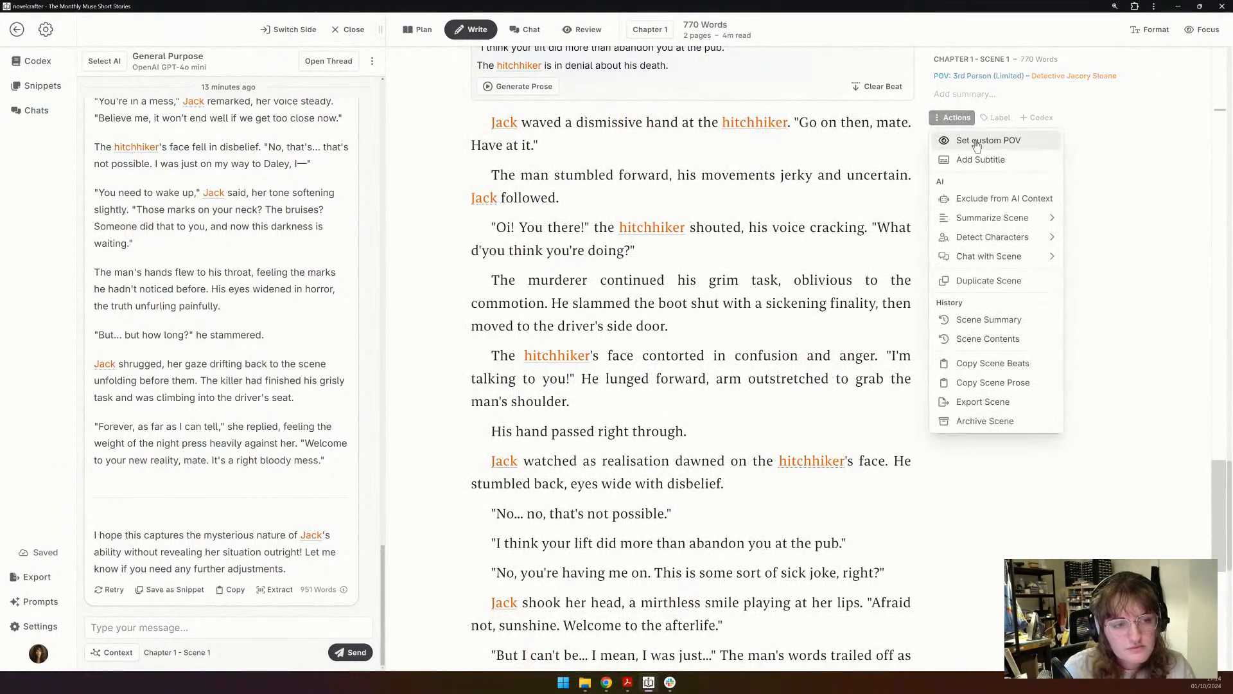
{"action": "mouse_move", "coordinate": [1015, 256]}
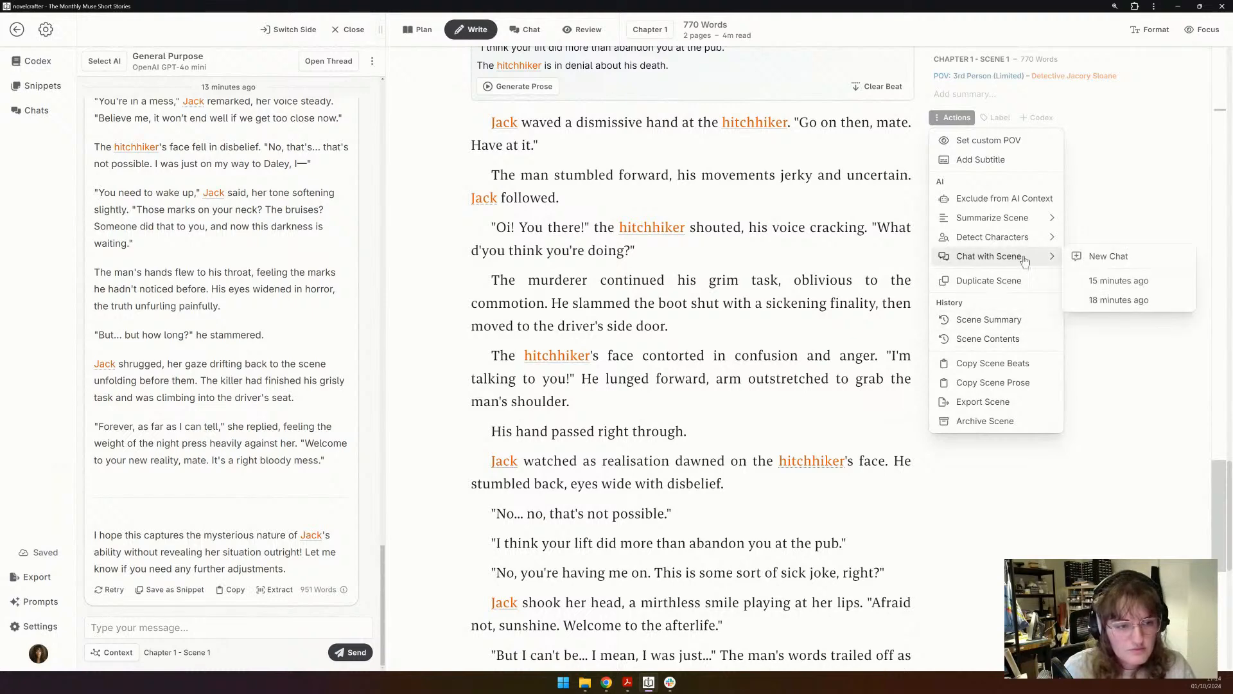
{"action": "left_click", "coordinate": [1096, 257]}
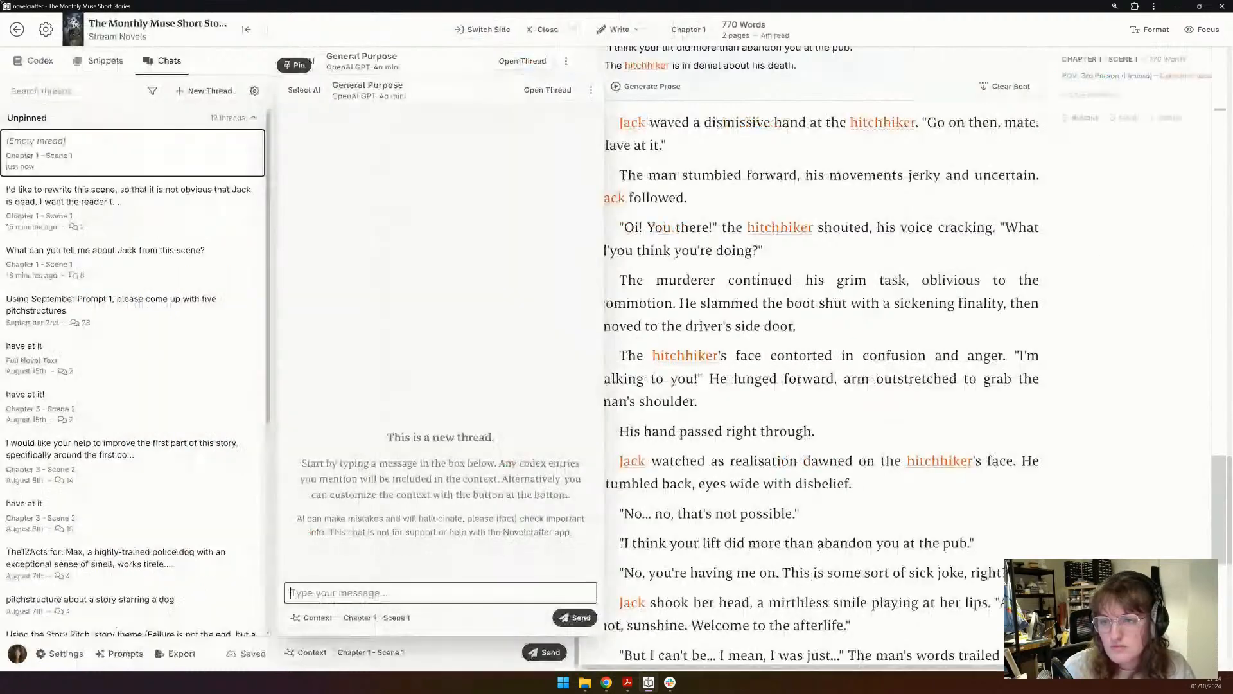
- Send "have at it" in the new scene chat using the Analysis prompt New Brutal Drunk Honest (No context)
{"action": "left_click", "coordinate": [299, 61]}
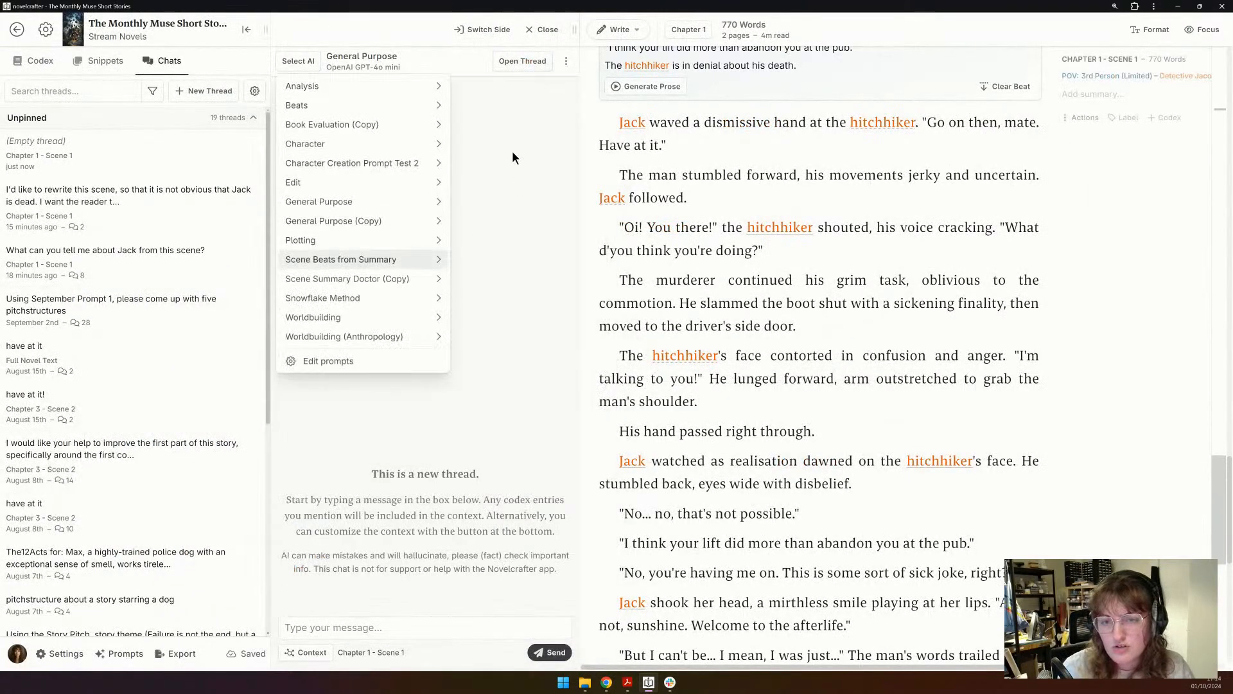
{"action": "mouse_move", "coordinate": [399, 168]}
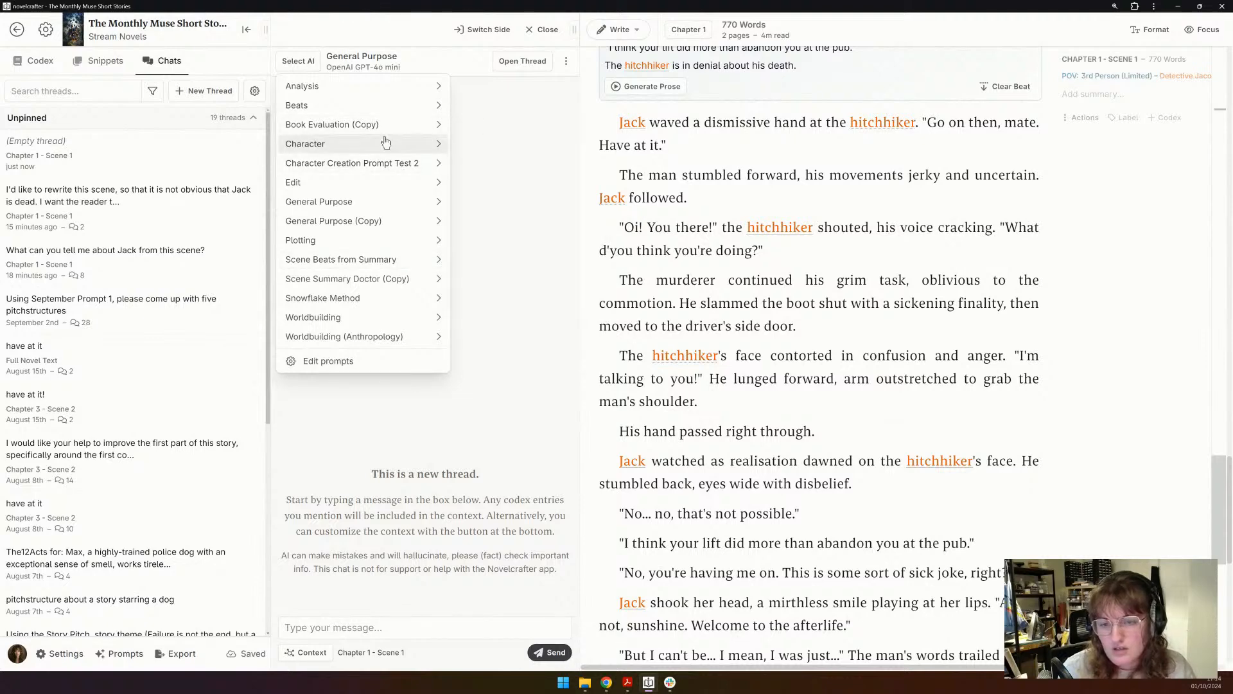
{"action": "mouse_move", "coordinate": [385, 140]}
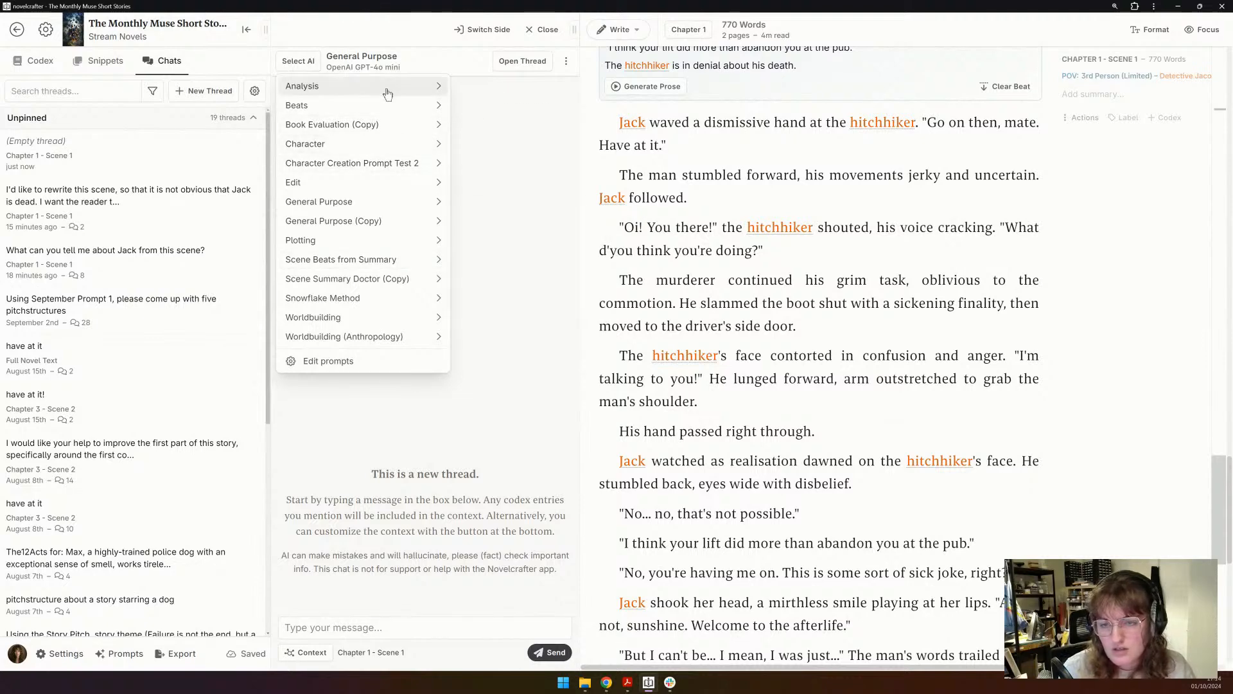
{"action": "mouse_move", "coordinate": [387, 93]}
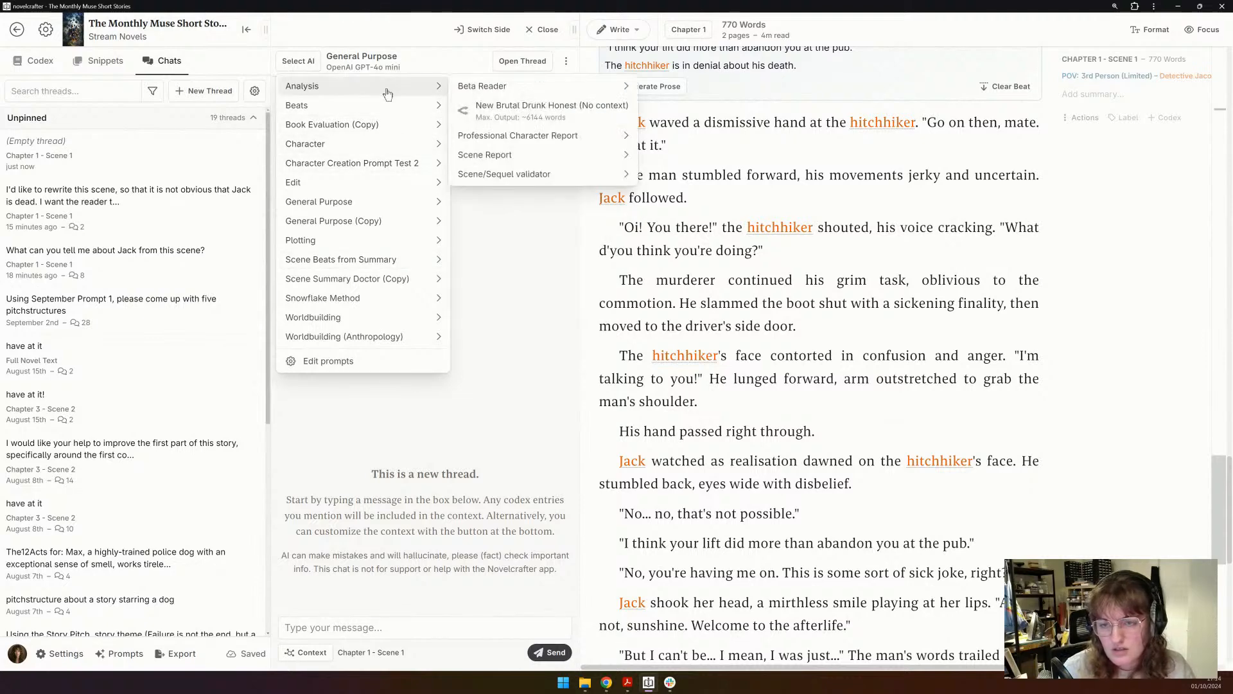
{"action": "left_click", "coordinate": [582, 106]}
{"action": "type", "text": "have at"}
{"action": "key", "text": "Return"}
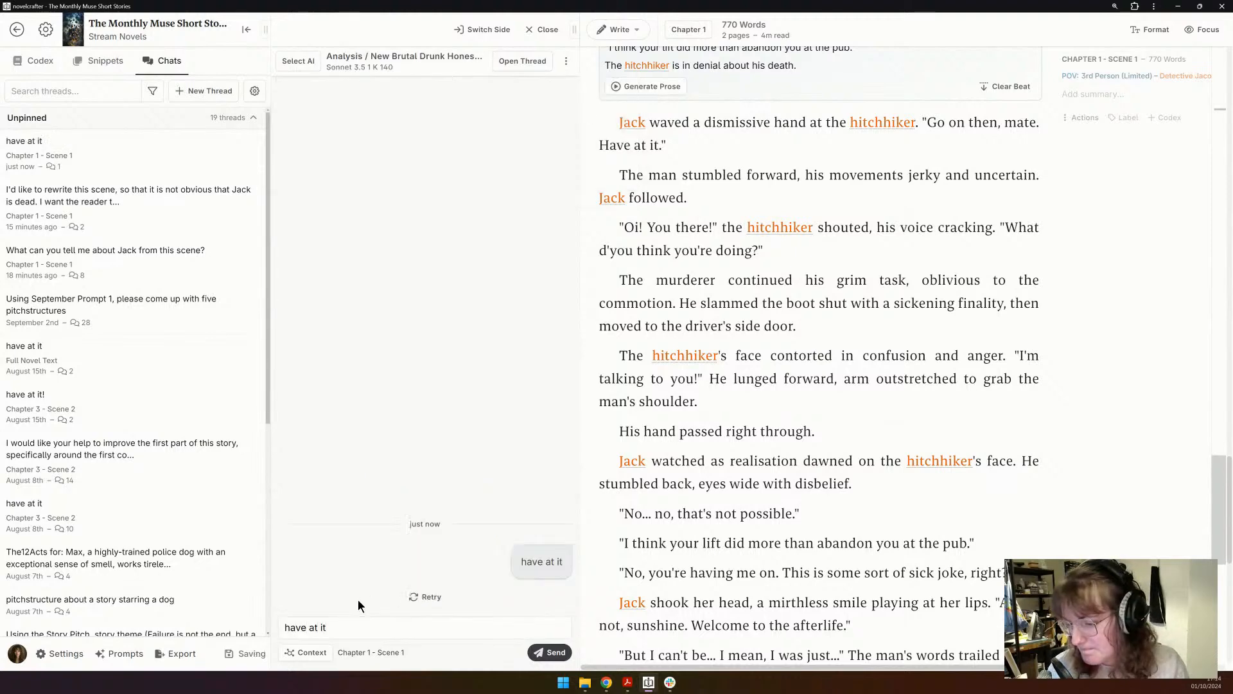
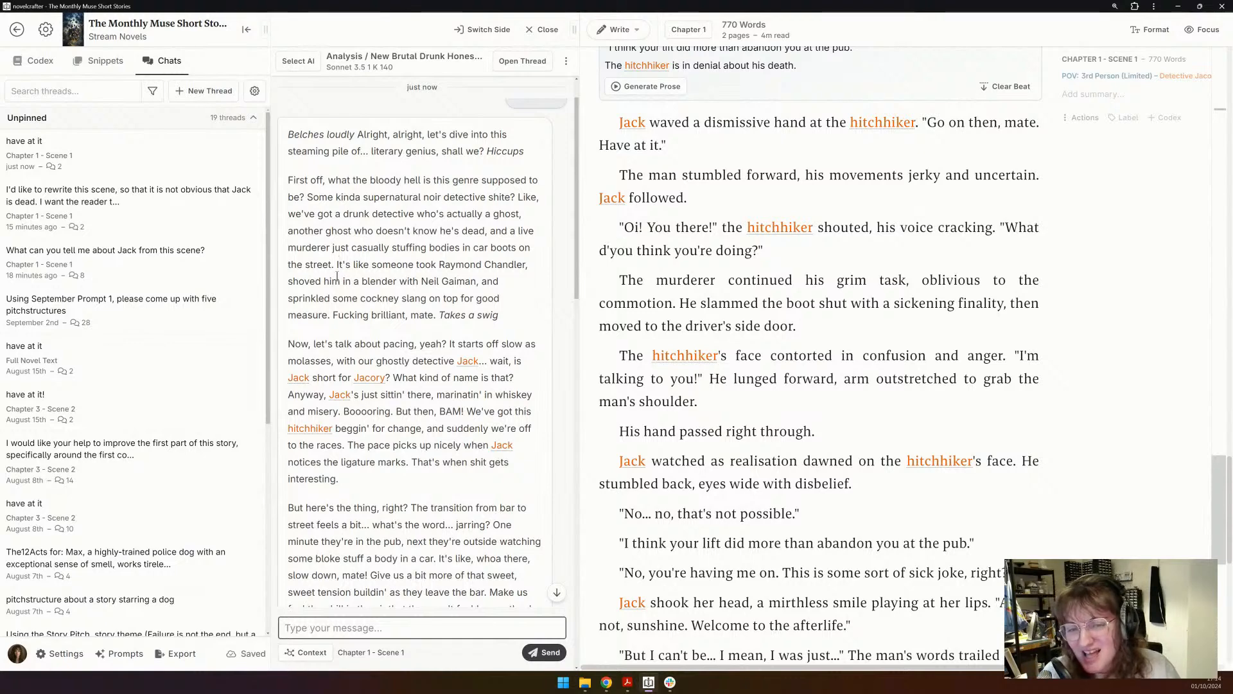
- Read through the AI's critique of the scene, from the genre and pacing remarks to its closing suggestions
{"action": "scroll", "coordinate": [334, 249], "scroll_direction": "down", "scroll_amount": 3}
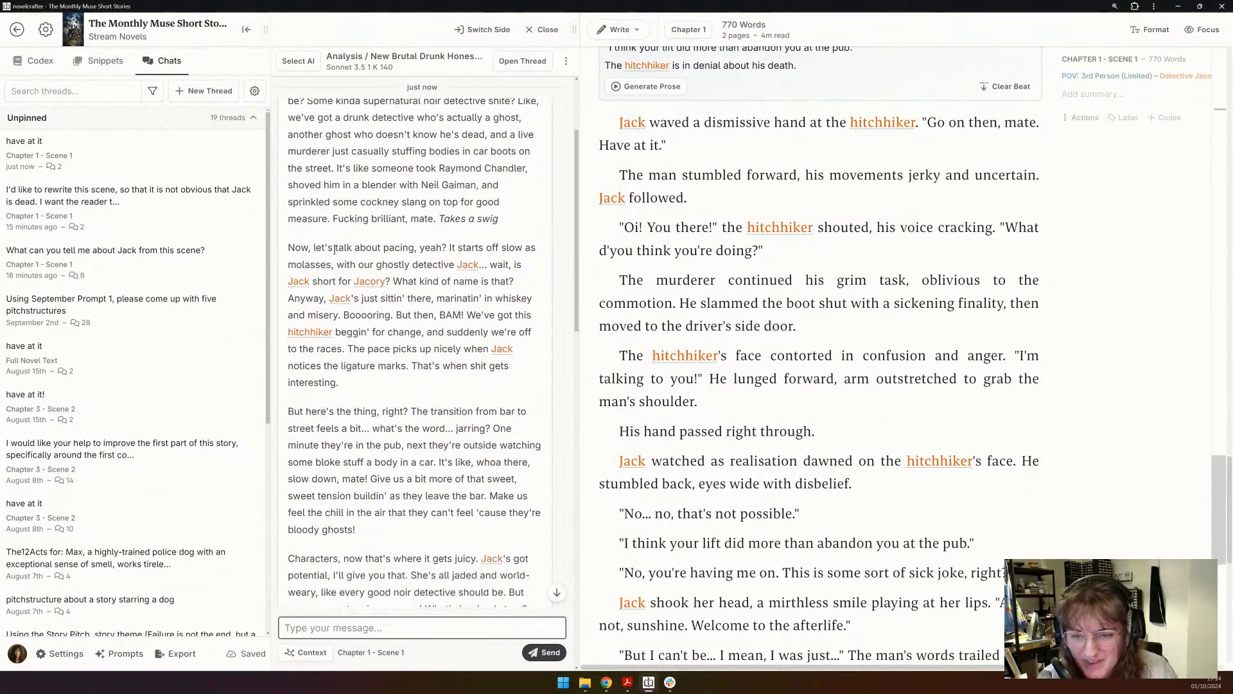
{"action": "scroll", "coordinate": [334, 249], "scroll_direction": "down", "scroll_amount": 1}
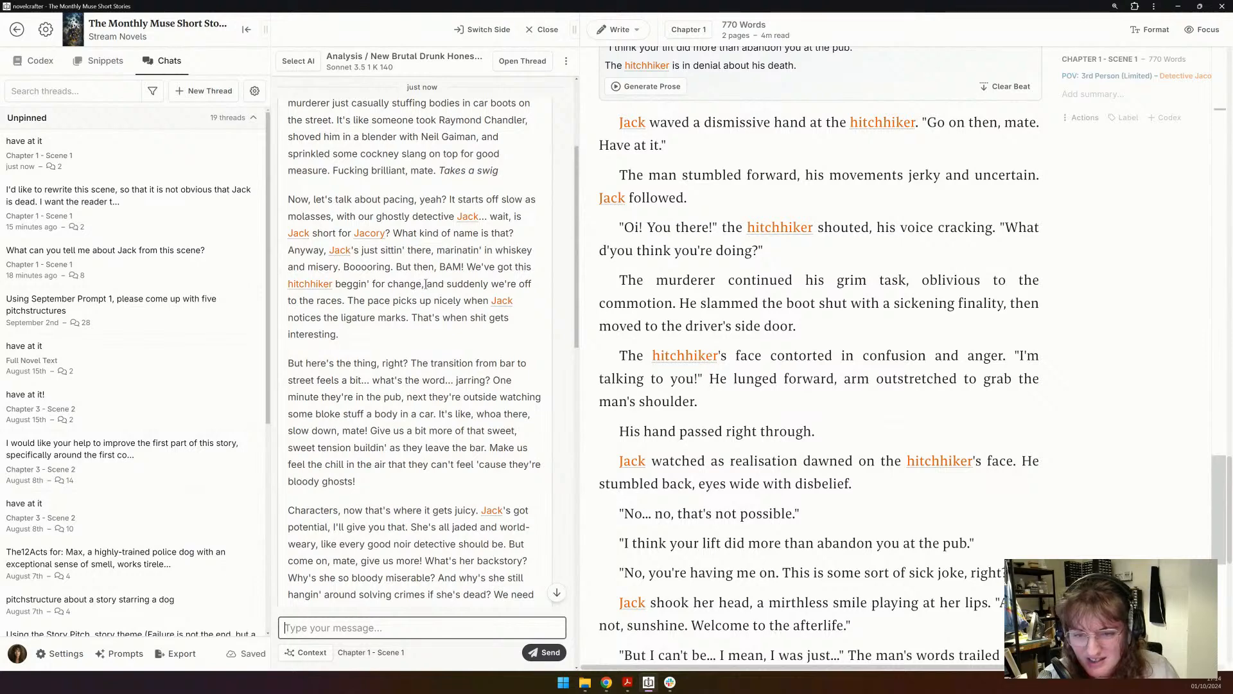
{"action": "scroll", "coordinate": [422, 283], "scroll_direction": "down", "scroll_amount": 1}
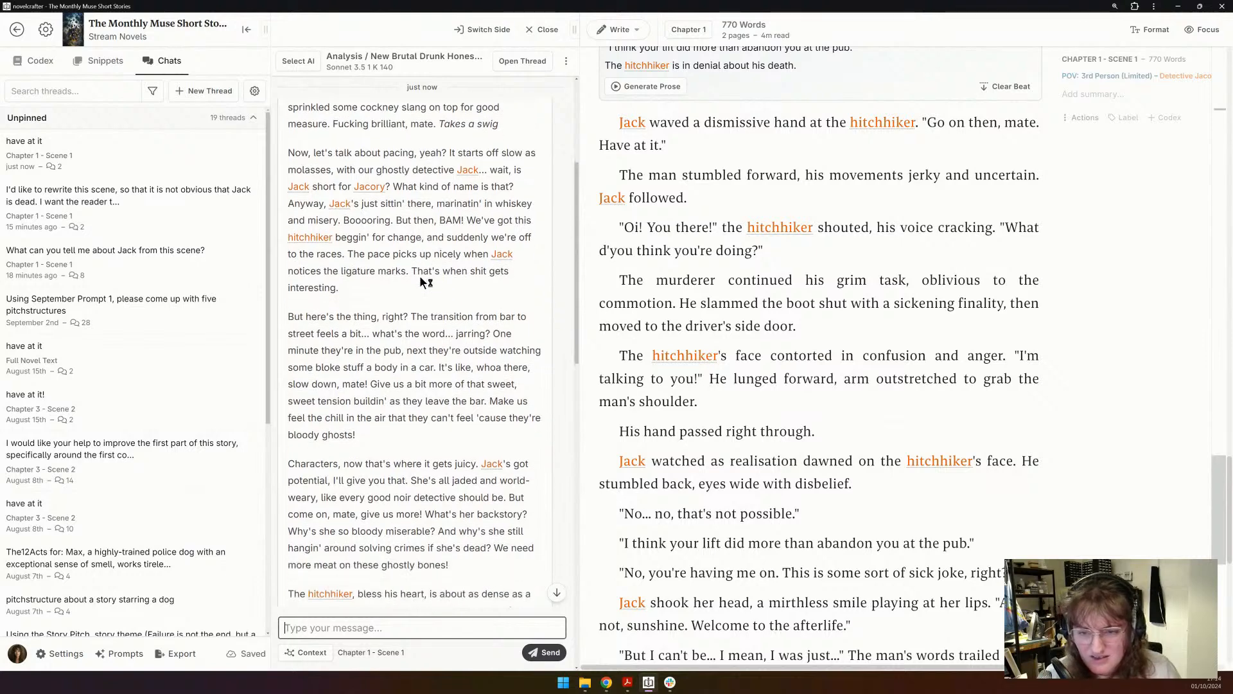
{"action": "scroll", "coordinate": [421, 278], "scroll_direction": "down", "scroll_amount": 1}
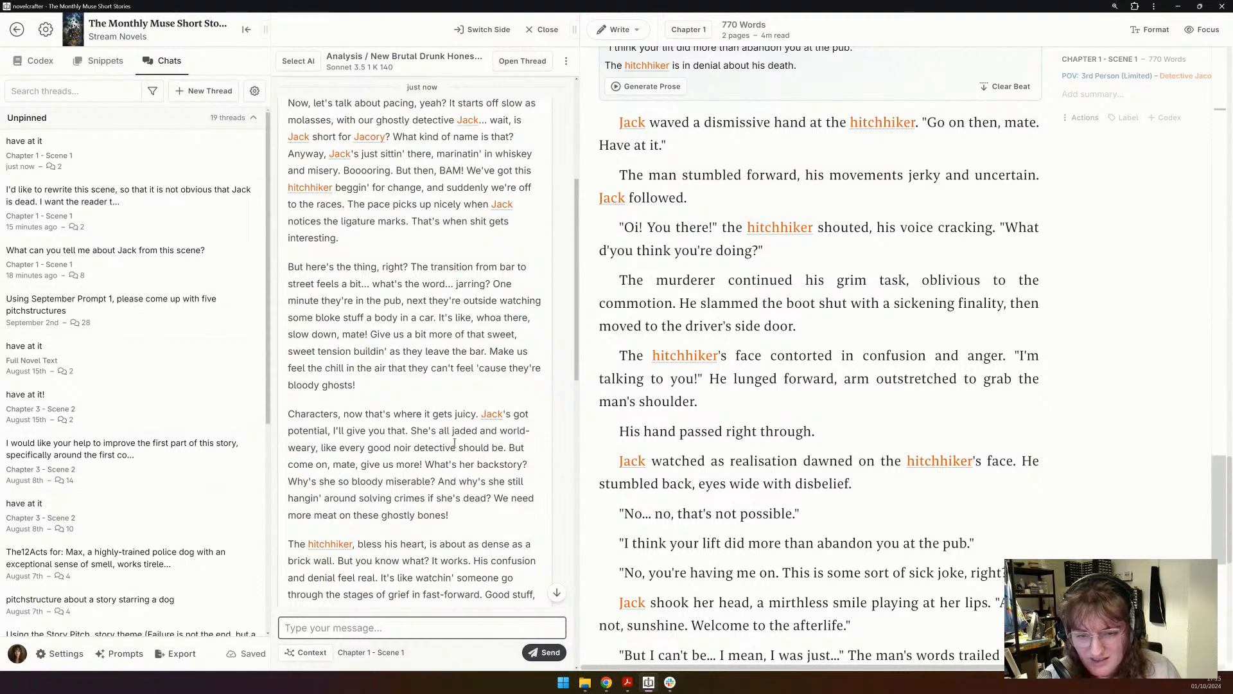
{"action": "scroll", "coordinate": [294, 385], "scroll_direction": "down", "scroll_amount": 2}
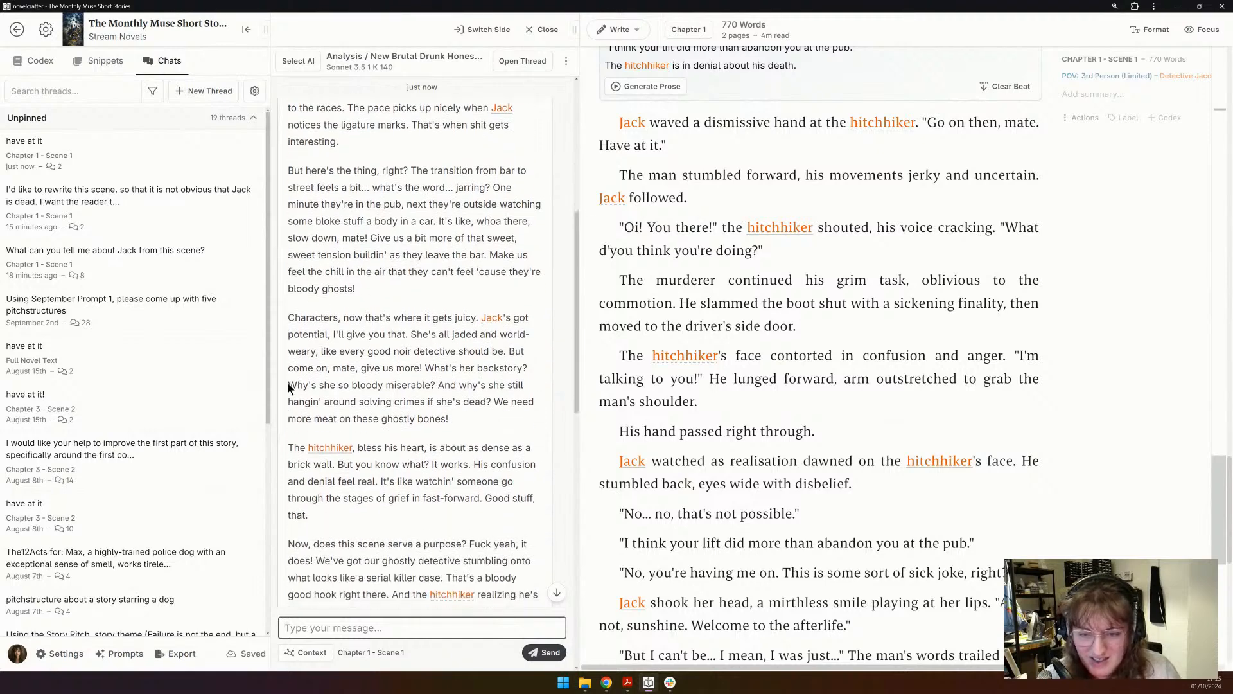
{"action": "scroll", "coordinate": [287, 382], "scroll_direction": "down", "scroll_amount": 1}
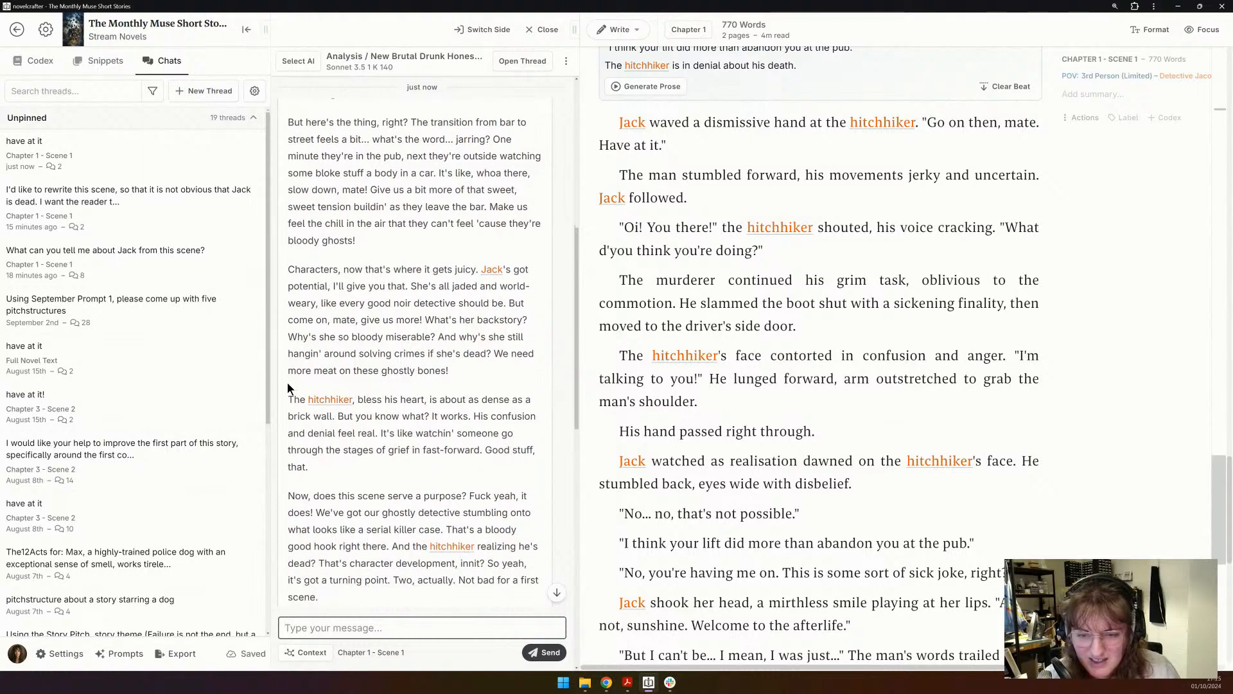
{"action": "scroll", "coordinate": [287, 383], "scroll_direction": "down", "scroll_amount": 1}
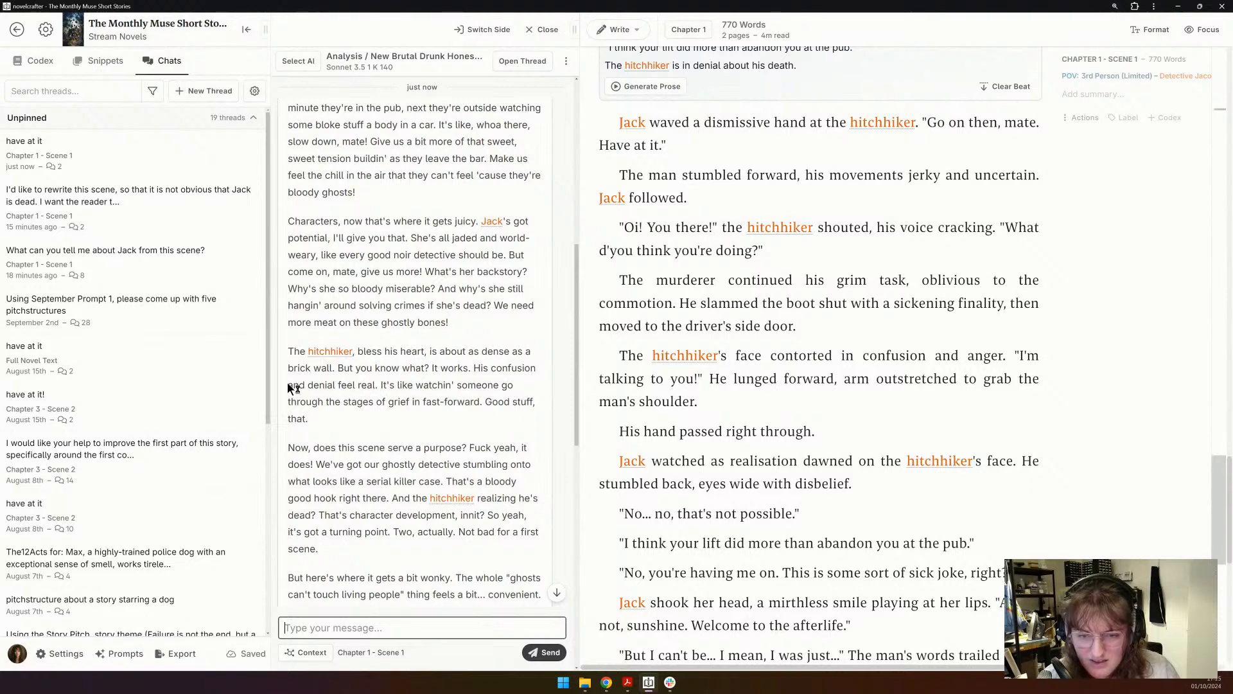
{"action": "scroll", "coordinate": [288, 384], "scroll_direction": "down", "scroll_amount": 1}
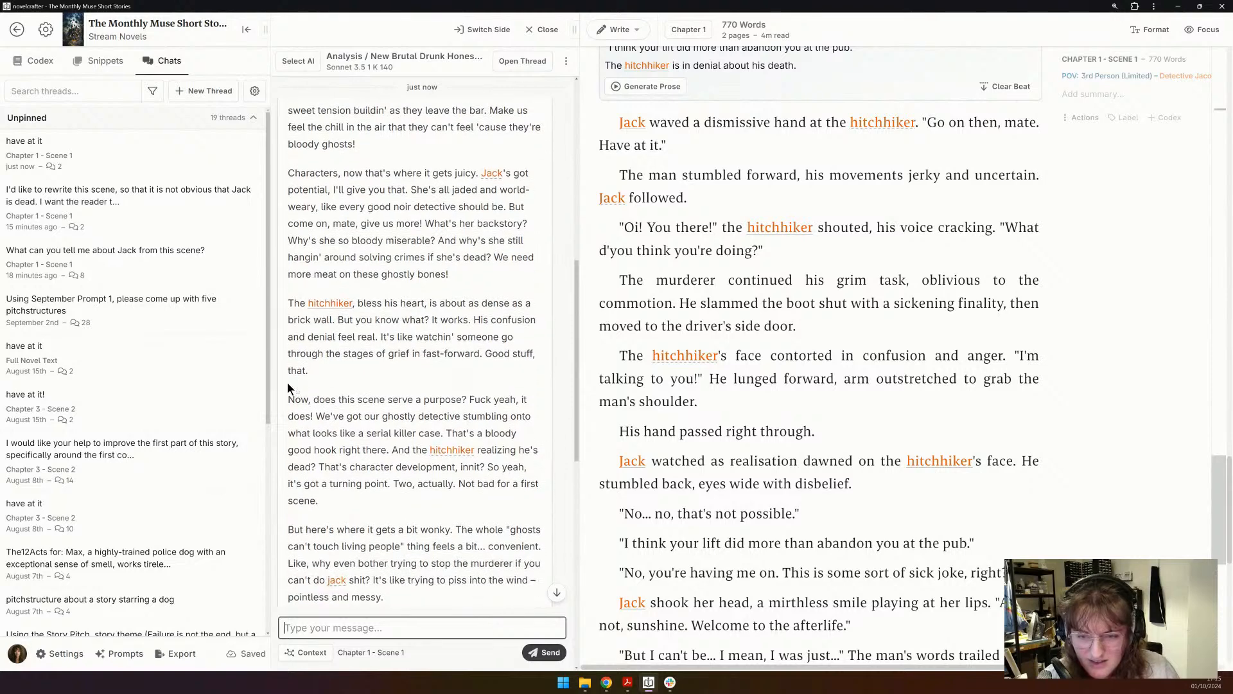
{"action": "scroll", "coordinate": [288, 383], "scroll_direction": "down", "scroll_amount": 1}
{"action": "scroll", "coordinate": [287, 383], "scroll_direction": "down", "scroll_amount": 2}
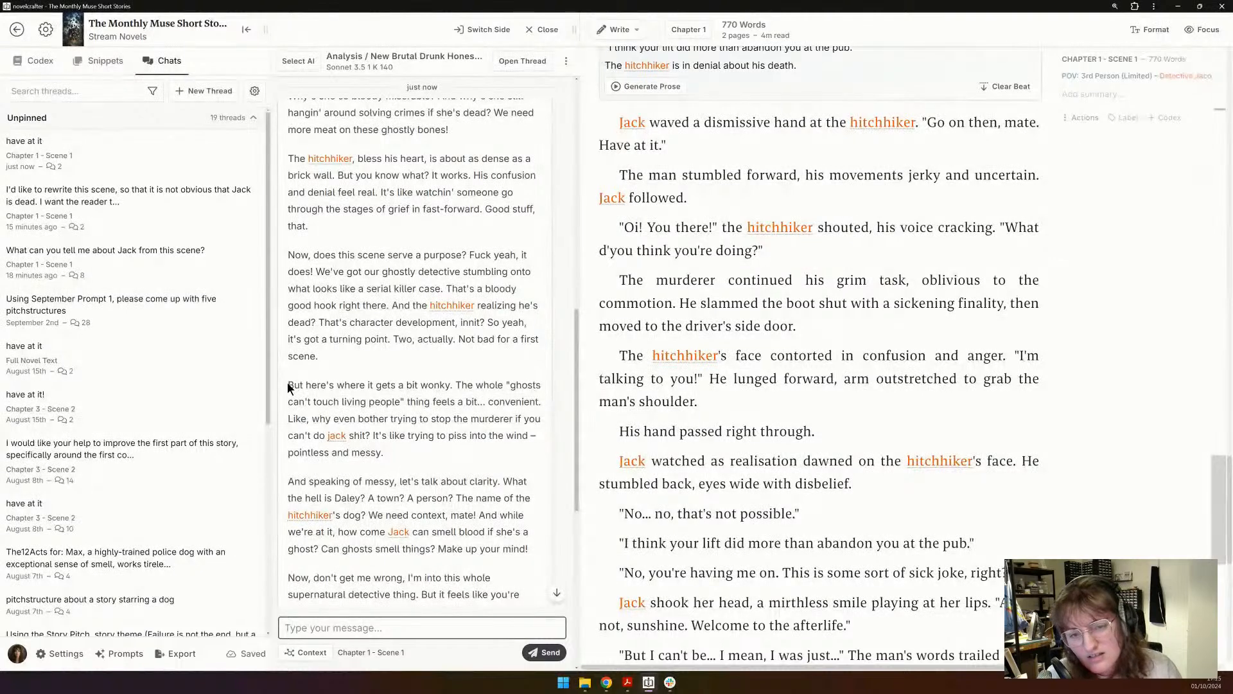
{"action": "scroll", "coordinate": [287, 383], "scroll_direction": "down", "scroll_amount": 1}
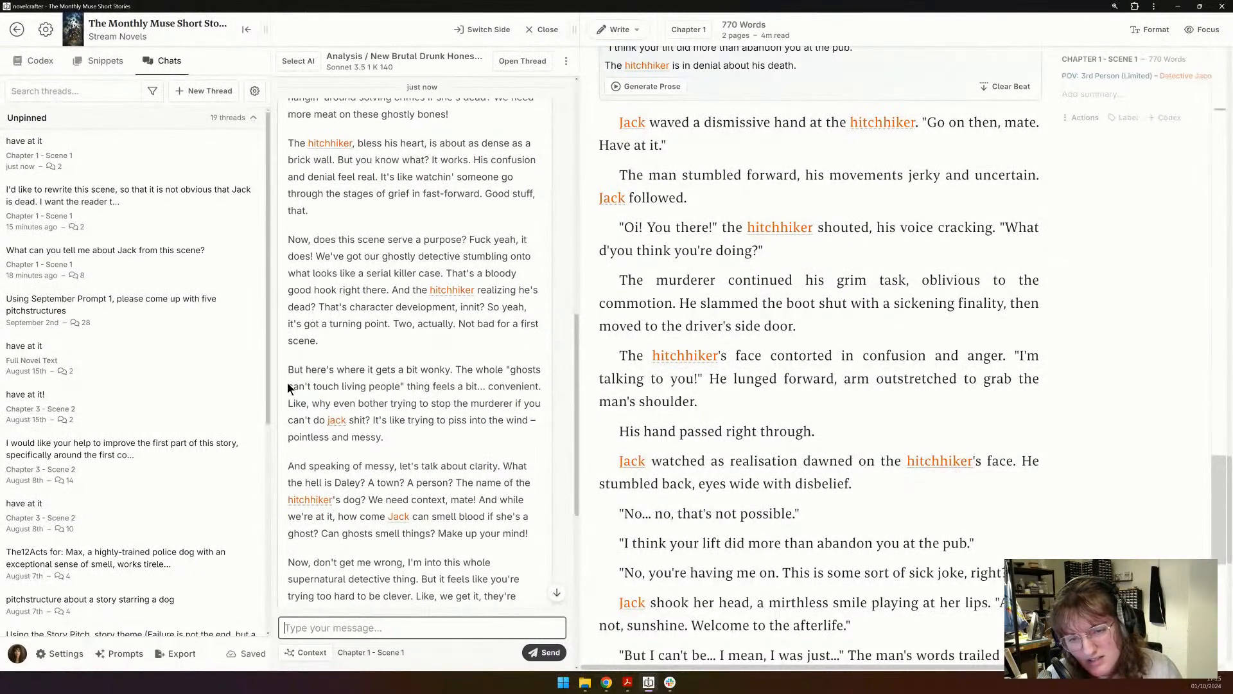
{"action": "scroll", "coordinate": [287, 383], "scroll_direction": "down", "scroll_amount": 2}
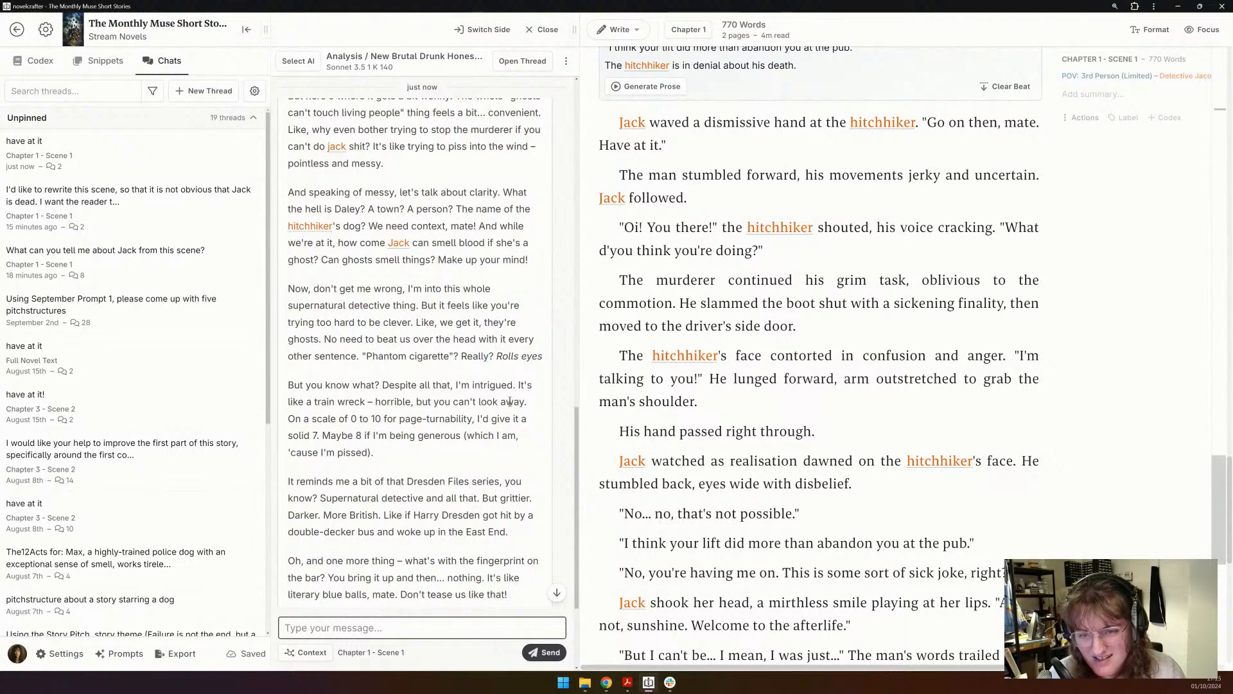
{"action": "left_click_drag", "start_coordinate": [289, 243], "coordinate": [421, 264]}
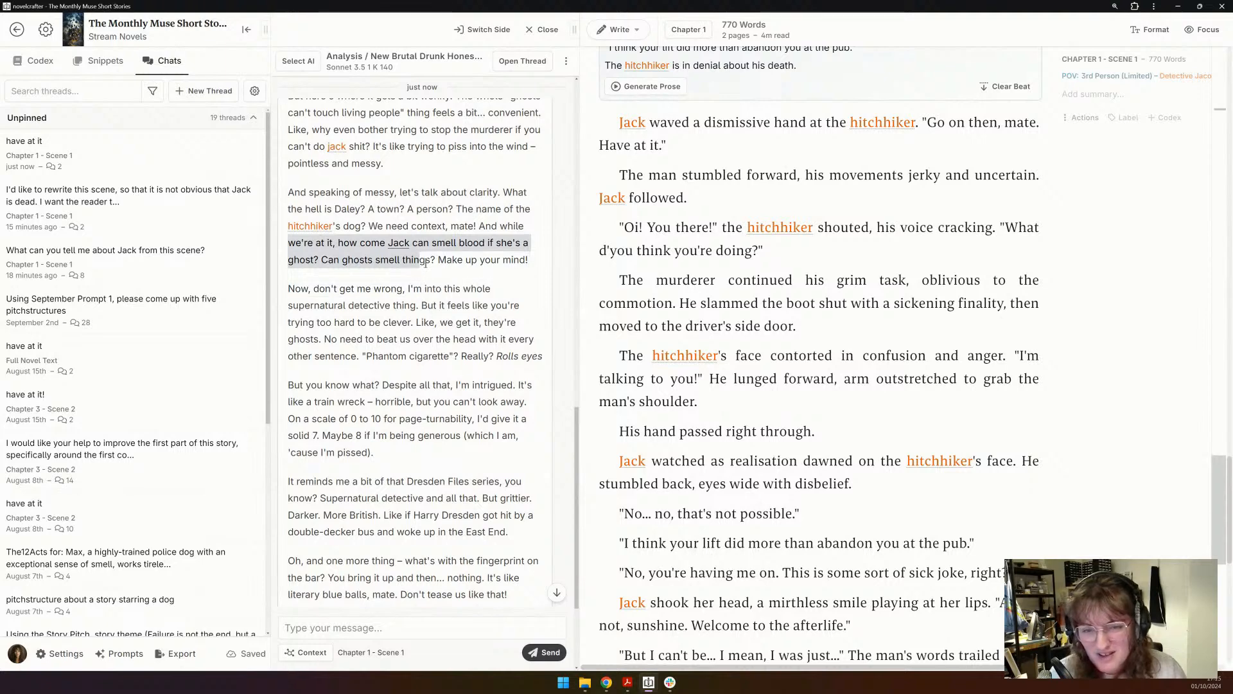
{"action": "left_click", "coordinate": [511, 272]}
{"action": "scroll", "coordinate": [511, 271], "scroll_direction": "down", "scroll_amount": 1}
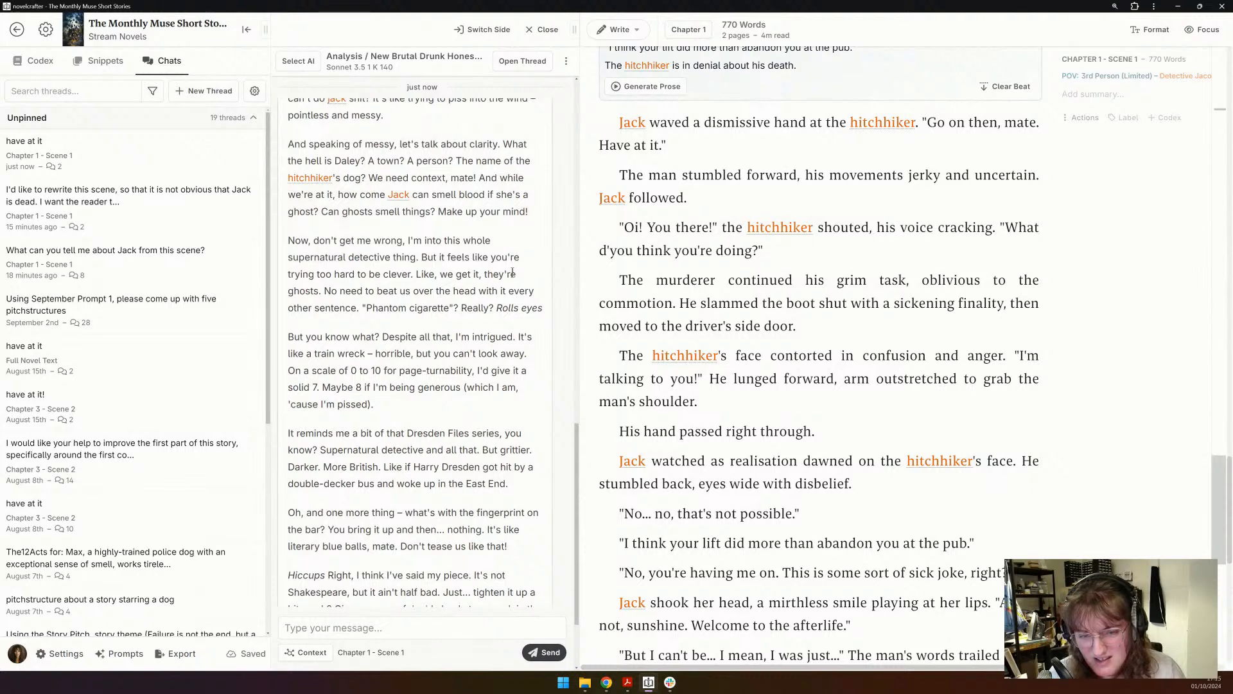
{"action": "scroll", "coordinate": [512, 272], "scroll_direction": "down", "scroll_amount": 2}
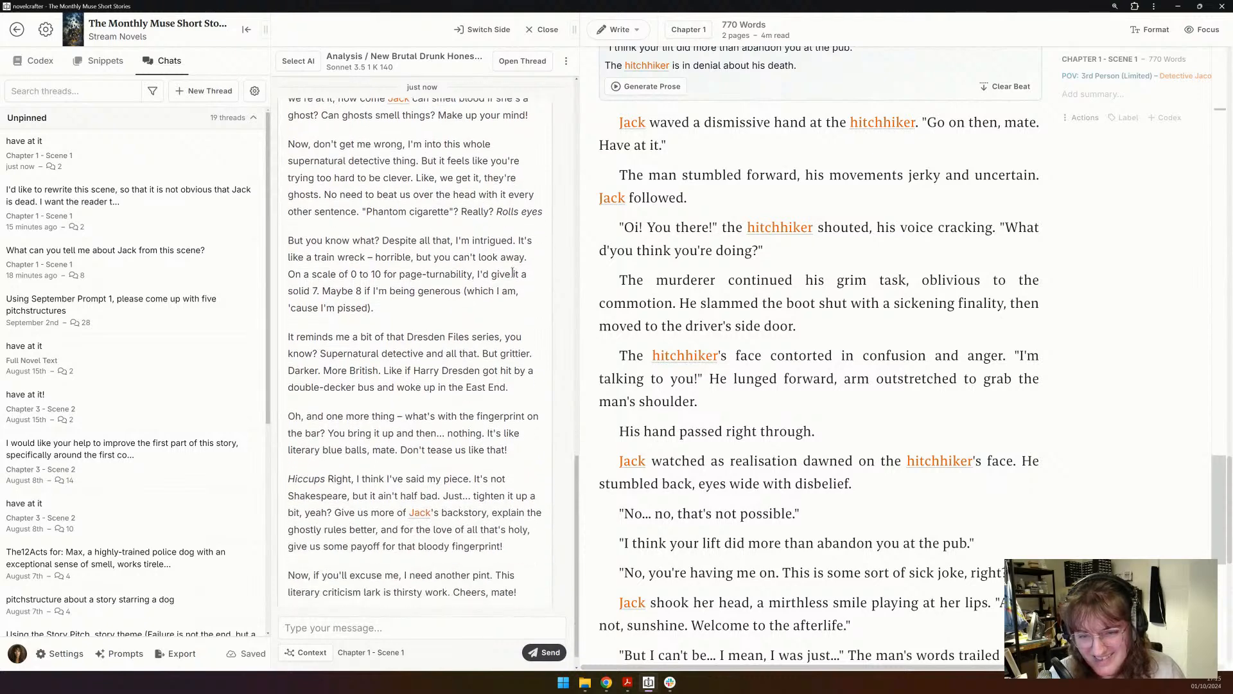
{"action": "scroll", "coordinate": [512, 272], "scroll_direction": "down", "scroll_amount": 1}
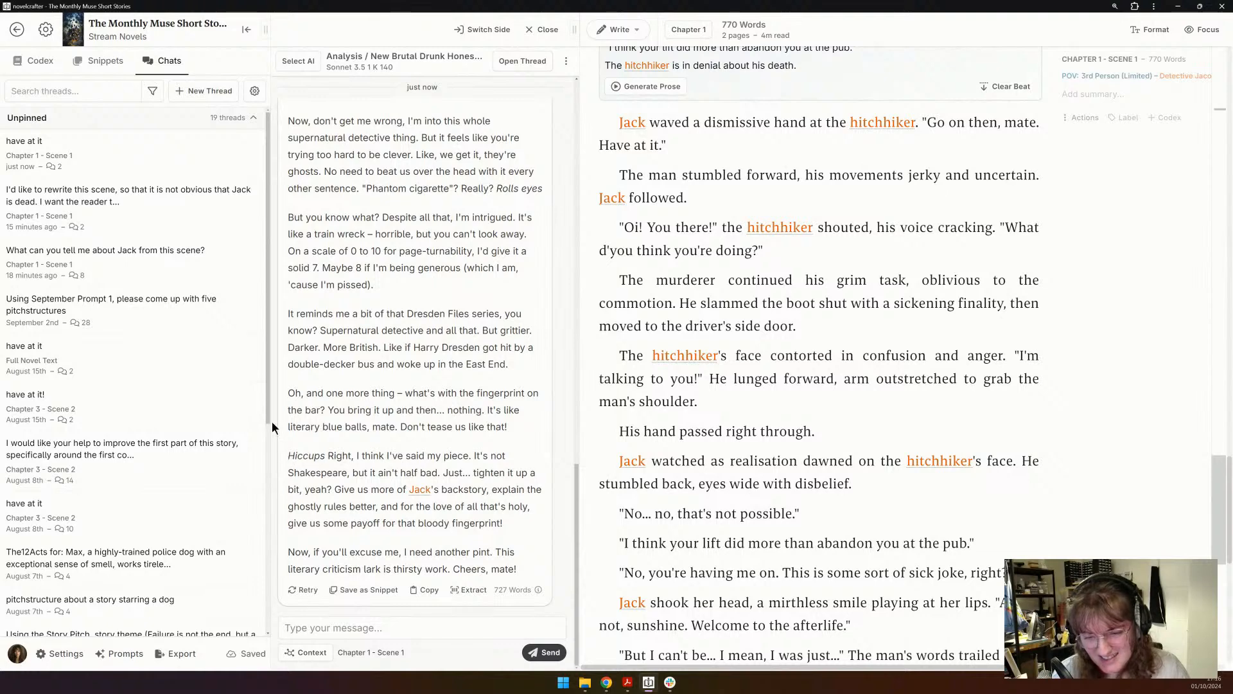
- Collapse the chat threads sidebar and hide the contents of the first scene beat under the Chapter 1 heading
{"action": "left_click", "coordinate": [246, 29]}
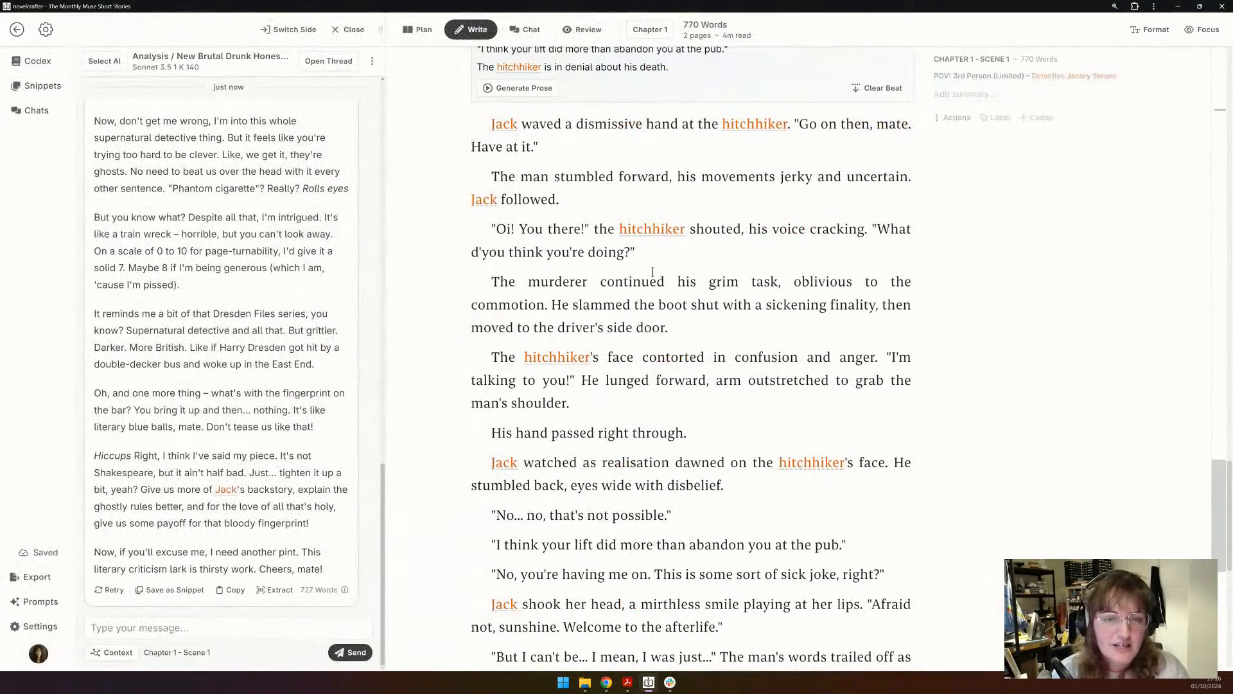
{"action": "scroll", "coordinate": [646, 273], "scroll_direction": "up", "scroll_amount": 1}
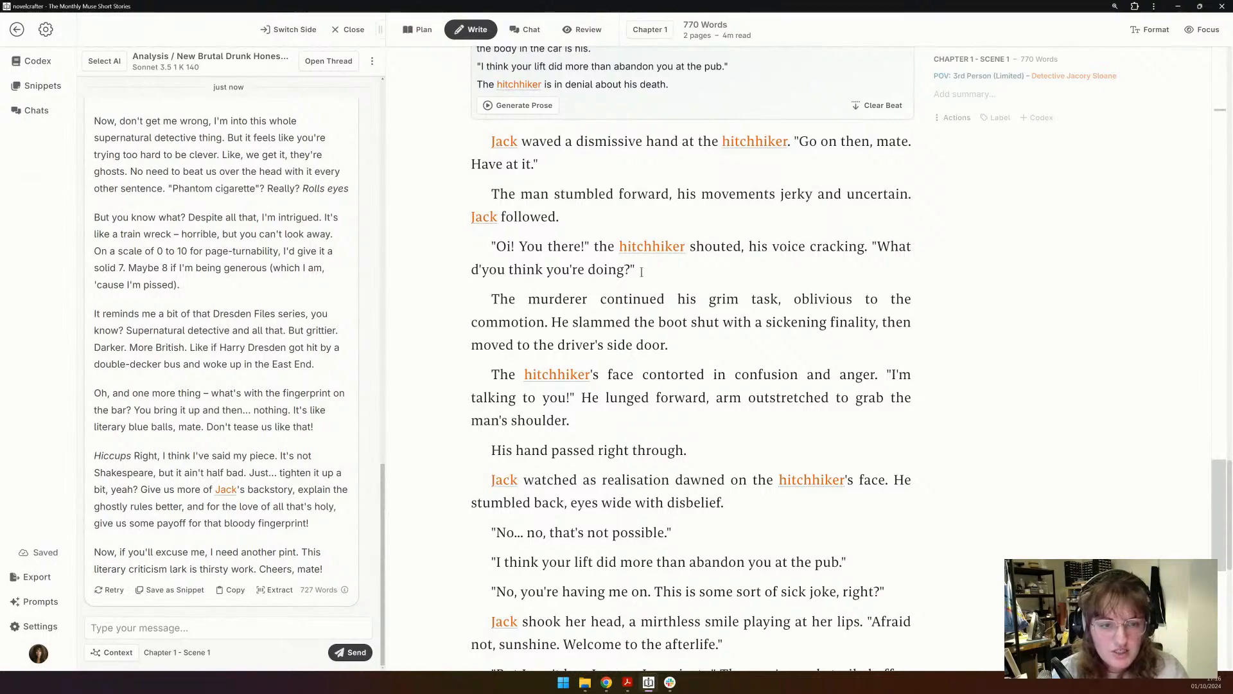
{"action": "scroll", "coordinate": [641, 272], "scroll_direction": "up", "scroll_amount": 3}
{"action": "scroll", "coordinate": [641, 271], "scroll_direction": "up", "scroll_amount": 10}
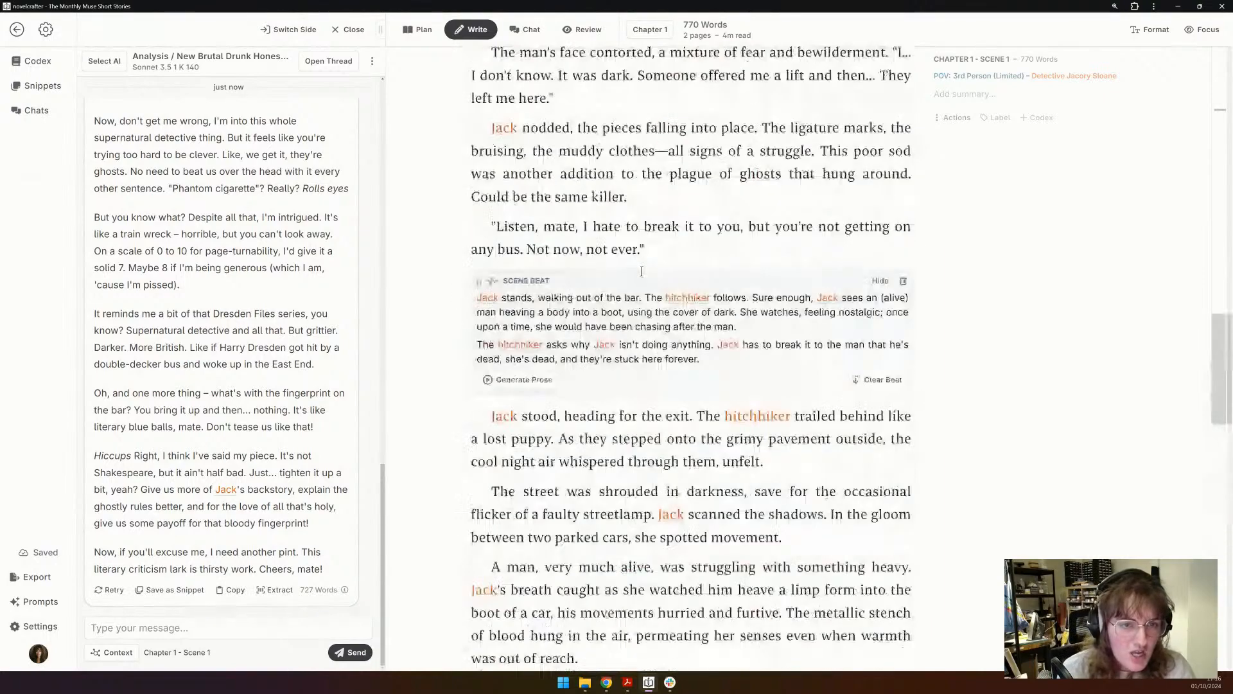
{"action": "scroll", "coordinate": [635, 235], "scroll_direction": "up", "scroll_amount": 10}
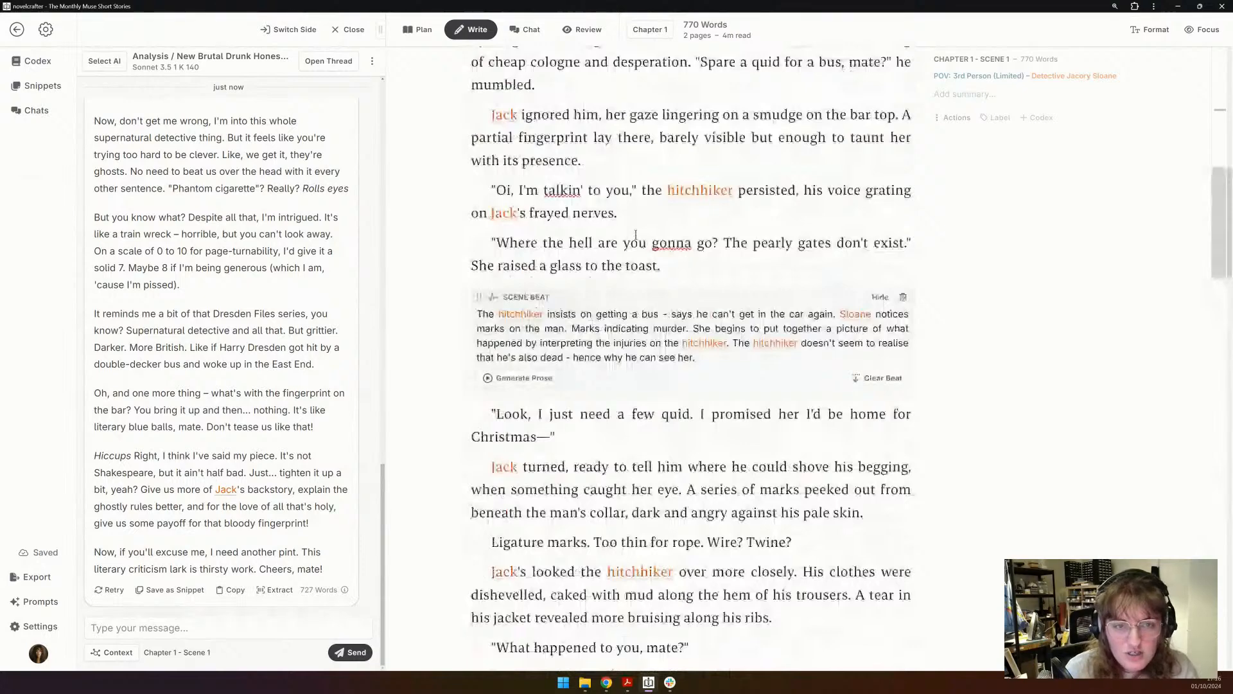
{"action": "scroll", "coordinate": [636, 235], "scroll_direction": "up", "scroll_amount": 8}
{"action": "scroll", "coordinate": [636, 235], "scroll_direction": "down", "scroll_amount": 2}
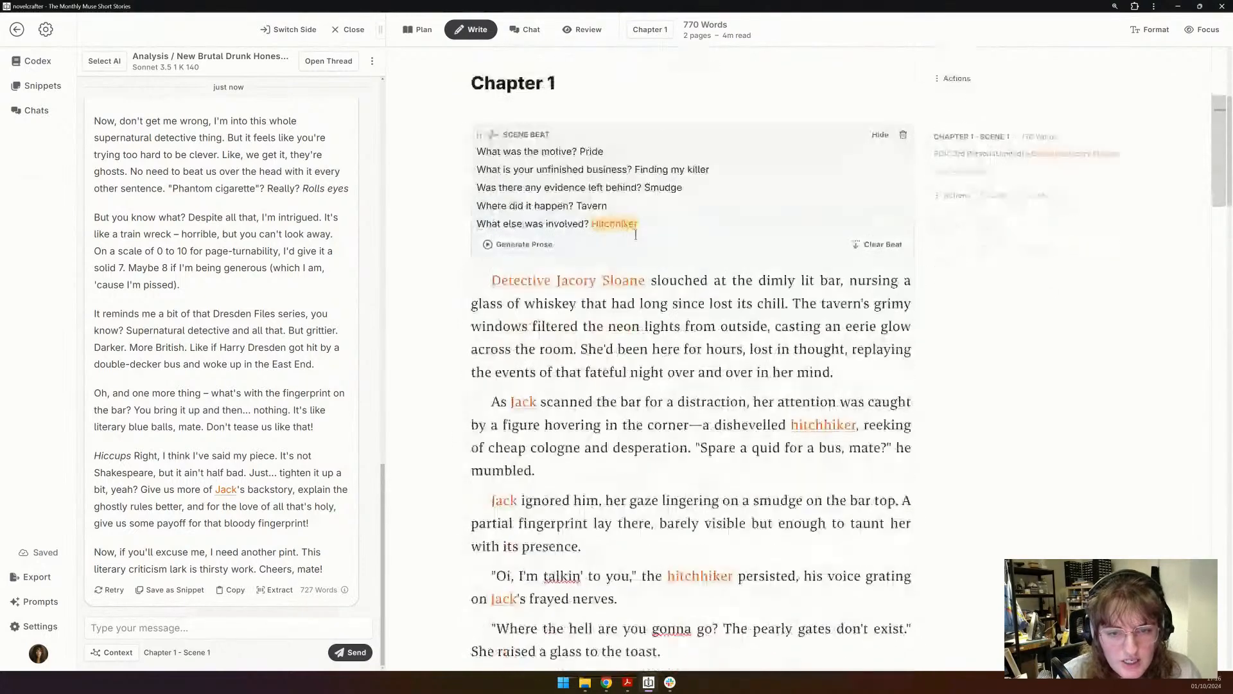
{"action": "left_click", "coordinate": [879, 136]}
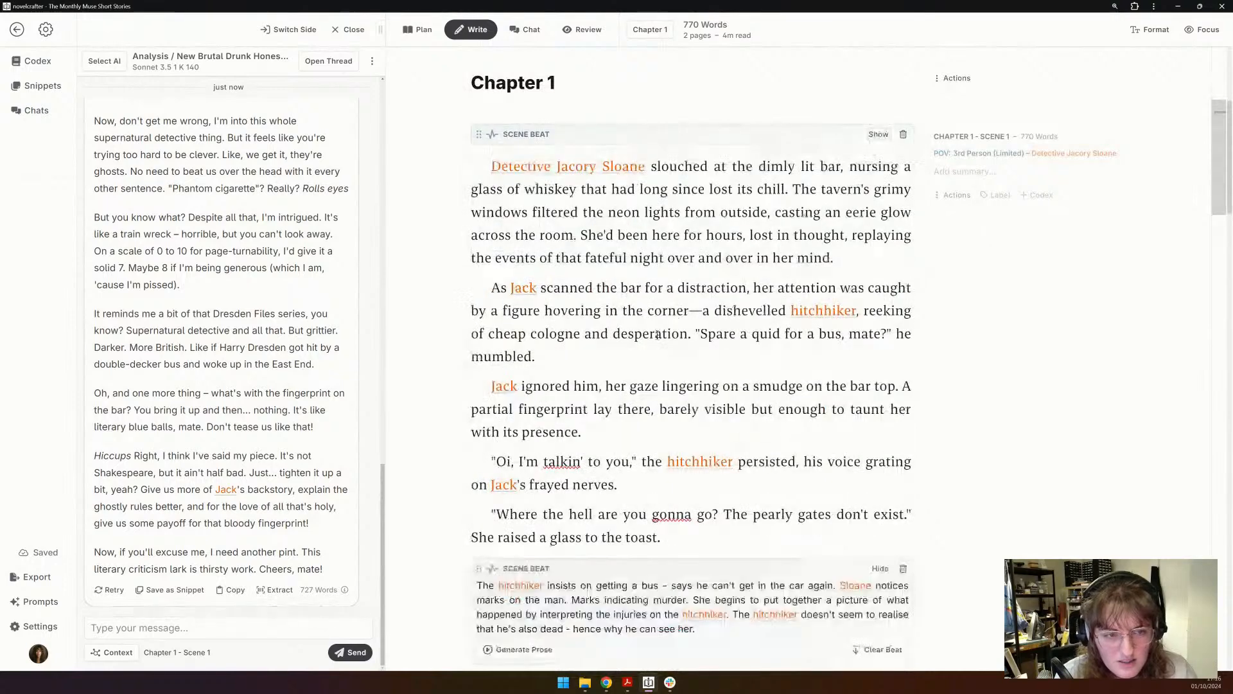
- Reread the scene from the opening tavern paragraph down to the hitchhiker's confrontation with the murderer, checking it against the critique
{"action": "scroll", "coordinate": [648, 316], "scroll_direction": "down", "scroll_amount": 2}
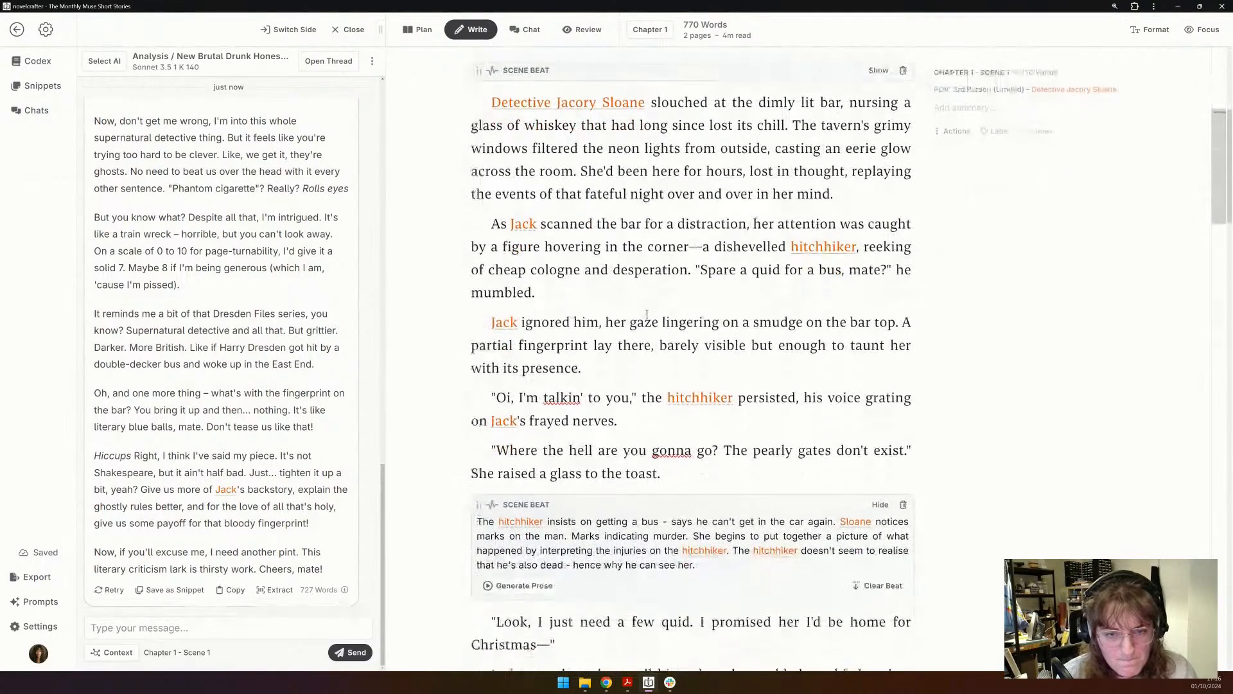
{"action": "scroll", "coordinate": [647, 316], "scroll_direction": "down", "scroll_amount": 1}
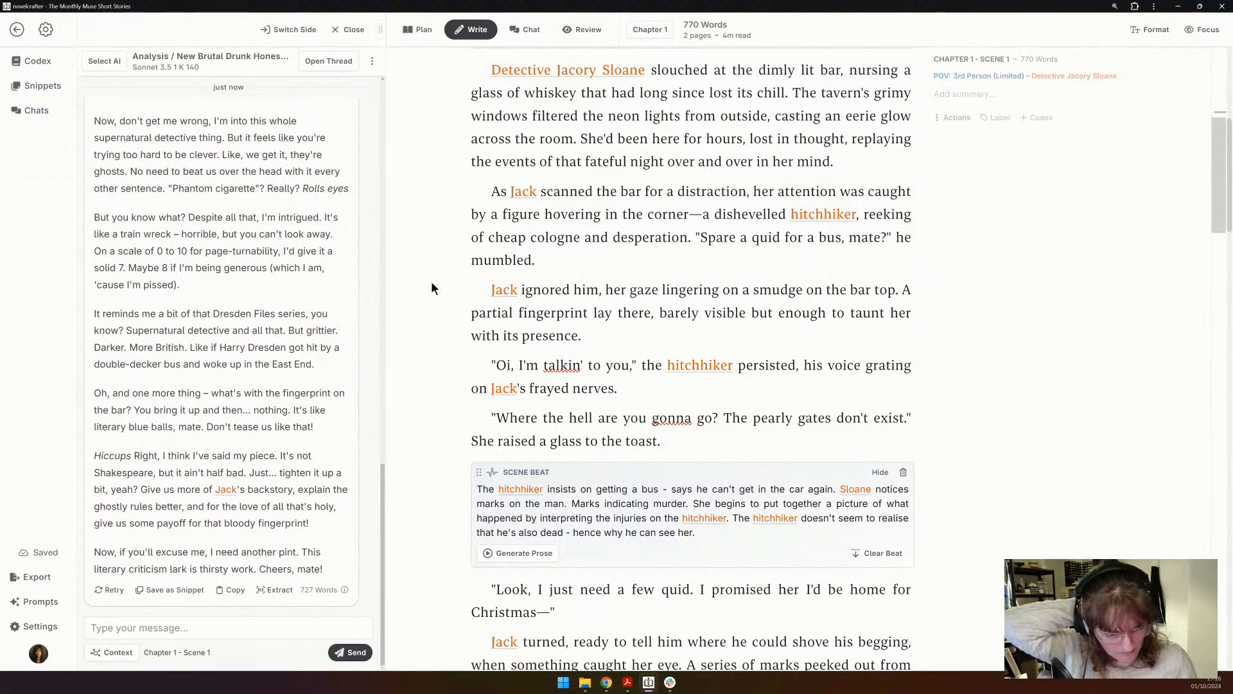
{"action": "scroll", "coordinate": [432, 288], "scroll_direction": "down", "scroll_amount": 3}
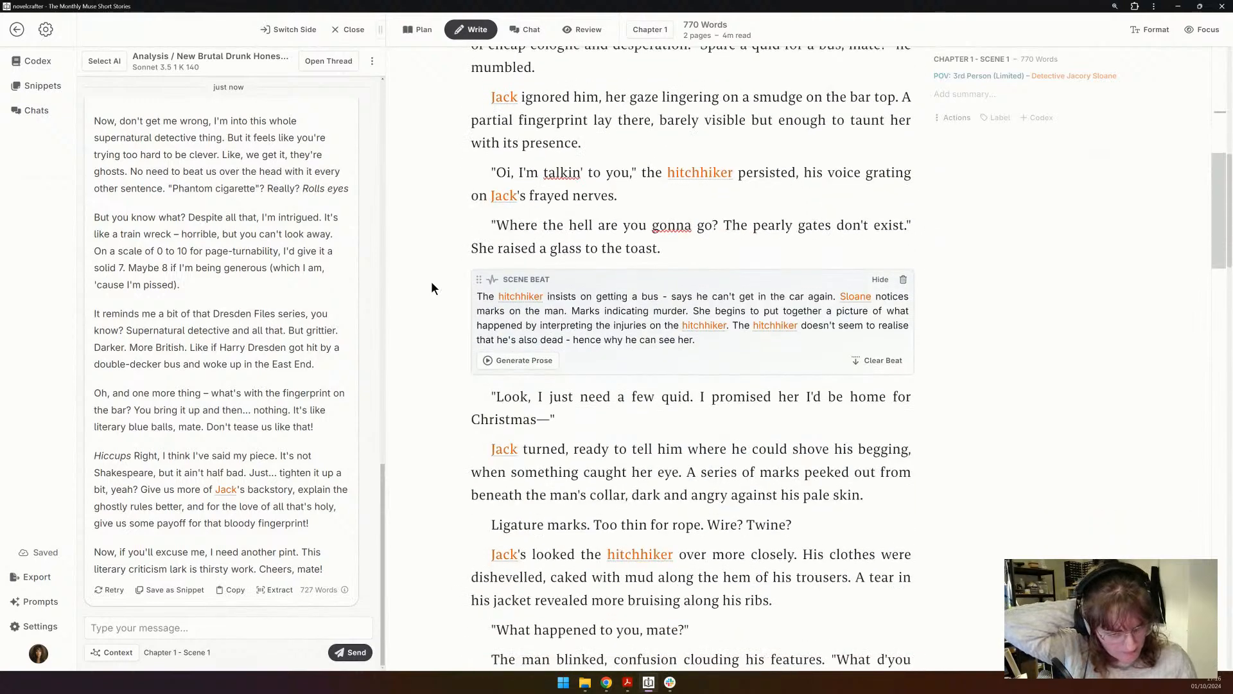
{"action": "scroll", "coordinate": [432, 284], "scroll_direction": "down", "scroll_amount": 3}
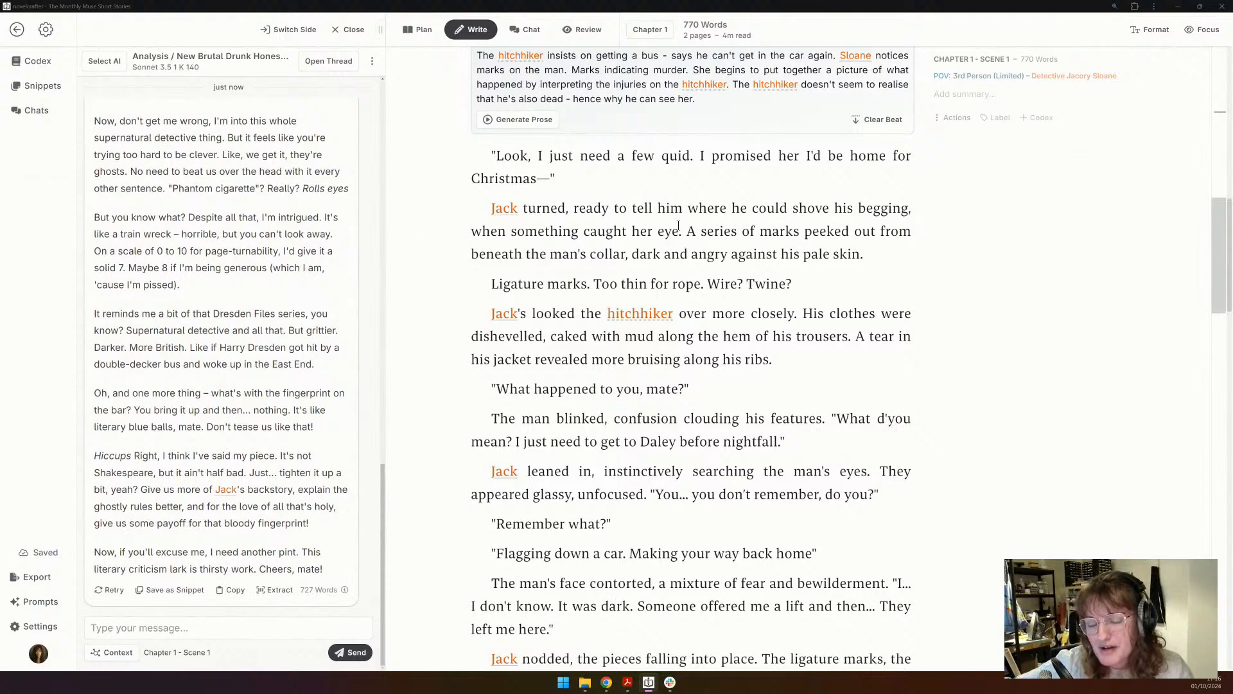
{"action": "scroll", "coordinate": [675, 219], "scroll_direction": "down", "scroll_amount": 1}
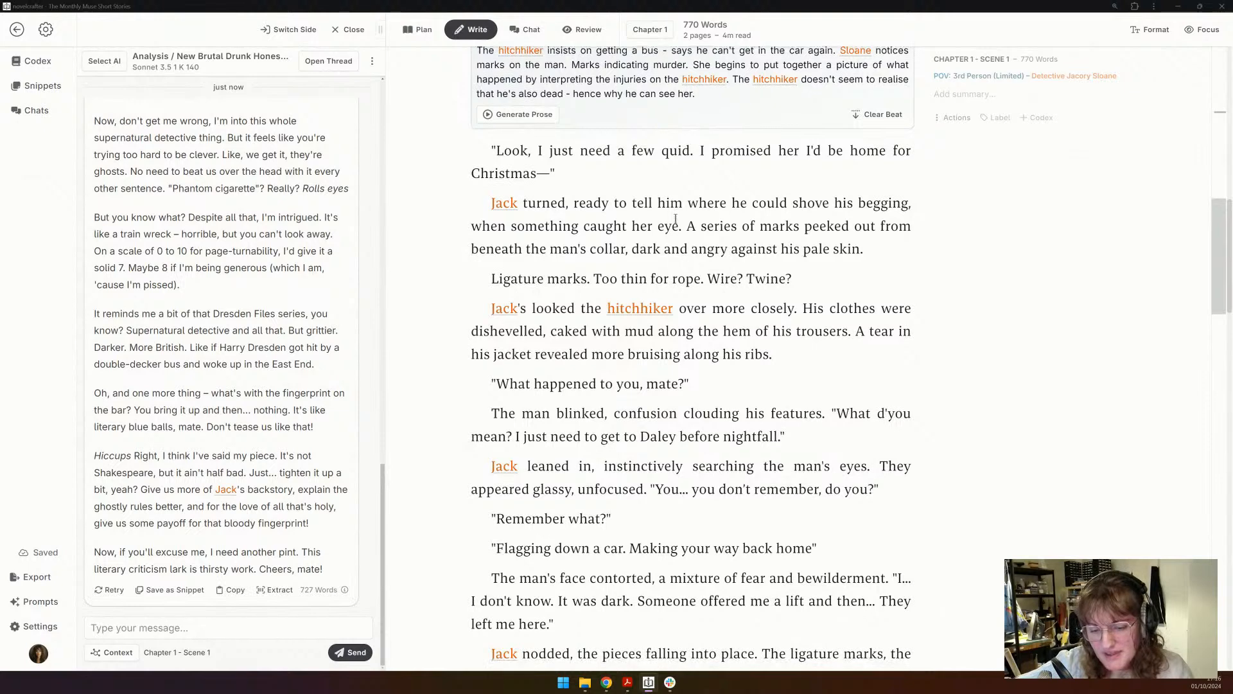
{"action": "scroll", "coordinate": [675, 219], "scroll_direction": "down", "scroll_amount": 2}
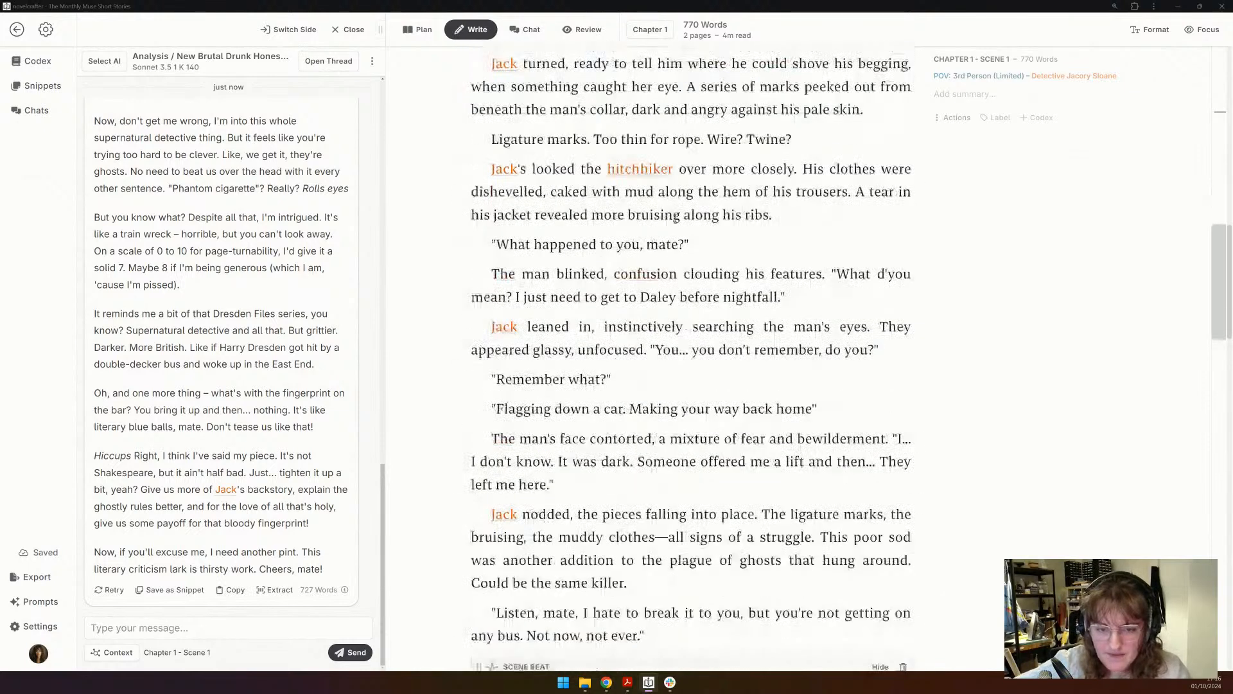
{"action": "scroll", "coordinate": [838, 444], "scroll_direction": "down", "scroll_amount": 10}
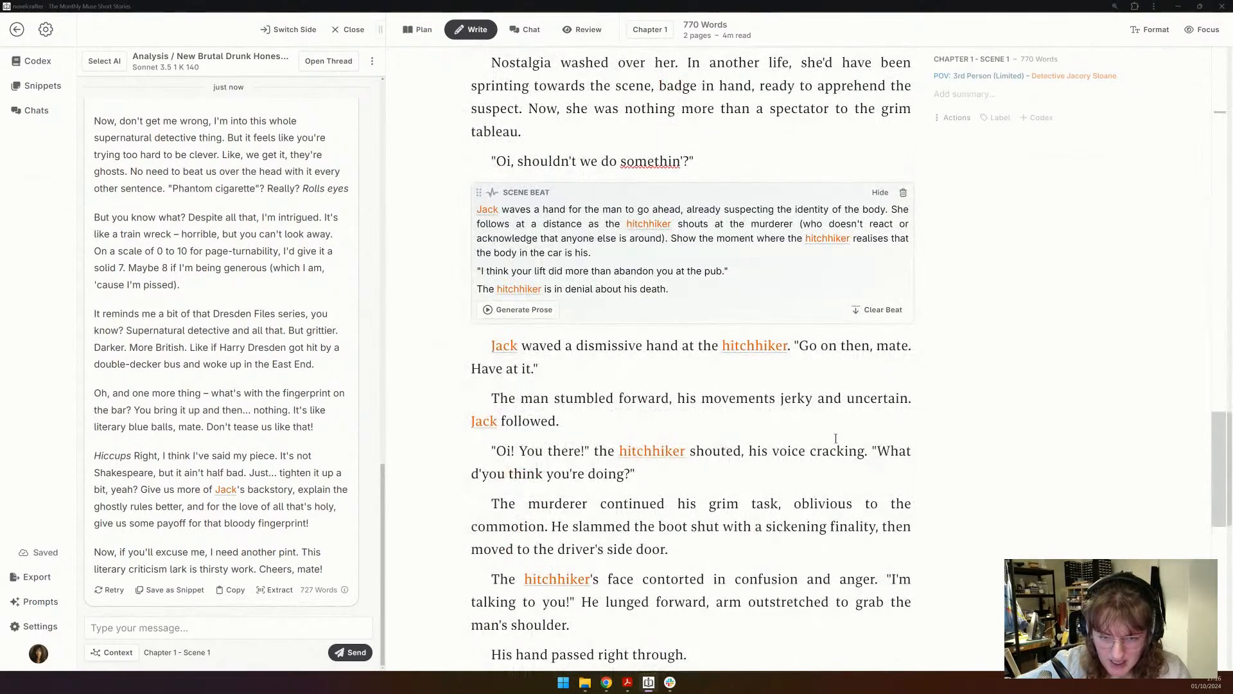
{"action": "scroll", "coordinate": [838, 443], "scroll_direction": "down", "scroll_amount": 3}
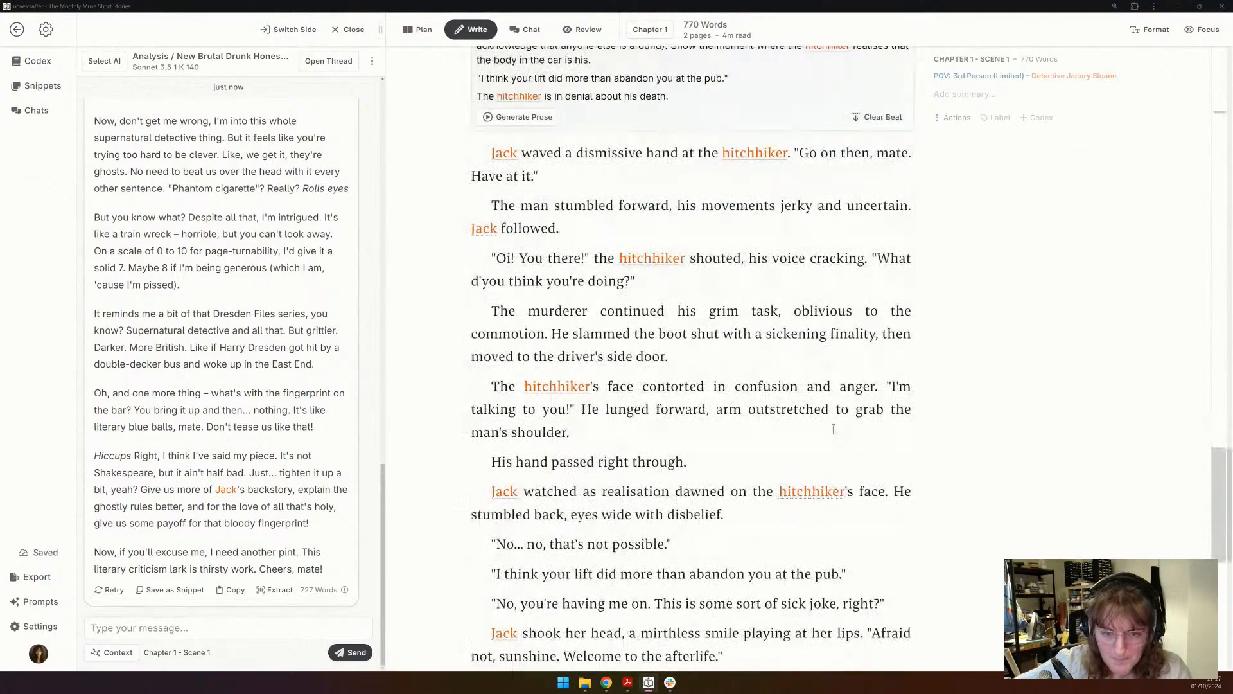
- Look back over the scene from the afterlife ending up to the opening tavern paragraph under Chapter 1
{"action": "scroll", "coordinate": [833, 429], "scroll_direction": "down", "scroll_amount": 4}
{"action": "scroll", "coordinate": [833, 429], "scroll_direction": "up", "scroll_amount": 15}
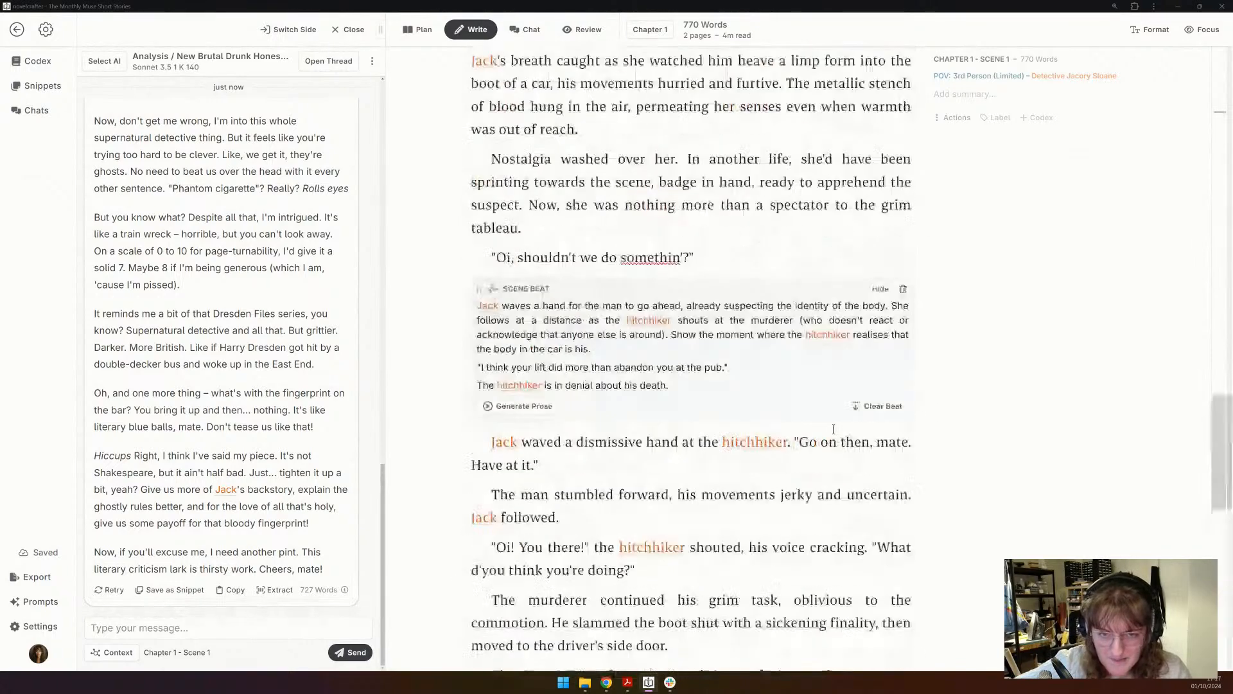
{"action": "scroll", "coordinate": [833, 429], "scroll_direction": "up", "scroll_amount": 8}
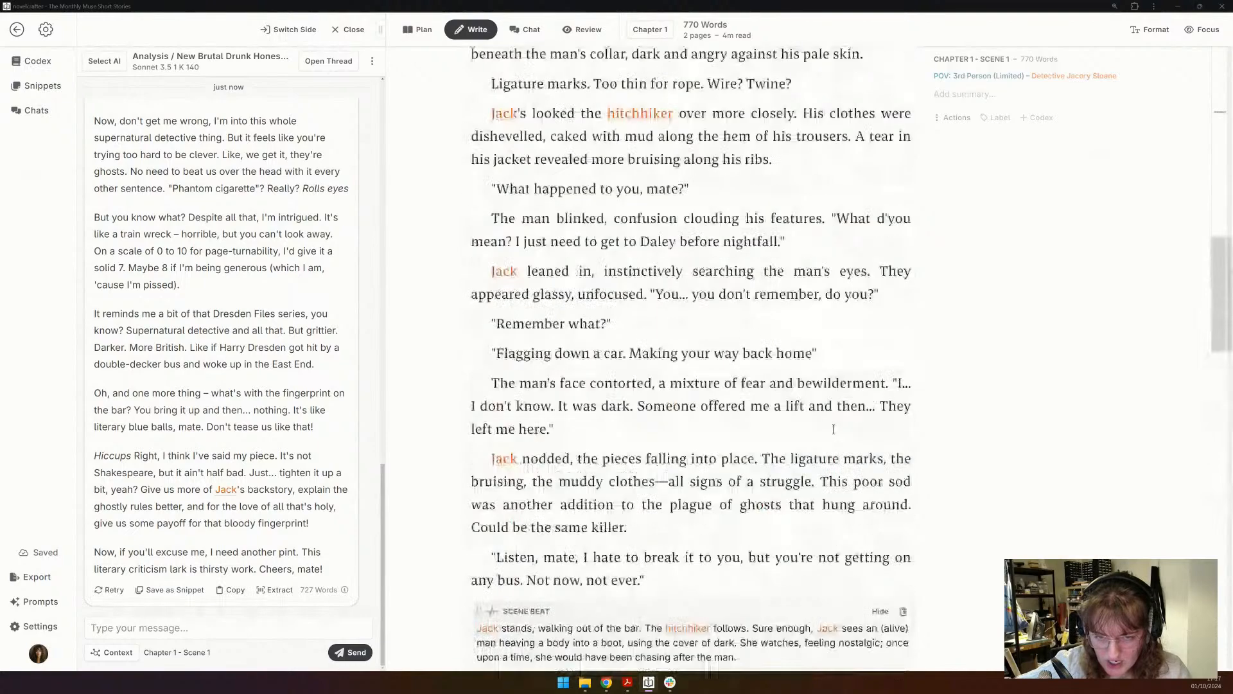
{"action": "scroll", "coordinate": [833, 429], "scroll_direction": "up", "scroll_amount": 5}
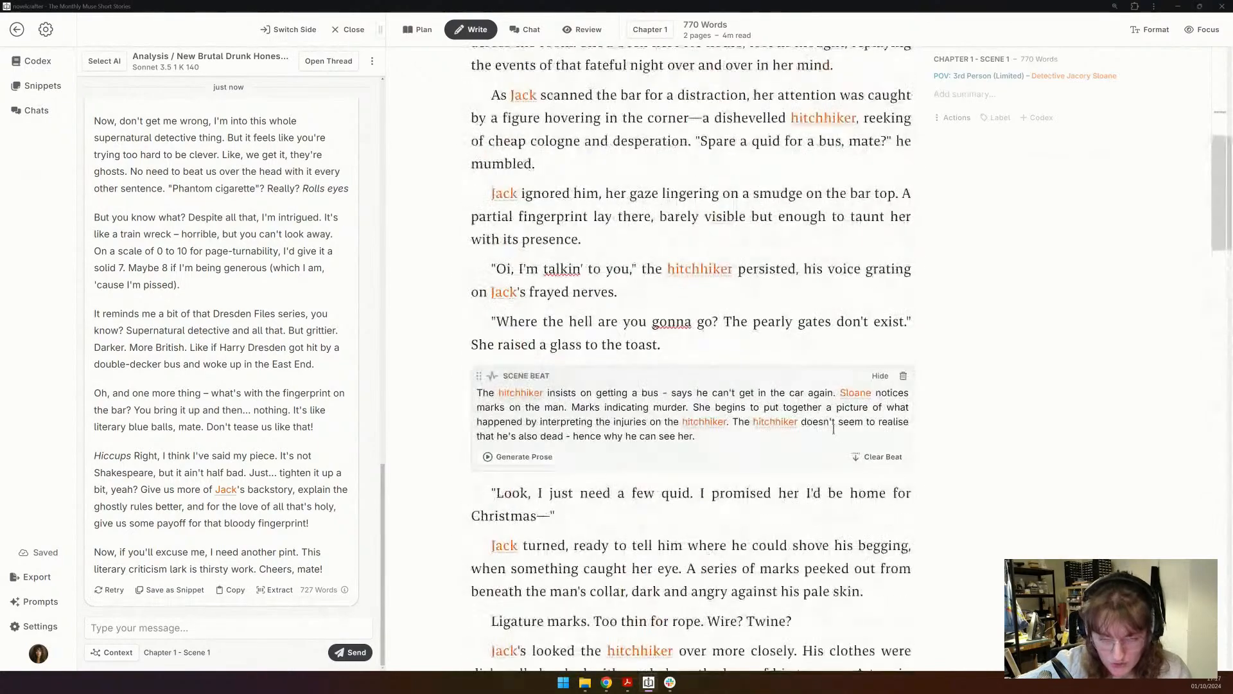
{"action": "scroll", "coordinate": [832, 429], "scroll_direction": "up", "scroll_amount": 3}
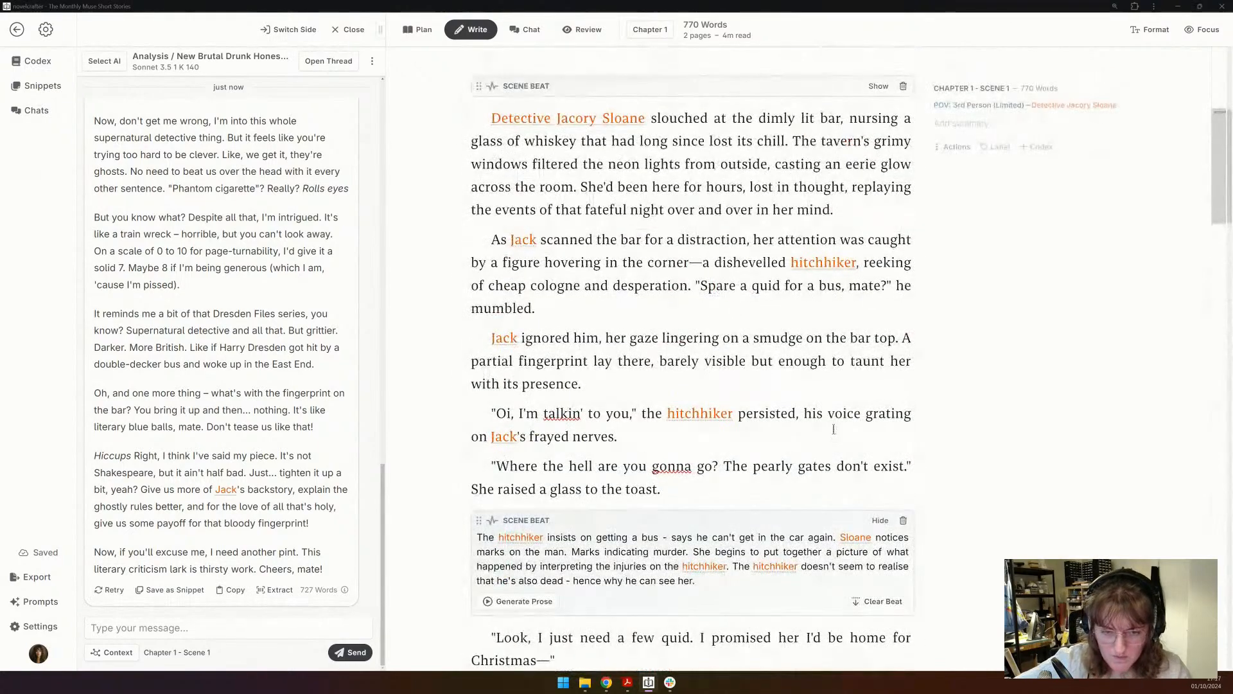
{"action": "scroll", "coordinate": [833, 429], "scroll_direction": "up", "scroll_amount": 1}
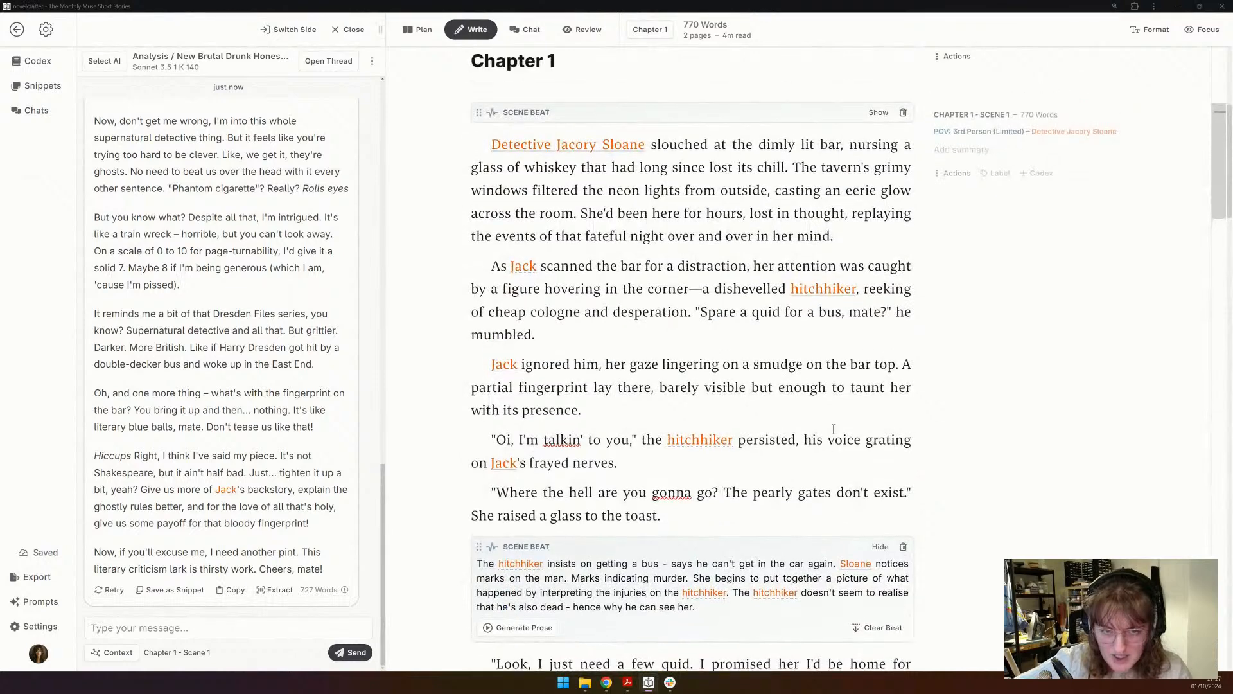
{"action": "scroll", "coordinate": [833, 429], "scroll_direction": "up", "scroll_amount": 1}
{"action": "scroll", "coordinate": [833, 429], "scroll_direction": "down", "scroll_amount": 1}
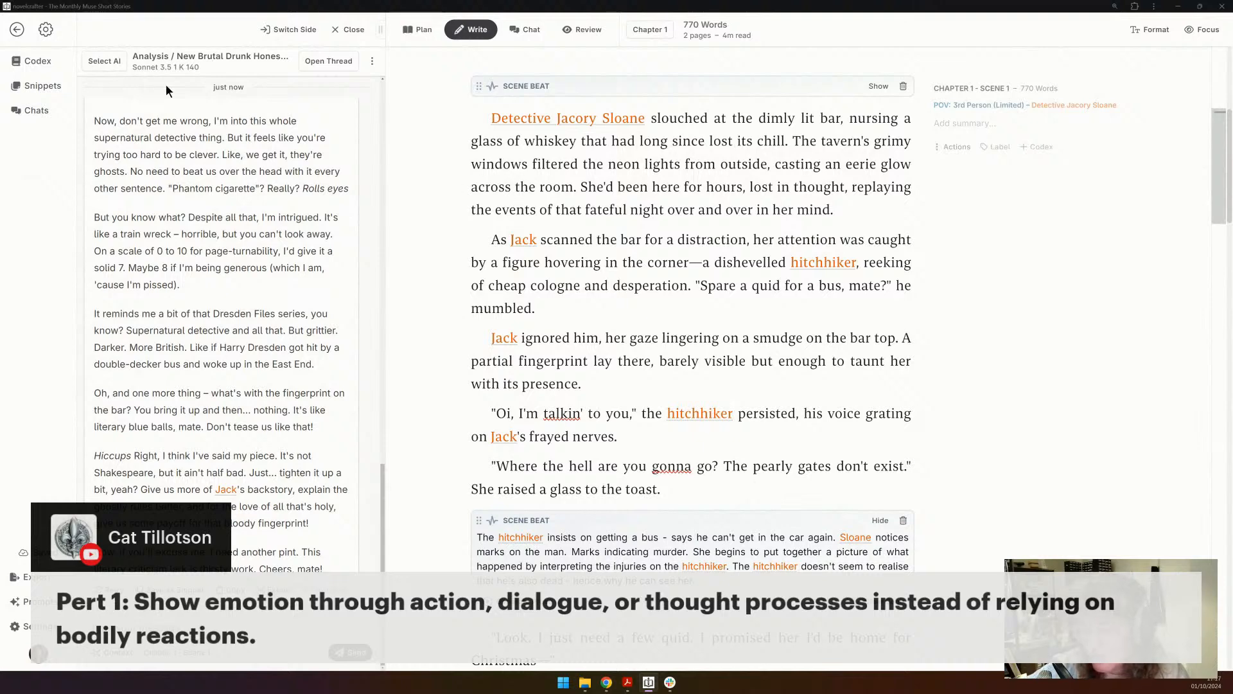
- Create an untitled snippet reading "Show emotion through action, dialogue or thought processes instead of relying on bodily reactions."
{"action": "left_click", "coordinate": [64, 82]}
{"action": "left_click", "coordinate": [200, 91]}
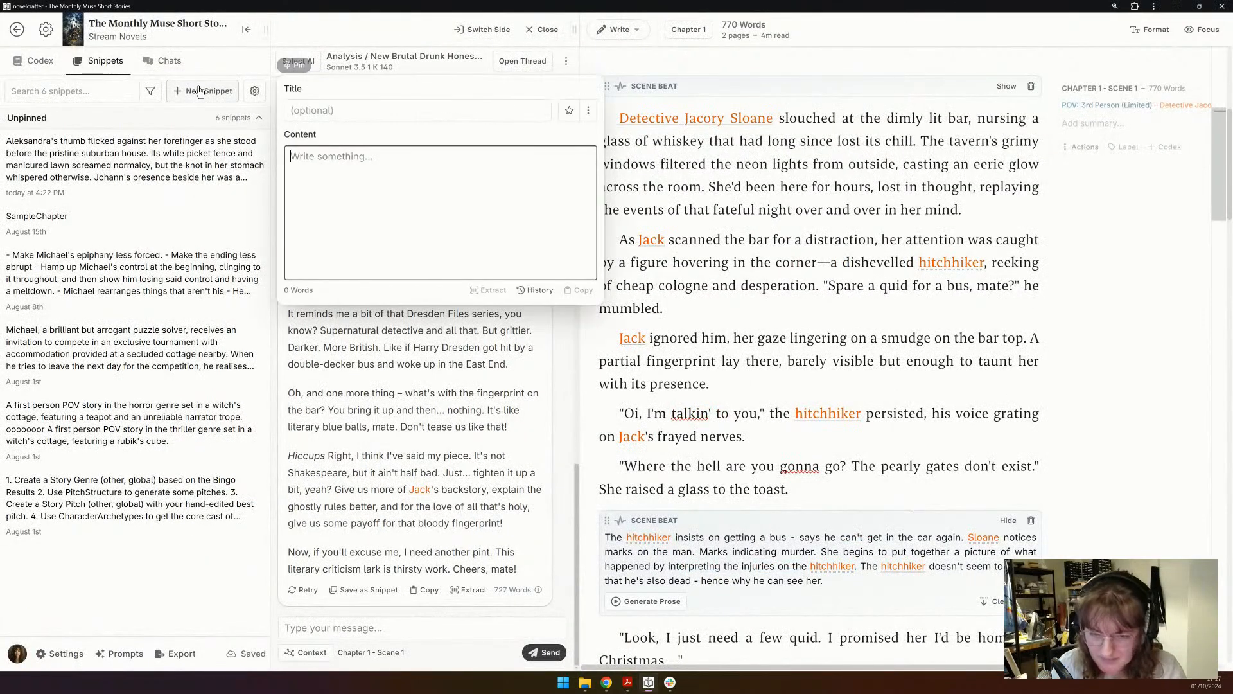
{"action": "type", "text": "Shog wmo"}
{"action": "type", "text": "Show"}
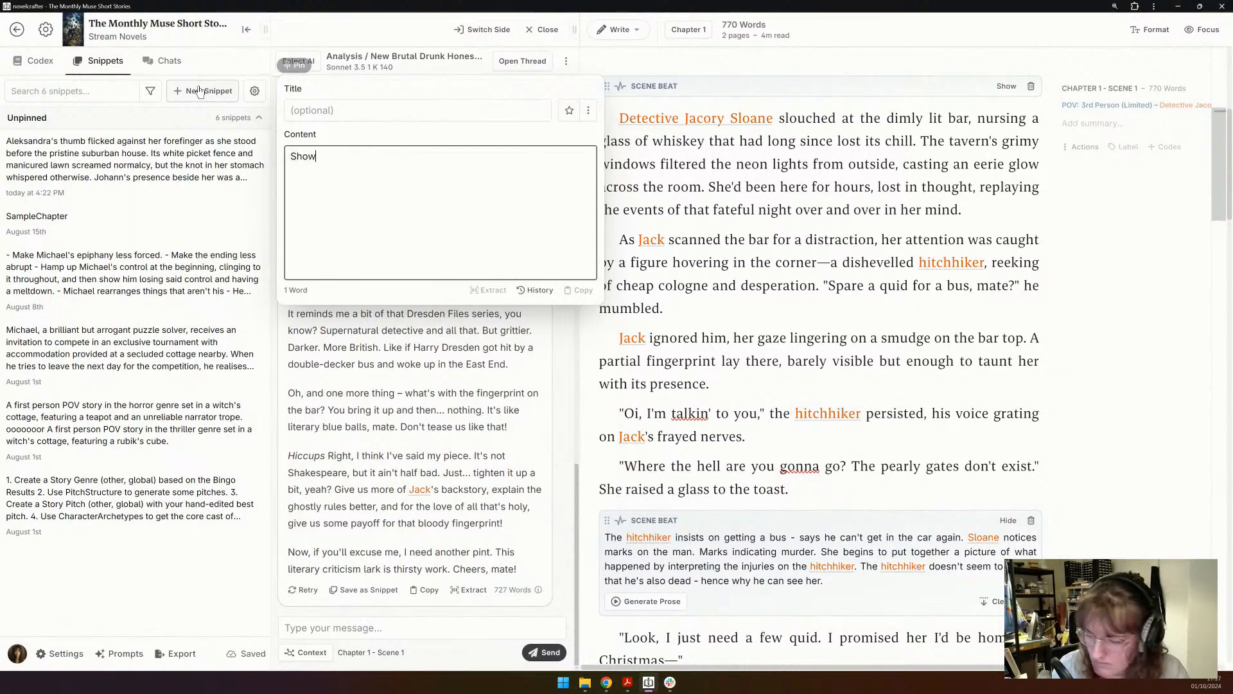
{"action": "type", "text": " emotion"}
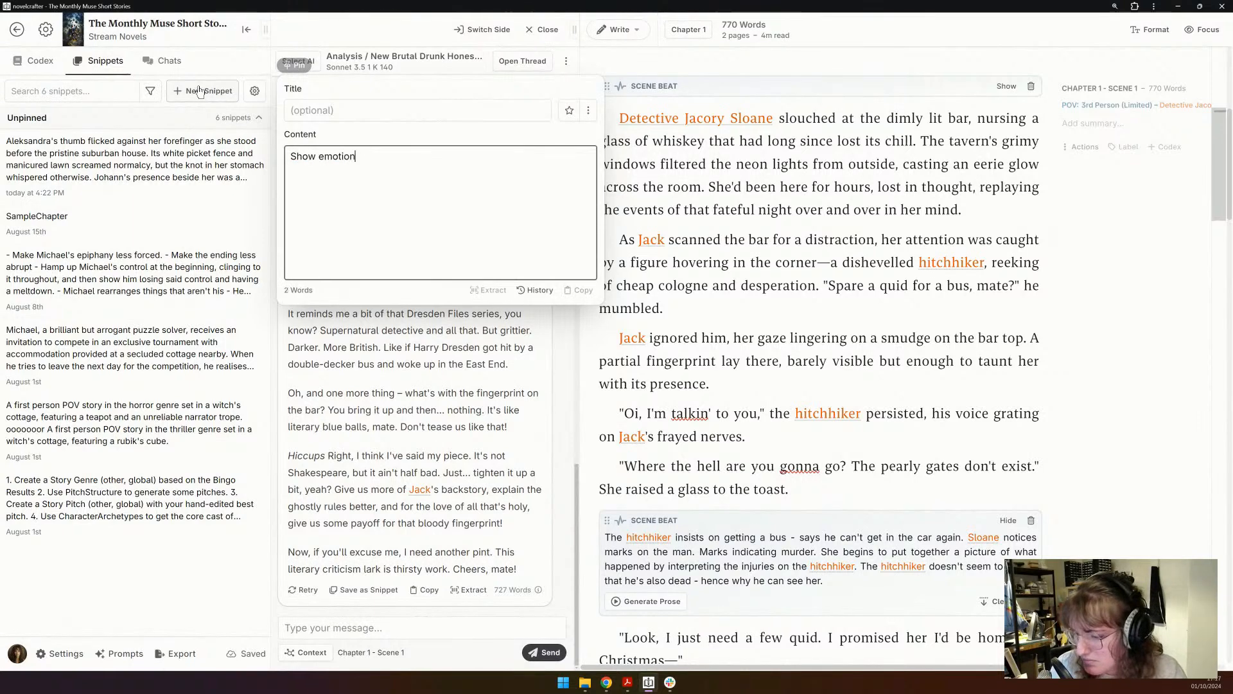
{"action": "type", "text": " through action, di"}
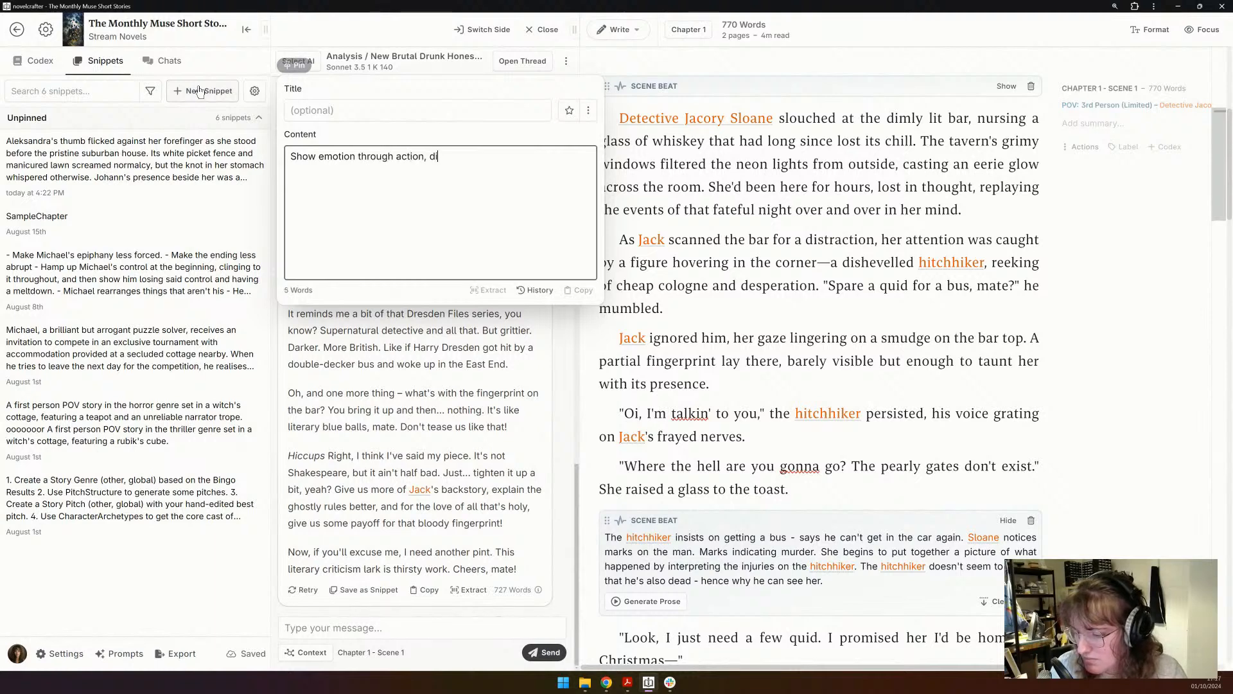
{"action": "type", "text": "alogue or thought "}
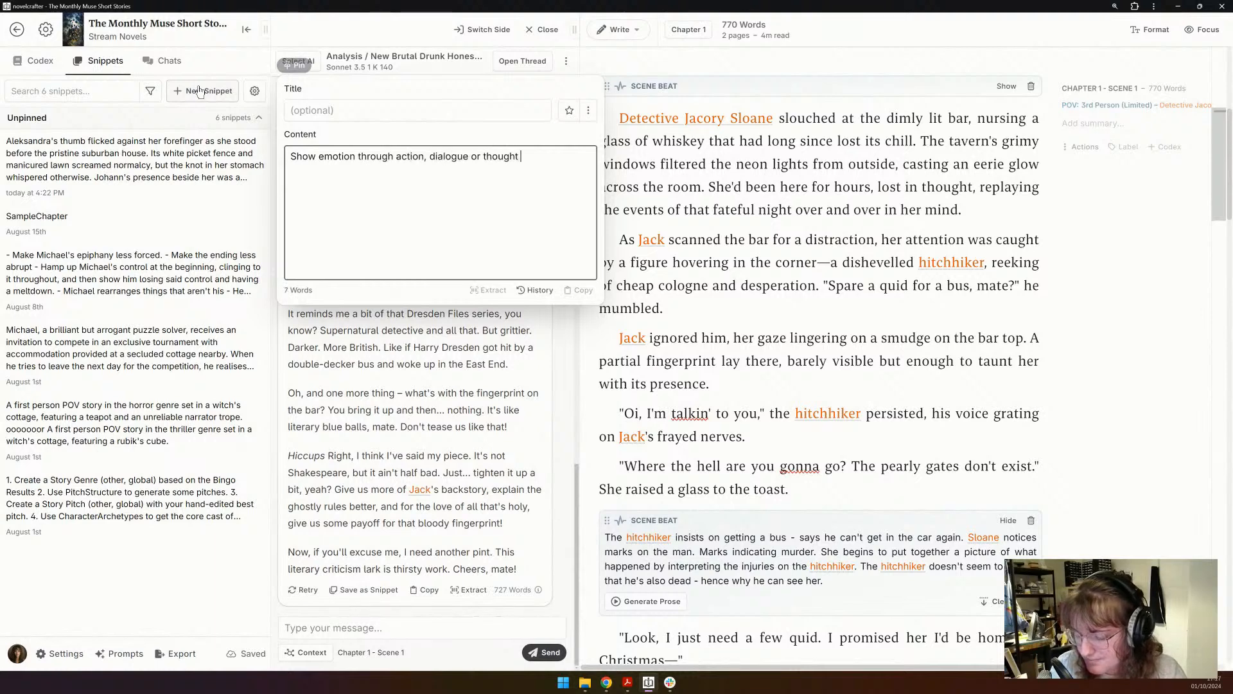
{"action": "type", "text": "processes ins"}
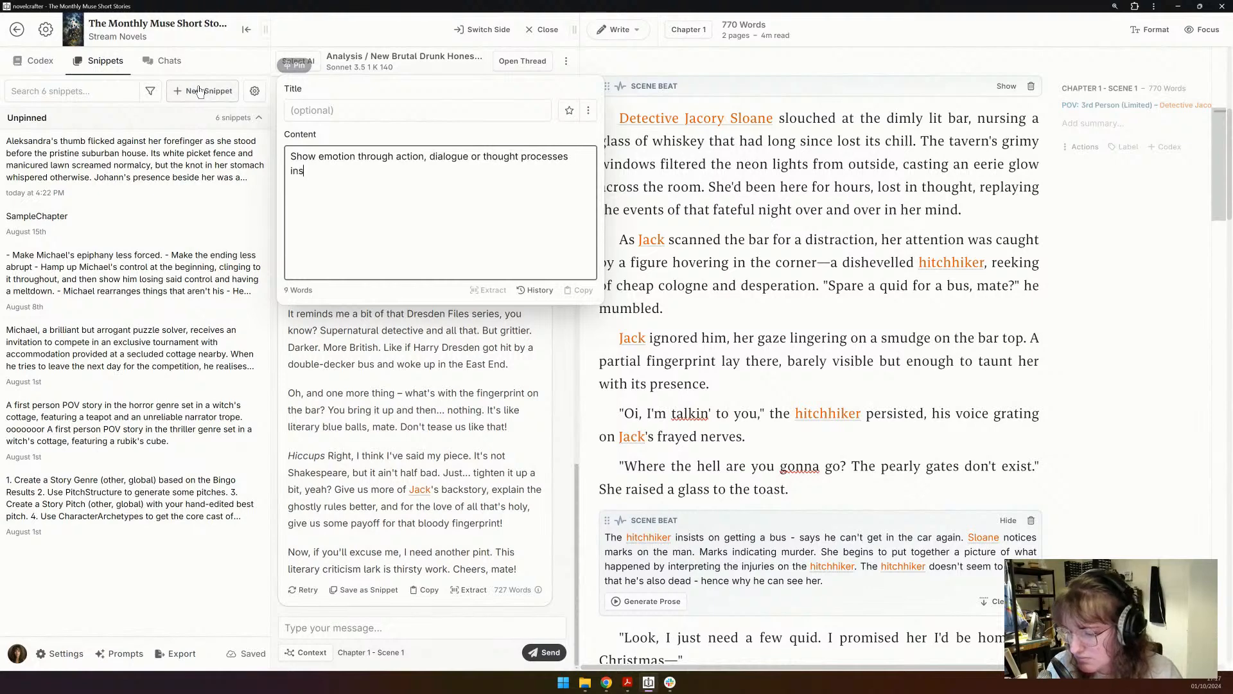
{"action": "type", "text": "tead of relying on "}
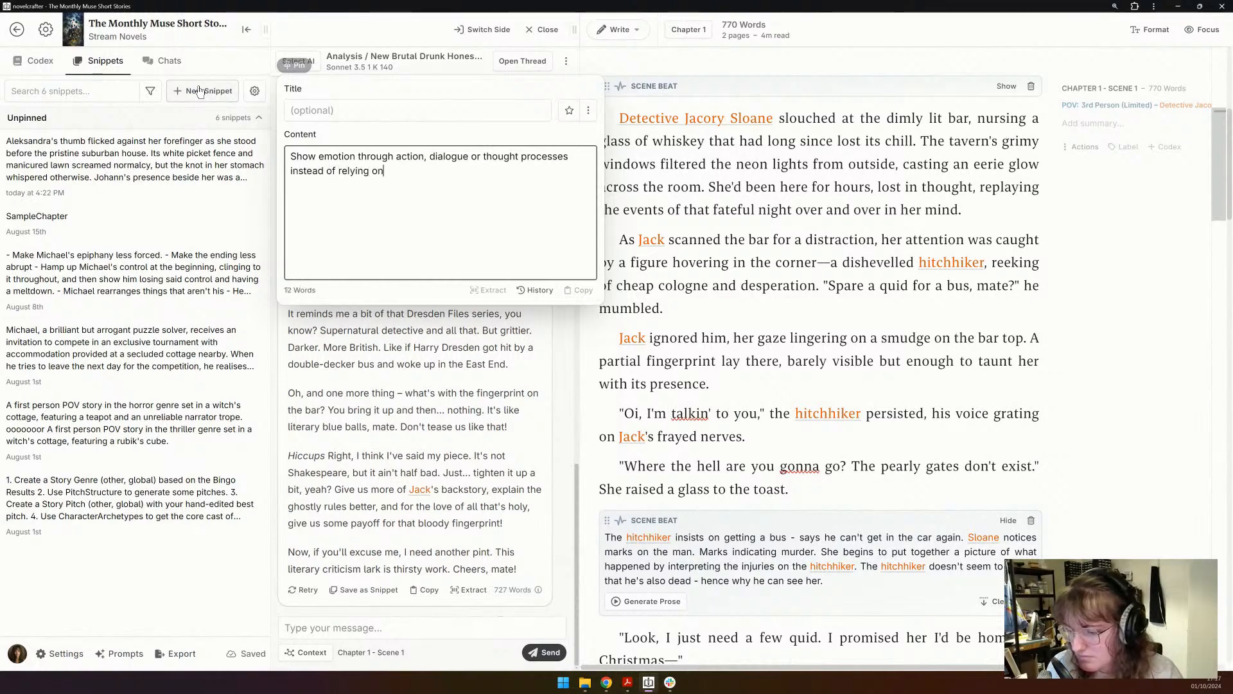
{"action": "type", "text": "bodily re"}
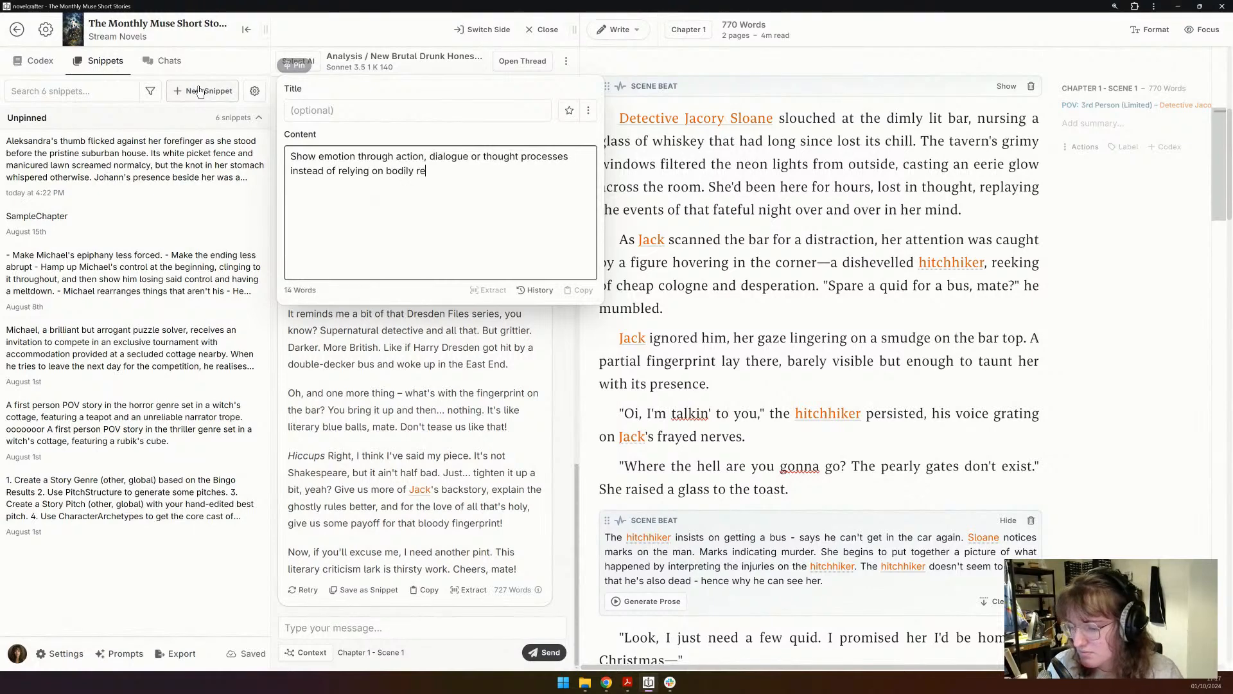
{"action": "type", "text": "actions."}
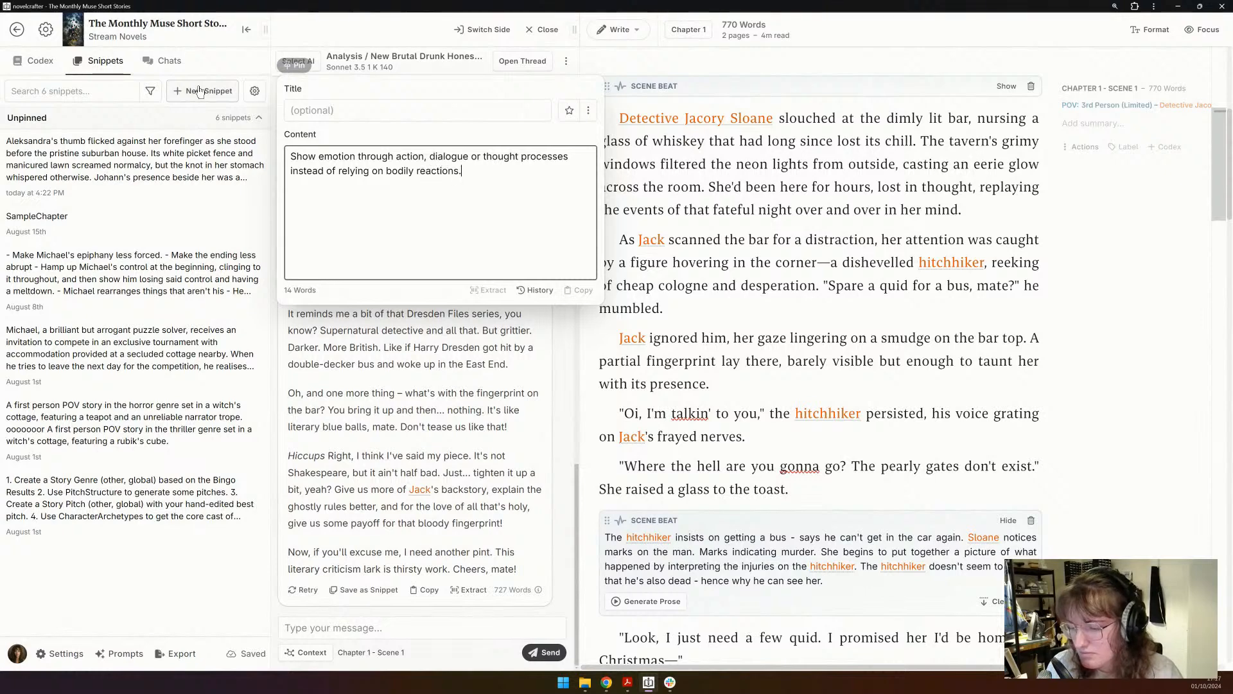
{"action": "left_click", "coordinate": [651, 203]}
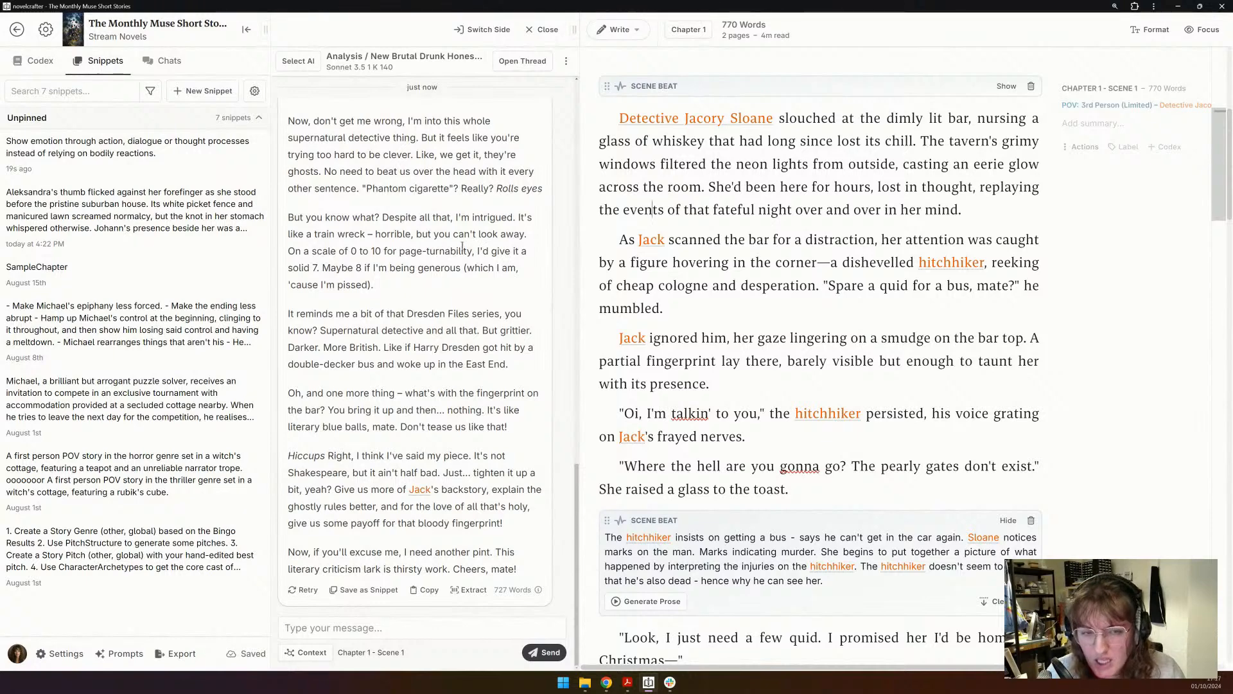
- Append "When using physical reactions, try to make them more unique or character-specific." to the snippet about showing emotion
{"action": "scroll", "coordinate": [880, 193], "scroll_direction": "down", "scroll_amount": 1}
{"action": "scroll", "coordinate": [843, 199], "scroll_direction": "up", "scroll_amount": 2}
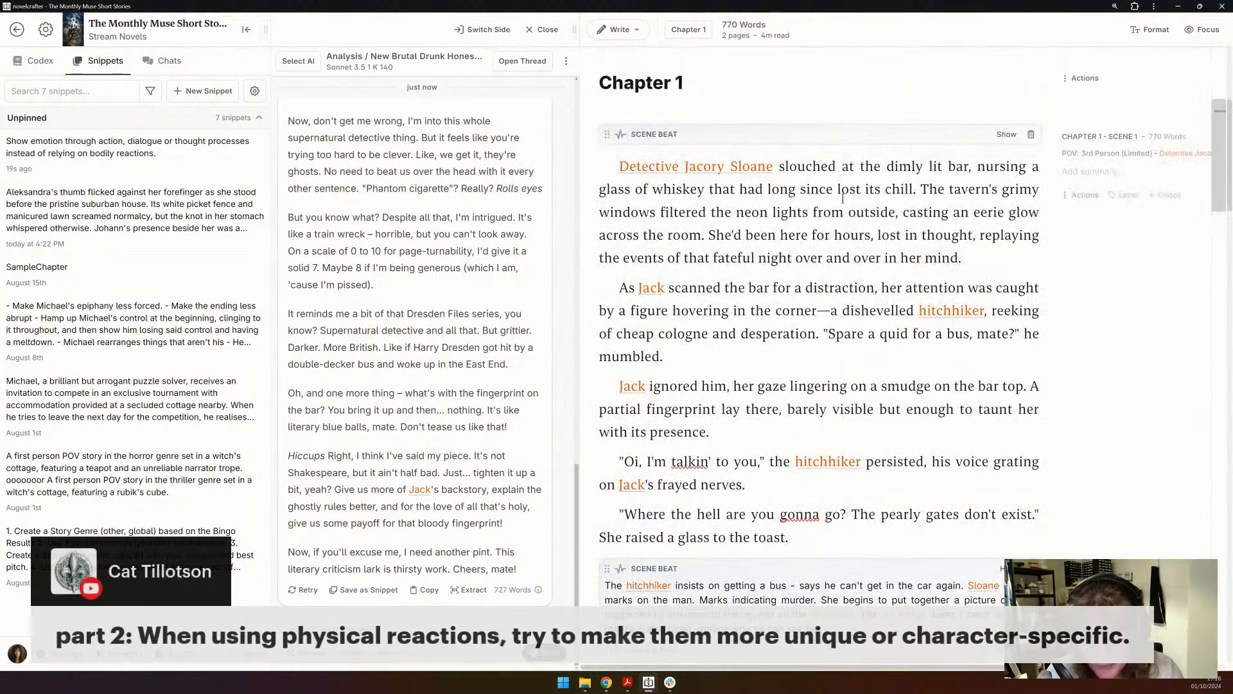
{"action": "scroll", "coordinate": [831, 198], "scroll_direction": "down", "scroll_amount": 1}
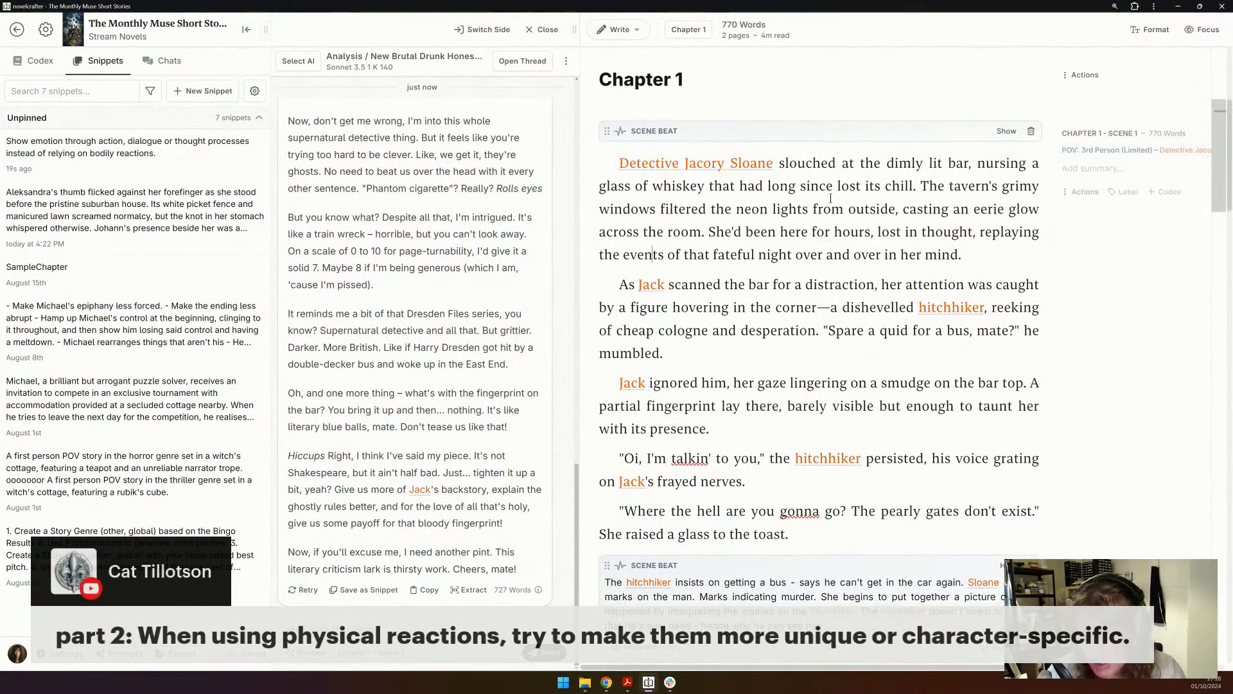
{"action": "scroll", "coordinate": [831, 198], "scroll_direction": "down", "scroll_amount": 1}
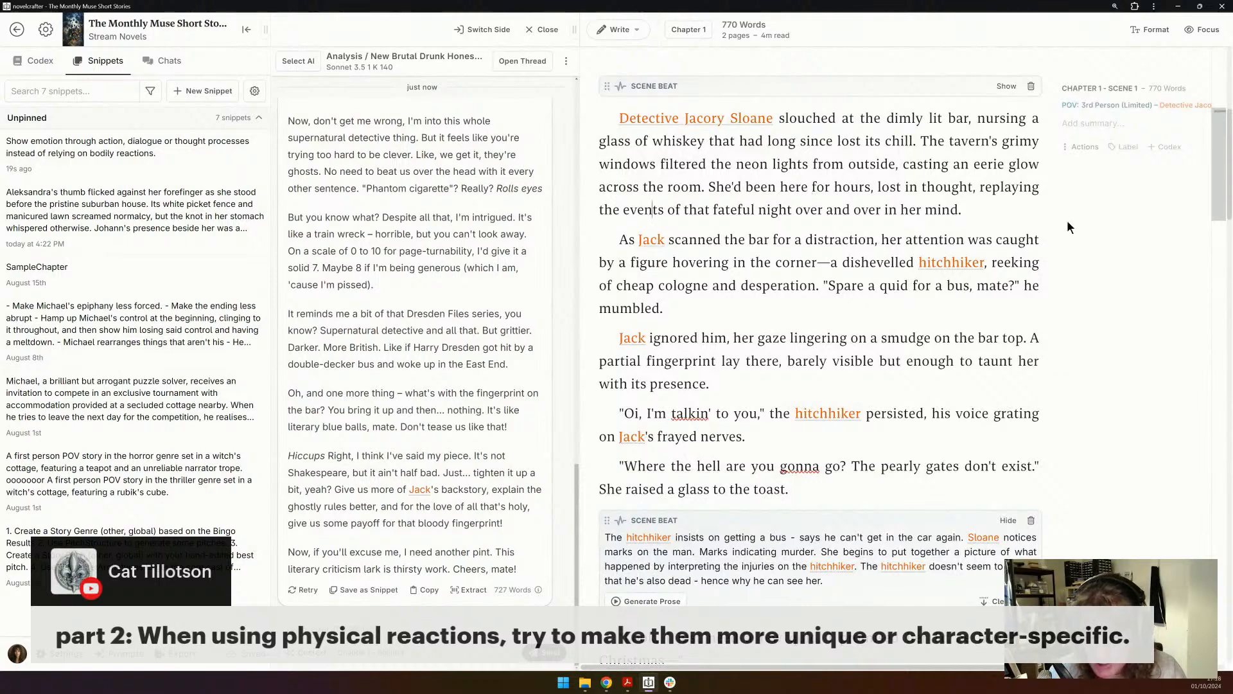
{"action": "left_click", "coordinate": [121, 158]}
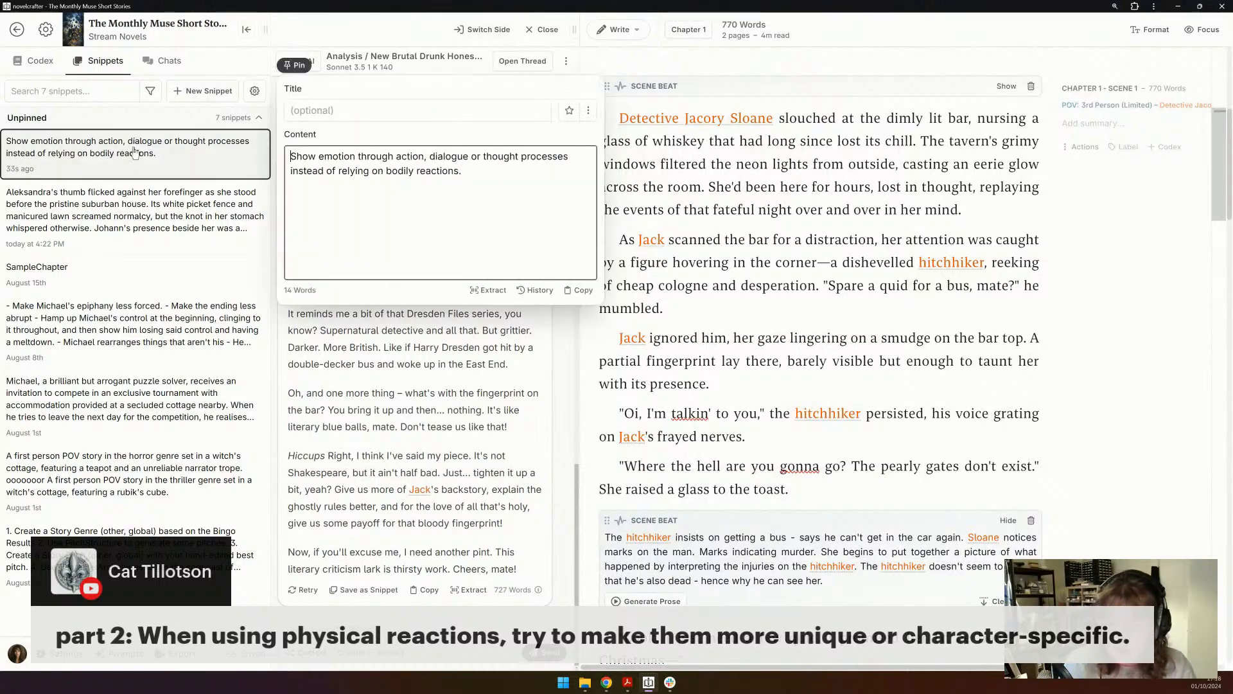
{"action": "type", "text": "When us"}
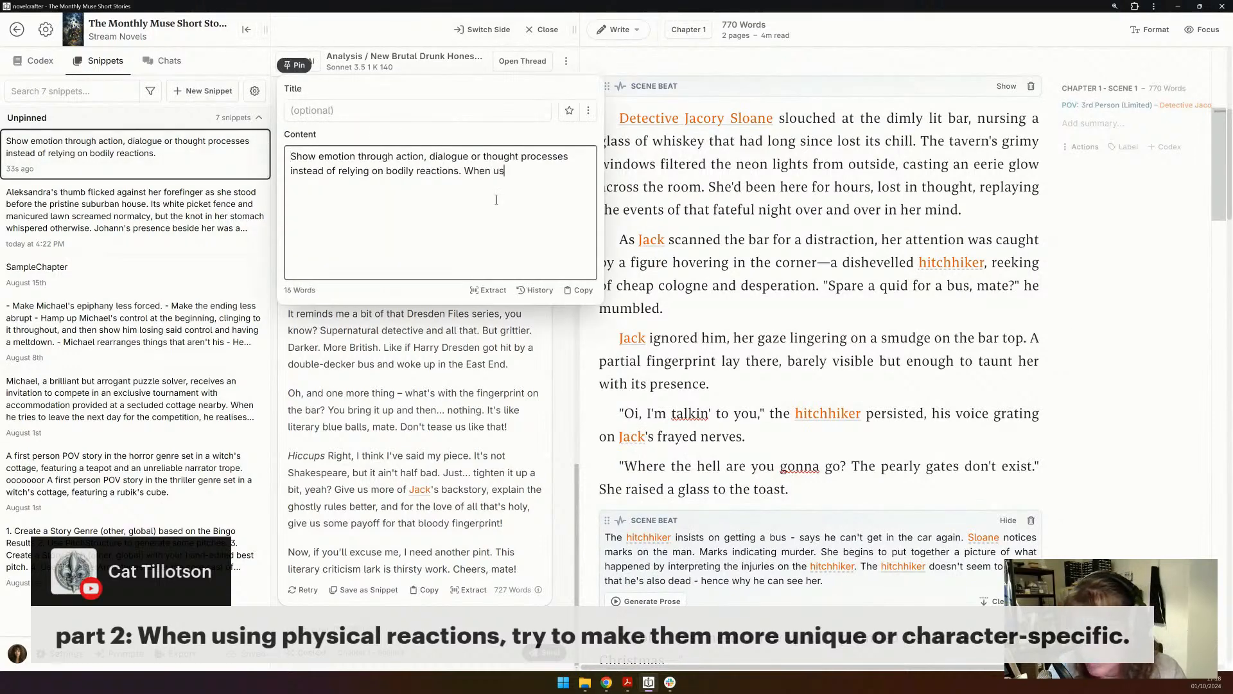
{"action": "type", "text": "ing phsyical react"}
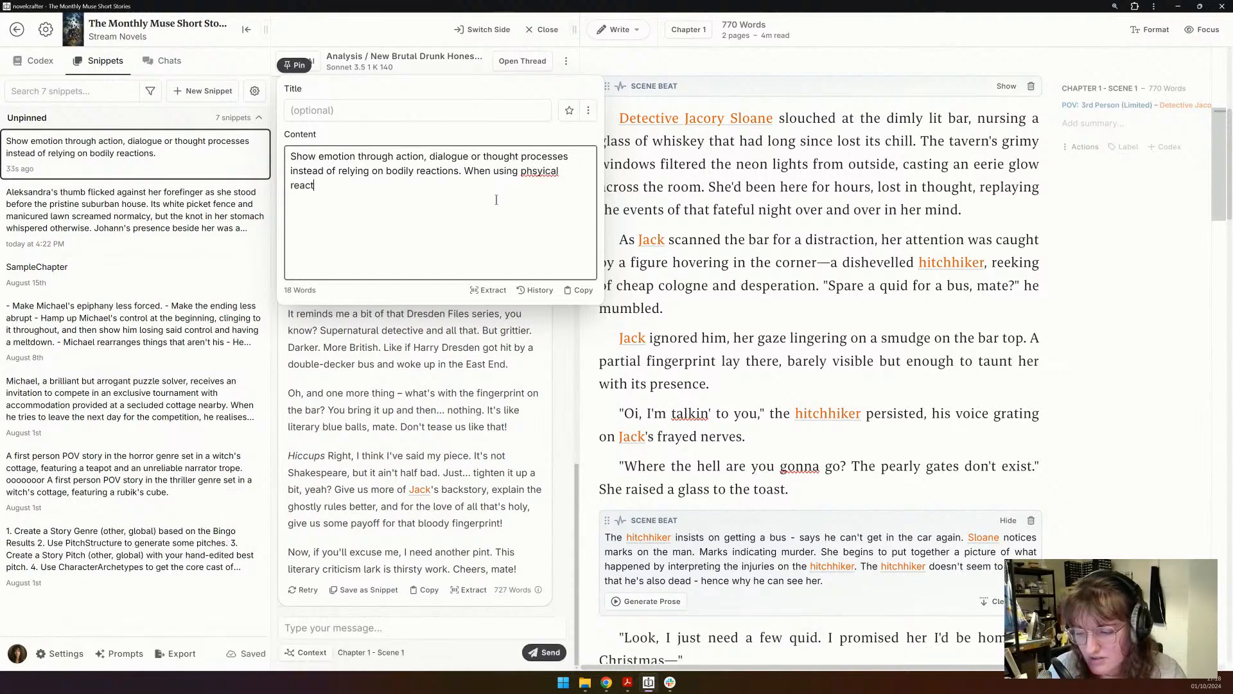
{"action": "type", "text": "ions, try to make them"}
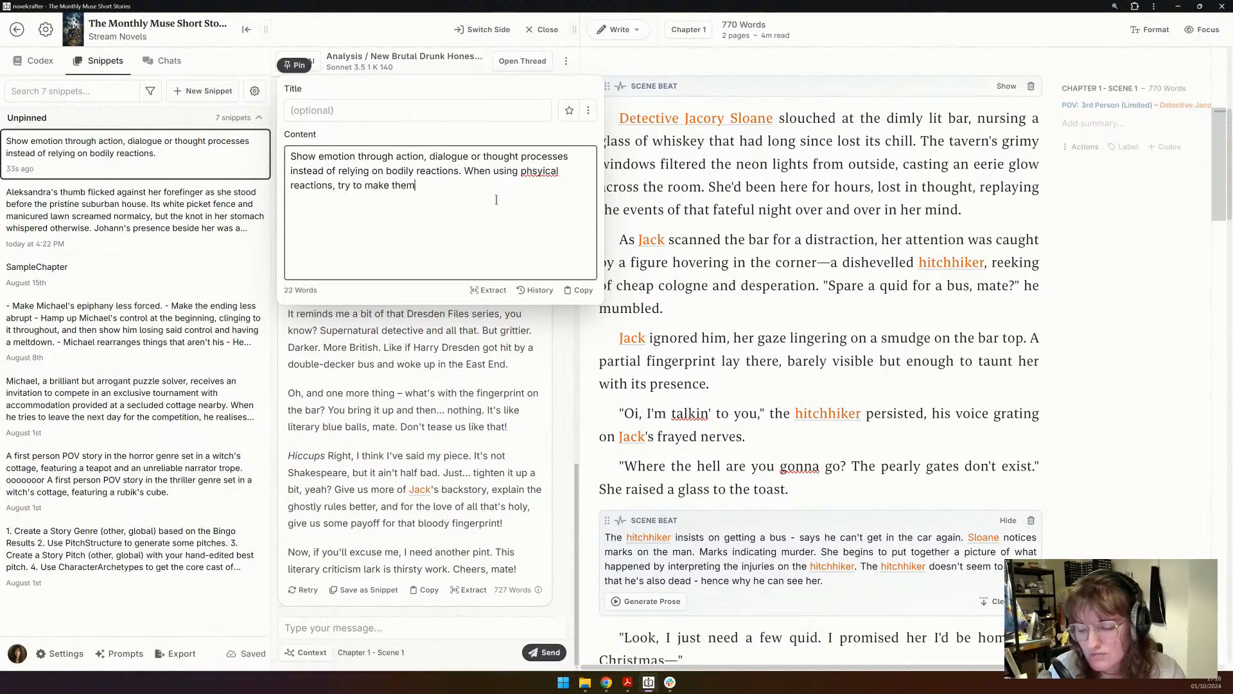
{"action": "type", "text": " more unique or c"}
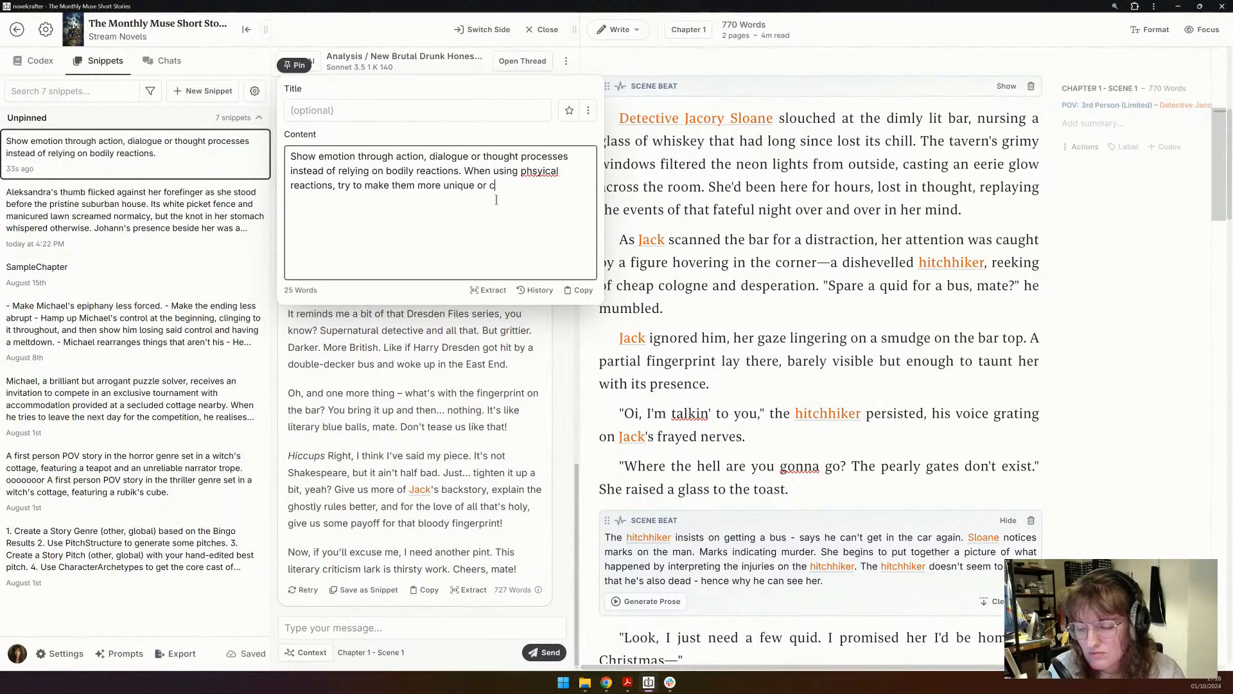
{"action": "type", "text": "haracter-specific."}
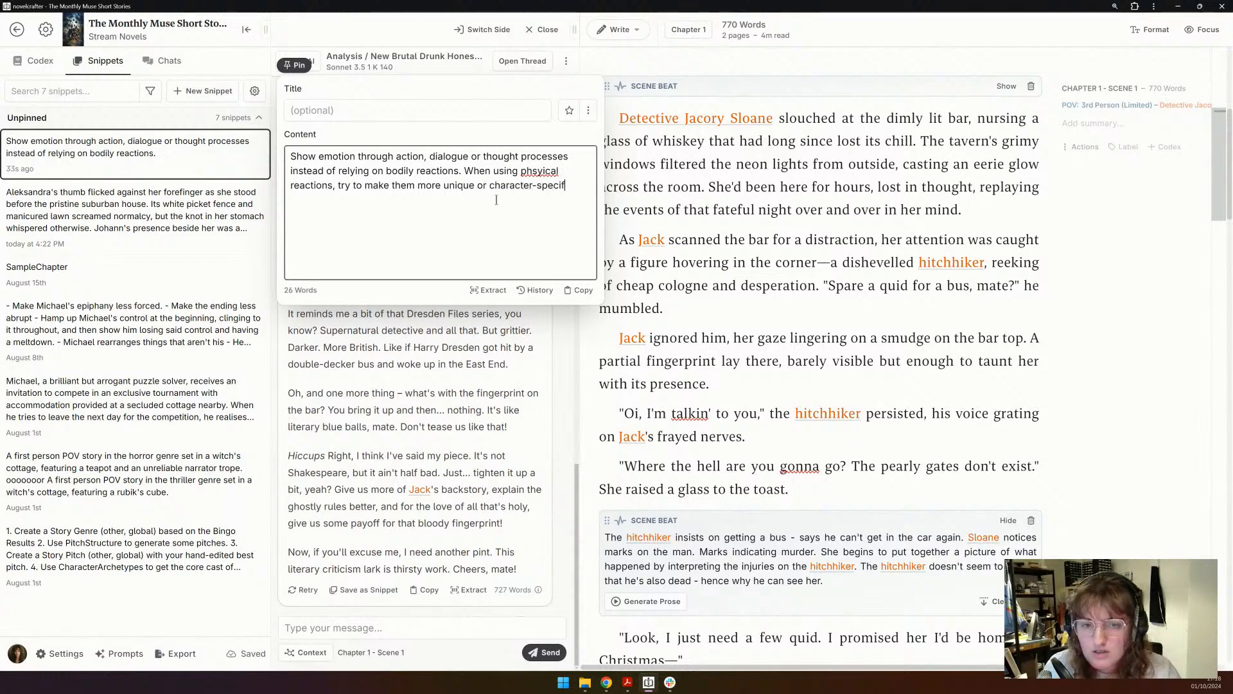
- Correct the misspelled "phsyical" to "physical" in the emotion snippet and close the snippet
{"action": "right_click", "coordinate": [525, 171]}
{"action": "left_click", "coordinate": [546, 185]}
{"action": "left_click", "coordinate": [701, 187]}
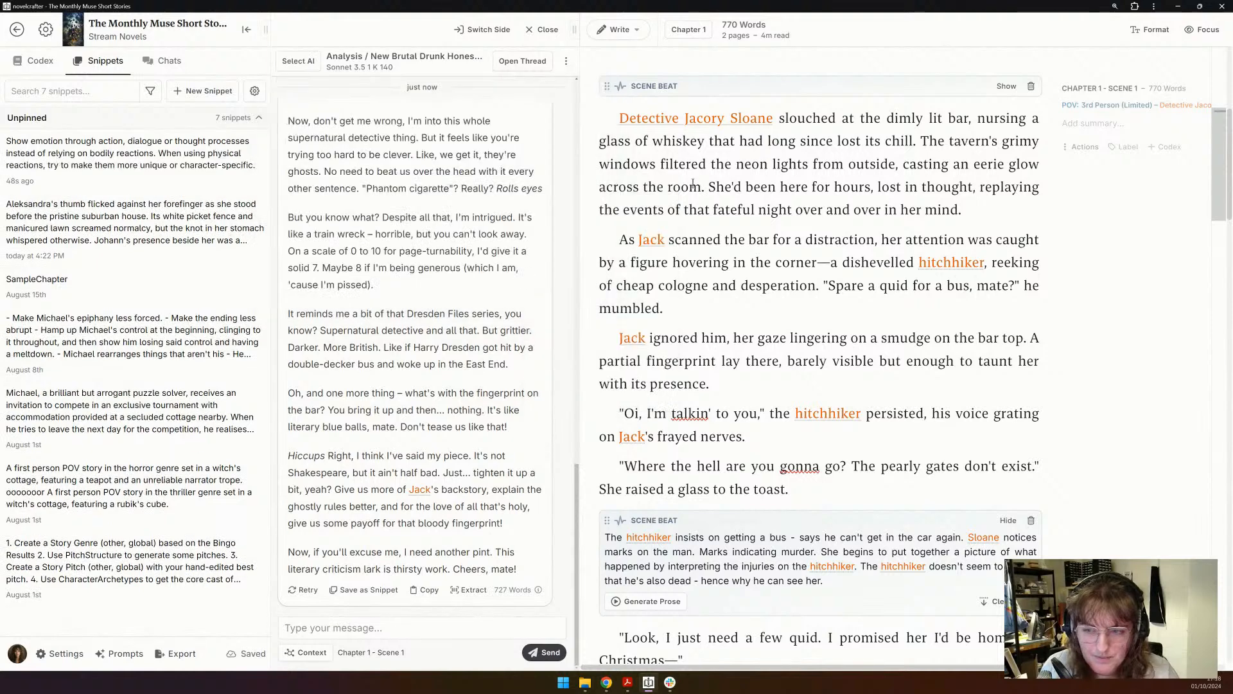
- Close the chat pane, then open the novel Only dogs left from the library and look through its chapter plan
{"action": "left_click", "coordinate": [543, 30]}
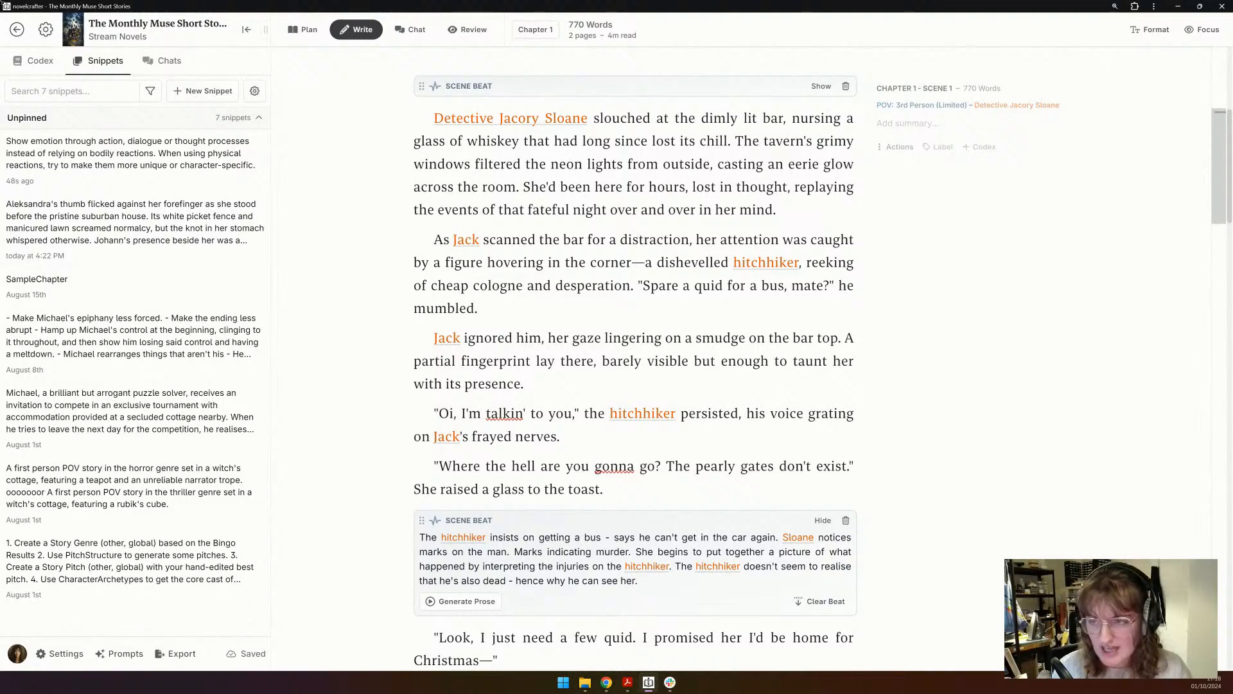
{"action": "left_click", "coordinate": [16, 32]}
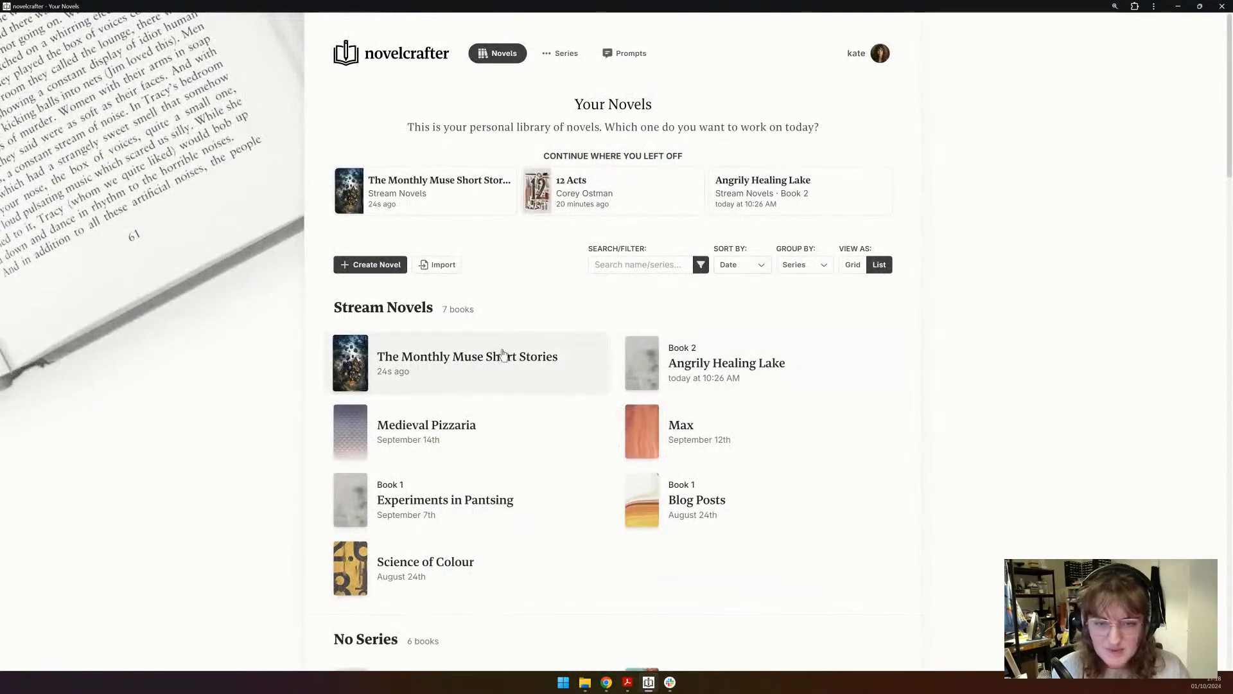
{"action": "scroll", "coordinate": [503, 356], "scroll_direction": "down", "scroll_amount": 5}
{"action": "scroll", "coordinate": [503, 355], "scroll_direction": "up", "scroll_amount": 5}
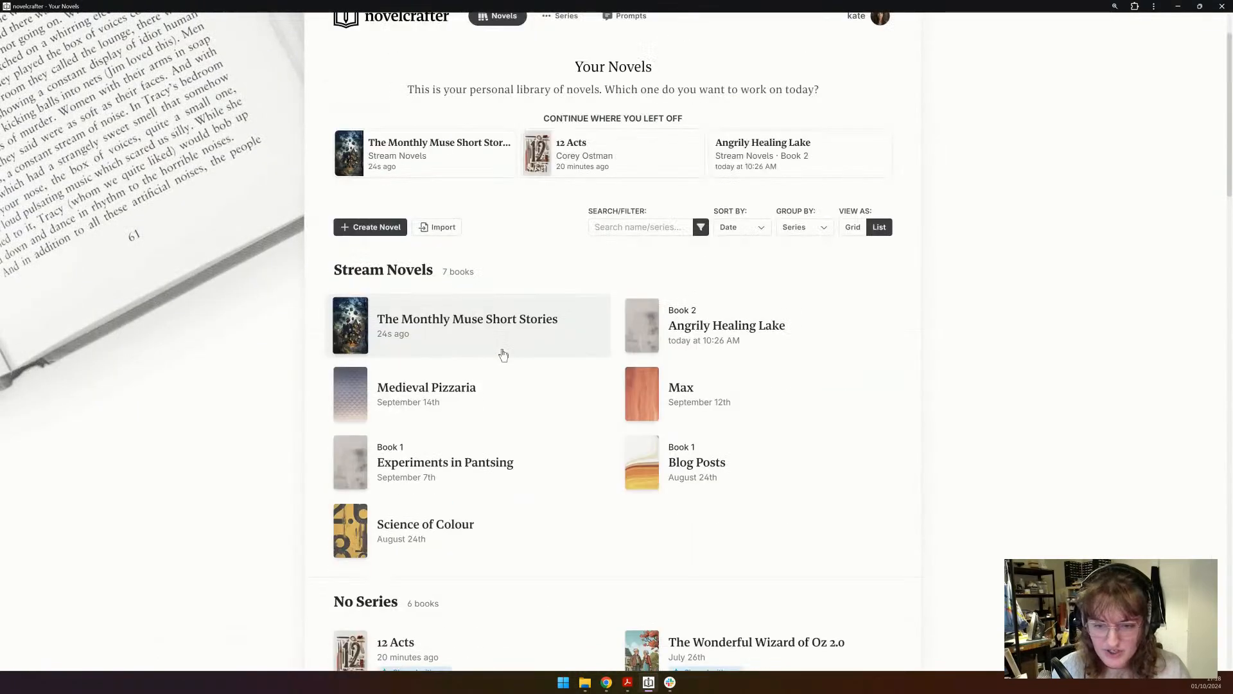
{"action": "scroll", "coordinate": [503, 355], "scroll_direction": "down", "scroll_amount": 6}
{"action": "scroll", "coordinate": [503, 355], "scroll_direction": "down", "scroll_amount": 5}
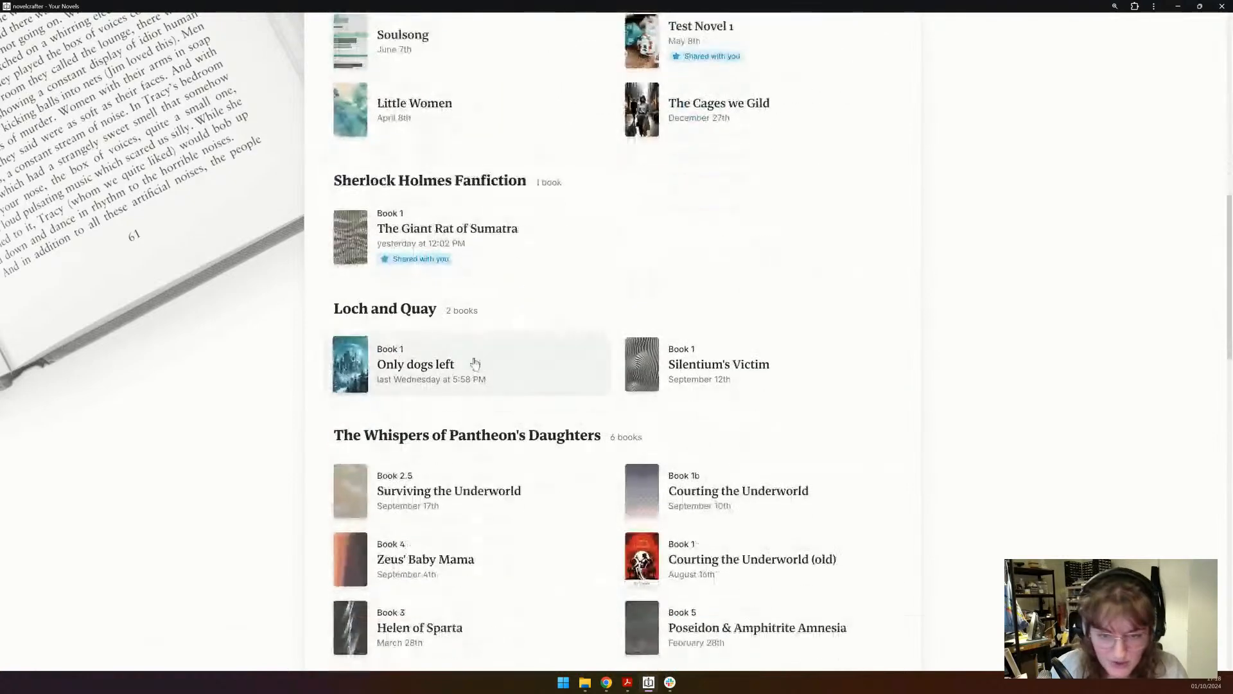
{"action": "left_click", "coordinate": [476, 361]}
{"action": "scroll", "coordinate": [504, 419], "scroll_direction": "down", "scroll_amount": 5}
{"action": "scroll", "coordinate": [501, 398], "scroll_direction": "up", "scroll_amount": 5}
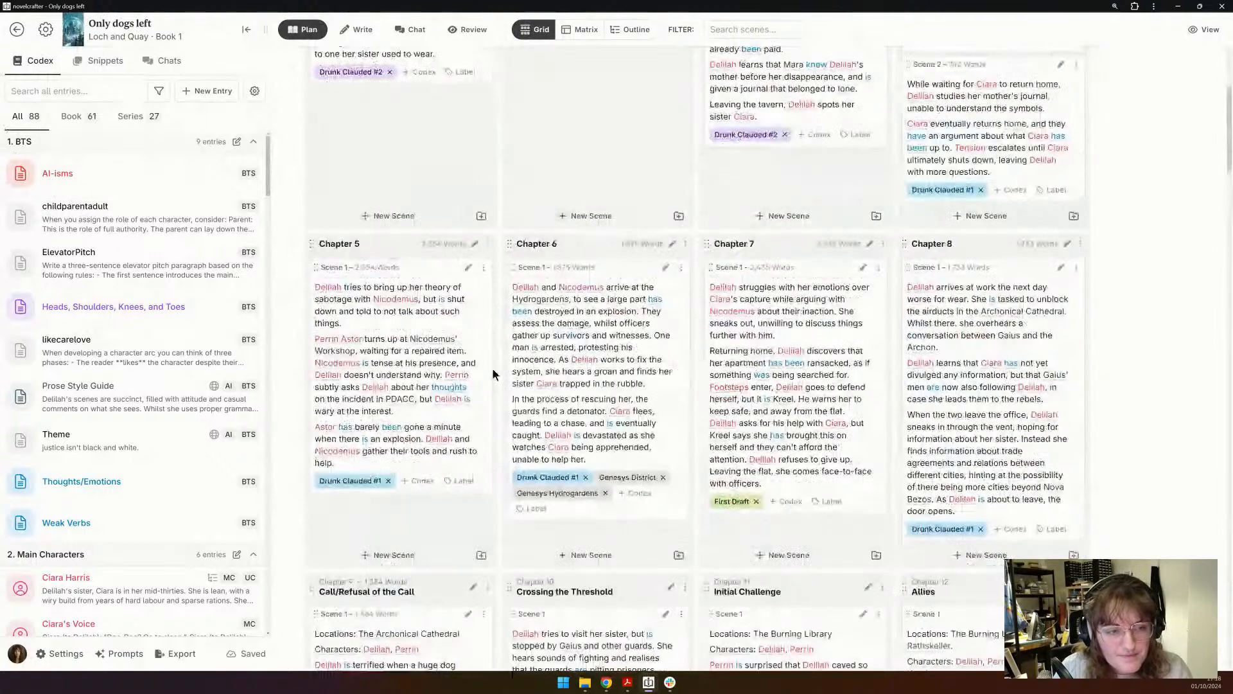
{"action": "scroll", "coordinate": [494, 379], "scroll_direction": "down", "scroll_amount": 3}
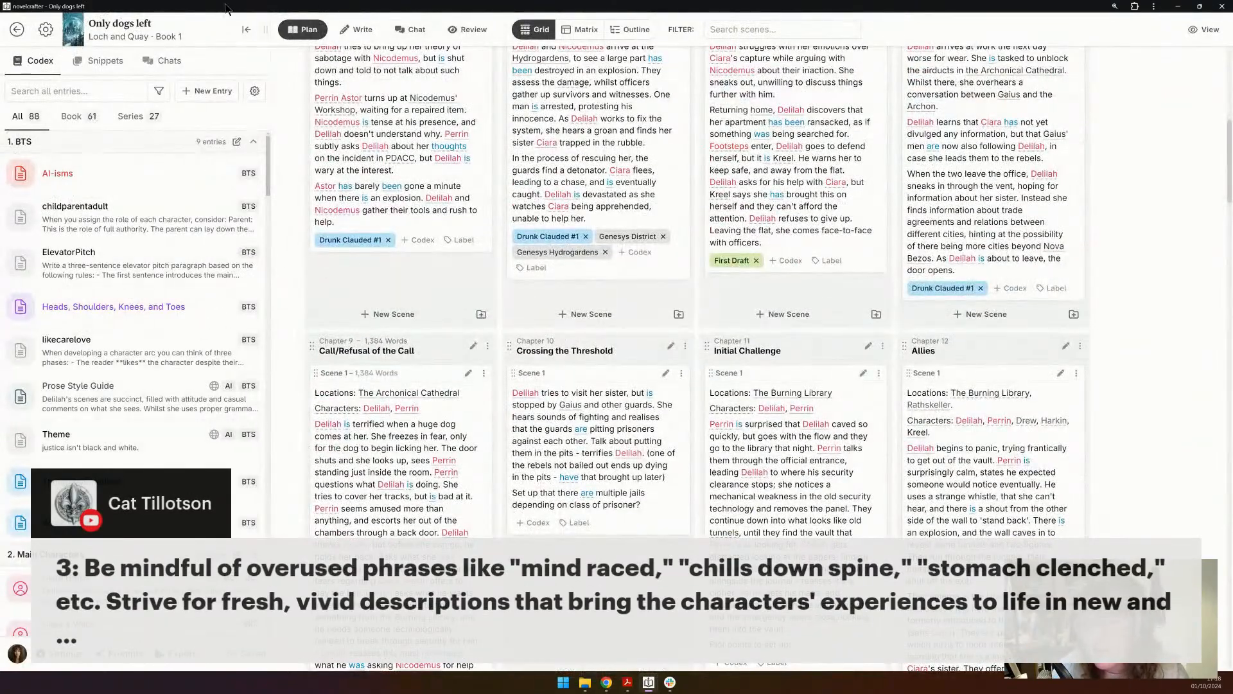
- Return to the library, open The Monthly Muse Short Stories and open its snippet about showing emotion for editing
{"action": "left_click", "coordinate": [17, 29]}
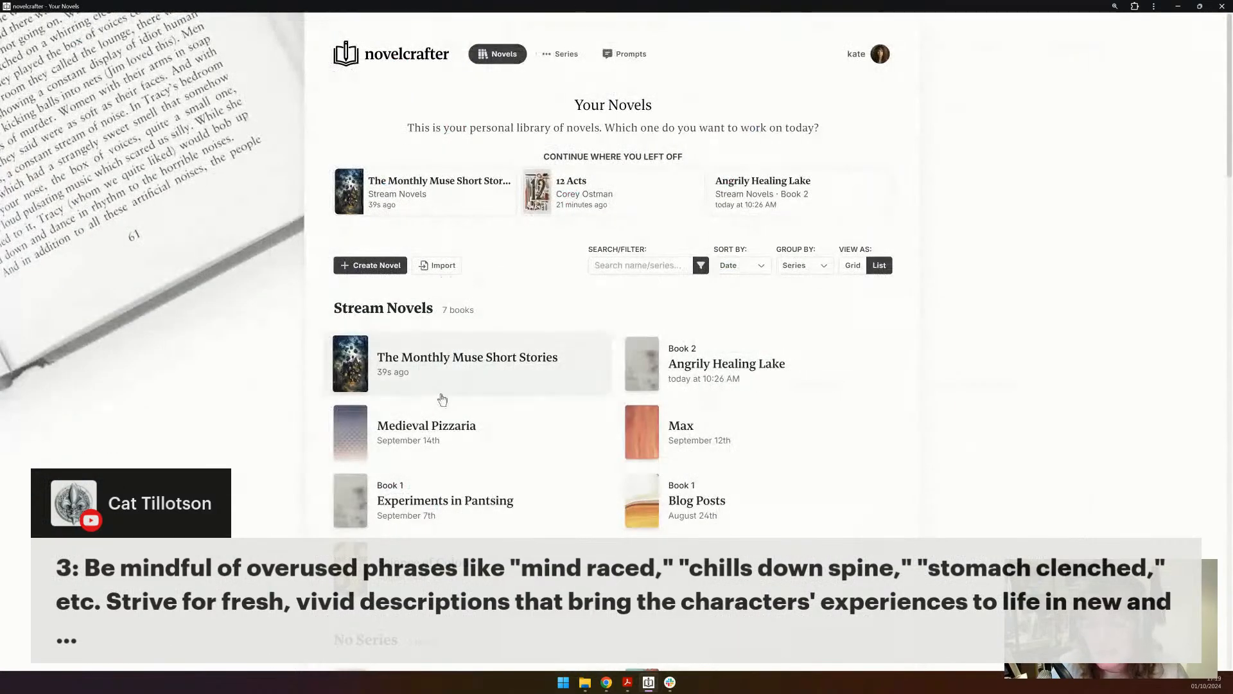
{"action": "left_click", "coordinate": [389, 380]}
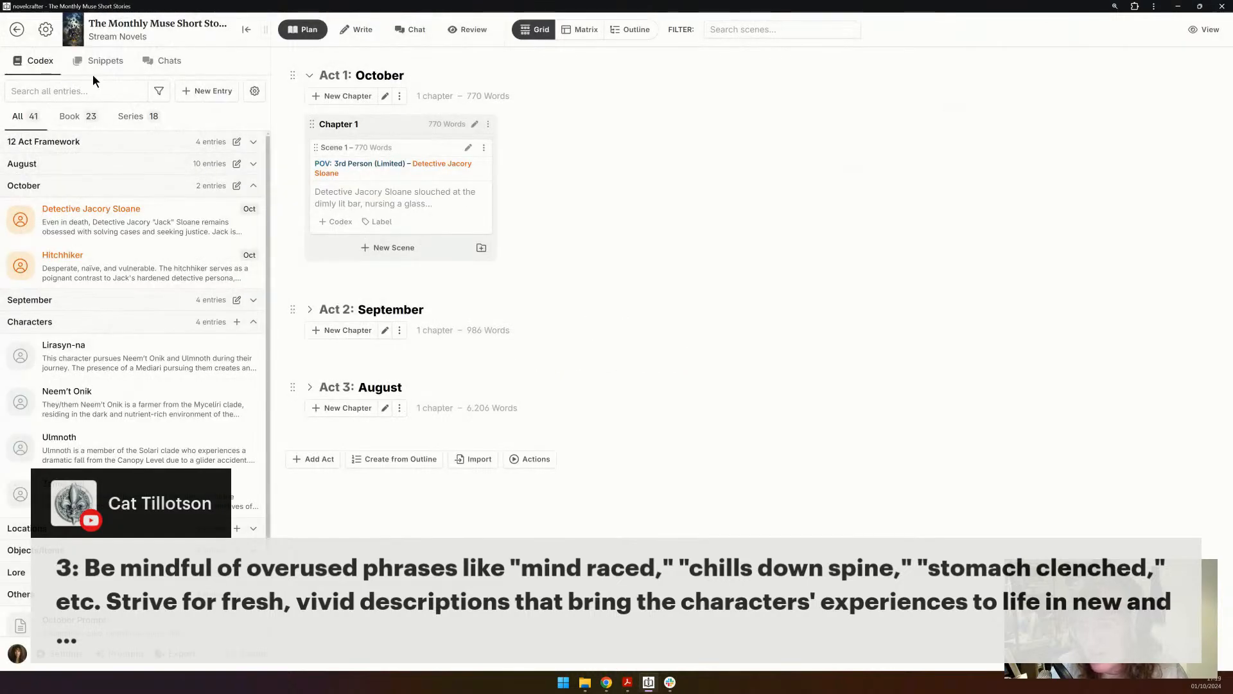
{"action": "left_click", "coordinate": [95, 63]}
{"action": "left_click", "coordinate": [168, 148]}
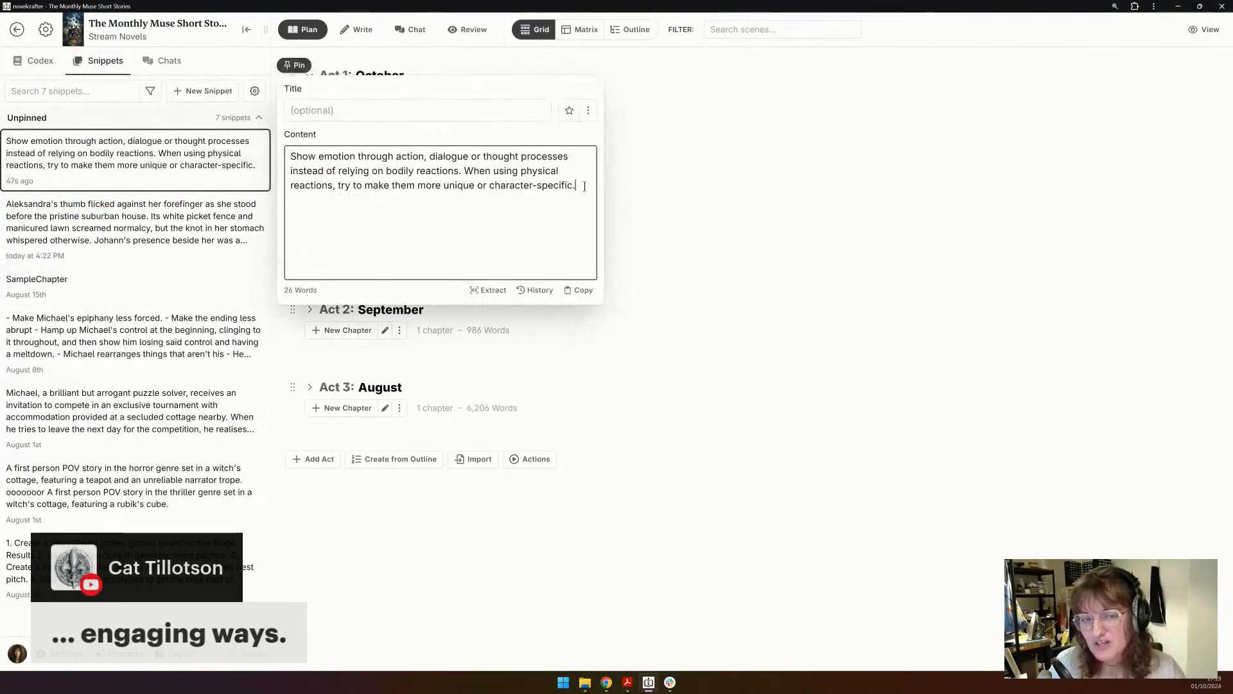
- Add a new paragraph to the emotion snippet: Be mindful of overused phrases like "mind raced", "chills down spin", "stomach clenched", etc
{"action": "key", "text": "Return"}
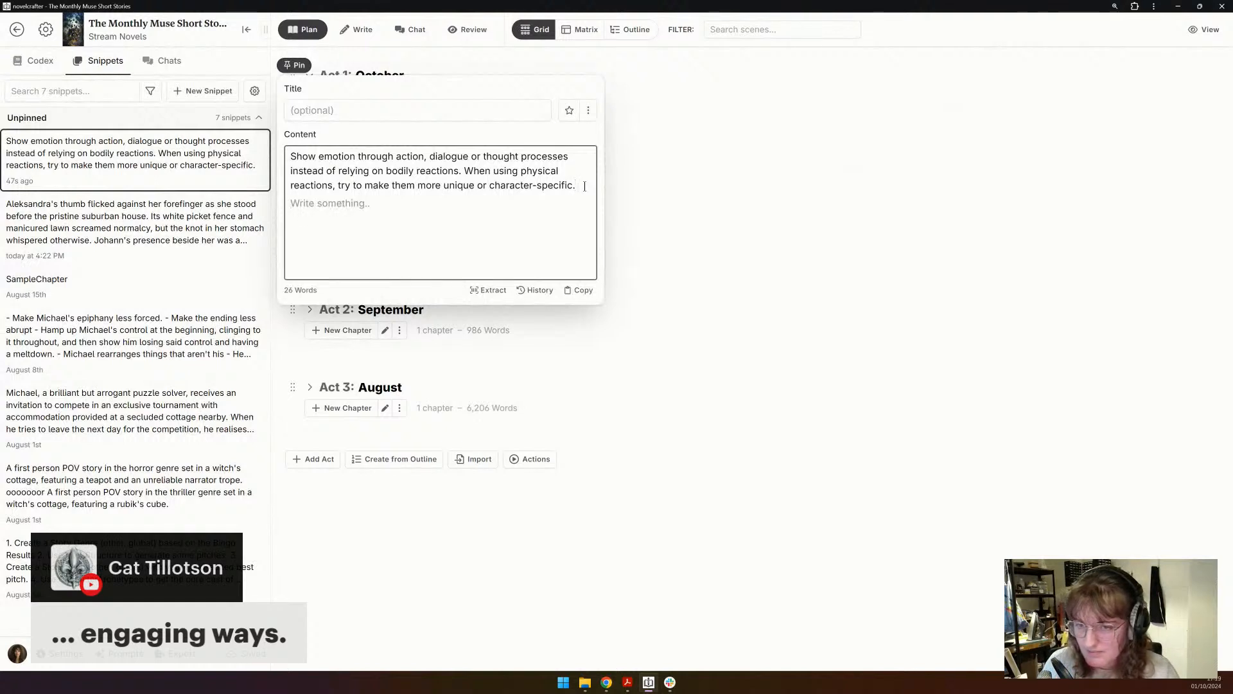
{"action": "type", "text": "Be mindful of overused phrases like \"mind raced\", "}
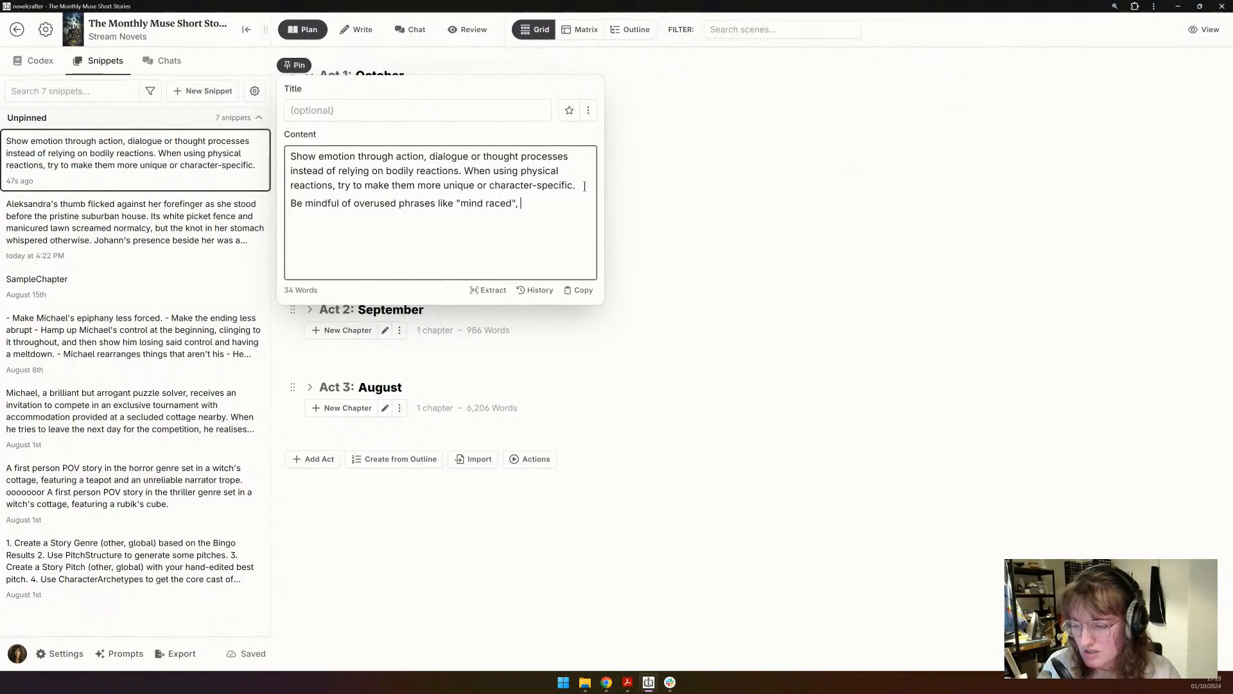
{"action": "type", "text": "\"chills do"}
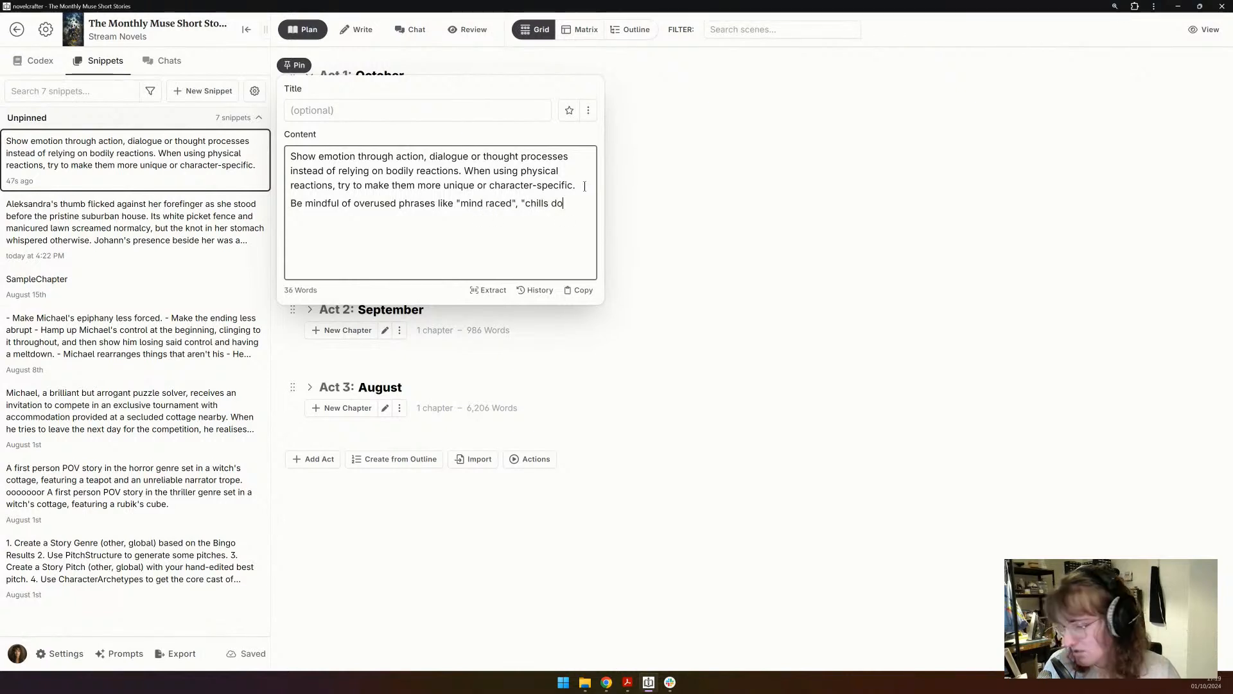
{"action": "type", "text": "wn spin\", "}
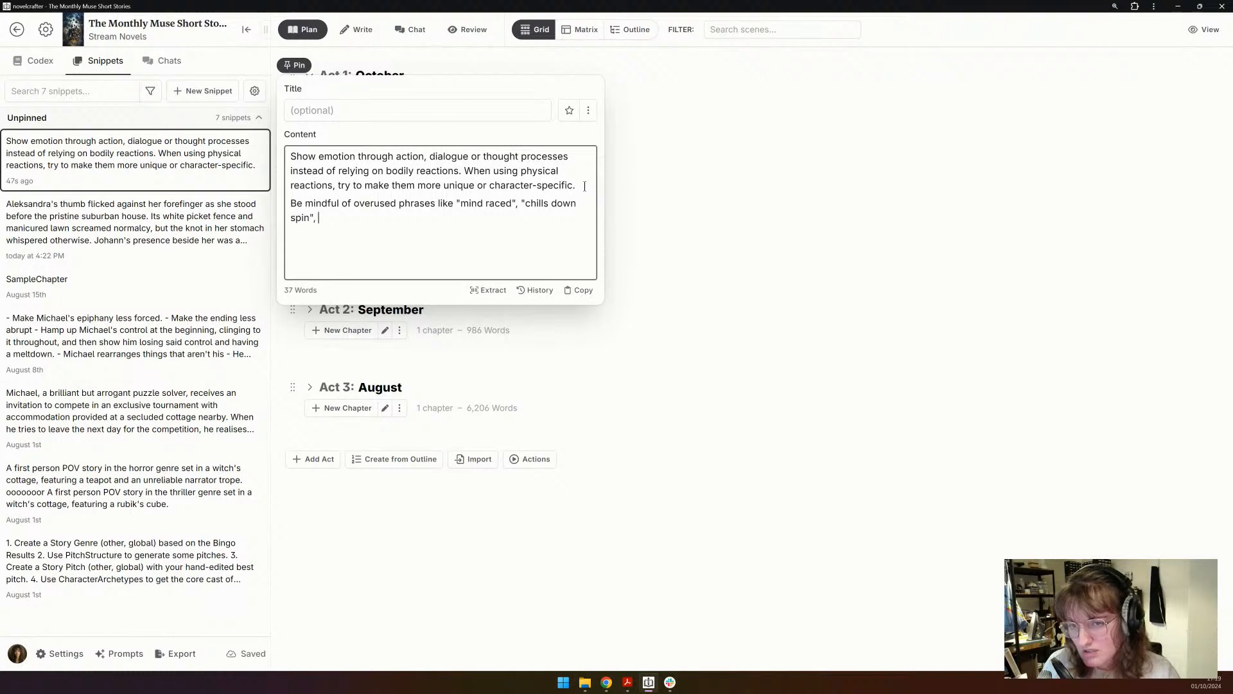
{"action": "type", "text": "\"stomach c"}
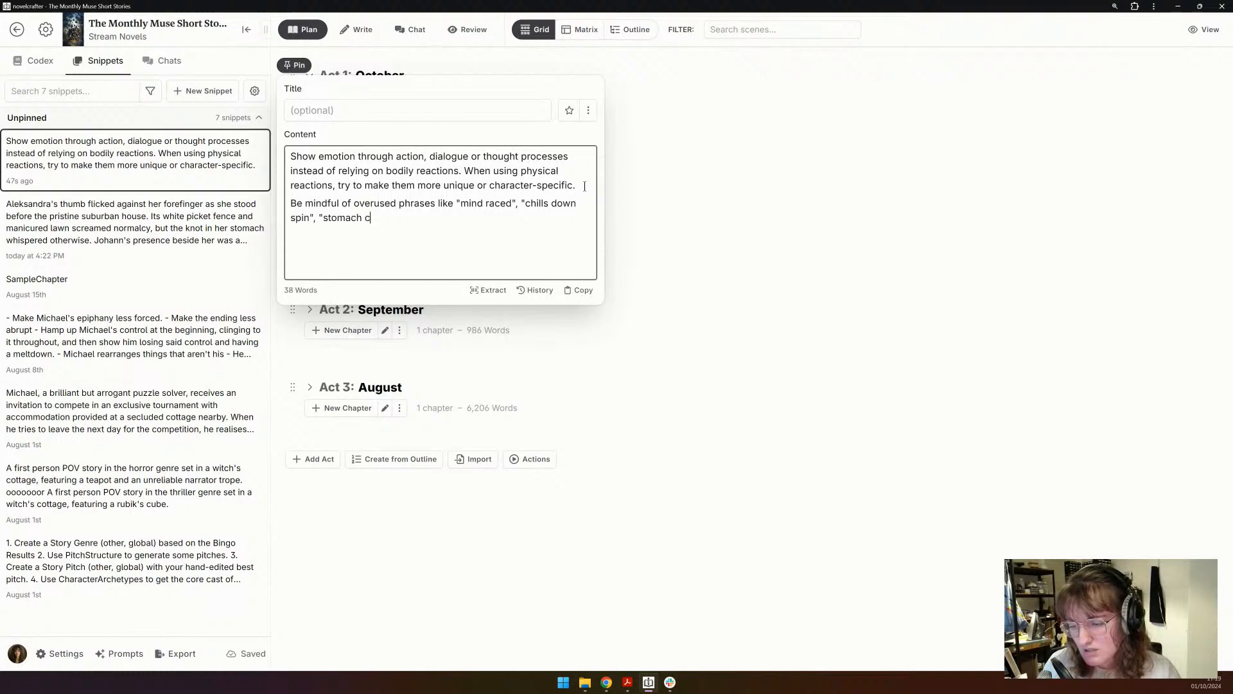
{"action": "type", "text": "lenched\", etc. Stri"}
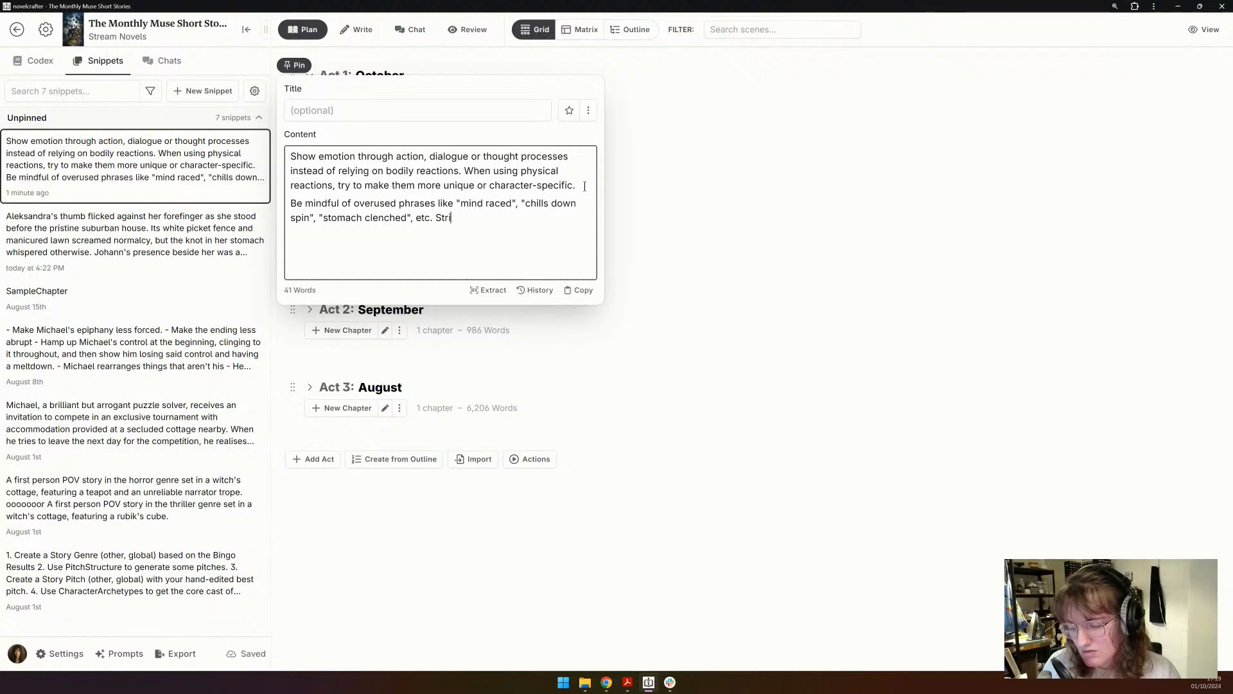
- Finish the paragraph with "Strive for fresh, vivid descriptions that bring the characters' experiences to life in new and engaging ways." and close the snippet
{"action": "type", "text": "ve for fresh, vivi"}
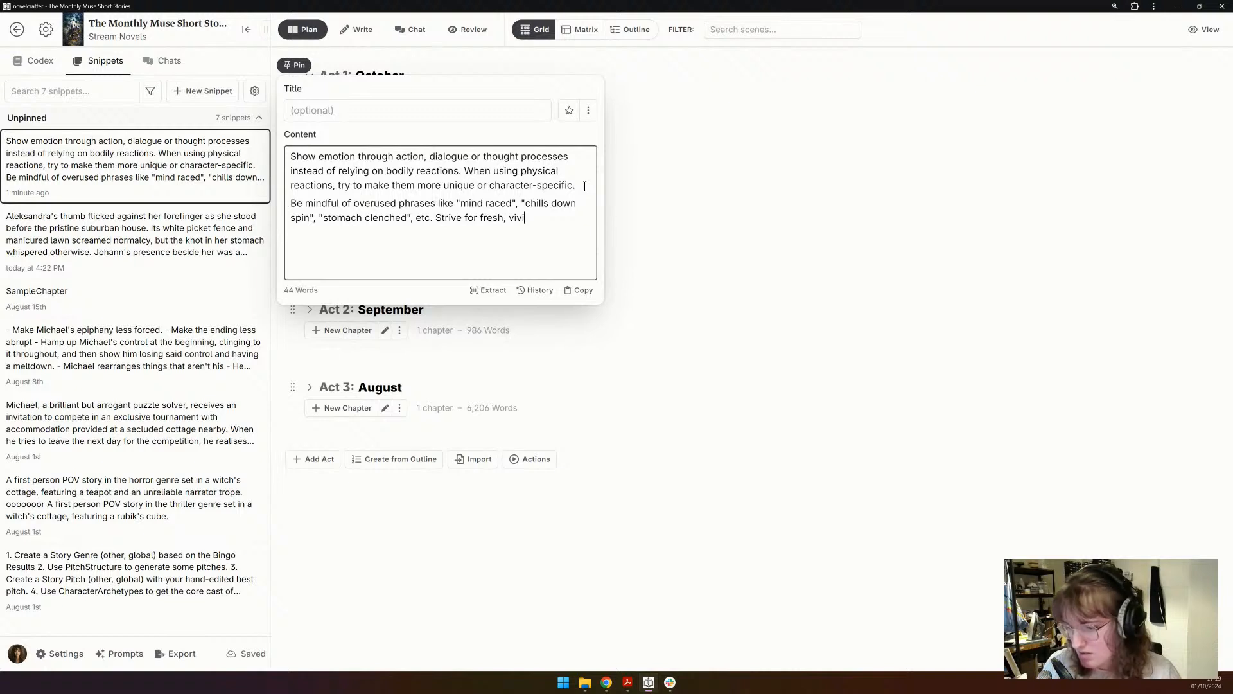
{"action": "type", "text": "d description"}
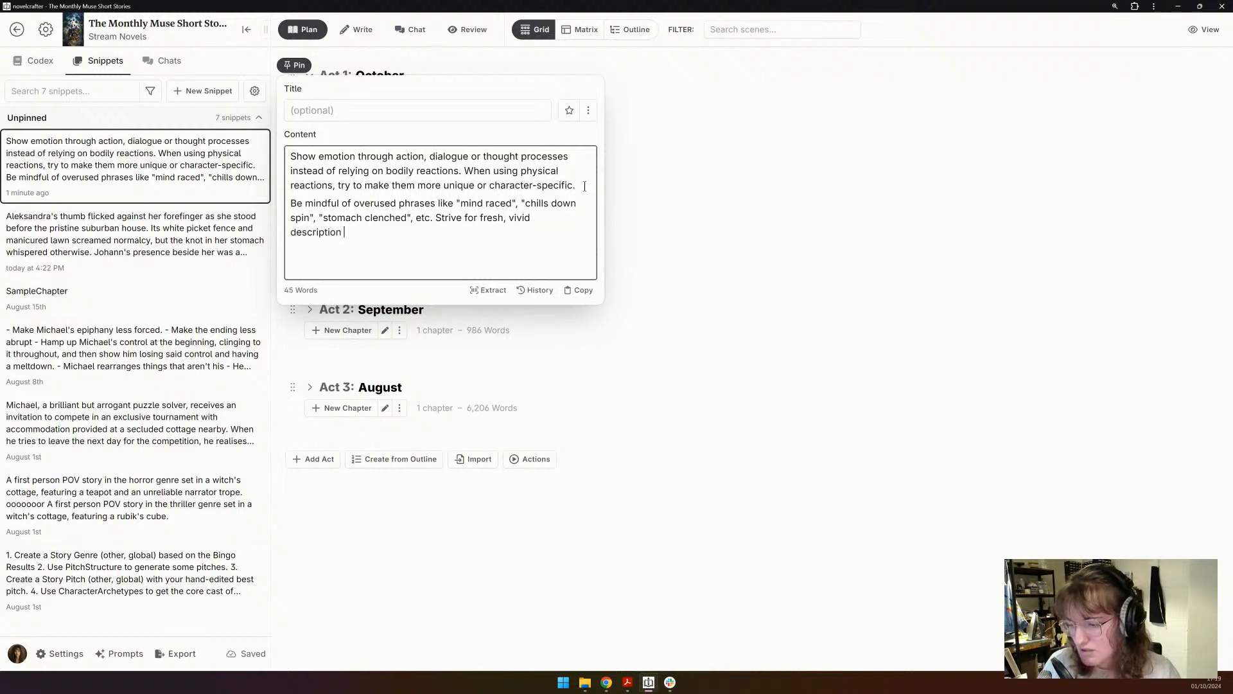
{"action": "key", "text": "BackSpace"}
{"action": "type", "text": "s that b"}
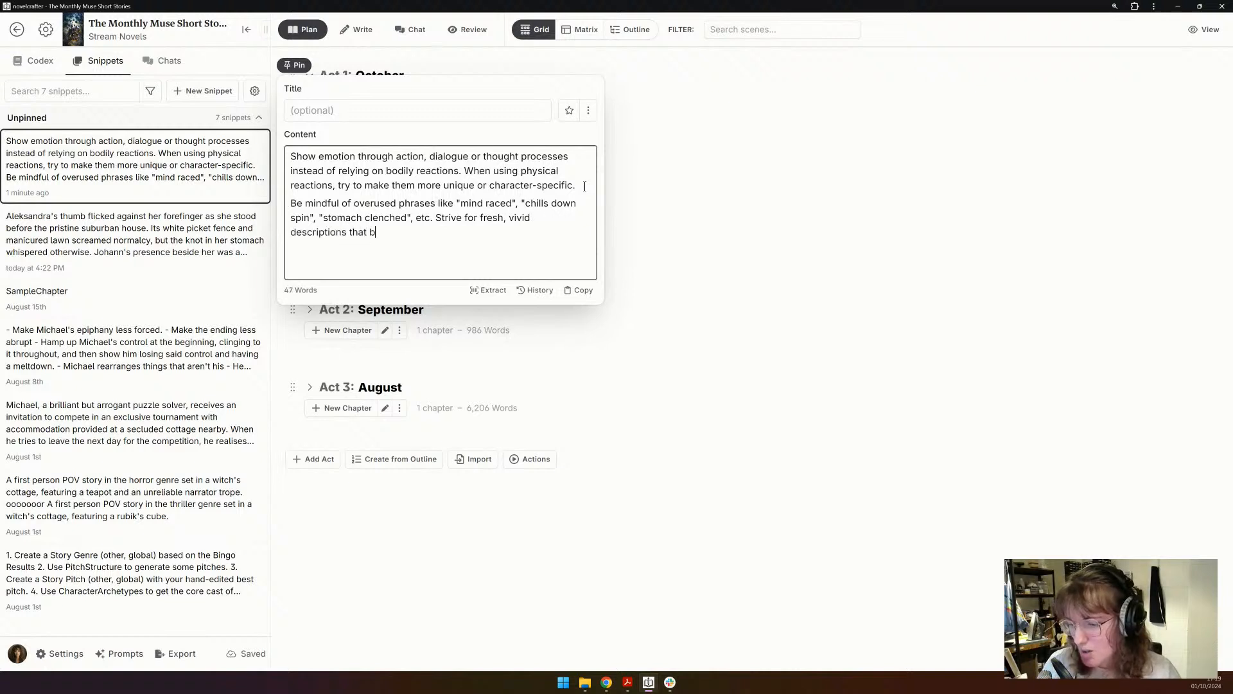
{"action": "type", "text": "ring the charact"}
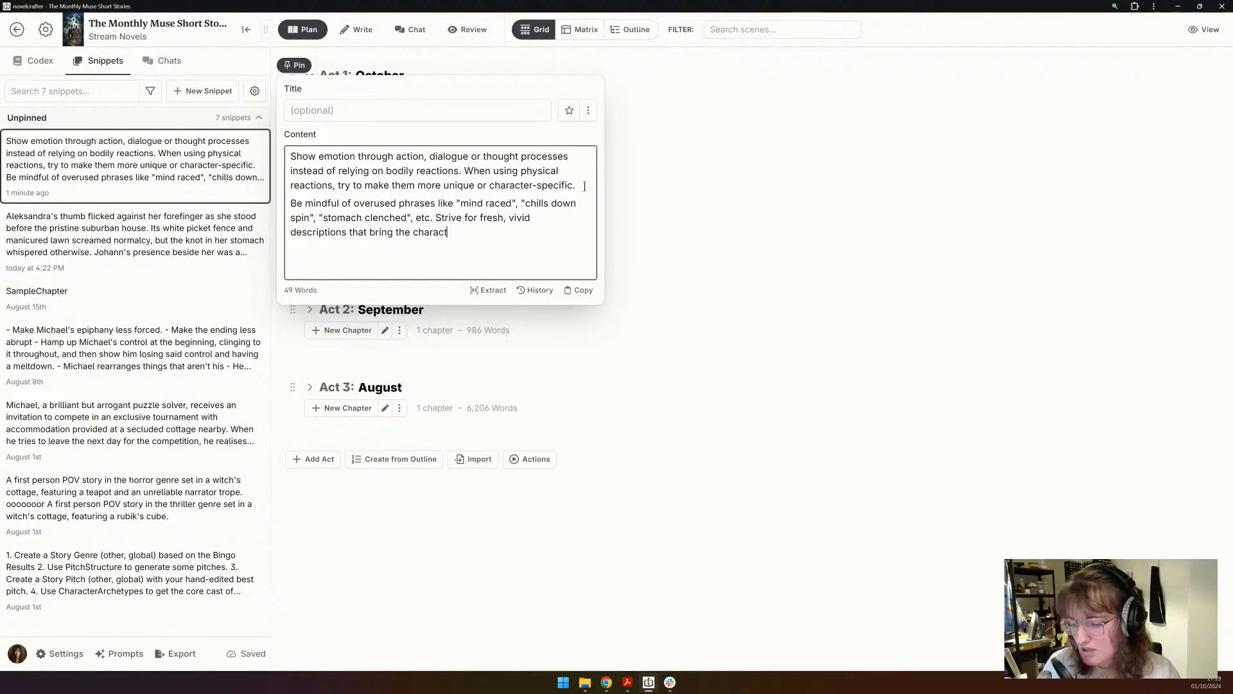
{"action": "type", "text": "ers' experienve"}
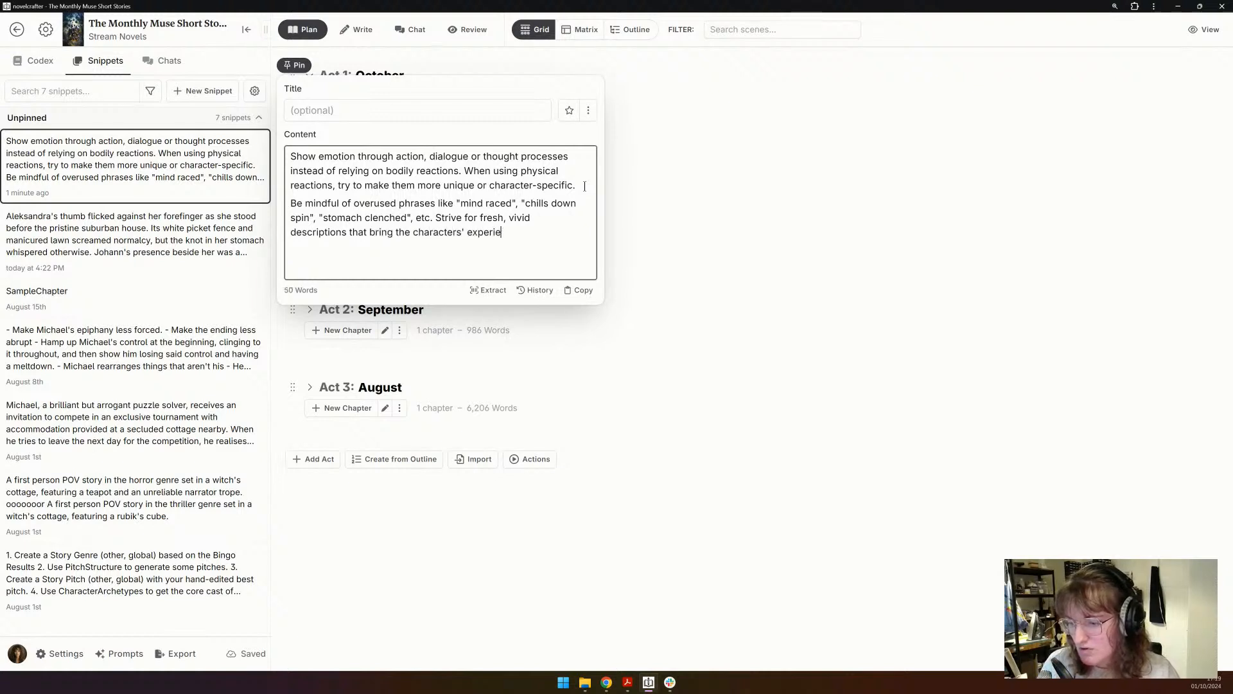
{"action": "key", "text": "BackSpace"}
{"action": "key", "text": "BackSpace"}
{"action": "type", "text": "ces to l"}
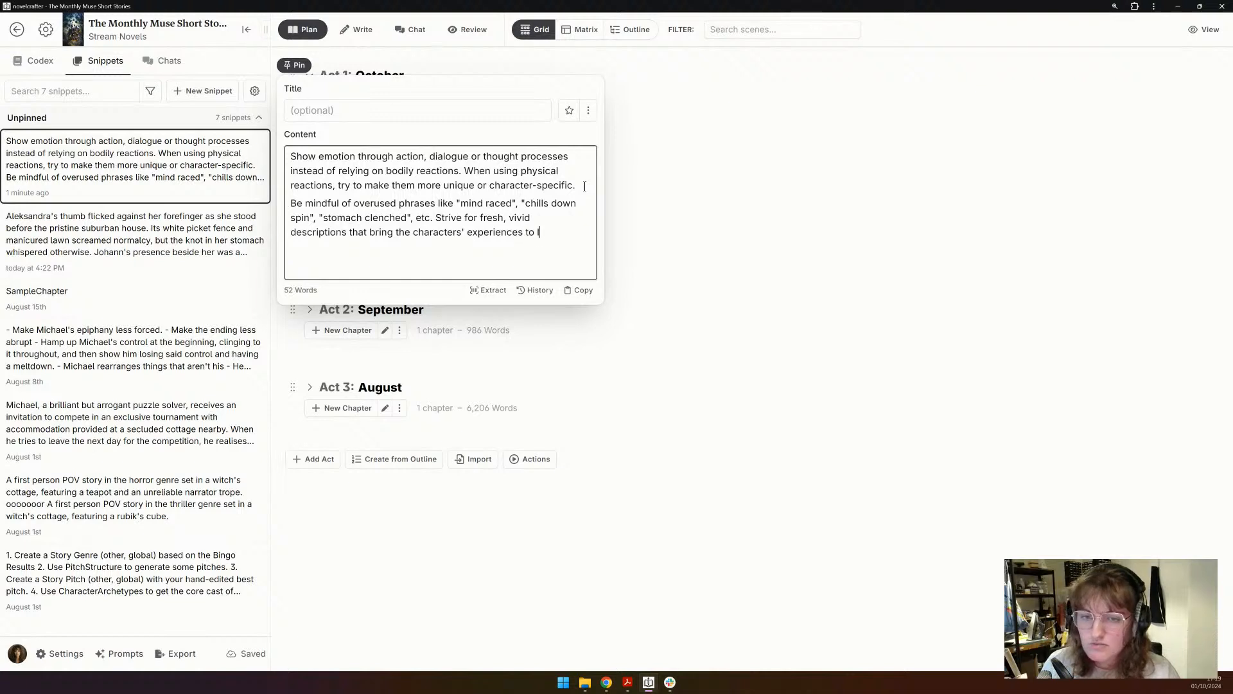
{"action": "type", "text": "ife in new and "}
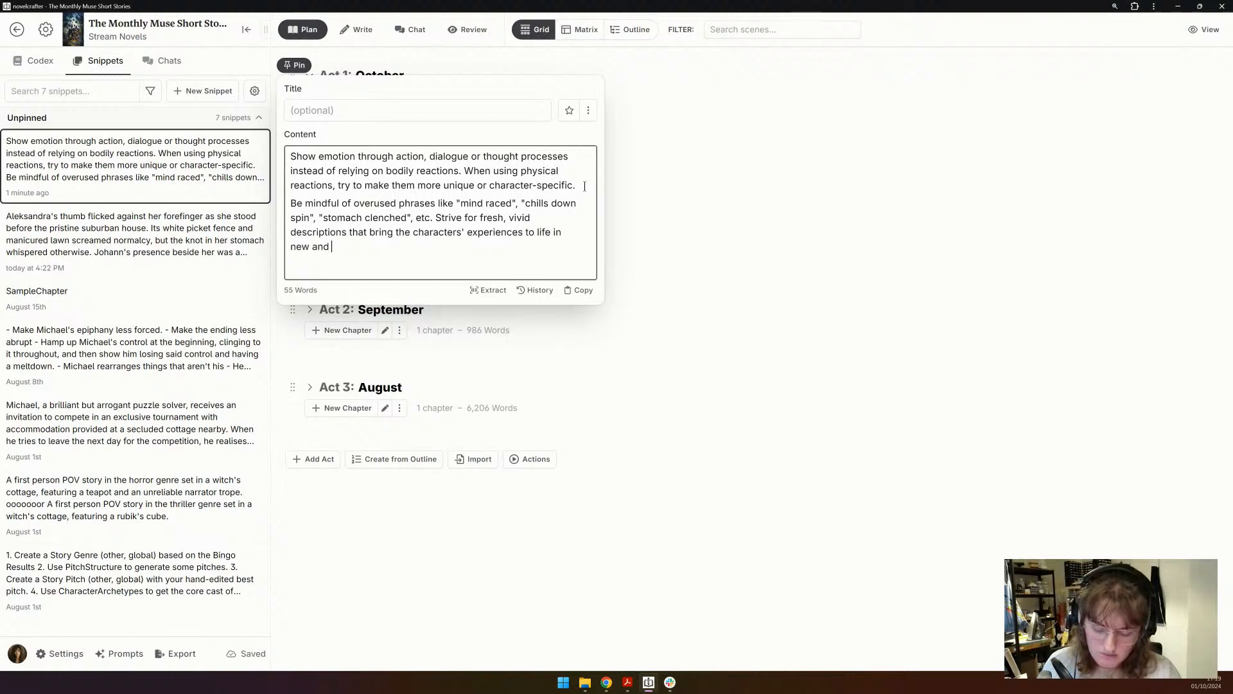
{"action": "type", "text": "engaging ways."}
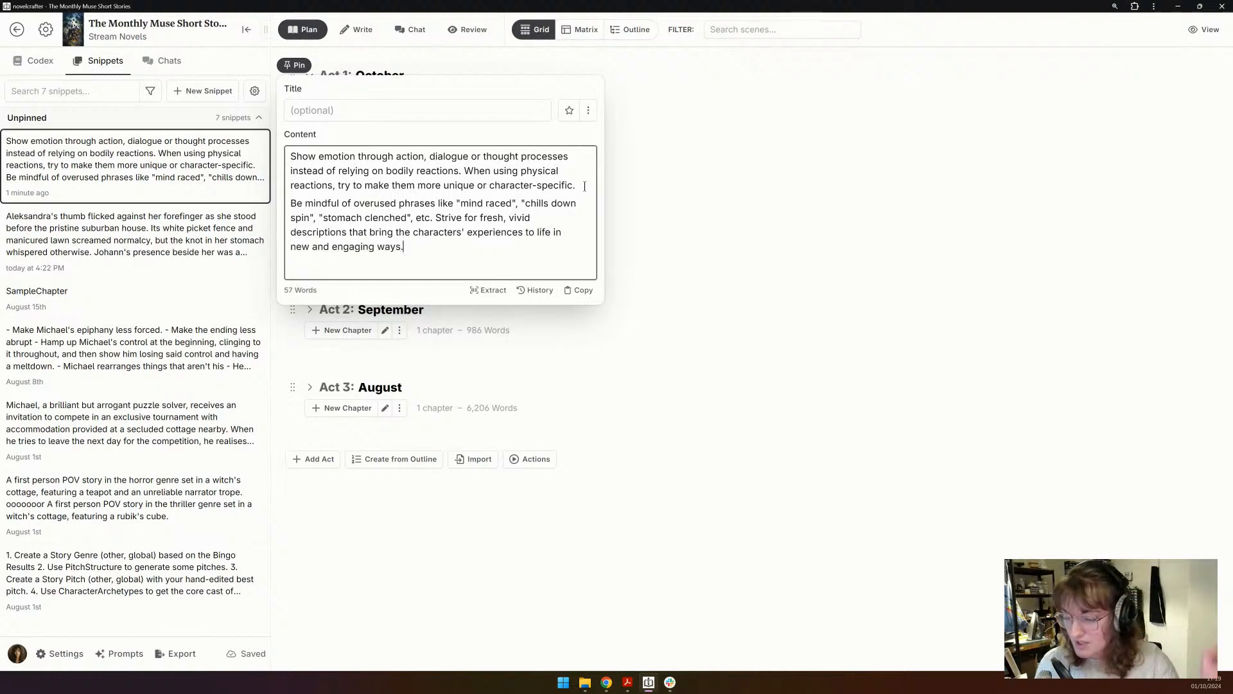
{"action": "left_click", "coordinate": [768, 252]}
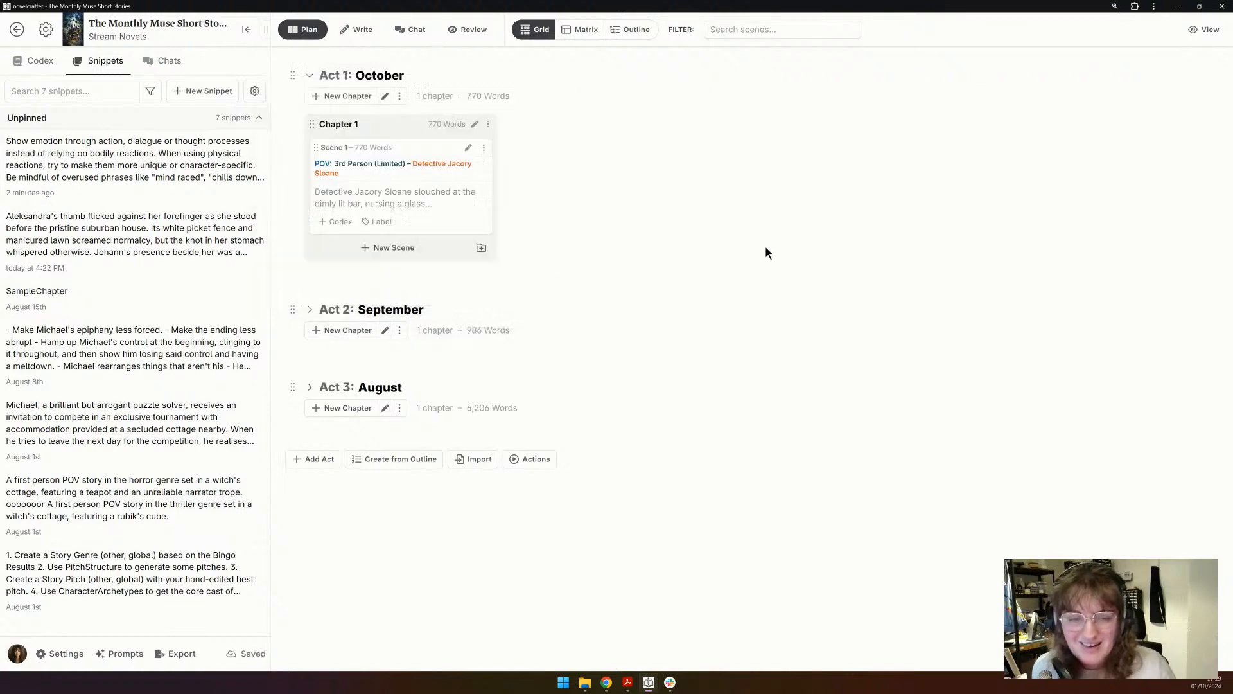